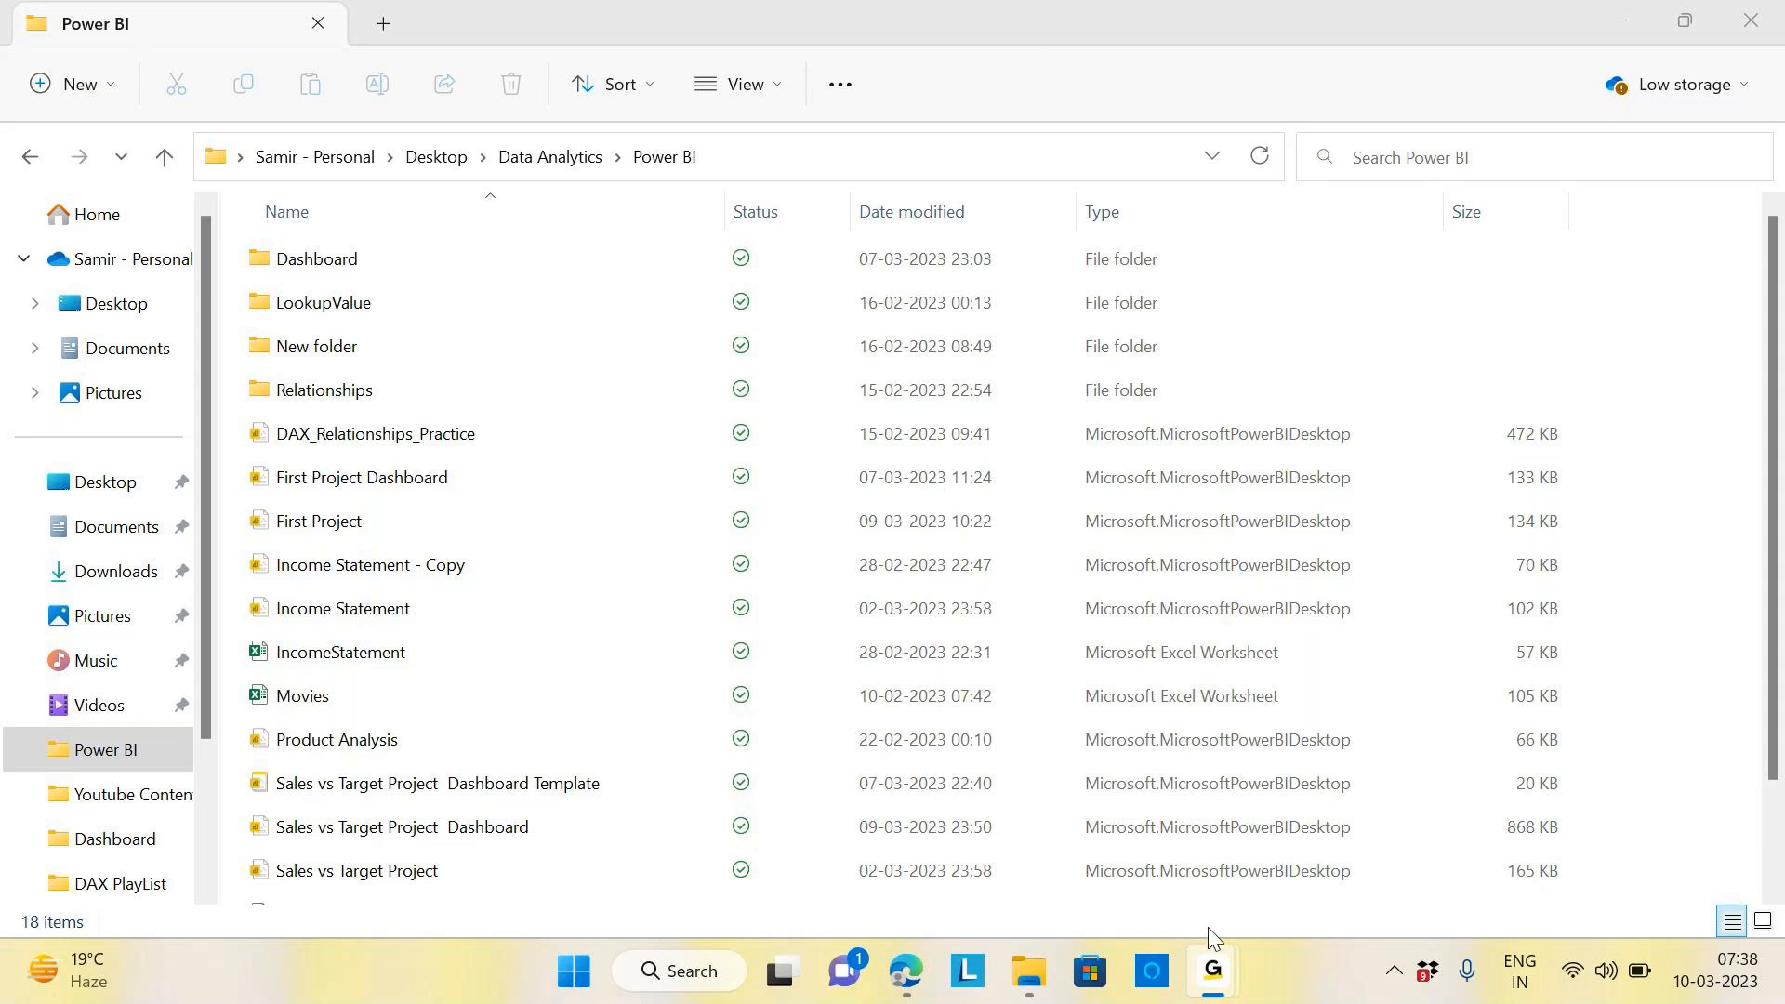
pyautogui.moveTo(1219, 951)
pyautogui.moveTo(1026, 982)
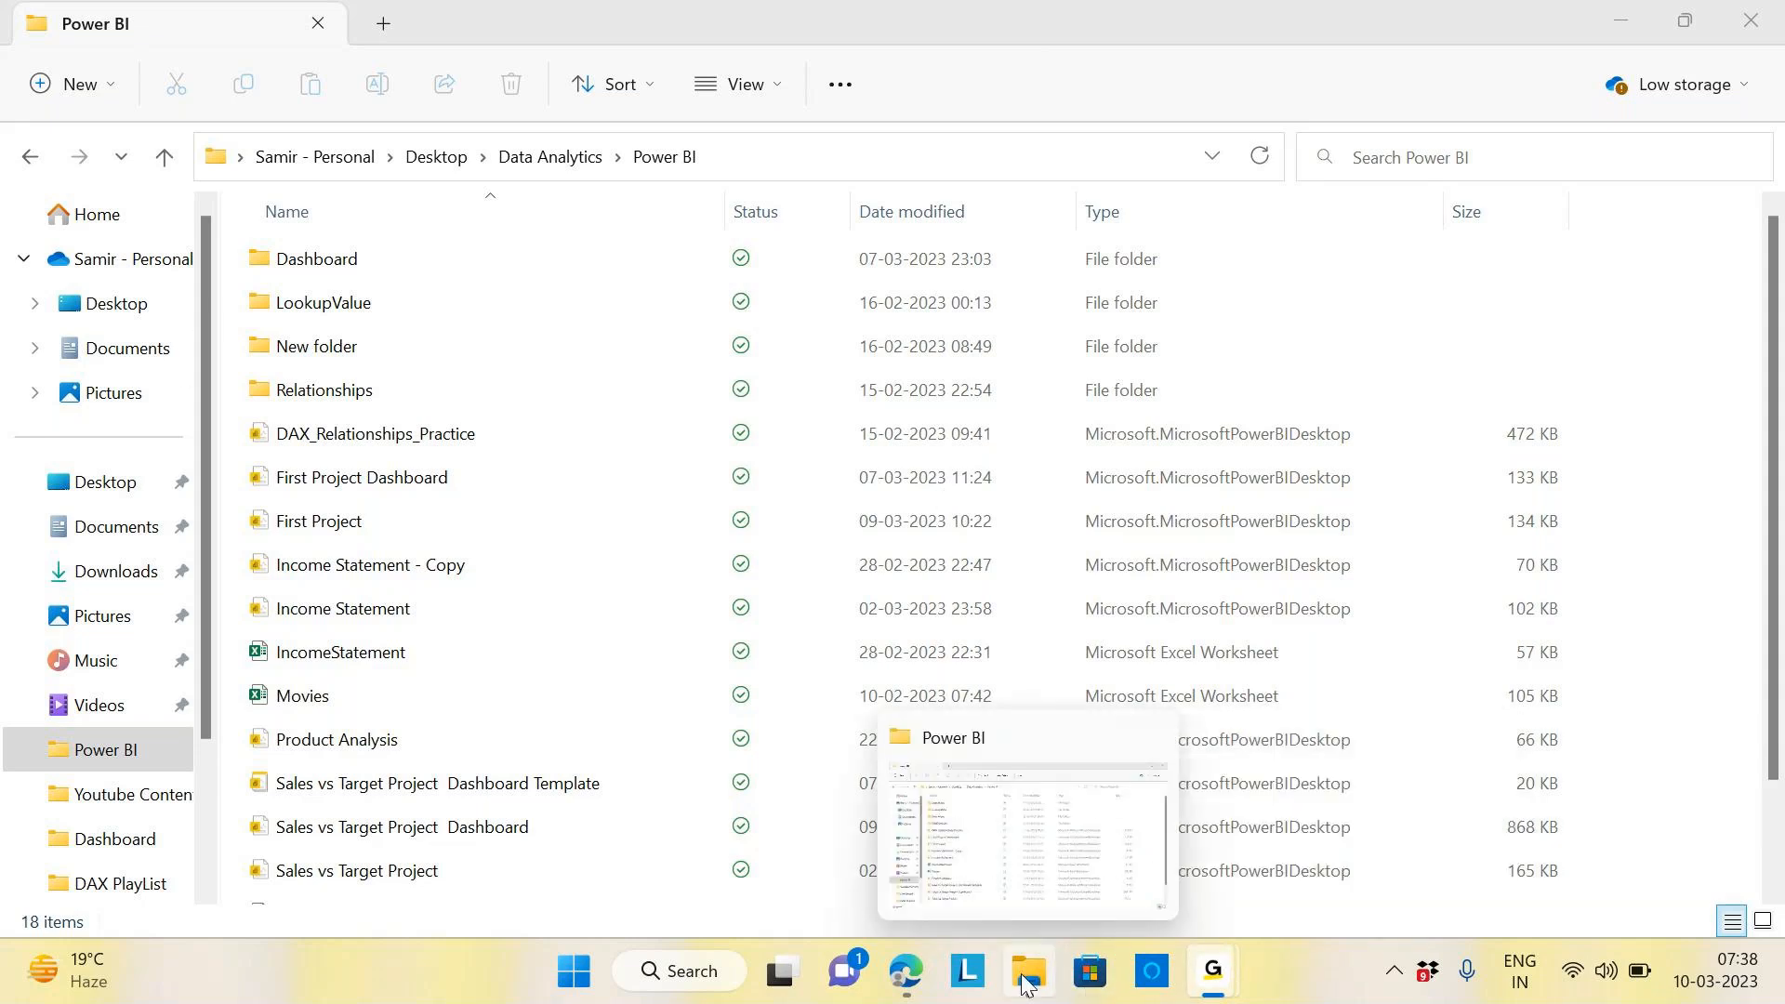
pyautogui.click(1046, 851)
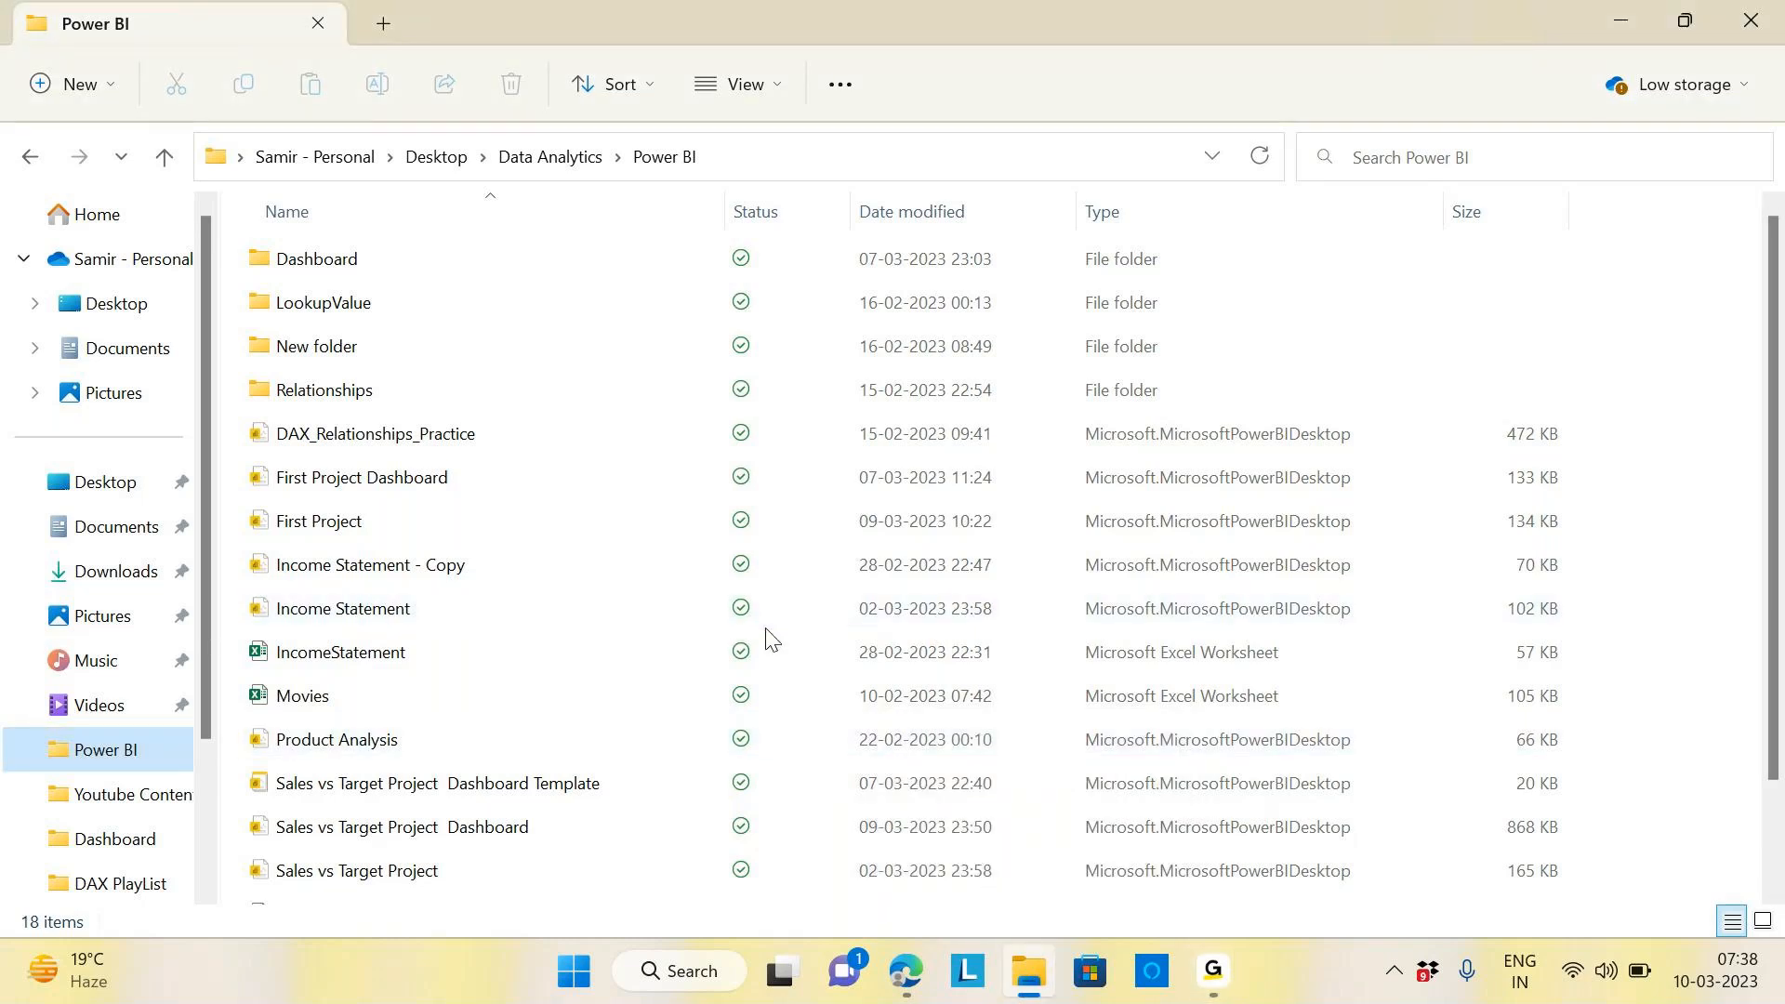
pyautogui.click(340, 528)
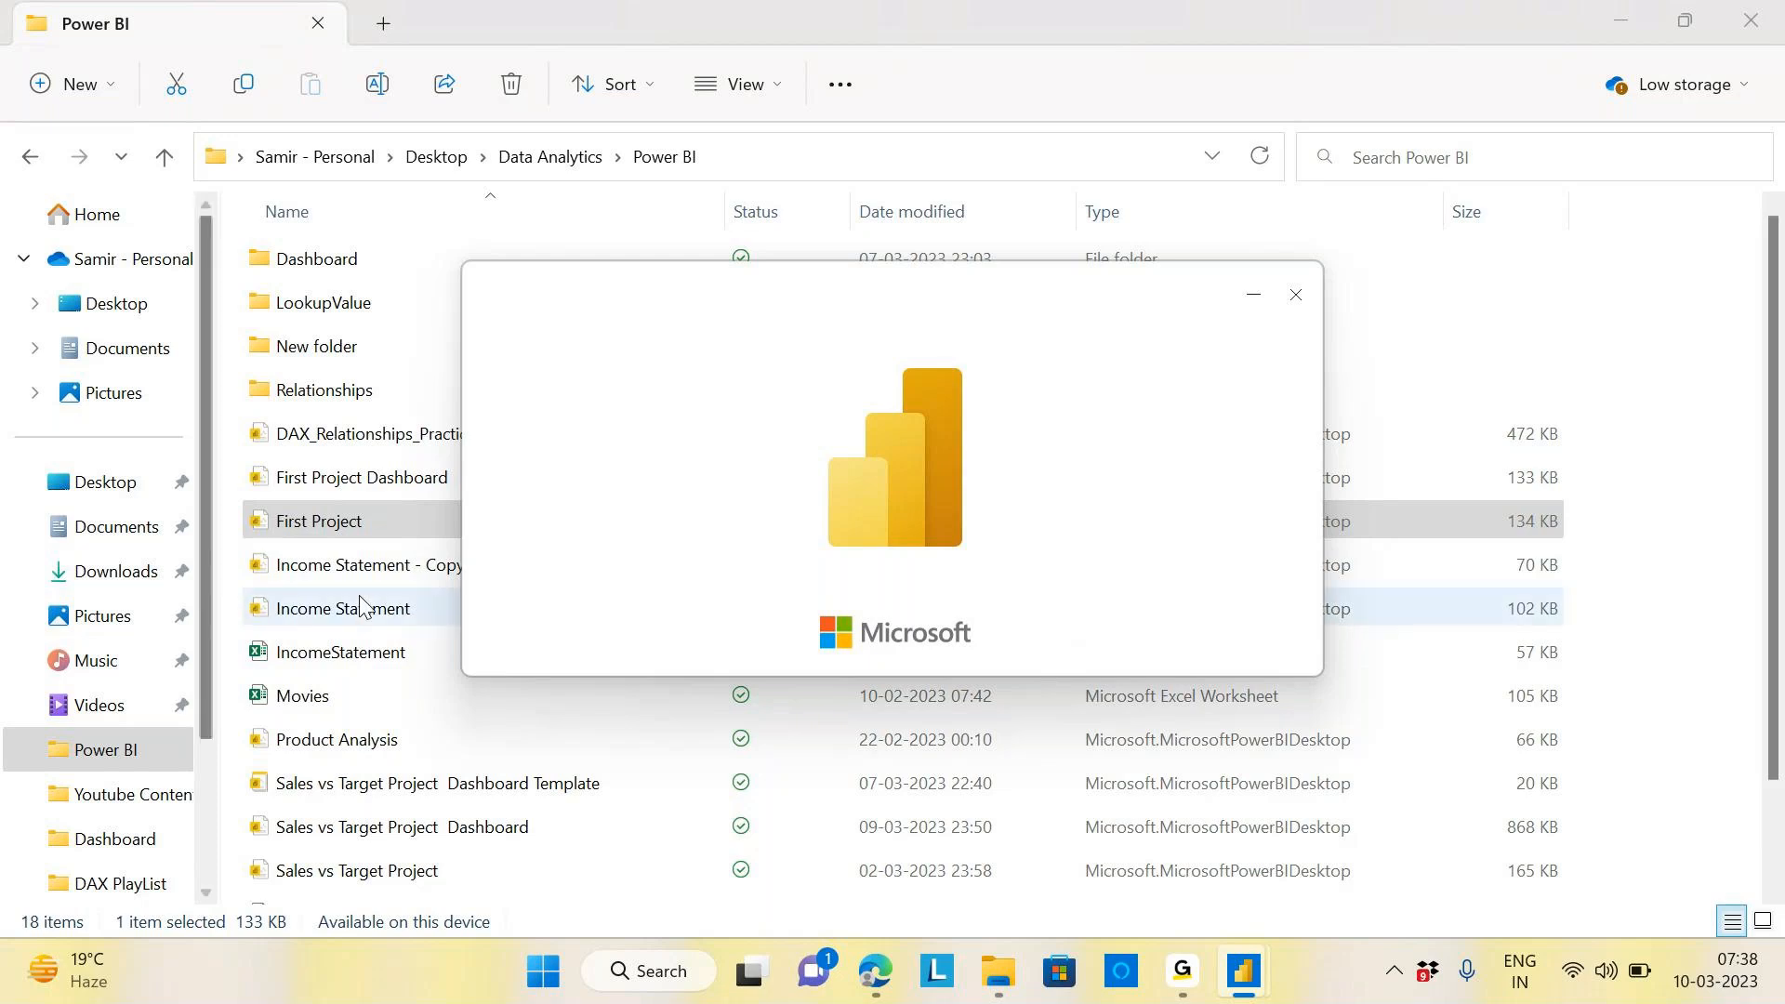
pyautogui.moveTo(1195, 980)
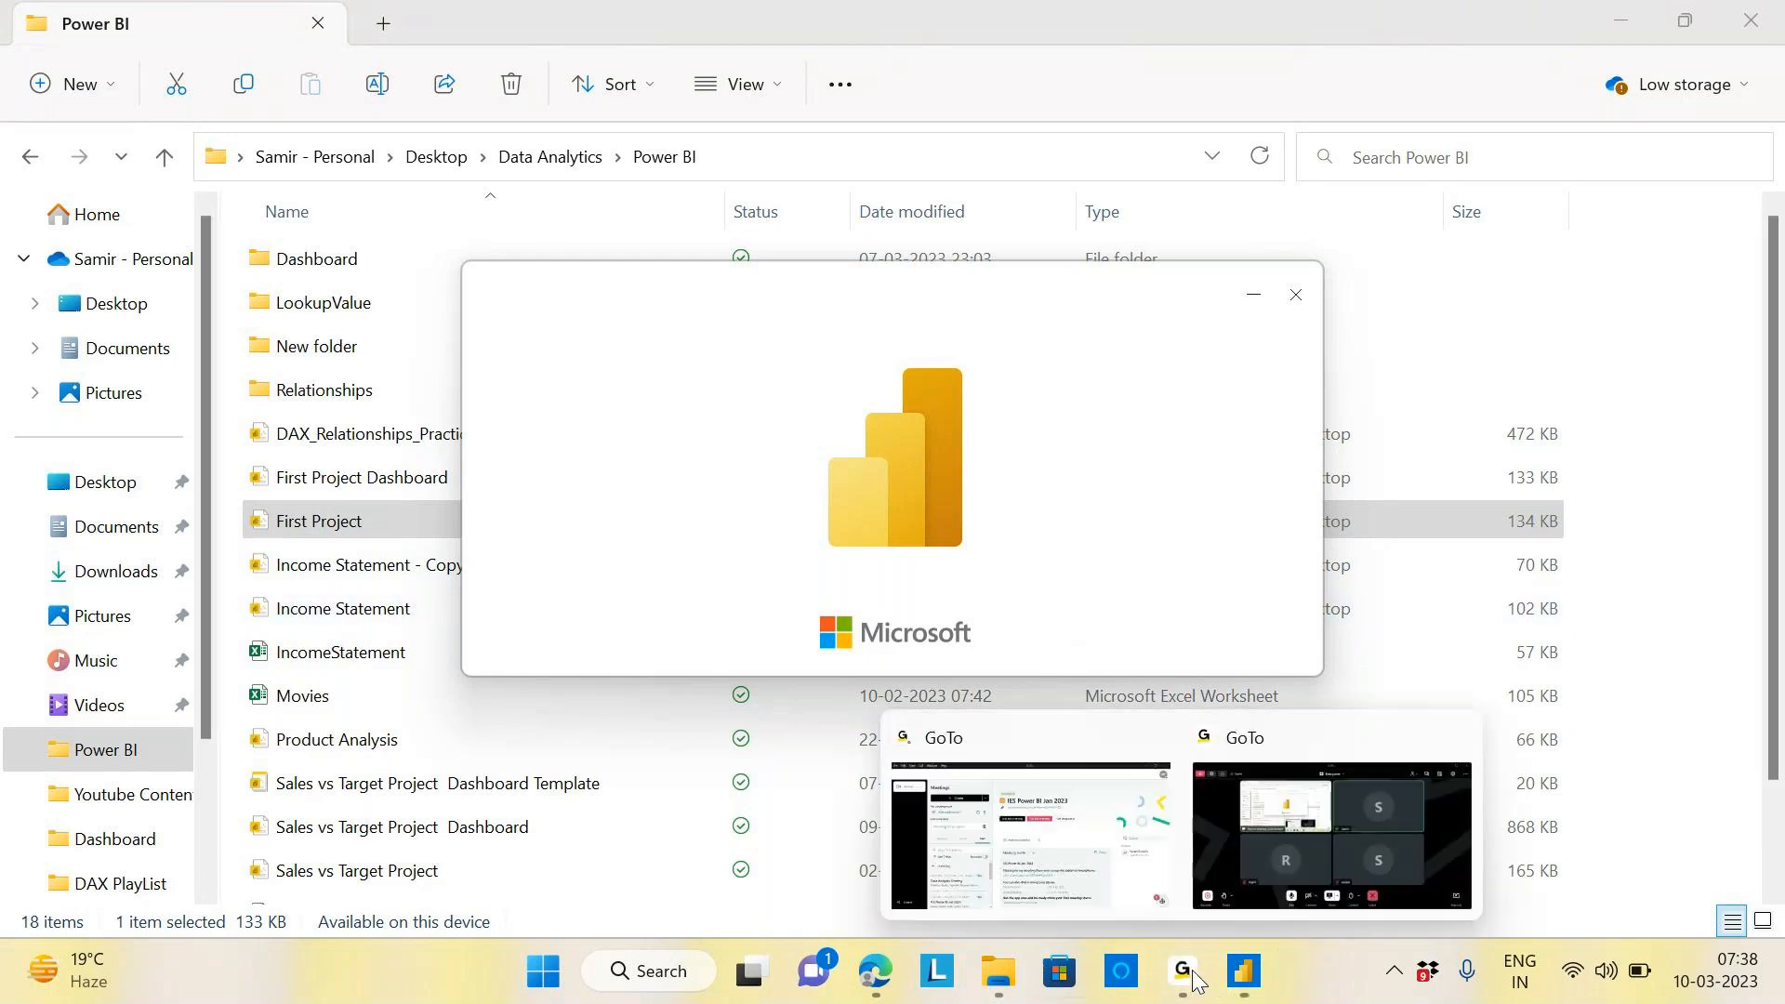
pyautogui.click(1249, 893)
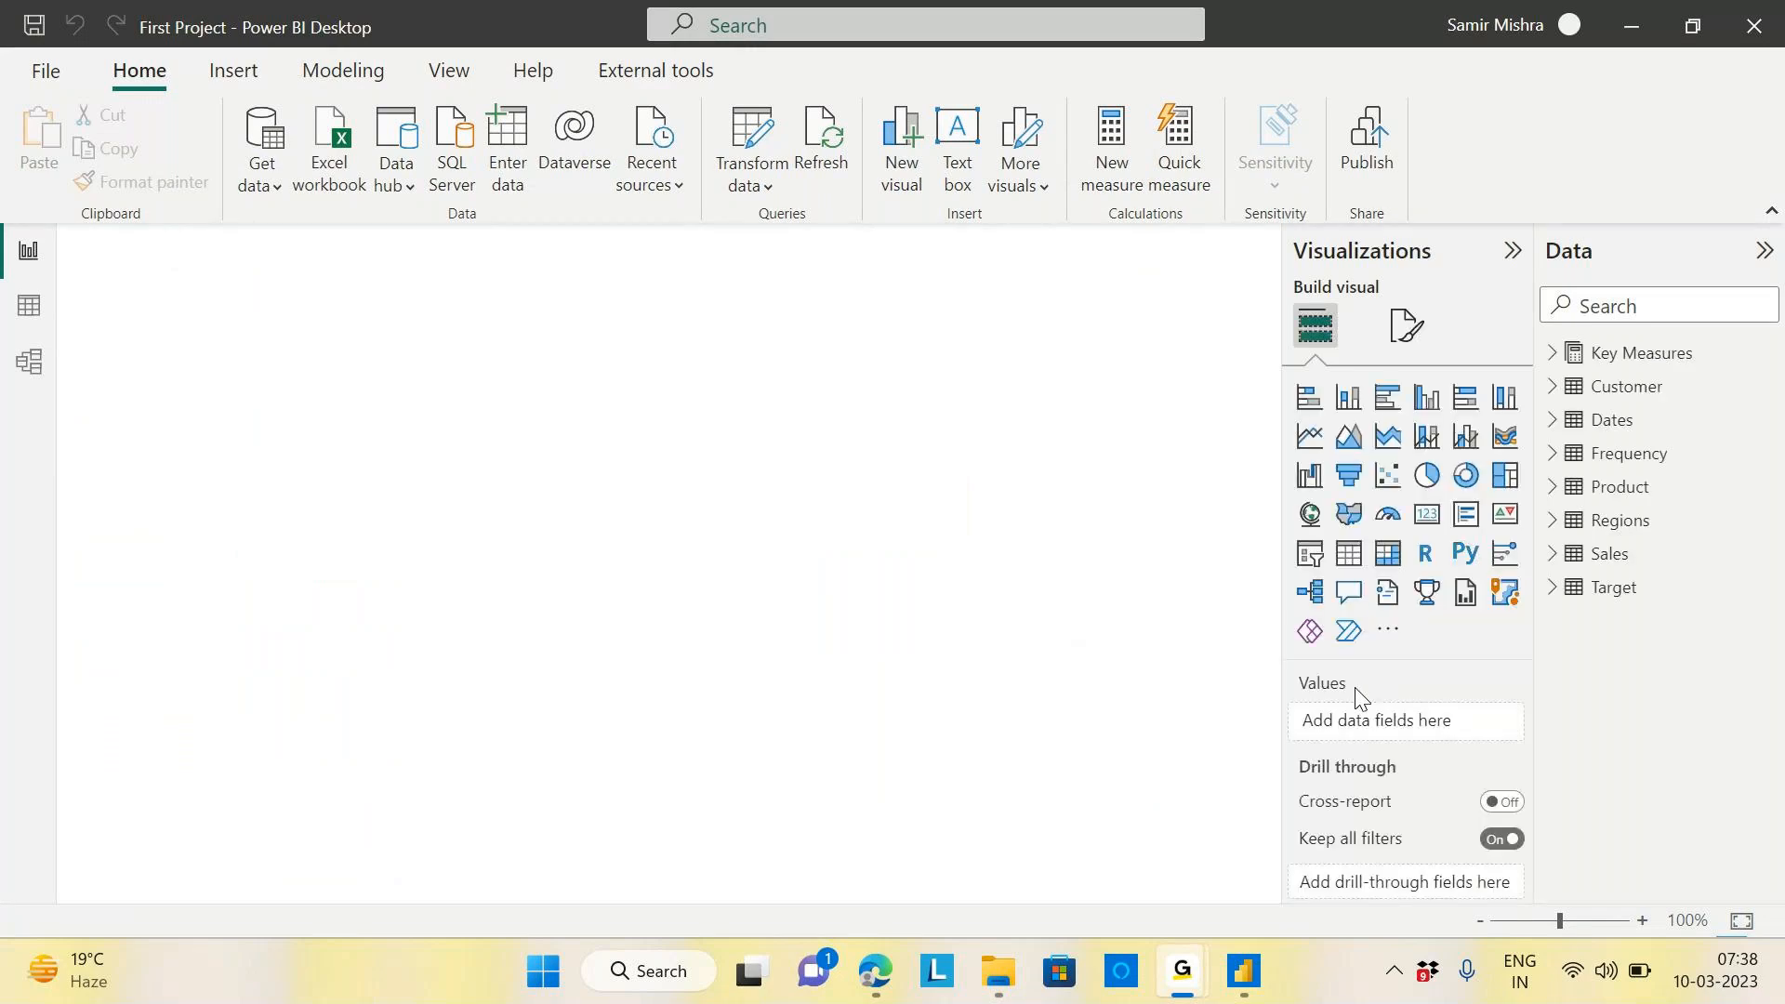
pyautogui.click(1256, 994)
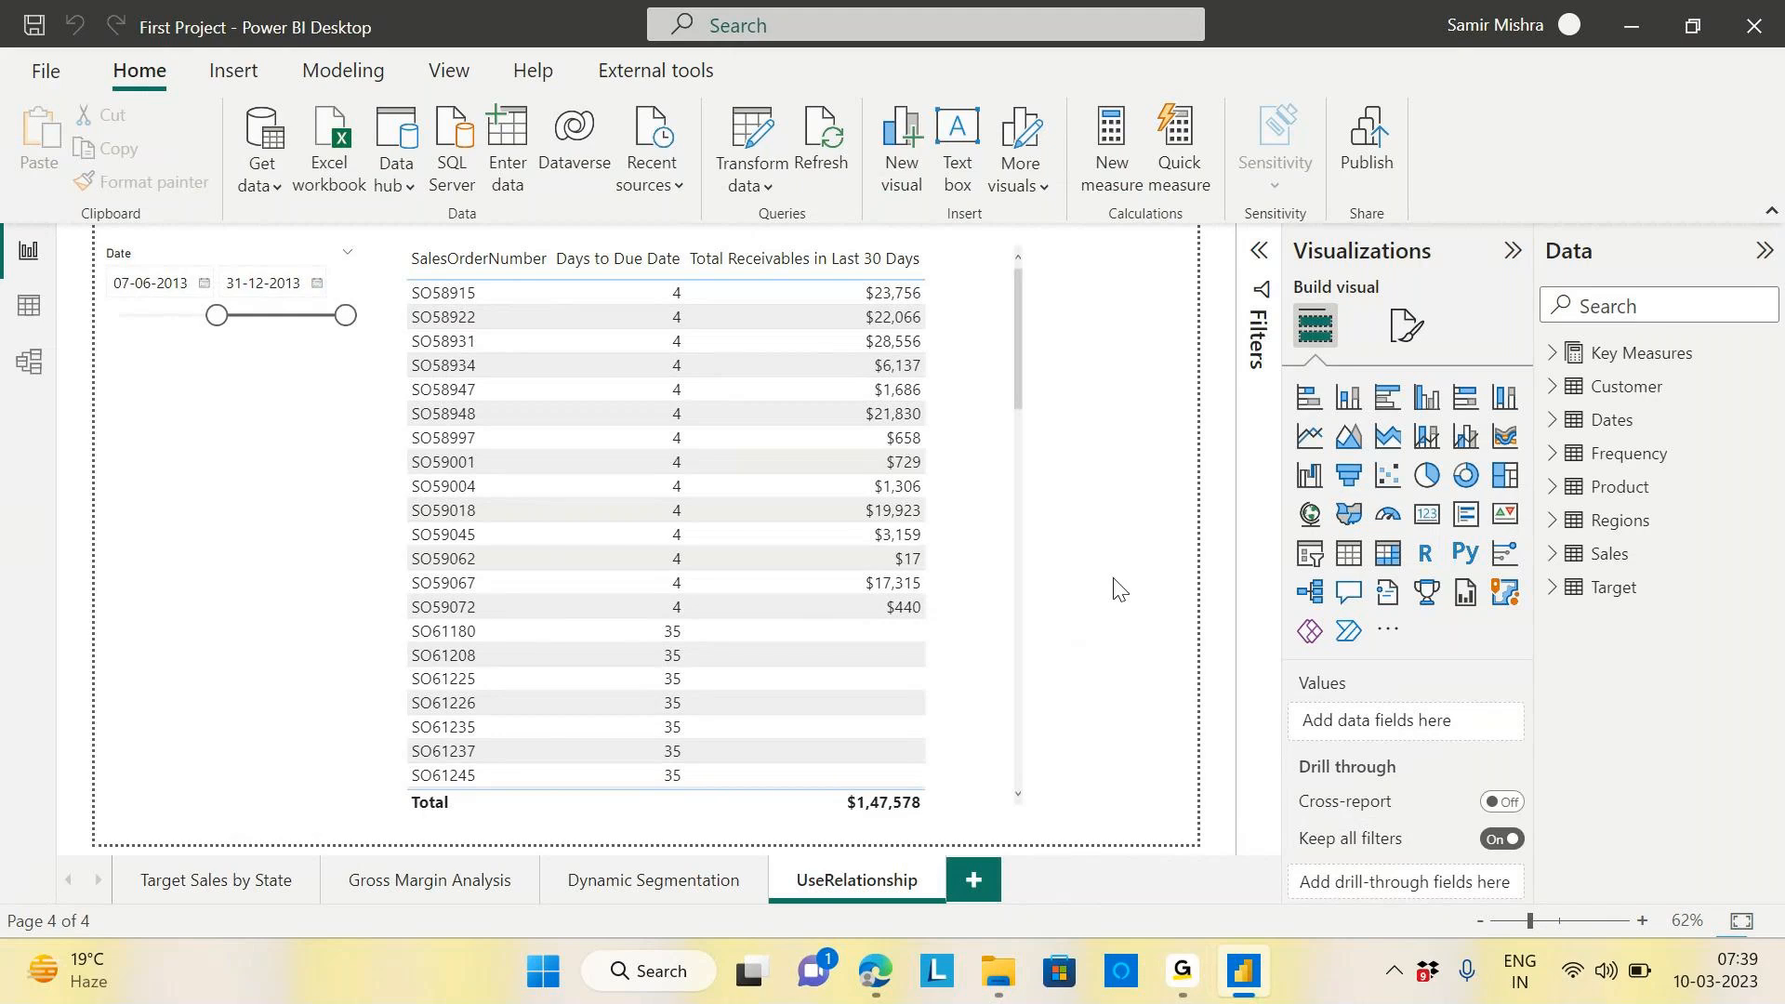
pyautogui.click(1754, 28)
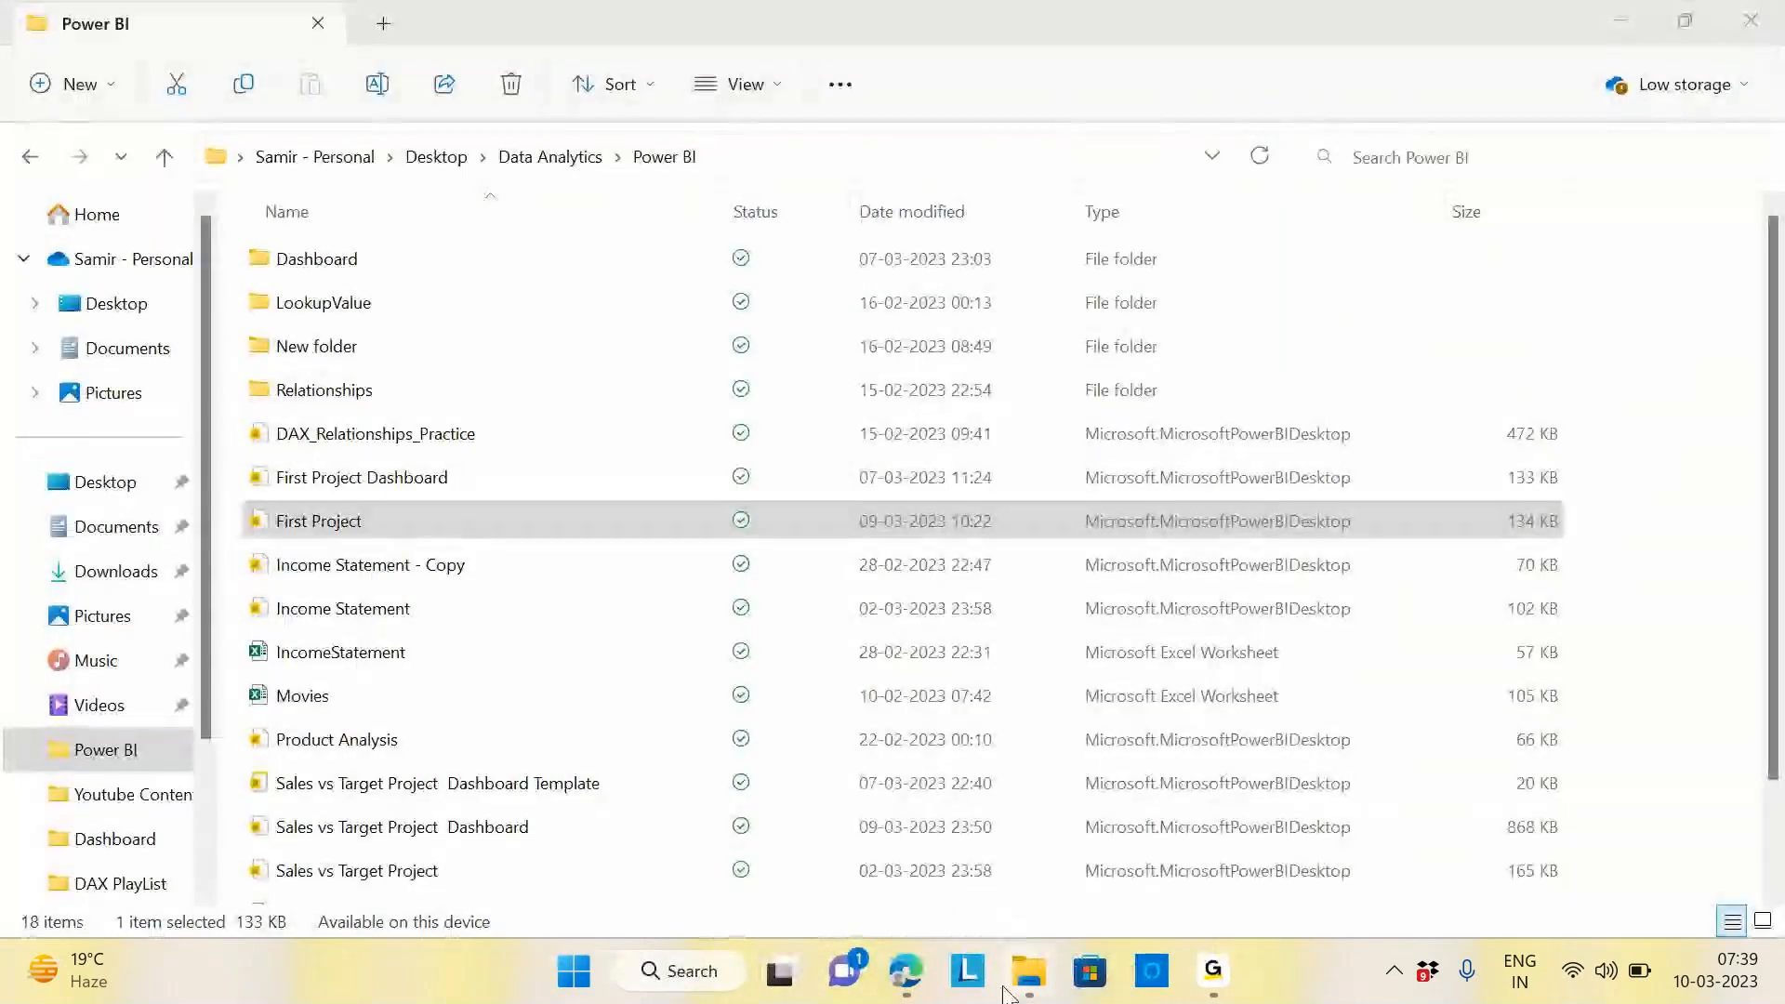
# Open the First Project Dashboard report from the Power BI folder and delete its Dynamic Segmentation and Gross Margin Analysis pages
pyautogui.click(1040, 984)
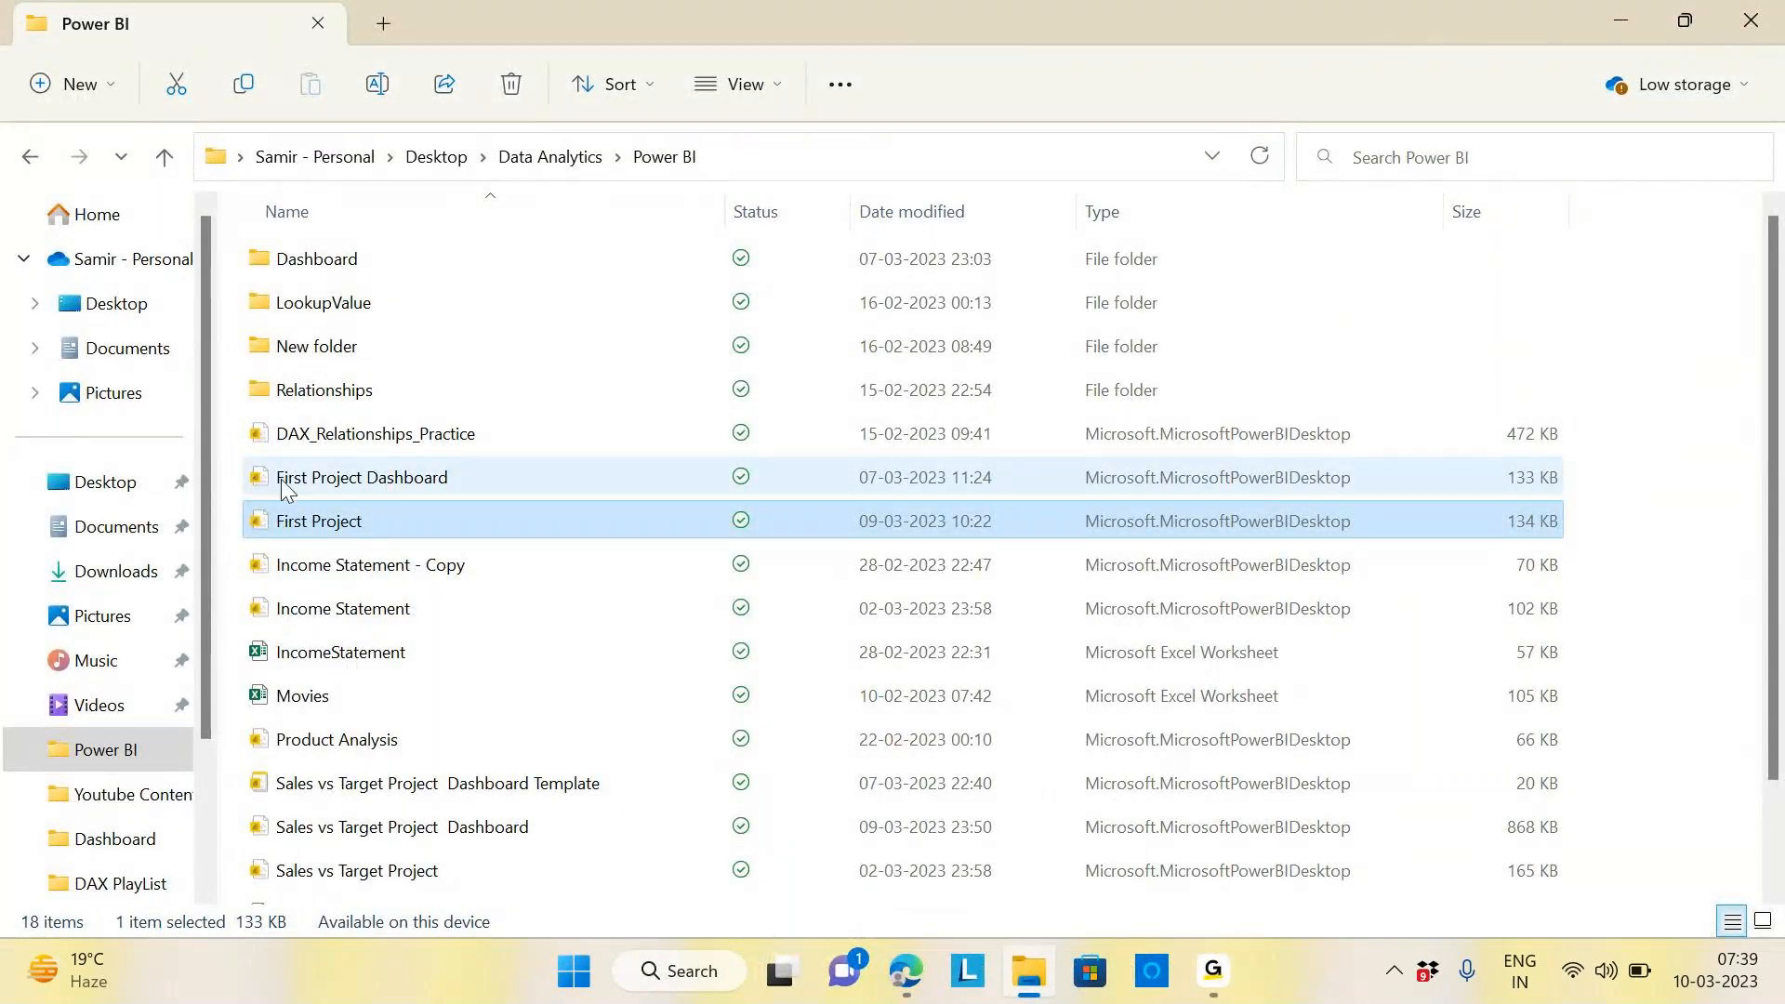
pyautogui.doubleClick(441, 483)
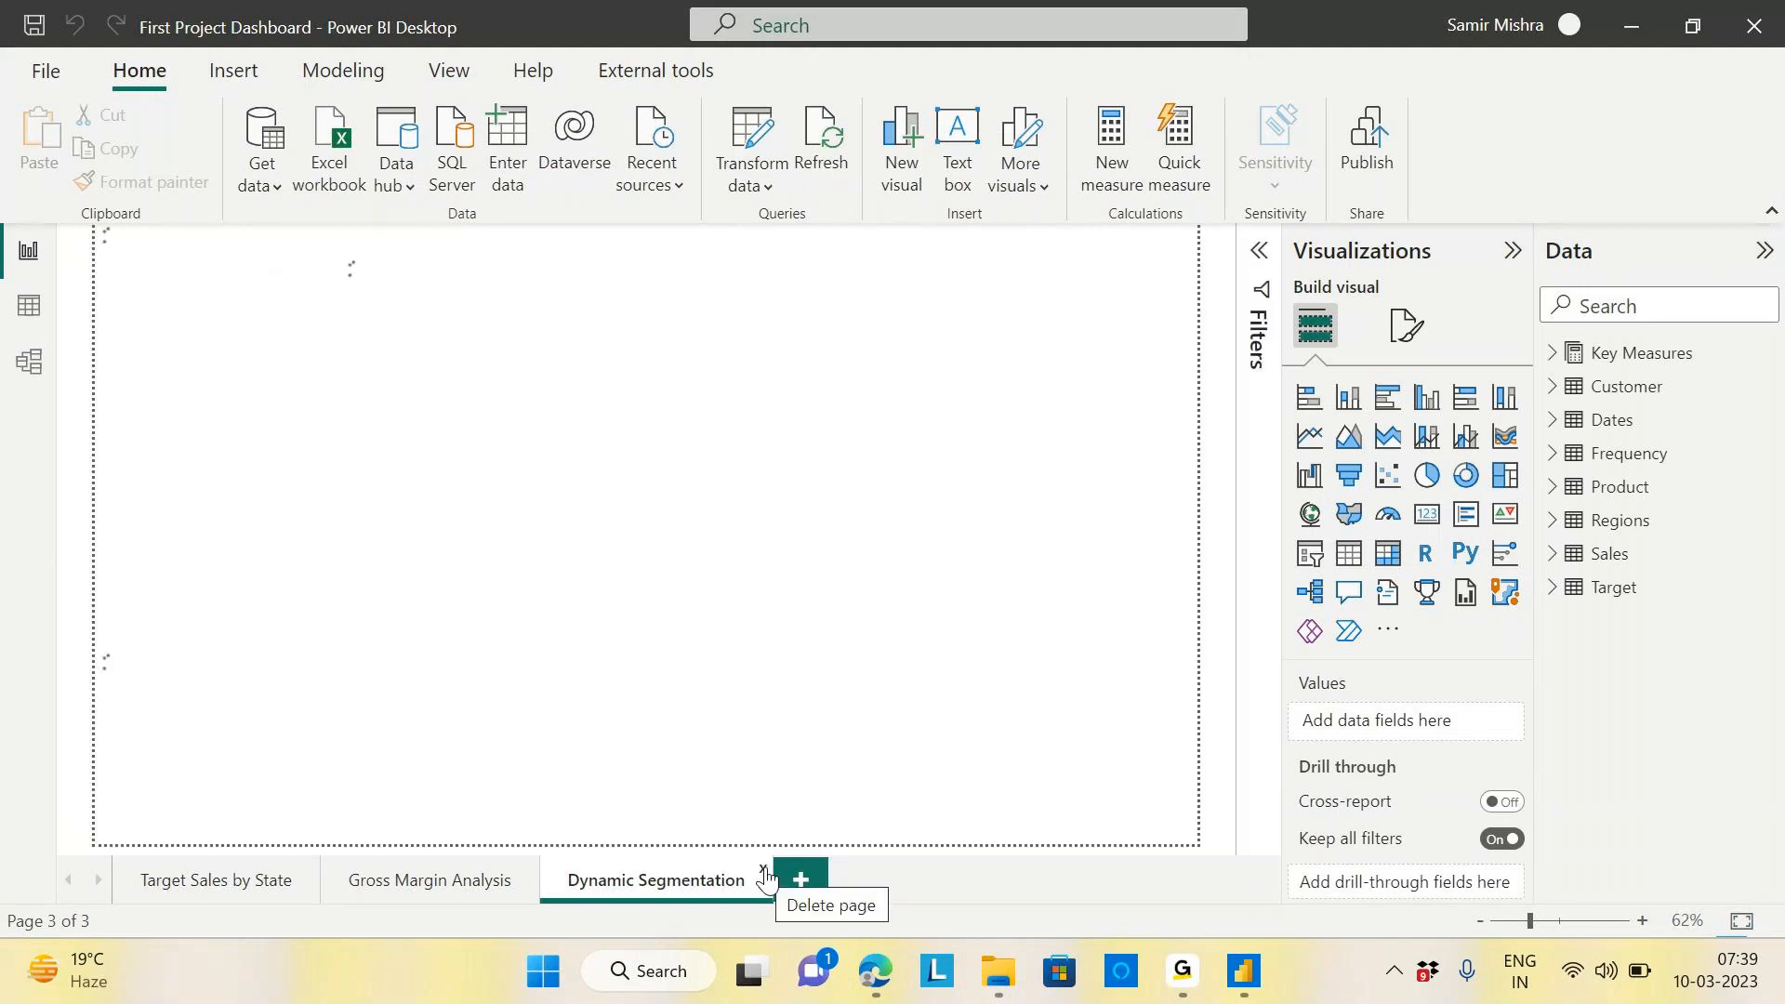
pyautogui.click(765, 870)
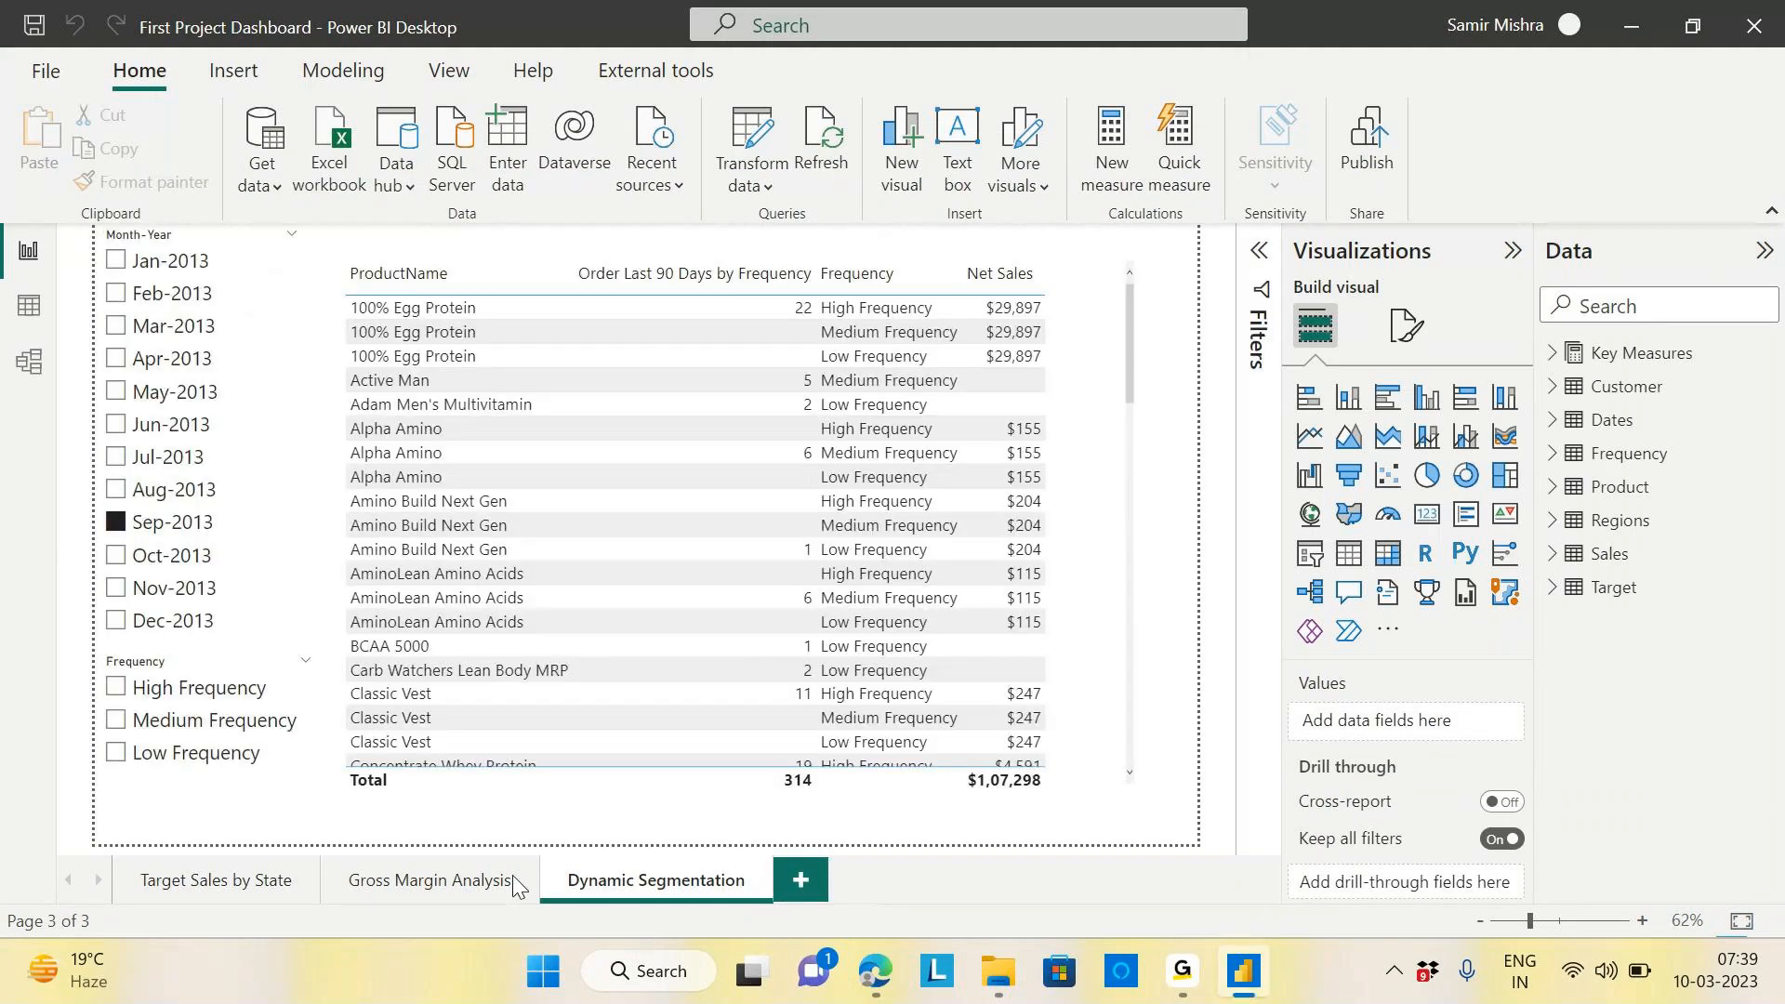
pyautogui.click(1031, 547)
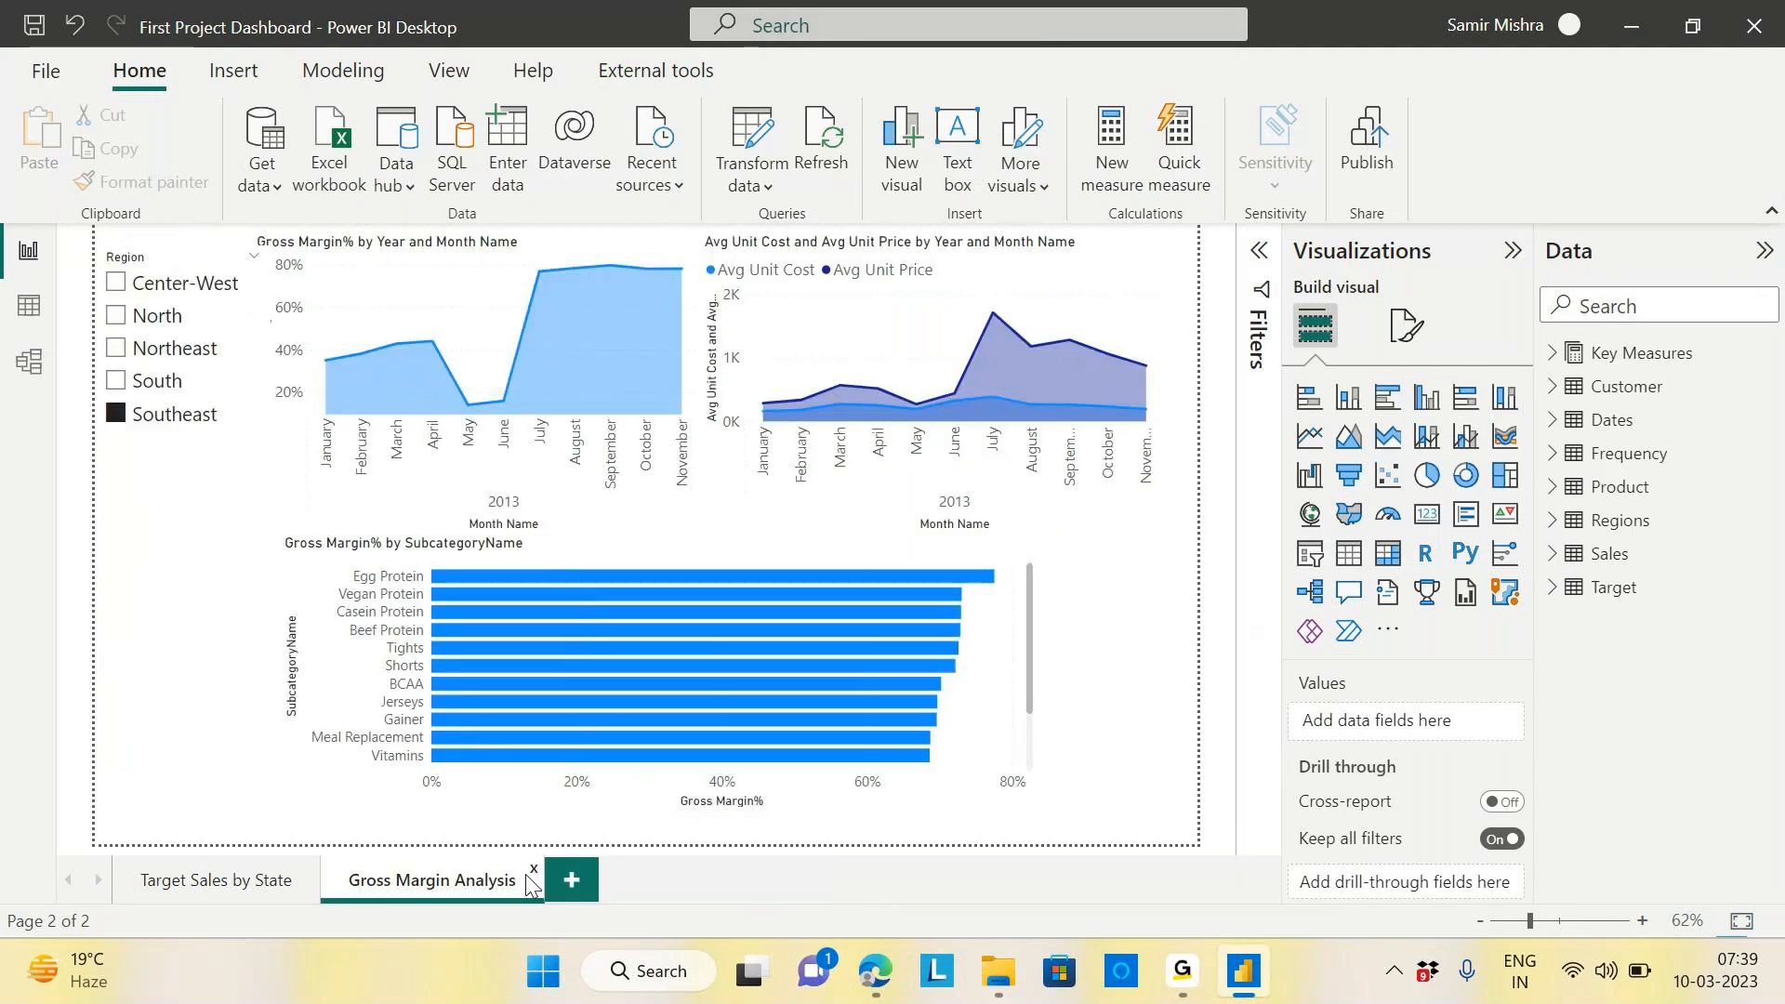
pyautogui.click(537, 872)
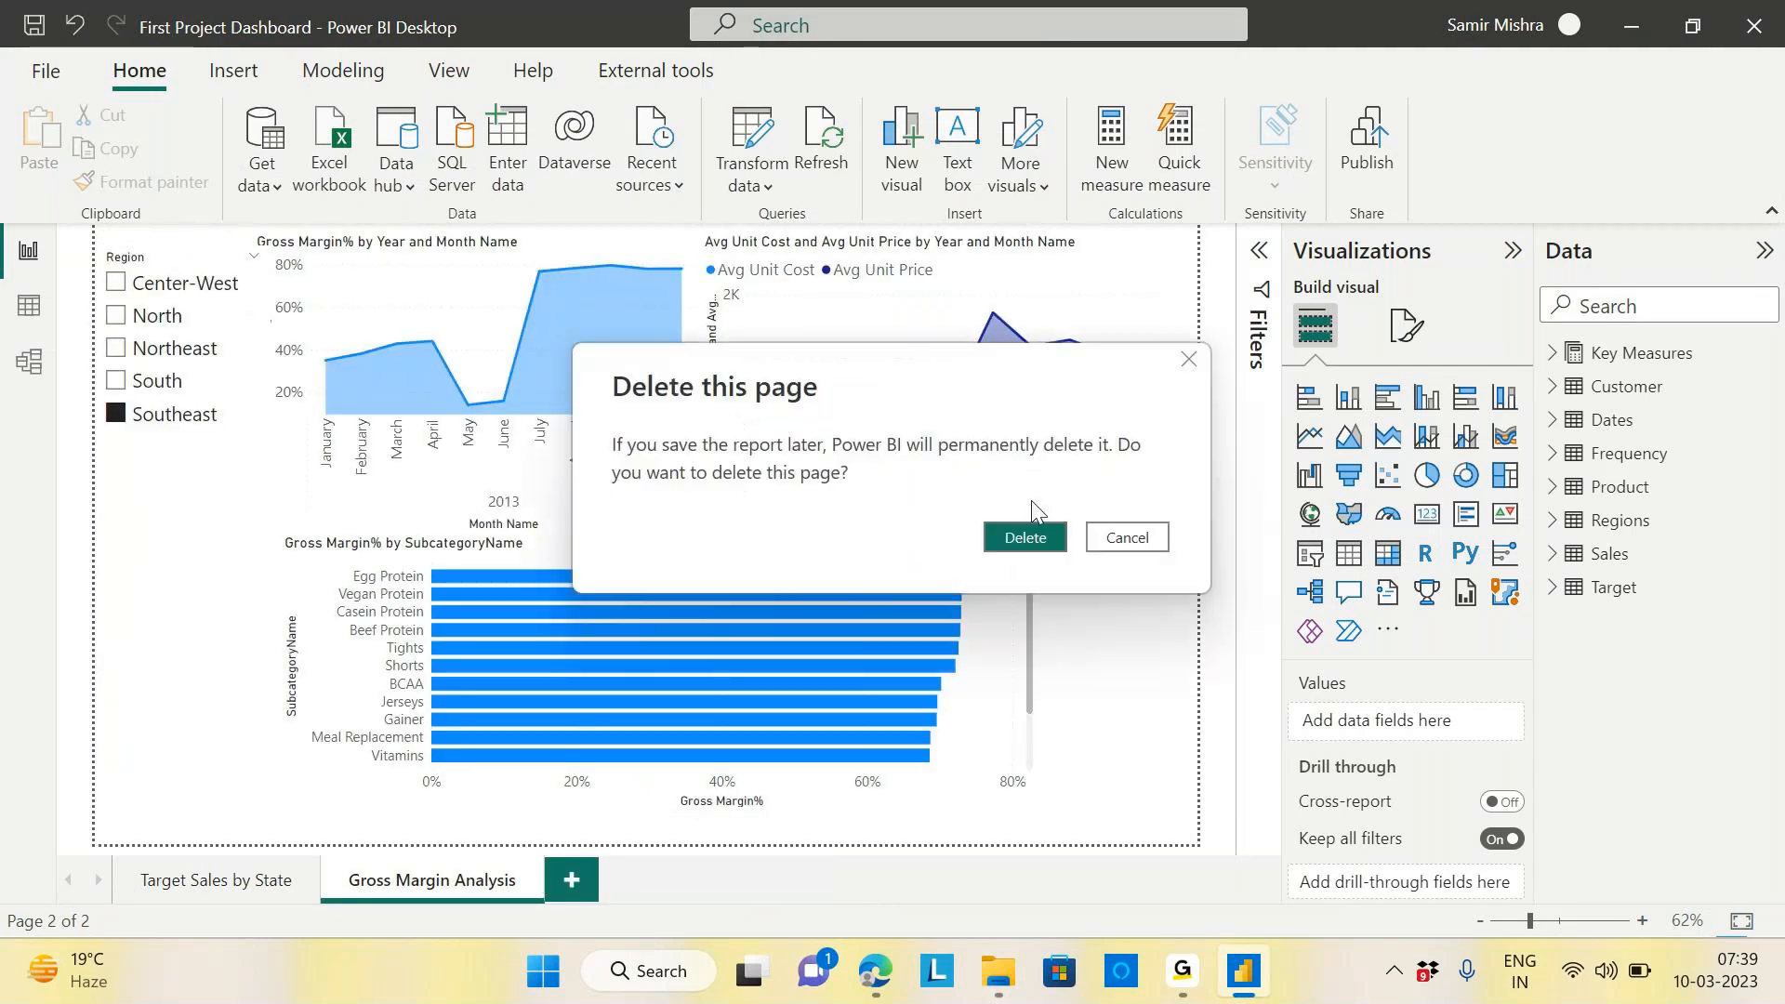
pyautogui.click(1027, 543)
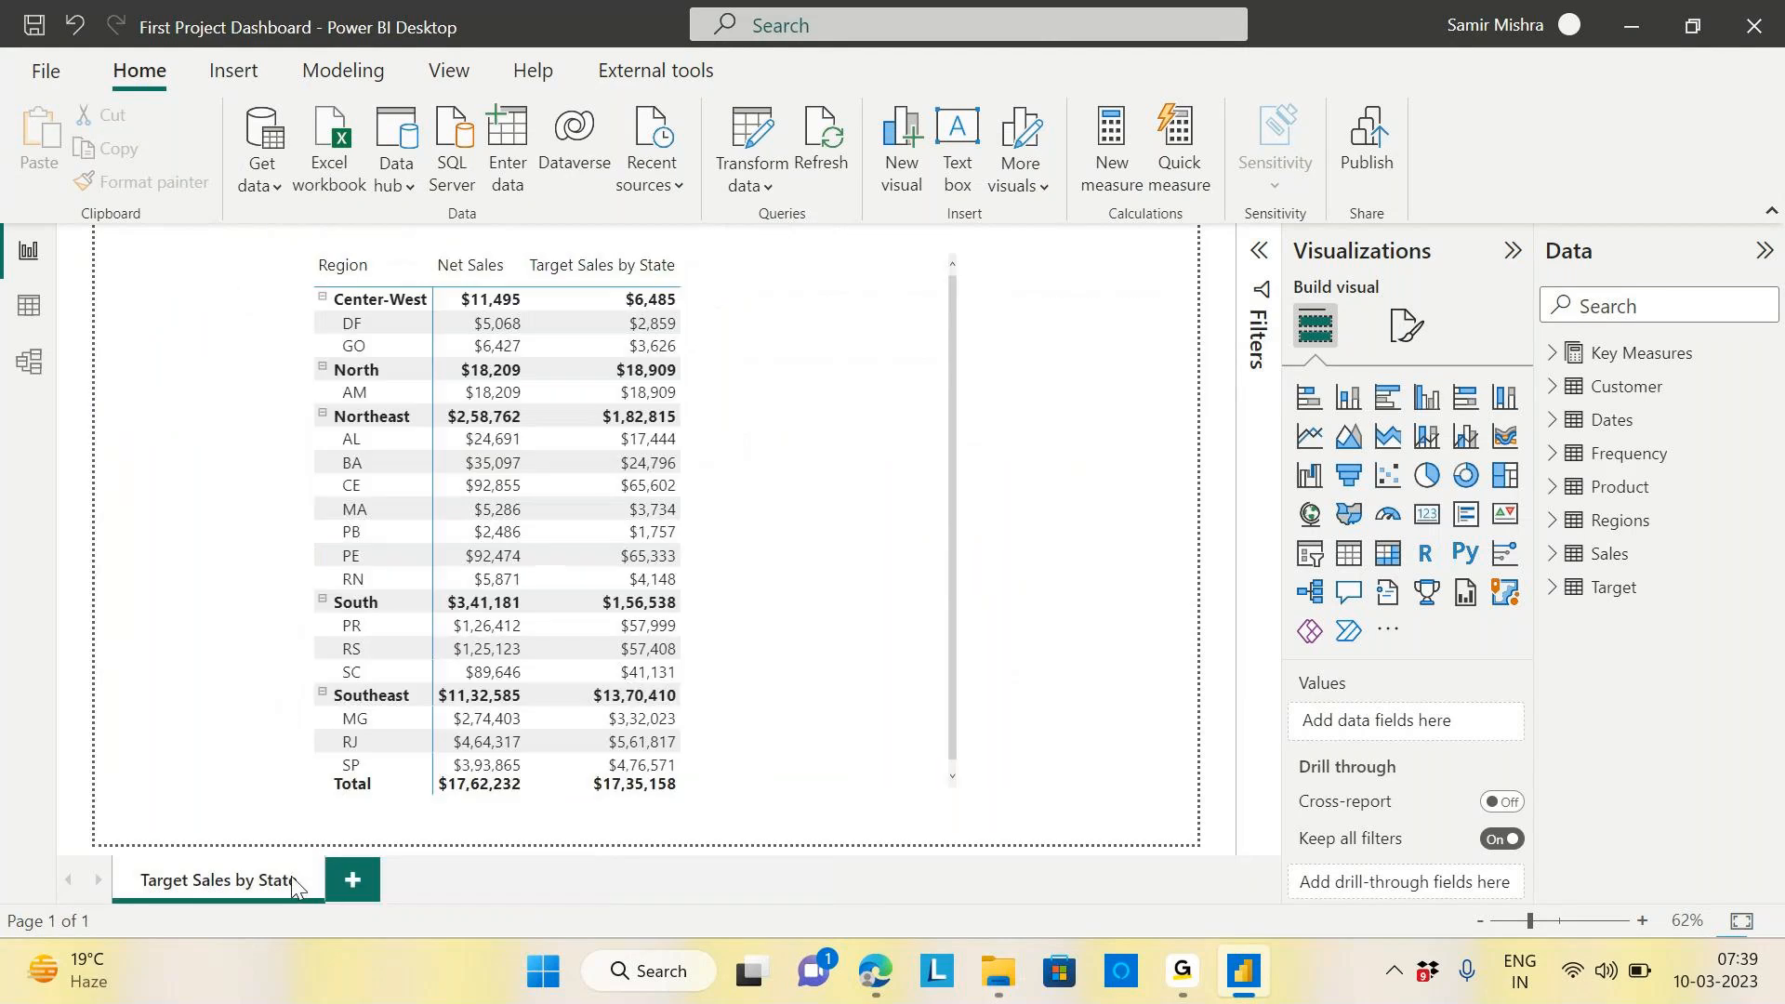
# Replace the Target Sales by State page with a new blank page and save the report
pyautogui.click(361, 874)
pyautogui.click(409, 880)
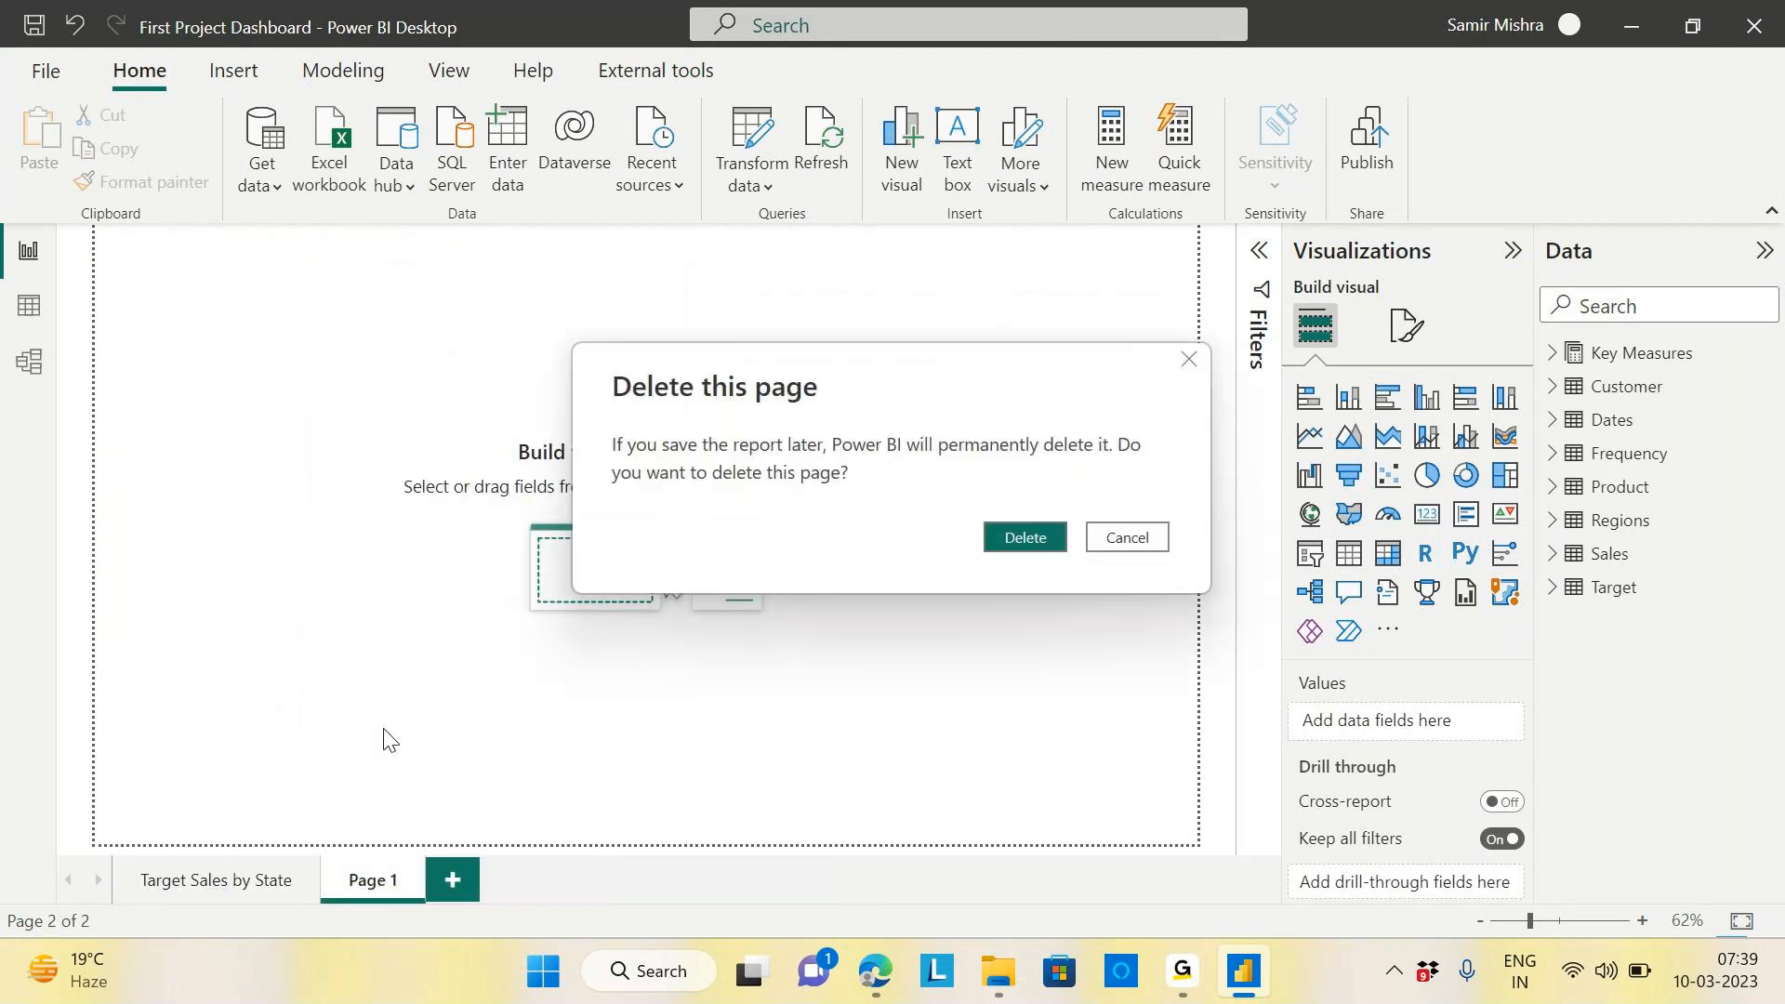
pyautogui.click(1014, 543)
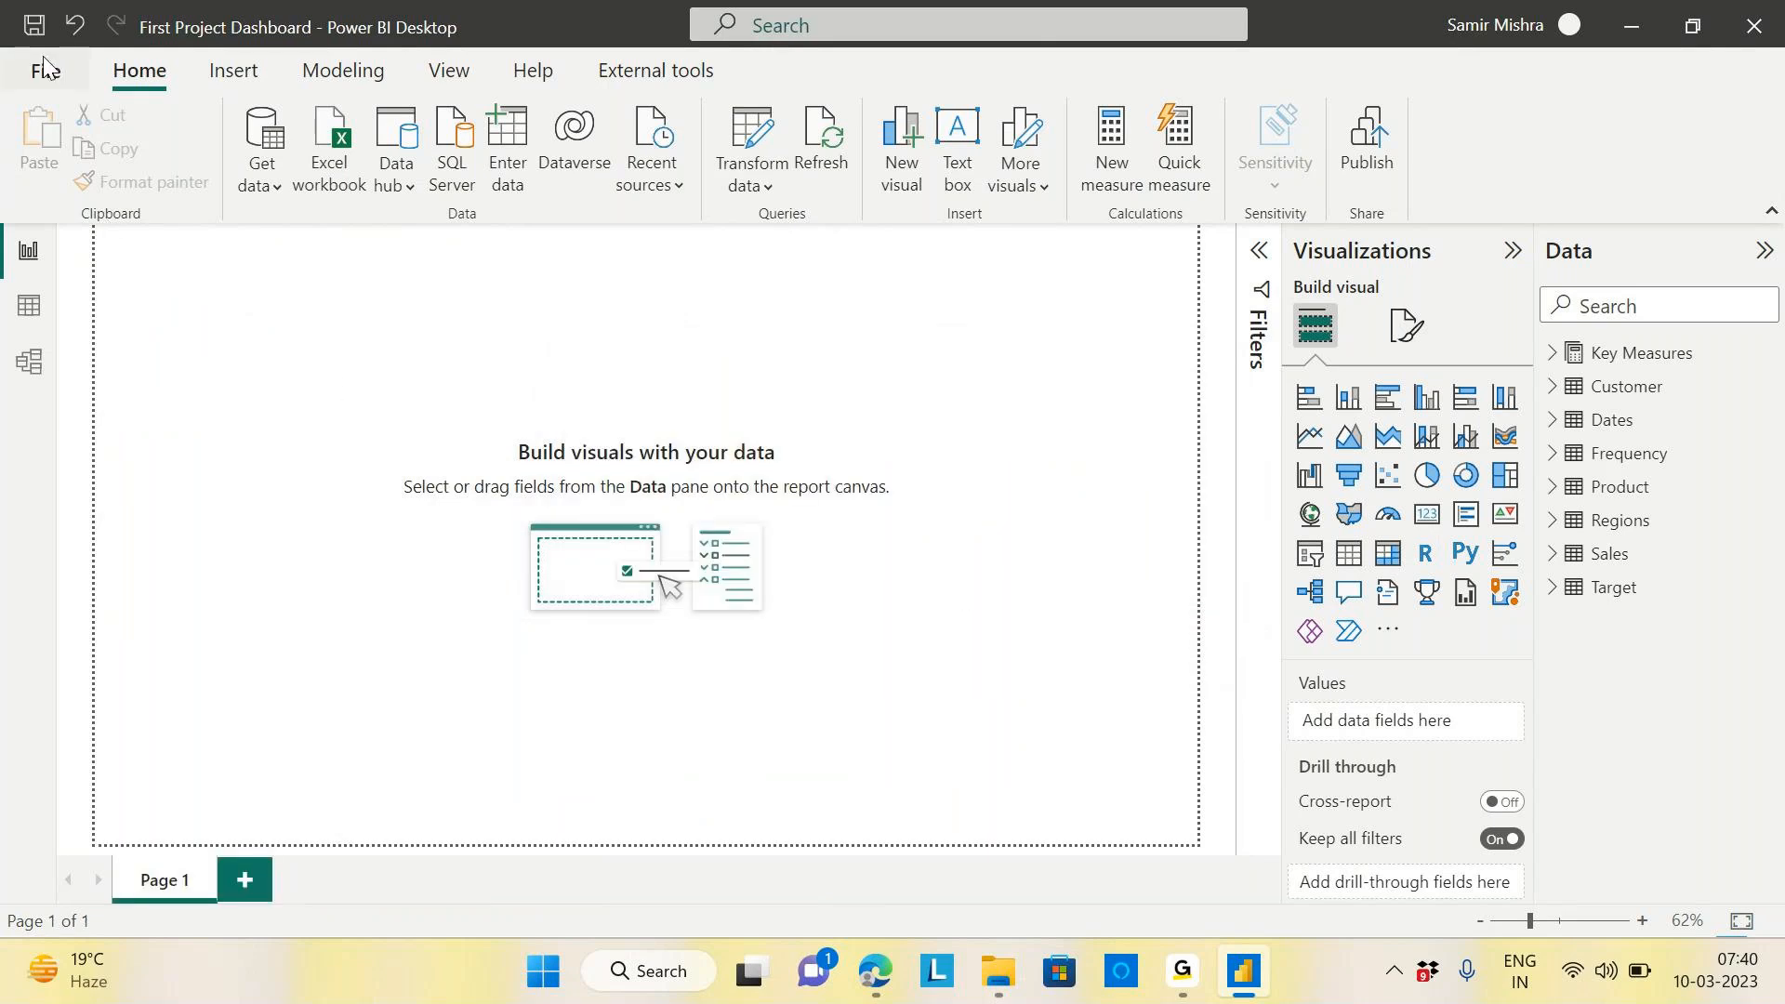
pyautogui.click(34, 28)
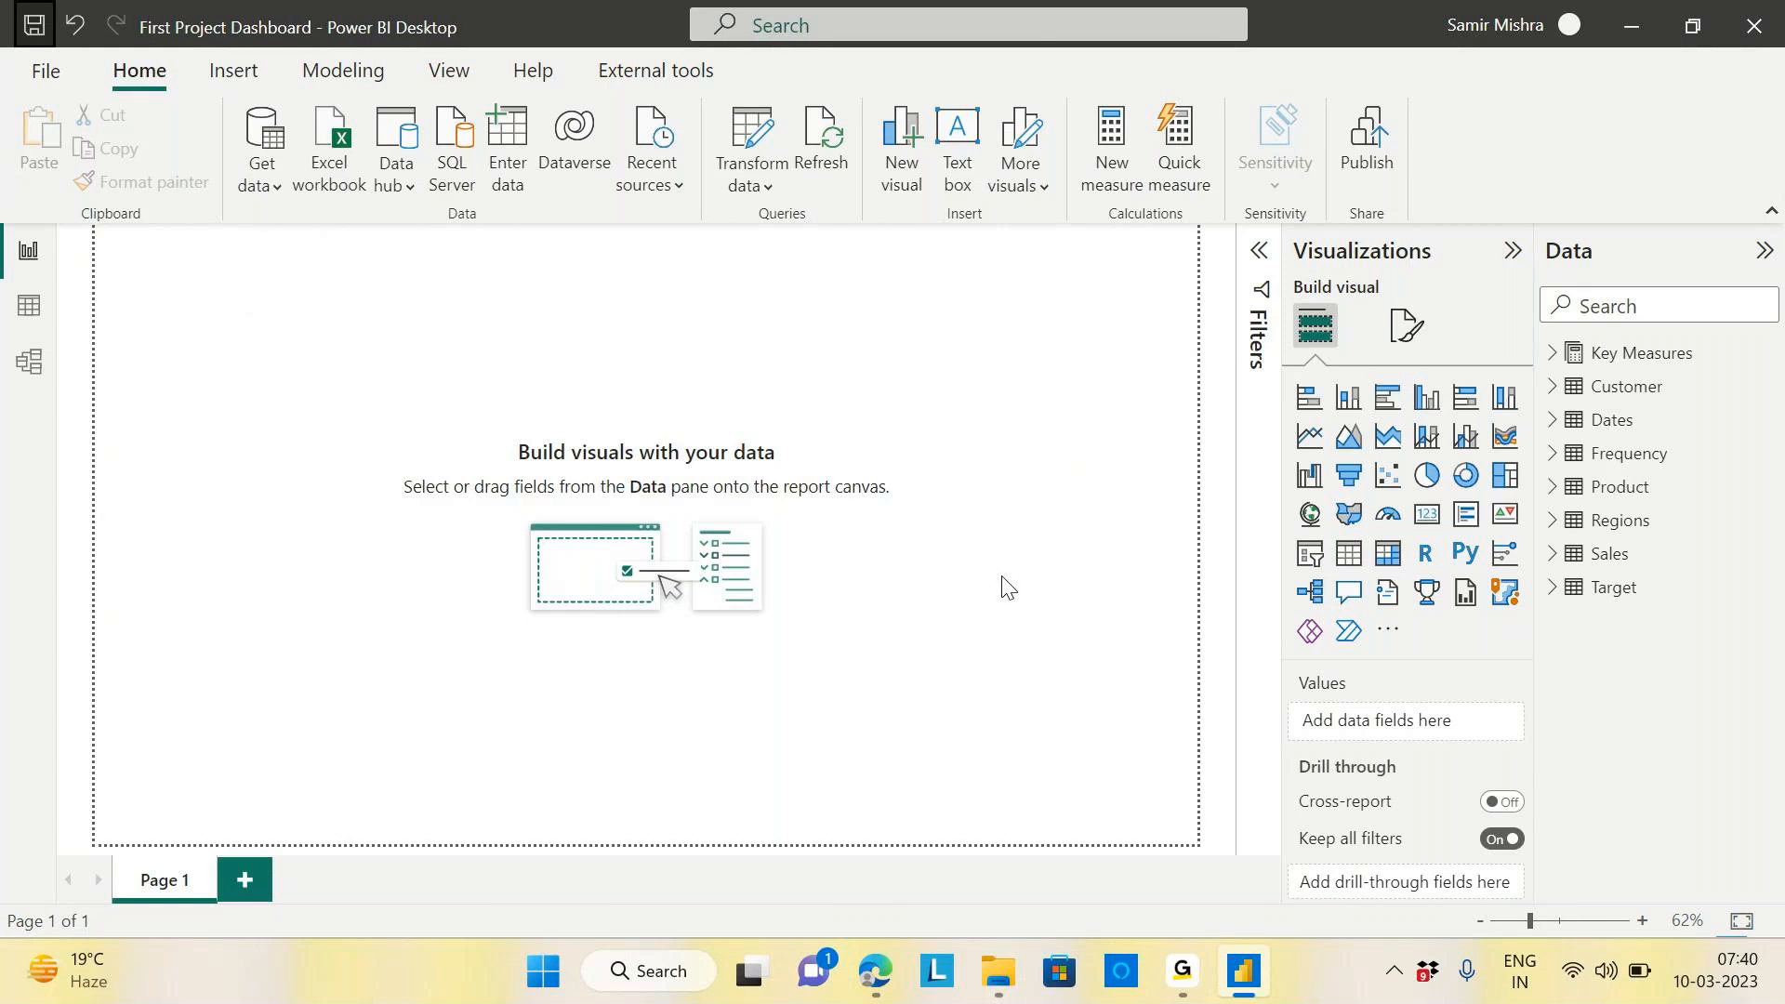
# Set the page's canvas background to a darker shade of blue with 0% transparency
pyautogui.click(1406, 332)
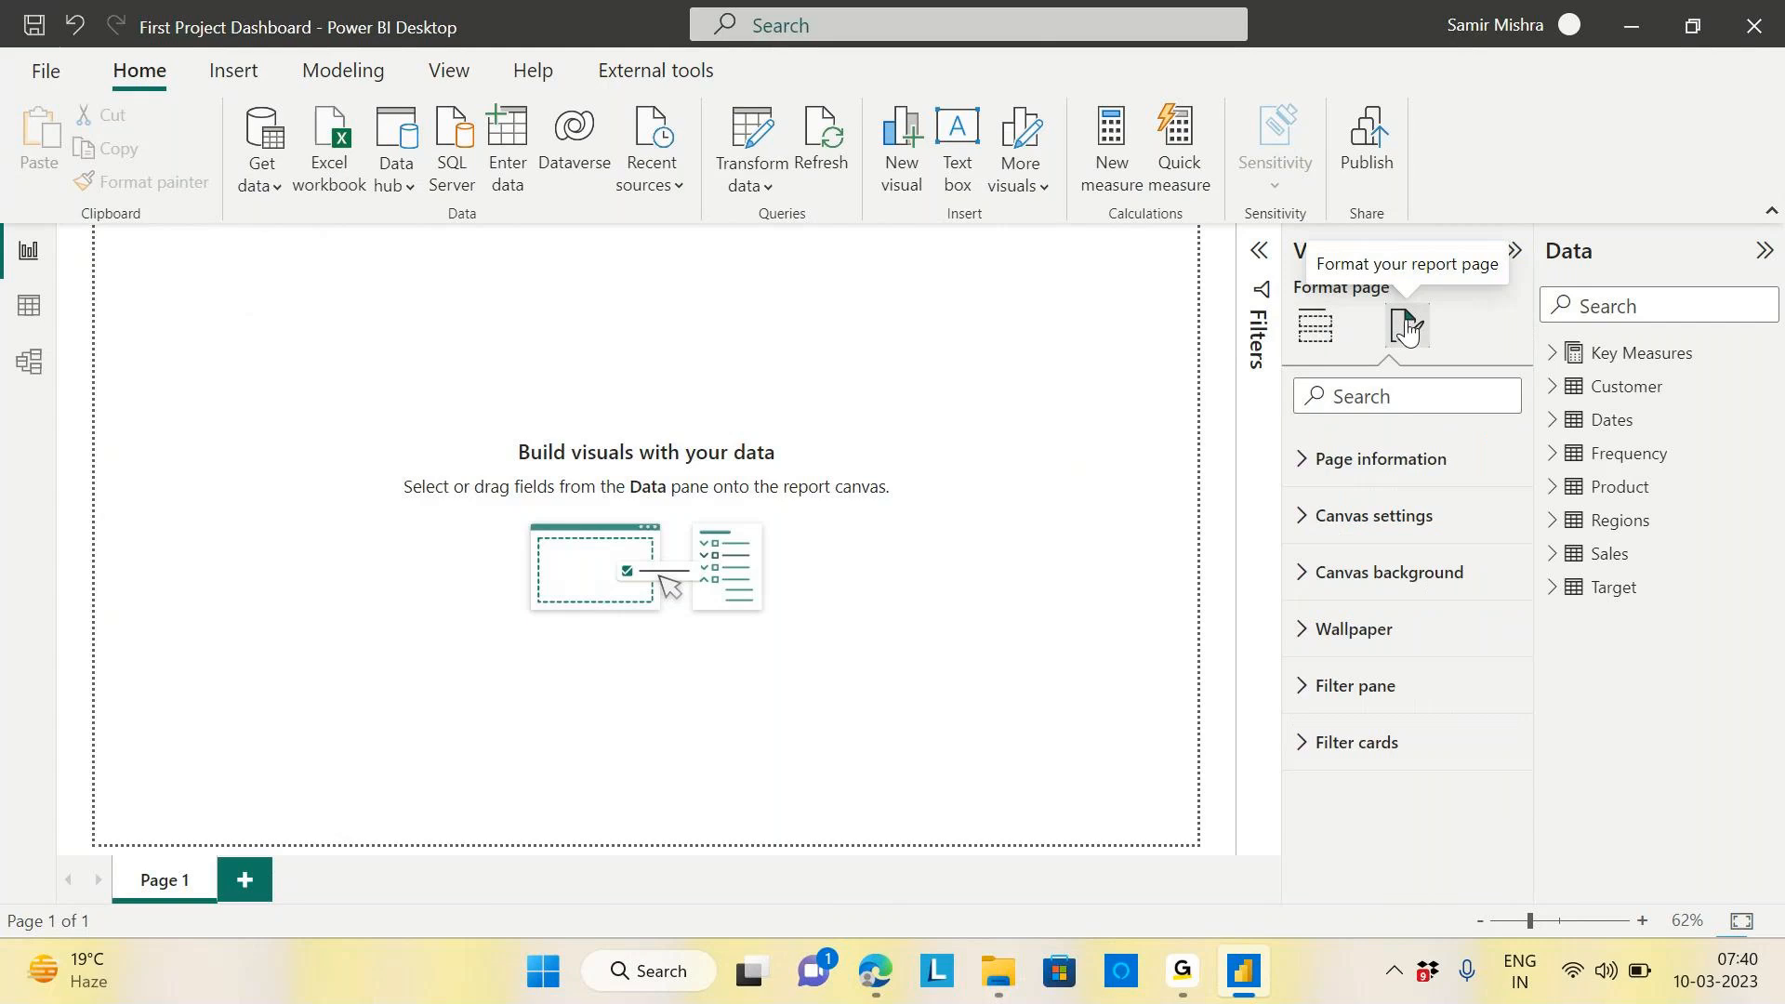
pyautogui.click(1379, 586)
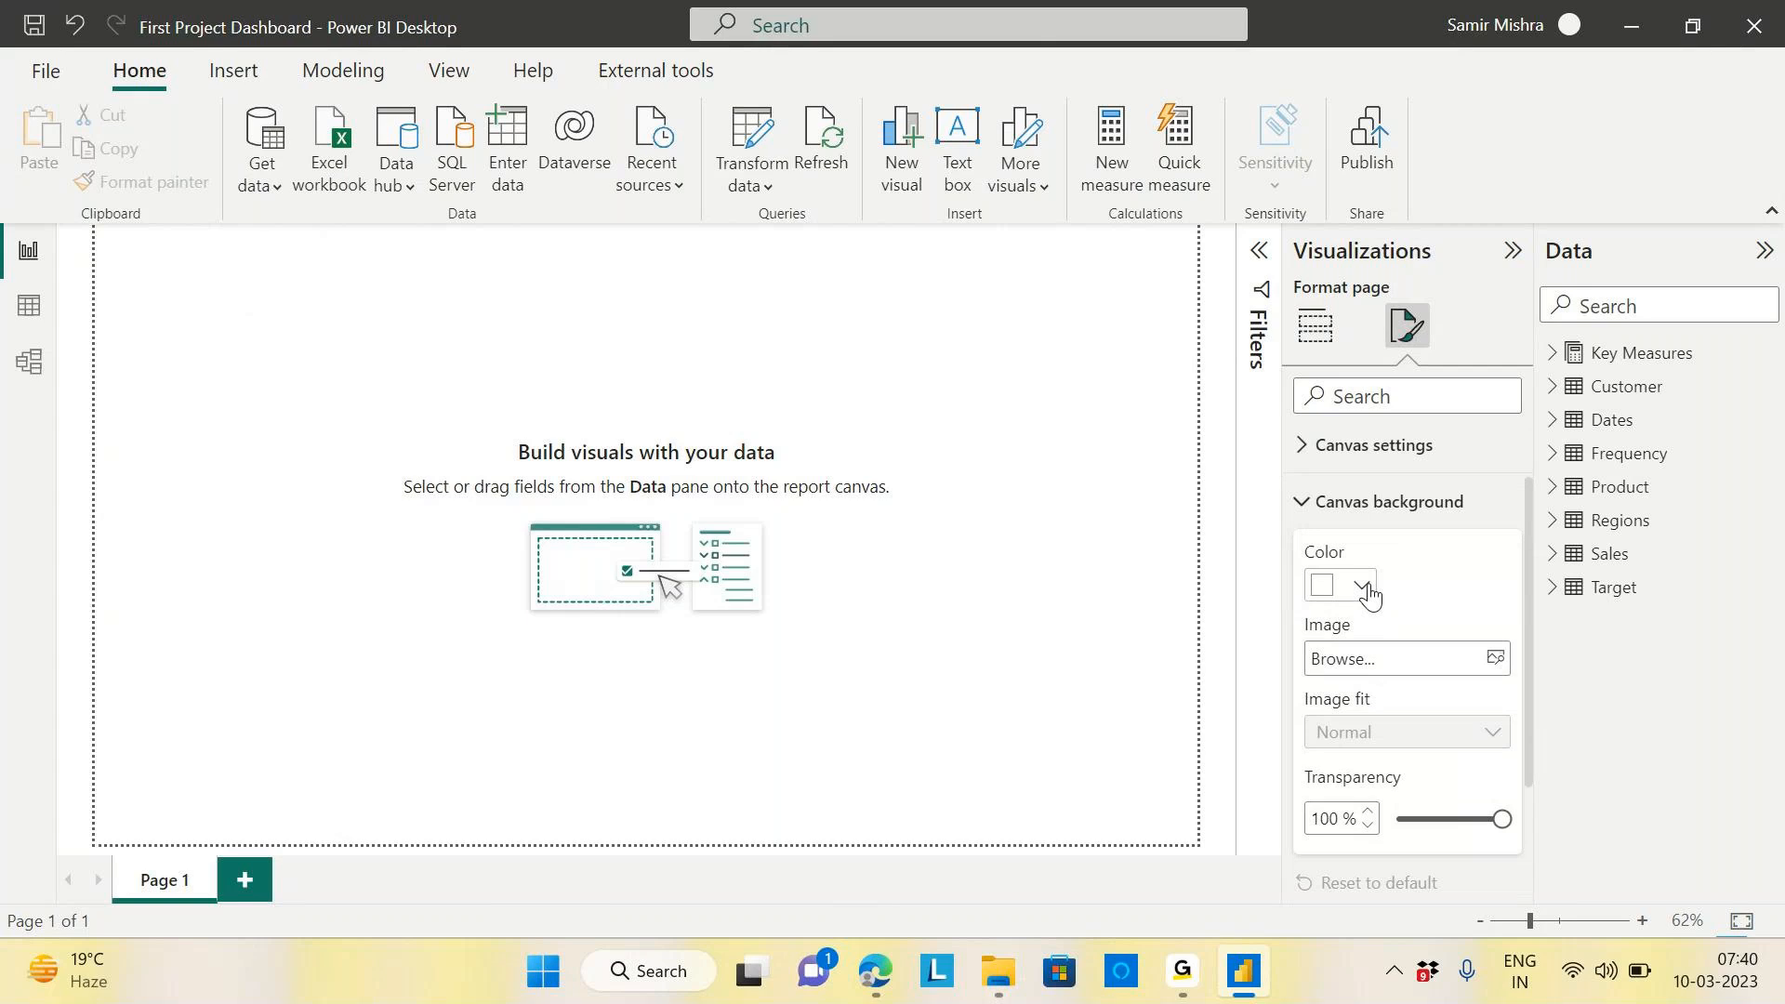
pyautogui.click(1369, 589)
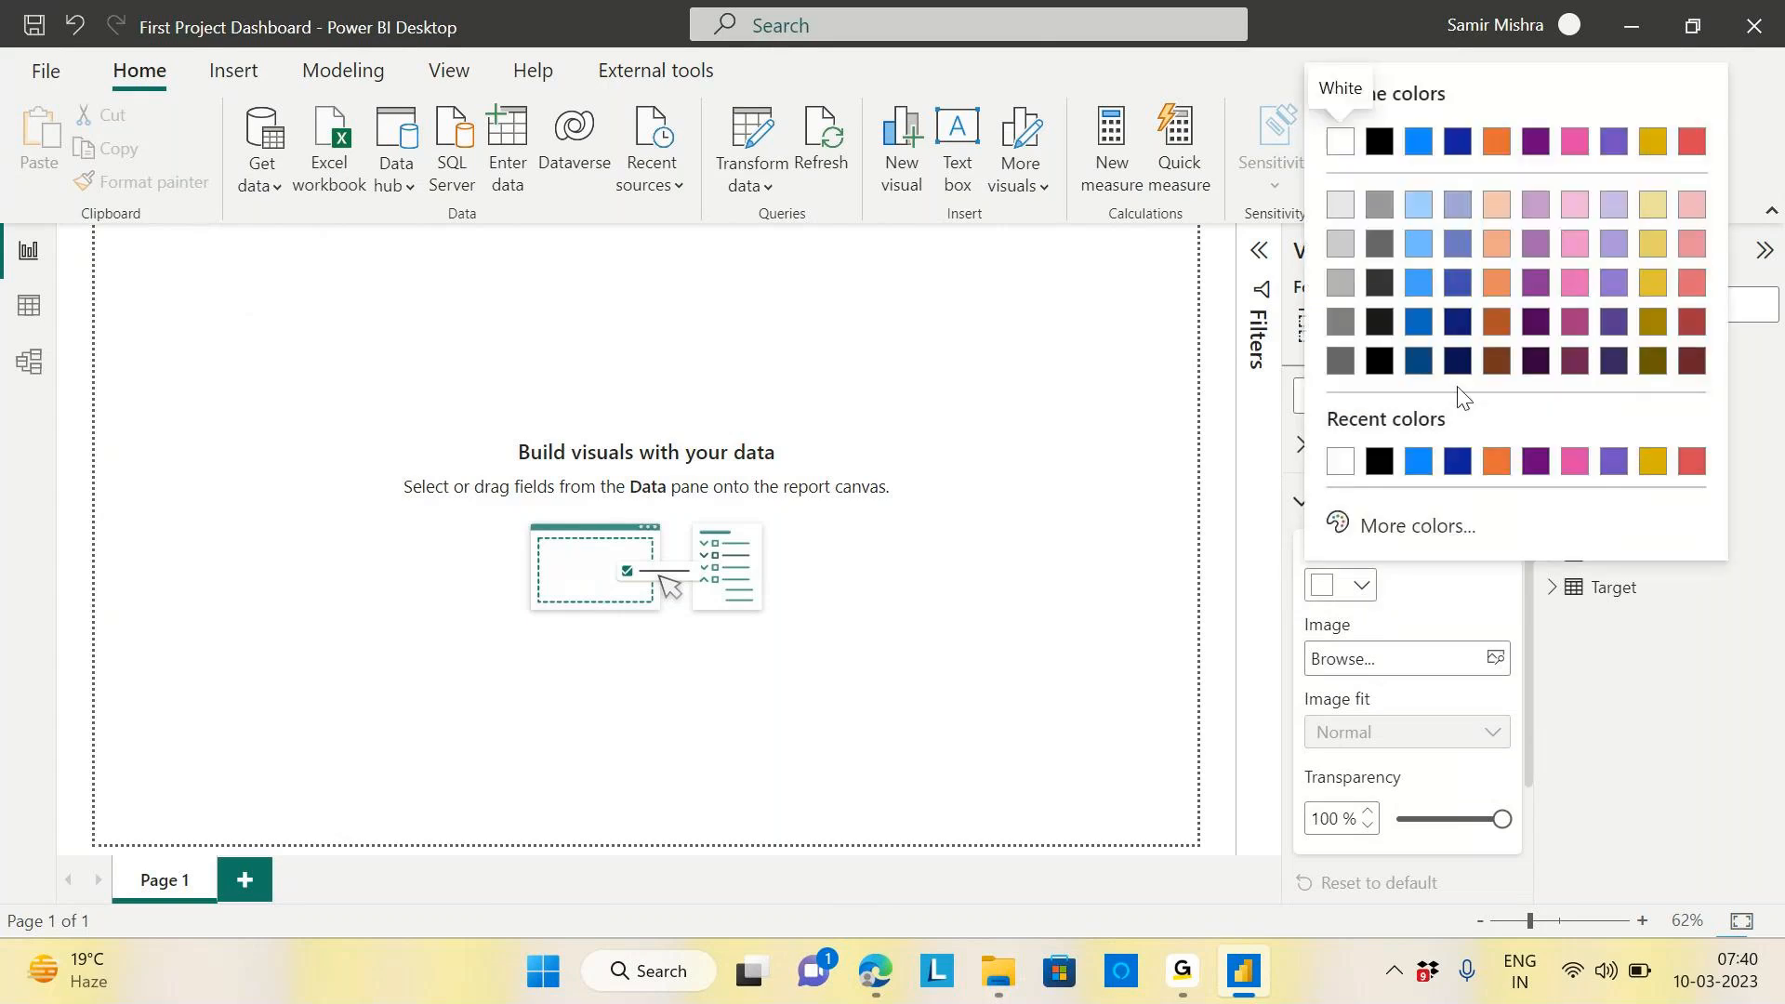
pyautogui.click(1415, 322)
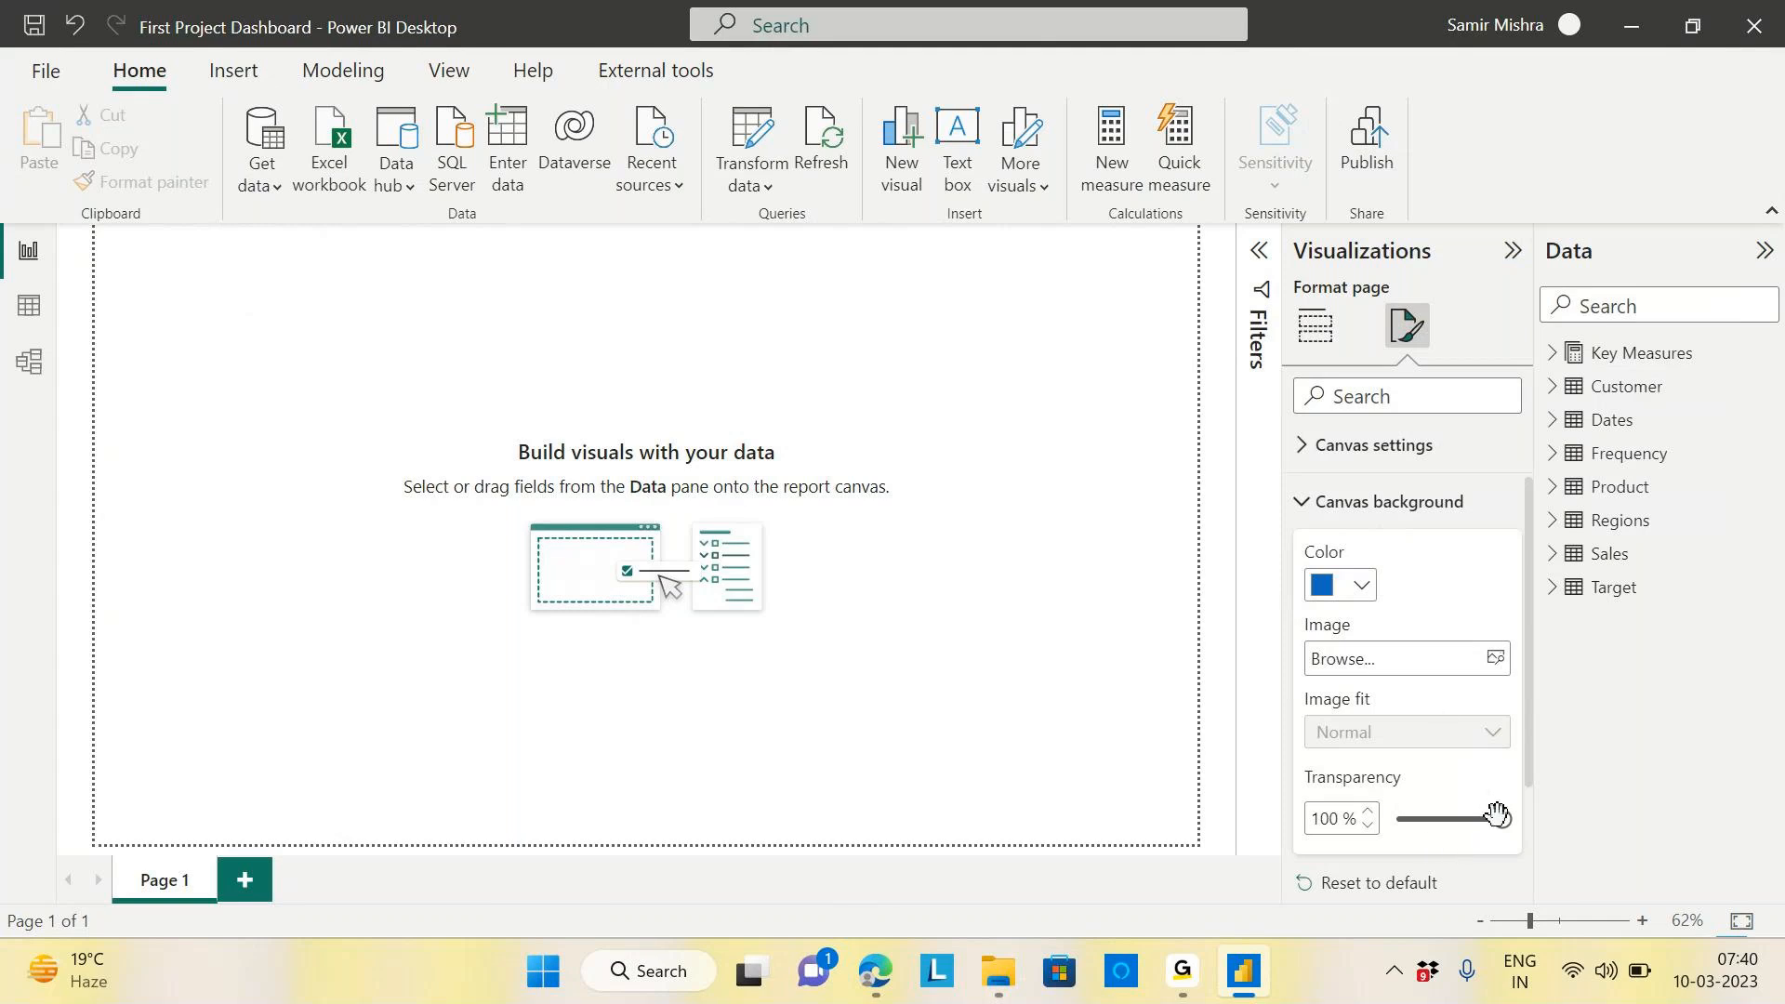
pyautogui.moveTo(1497, 815); pyautogui.dragTo(1366, 825)
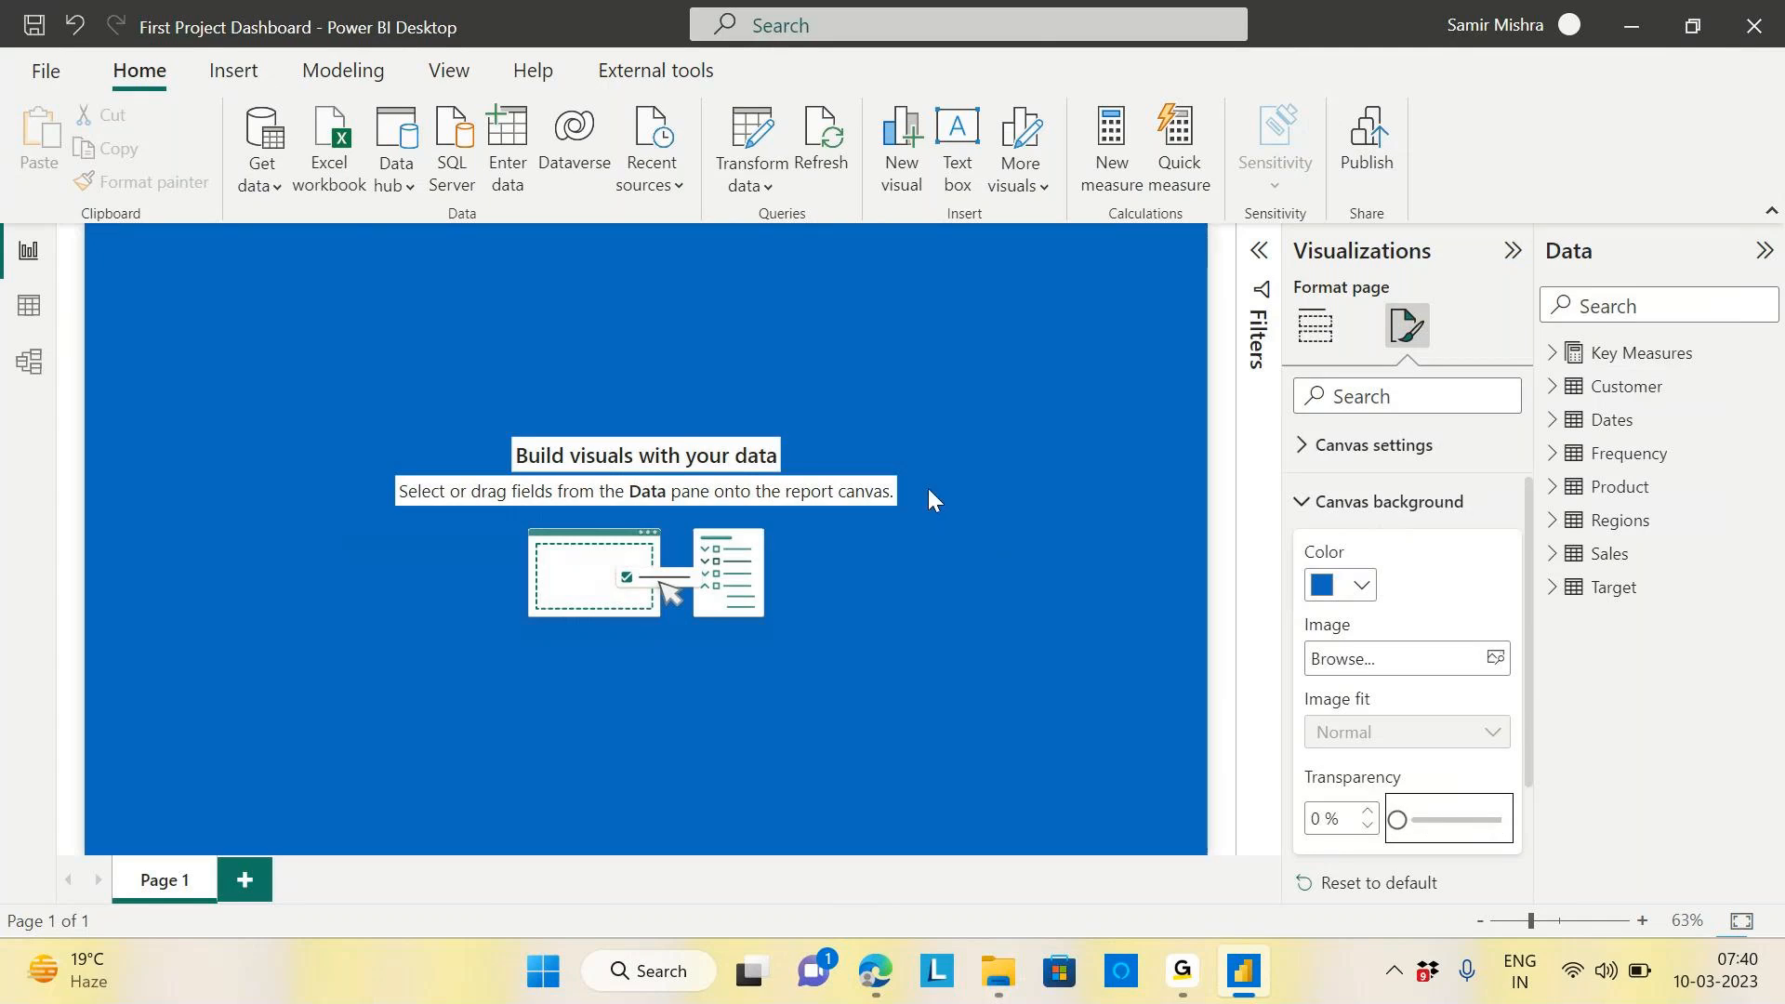
# Try orange as the canvas background color and settle on dark gray
pyautogui.click(1360, 586)
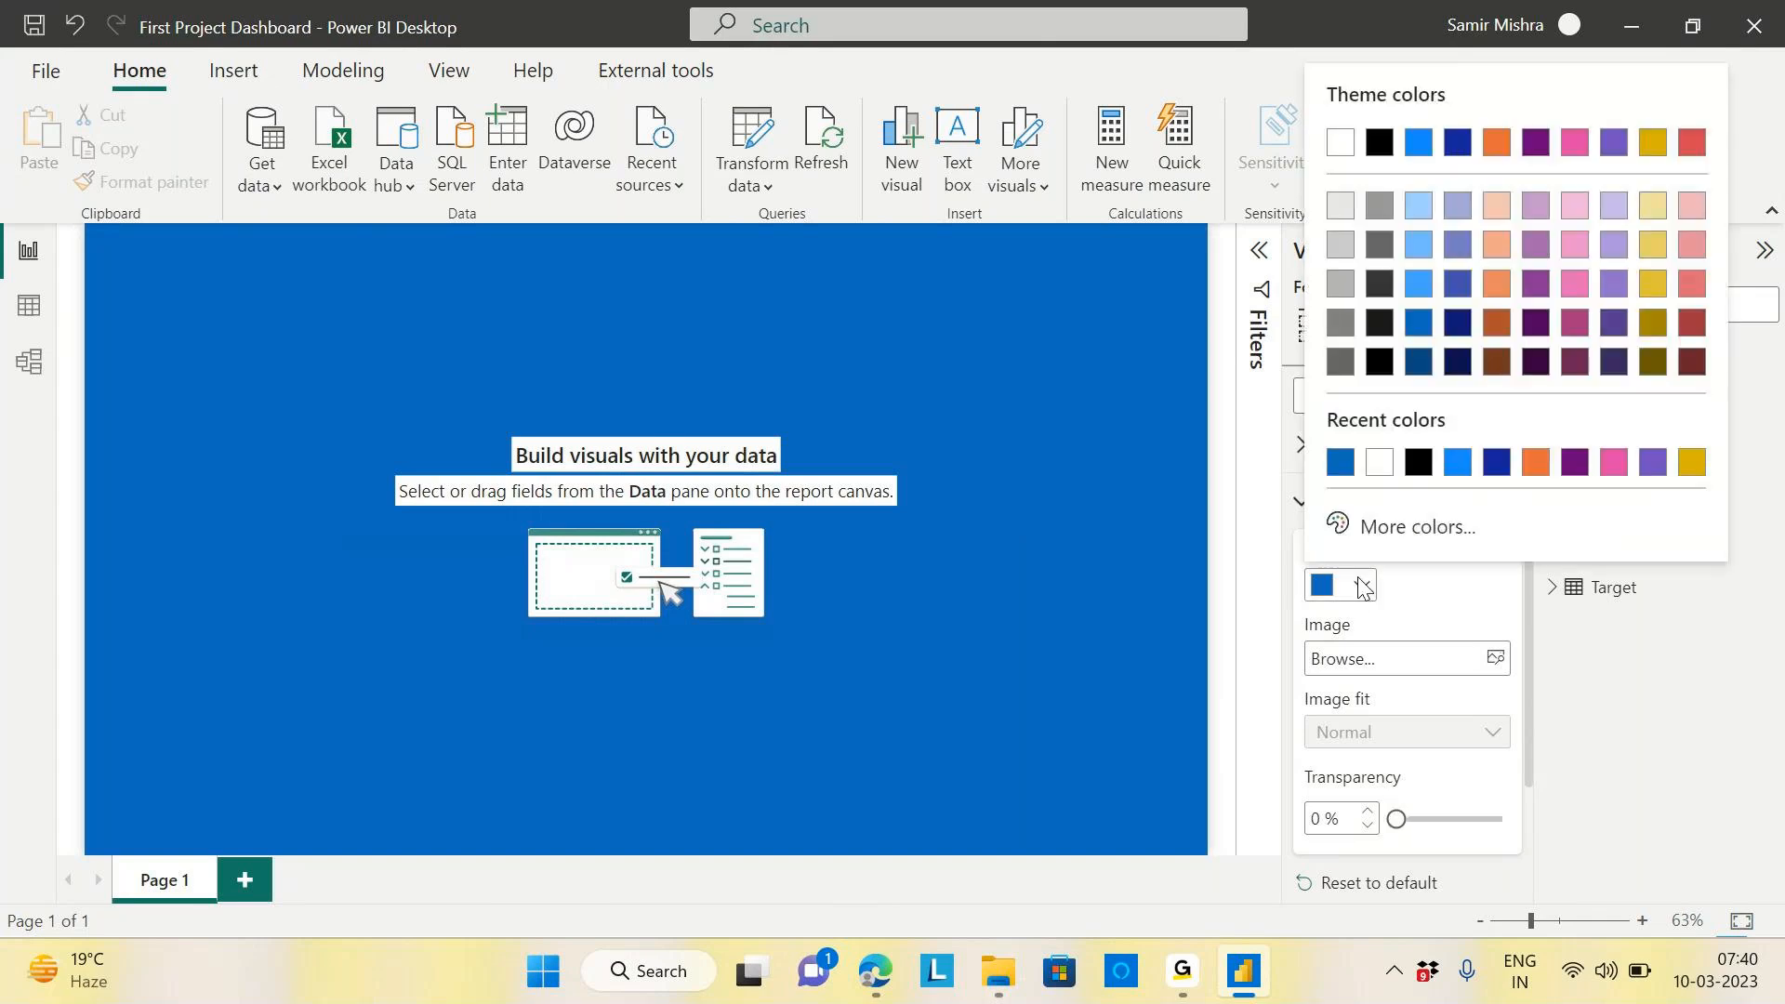
pyautogui.click(1536, 462)
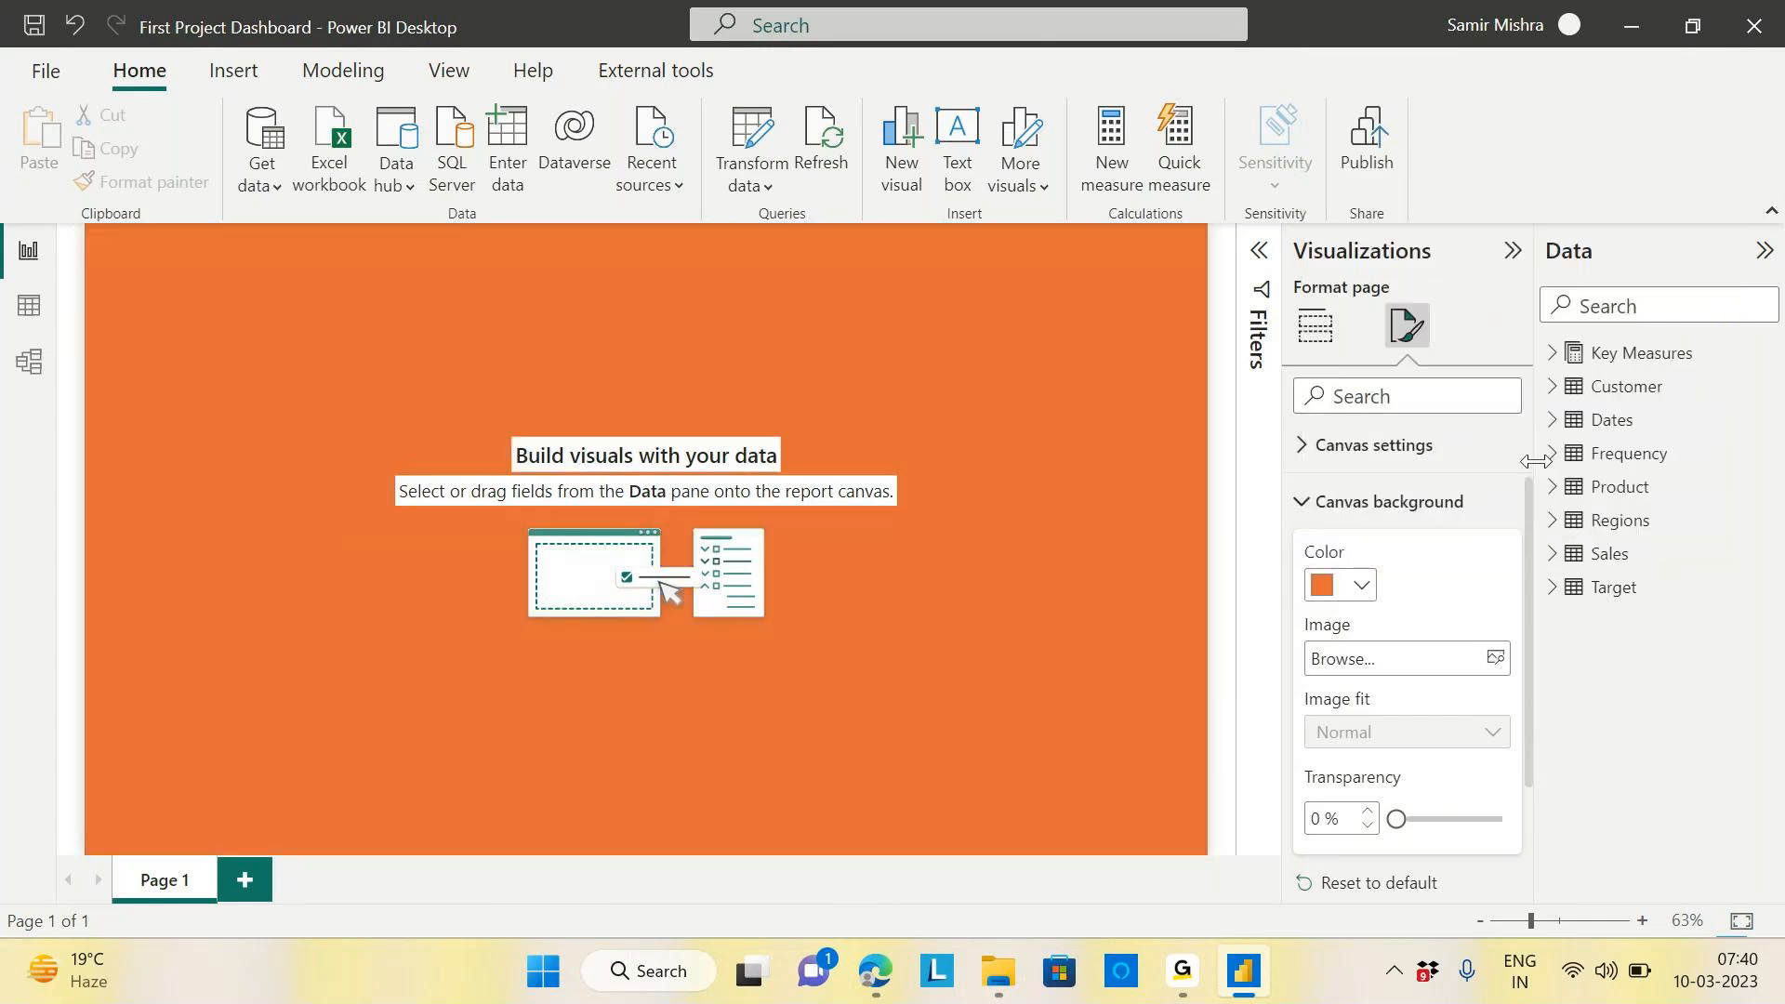
pyautogui.click(1361, 587)
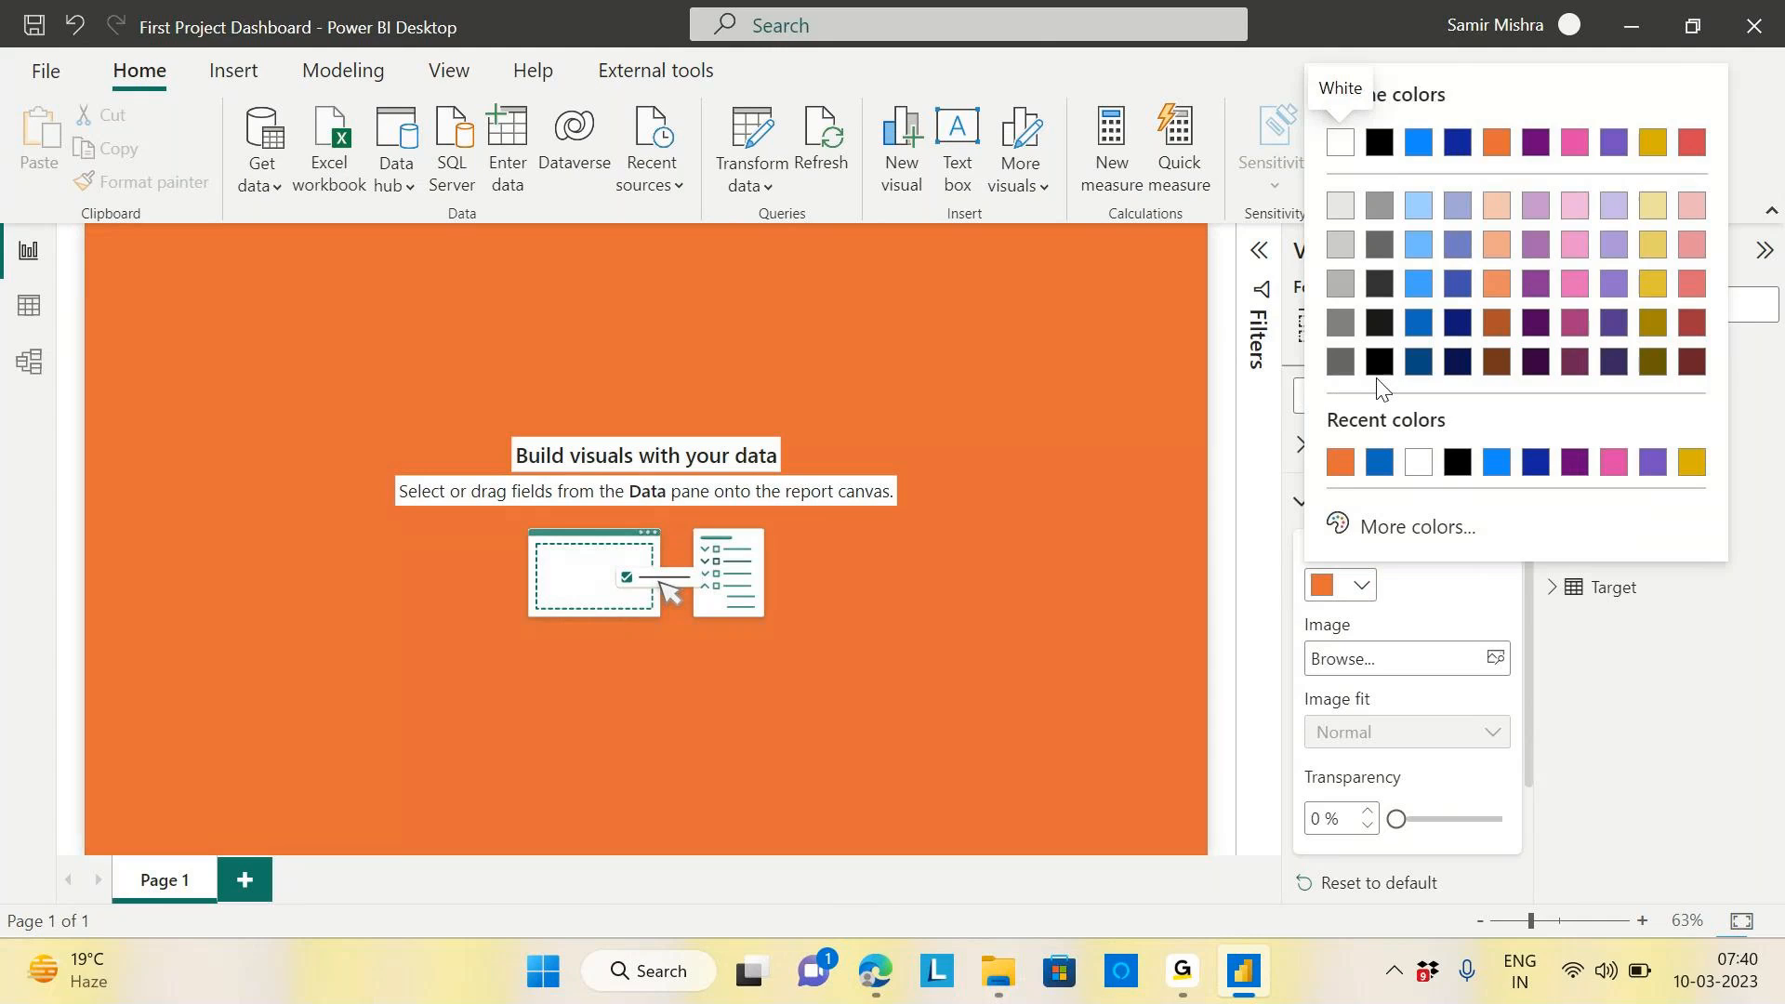
pyautogui.click(1346, 345)
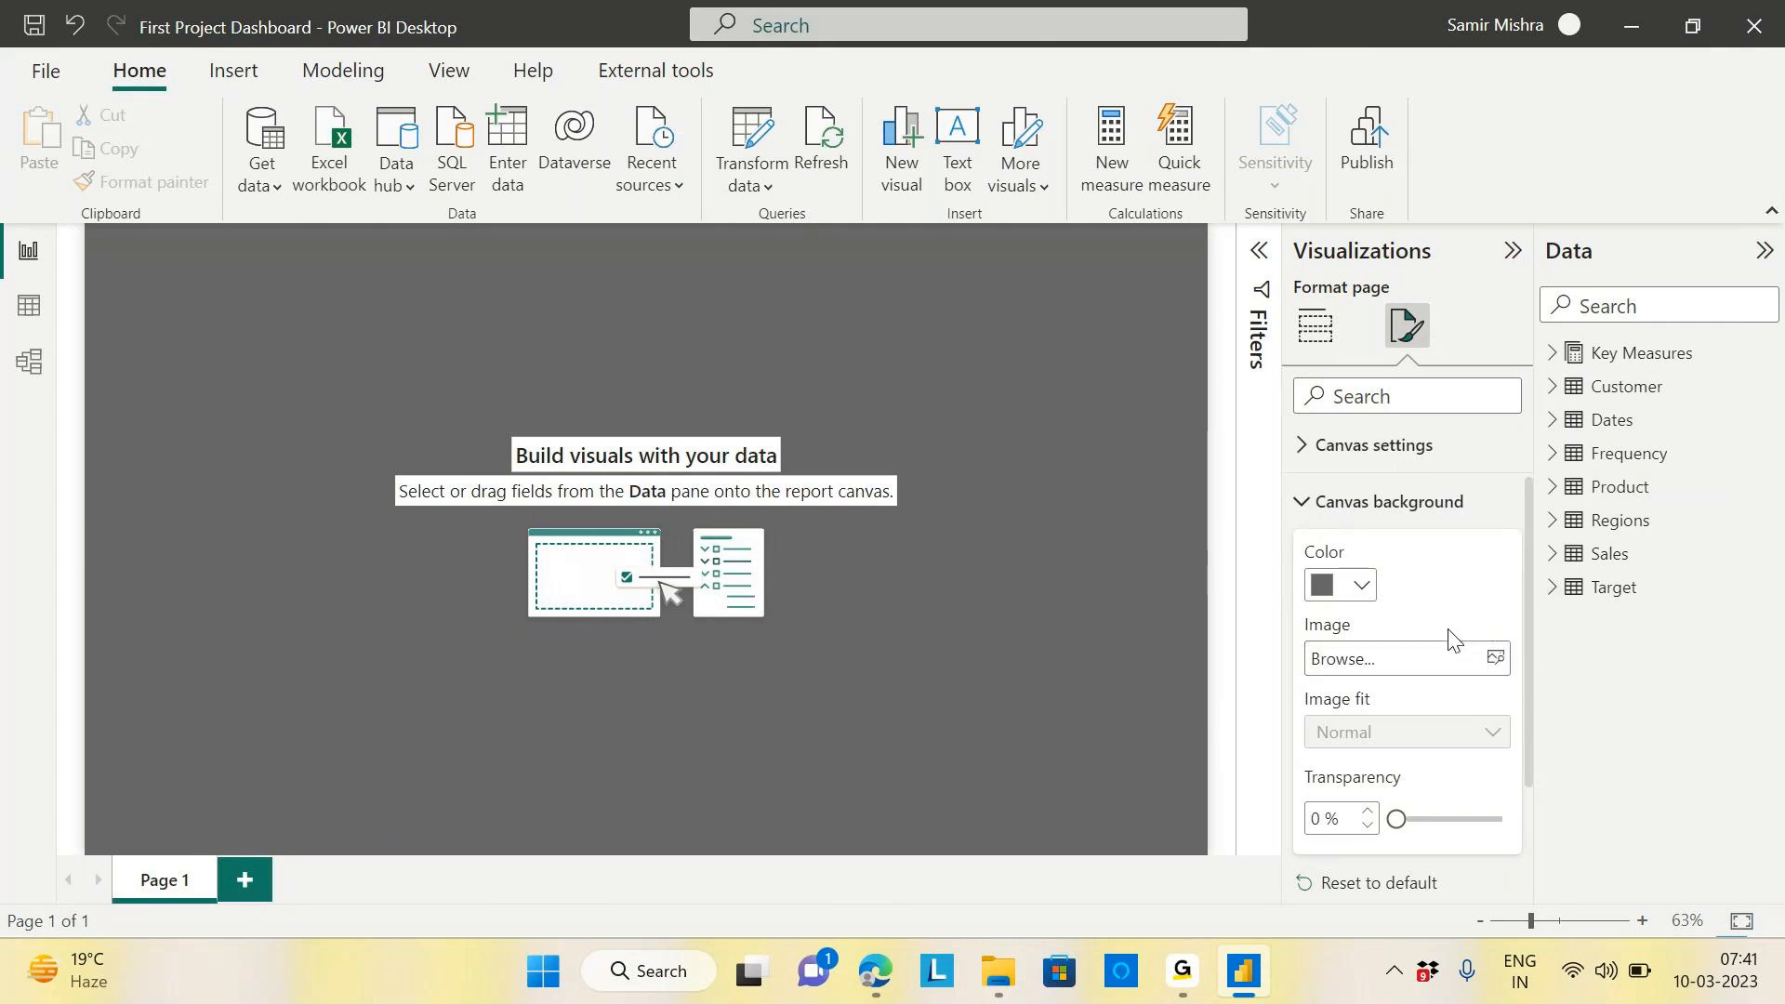
# Open the Background presentation from the Dashboard folder in PowerPoint
pyautogui.click(999, 976)
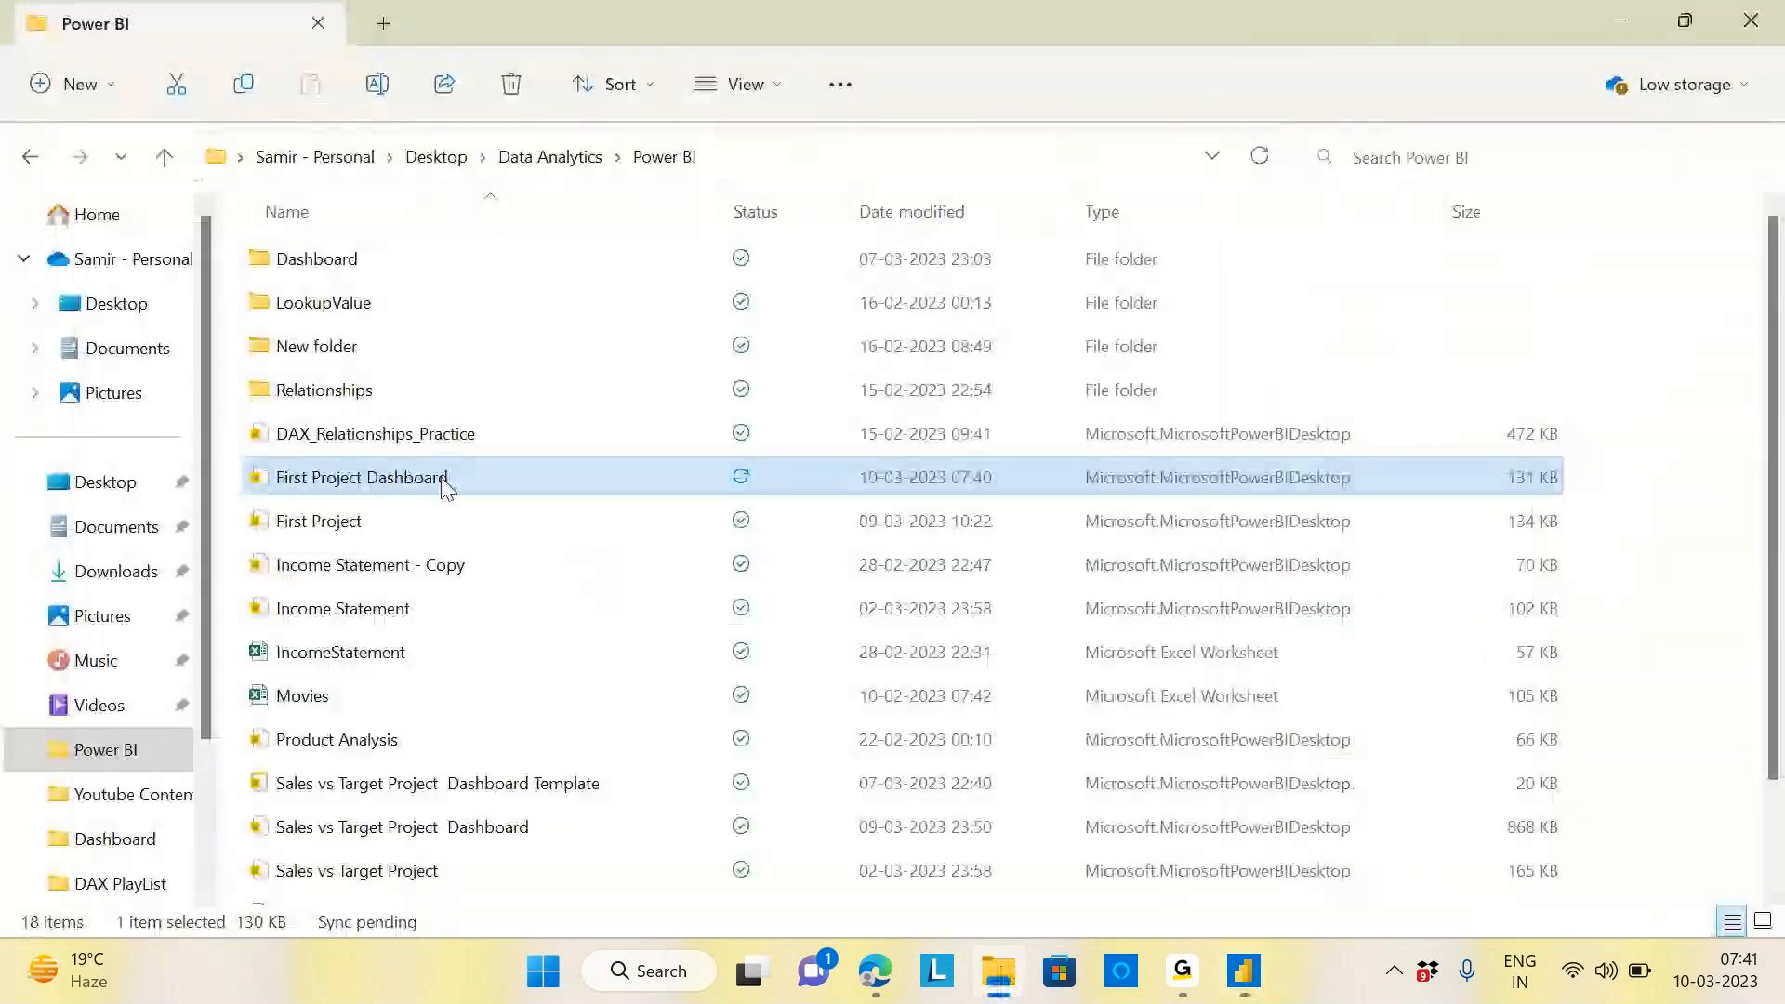
pyautogui.doubleClick(326, 270)
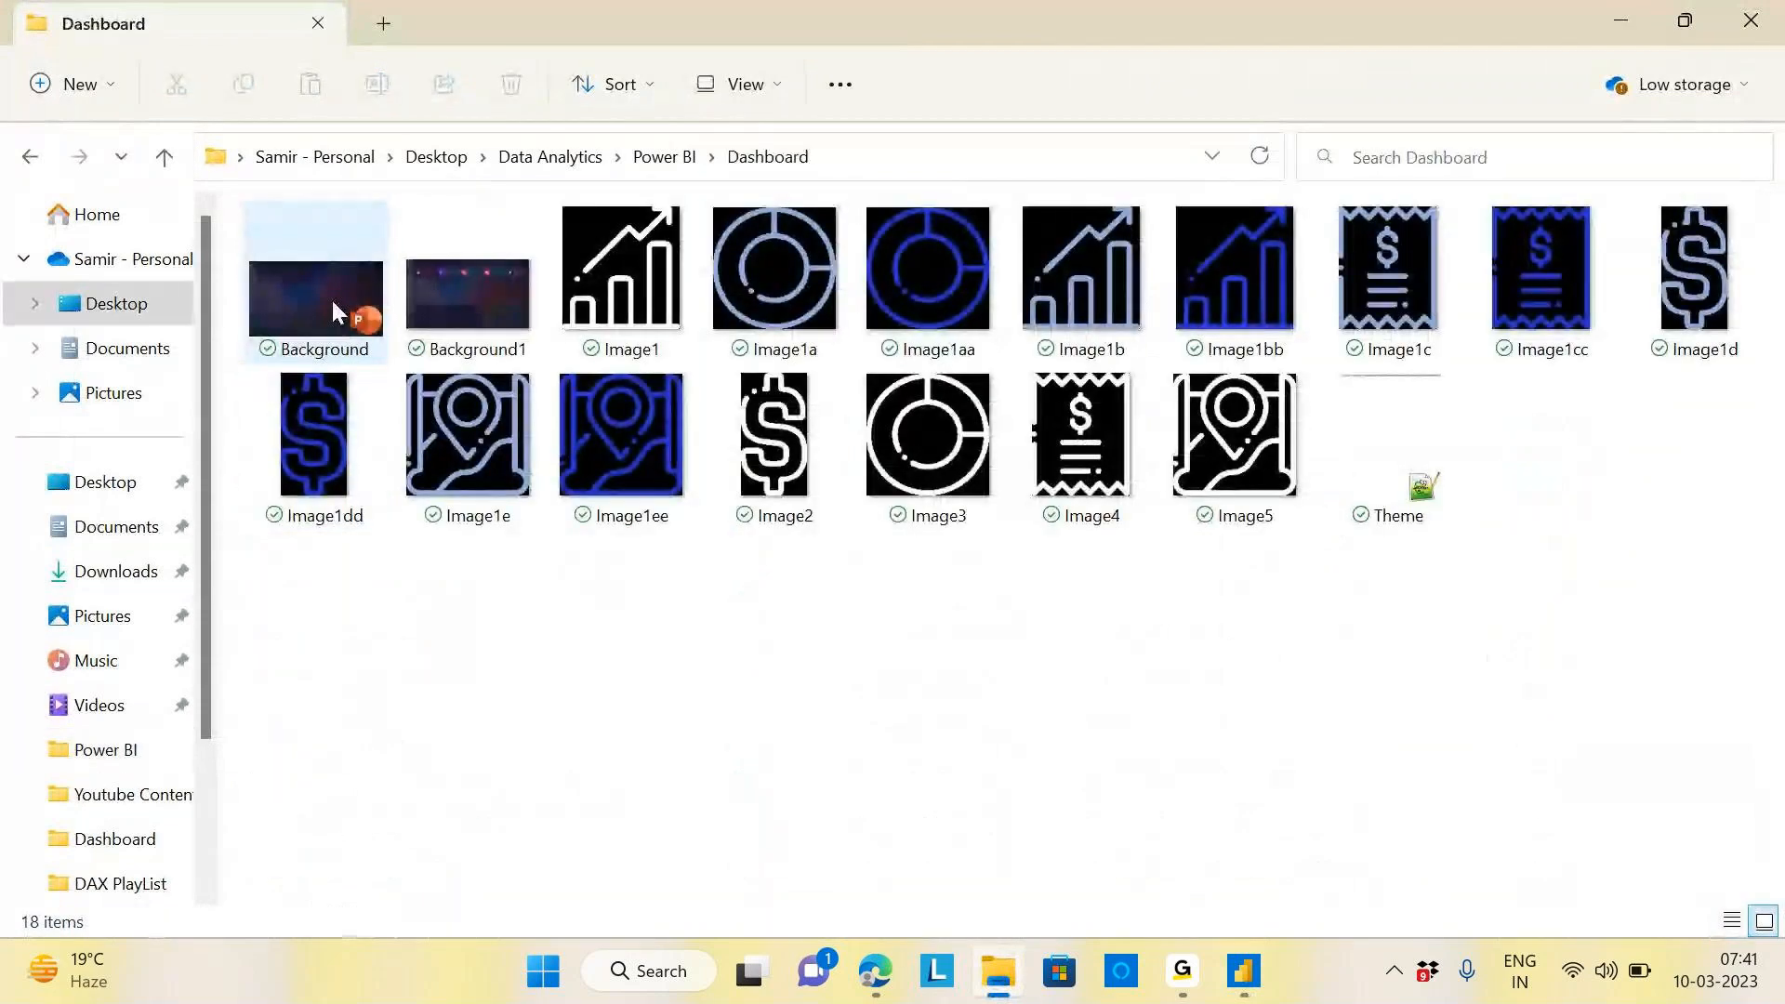
pyautogui.click(333, 303)
pyautogui.doubleClick(333, 313)
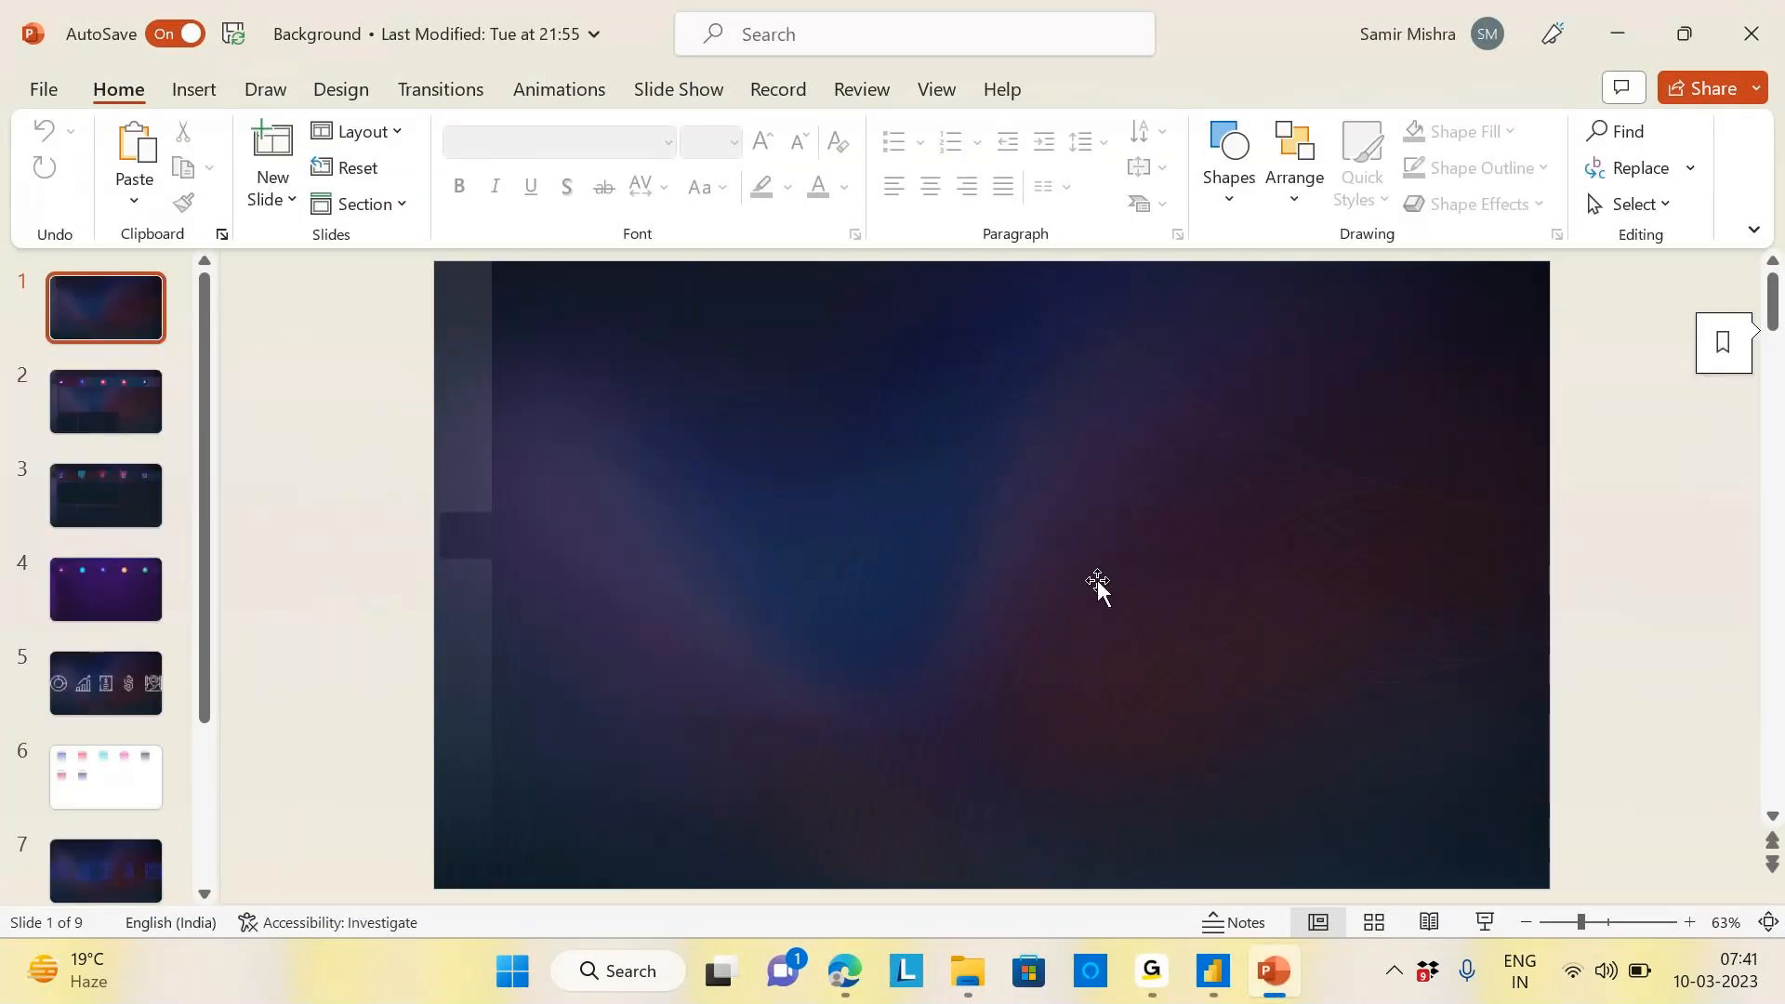
# Review slides 1 and 2 and add a new slide after slide 9 at the end of the presentation
pyautogui.click(92, 300)
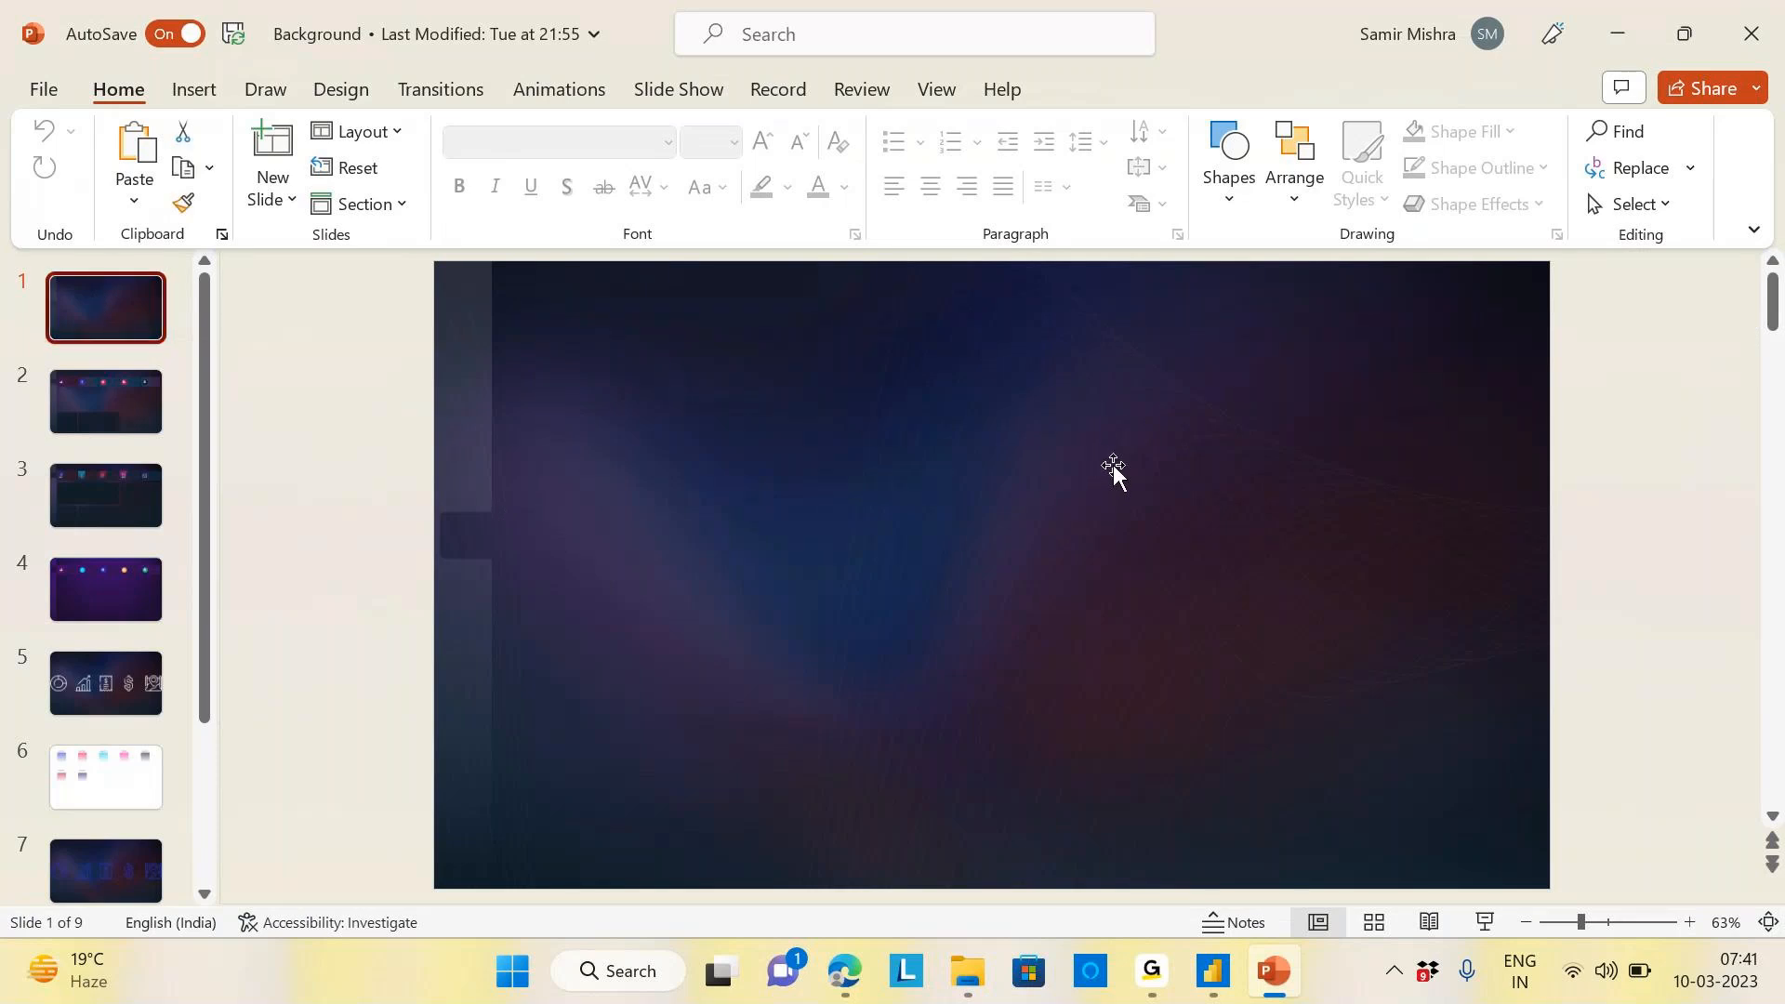
pyautogui.click(131, 416)
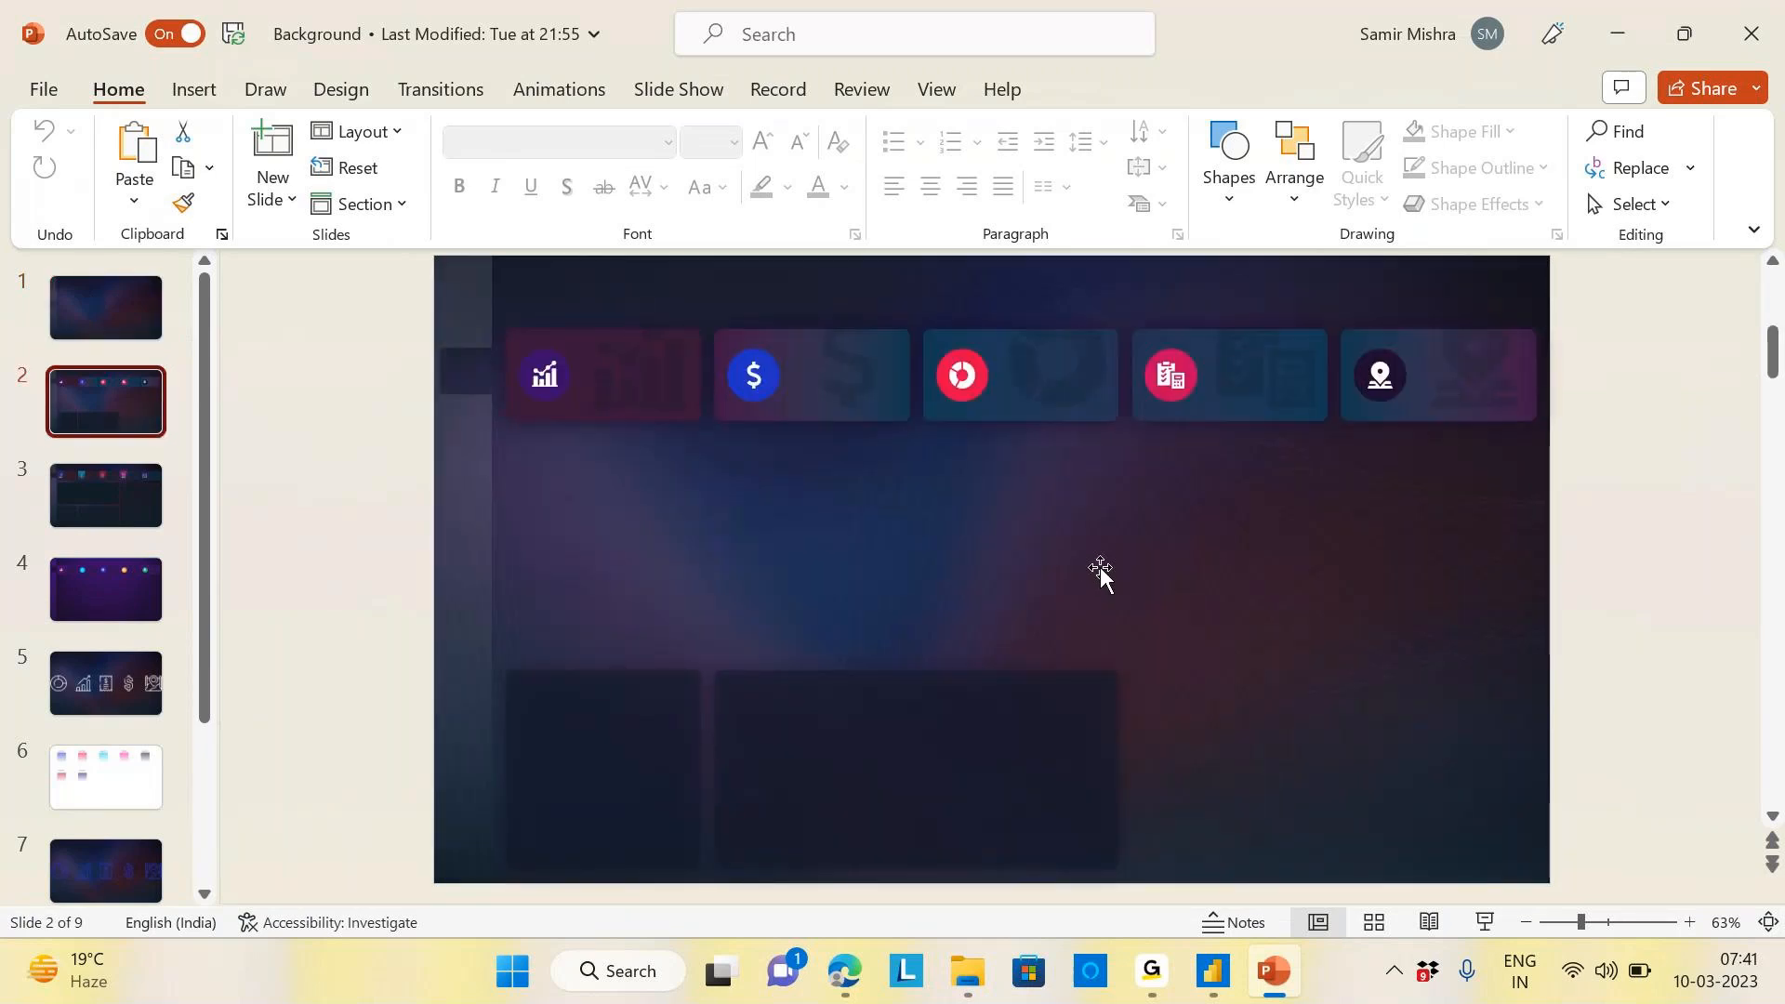
pyautogui.moveTo(209, 561); pyautogui.dragTo(197, 822)
pyautogui.click(130, 835)
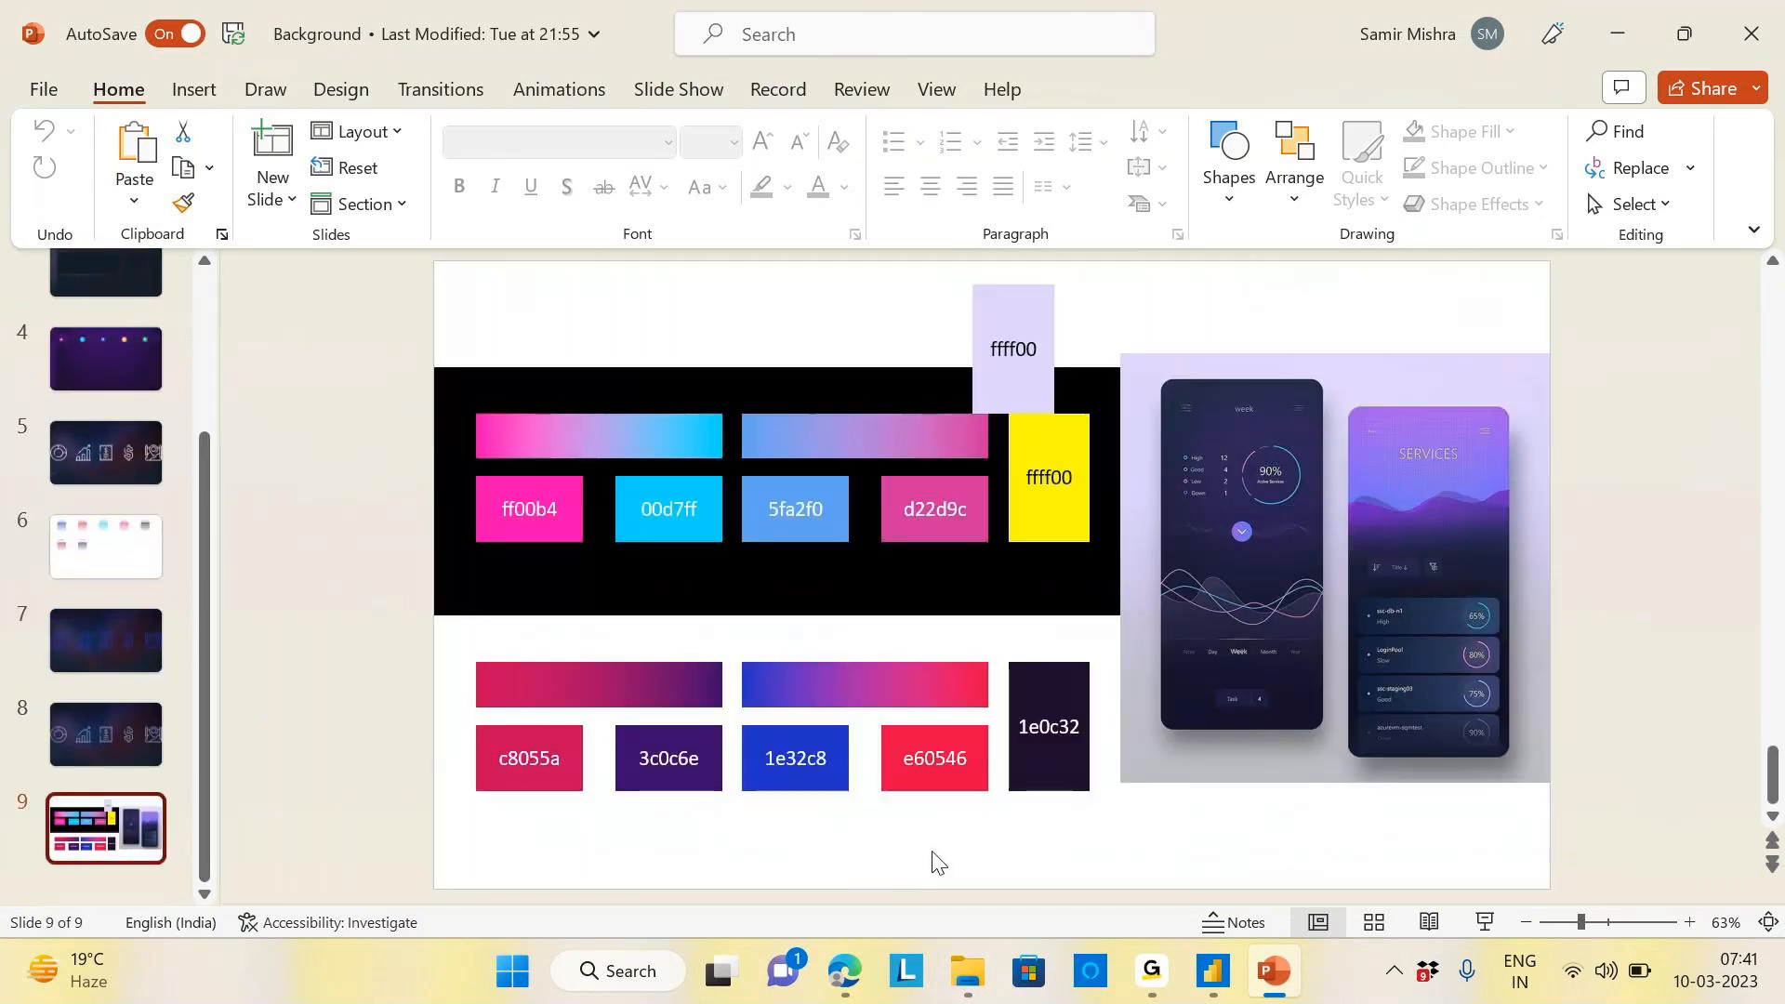
pyautogui.hotkey('ctrl', 'm')
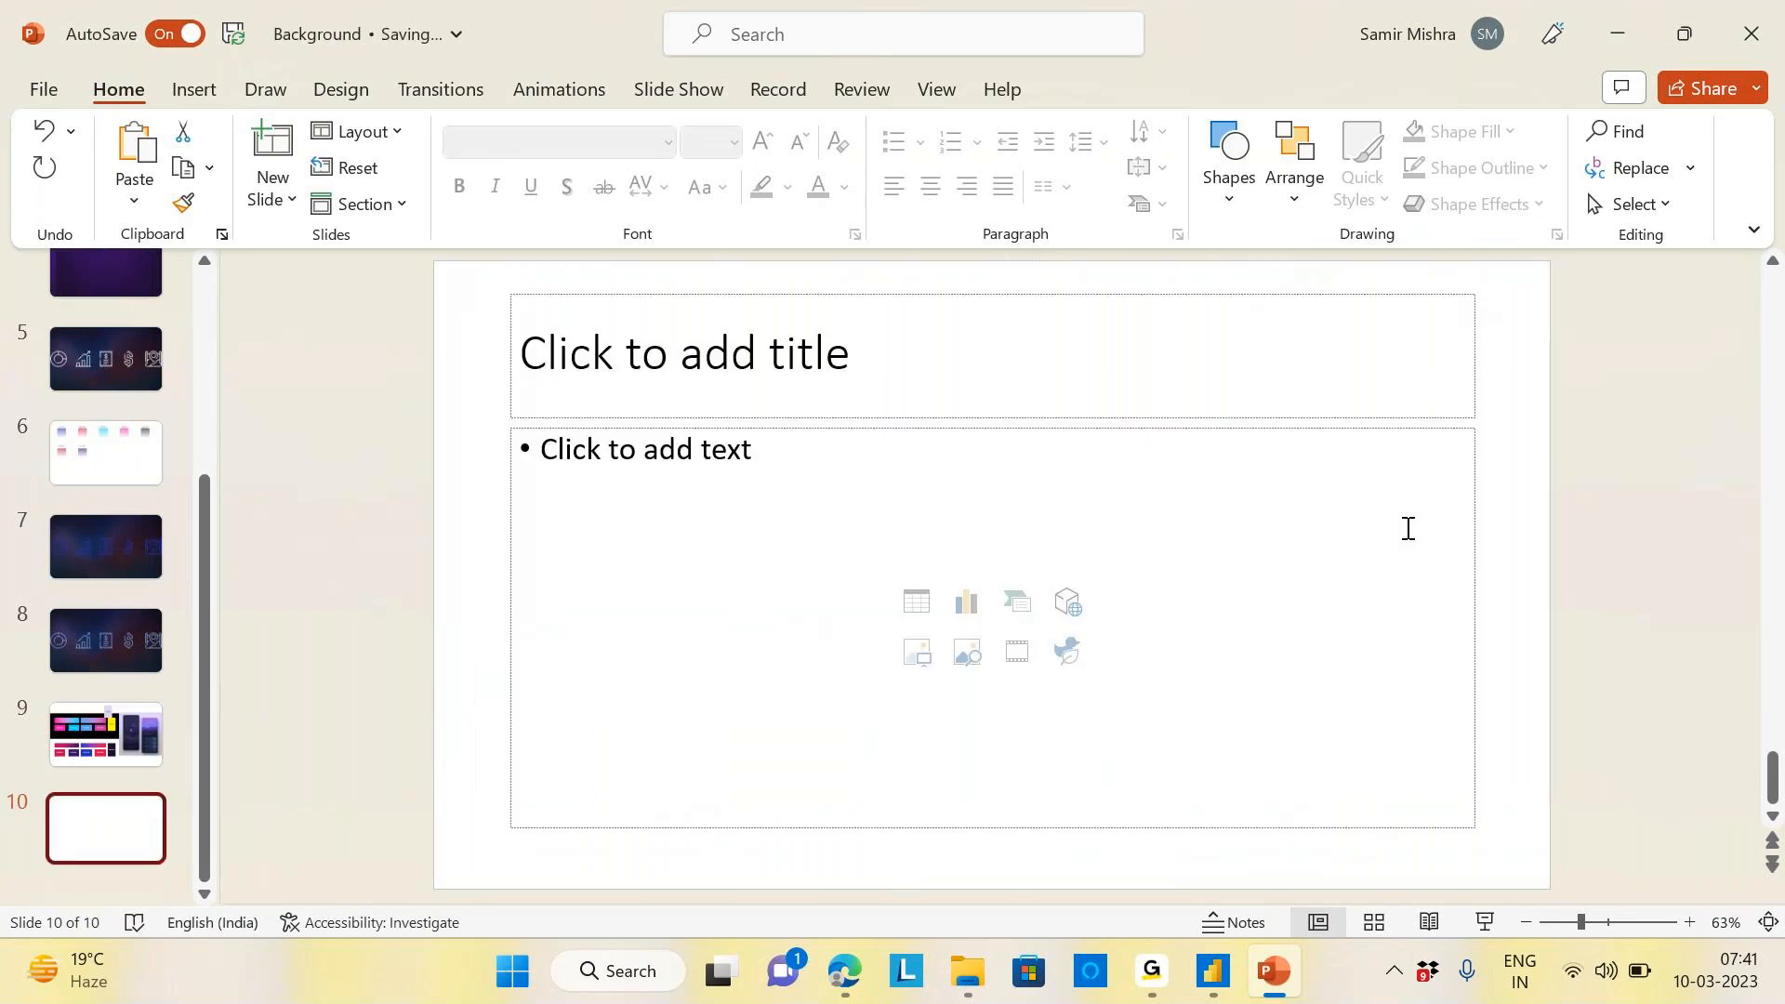
# Select the empty title placeholder on slide 10 as an object
pyautogui.click(1035, 307)
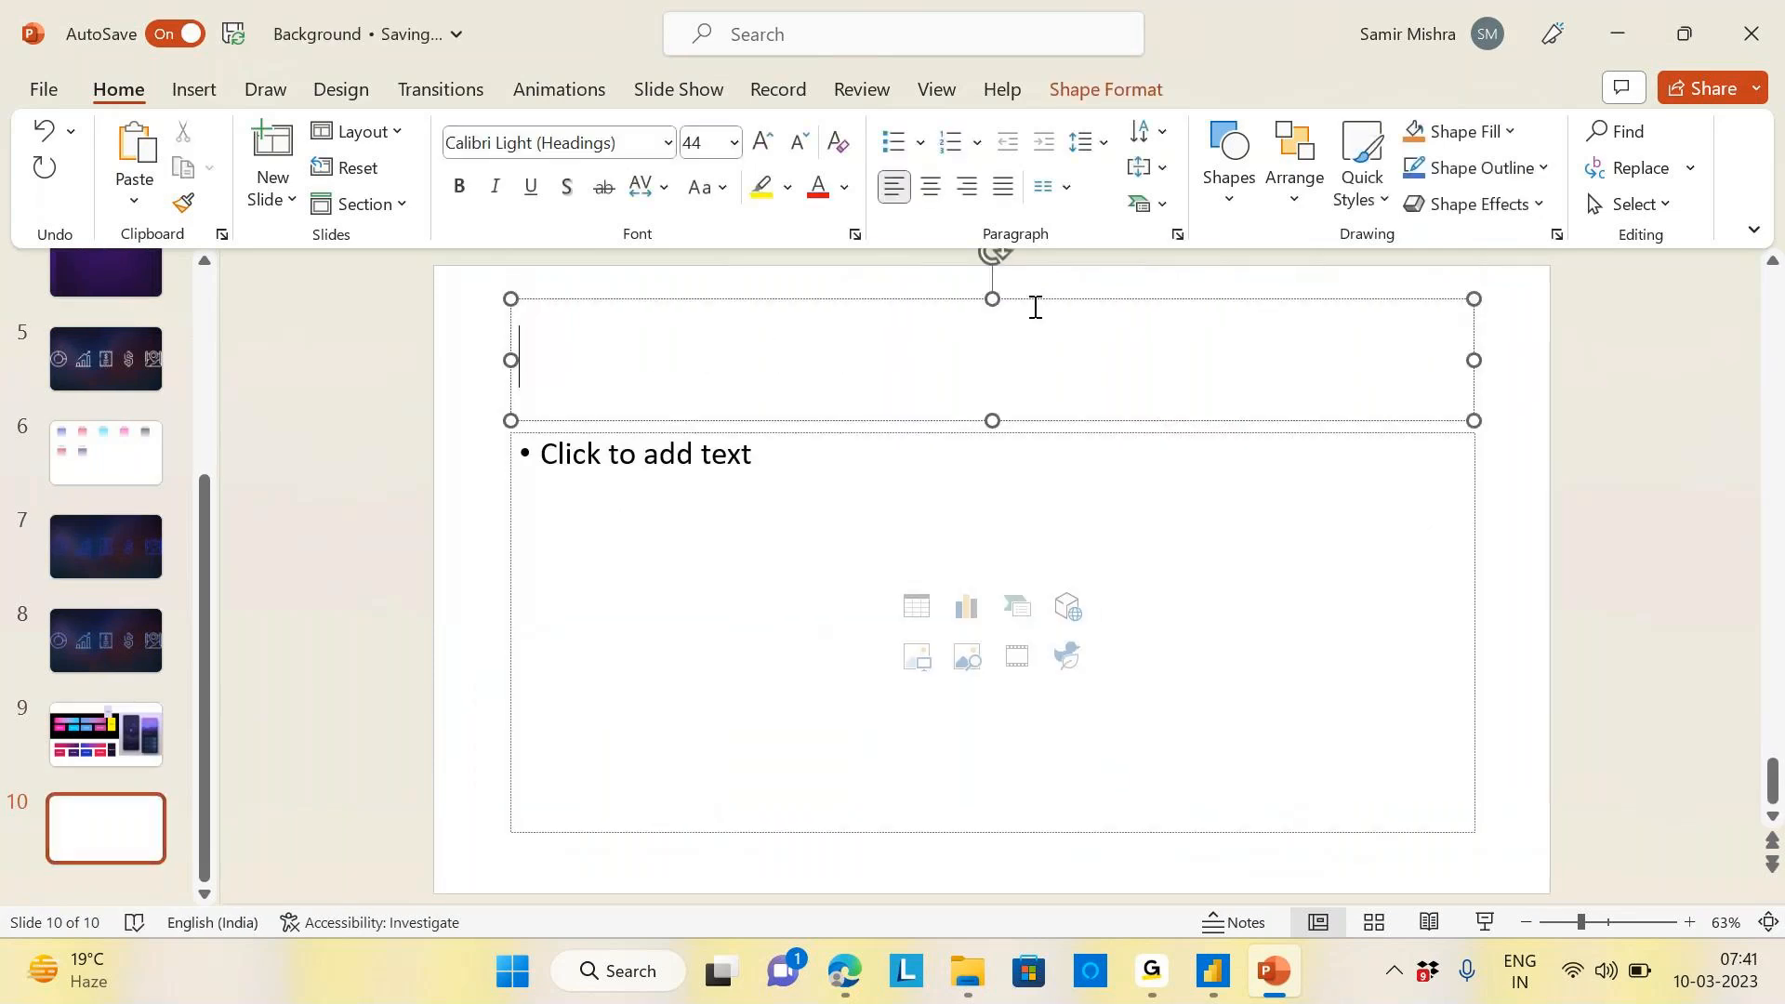
pyautogui.rightClick(1035, 307)
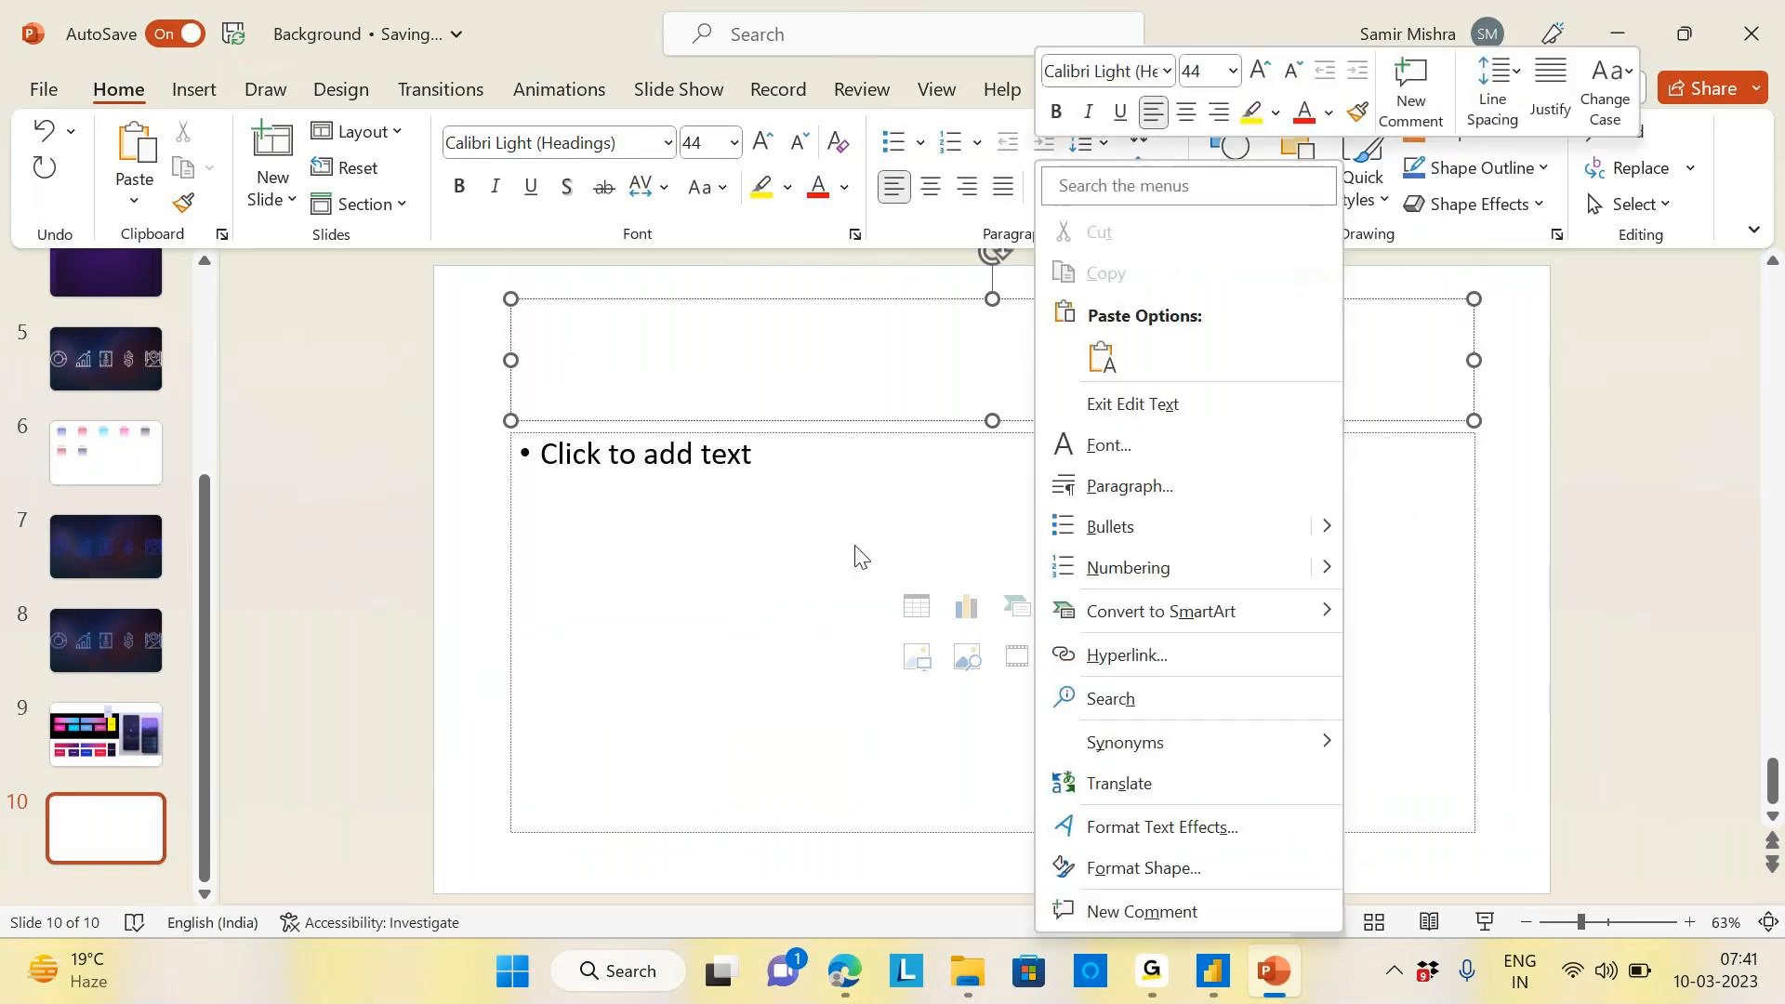
pyautogui.press('Escape')
pyautogui.click(826, 421)
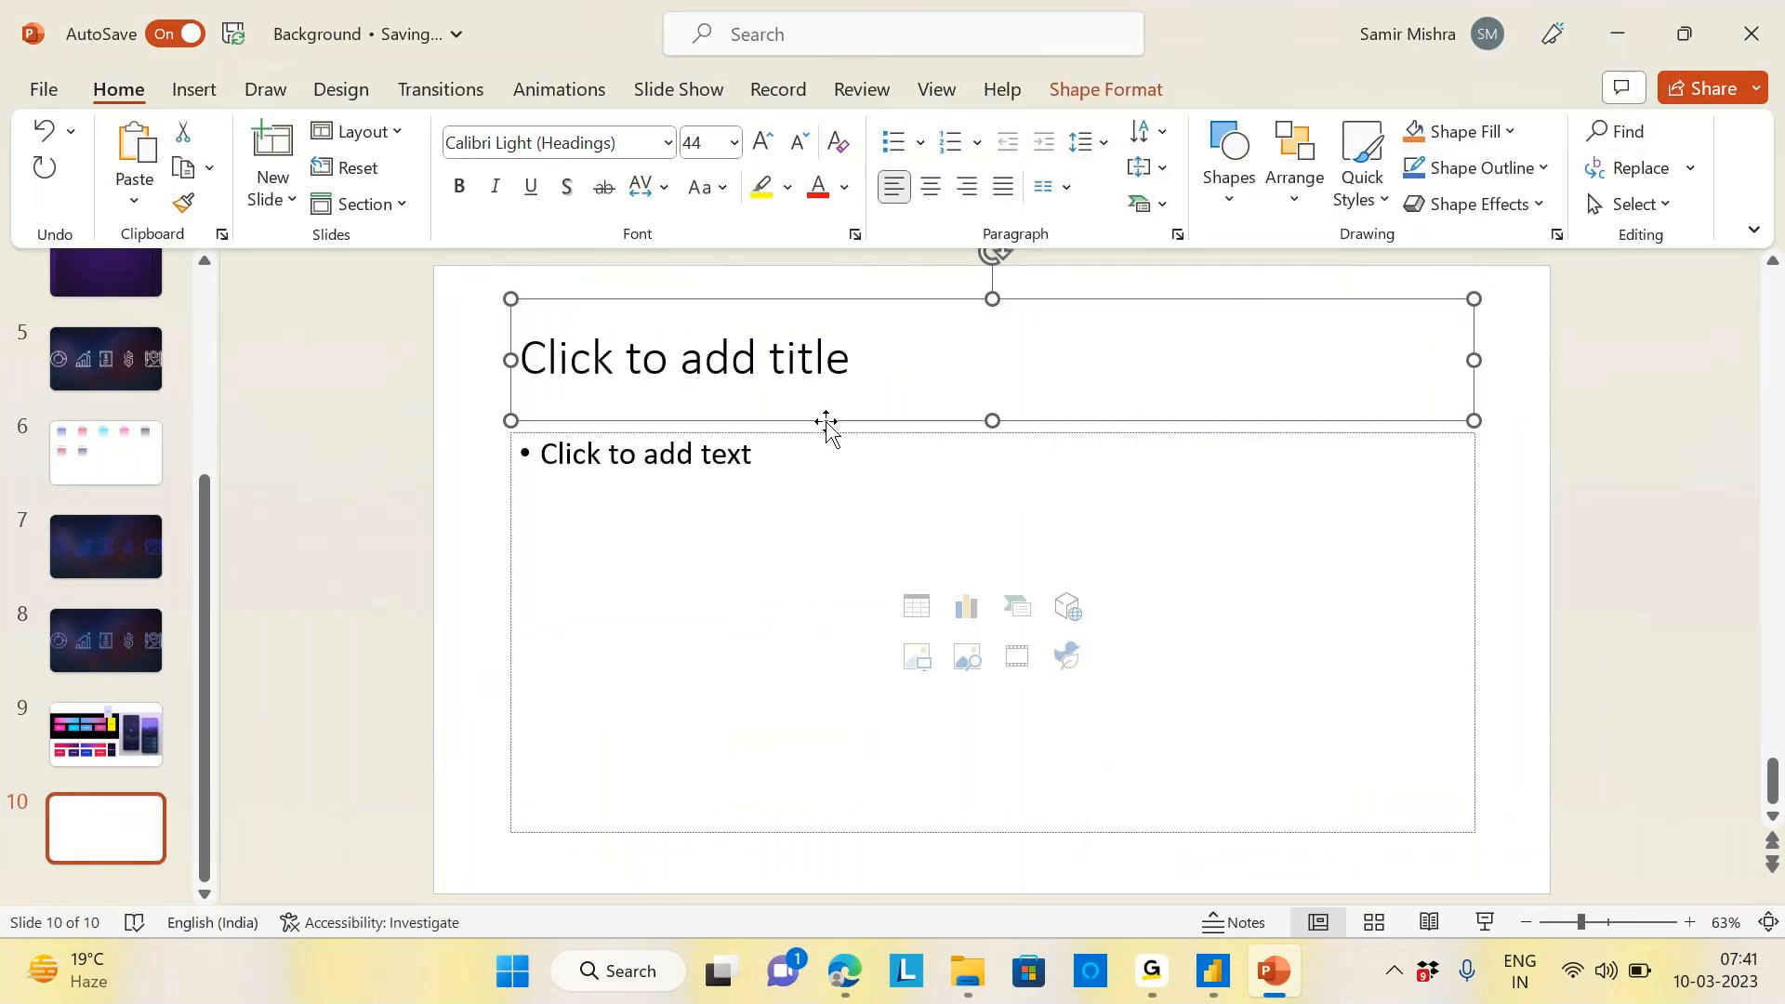
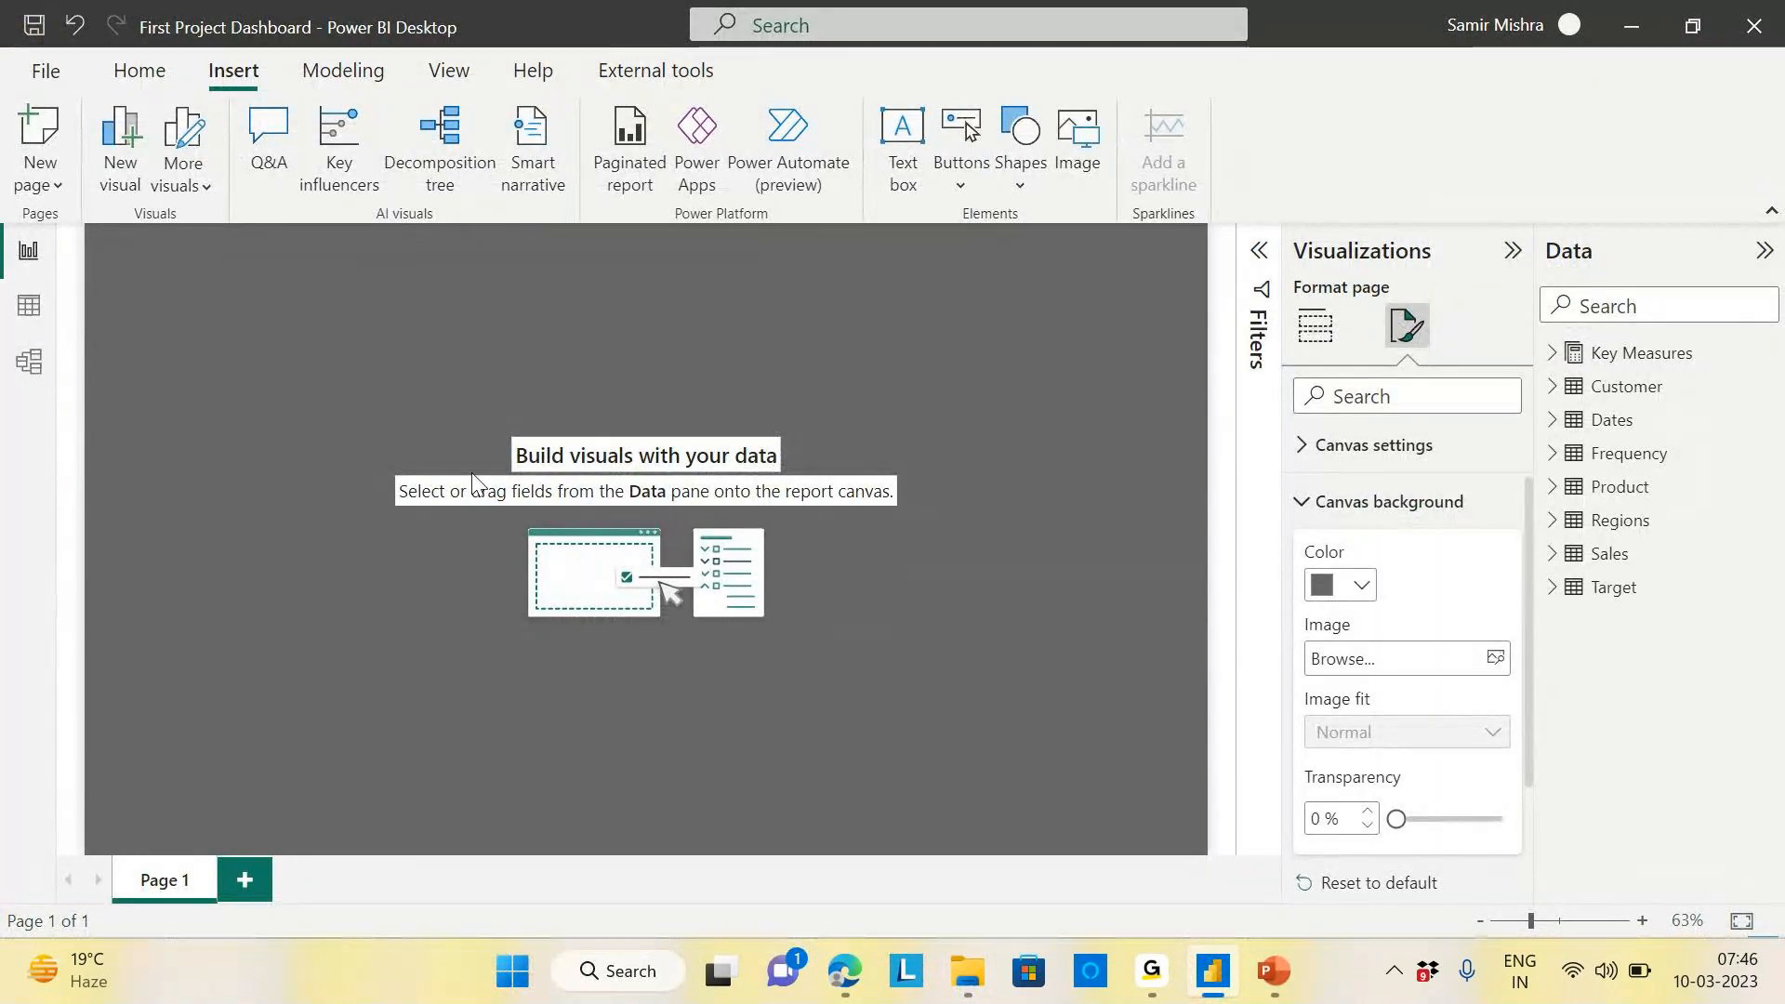
# Switch to the Power BI report and set the canvas background color to white with 100% transparency
pyautogui.click(1361, 586)
pyautogui.click(1341, 142)
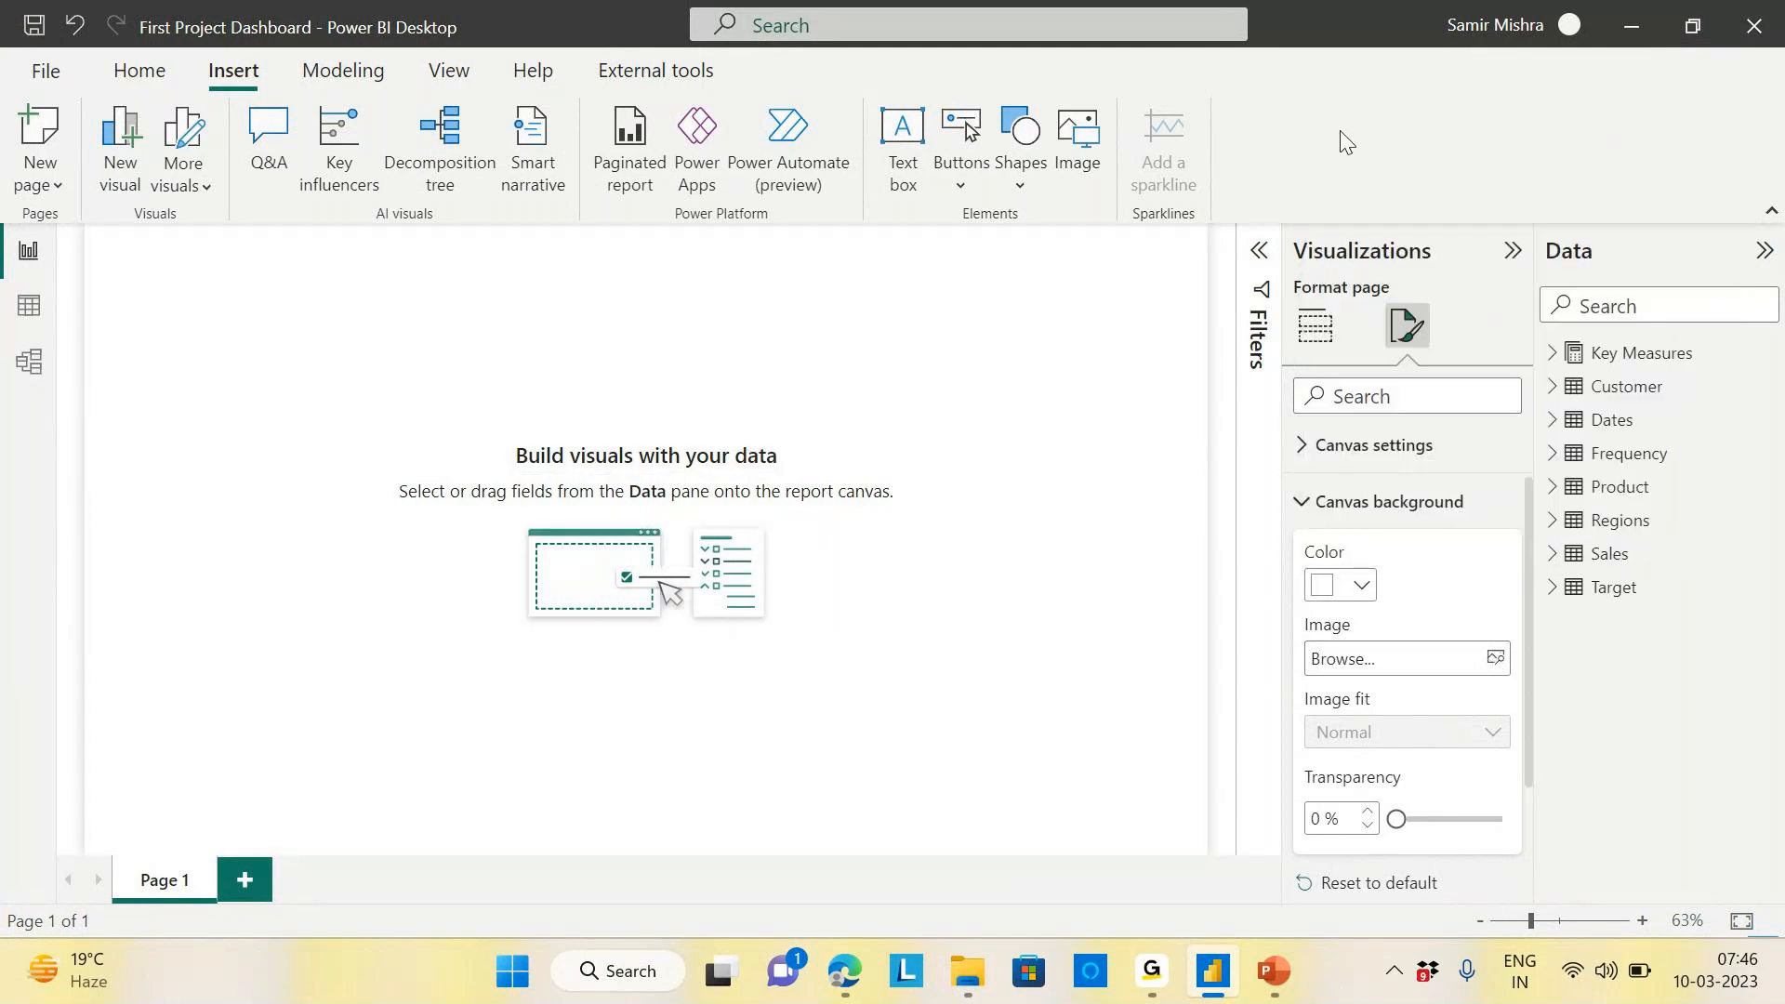
pyautogui.moveTo(1407, 818); pyautogui.dragTo(1600, 818)
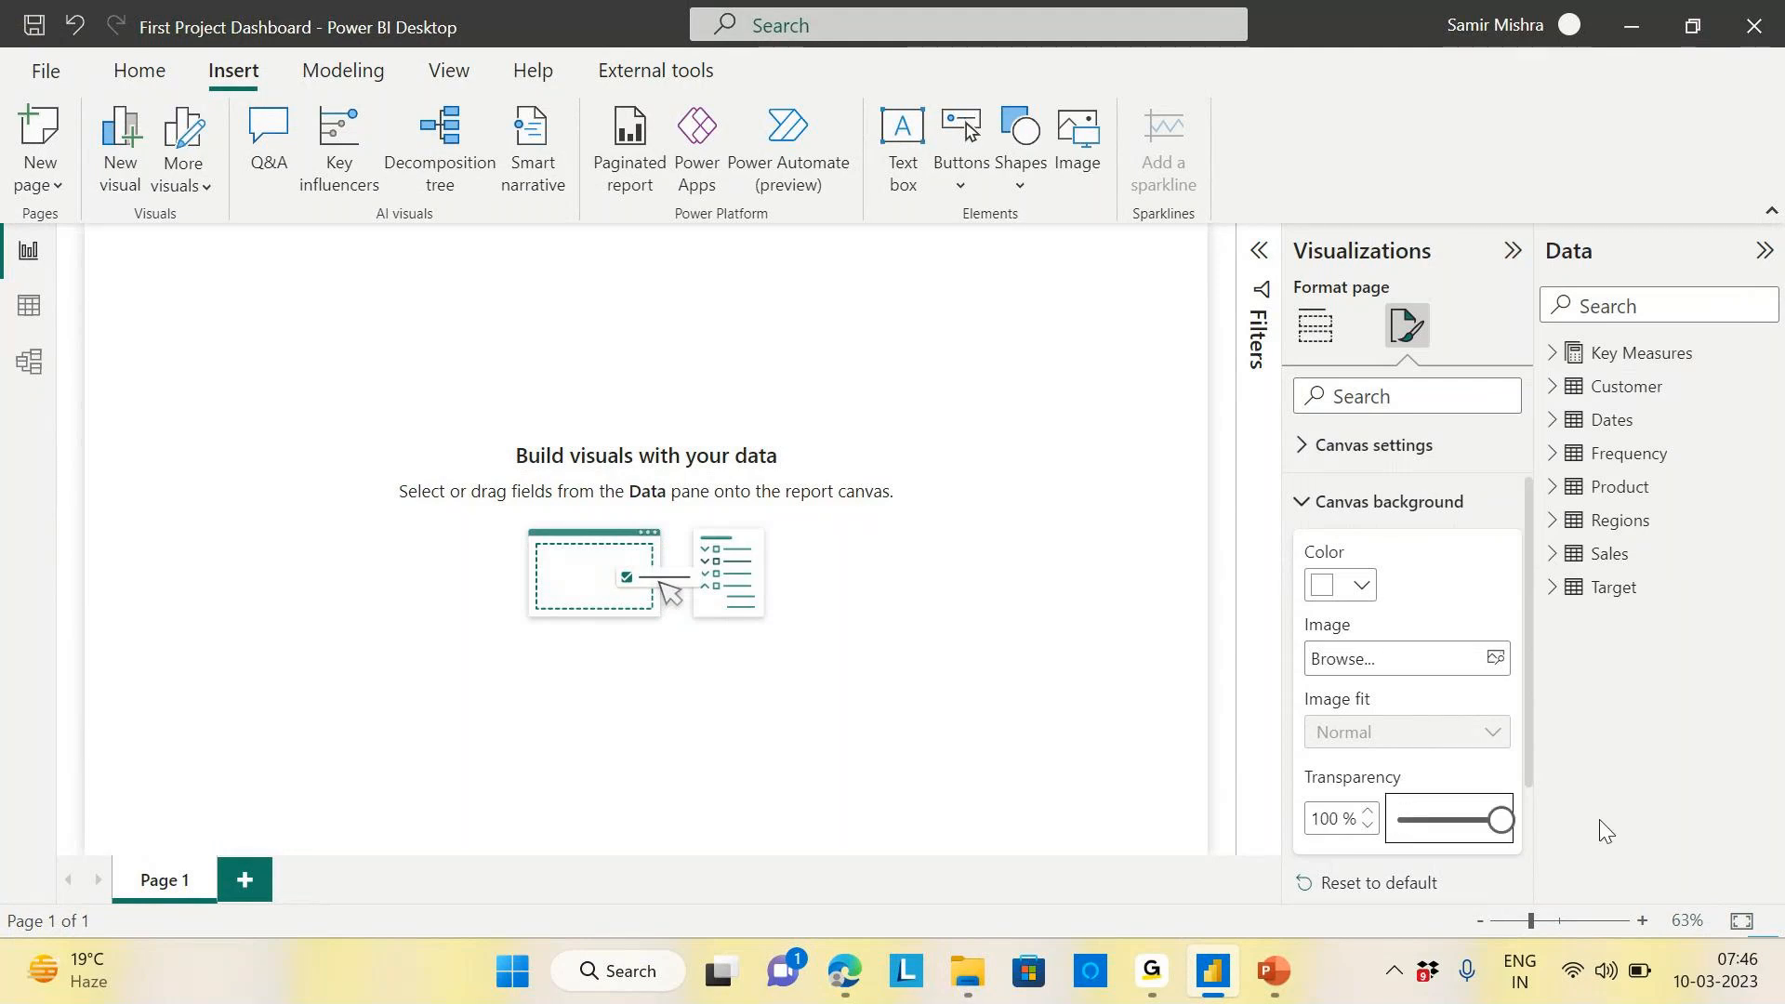
# Apply Background1.png from the Dashboard folder as the canvas background image, with image fit set to Fit and transparency to 0%
pyautogui.click(1494, 662)
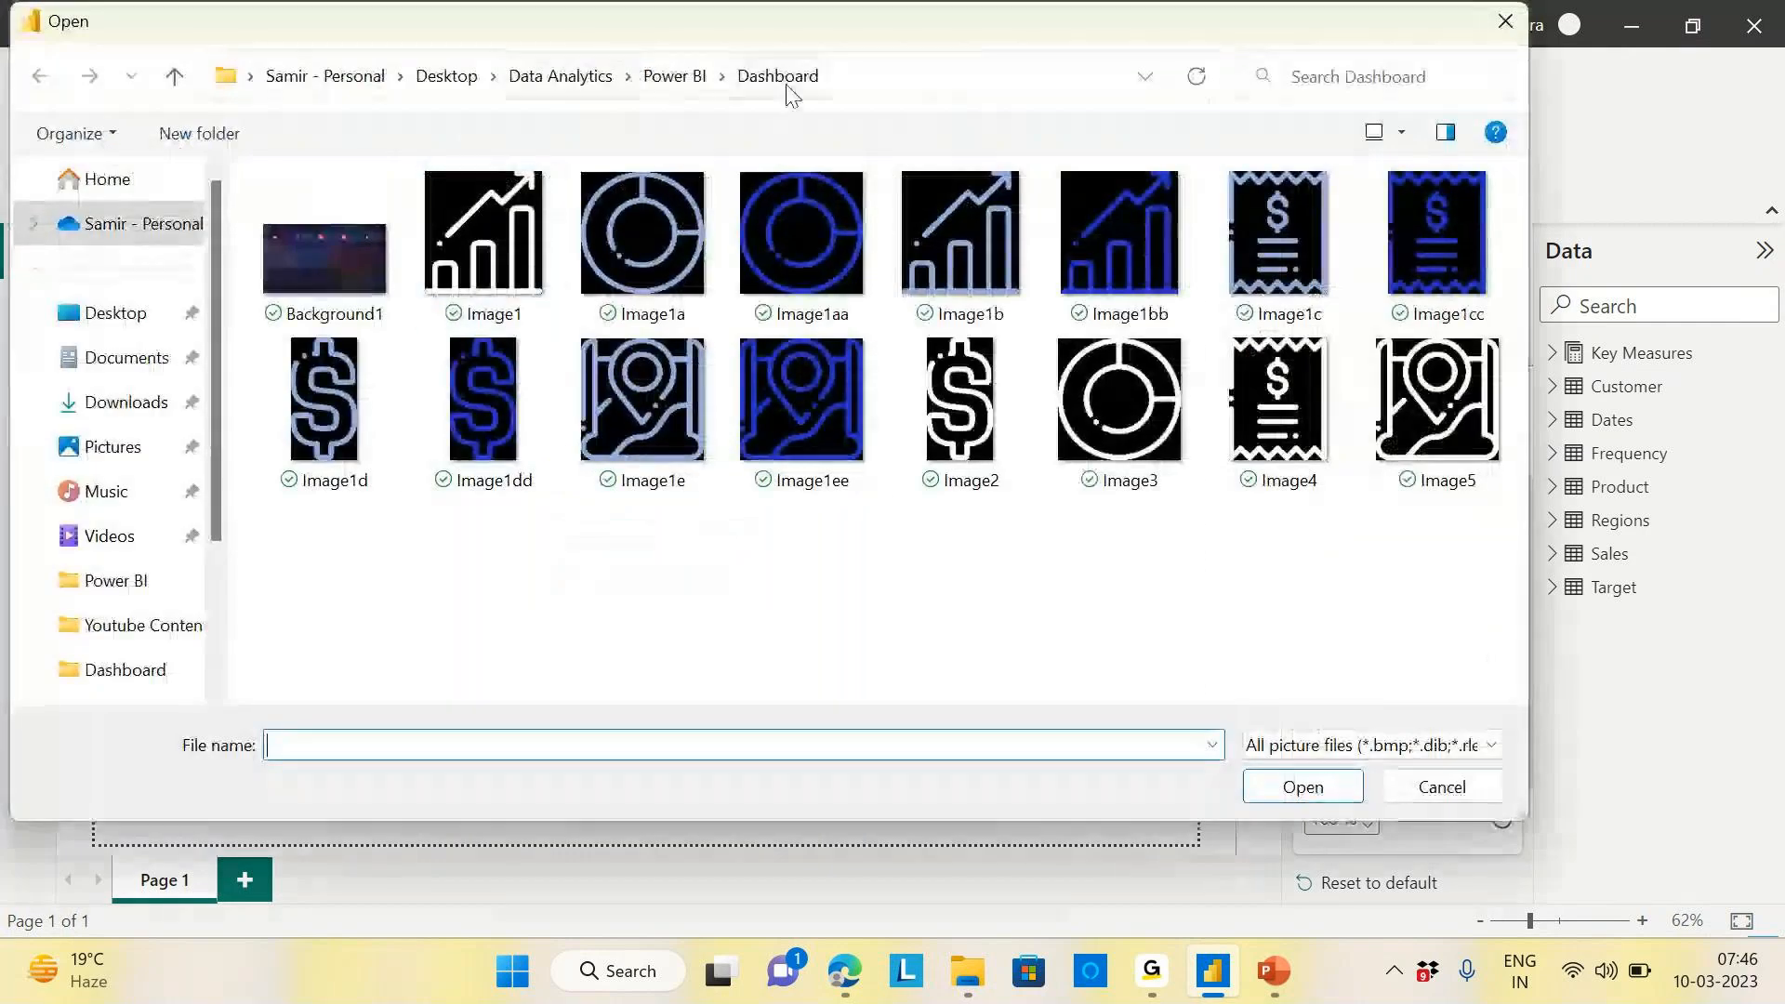
pyautogui.click(332, 257)
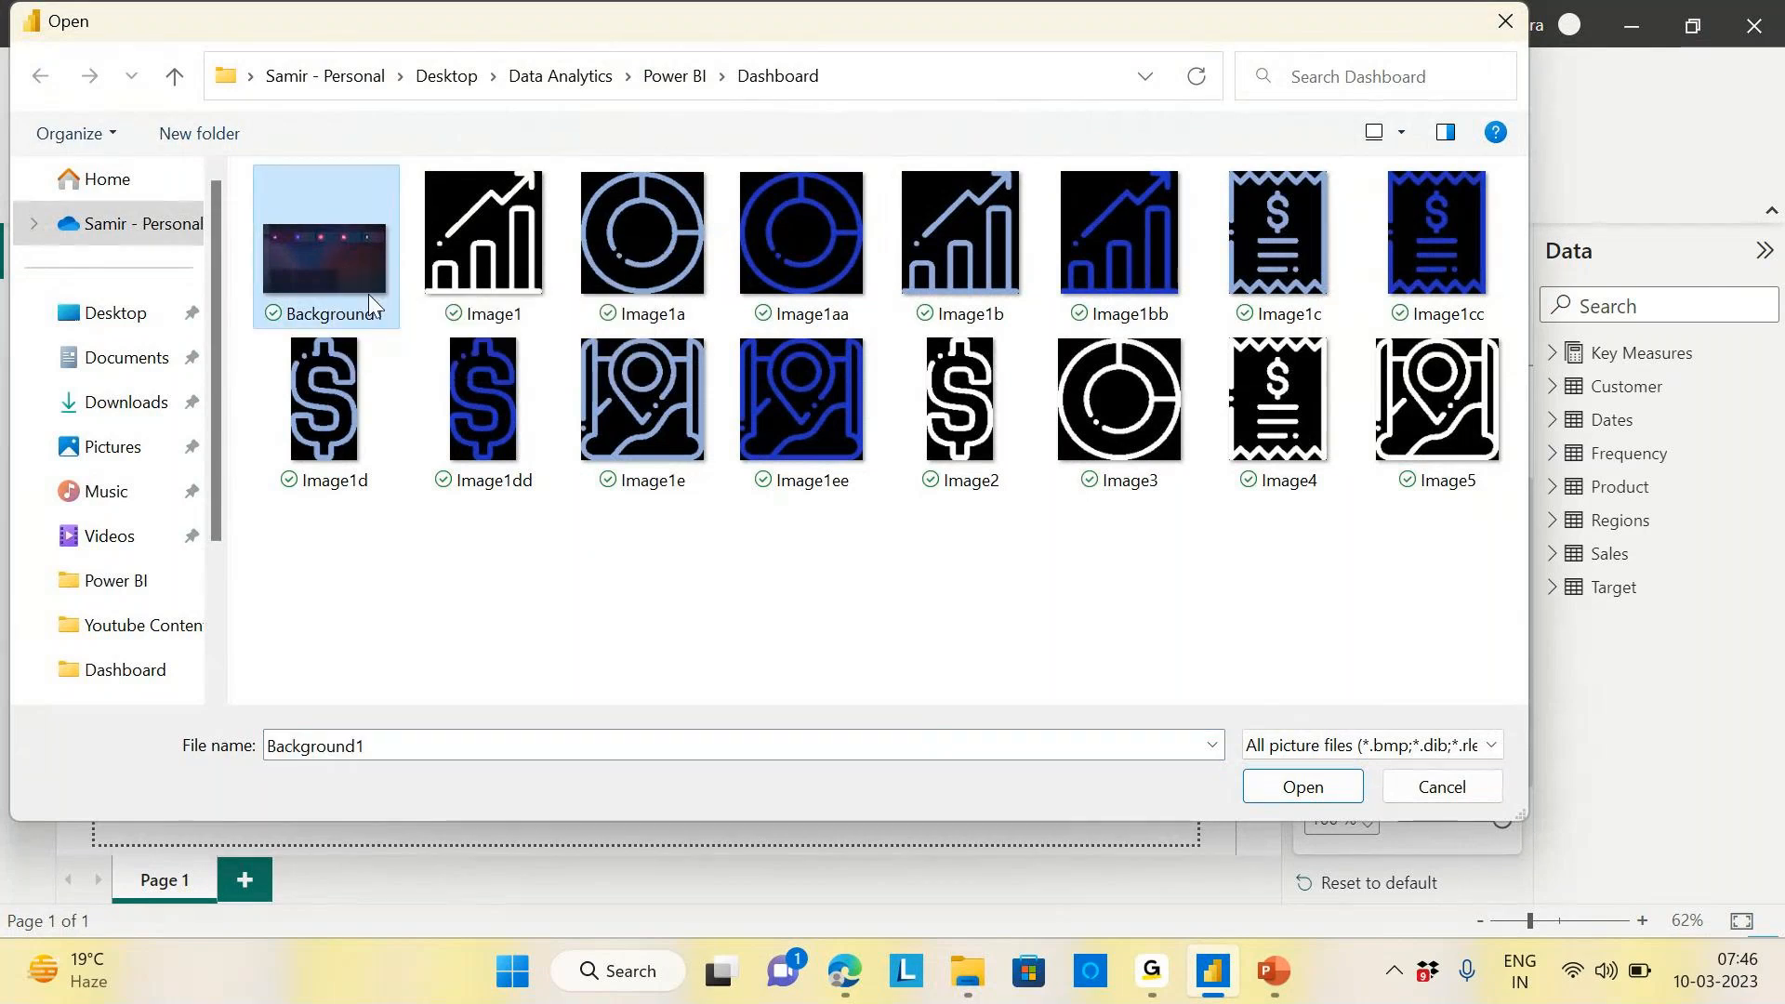
pyautogui.click(1305, 789)
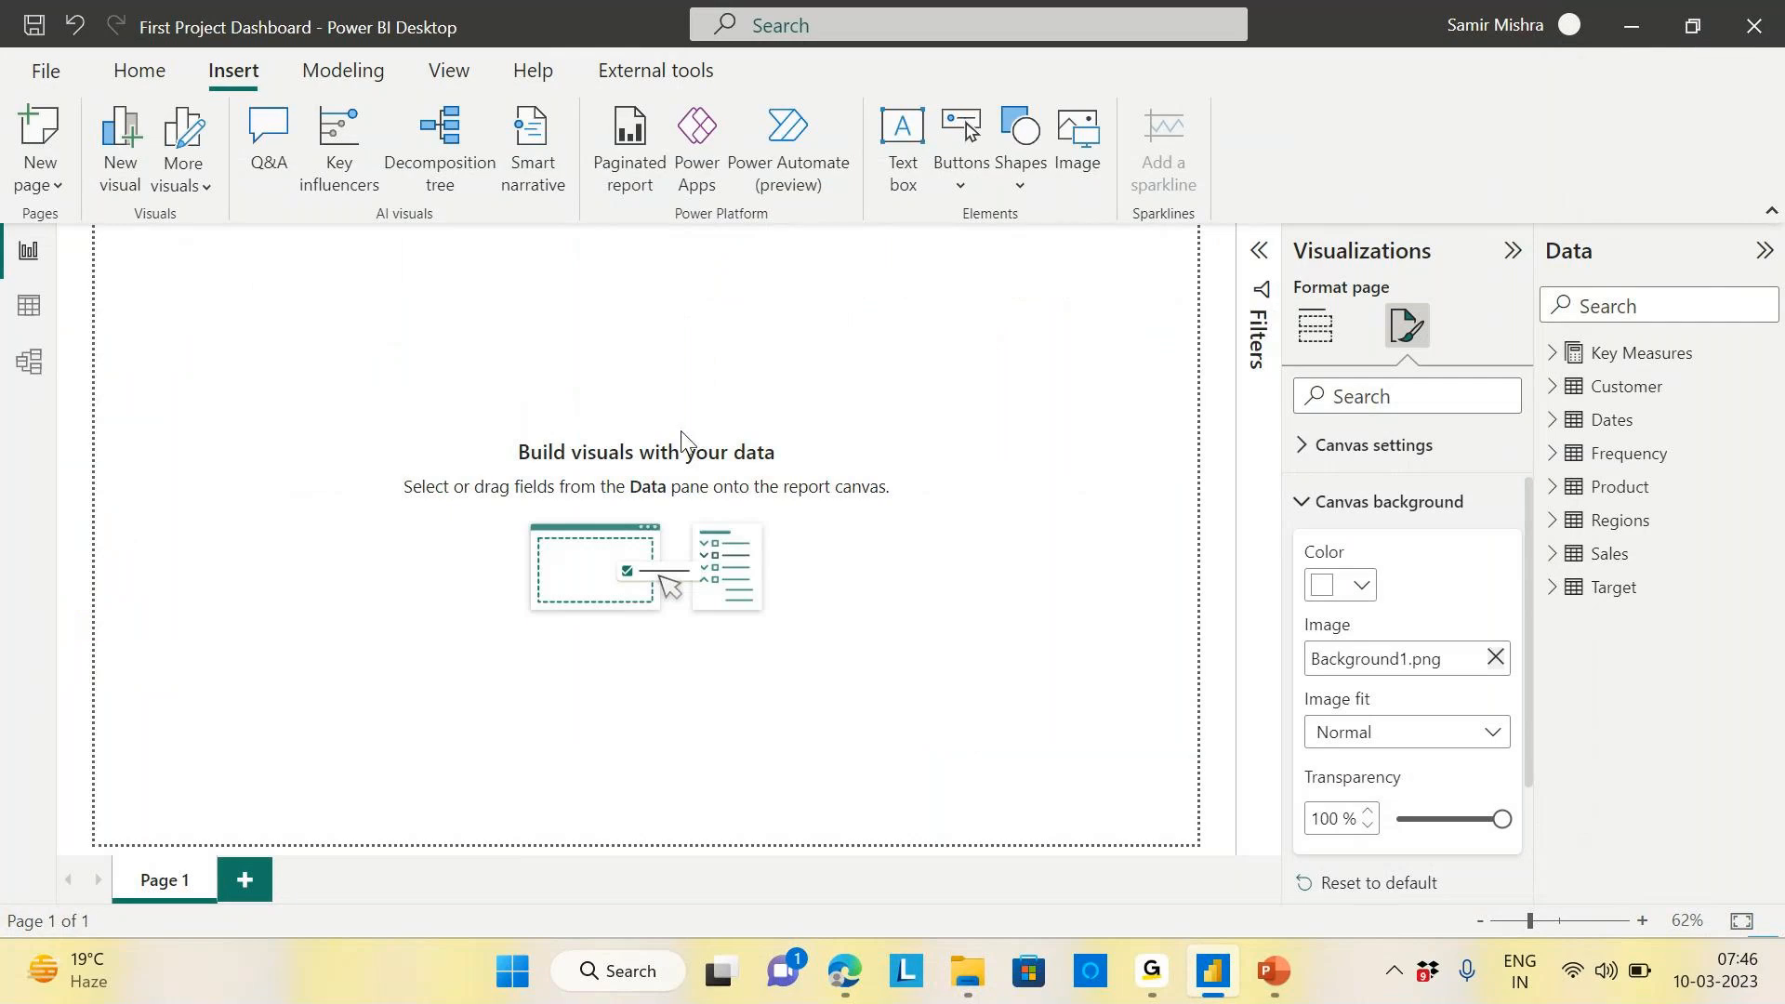
pyautogui.click(1491, 739)
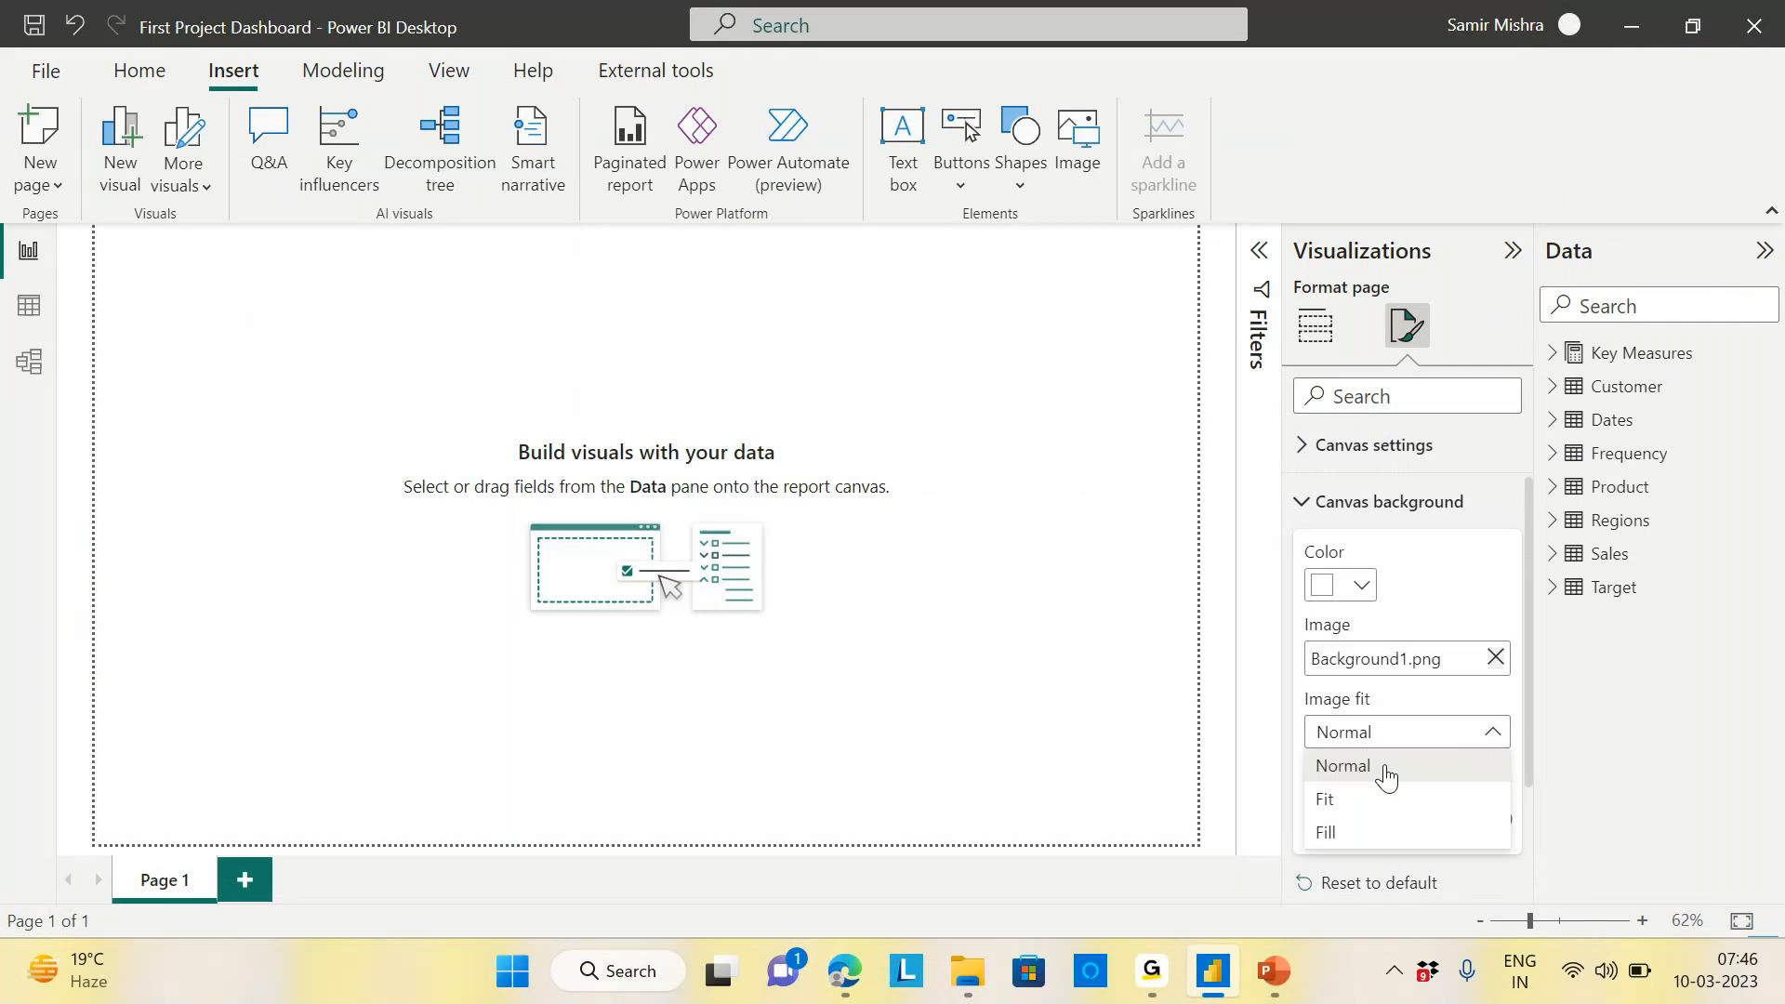
pyautogui.click(1329, 807)
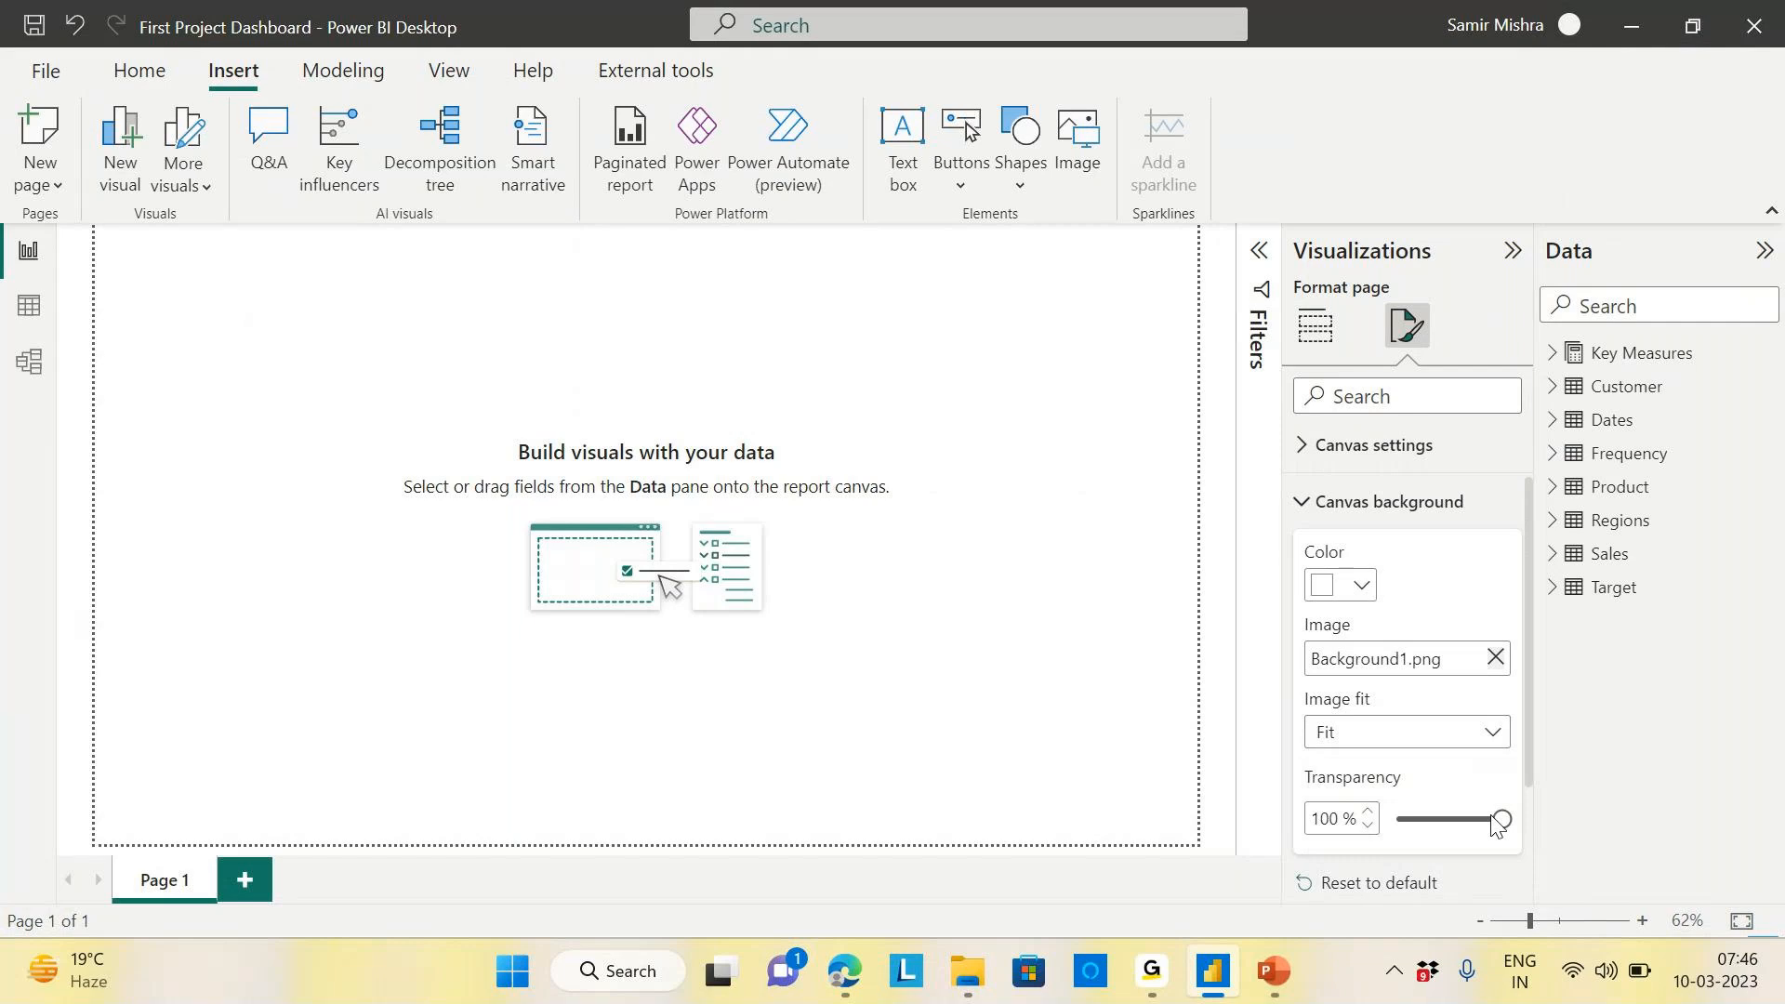
pyautogui.moveTo(1494, 824); pyautogui.dragTo(1381, 846)
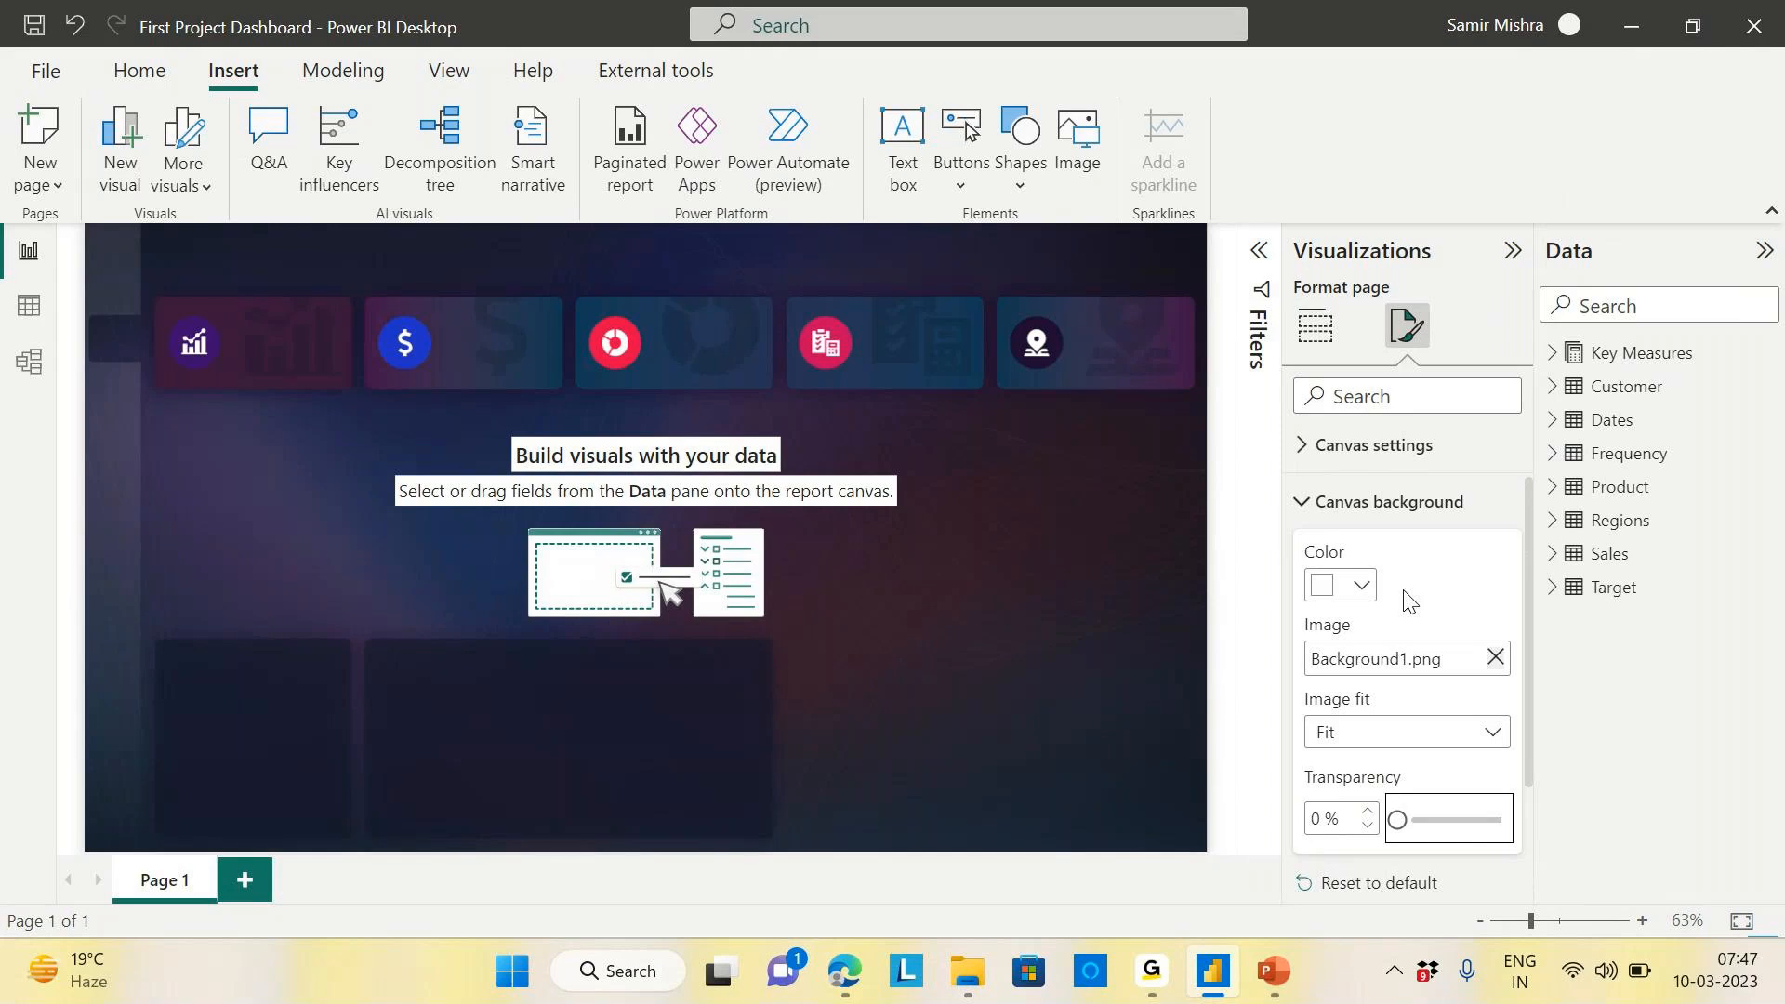
pyautogui.click(1302, 502)
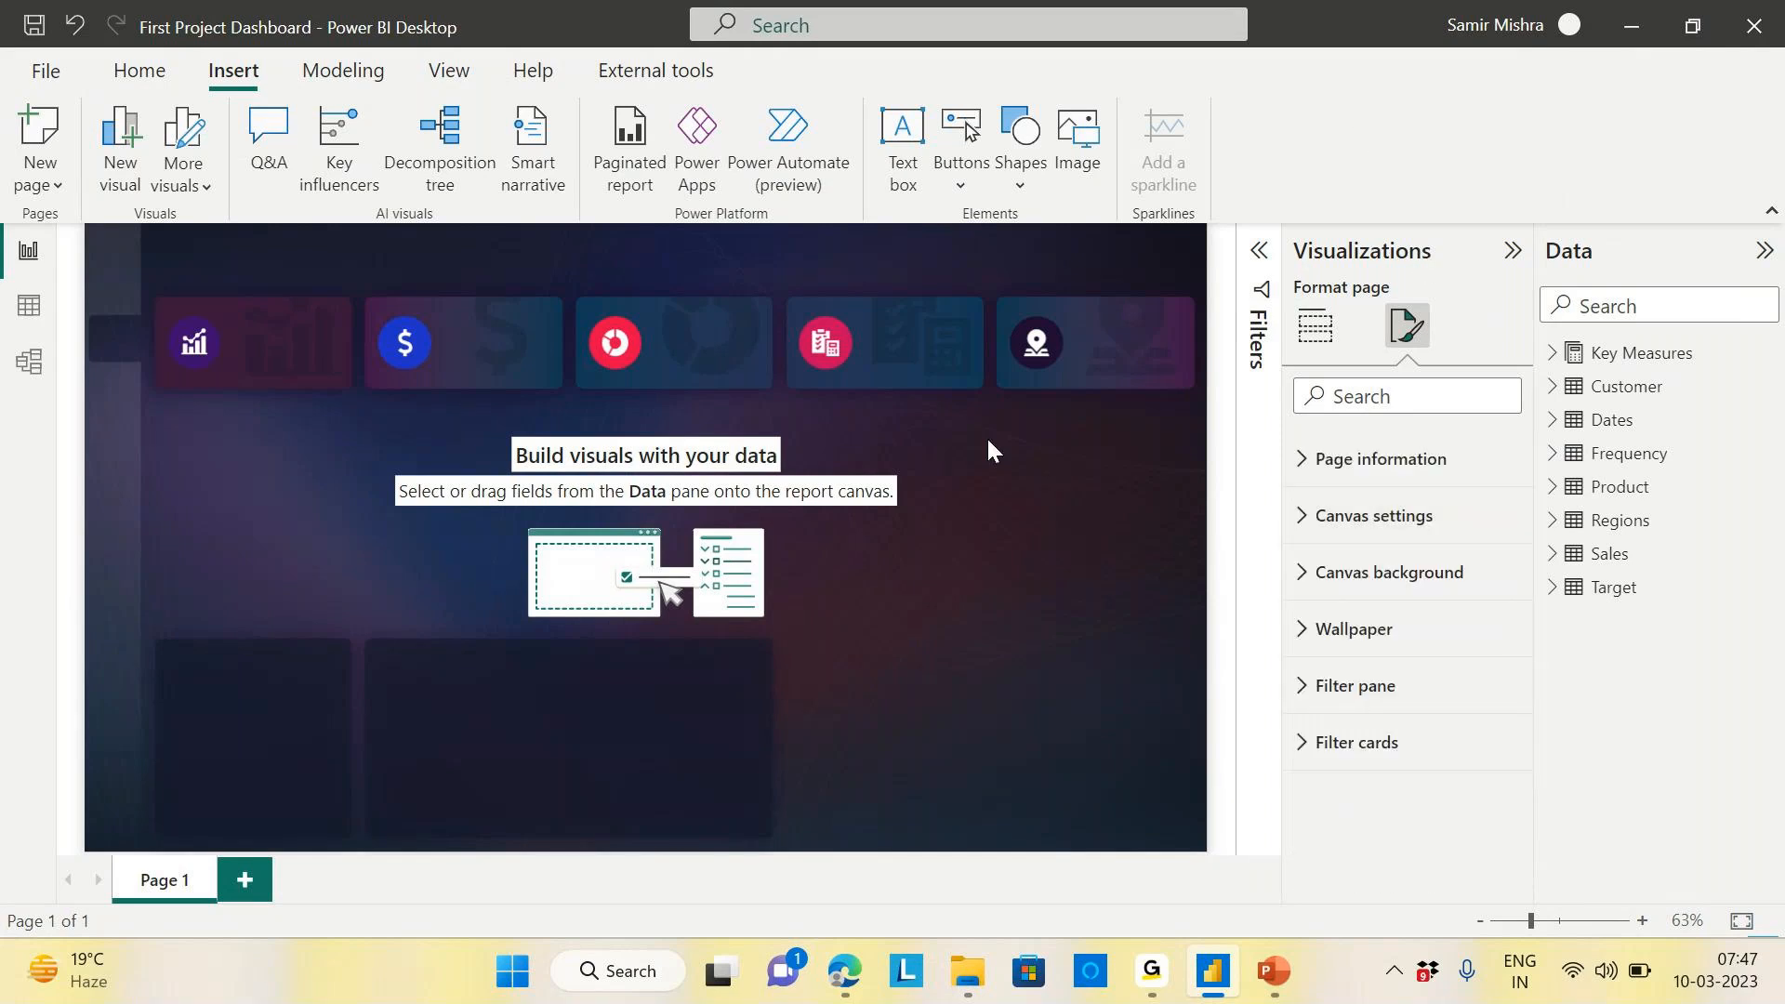
# Add a card visual to the page and resize it to fit beside the chart icon in the first KPI tile
pyautogui.click(978, 583)
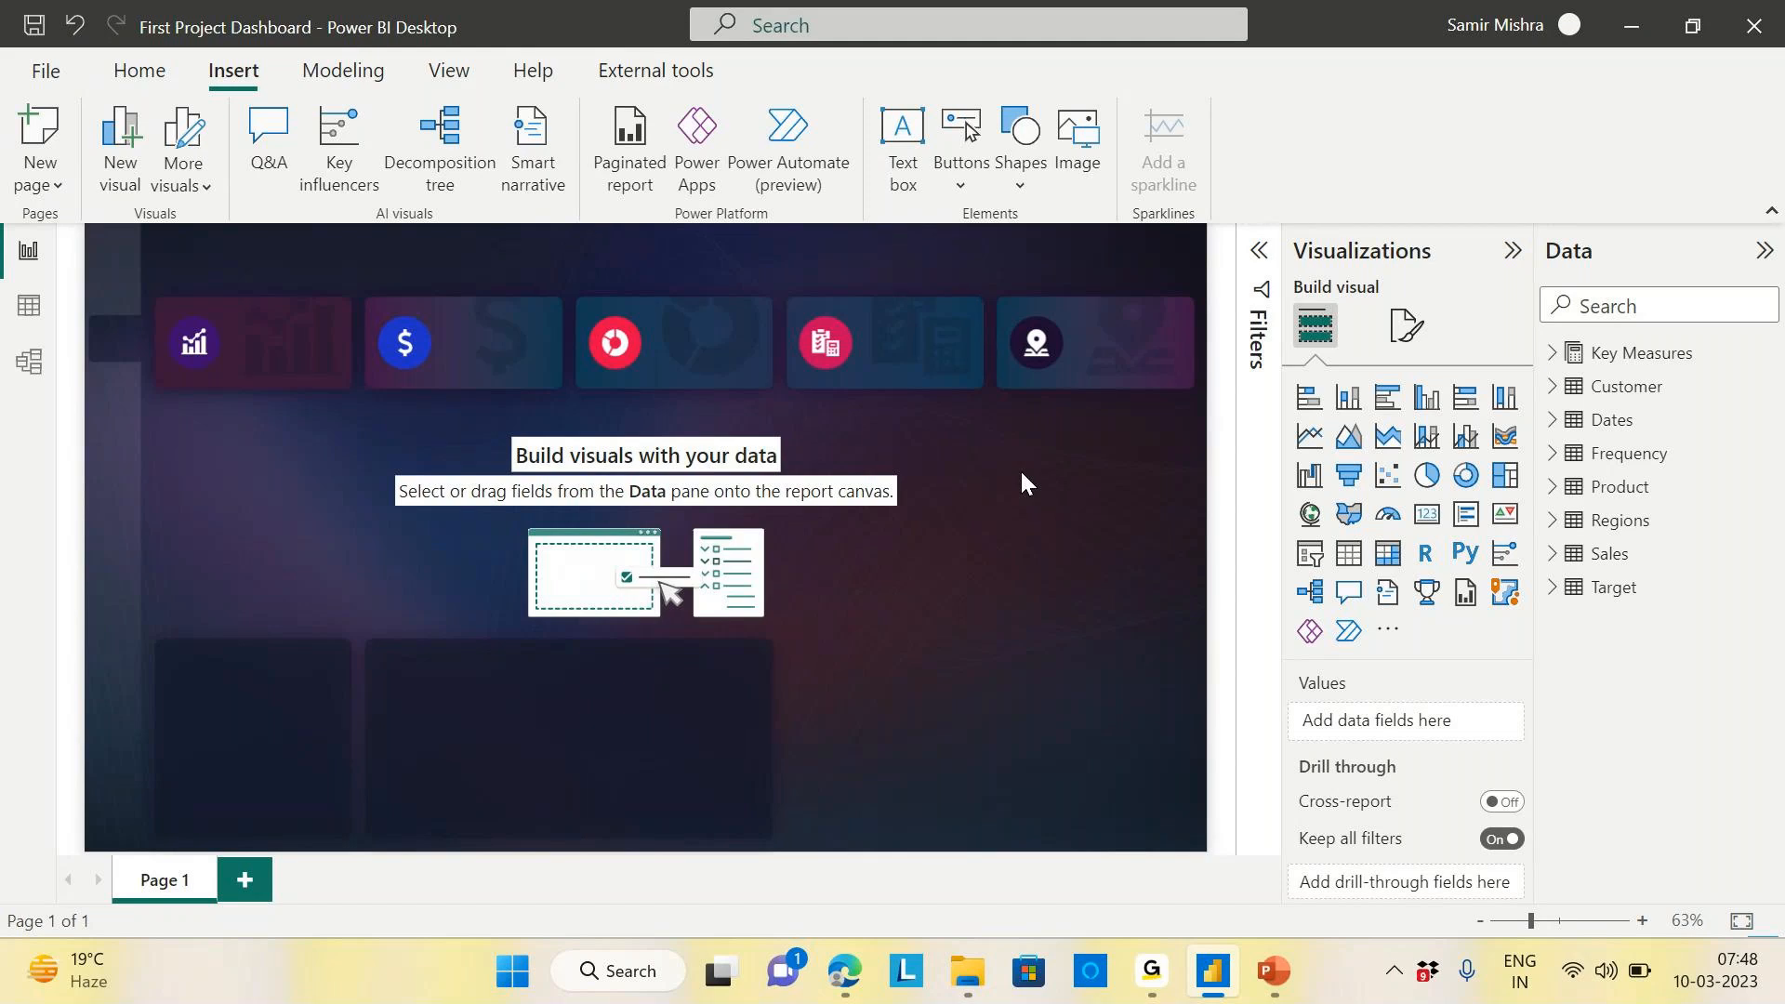
pyautogui.click(1431, 520)
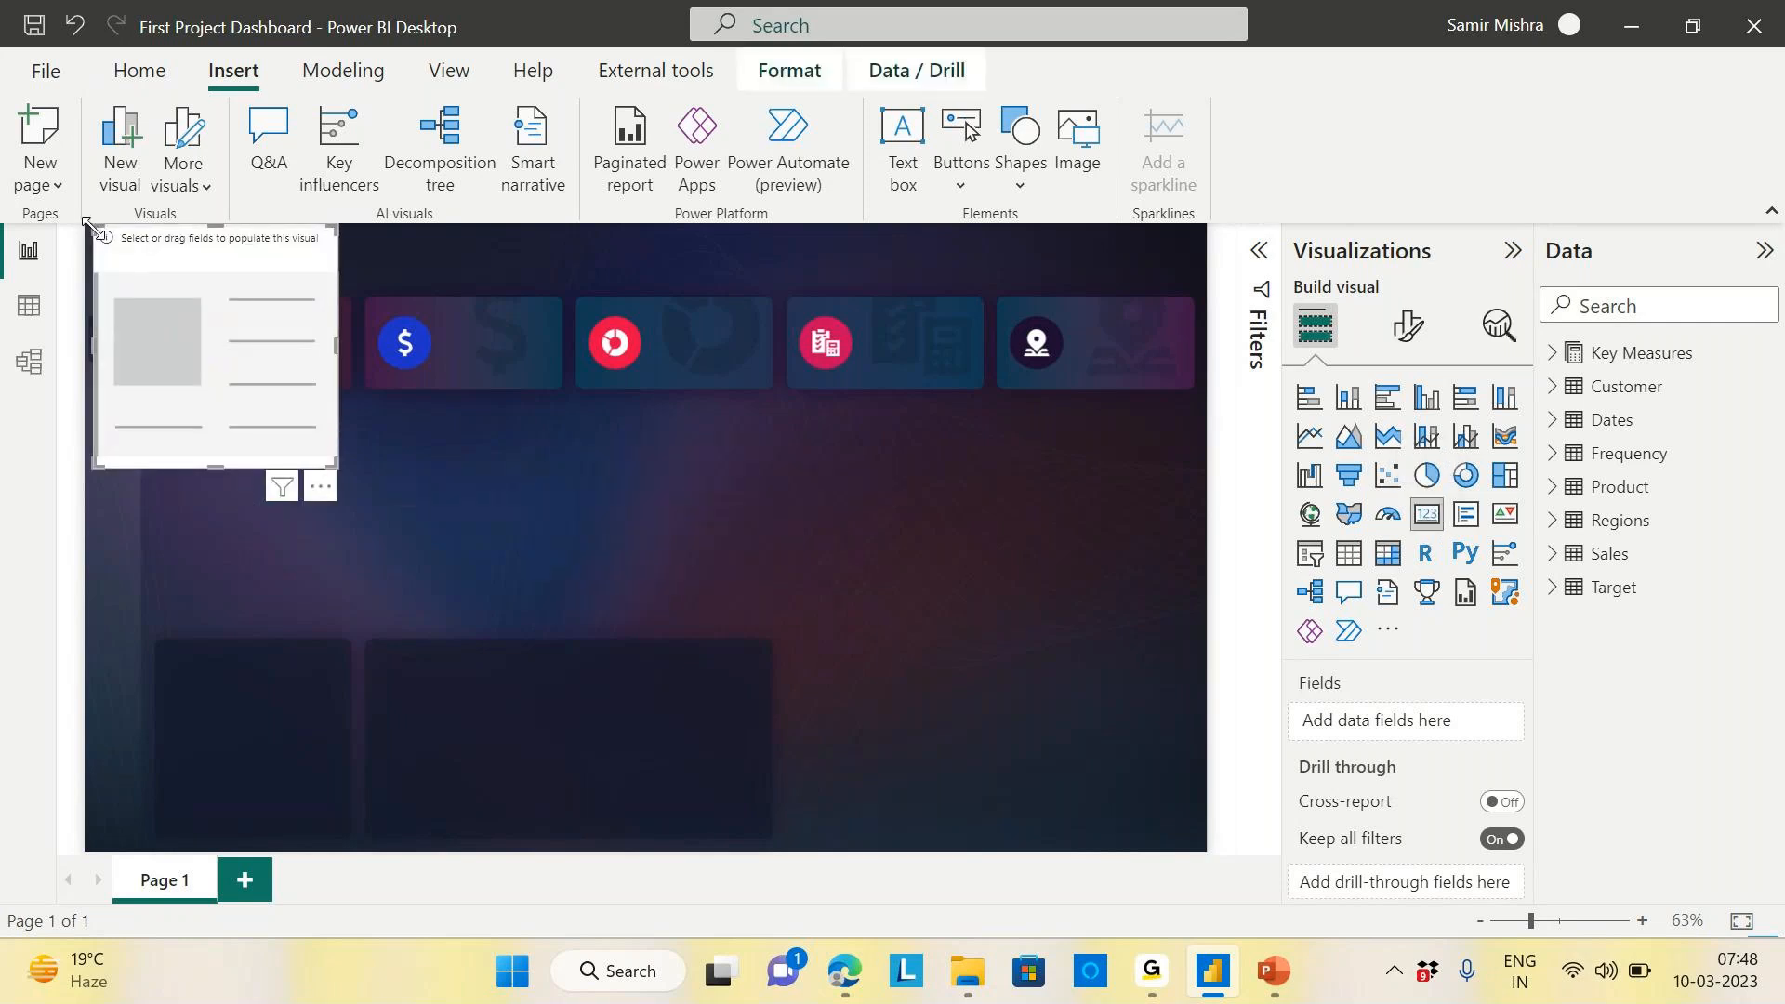
pyautogui.moveTo(93, 226); pyautogui.dragTo(226, 354)
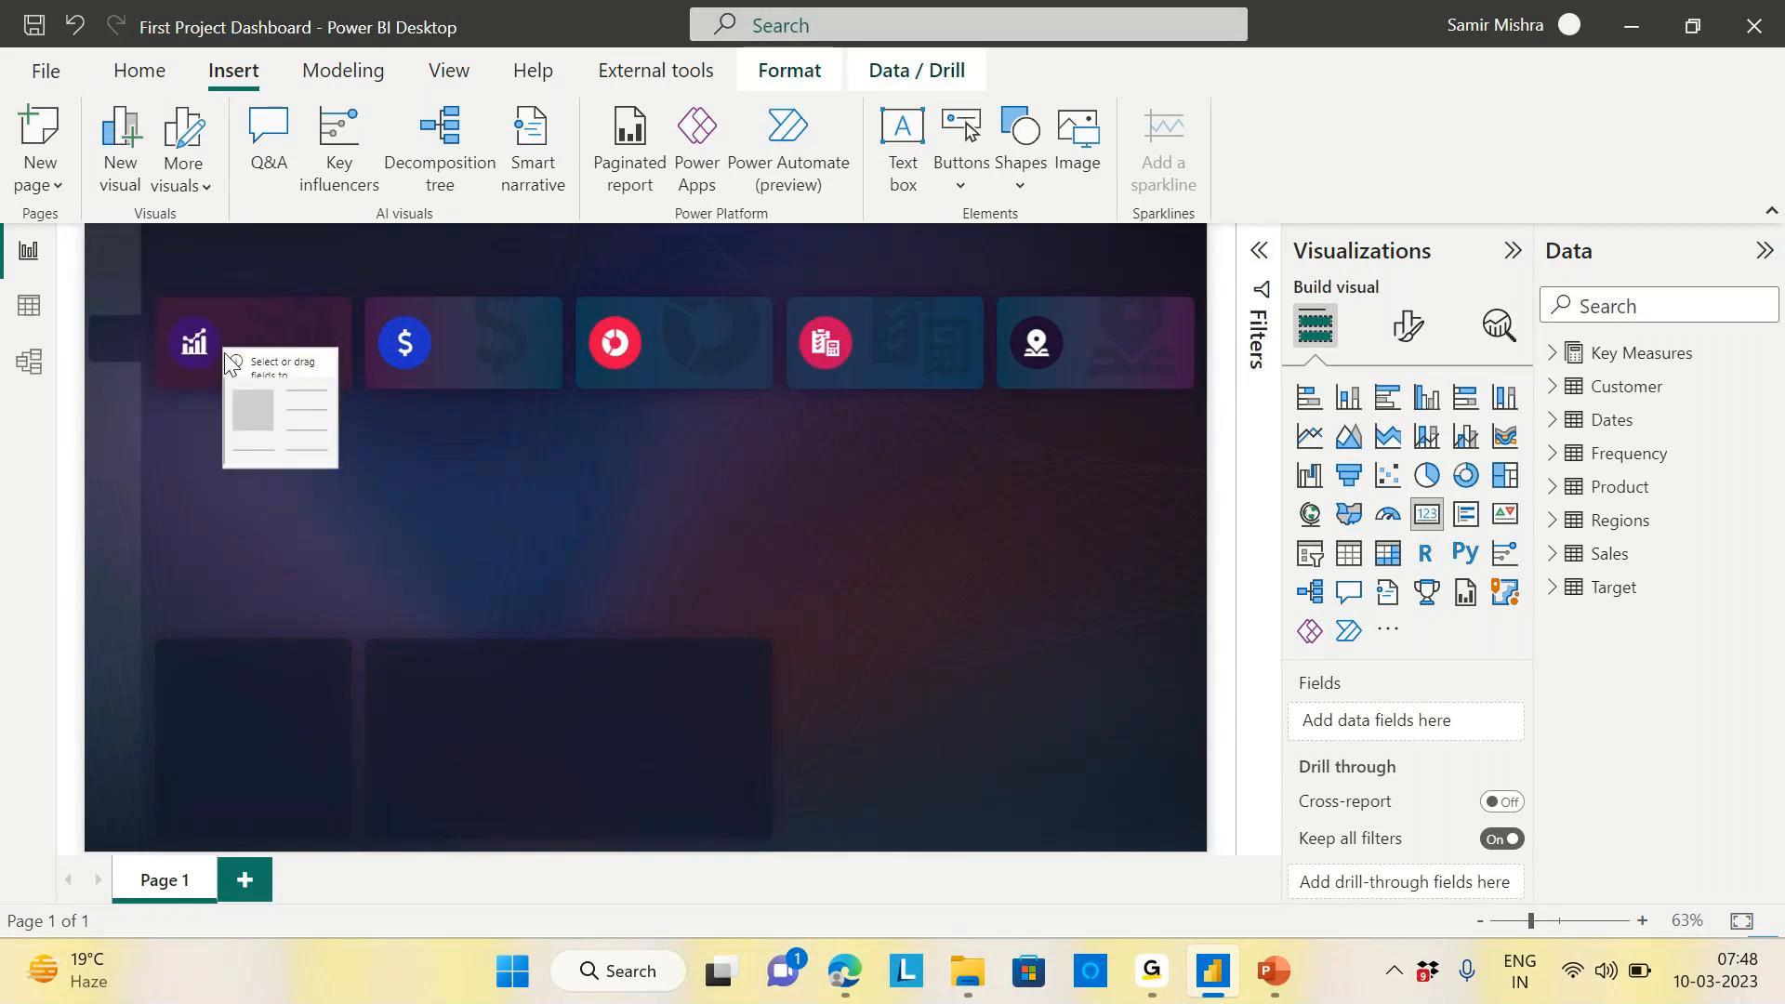
pyautogui.moveTo(327, 458); pyautogui.dragTo(349, 383)
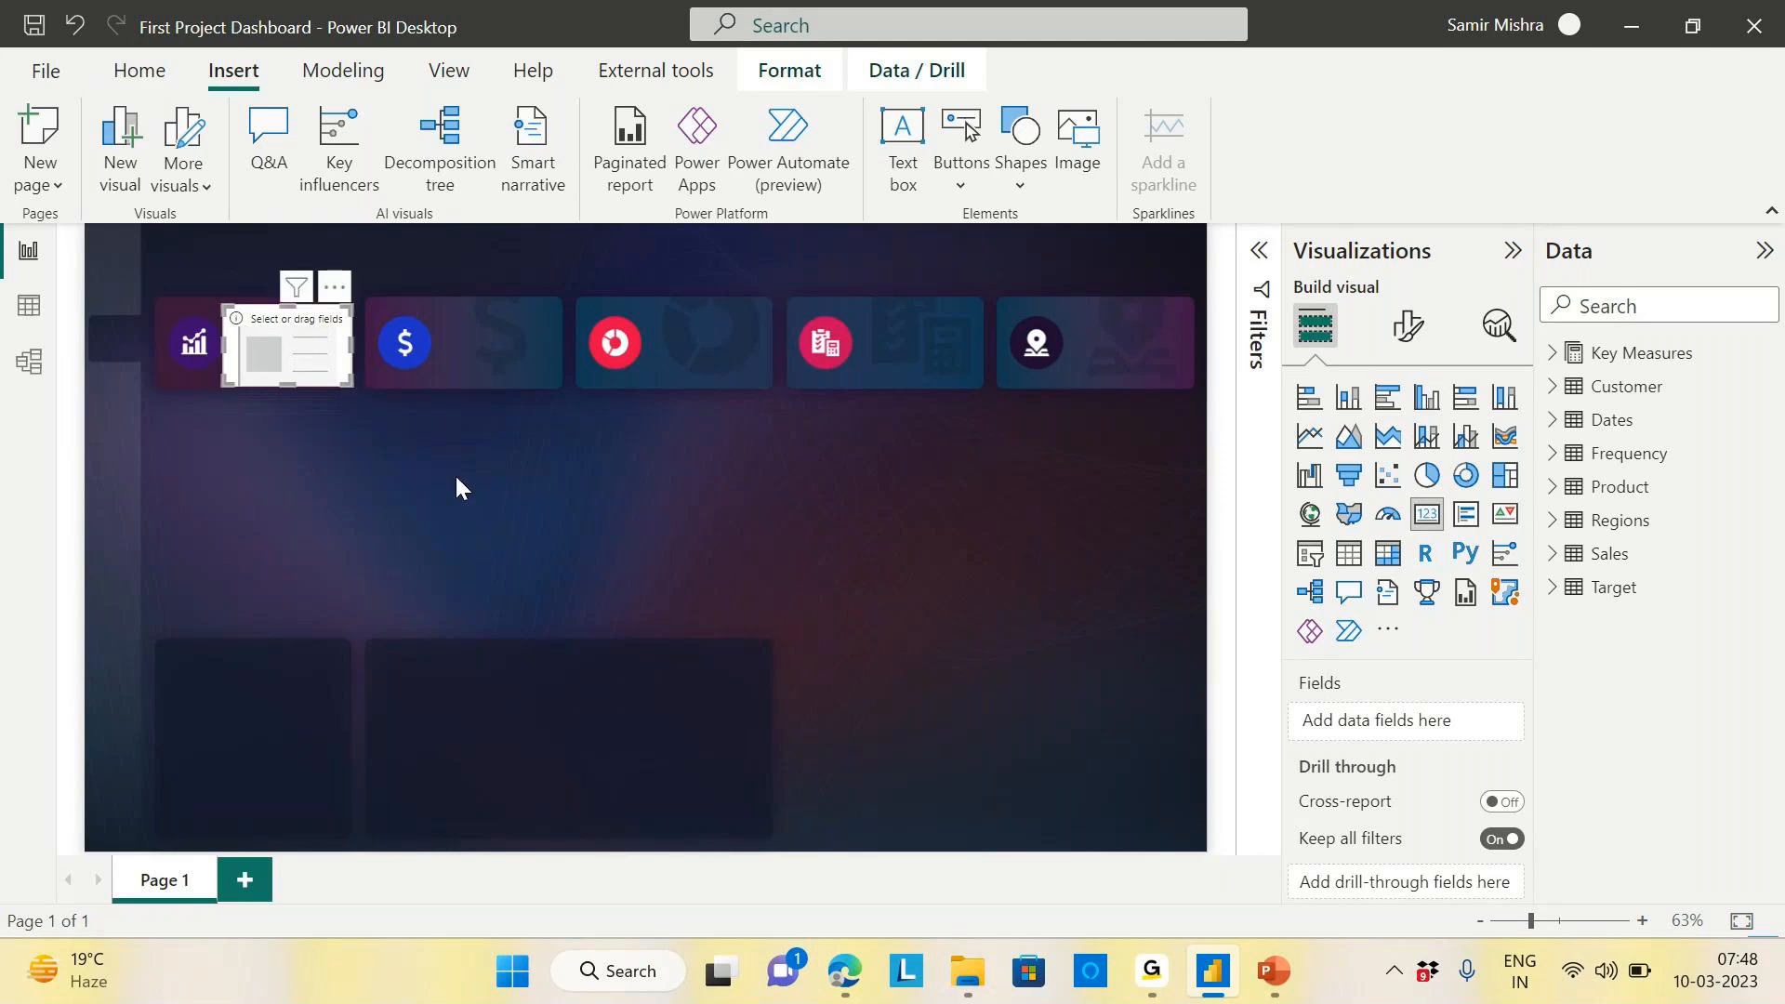
# Assign the Net Sales measure from Key Measures to the card in the first tile
pyautogui.click(1553, 355)
pyautogui.moveTo(1674, 655); pyautogui.dragTo(1429, 699)
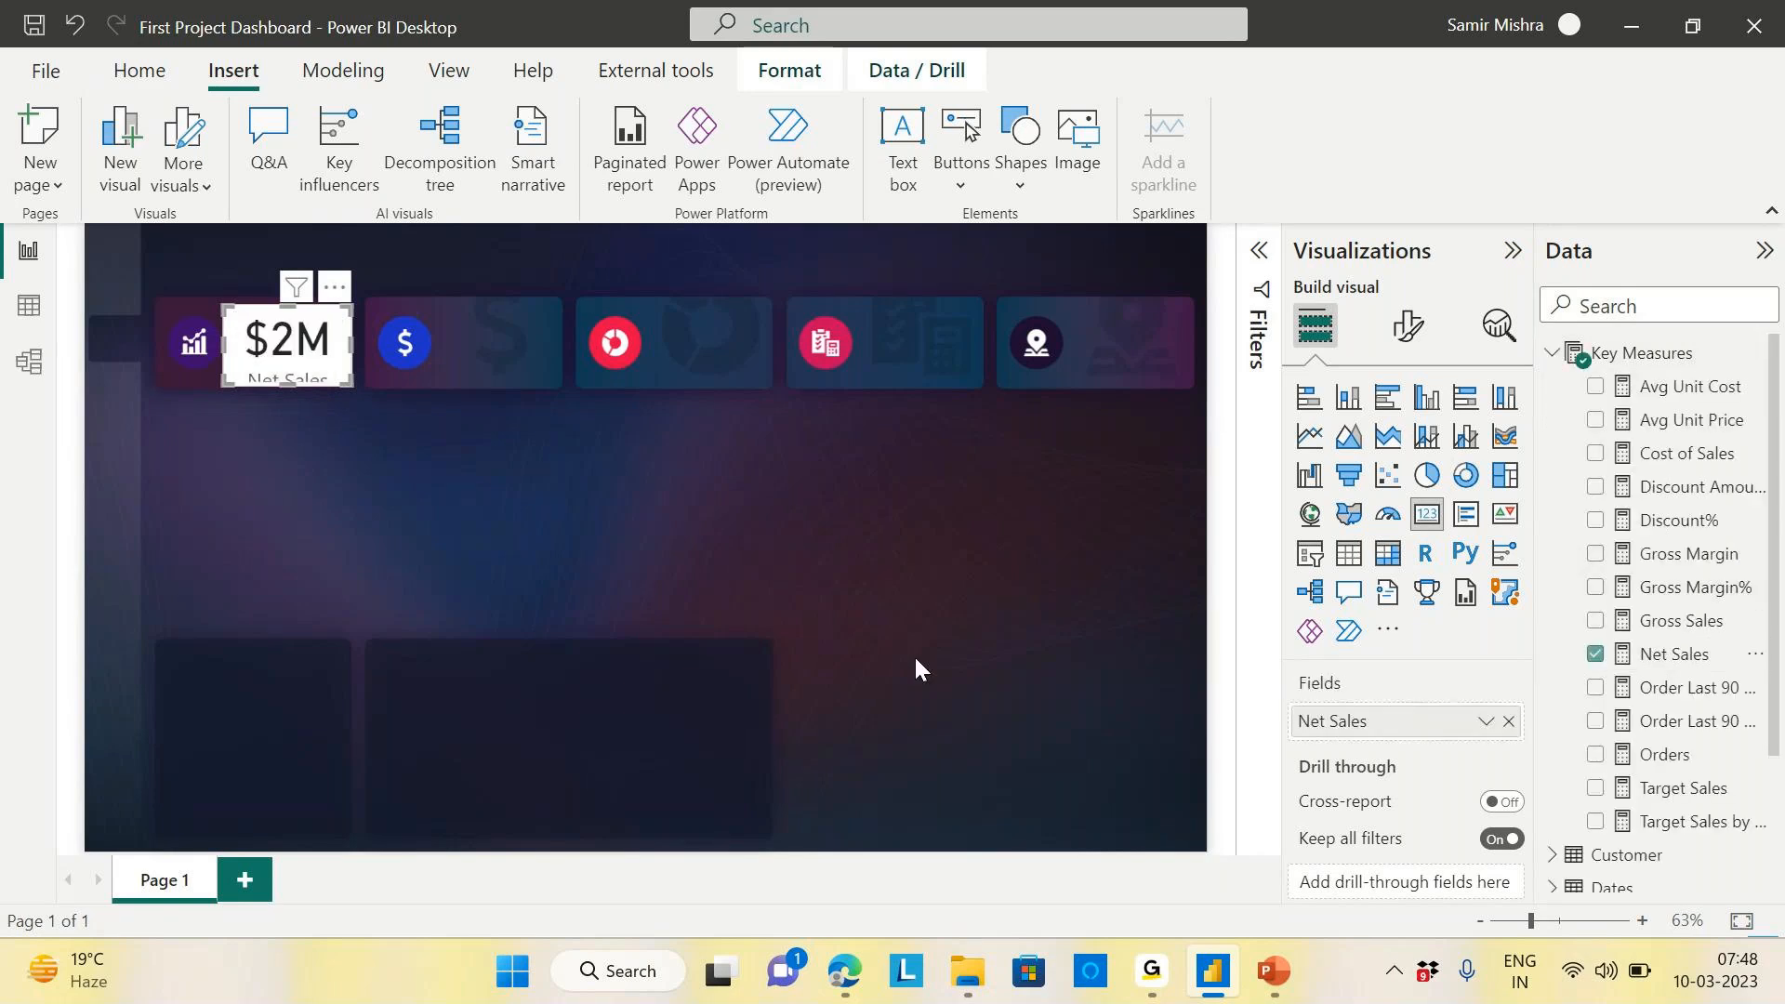
pyautogui.click(465, 577)
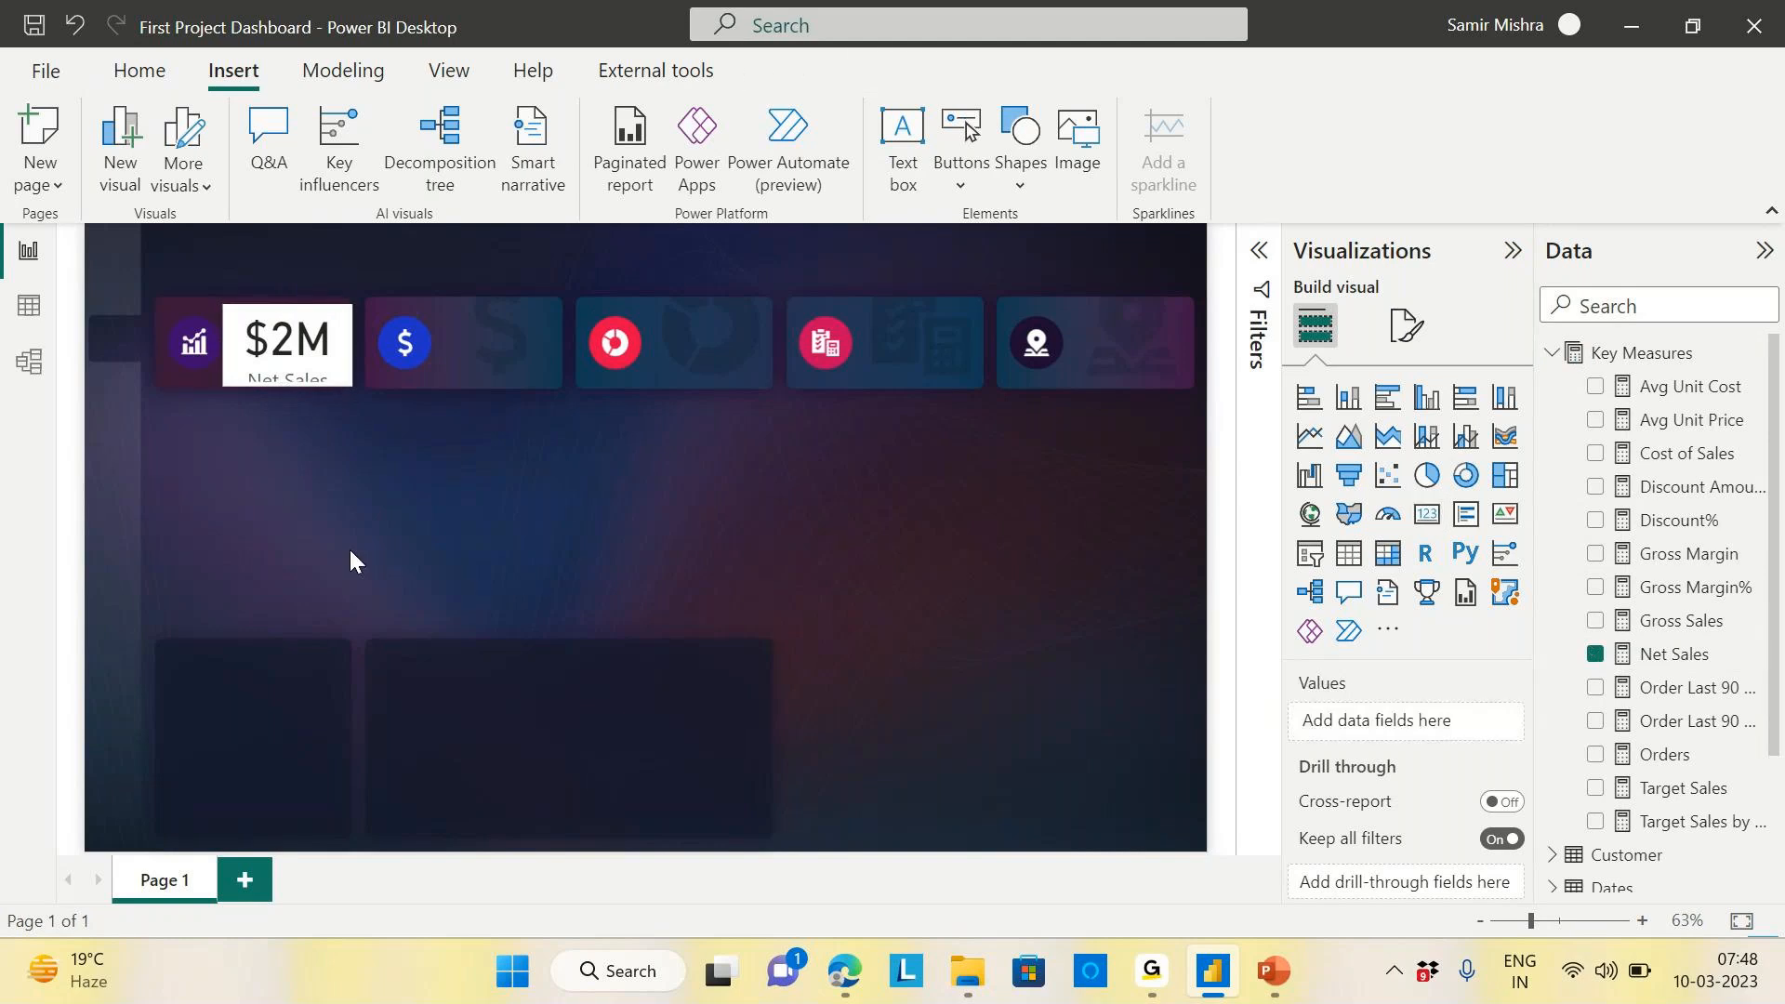
# Duplicate the Net Sales card four times and place one copy beside the icon in each of the remaining KPI tiles
pyautogui.click(303, 316)
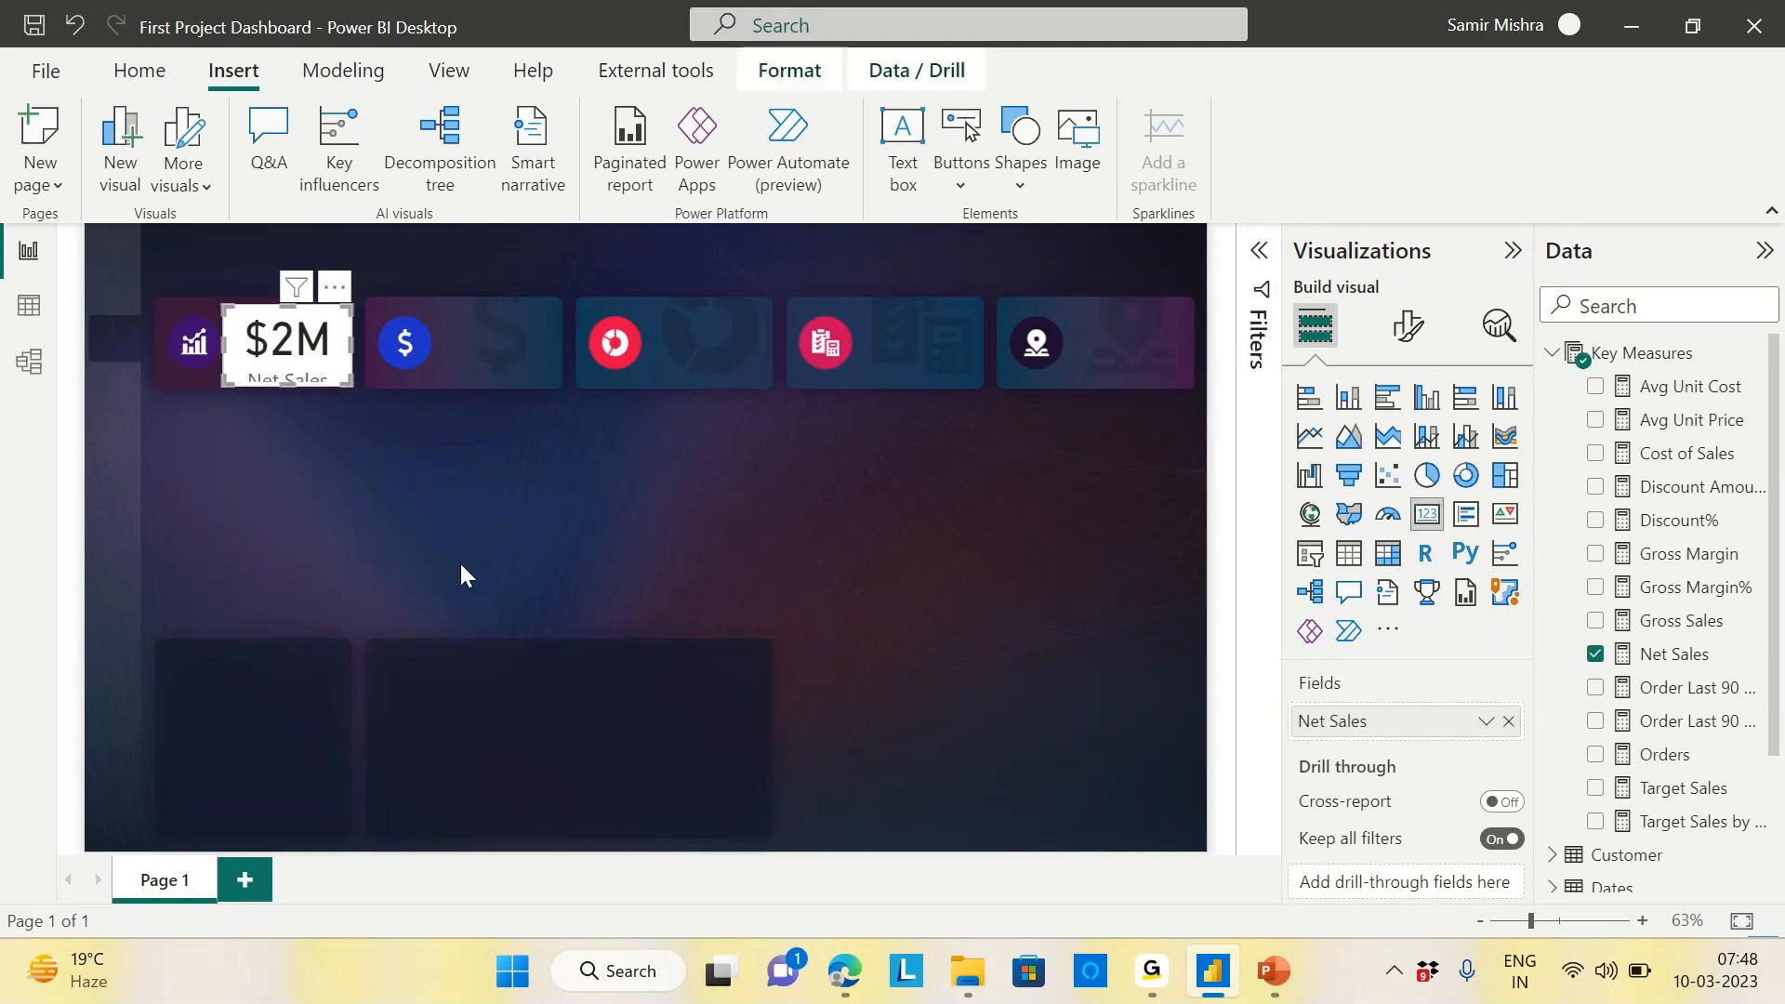
pyautogui.hotkey('ctrl', 'v')
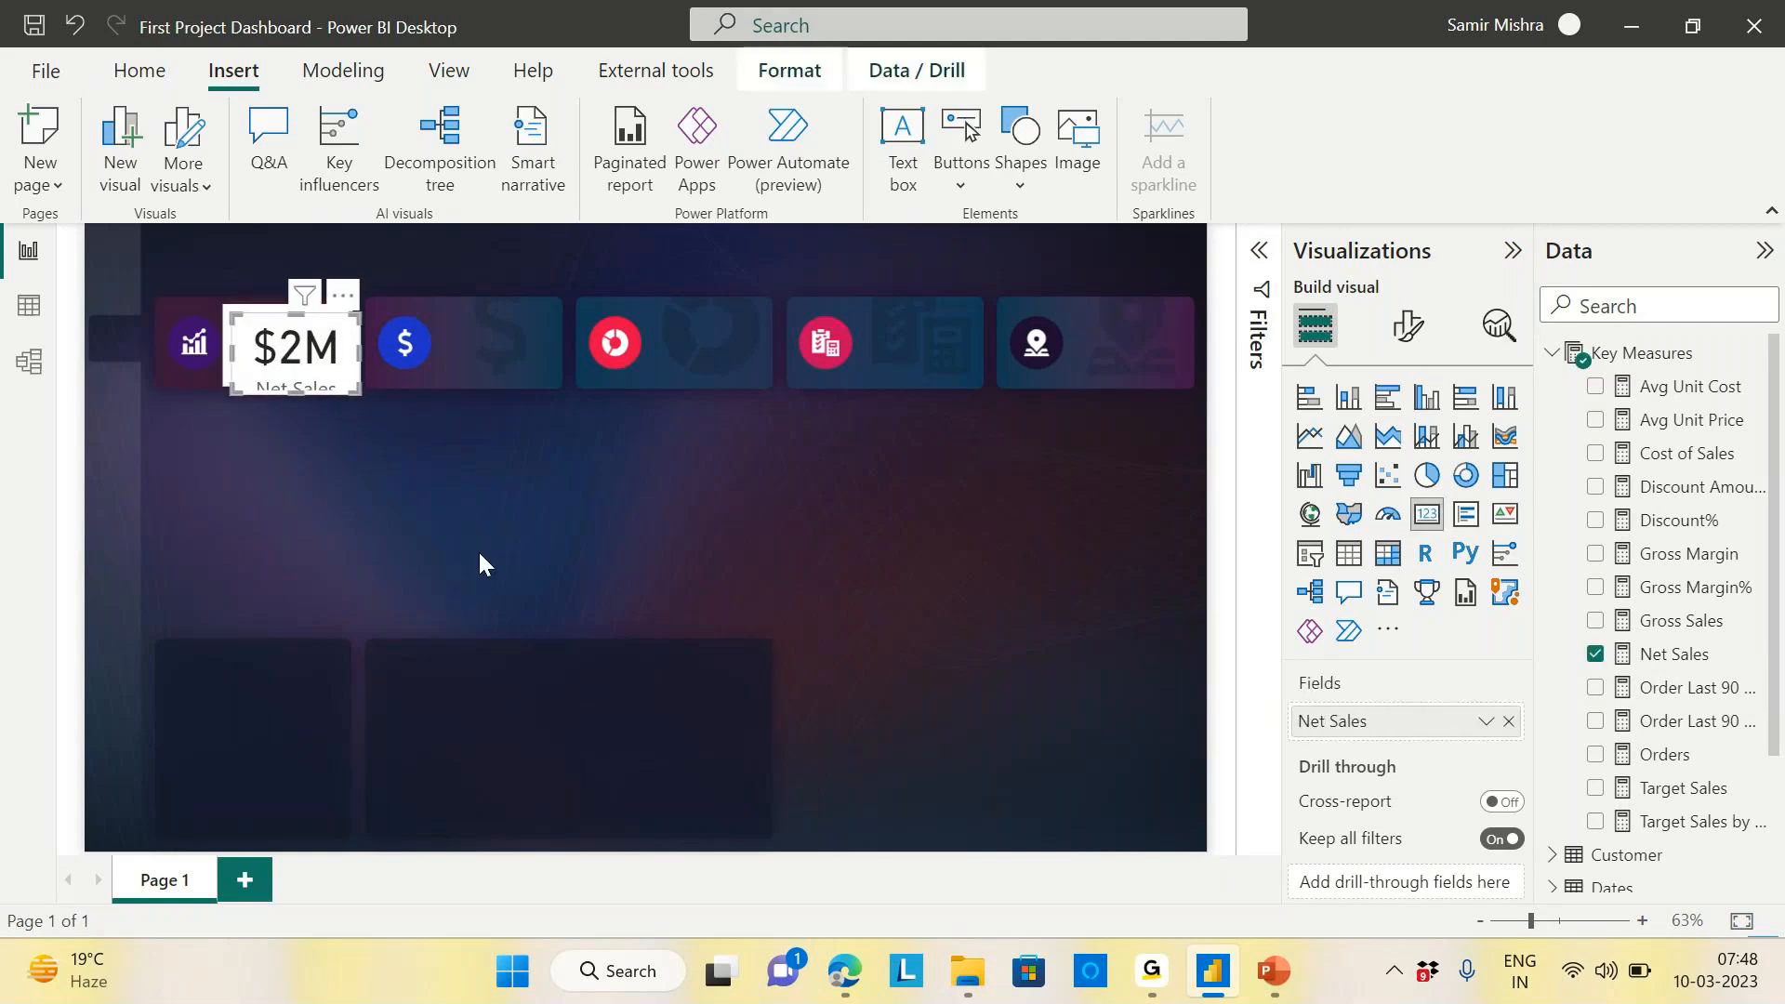
pyautogui.moveTo(303, 361); pyautogui.dragTo(505, 352)
pyautogui.click(613, 458)
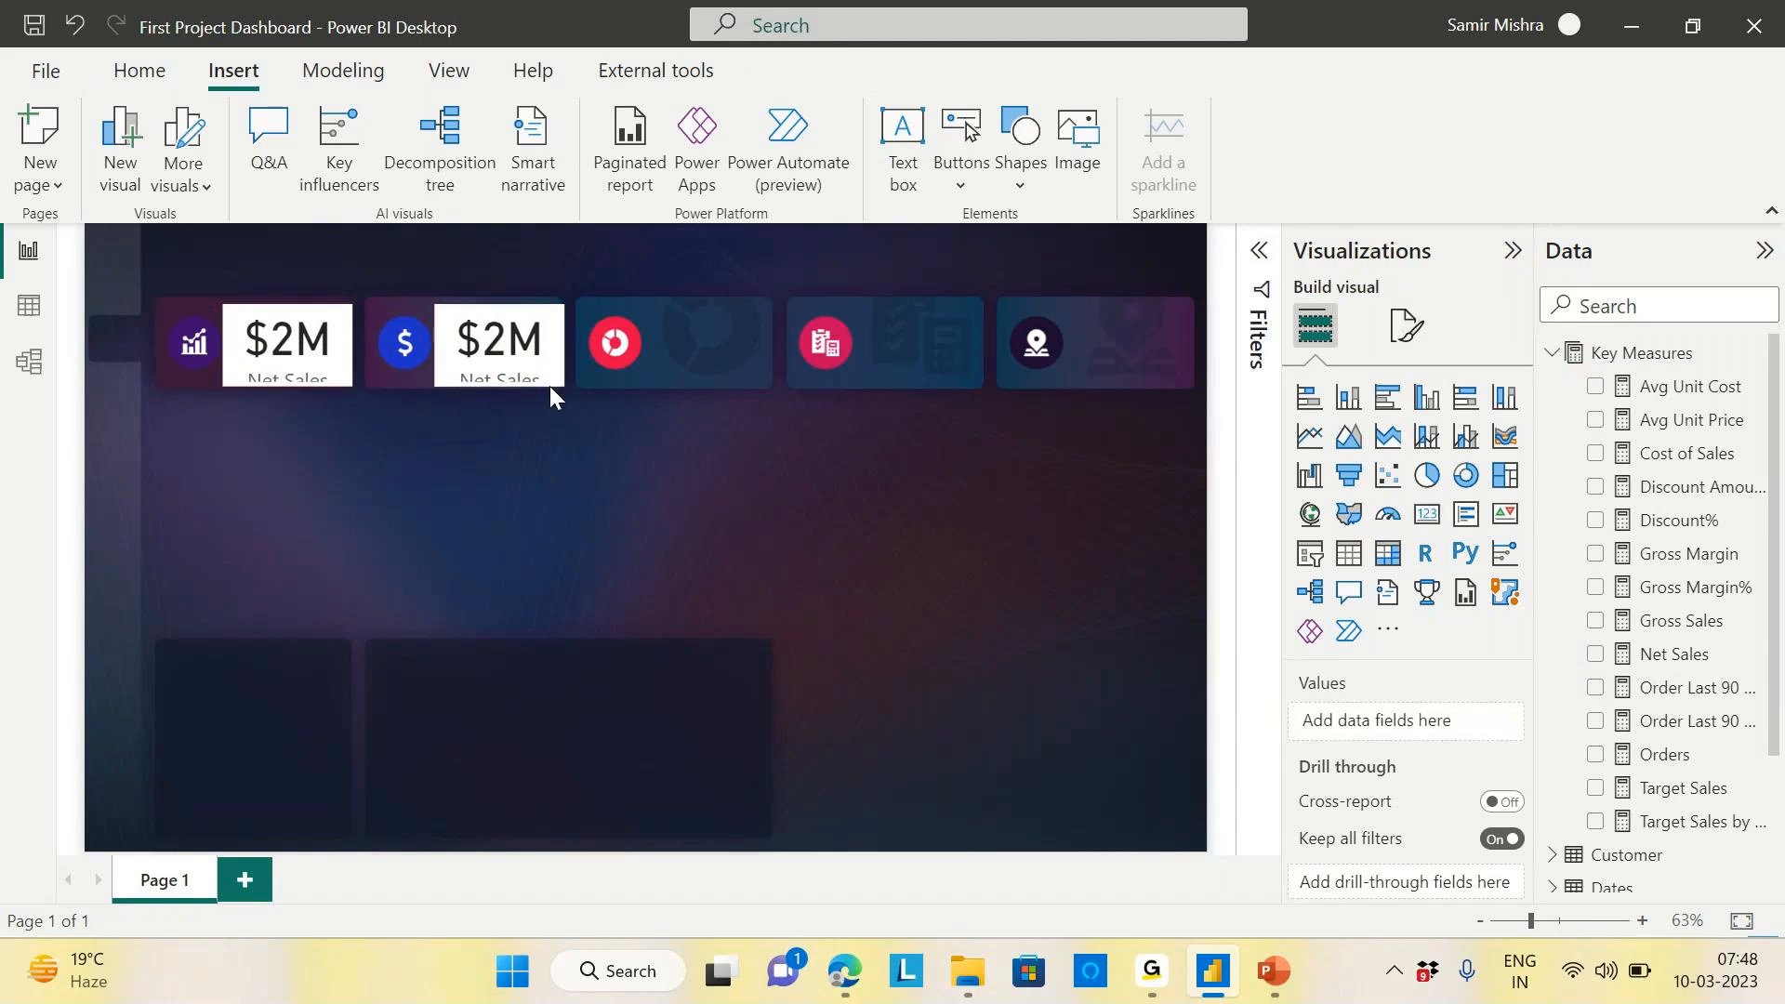
pyautogui.hotkey('ctrl', 'v')
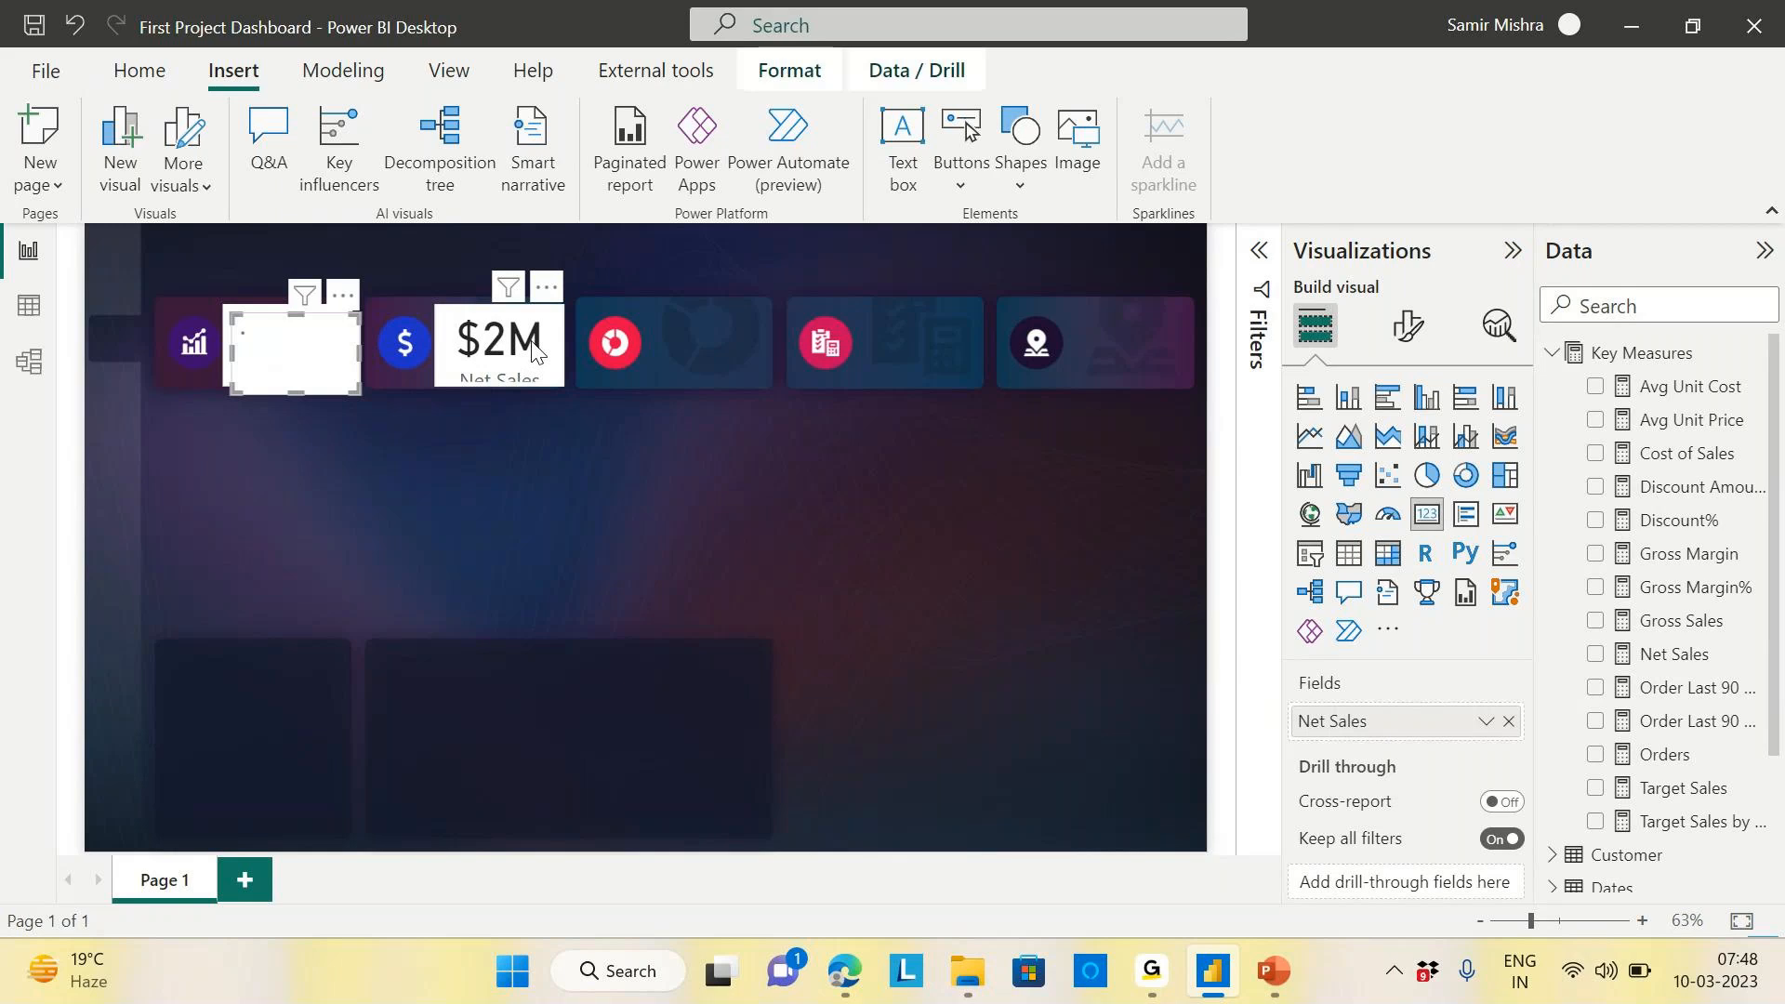
pyautogui.moveTo(333, 342); pyautogui.dragTo(749, 332)
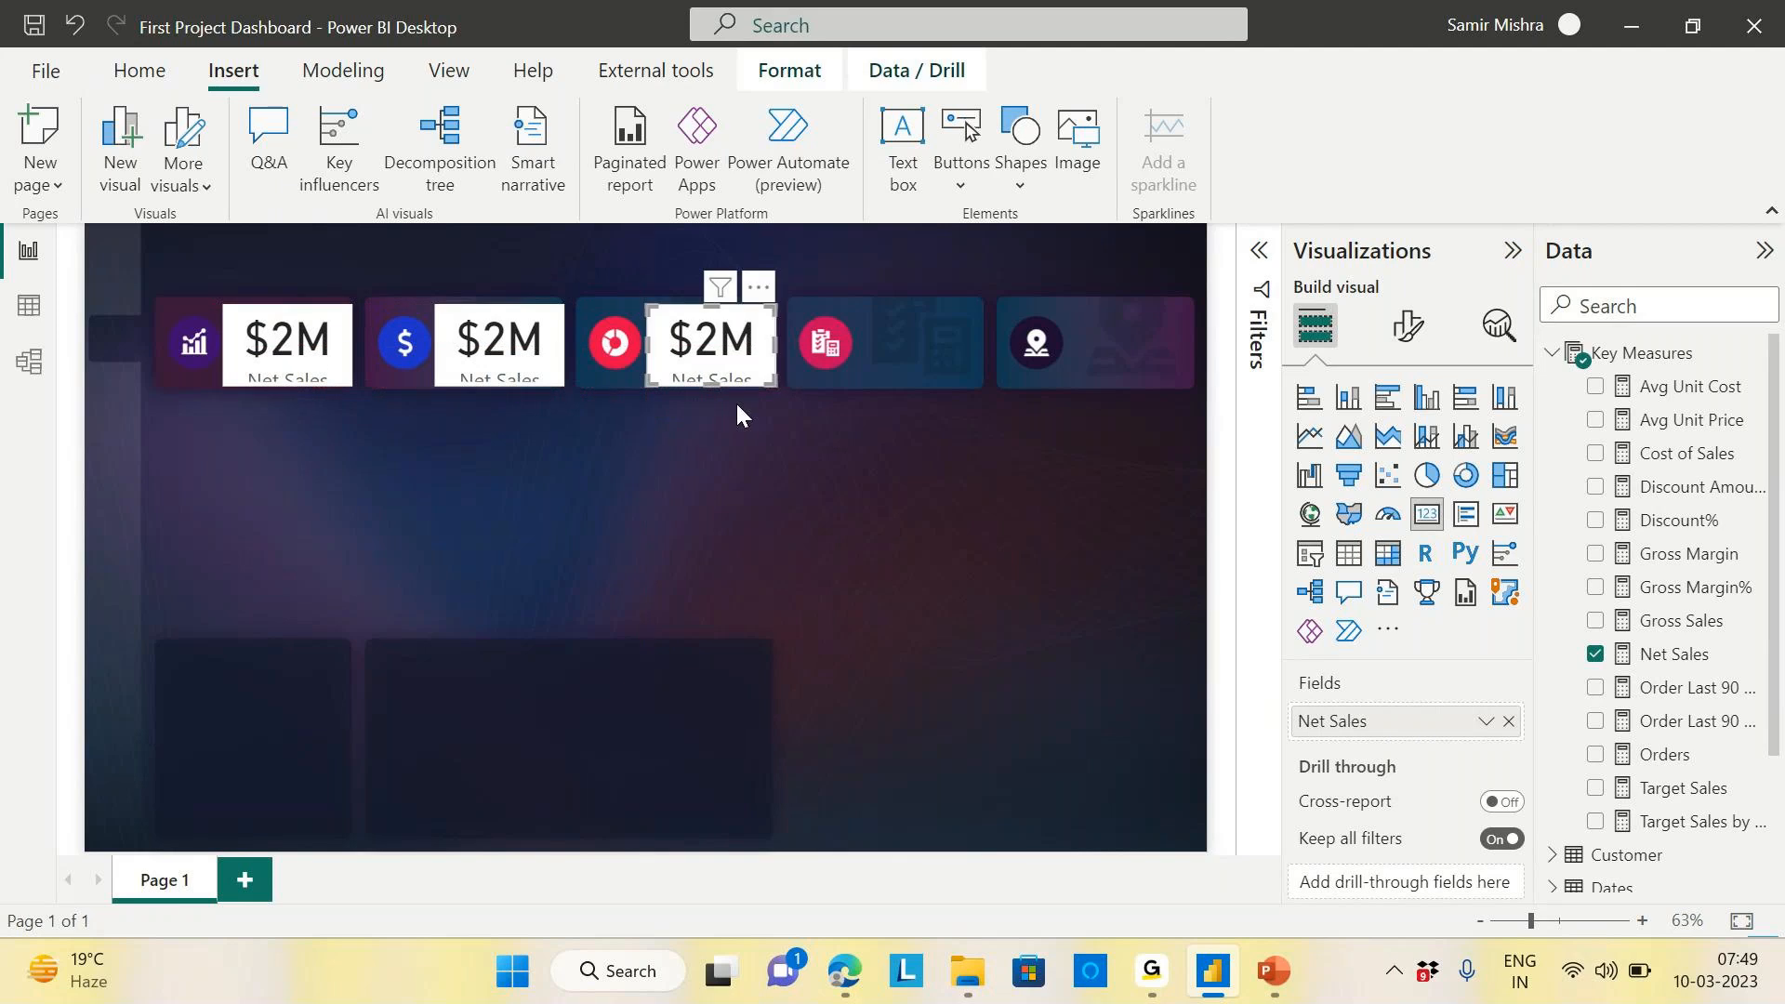
pyautogui.hotkey('ctrl', 'v')
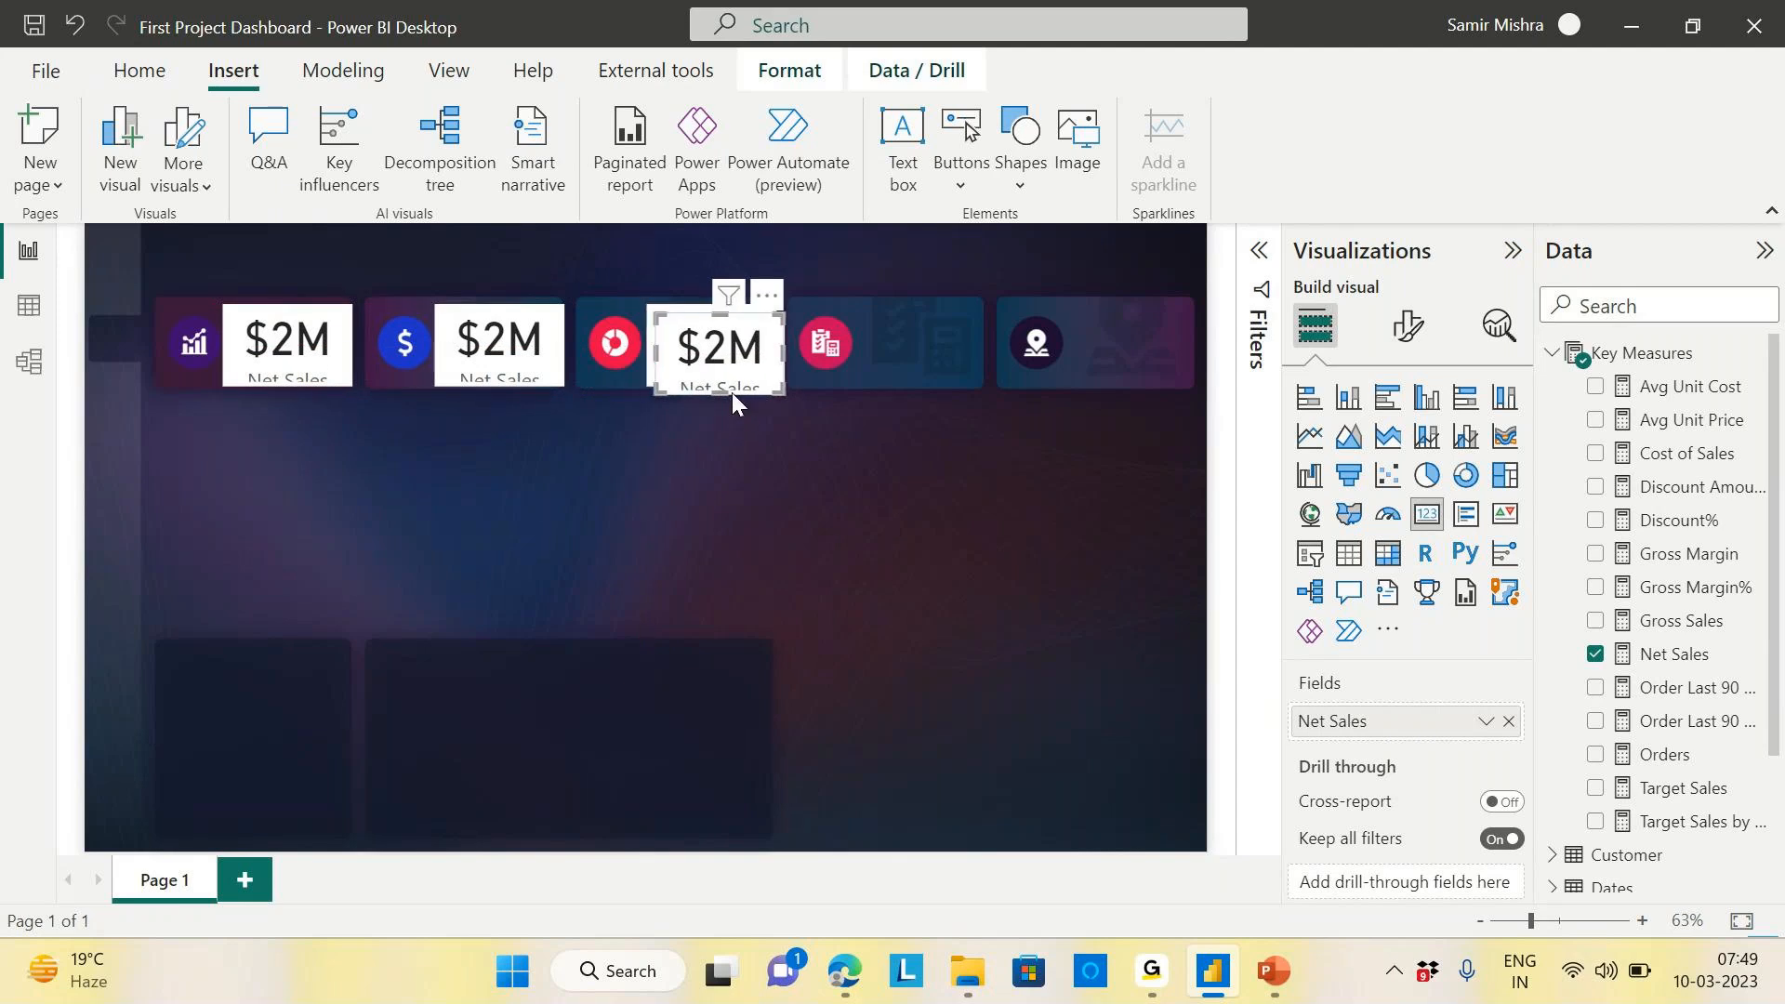
pyautogui.moveTo(733, 392); pyautogui.dragTo(943, 358)
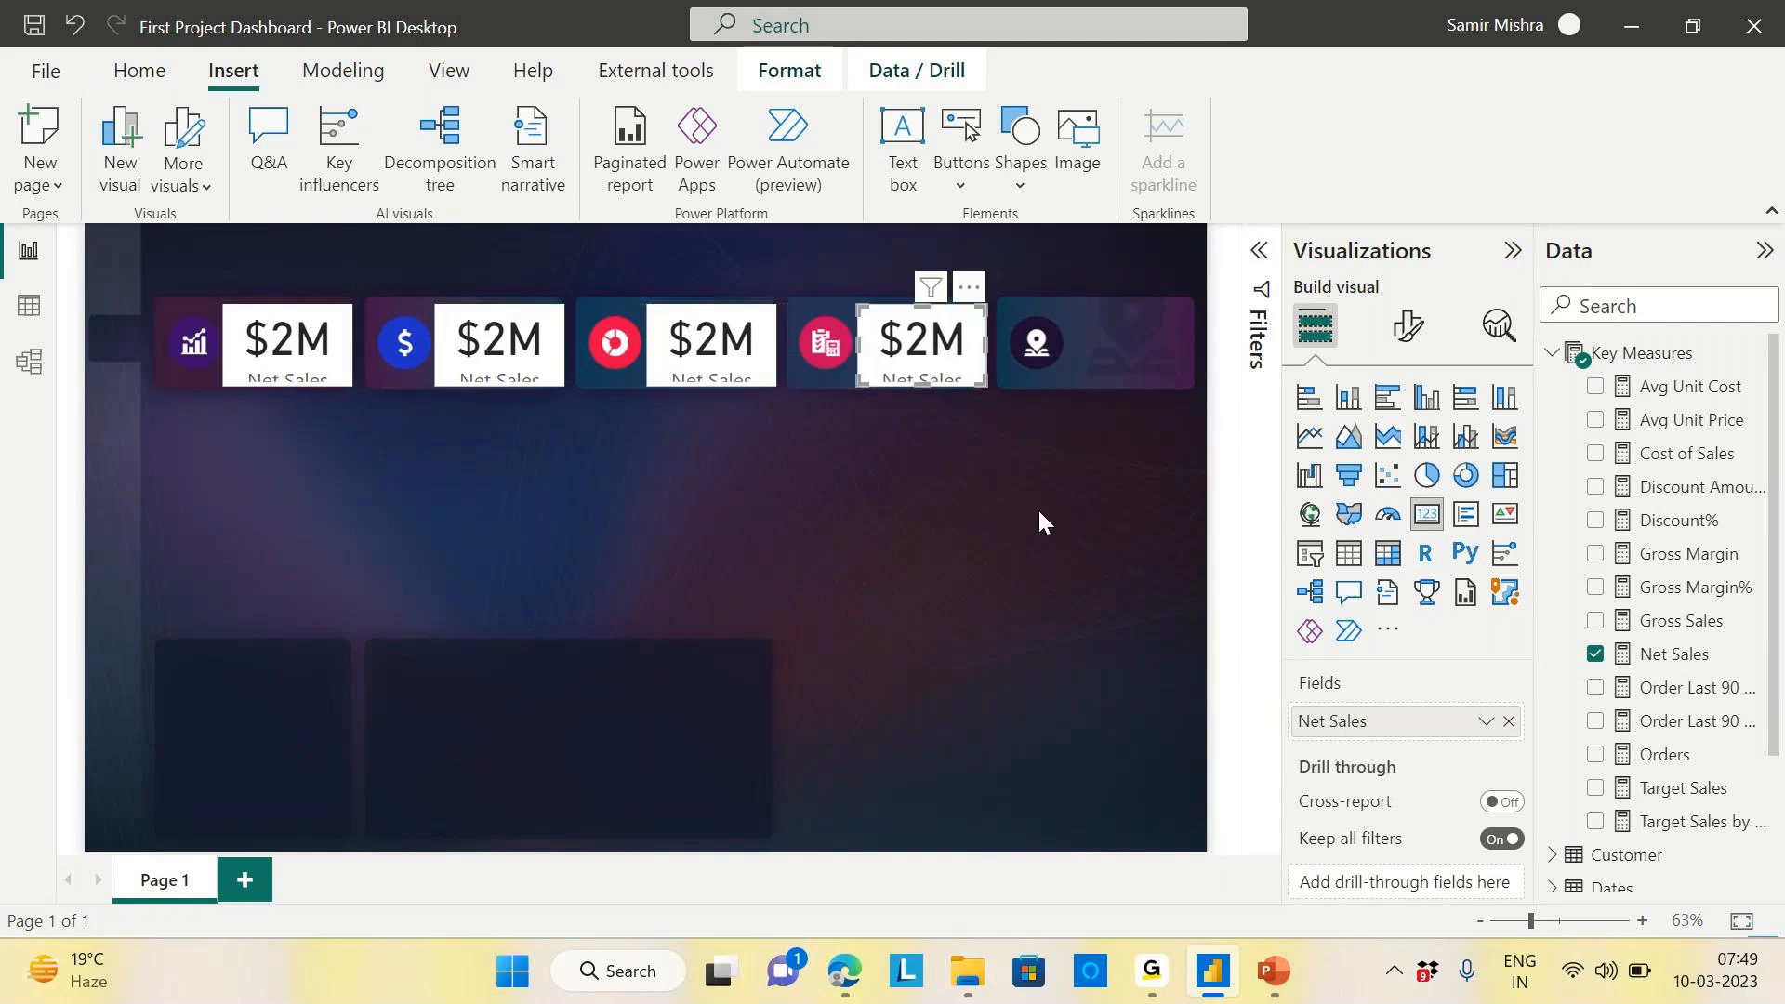
pyautogui.hotkey('ctrl', 'v')
pyautogui.moveTo(969, 404); pyautogui.dragTo(1133, 359)
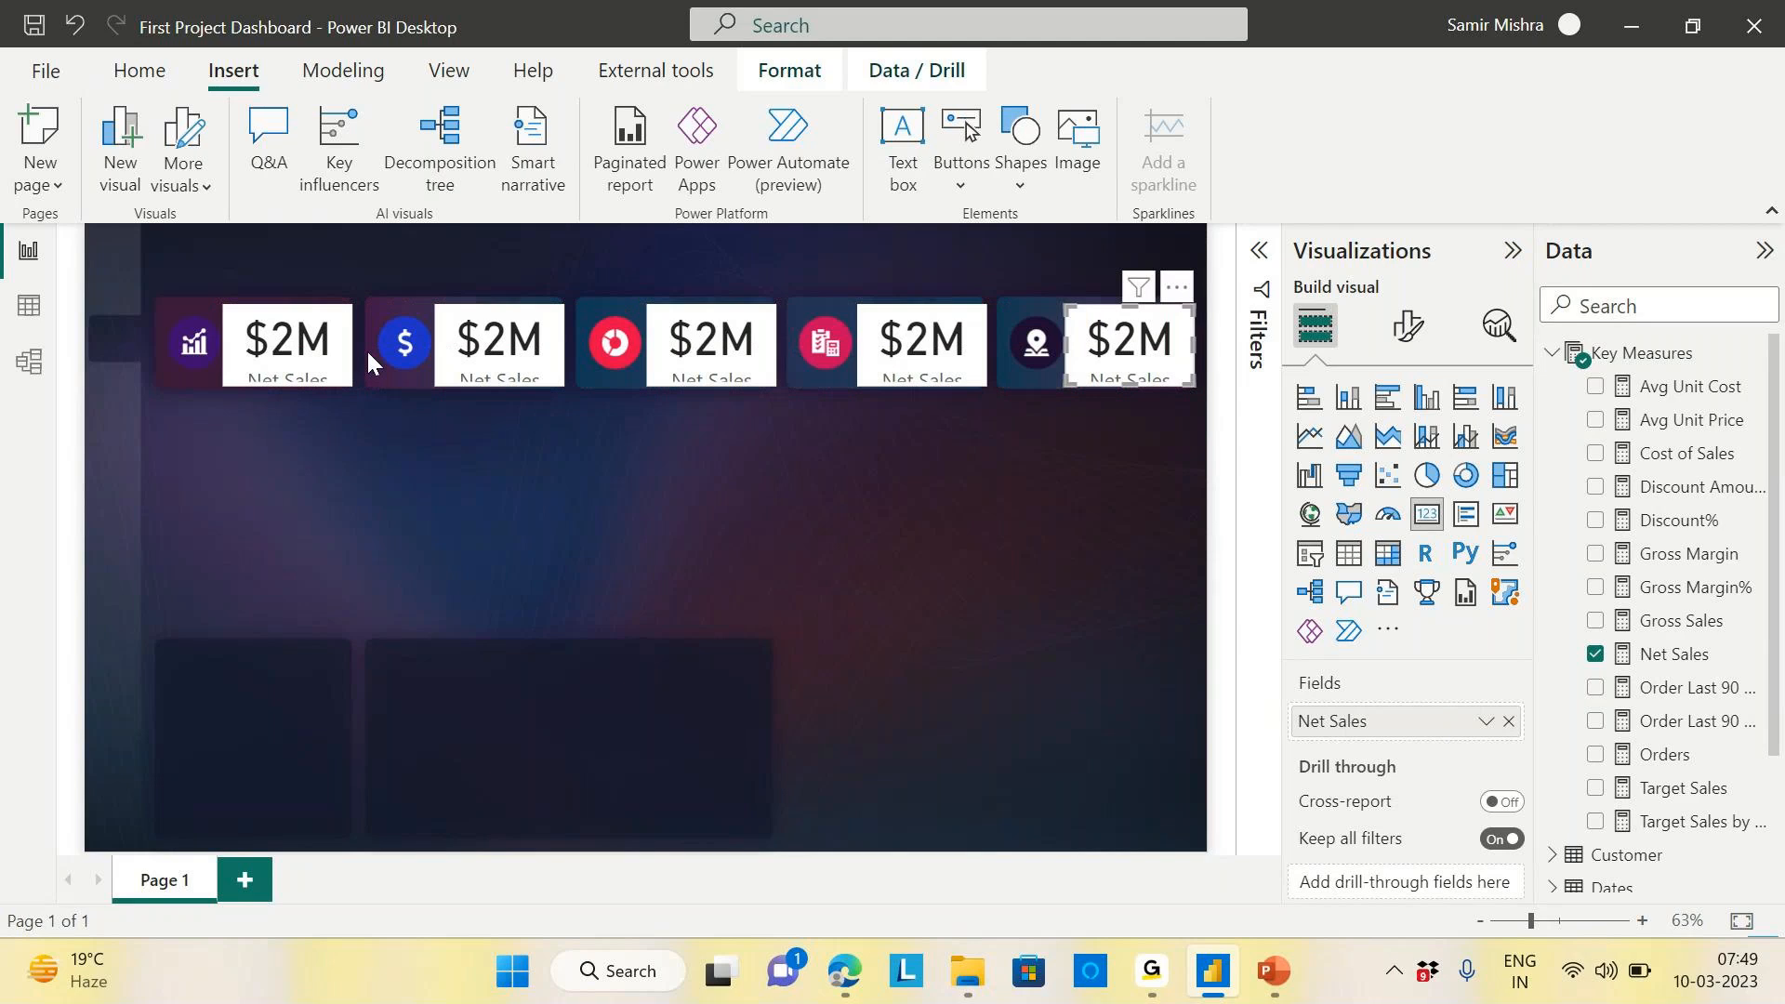
# Replace the Net Sales field with Gross Sales in the card on the dollar-icon tile
pyautogui.click(549, 357)
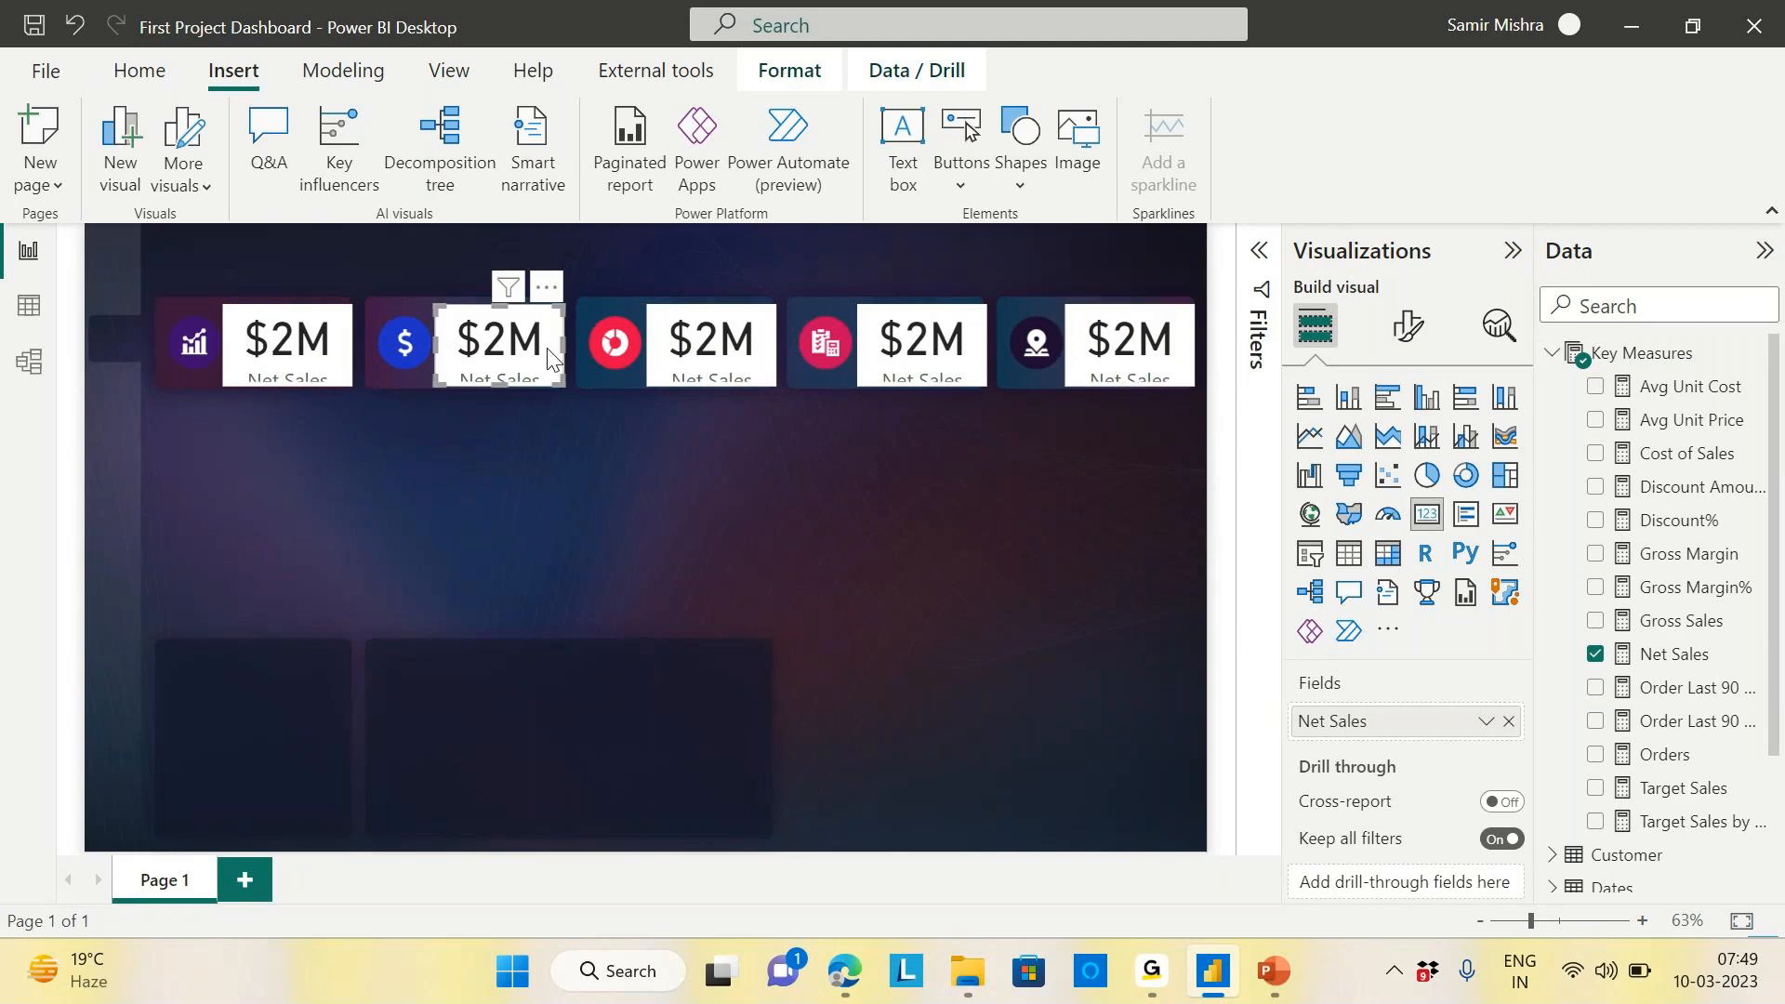
pyautogui.click(1509, 723)
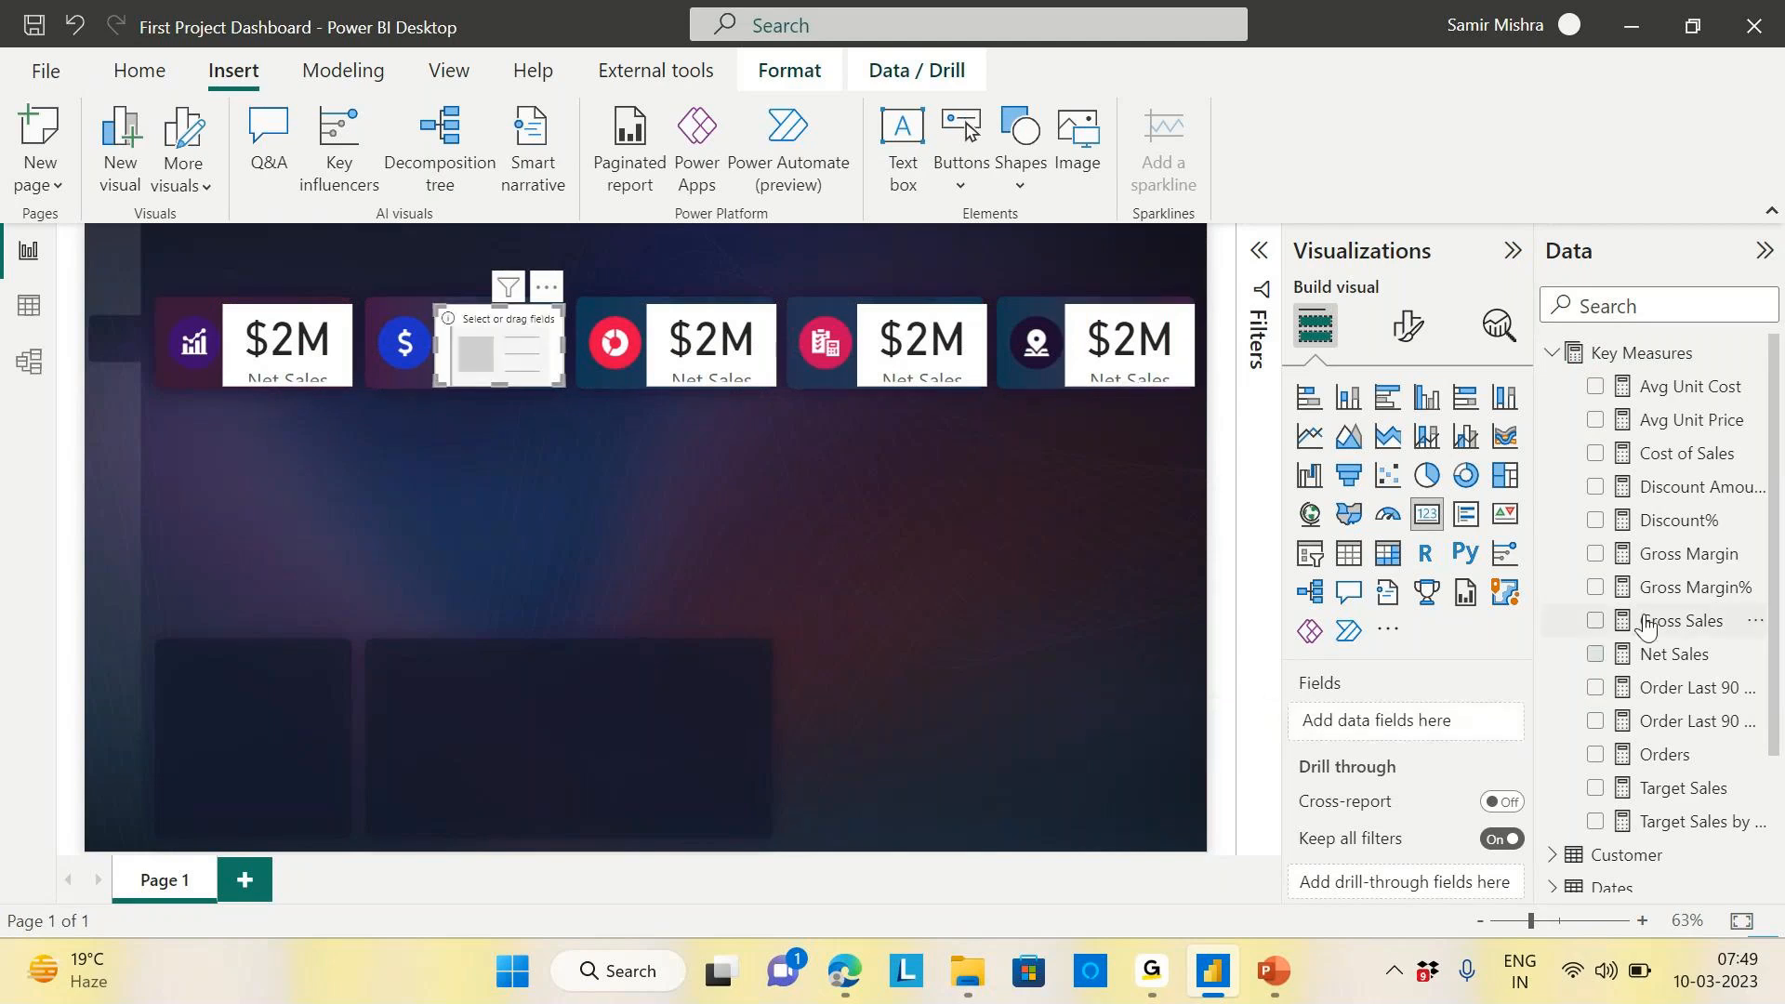
pyautogui.moveTo(1663, 629); pyautogui.dragTo(1423, 735)
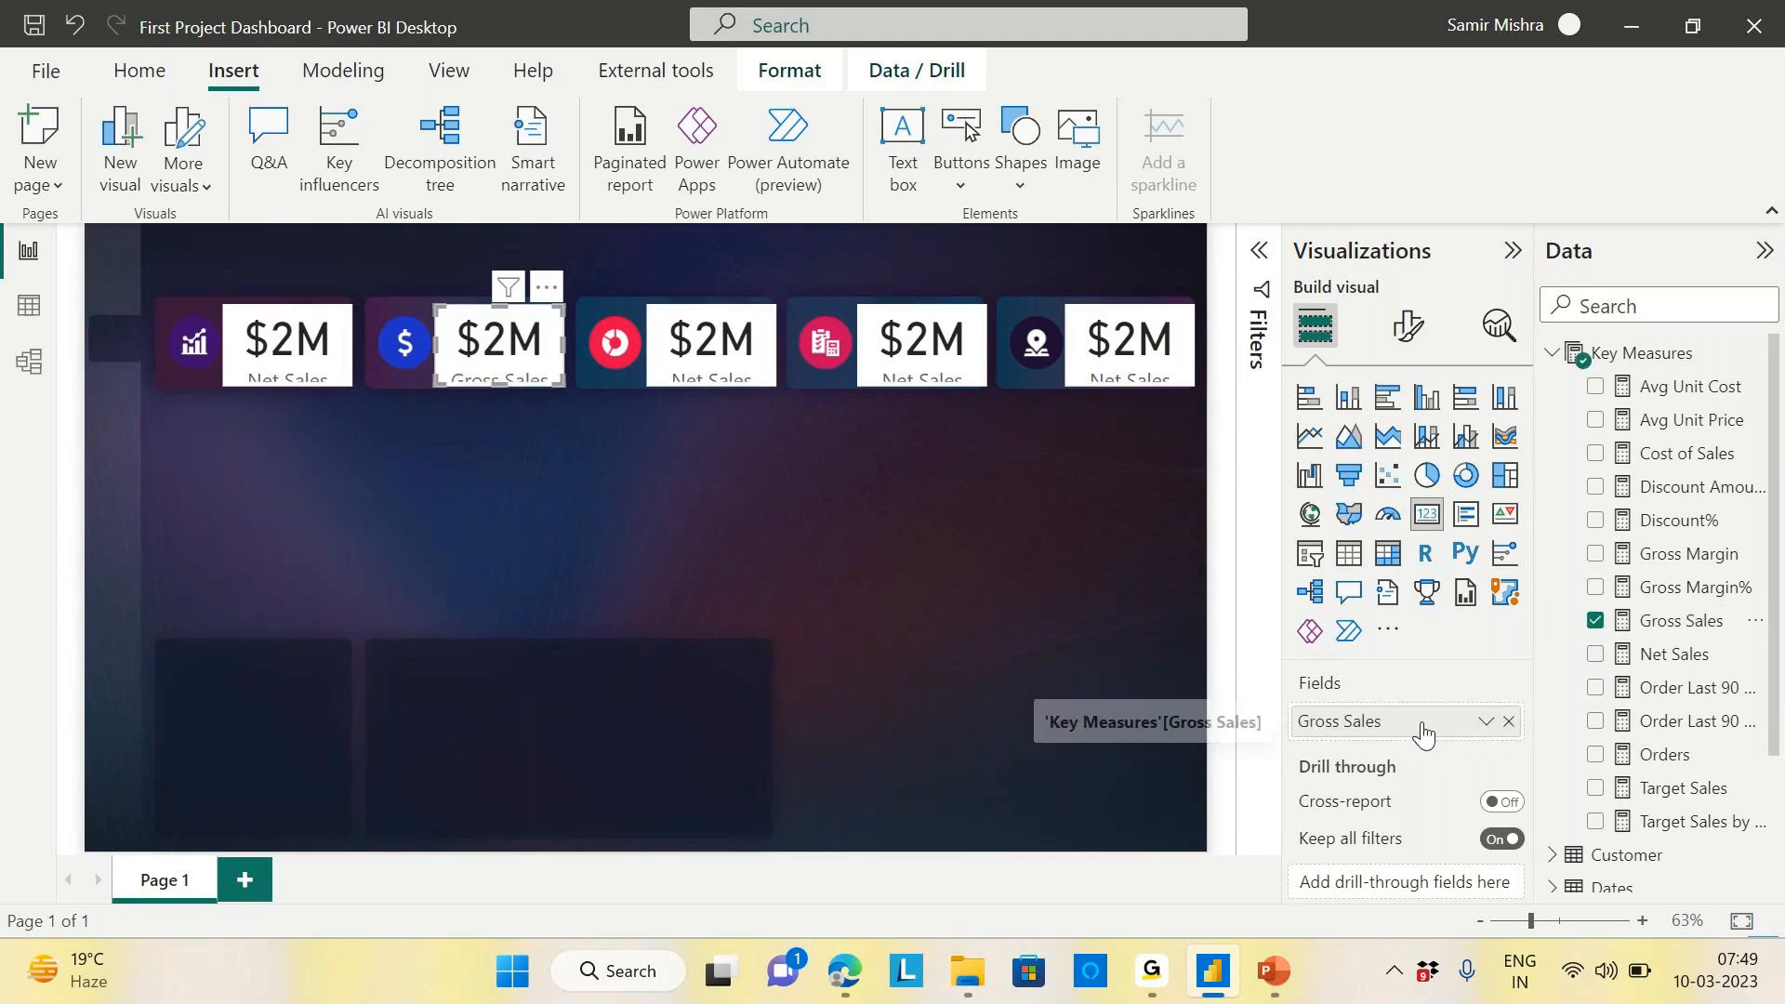
# Replace the Net Sales field with Avg Unit Cost in the card on the red donut-icon tile
pyautogui.click(772, 381)
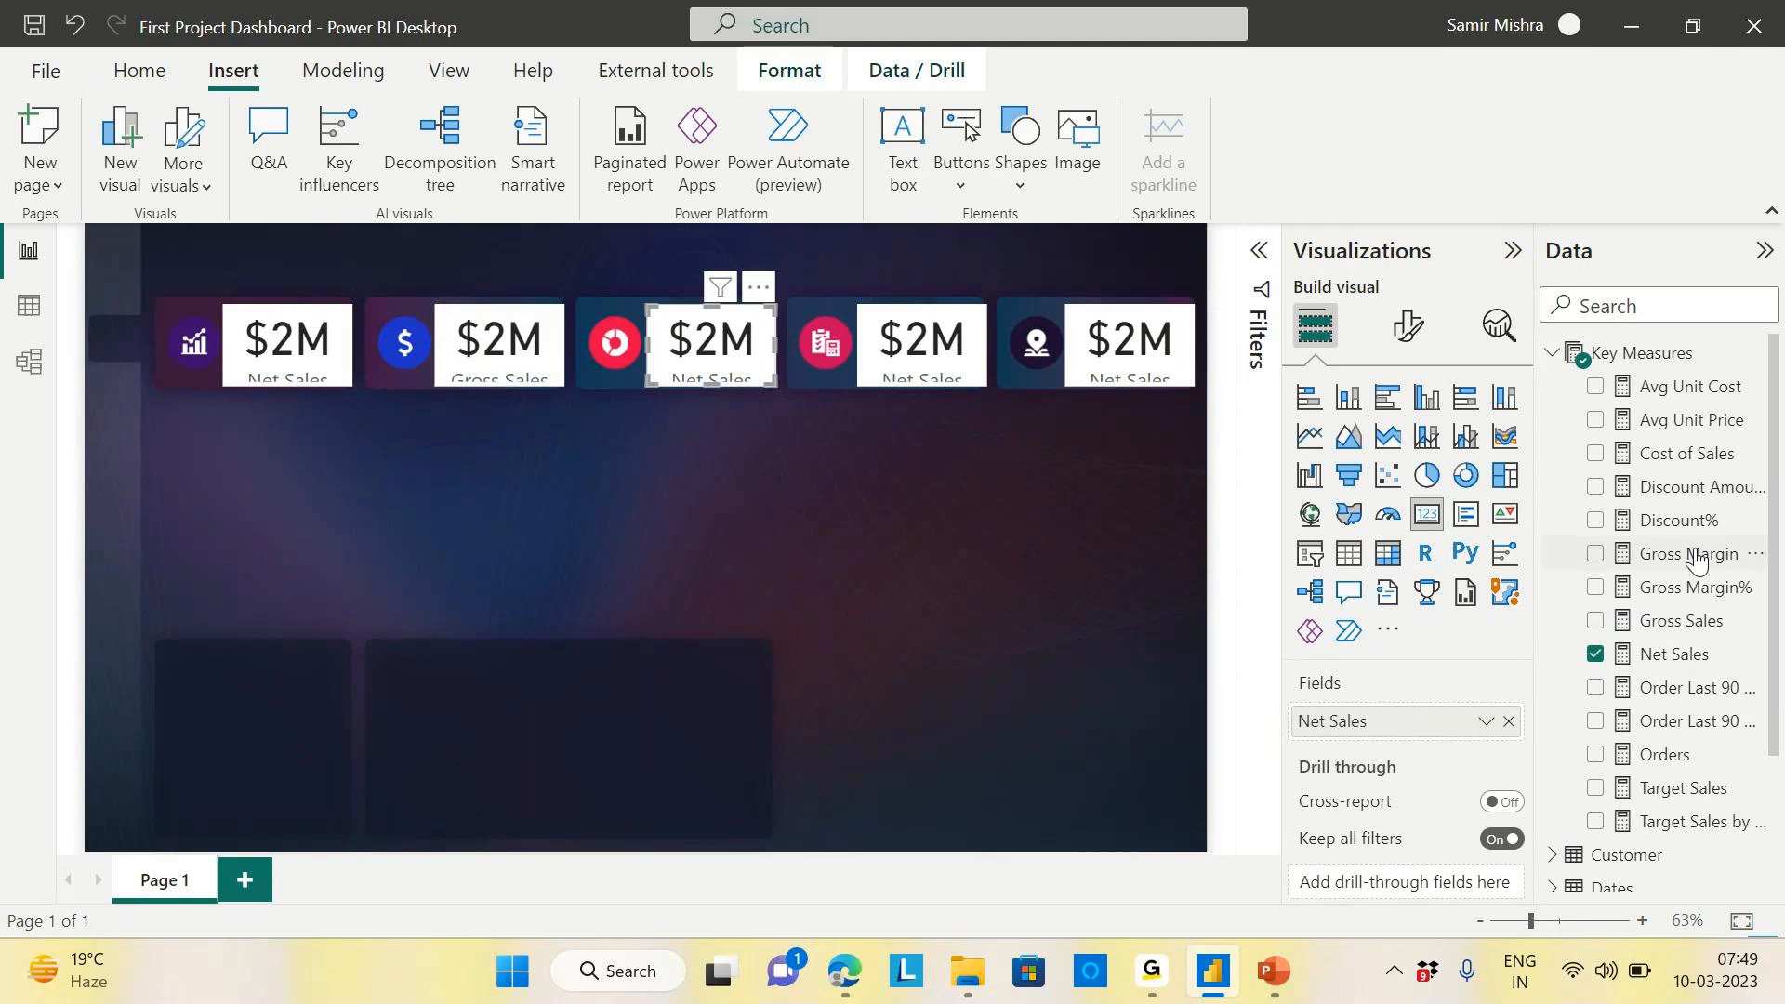
pyautogui.scroll(-3, 1698, 558)
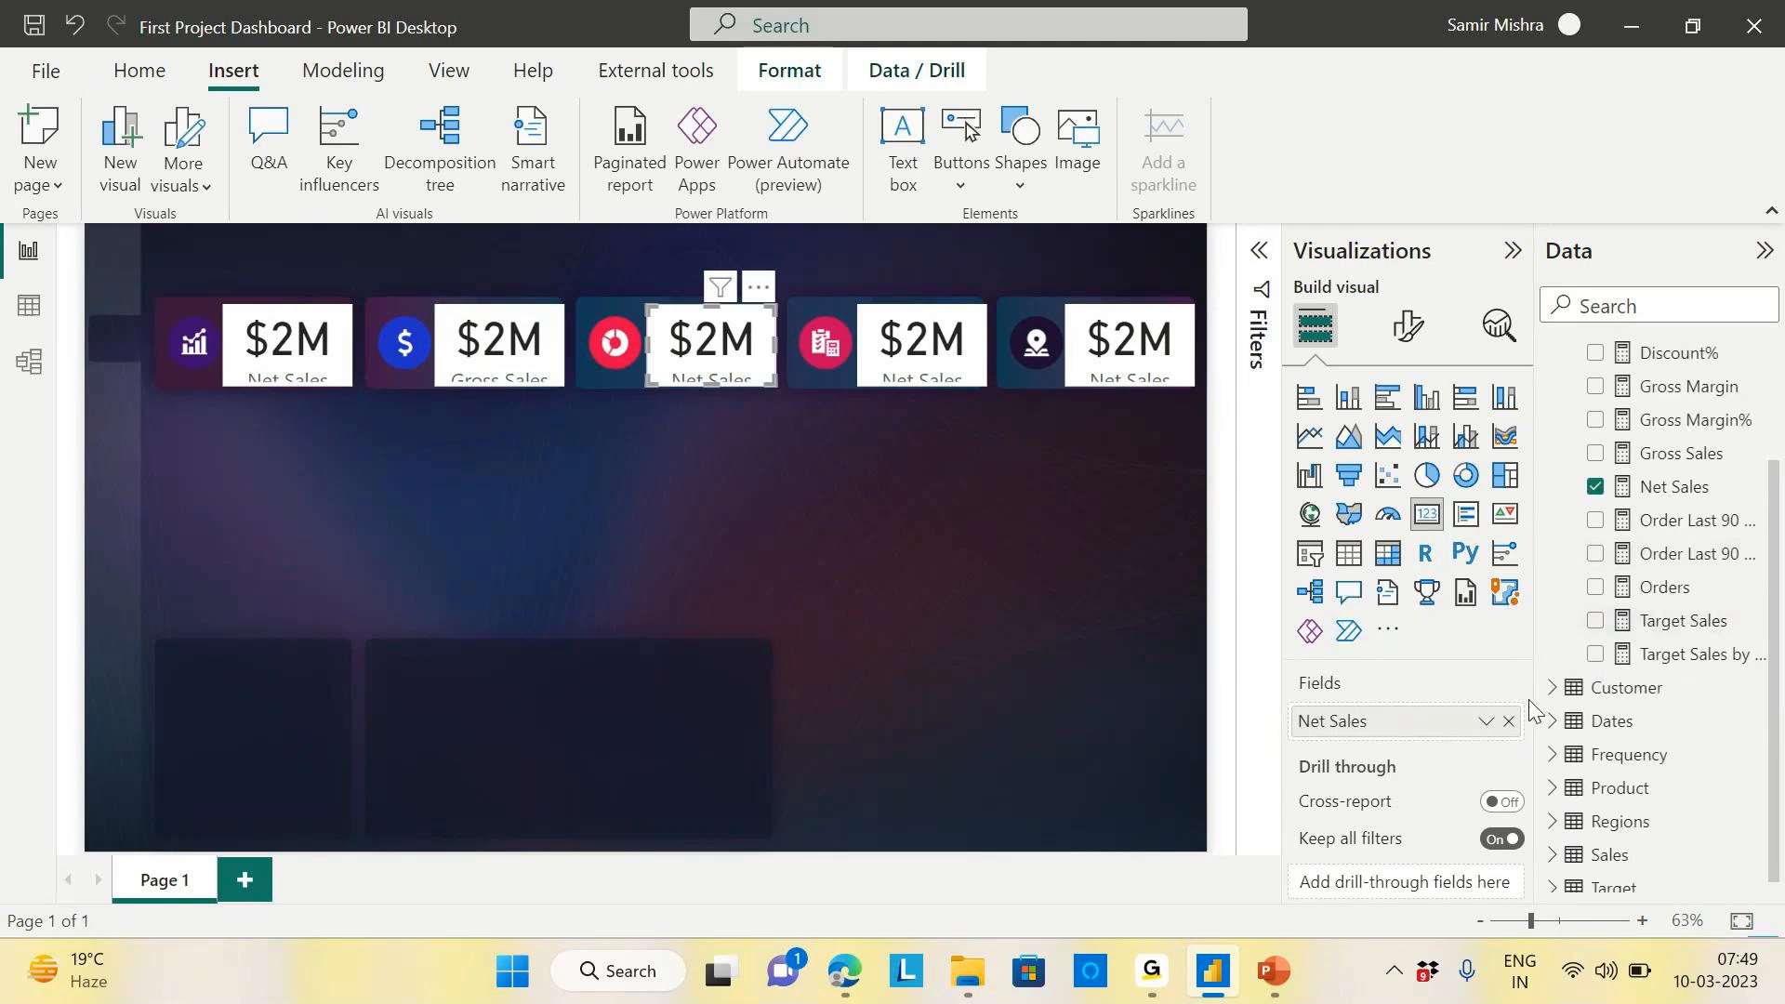
pyautogui.click(1500, 721)
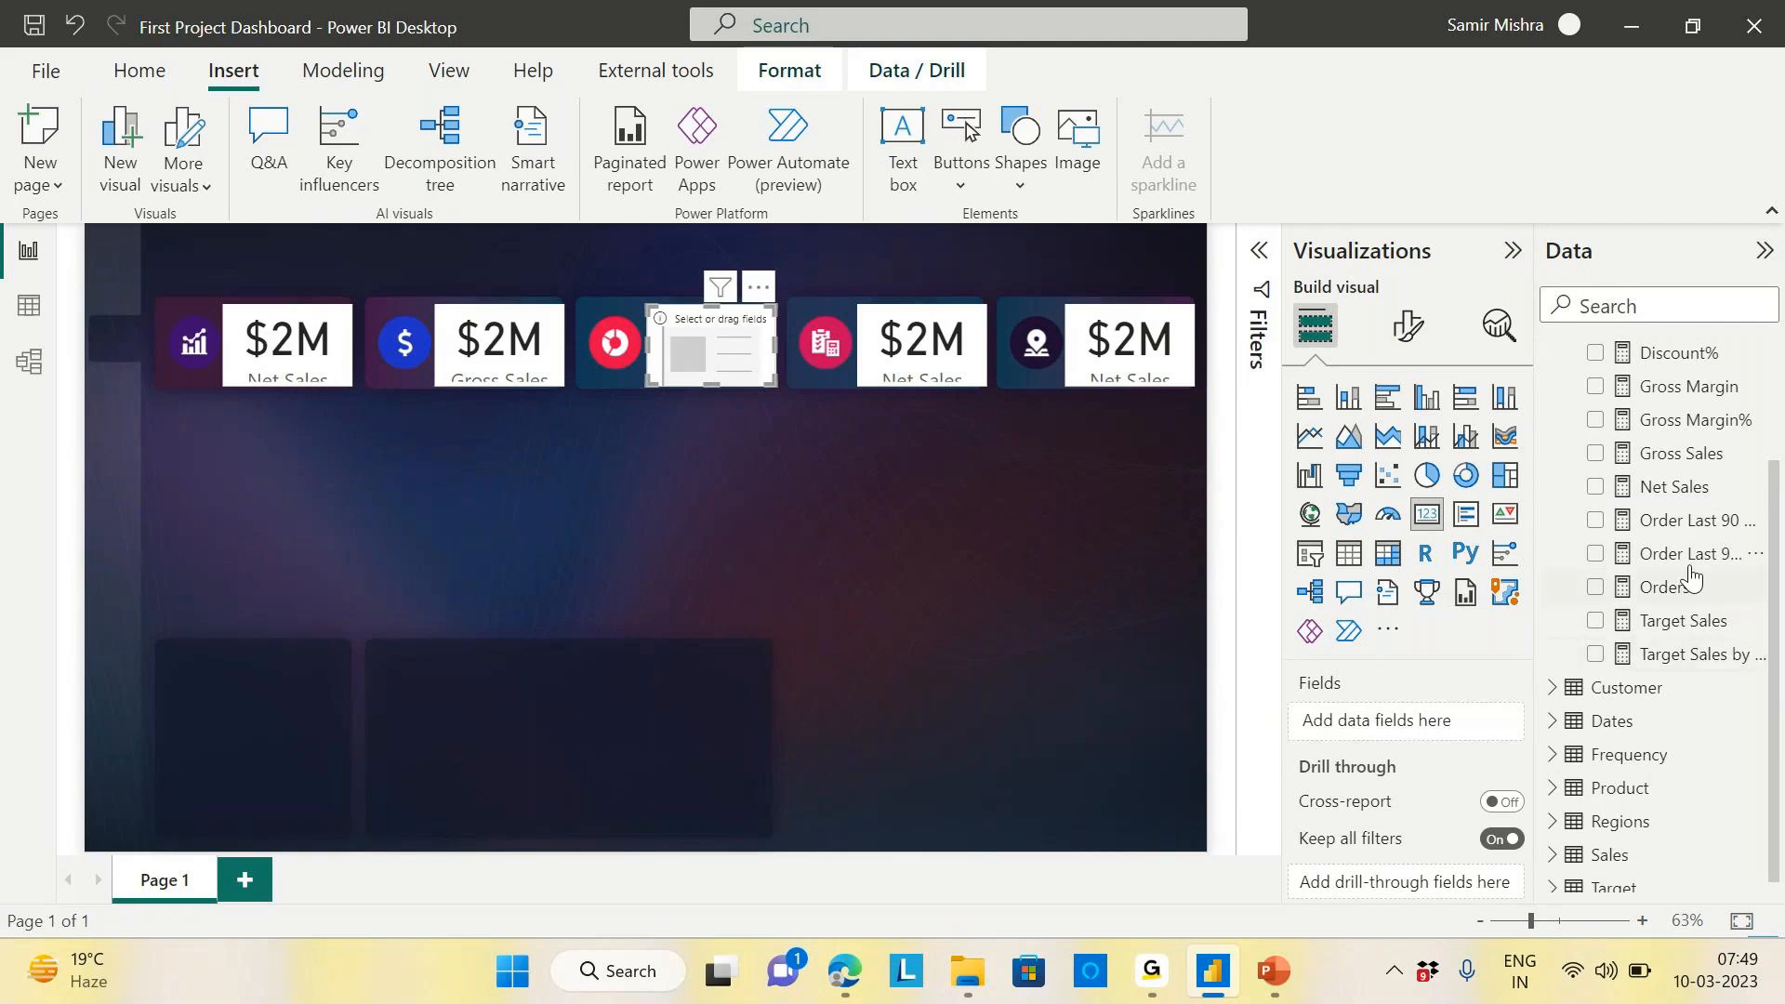
pyautogui.scroll(3, 1685, 553)
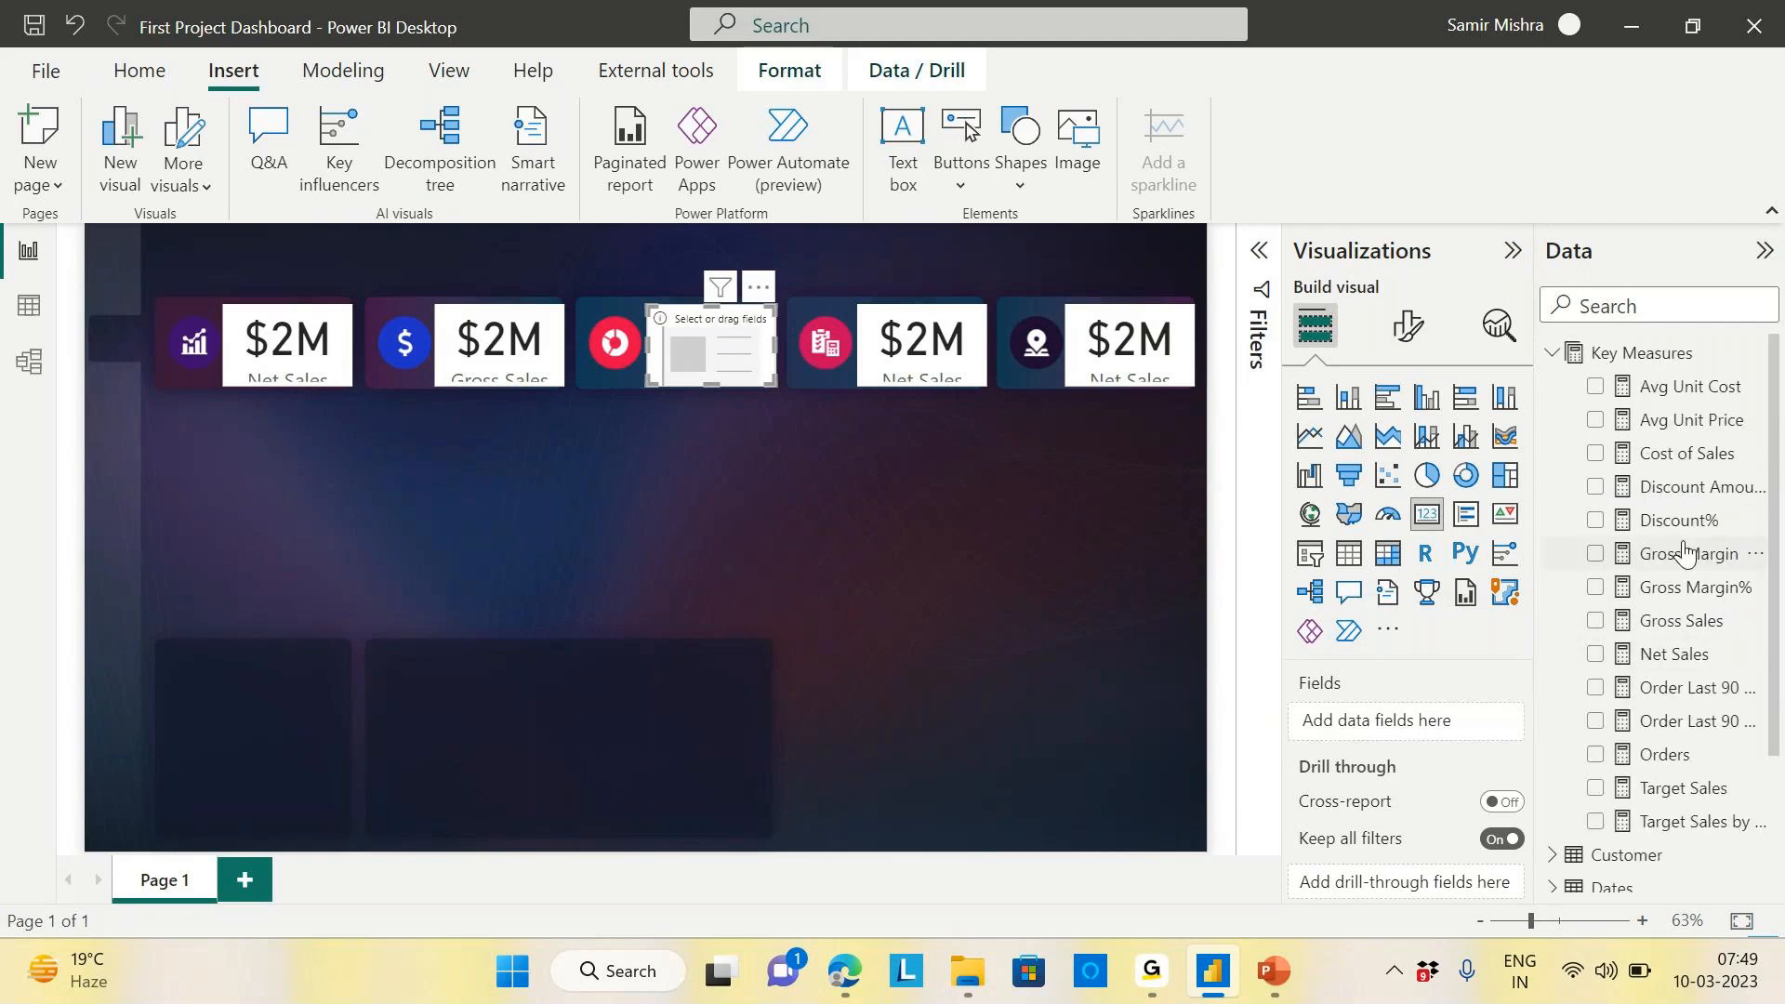
pyautogui.click(1683, 757)
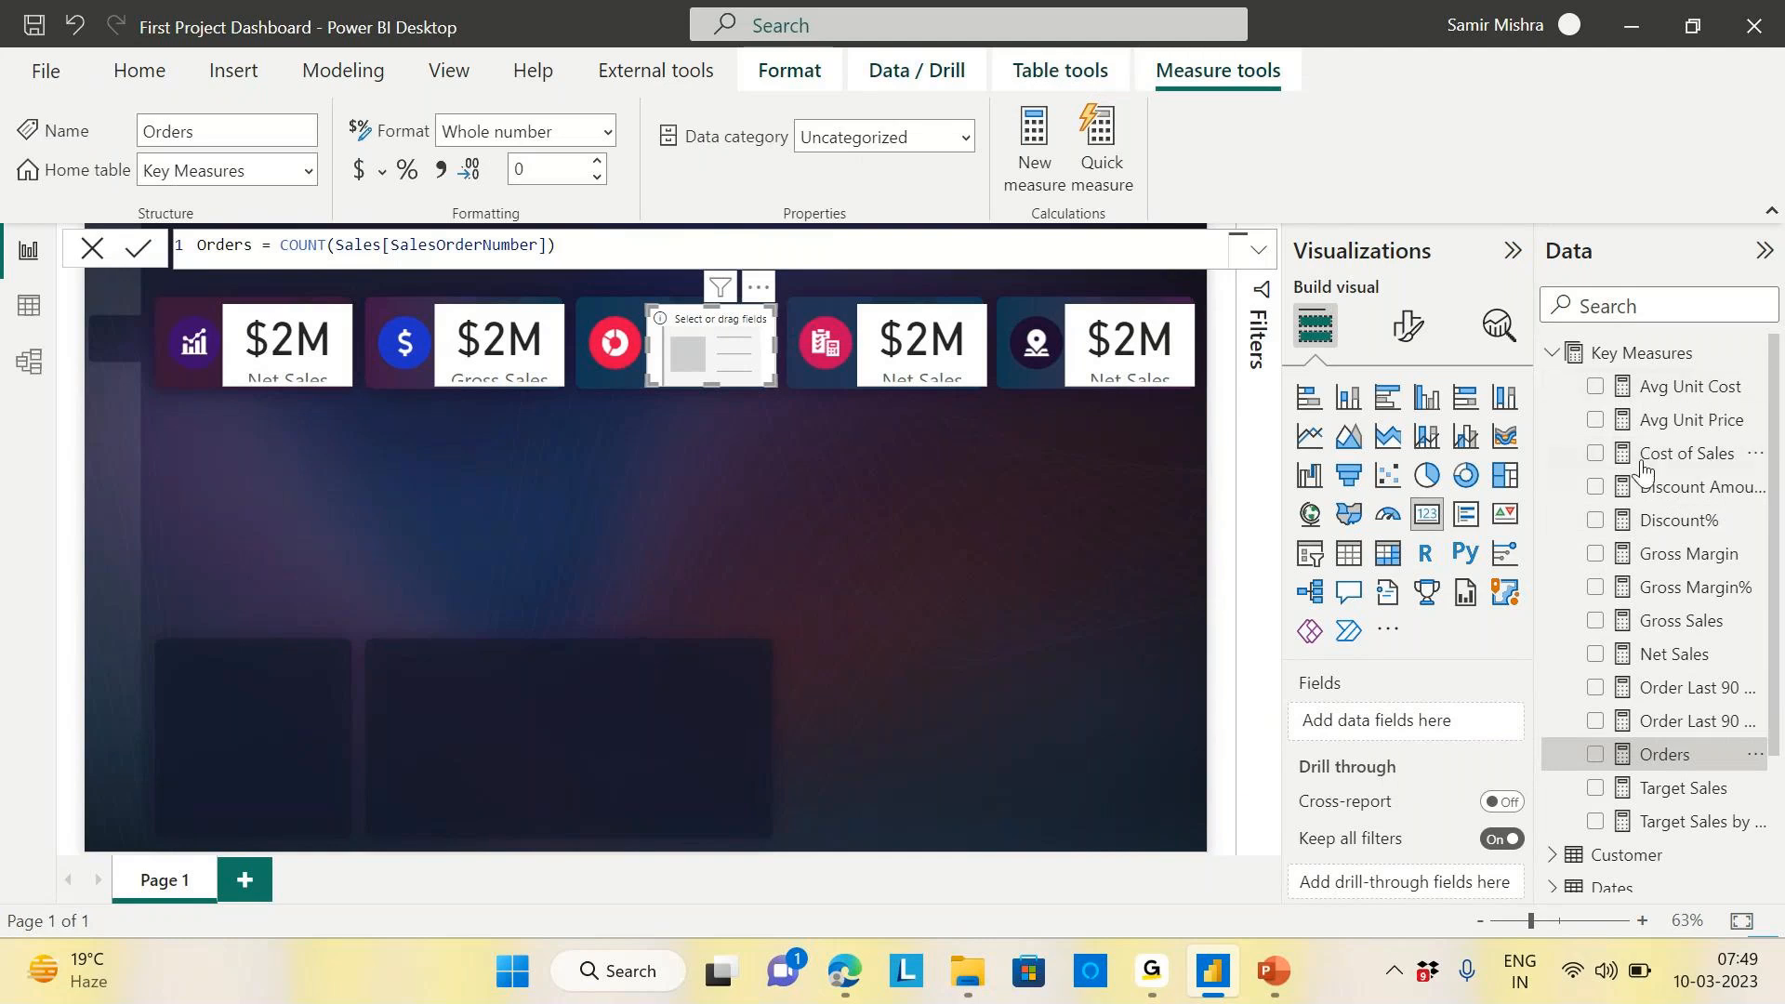
pyautogui.moveTo(1679, 387); pyautogui.dragTo(1416, 726)
pyautogui.moveTo(1415, 728); pyautogui.dragTo(1411, 723)
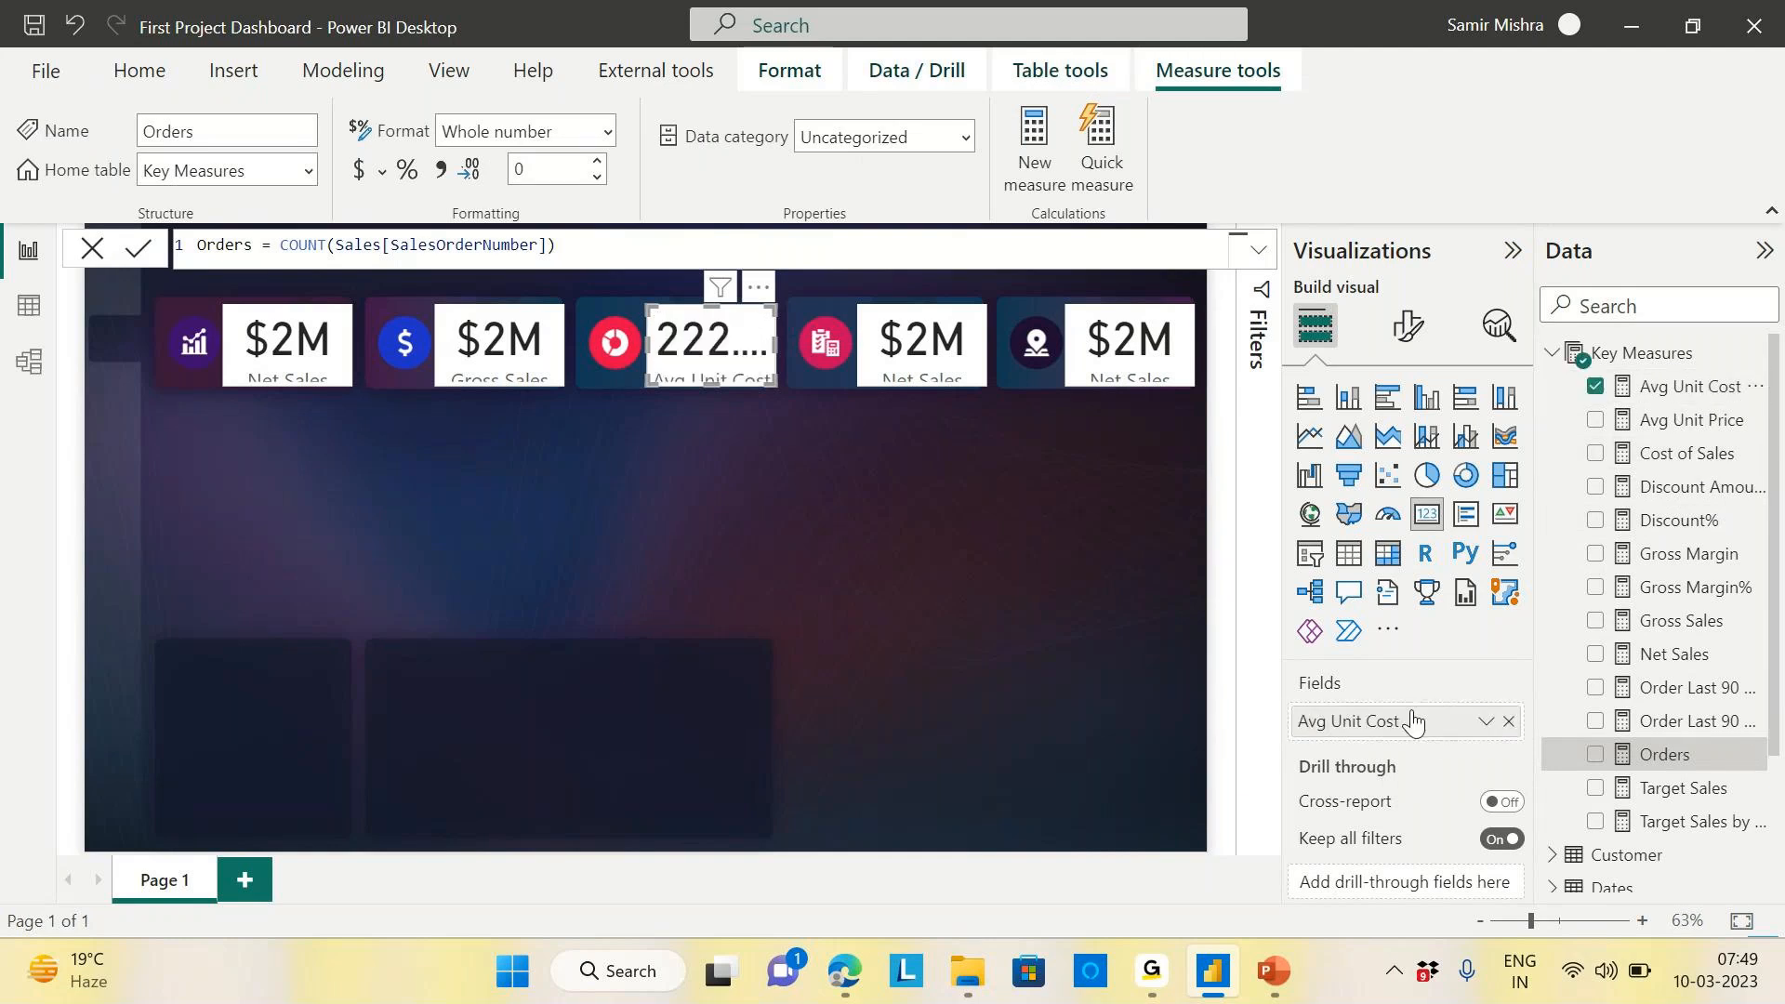
# Replace the Net Sales field with Avg Unit Price in the card on the fourth KPI tile
pyautogui.click(972, 387)
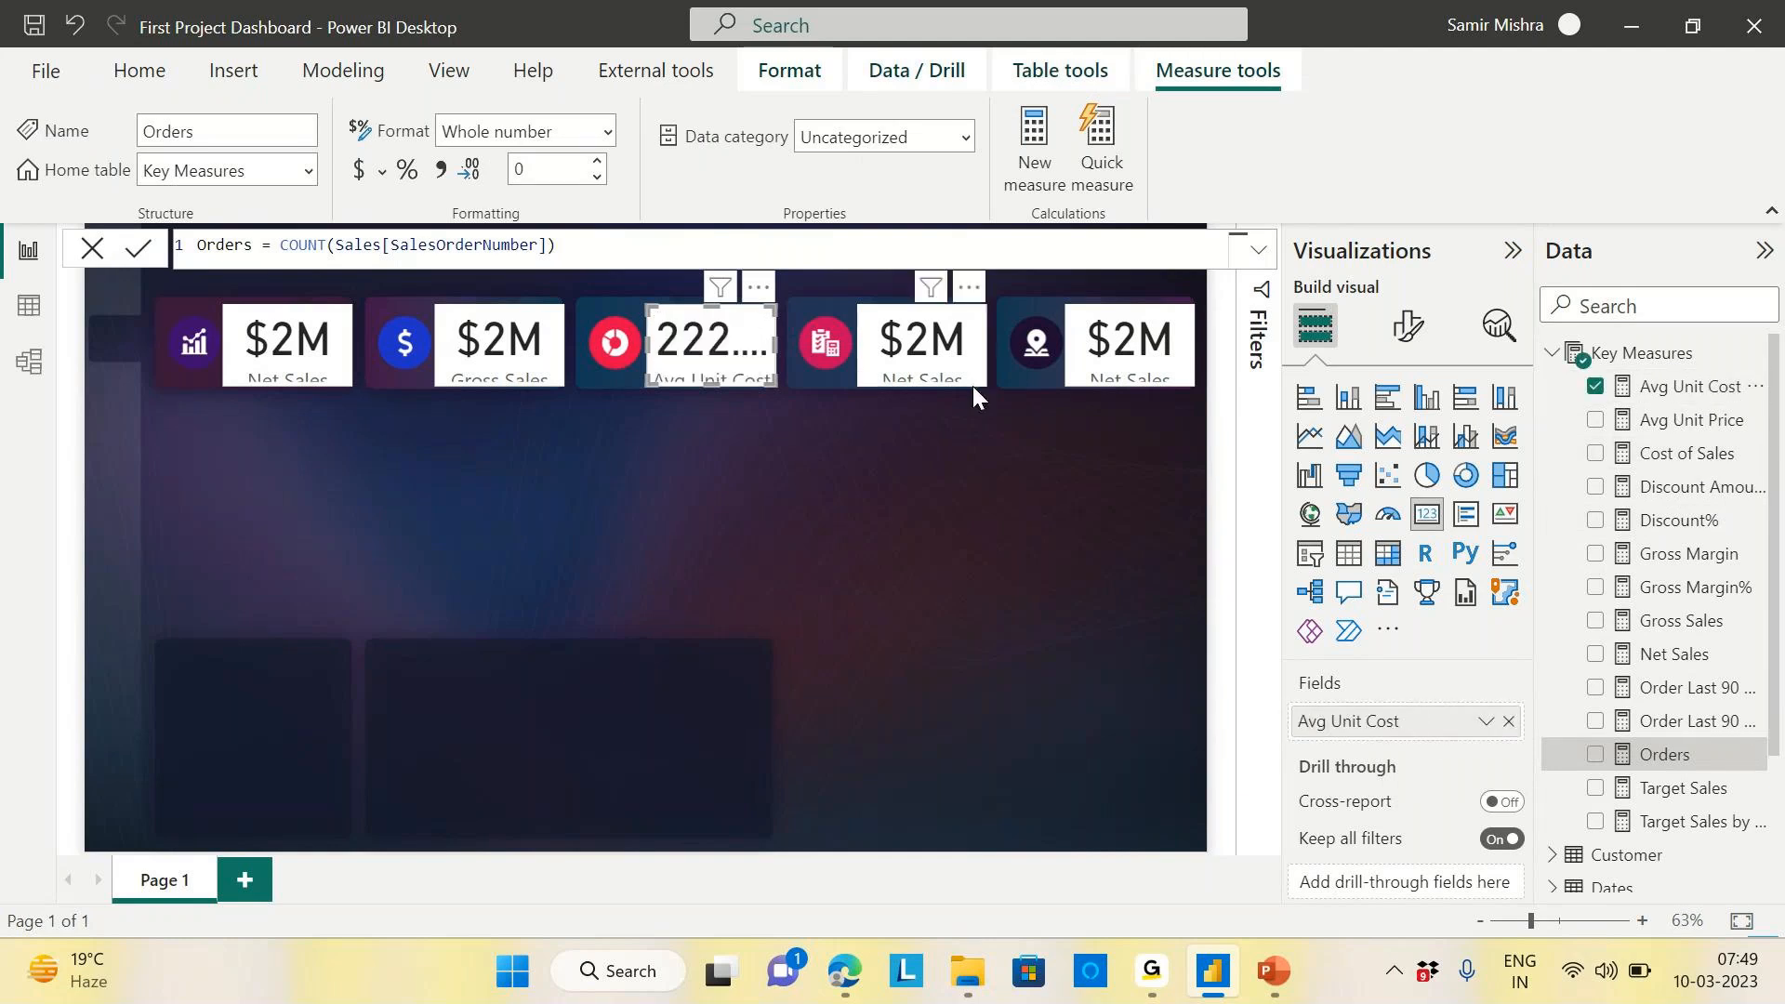
pyautogui.click(1509, 722)
pyautogui.moveTo(1698, 430); pyautogui.dragTo(1435, 716)
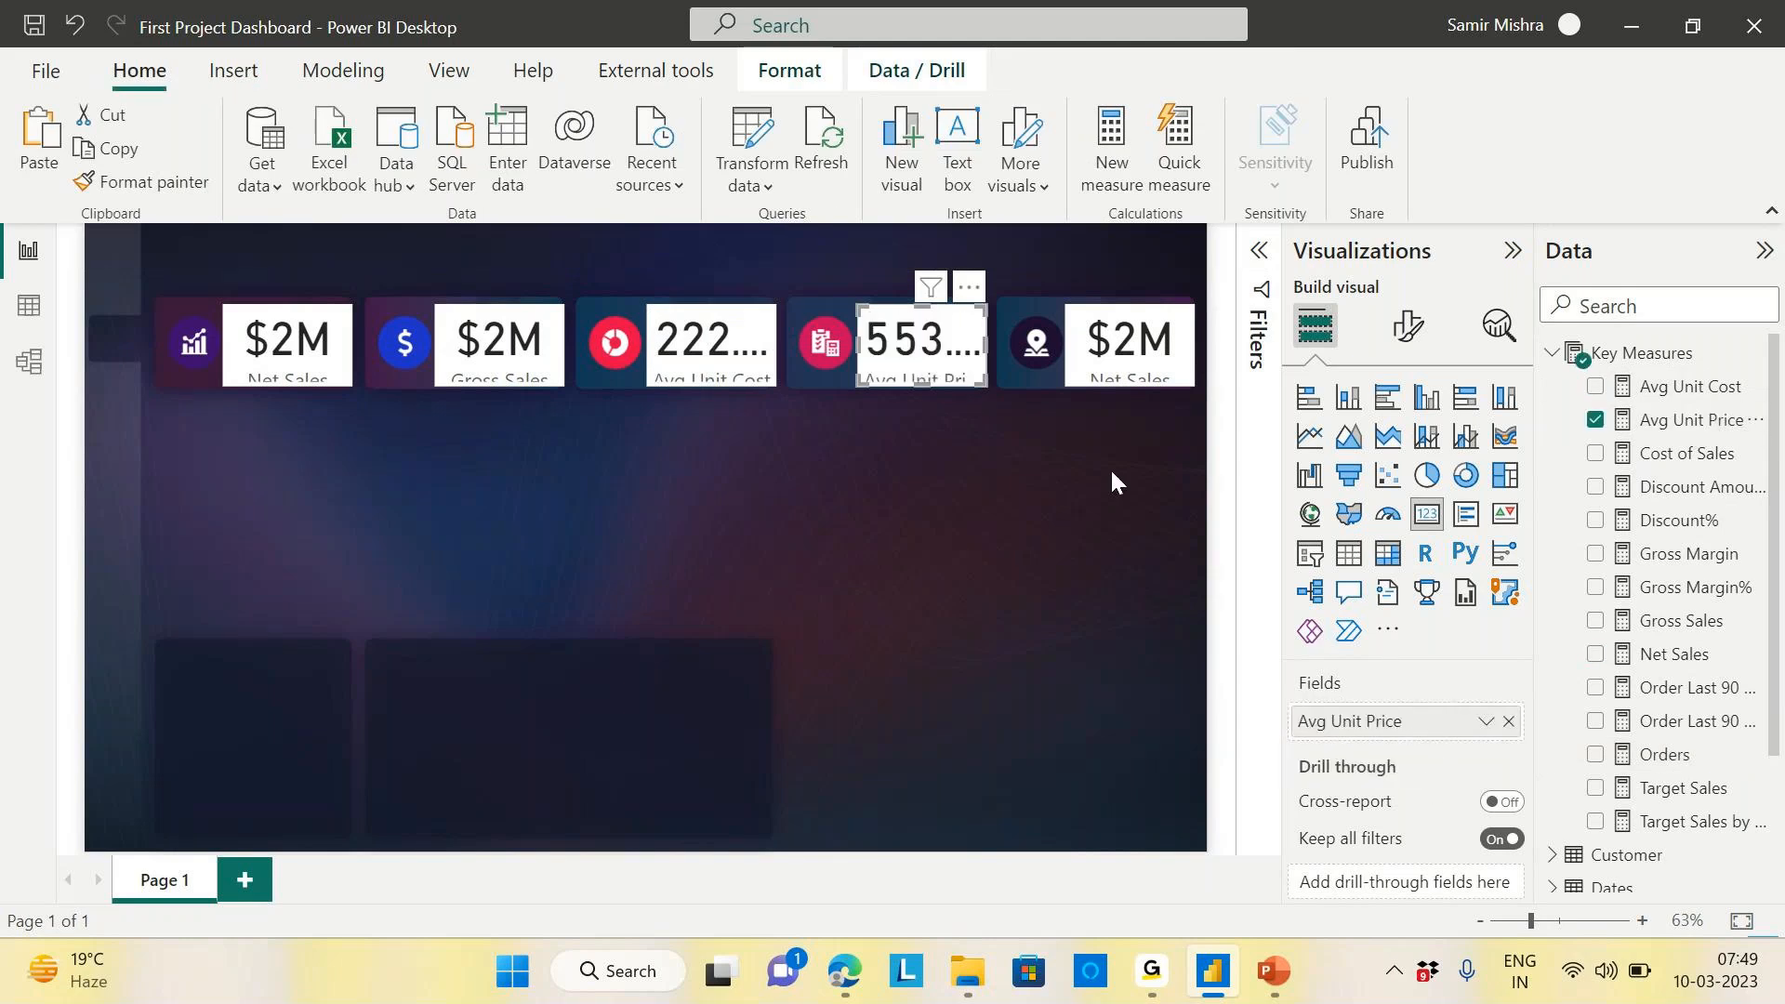
# Replace the Net Sales field with Target Sales in the card on the location-icon tile
pyautogui.click(1175, 381)
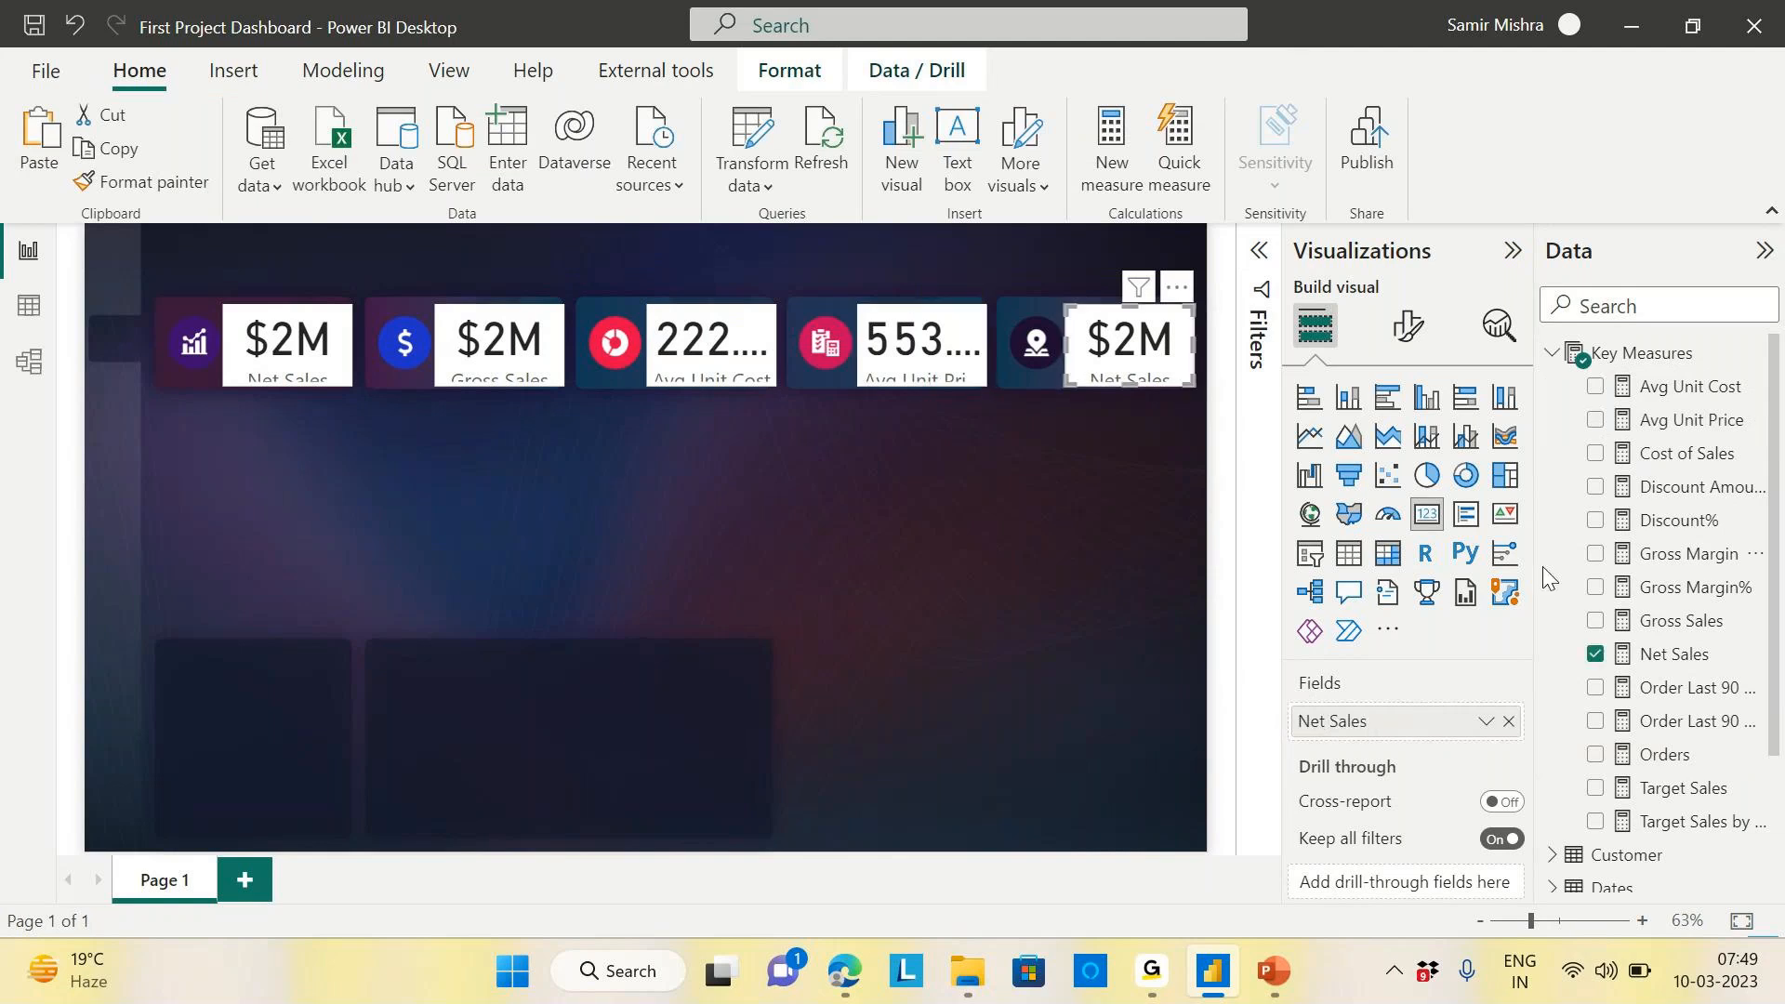
pyautogui.click(1596, 656)
pyautogui.moveTo(1690, 800); pyautogui.dragTo(1408, 731)
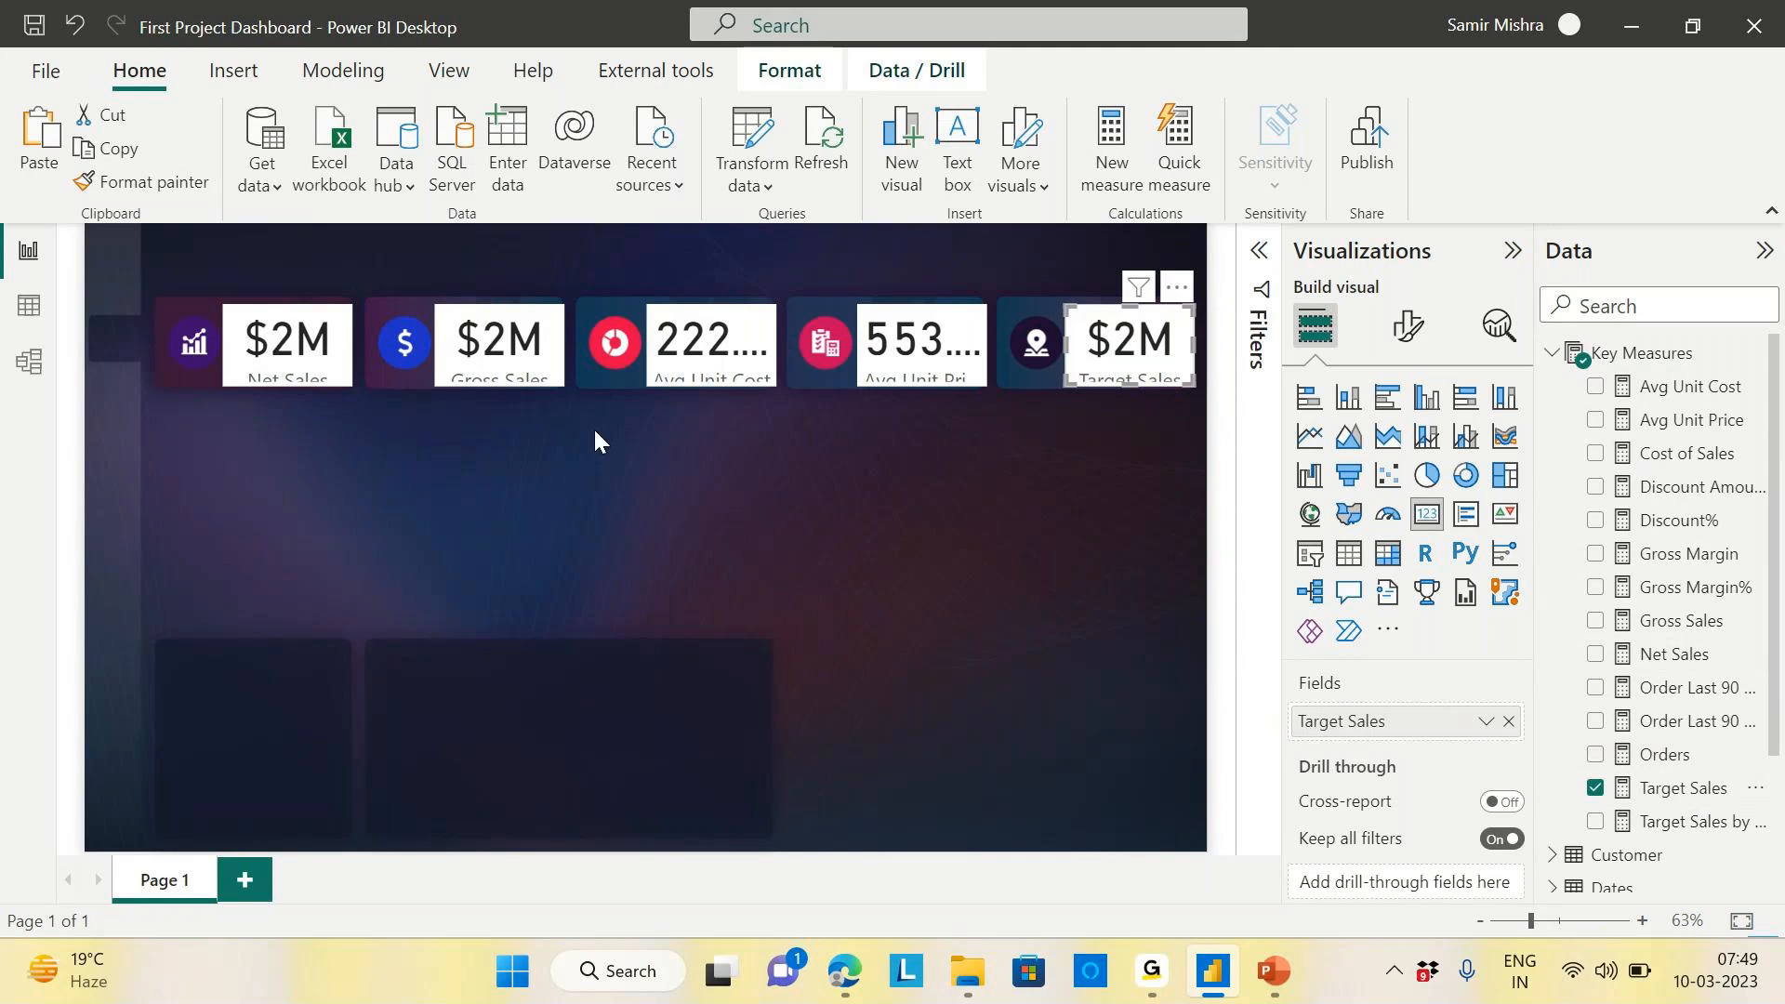
pyautogui.click(599, 504)
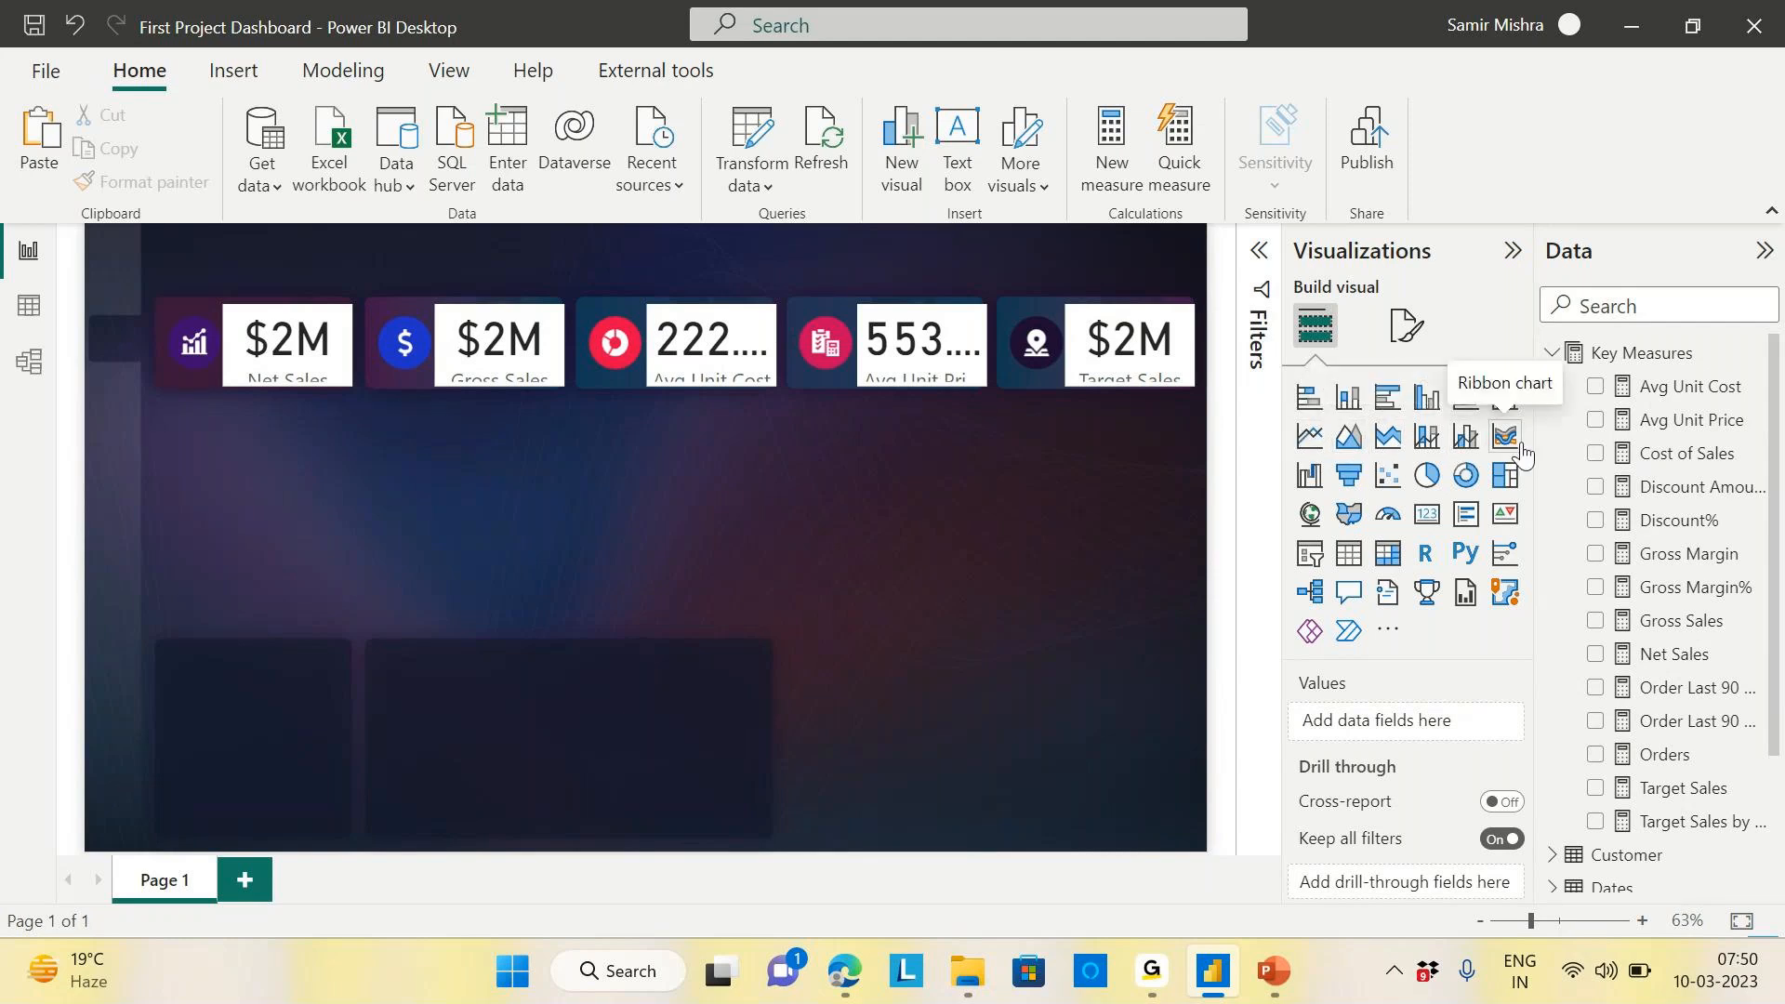
# Add an area chart and resize it to span the space directly beneath the first three KPI tiles
pyautogui.click(1350, 437)
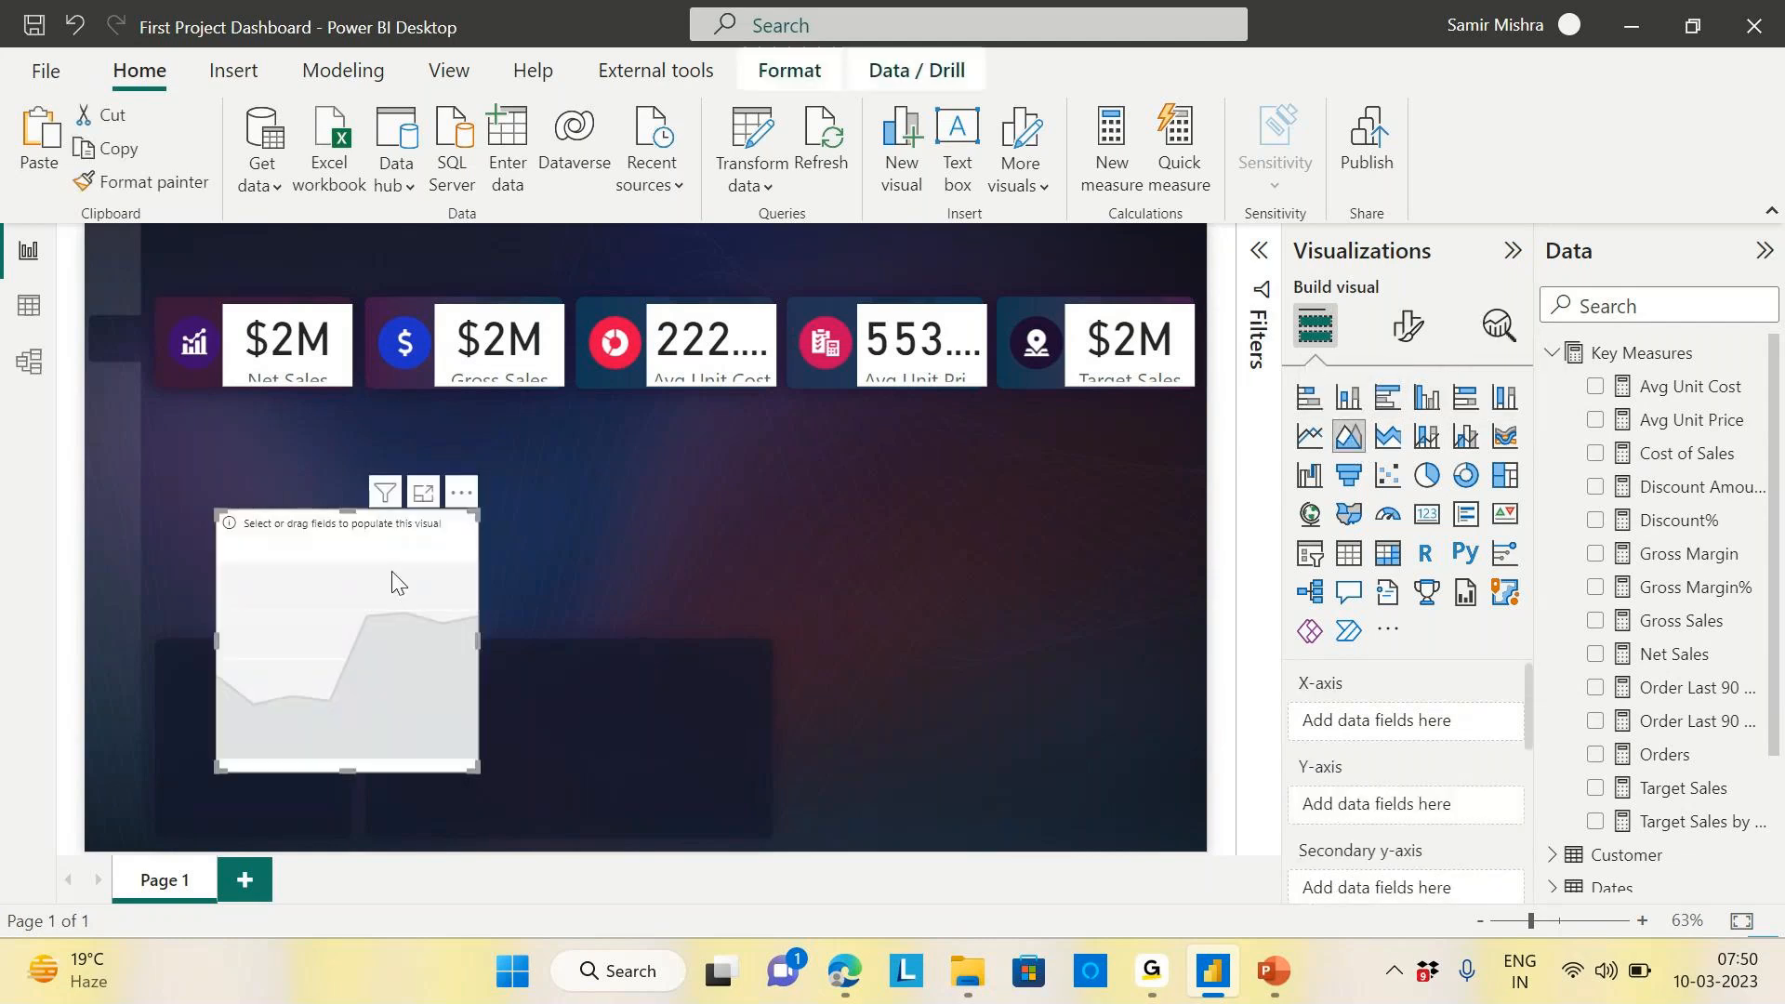
pyautogui.moveTo(393, 574); pyautogui.dragTo(333, 474)
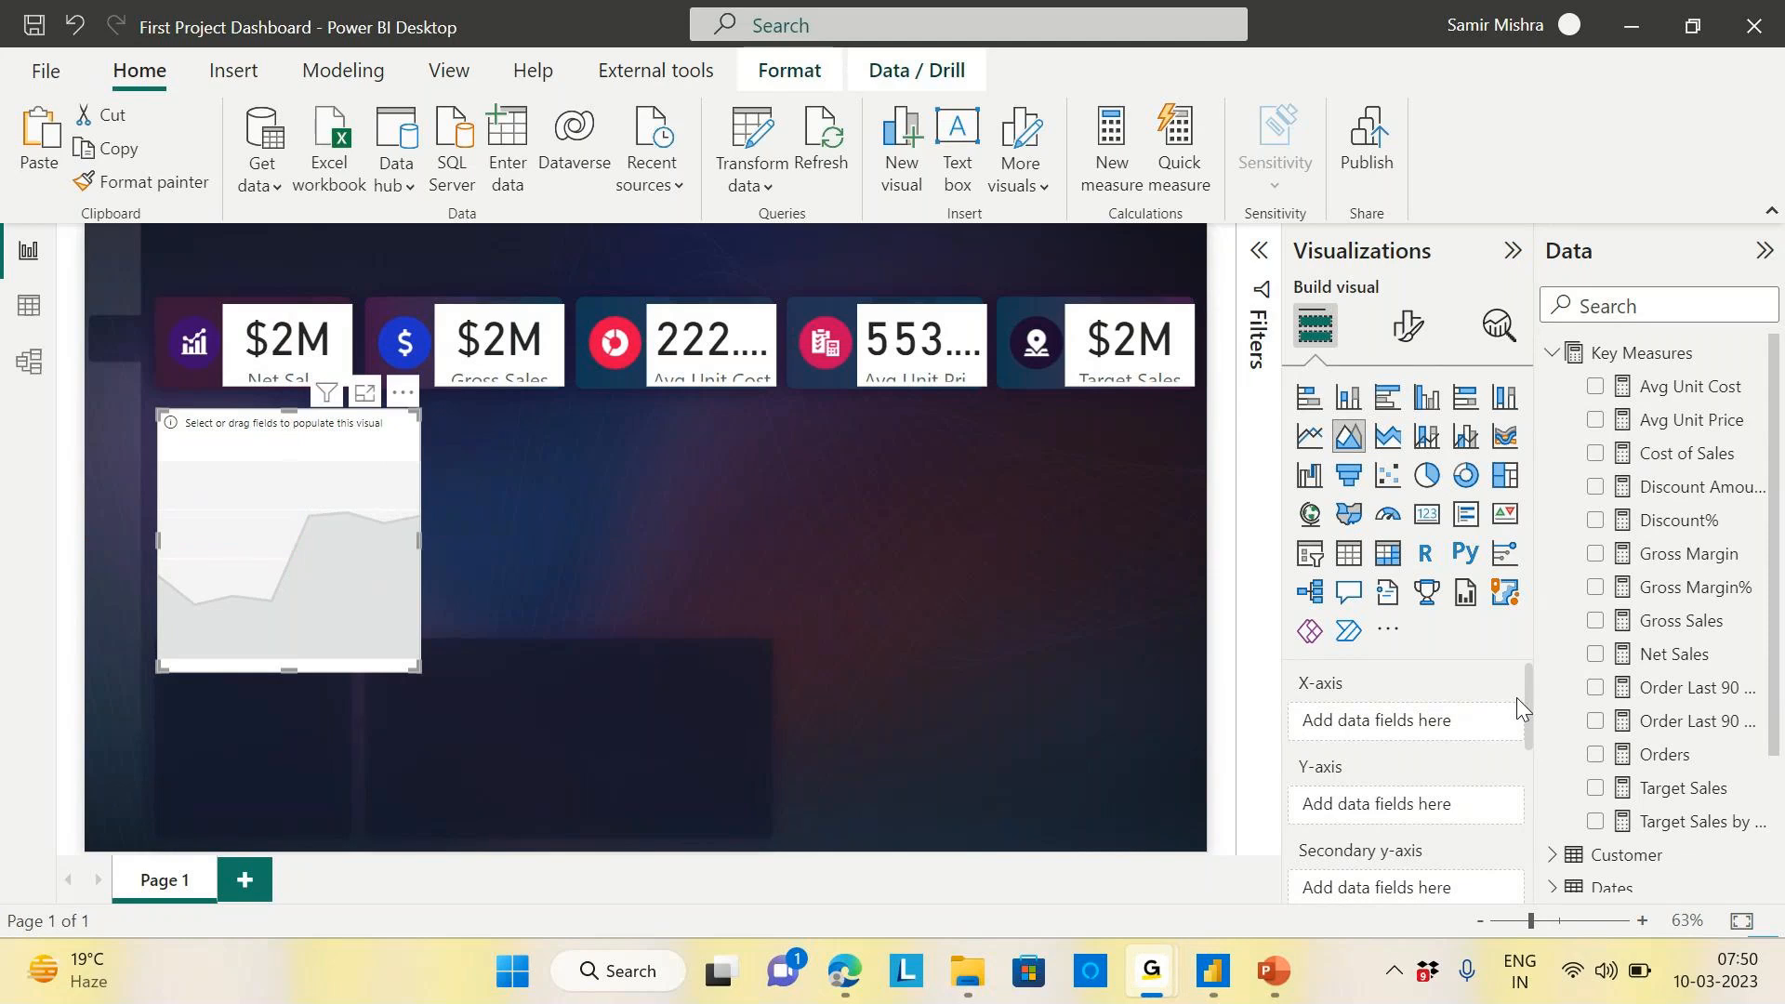
pyautogui.click(1209, 971)
pyautogui.moveTo(306, 577); pyautogui.dragTo(318, 556)
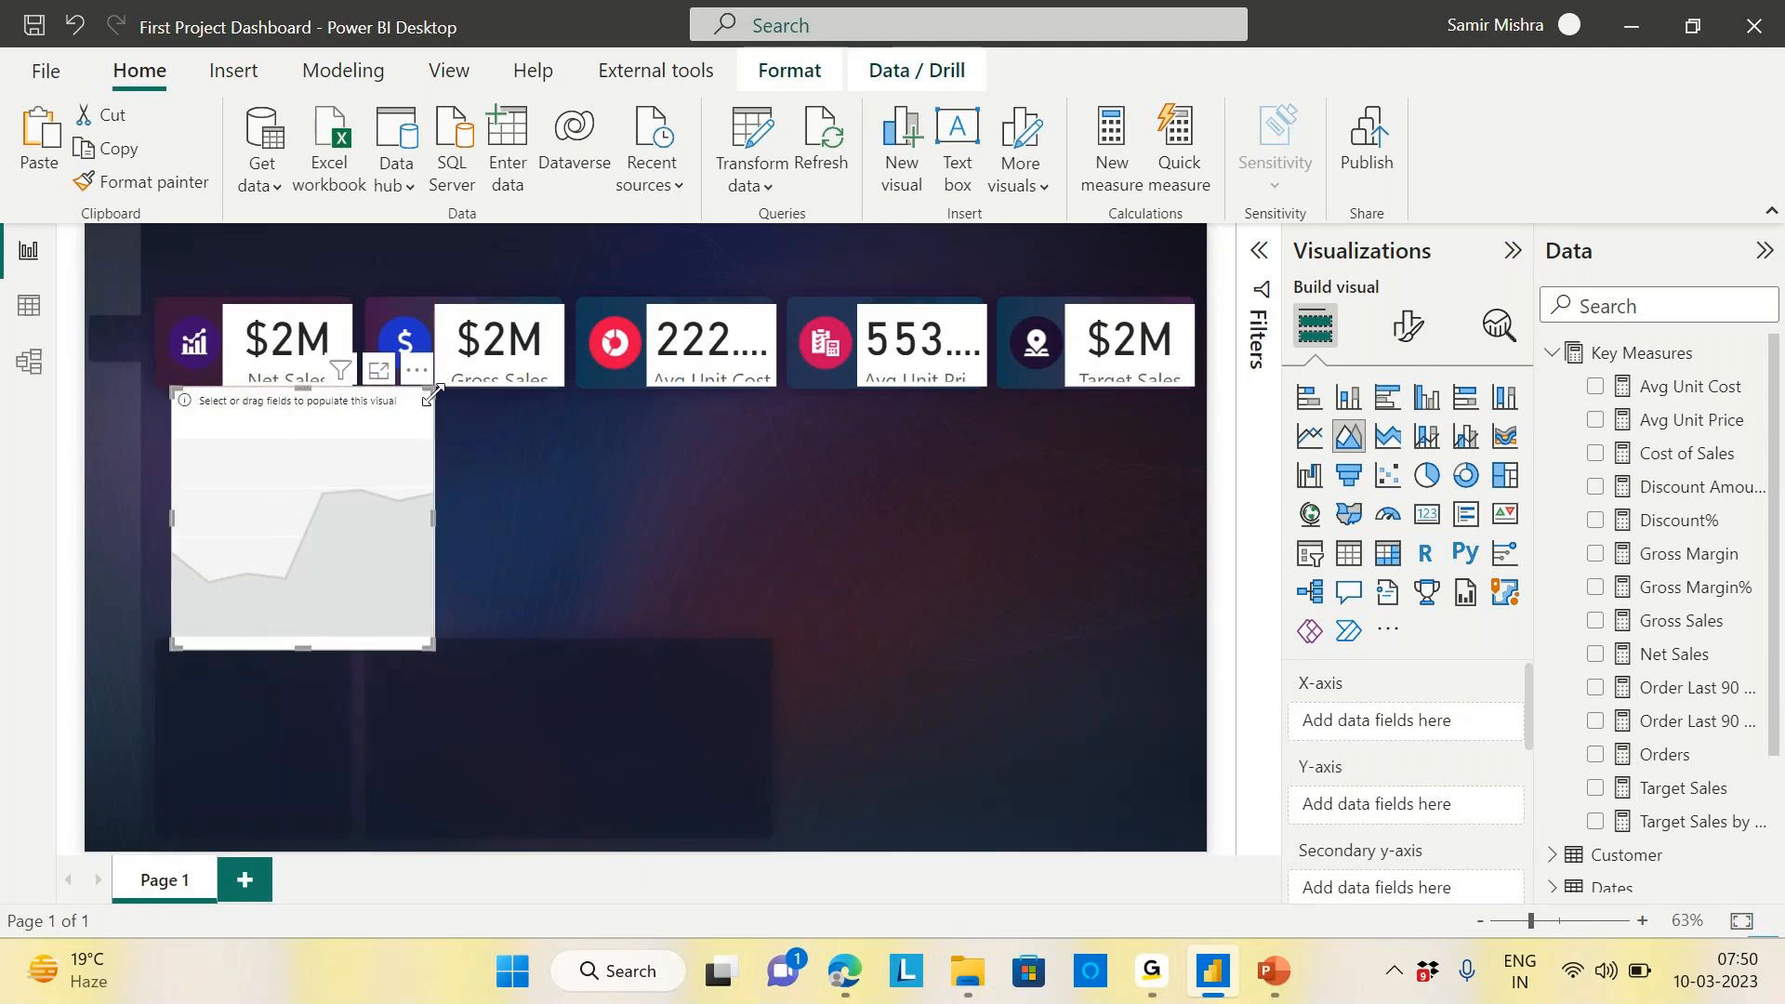
pyautogui.moveTo(431, 390); pyautogui.dragTo(411, 410)
pyautogui.moveTo(284, 648); pyautogui.dragTo(288, 621)
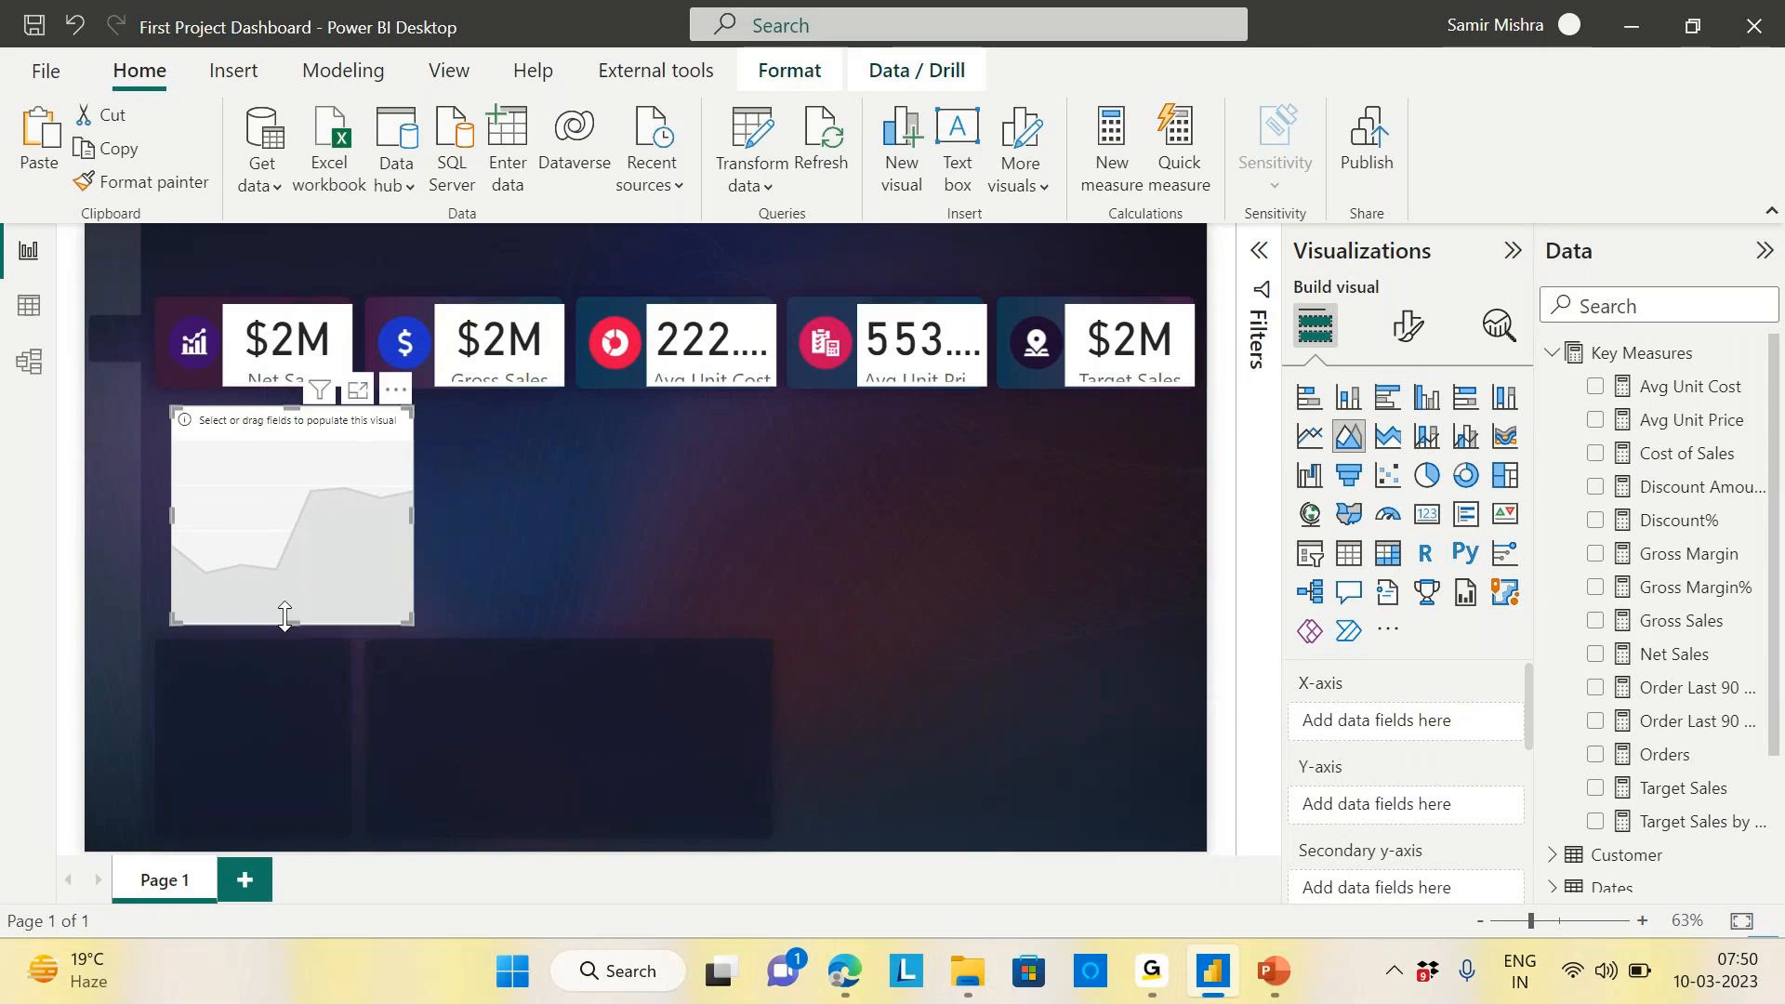
pyautogui.moveTo(299, 548); pyautogui.dragTo(285, 539)
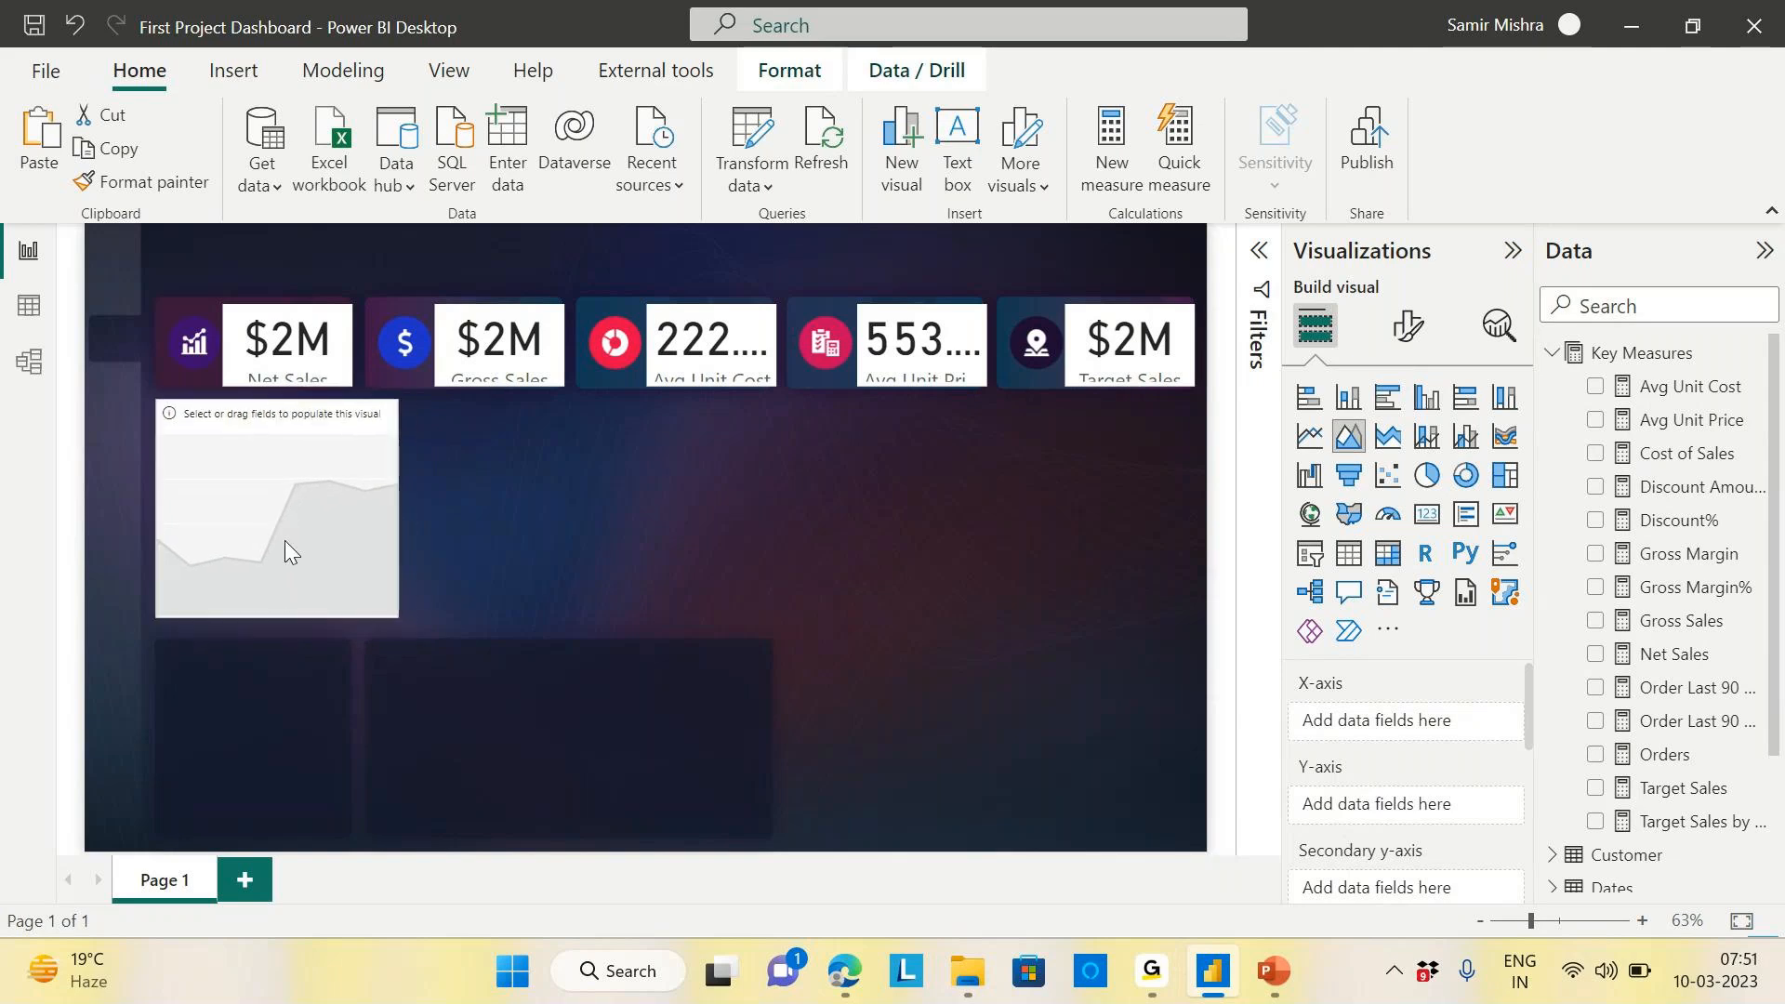
pyautogui.moveTo(396, 613); pyautogui.dragTo(781, 627)
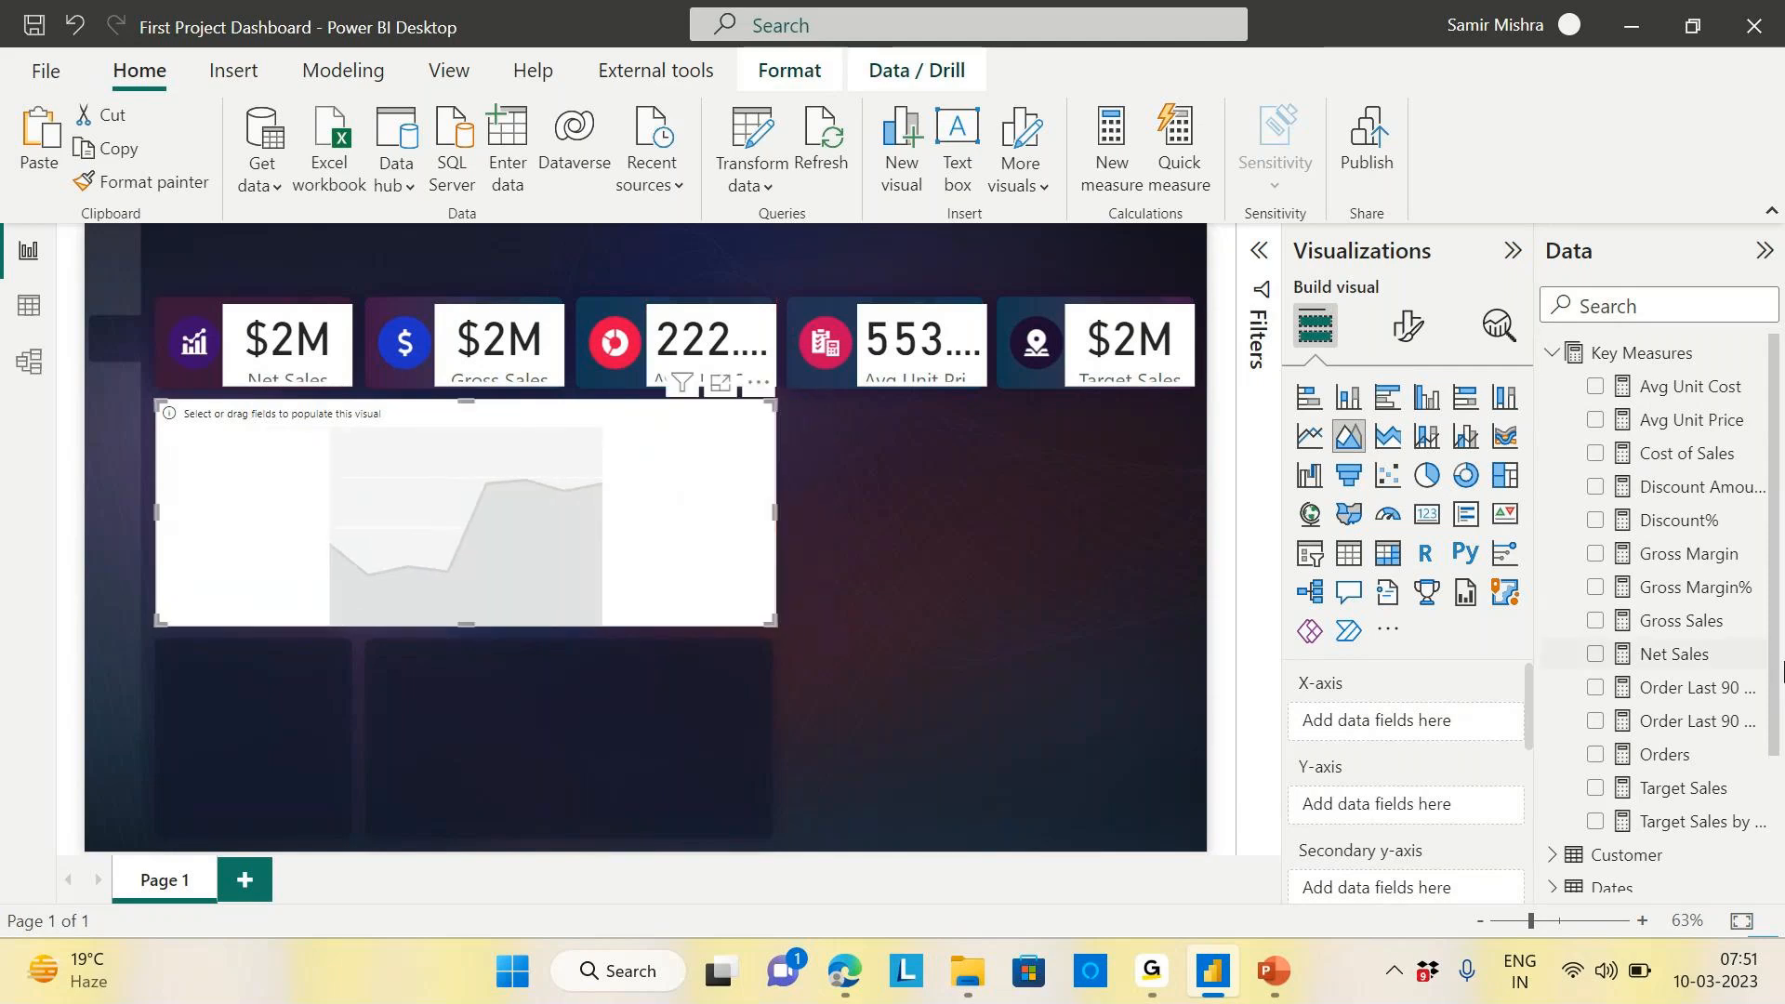
# Put the Date field from the Dates table on the area chart's X-axis and remove its Quarter level
pyautogui.click(1553, 355)
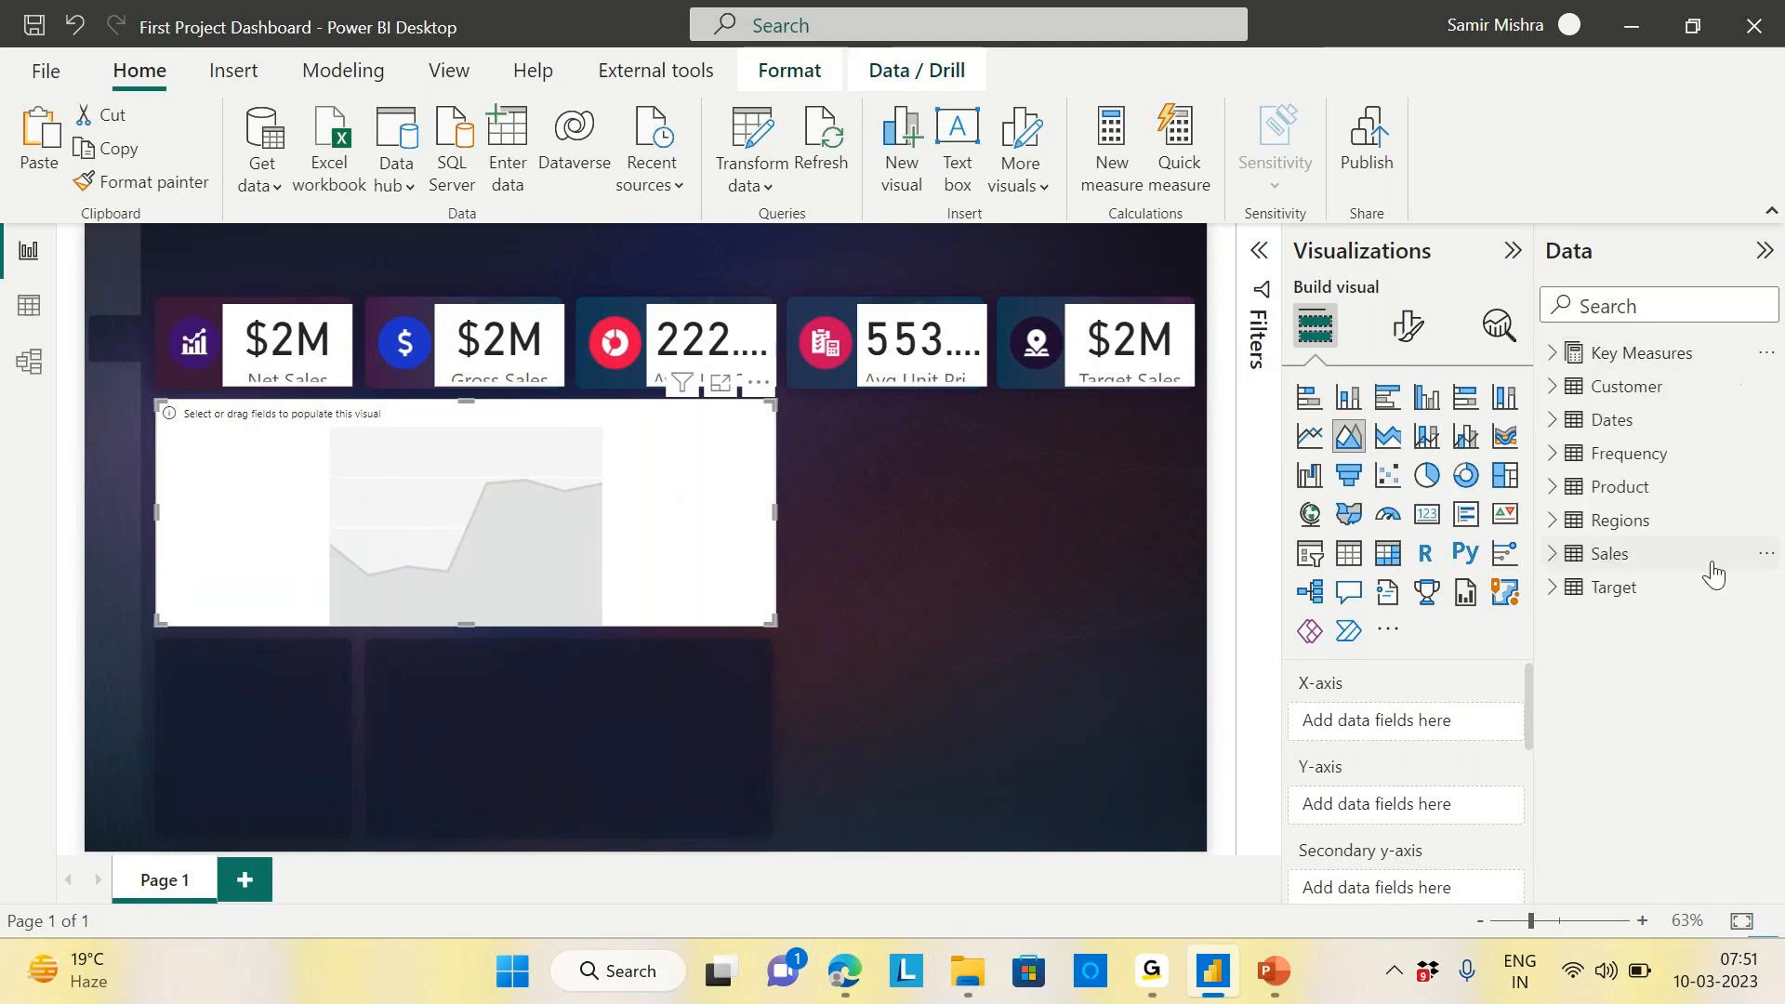
pyautogui.click(1554, 423)
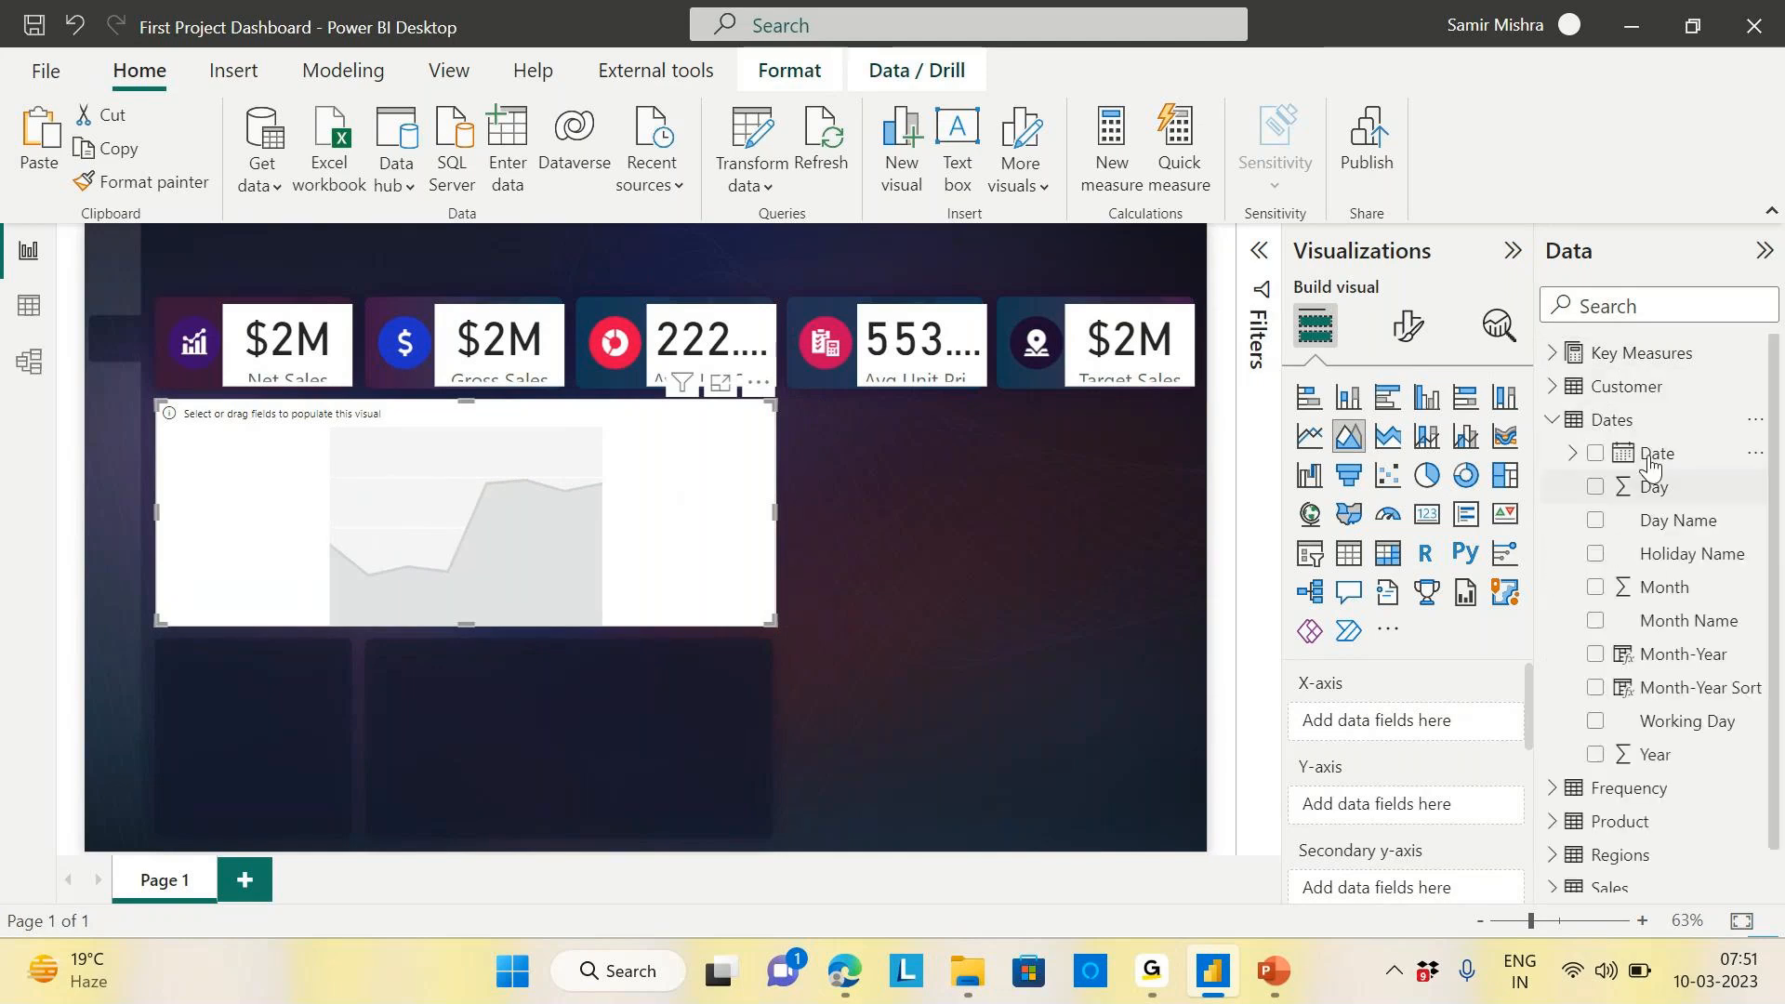
pyautogui.moveTo(1657, 453); pyautogui.dragTo(1407, 724)
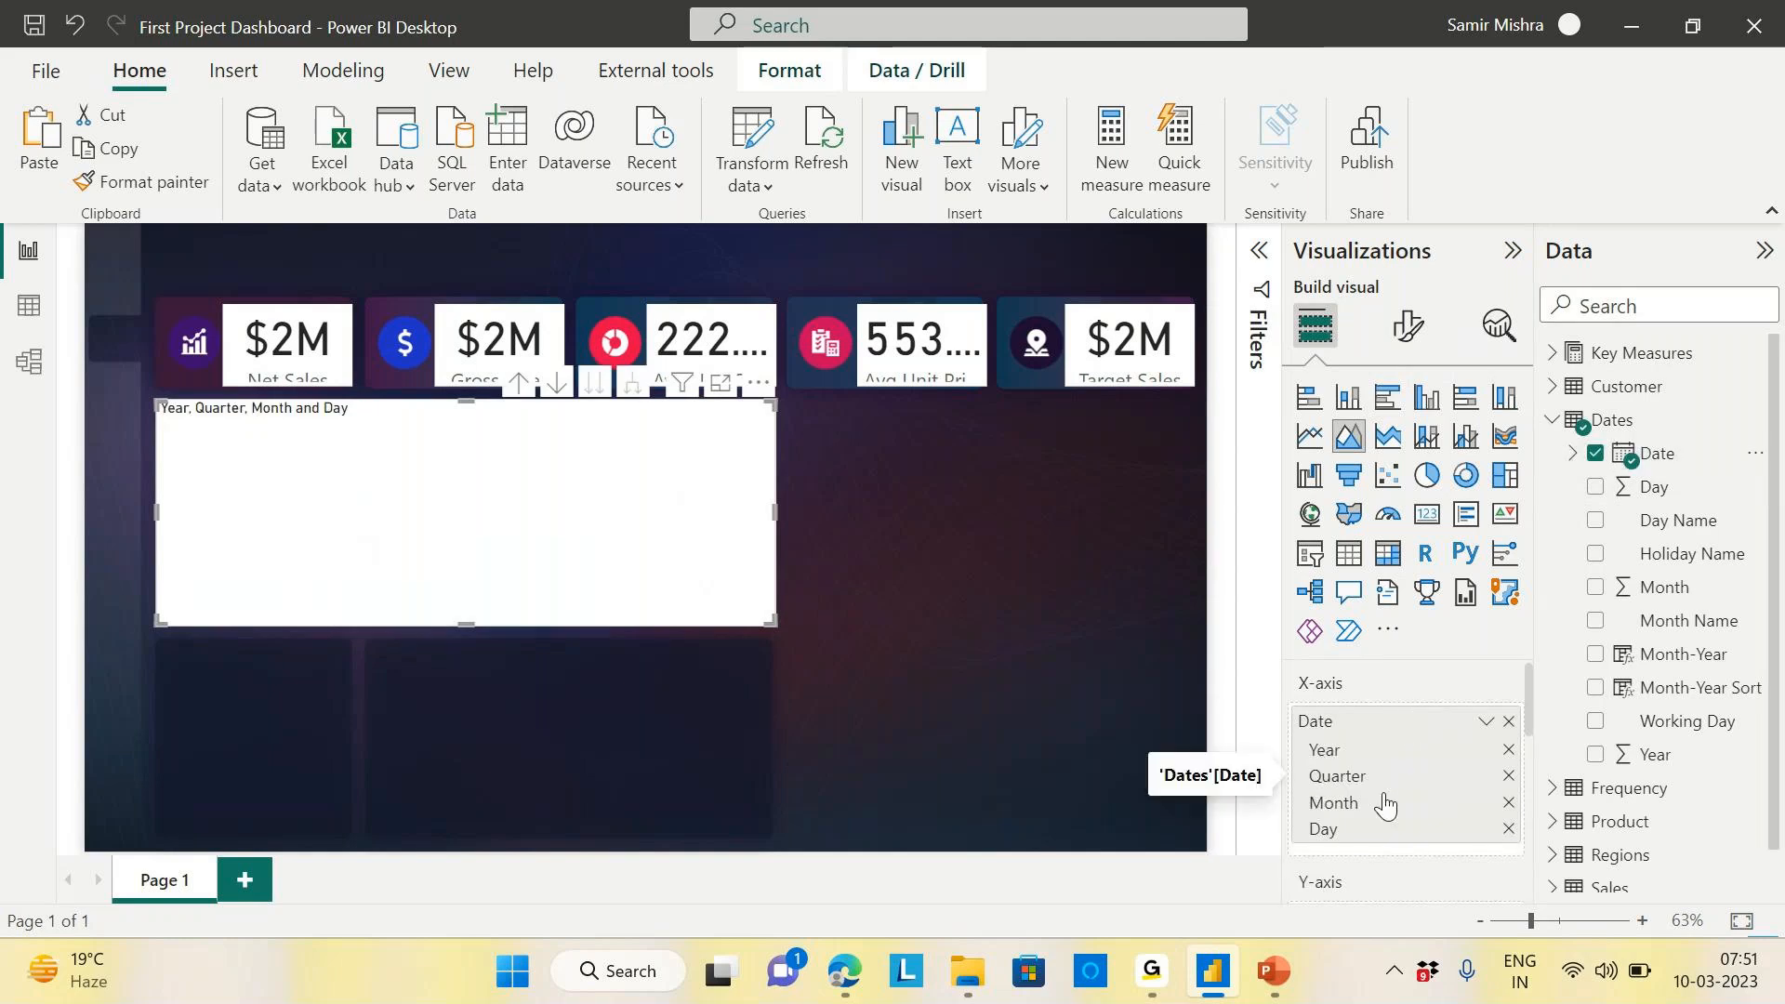
pyautogui.click(1508, 775)
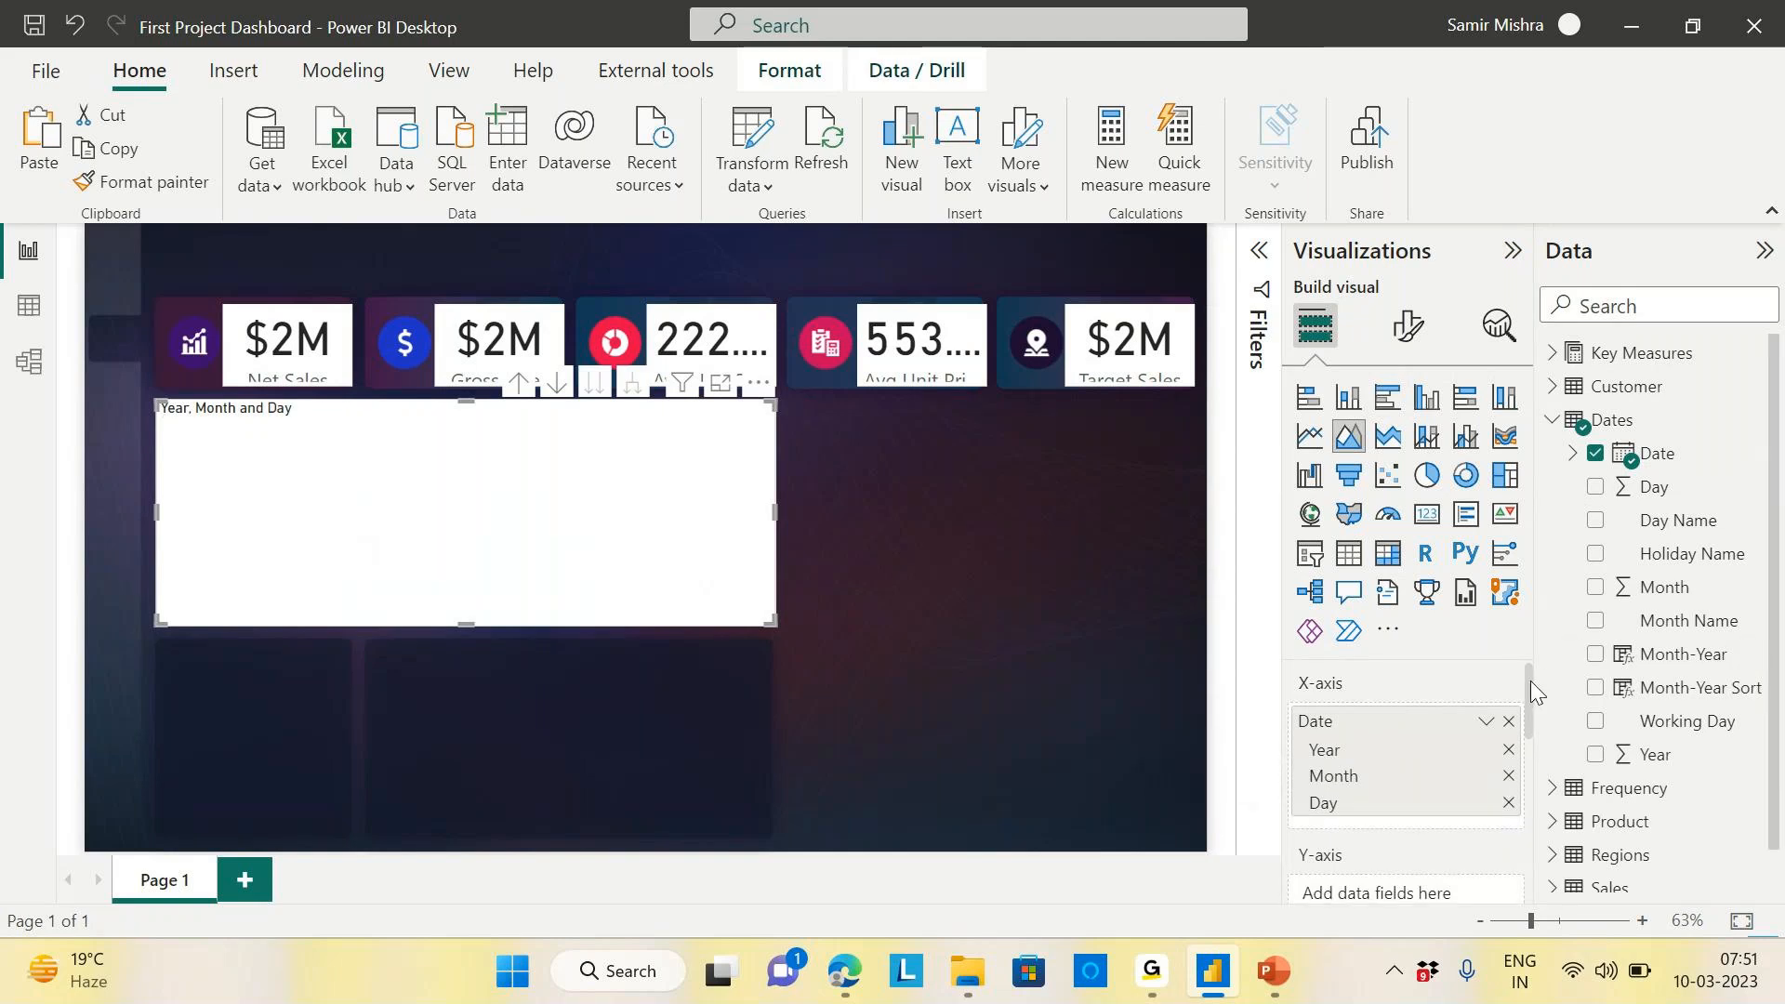
# Assign the Net Sales measure from Key Measures to the area chart's Y-axis
pyautogui.moveTo(1531, 681); pyautogui.dragTo(1526, 711)
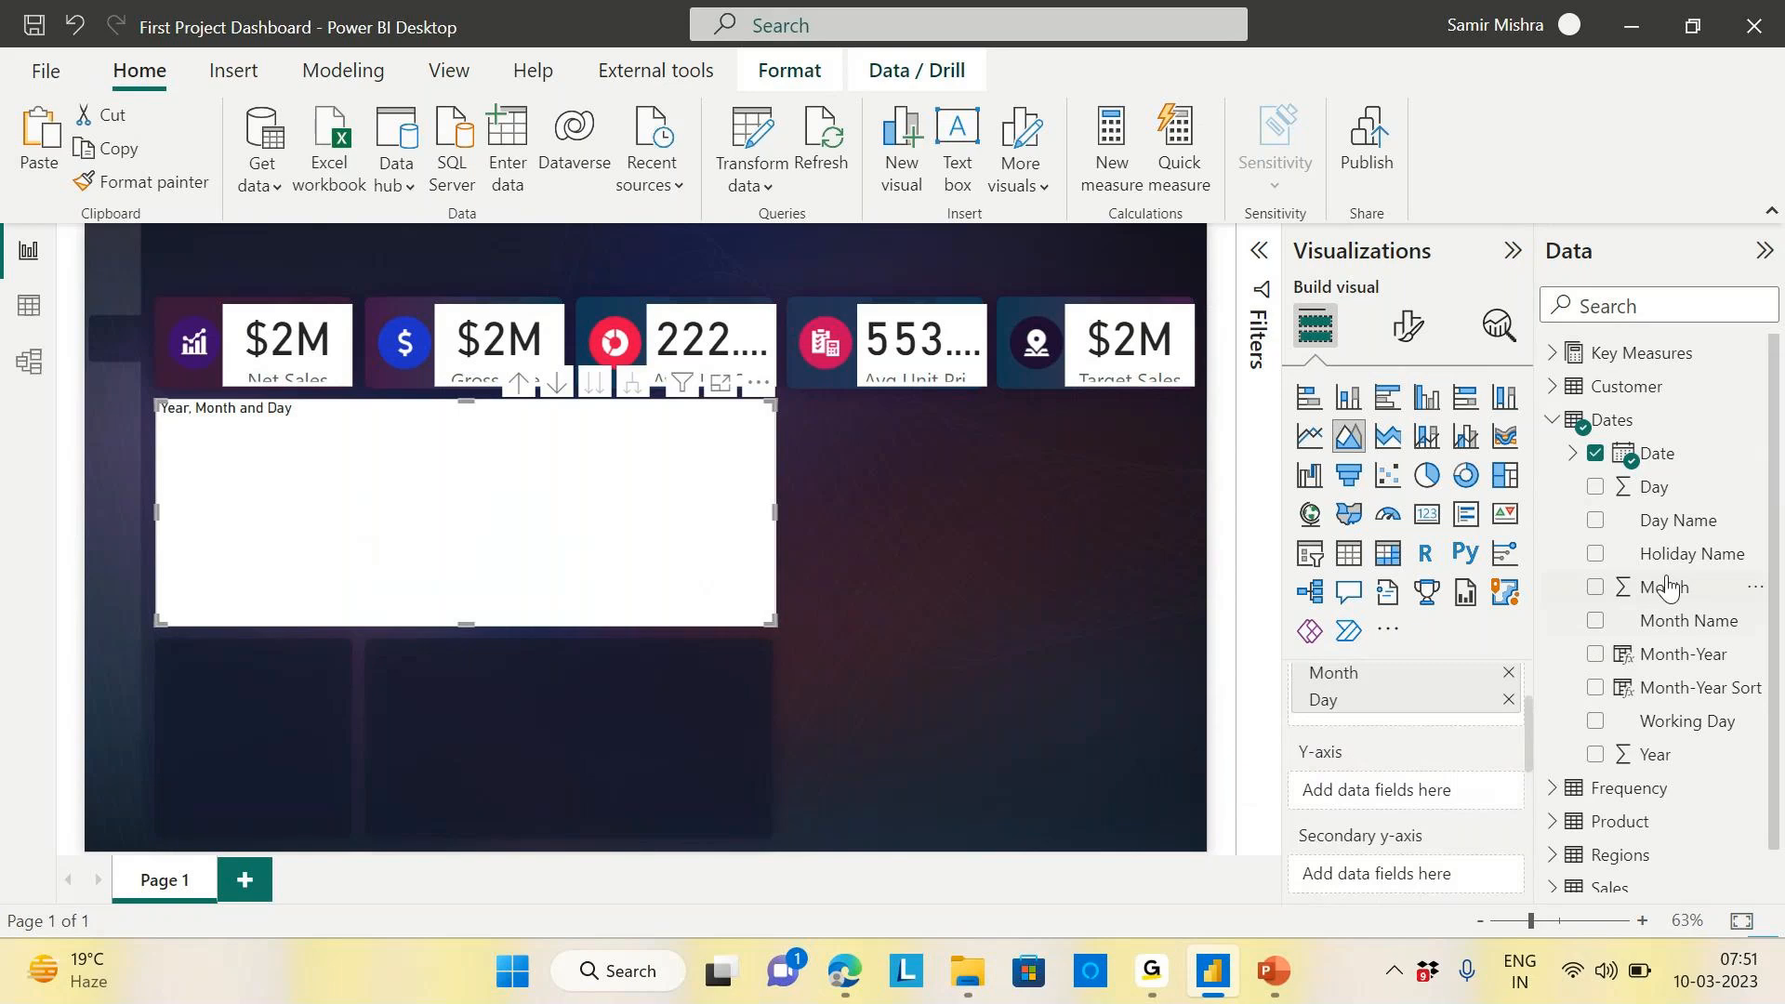
pyautogui.click(1552, 419)
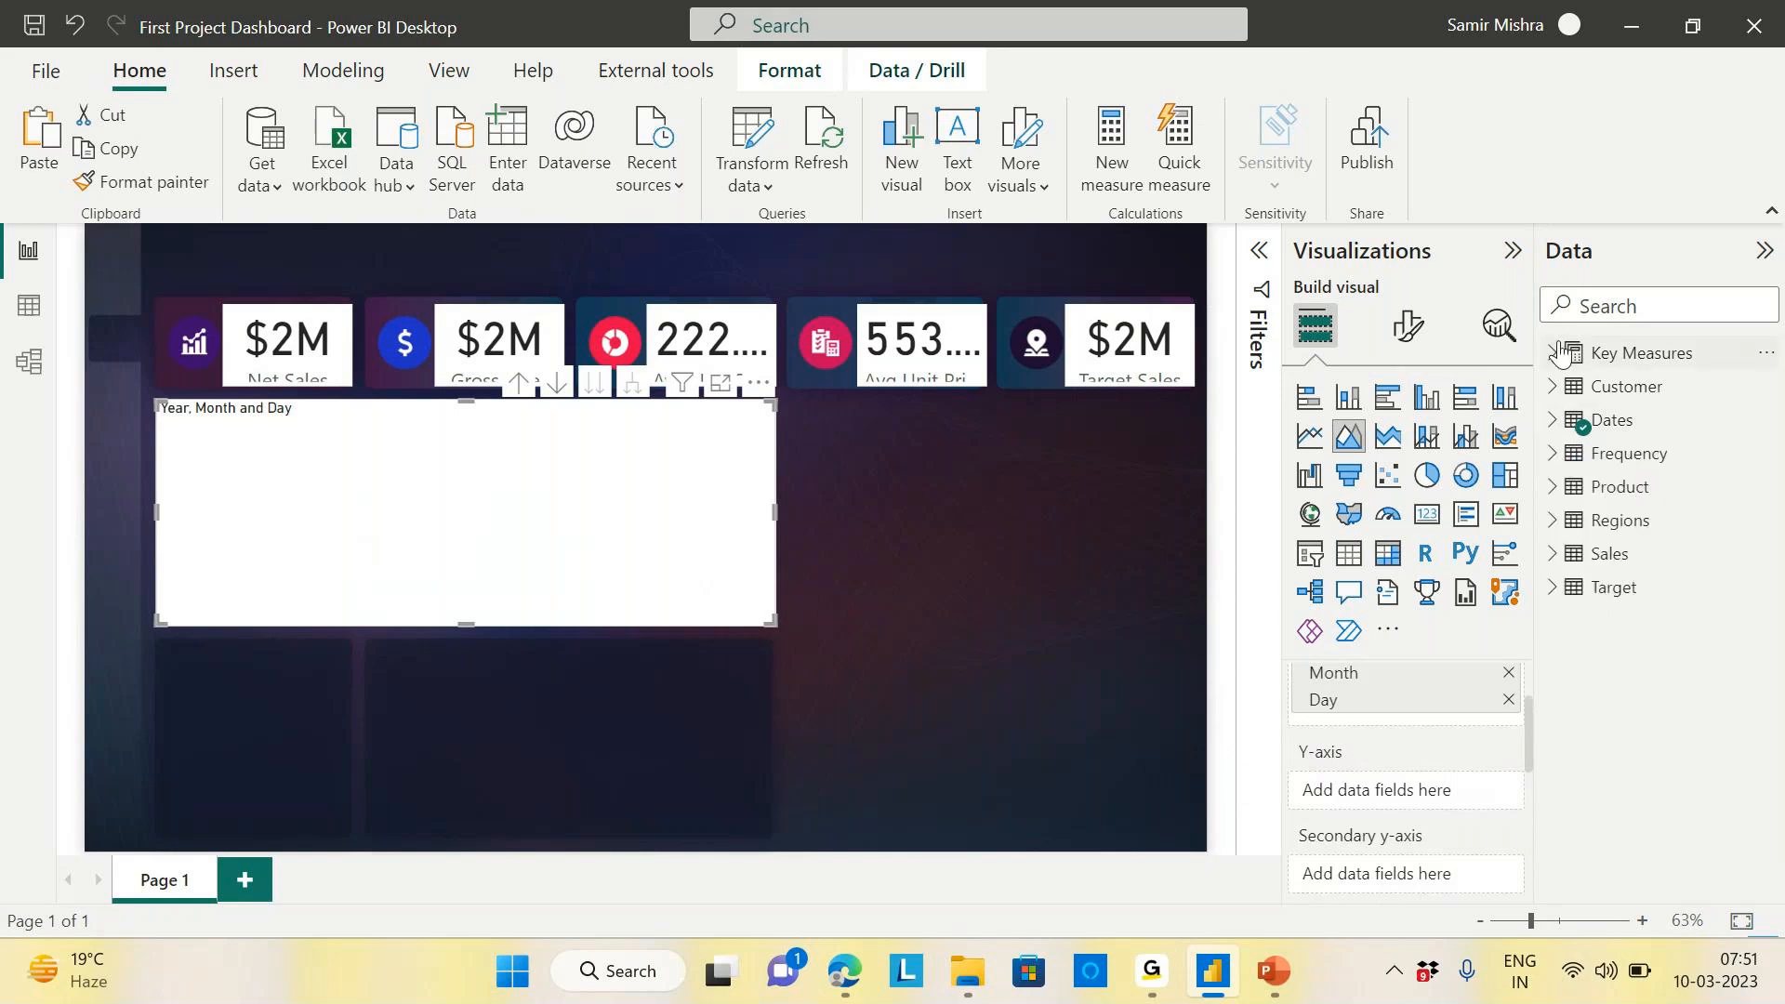
pyautogui.click(1561, 354)
pyautogui.click(1554, 355)
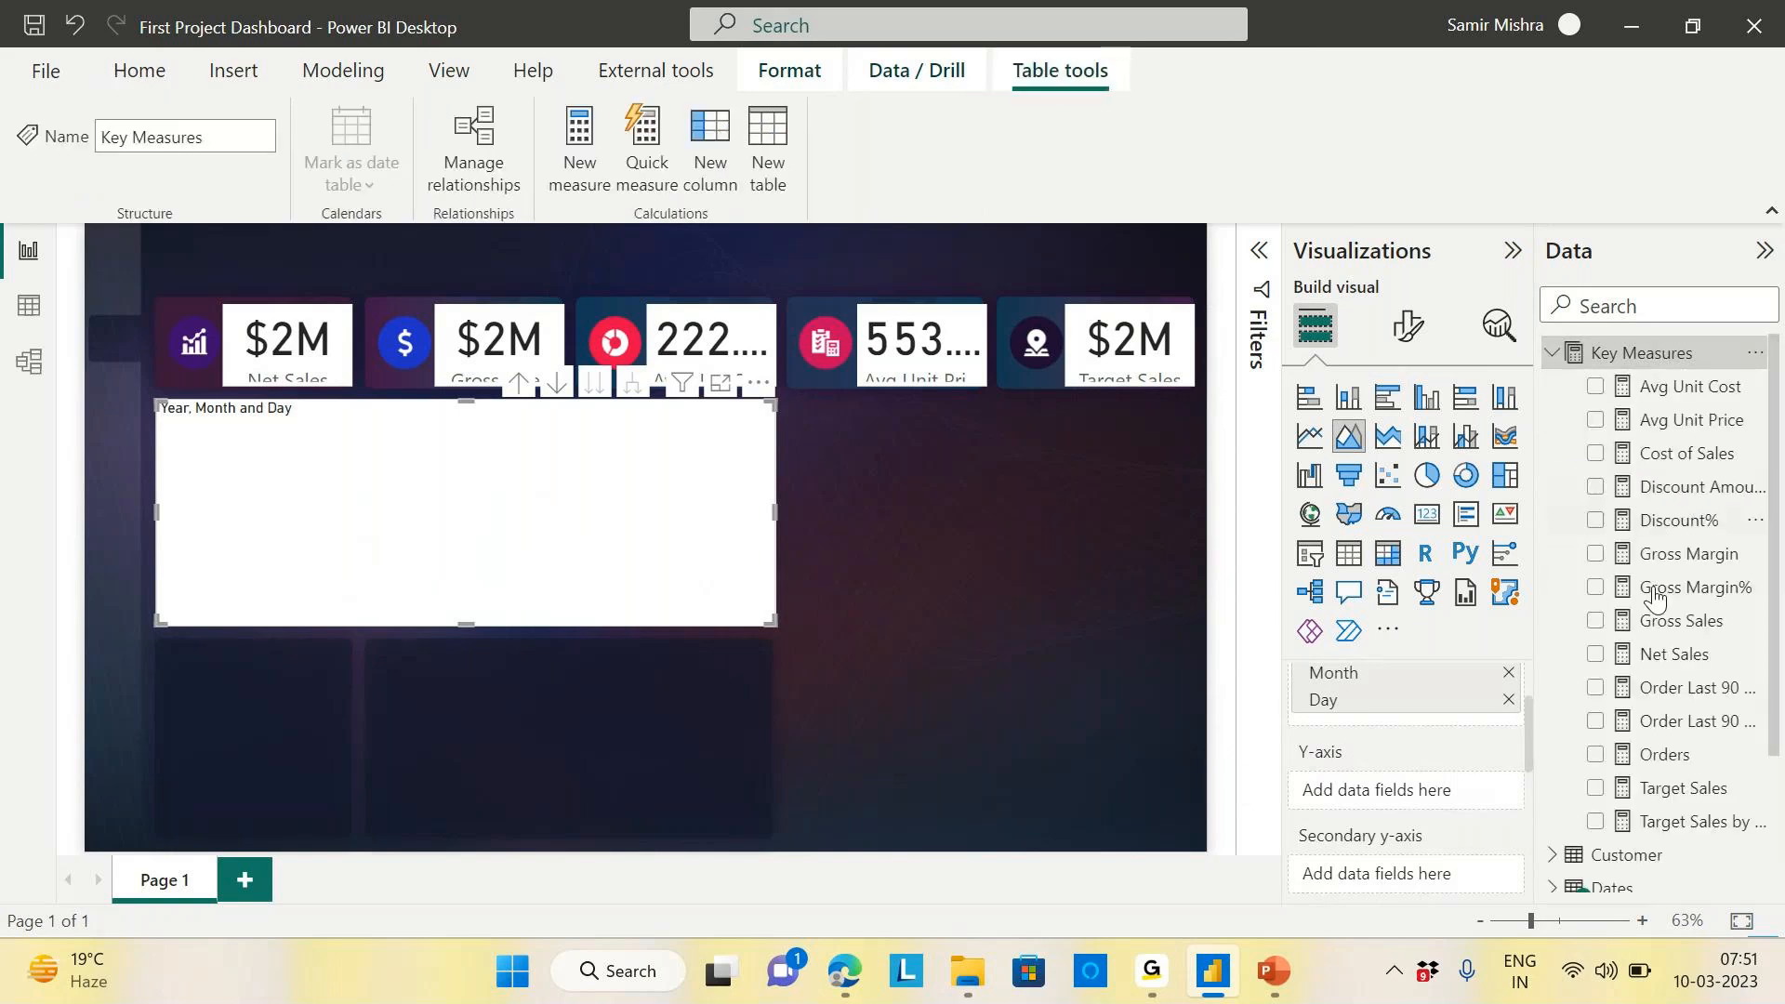
pyautogui.moveTo(1683, 663); pyautogui.dragTo(1415, 797)
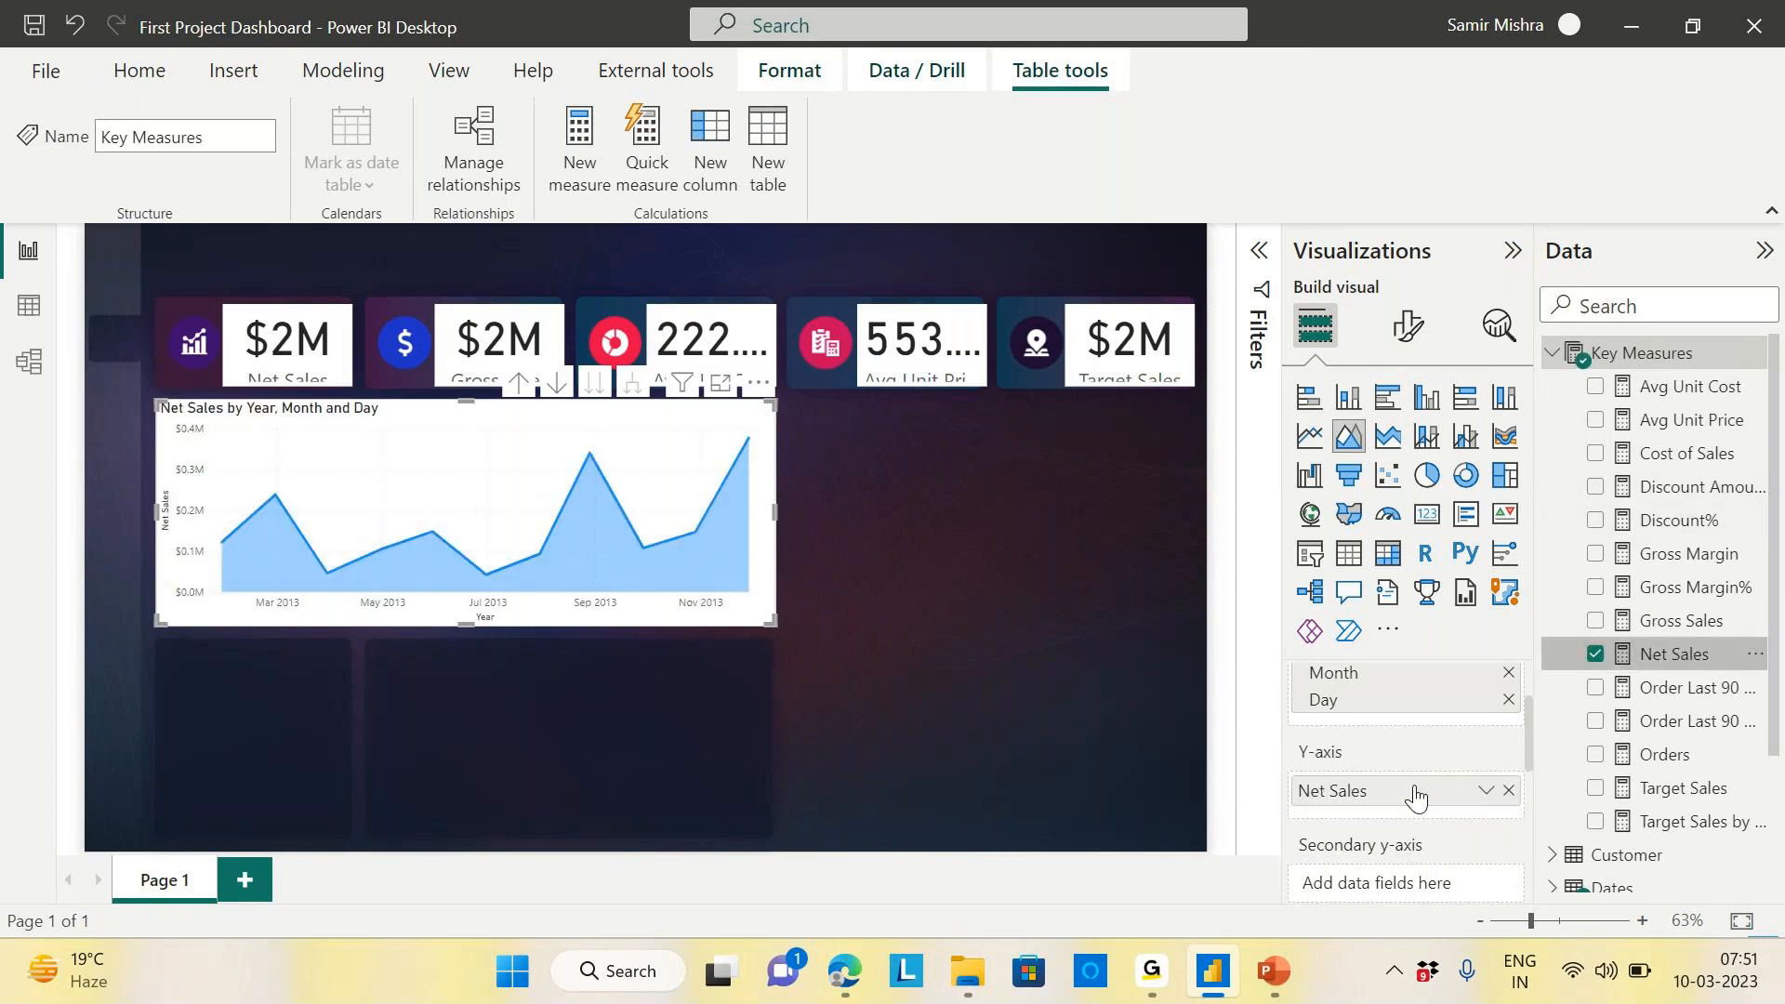
pyautogui.click(1060, 610)
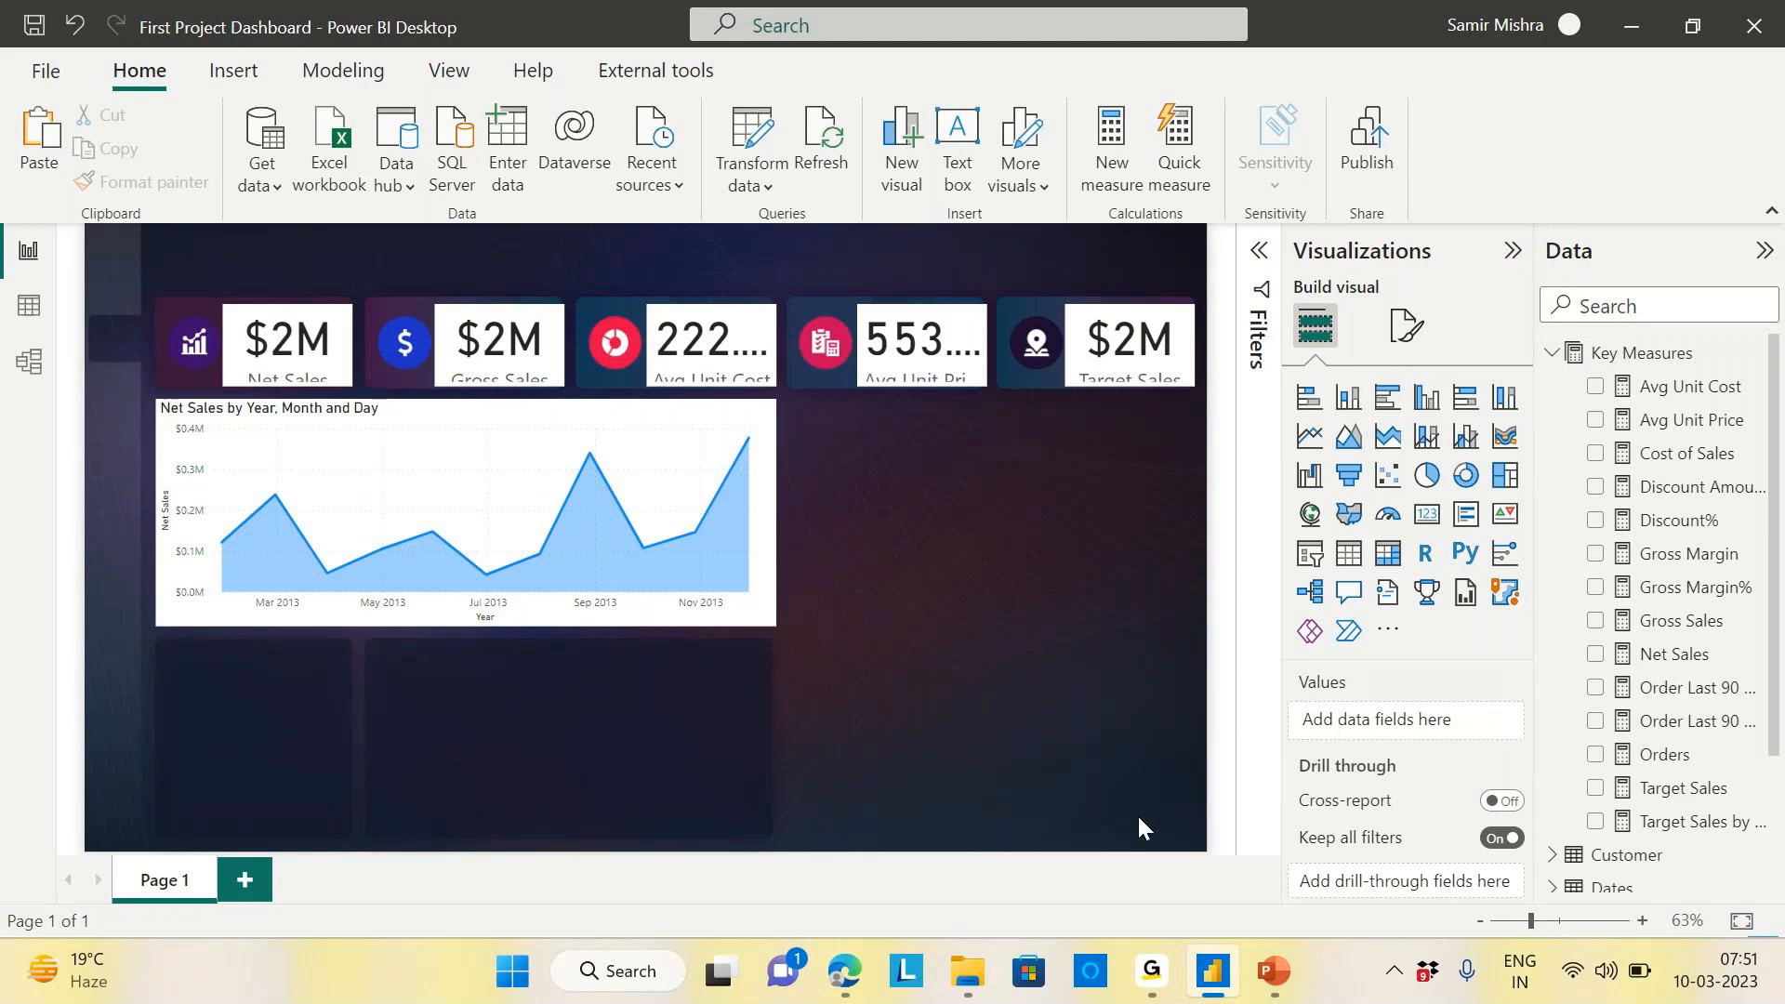
pyautogui.click(1159, 991)
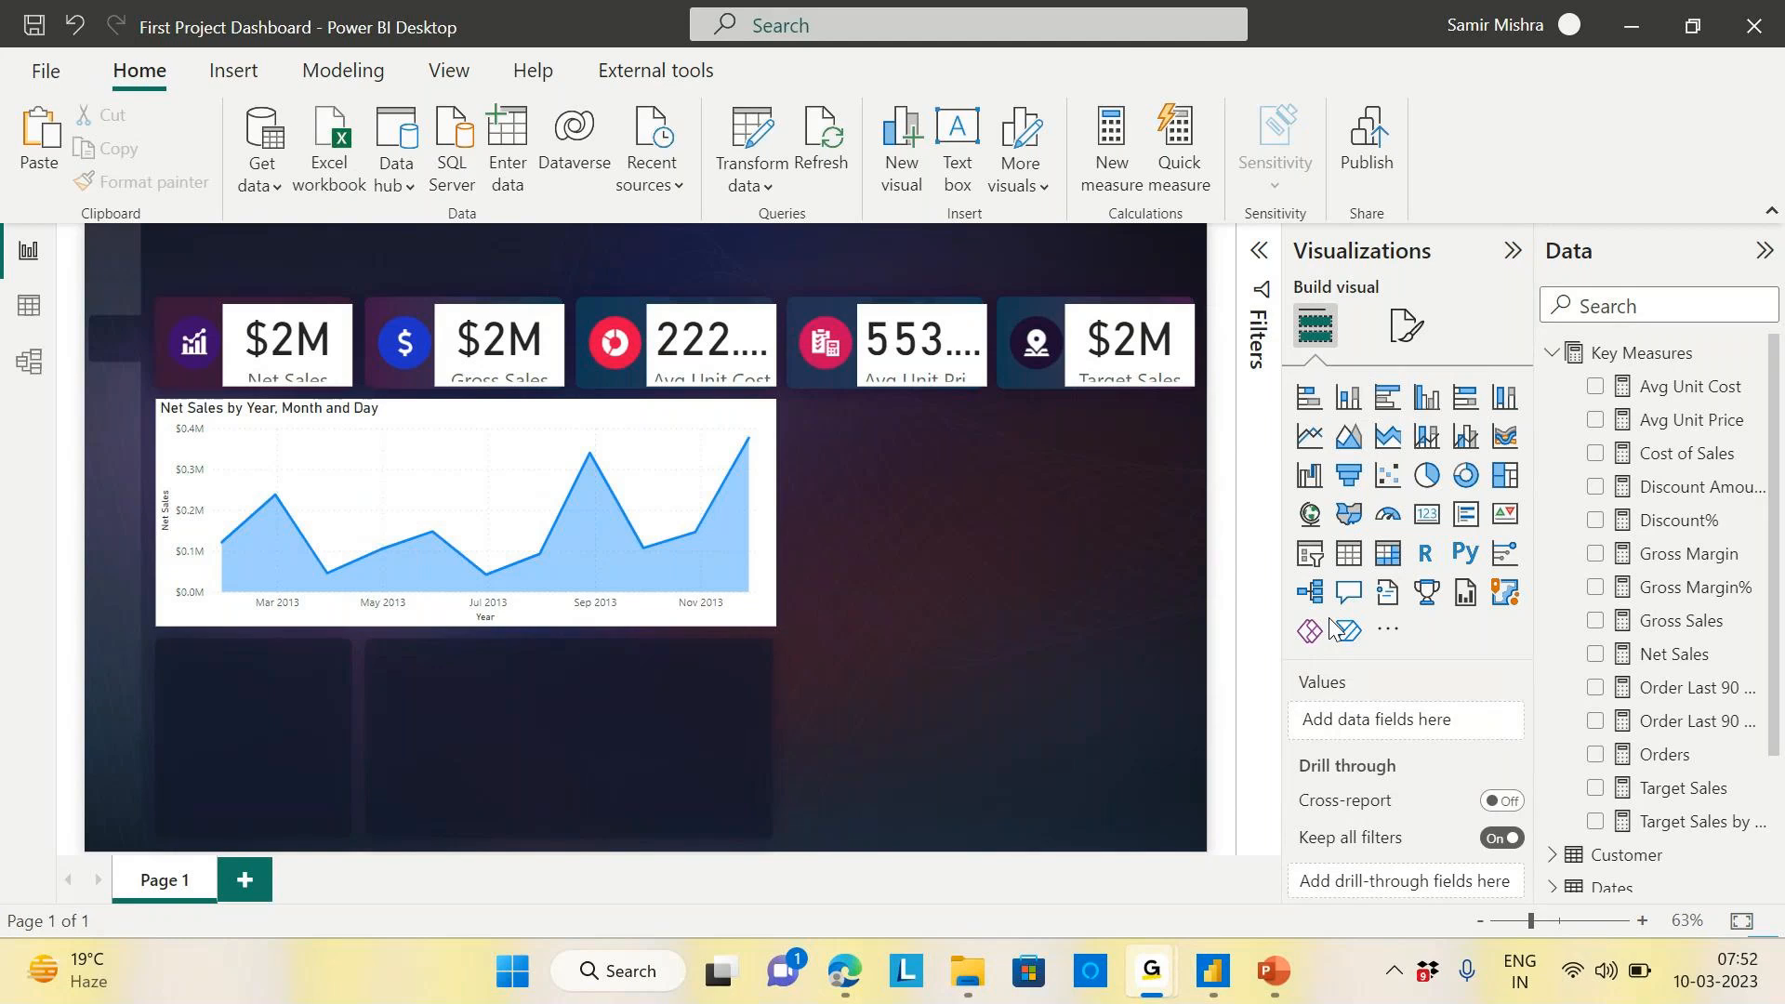
pyautogui.moveTo(1277, 993)
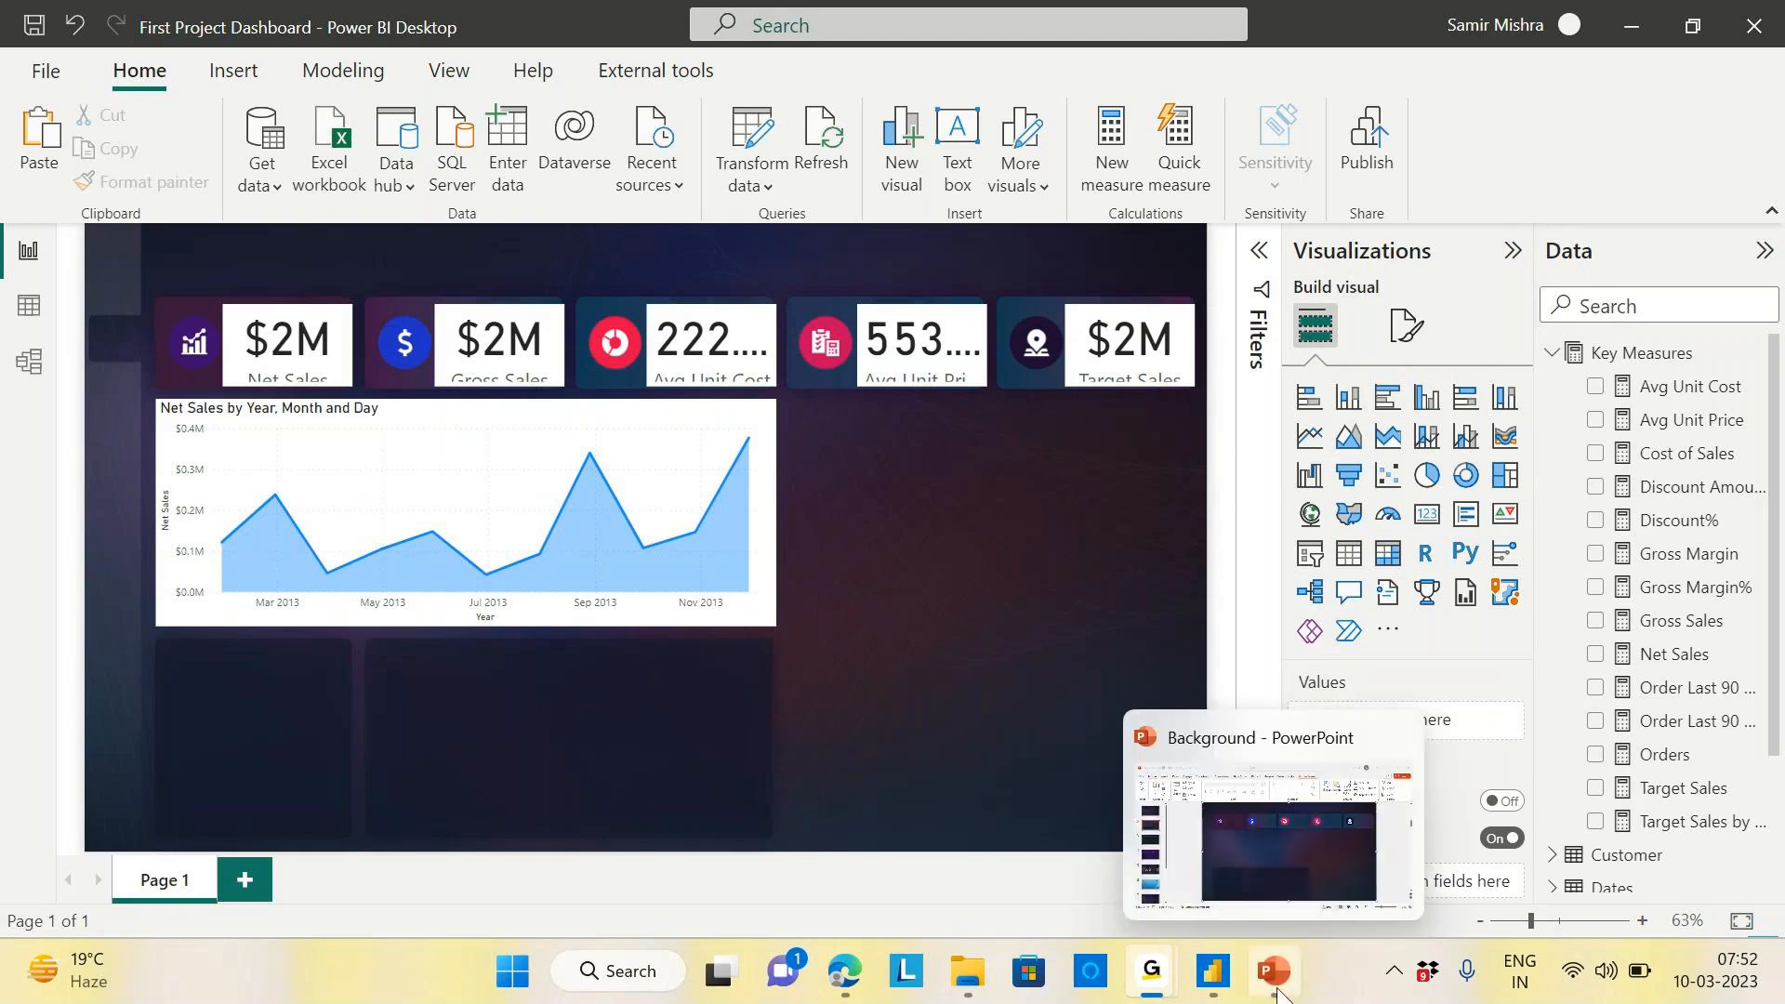
pyautogui.click(1215, 976)
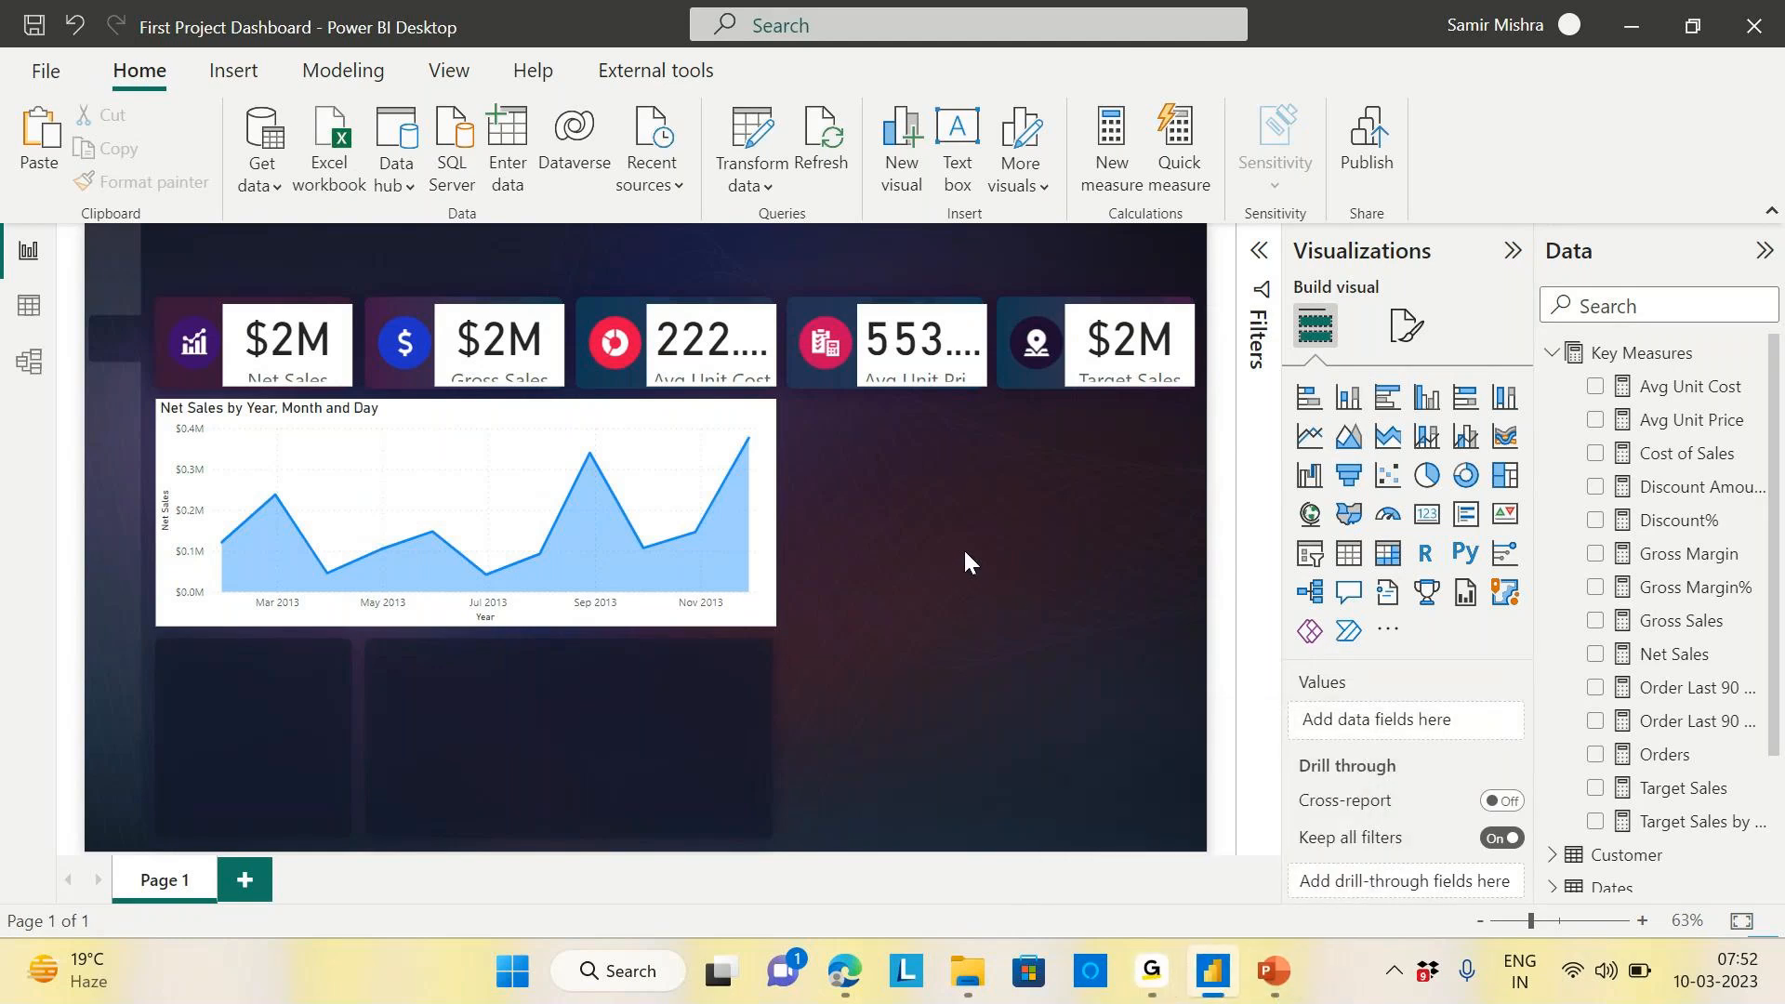
# Narrow the Net Sales area chart slightly from its lower-right corner and deselect it
pyautogui.click(772, 621)
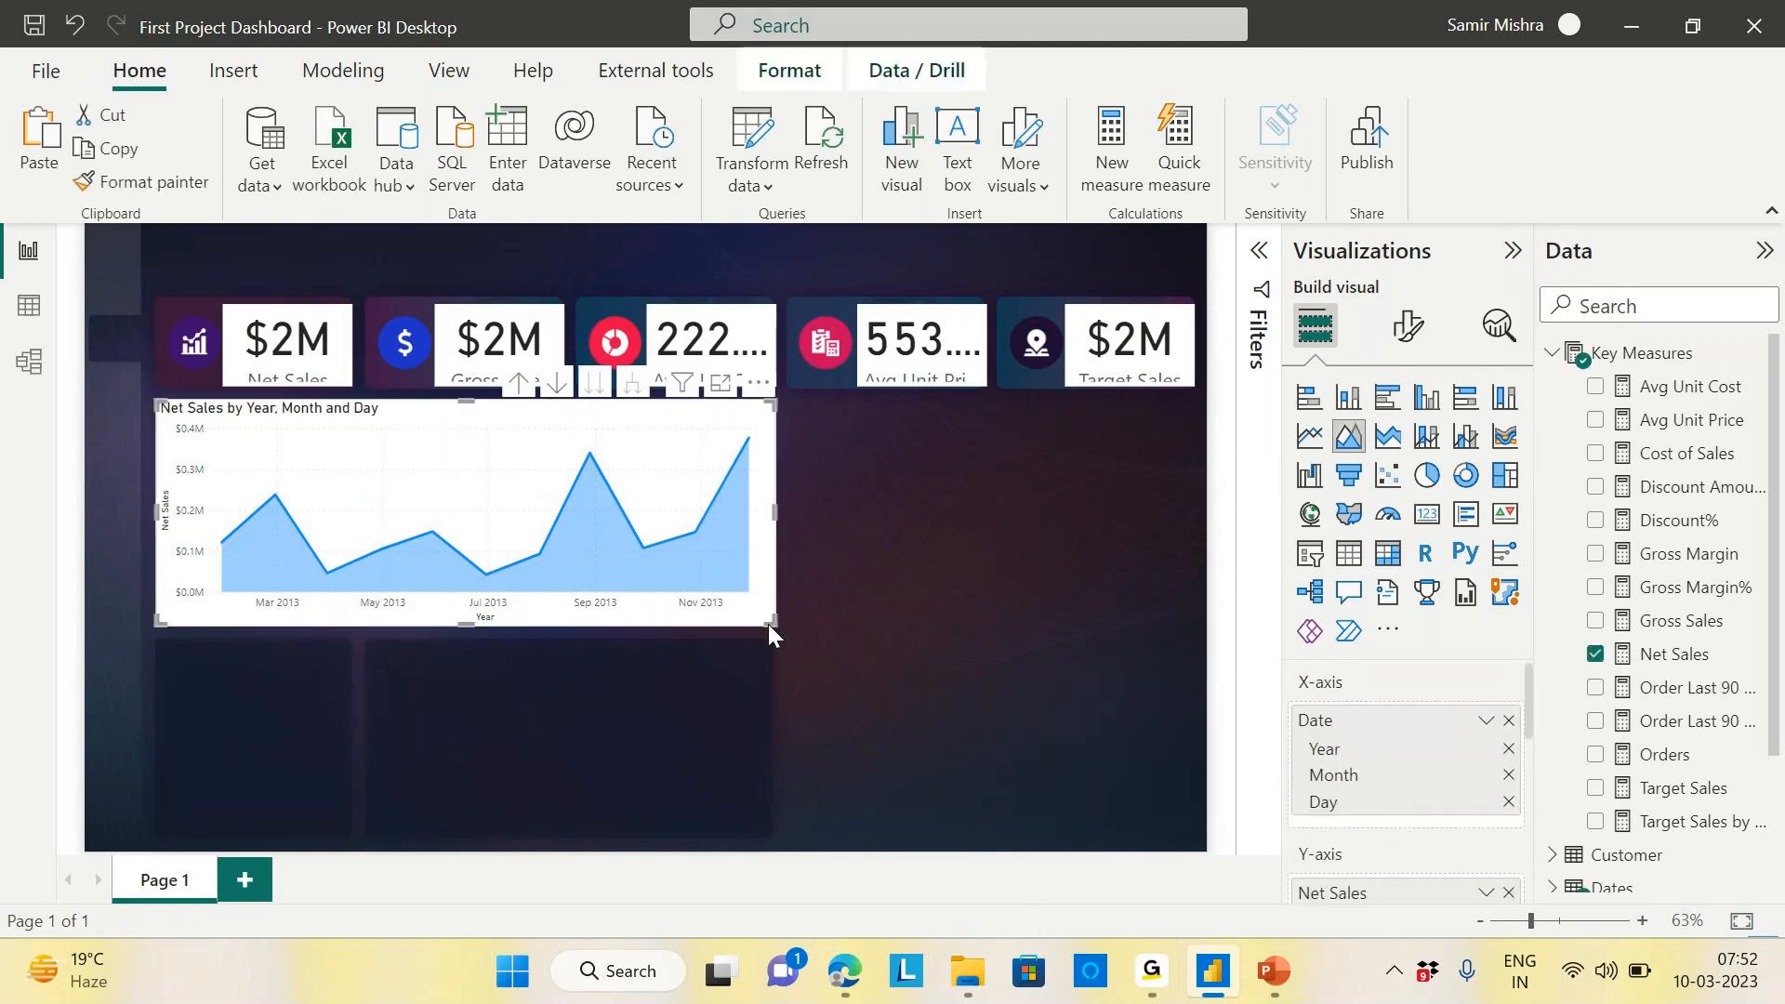
pyautogui.moveTo(769, 625); pyautogui.dragTo(767, 625)
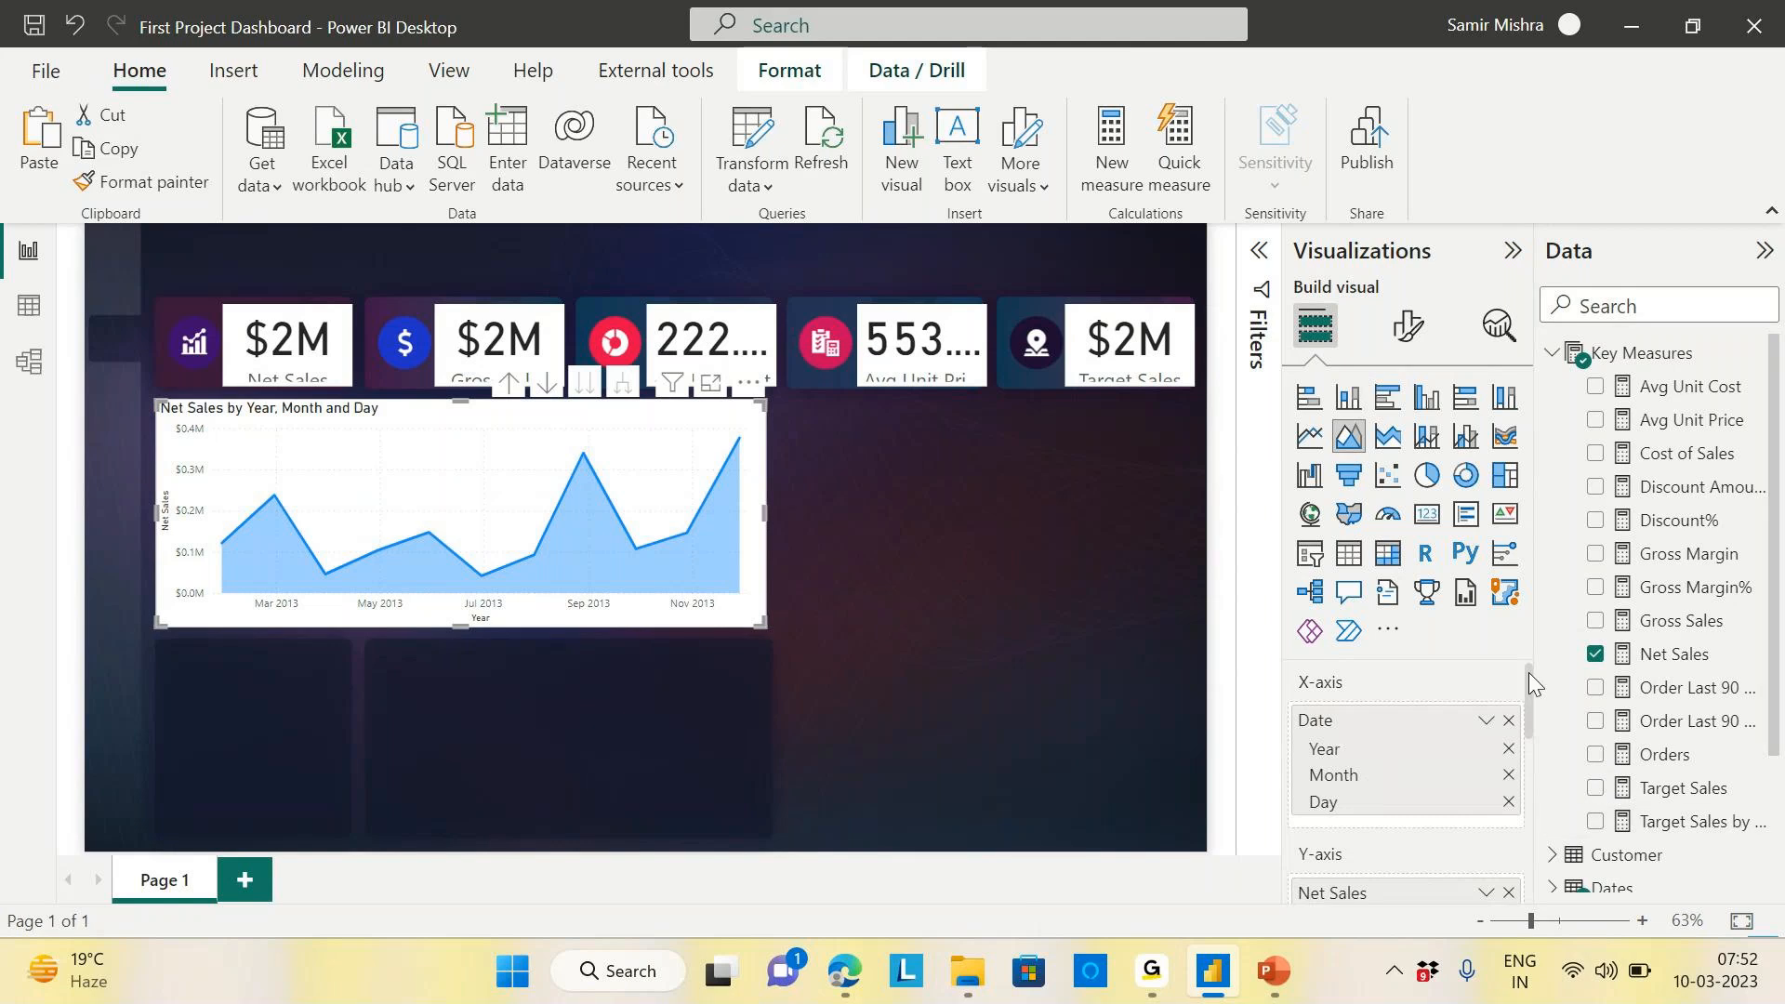
pyautogui.moveTo(1529, 677)
pyautogui.mouseDown()
pyautogui.moveTo(1525, 714)
pyautogui.moveTo(1520, 681)
pyautogui.mouseUp()
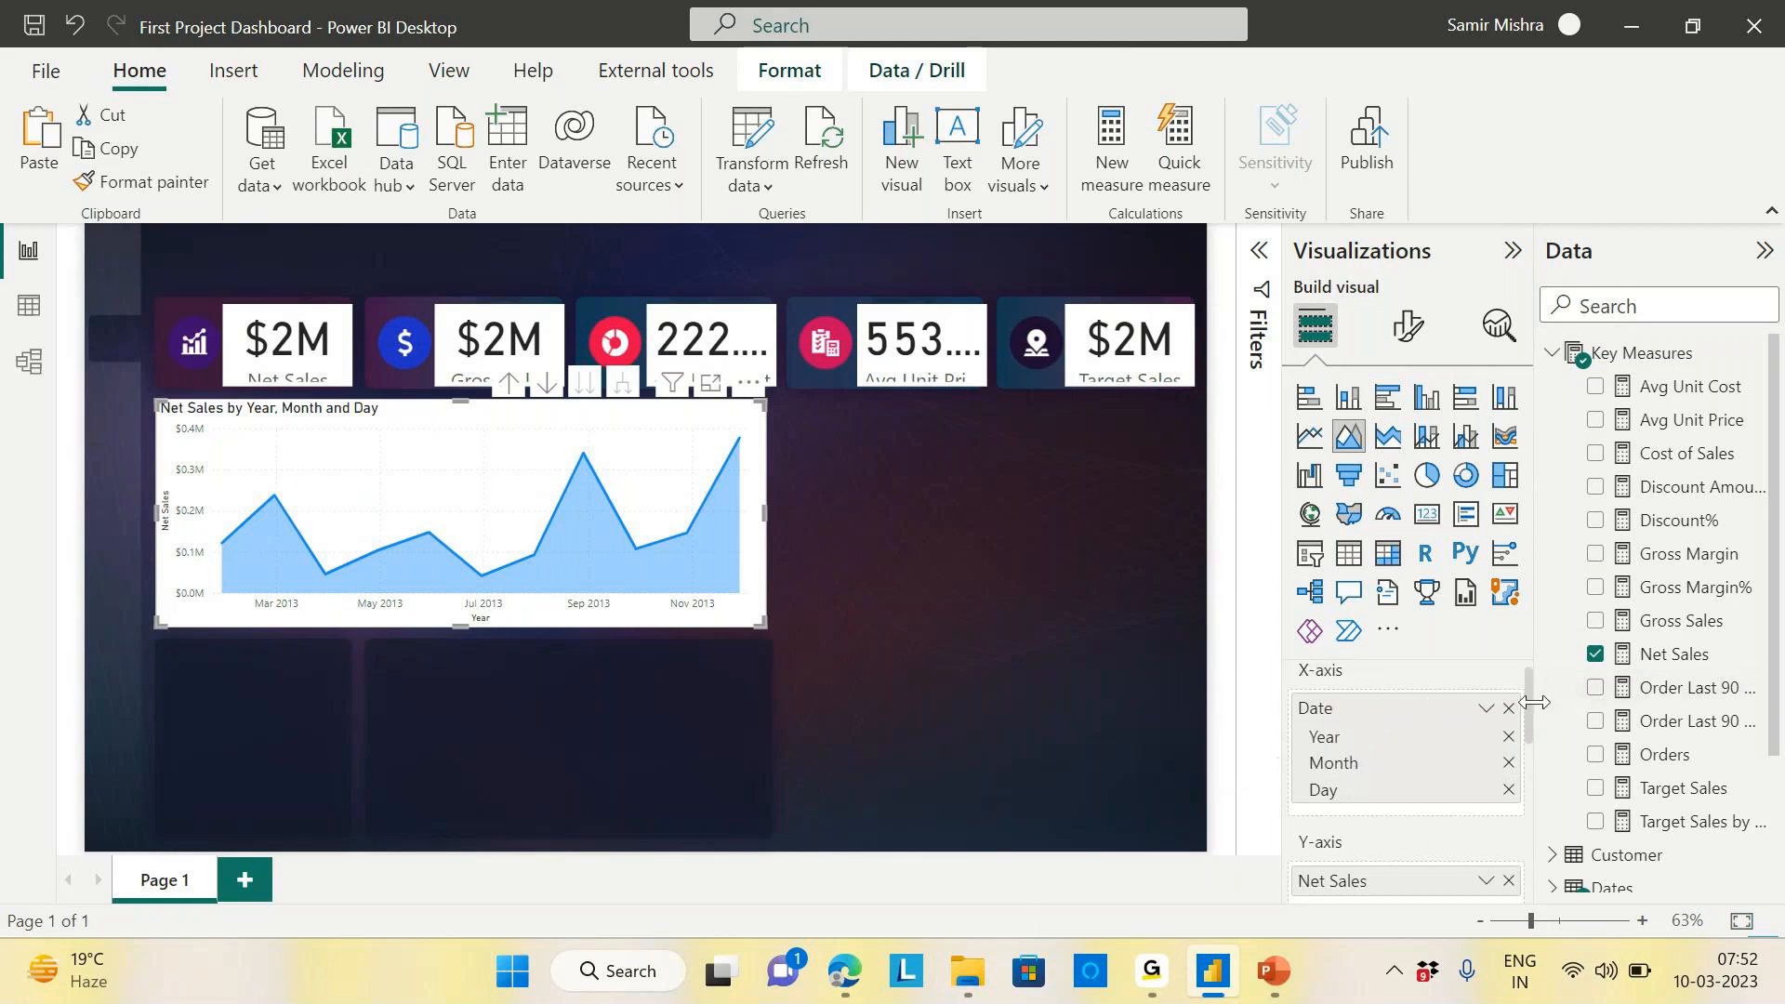
pyautogui.moveTo(1528, 696); pyautogui.dragTo(1512, 768)
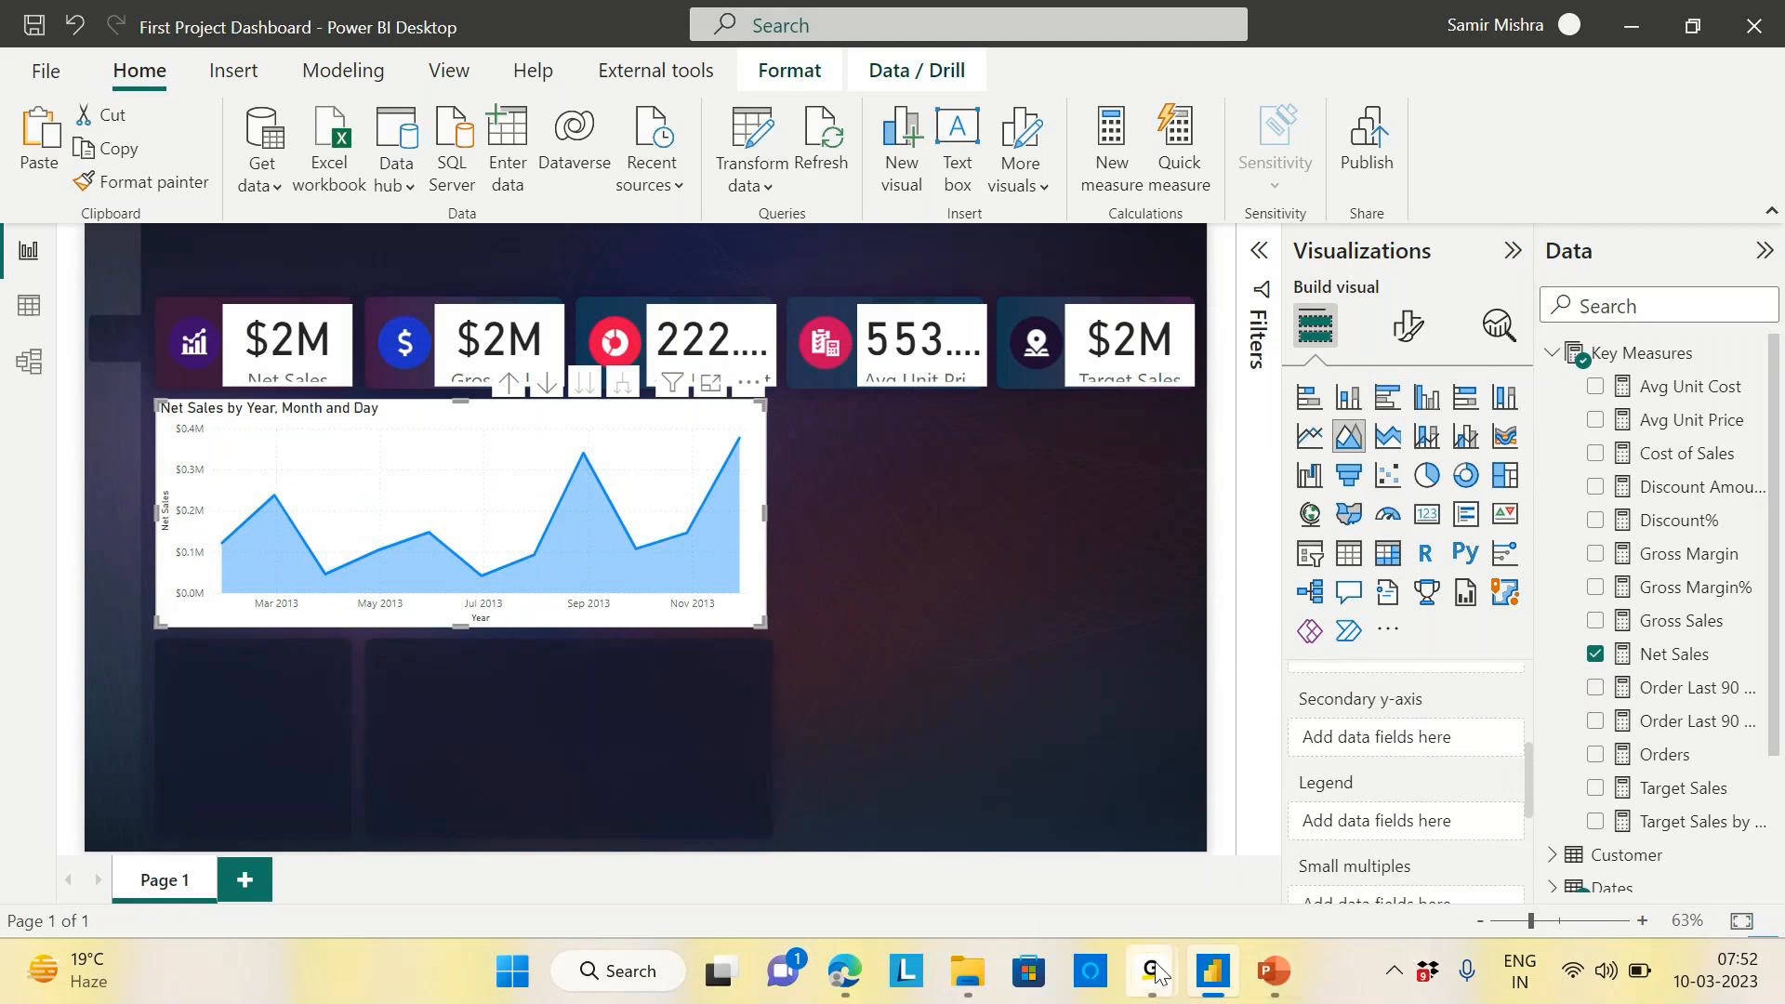
pyautogui.moveTo(1149, 973)
pyautogui.click(1010, 647)
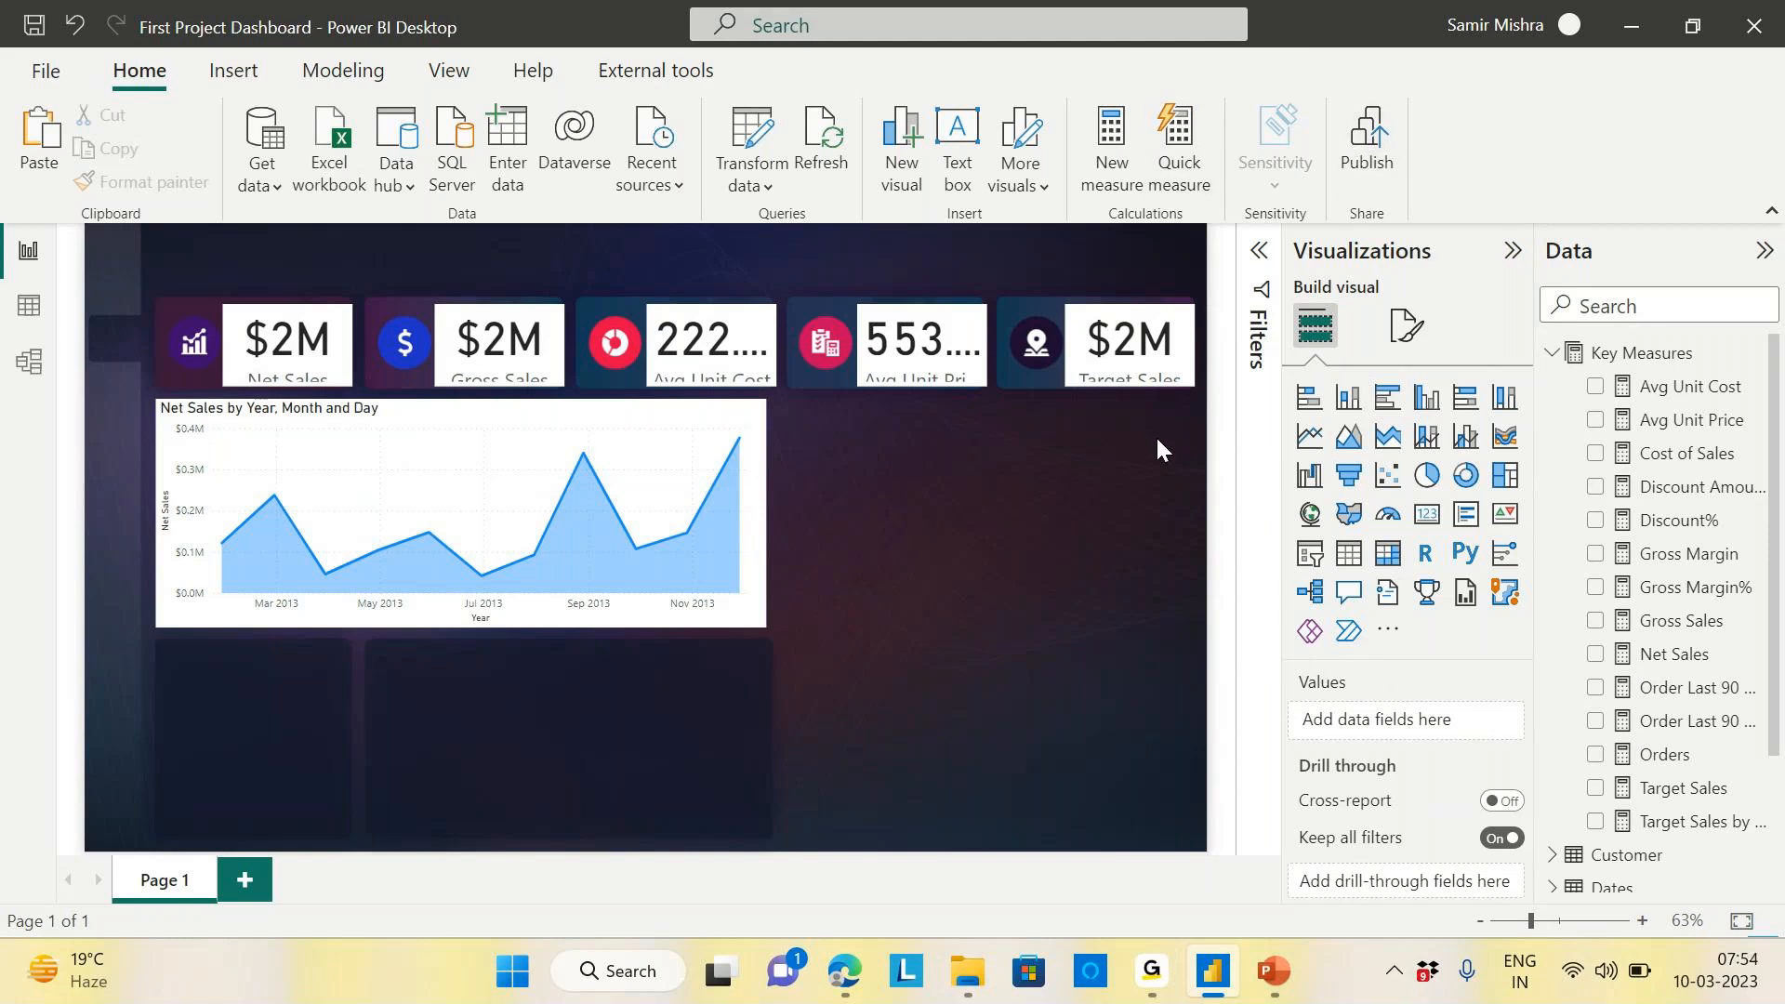
# Add a clustered bar chart and resize it to fill the tall space beneath the Avg Unit Price and Target Sales cards
pyautogui.click(1389, 398)
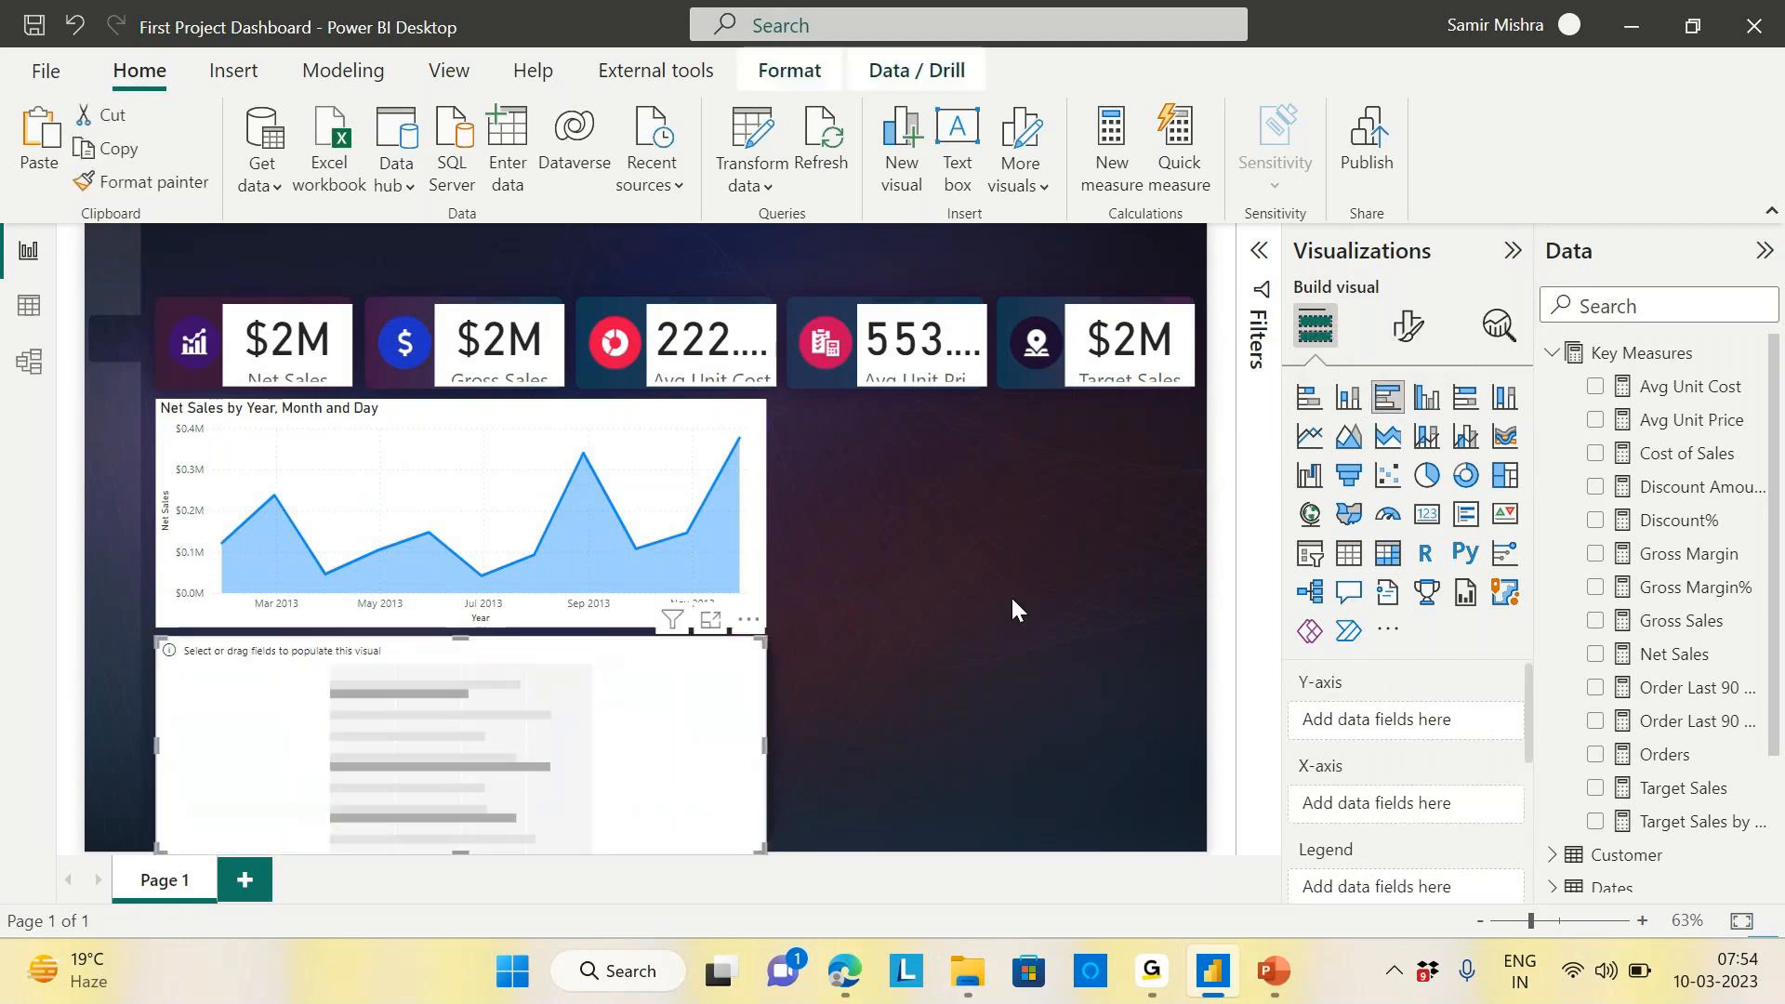
pyautogui.moveTo(604, 740); pyautogui.dragTo(1045, 515)
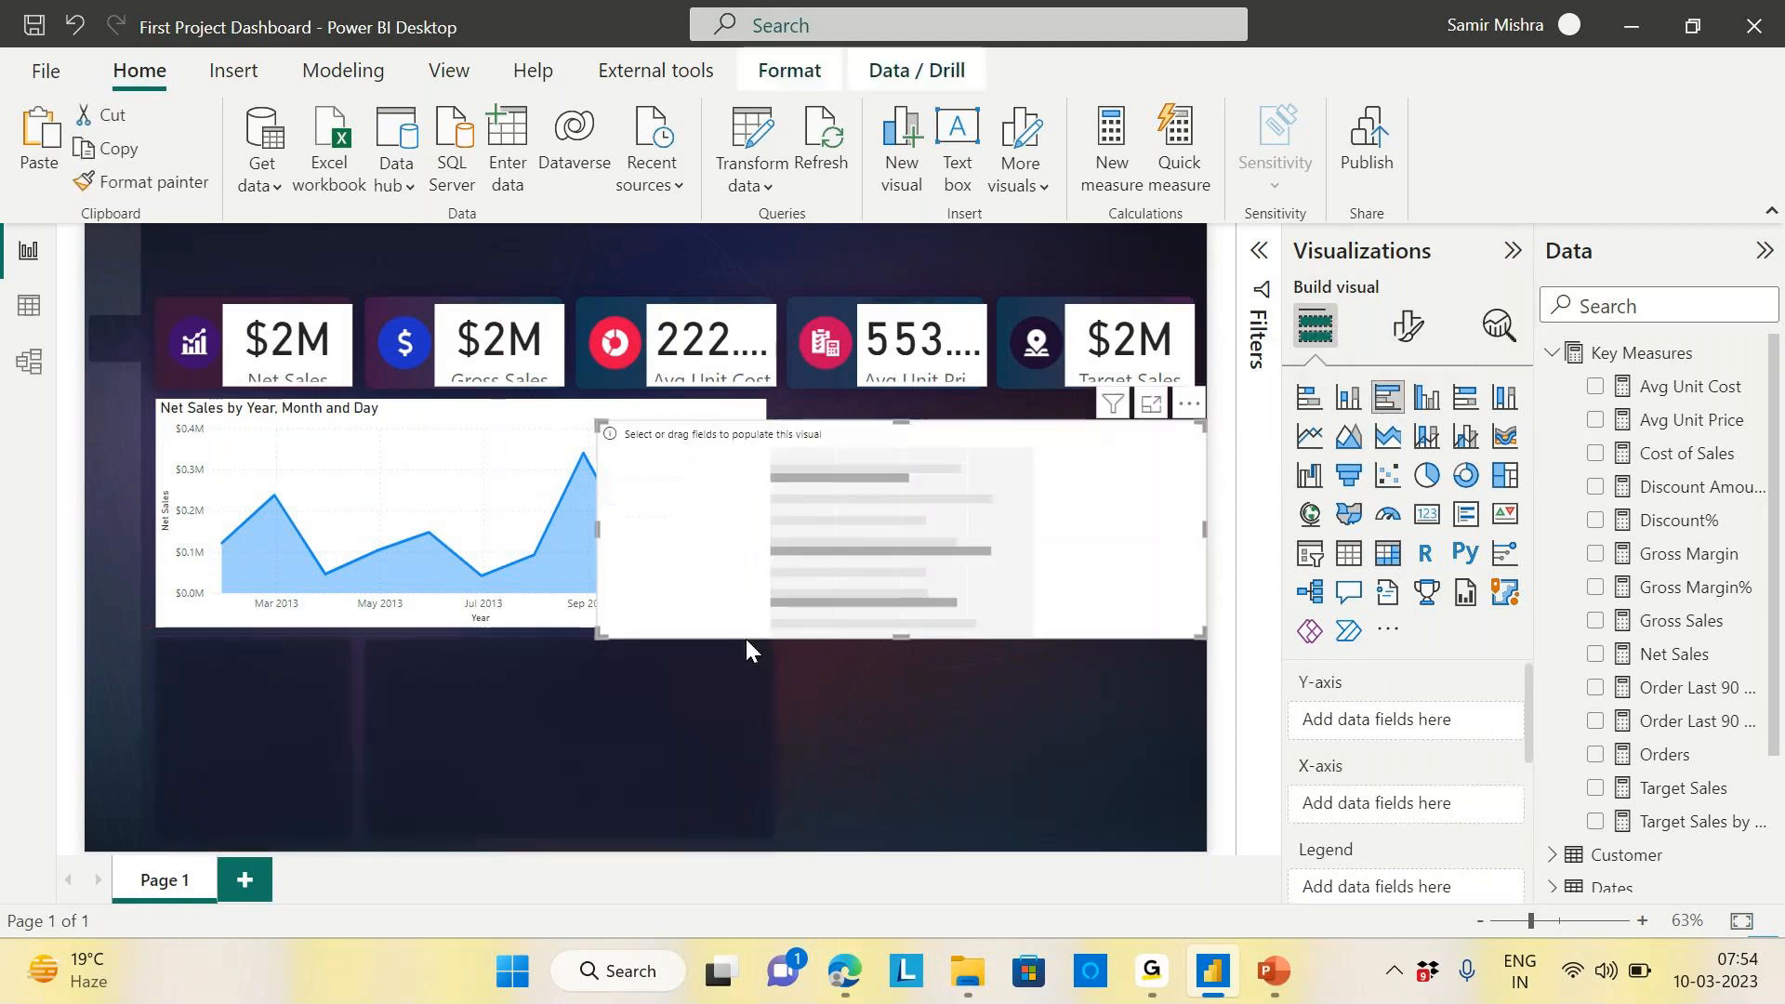
pyautogui.moveTo(600, 637); pyautogui.dragTo(790, 560)
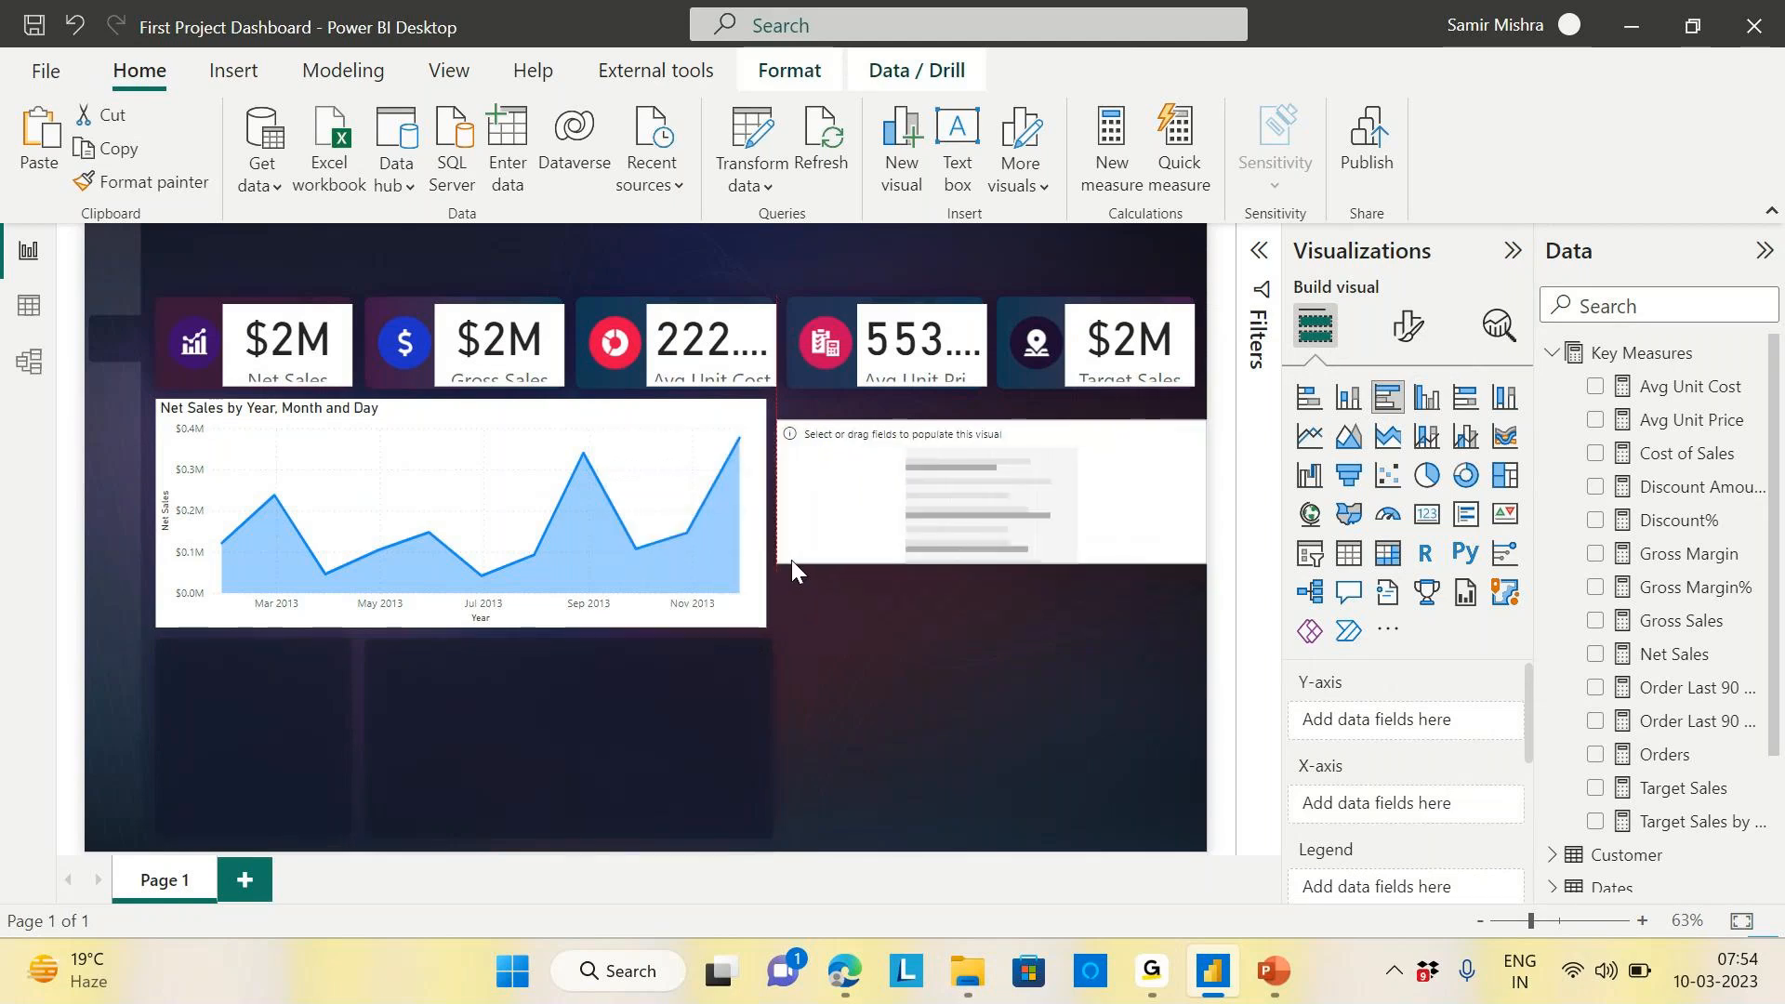
pyautogui.moveTo(994, 424); pyautogui.dragTo(994, 403)
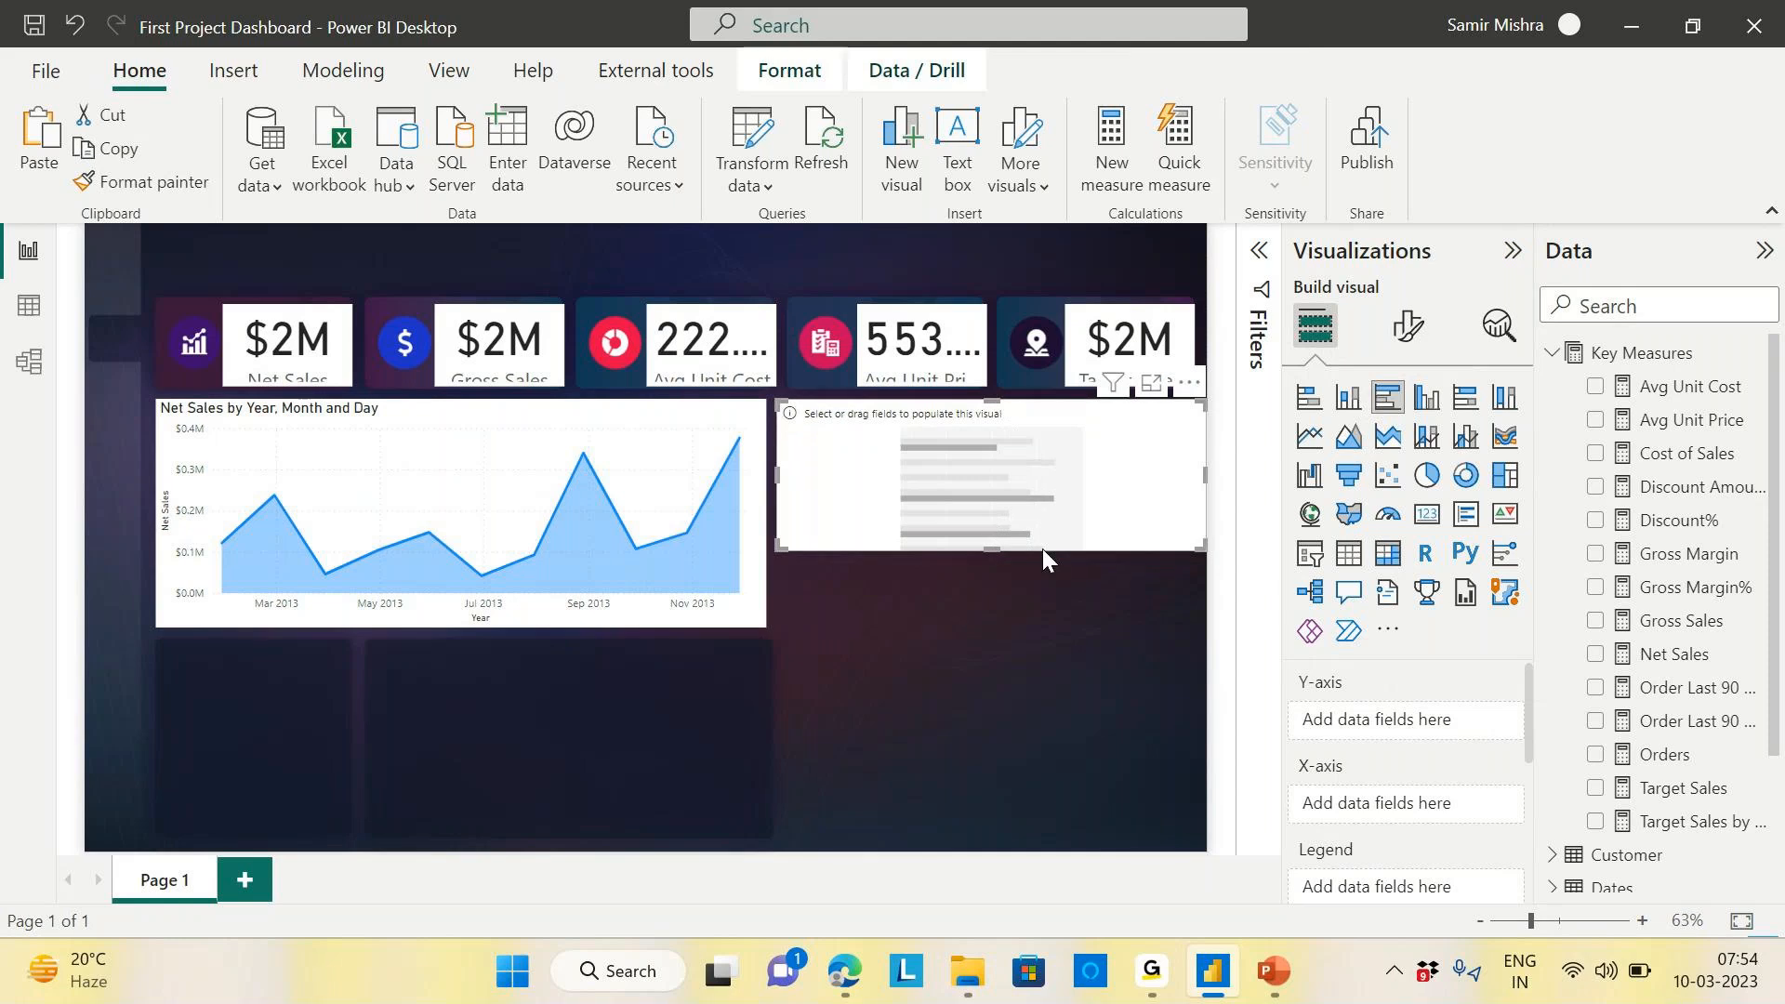
pyautogui.moveTo(992, 549); pyautogui.dragTo(969, 829)
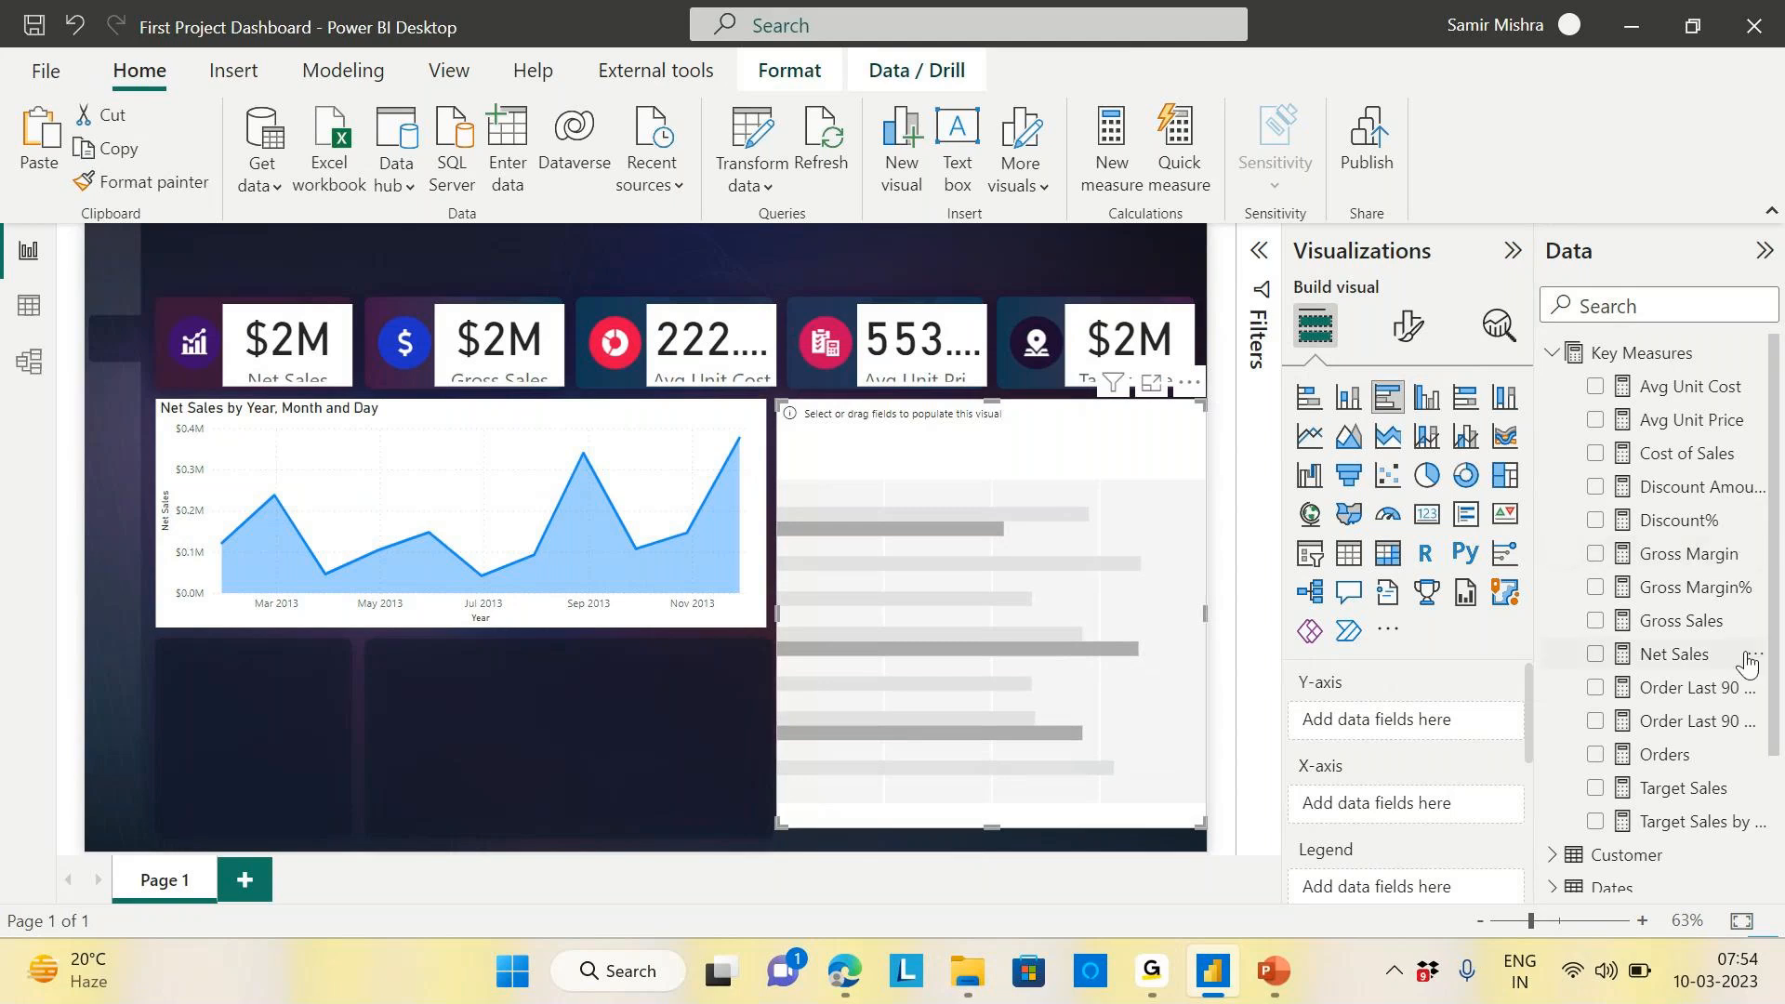
# Put CategoryName and SubcategoryName from the Product table on the bar chart's Y-axis
pyautogui.click(1553, 353)
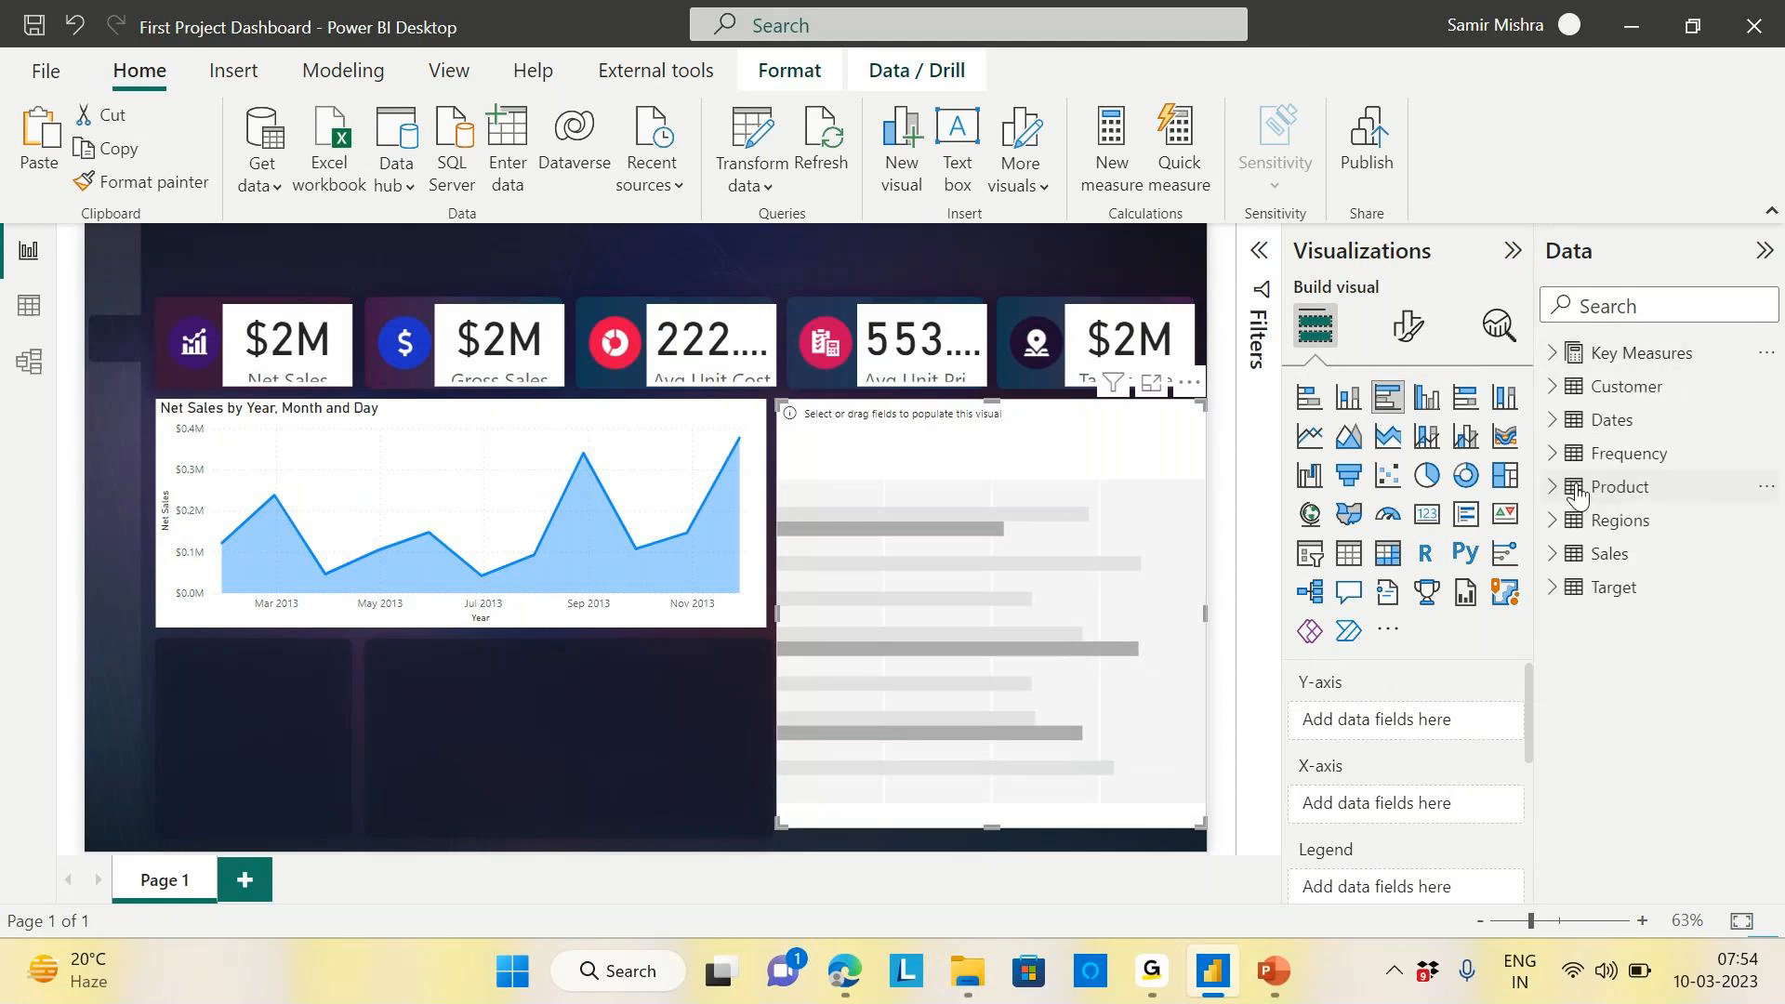
pyautogui.click(1552, 486)
pyautogui.moveTo(1702, 521); pyautogui.dragTo(1432, 721)
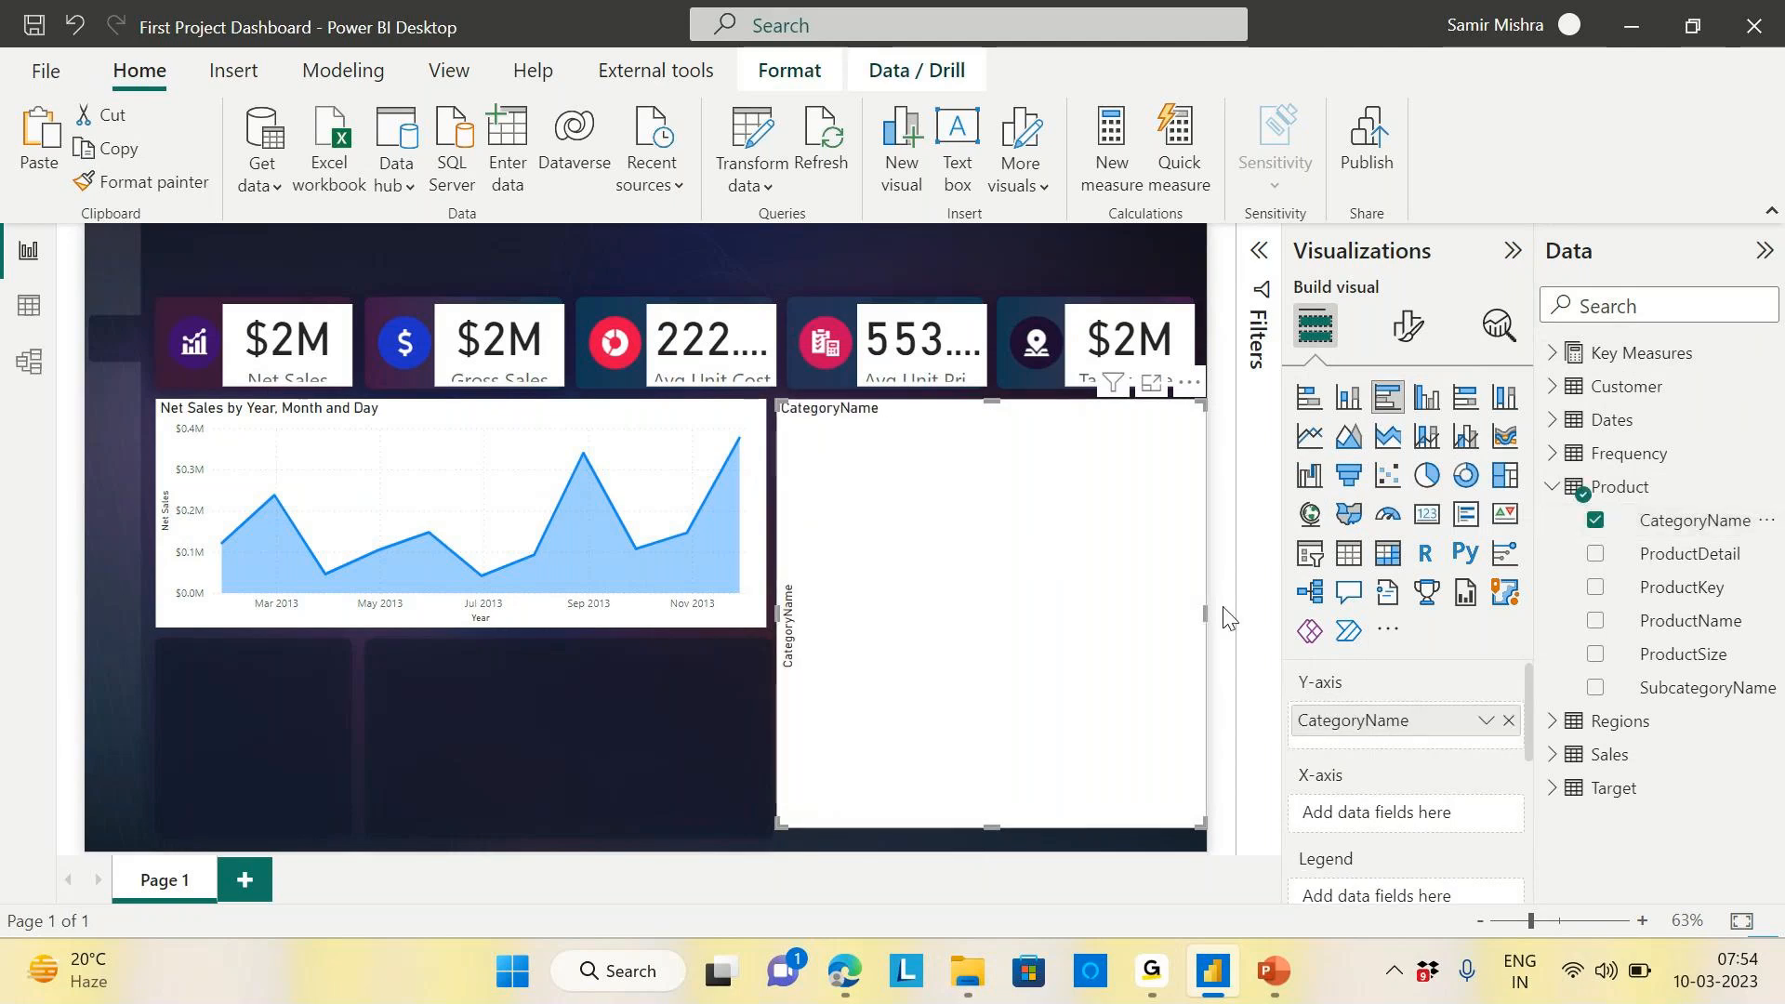
pyautogui.moveTo(1692, 690); pyautogui.dragTo(1407, 725)
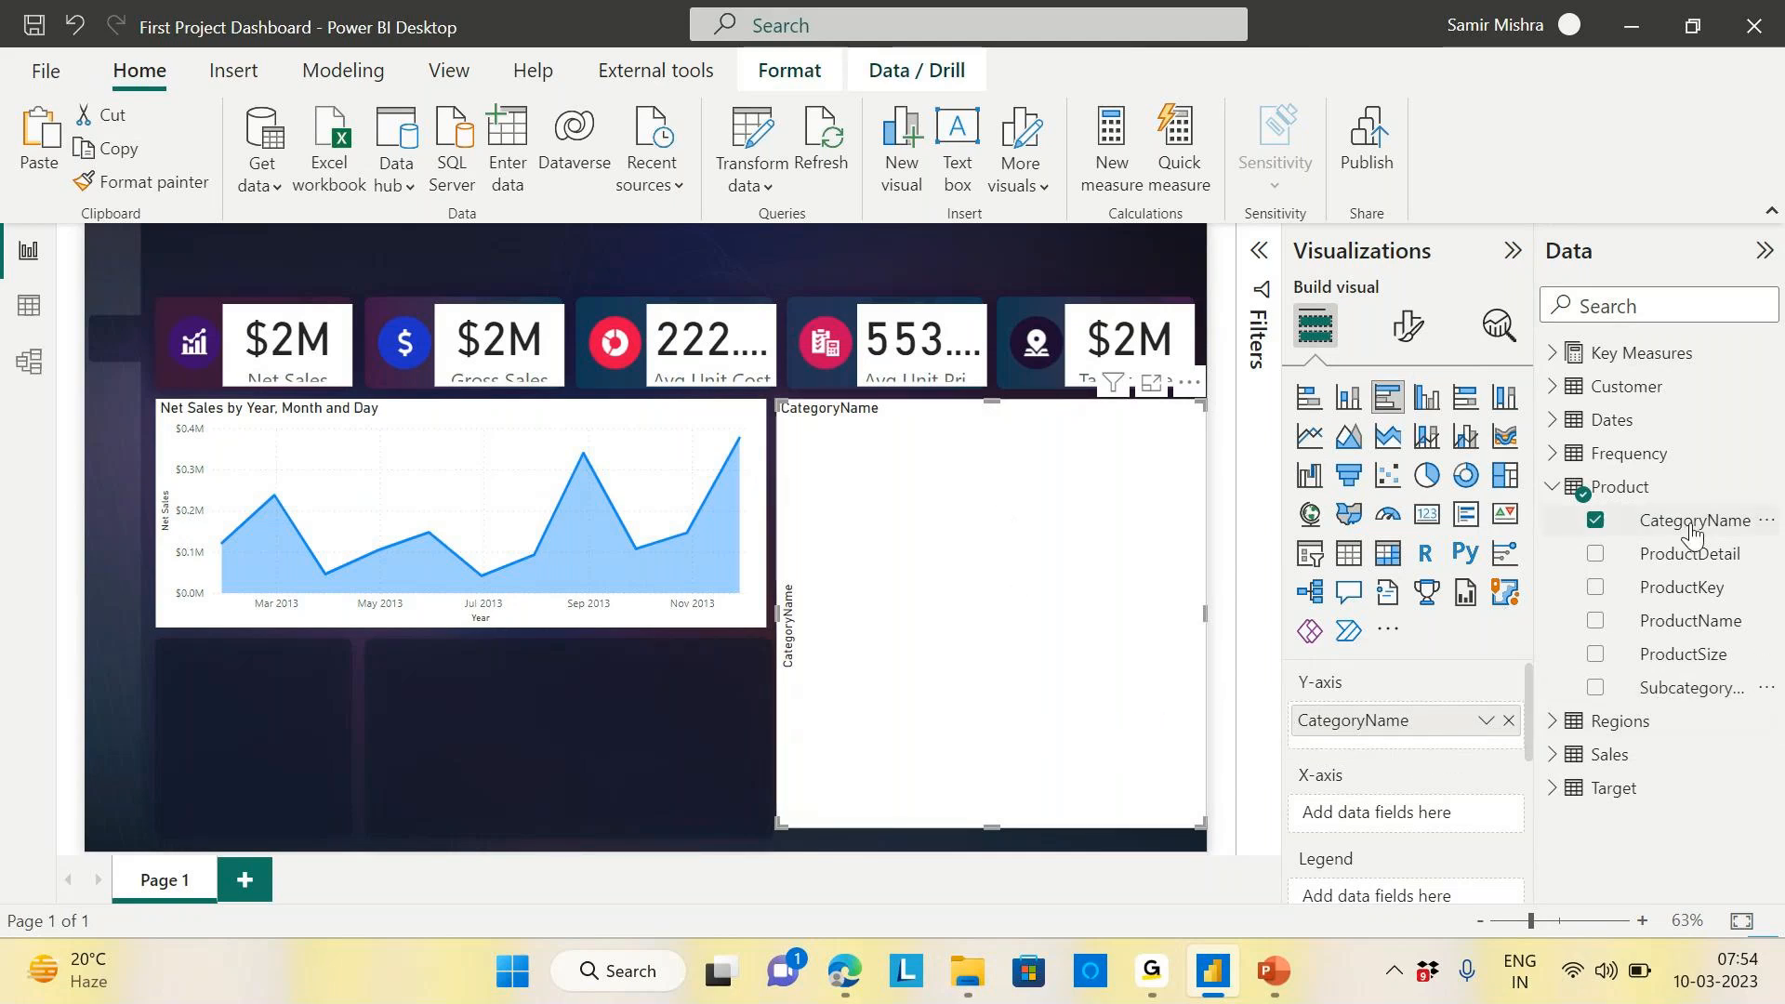
pyautogui.moveTo(1692, 686); pyautogui.dragTo(1418, 740)
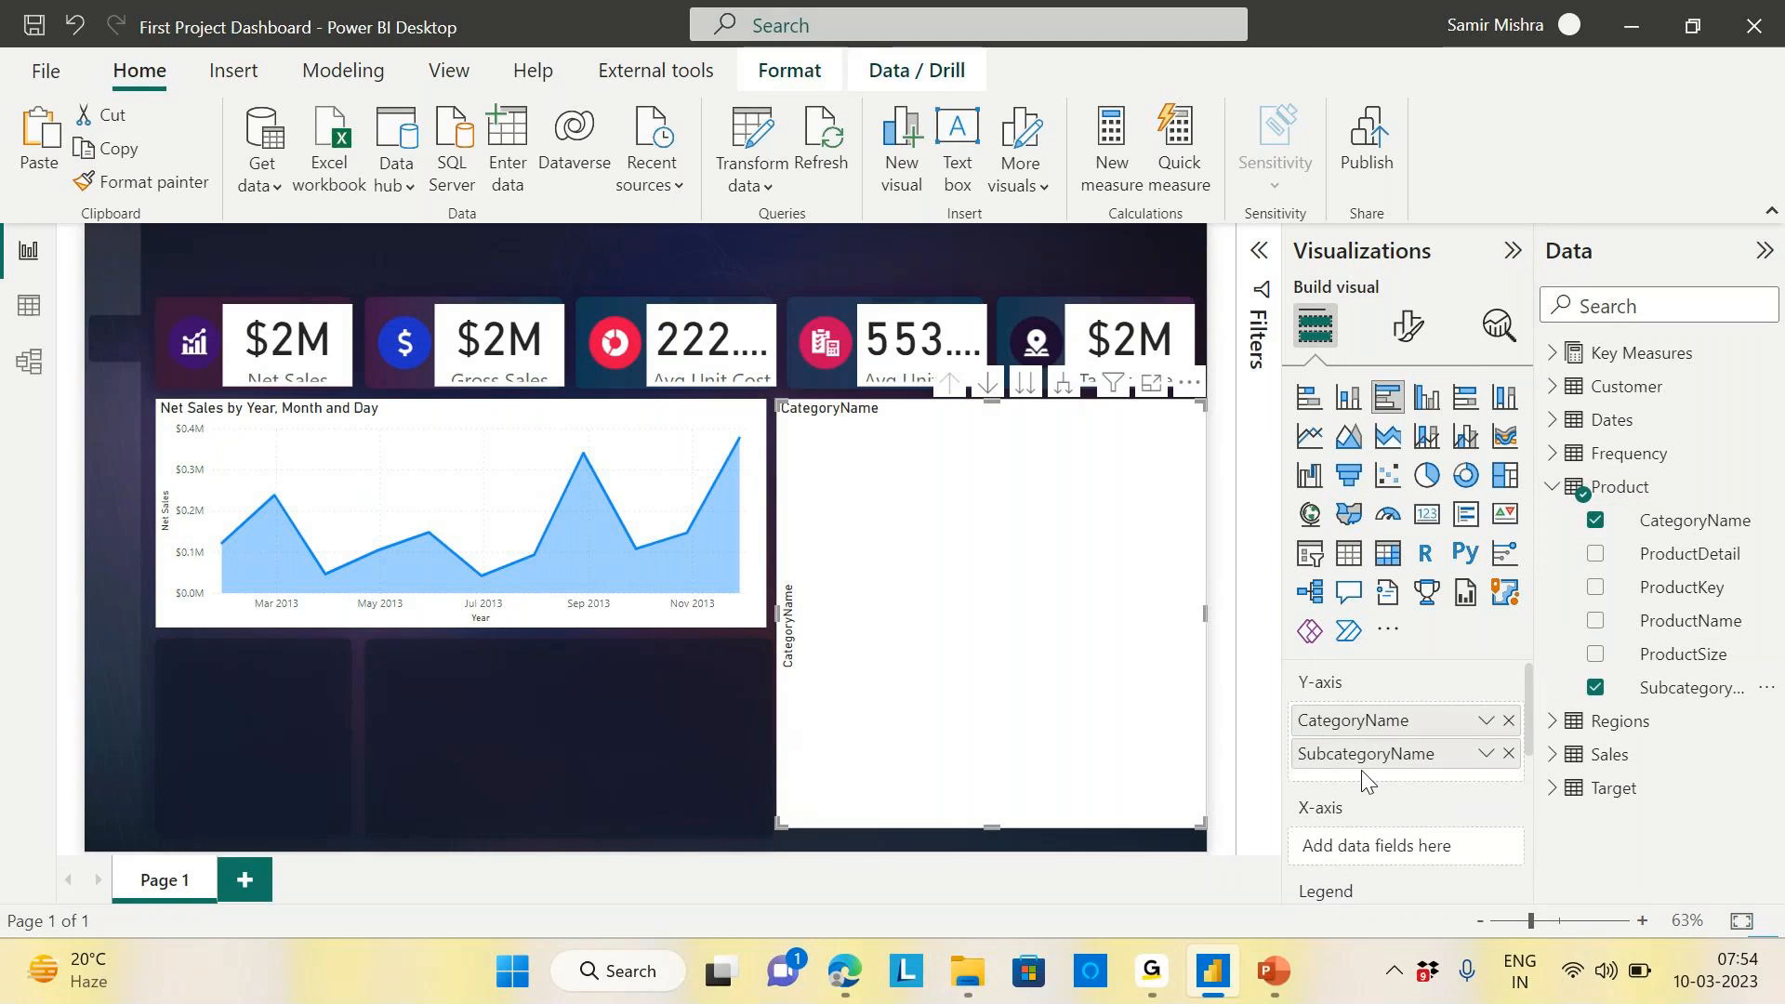
# Assign the Net Sales measure from Key Measures to the bar chart's X-axis and deselect the chart
pyautogui.click(1551, 354)
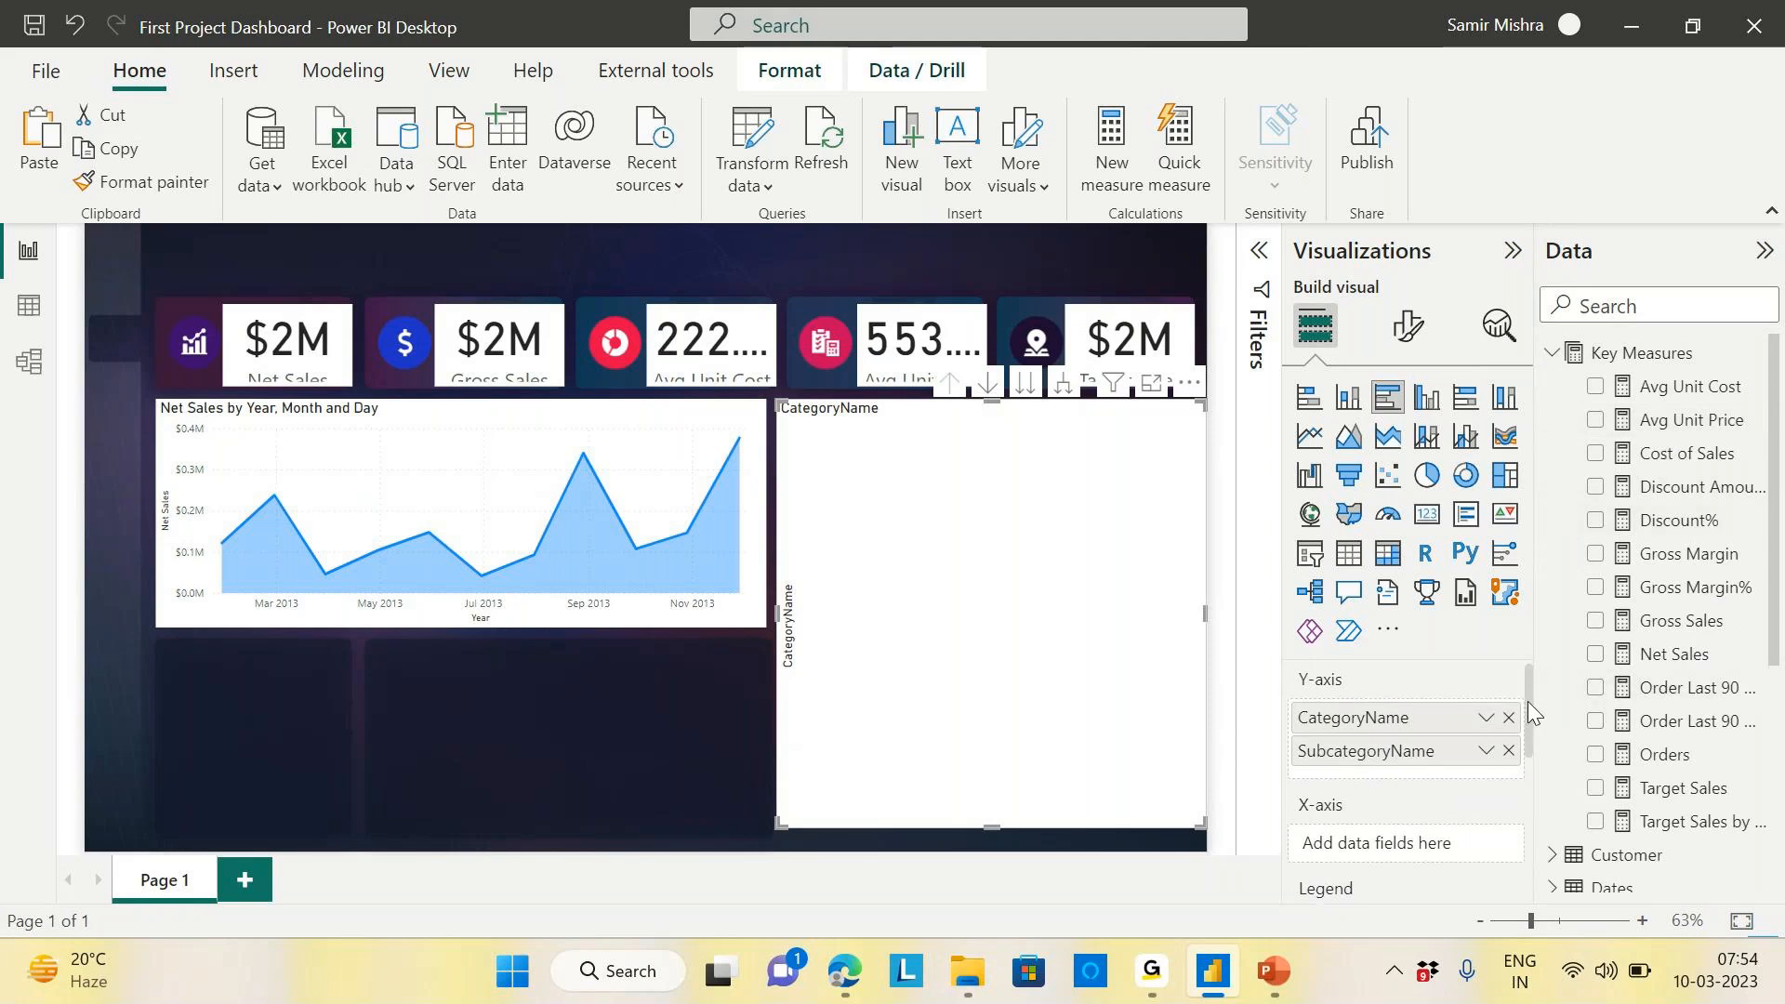
pyautogui.scroll(-1, 1404, 734)
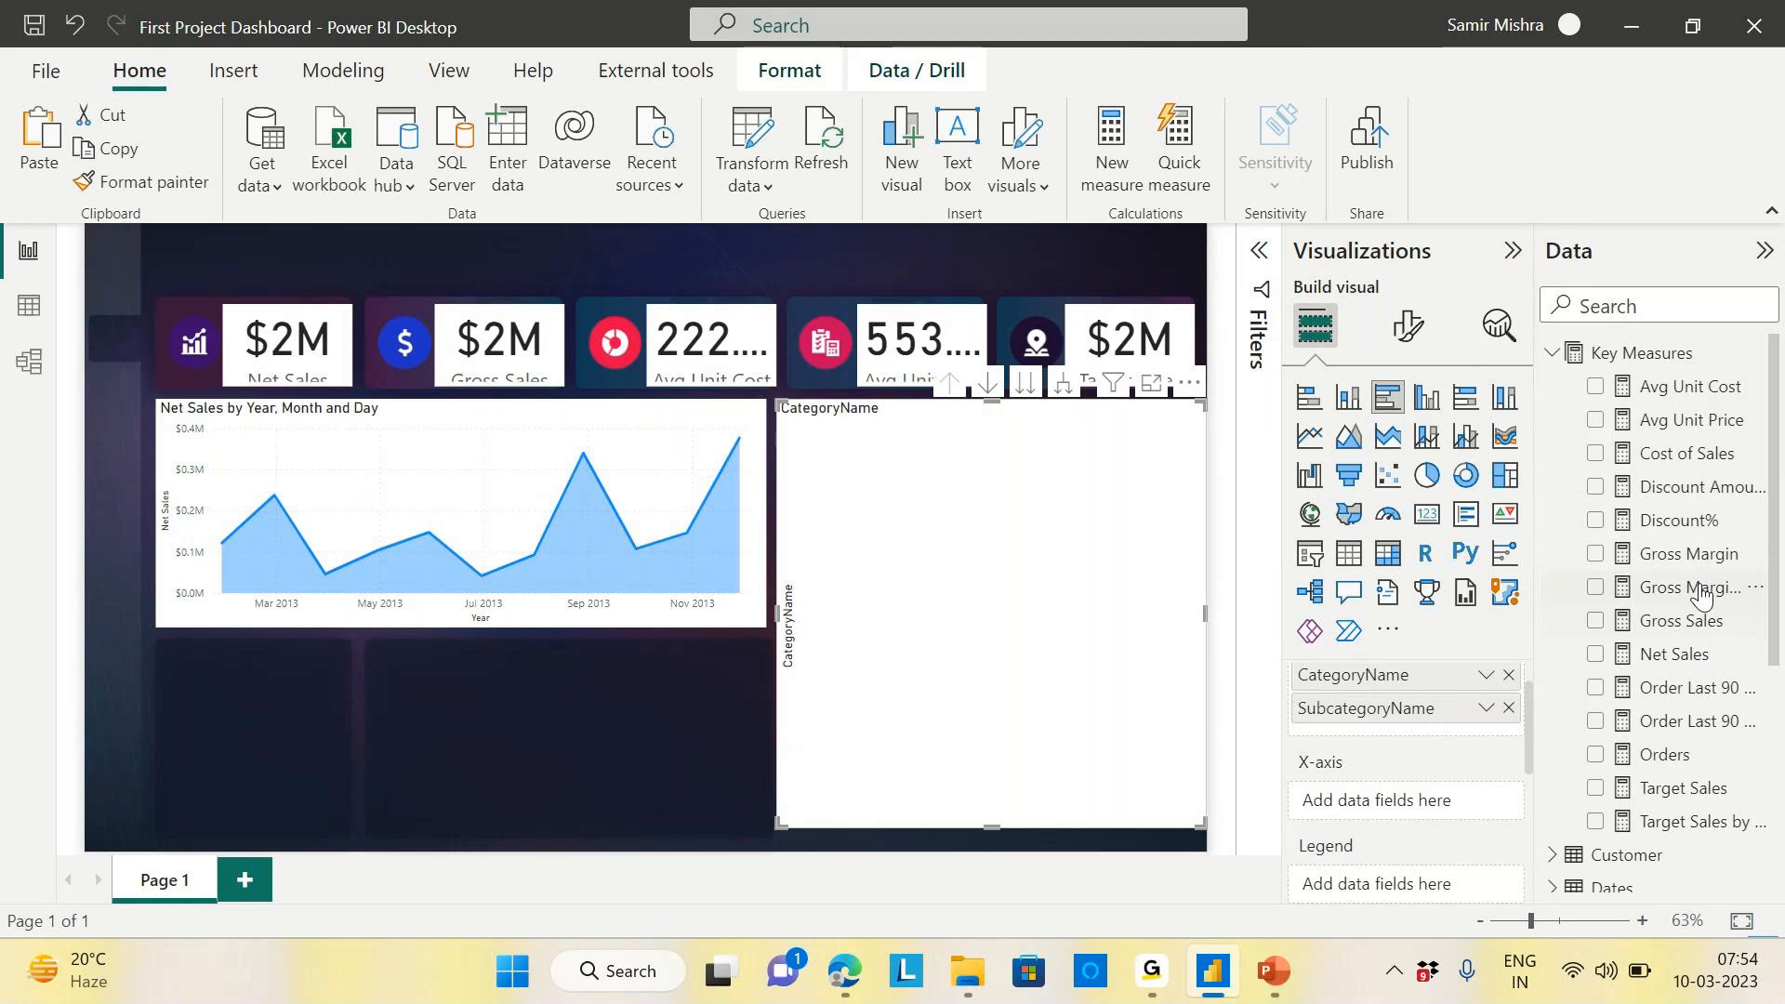
pyautogui.moveTo(1672, 654); pyautogui.dragTo(1432, 806)
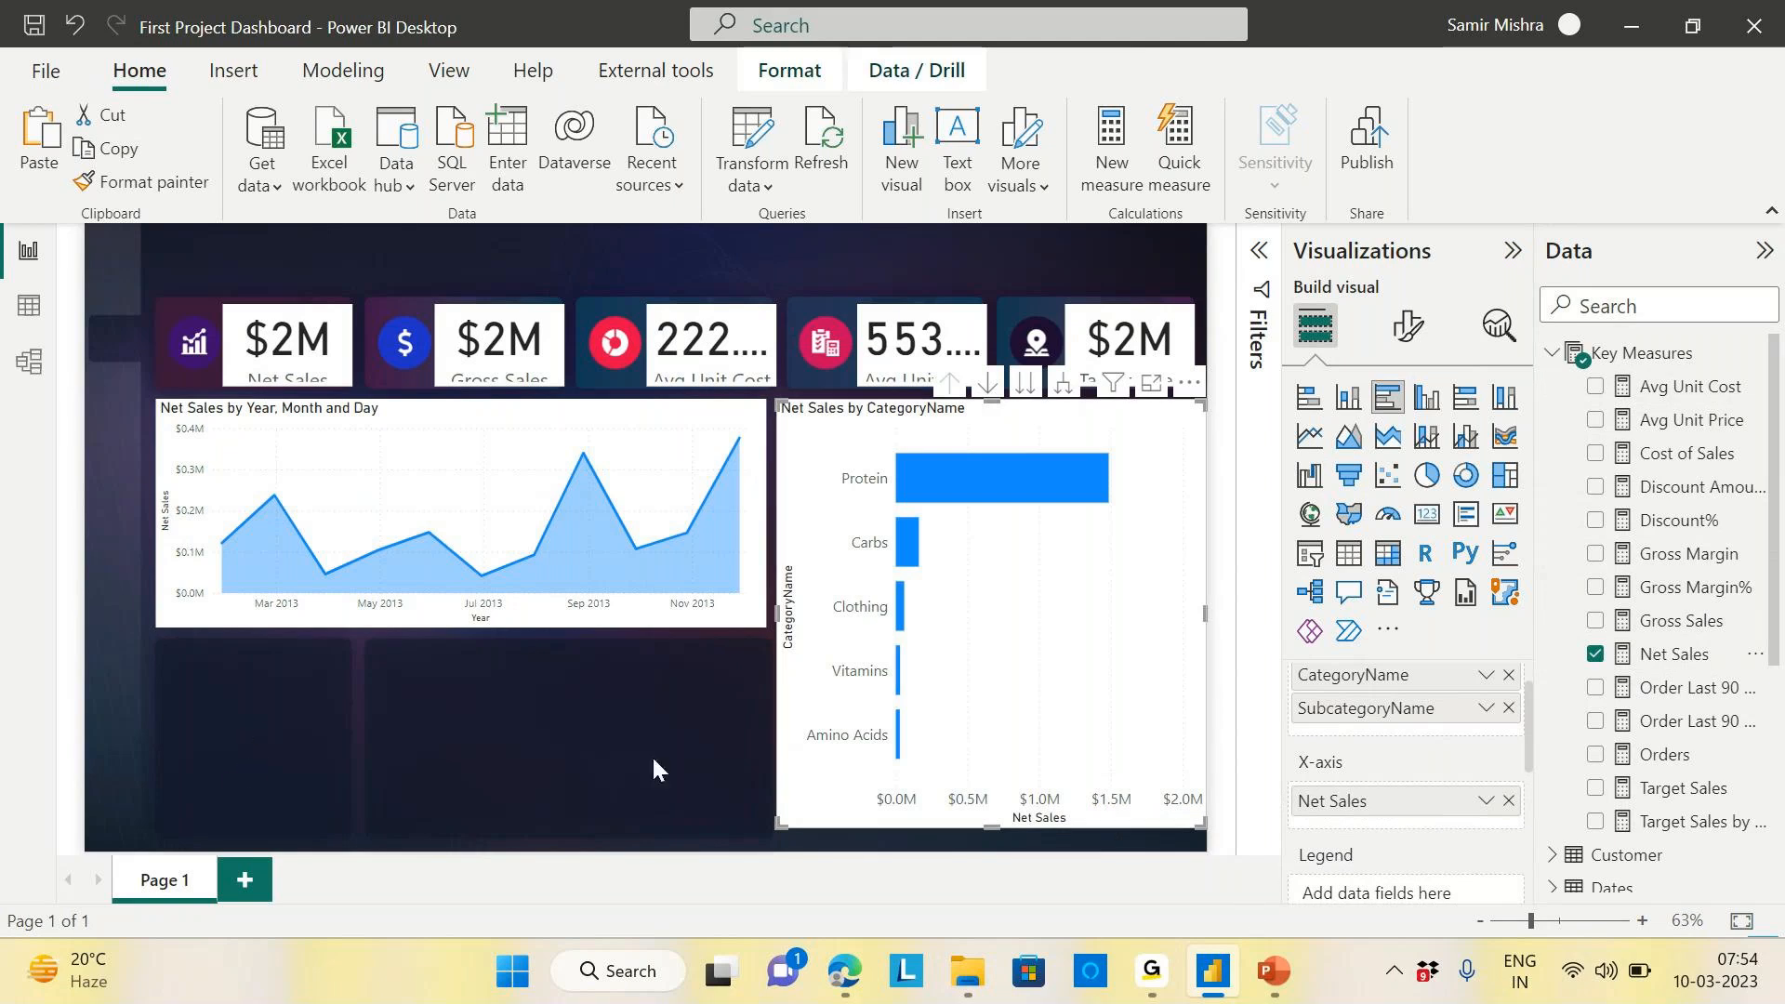
pyautogui.click(289, 765)
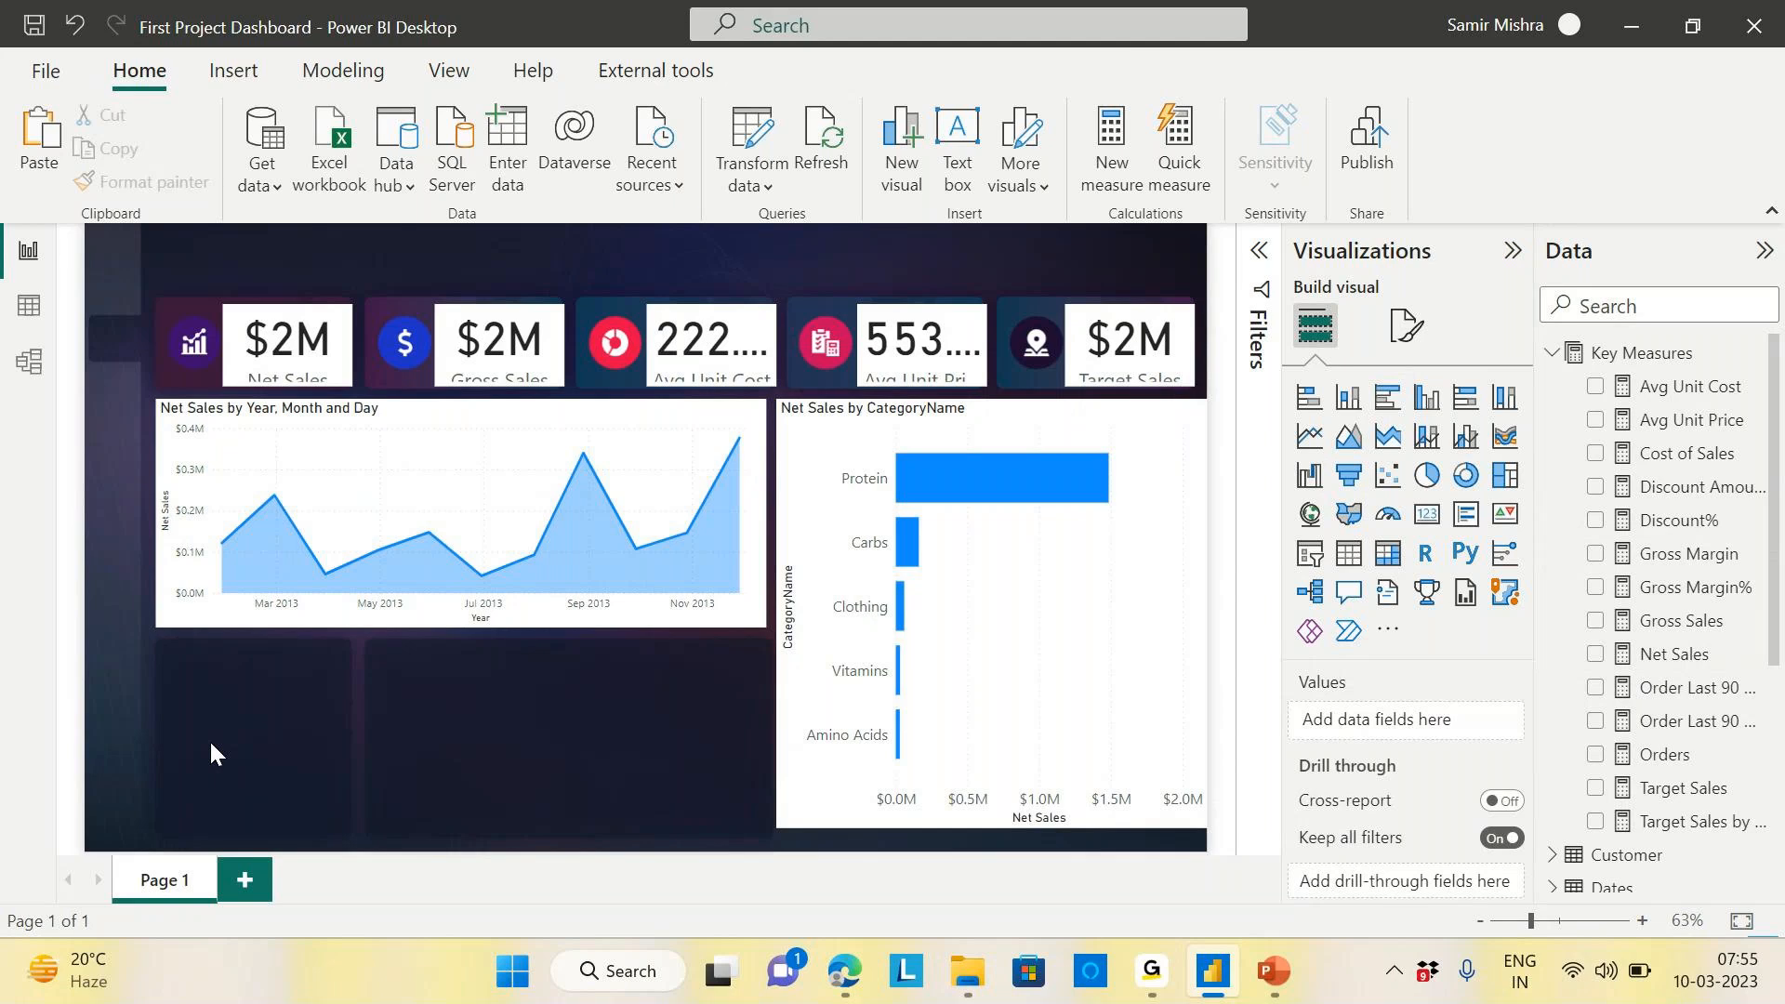
# Add a donut chart and shrink it to fit the small background tile beneath the area chart
pyautogui.click(1467, 476)
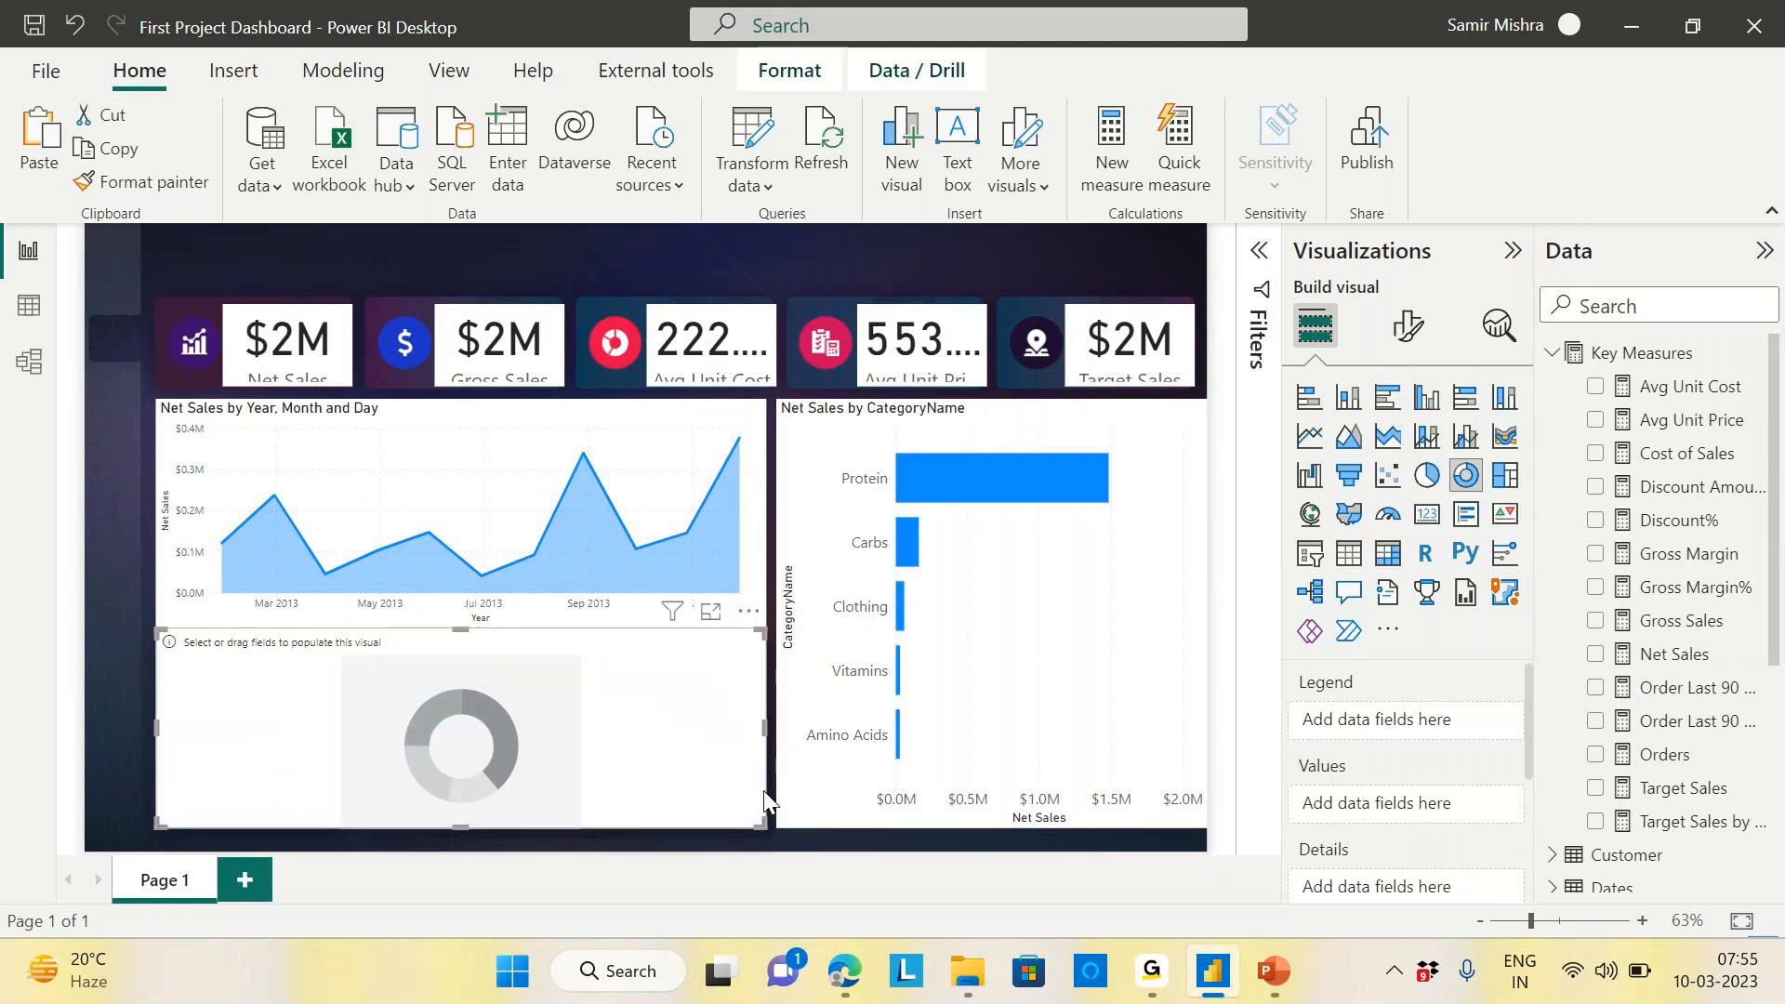
pyautogui.moveTo(764, 793); pyautogui.dragTo(380, 825)
pyautogui.moveTo(271, 634); pyautogui.dragTo(268, 651)
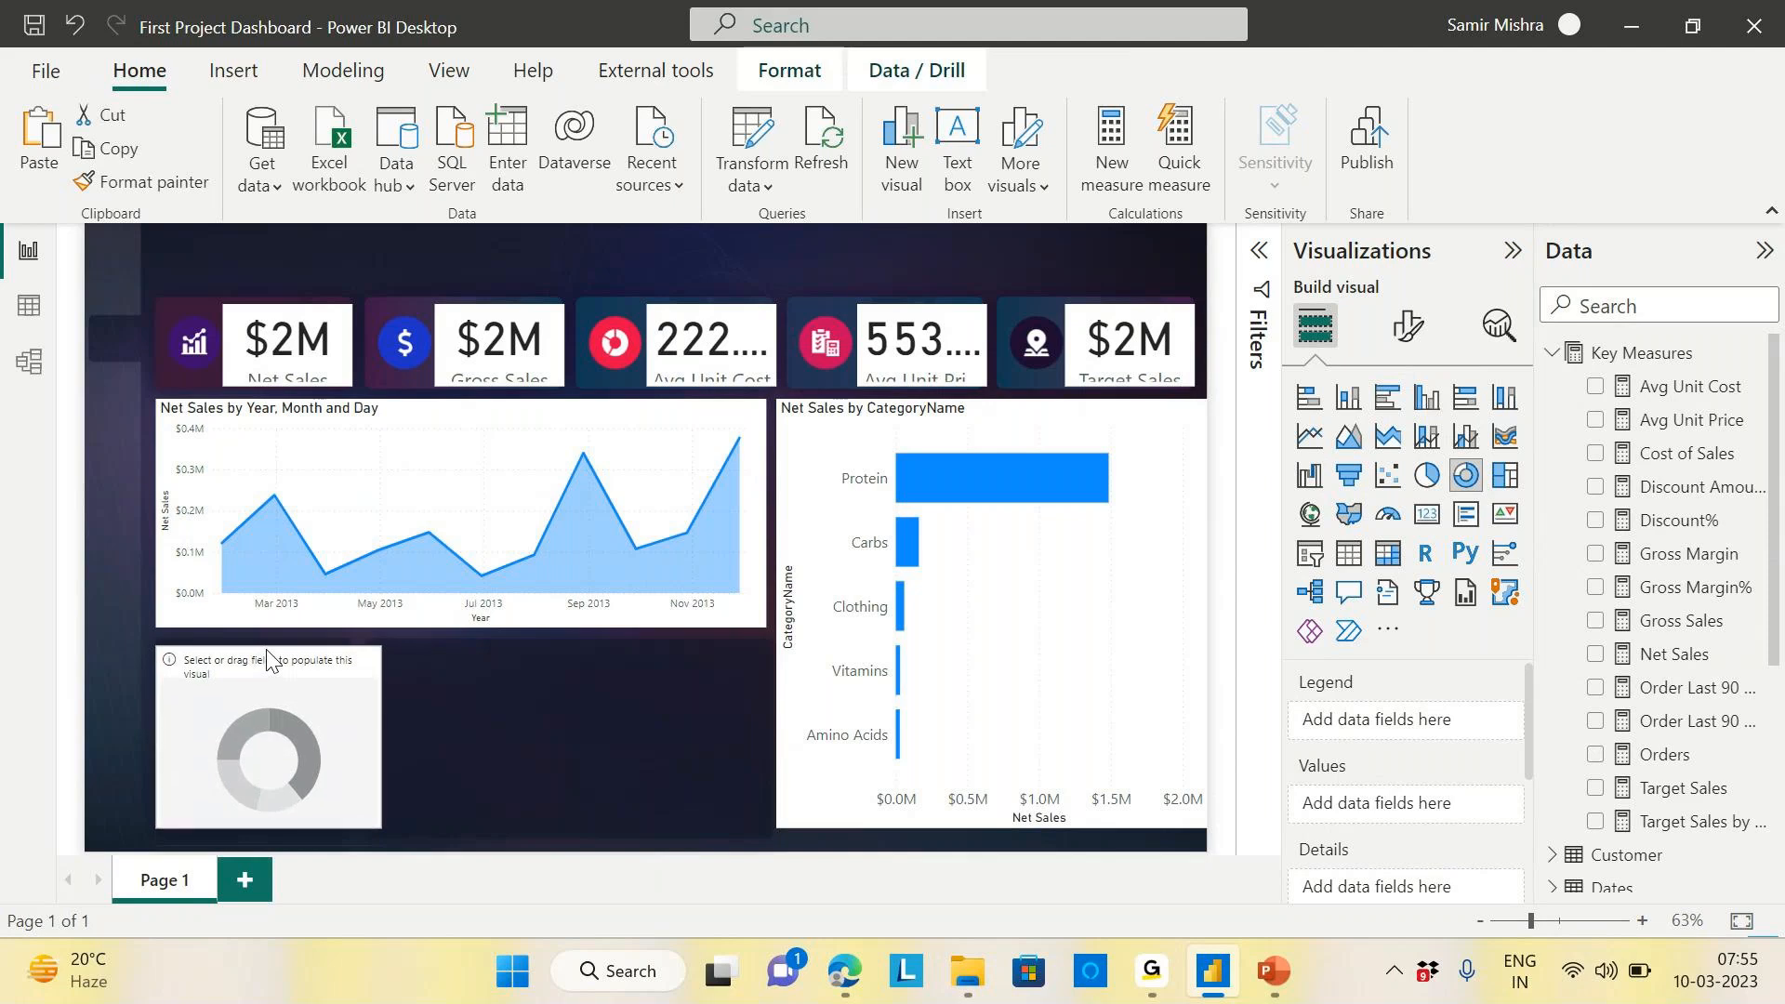
pyautogui.moveTo(376, 818)
pyautogui.mouseDown()
pyautogui.moveTo(320, 803)
pyautogui.moveTo(343, 817)
pyautogui.mouseUp()
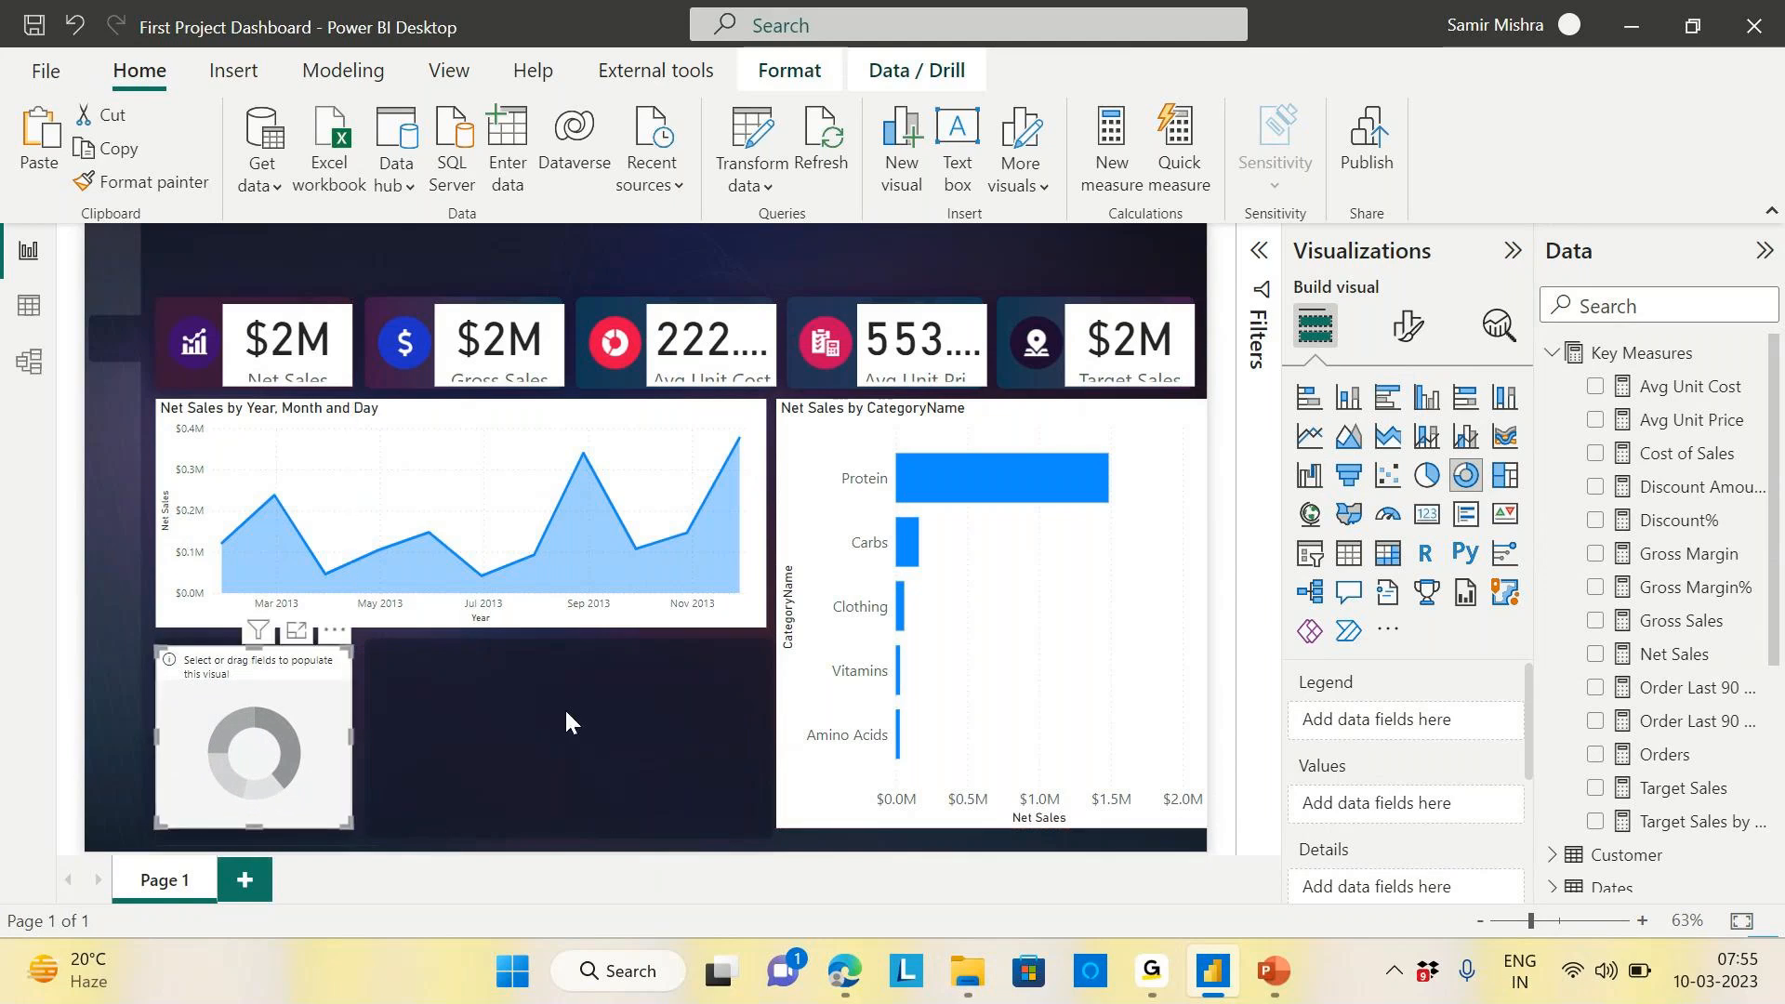
# Set the donut chart's legend to the Region field from the Customer table
pyautogui.click(1559, 358)
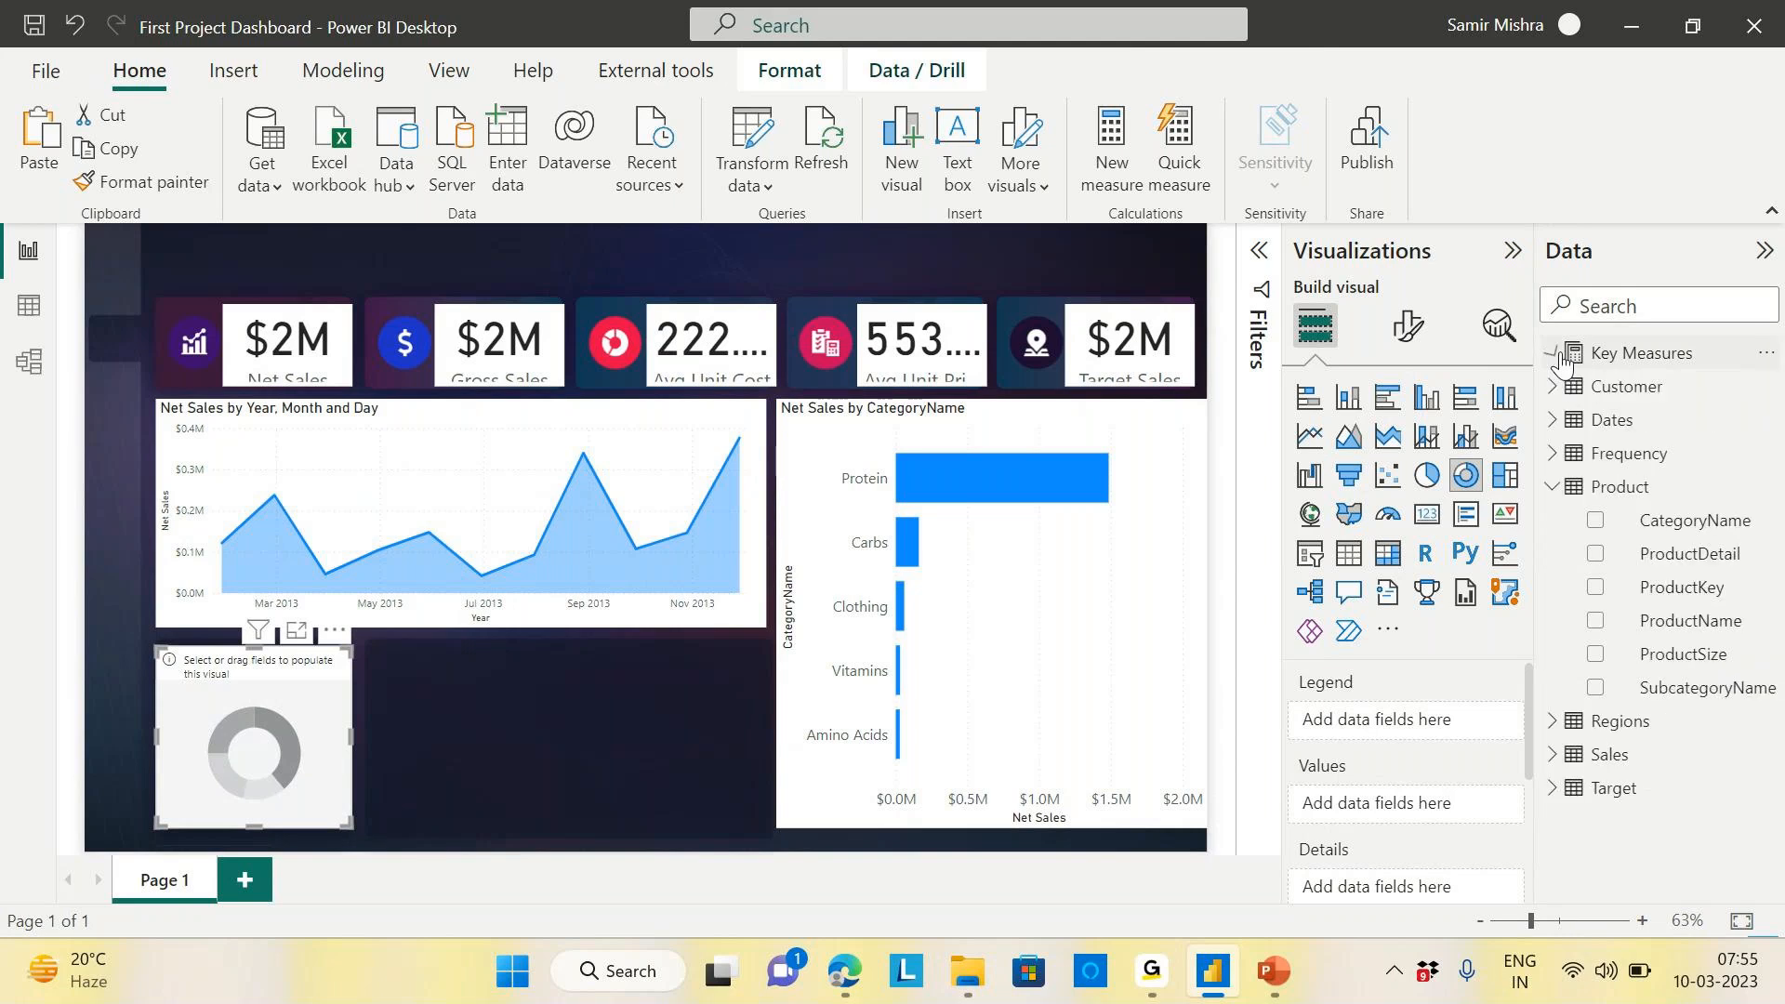
pyautogui.click(1553, 387)
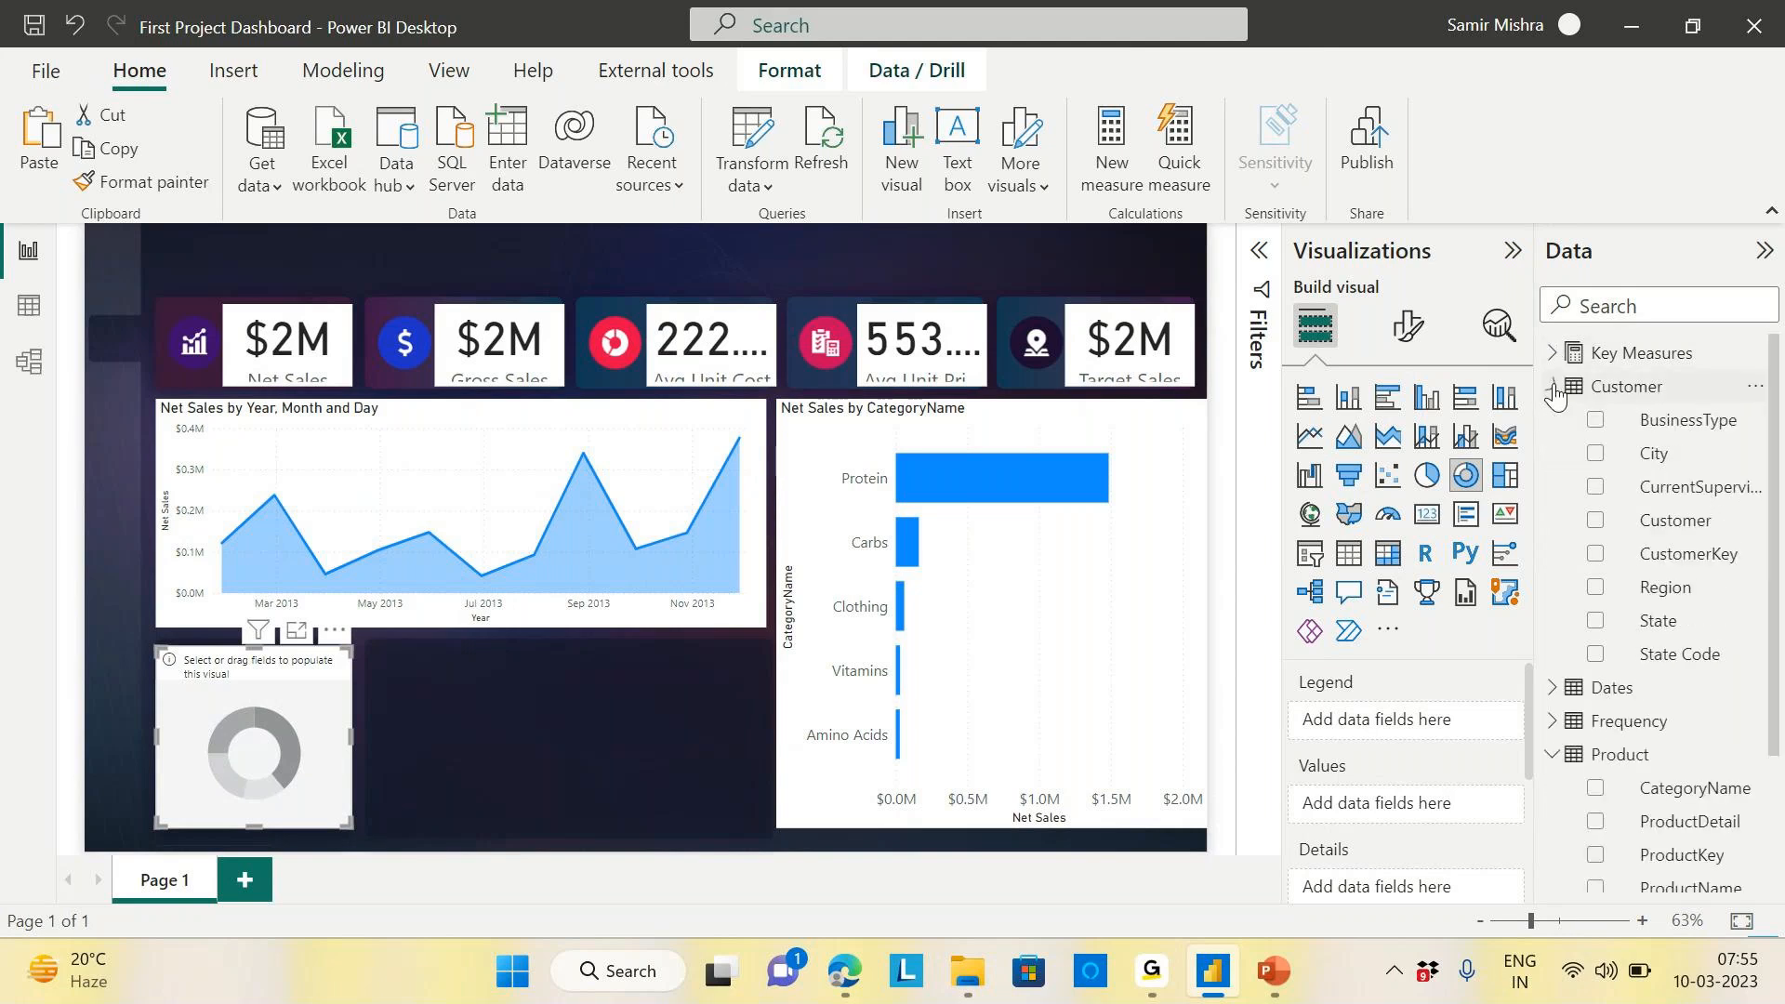
pyautogui.moveTo(1665, 586); pyautogui.dragTo(1402, 719)
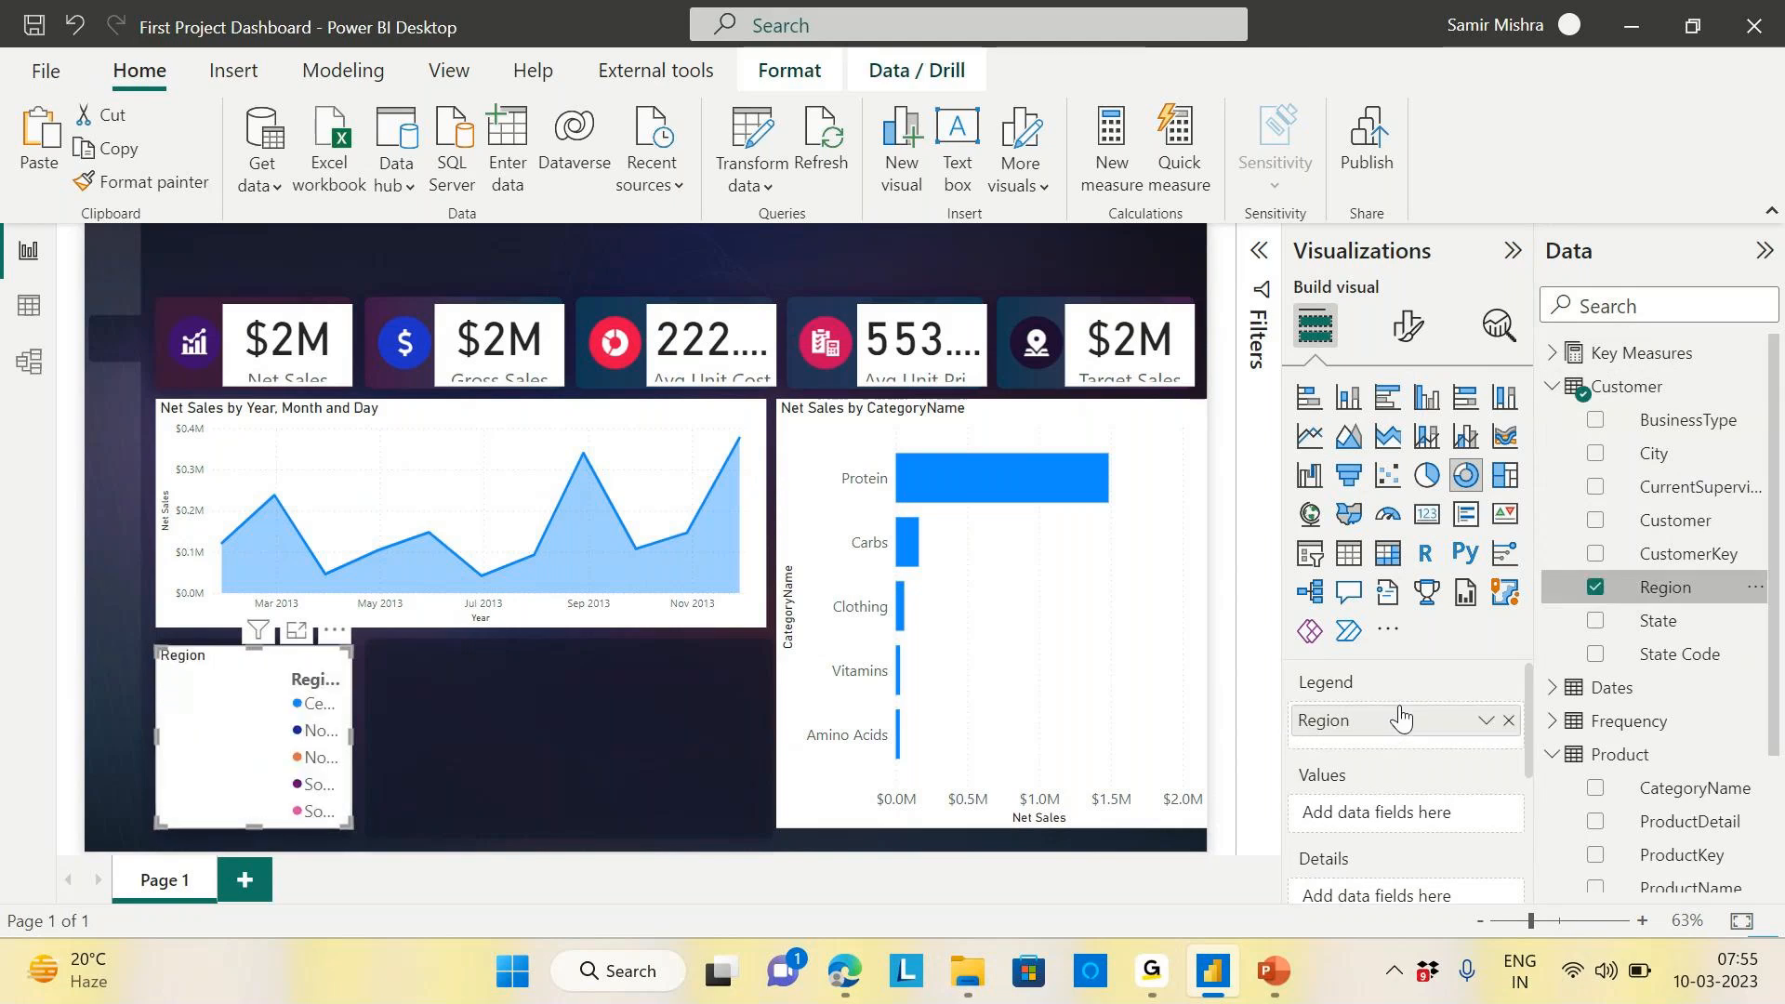
# Assign the Net Sales measure from Key Measures to the donut chart's values and deselect the chart
pyautogui.click(1553, 388)
pyautogui.click(1553, 353)
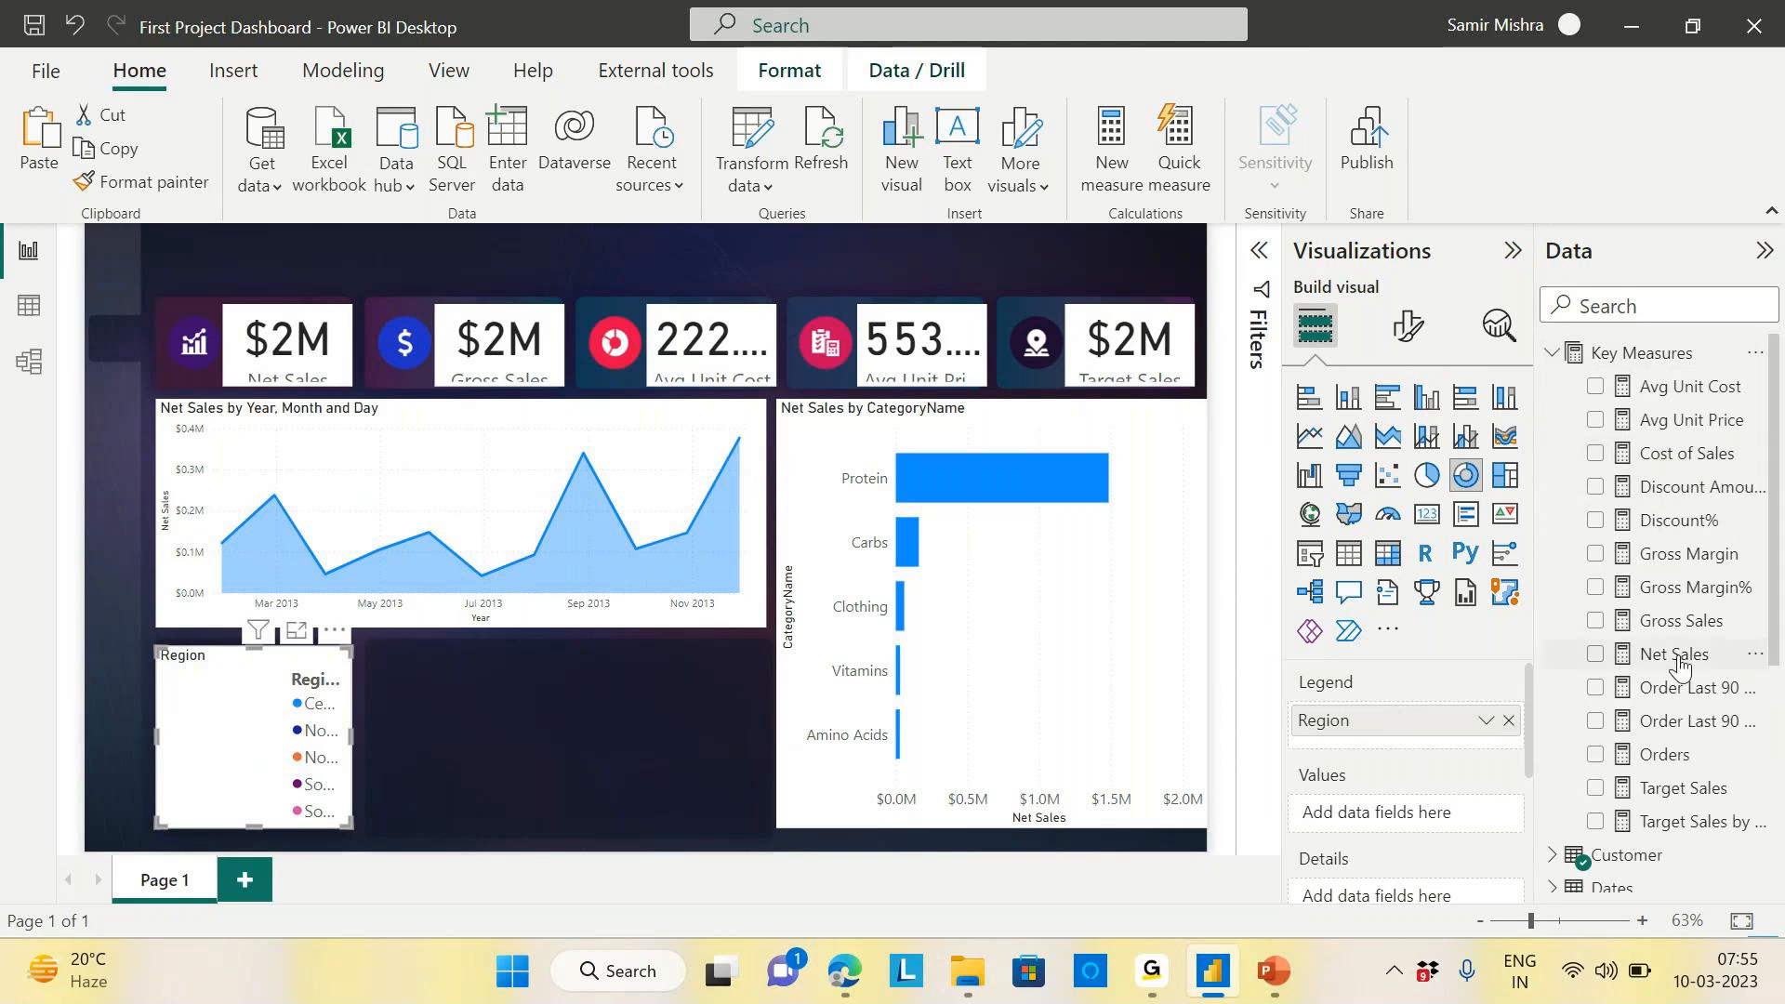
pyautogui.moveTo(1679, 655); pyautogui.dragTo(1469, 809)
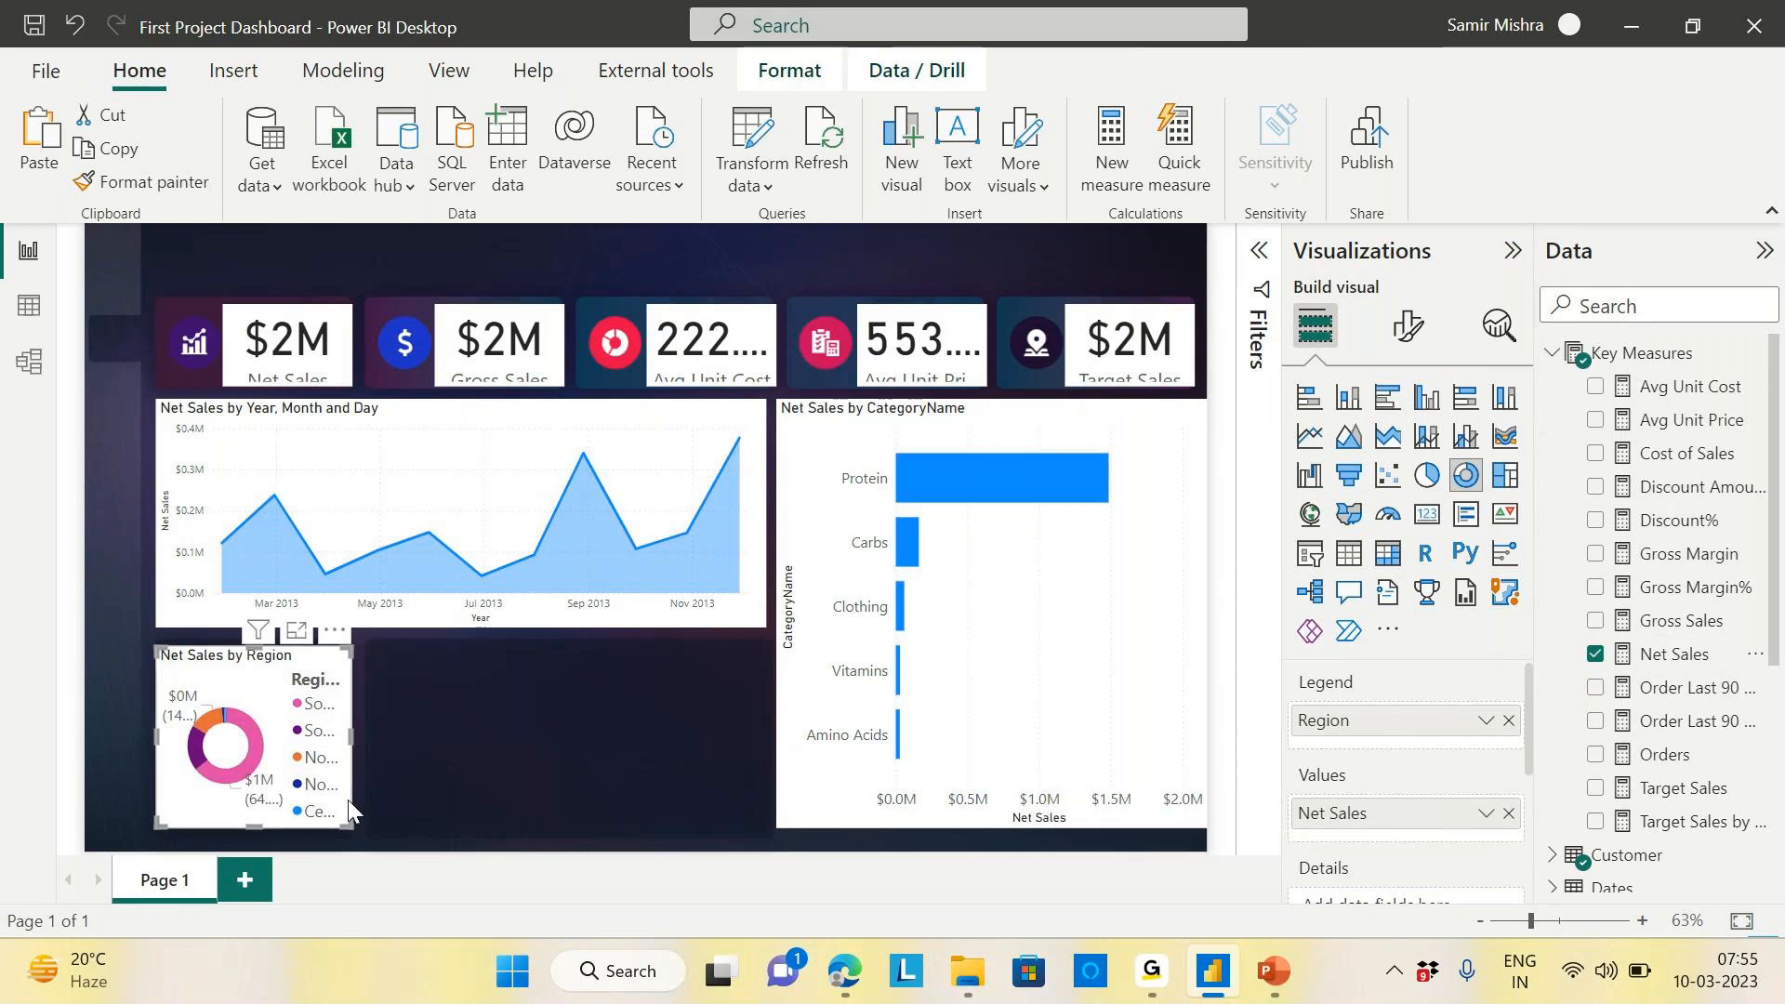
pyautogui.click(588, 727)
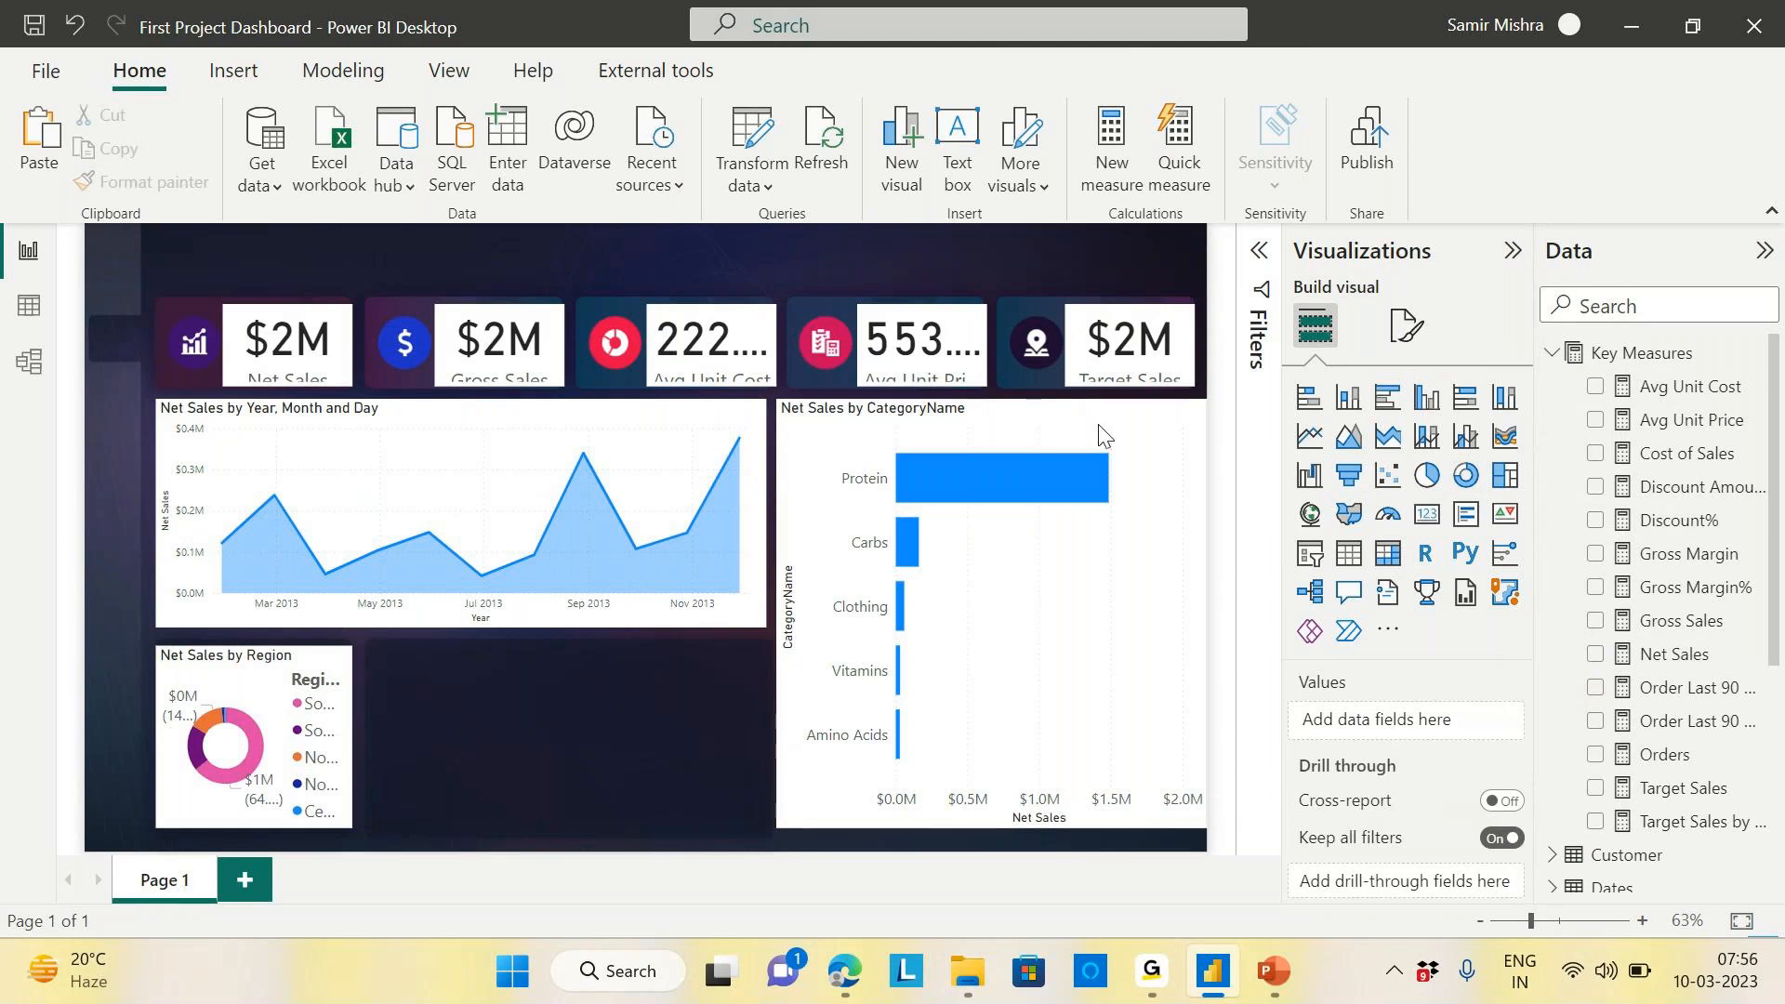
# Add a map visual fitted to the tile beside the donut chart, with State from the Customer table as its location
pyautogui.click(1311, 514)
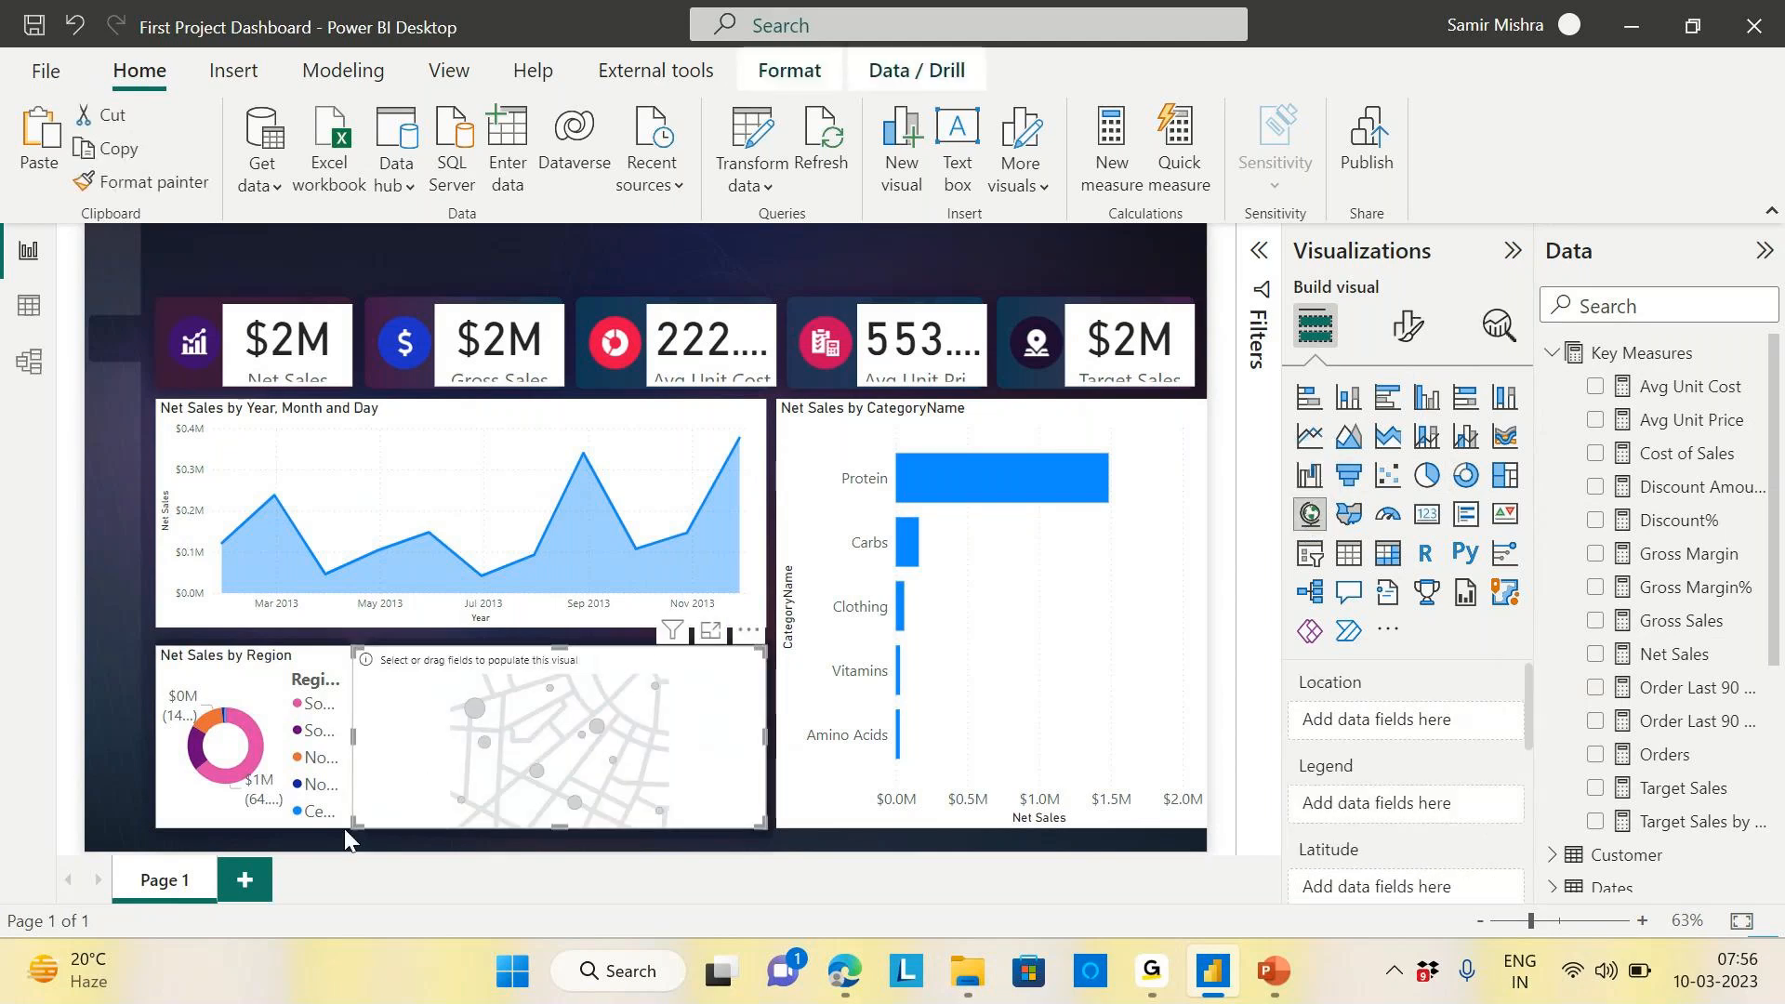
pyautogui.moveTo(350, 822); pyautogui.dragTo(364, 816)
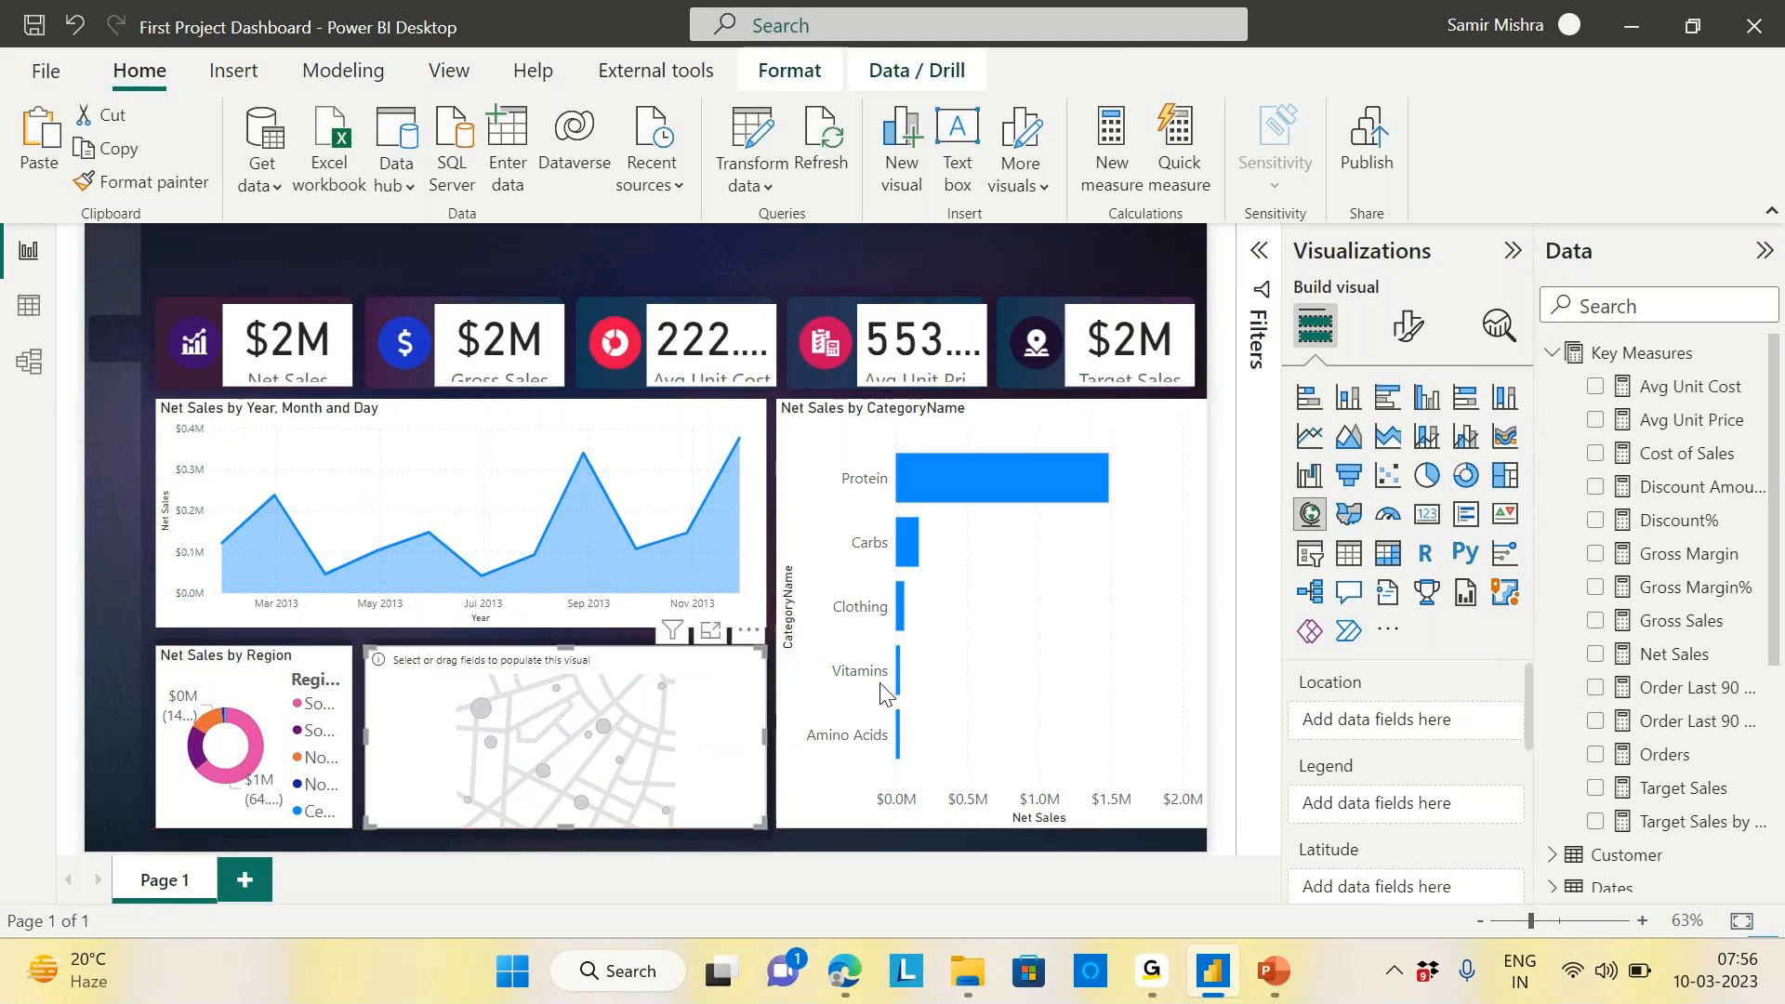
pyautogui.click(1552, 351)
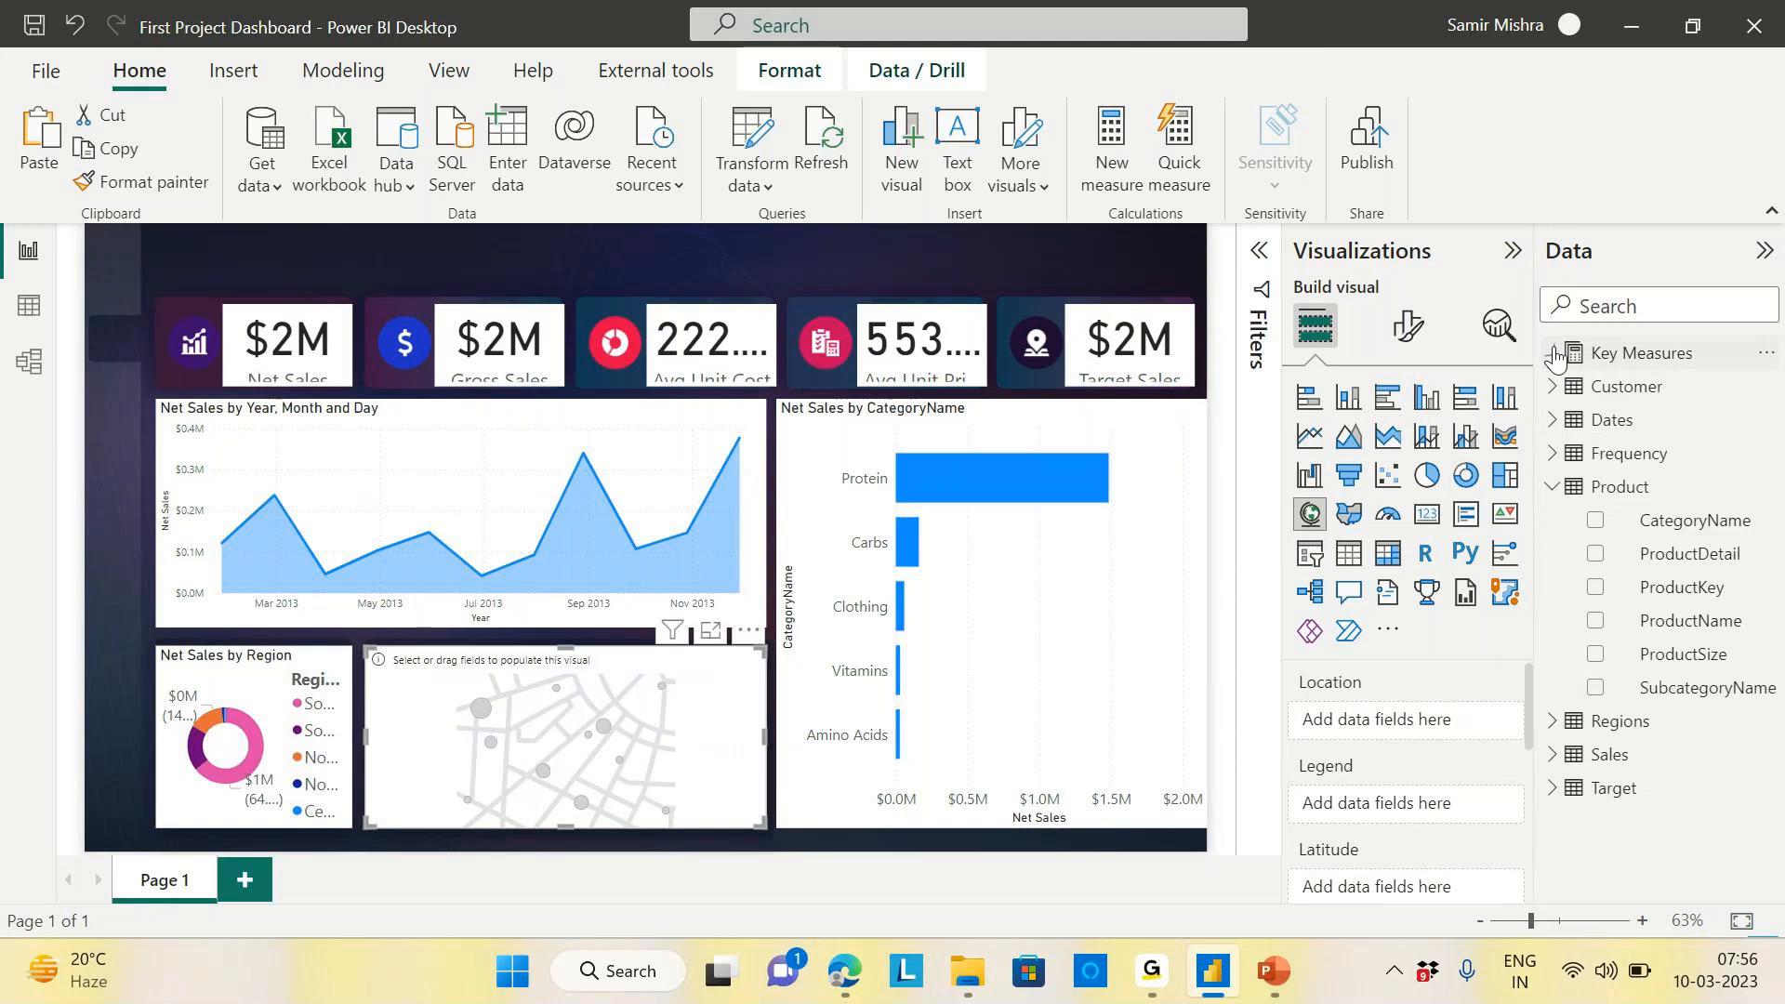
pyautogui.click(1553, 487)
pyautogui.click(1553, 386)
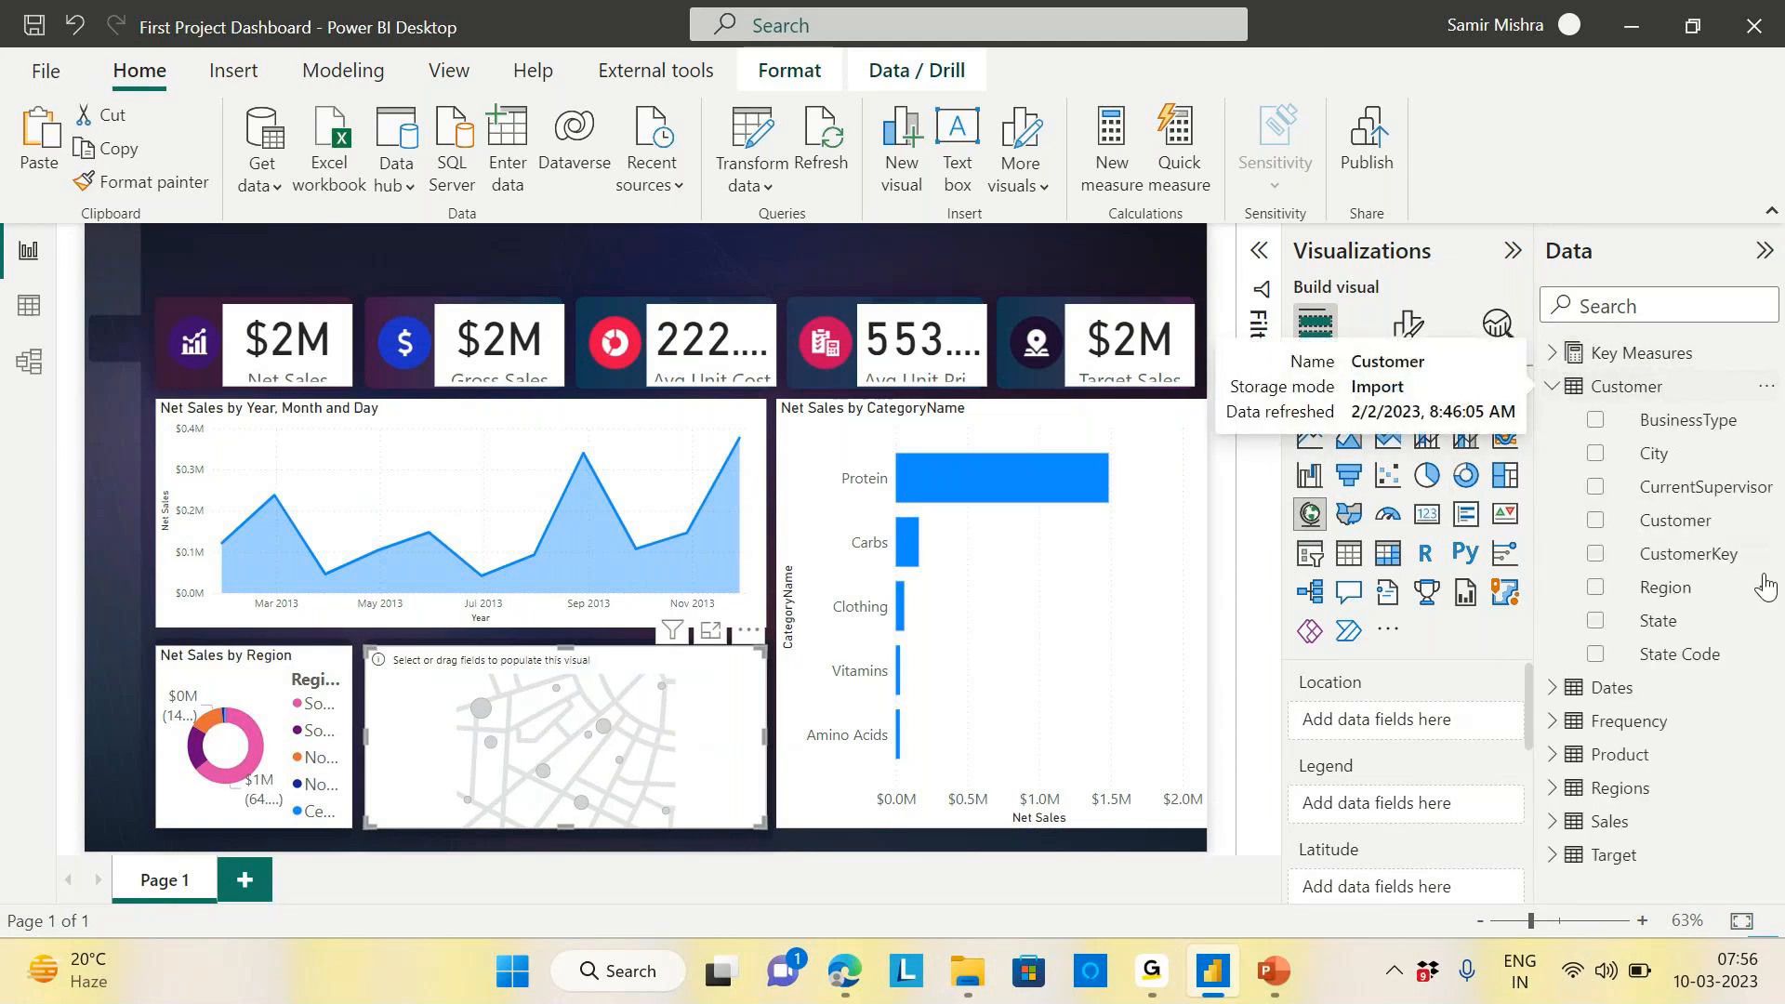
pyautogui.moveTo(1660, 621); pyautogui.dragTo(1423, 728)
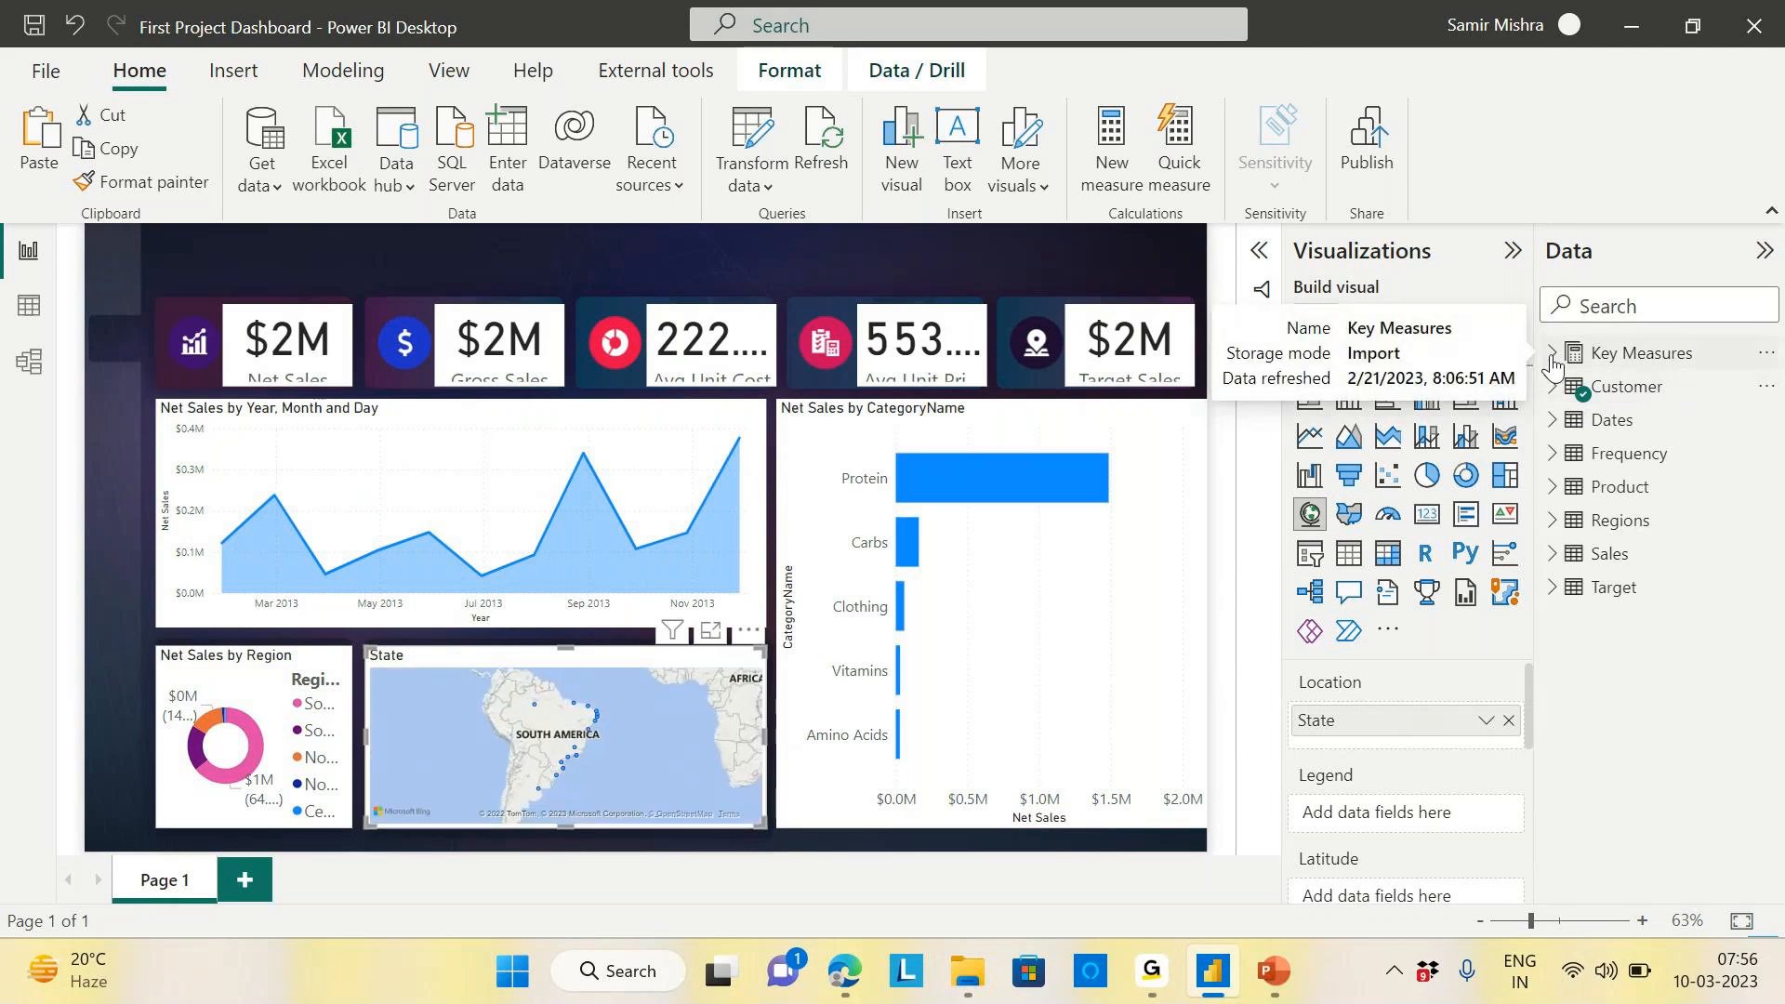
# Assign the Net Sales measure from Key Measures to the map's bubble size and deselect the map
pyautogui.click(1558, 355)
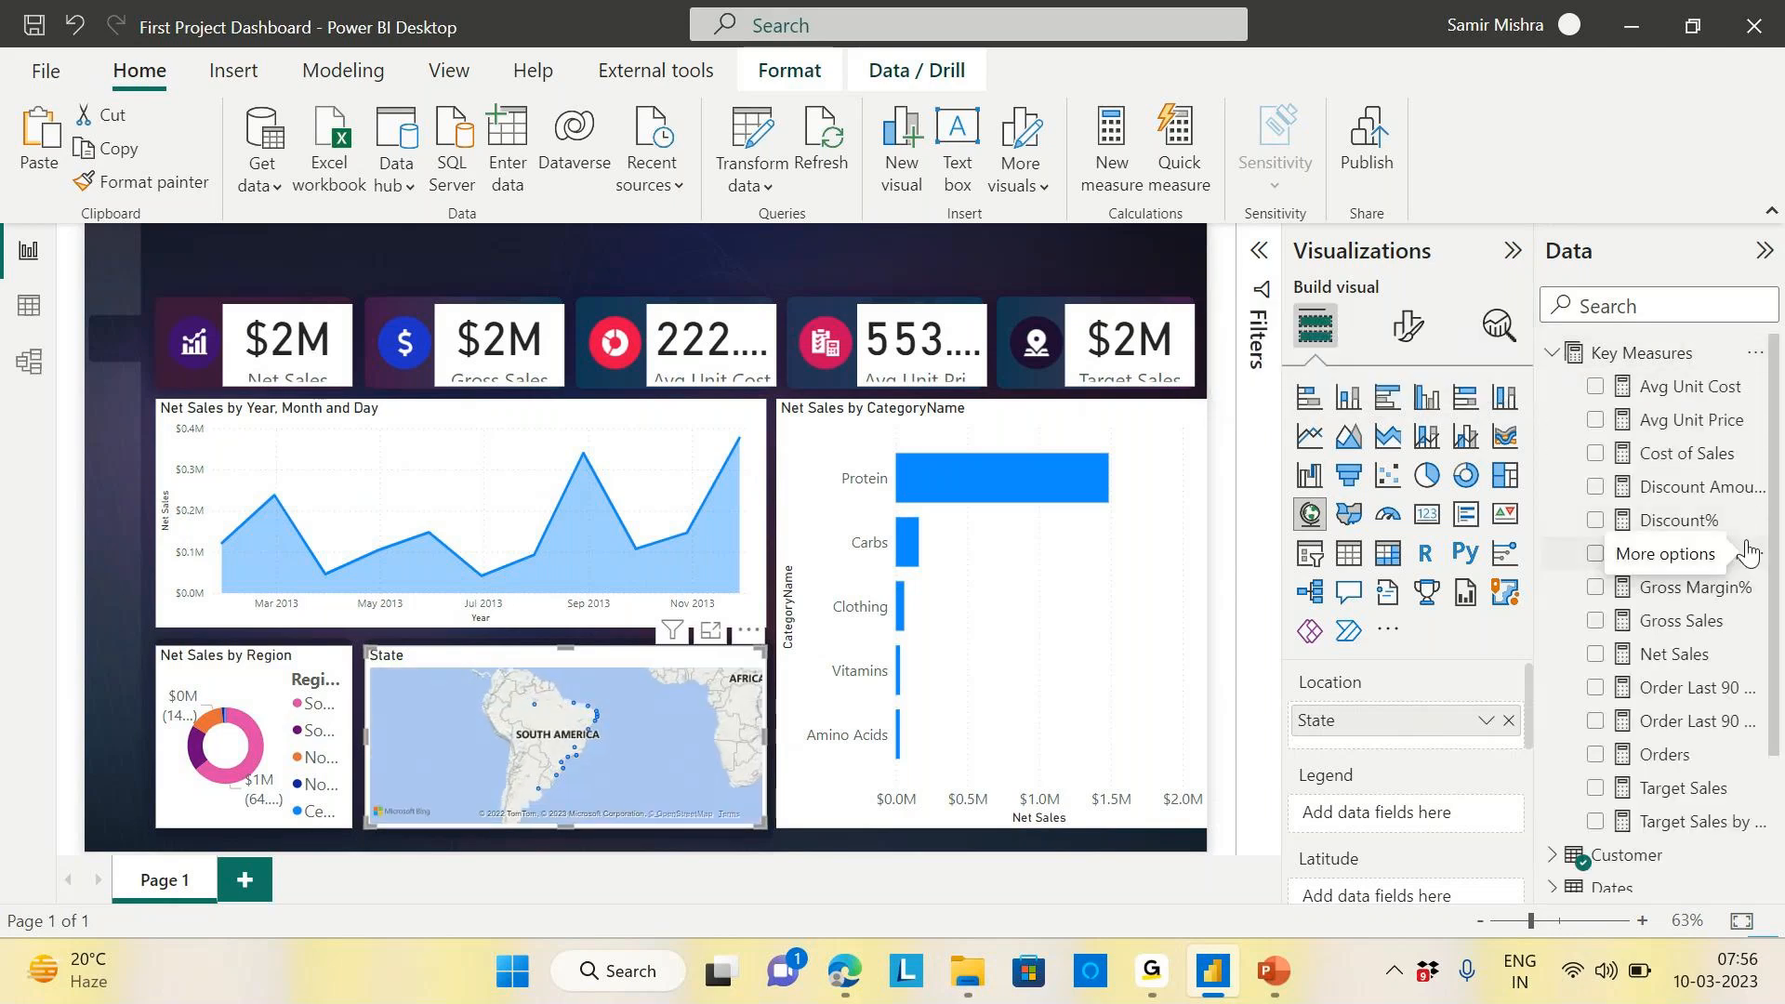
pyautogui.scroll(-3, 1562, 715)
pyautogui.moveTo(1525, 688); pyautogui.dragTo(1511, 783)
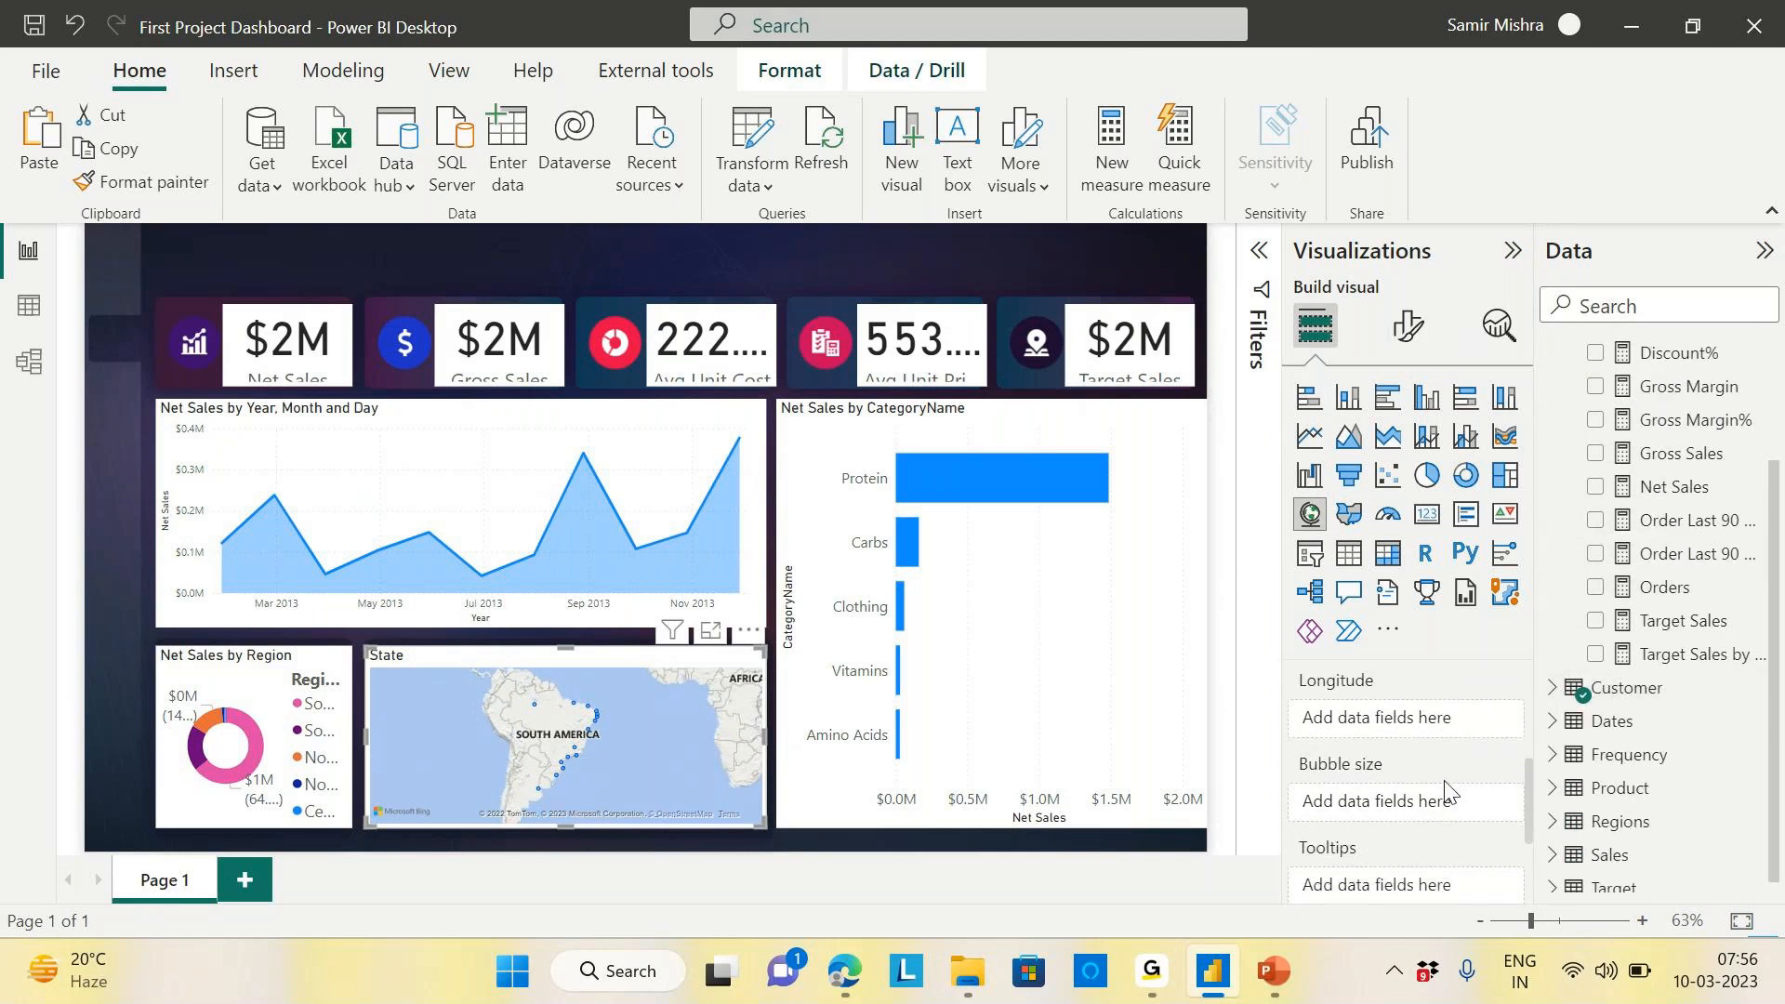
pyautogui.moveTo(1669, 488); pyautogui.dragTo(1399, 800)
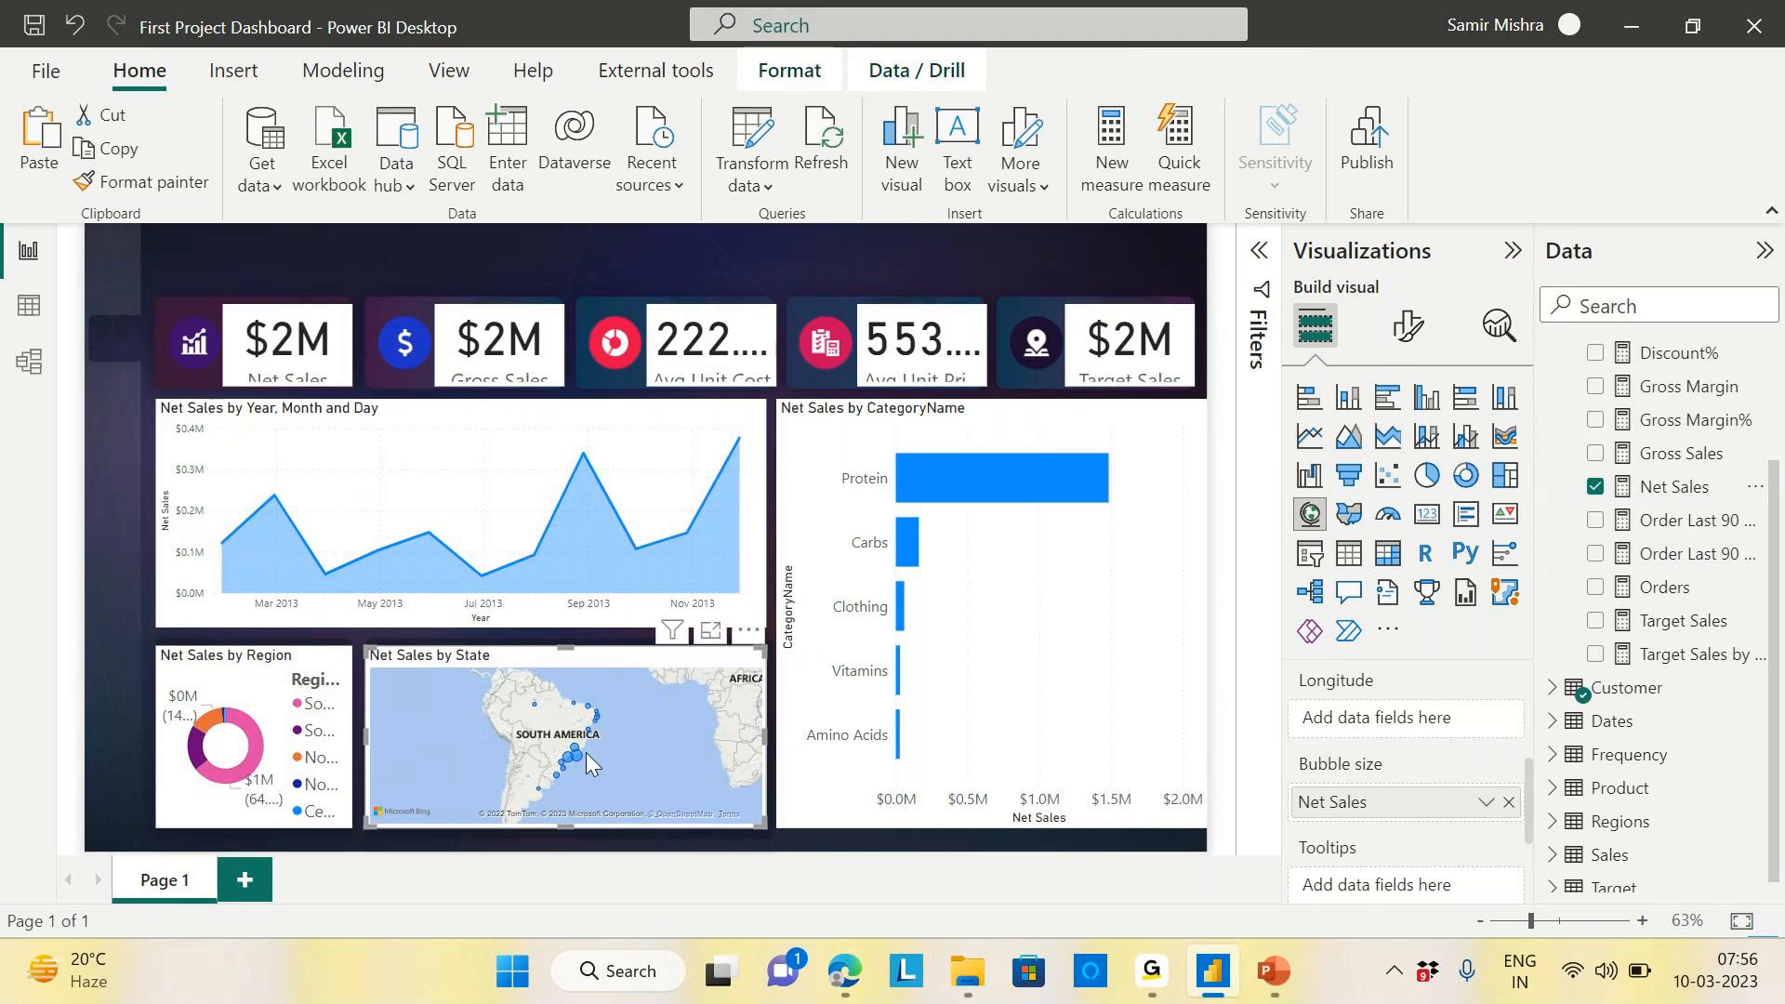
pyautogui.click(851, 249)
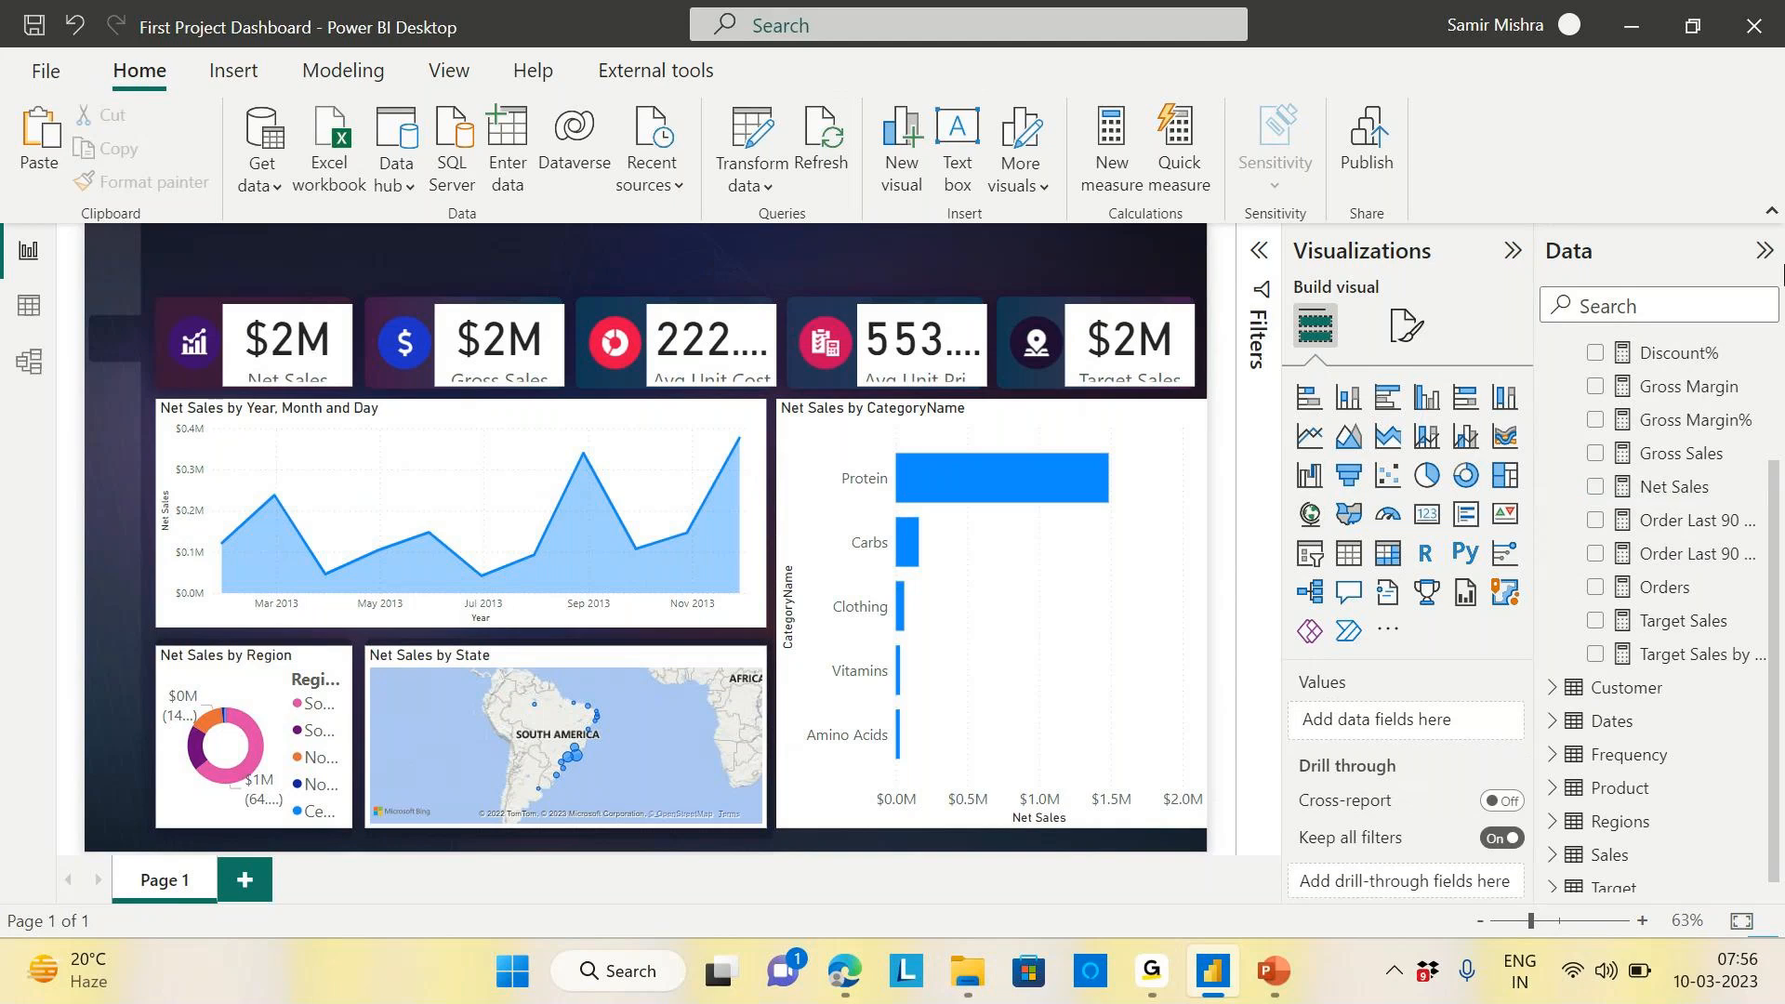
# Narrow the Net Sales by CategoryName bar chart to align with the edge of the Target Sales card, and deselect it
pyautogui.click(1194, 814)
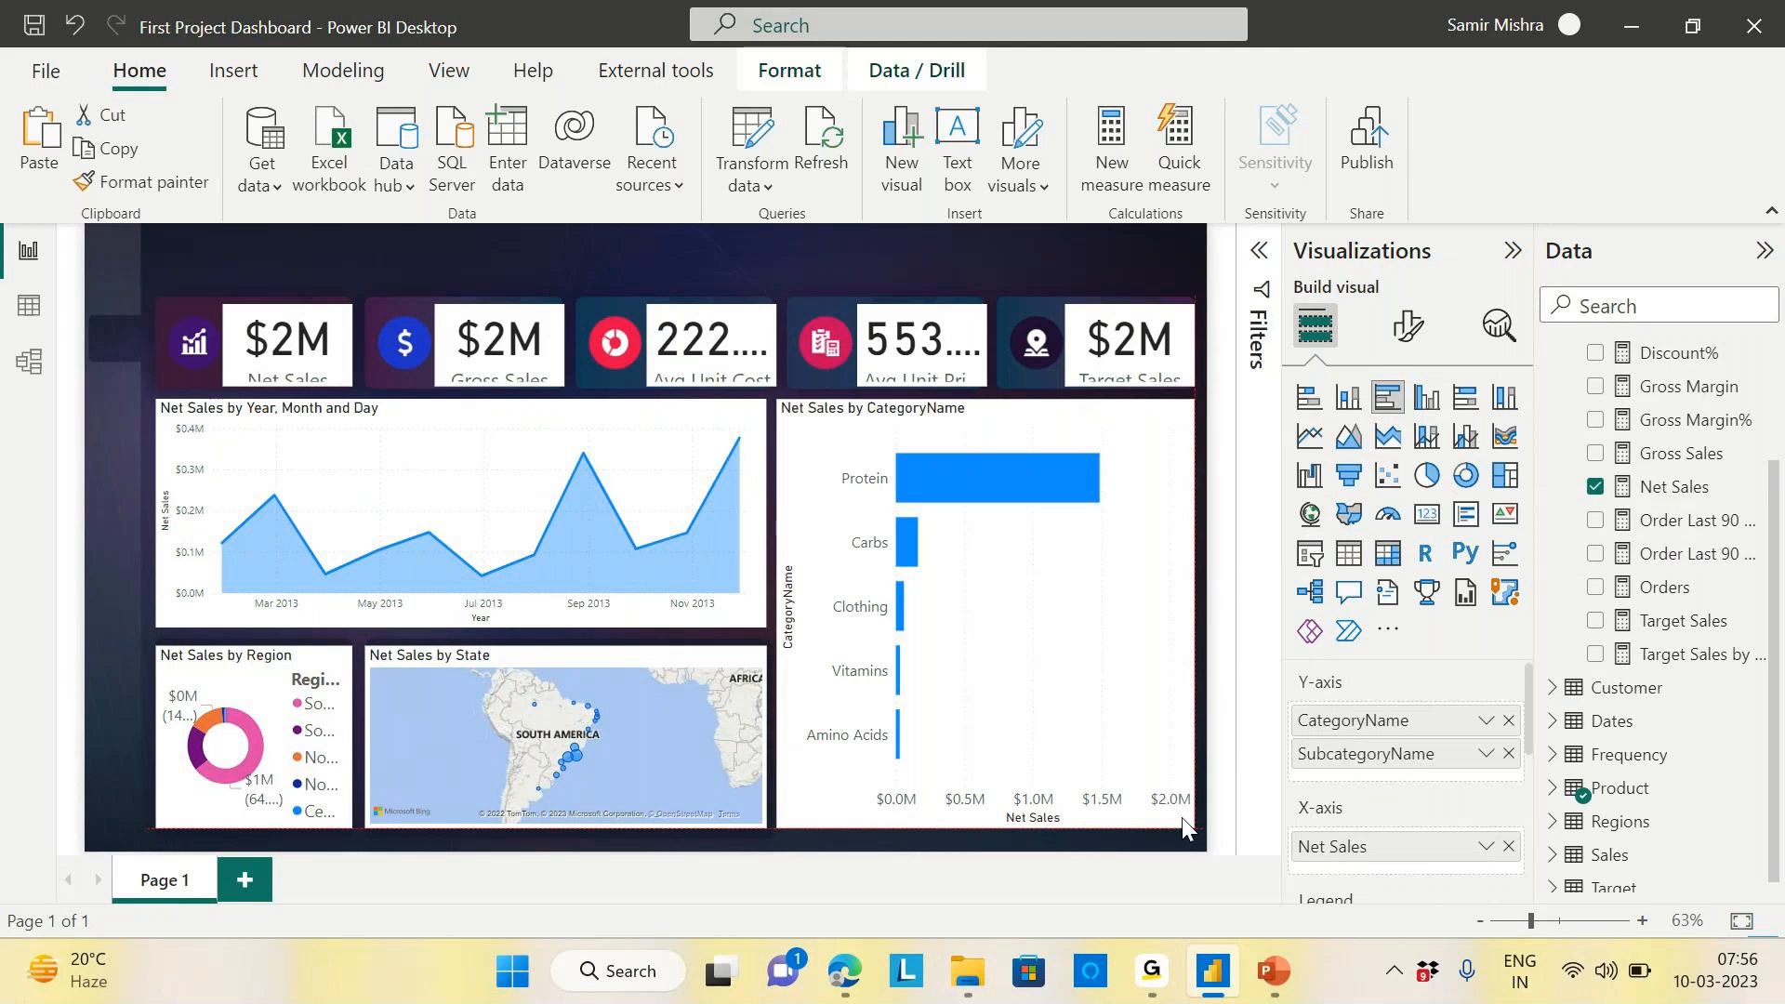
pyautogui.click(878, 248)
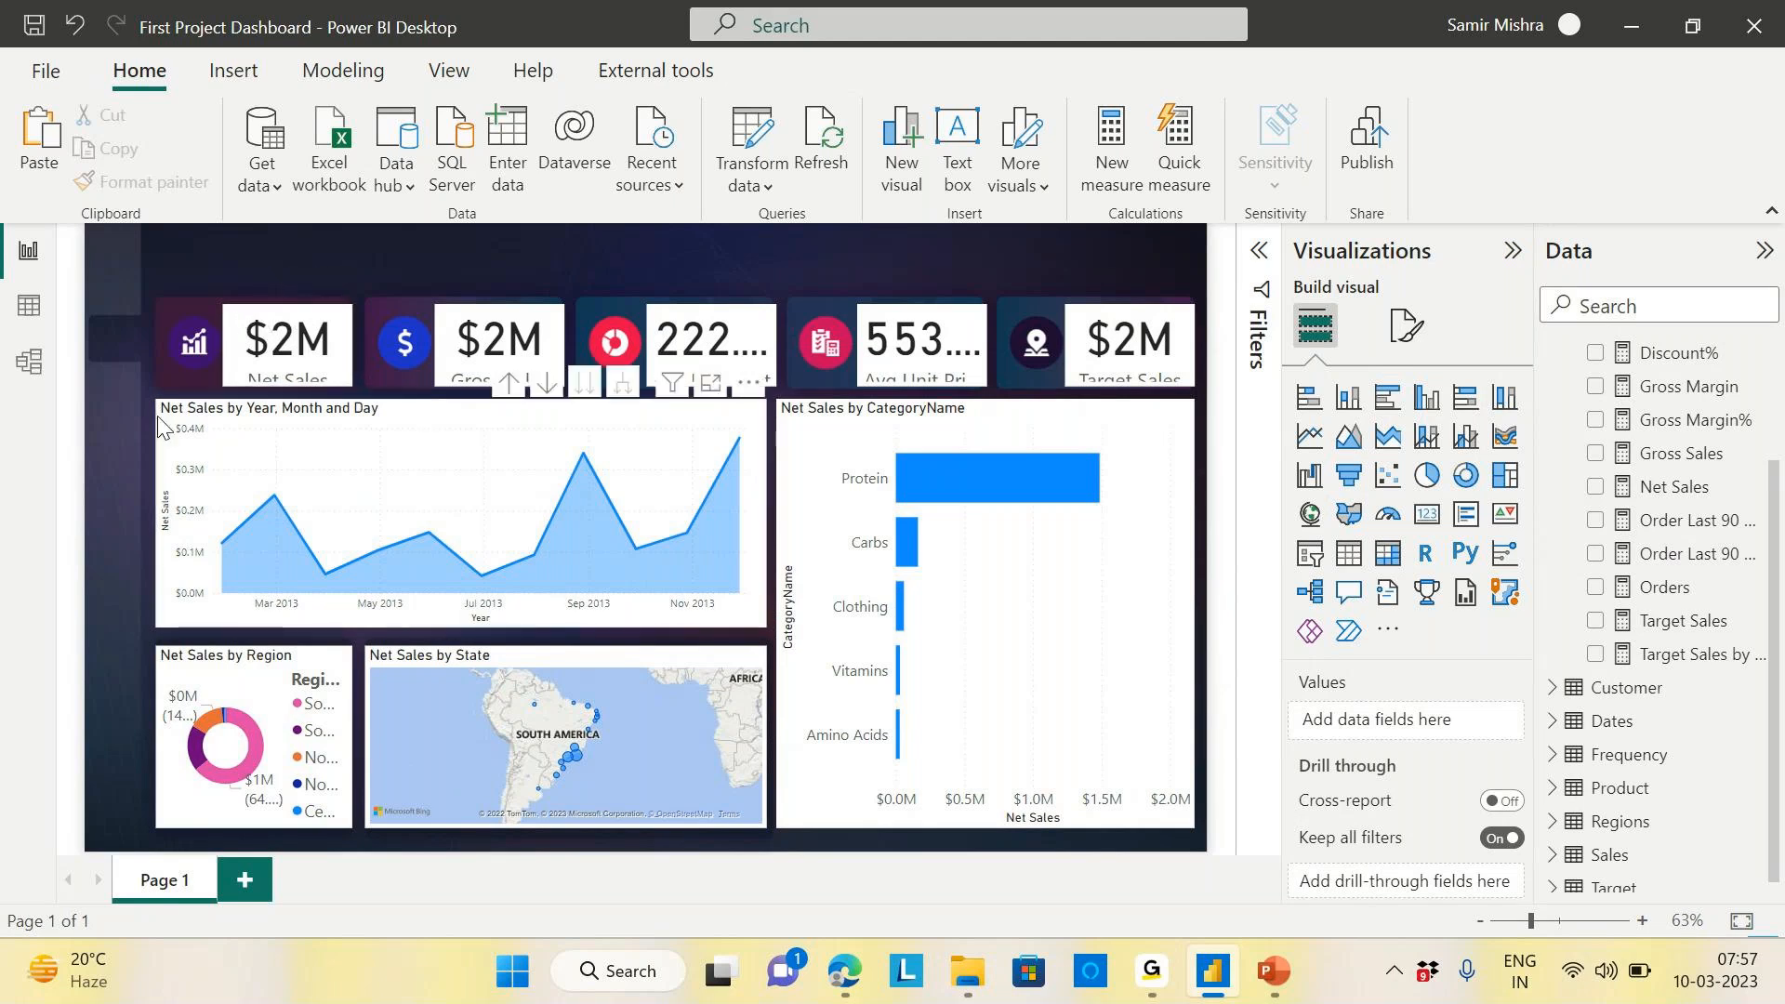
# Format the Net Sales card's callout value in bold Segoe UI at size 14
pyautogui.click(349, 372)
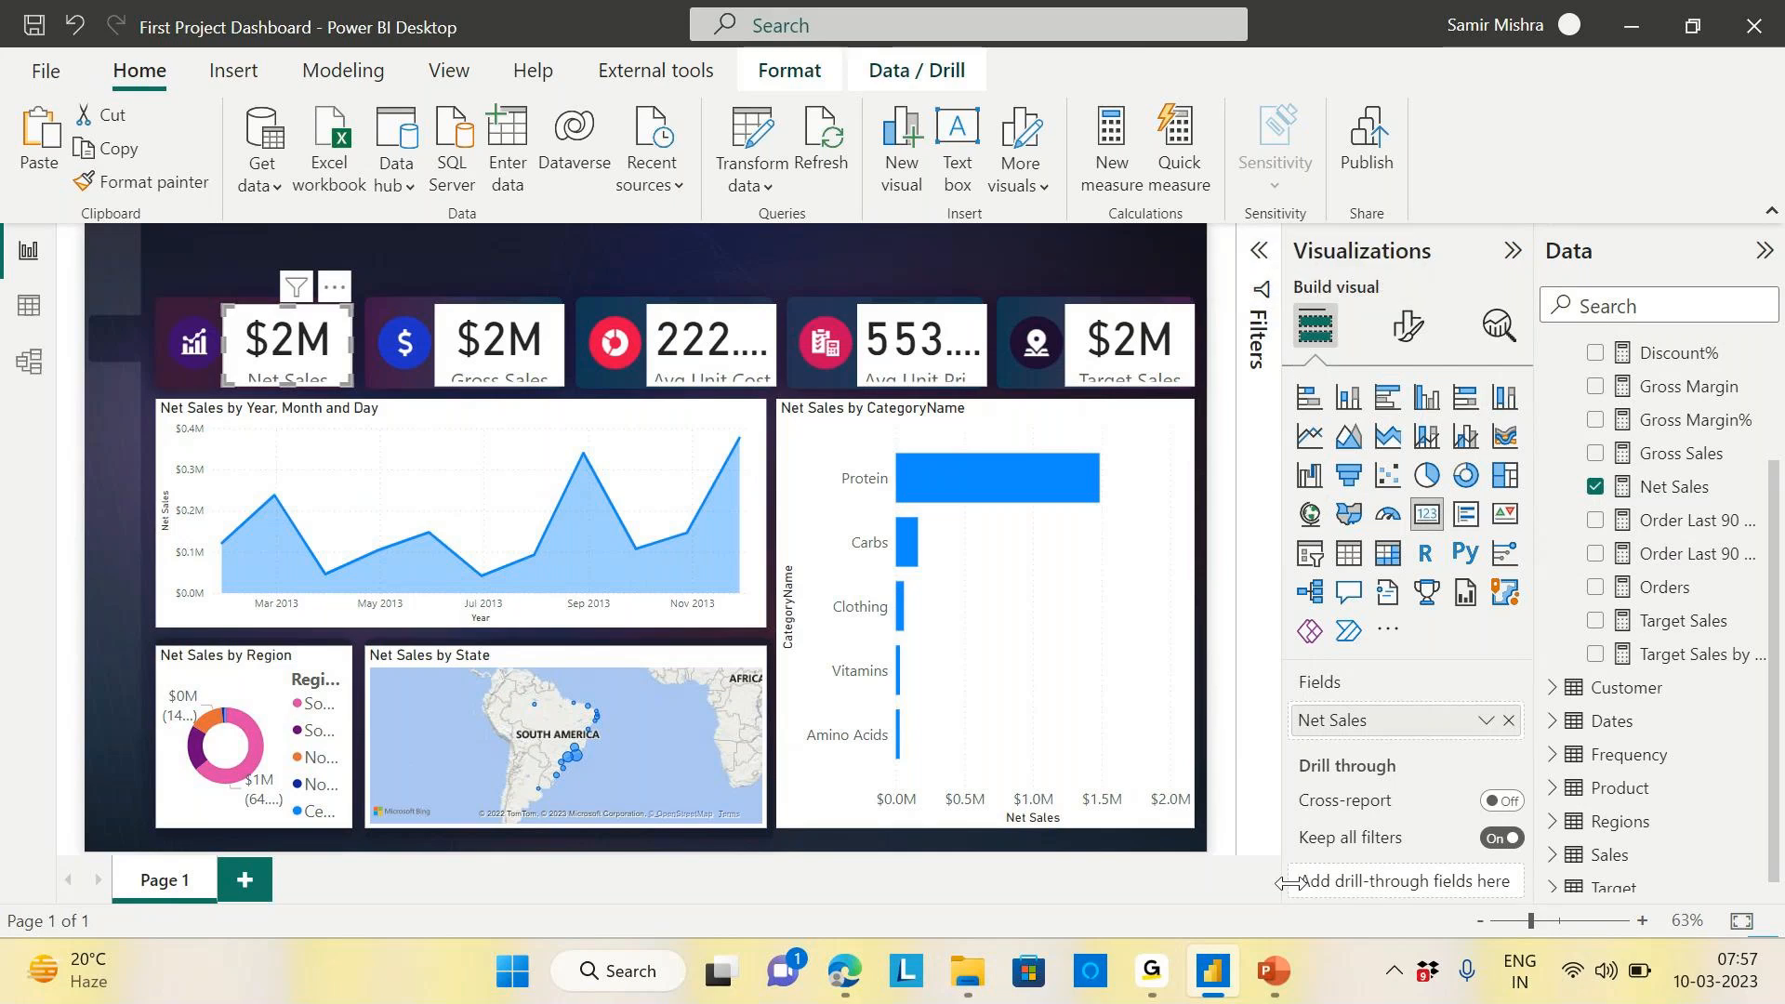
pyautogui.click(1411, 342)
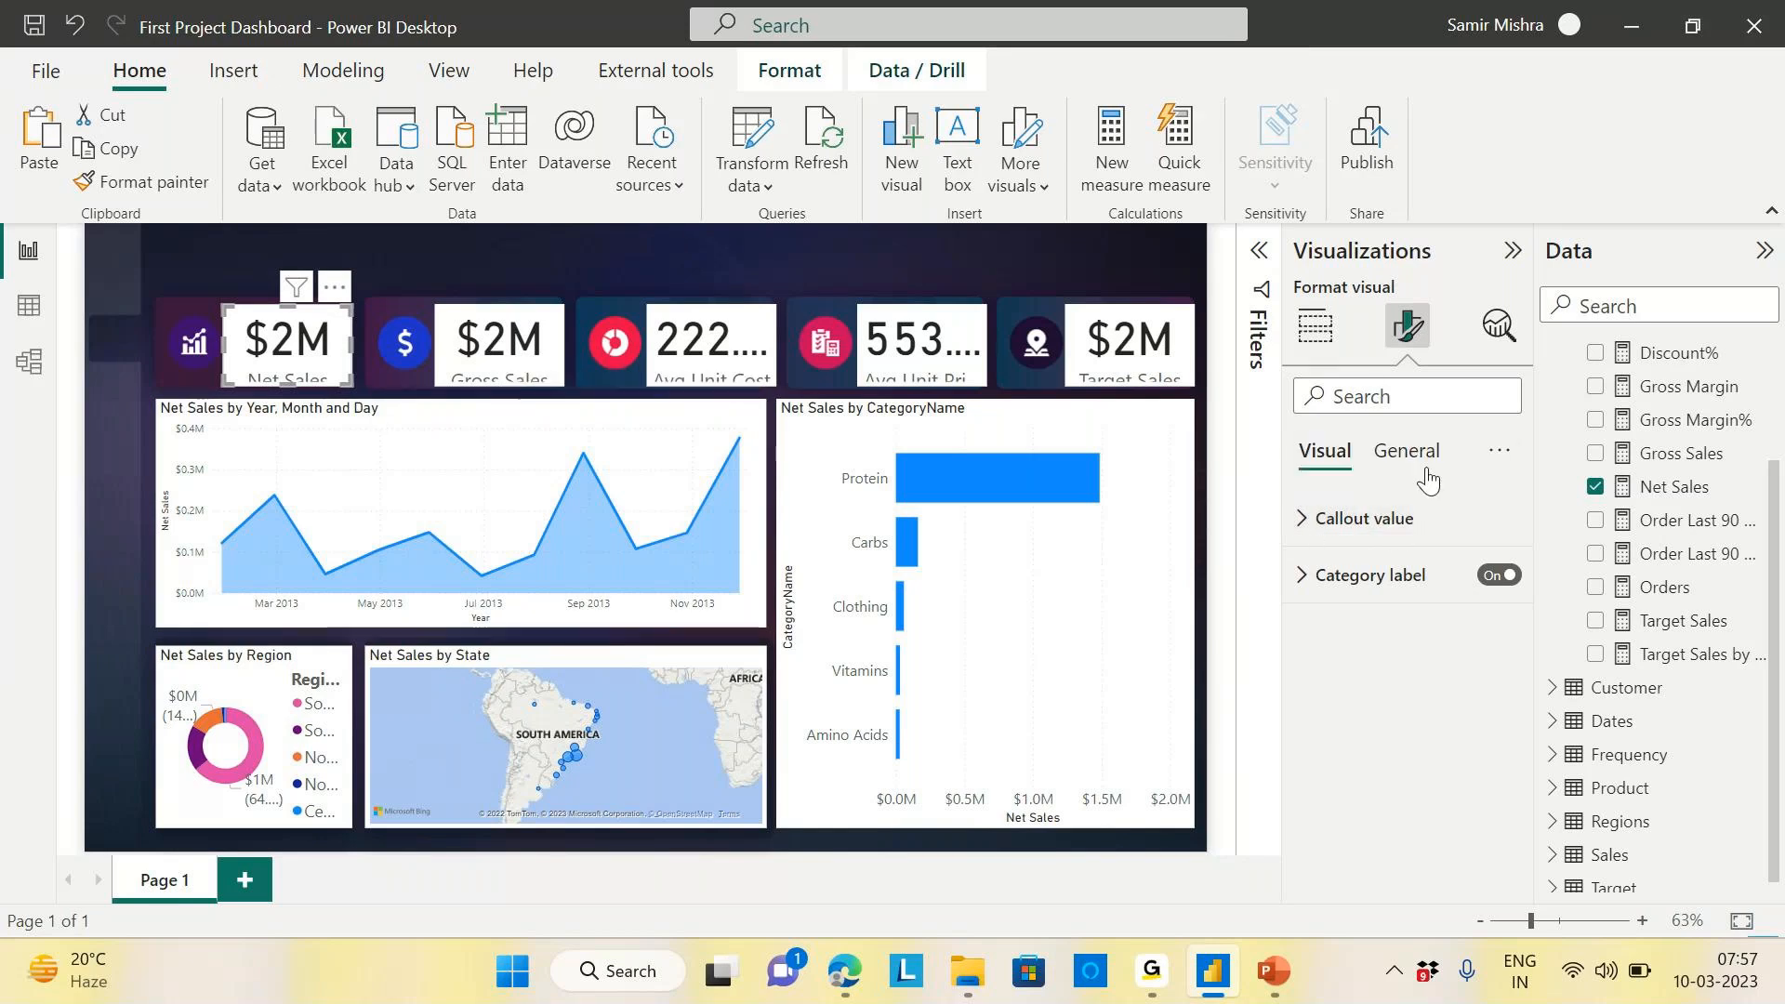
pyautogui.click(1307, 527)
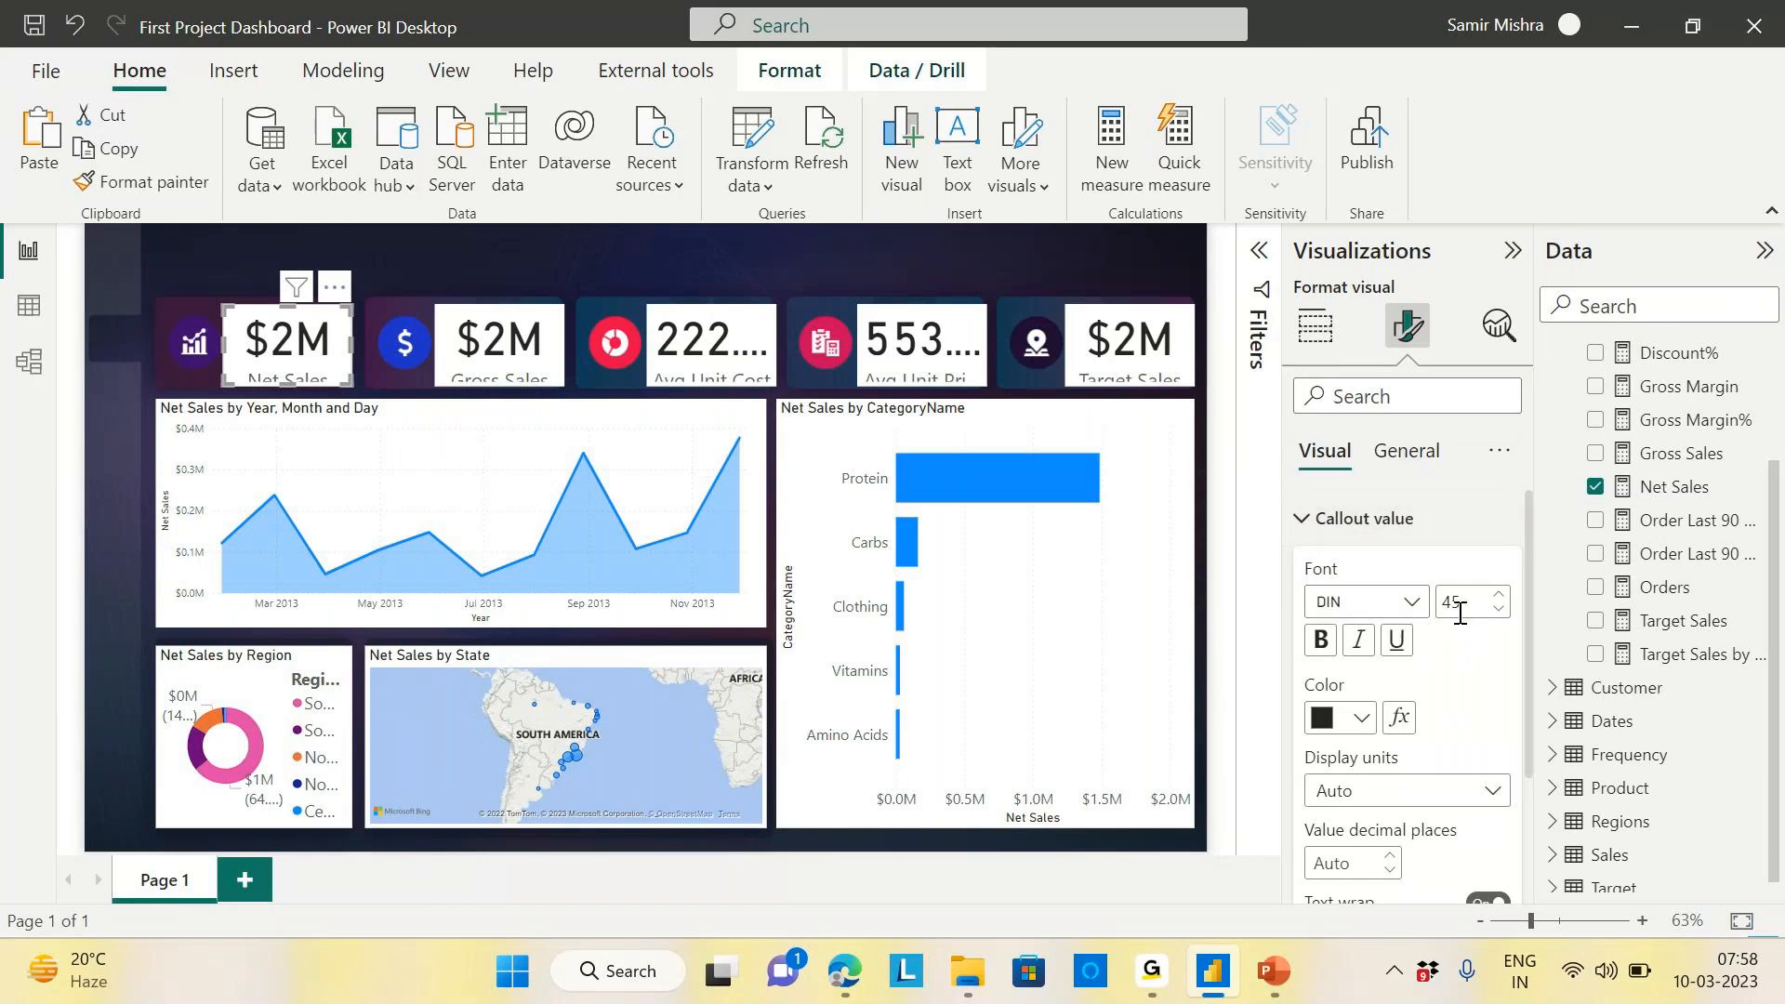
pyautogui.moveTo(1458, 610); pyautogui.dragTo(1423, 611)
pyautogui.write('14')
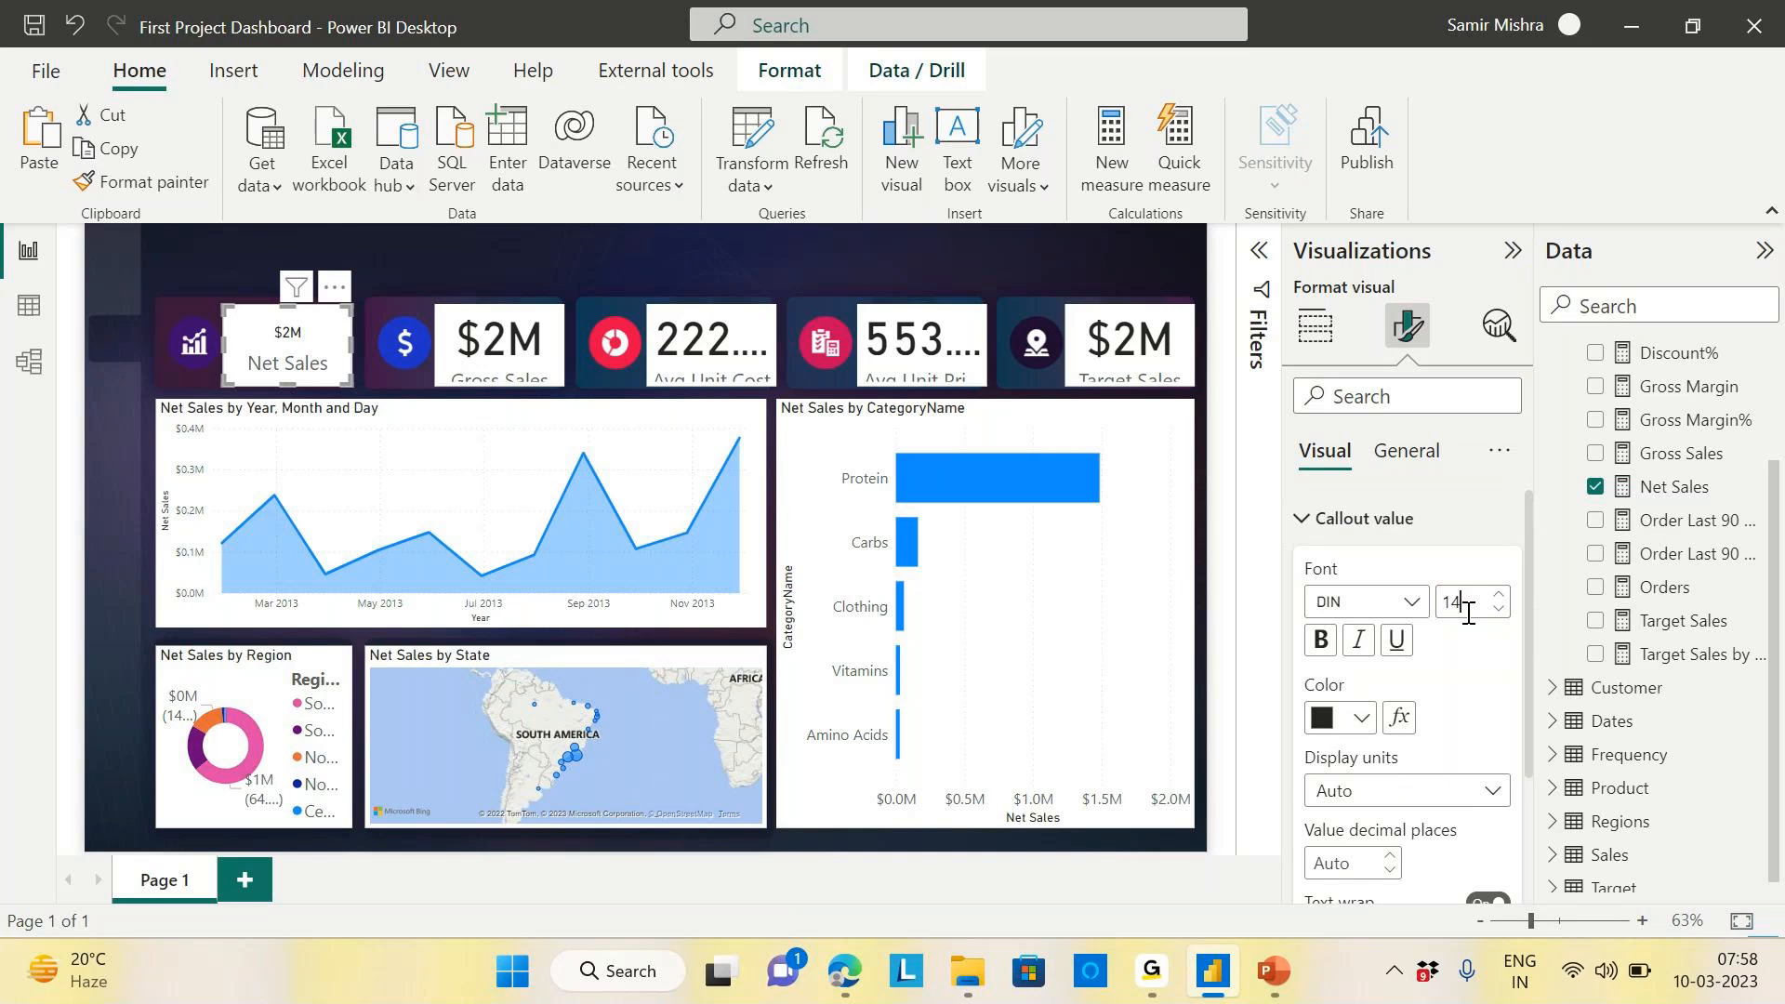
pyautogui.click(1414, 604)
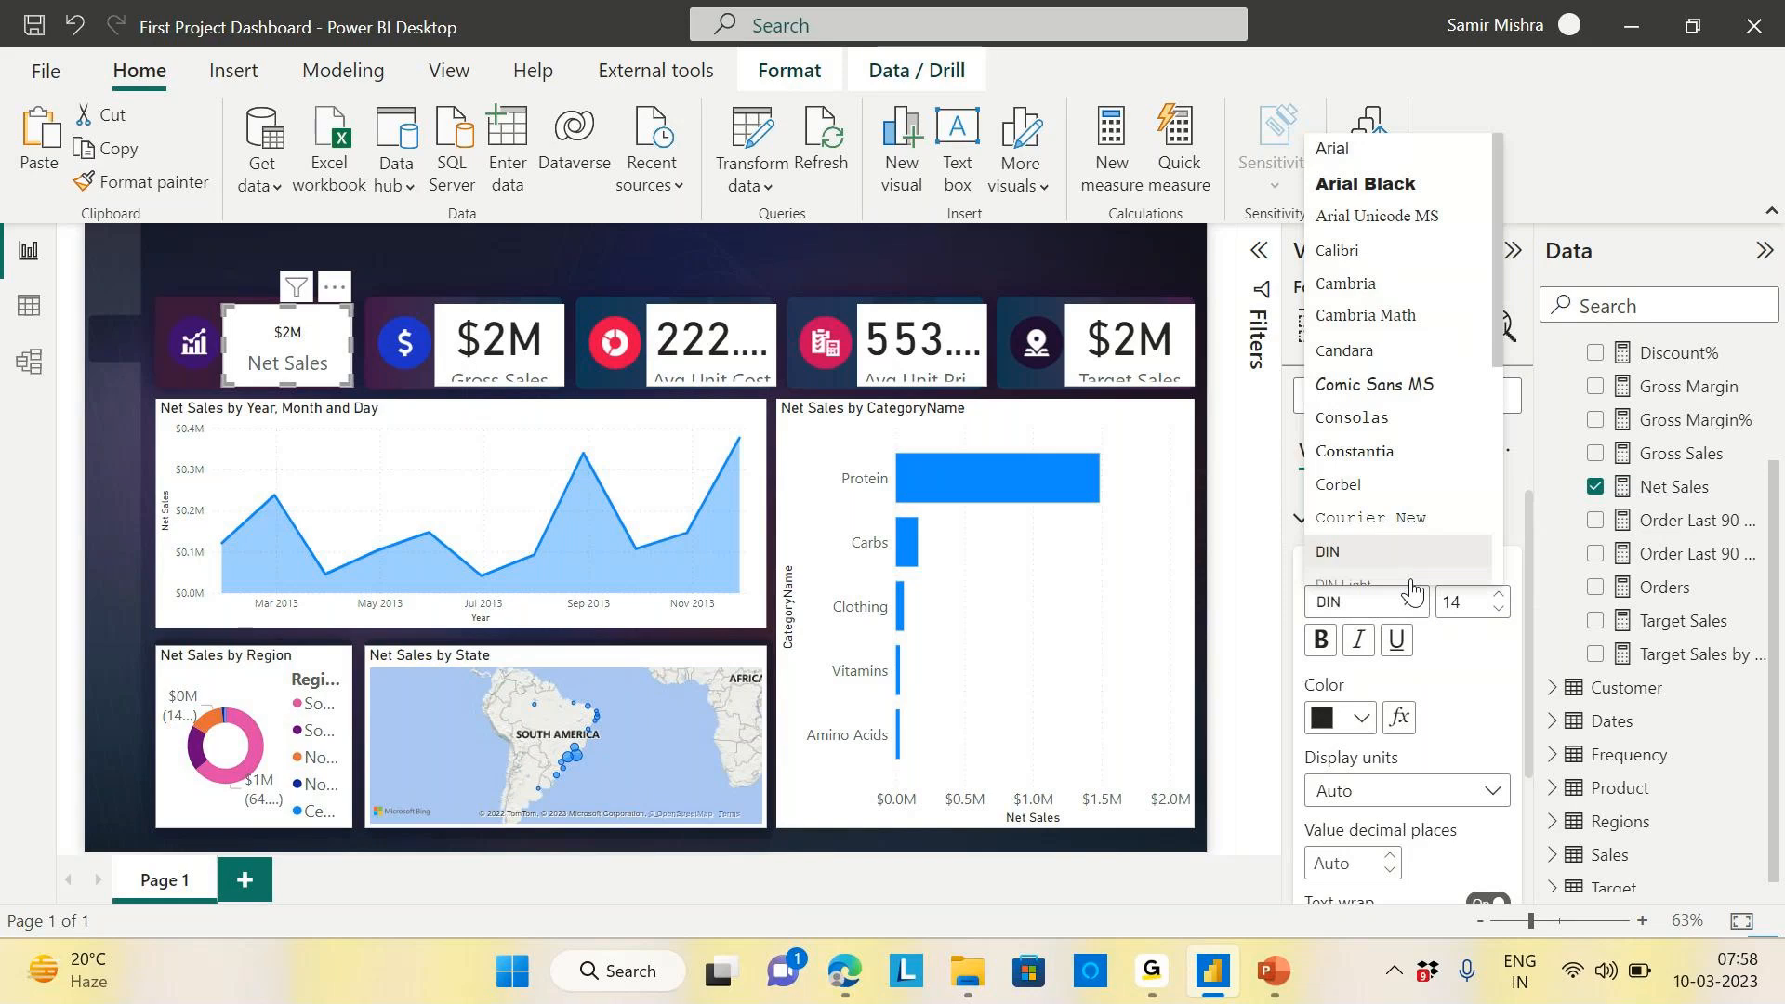
pyautogui.moveTo(1495, 264); pyautogui.dragTo(1488, 407)
pyautogui.click(1366, 411)
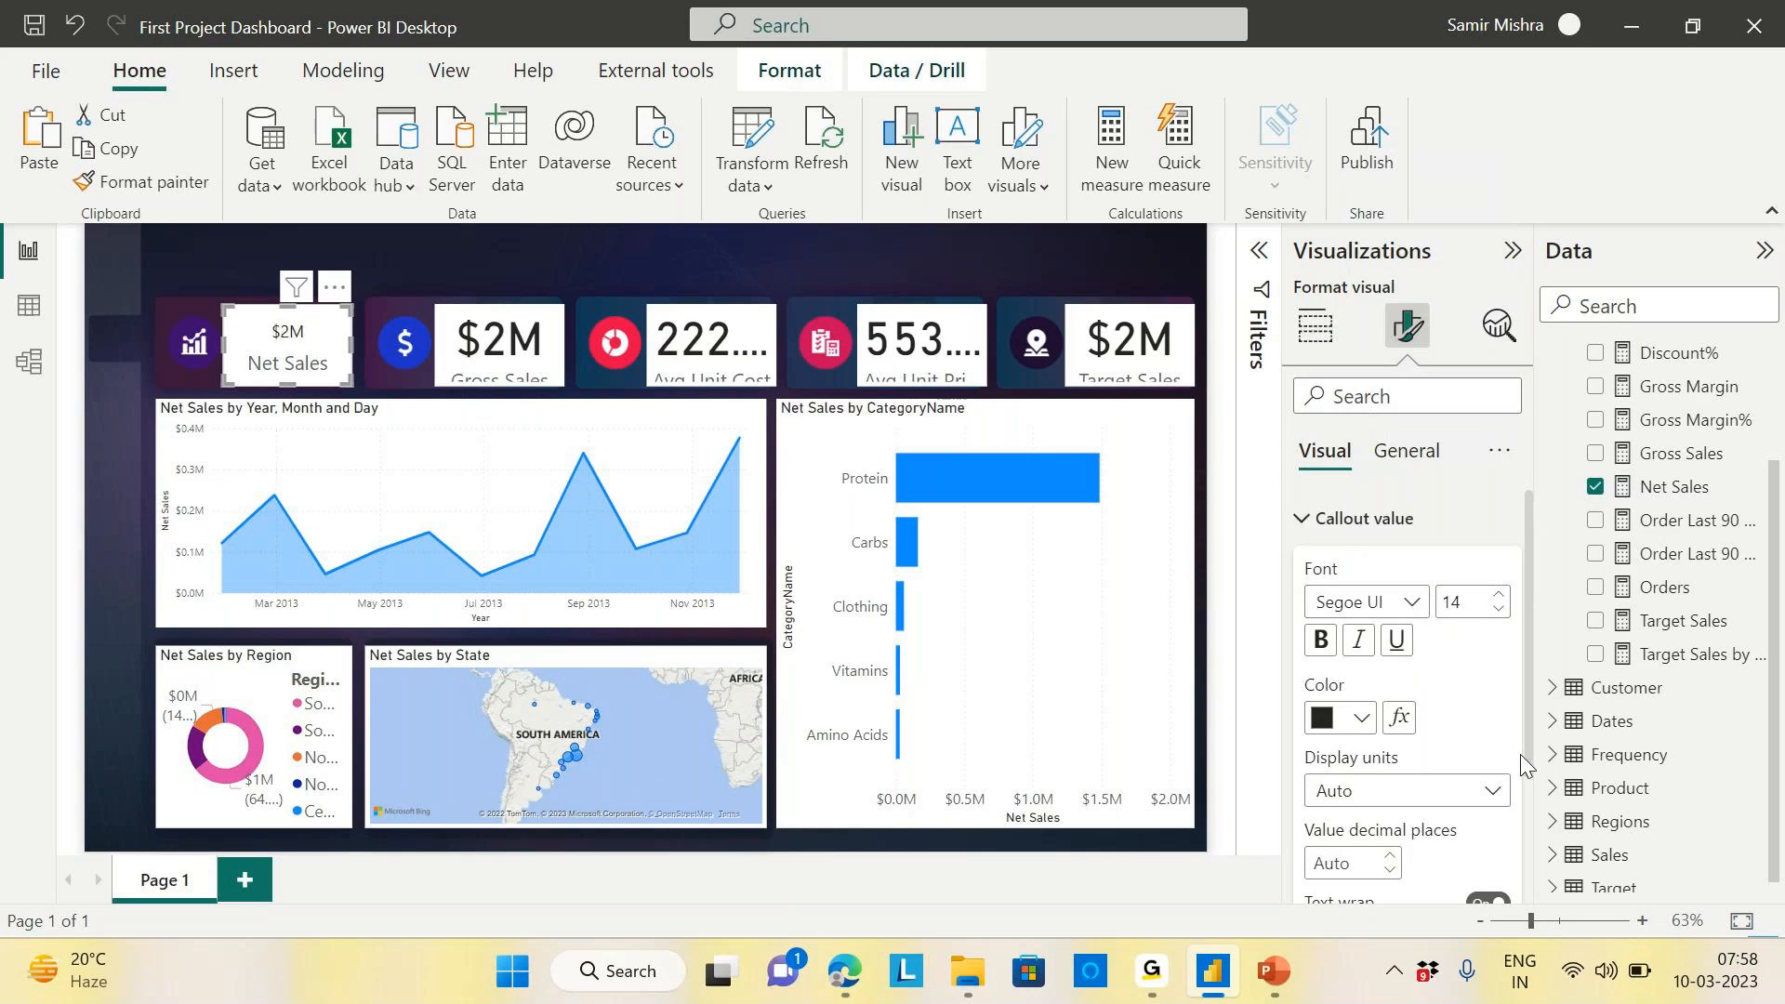
pyautogui.click(1321, 639)
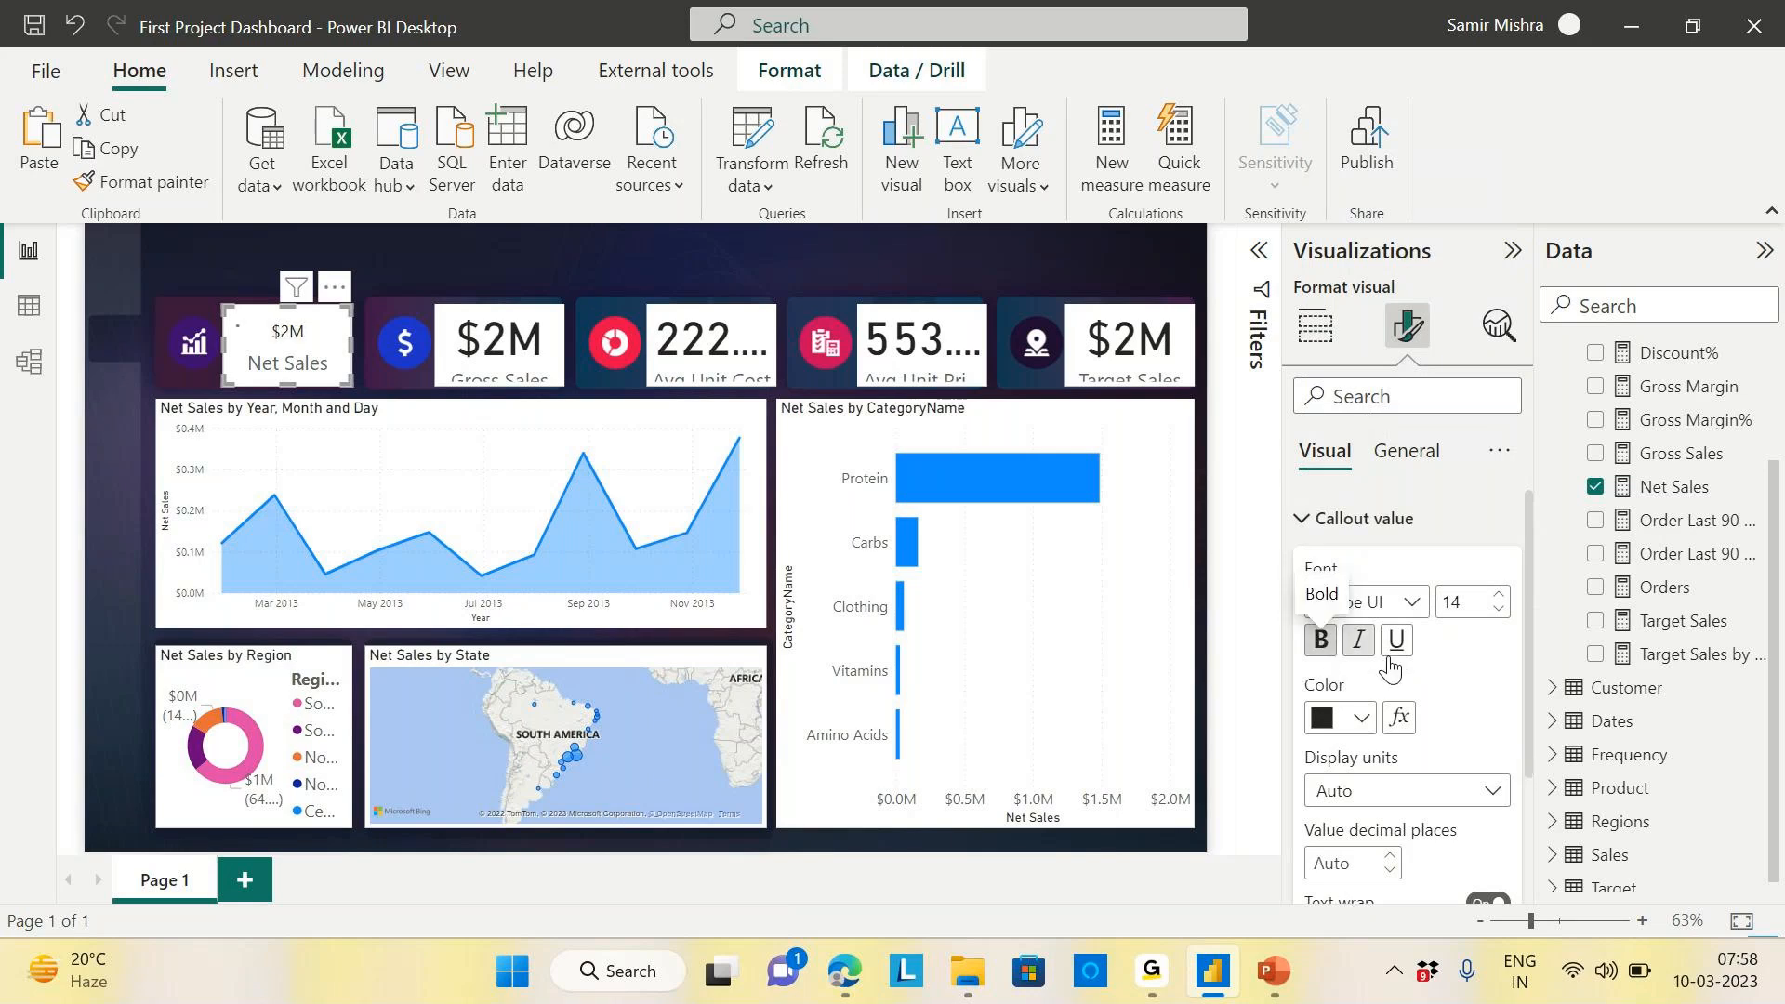
pyautogui.click(1311, 526)
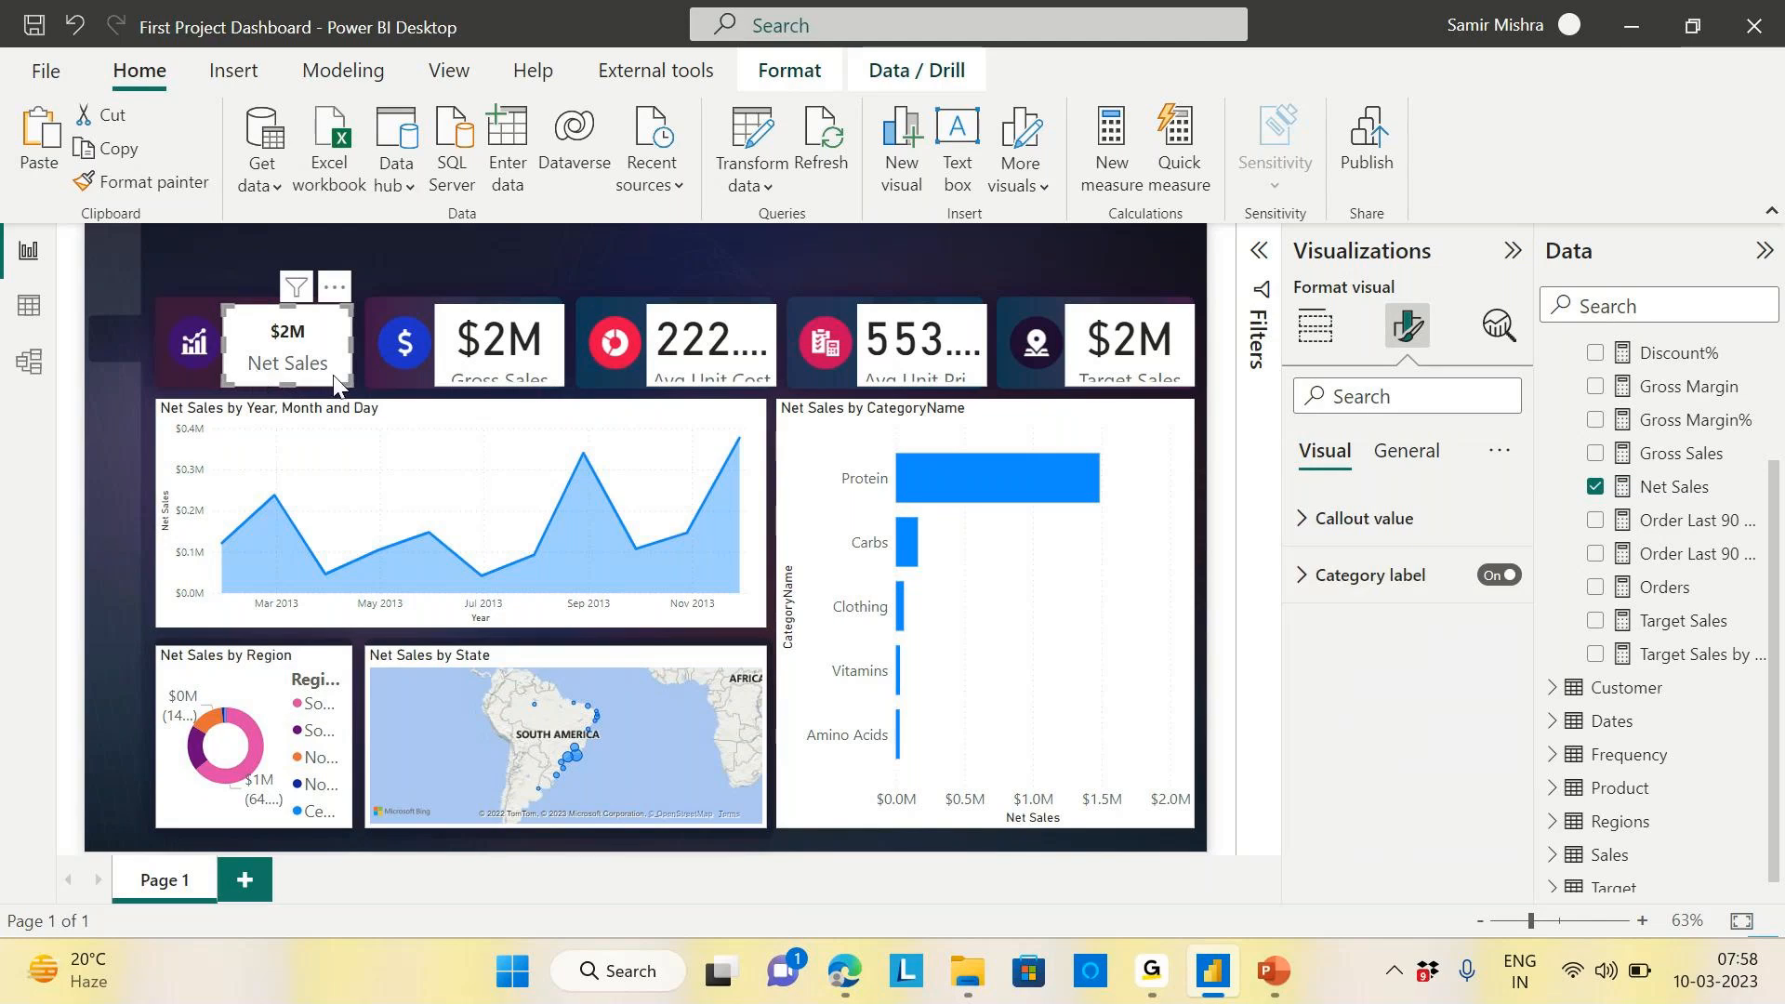
# Increase the Net Sales card's category label font size to 20
pyautogui.click(1302, 576)
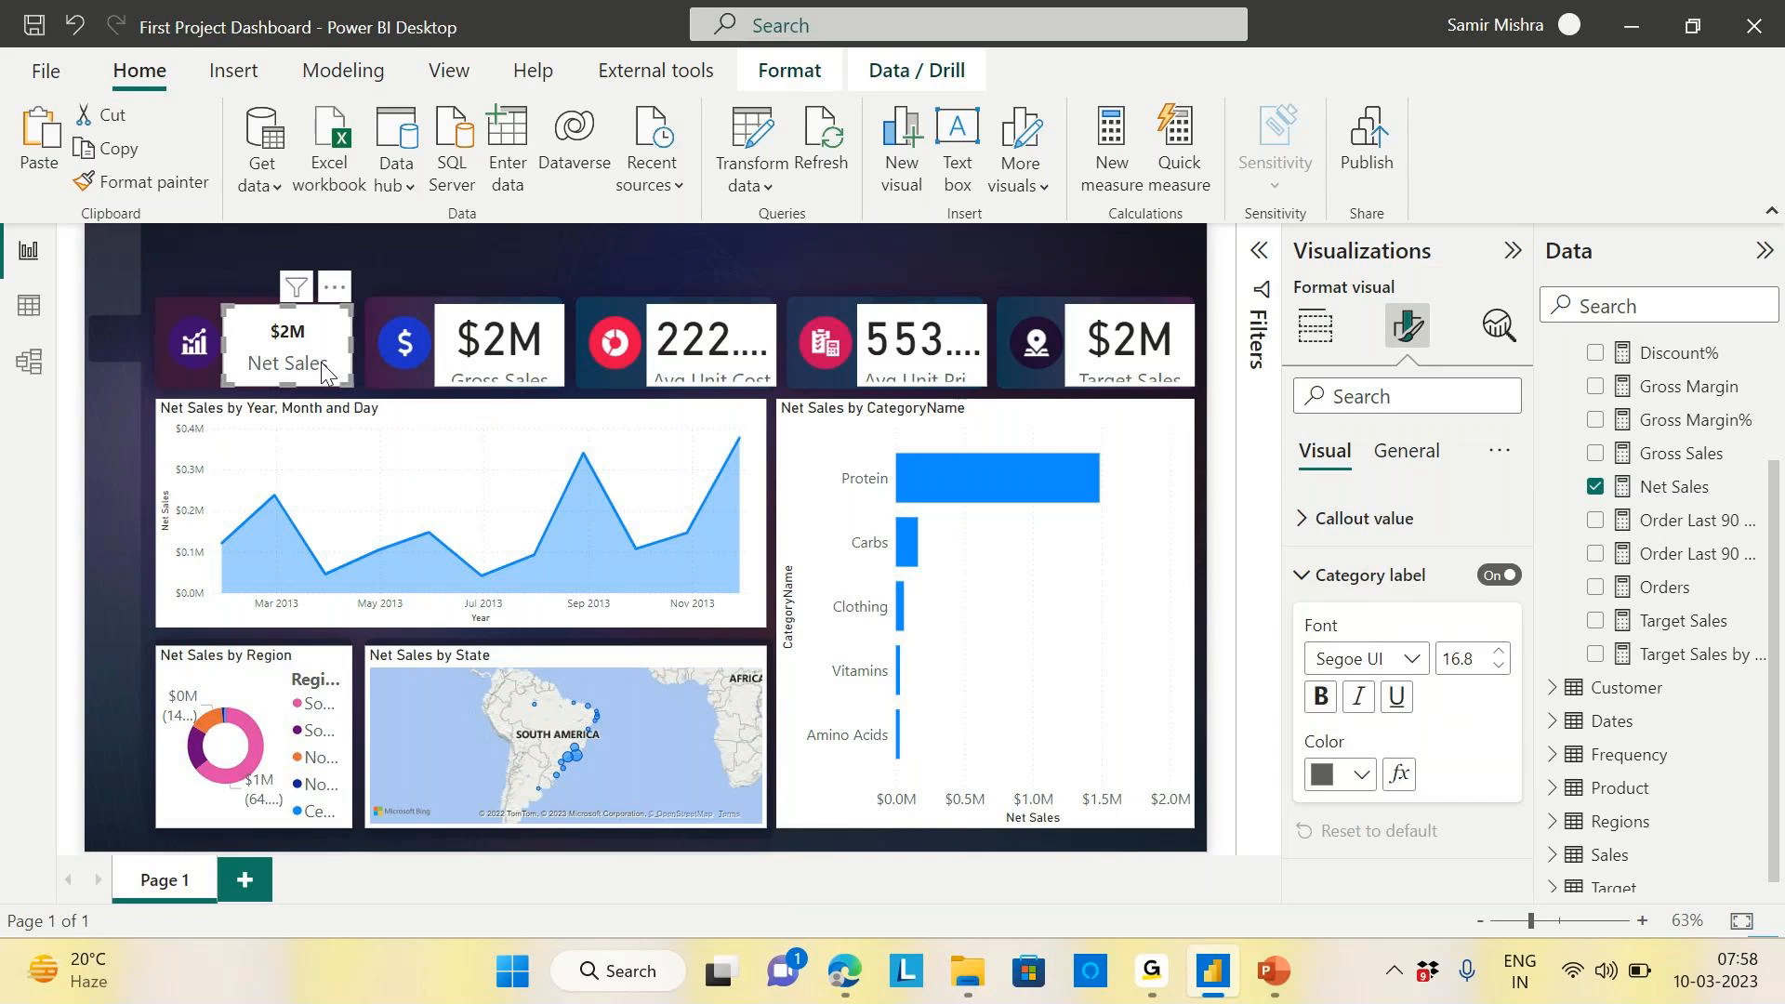
pyautogui.click(1500, 652)
pyautogui.click(1500, 652)
pyautogui.click(1500, 652)
pyautogui.click(1500, 652)
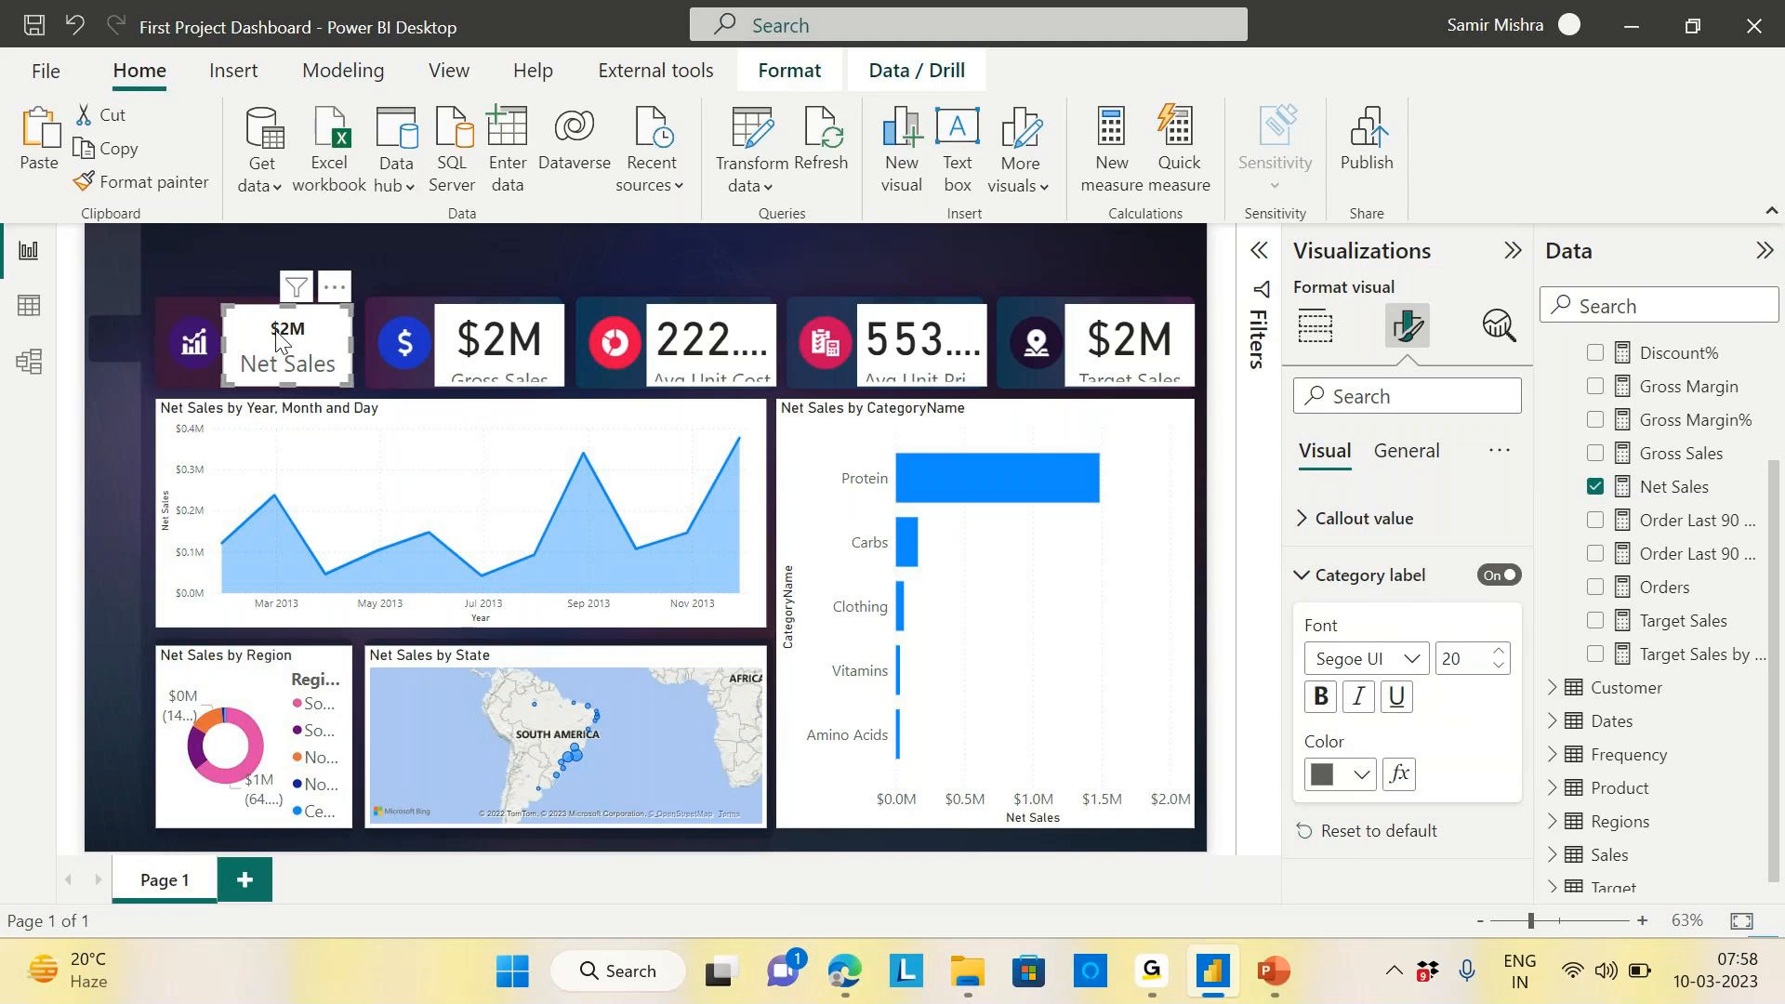
pyautogui.click(1302, 576)
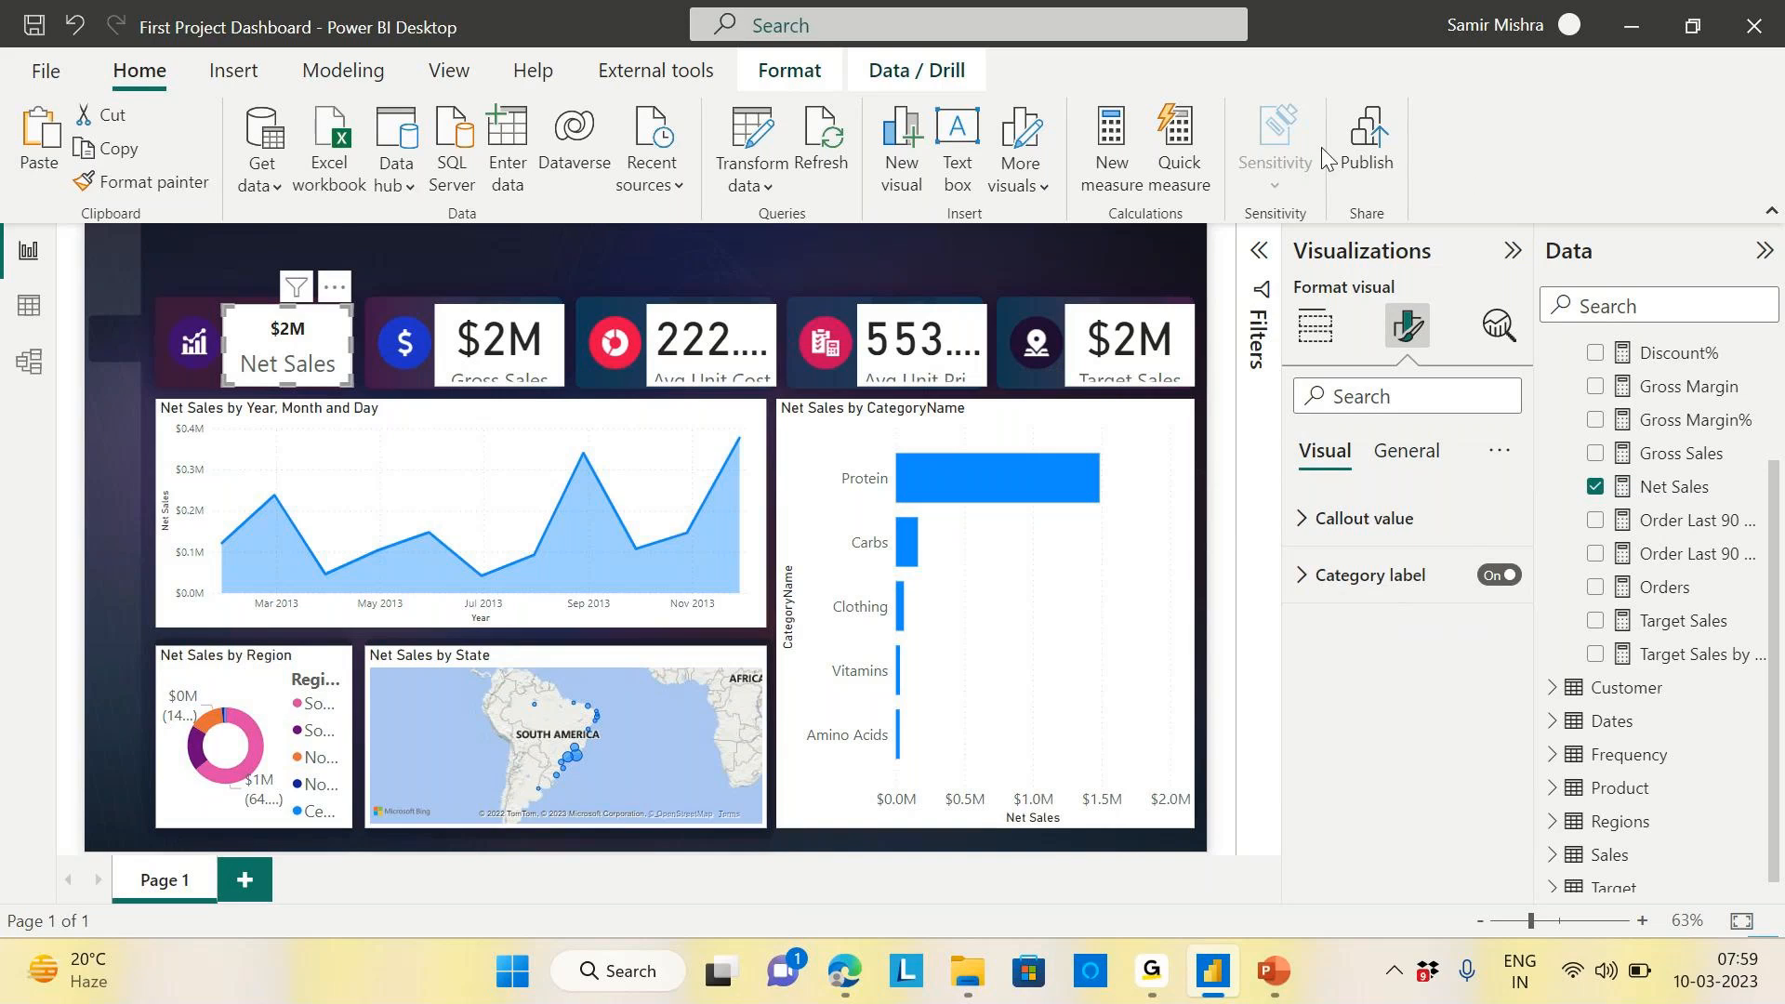
# Open the customization of the current report theme and show its general text settings
pyautogui.click(450, 72)
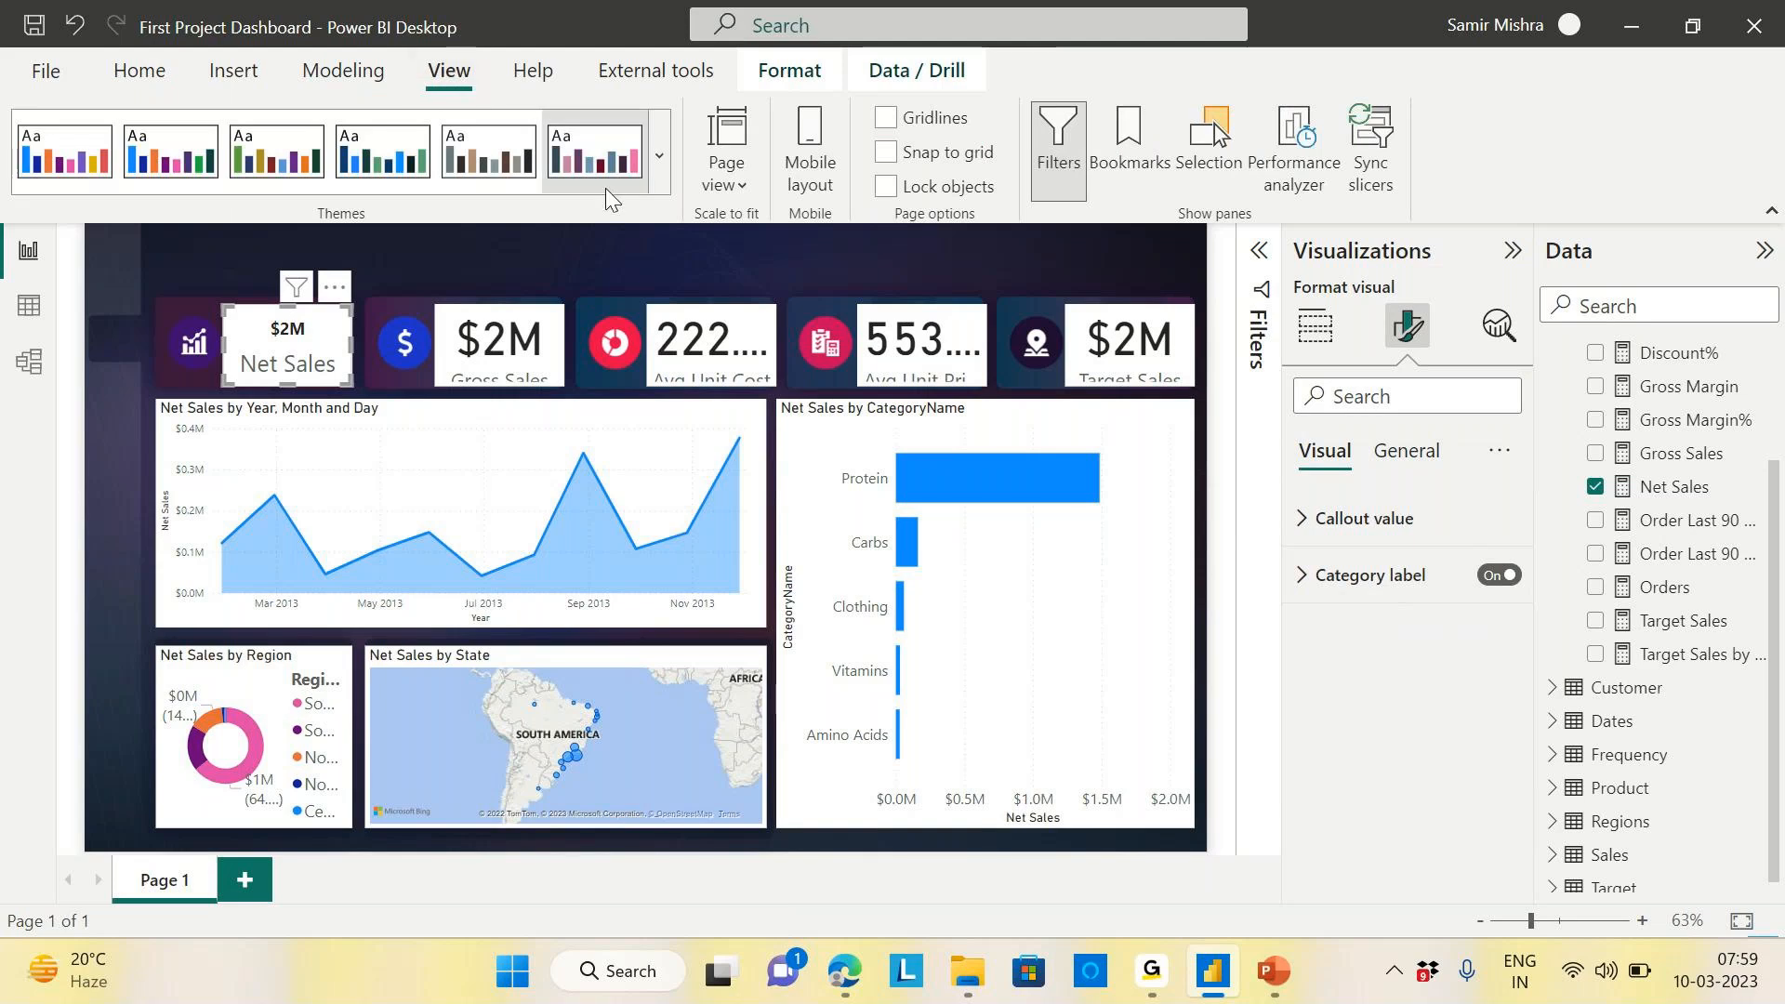
pyautogui.click(662, 163)
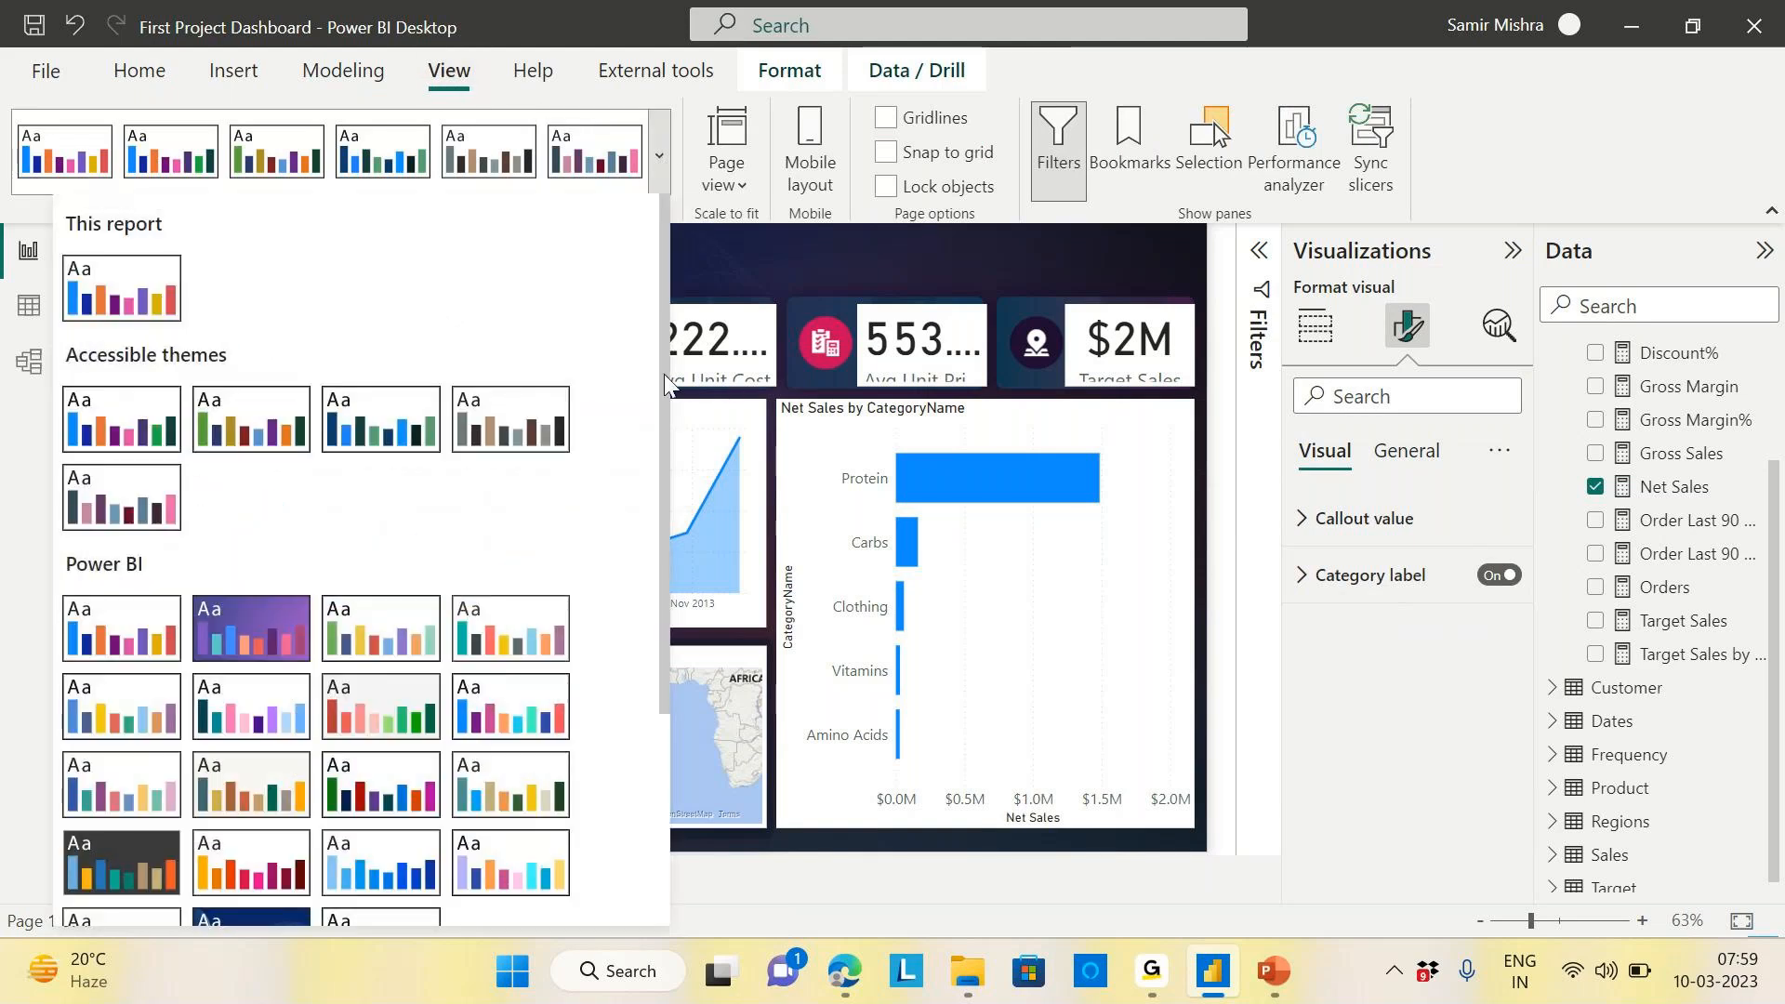
pyautogui.scroll(-3, 633, 462)
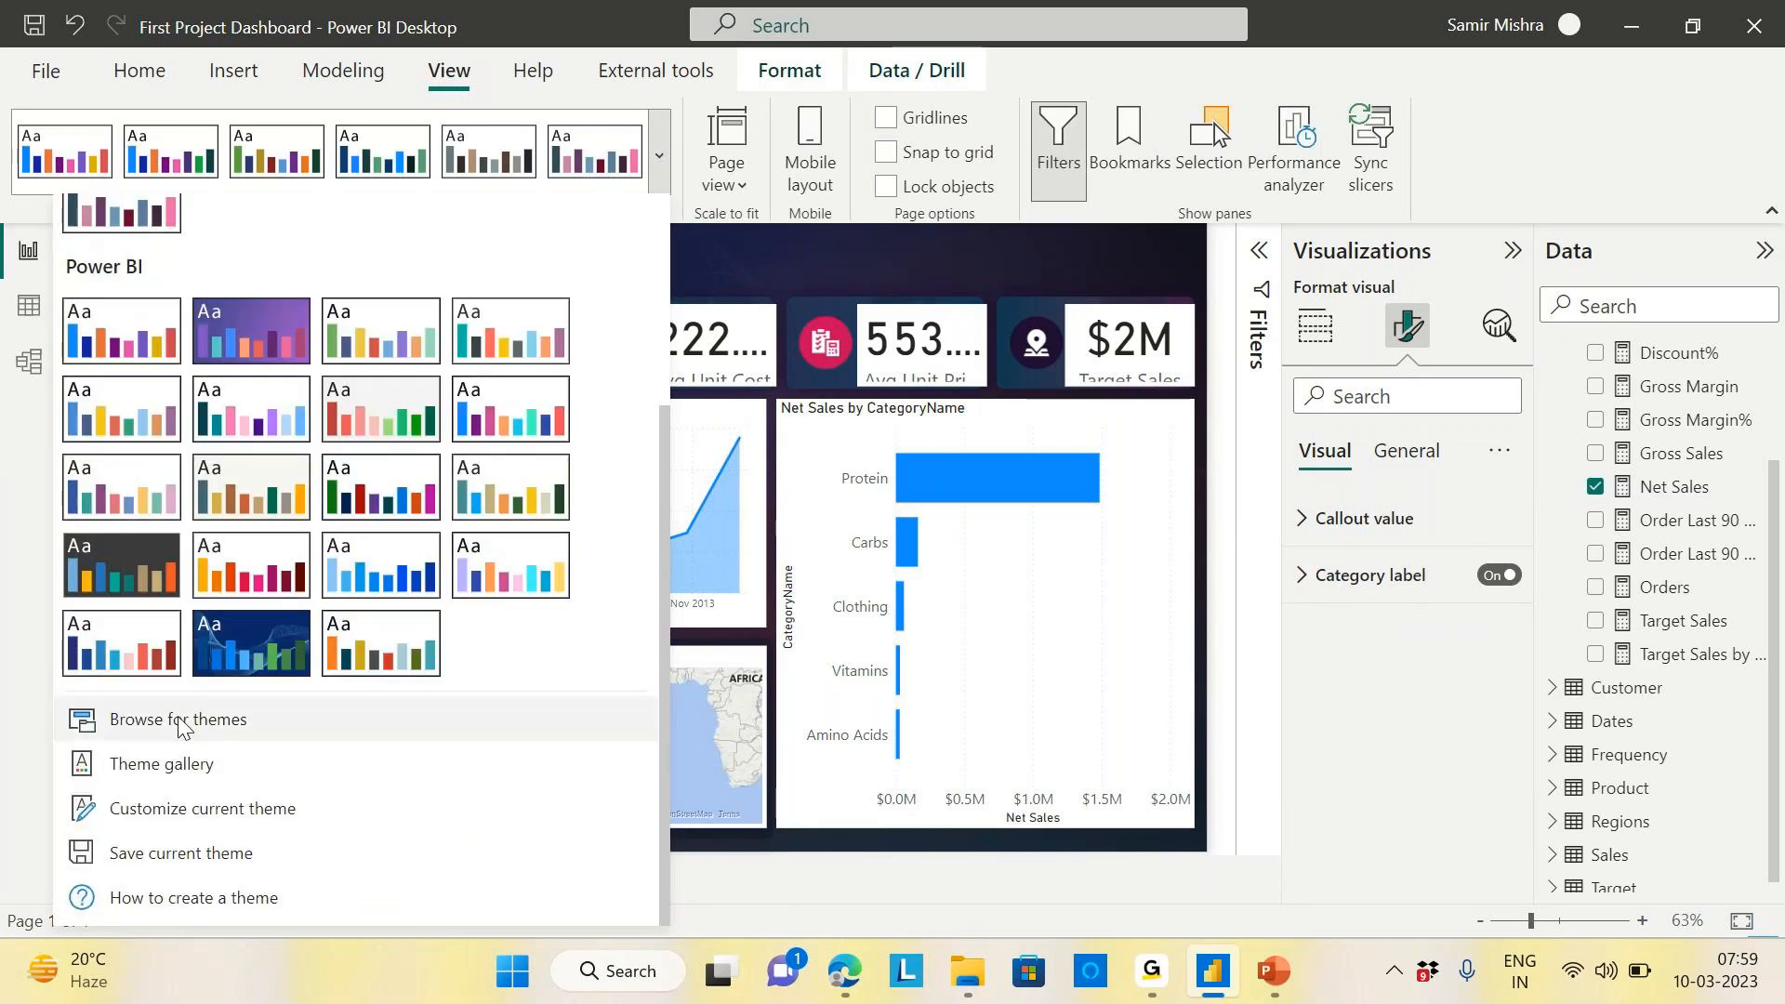
pyautogui.click(197, 818)
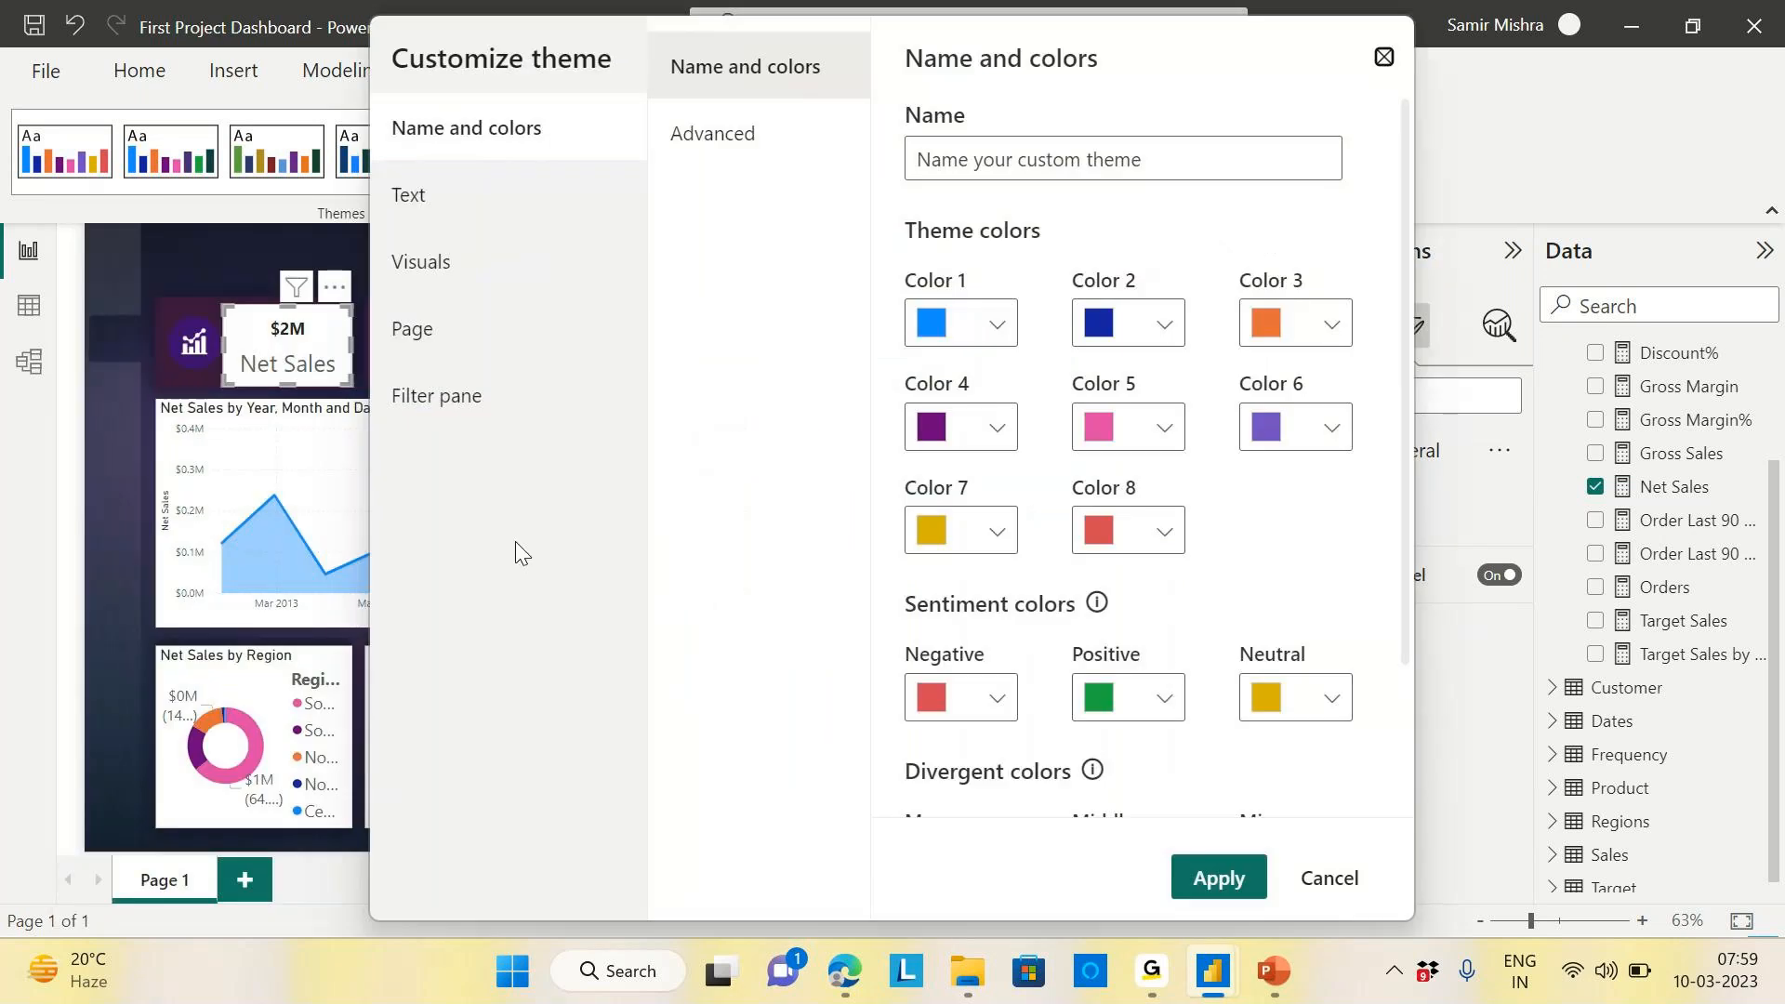
pyautogui.click(432, 214)
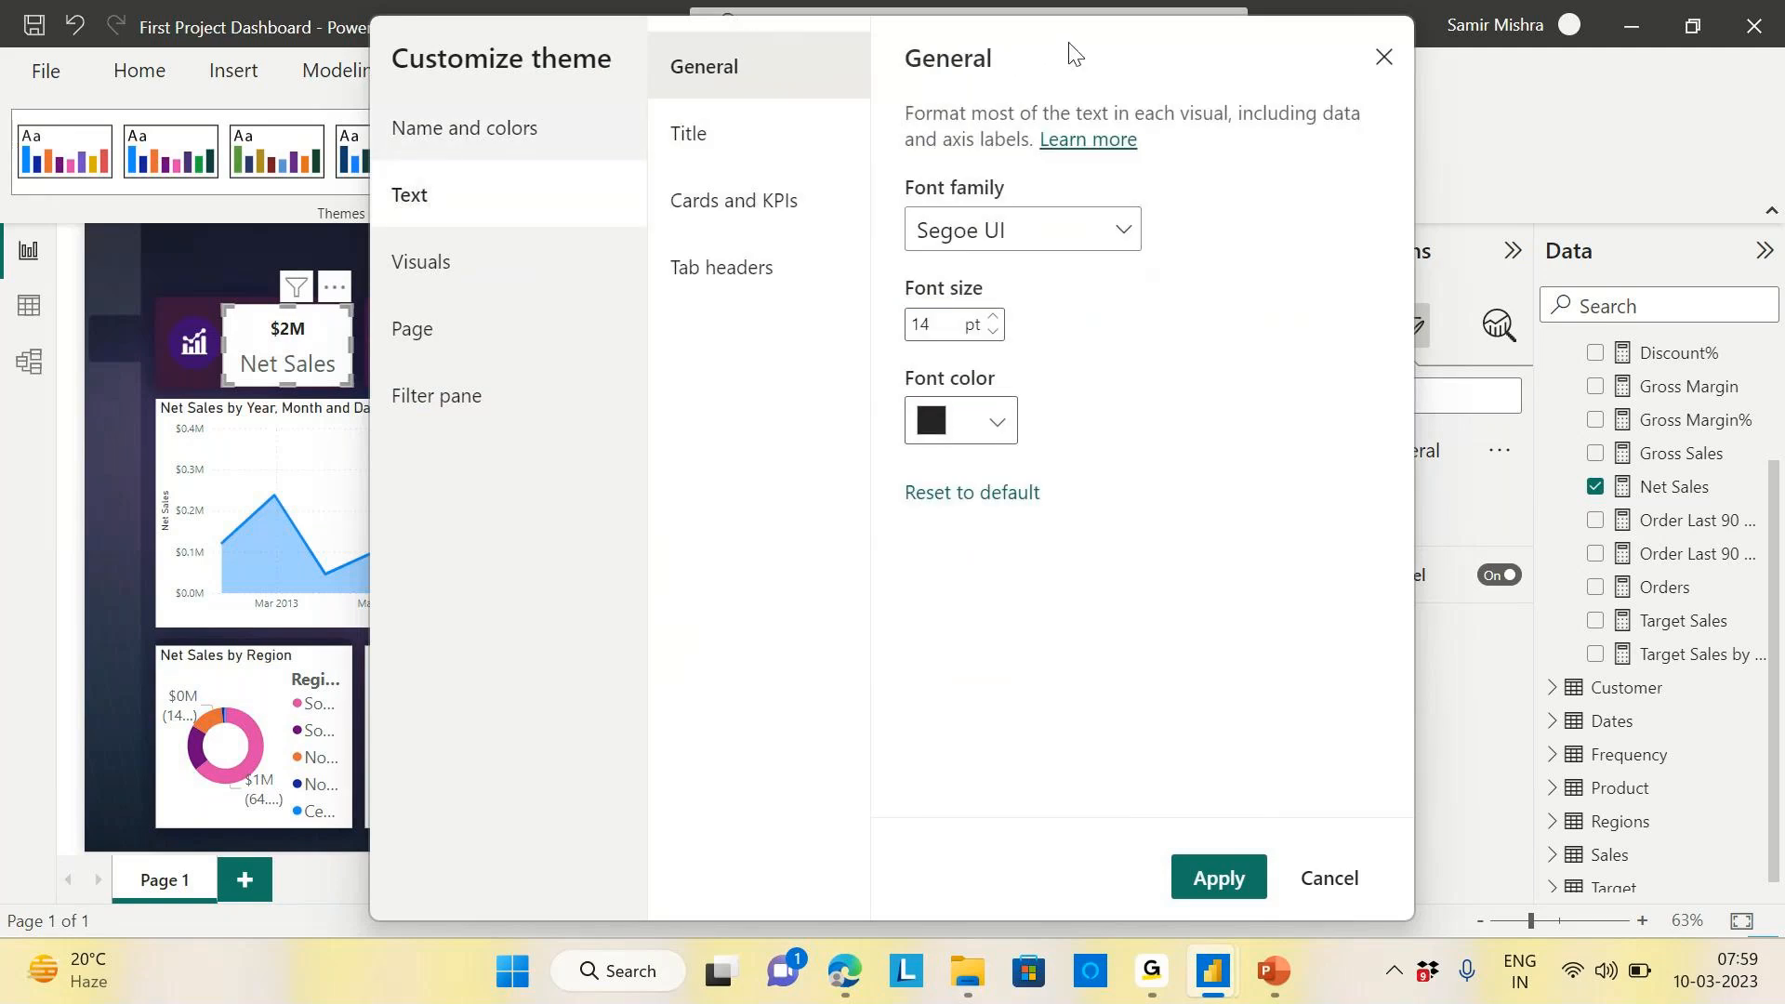
pyautogui.moveTo(1069, 48); pyautogui.dragTo(1701, 21)
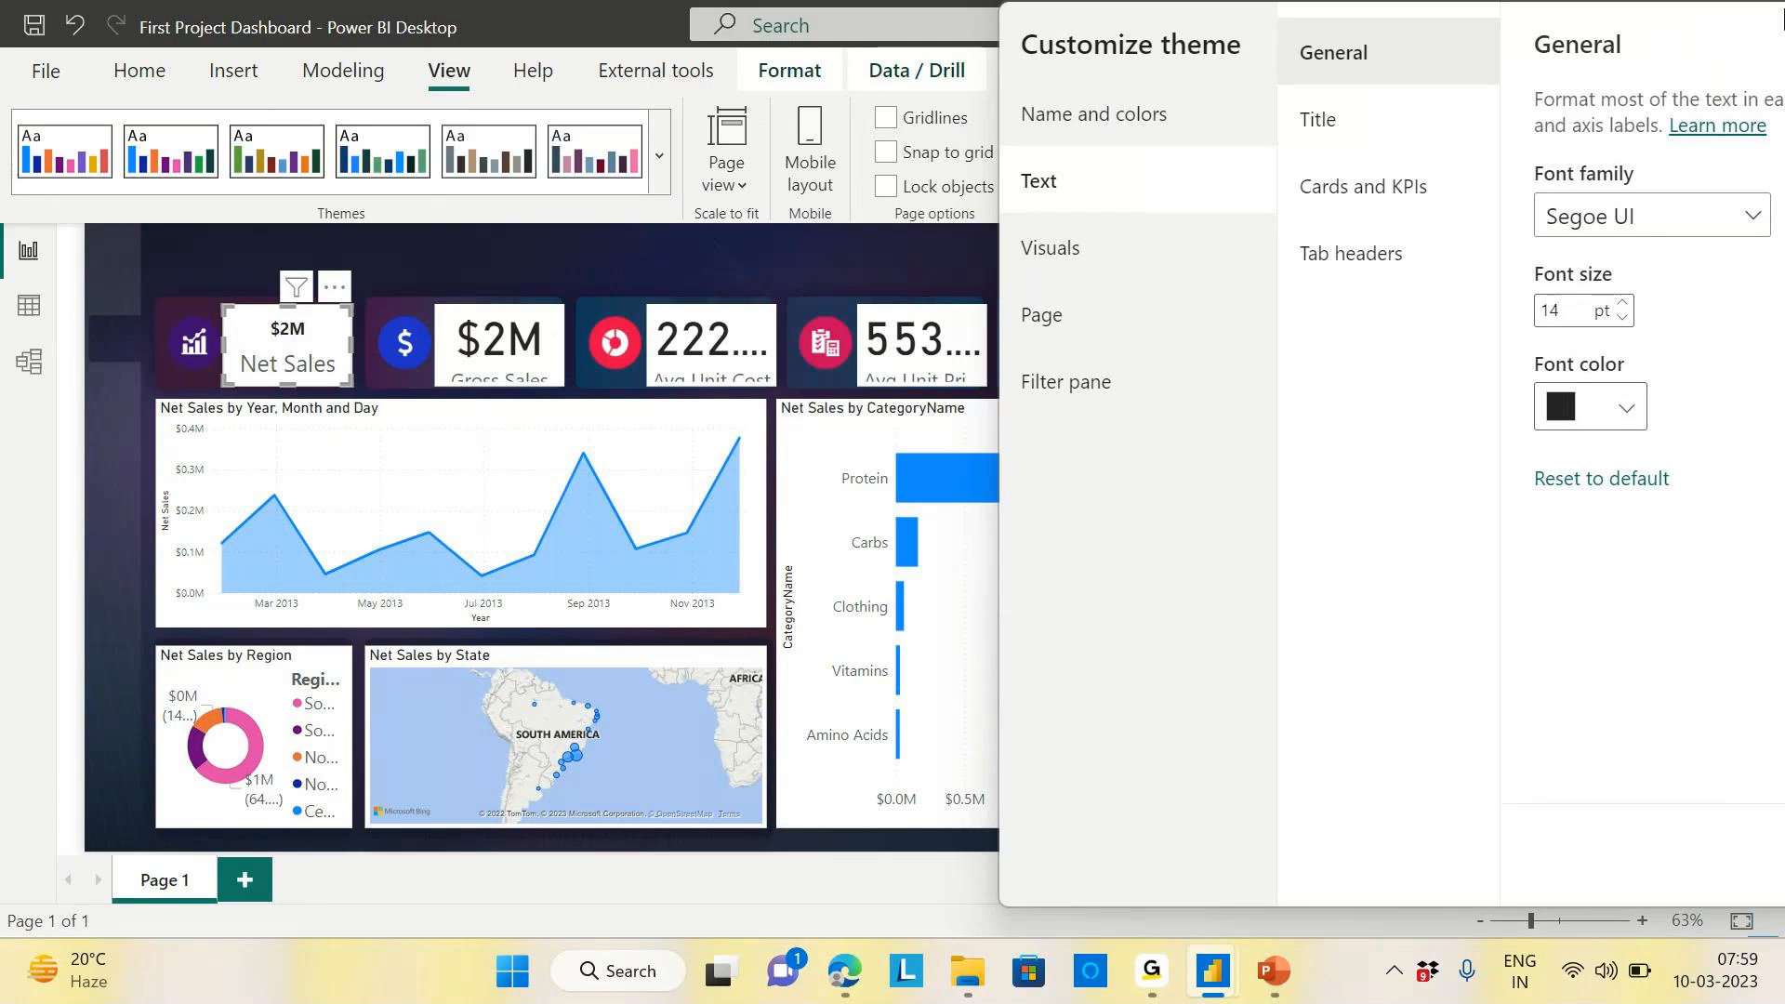
pyautogui.moveTo(1725, 31); pyautogui.dragTo(1123, 32)
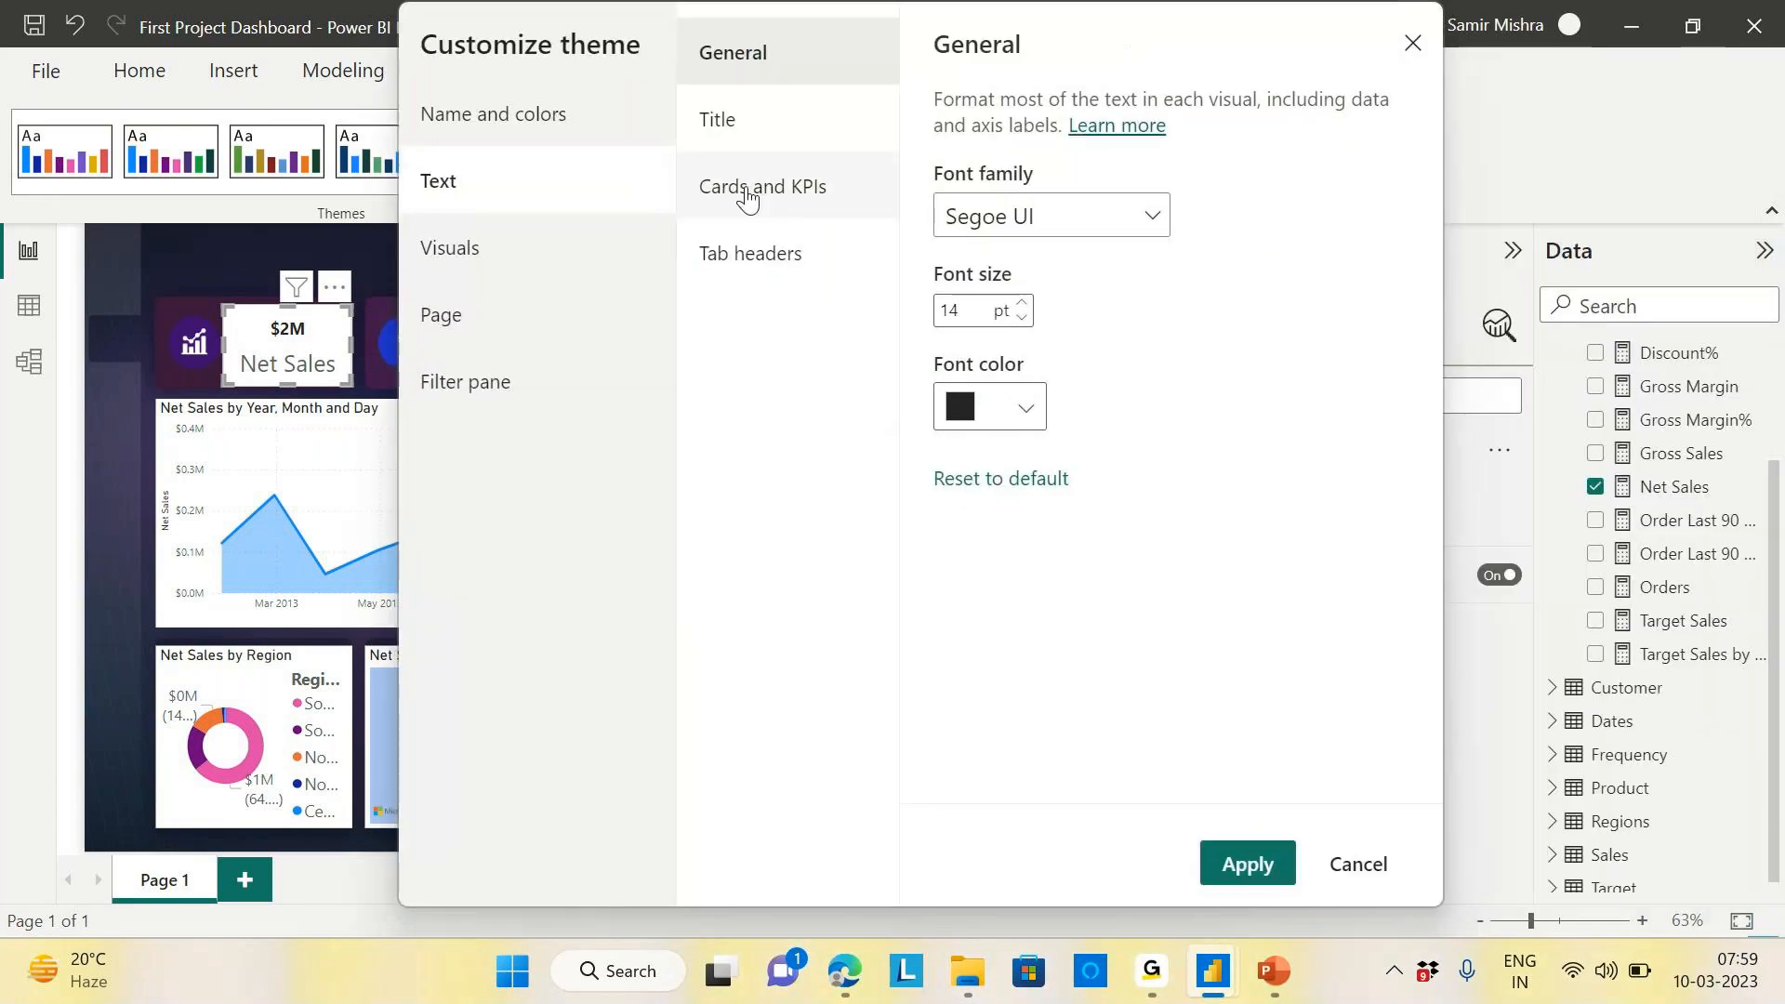
# Set the theme's cards and KPIs text to Segoe UI, 14 pt, with the near-white font color #FCFAF8
pyautogui.click(748, 191)
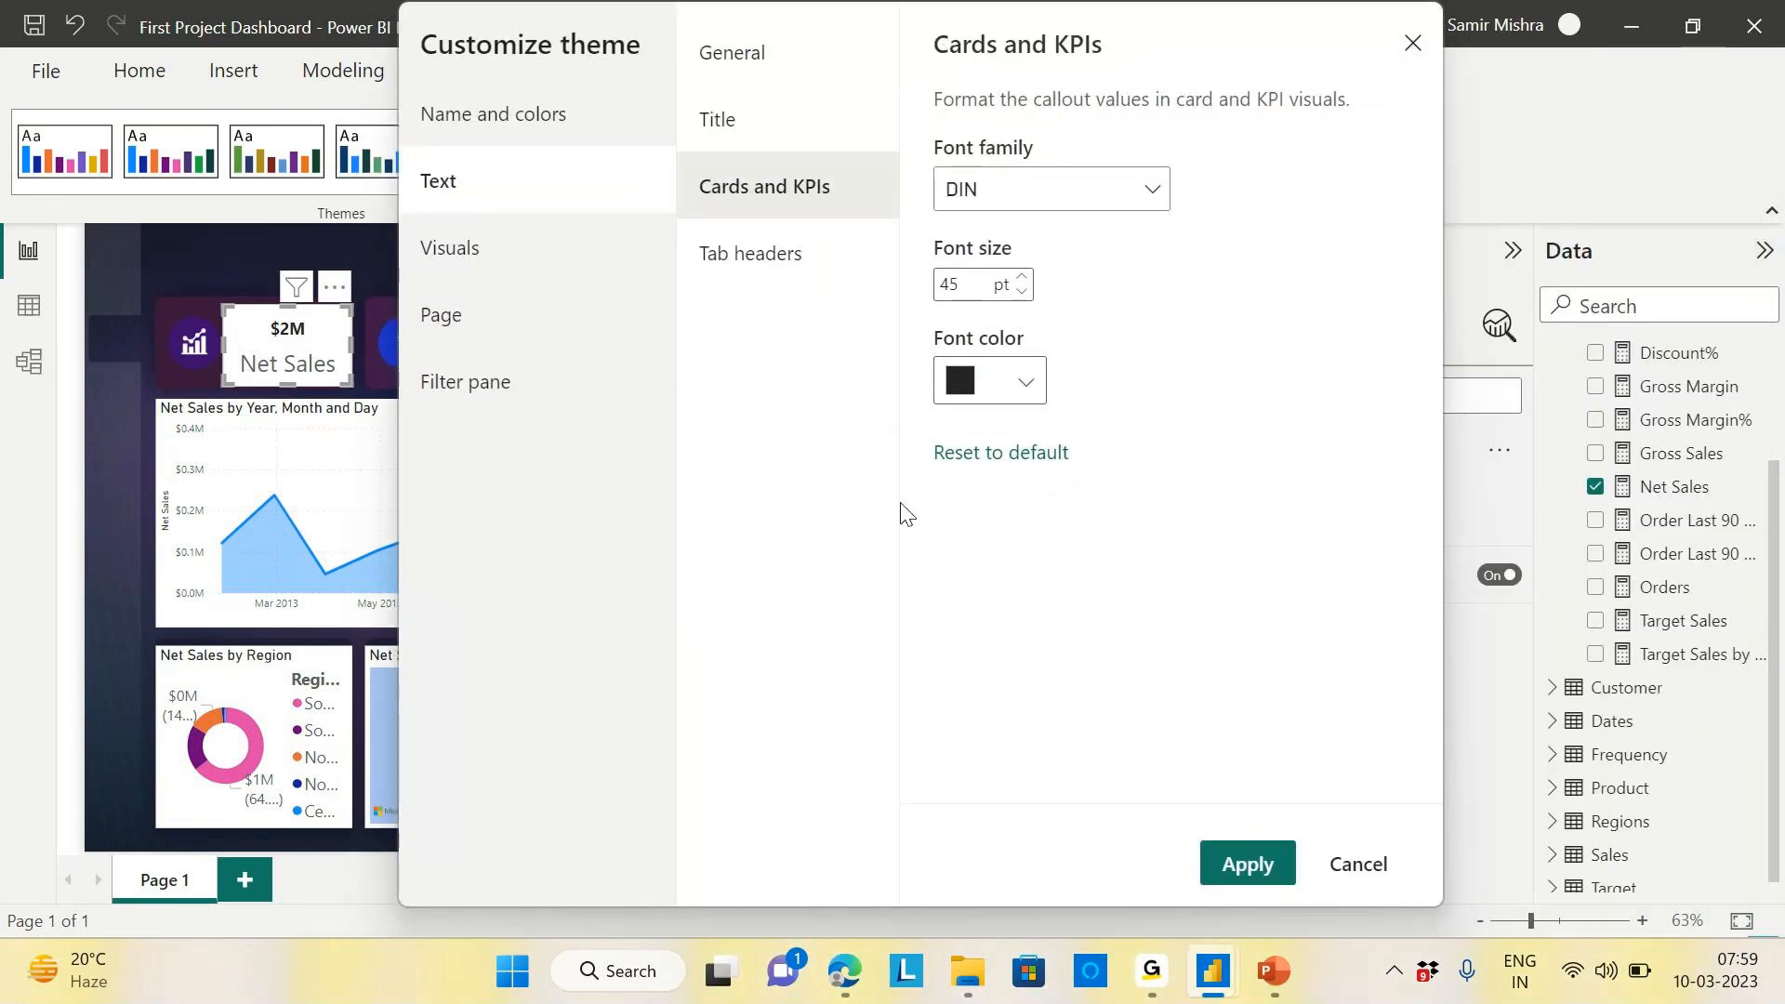
pyautogui.click(1156, 191)
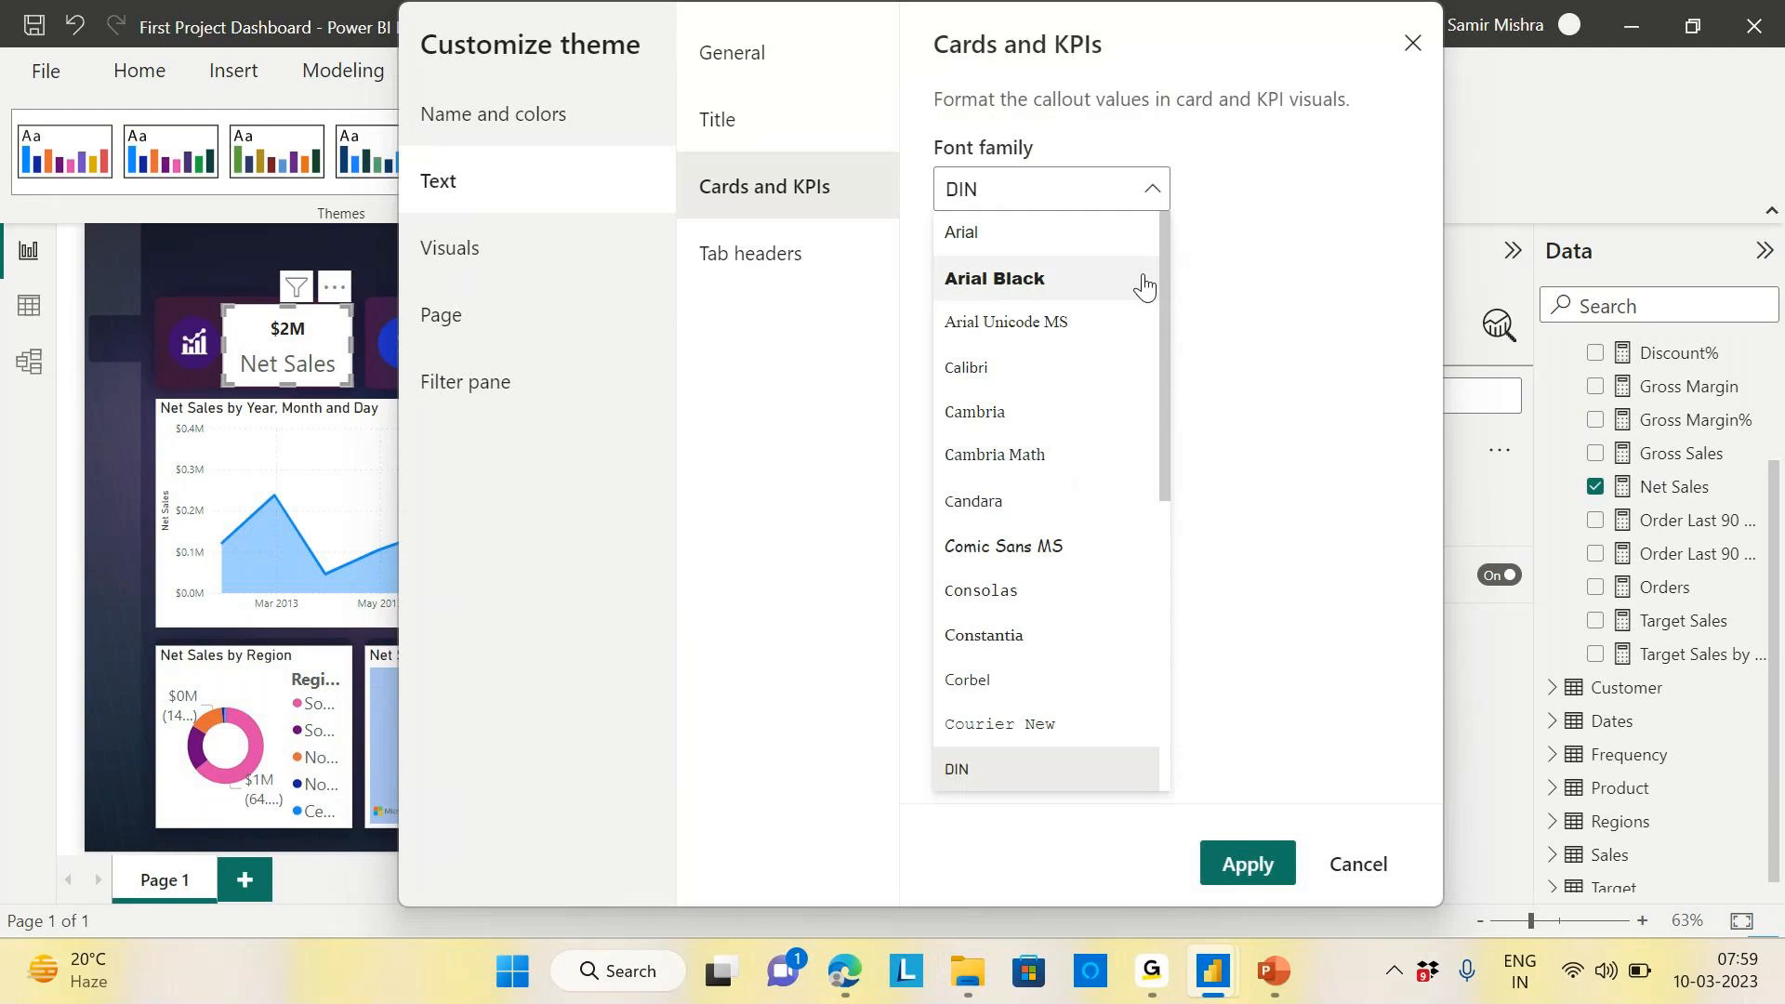
pyautogui.moveTo(1163, 305); pyautogui.dragTo(1153, 549)
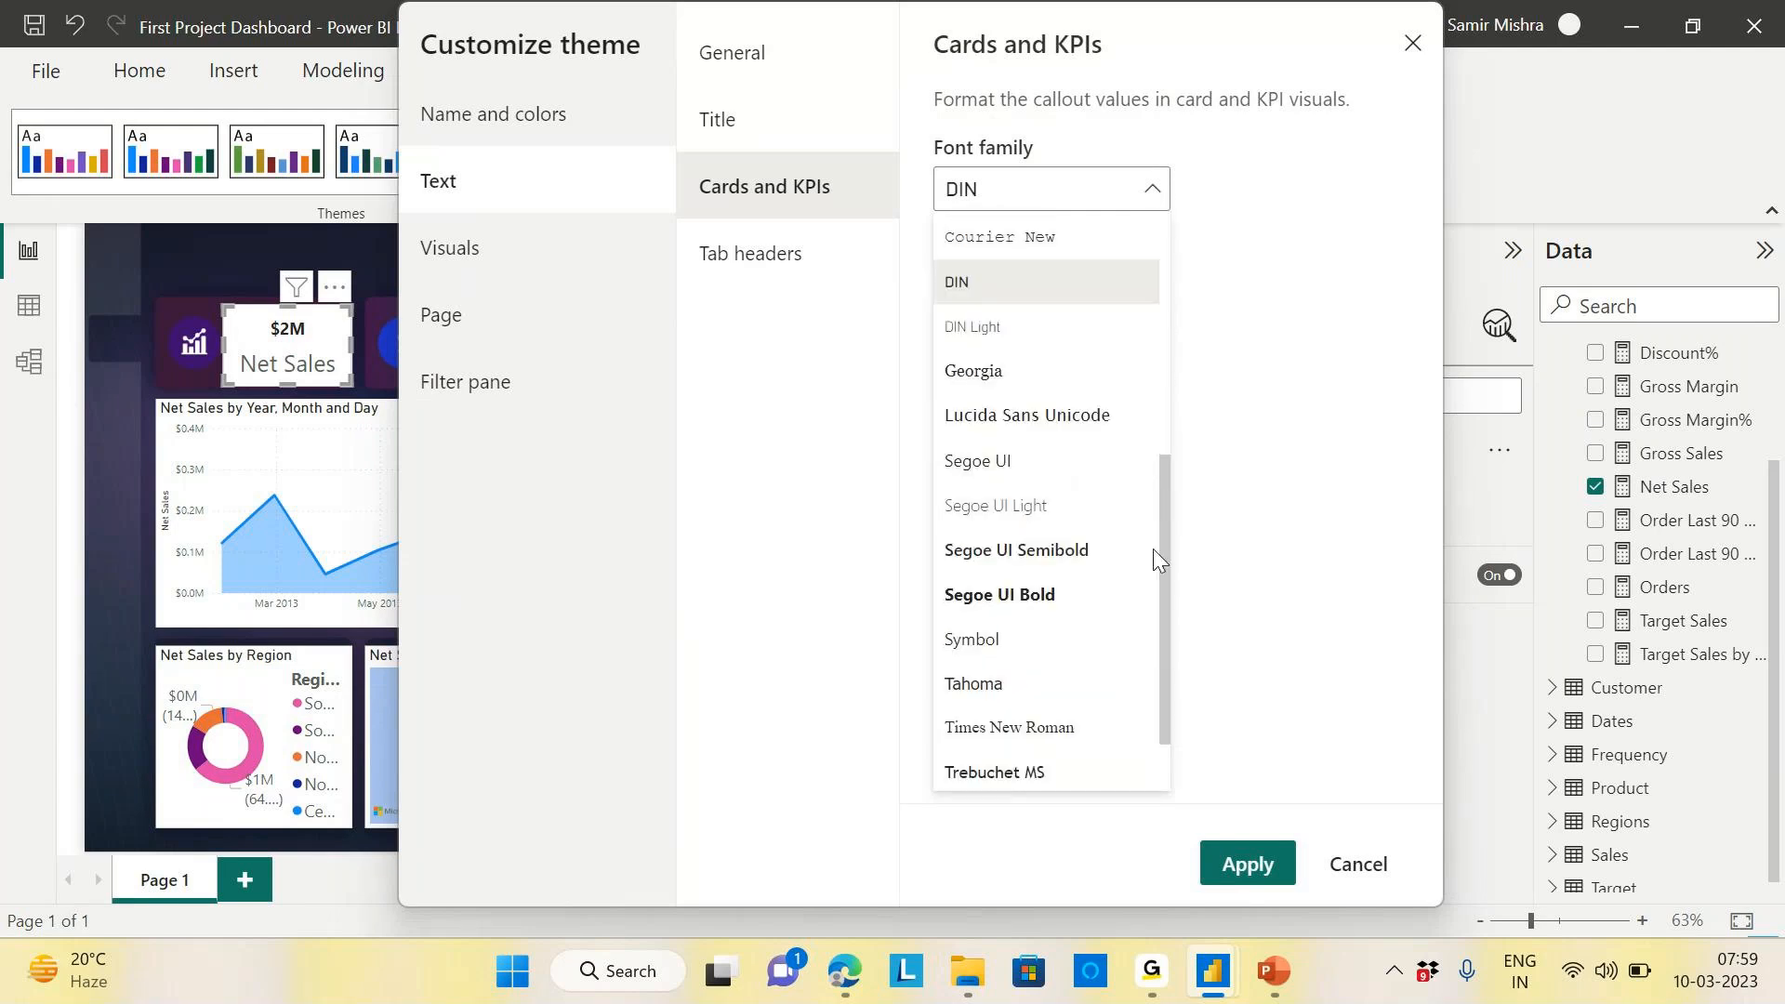
pyautogui.click(1147, 461)
pyautogui.doubleClick(963, 285)
pyautogui.write('14')
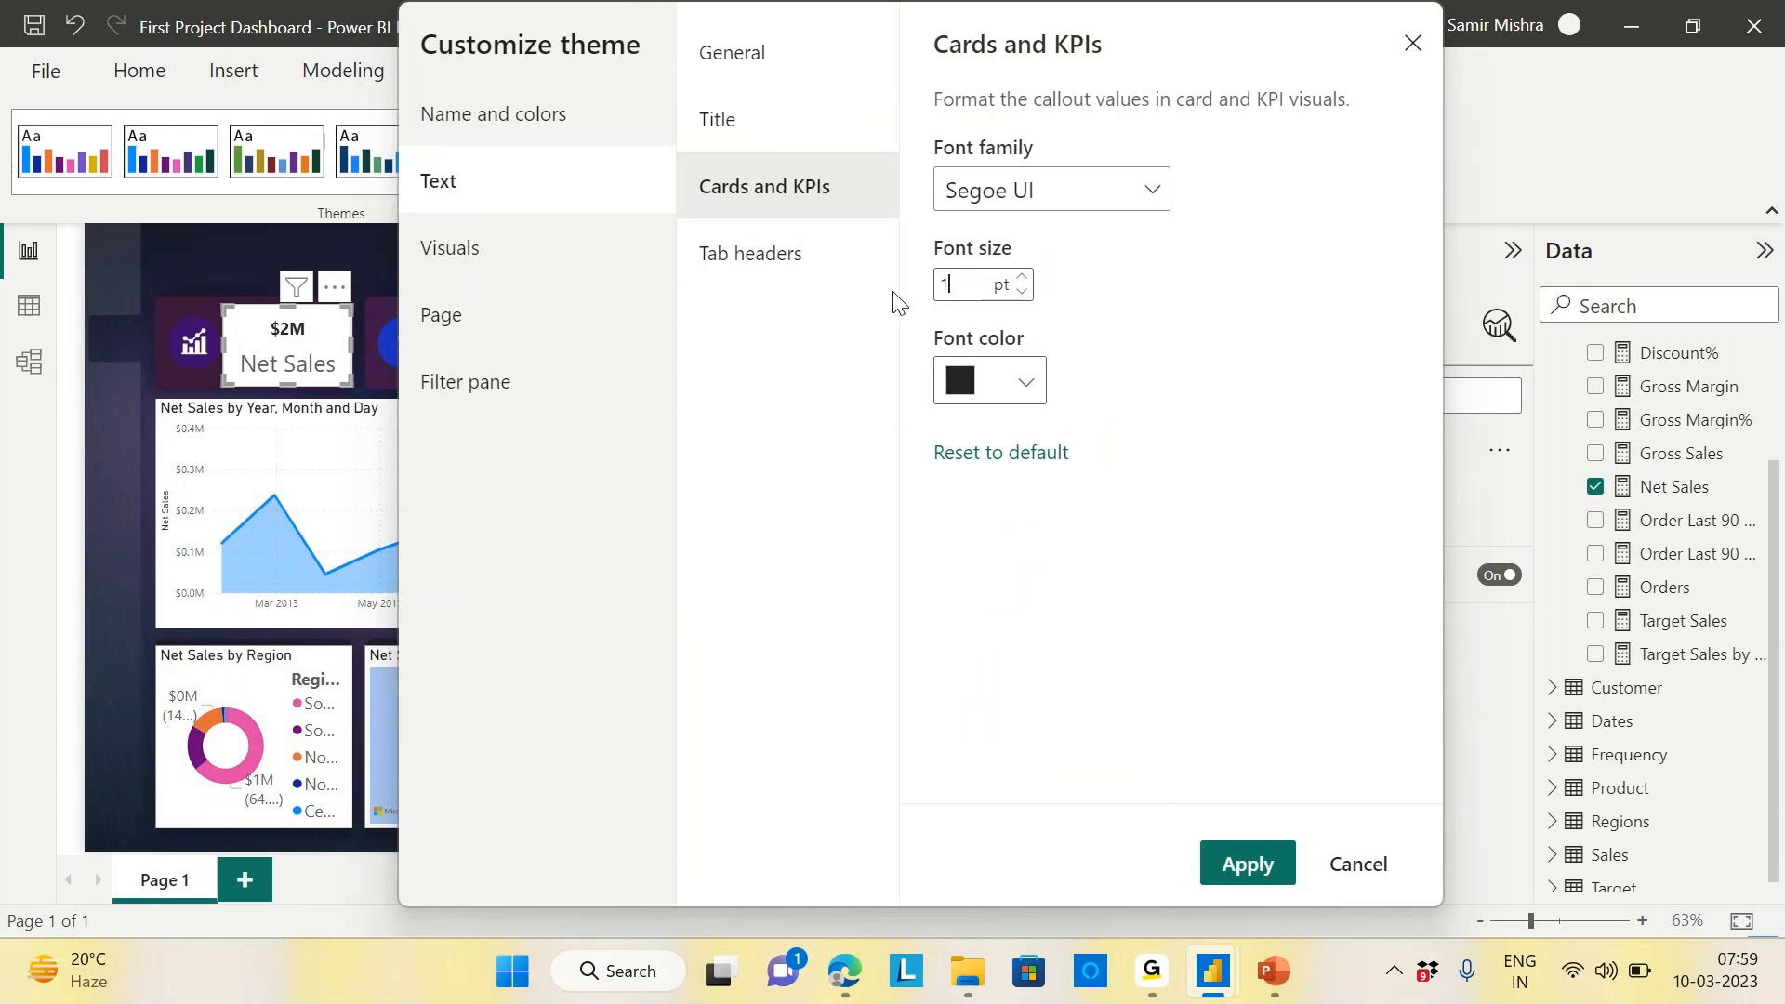
pyautogui.click(1028, 390)
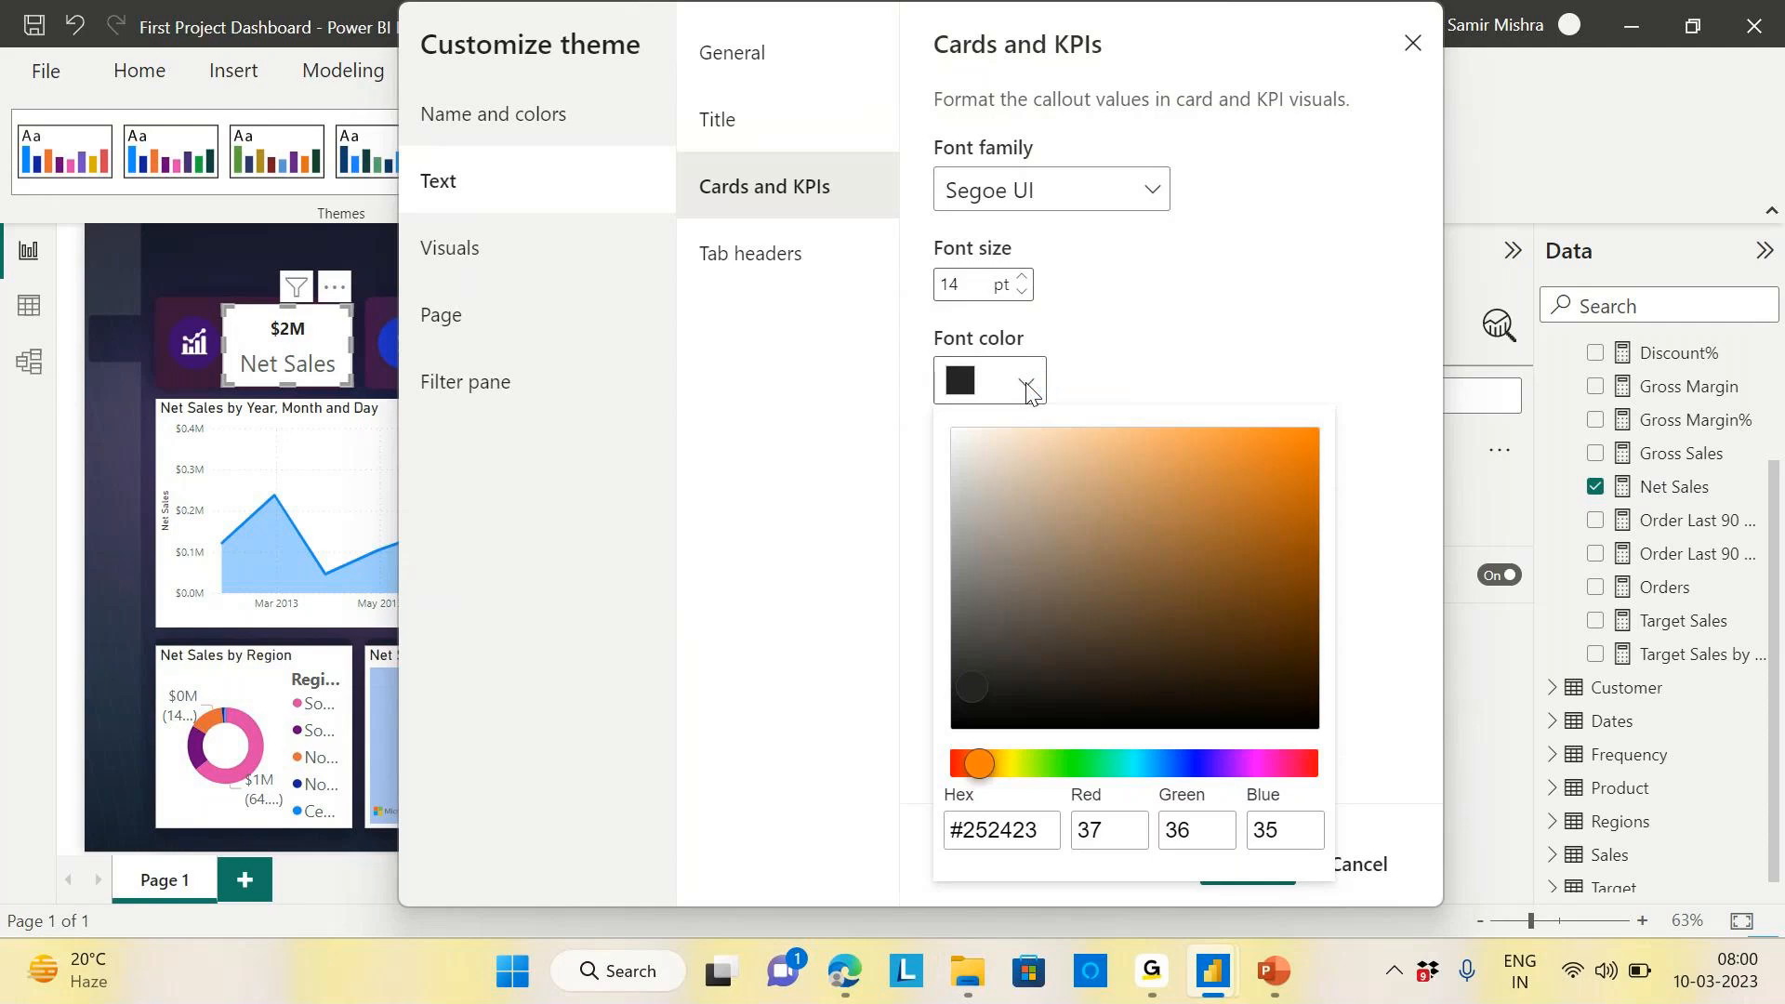
pyautogui.click(962, 439)
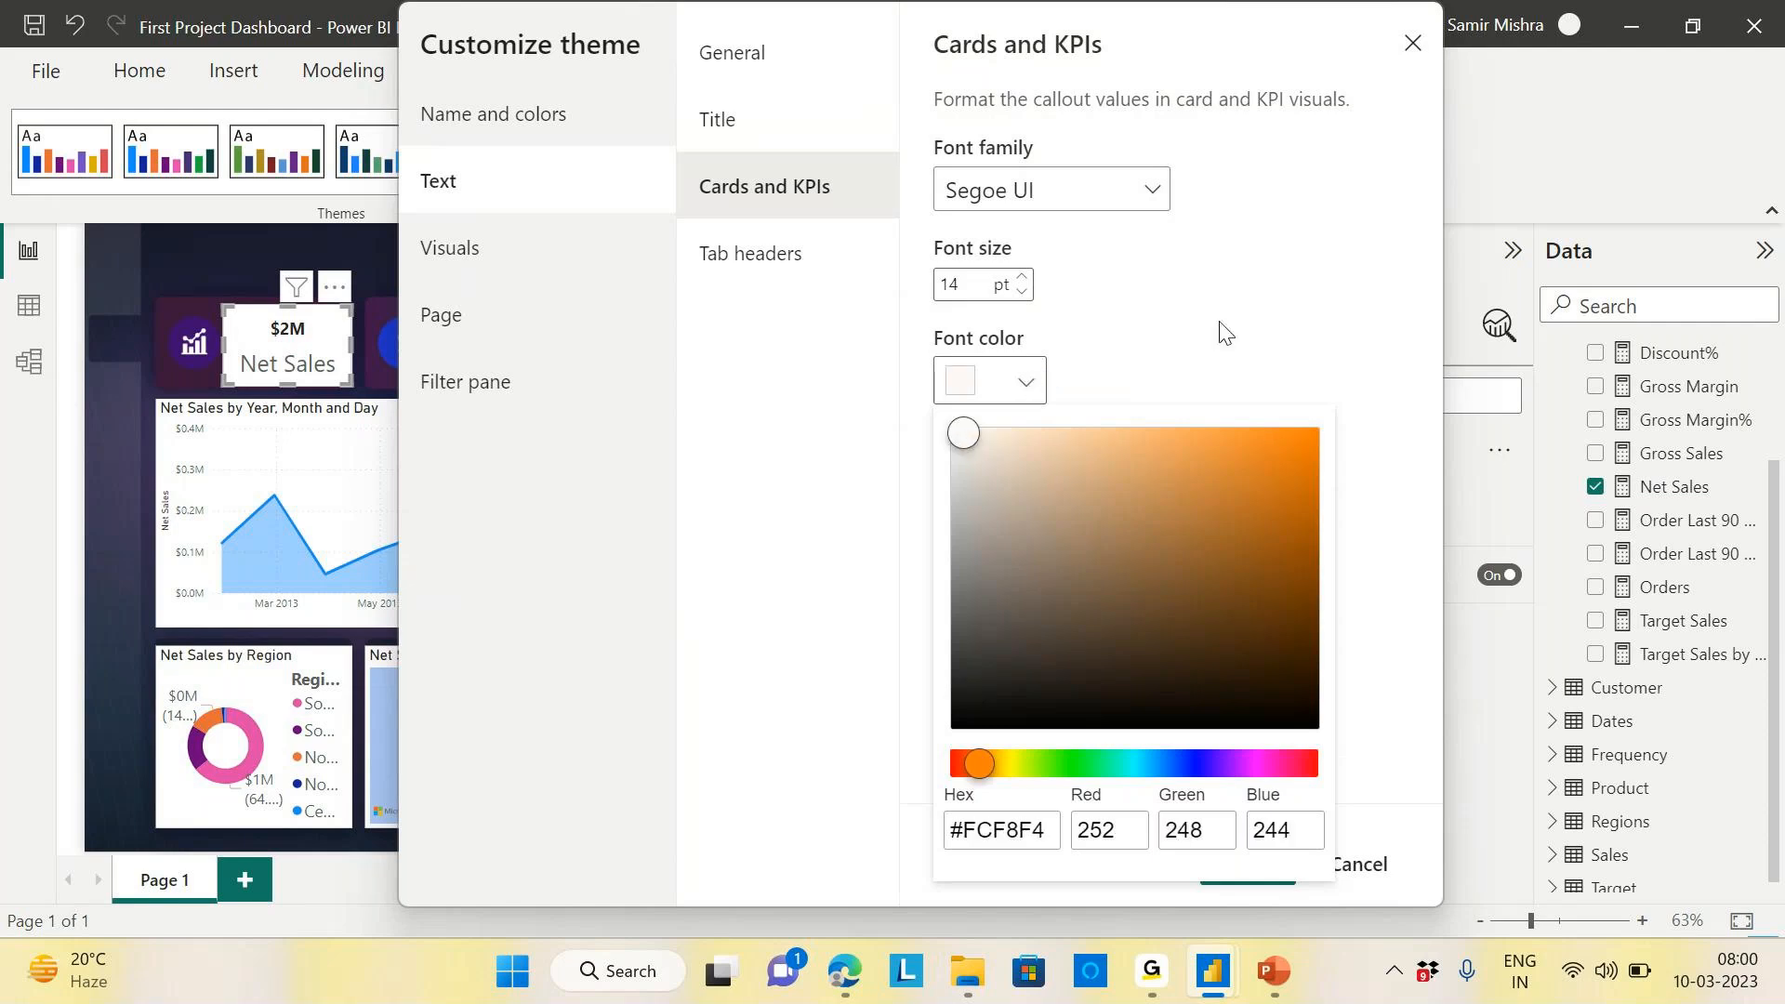
pyautogui.moveTo(962, 438); pyautogui.dragTo(955, 434)
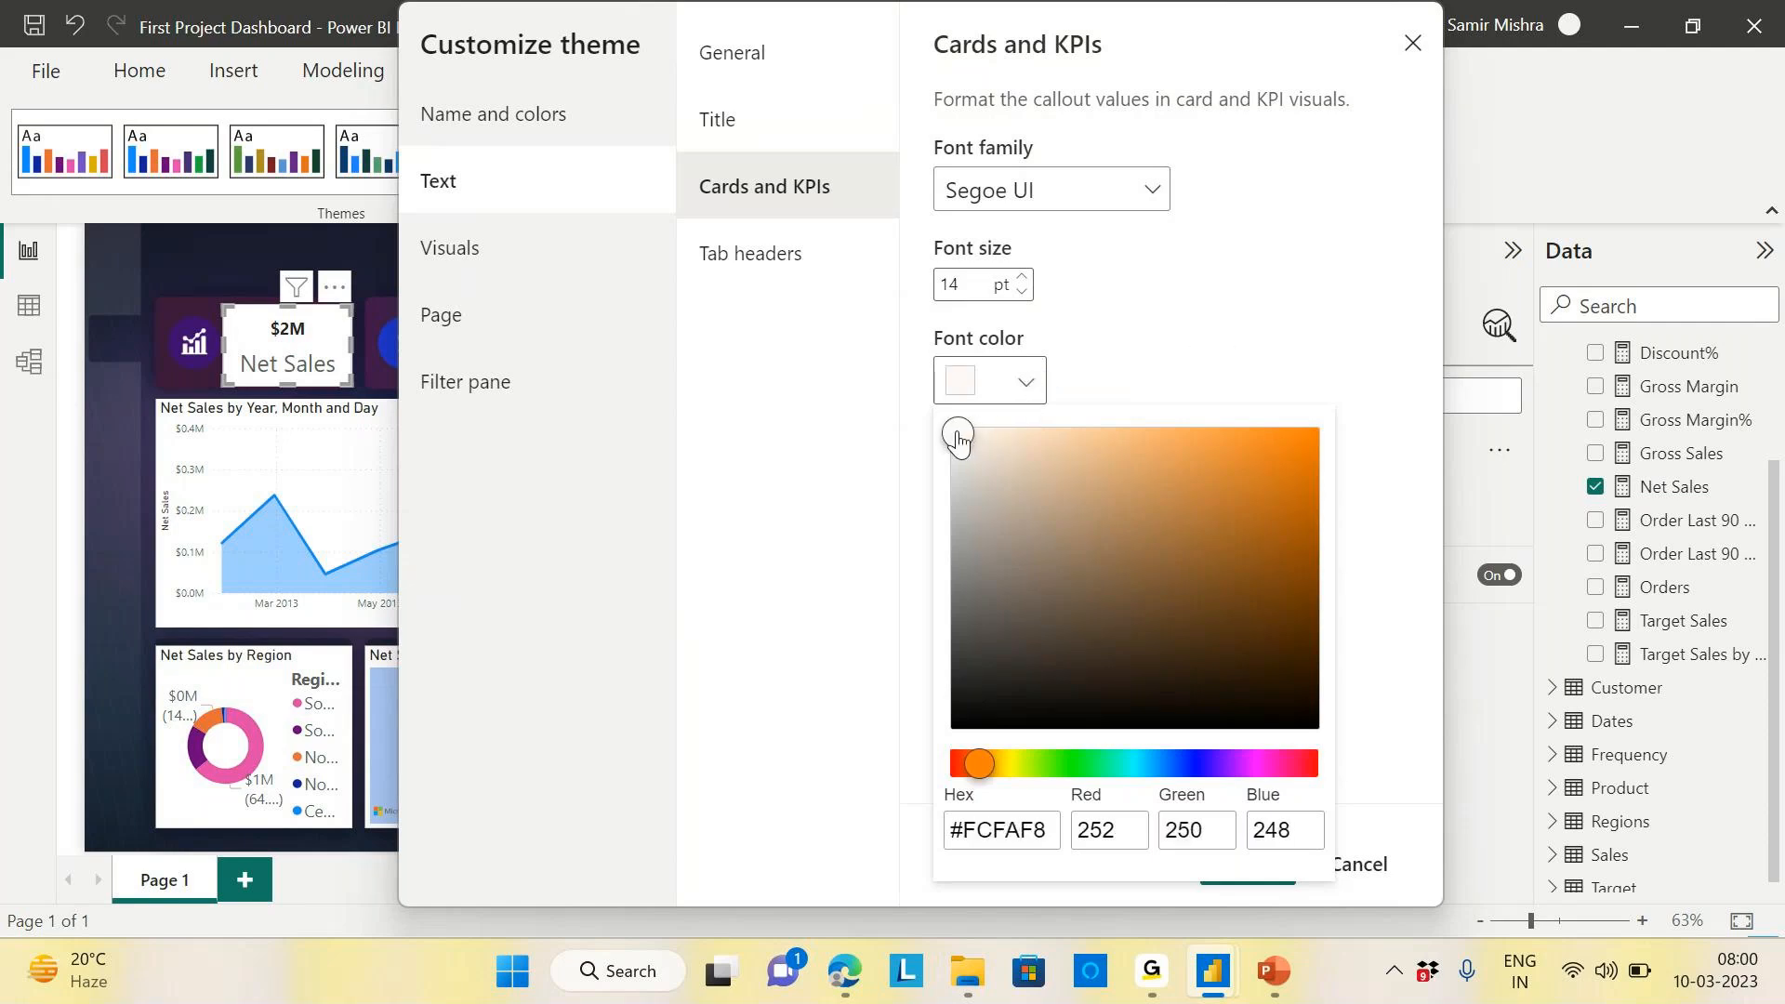
pyautogui.click(1274, 294)
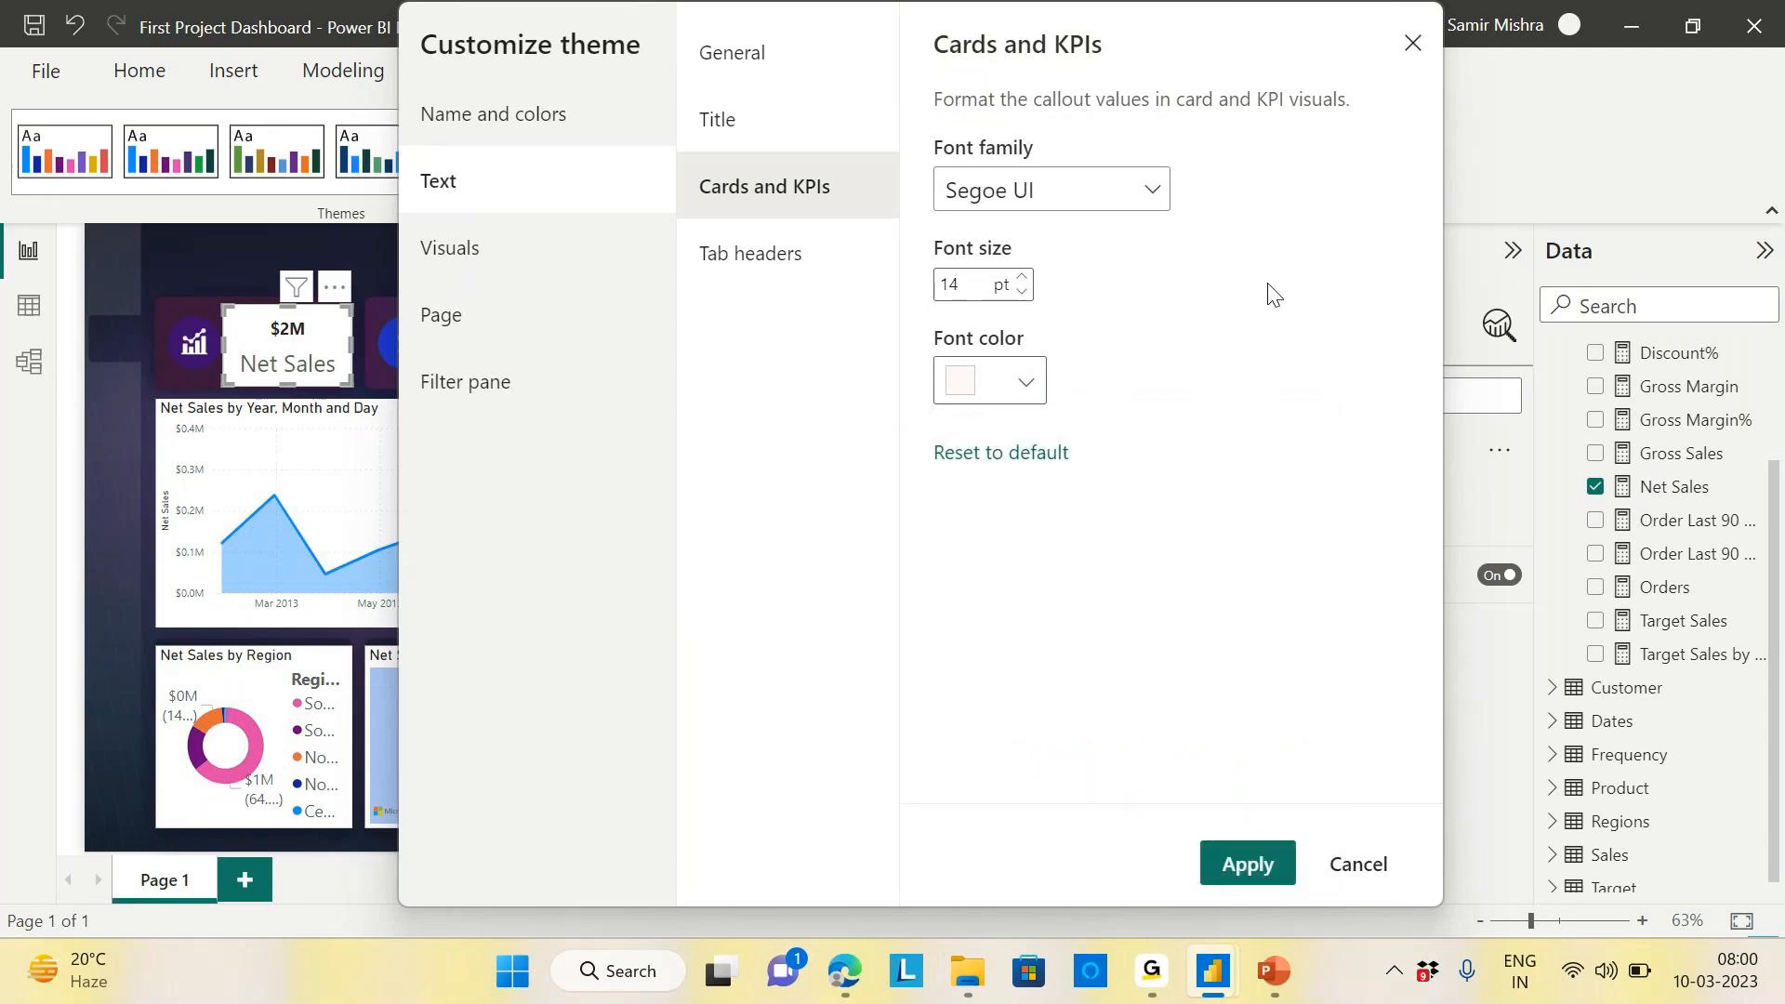
# Set the theme's visual background transparency to 100%, apply the customized theme and deselect the Net Sales card
pyautogui.click(462, 268)
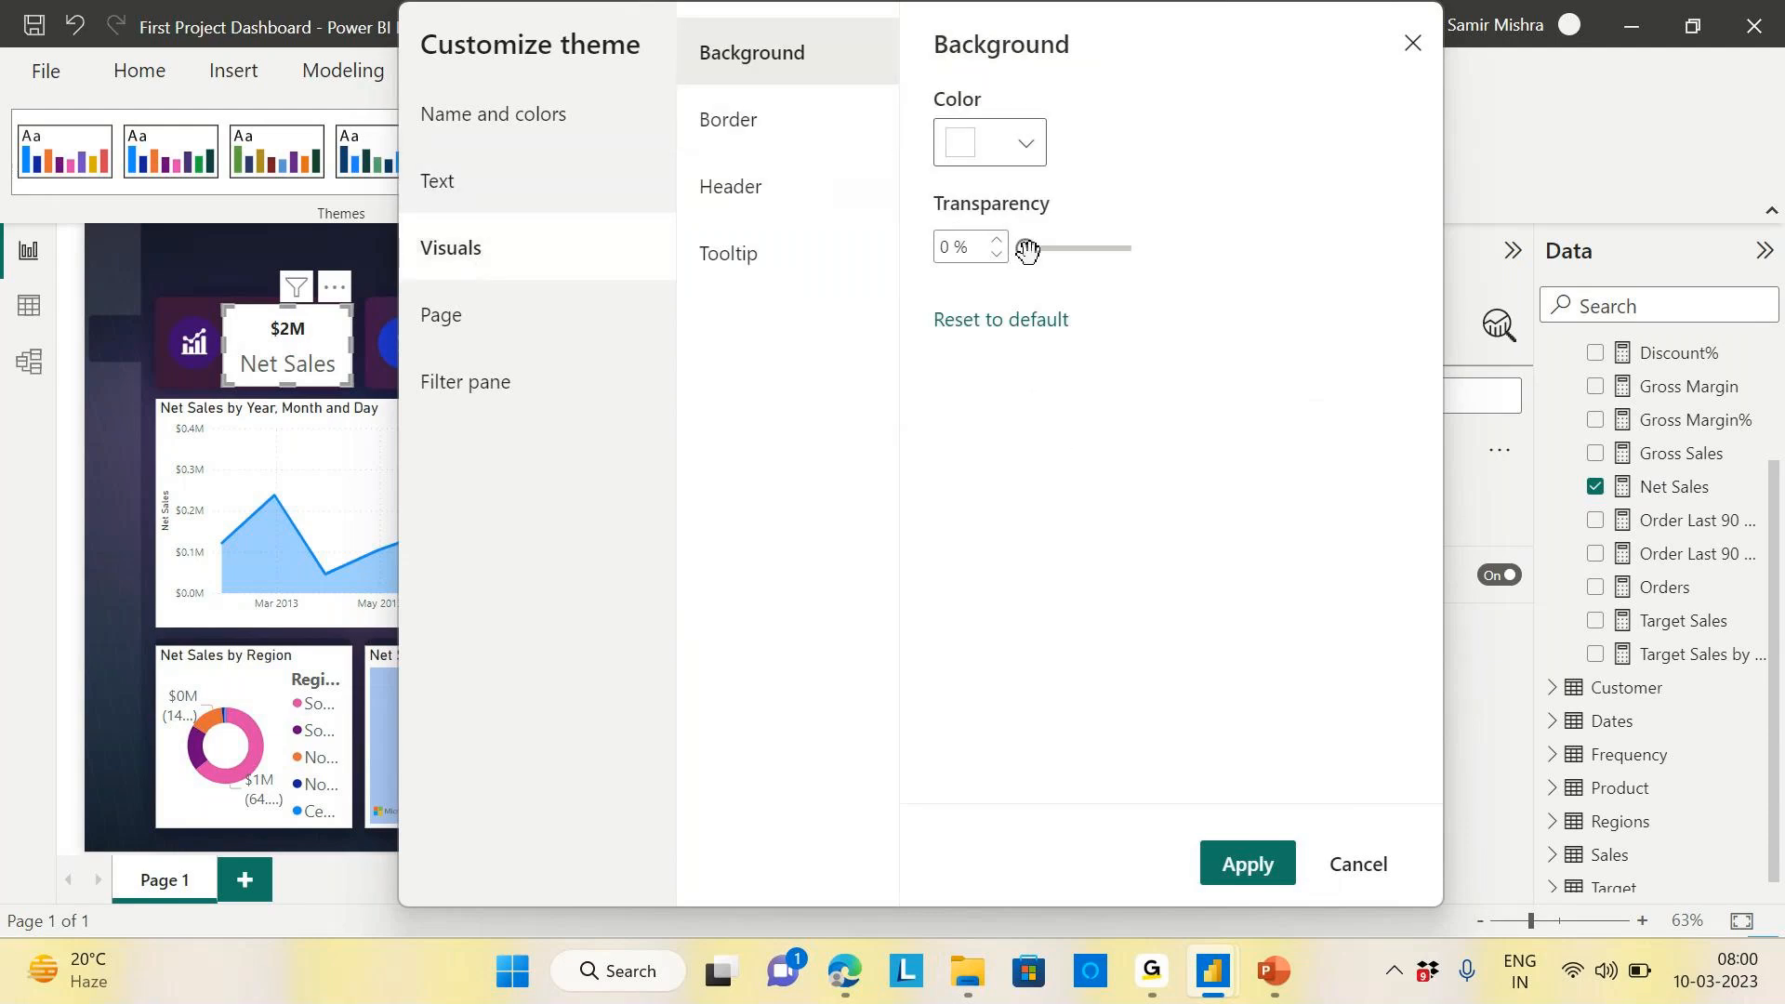
pyautogui.moveTo(1023, 249); pyautogui.dragTo(1143, 251)
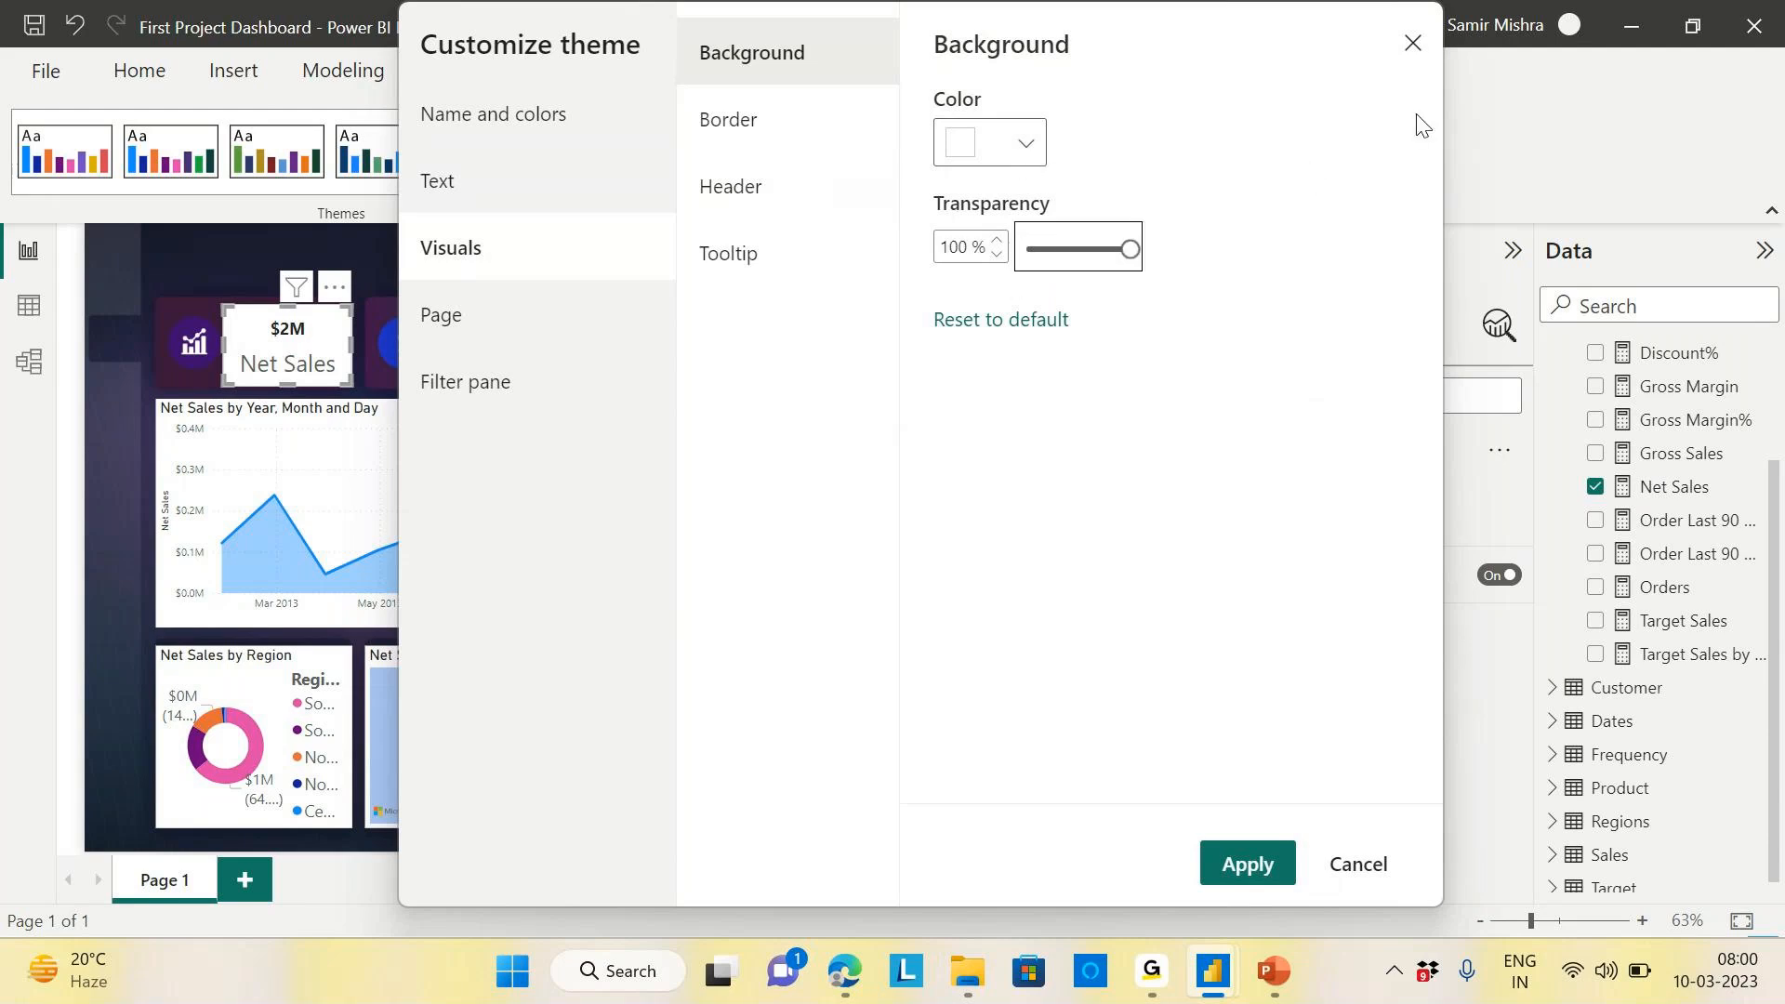
pyautogui.moveTo(1140, 20); pyautogui.dragTo(1540, 19)
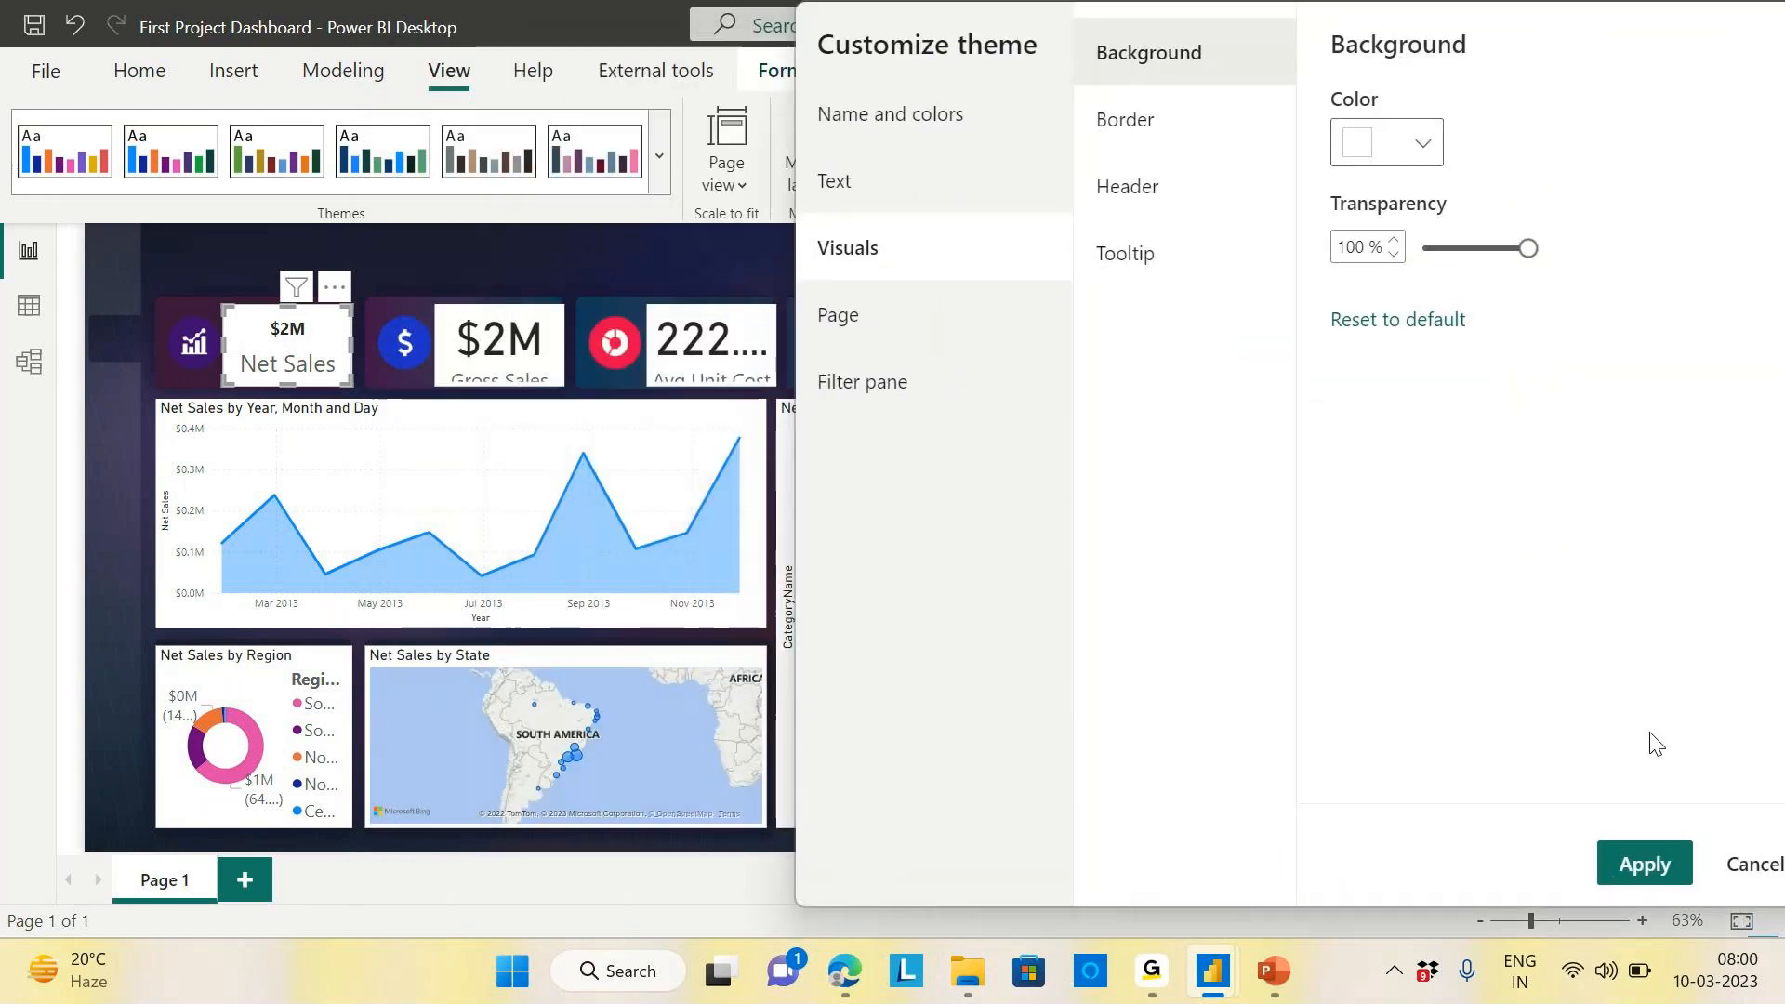
pyautogui.click(1644, 864)
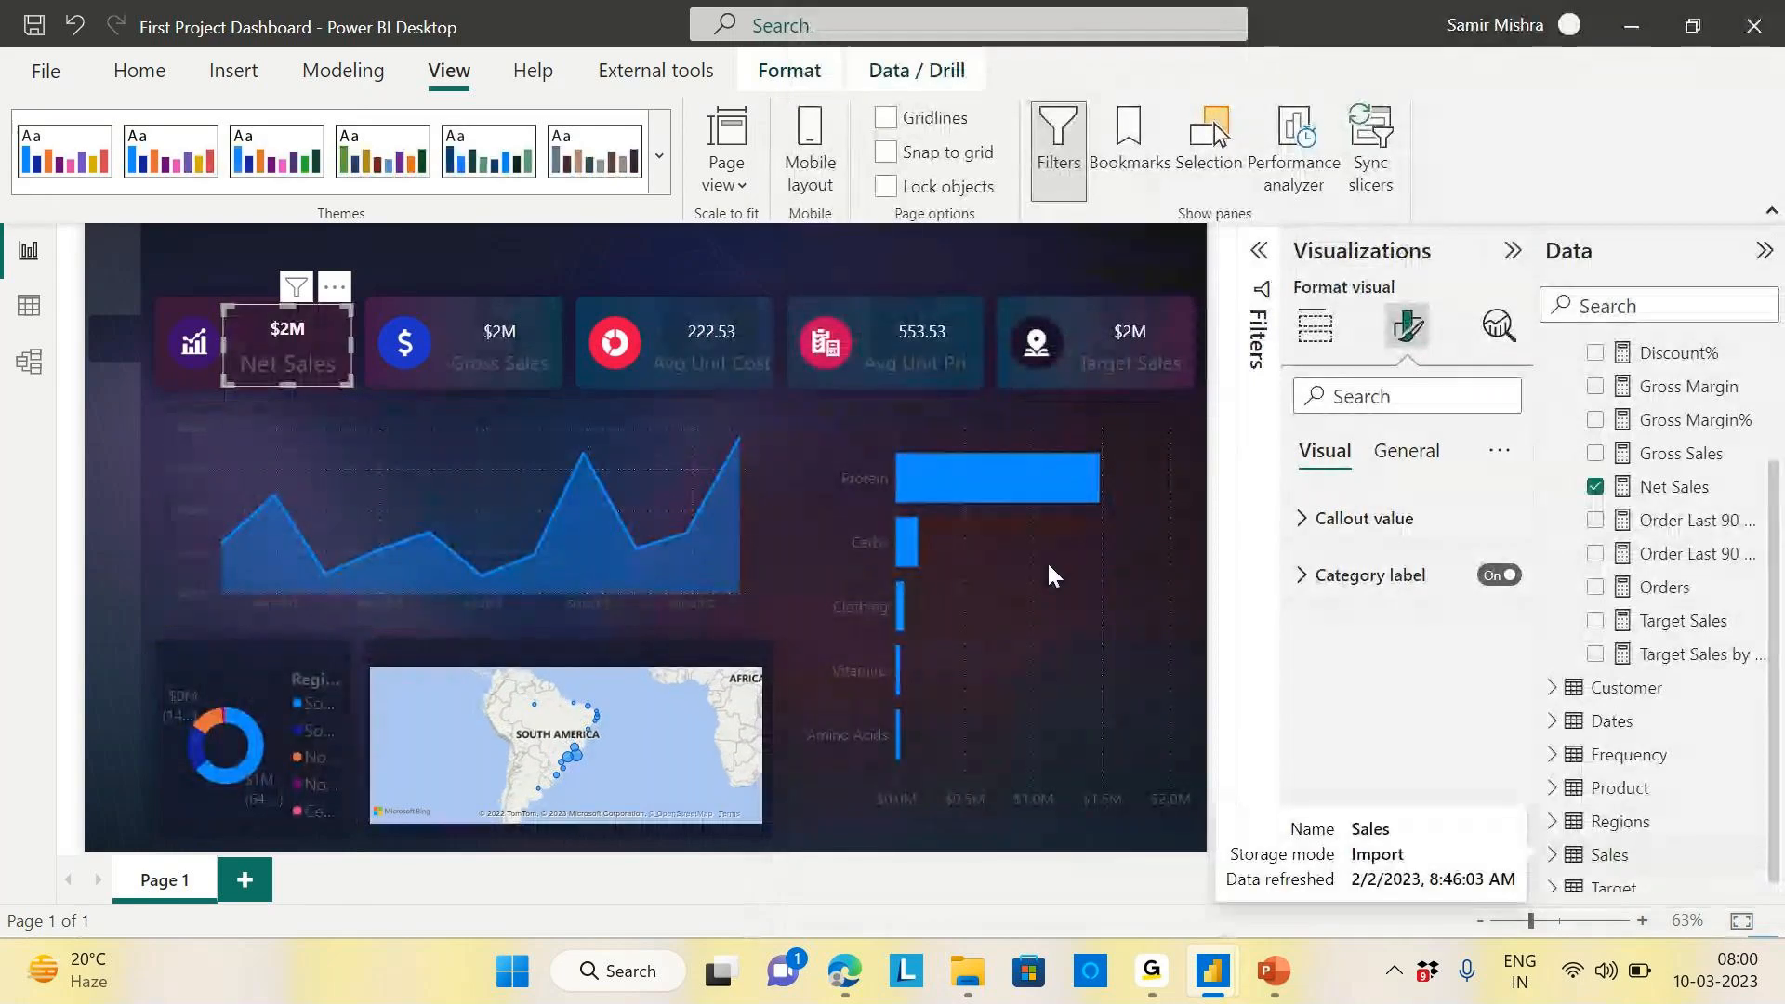
pyautogui.click(559, 246)
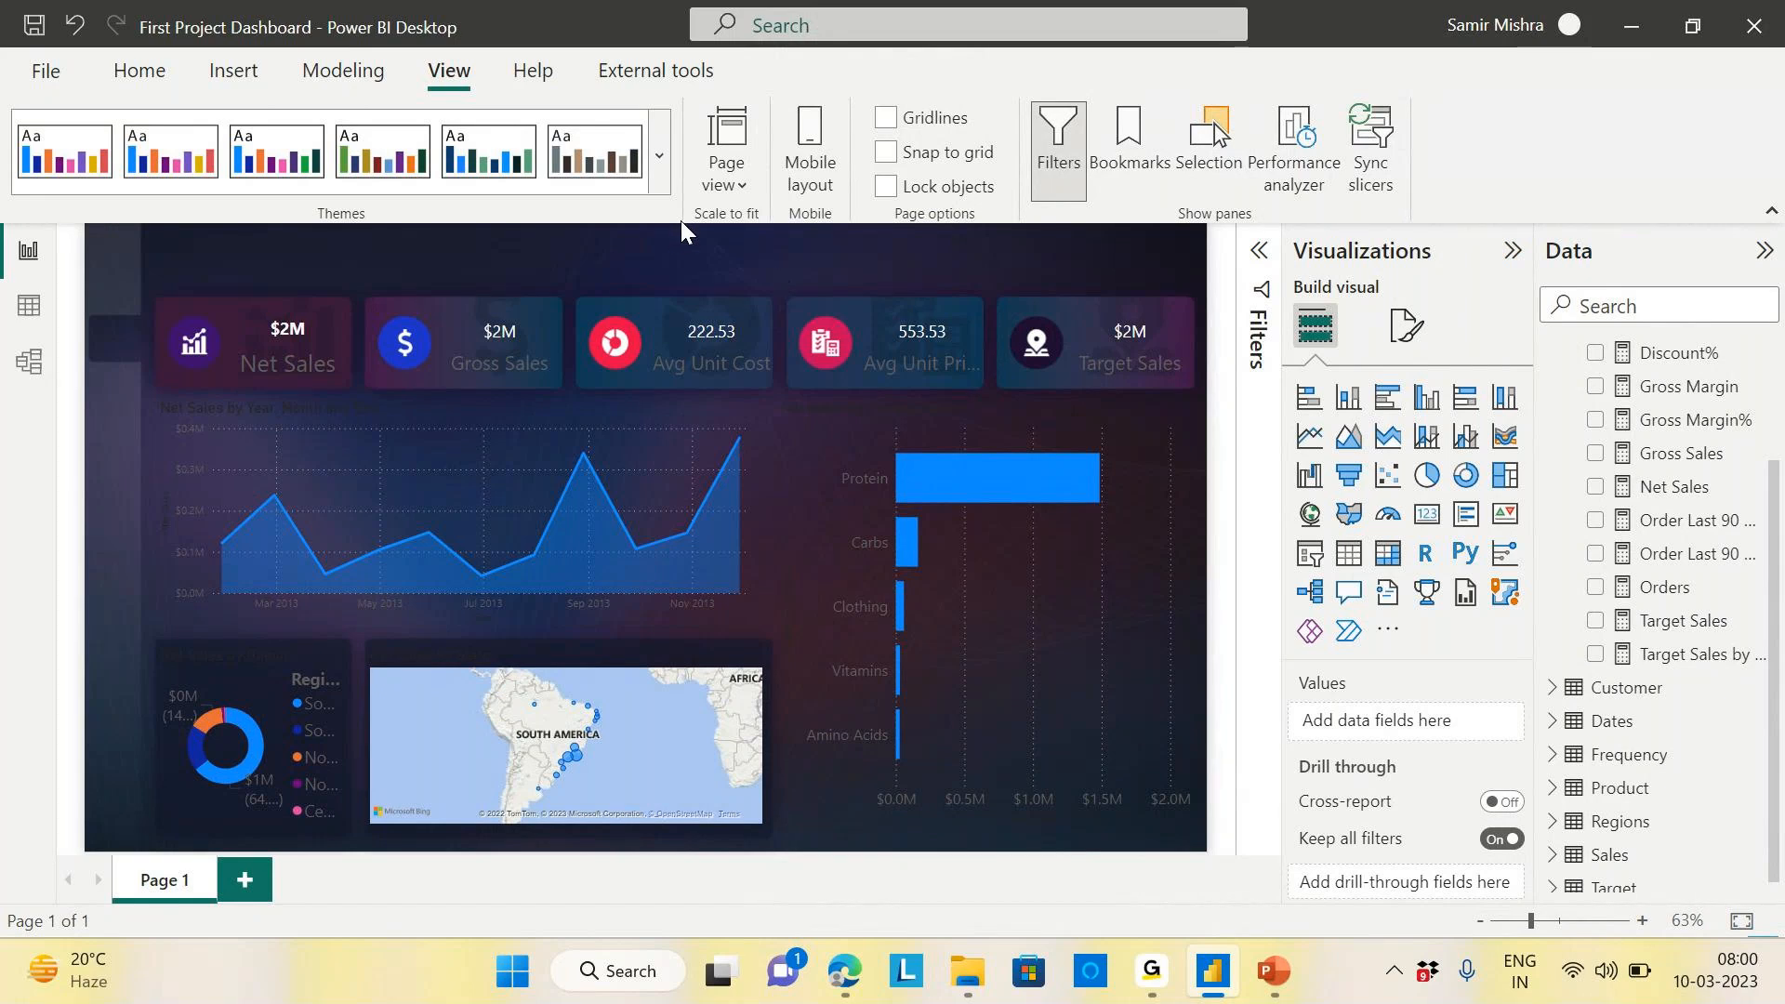
# Review the current theme's visual background, border, header, tooltip and page wallpaper settings, leaving the customization without applying changes
pyautogui.click(658, 158)
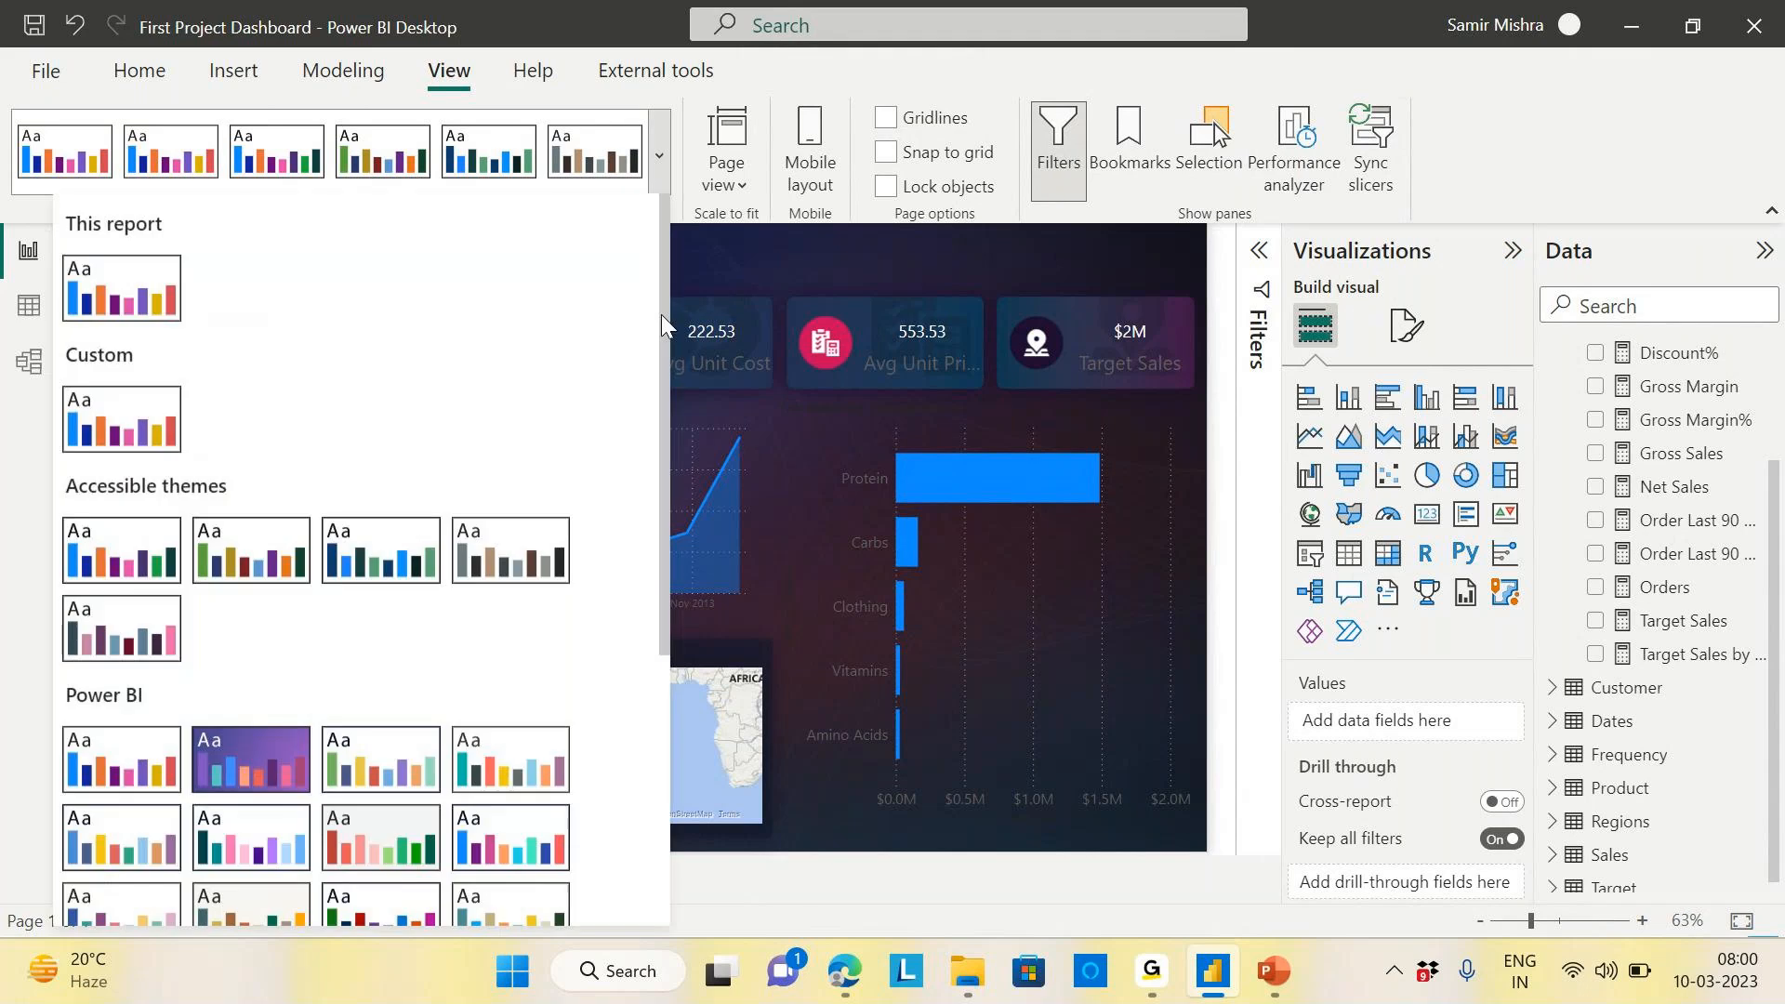
pyautogui.moveTo(665, 441); pyautogui.dragTo(662, 725)
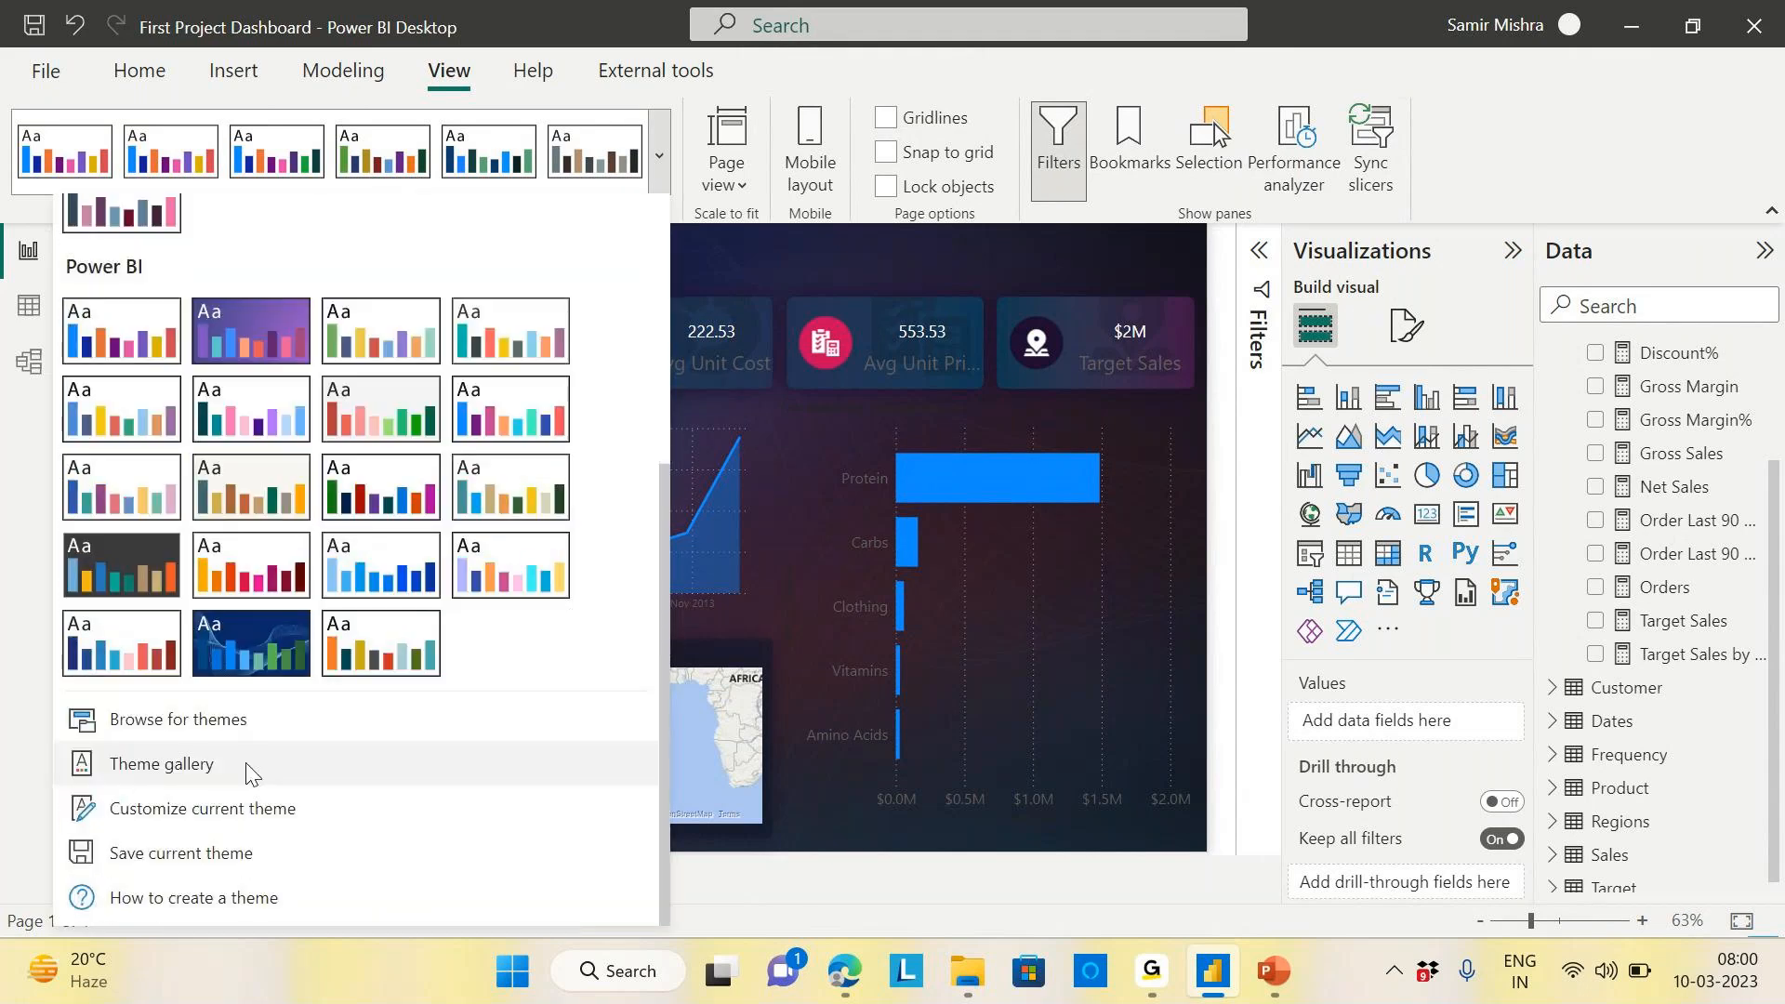
pyautogui.click(226, 805)
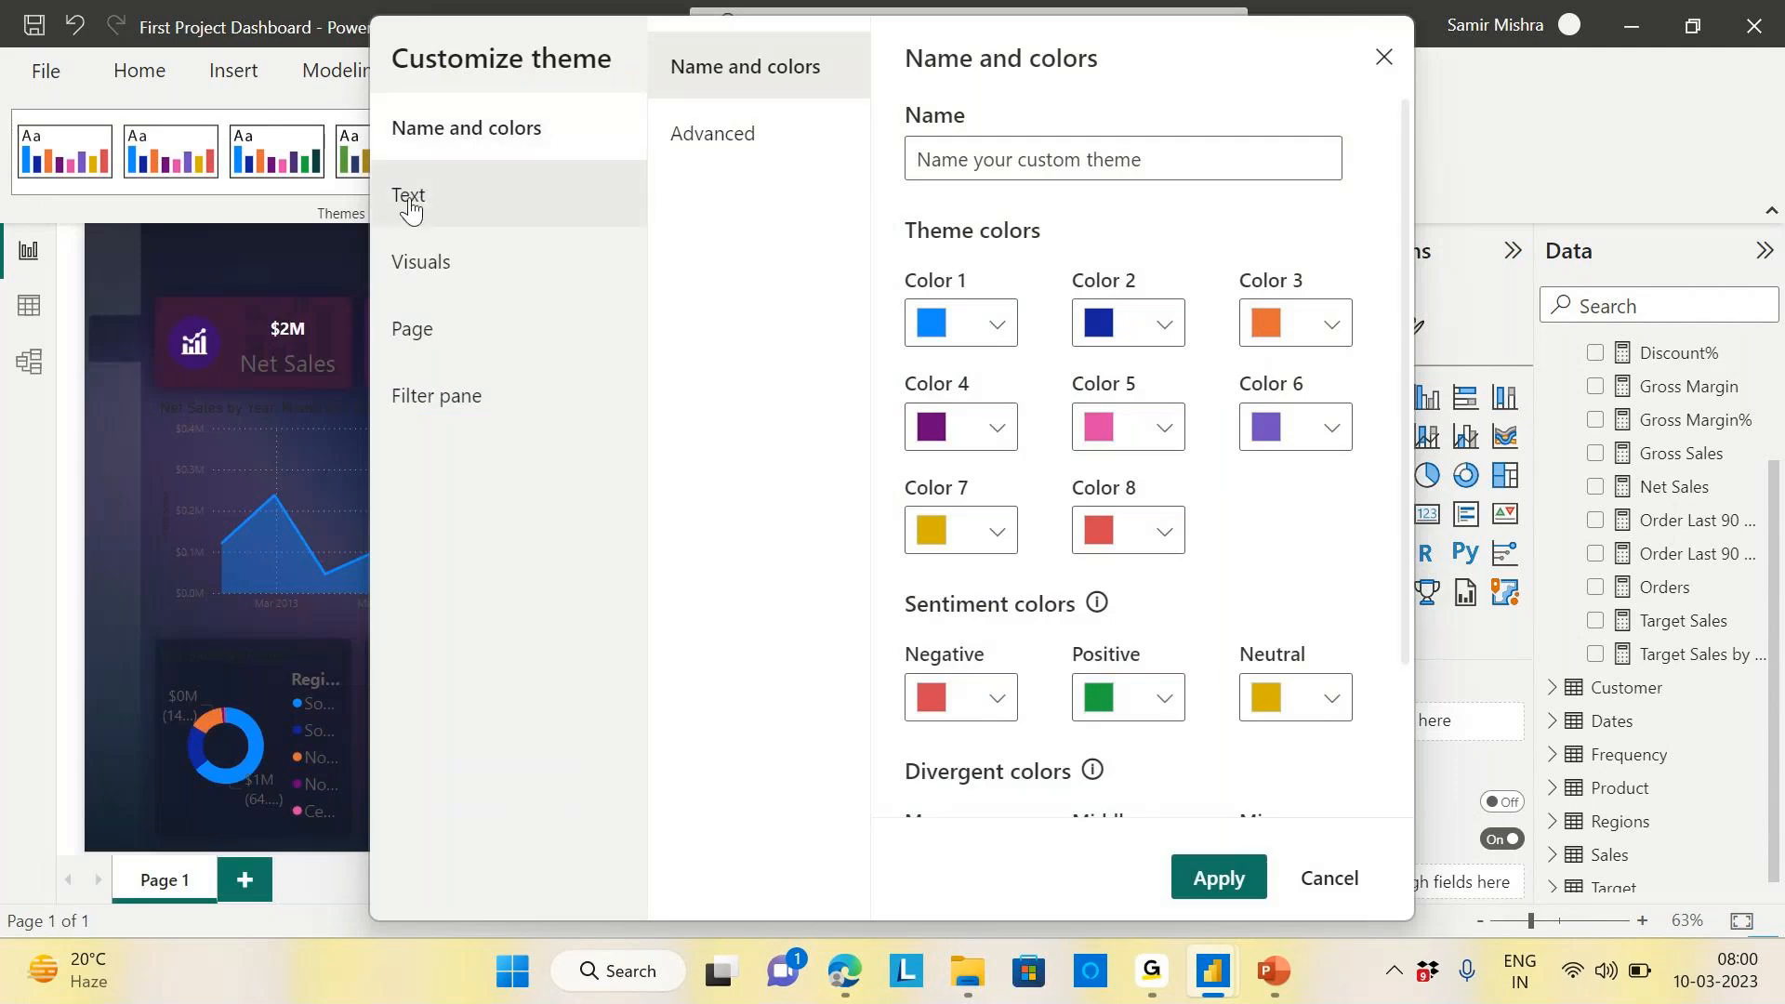
pyautogui.click(435, 279)
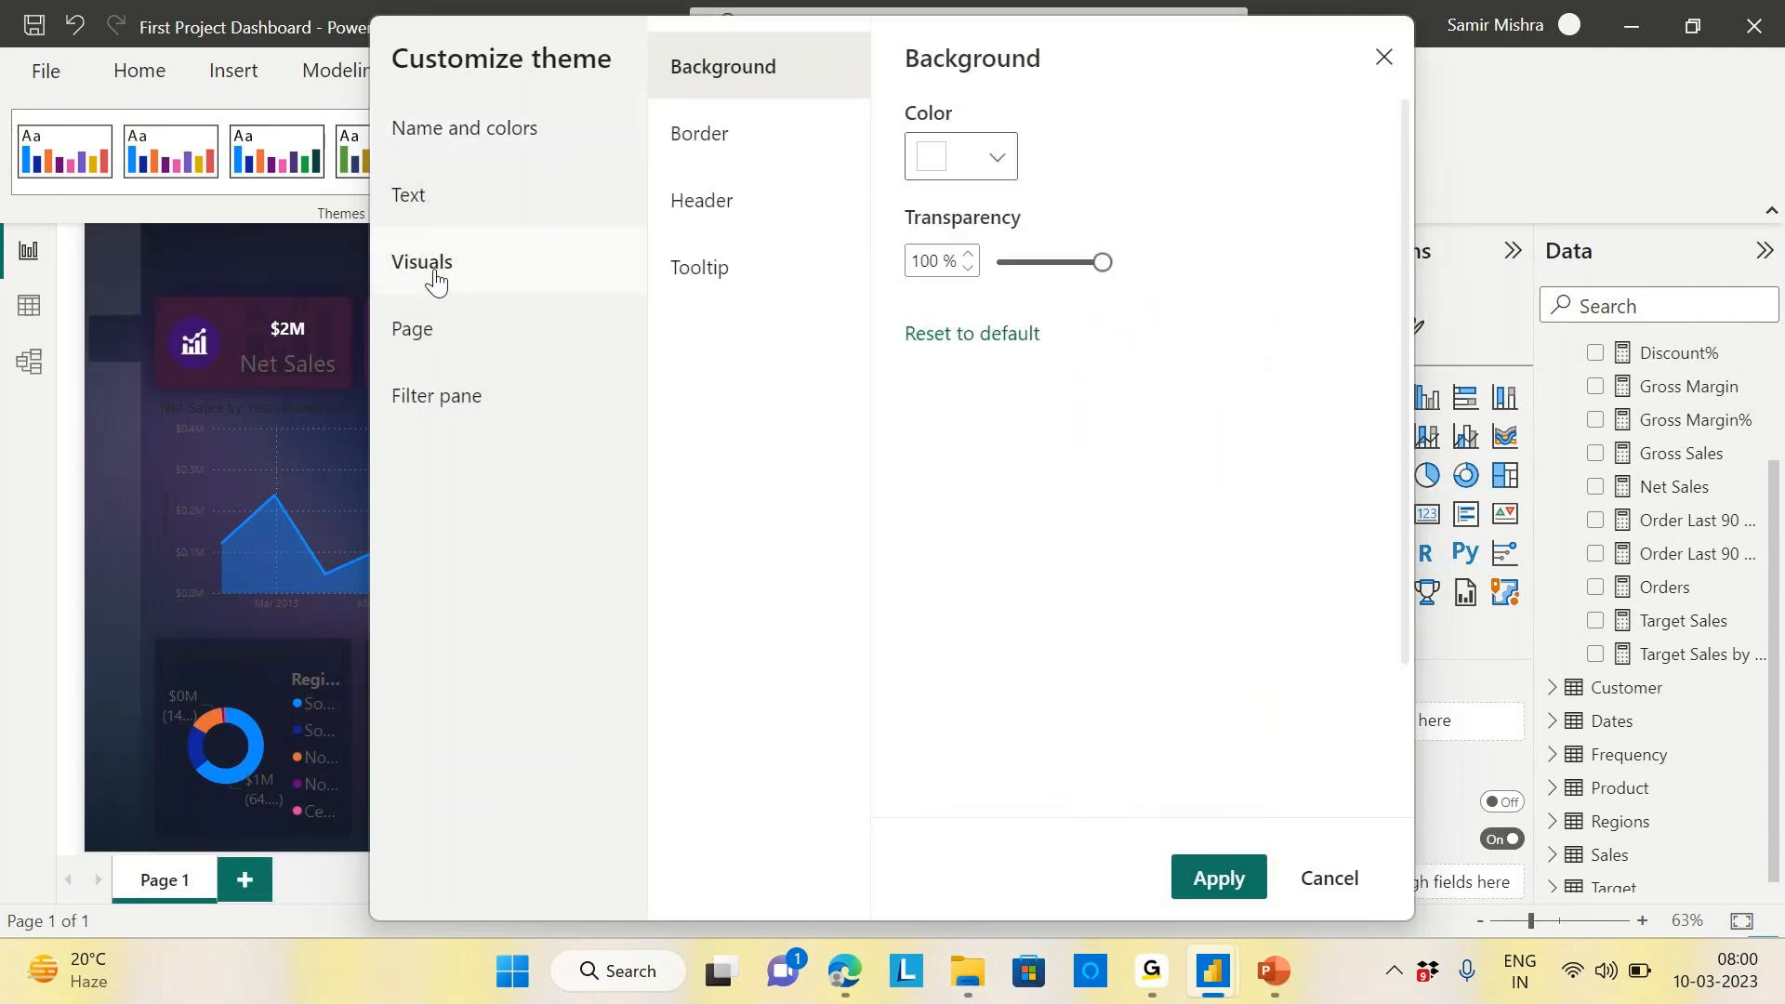
pyautogui.click(693, 135)
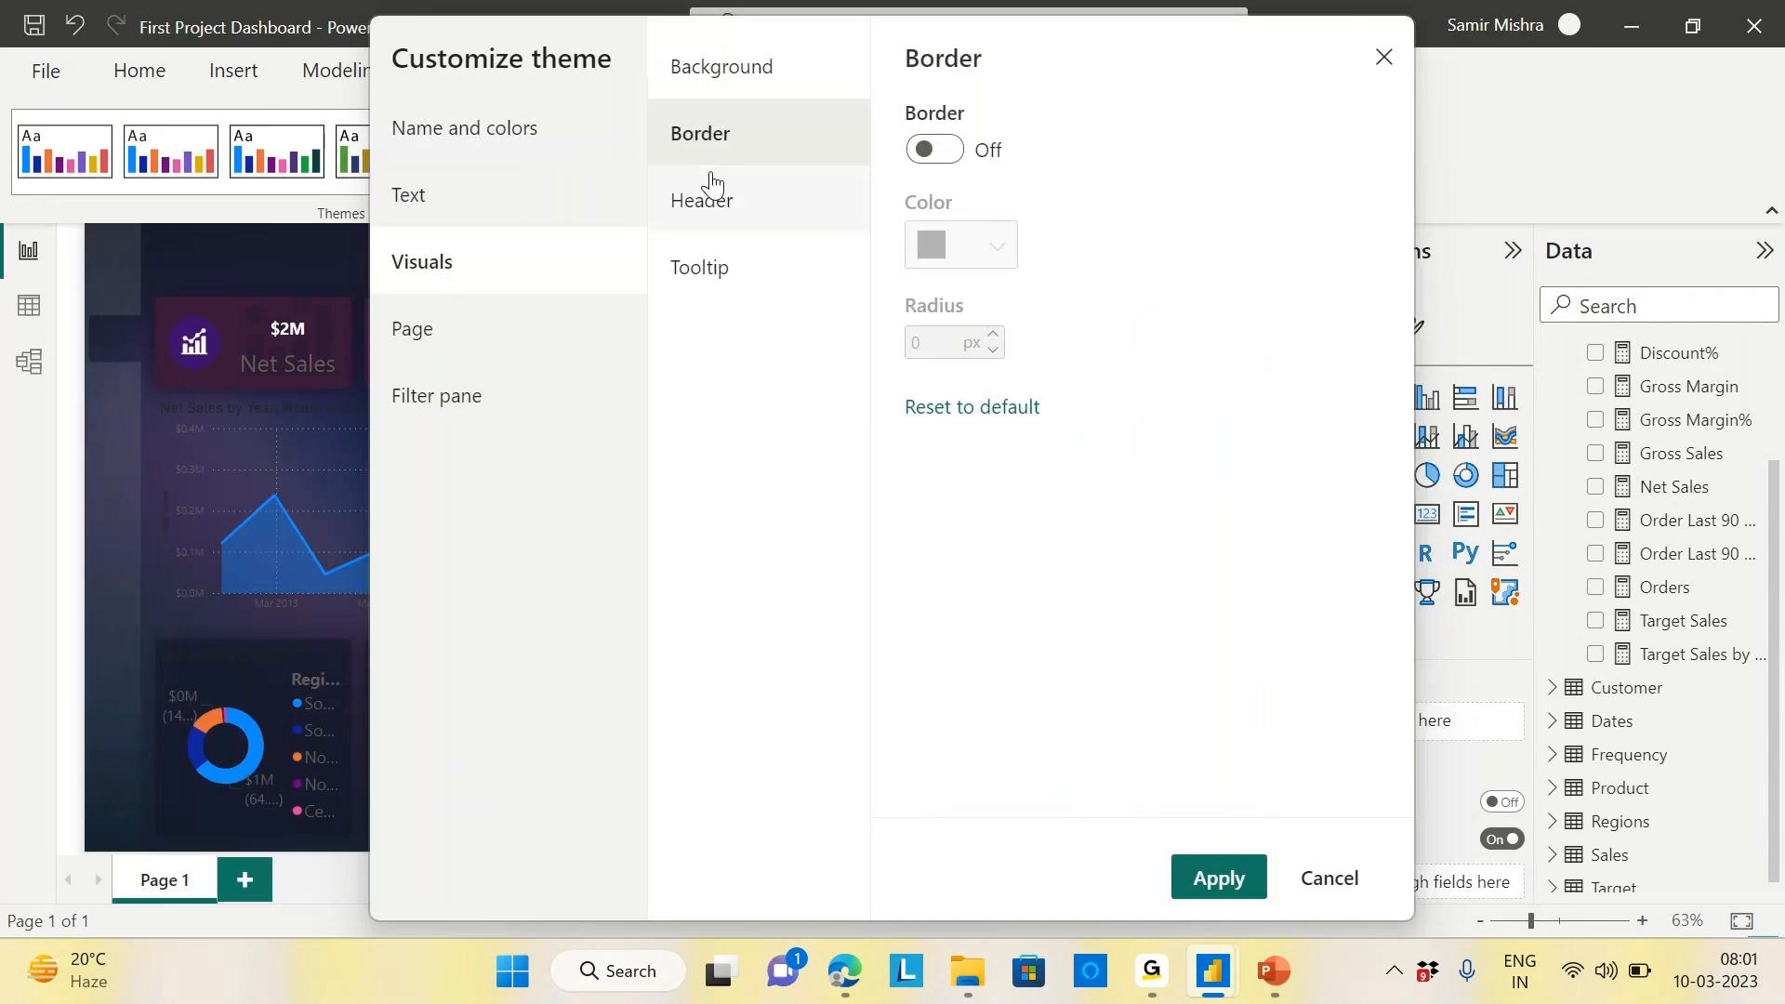
pyautogui.click(707, 208)
pyautogui.click(702, 286)
pyautogui.click(412, 335)
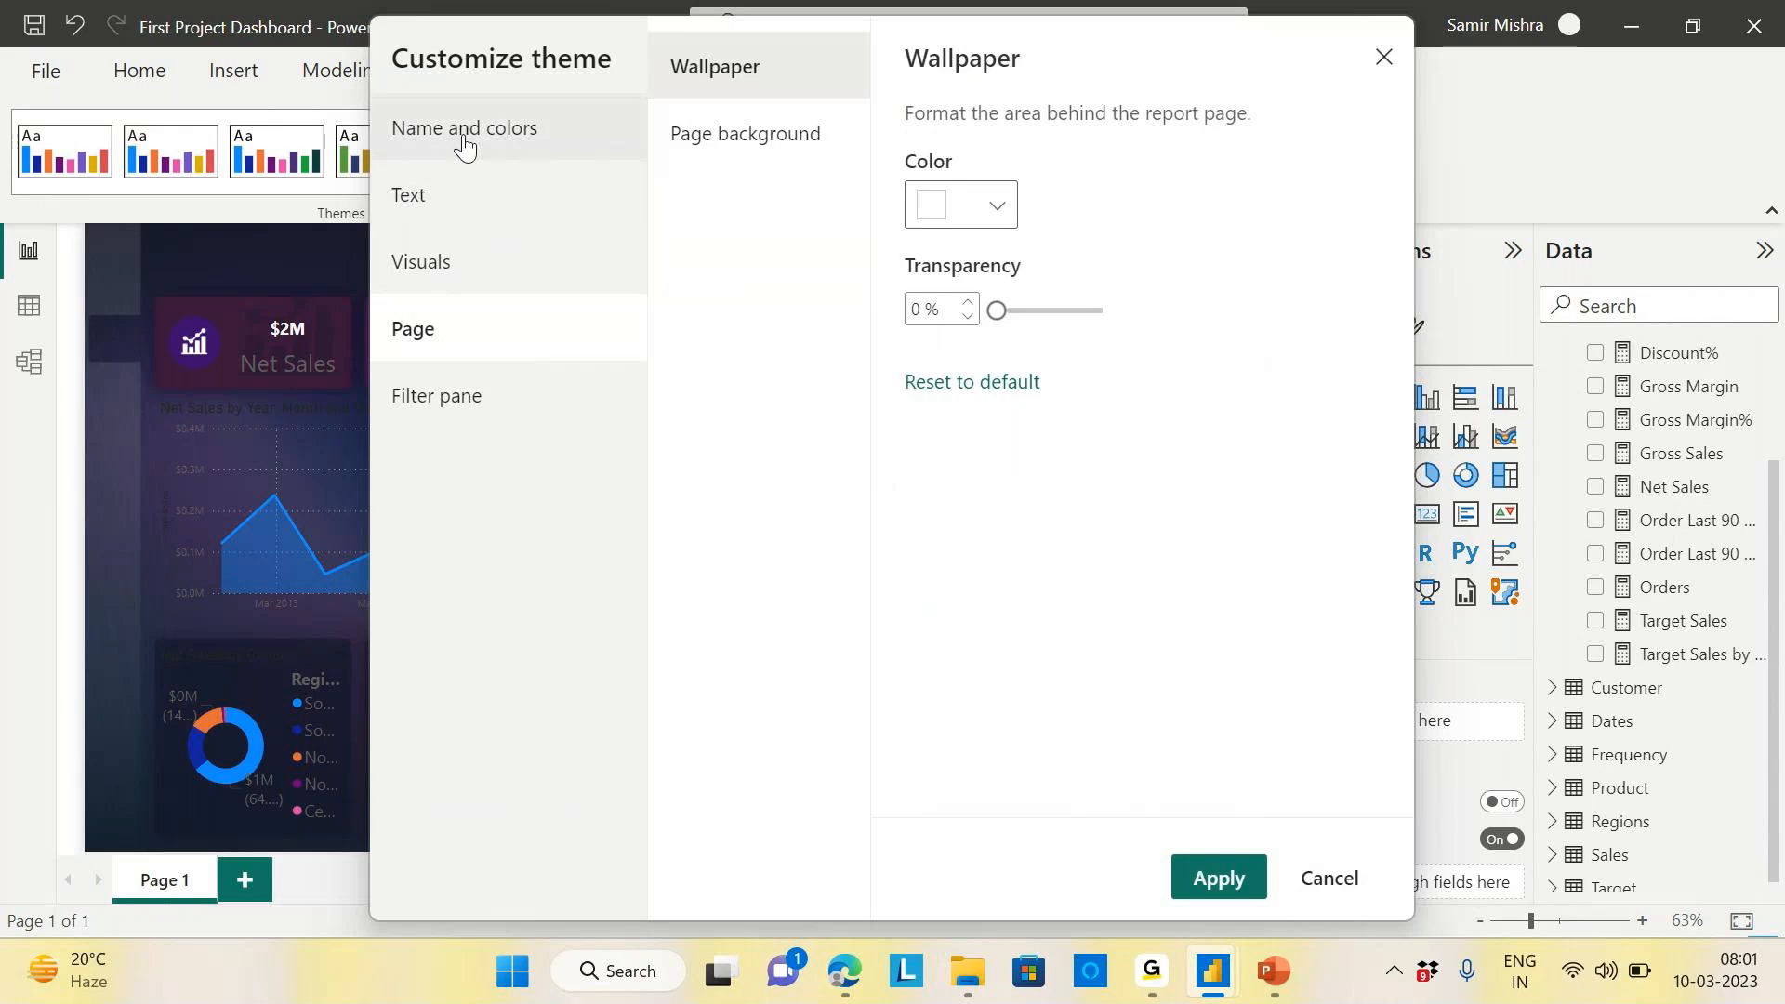
pyautogui.click(1330, 878)
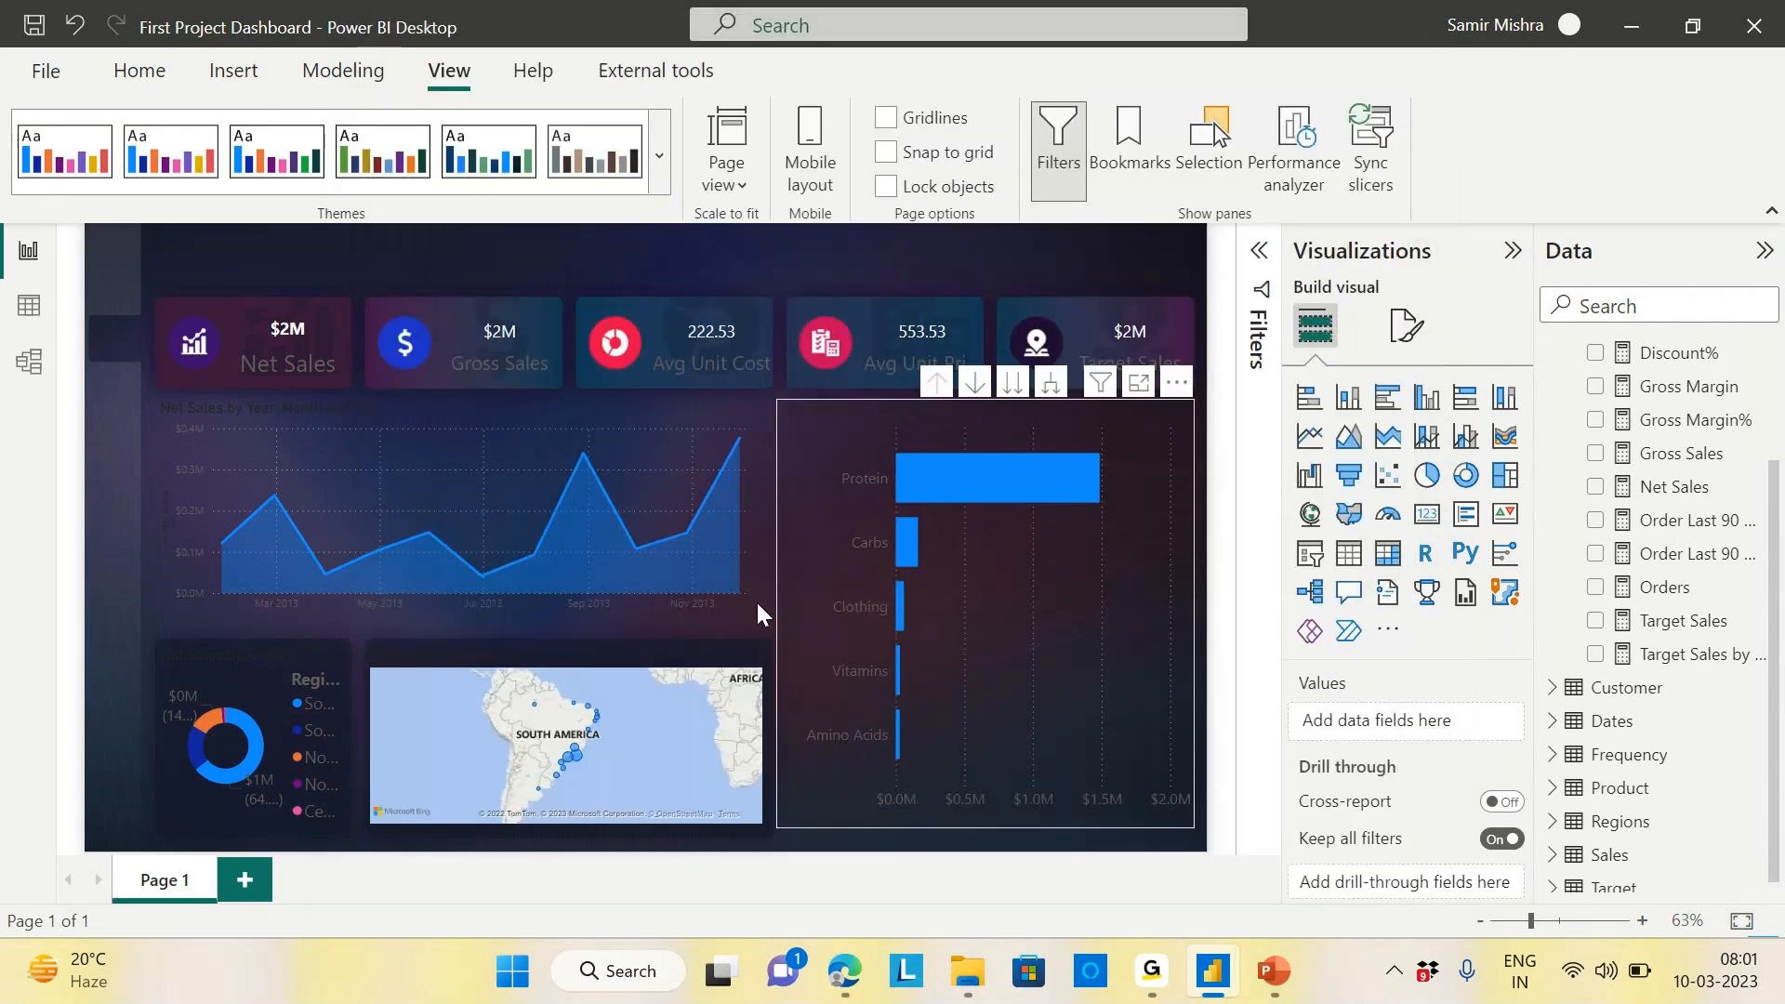
pyautogui.click(664, 147)
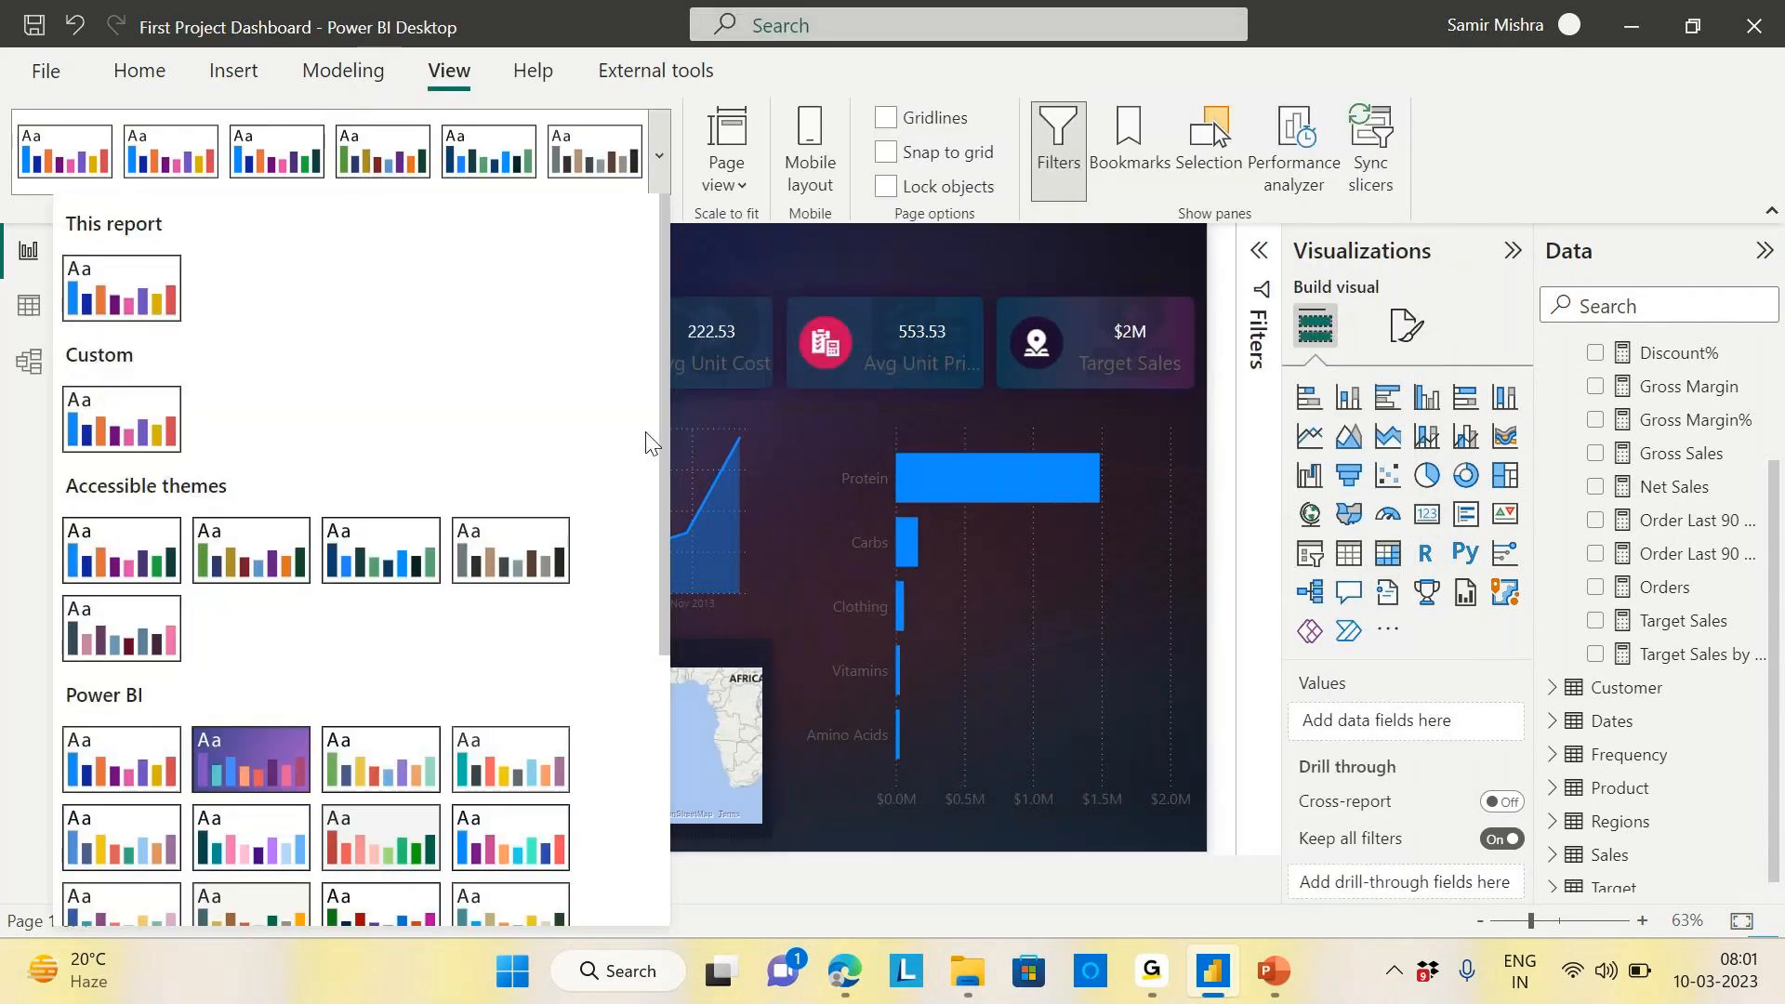
pyautogui.scroll(-5, 629, 709)
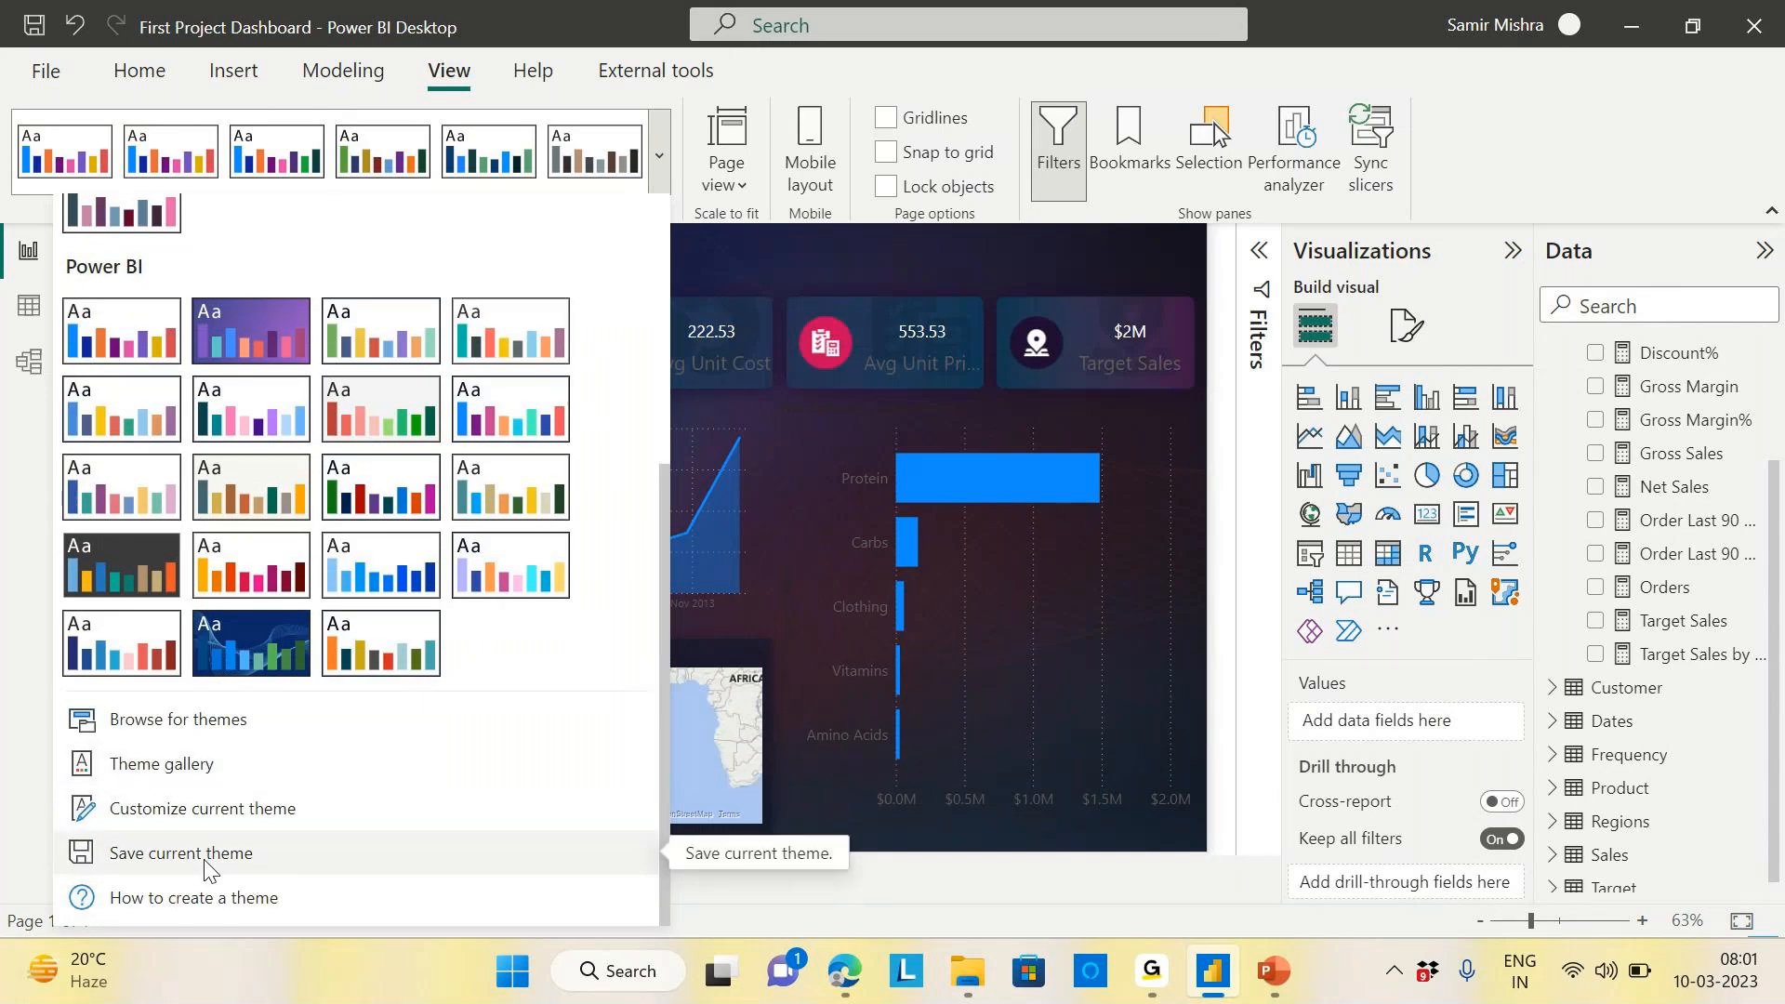
pyautogui.click(205, 859)
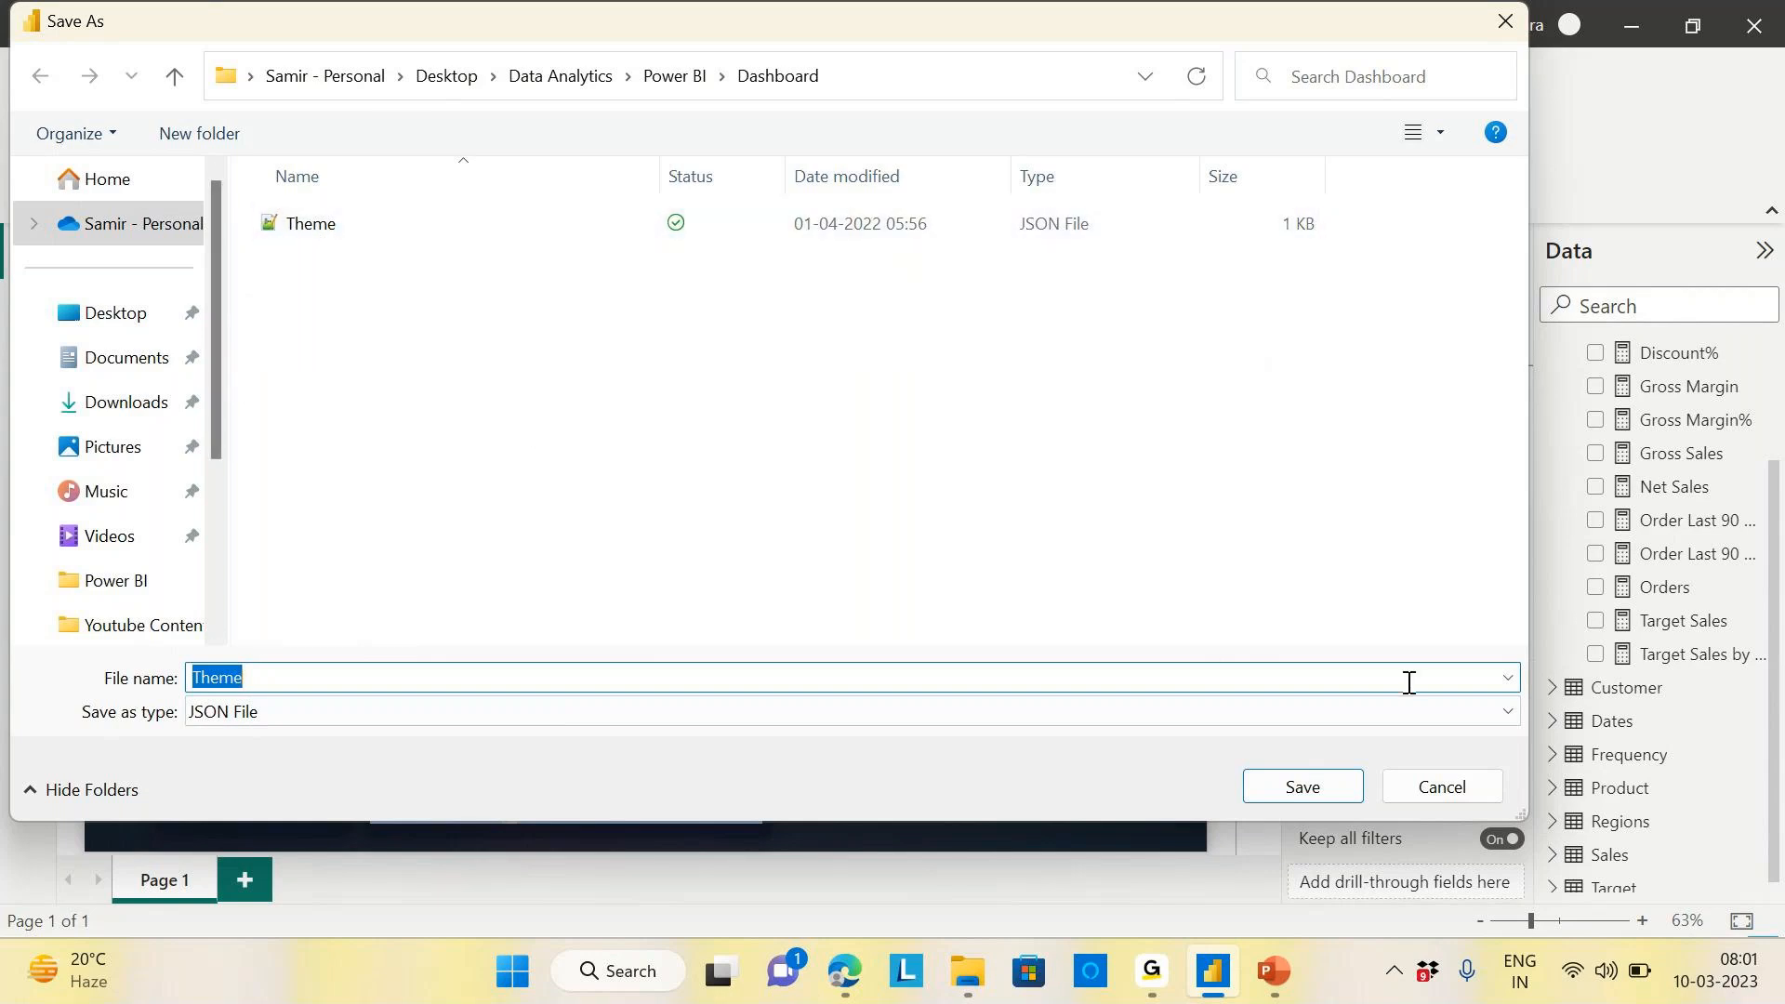
pyautogui.click(1446, 789)
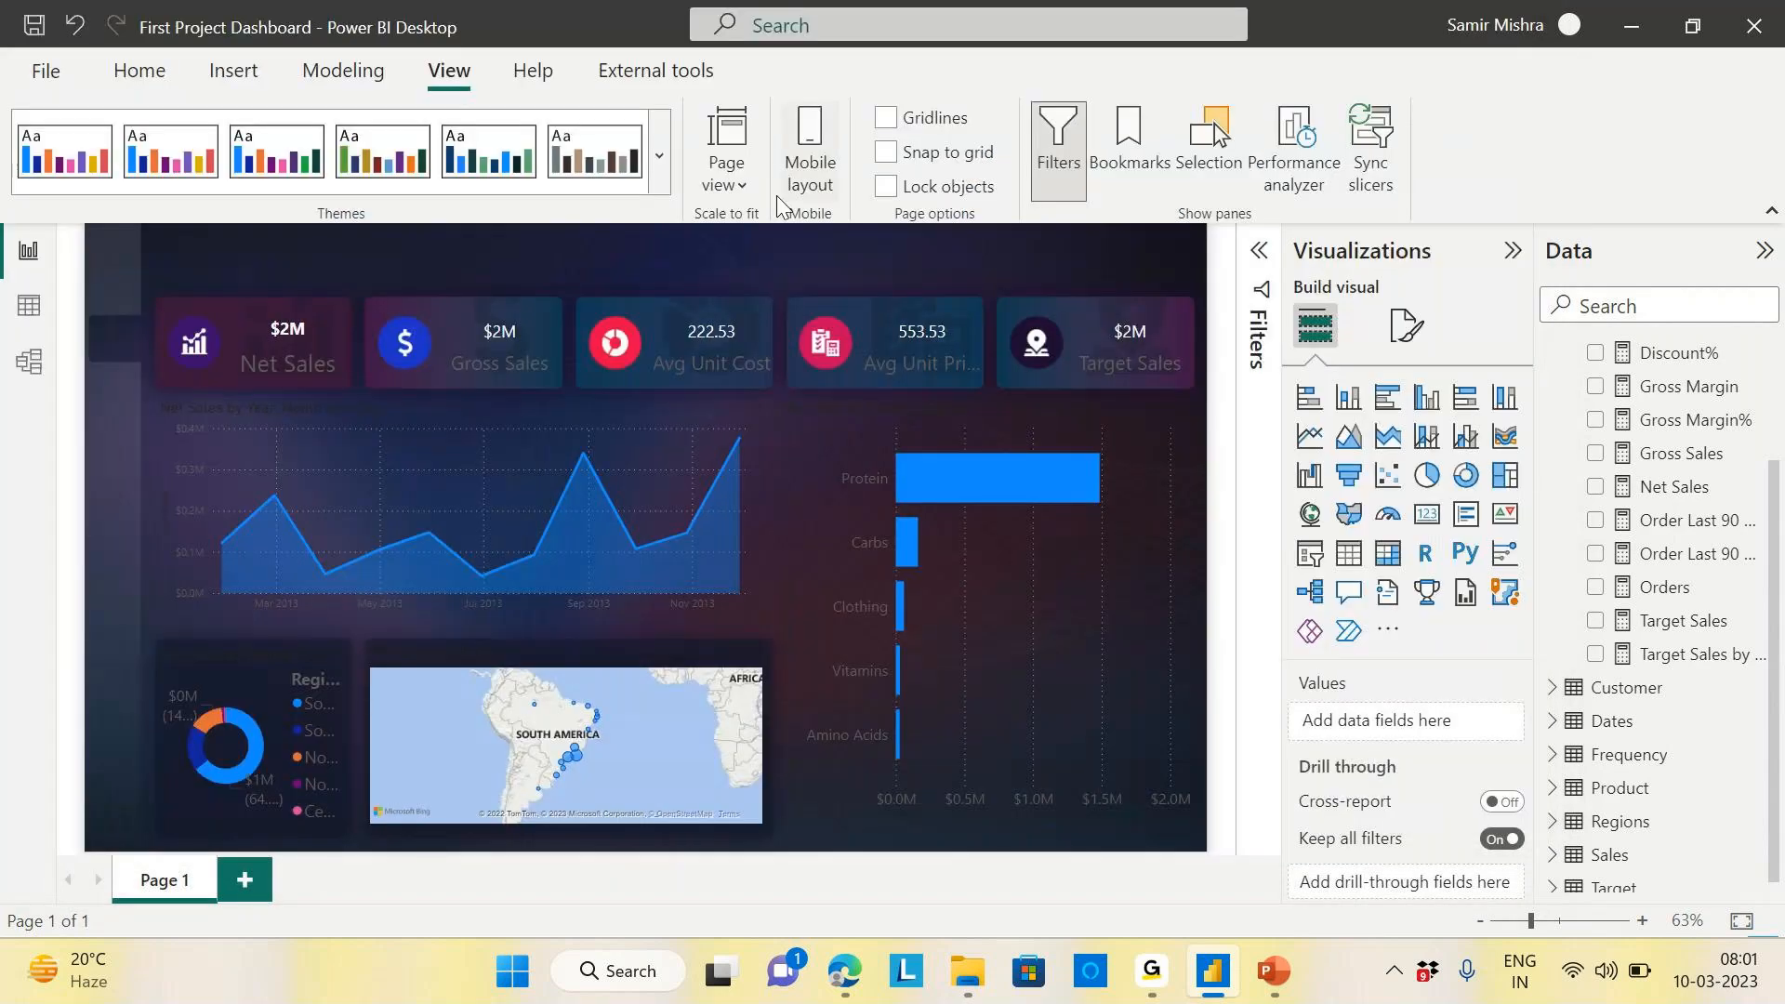
# Import the custom report theme from the Theme JSON file in the Dashboard folder and dismiss the confirmation
pyautogui.click(662, 152)
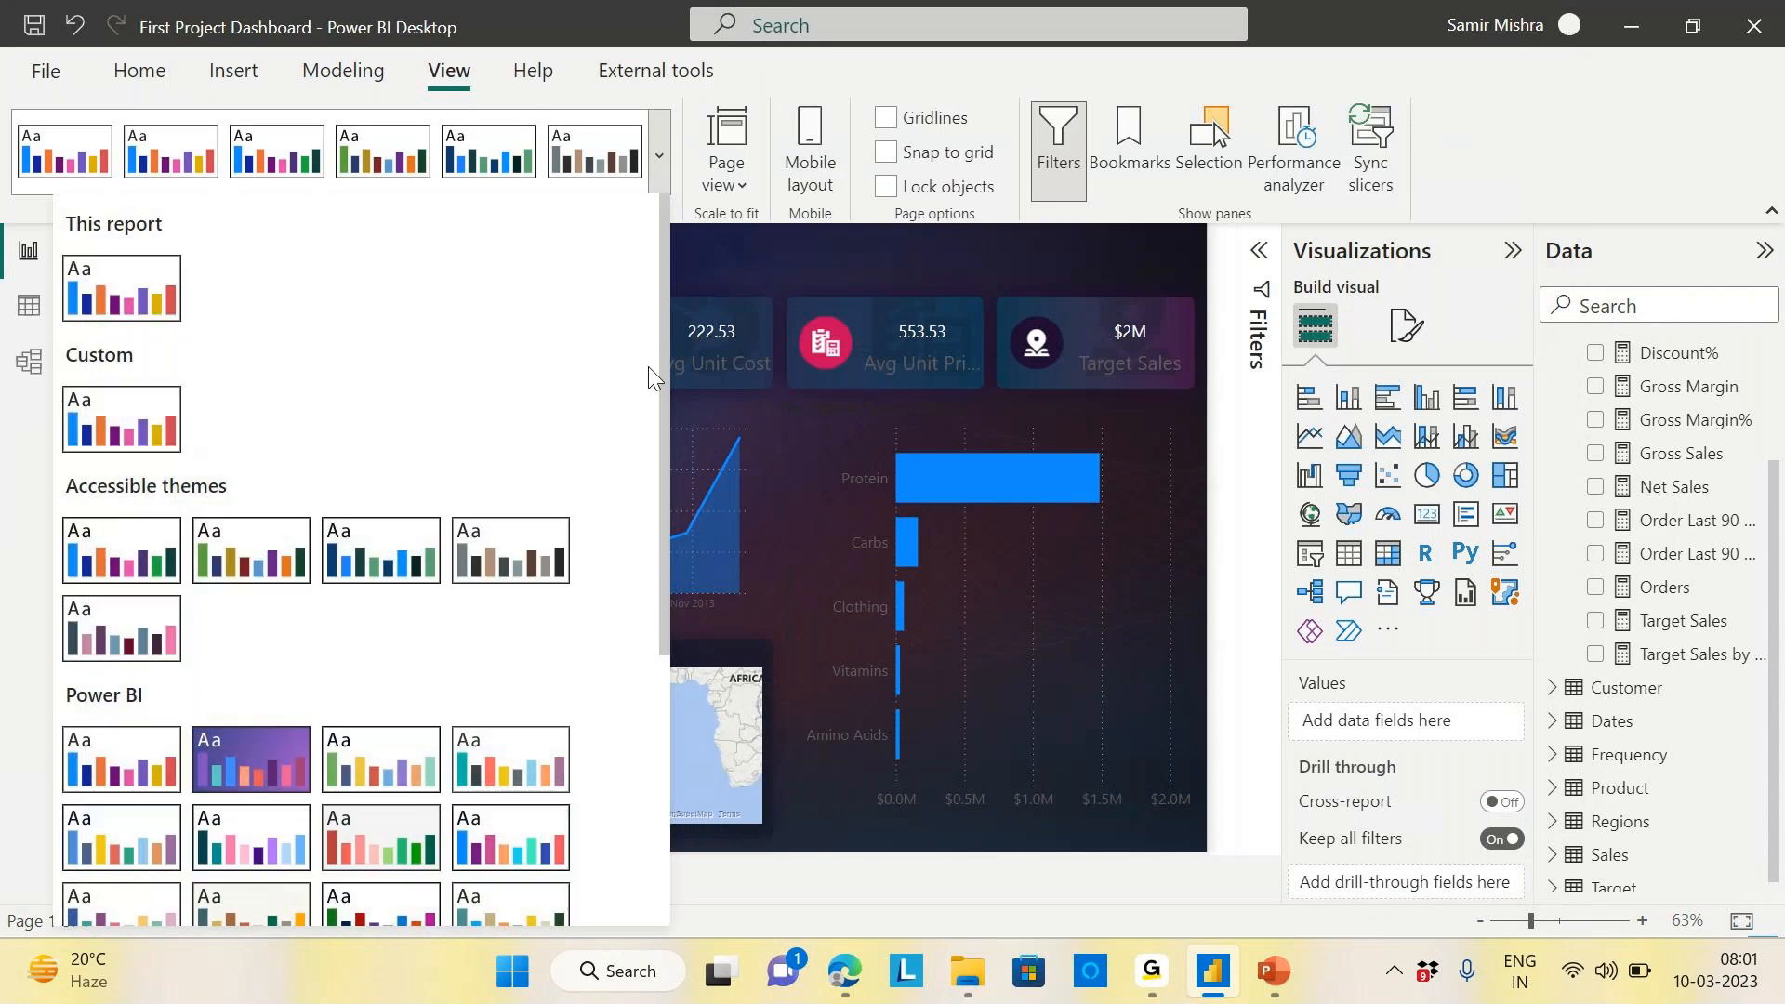
pyautogui.moveTo(661, 396); pyautogui.dragTo(650, 813)
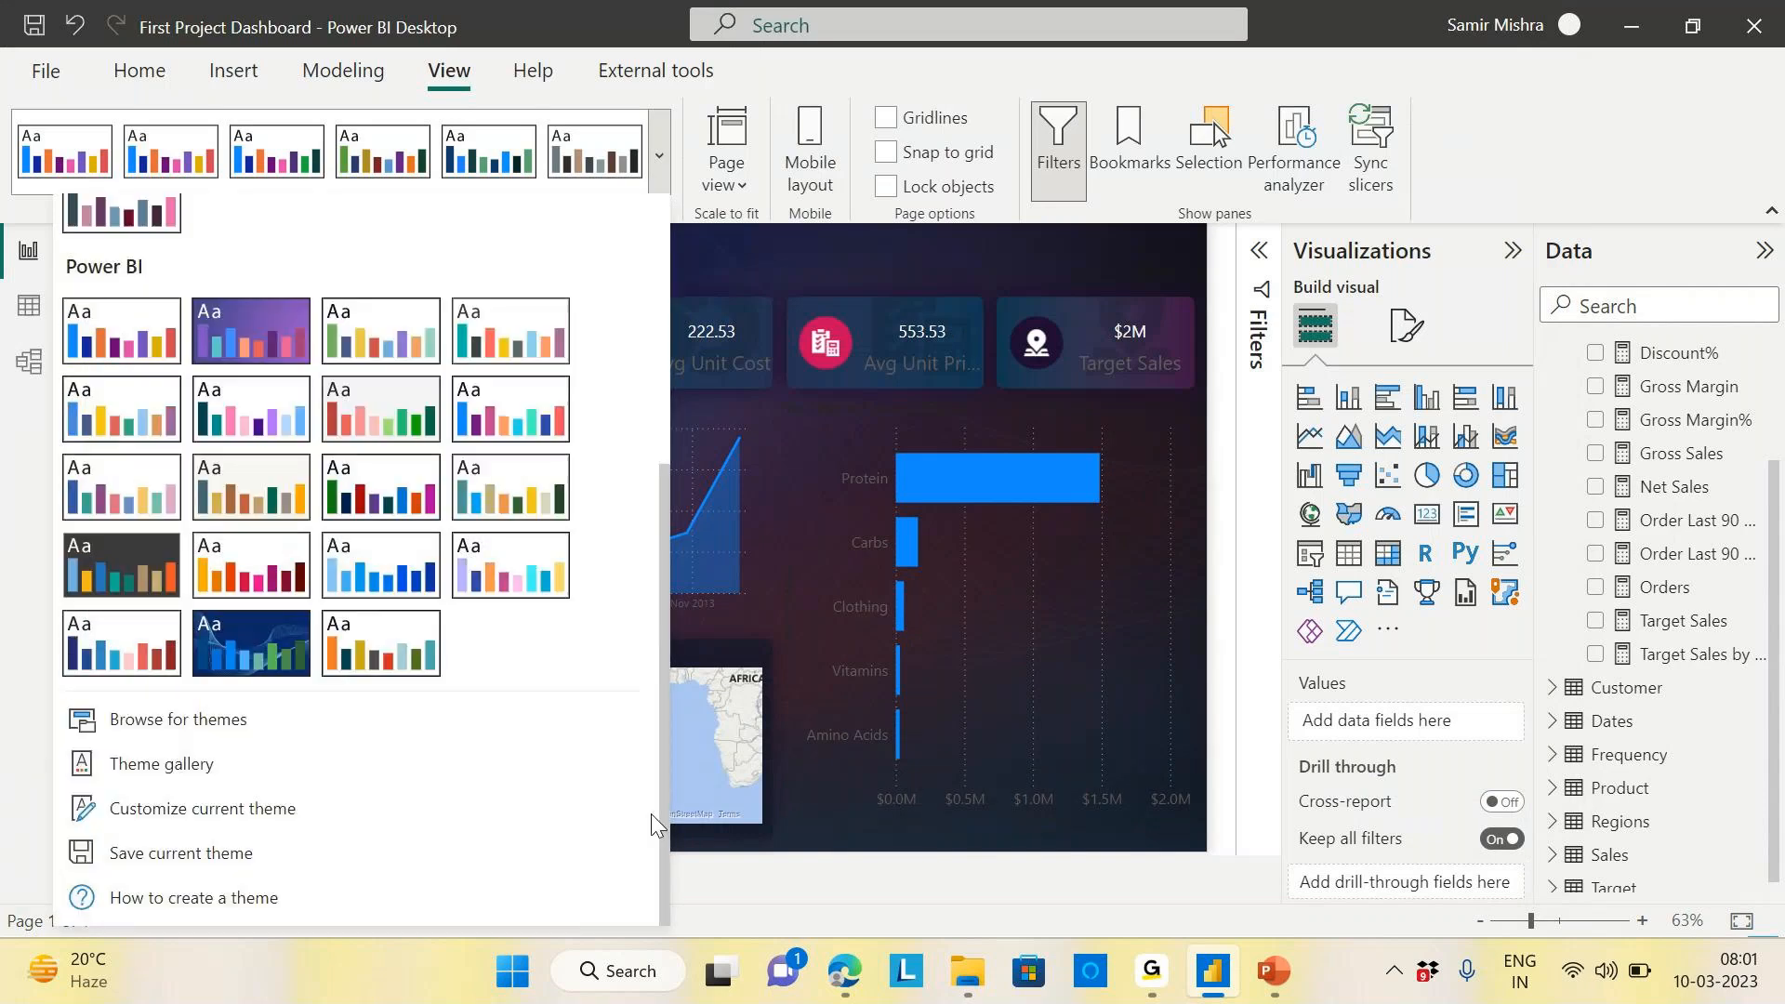
pyautogui.click(221, 723)
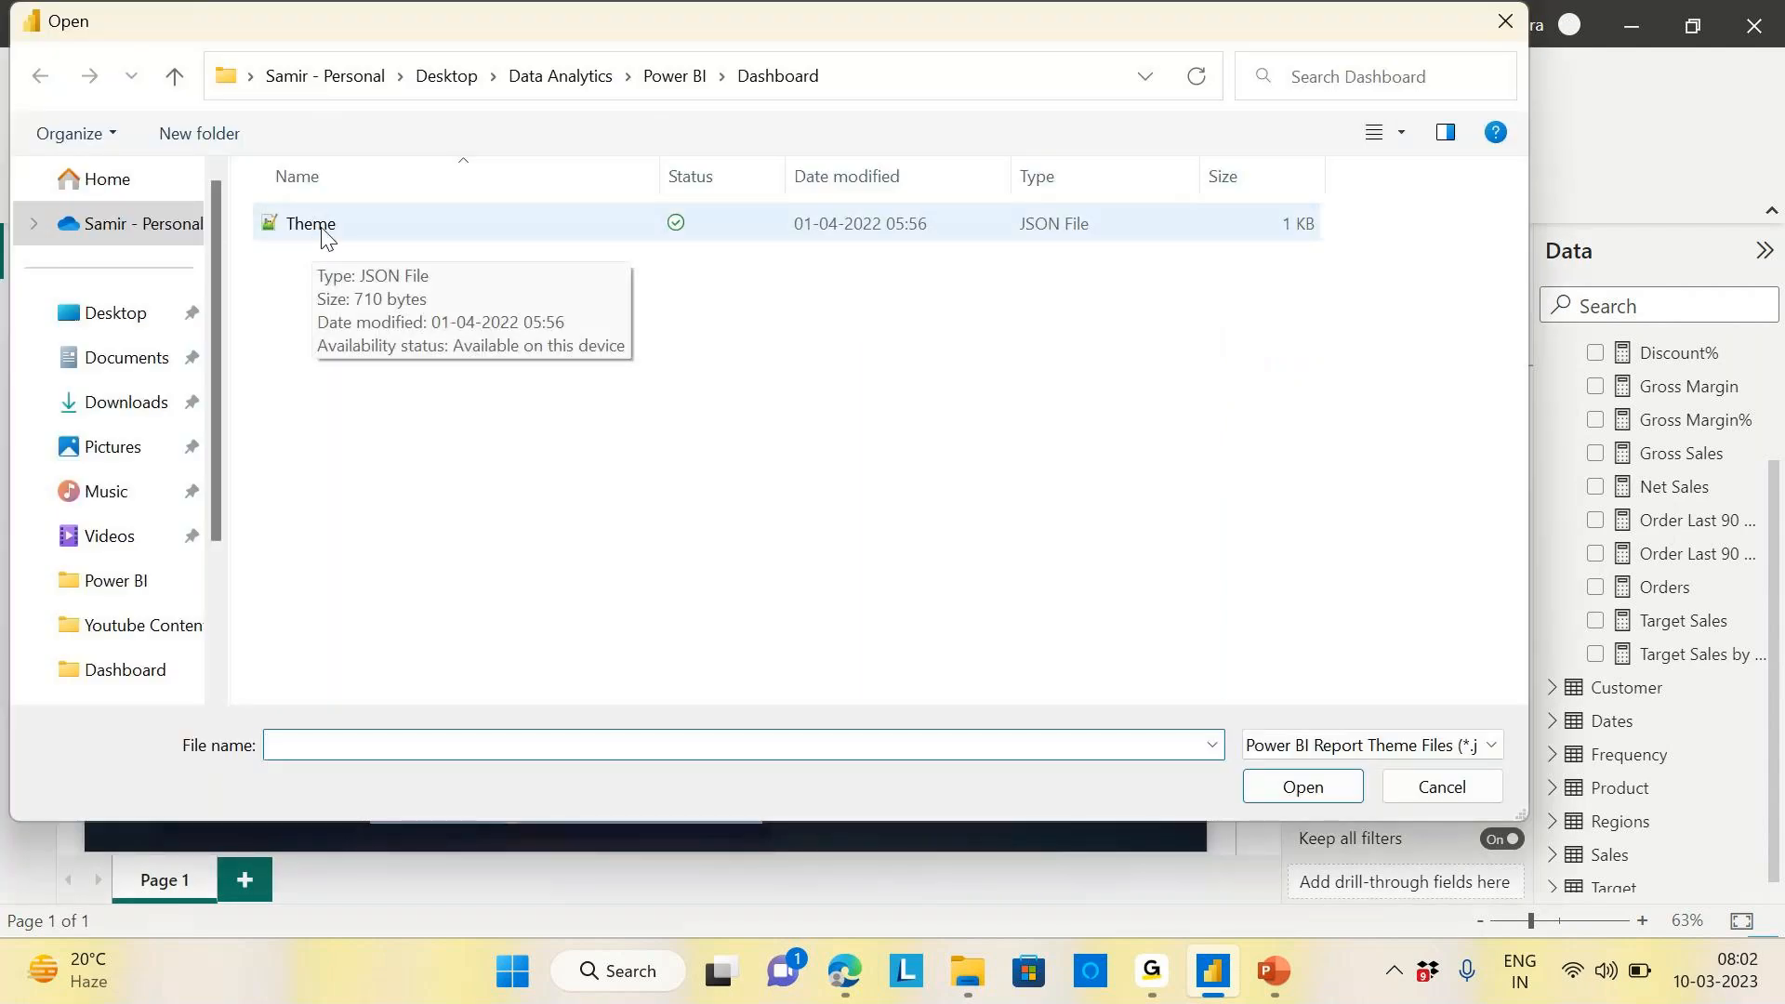
pyautogui.click(324, 236)
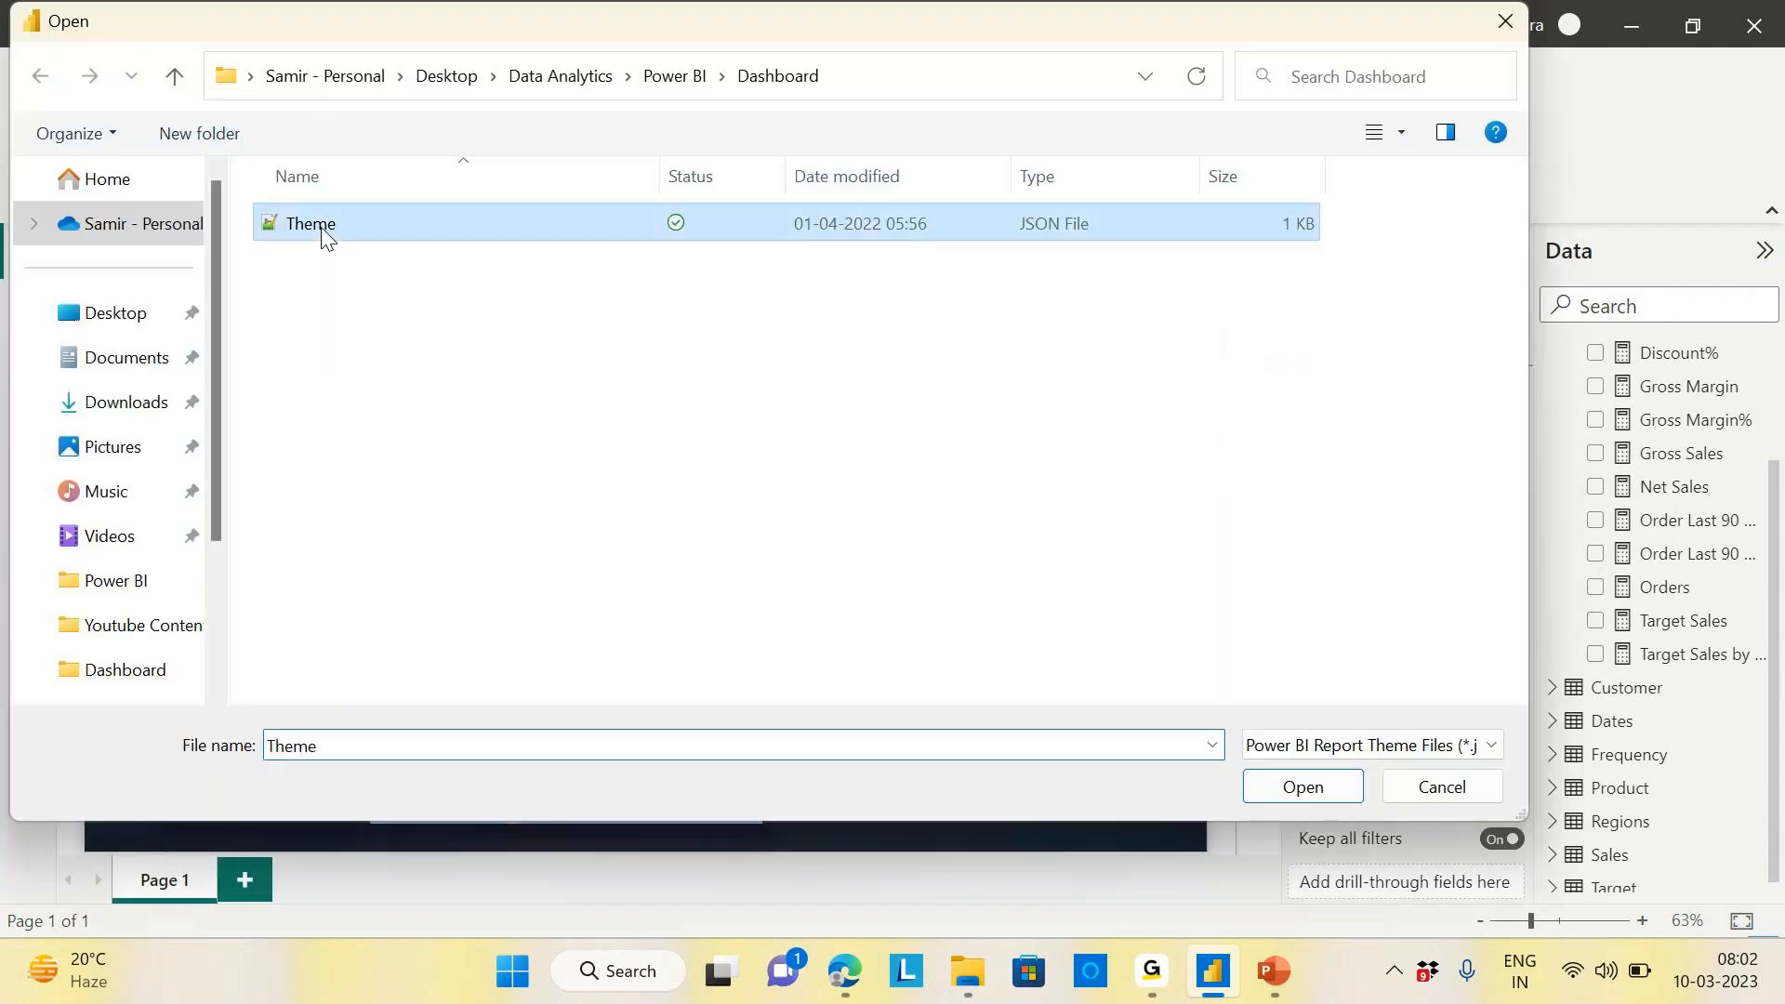
pyautogui.click(1314, 792)
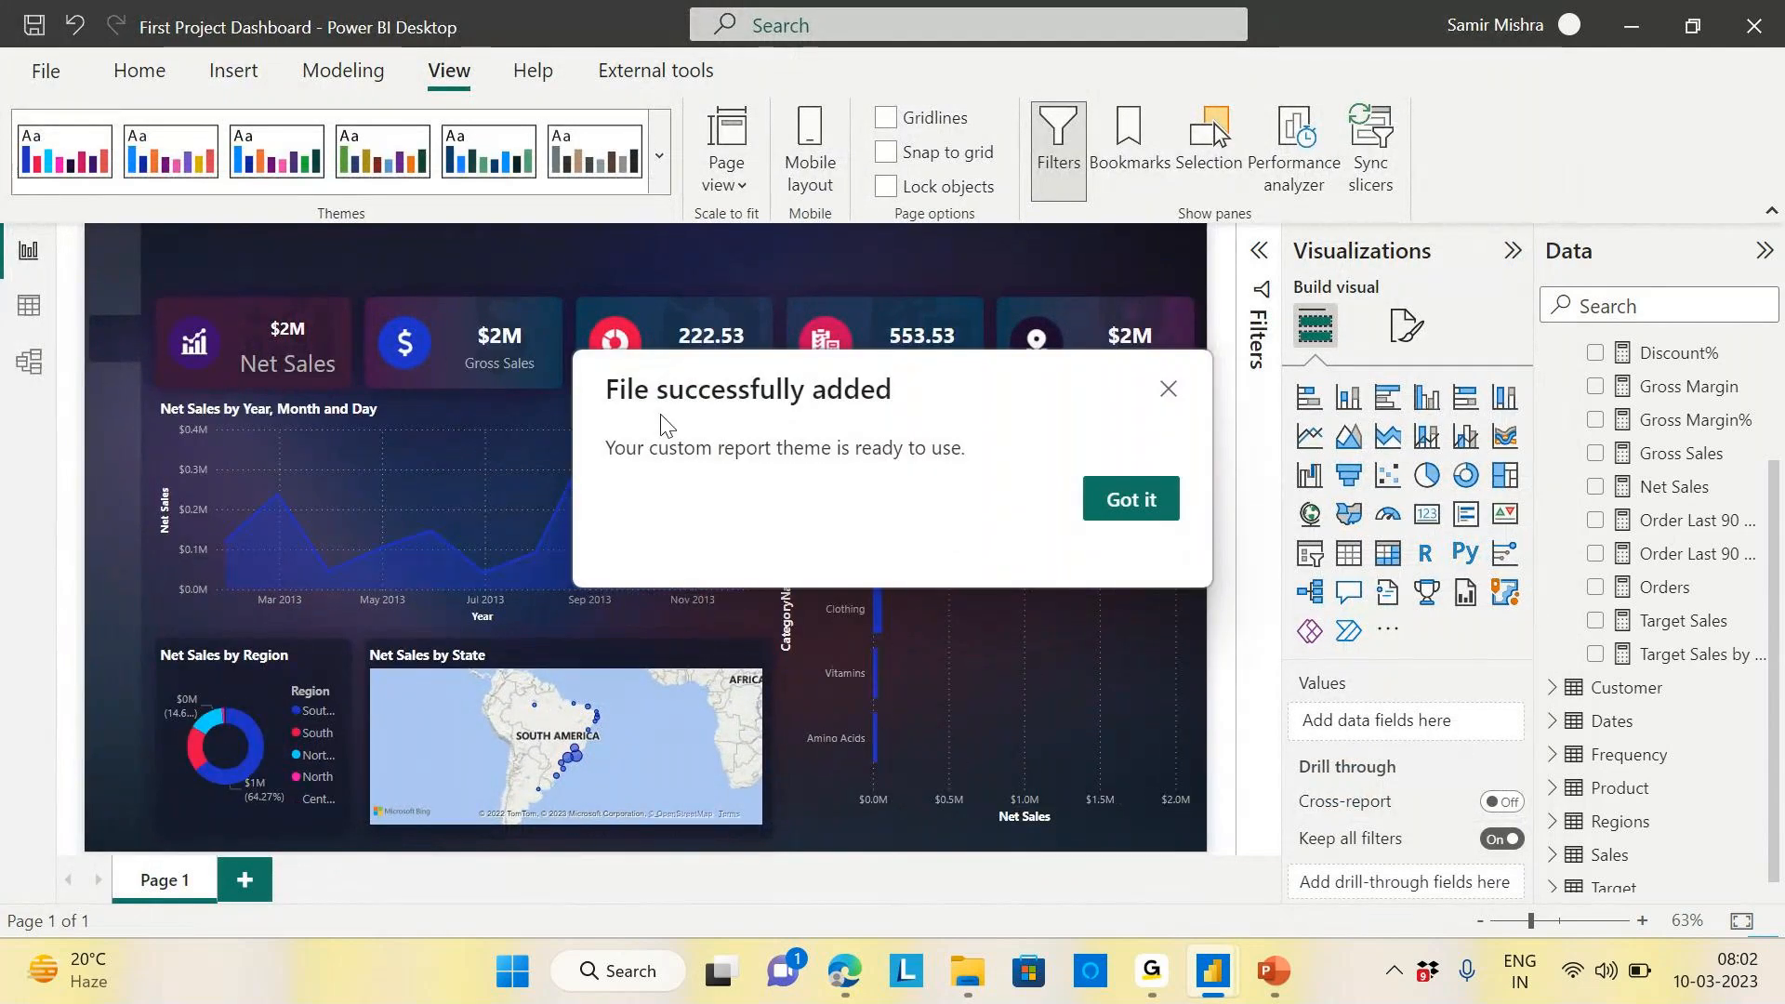
pyautogui.click(1100, 521)
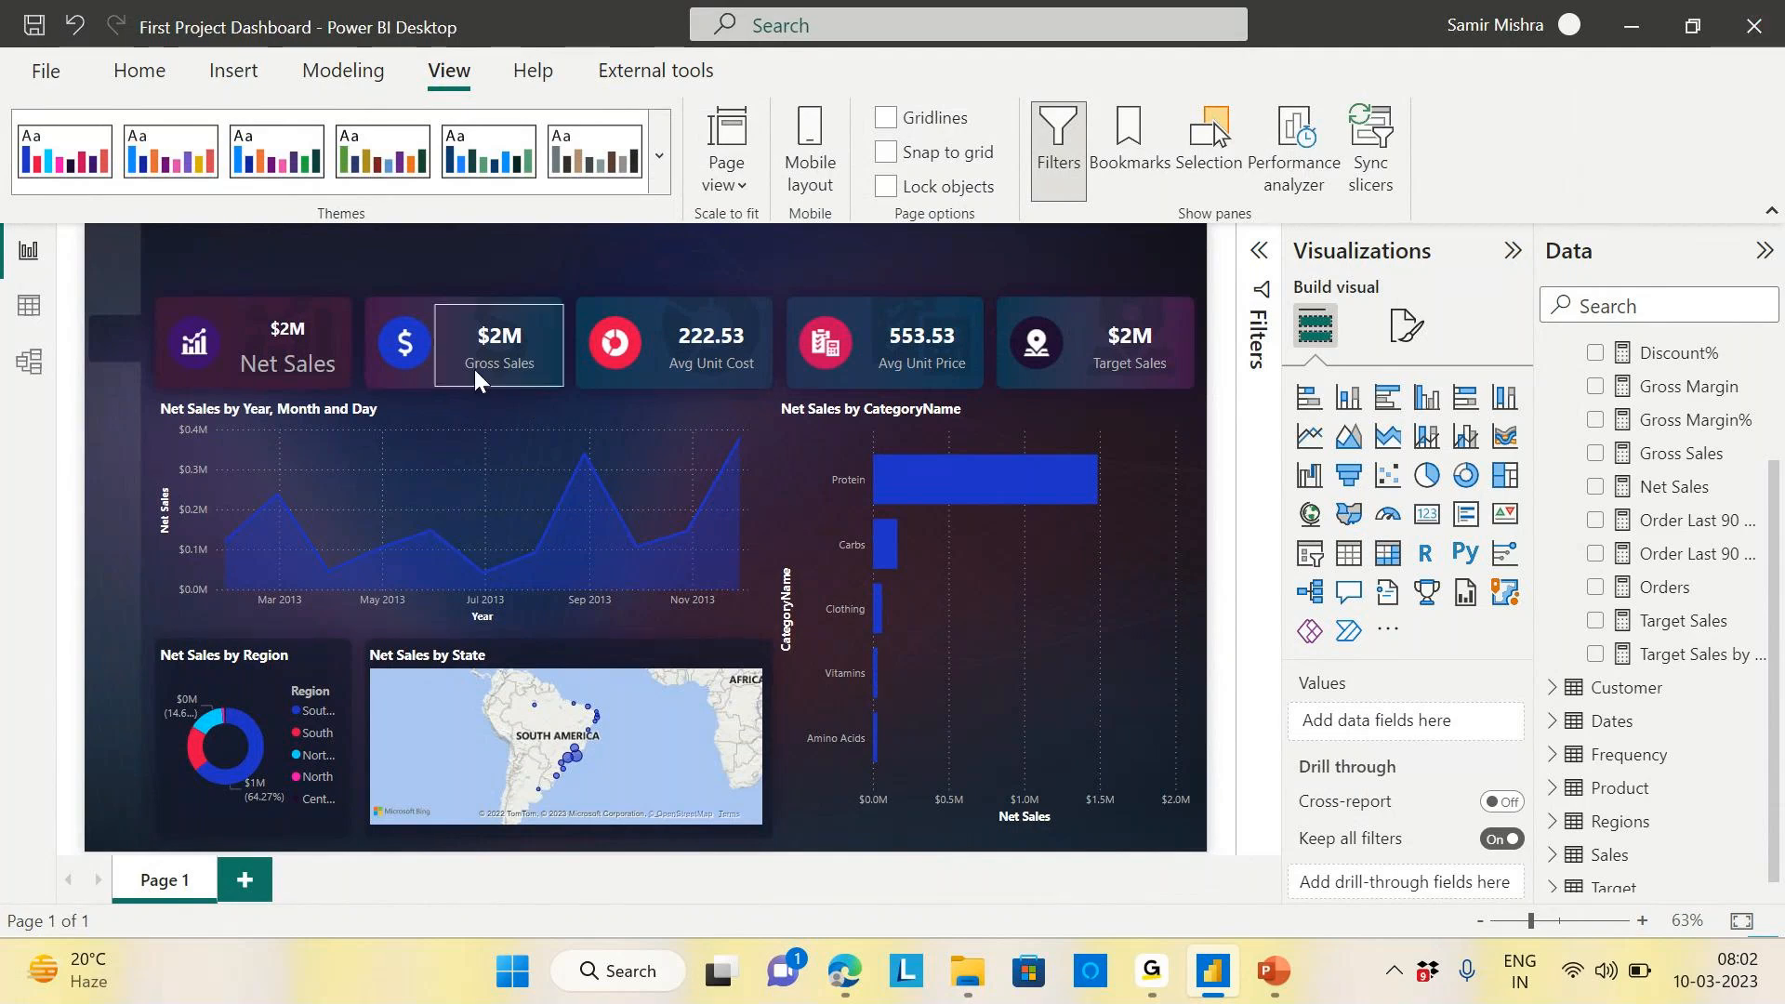
# Inspect the category label and callout value font settings of the Gross Sales card
pyautogui.moveTo(475, 371)
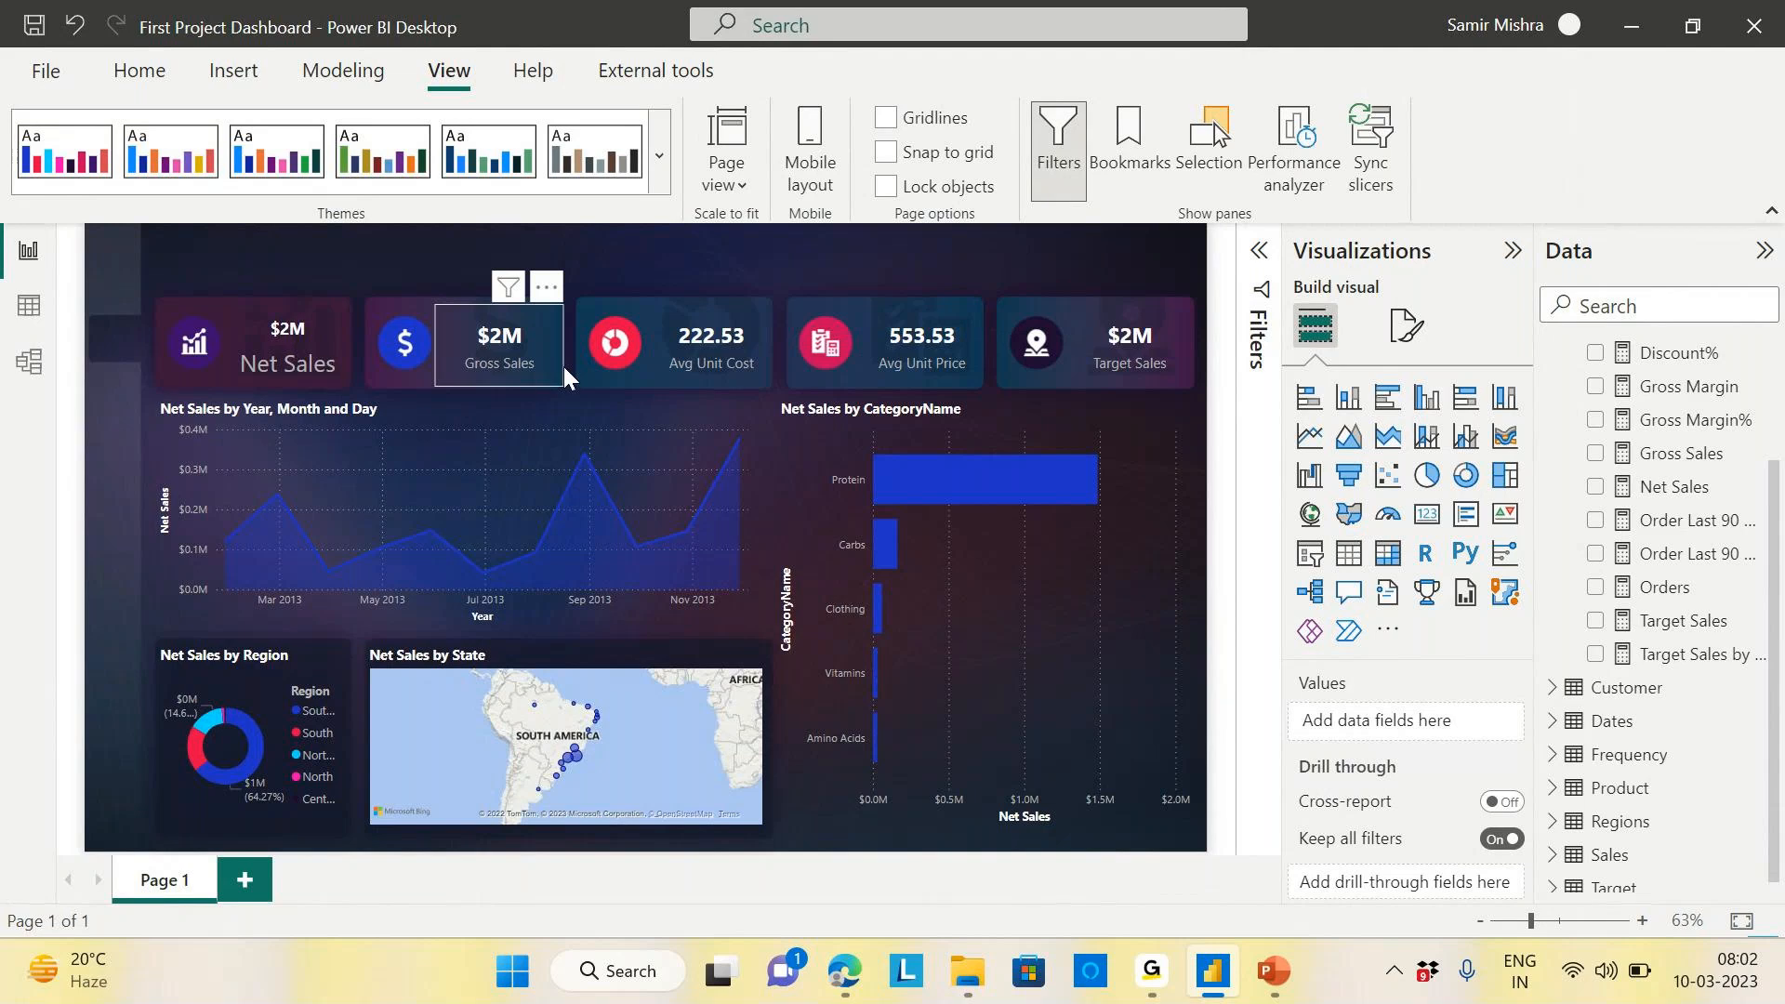
pyautogui.click(563, 366)
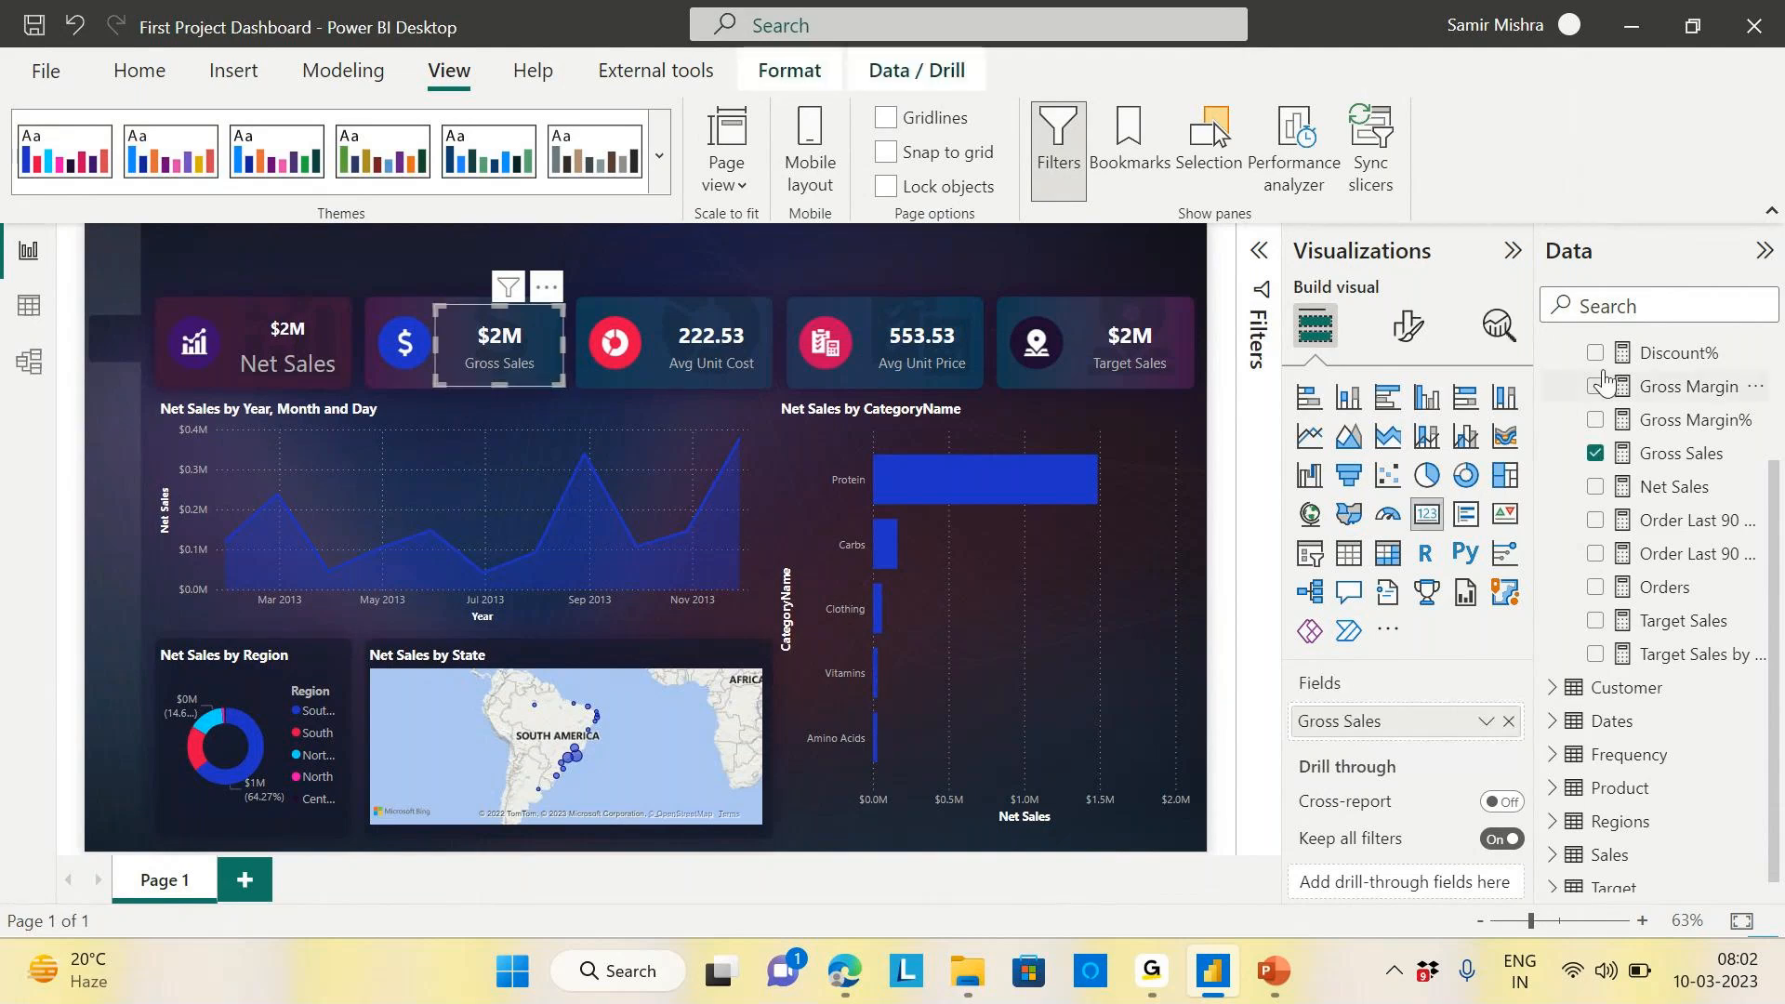
pyautogui.moveTo(283, 380)
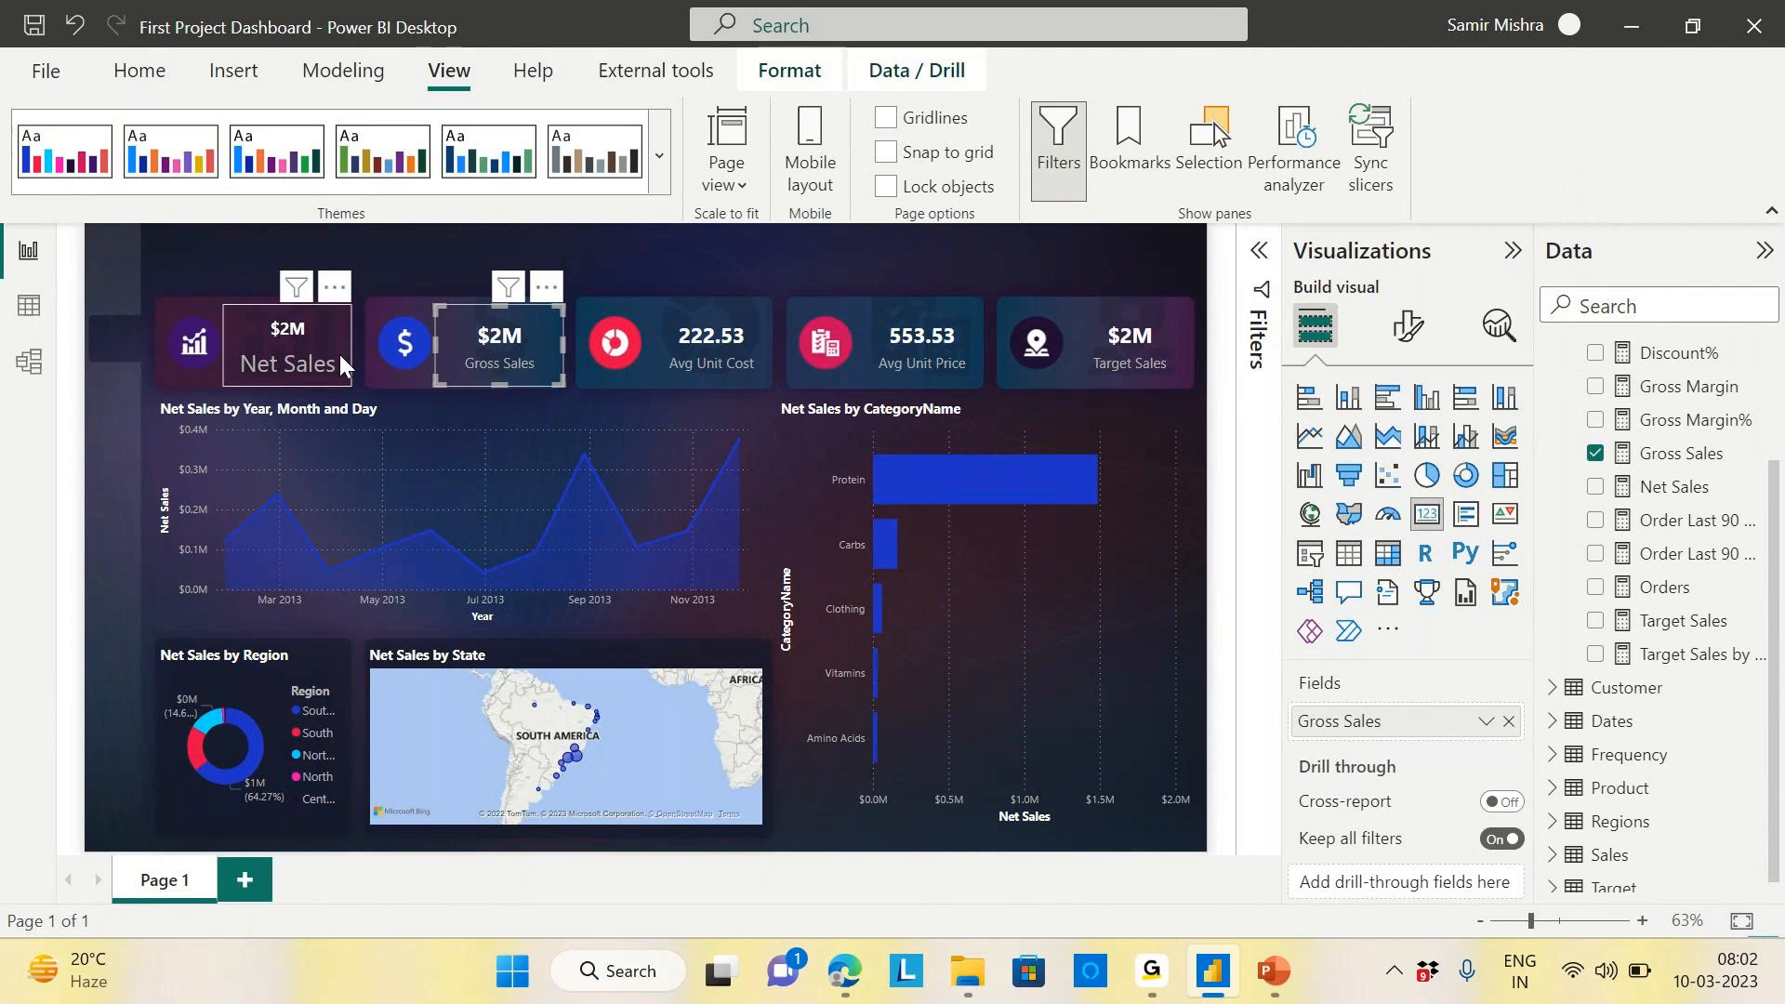
pyautogui.click(1407, 339)
pyautogui.click(1339, 576)
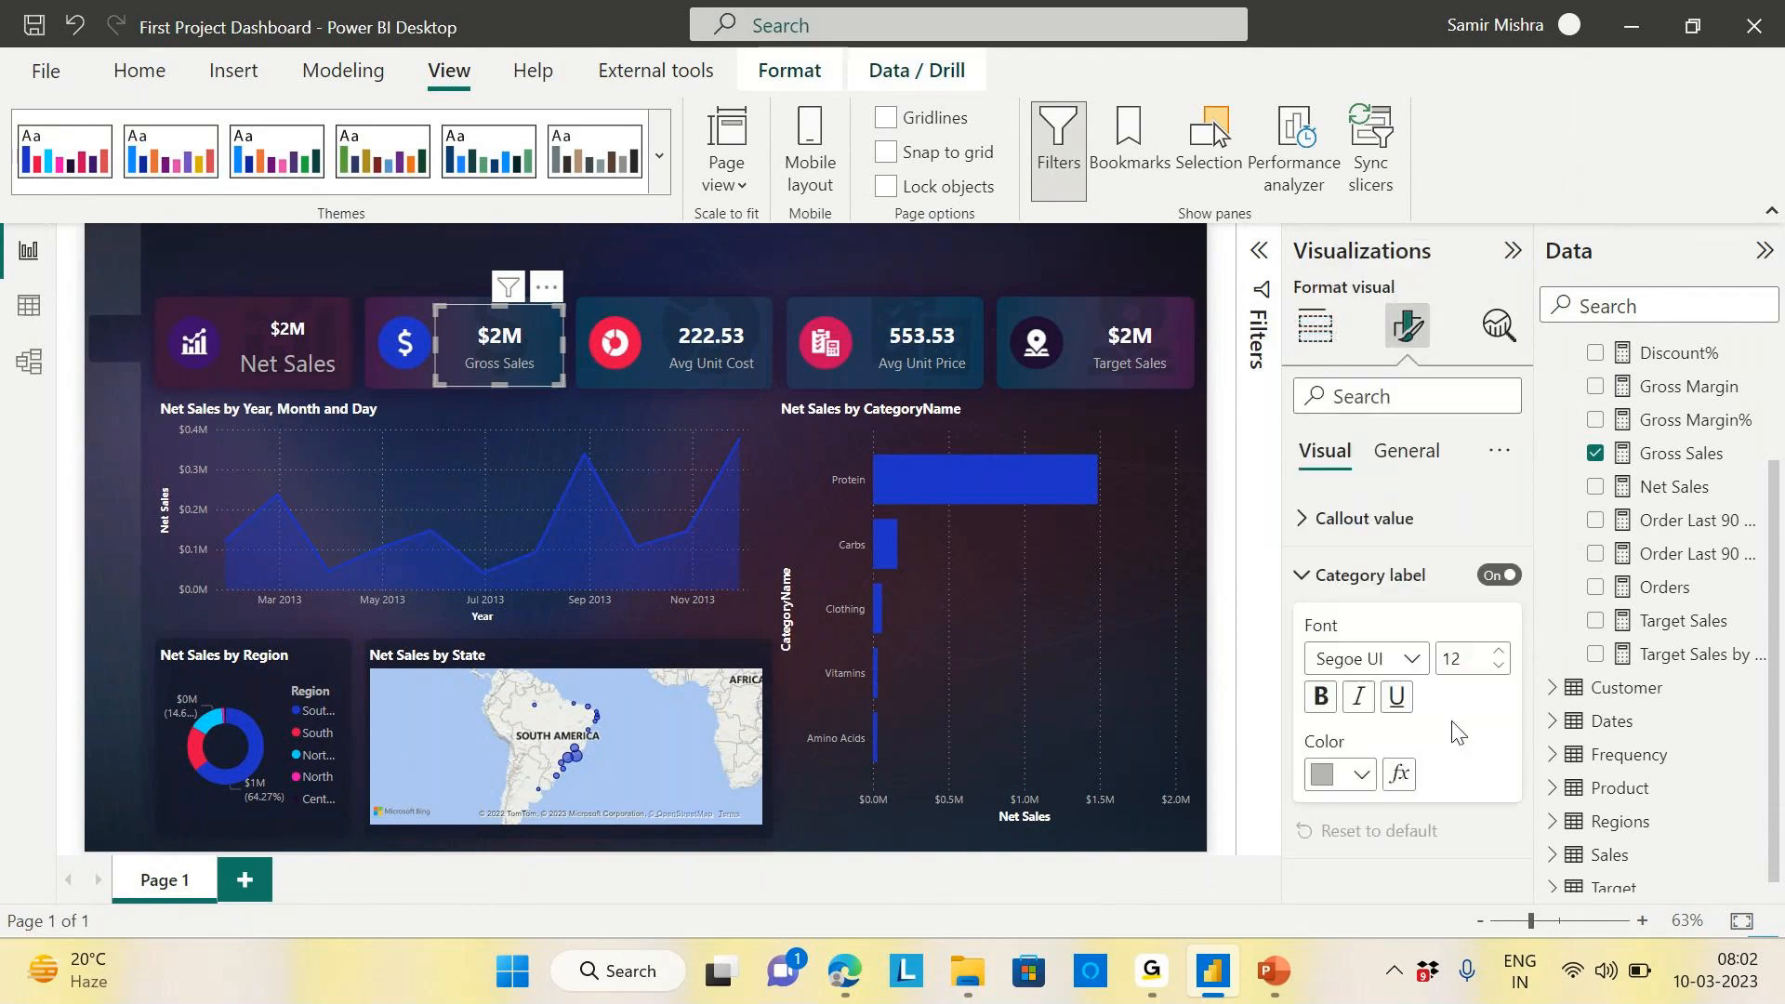
pyautogui.click(1308, 523)
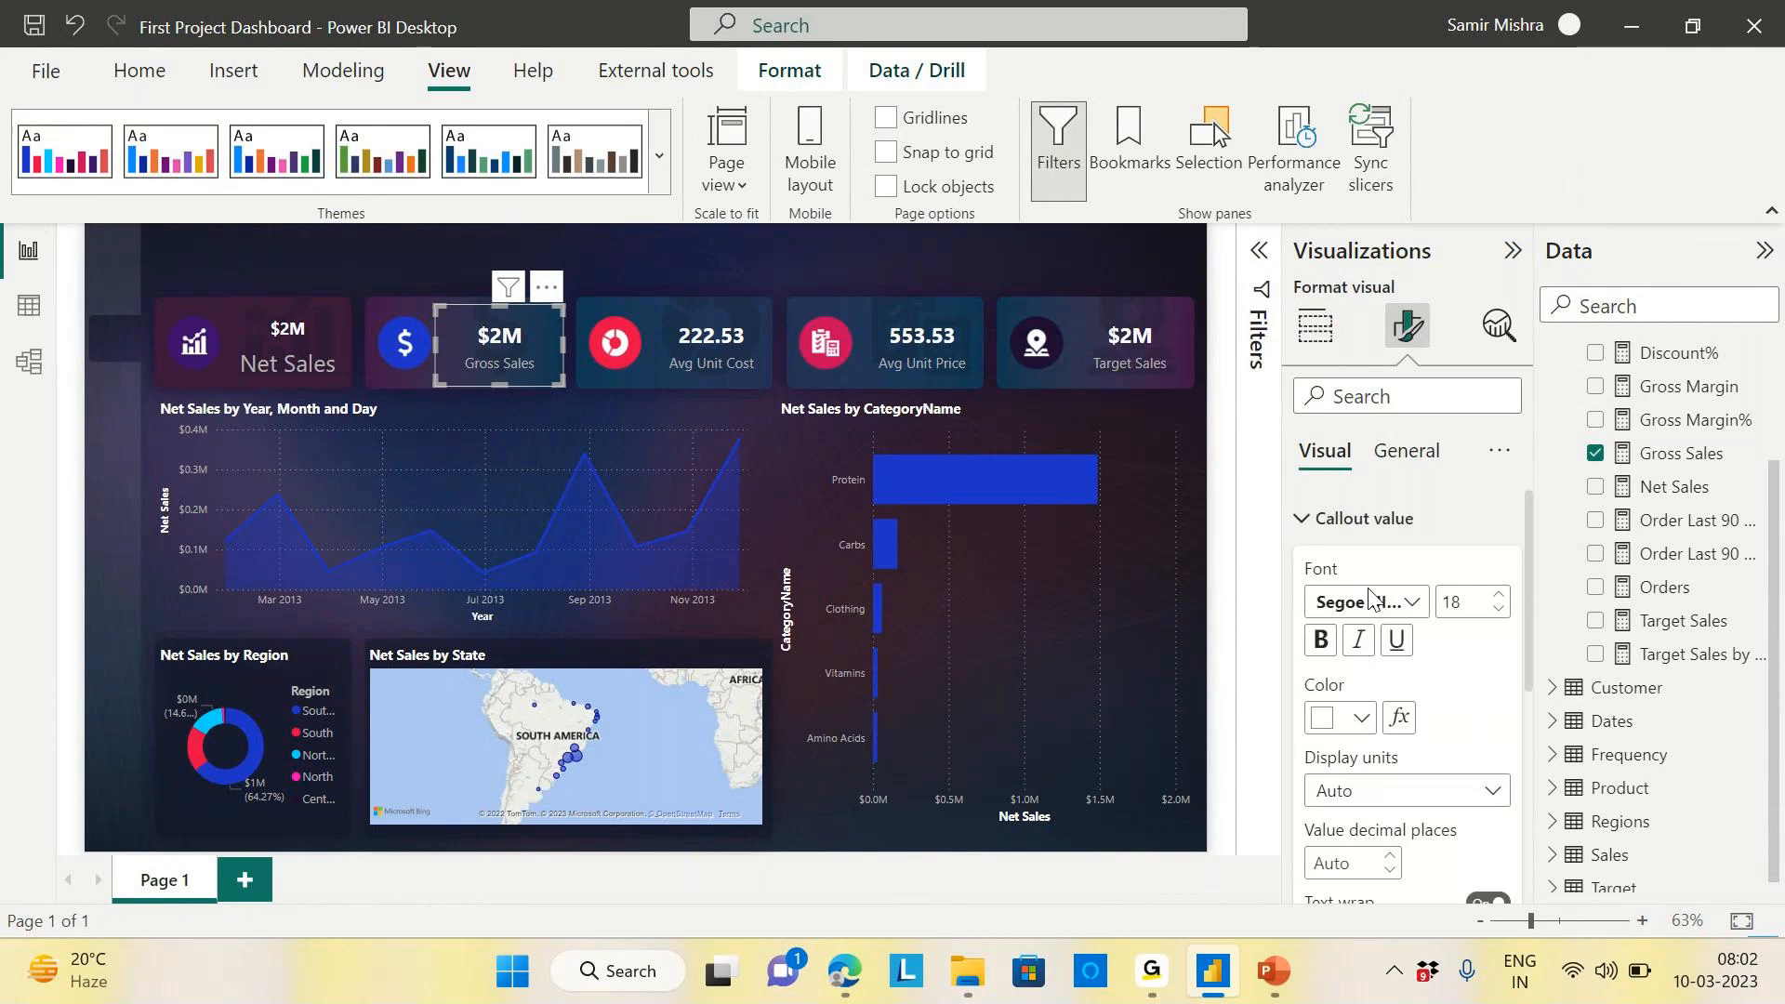
# Reduce the Net Sales card's callout value font size to 12 and its category label font size to 18
pyautogui.click(327, 329)
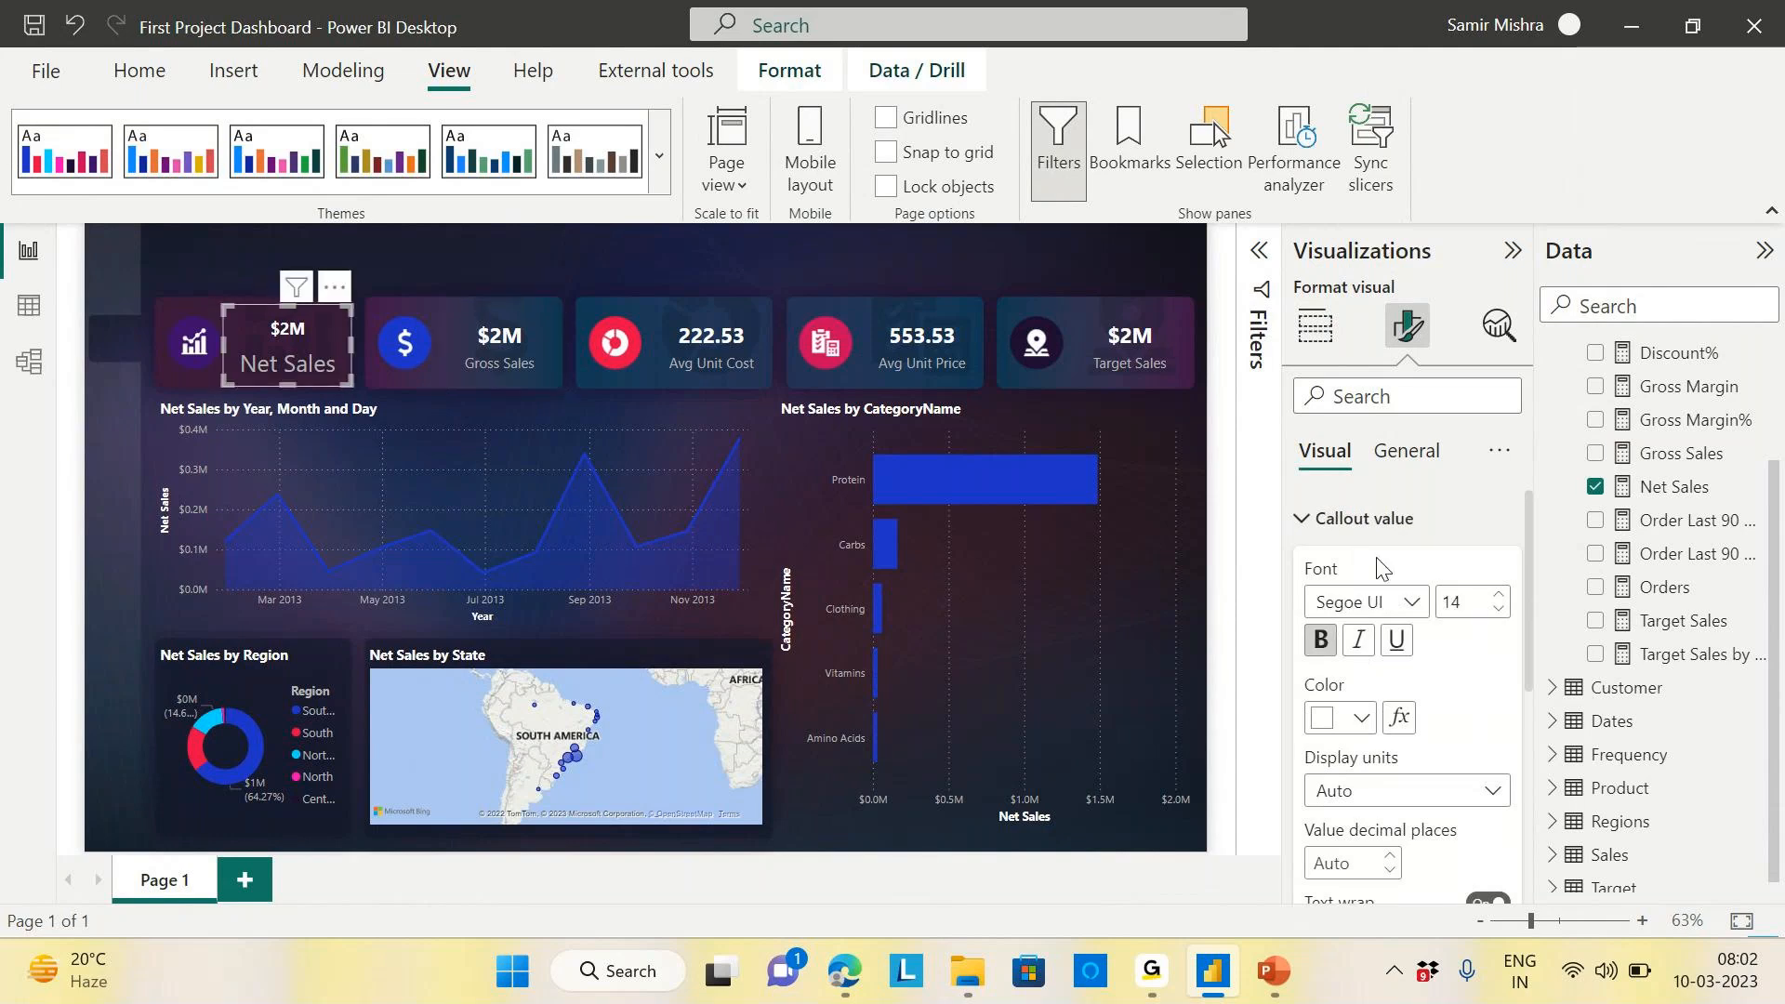
pyautogui.click(1499, 610)
pyautogui.click(1300, 519)
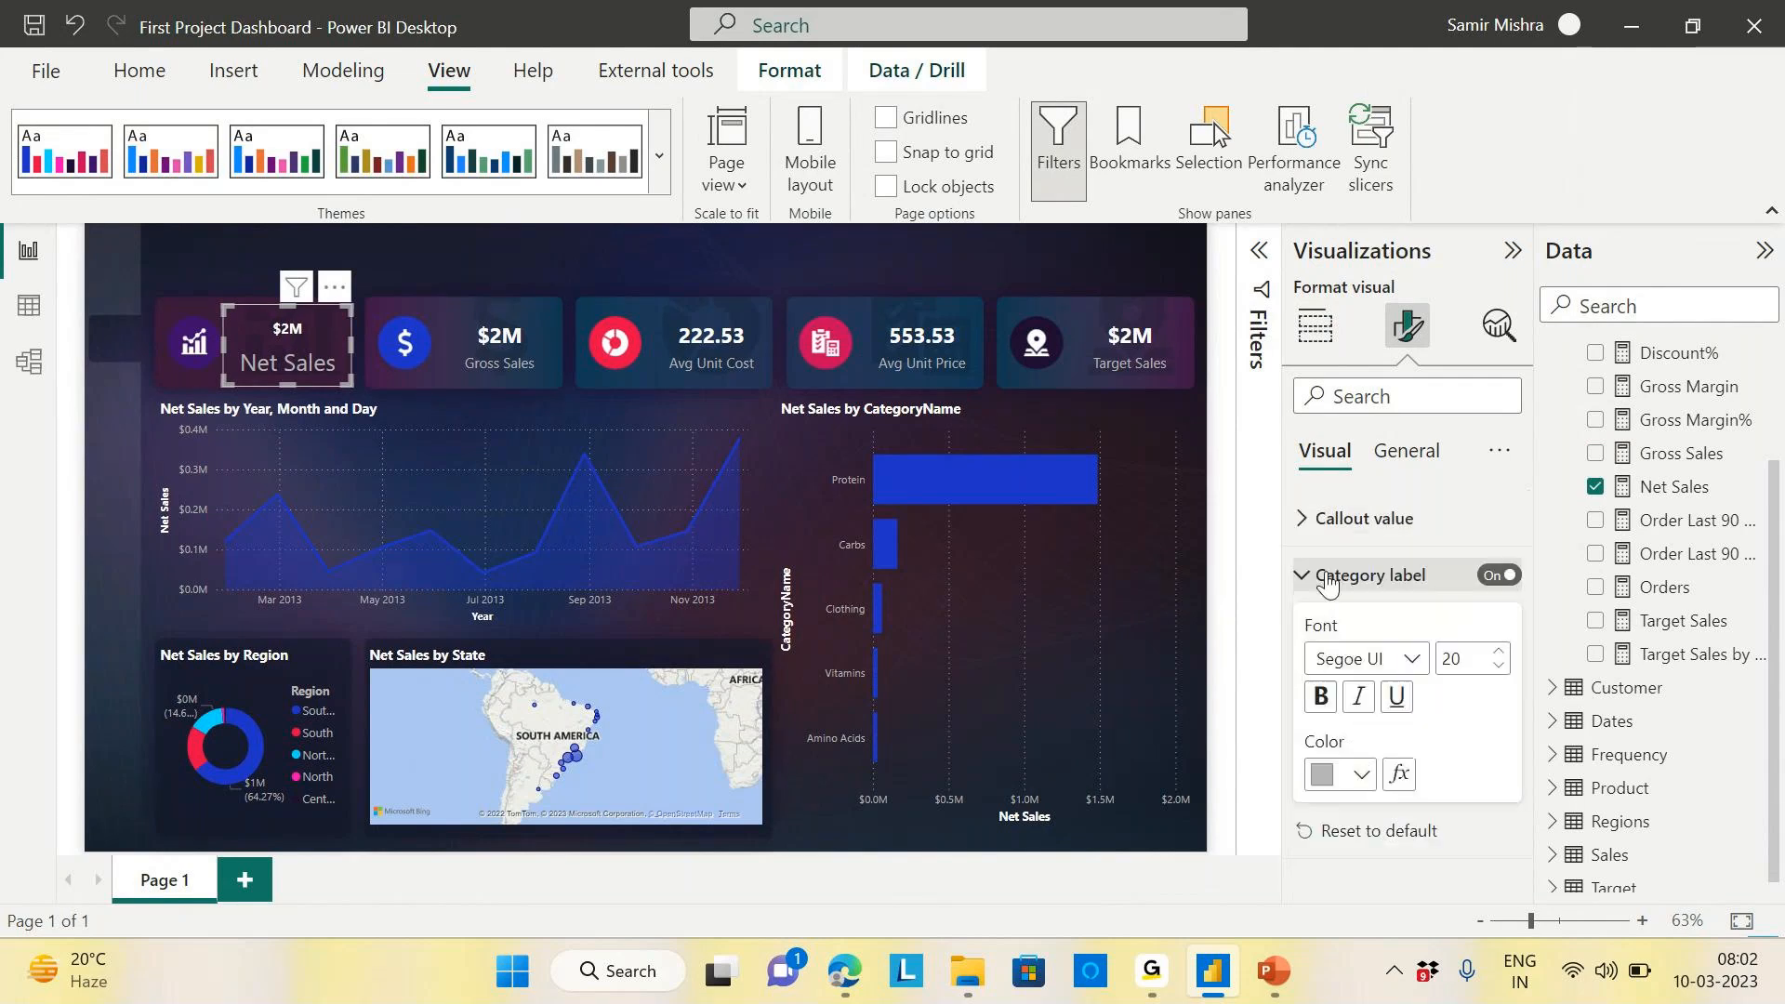
pyautogui.click(1501, 665)
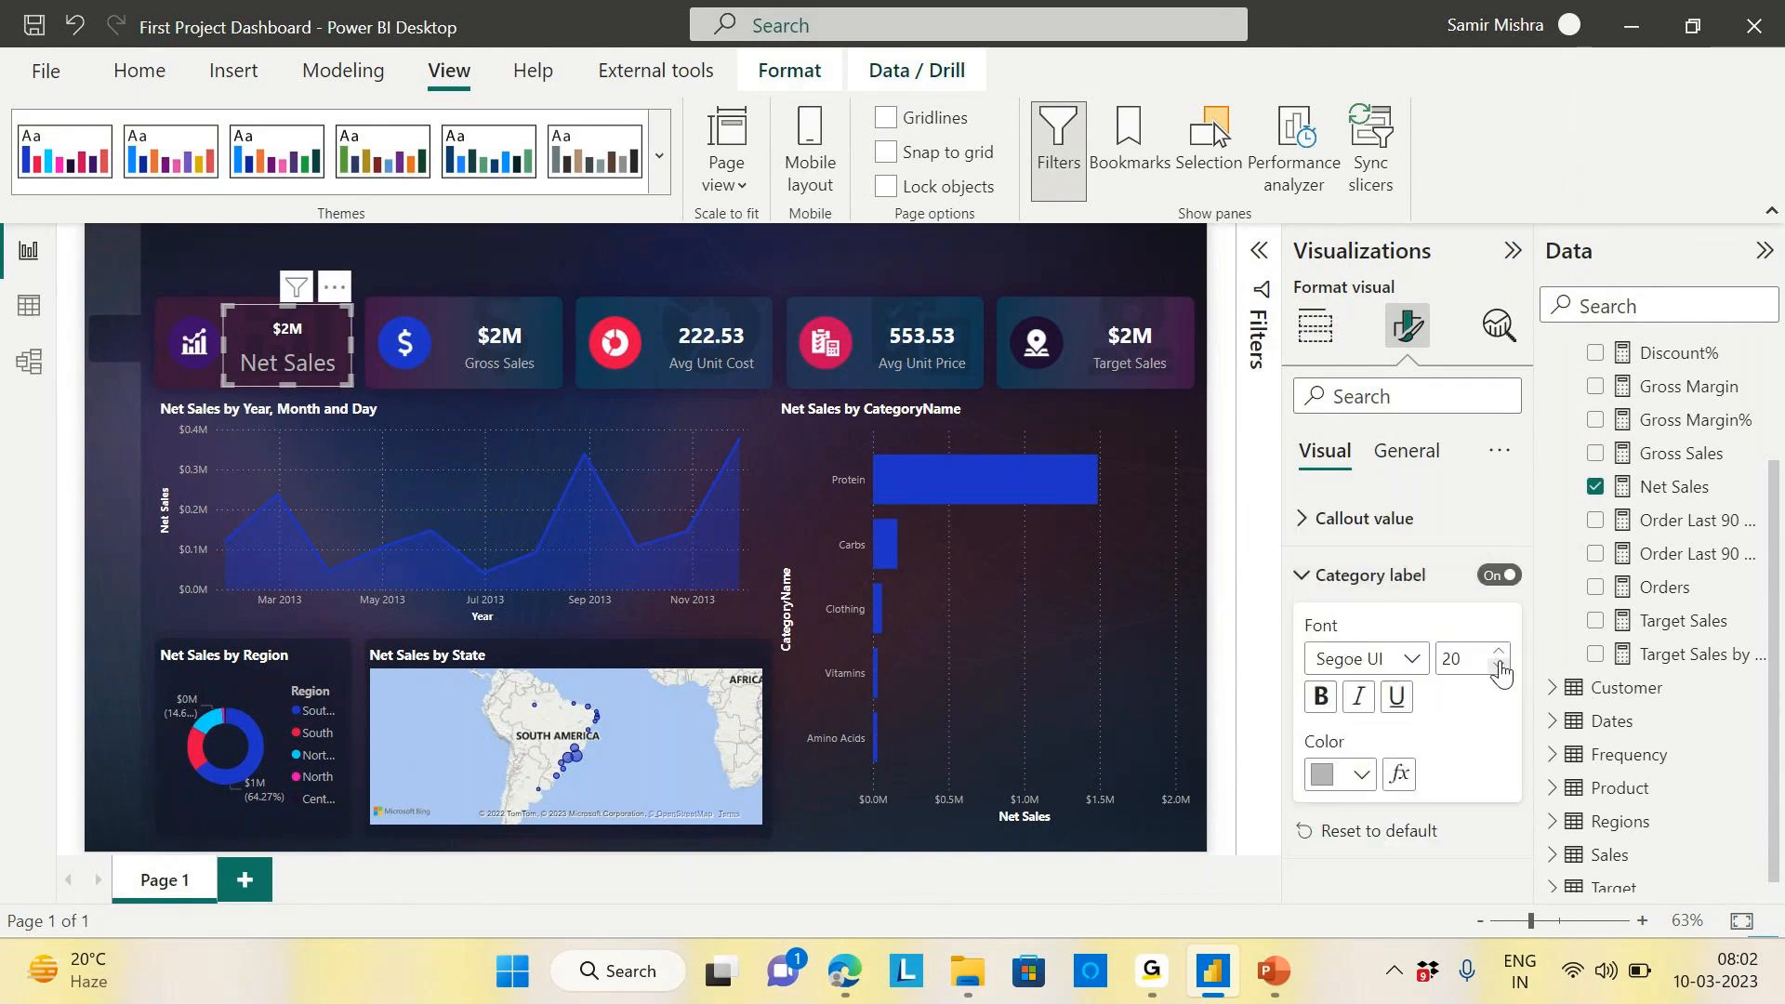
pyautogui.click(1501, 665)
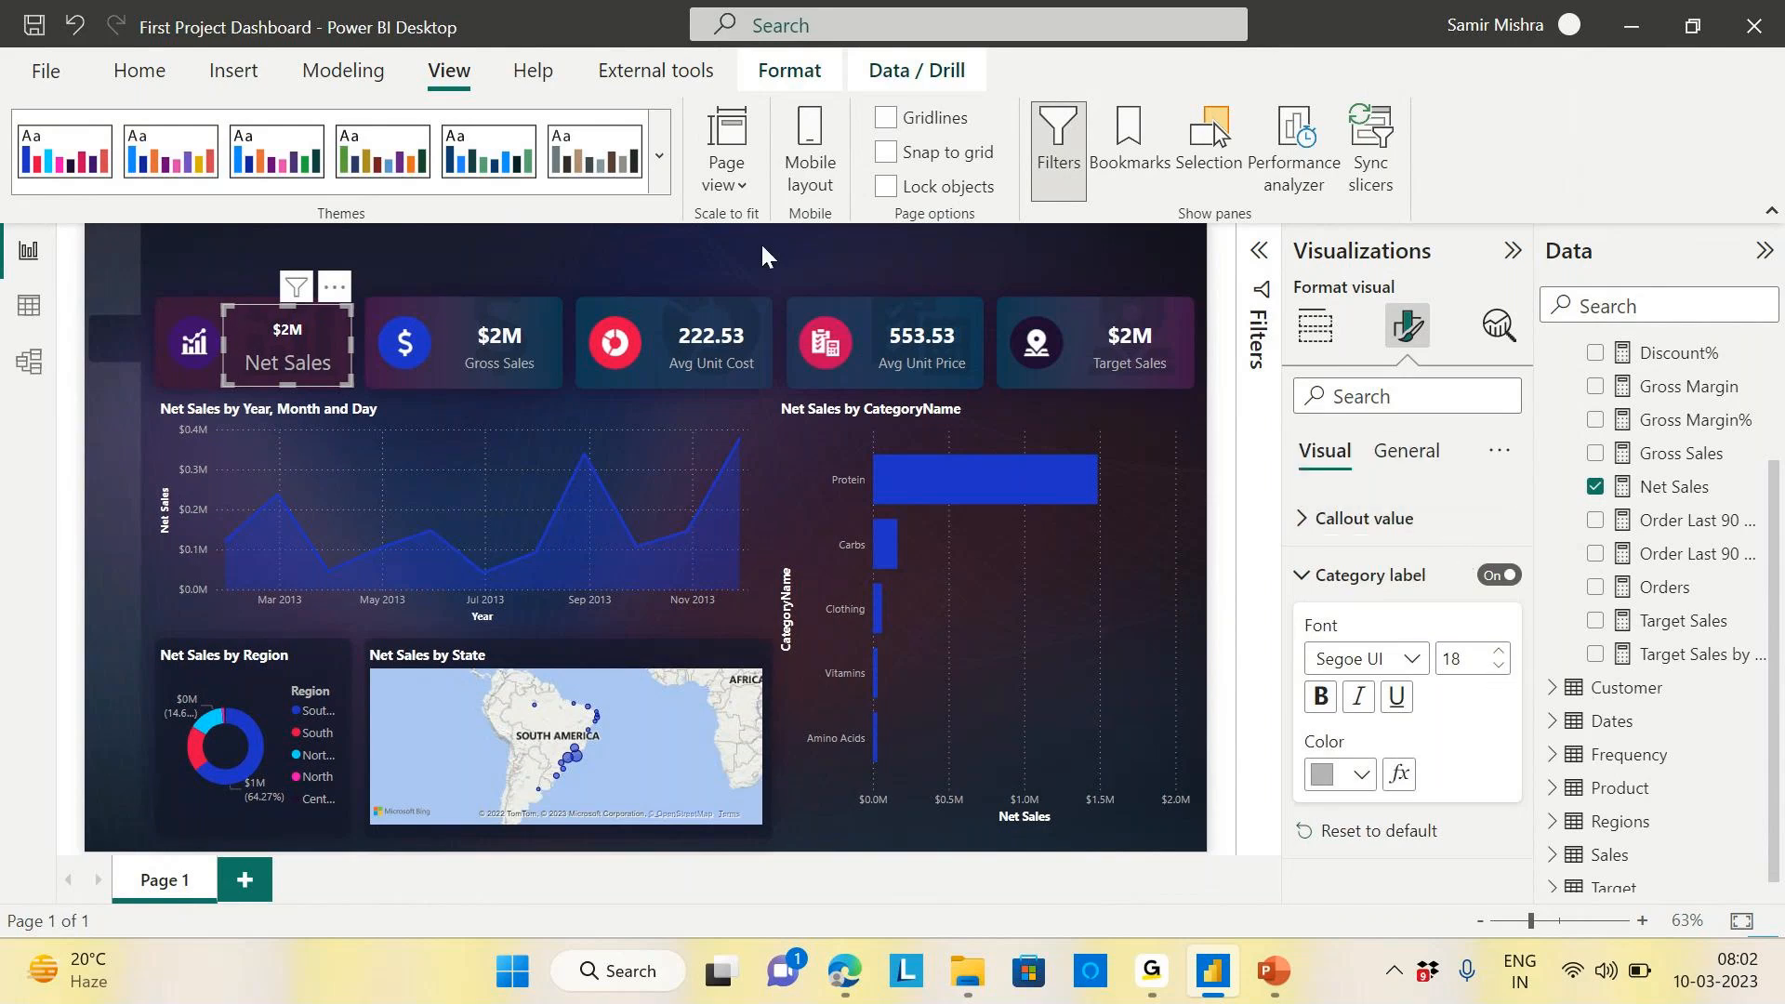
pyautogui.doubleClick(1475, 651)
pyautogui.click(568, 253)
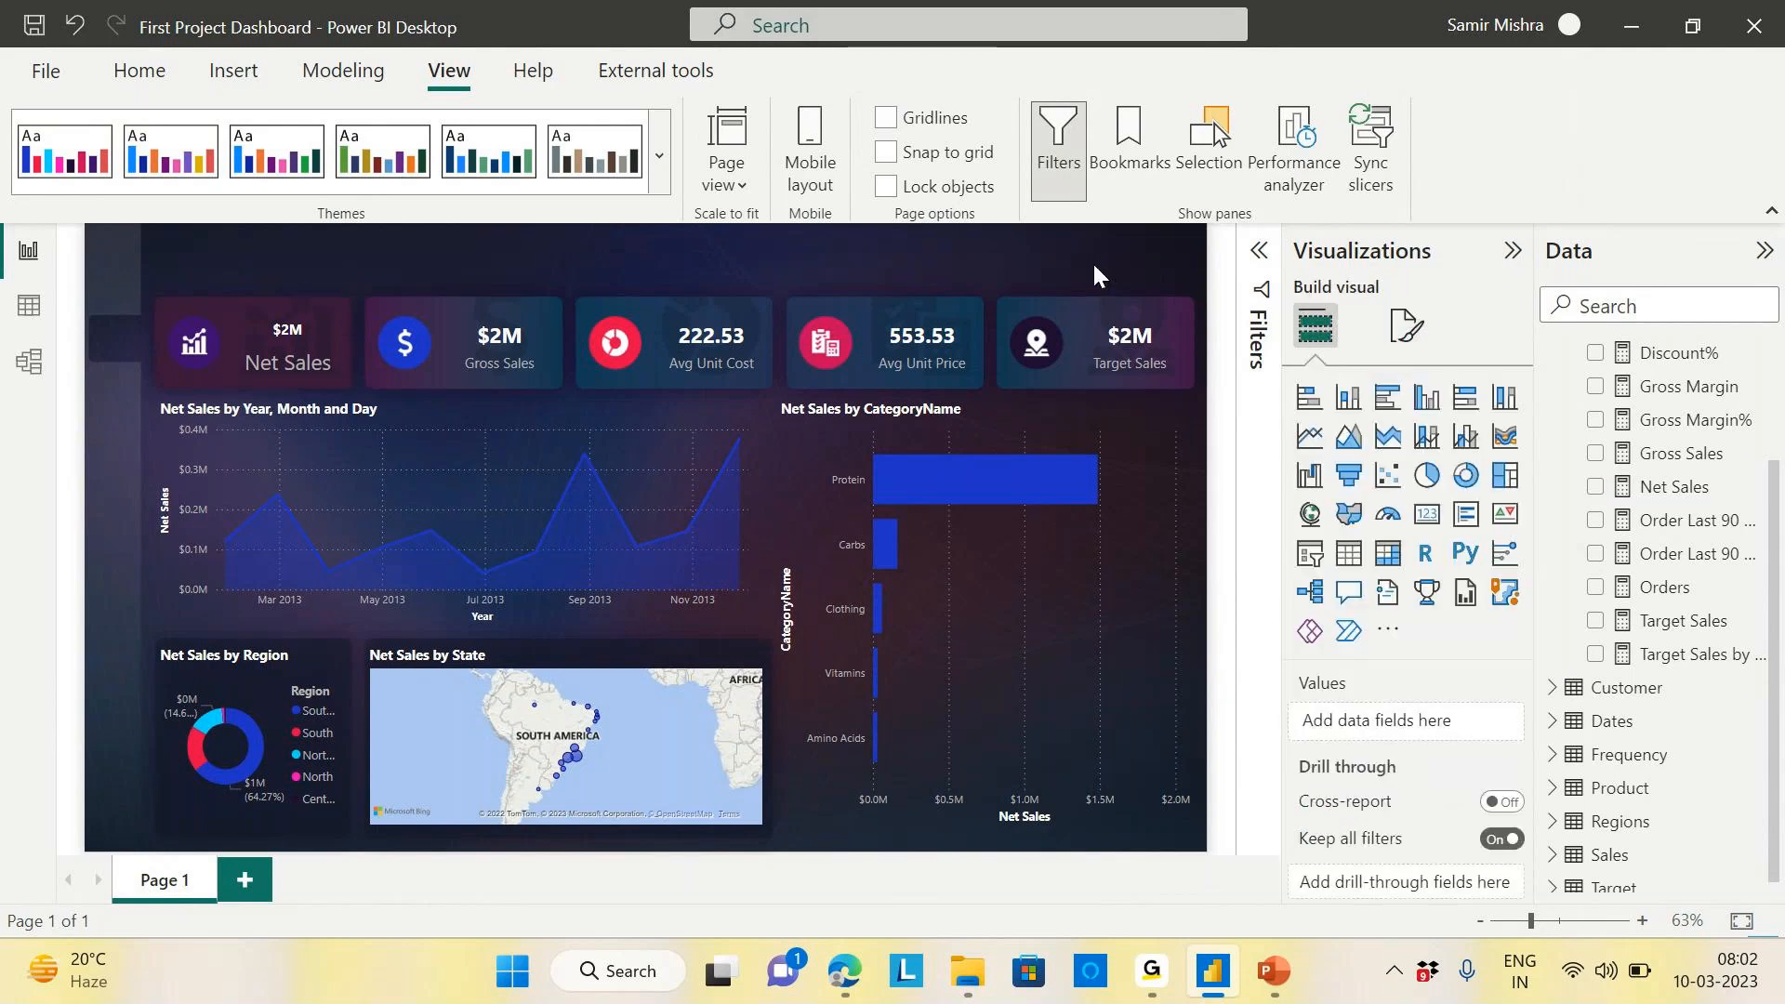
# Check the Net Sales card's category label and callout value font settings, then deselect the card
pyautogui.click(278, 356)
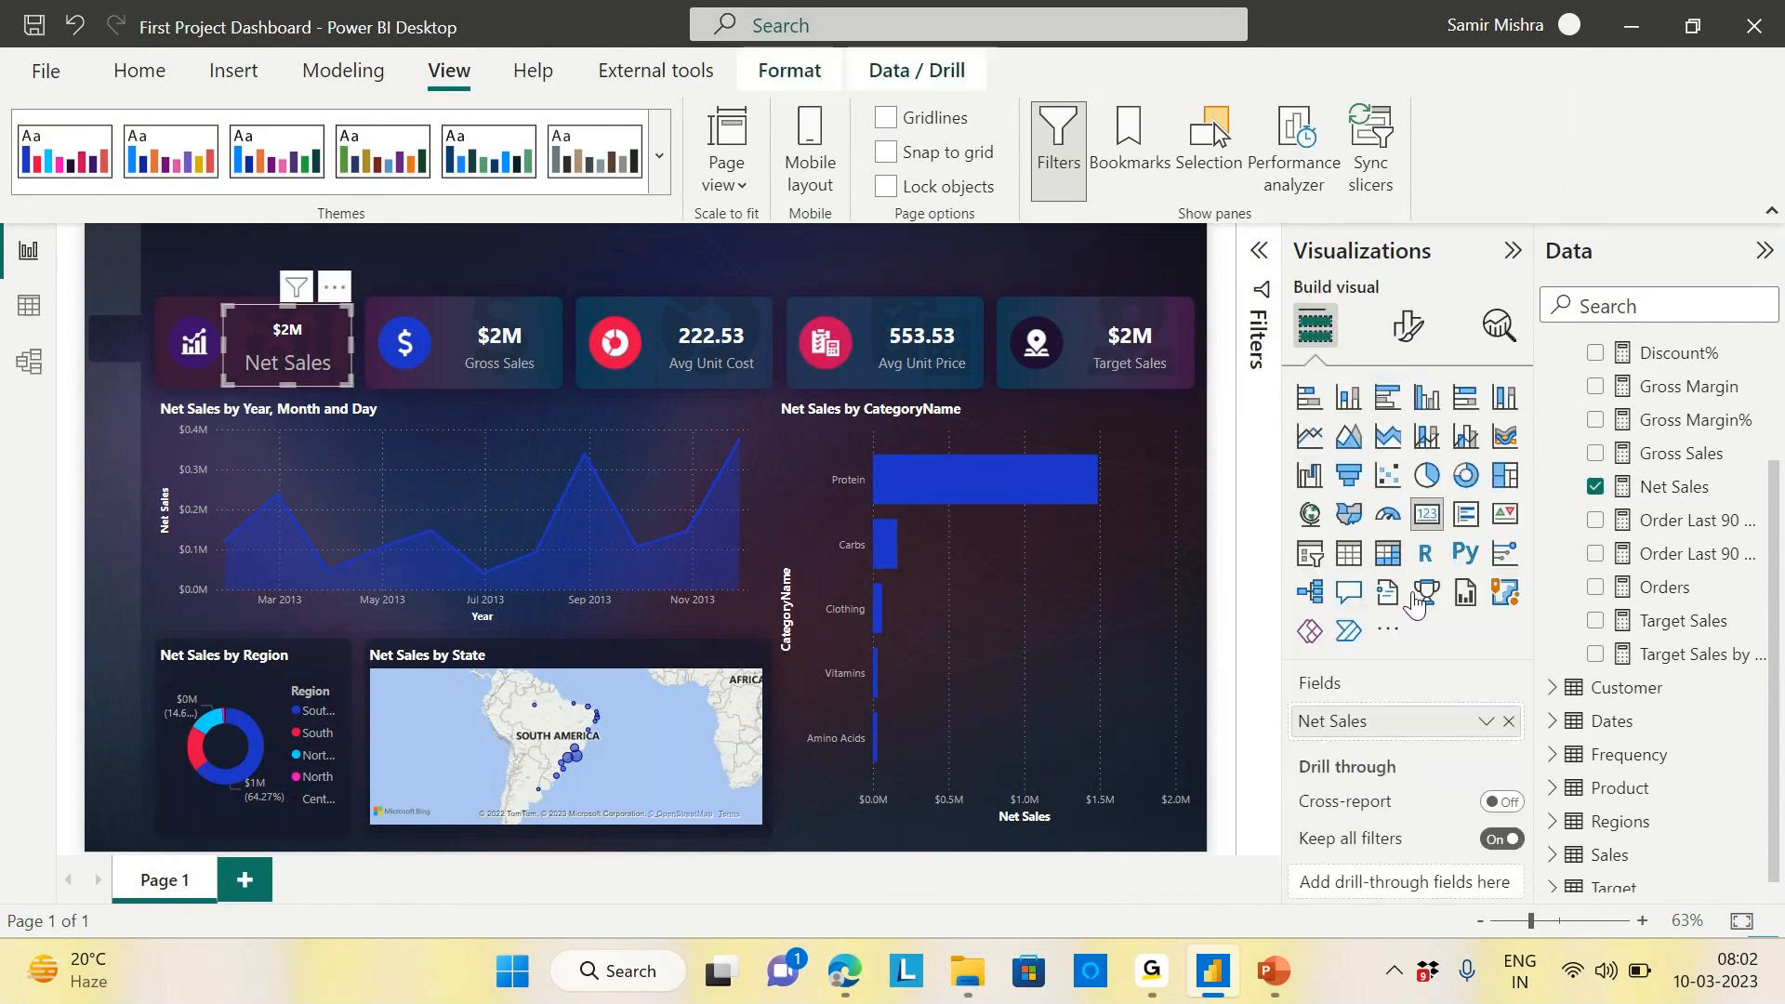
pyautogui.click(1420, 356)
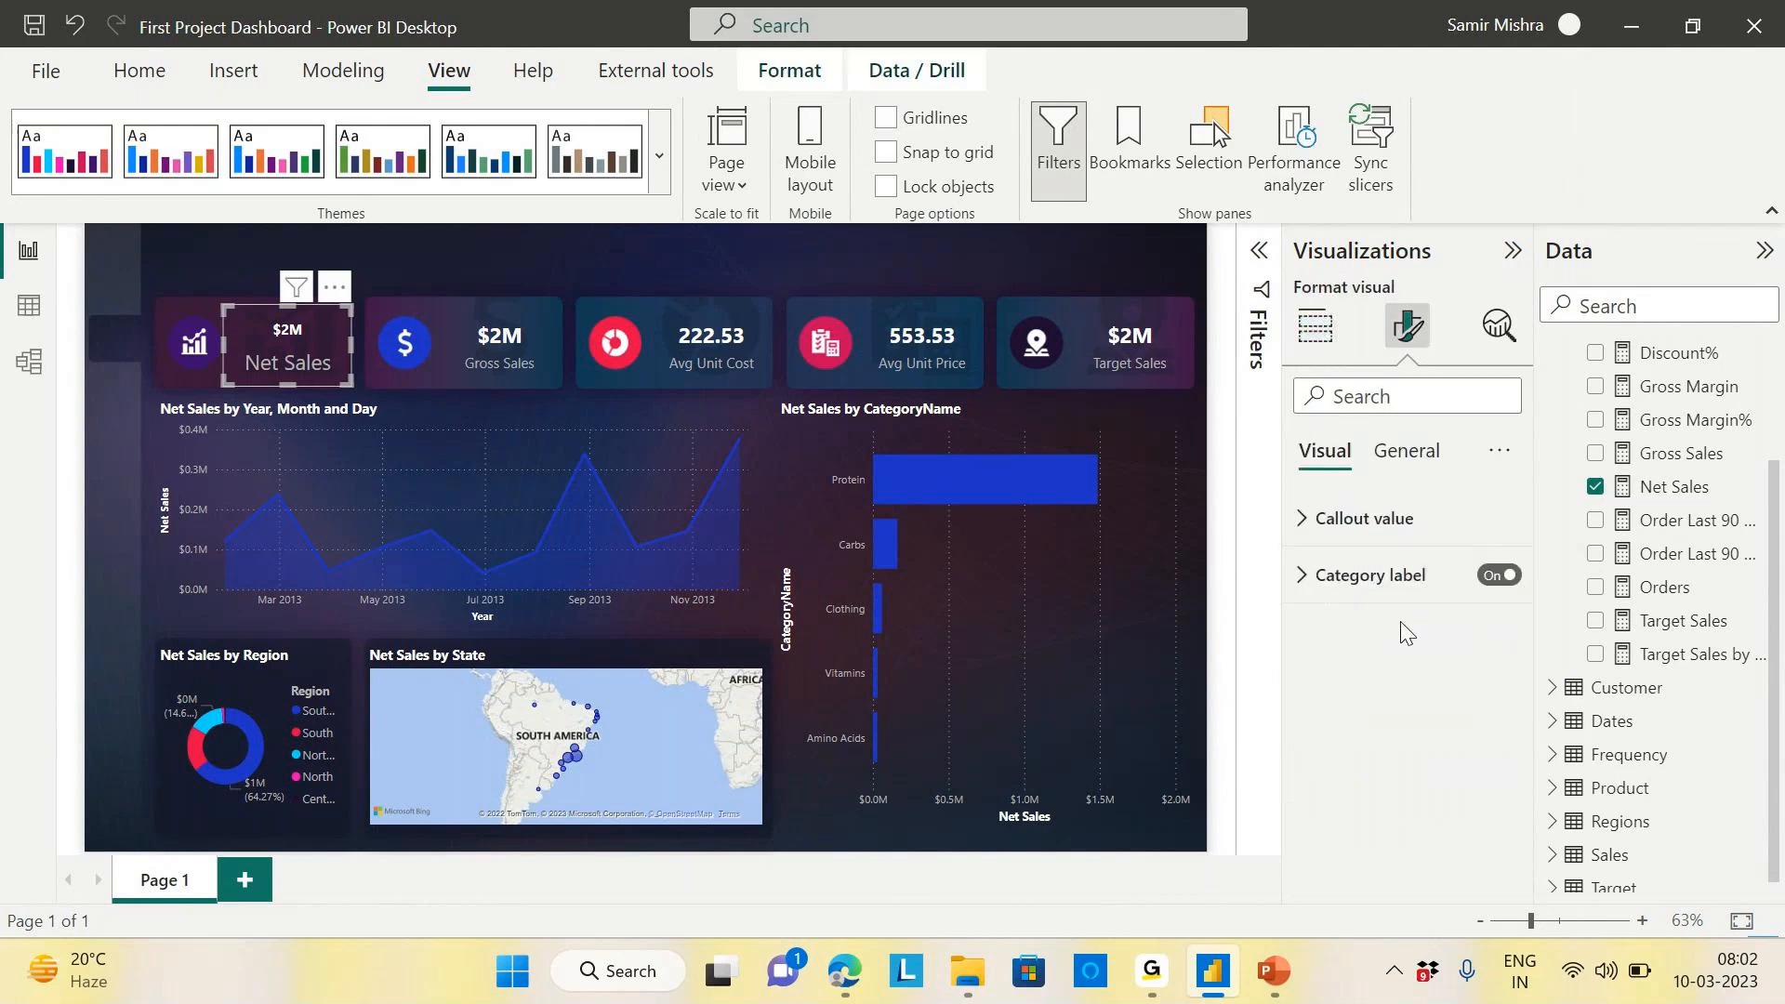
pyautogui.click(1362, 576)
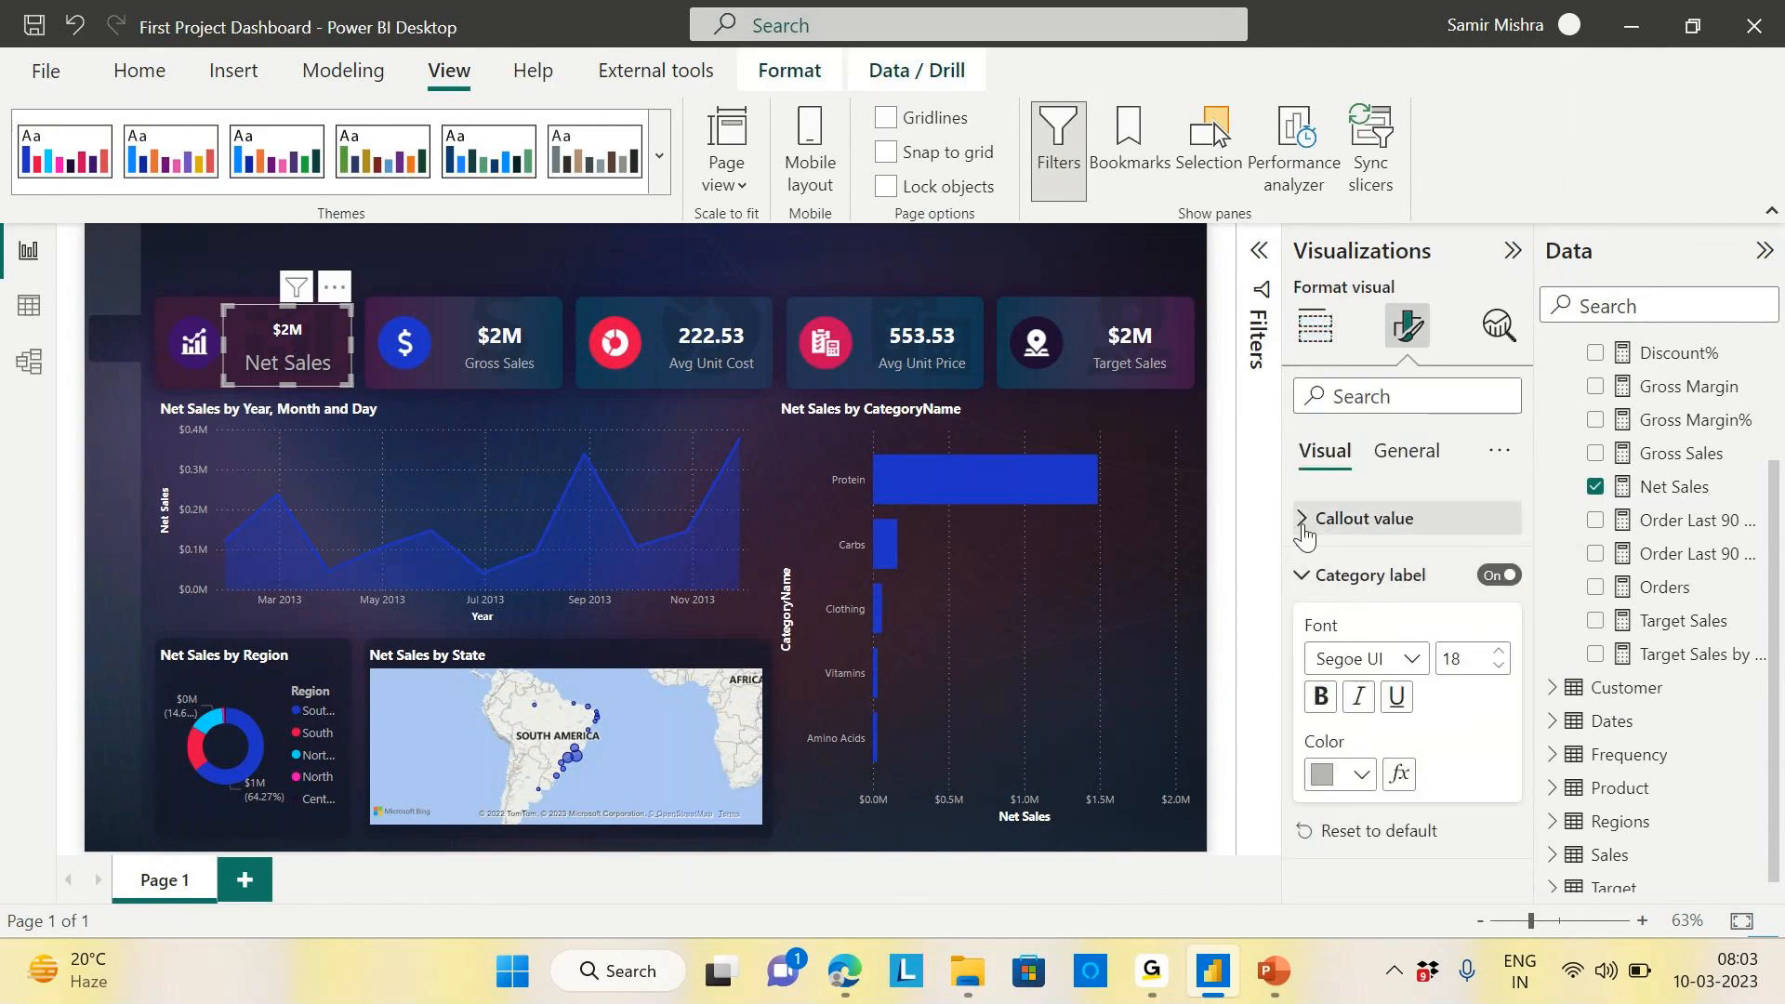
pyautogui.click(1306, 520)
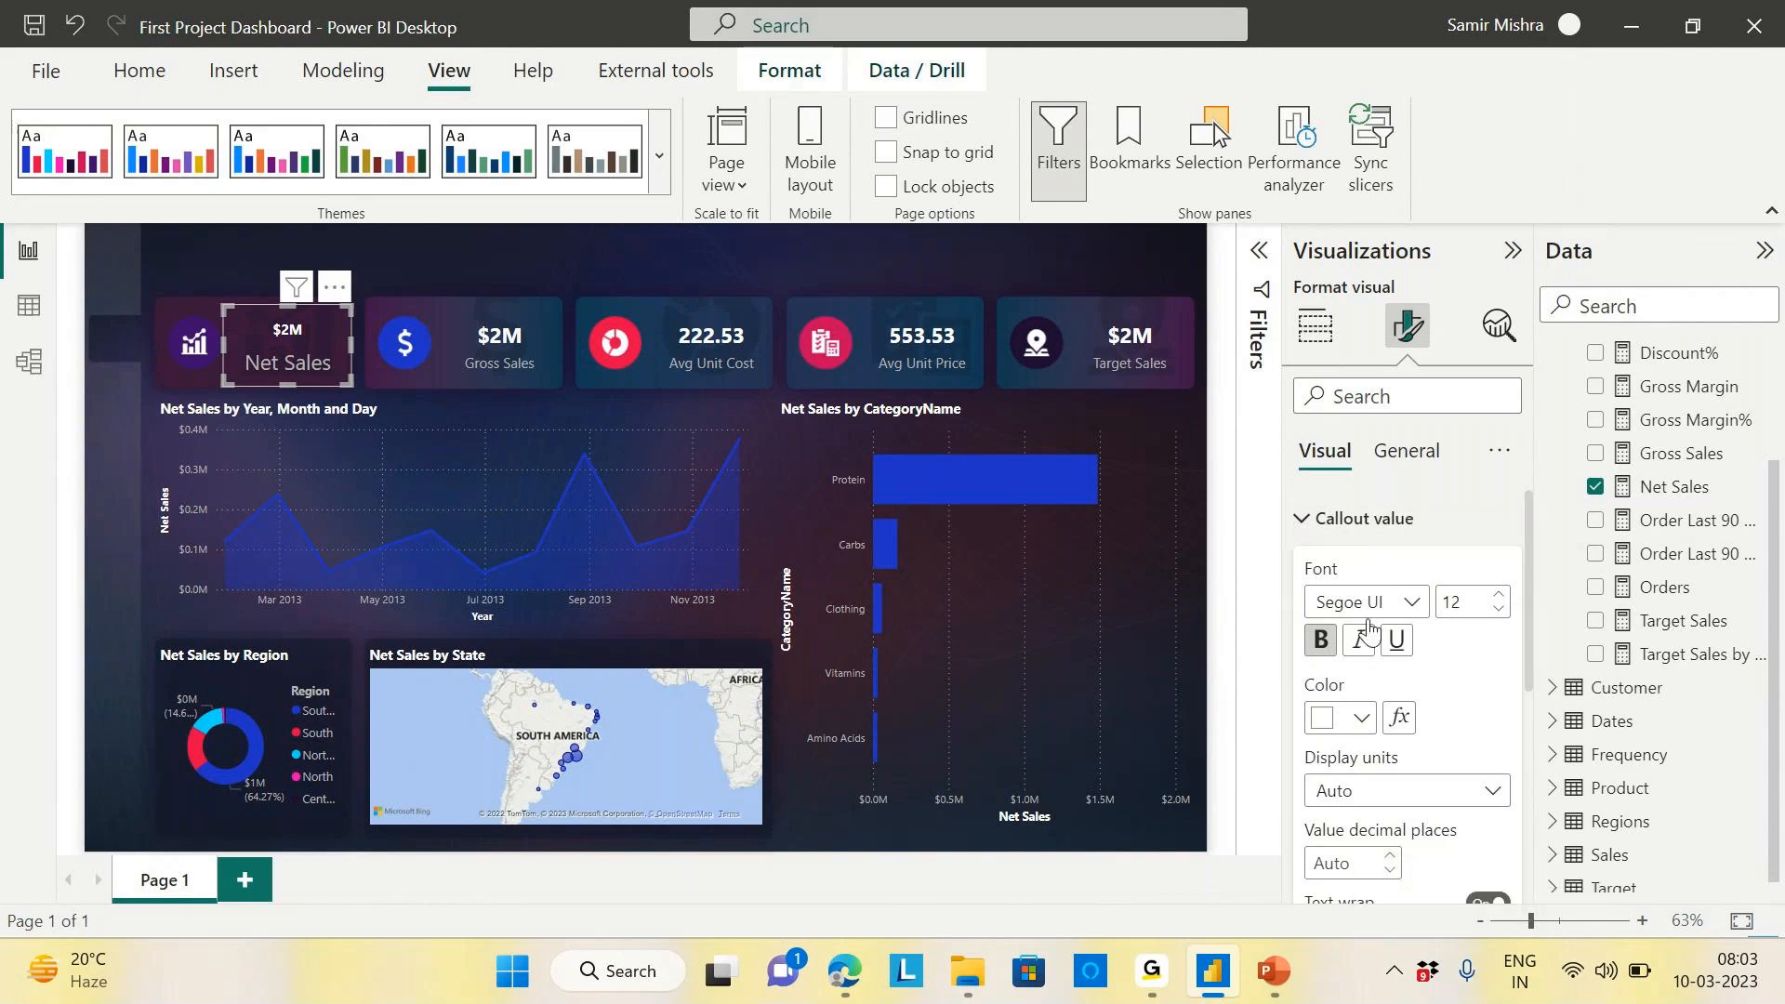
pyautogui.click(1339, 518)
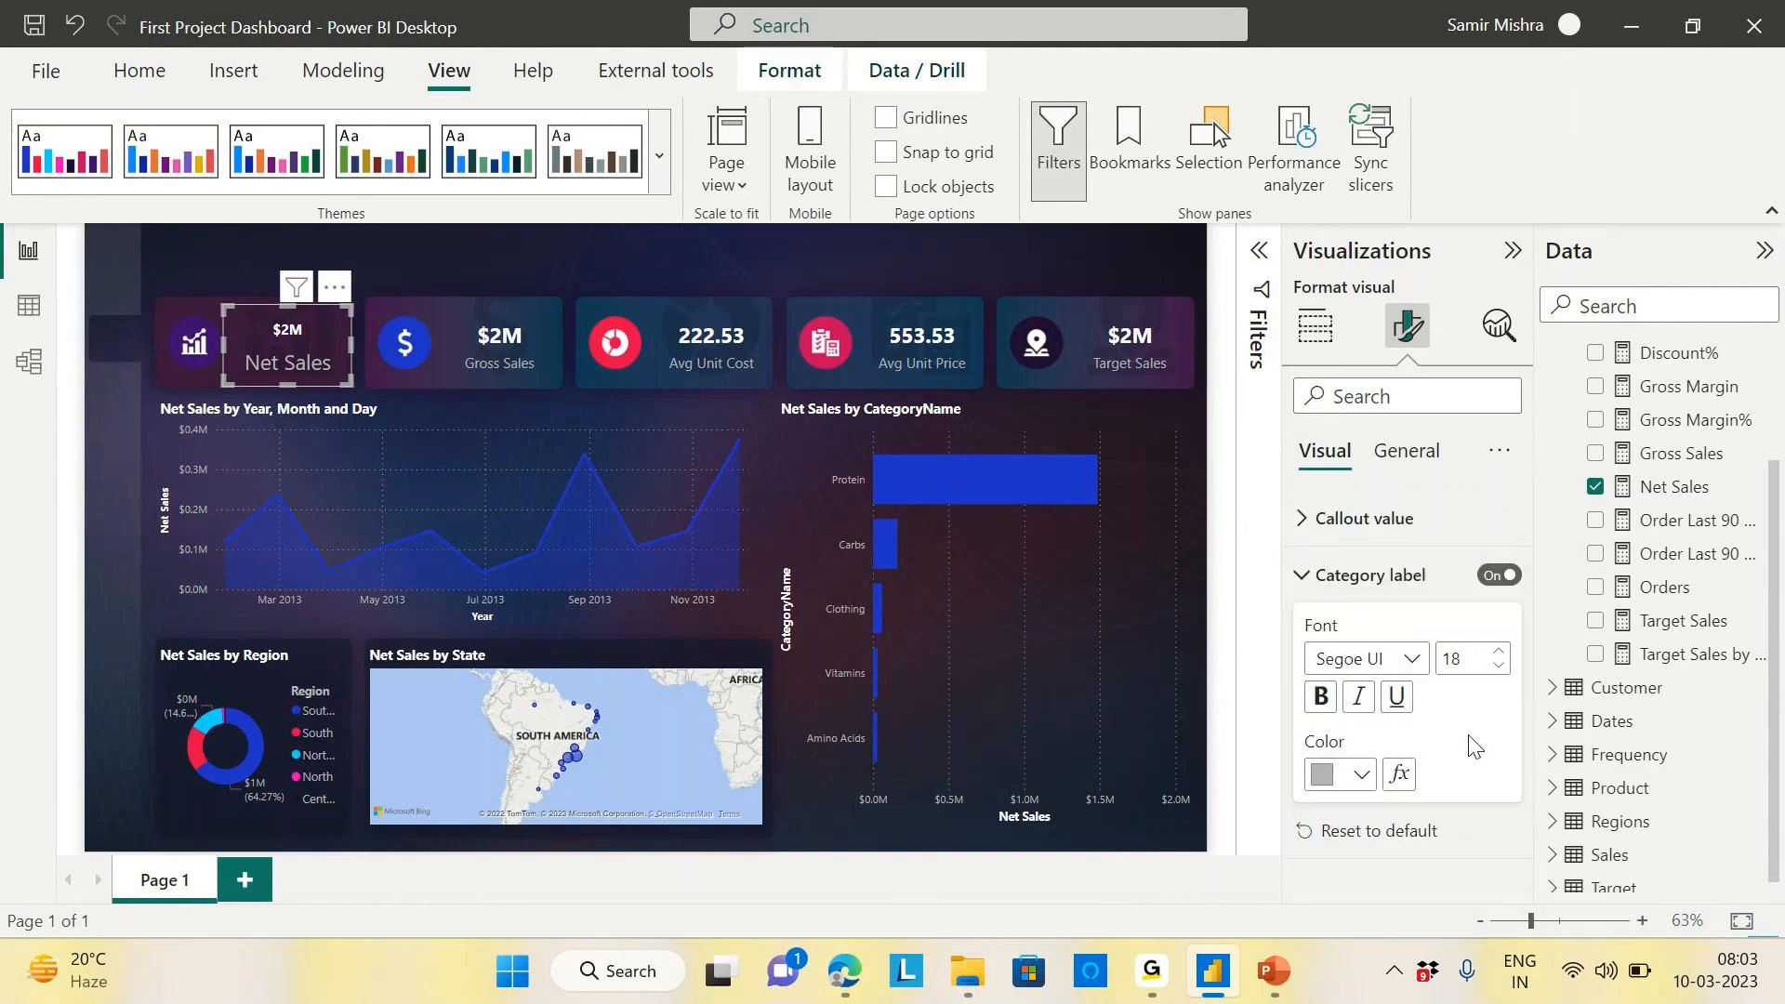
pyautogui.click(655, 248)
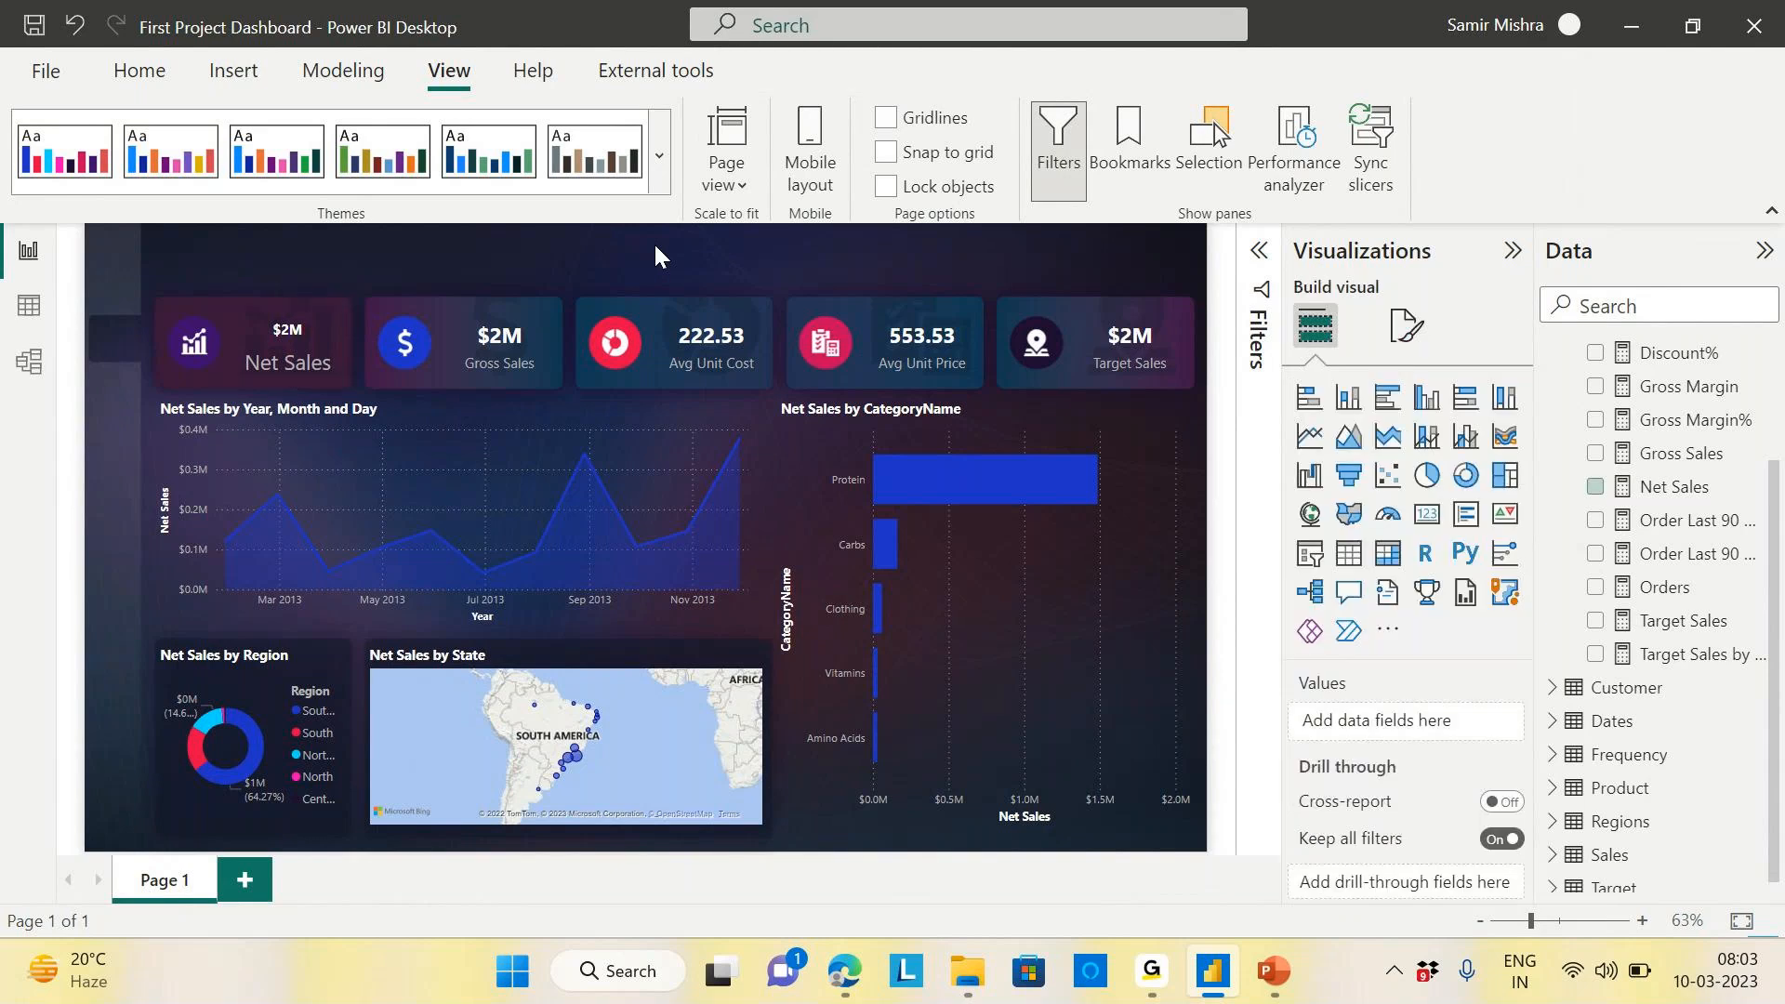
# Delete the Net Sales card from the report page
pyautogui.click(537, 359)
pyautogui.click(314, 348)
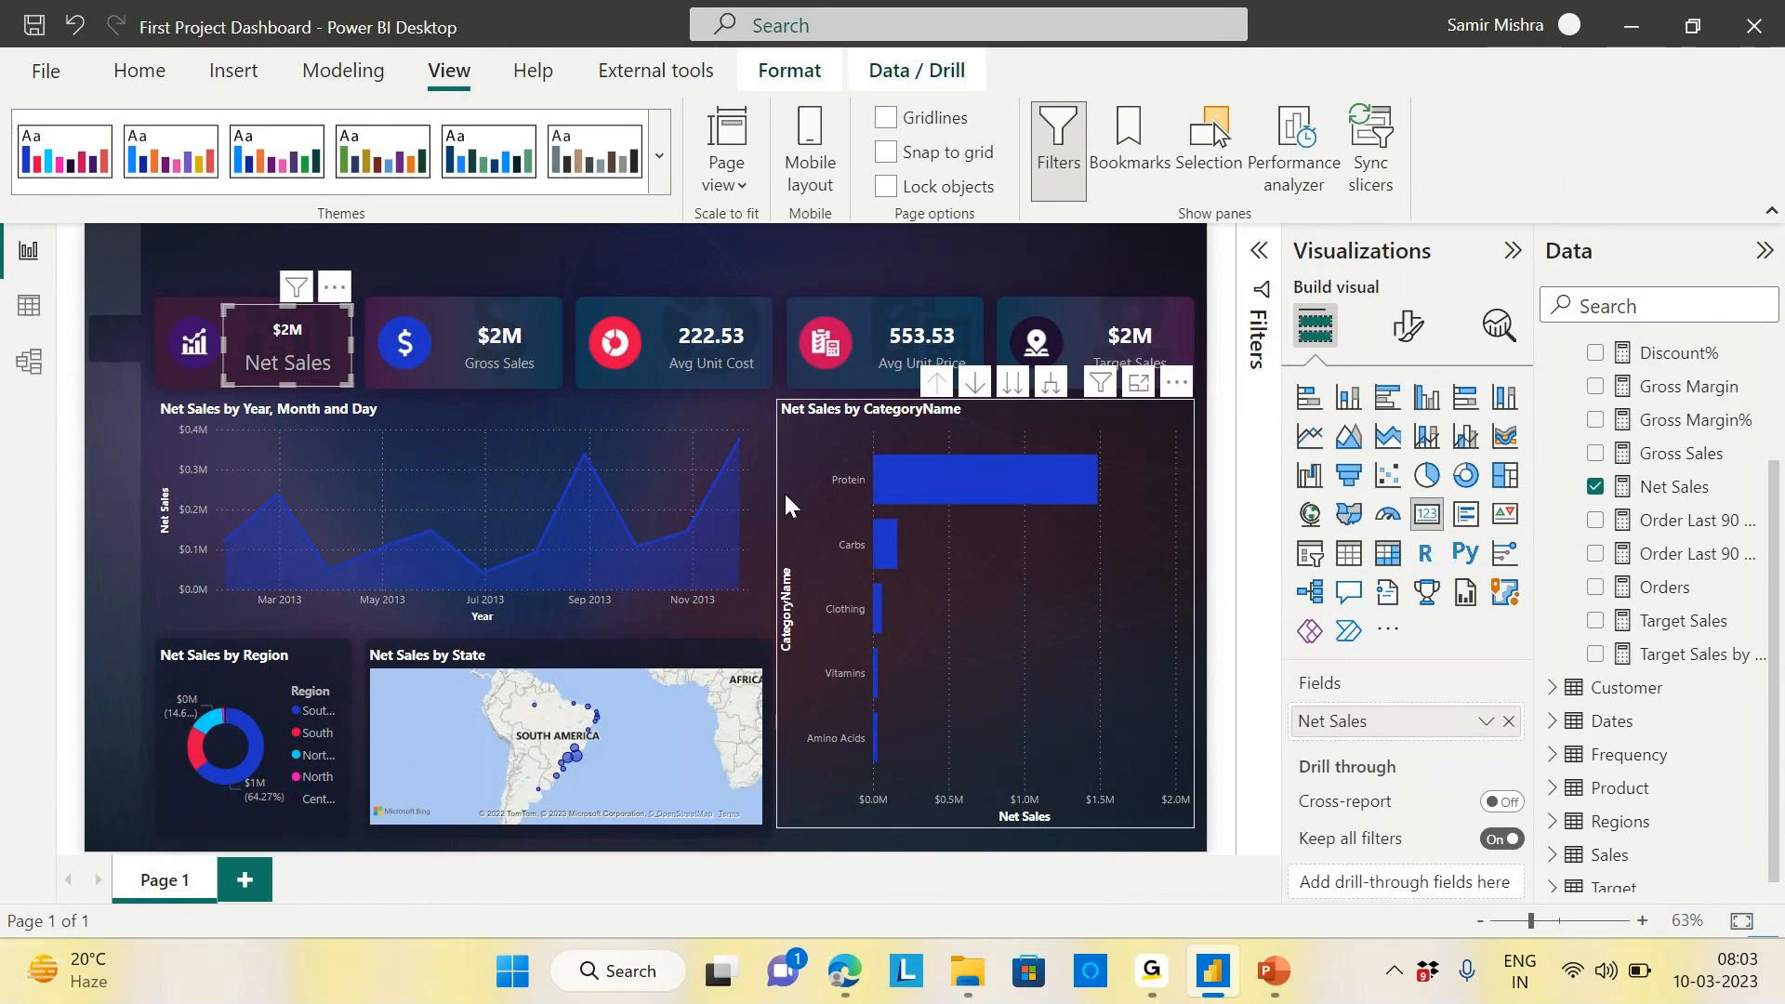
pyautogui.press('Delete')
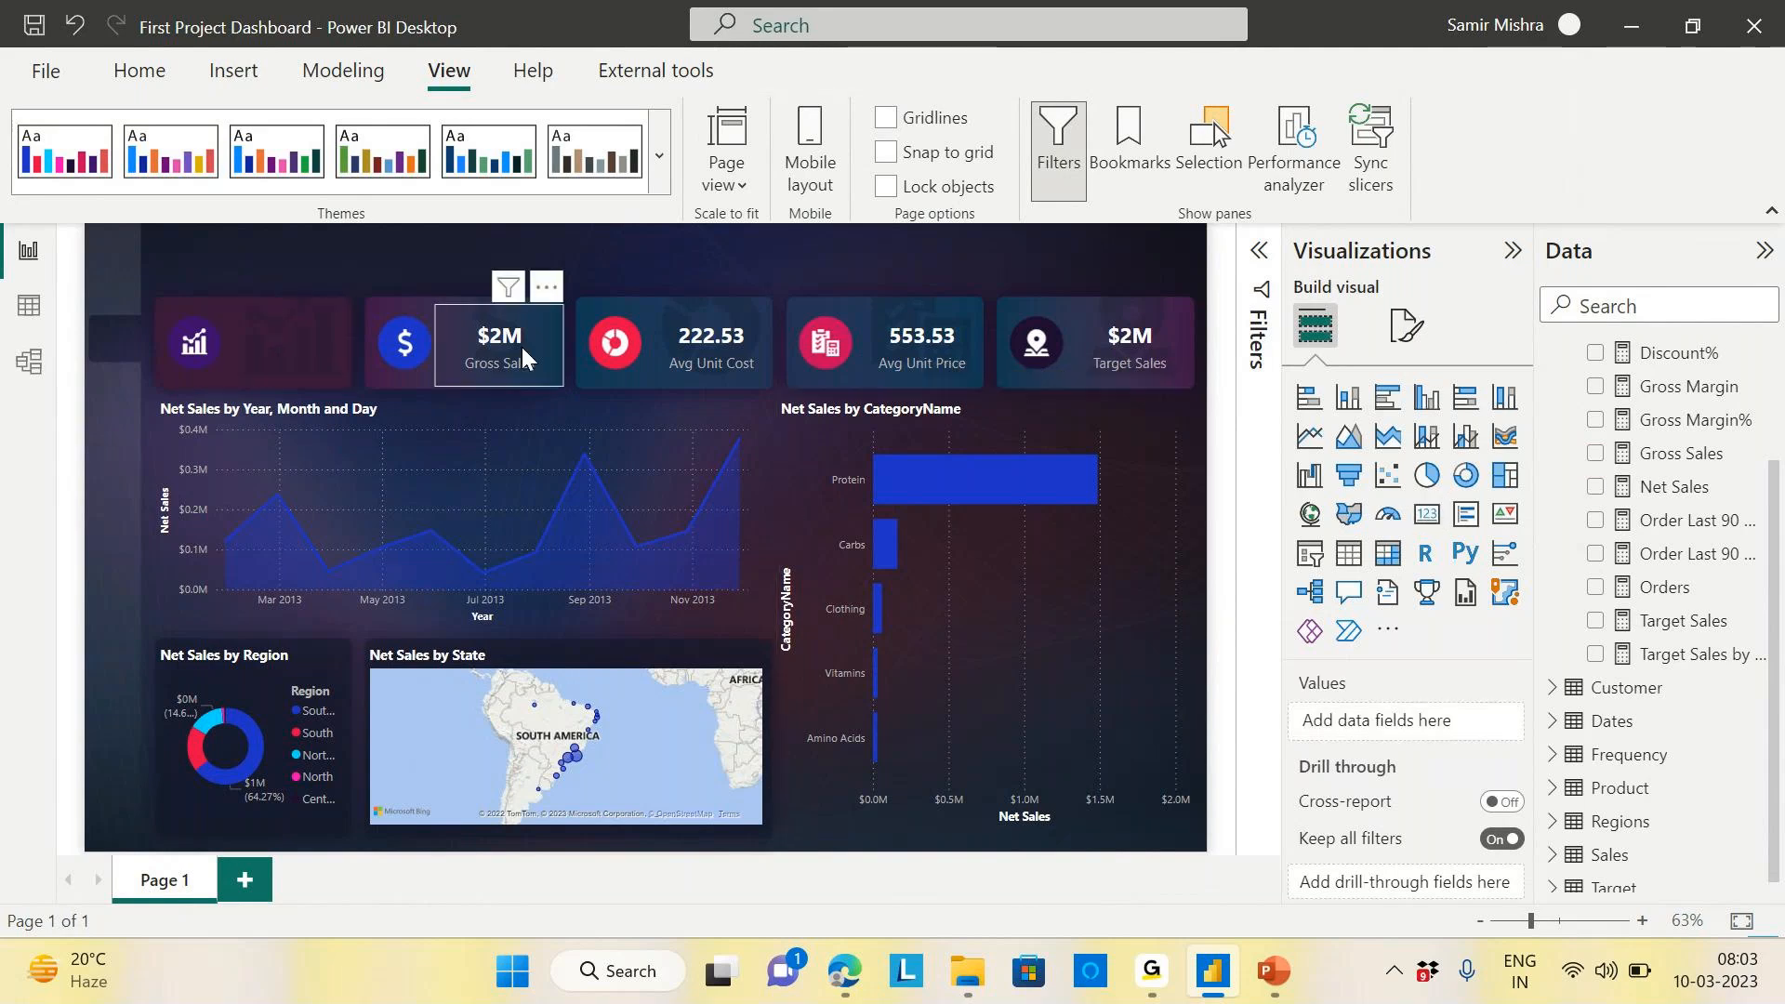
# Duplicate the Gross Sales card onto the empty first tile with its field replaced by Net Sales, and save the report
pyautogui.click(522, 348)
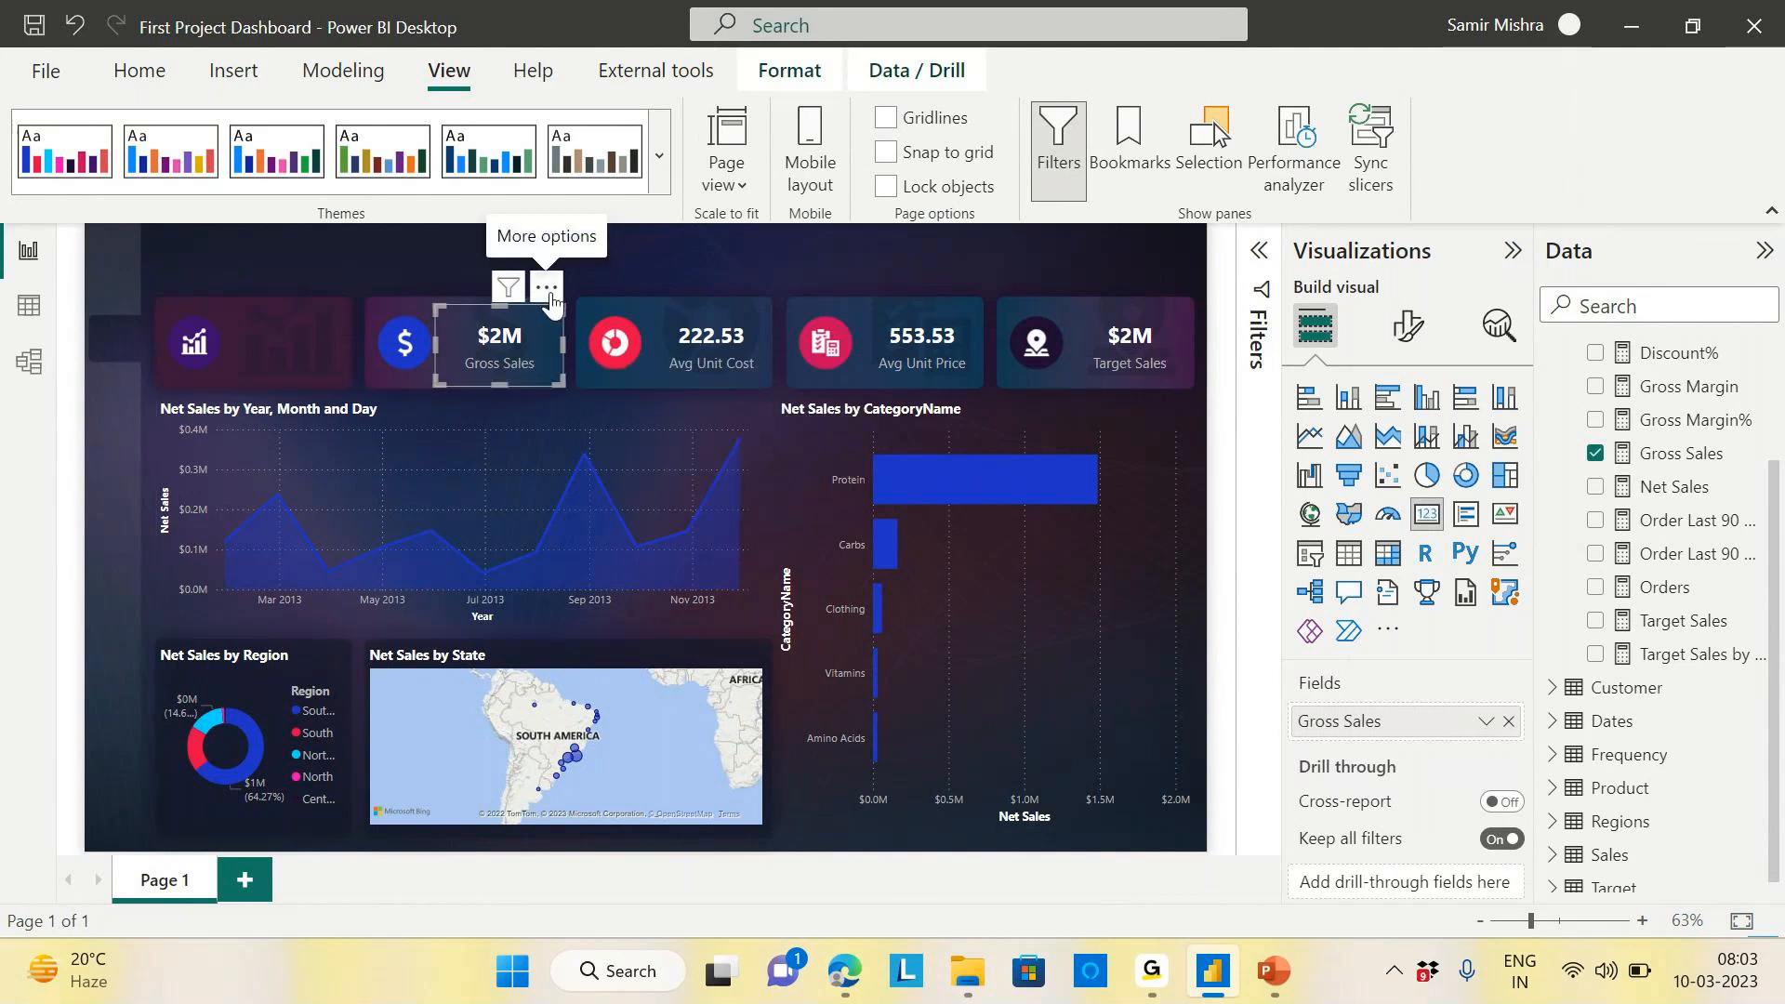
pyautogui.moveTo(552, 296); pyautogui.dragTo(337, 296)
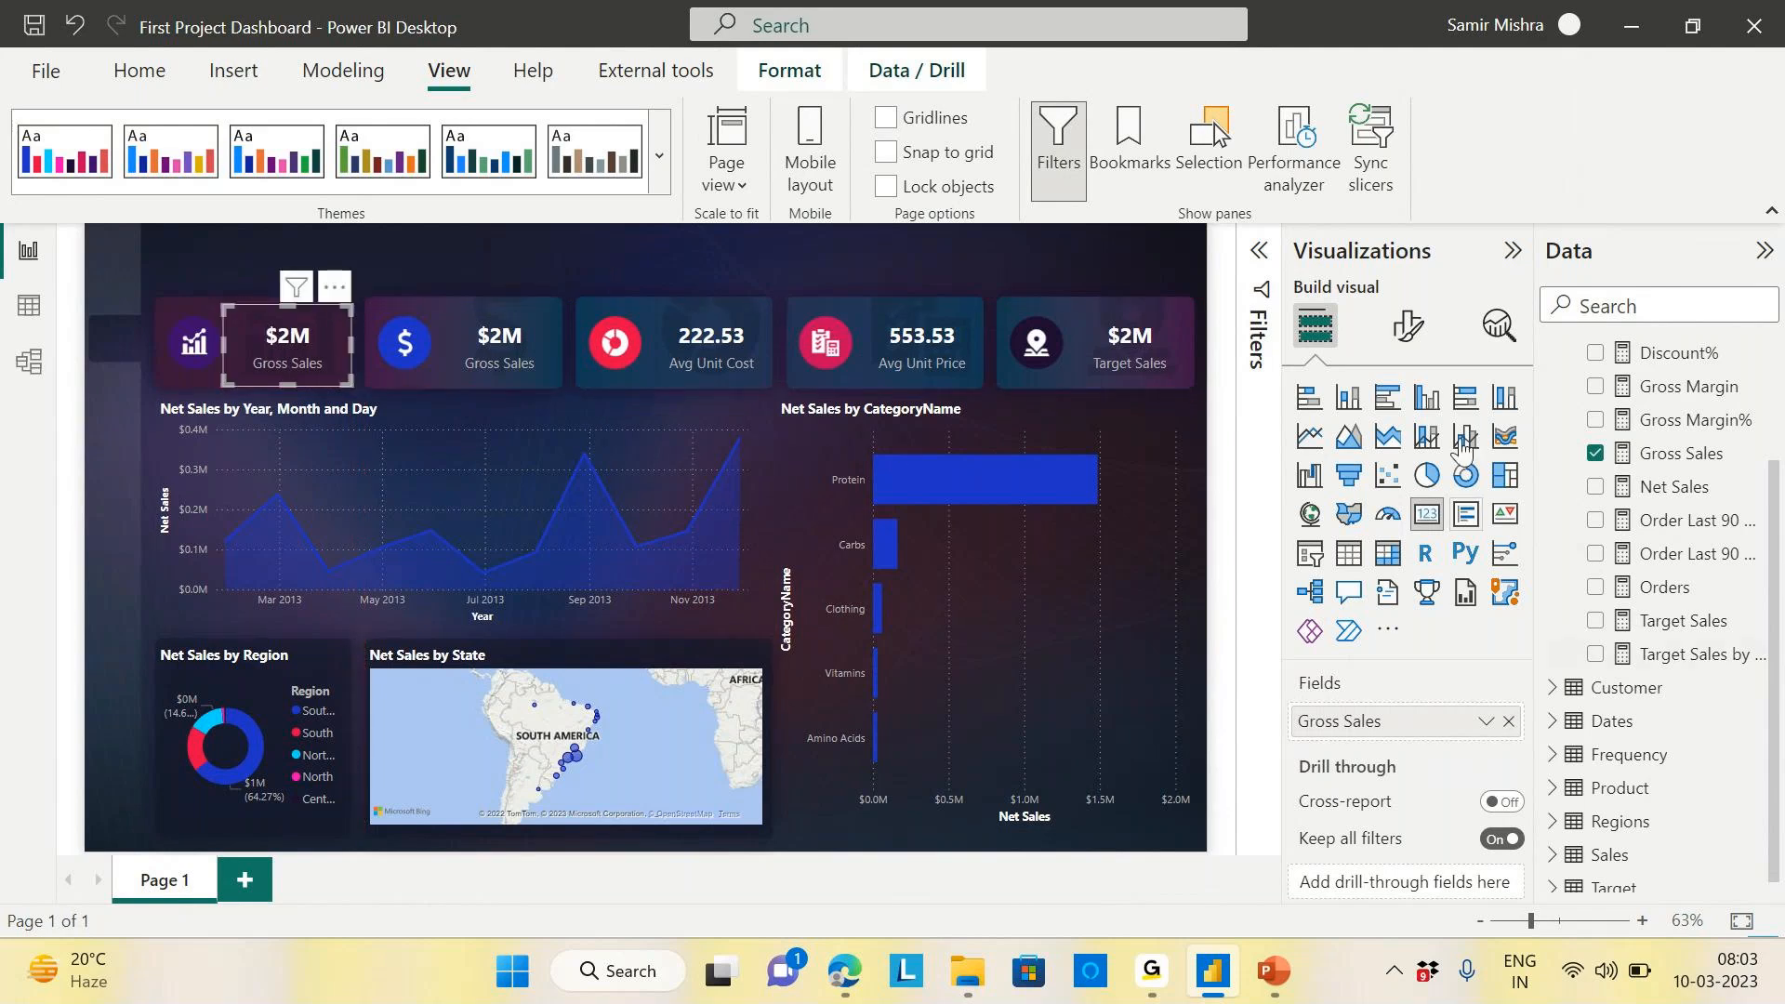
pyautogui.click(1509, 723)
pyautogui.moveTo(1674, 487); pyautogui.dragTo(1386, 721)
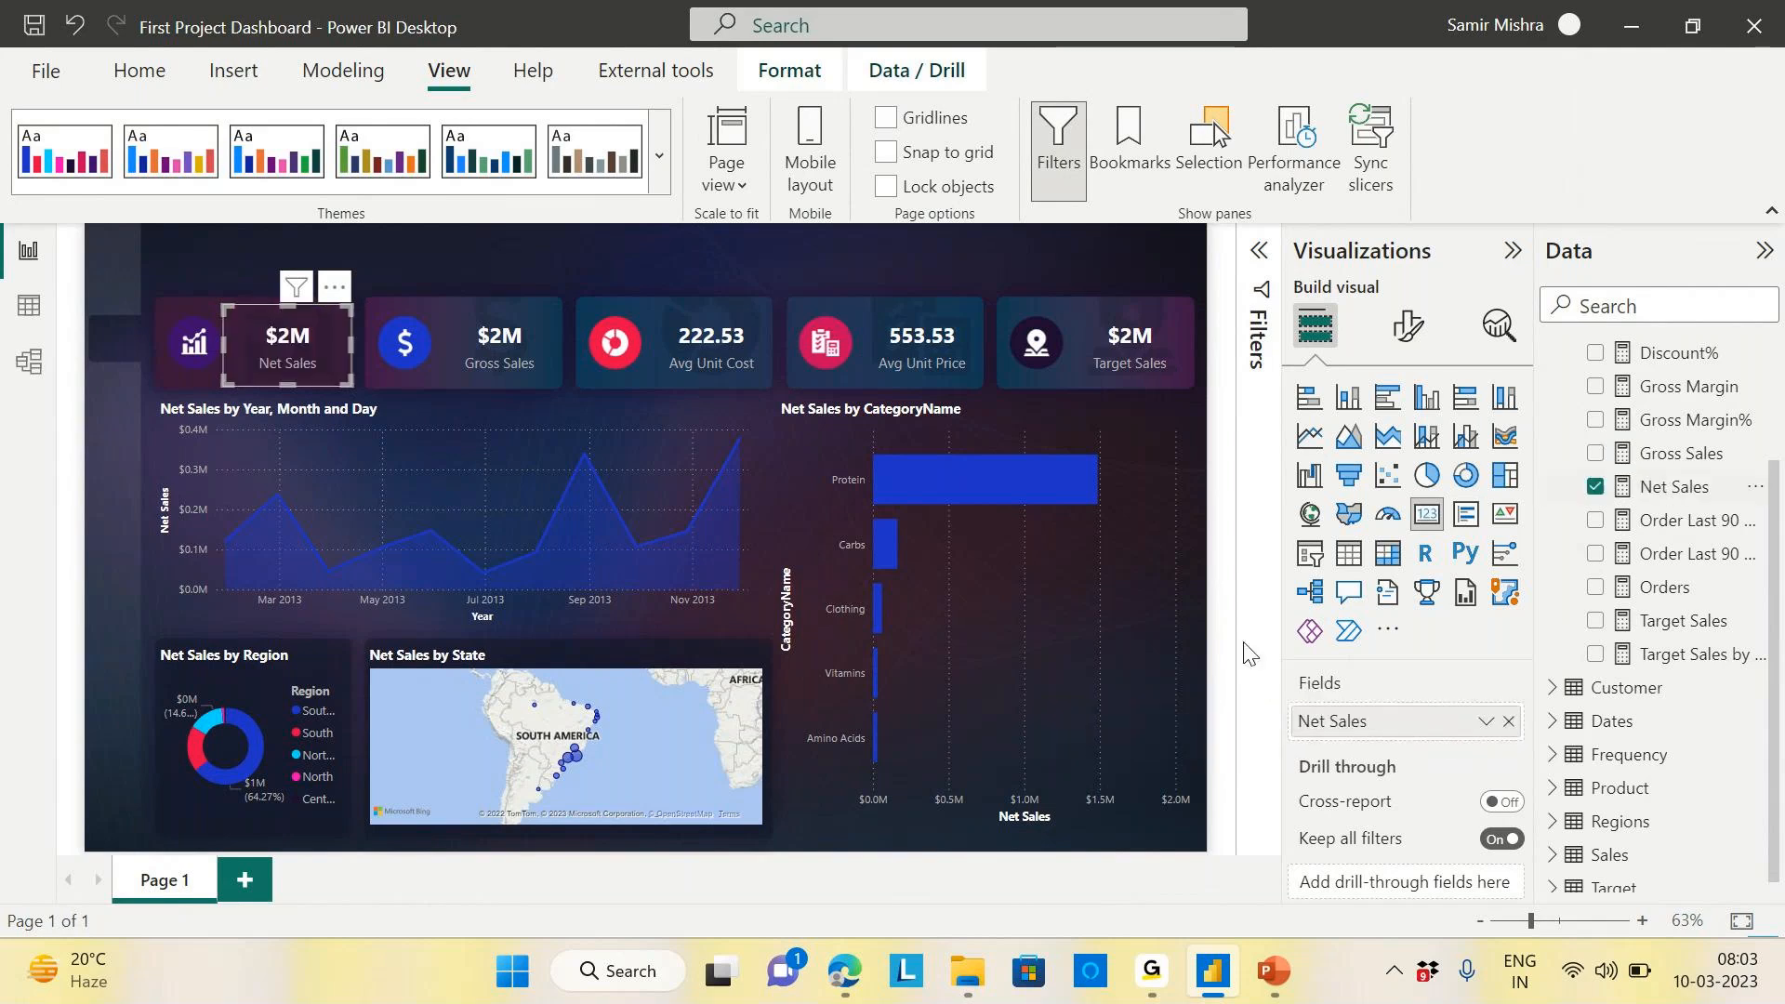
pyautogui.click(722, 256)
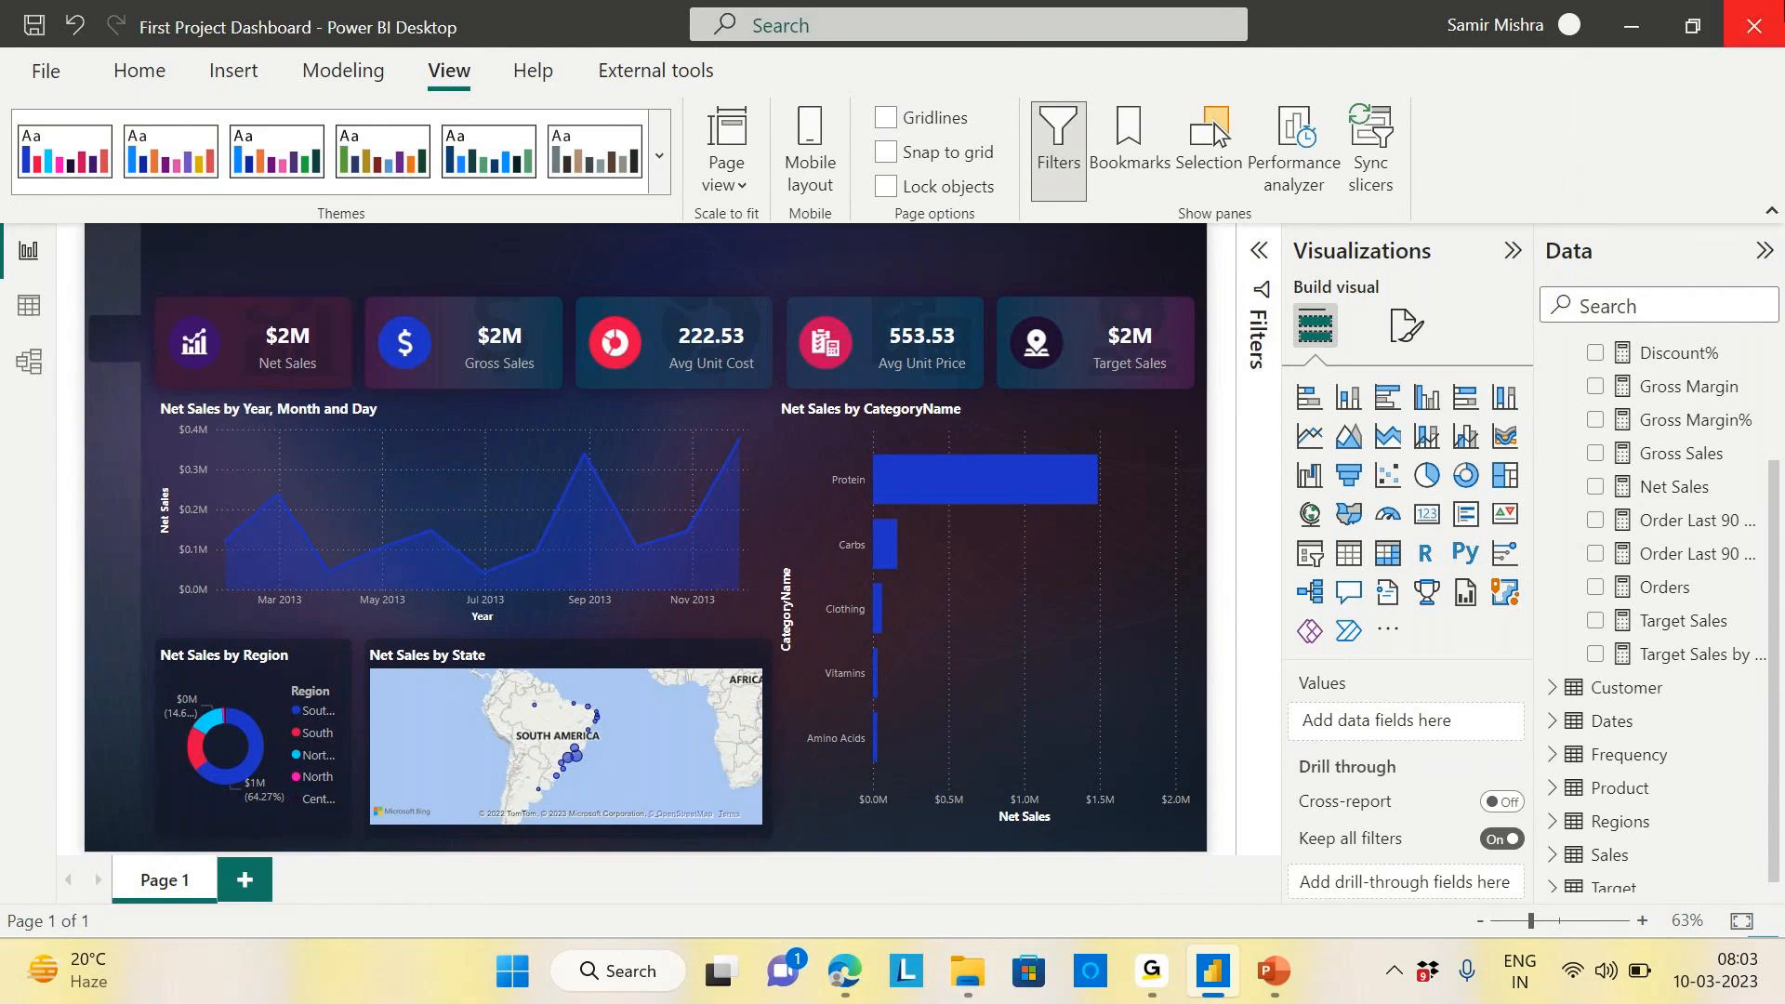
pyautogui.click(45, 34)
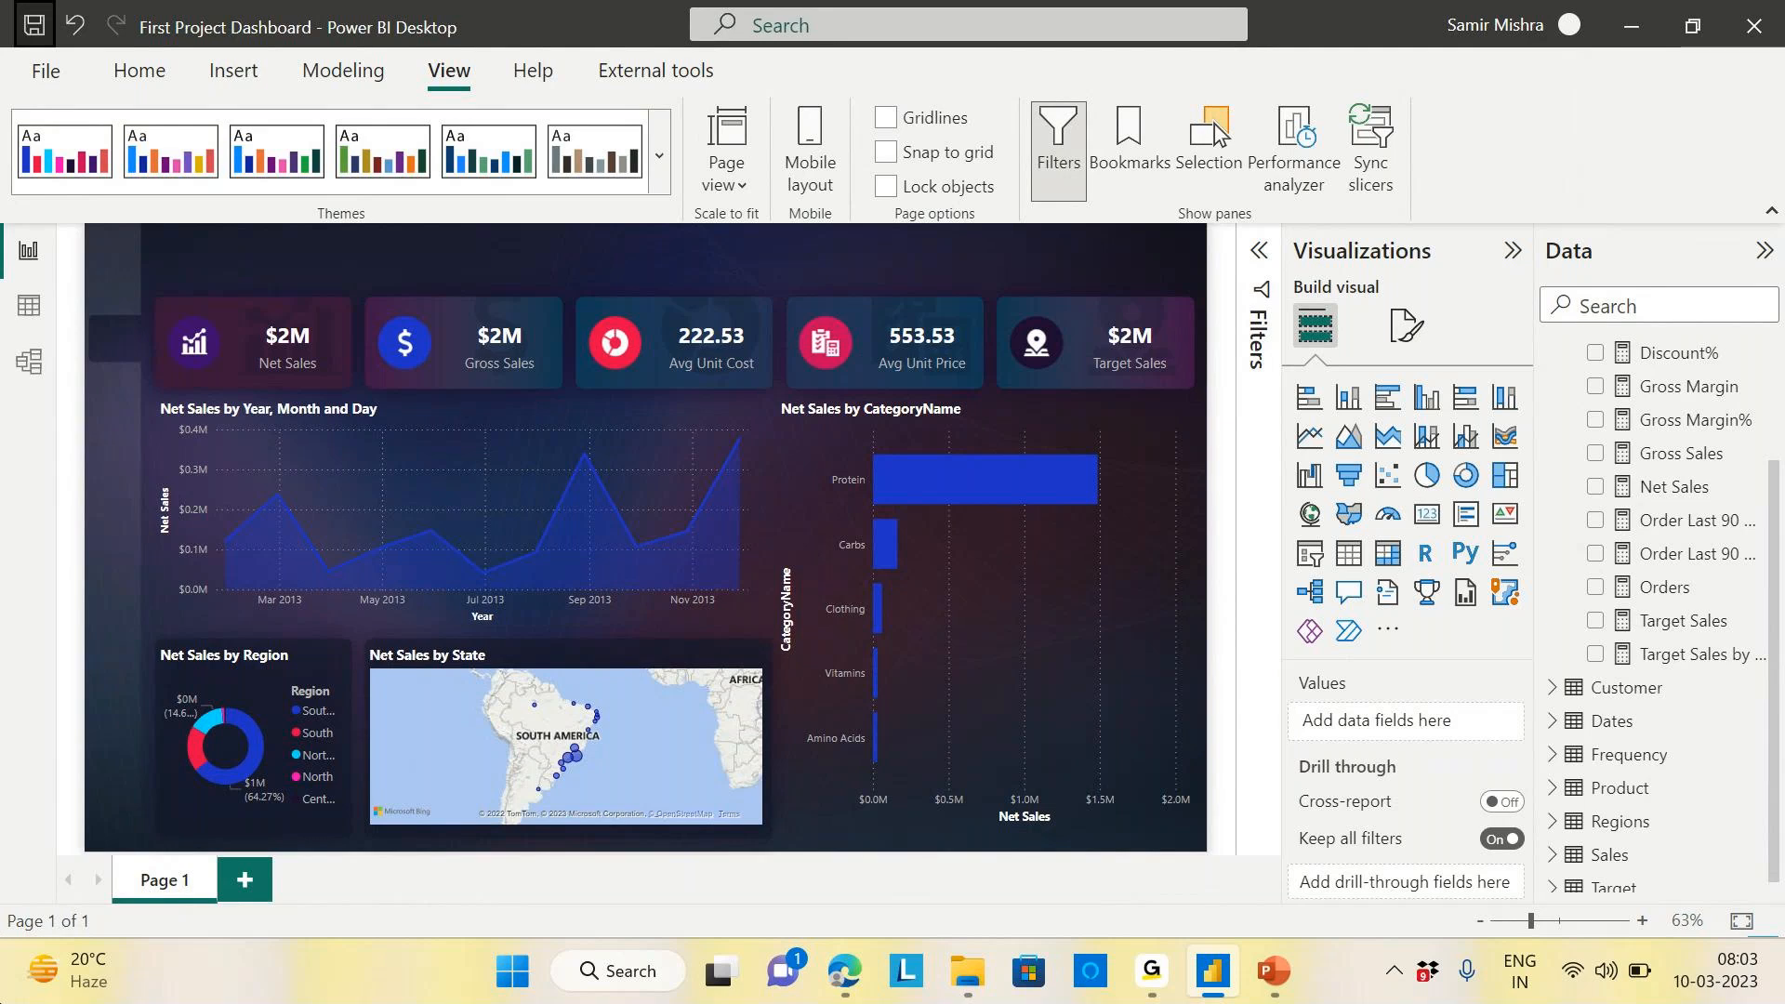
# Set the Net Sales by State map's style to Dark and deselect the map
pyautogui.moveTo(914, 671)
pyautogui.moveTo(596, 723)
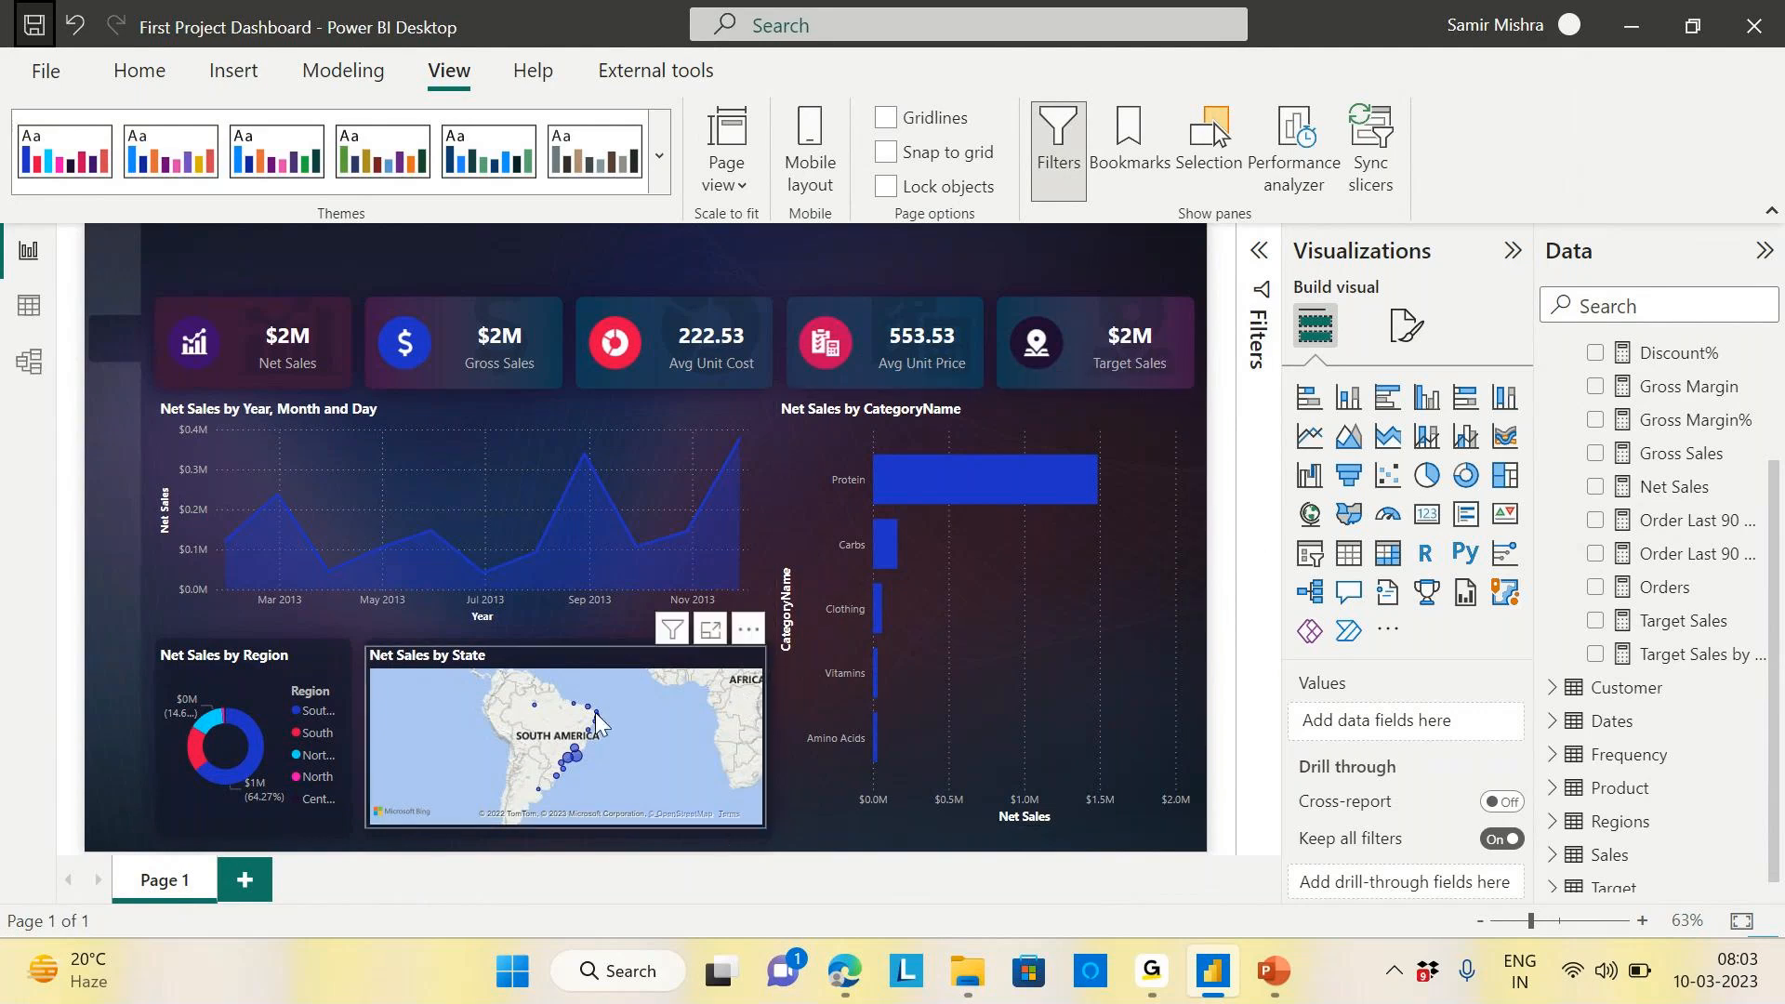
pyautogui.click(763, 825)
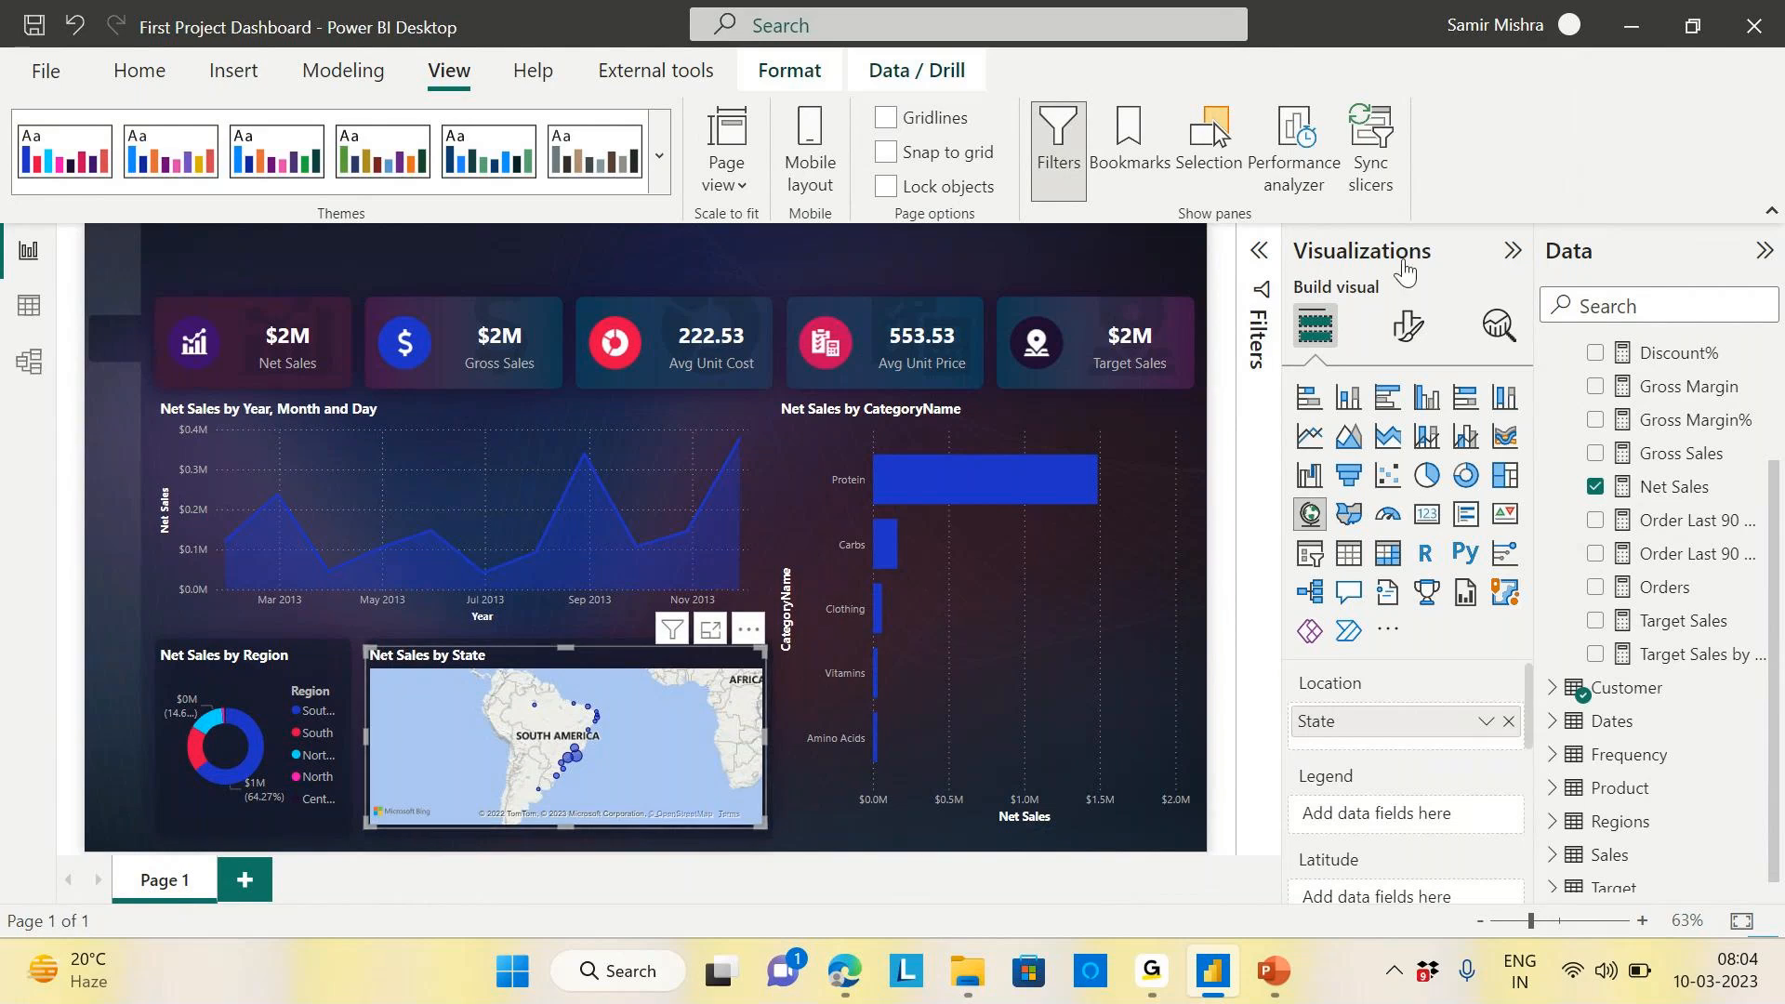
pyautogui.click(1410, 327)
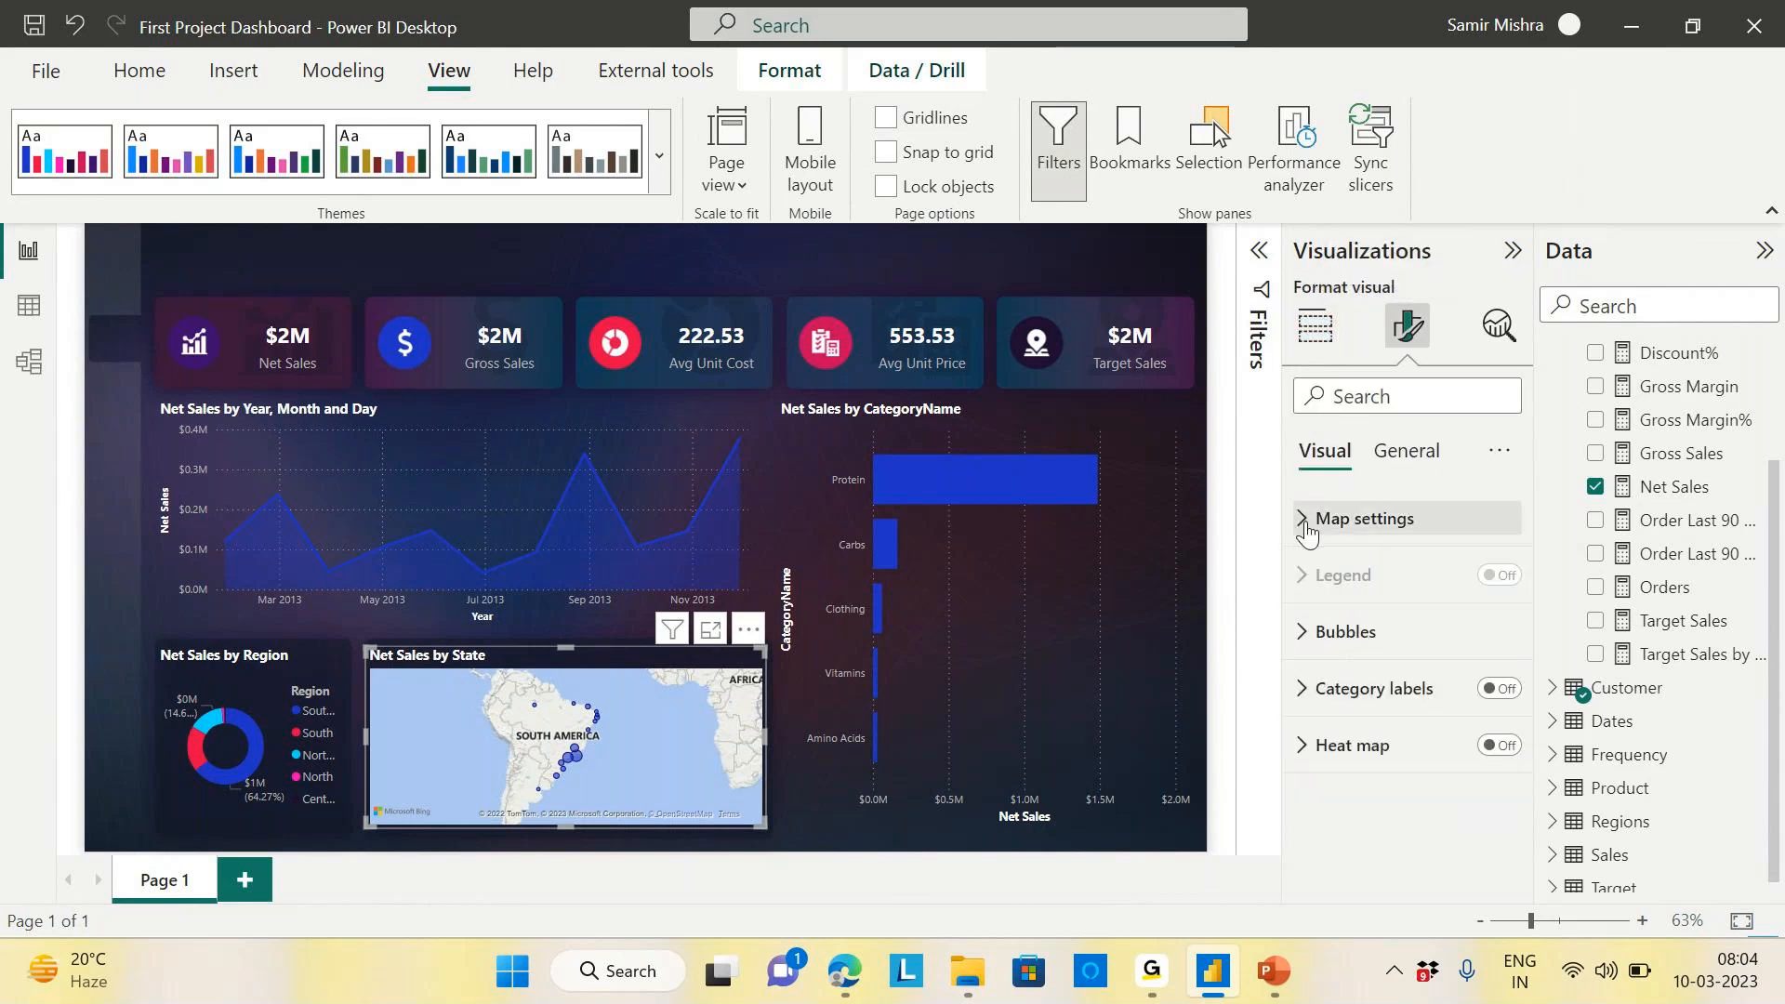
pyautogui.click(1339, 519)
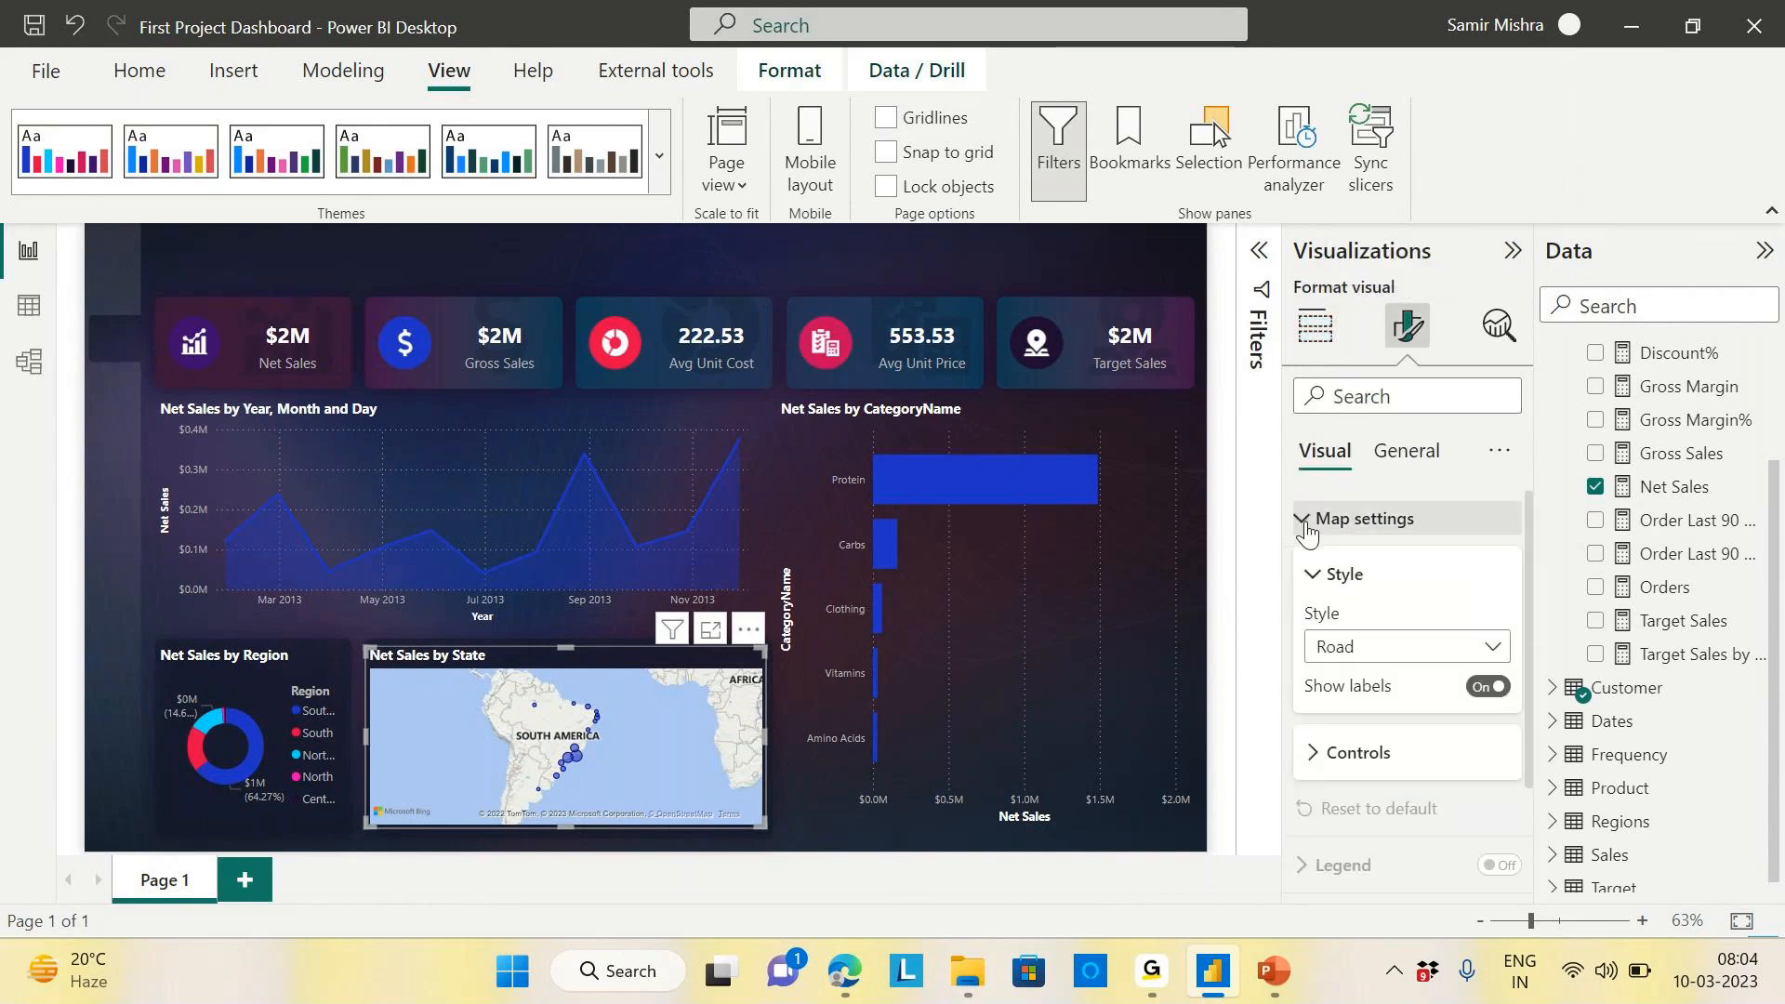
pyautogui.click(1495, 651)
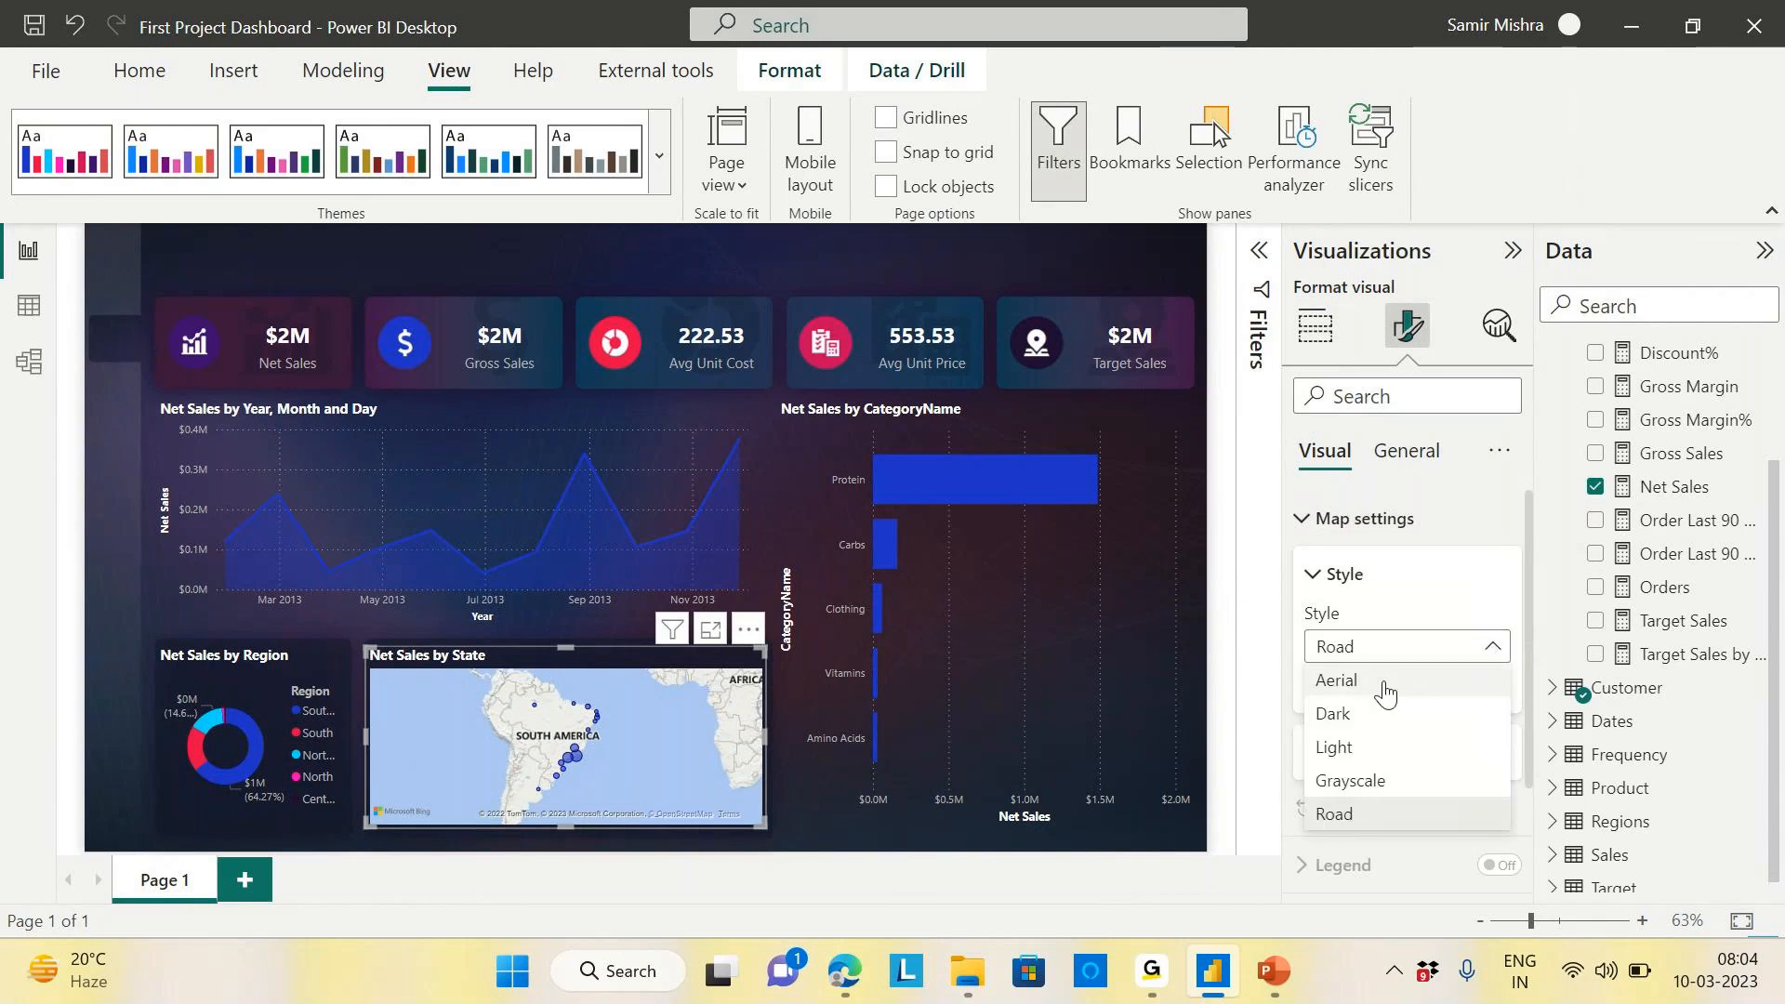
pyautogui.click(1344, 716)
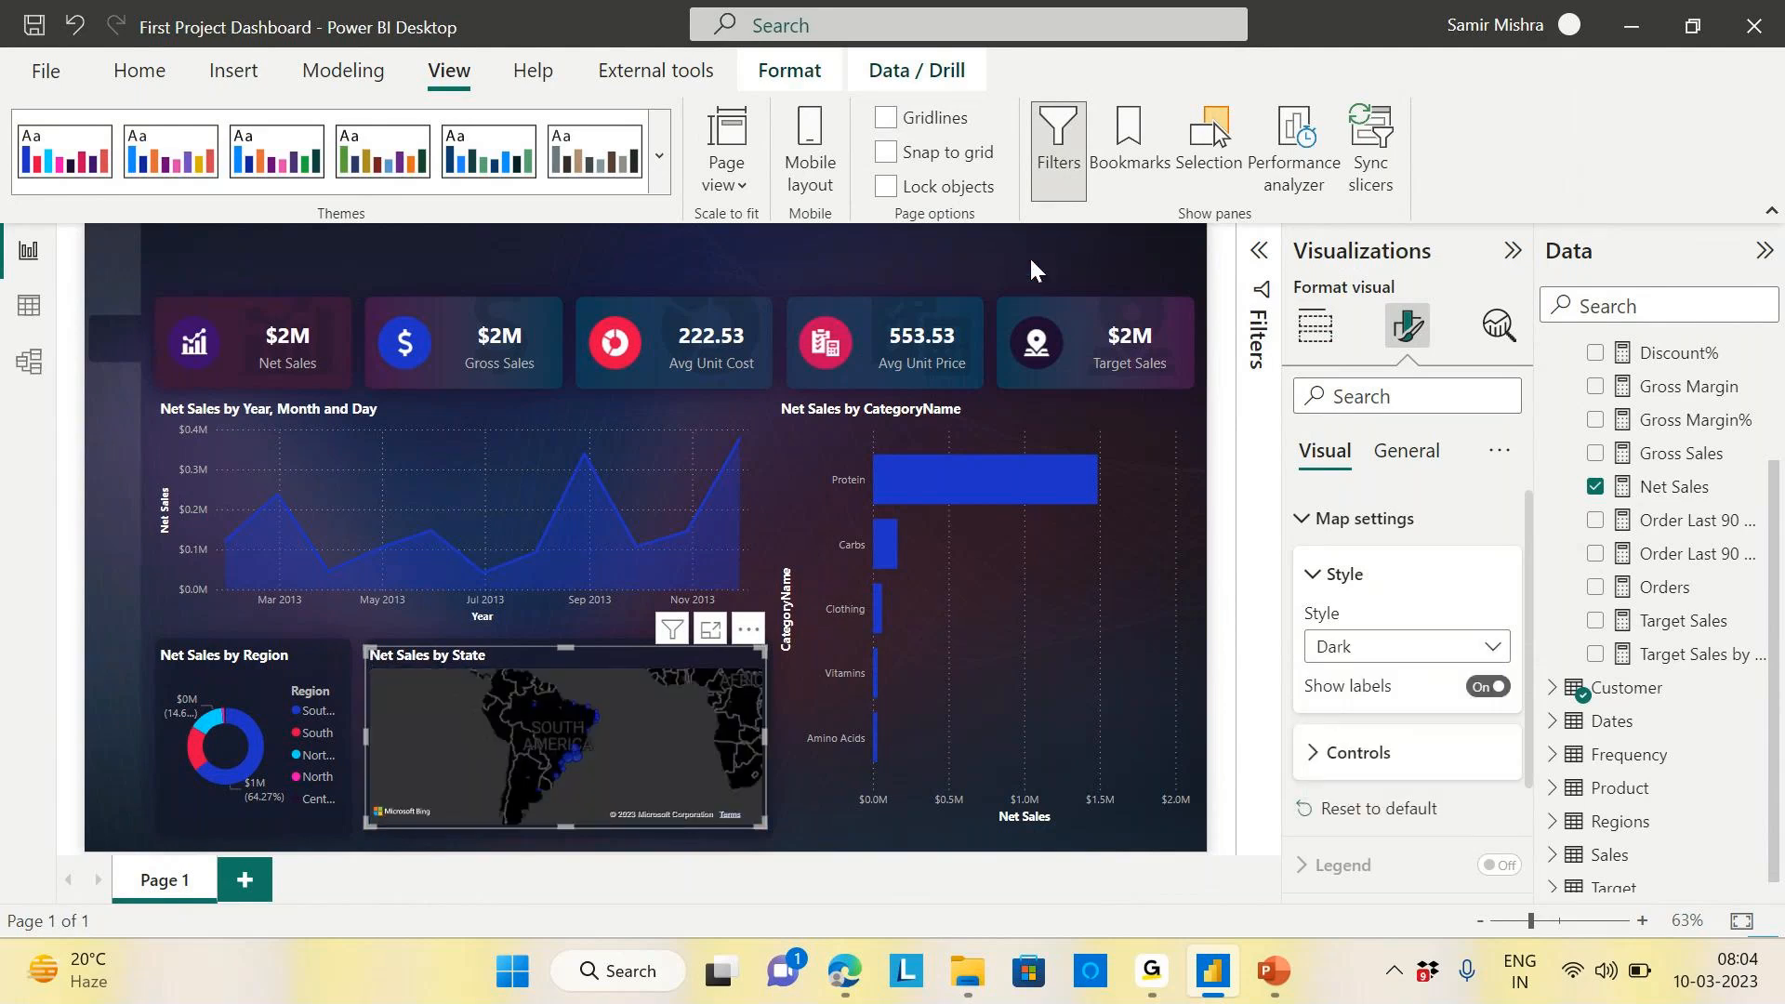
pyautogui.click(940, 268)
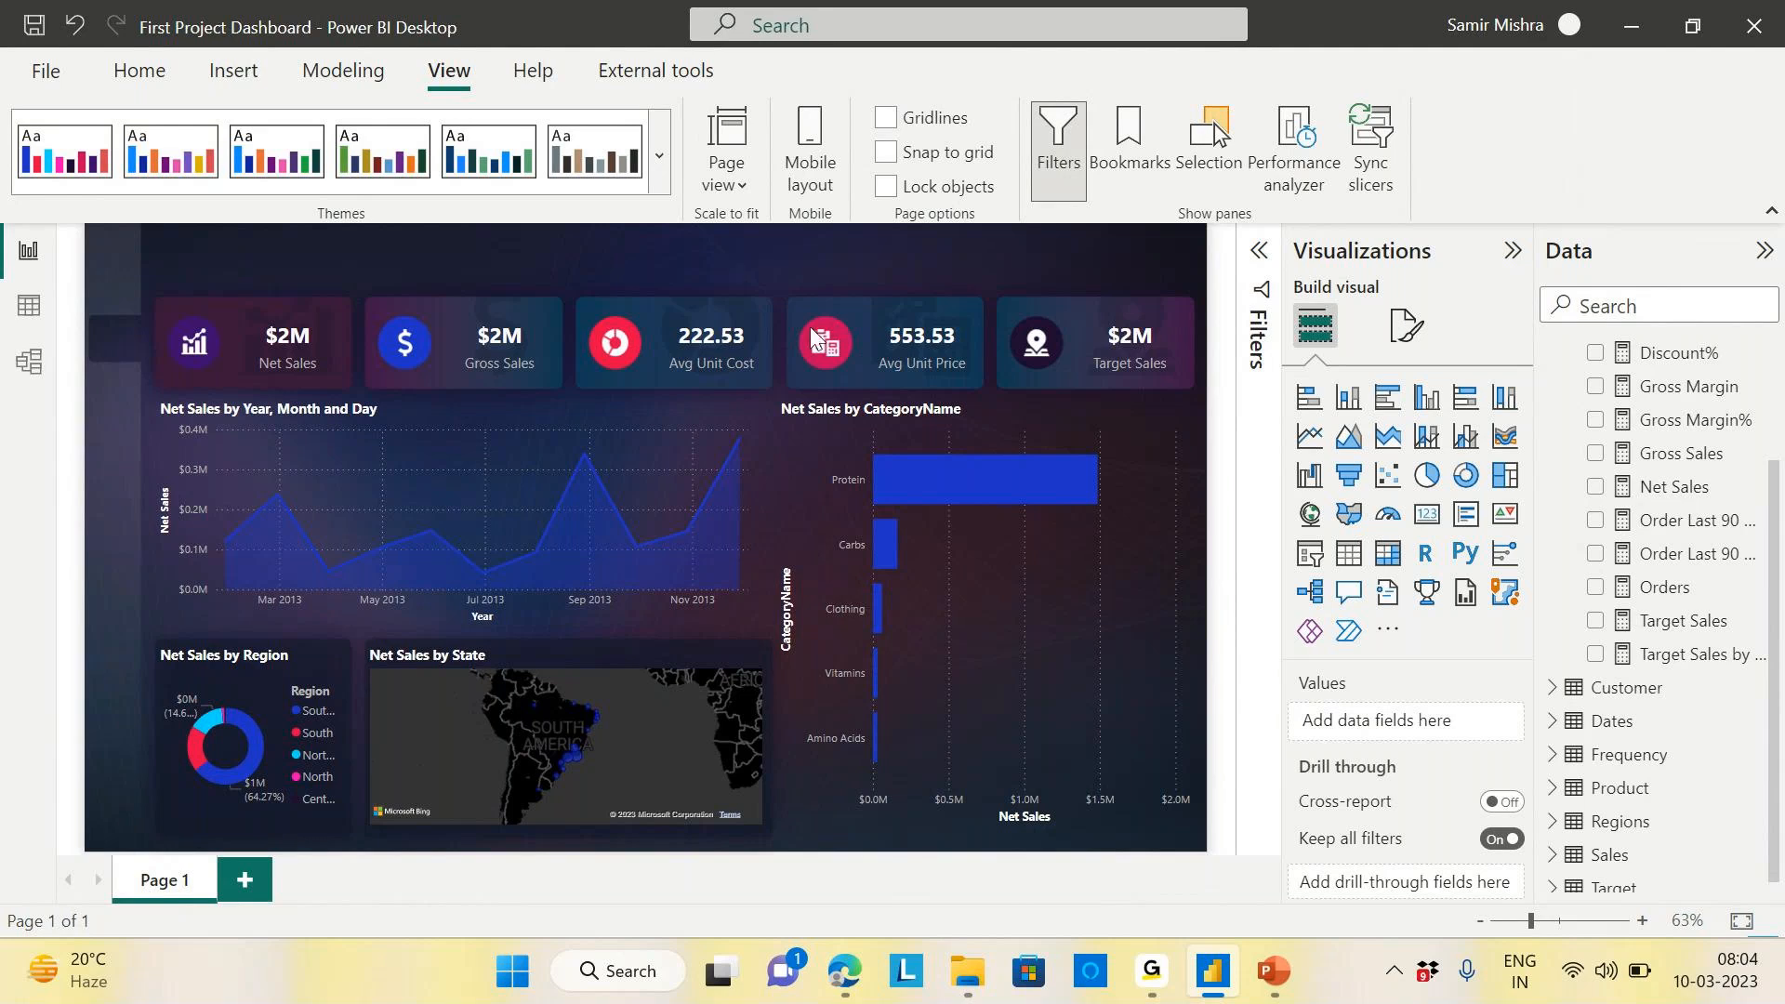
pyautogui.moveTo(1153, 976)
pyautogui.click(1231, 867)
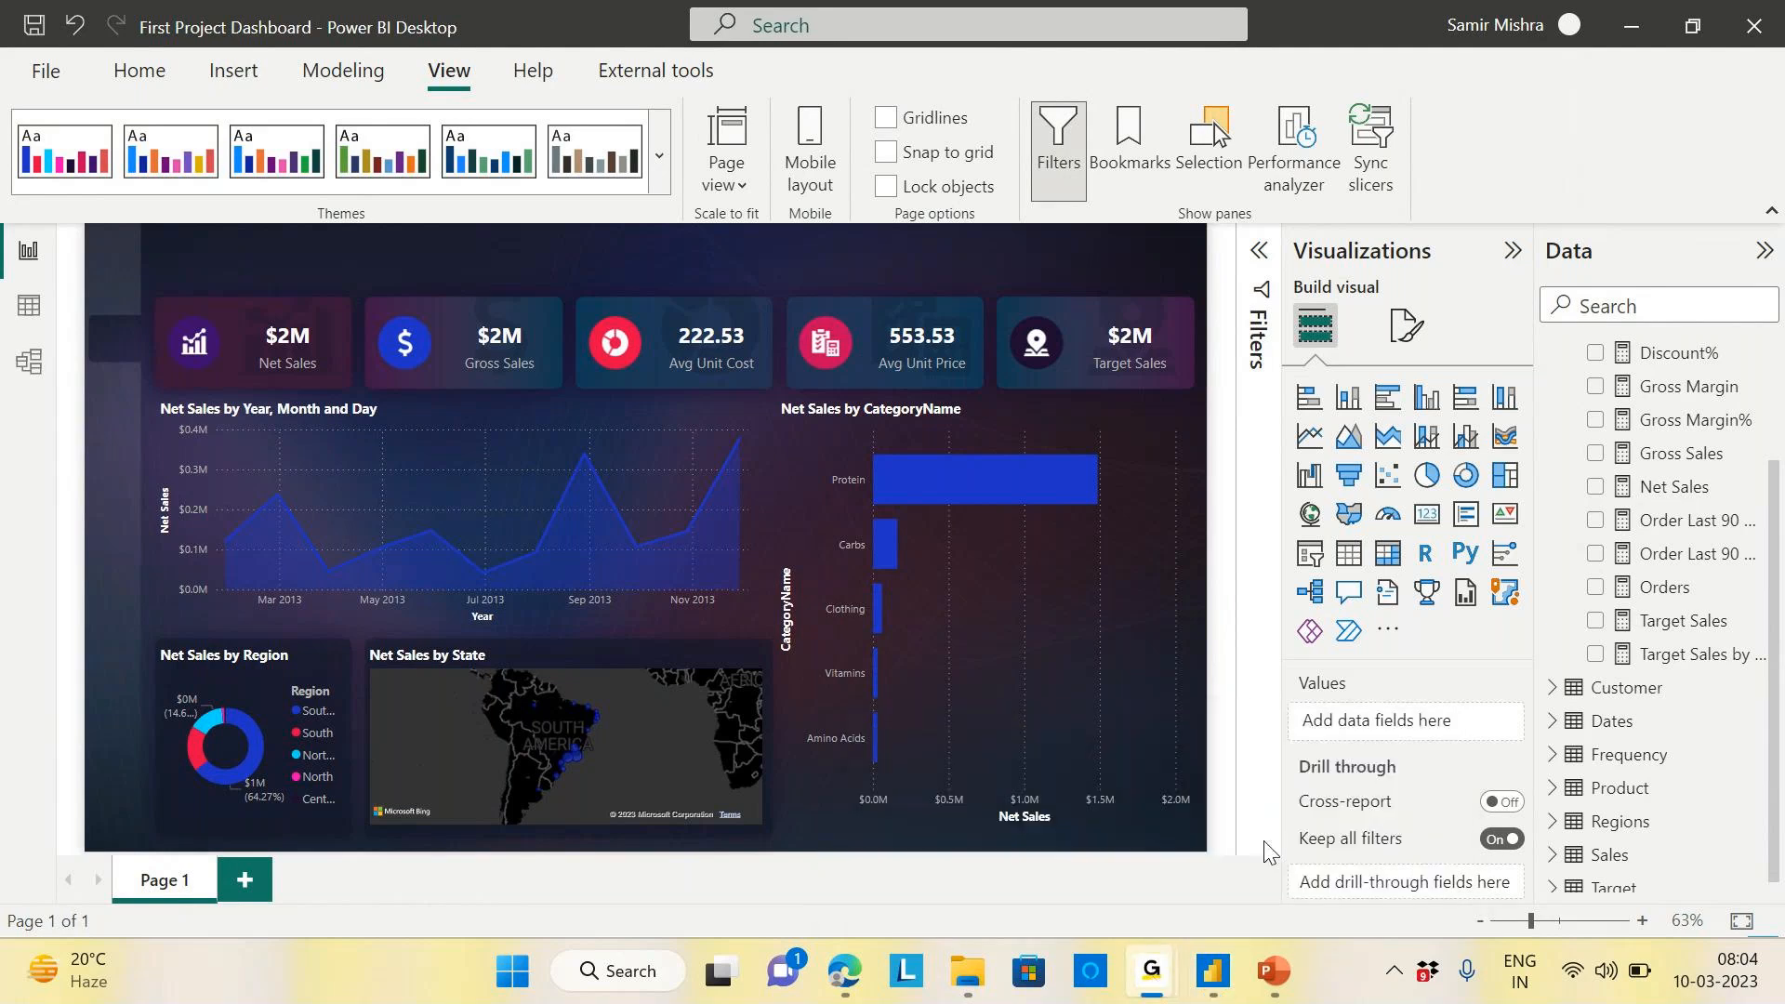
pyautogui.click(1201, 992)
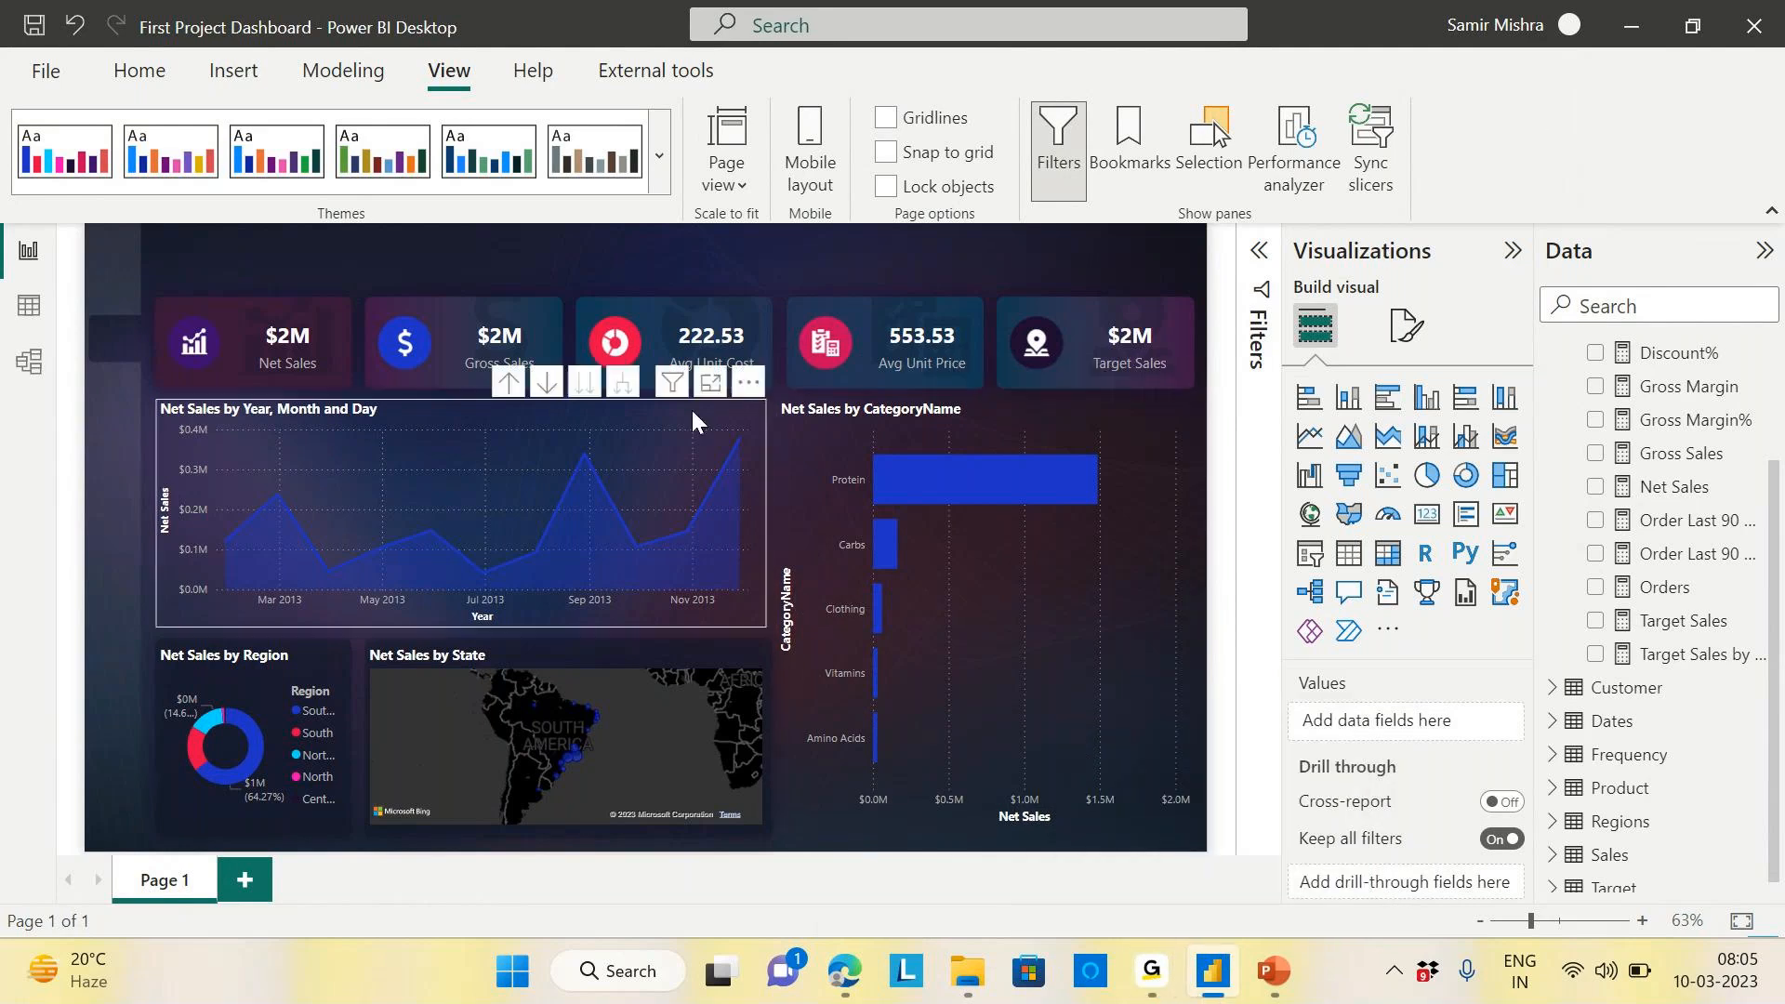
pyautogui.click(765, 418)
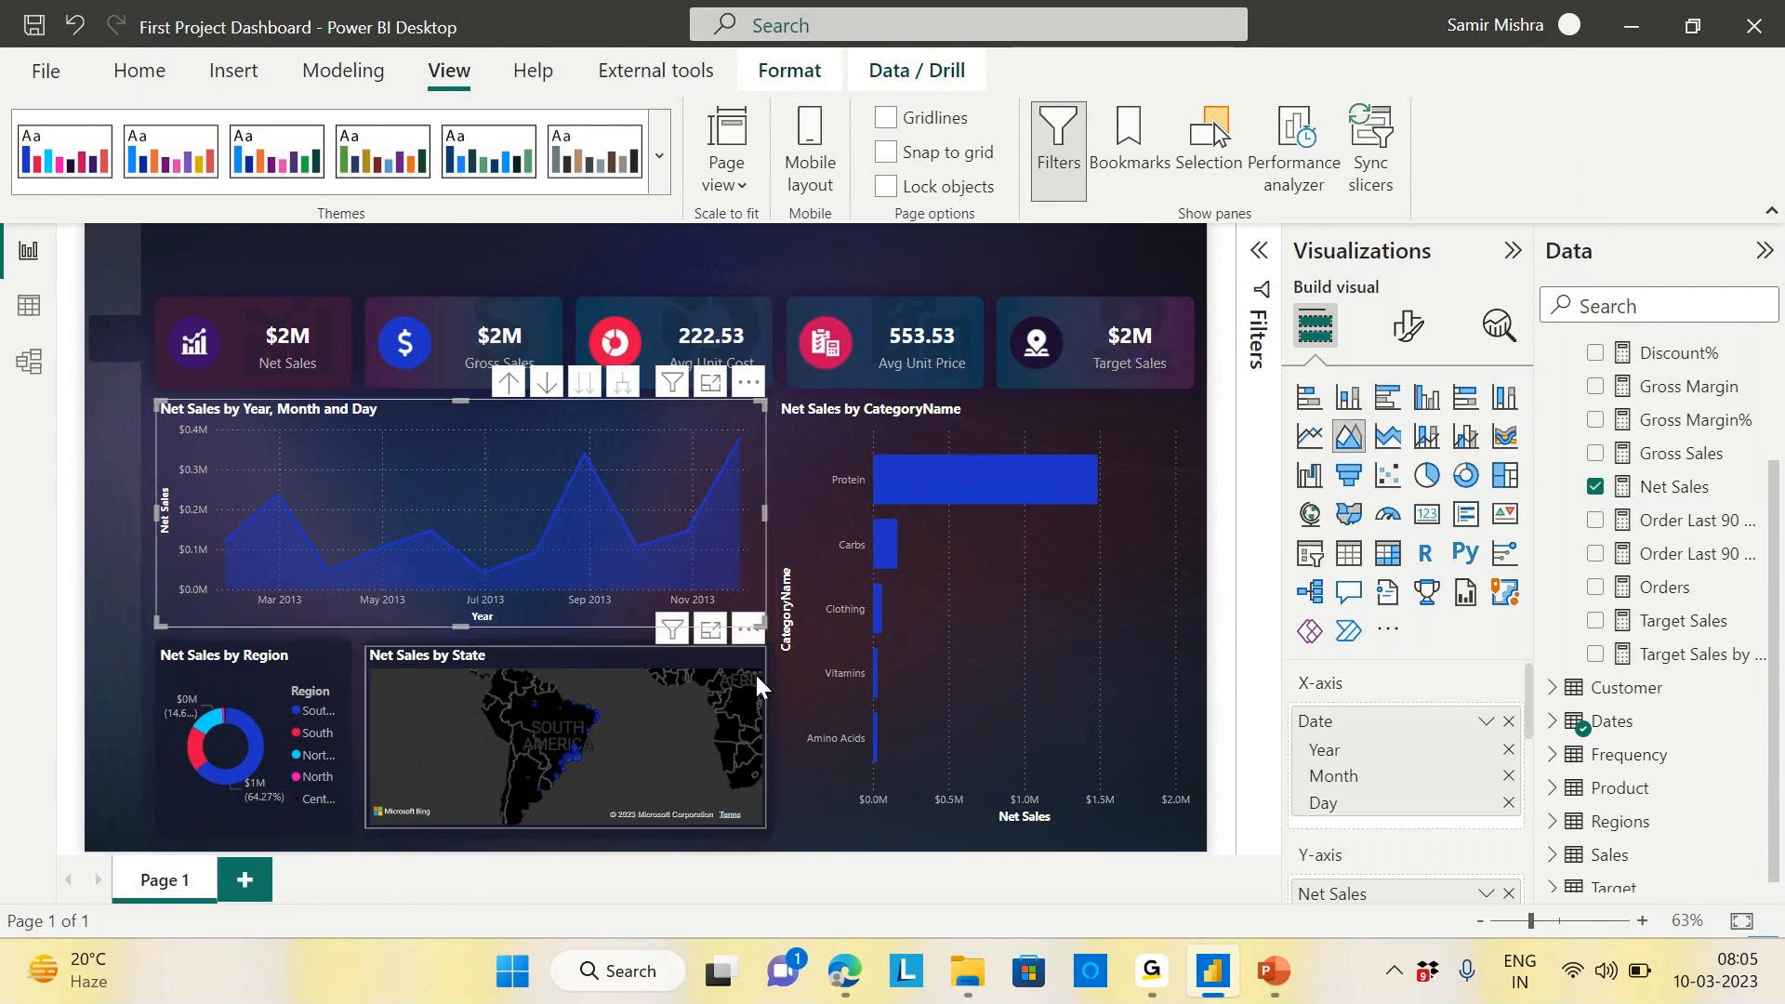
pyautogui.moveTo(876, 616)
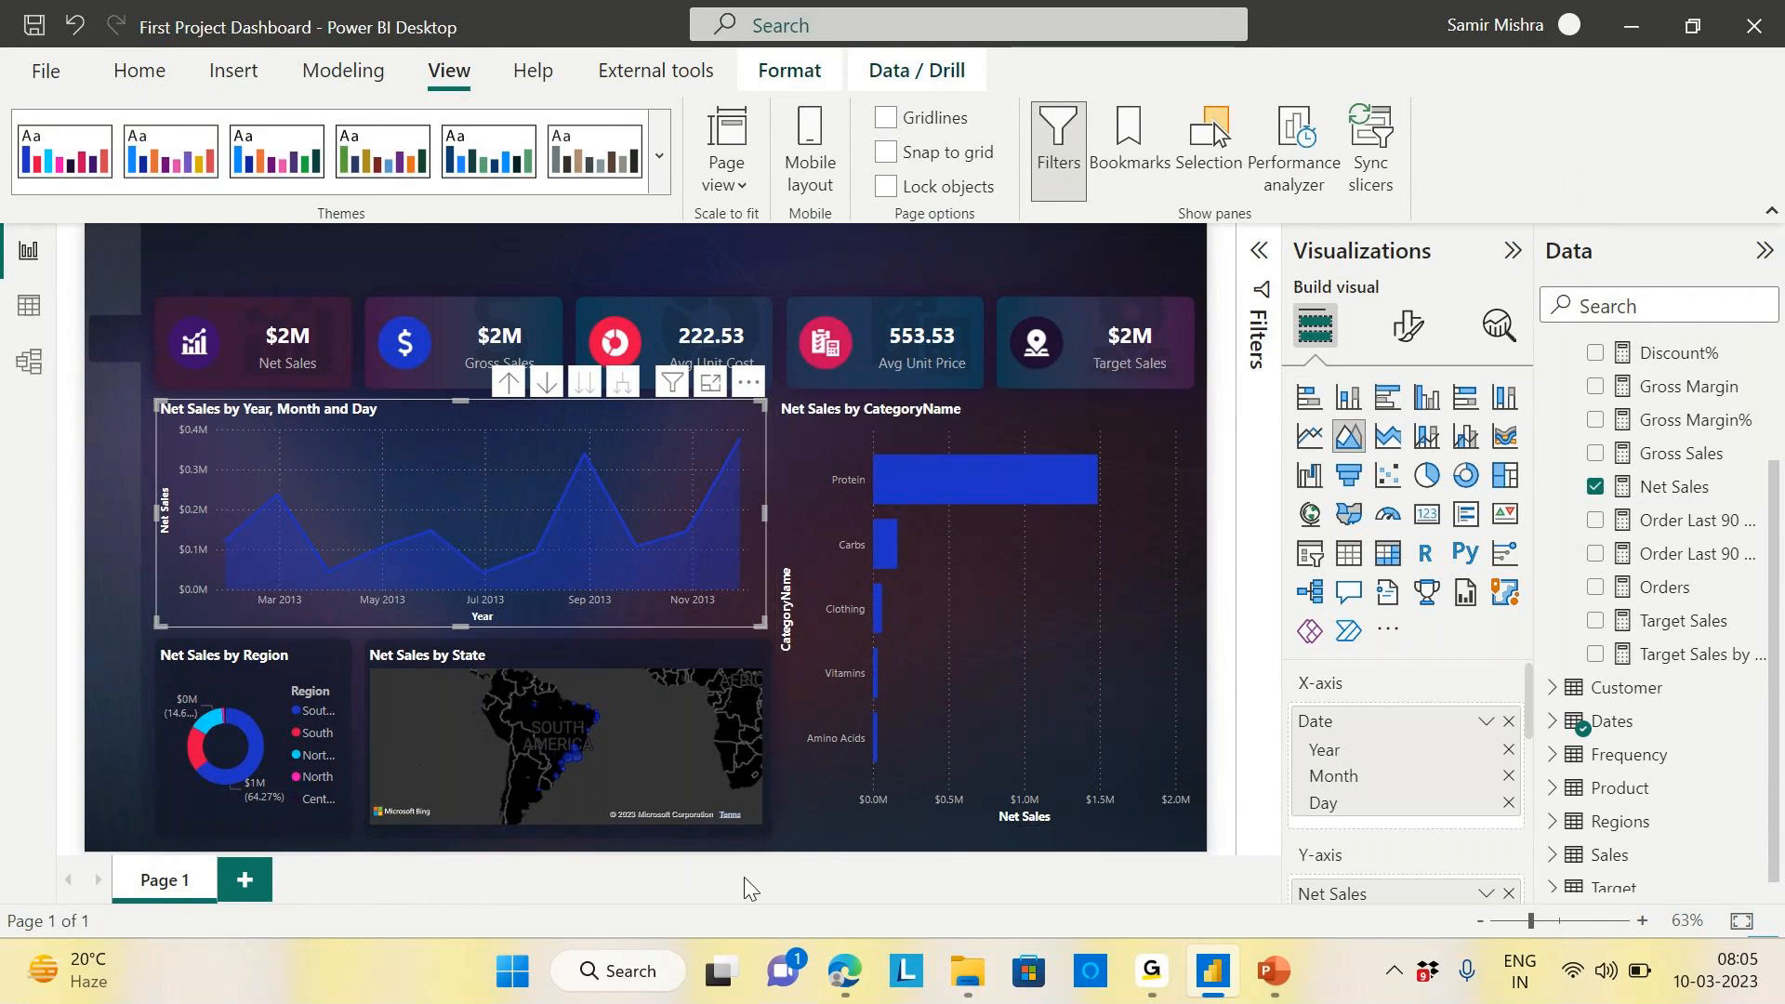
pyautogui.click(121, 639)
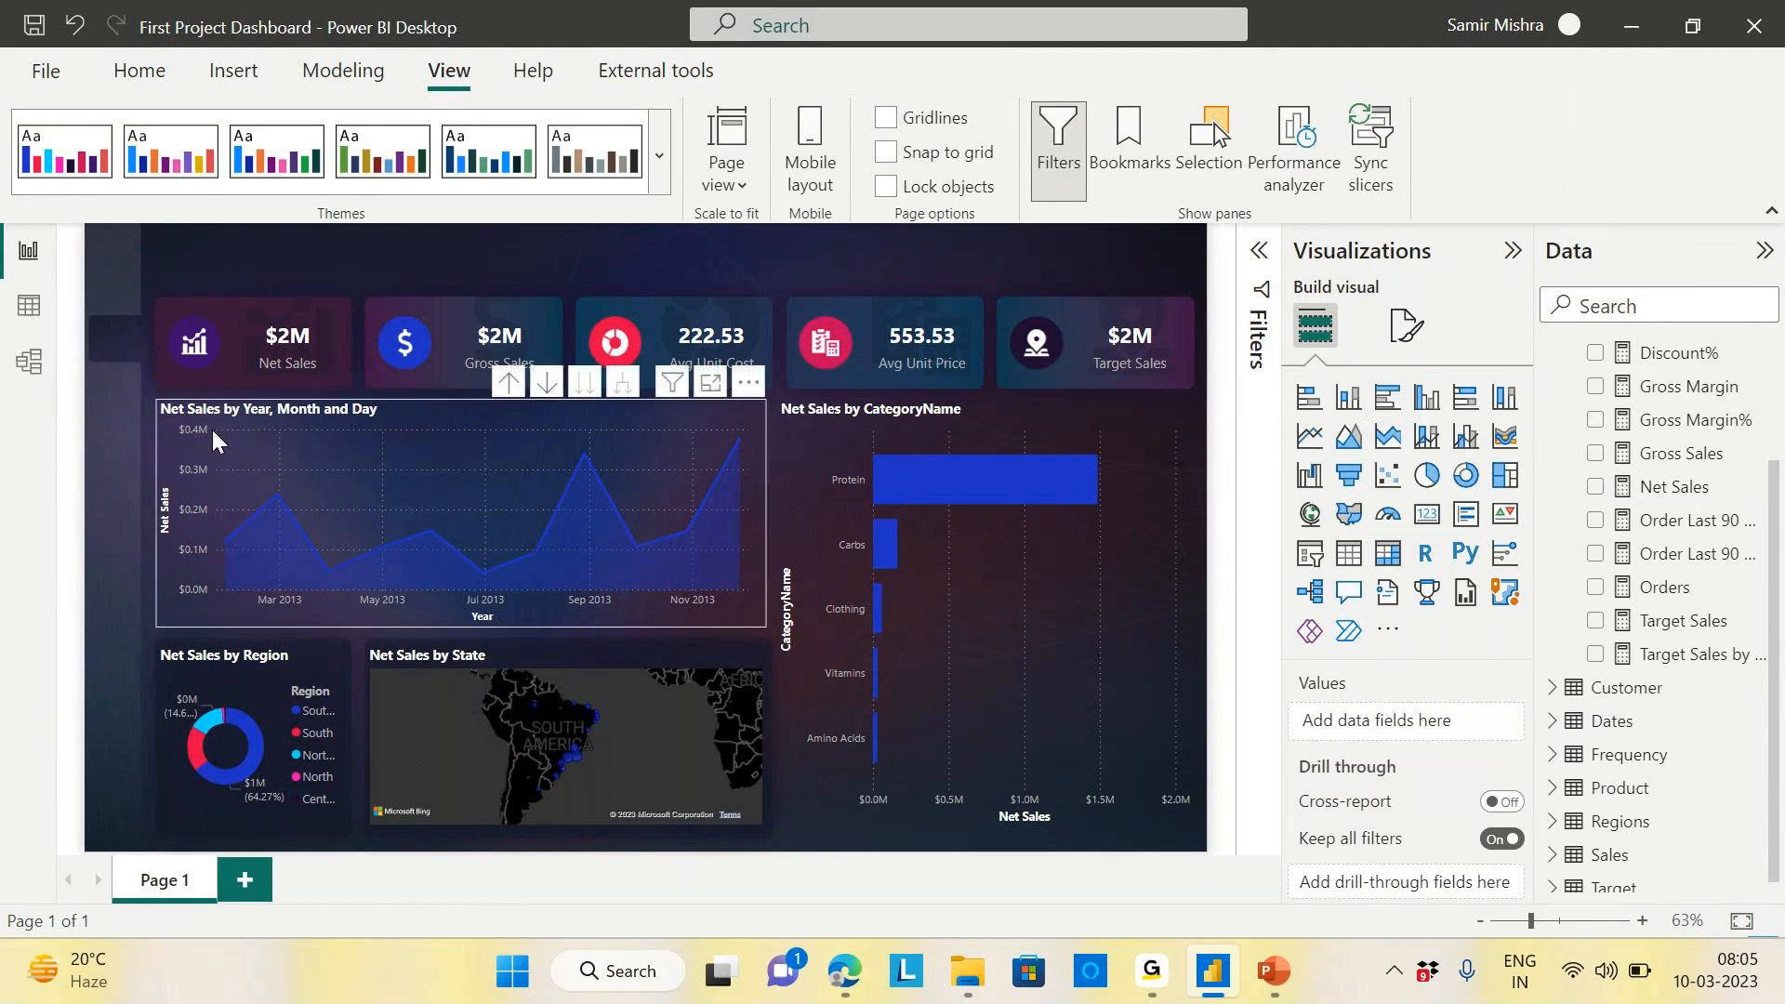
# Drill the Net Sales area chart up from the day level to the year and month level
pyautogui.click(508, 385)
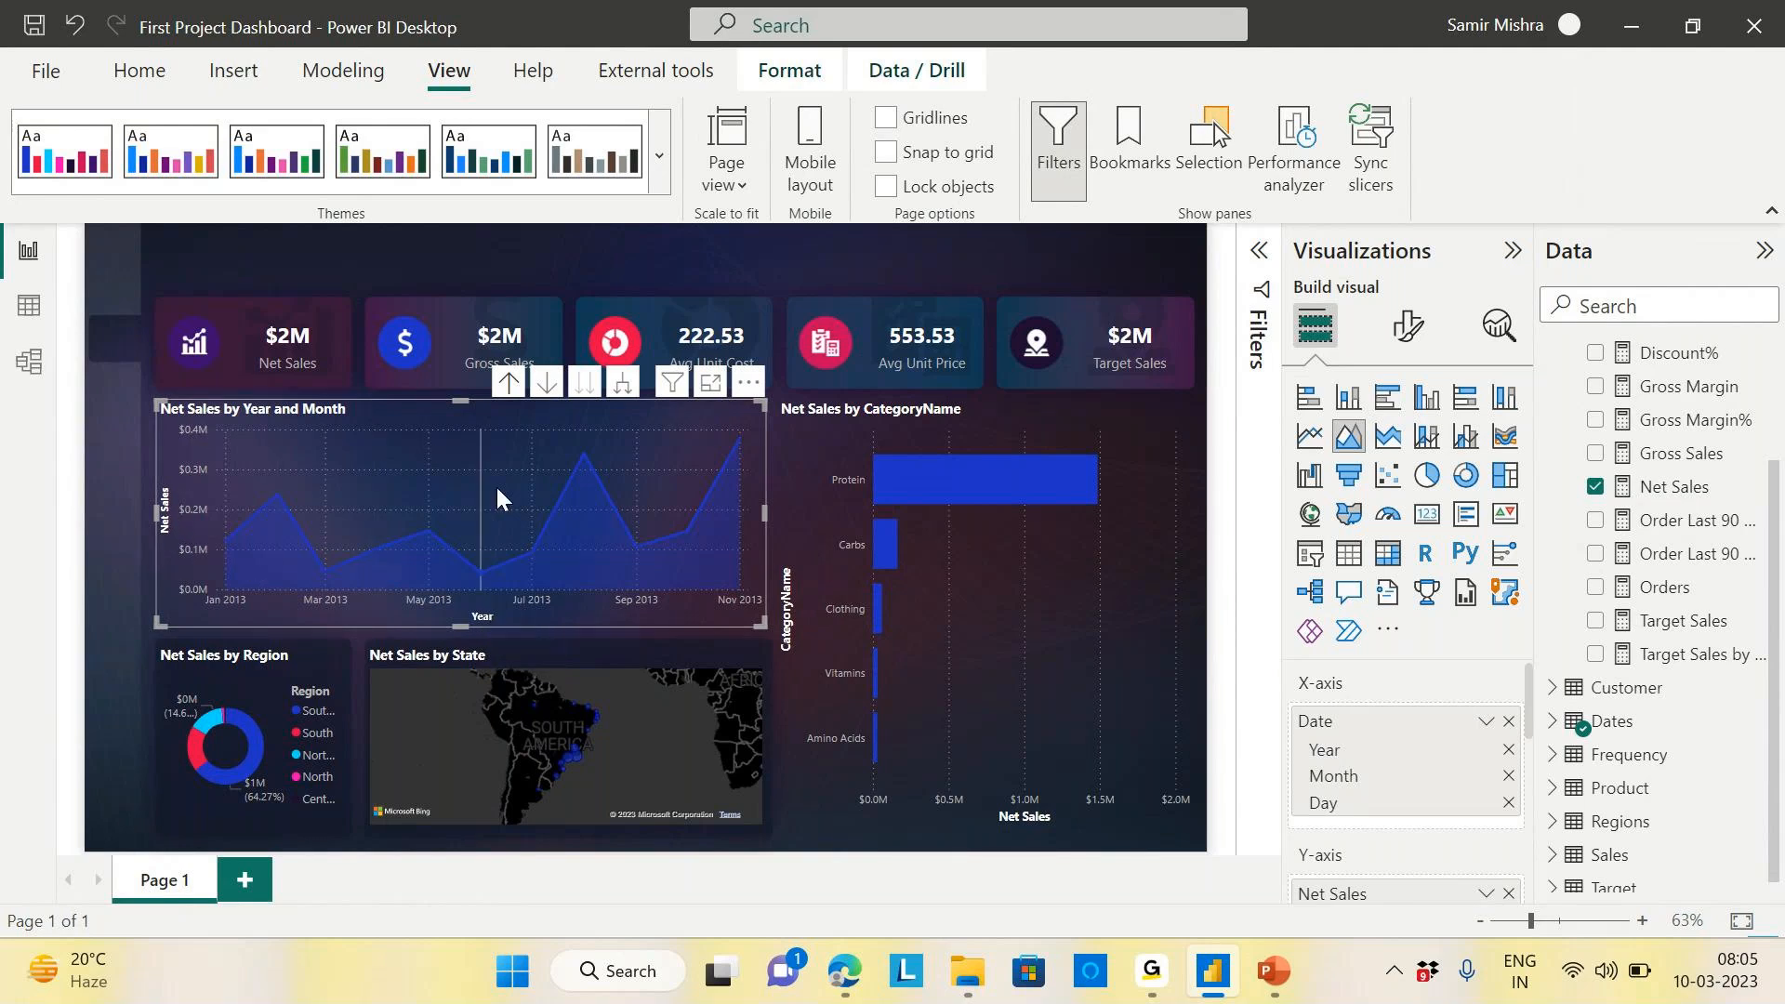
pyautogui.moveTo(498, 502)
# Turn off the X-axis and its title on the Net Sales by Year and Month area chart
pyautogui.click(1410, 336)
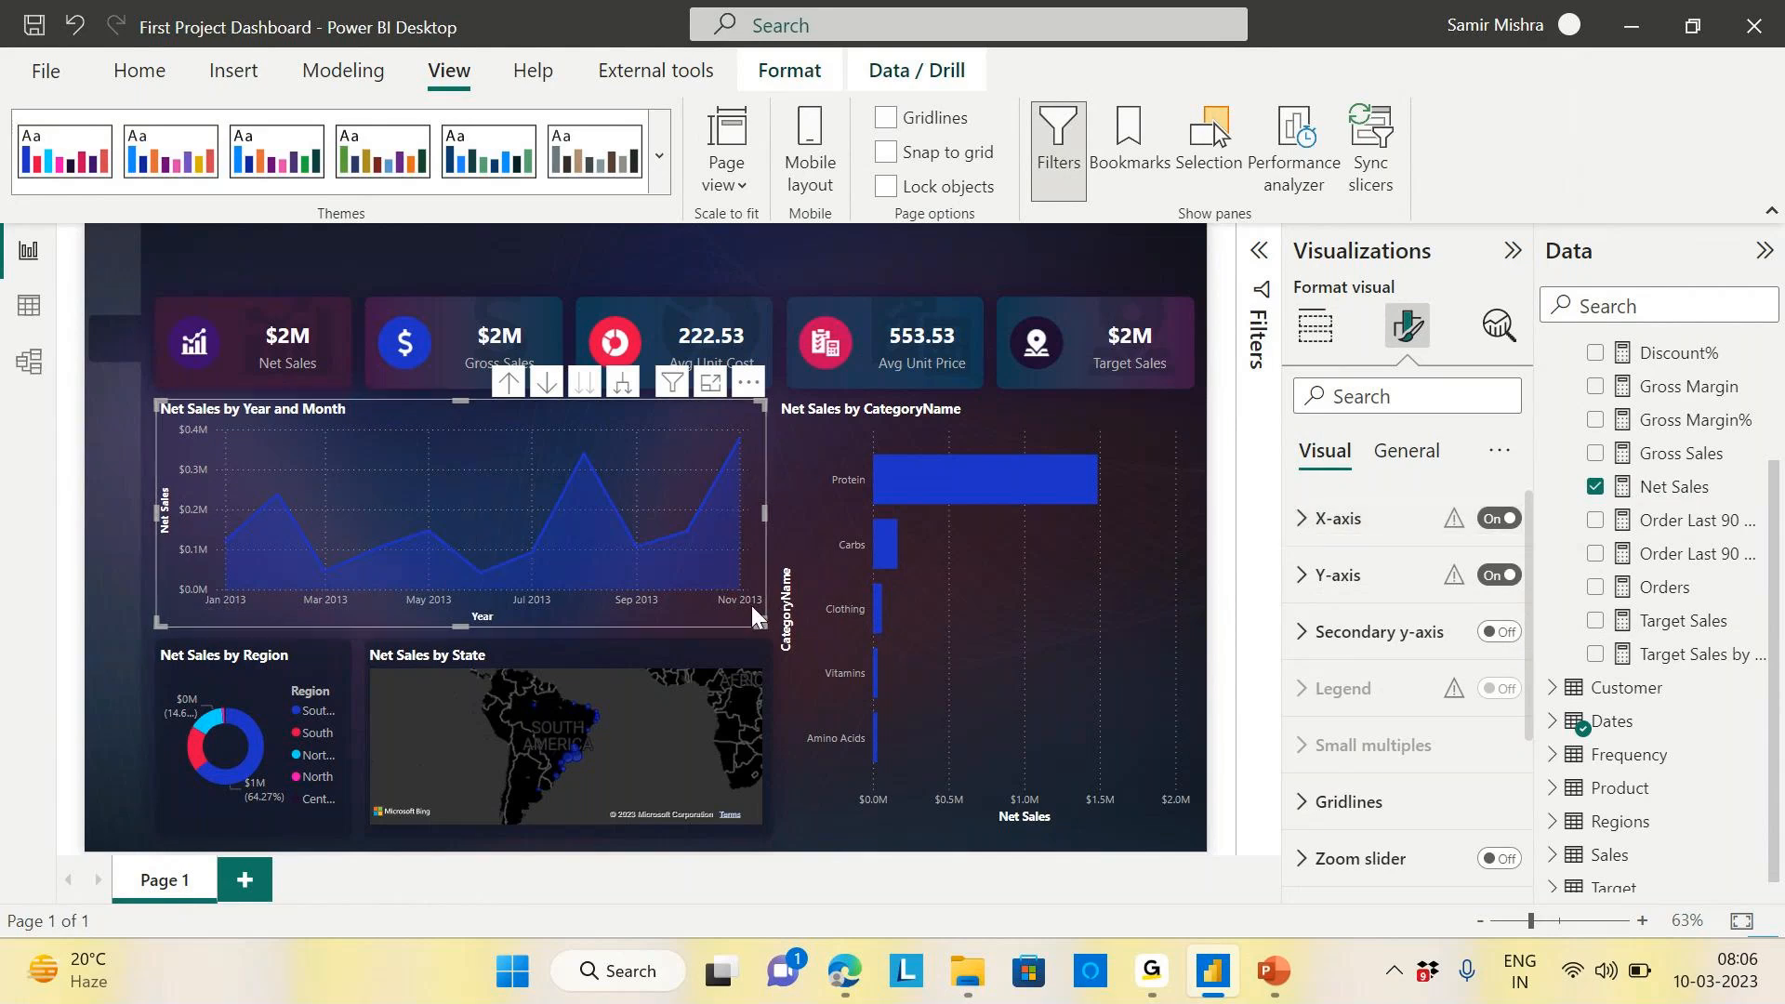
pyautogui.click(1316, 518)
pyautogui.scroll(-4, 1387, 600)
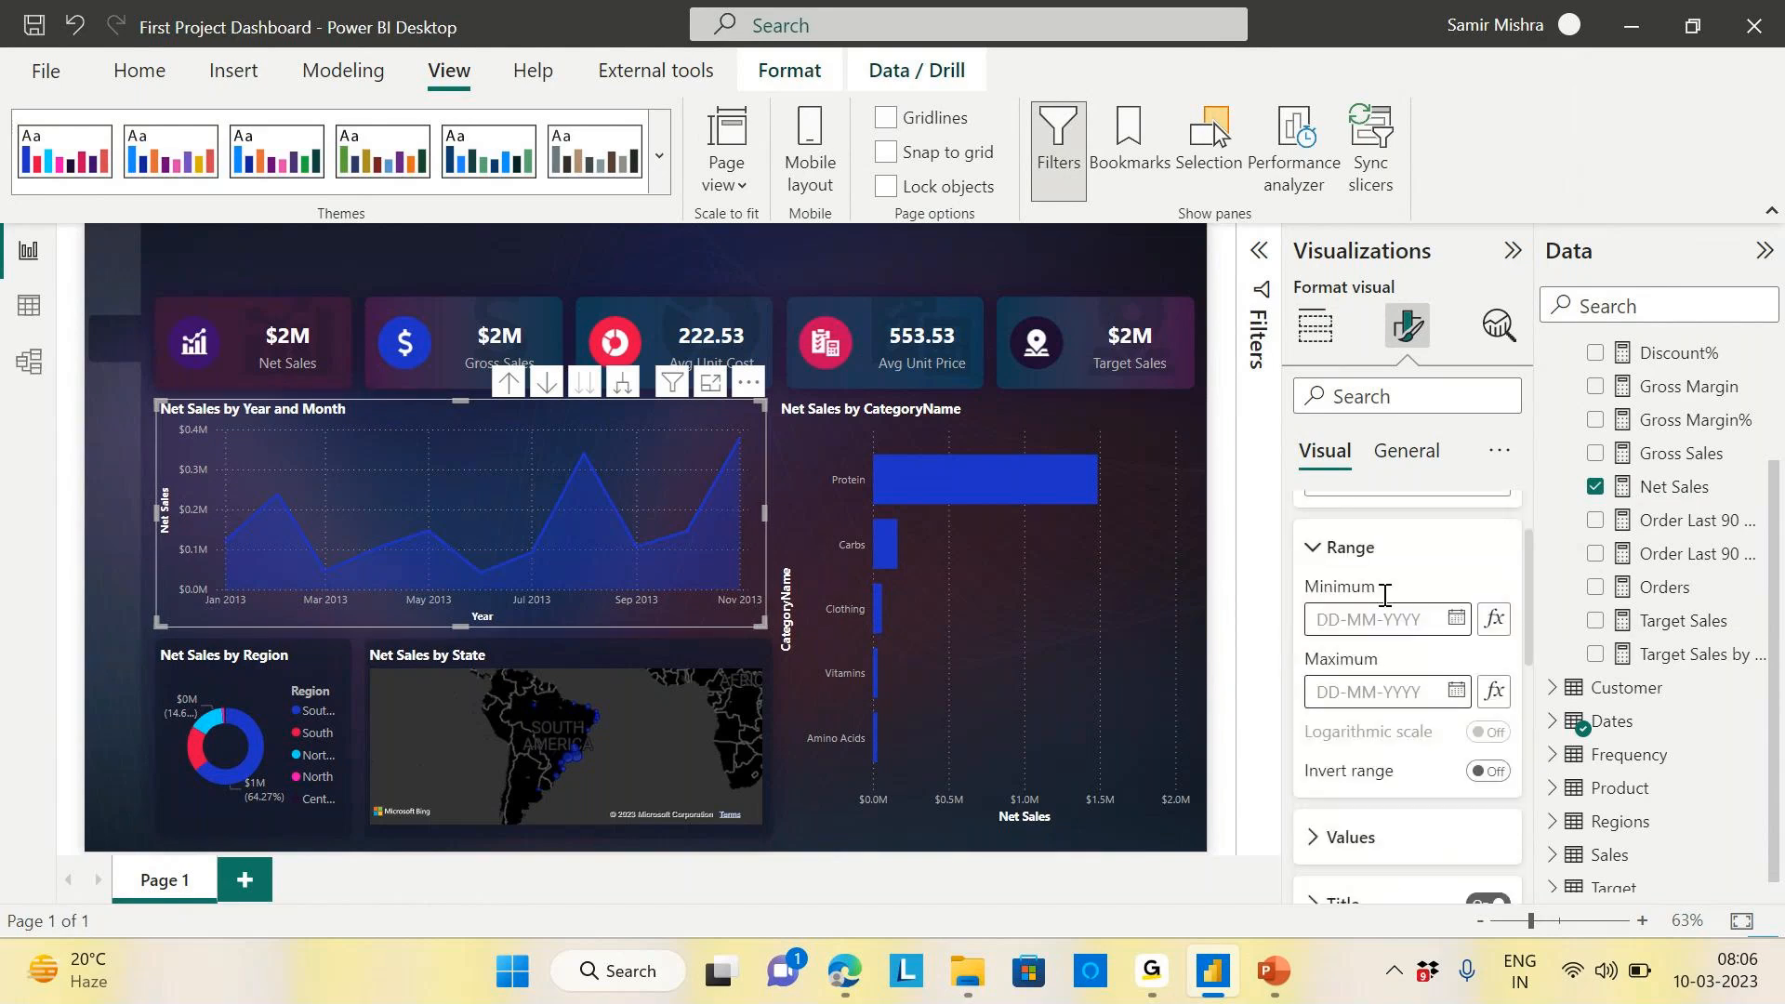
pyautogui.scroll(1, 1387, 600)
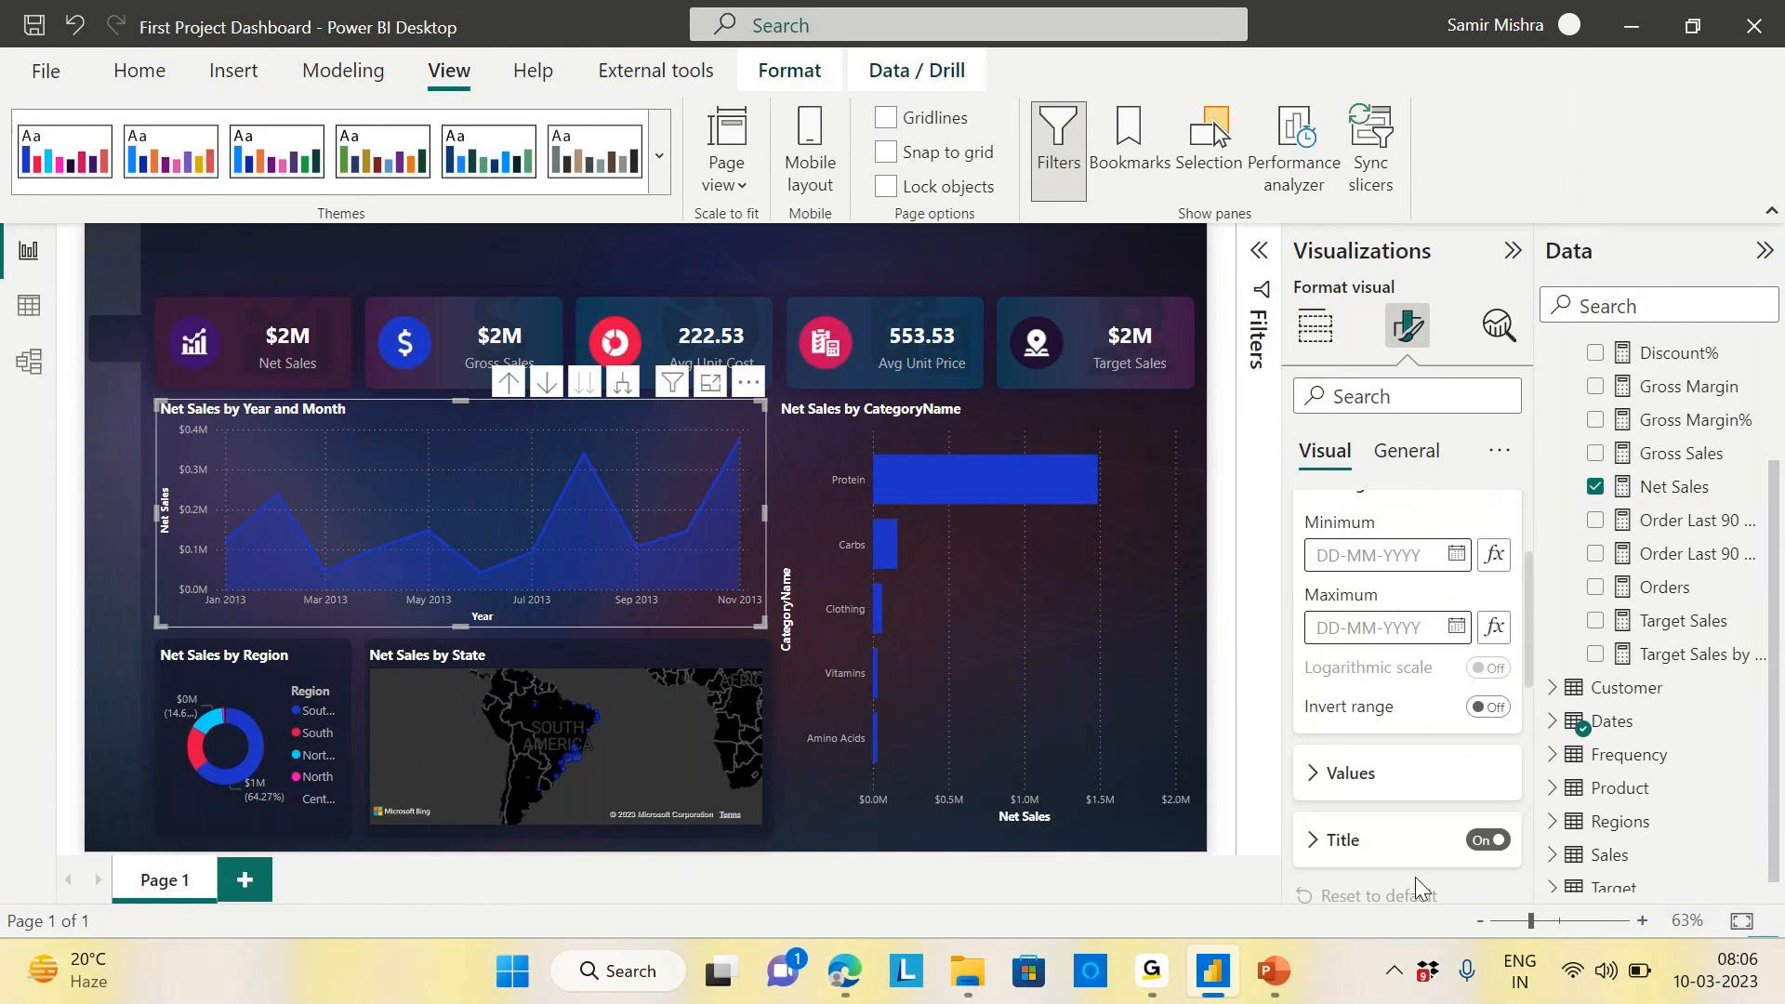
pyautogui.scroll(2, 1386, 733)
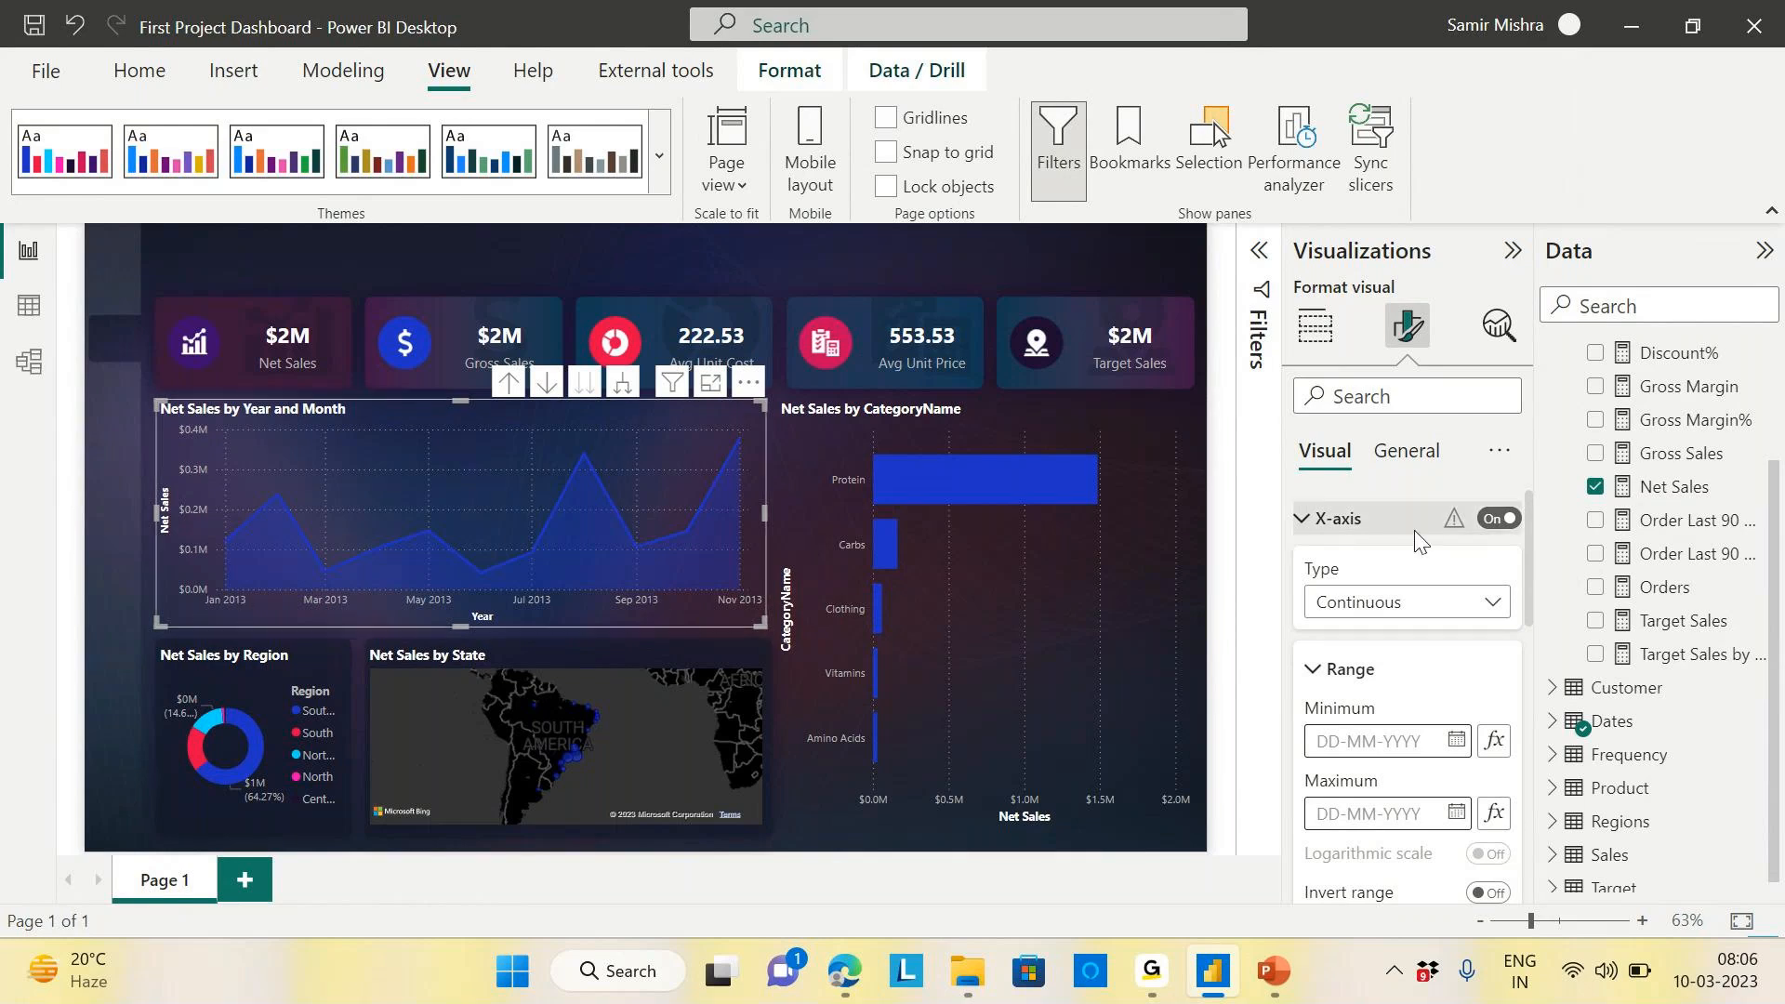
pyautogui.click(1499, 521)
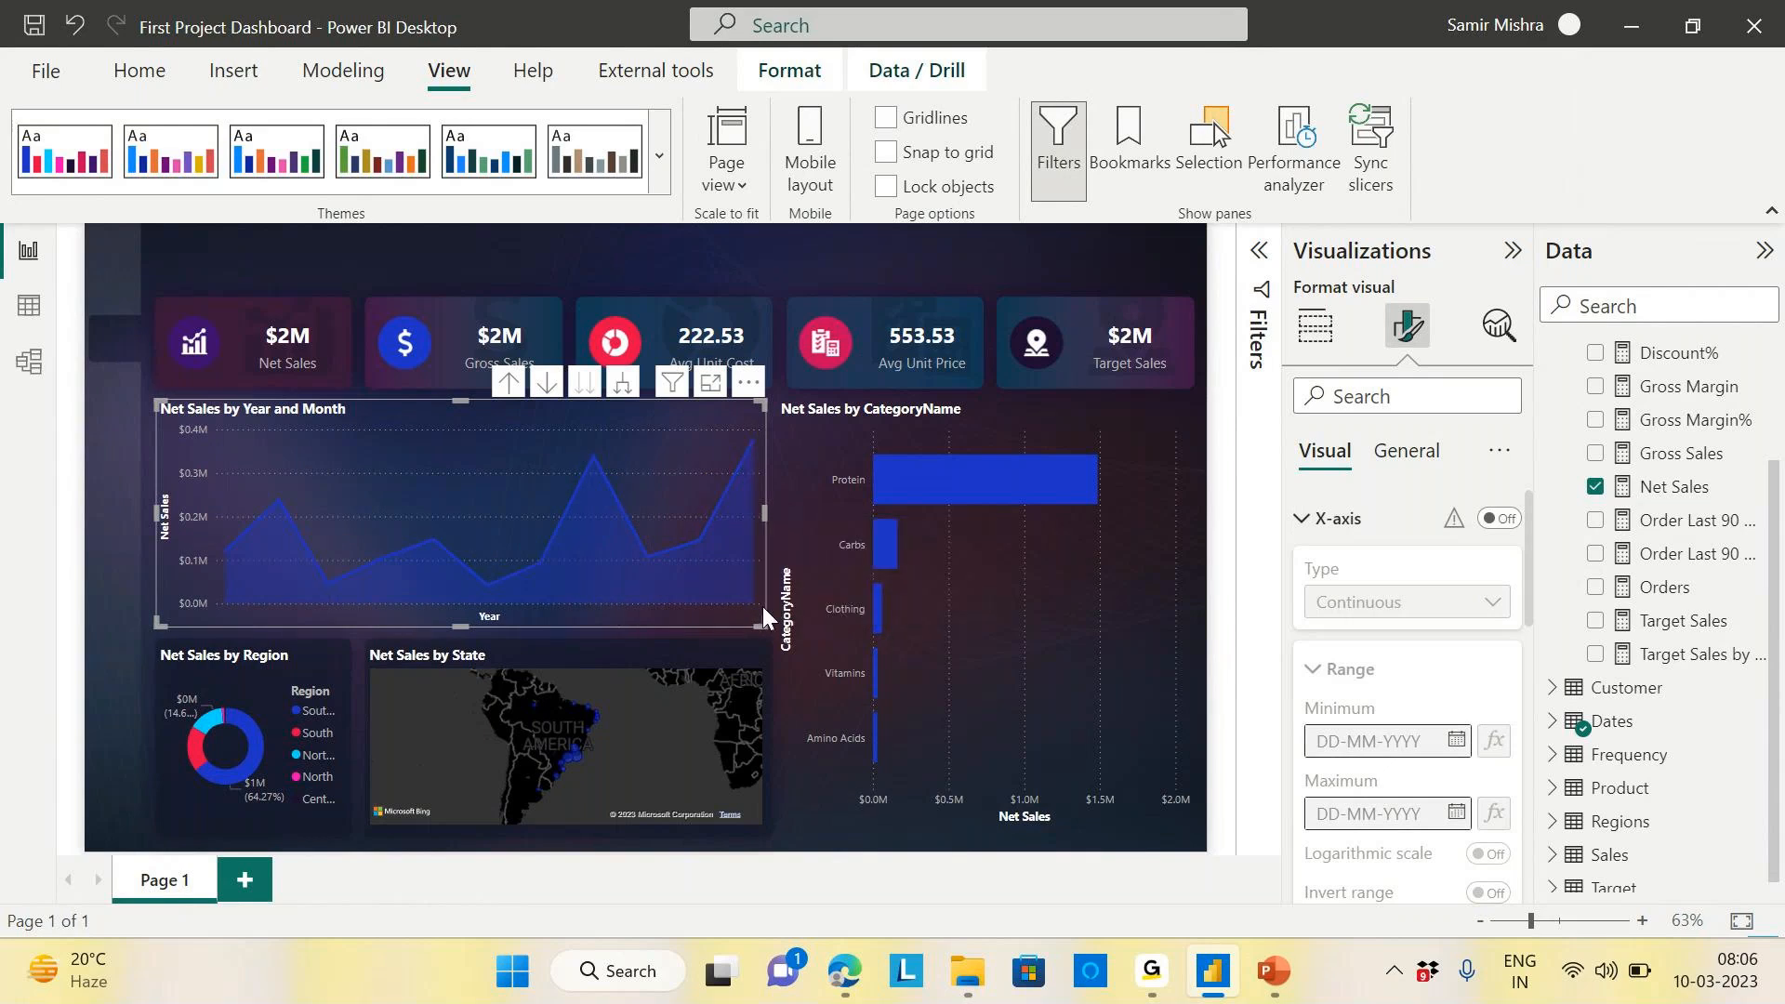
pyautogui.scroll(-1, 1356, 633)
pyautogui.scroll(-2, 1356, 638)
pyautogui.click(1488, 840)
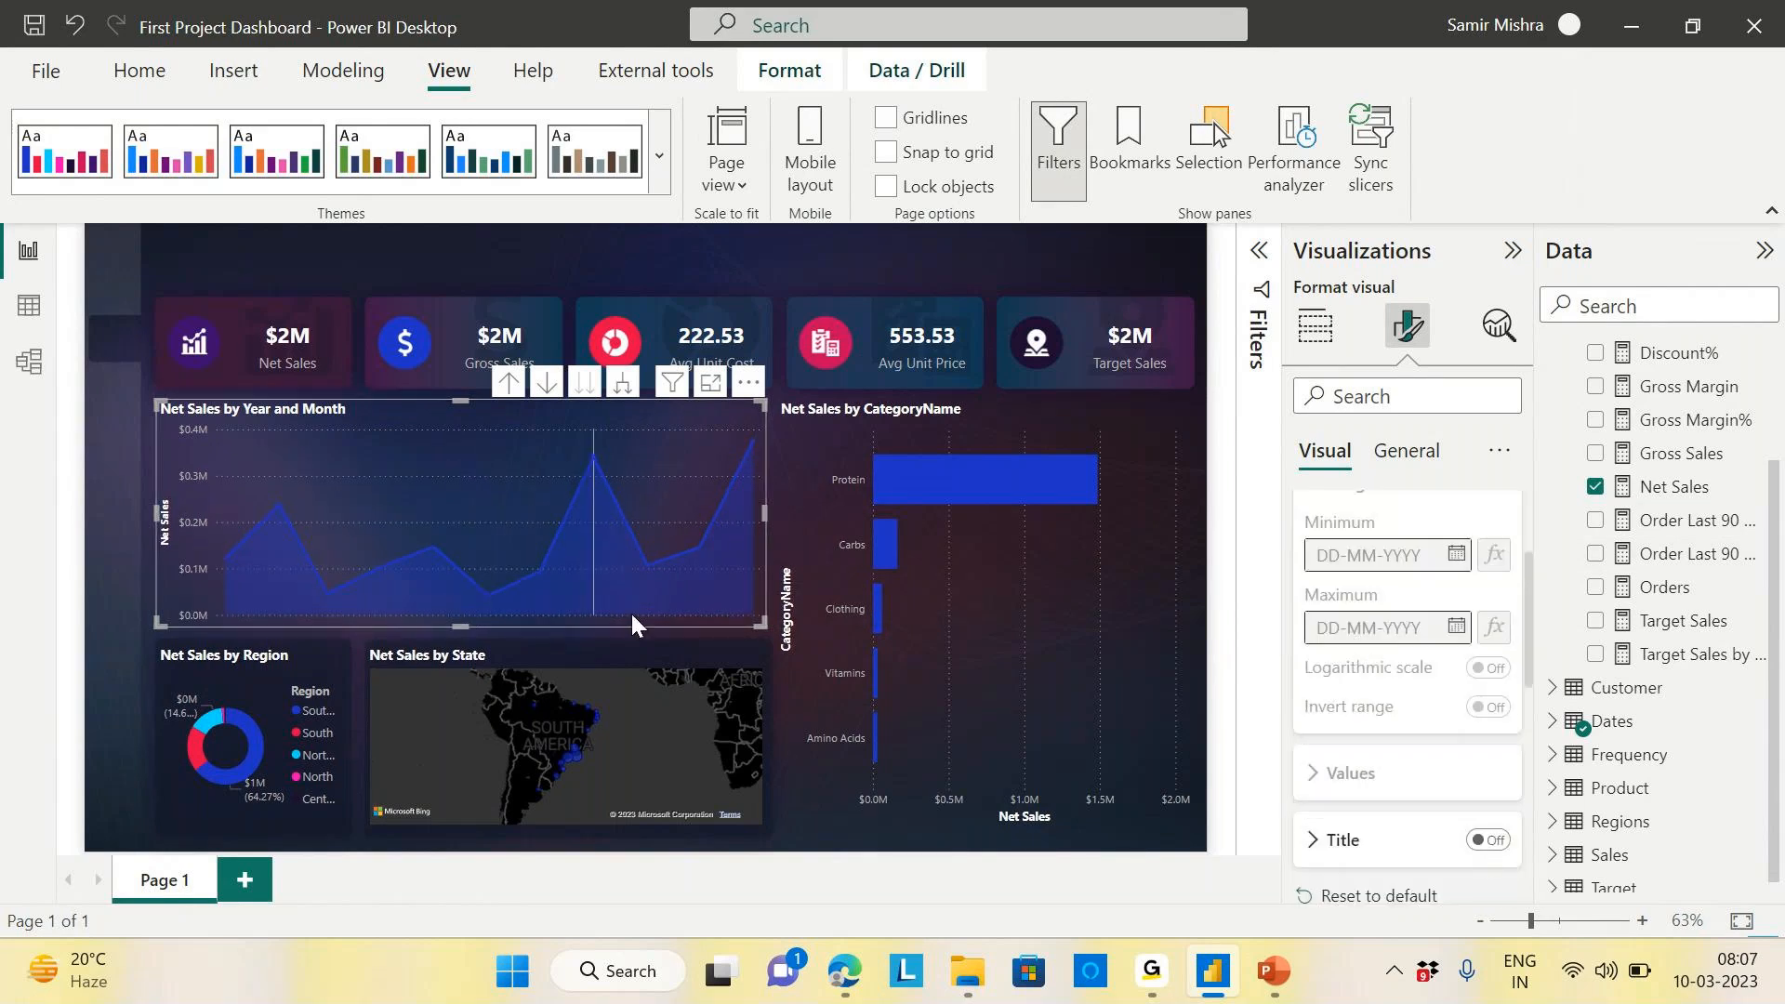
# Turn off the Y-axis title of the Net Sales by Year and Month area chart
pyautogui.moveTo(642, 609)
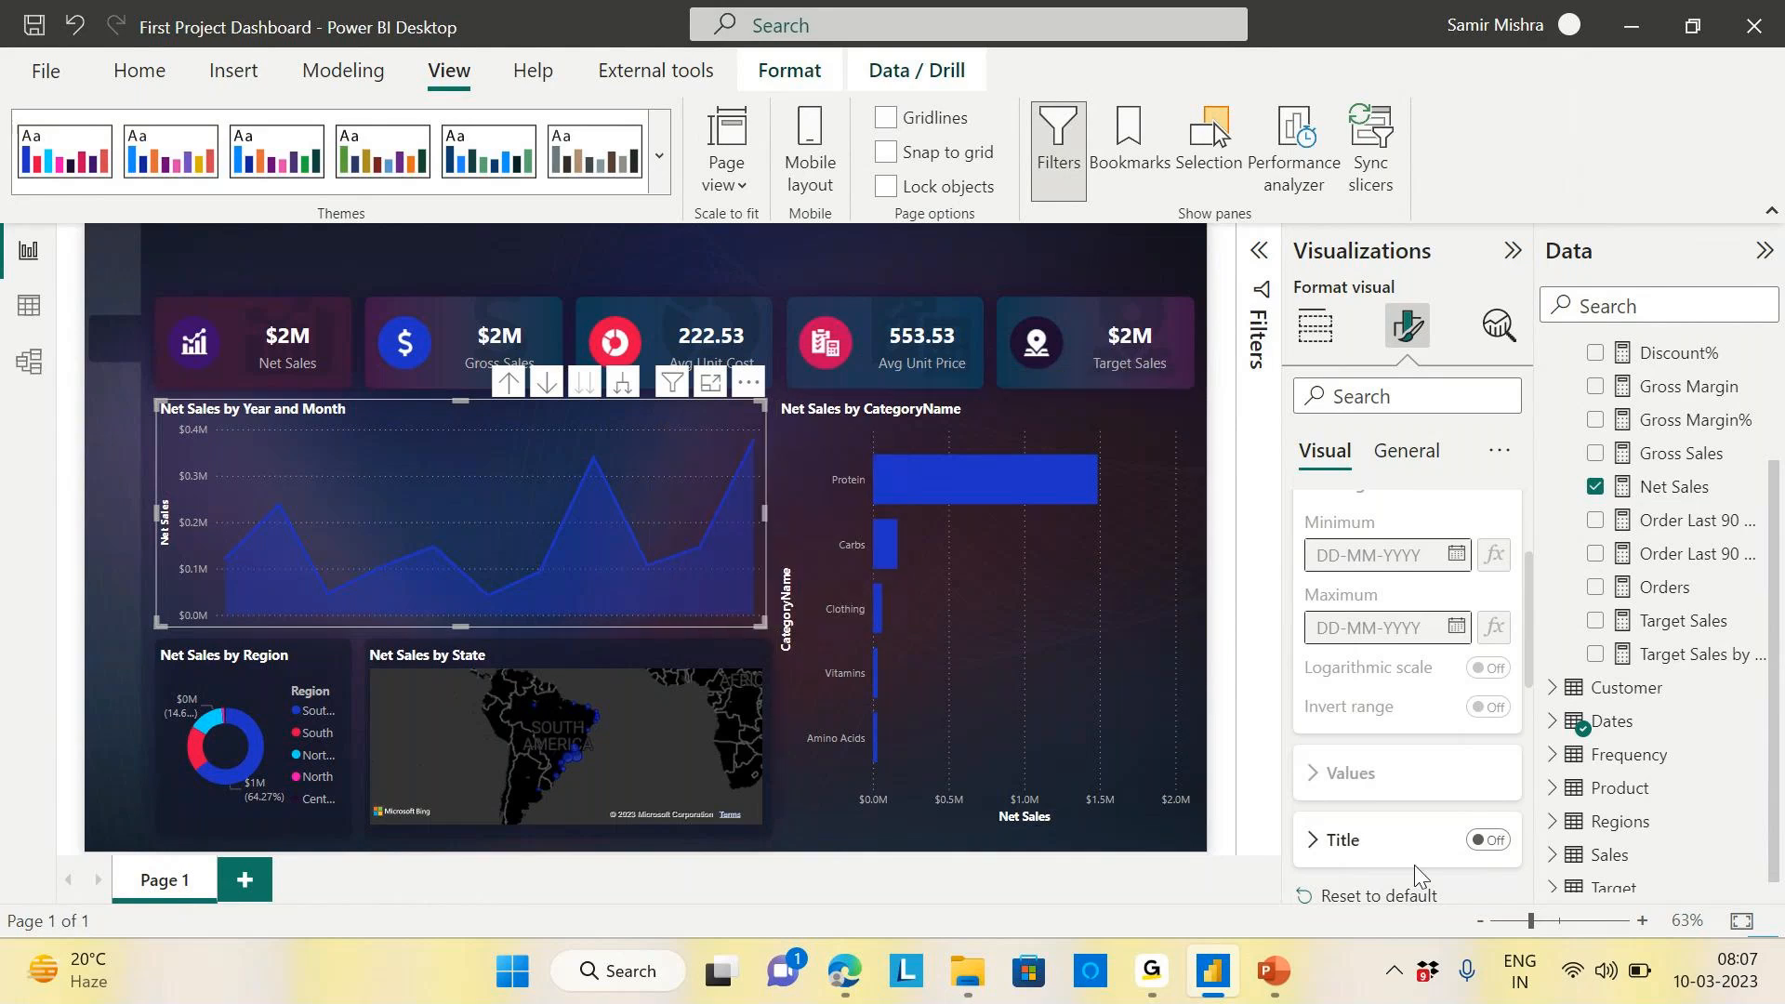
pyautogui.scroll(2, 1414, 593)
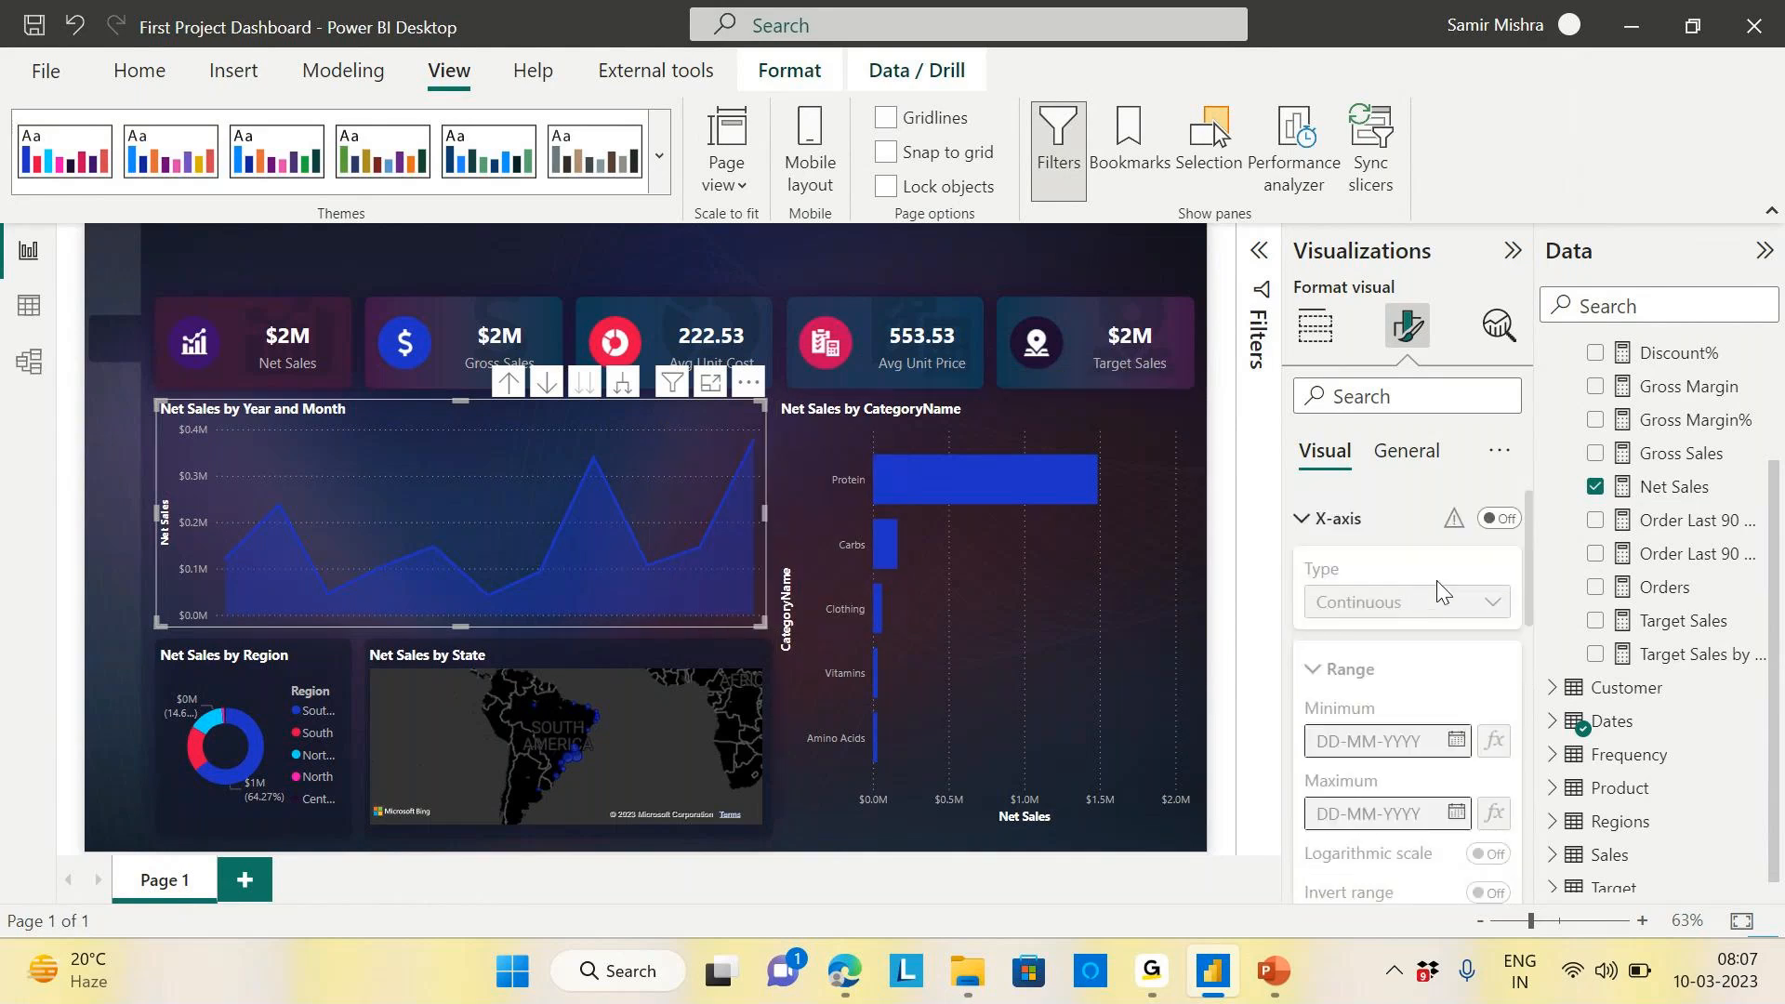
pyautogui.click(1301, 523)
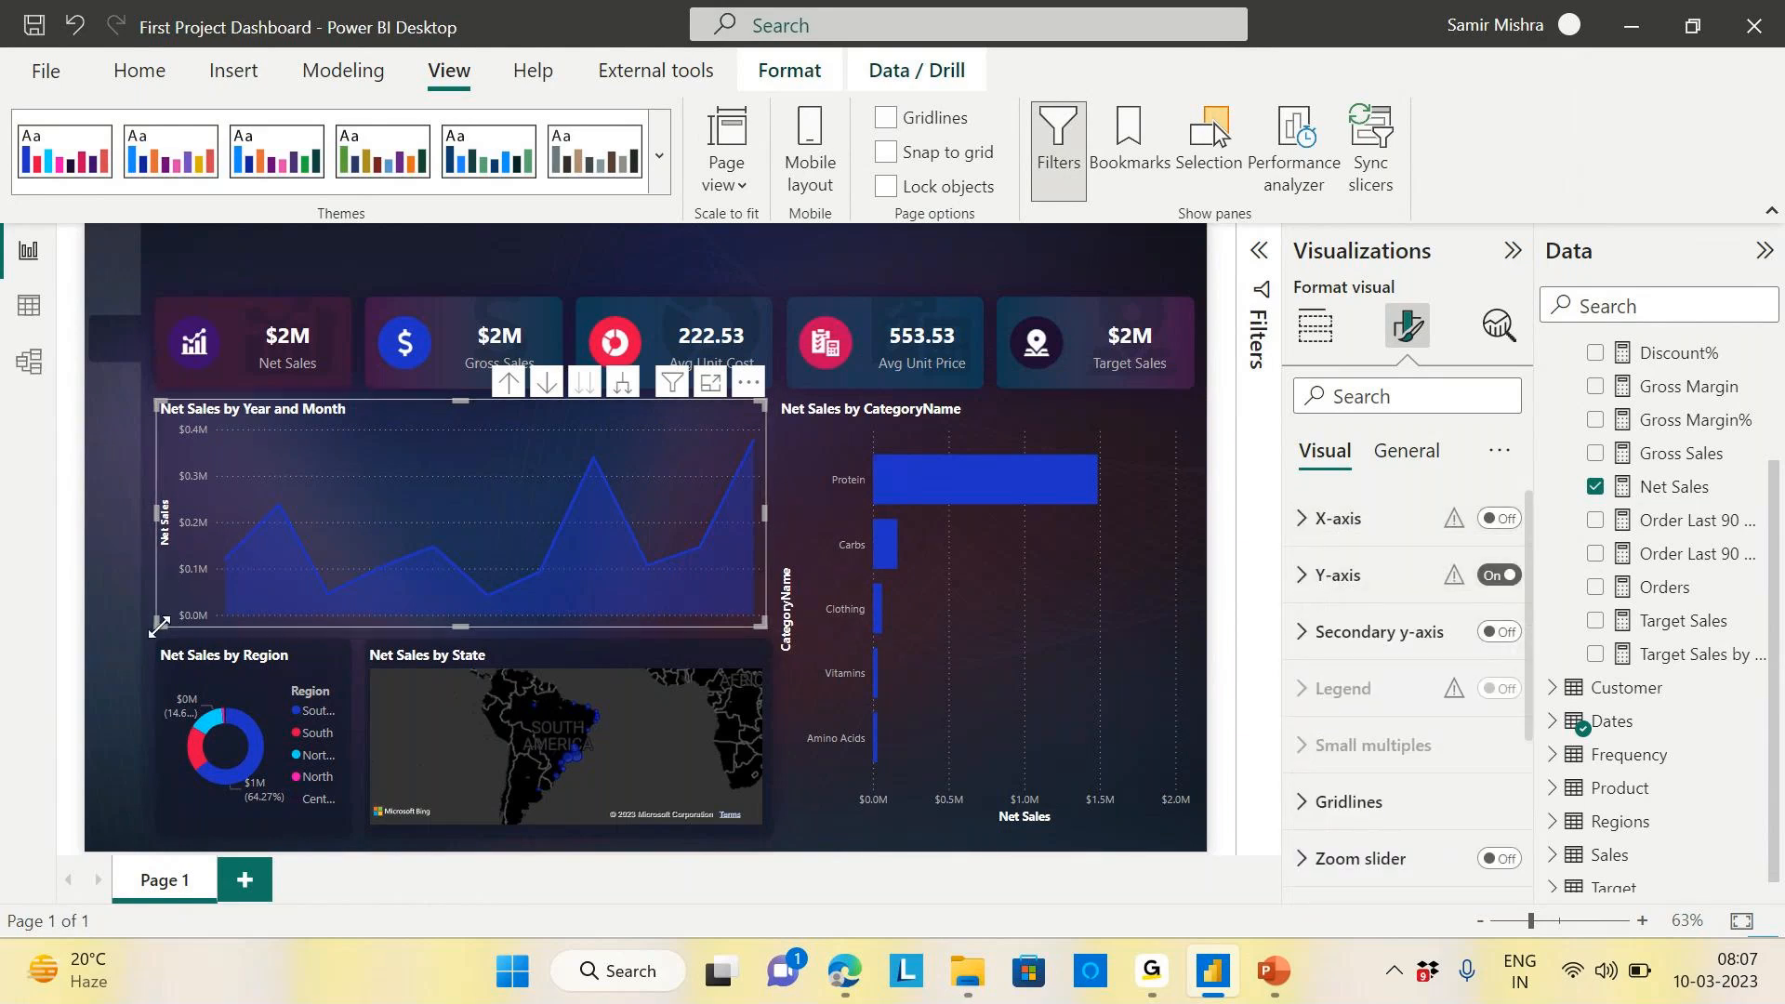
pyautogui.click(1304, 584)
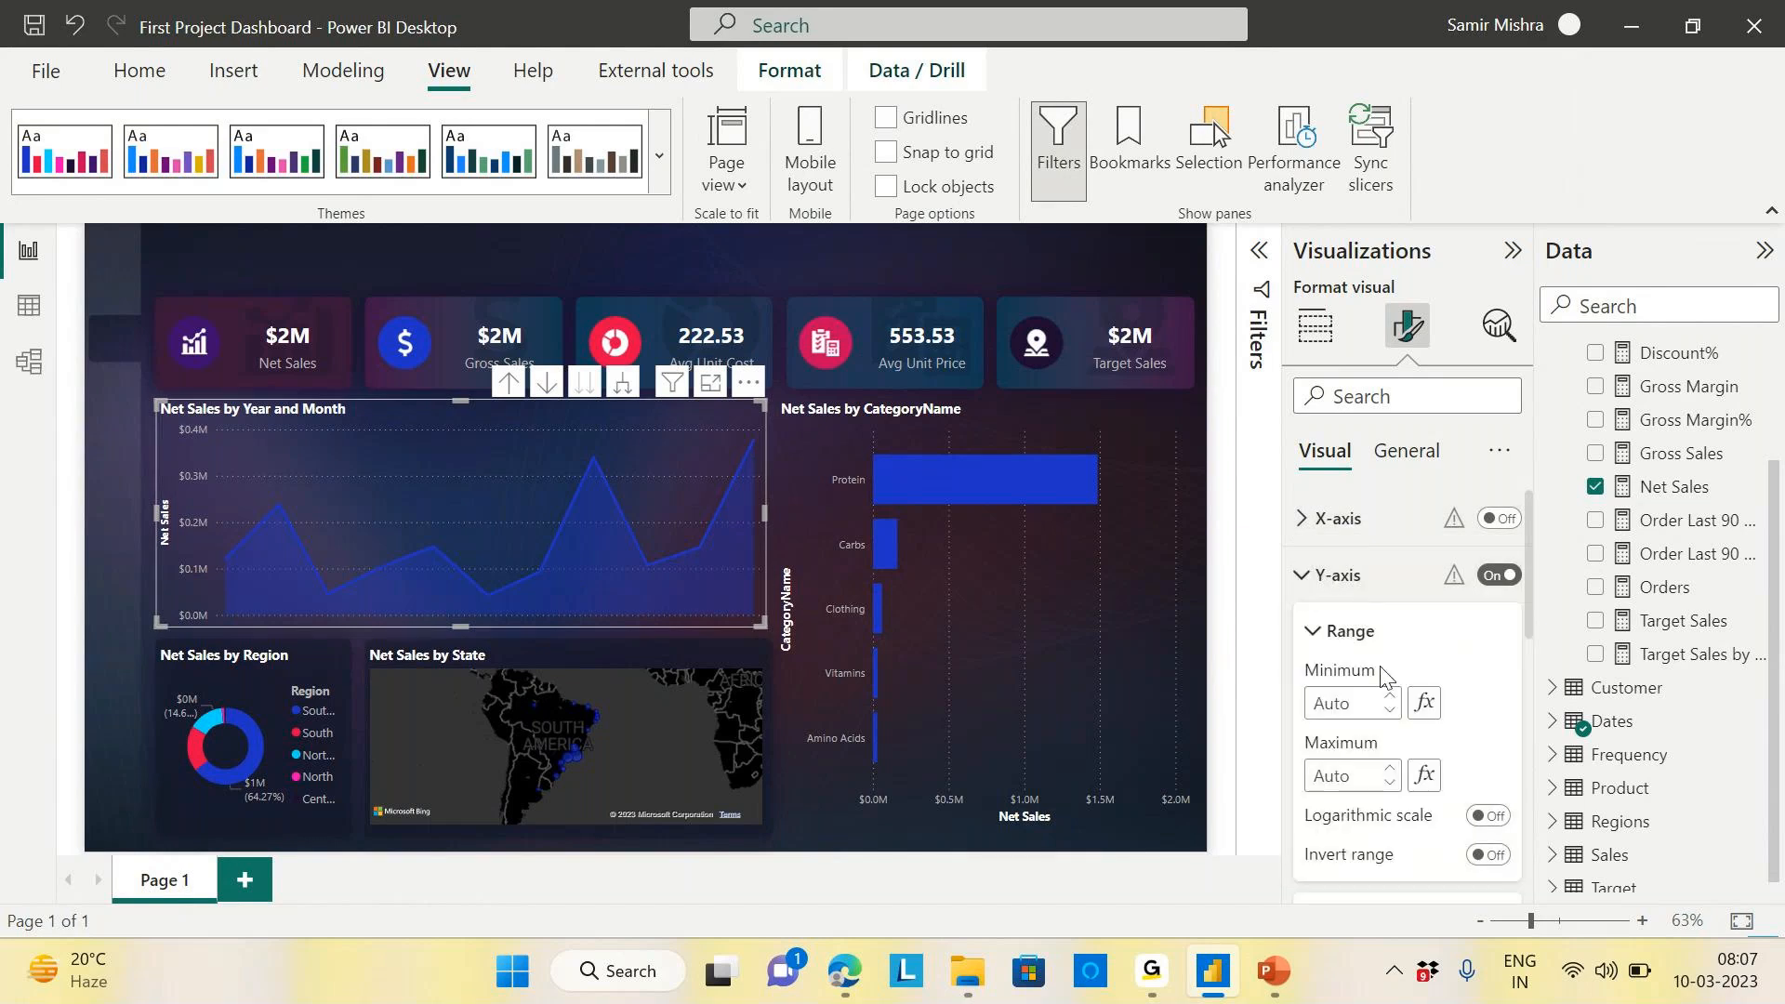
pyautogui.scroll(-2, 1383, 672)
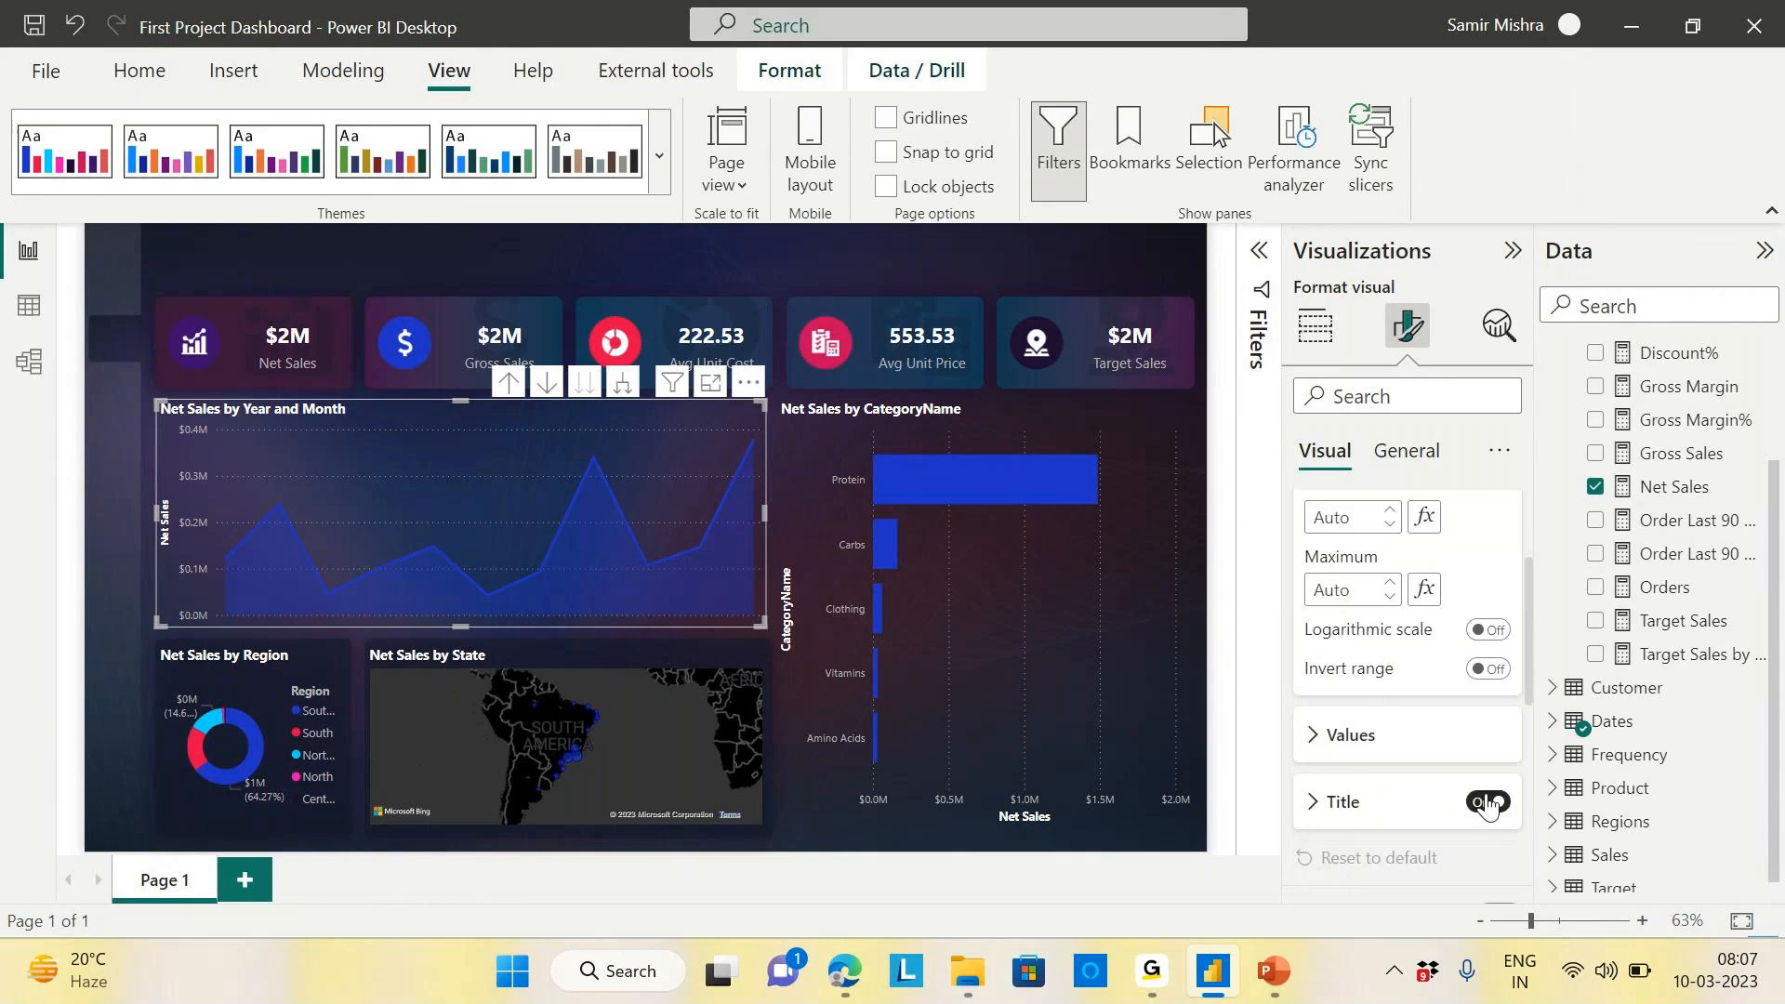
pyautogui.click(1487, 803)
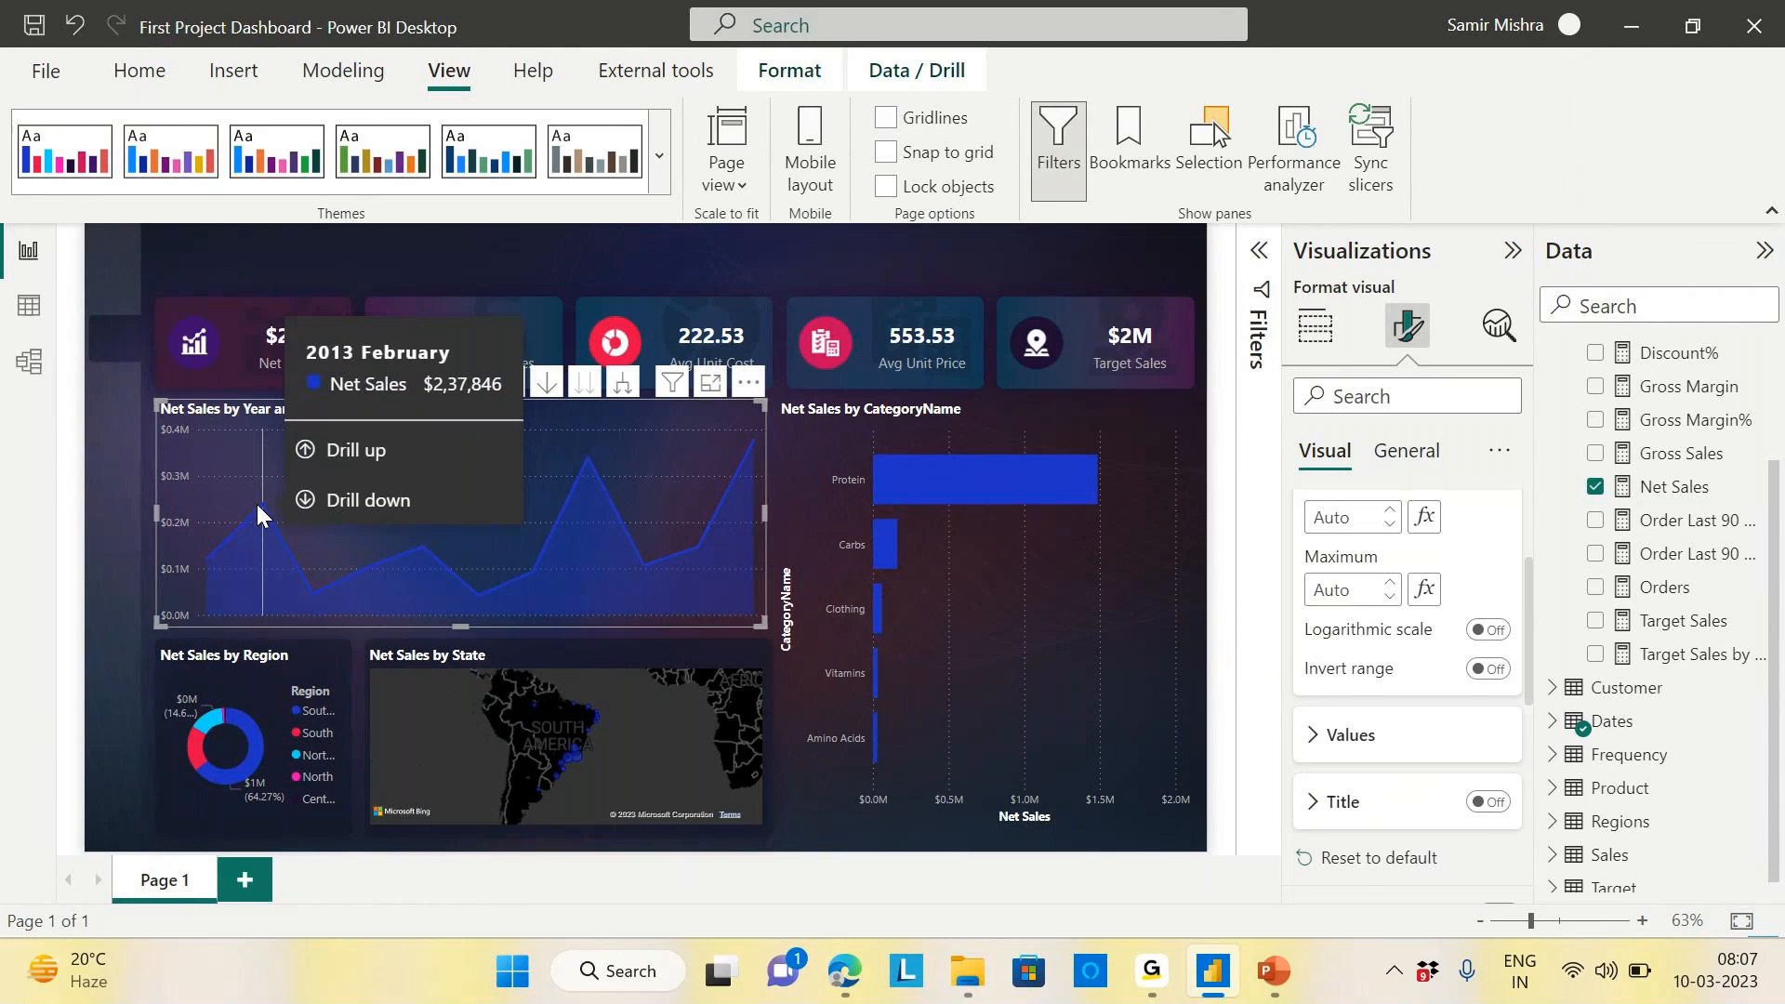
# Turn off the whole Y-axis of the Net Sales by Year and Month area chart
pyautogui.moveTo(208, 555)
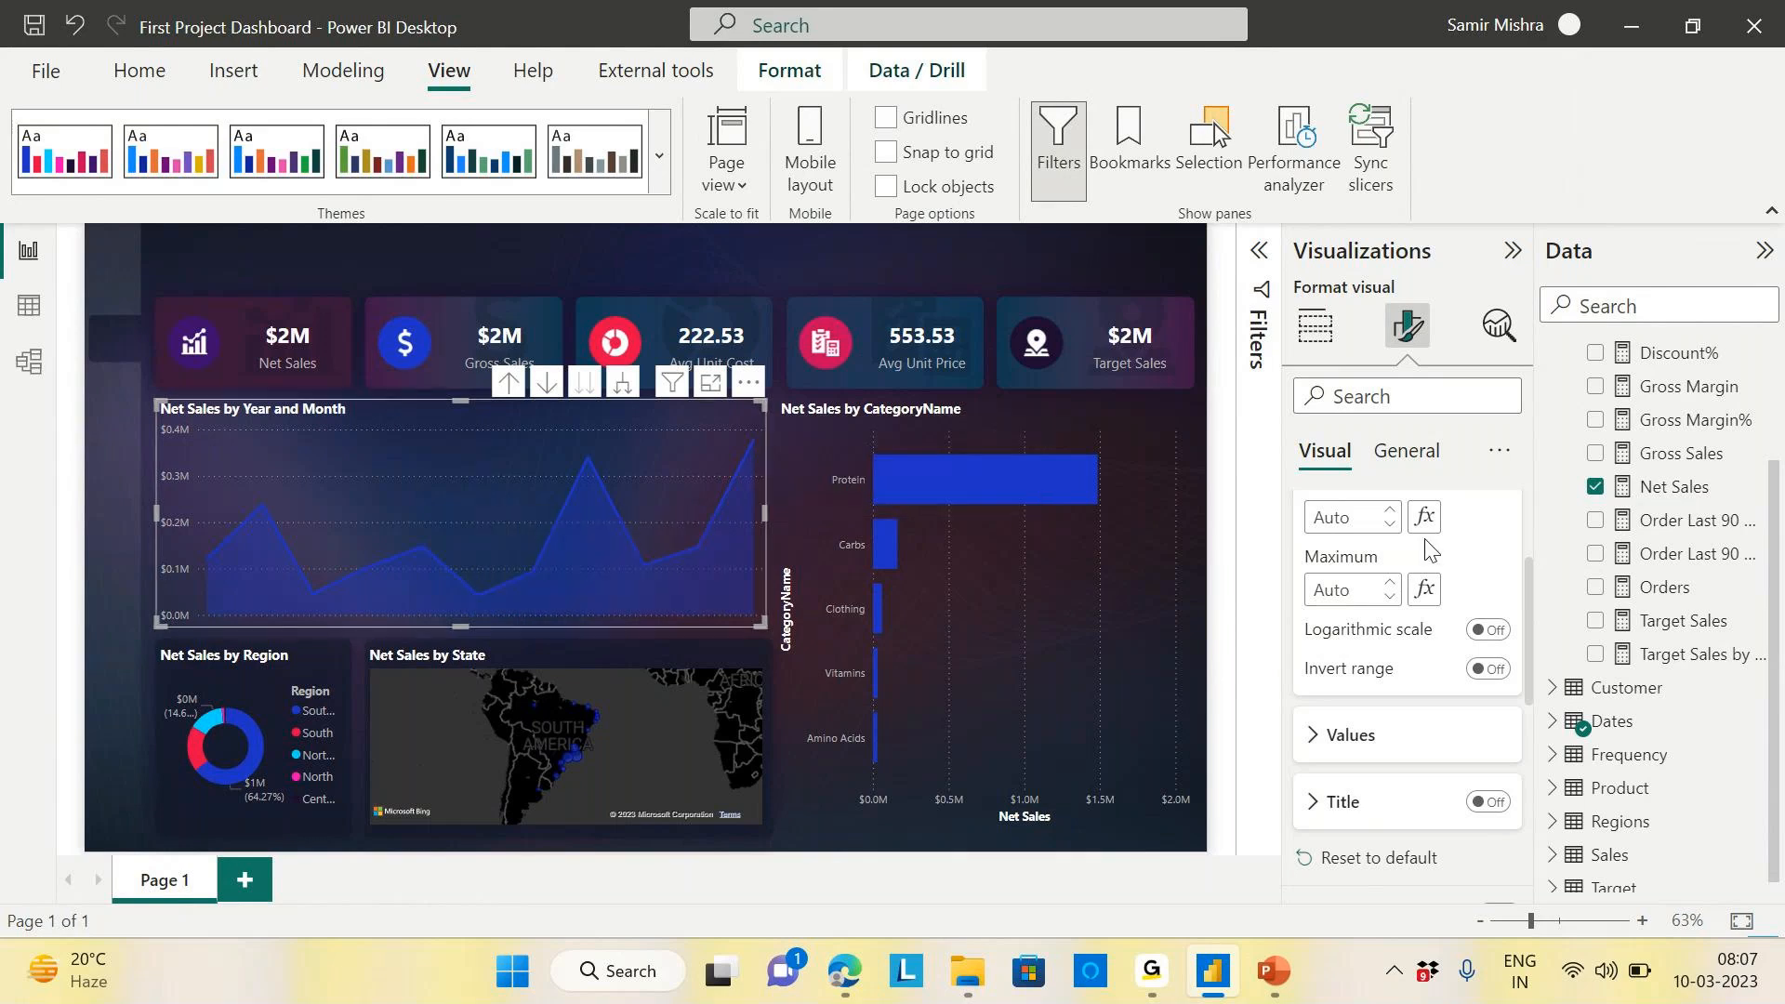
pyautogui.scroll(3, 1348, 530)
pyautogui.moveTo(1460, 537)
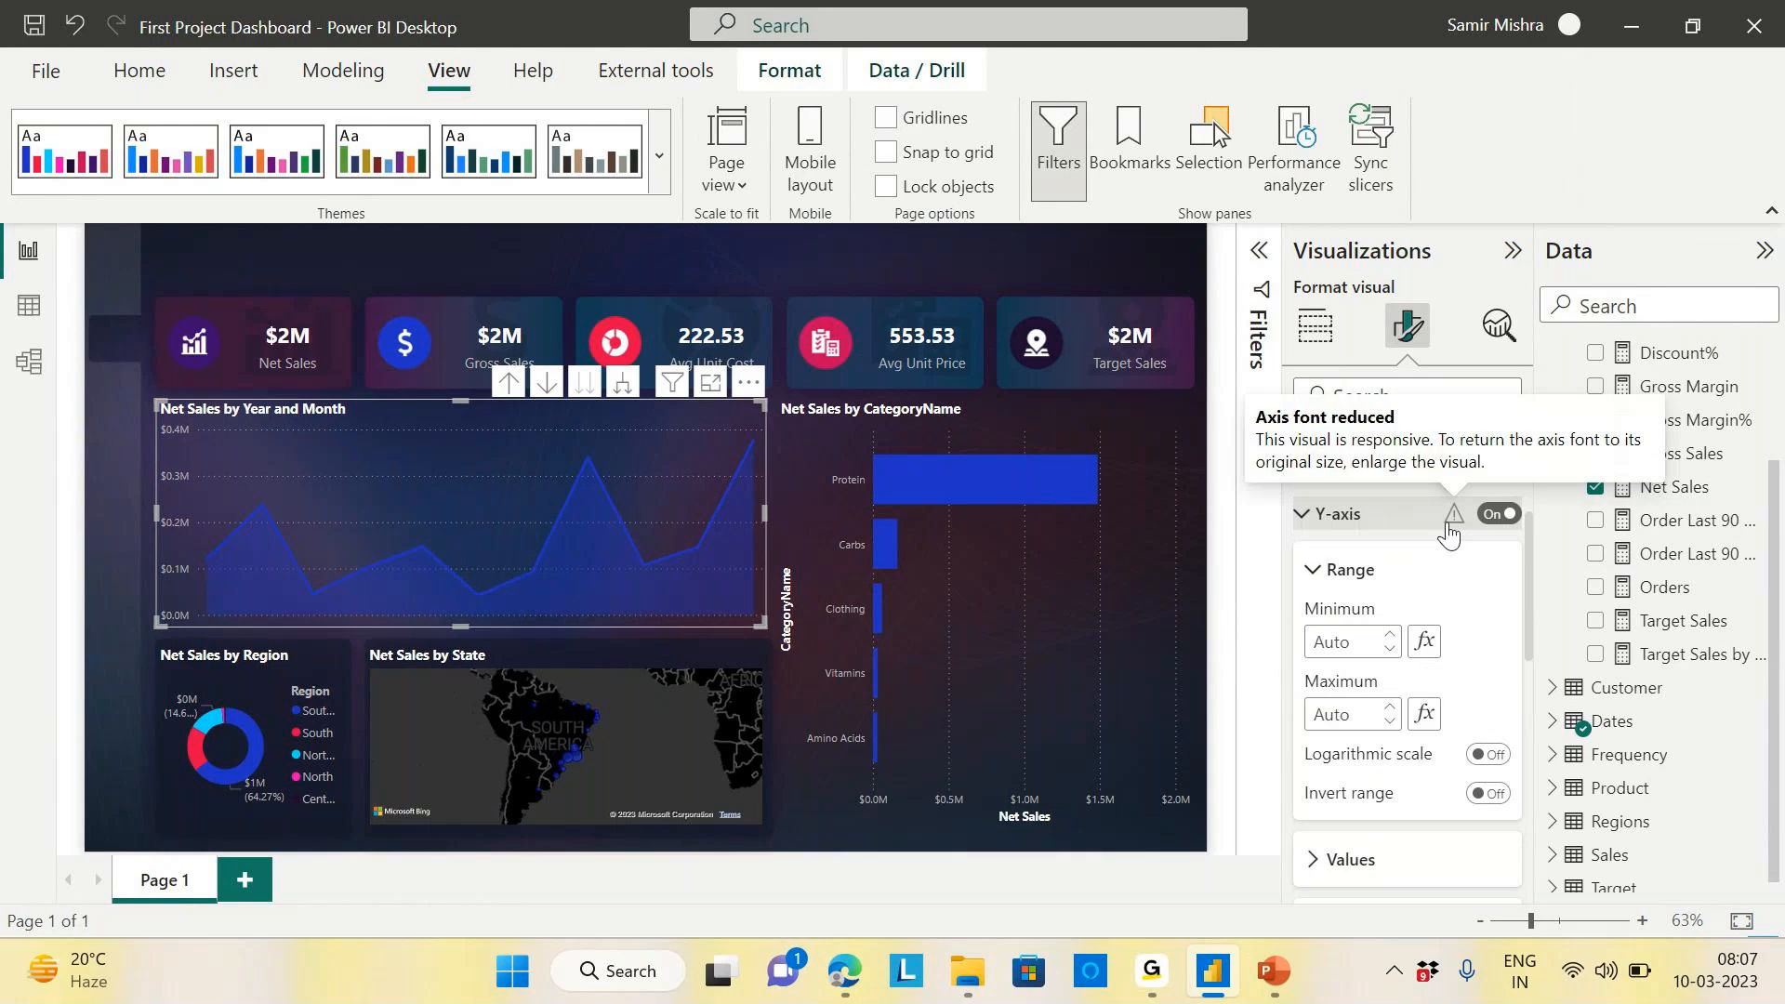
pyautogui.click(1499, 516)
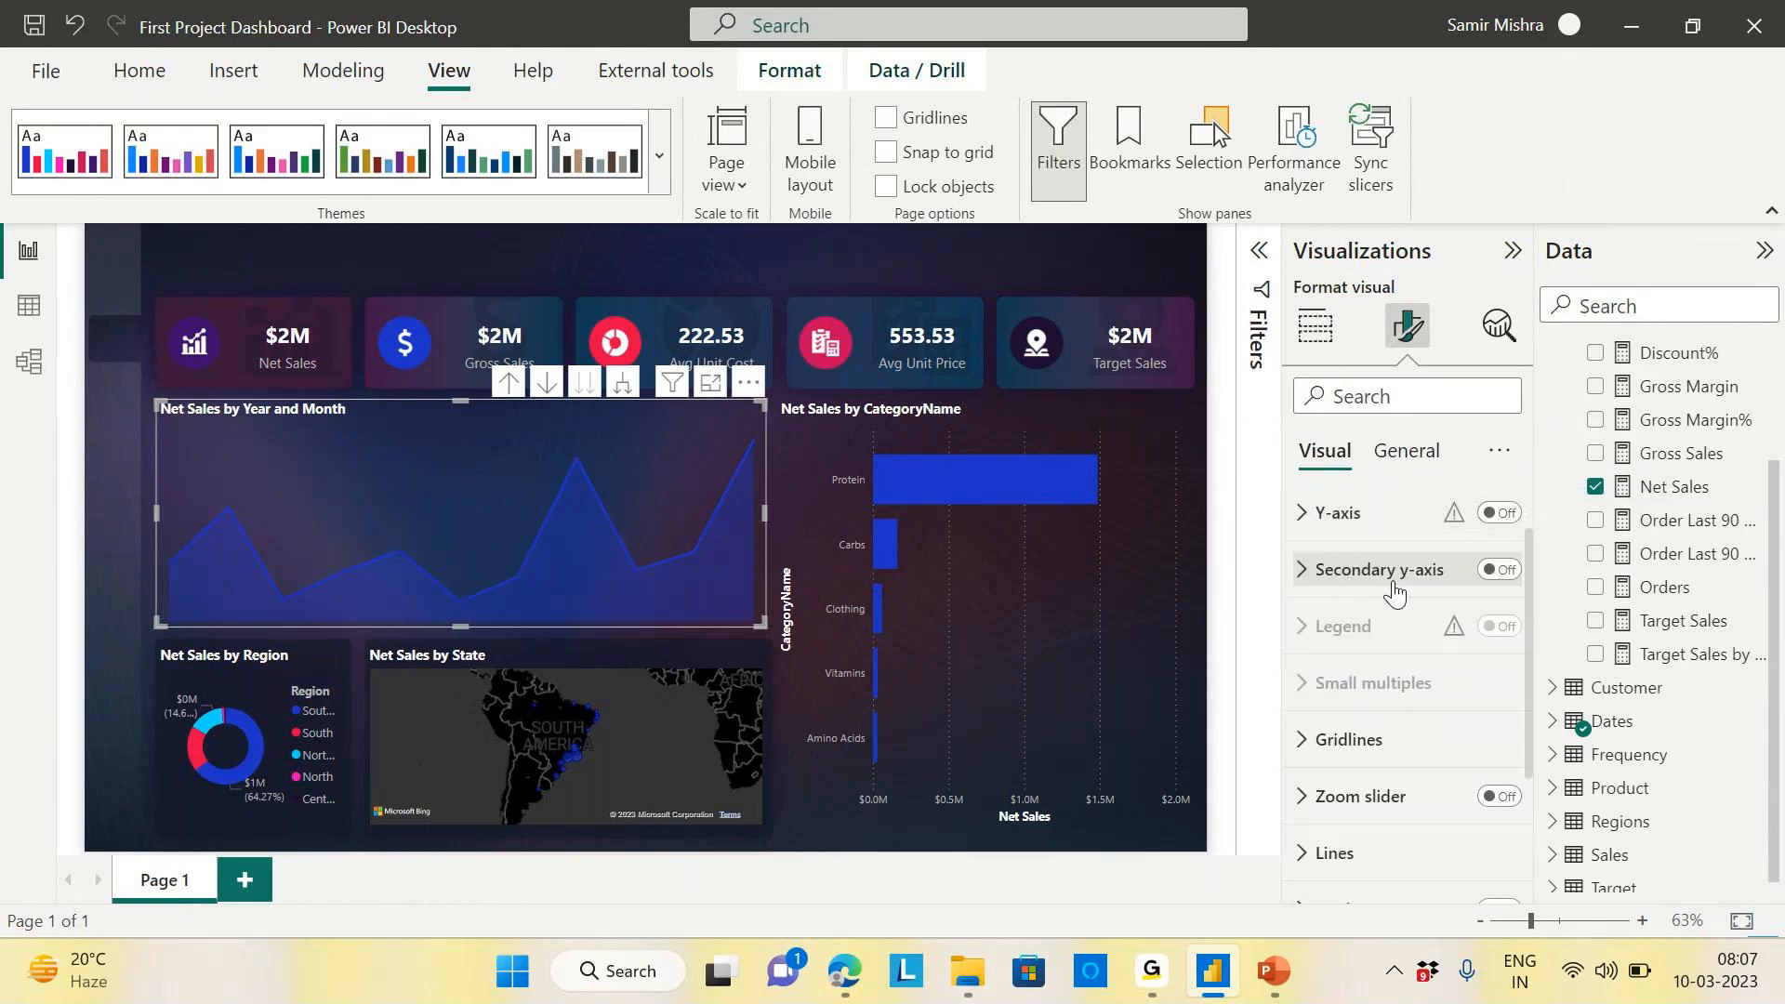
# Turn the X-axis of the Net Sales by Year and Month area chart back on
pyautogui.scroll(1, 1395, 590)
pyautogui.click(1306, 521)
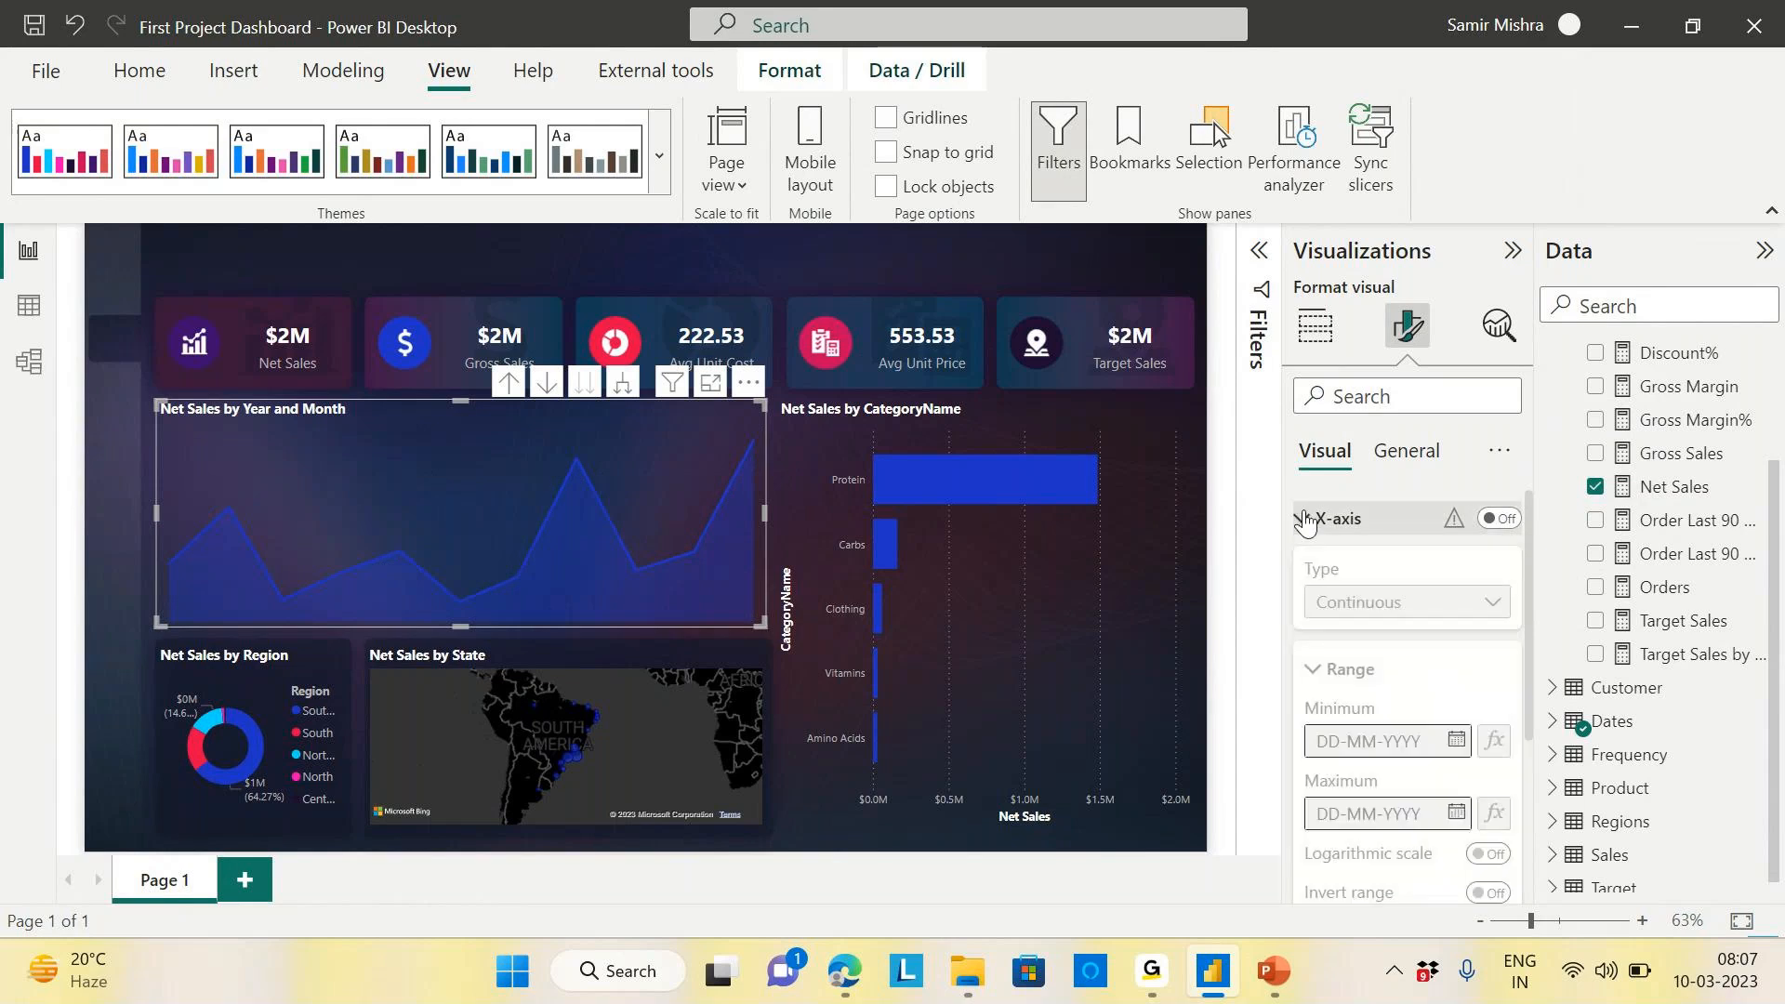
pyautogui.click(1501, 519)
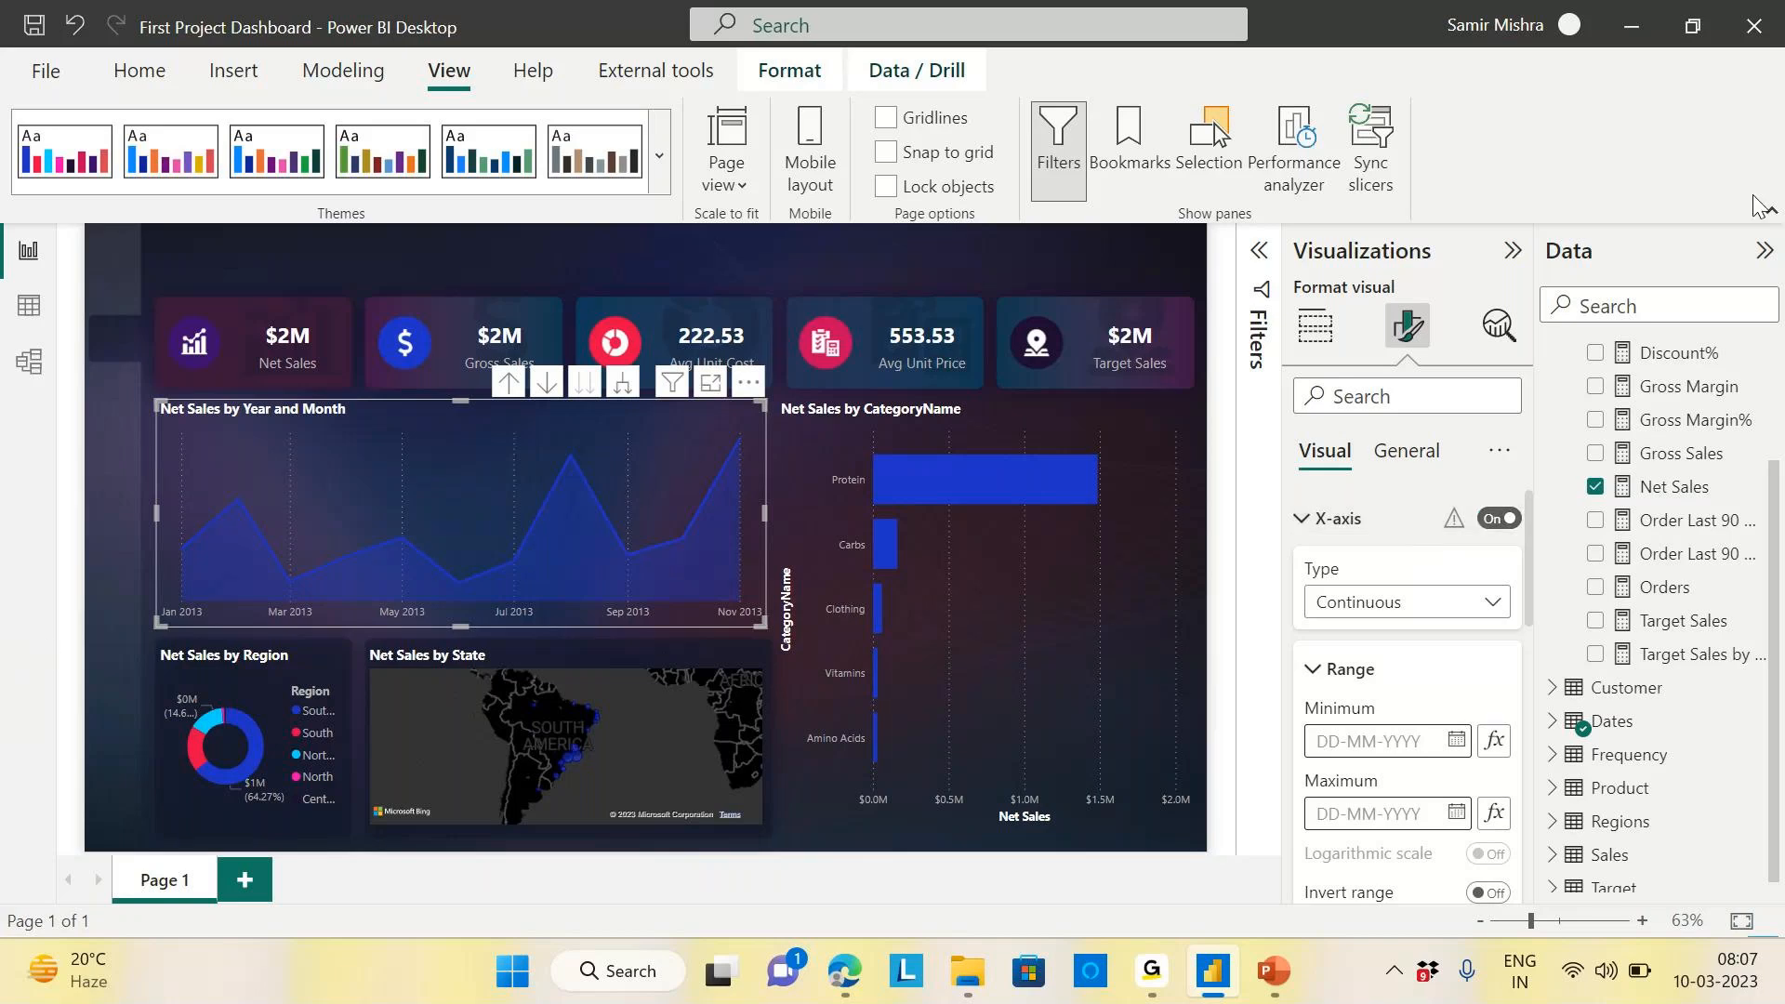
# Turn off the vertical gridlines of the Net Sales by Year and Month area chart
pyautogui.click(947, 262)
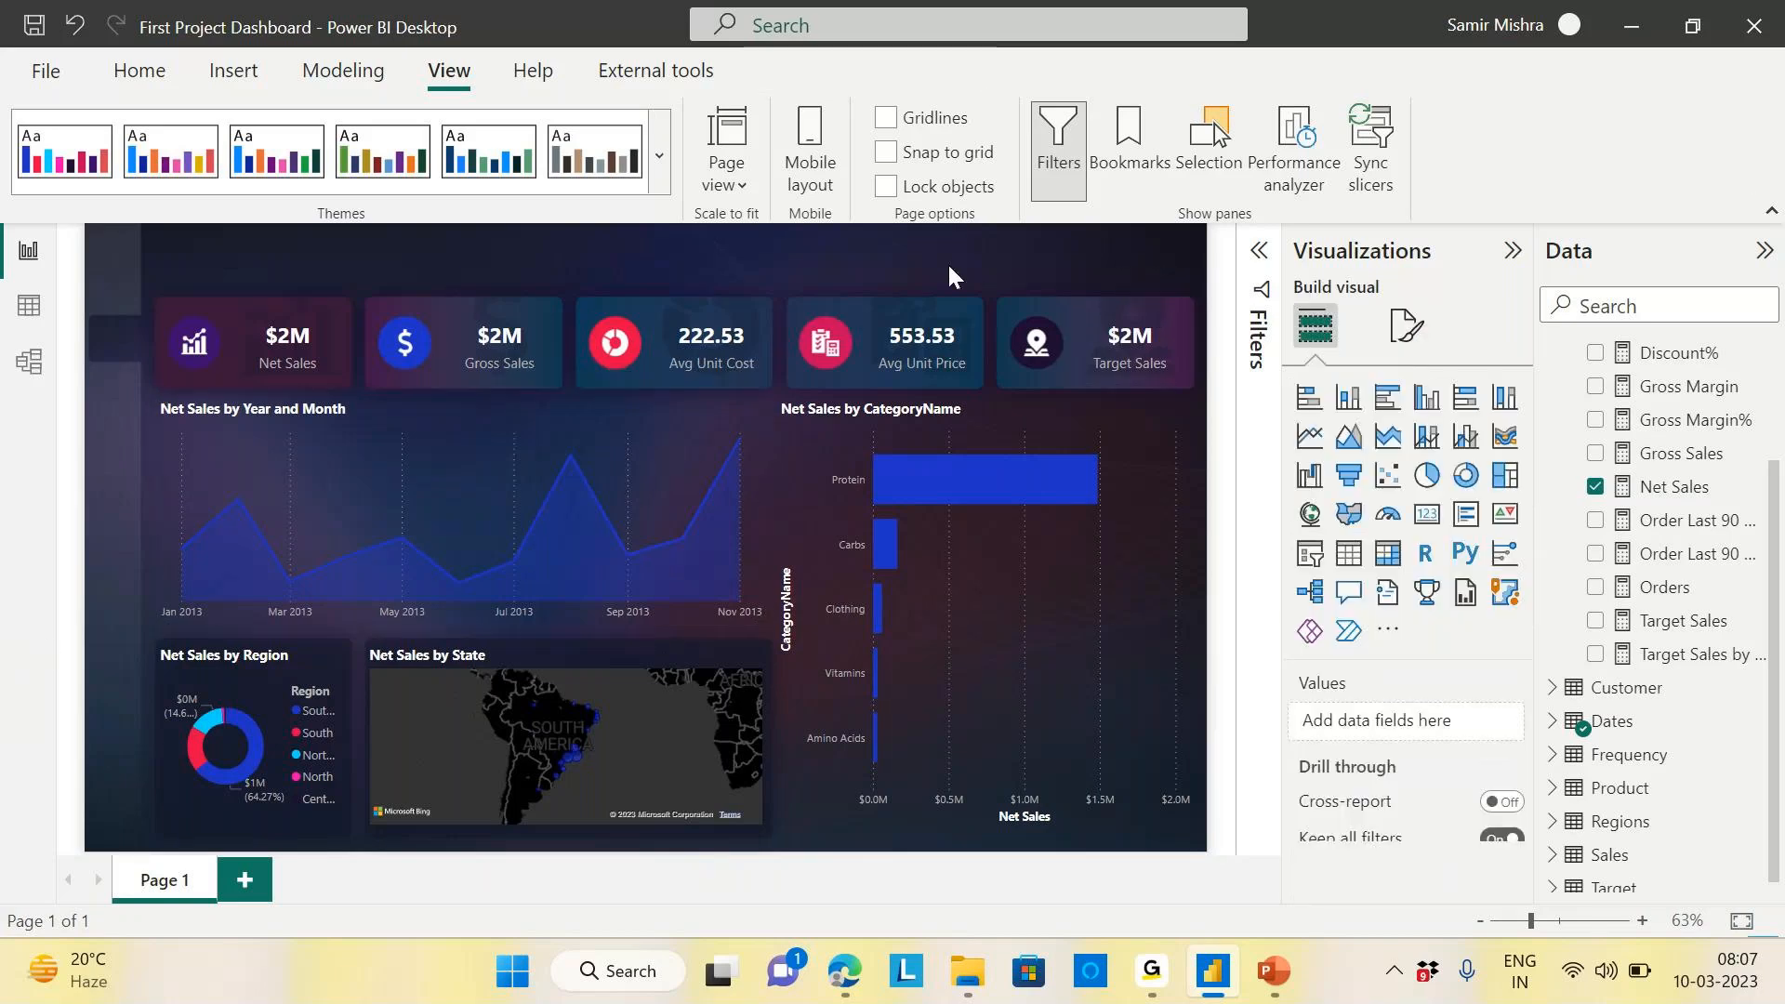
pyautogui.moveTo(240, 504)
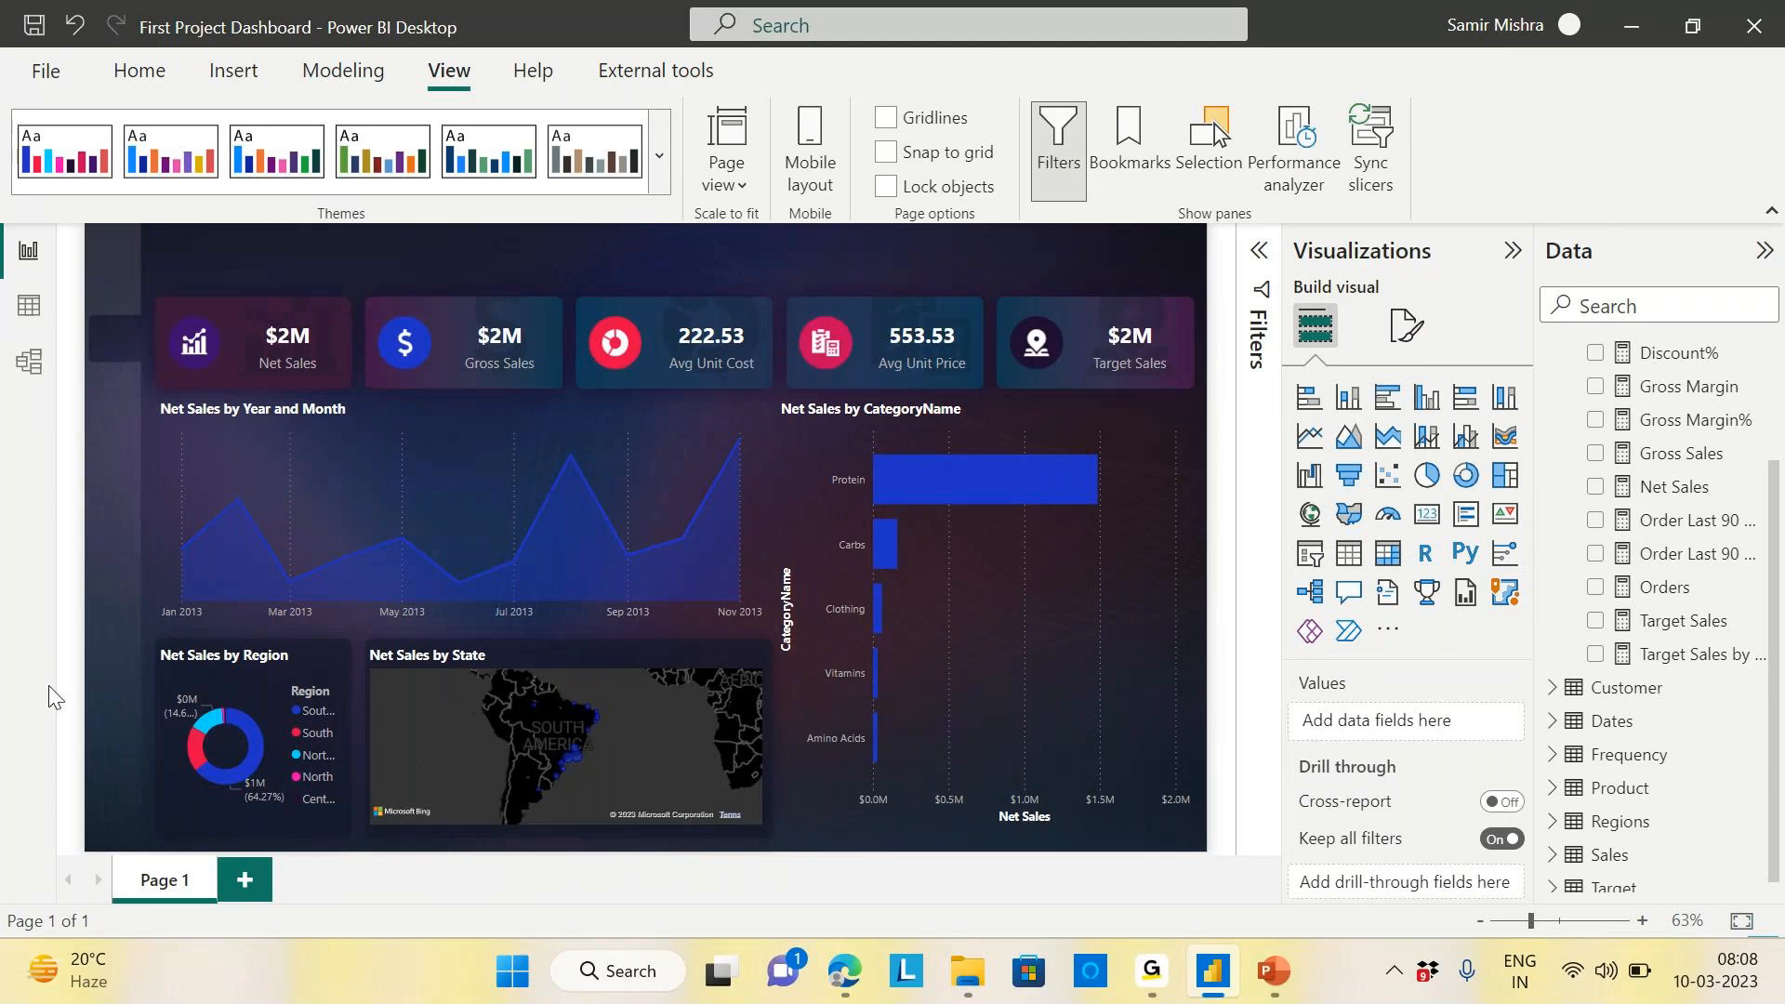
pyautogui.click(764, 566)
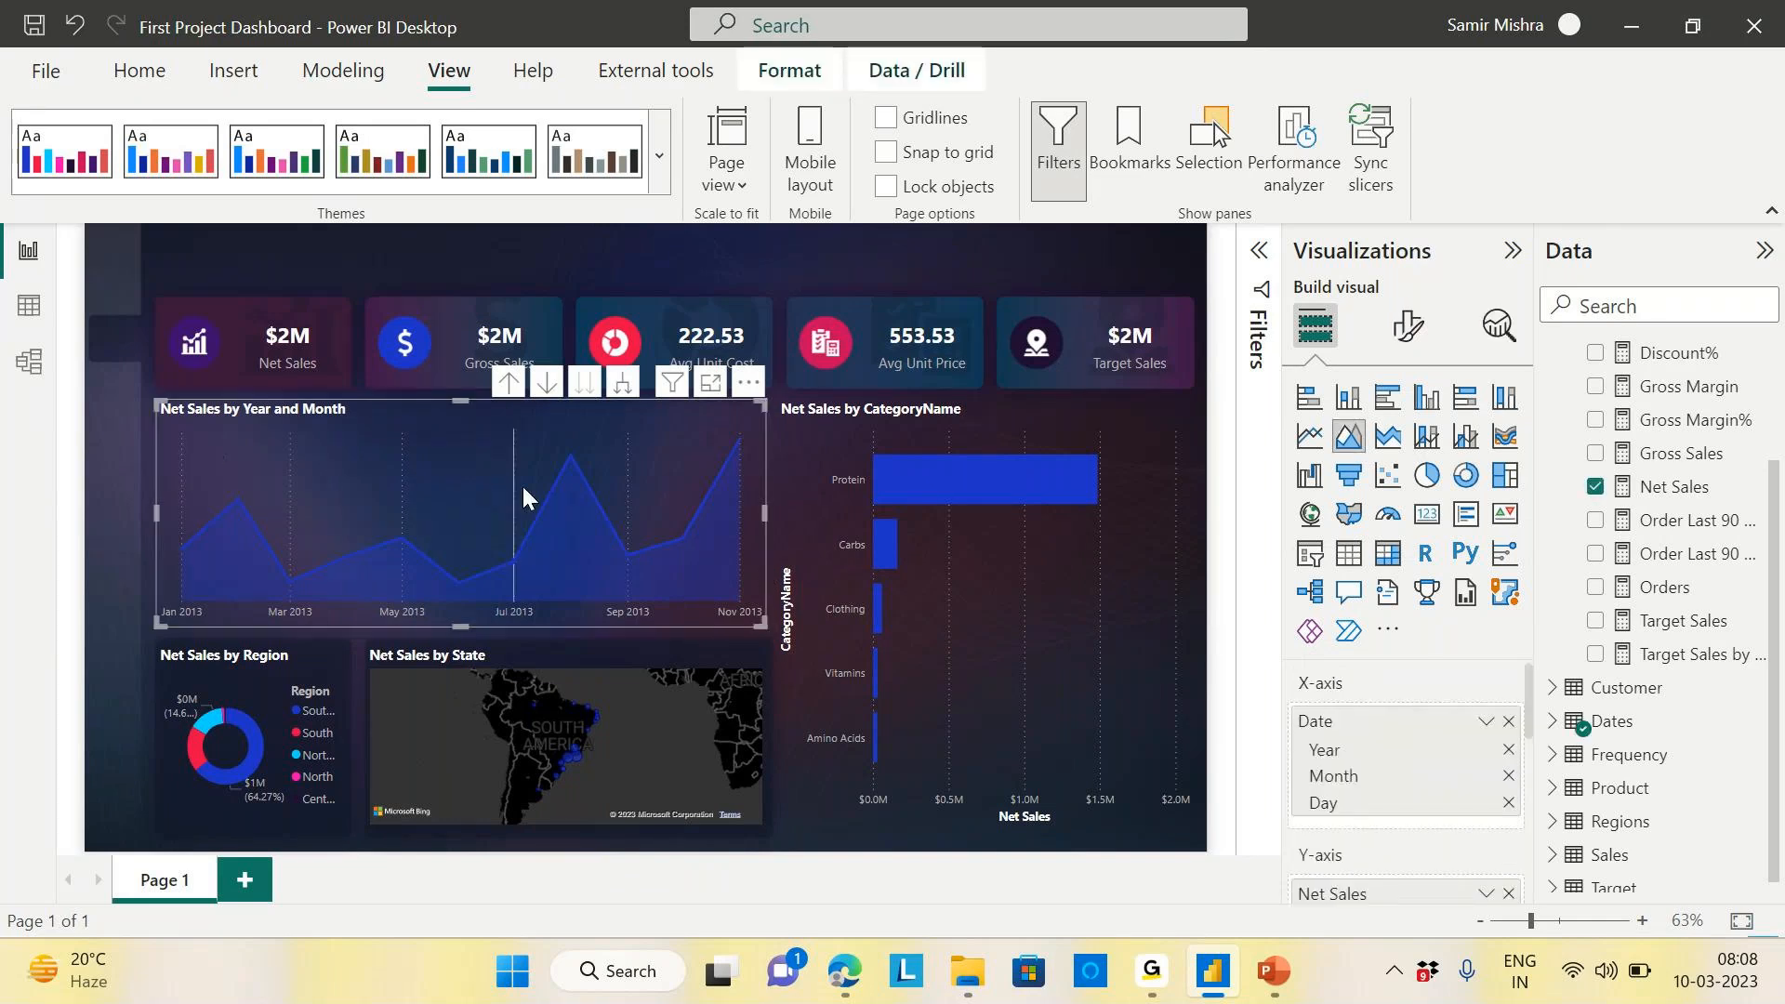
pyautogui.click(1407, 325)
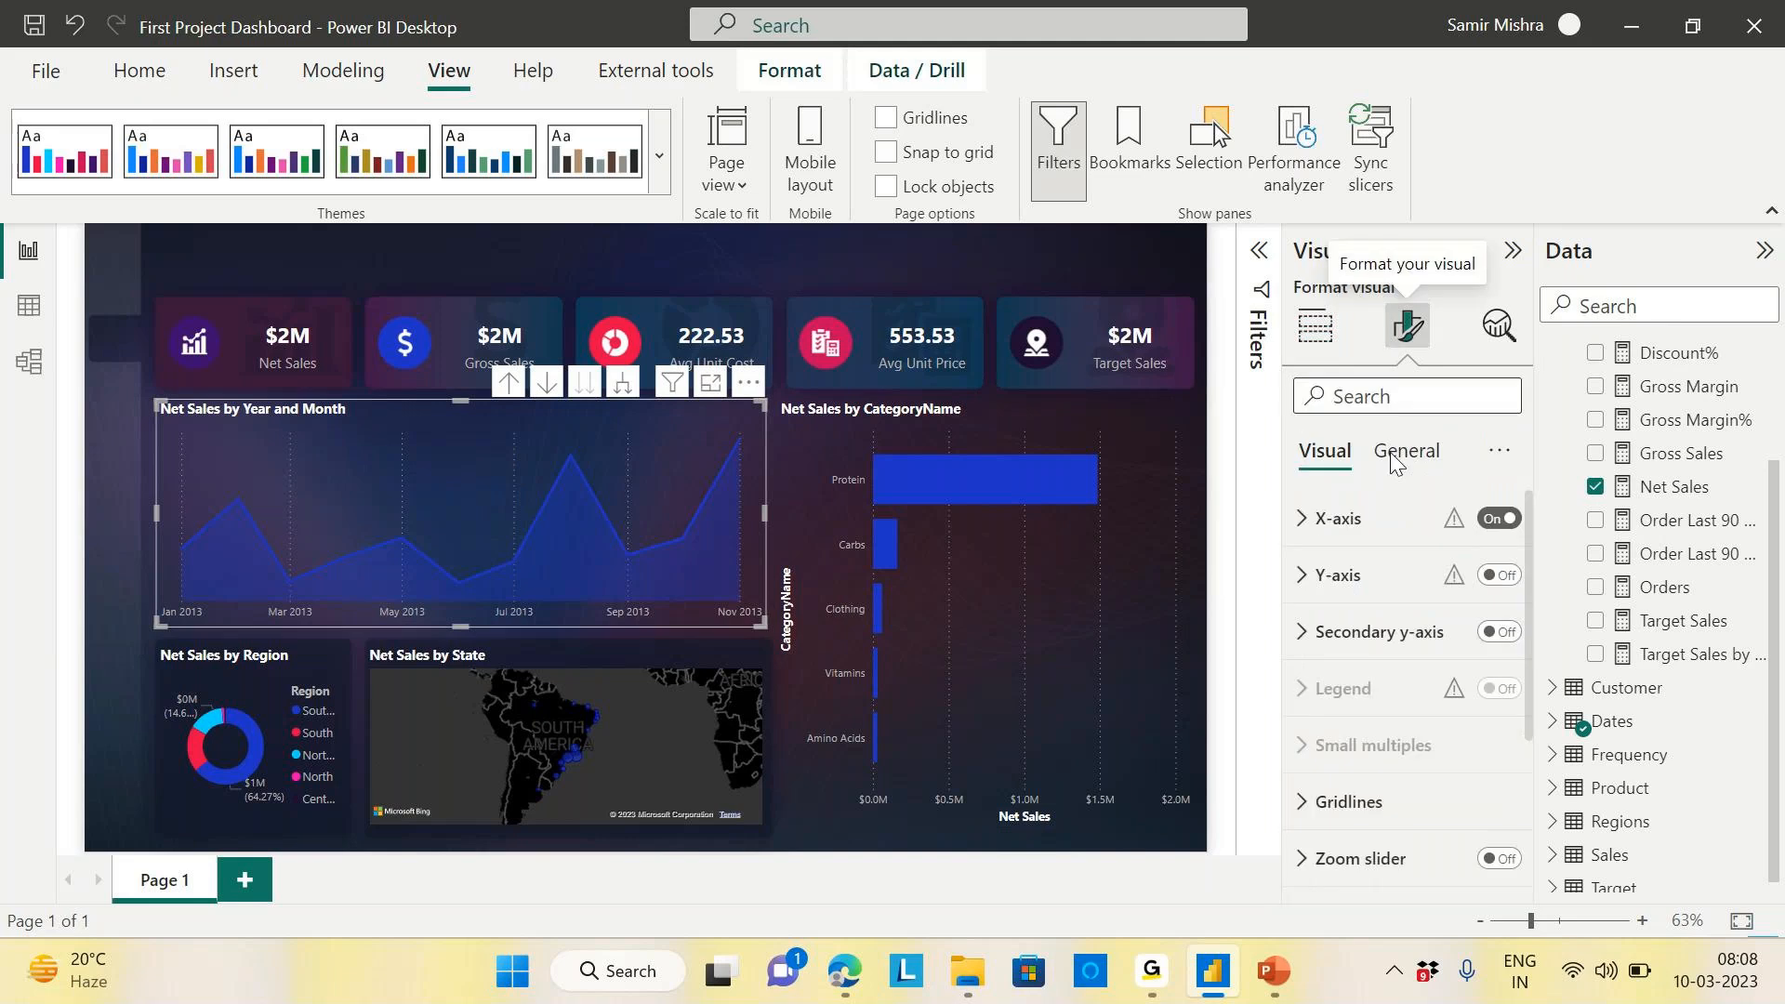
pyautogui.scroll(-2, 1308, 706)
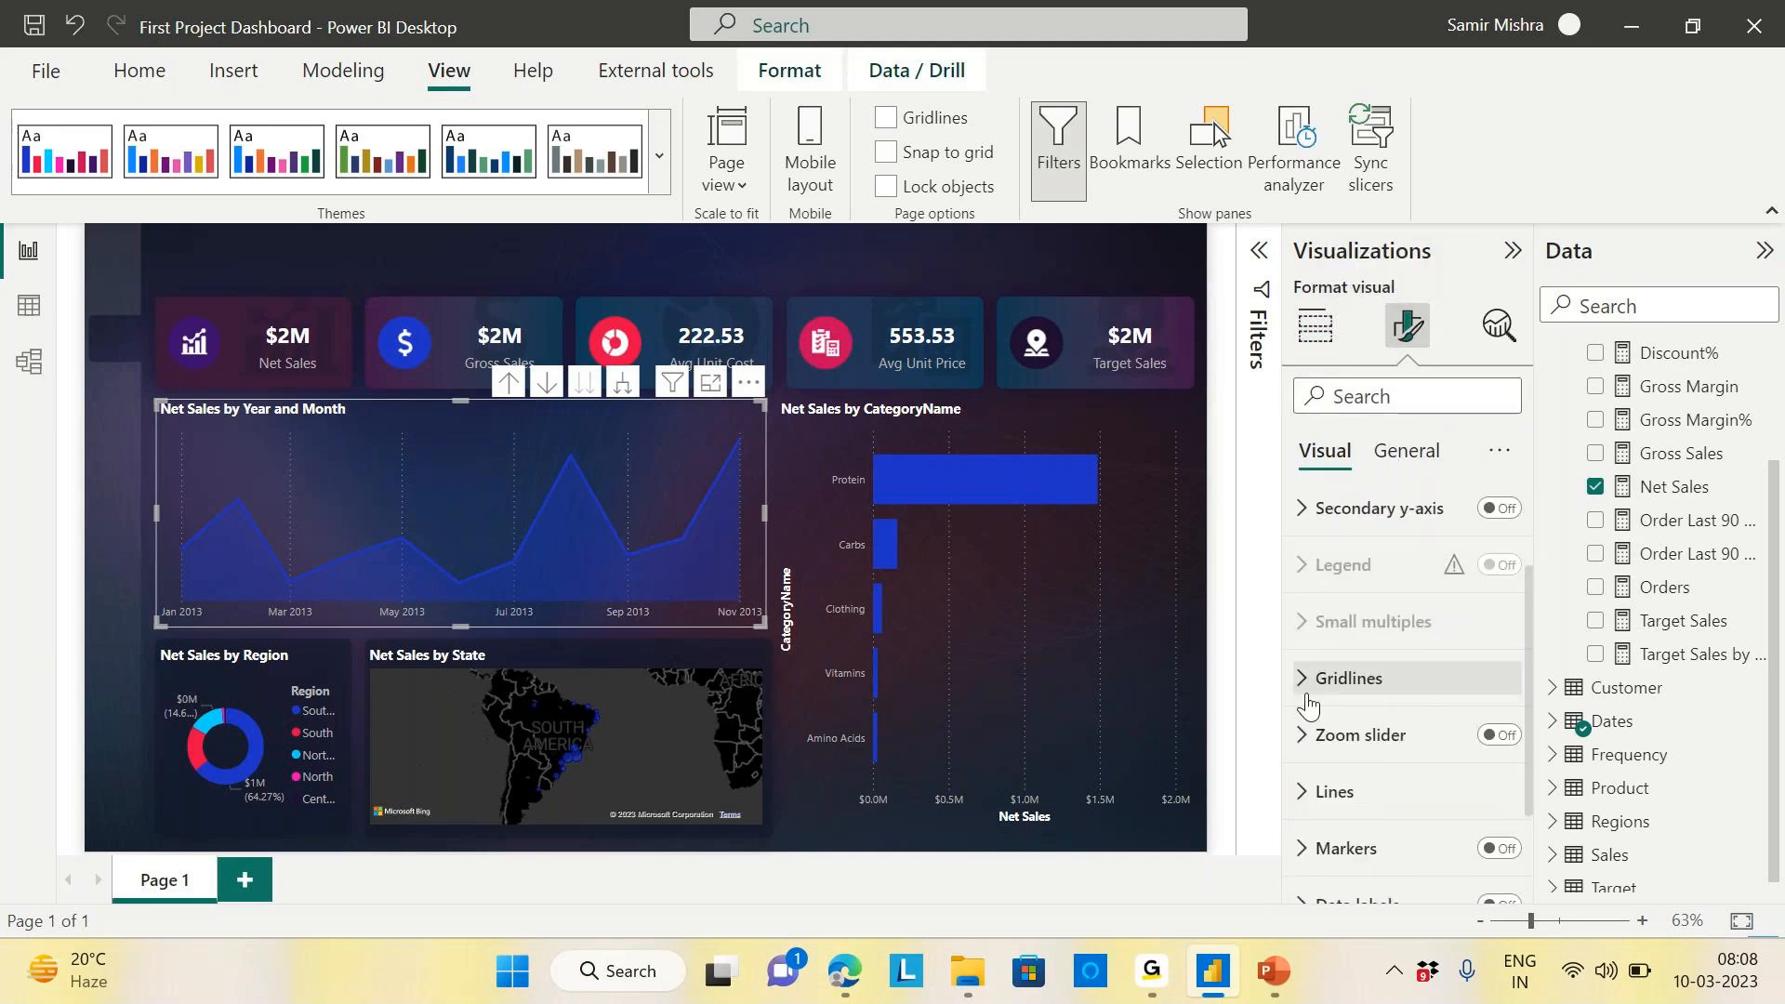
pyautogui.click(1341, 681)
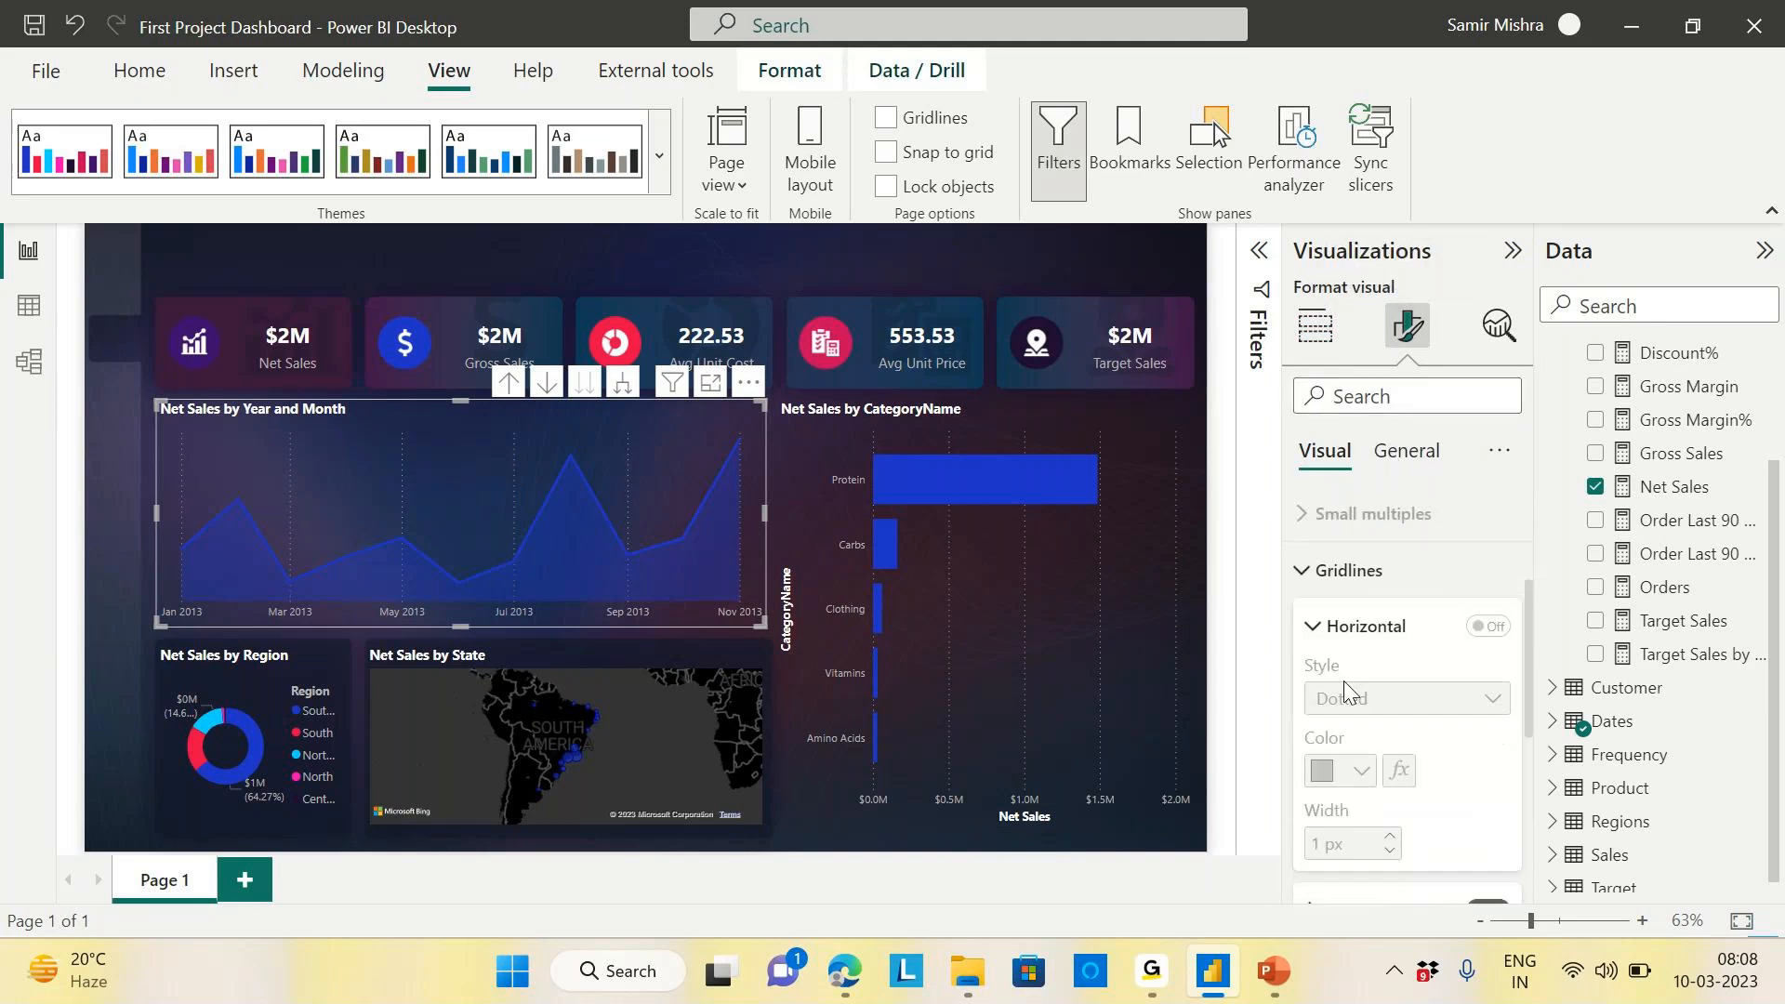
pyautogui.scroll(-2, 1345, 688)
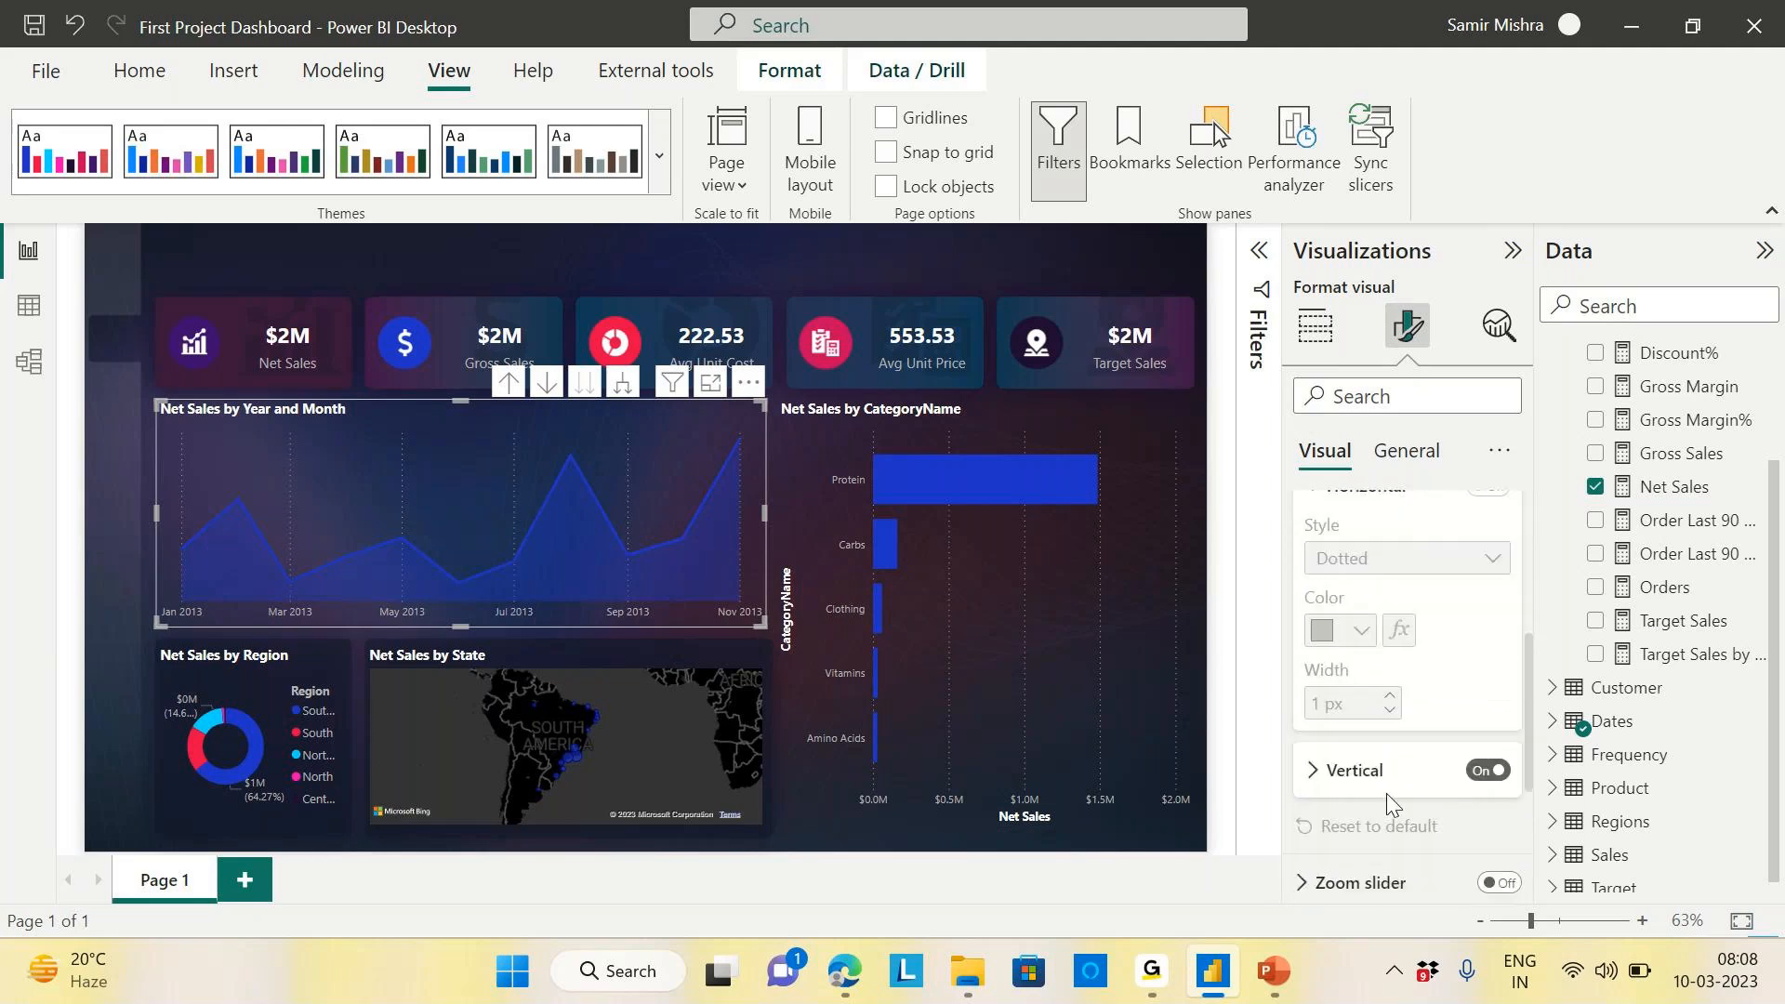
pyautogui.click(1487, 772)
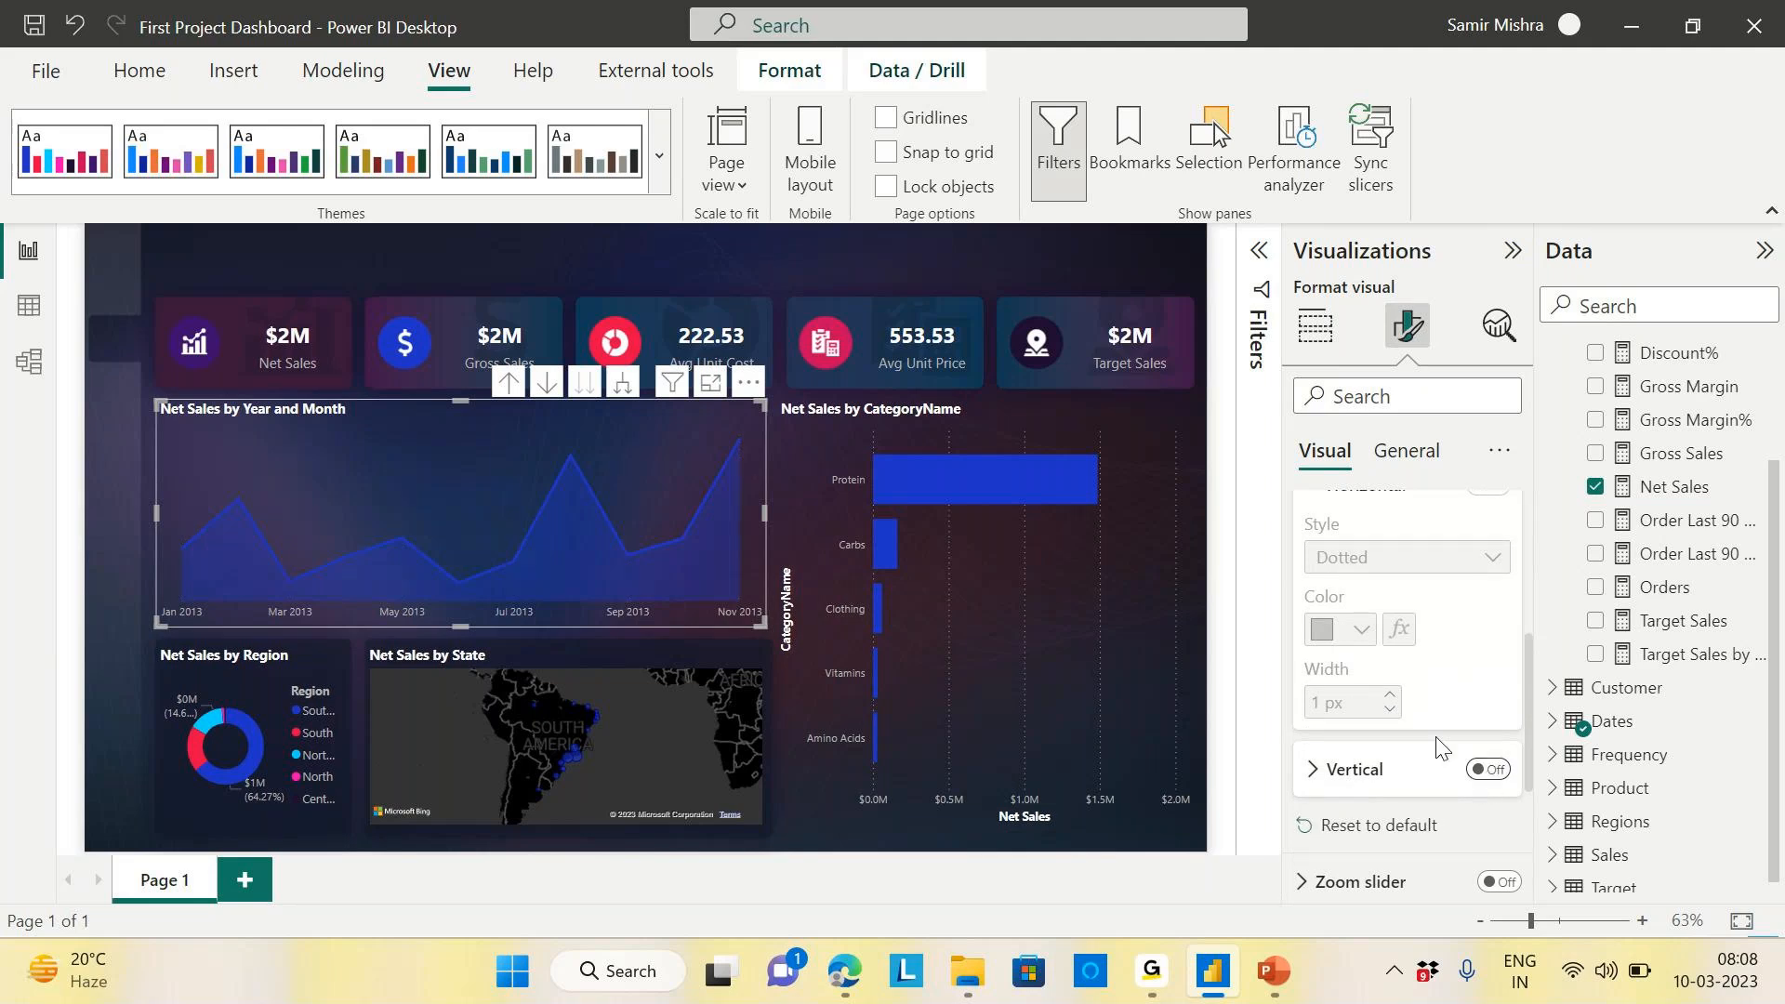
pyautogui.scroll(3, 1352, 710)
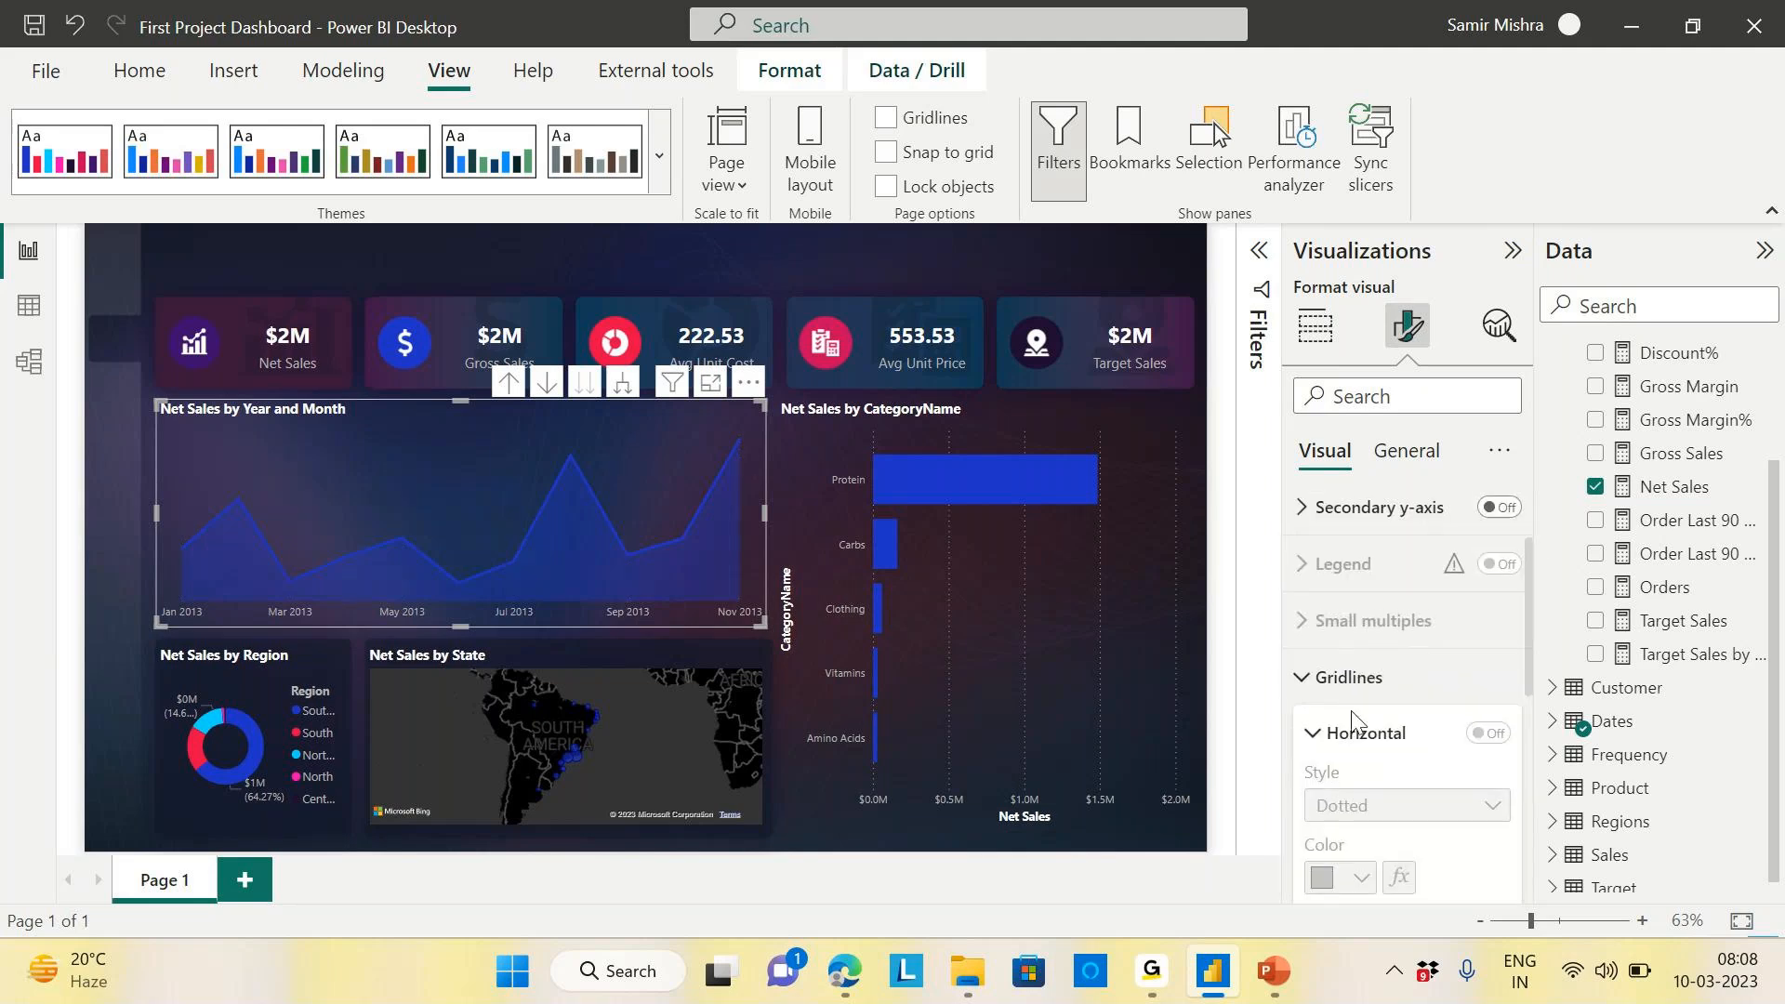
pyautogui.click(1302, 679)
# Turn on data labels for the Net Sales by Year and Month area chart
pyautogui.scroll(-2, 1383, 680)
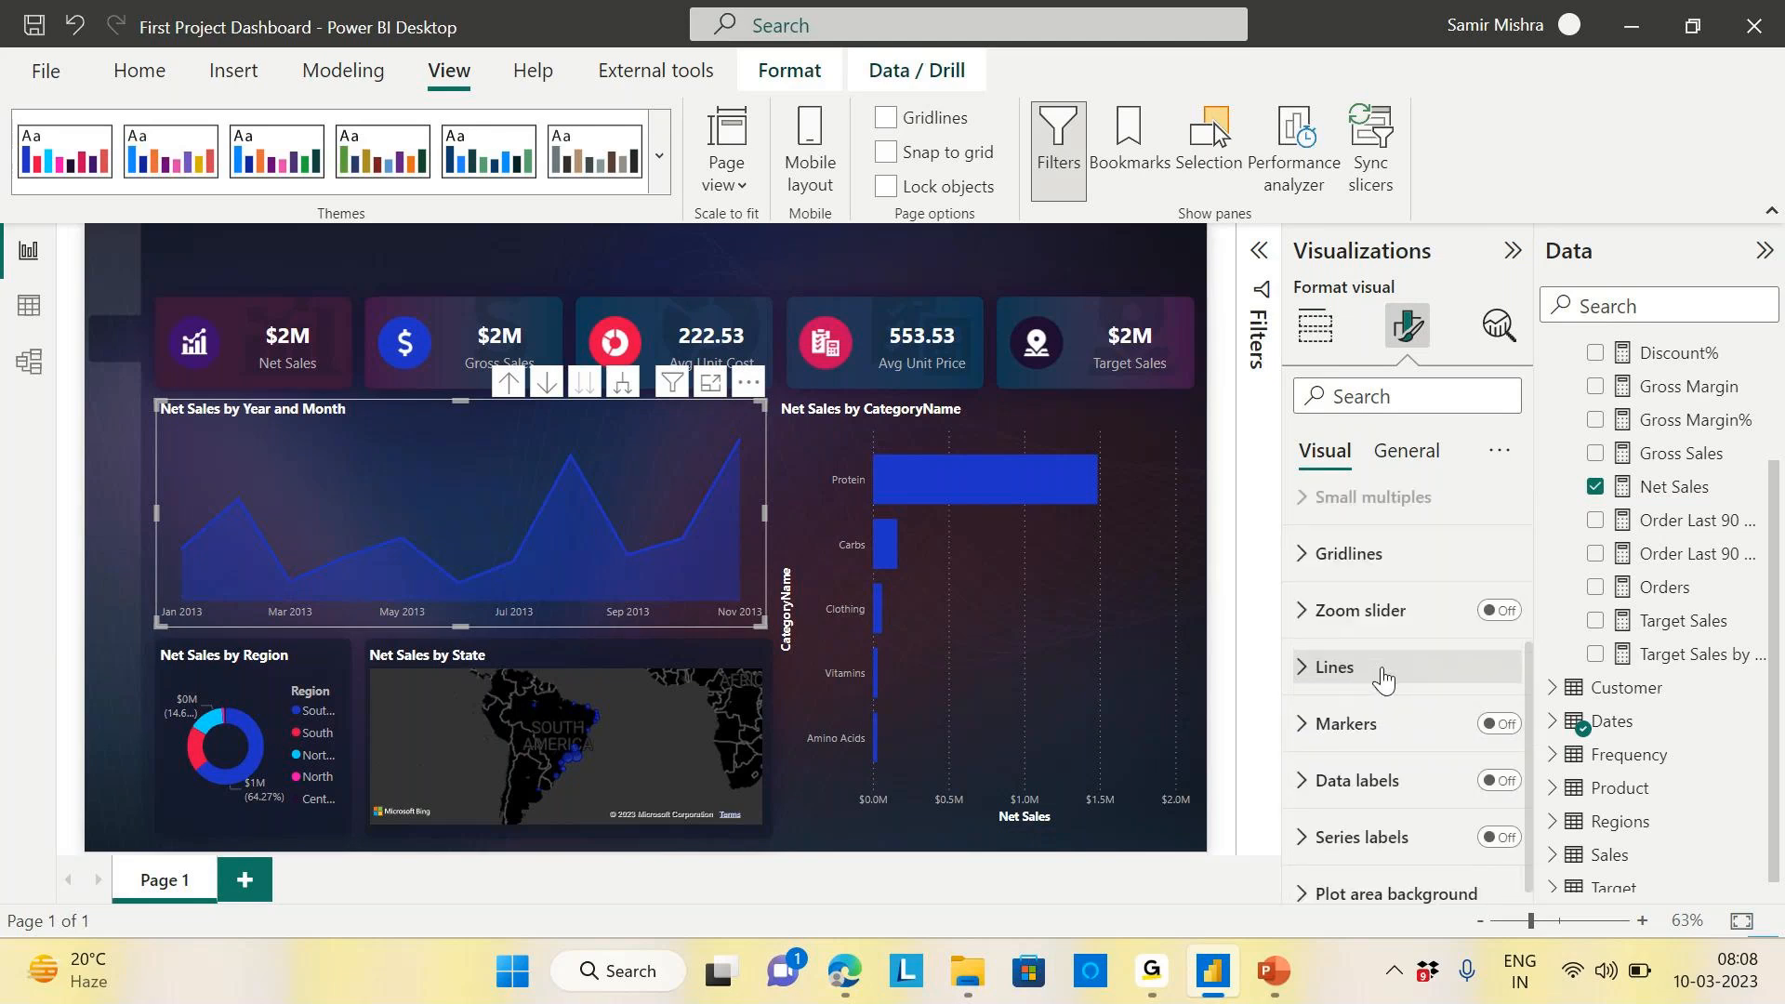
pyautogui.scroll(-1, 1384, 680)
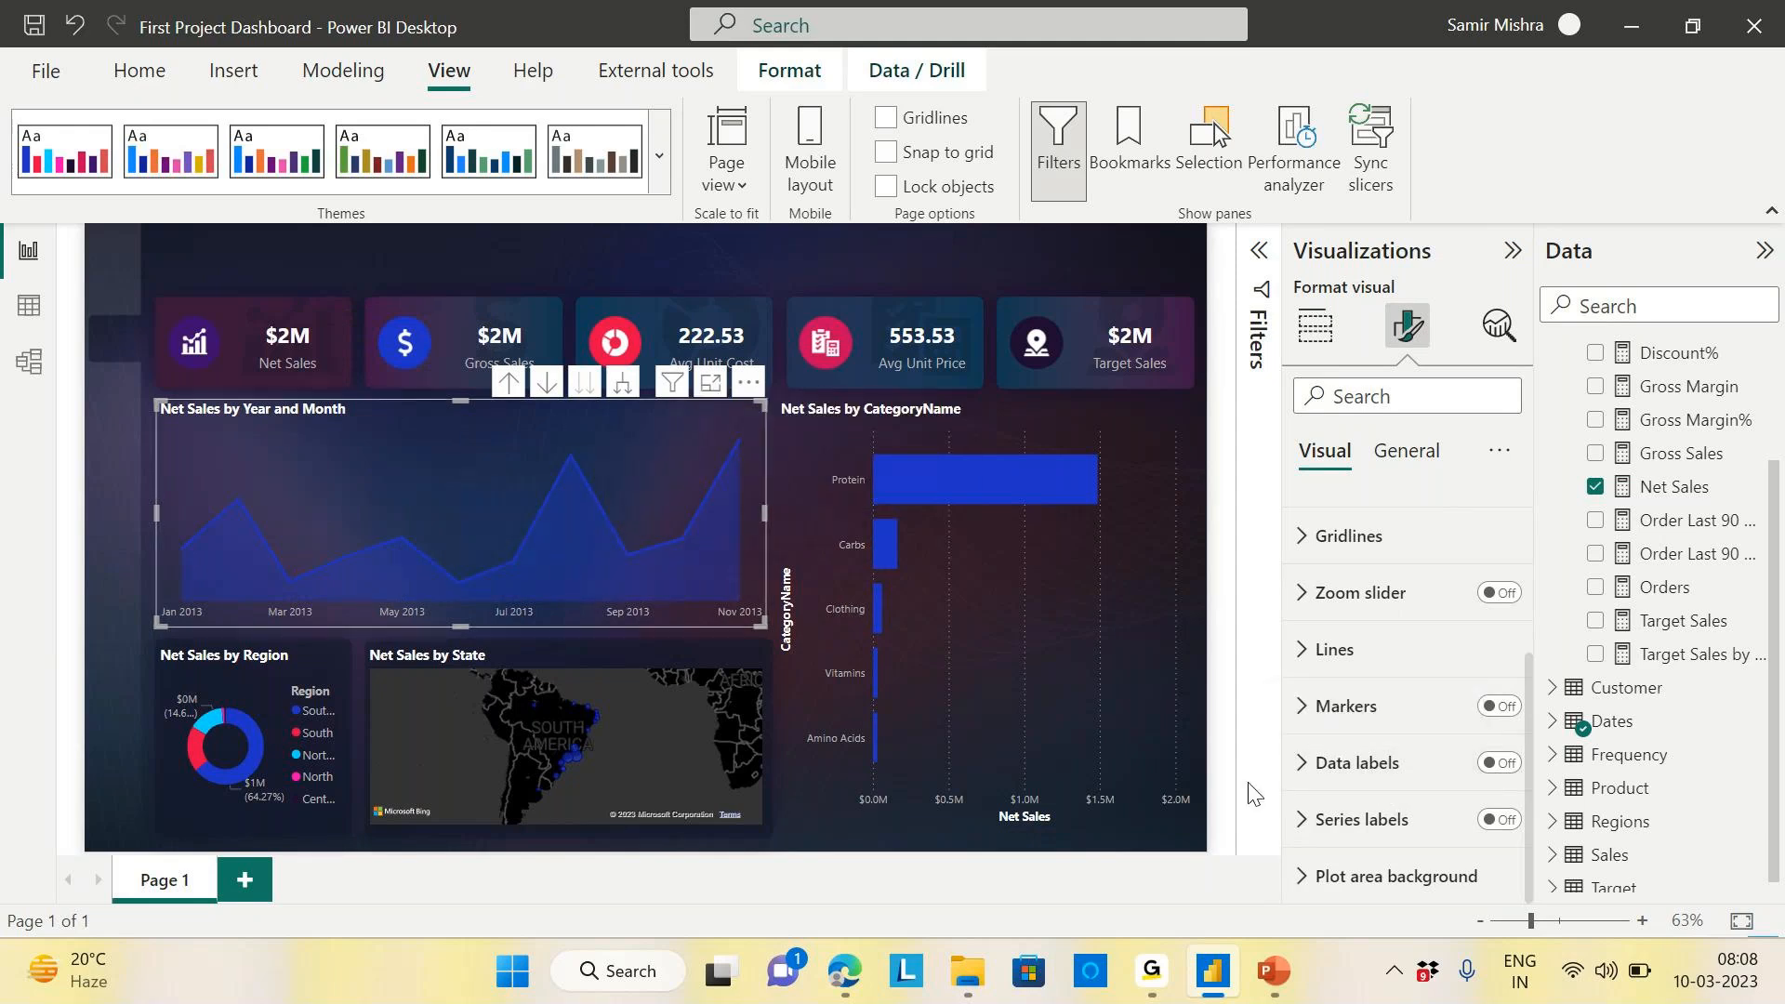
pyautogui.click(1507, 772)
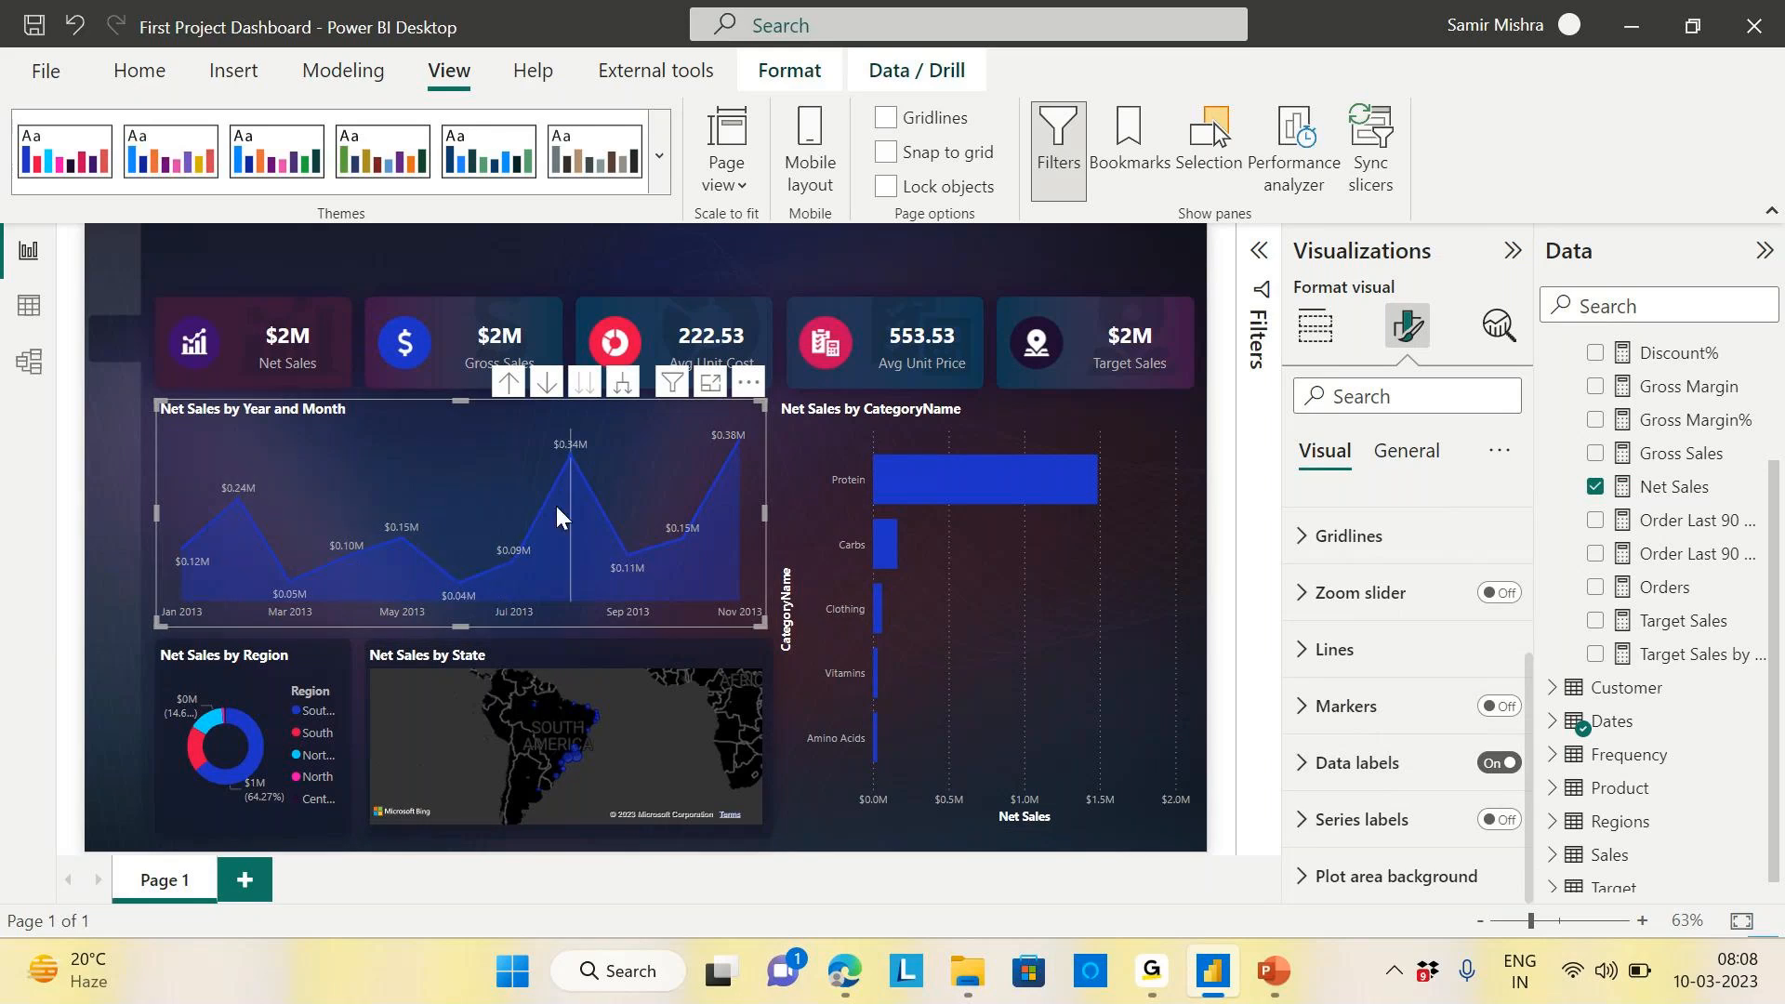
pyautogui.click(117, 528)
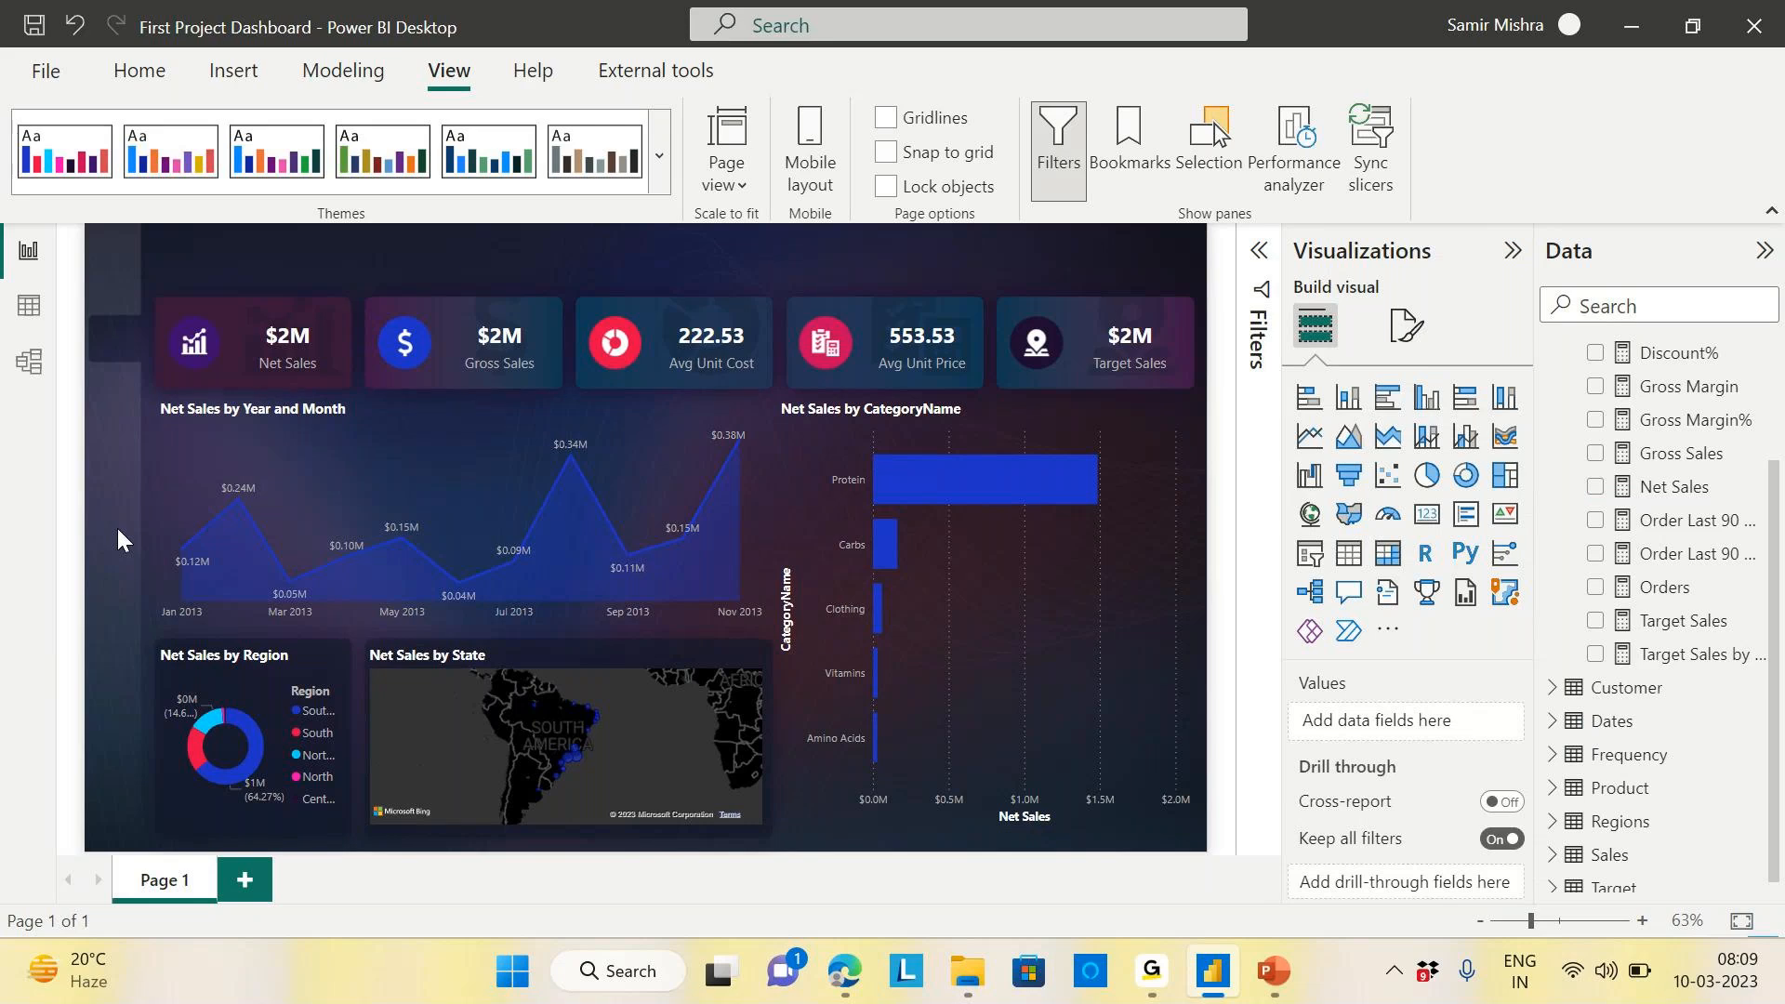
# Turn off the X-axis and its title on the Net Sales by CategoryName bar chart
pyautogui.click(1191, 700)
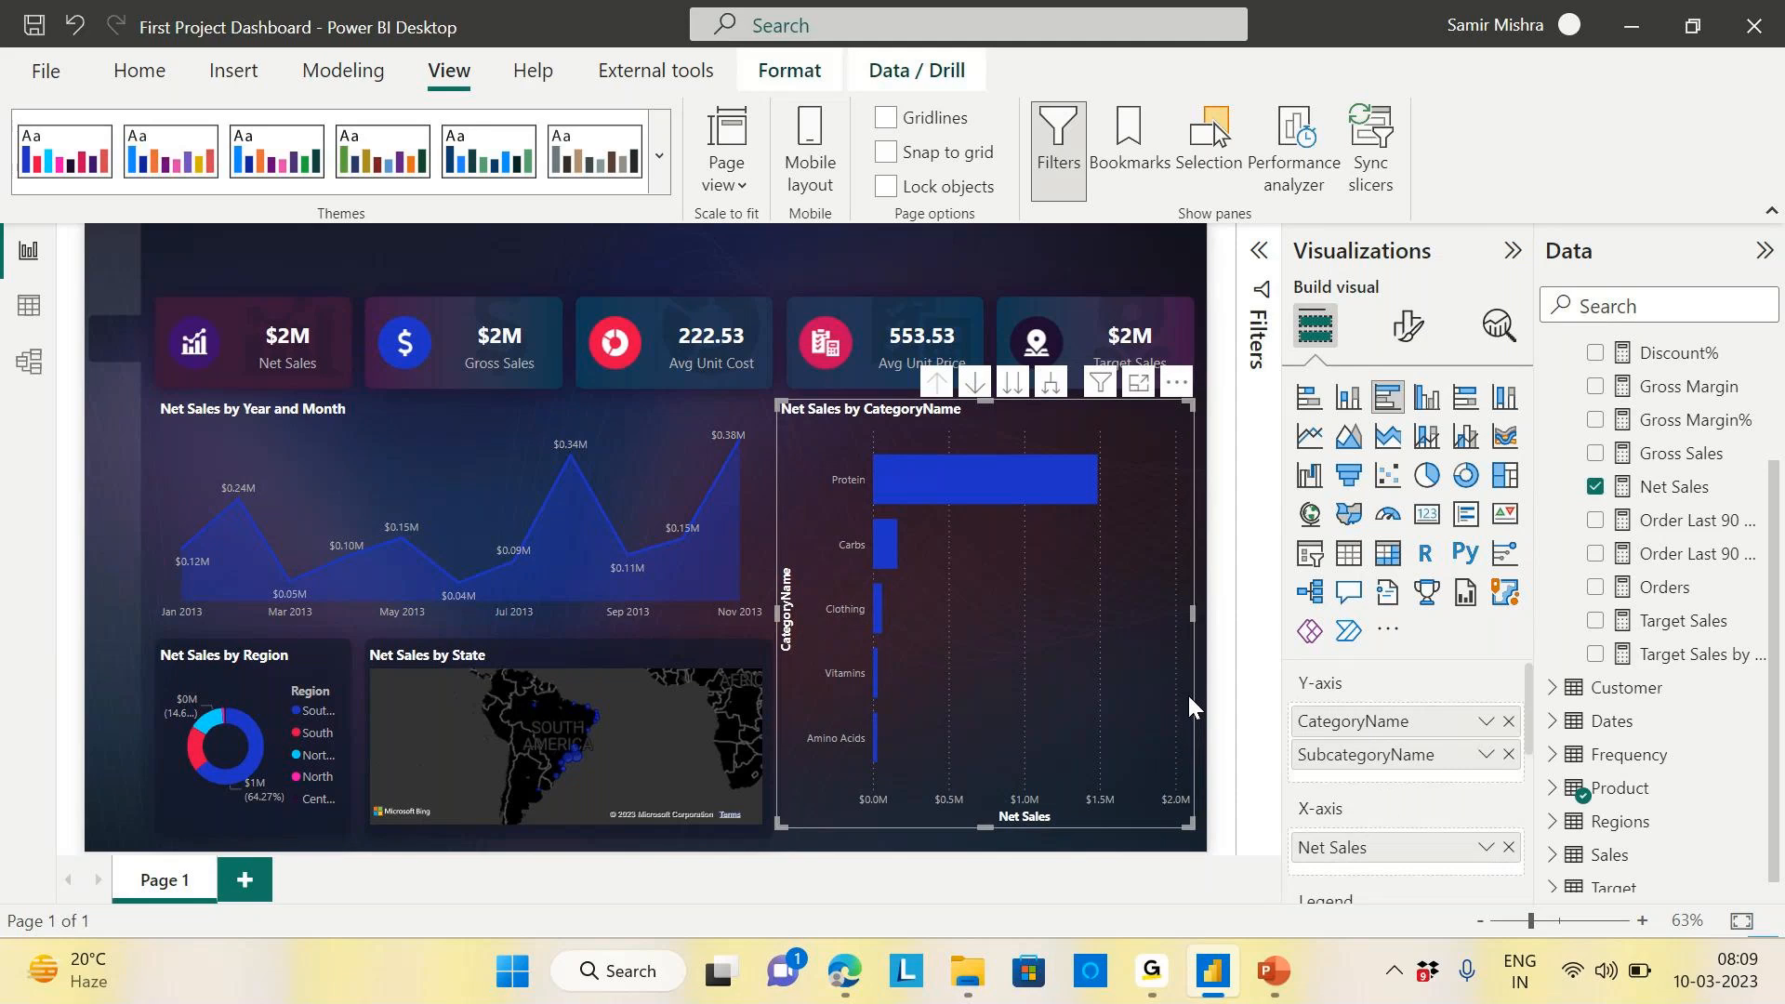
pyautogui.click(1415, 338)
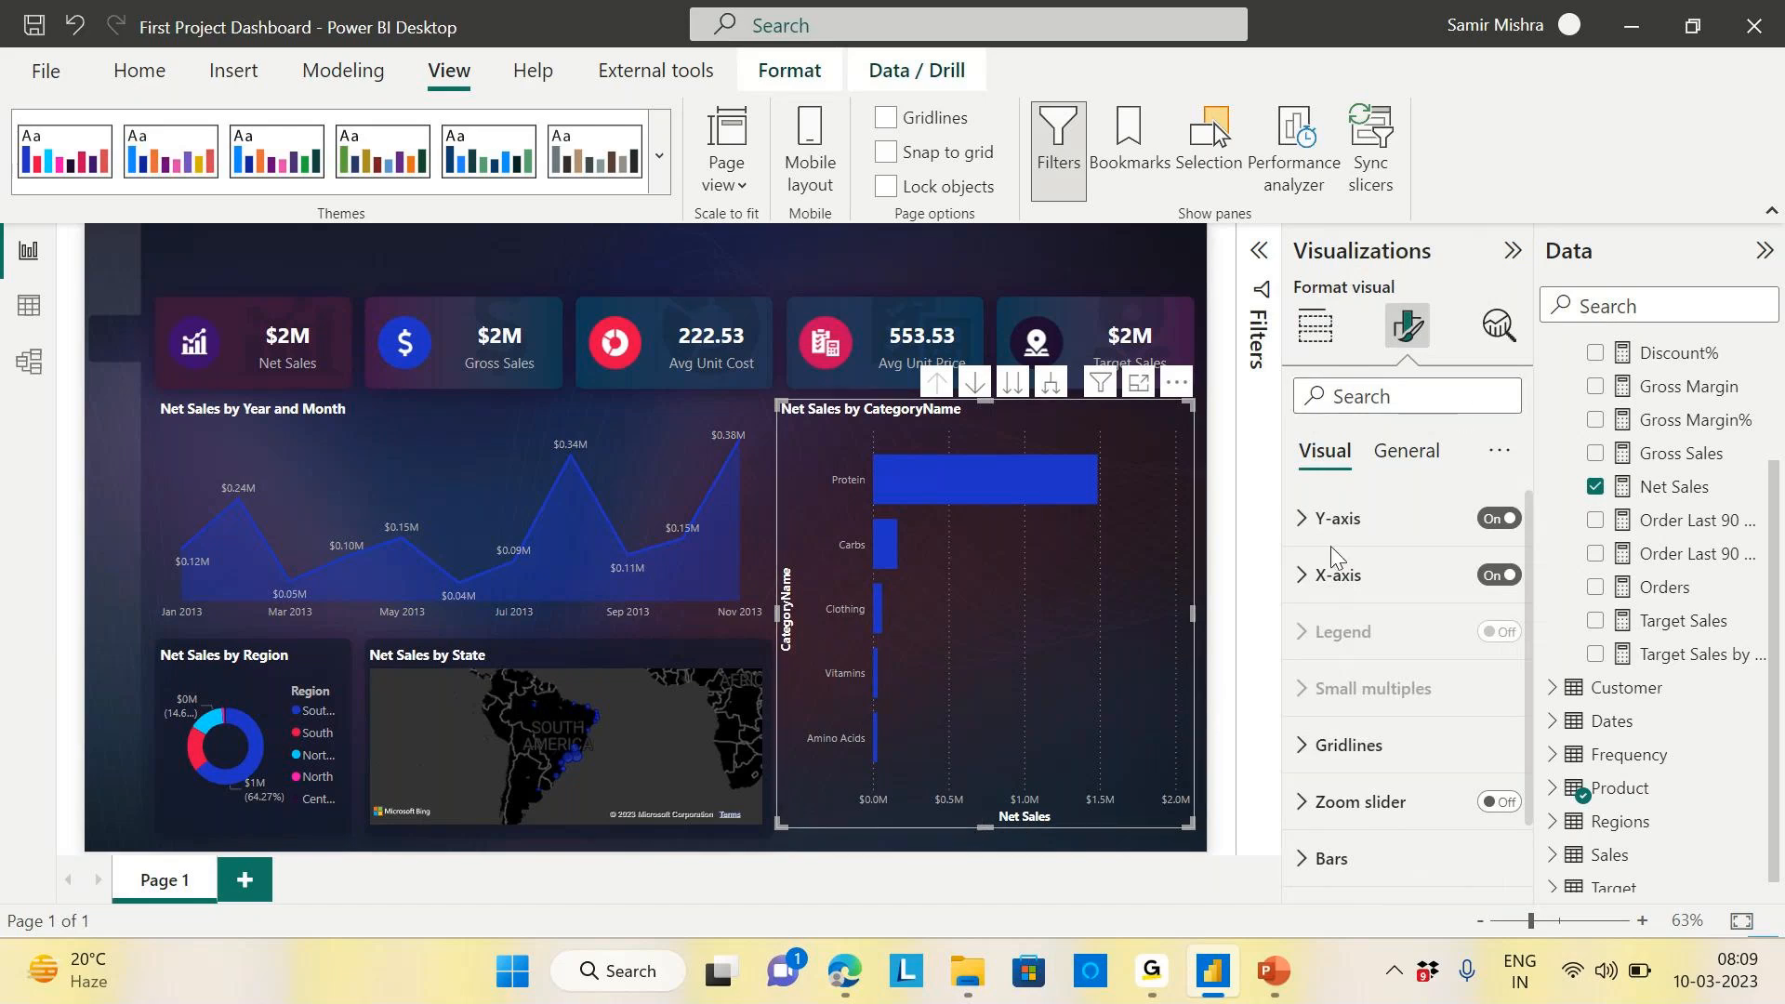
pyautogui.click(1500, 576)
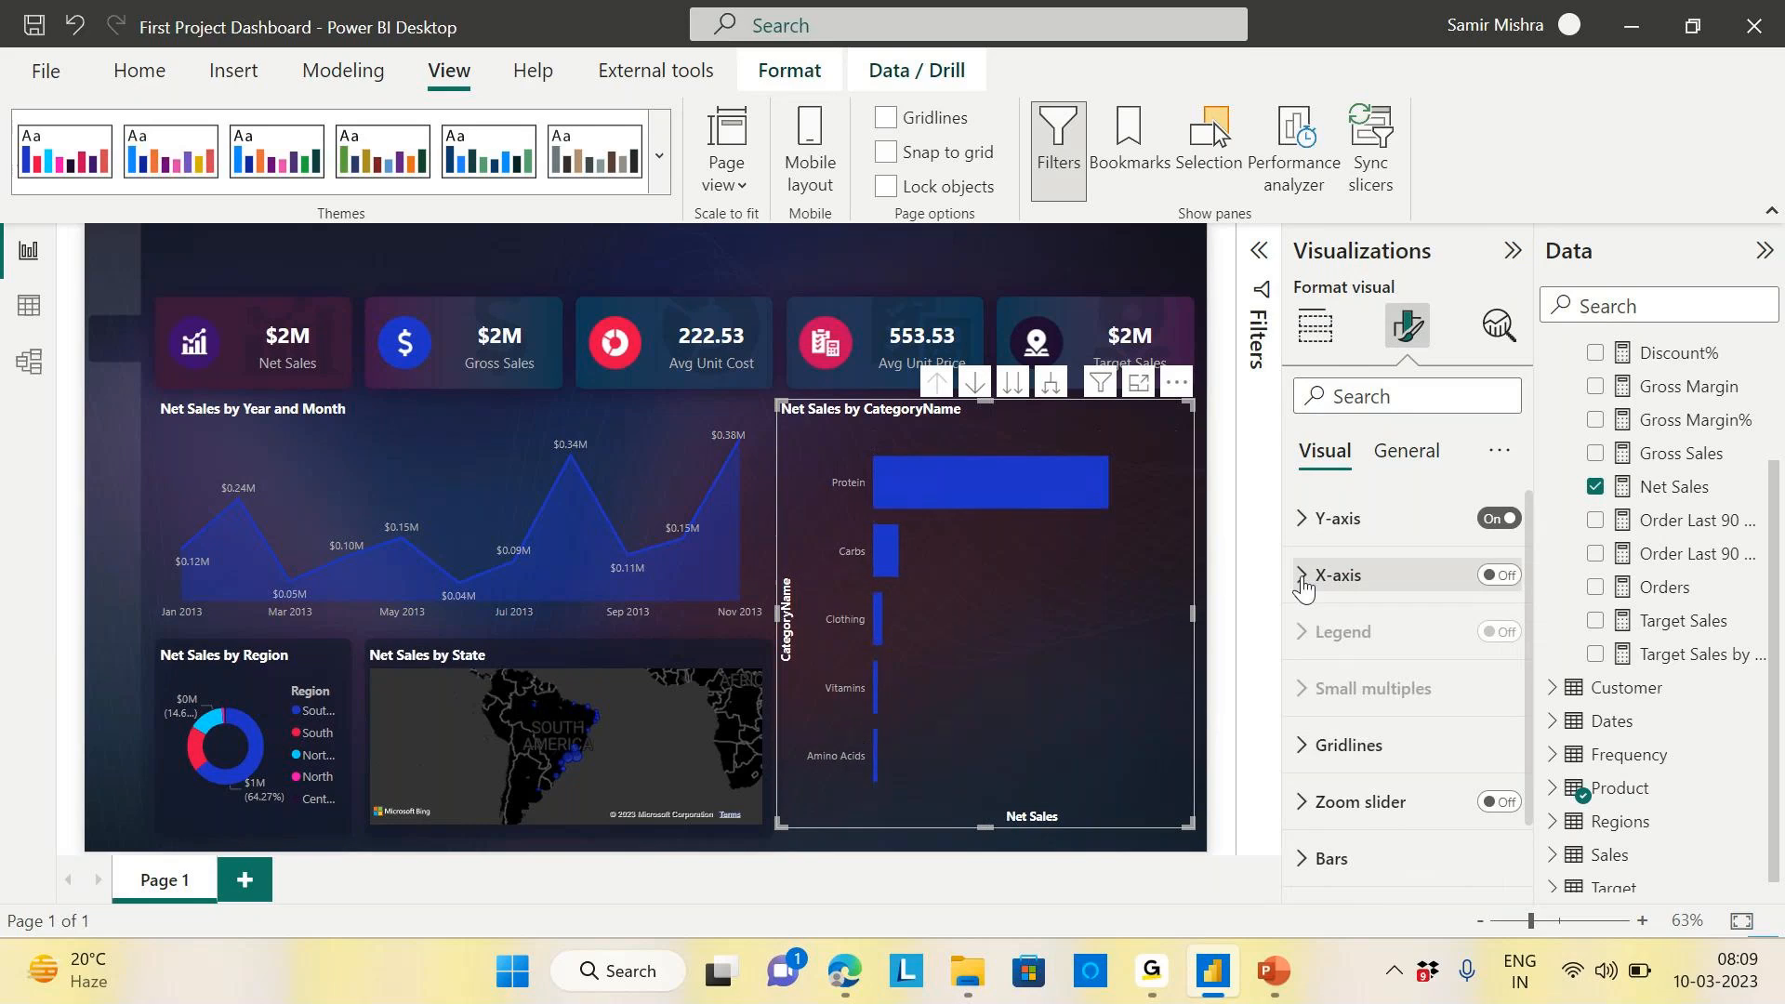
pyautogui.click(1303, 576)
pyautogui.scroll(-3, 1458, 717)
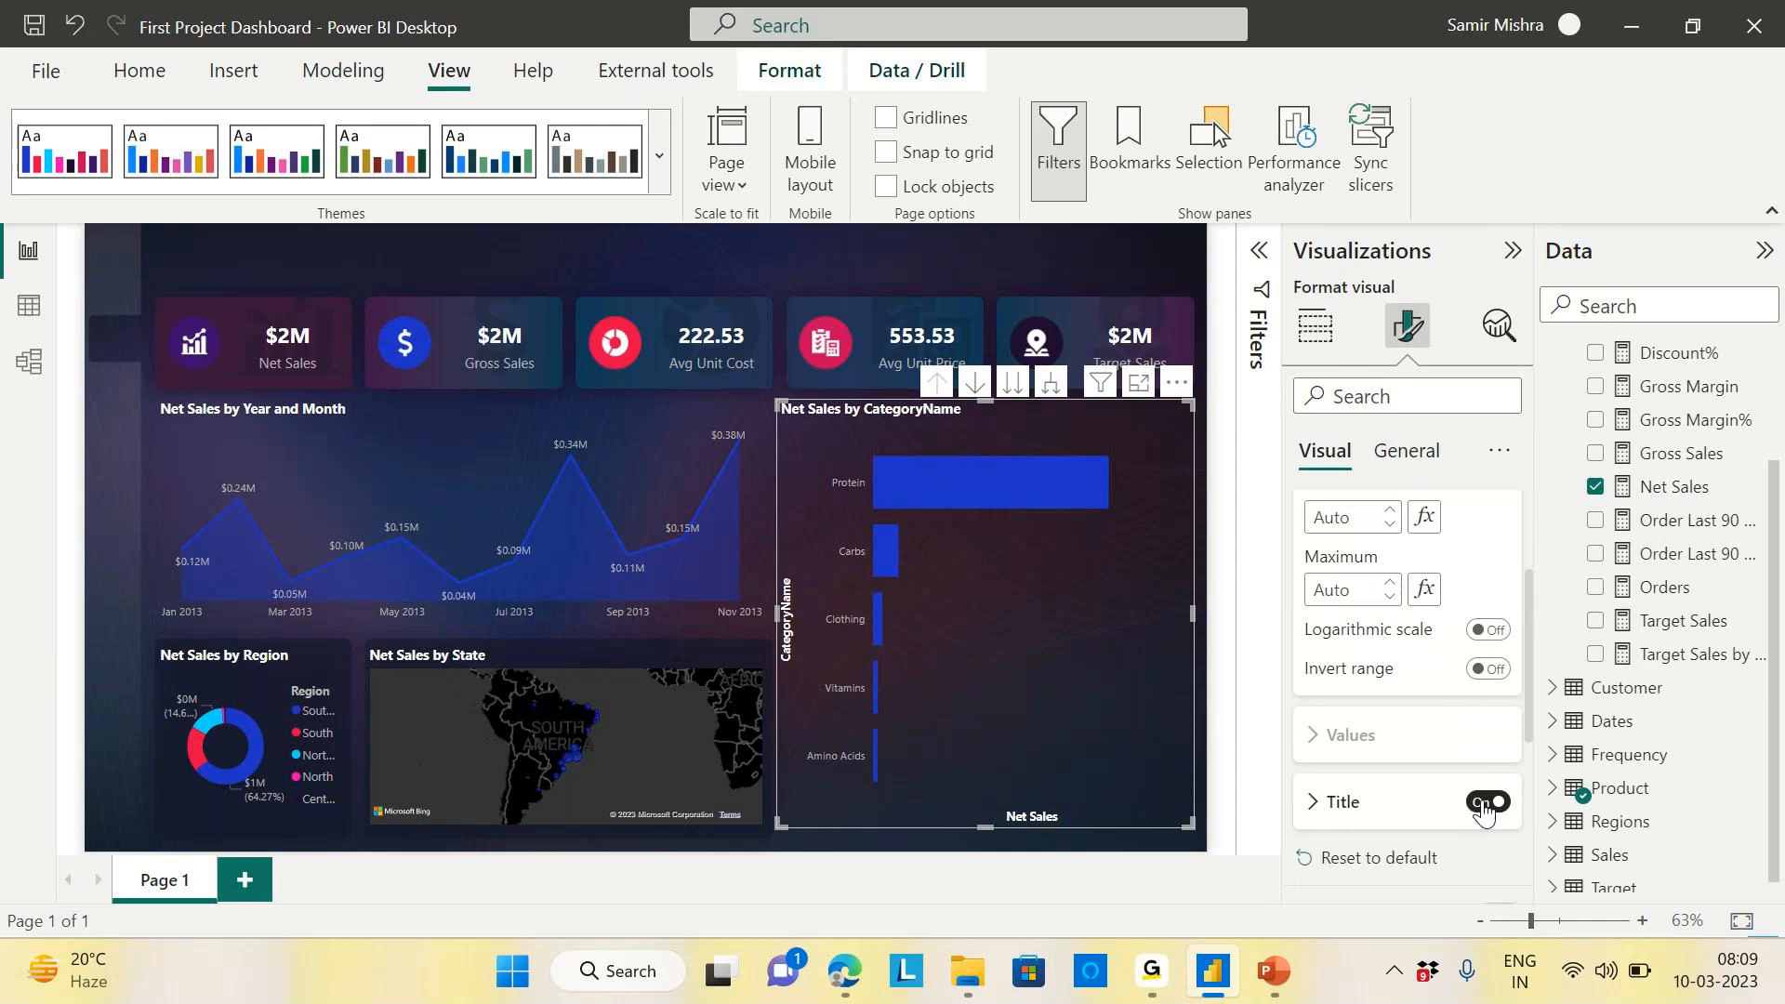
pyautogui.scroll(4, 1413, 623)
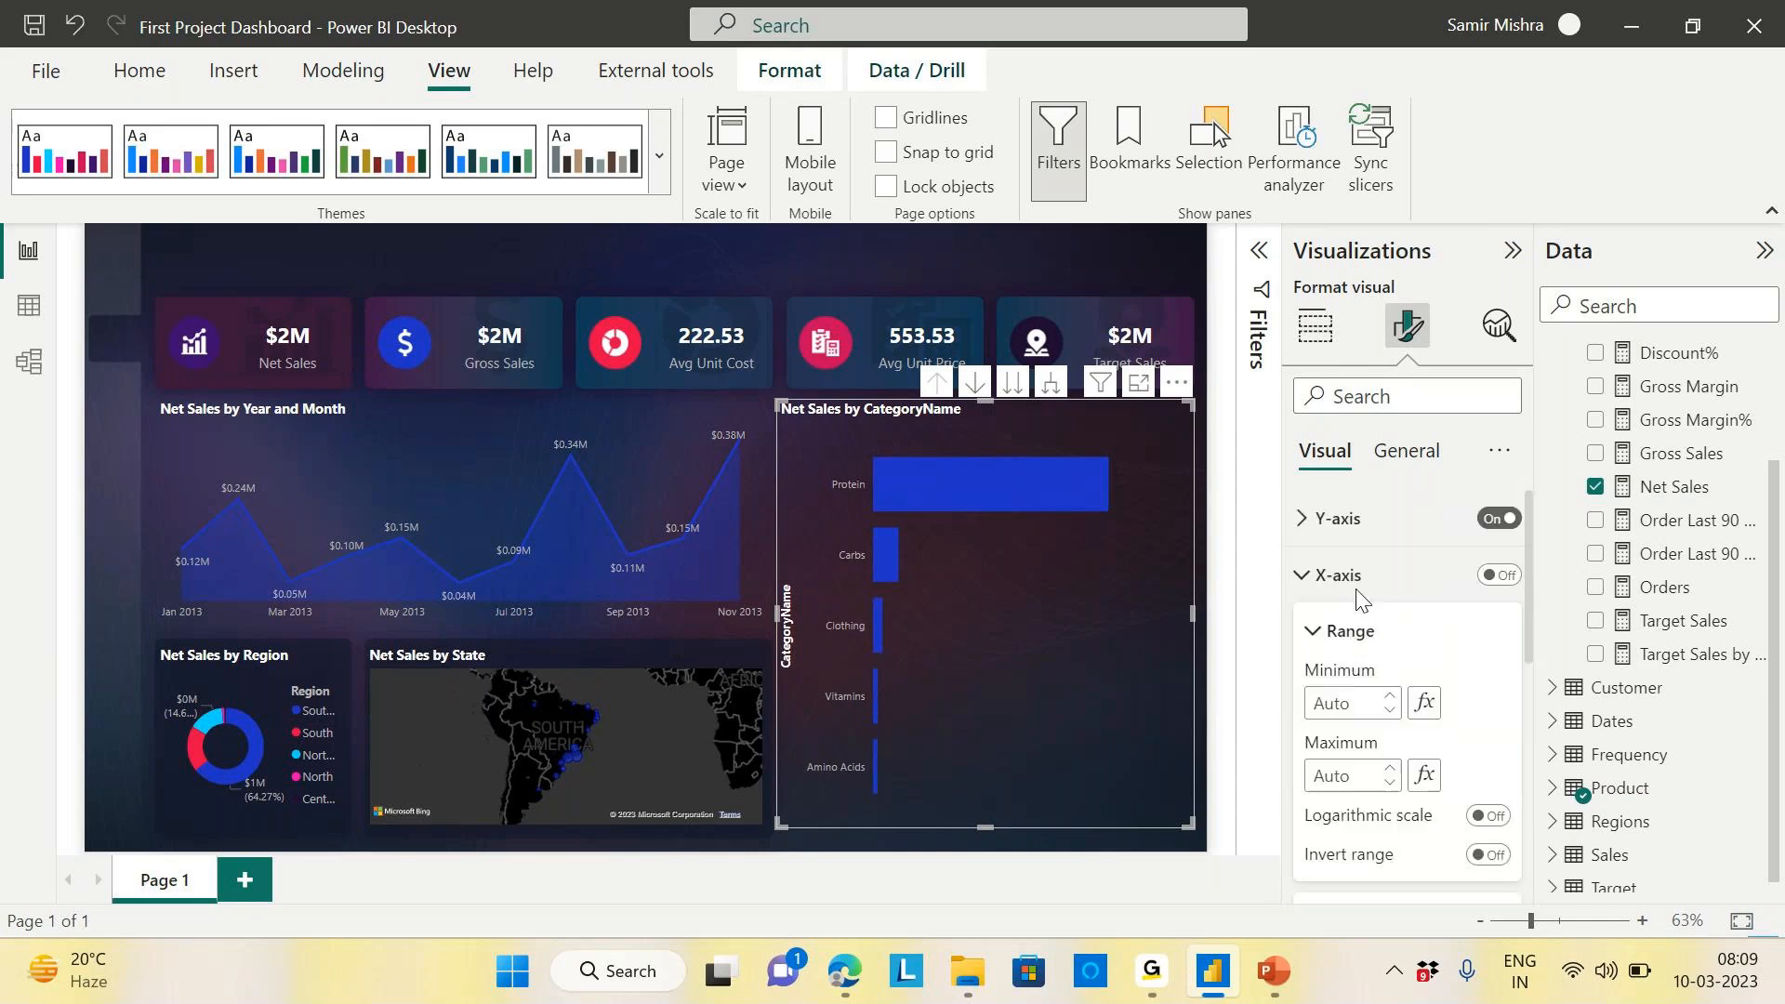
pyautogui.click(1302, 573)
# Turn off the Y-axis title of the Net Sales by CategoryName bar chart, keeping the category labels on
pyautogui.click(1309, 525)
pyautogui.scroll(-3, 1460, 738)
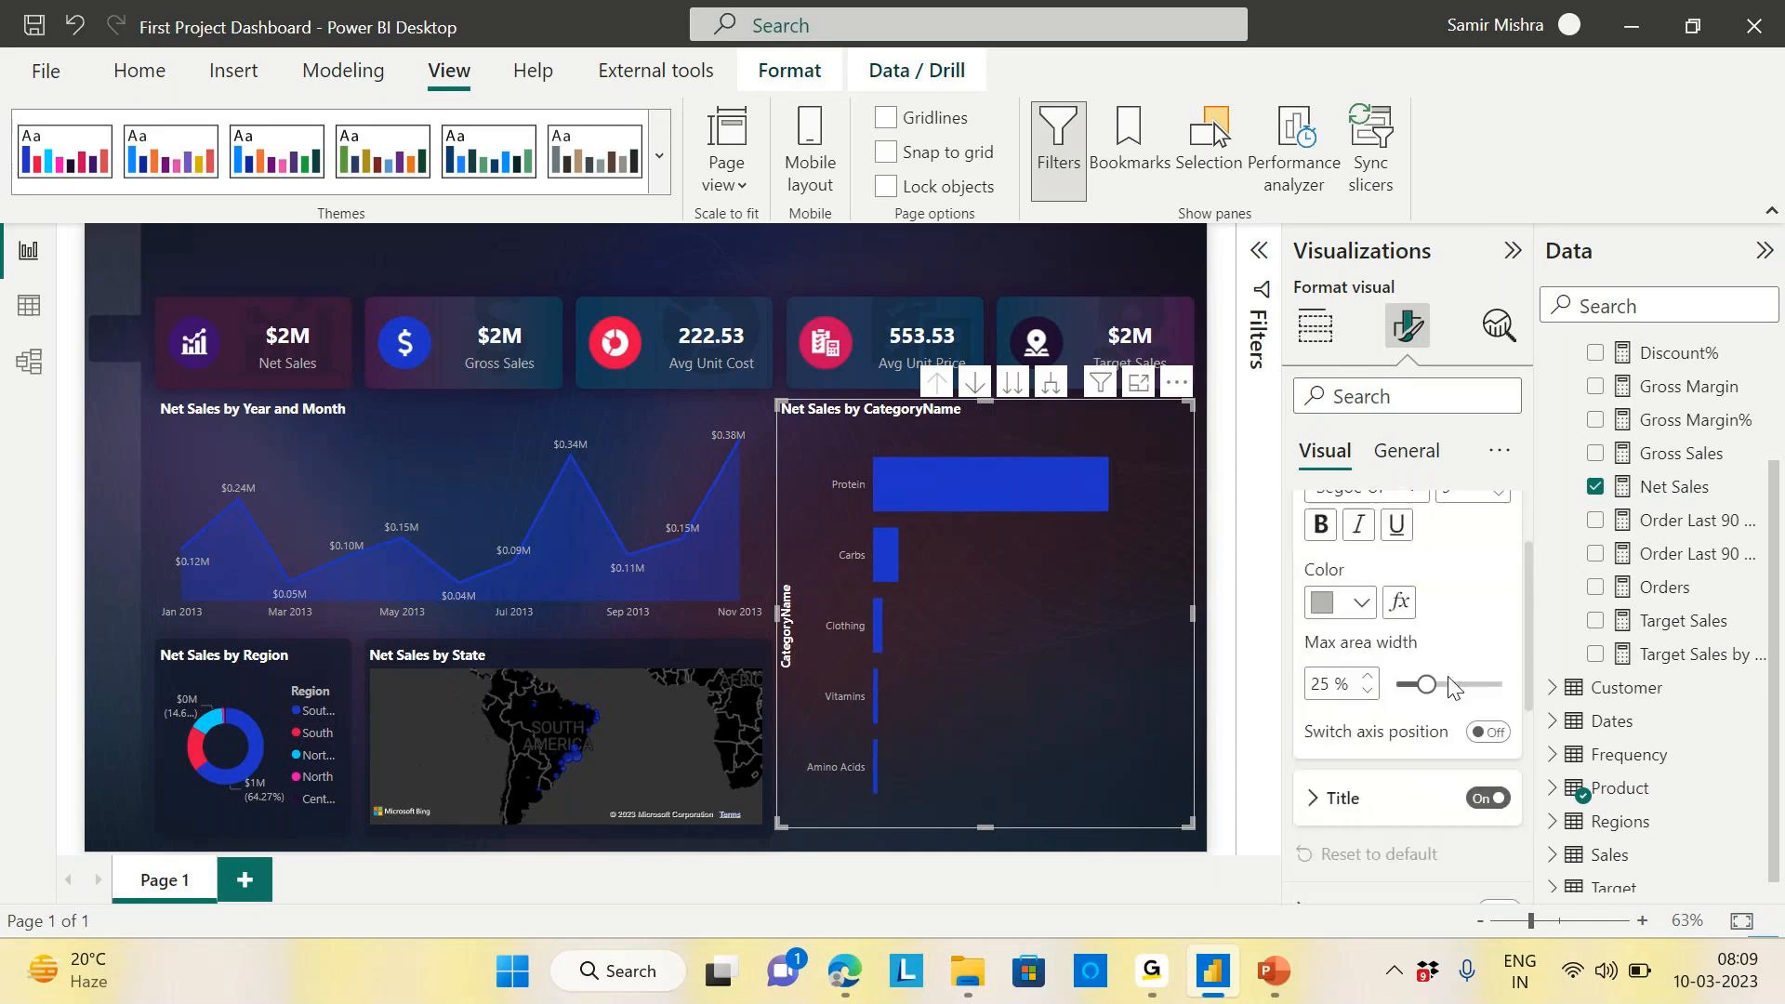
pyautogui.click(1488, 773)
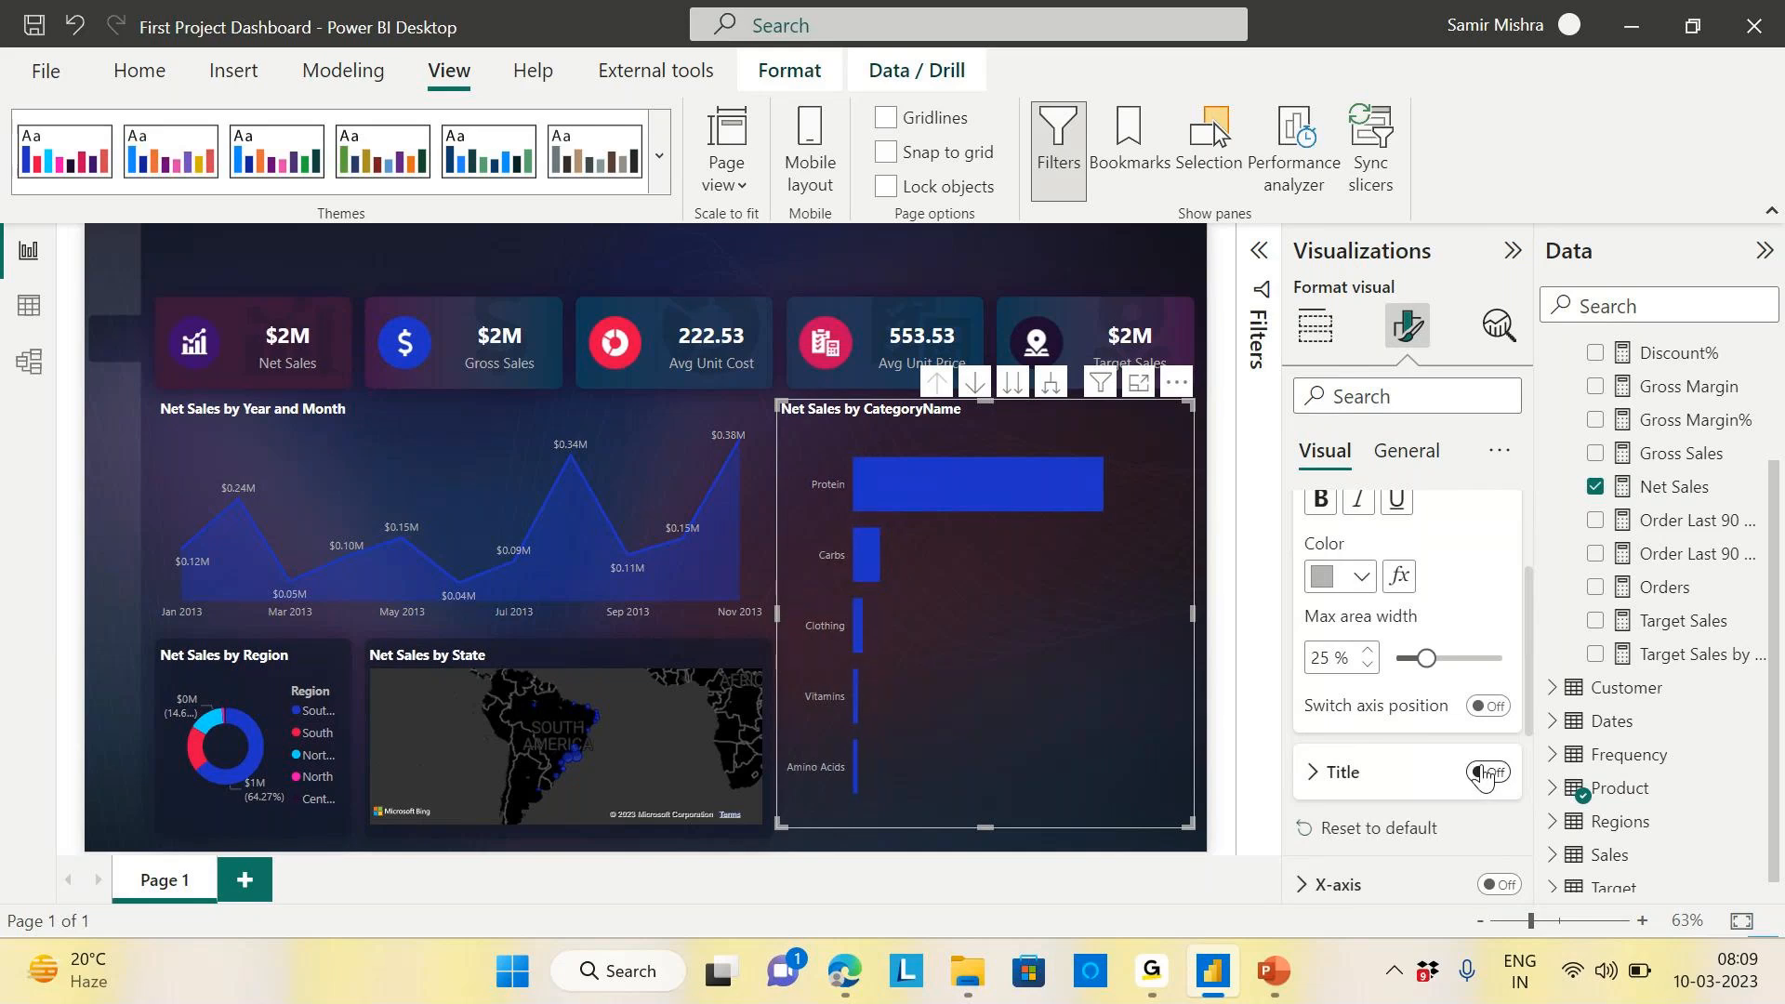
pyautogui.scroll(3, 1417, 534)
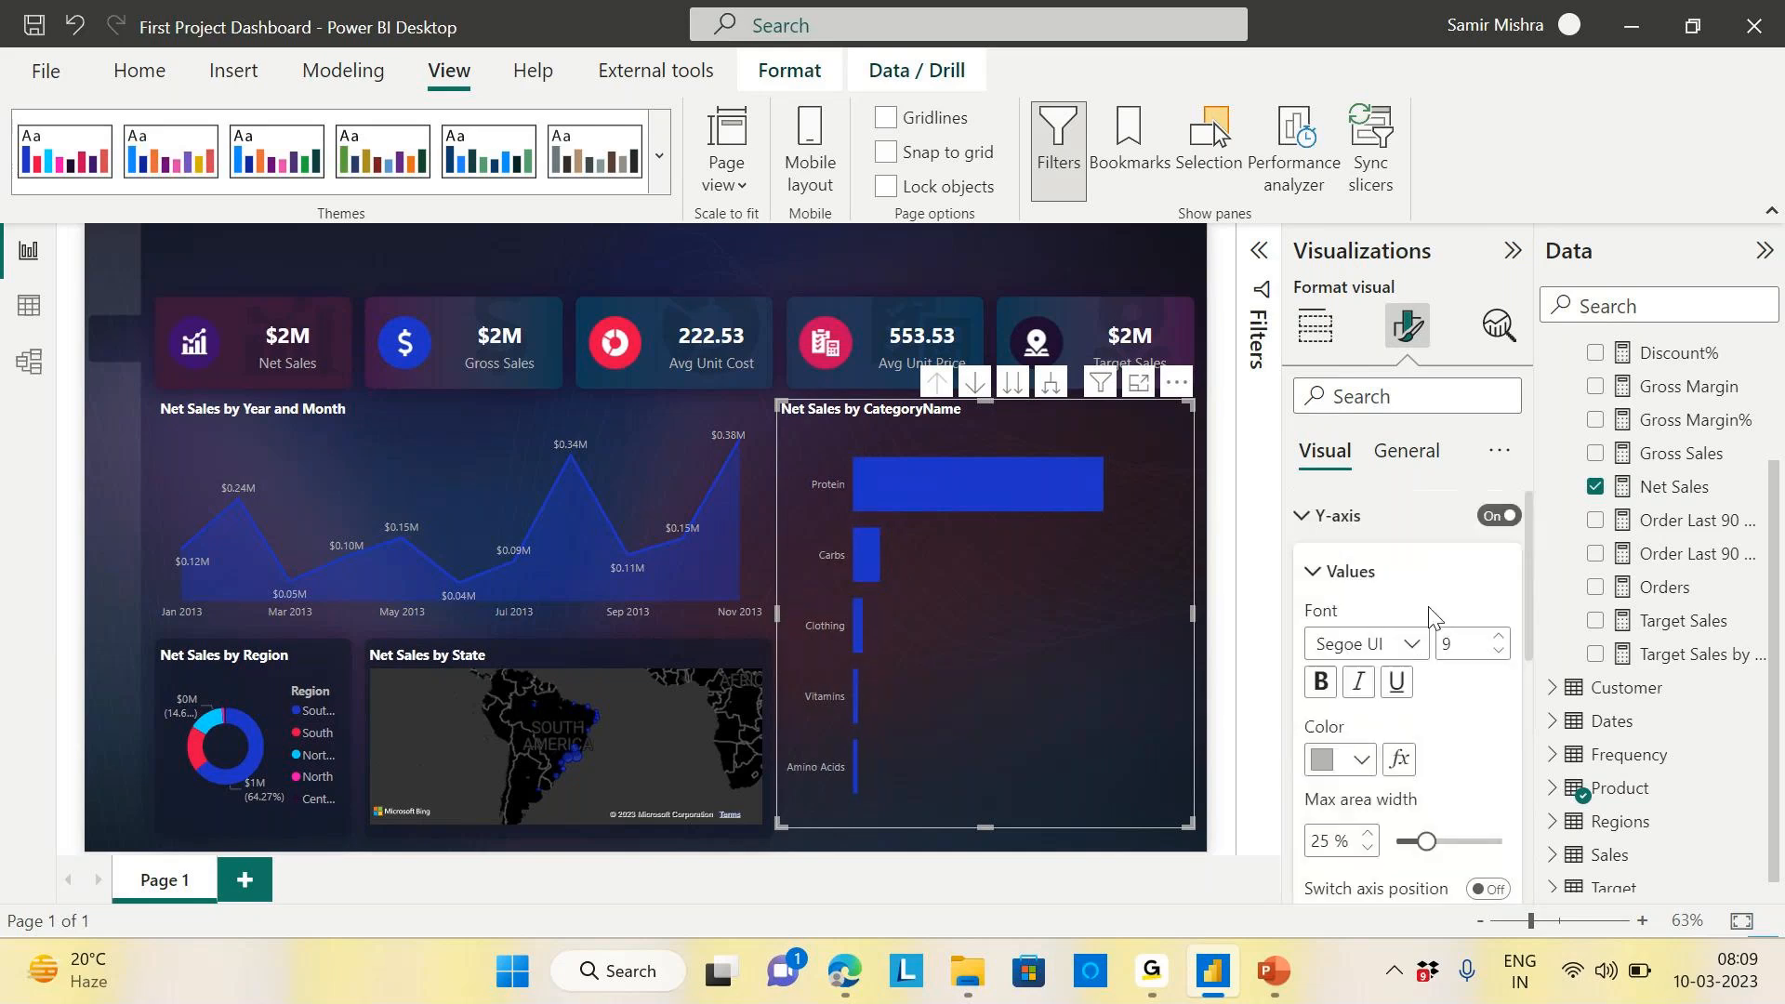
pyautogui.click(1290, 526)
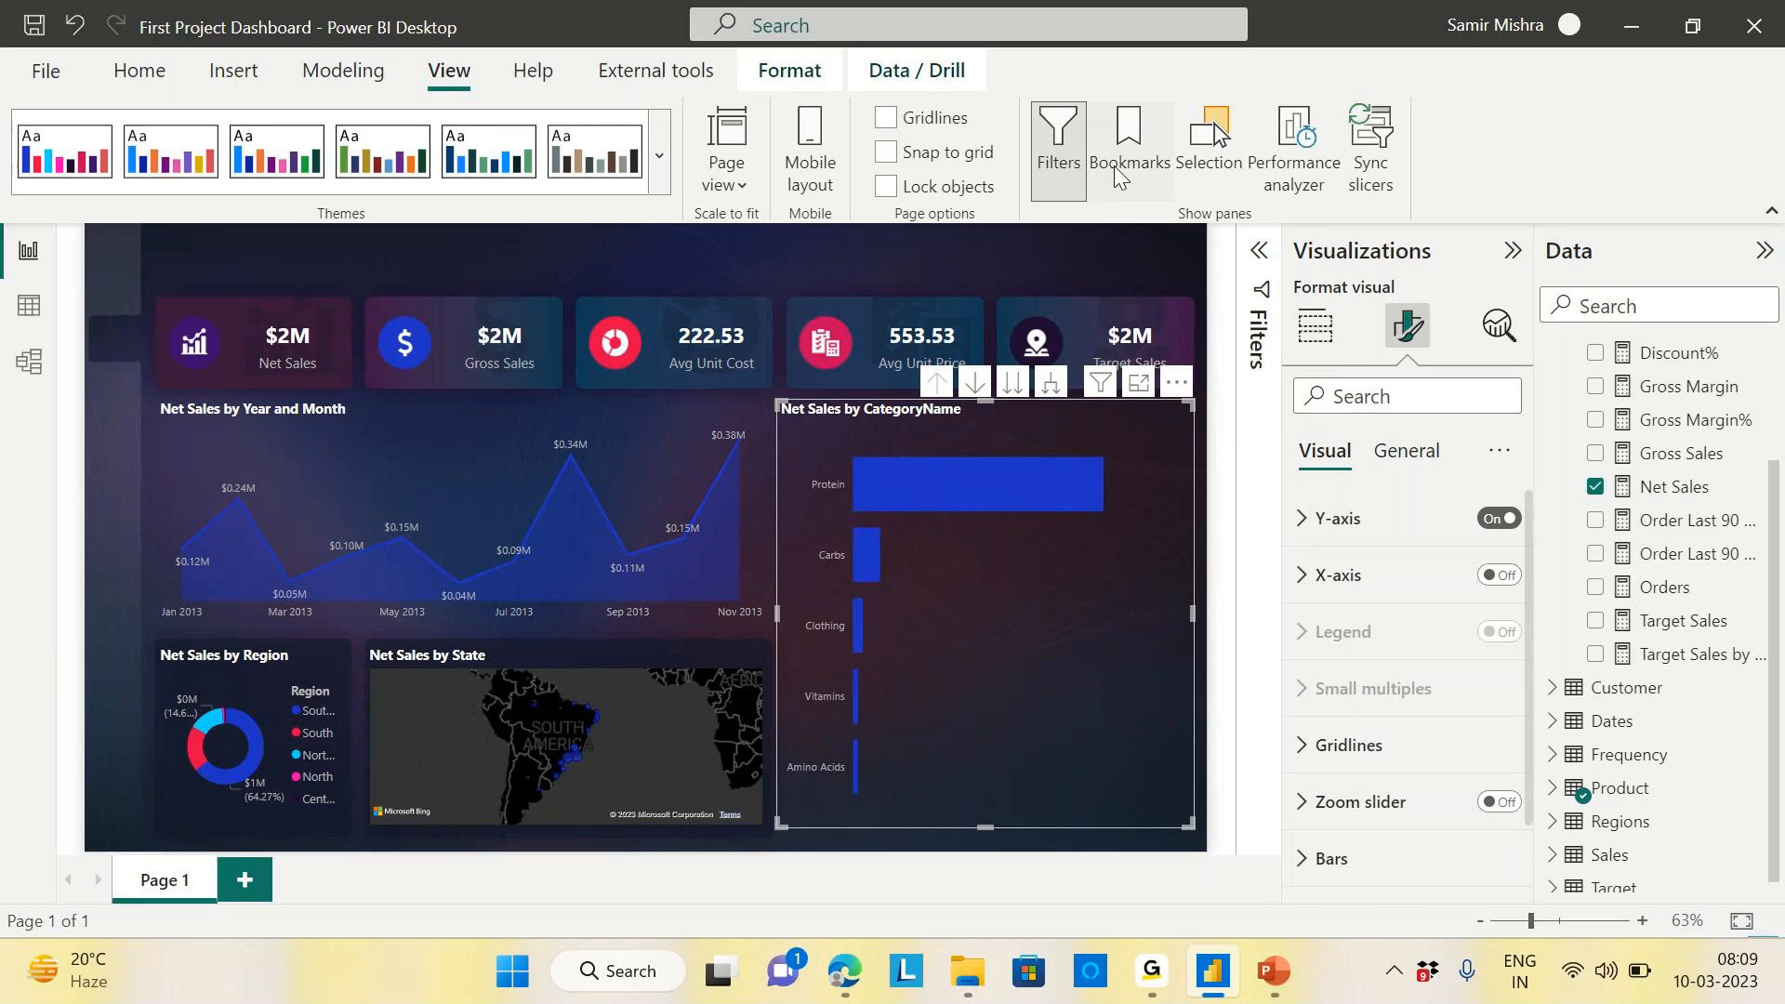
pyautogui.click(1046, 247)
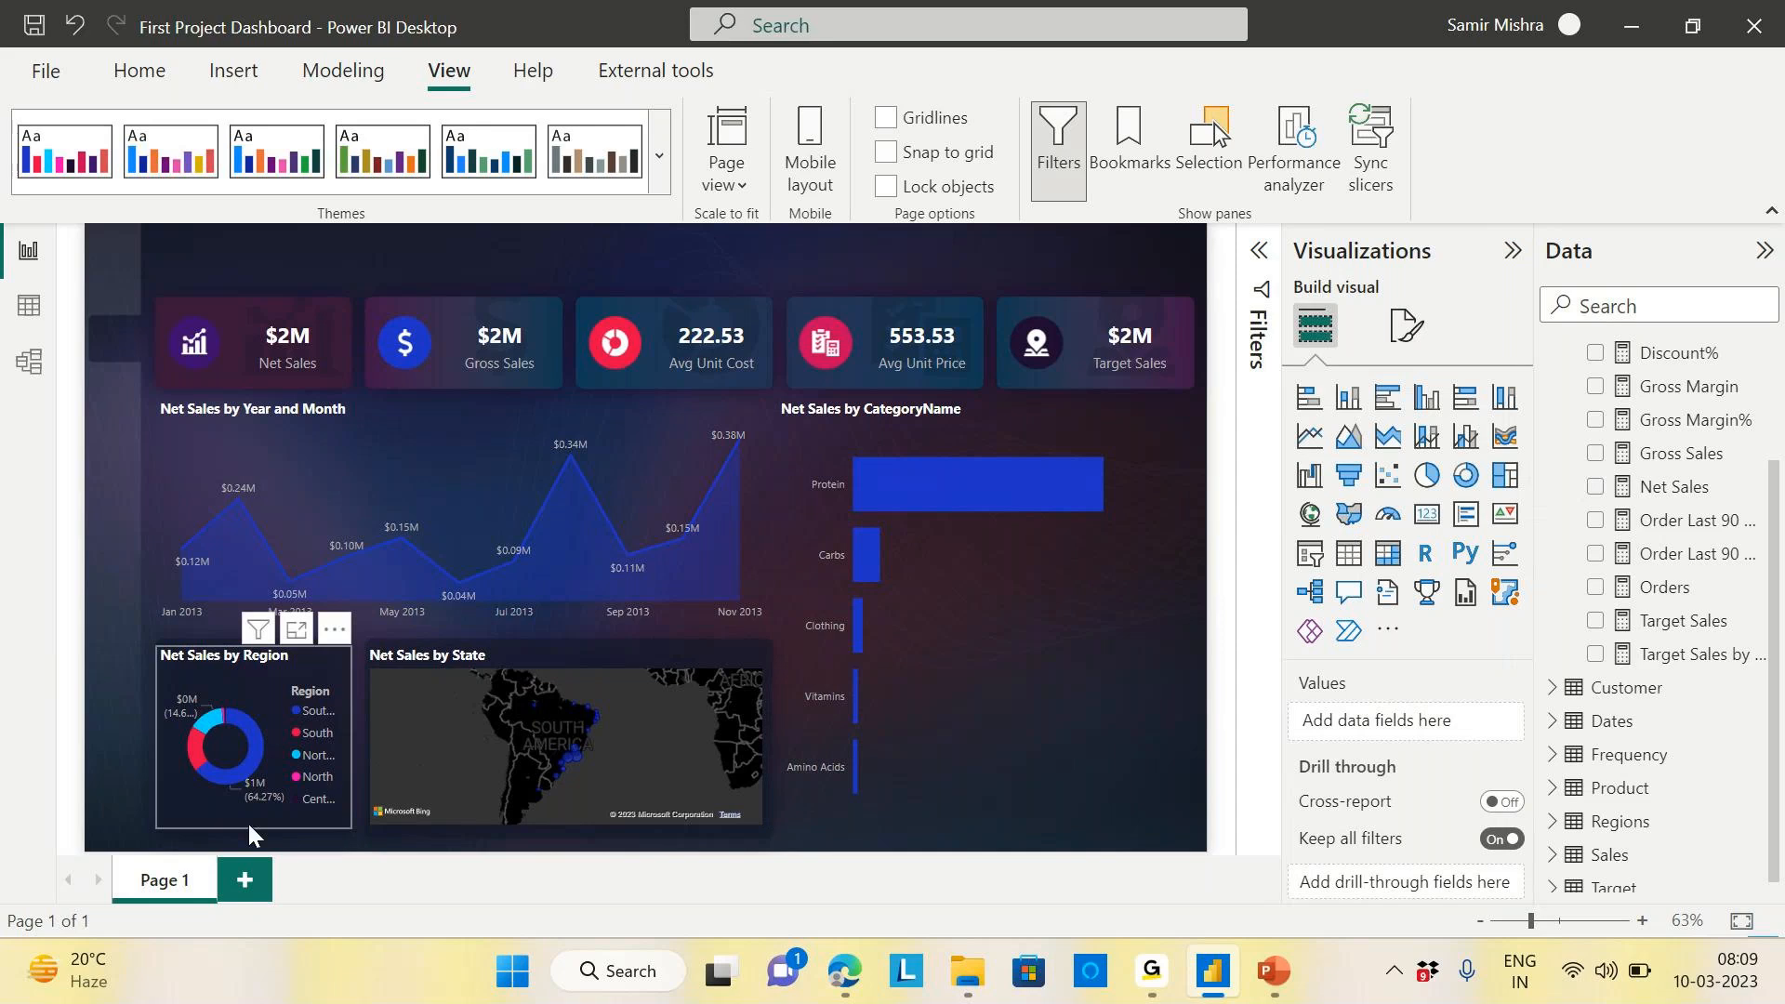
# Select the Net Sales by Region donut chart for formatting
pyautogui.click(335, 824)
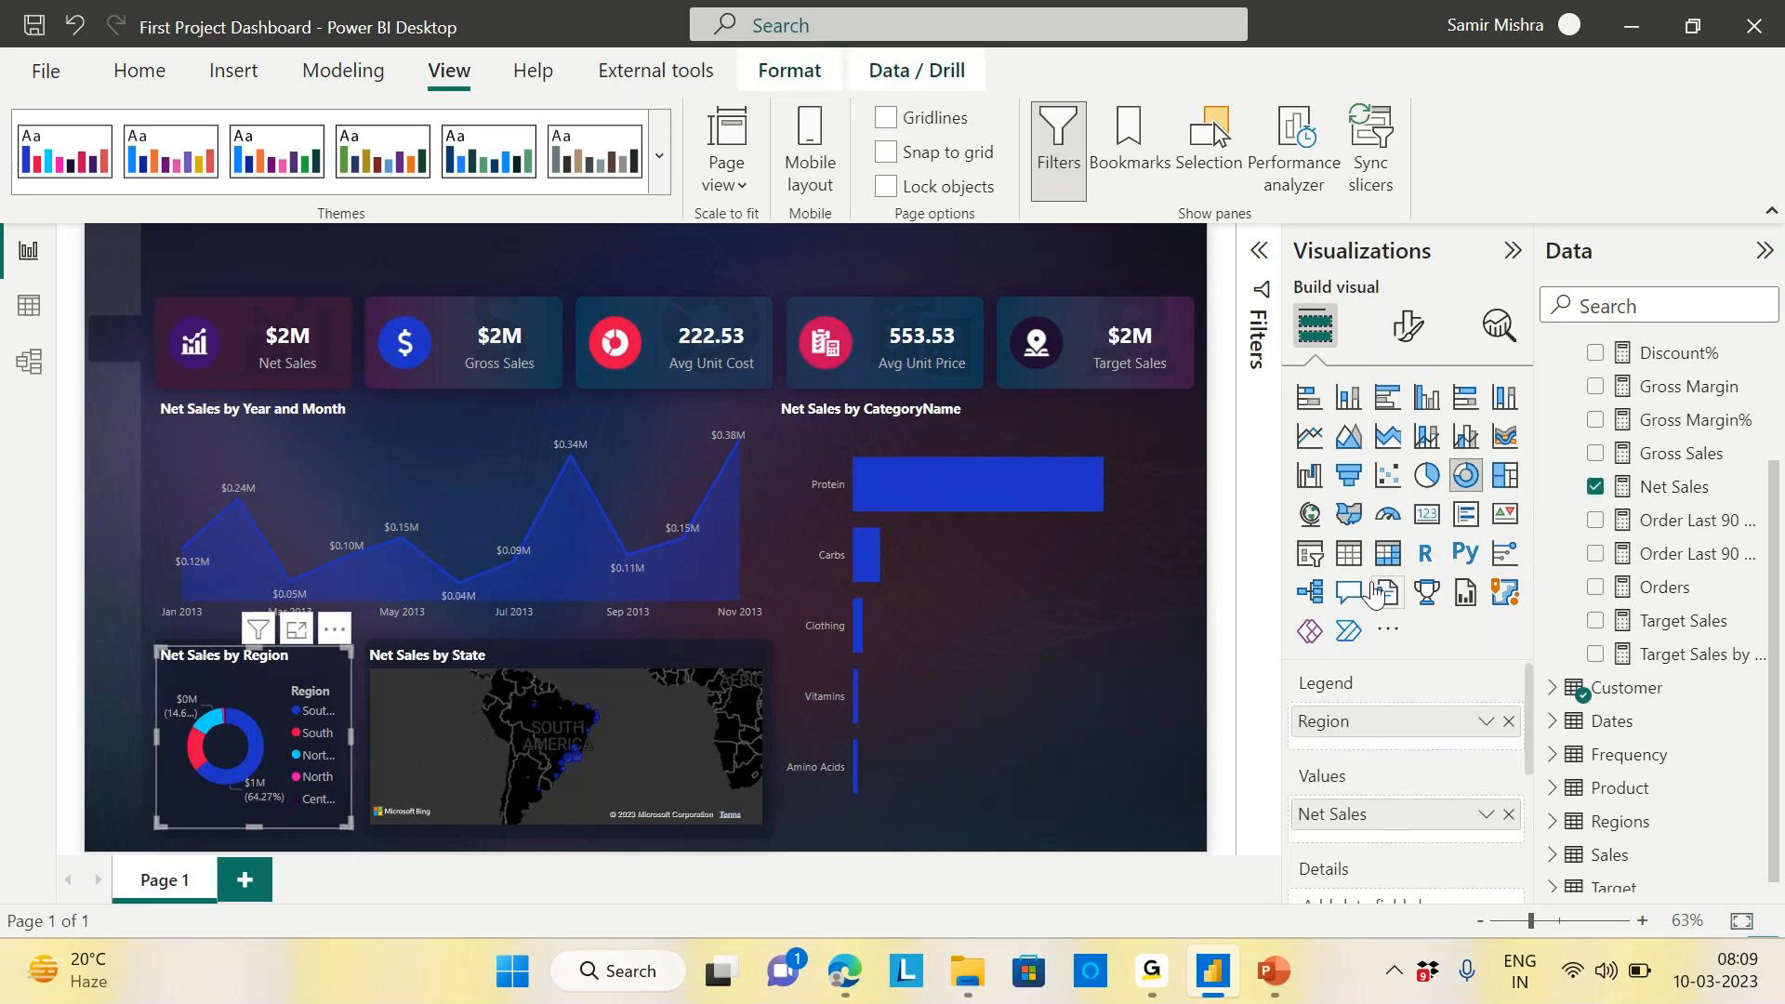
# Turn off the legend of the Net Sales by Region donut chart and color its Southeast slice light red
pyautogui.click(1412, 325)
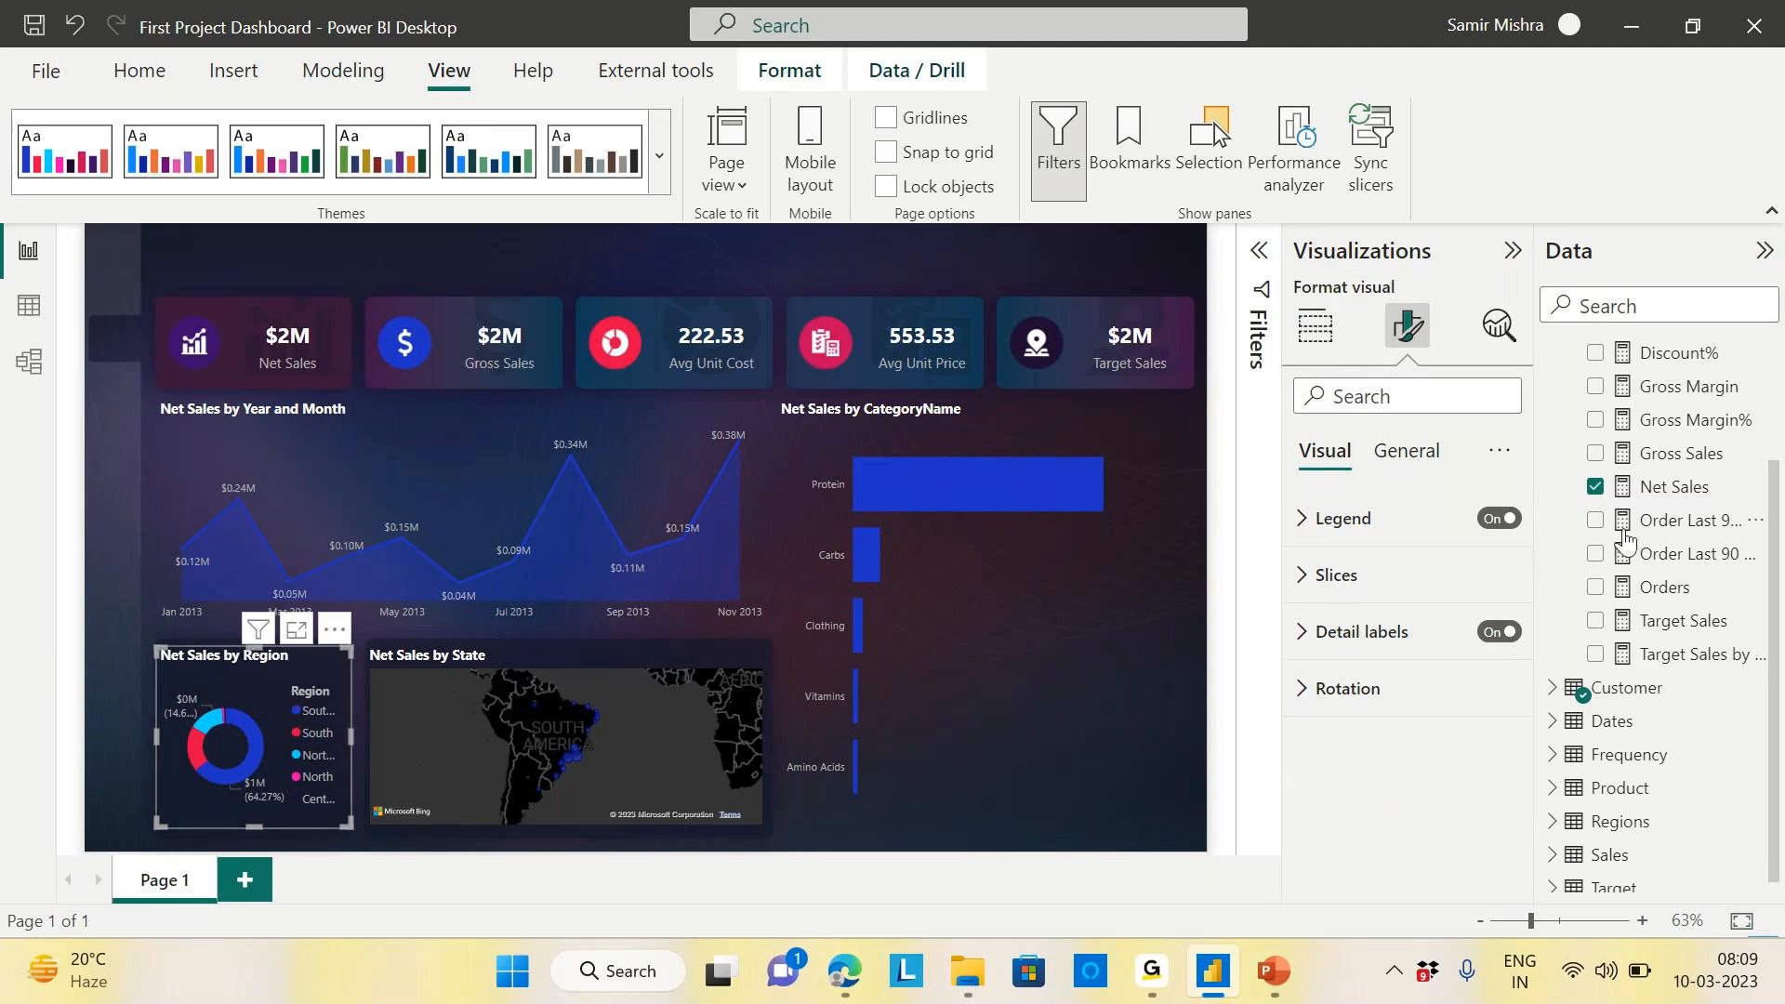
pyautogui.click(1497, 522)
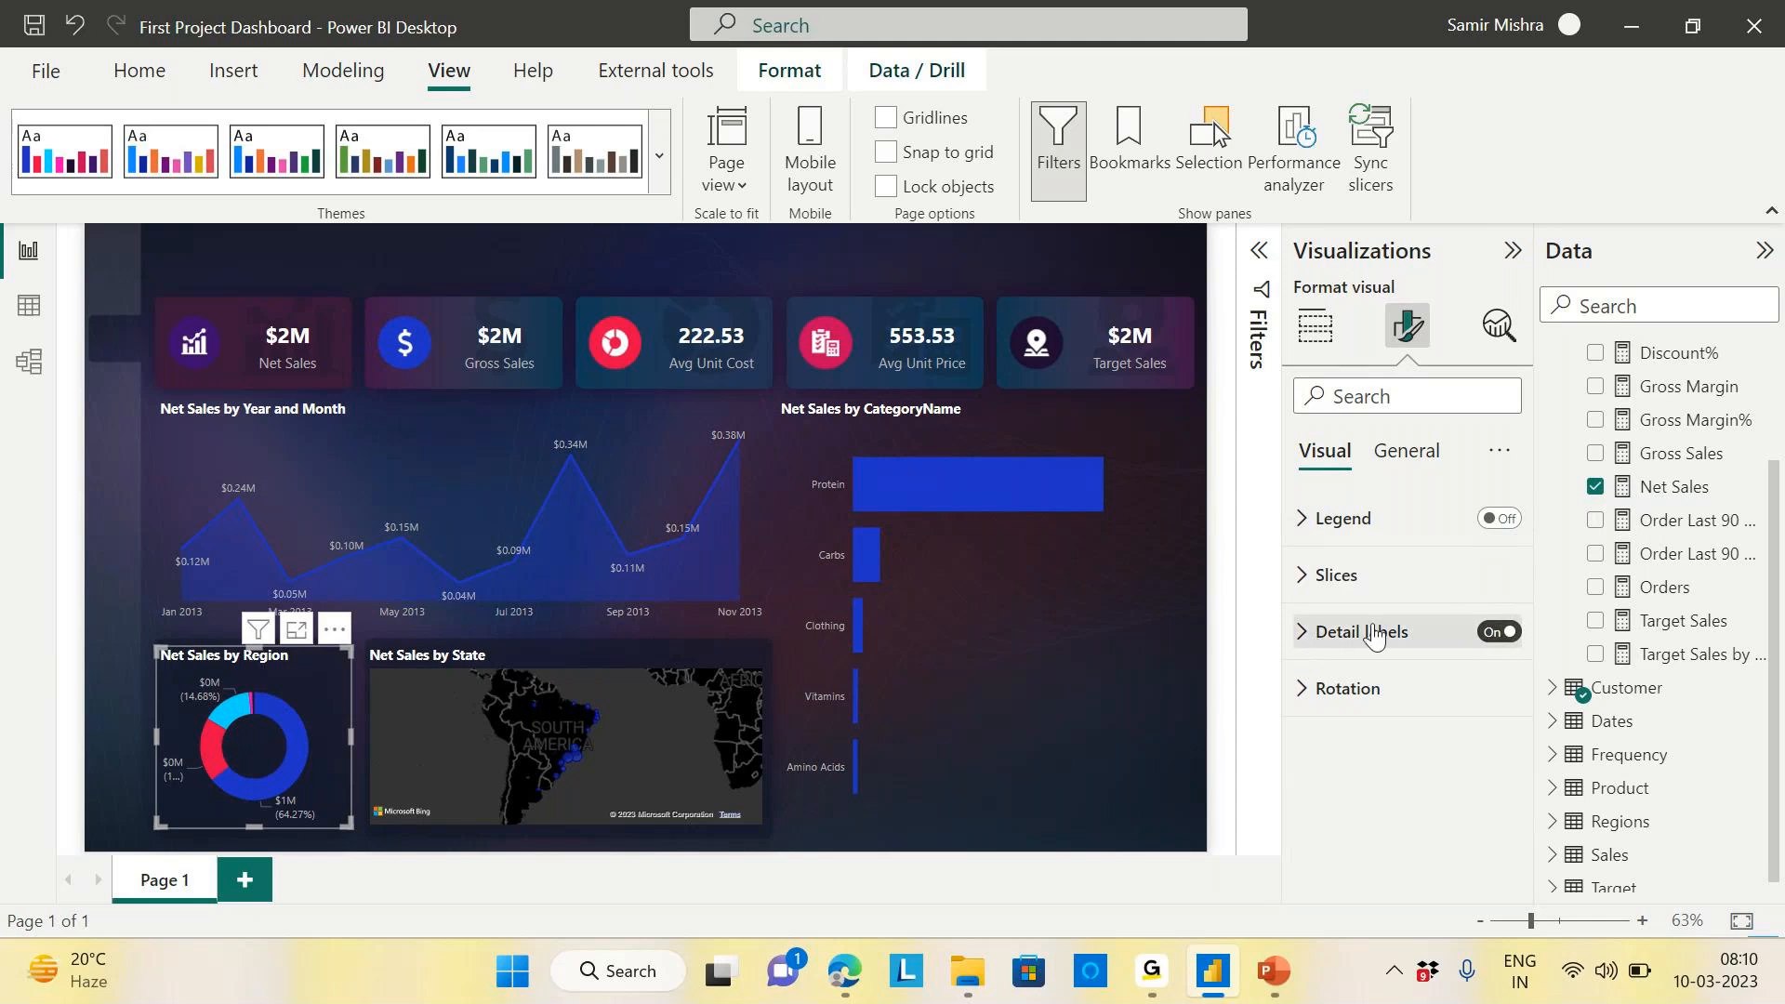
pyautogui.click(1306, 584)
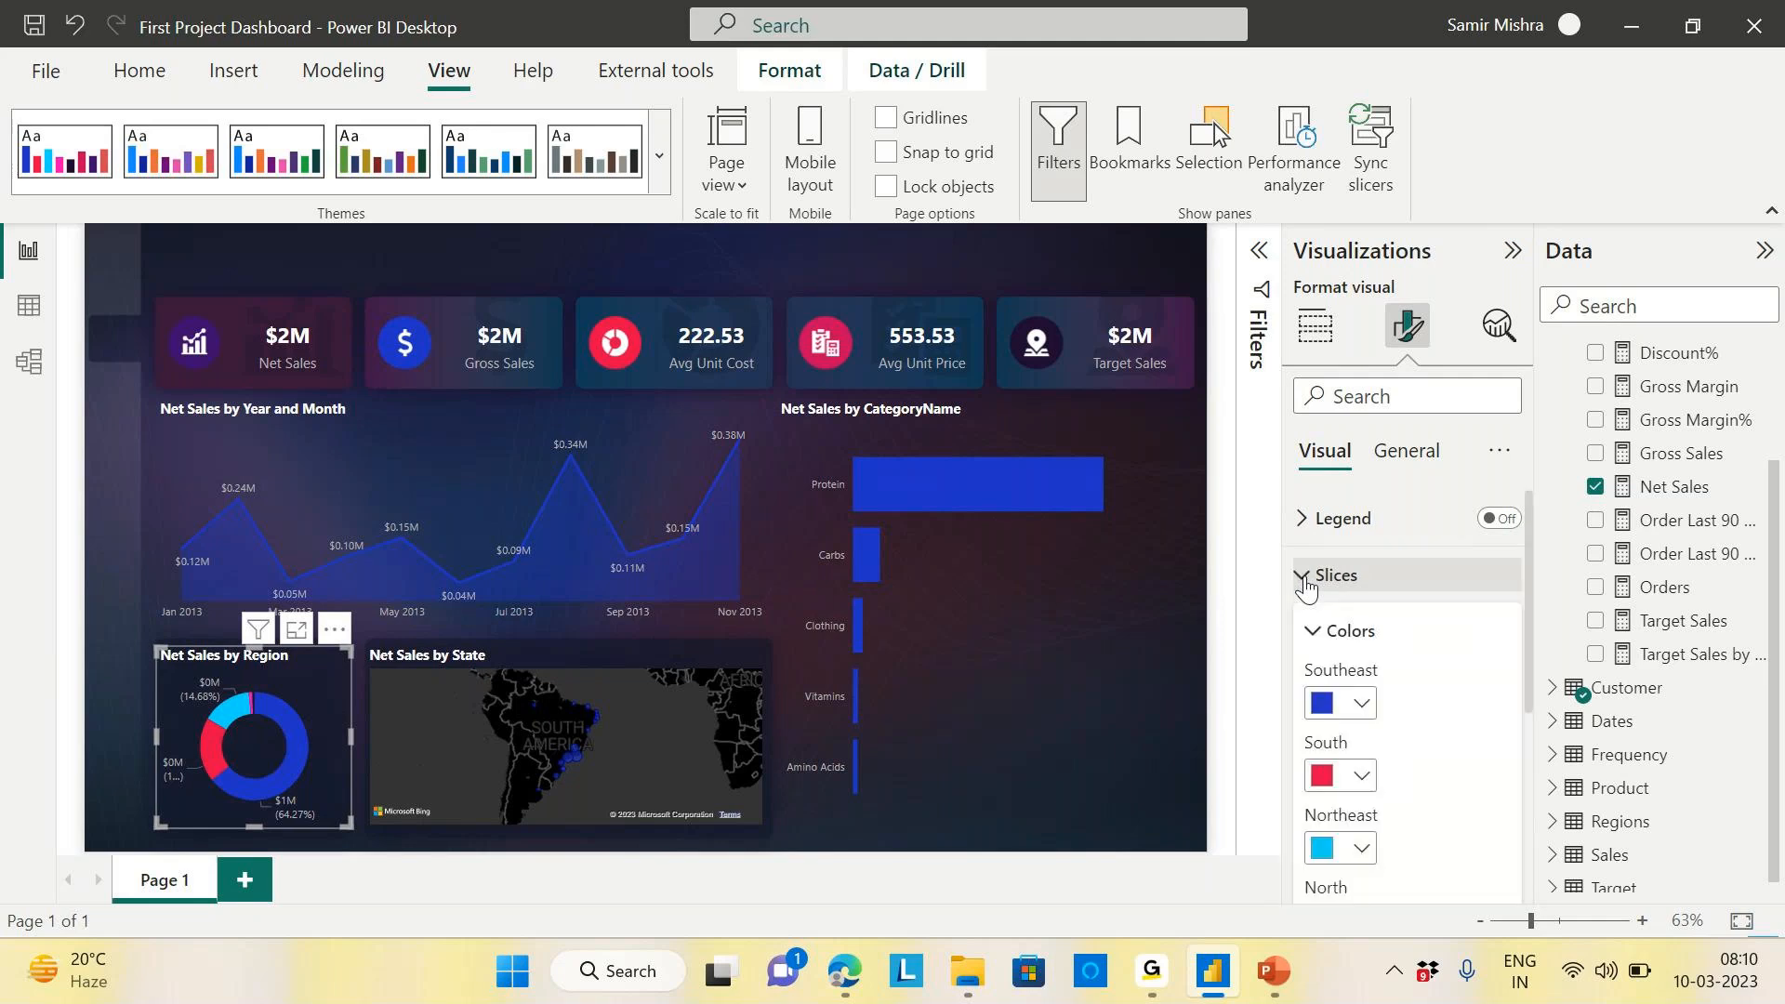
pyautogui.scroll(-2, 1432, 677)
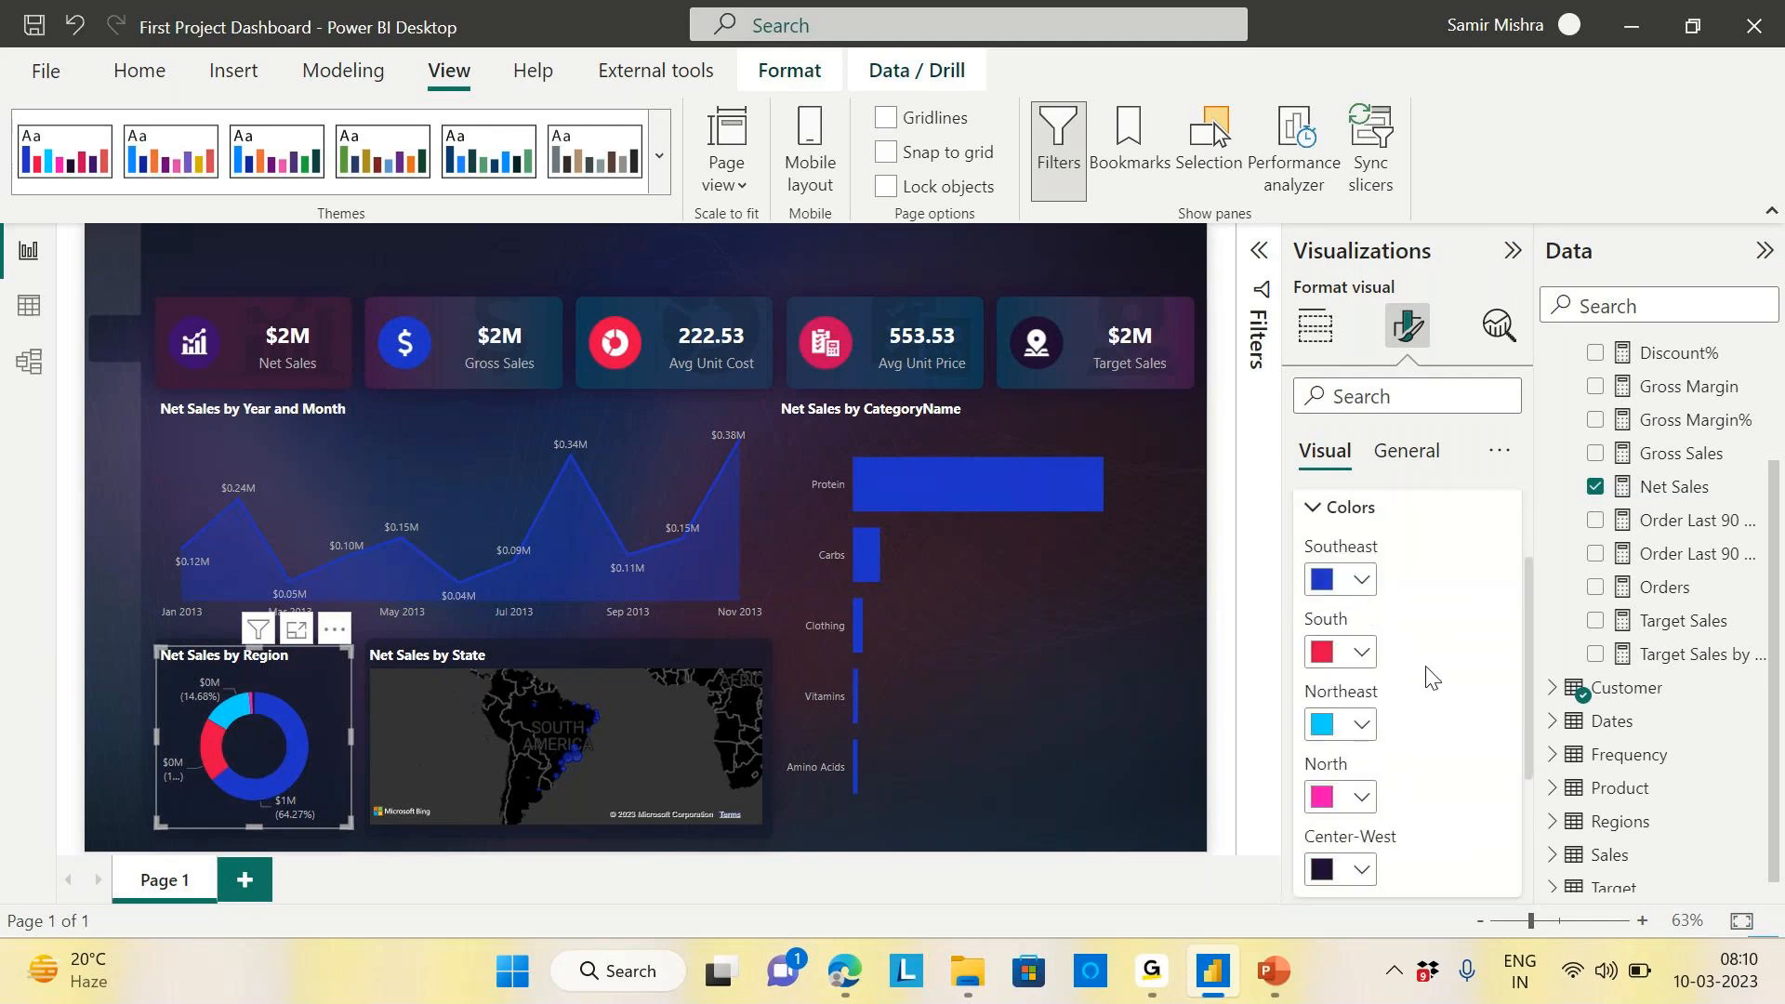
pyautogui.scroll(-1, 1432, 677)
pyautogui.scroll(1, 1432, 677)
pyautogui.click(1362, 582)
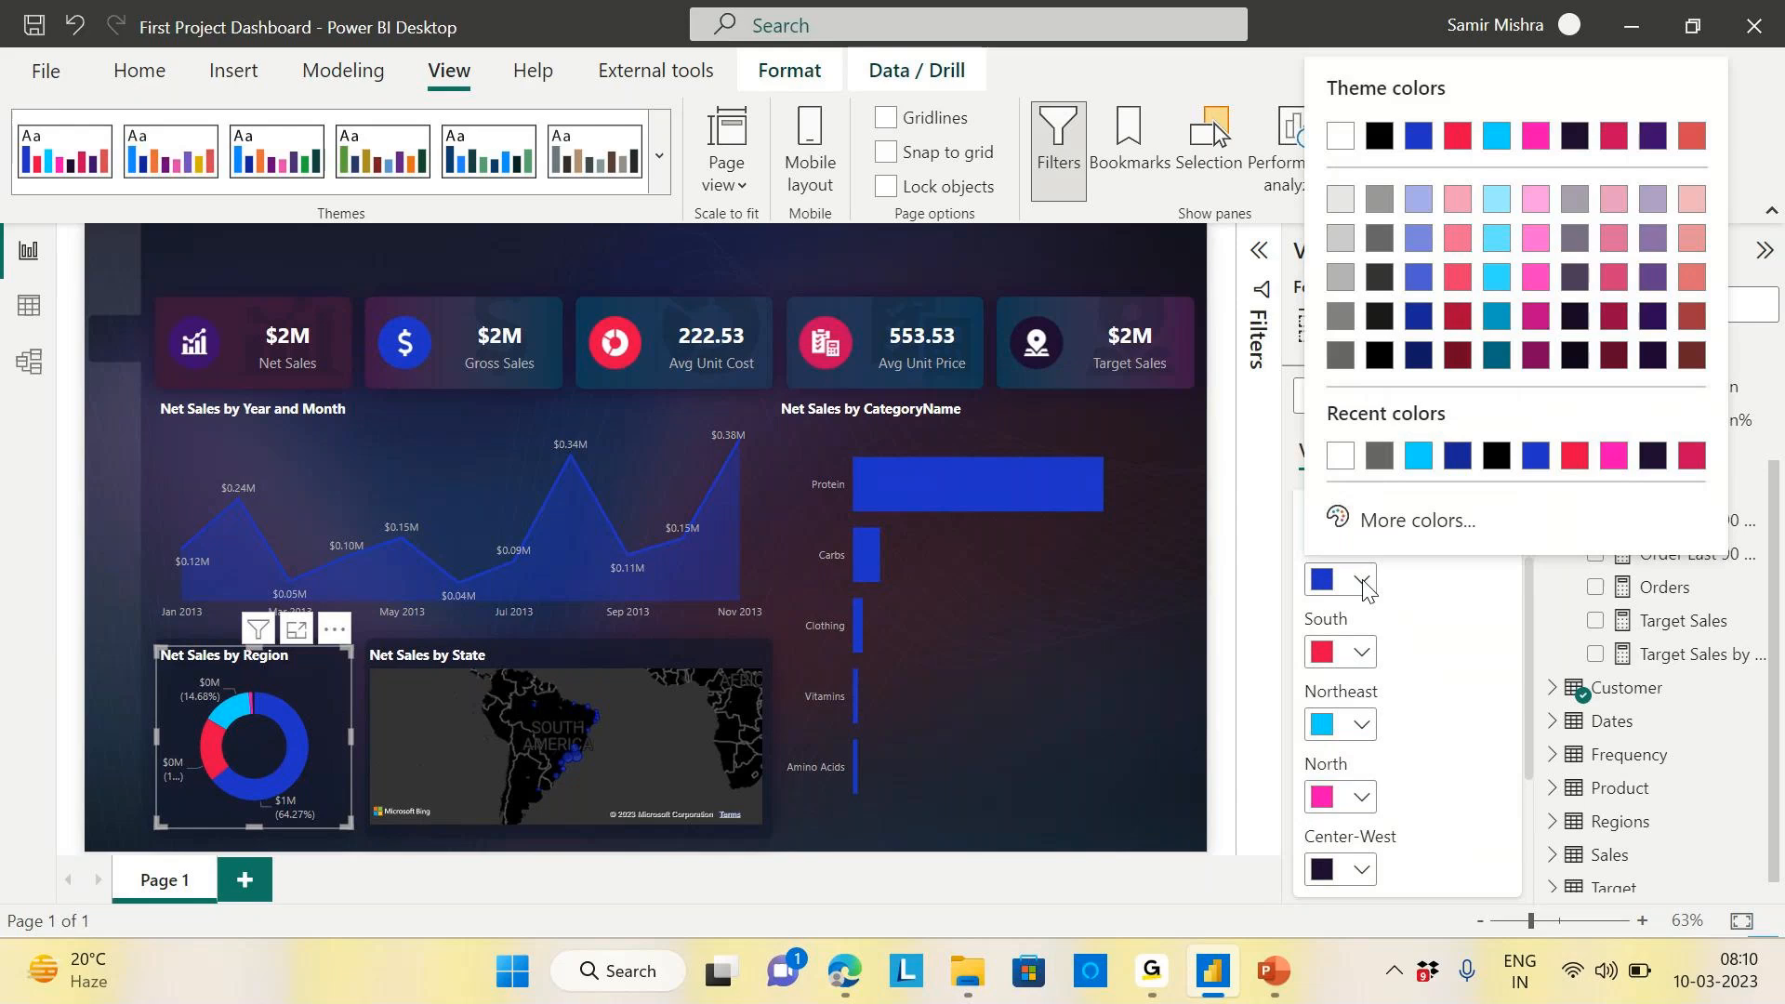
pyautogui.click(1464, 280)
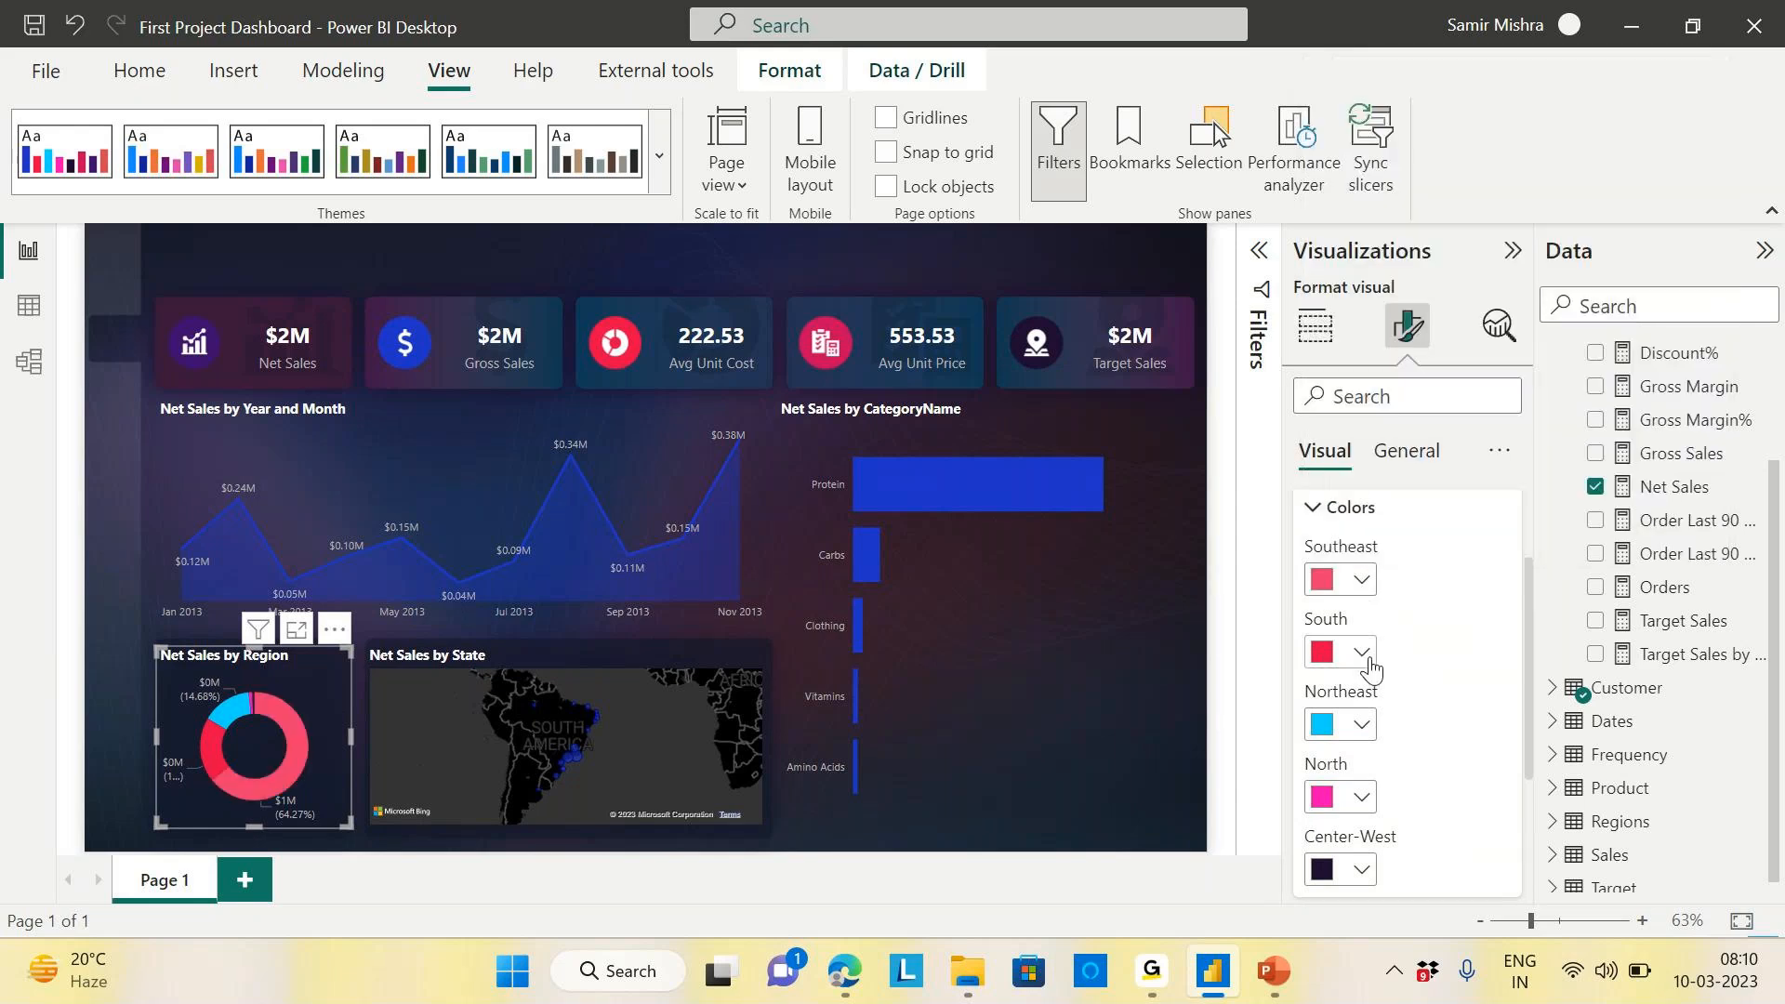
# Color the donut chart's South slice in the darkest shade of theme blue and its Northeast slice light coral
pyautogui.click(1362, 652)
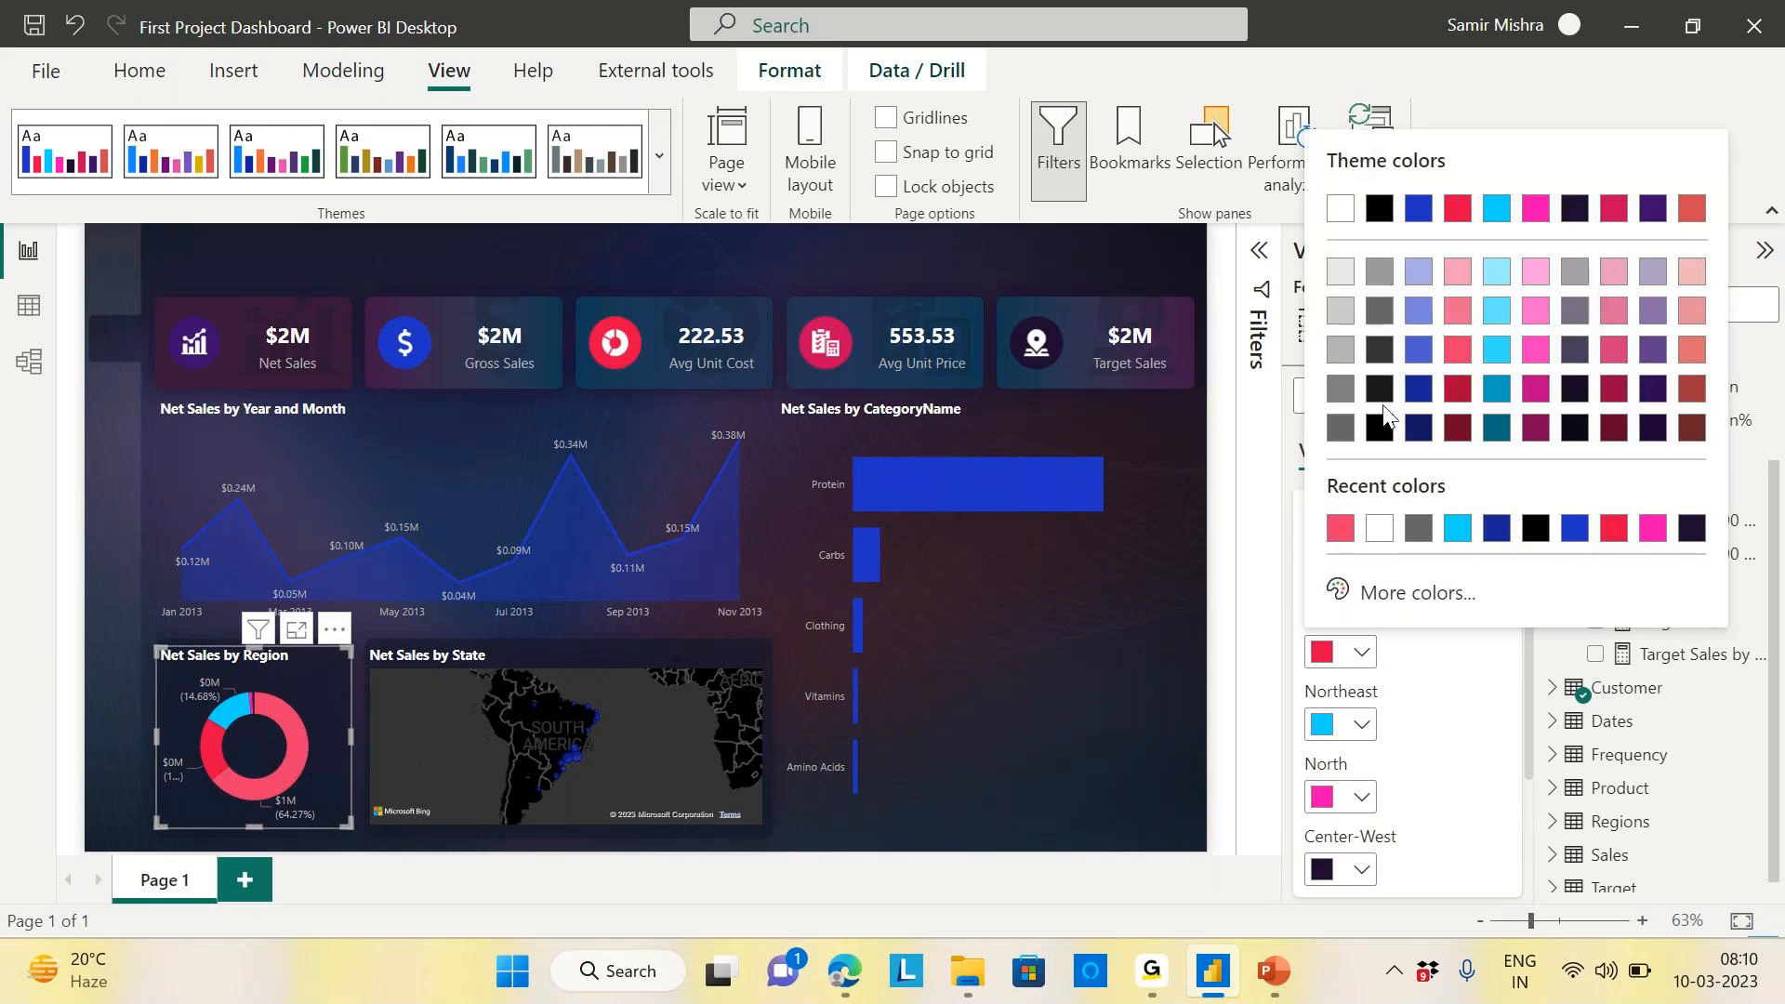
pyautogui.click(1380, 428)
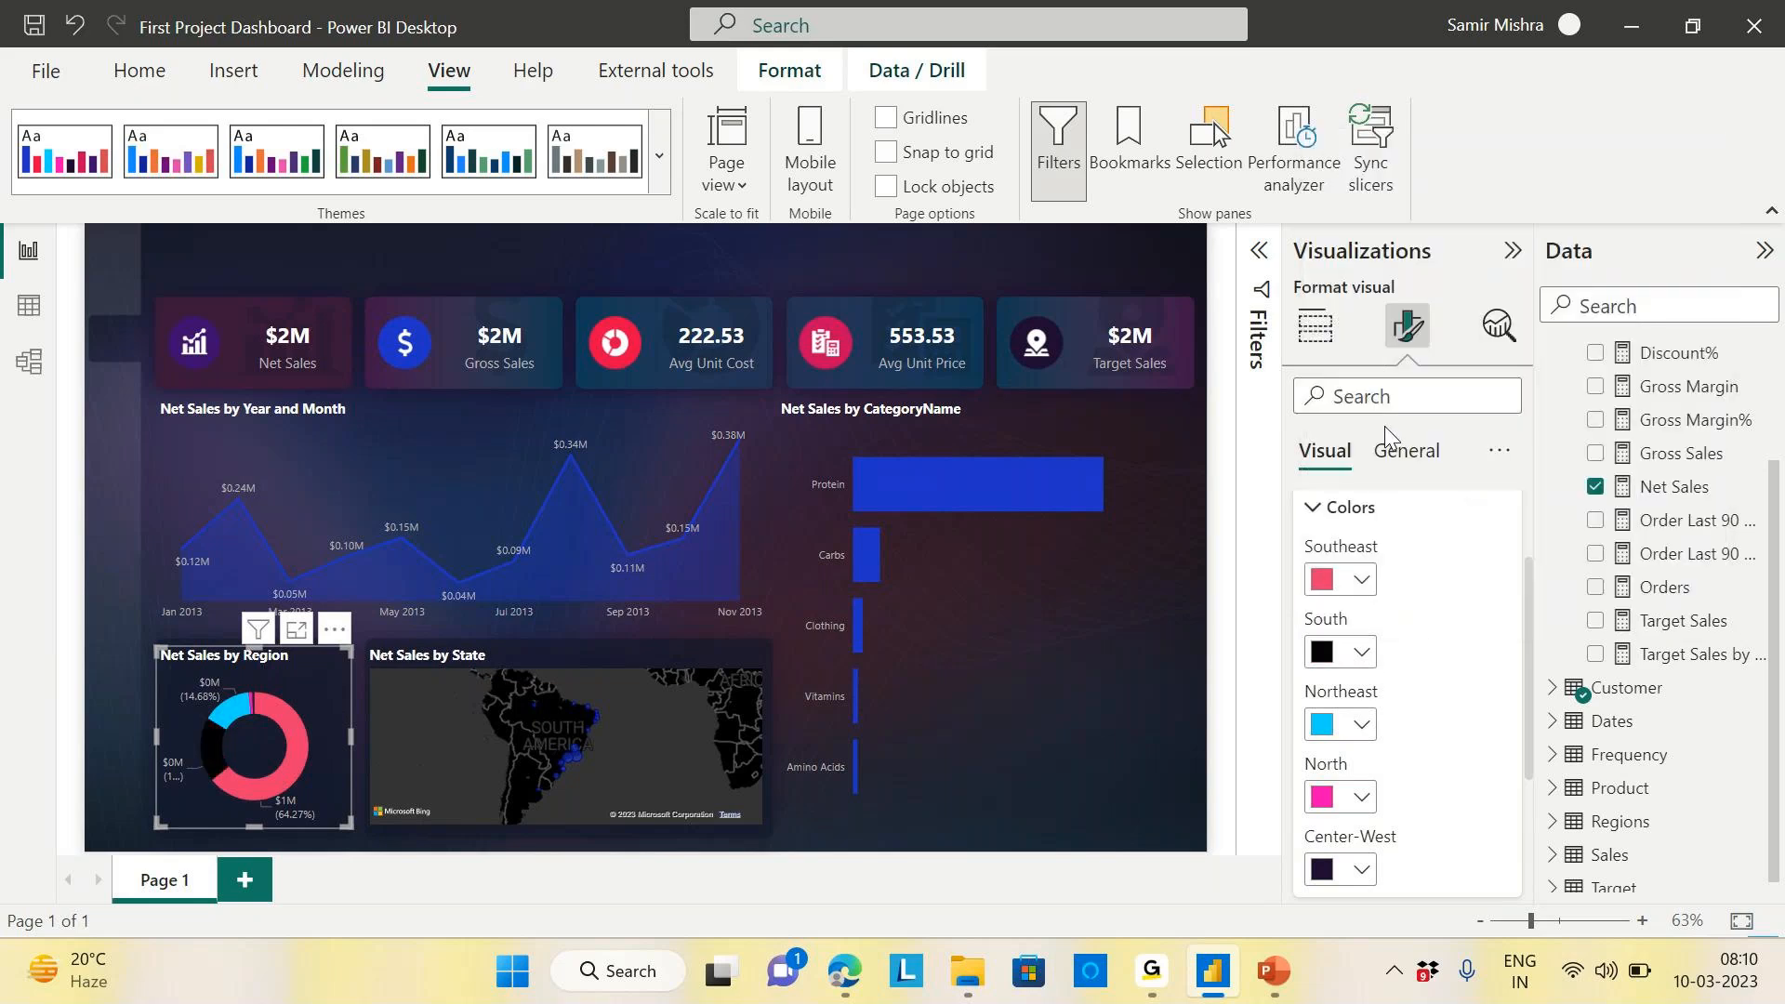
pyautogui.click(1363, 653)
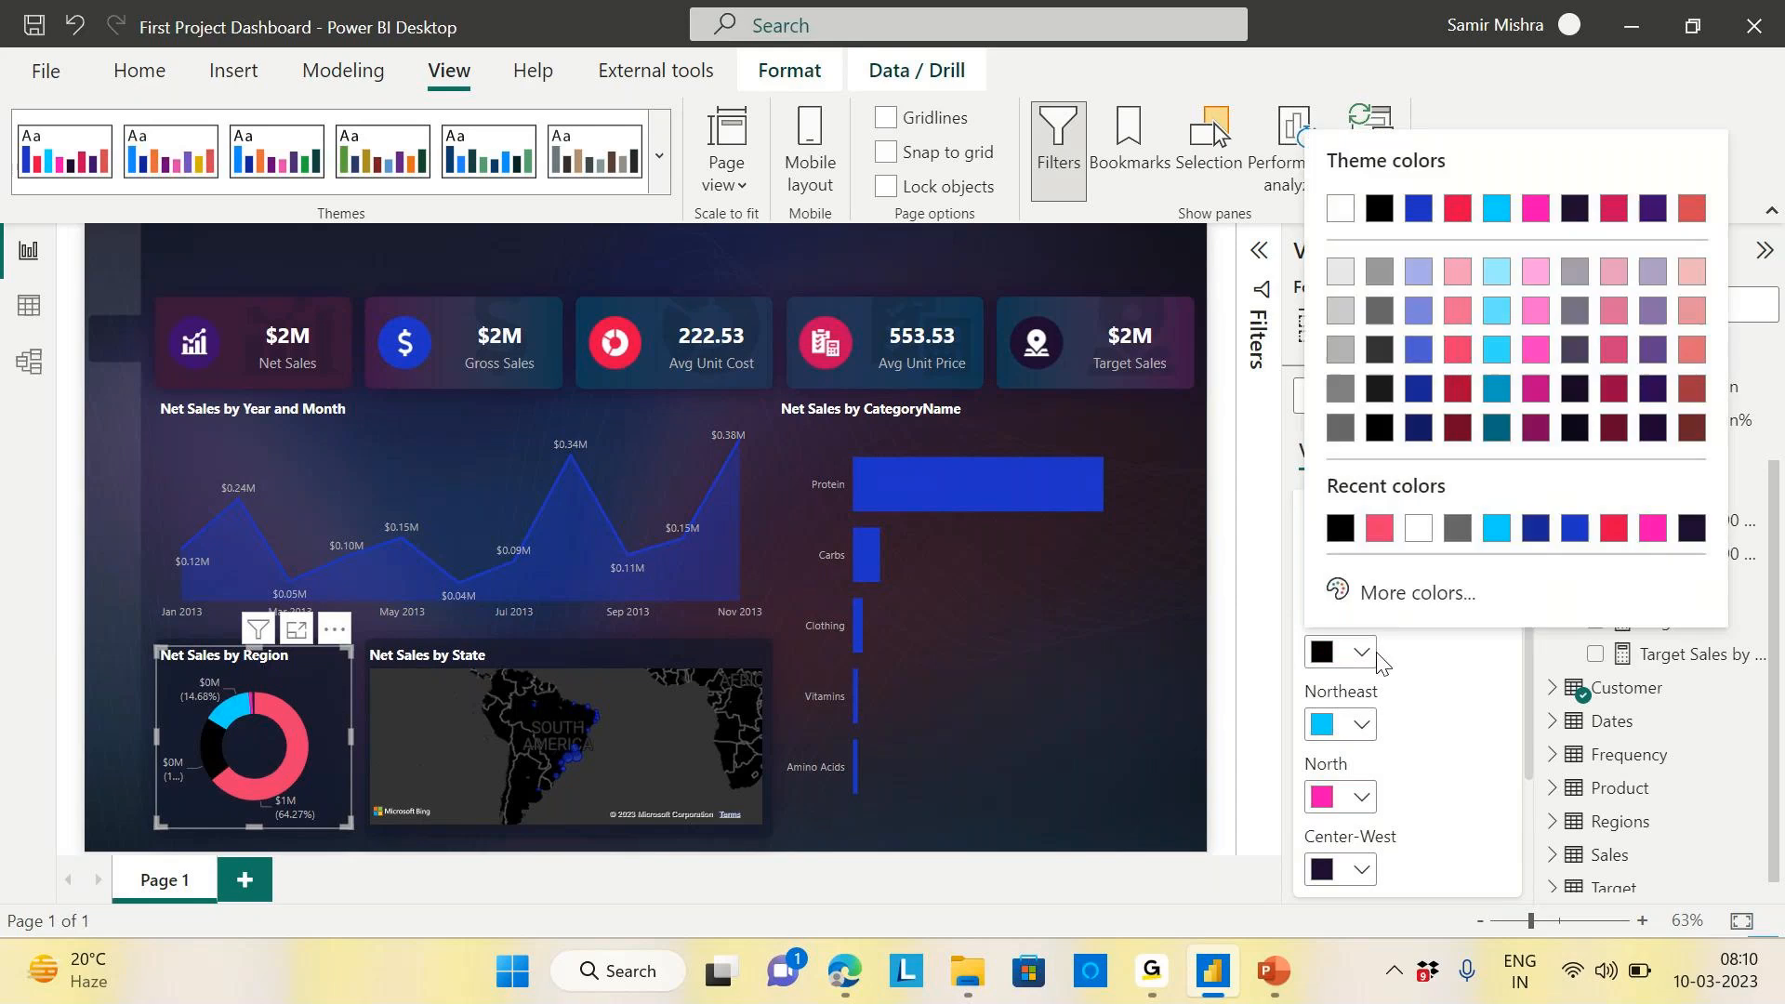
pyautogui.click(1417, 426)
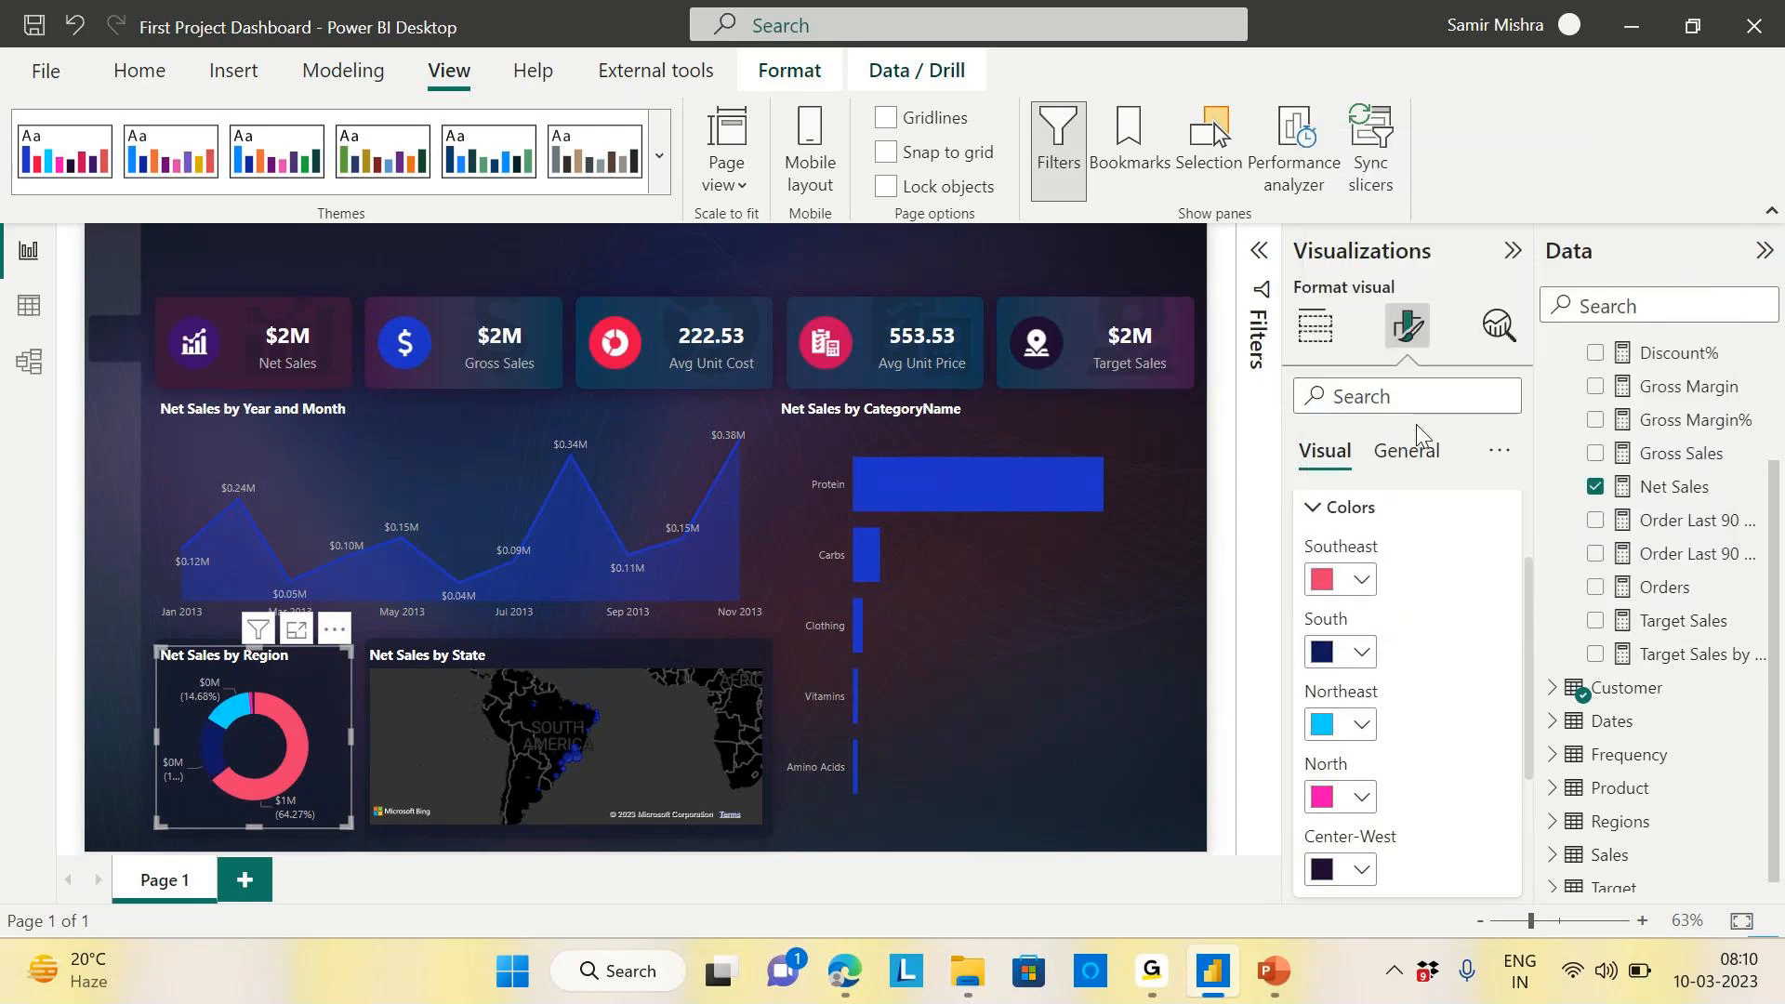
pyautogui.click(1363, 725)
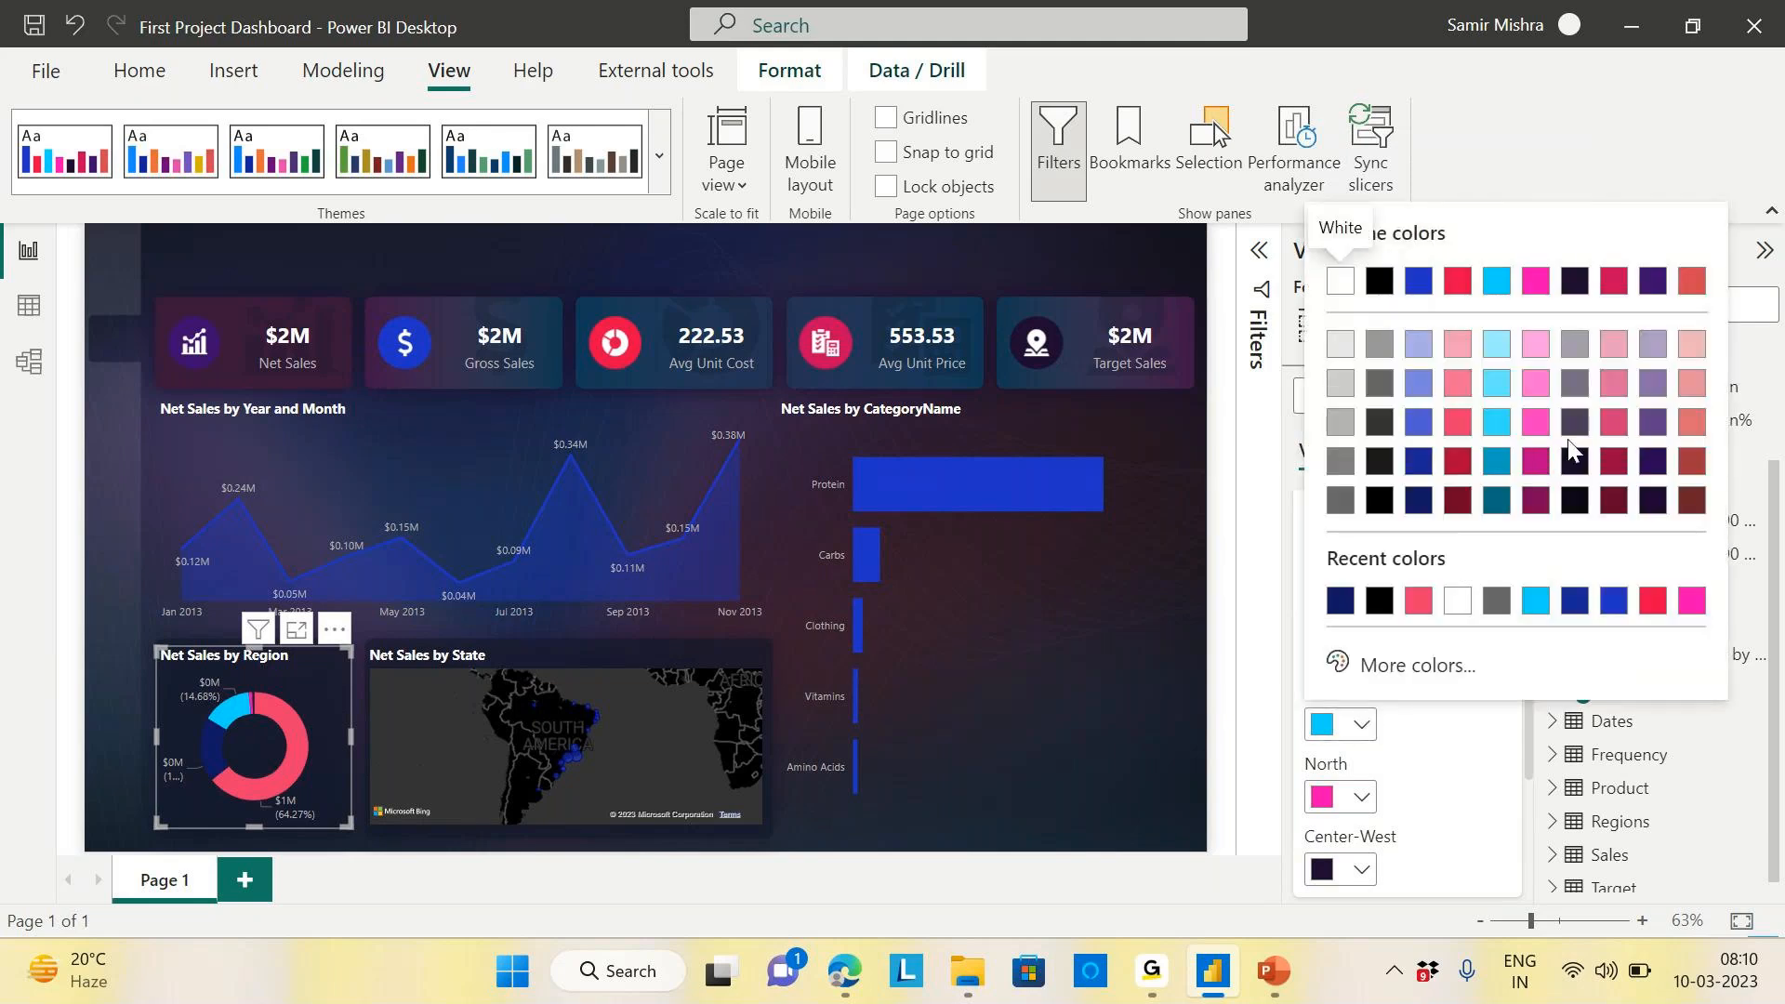
pyautogui.click(1693, 394)
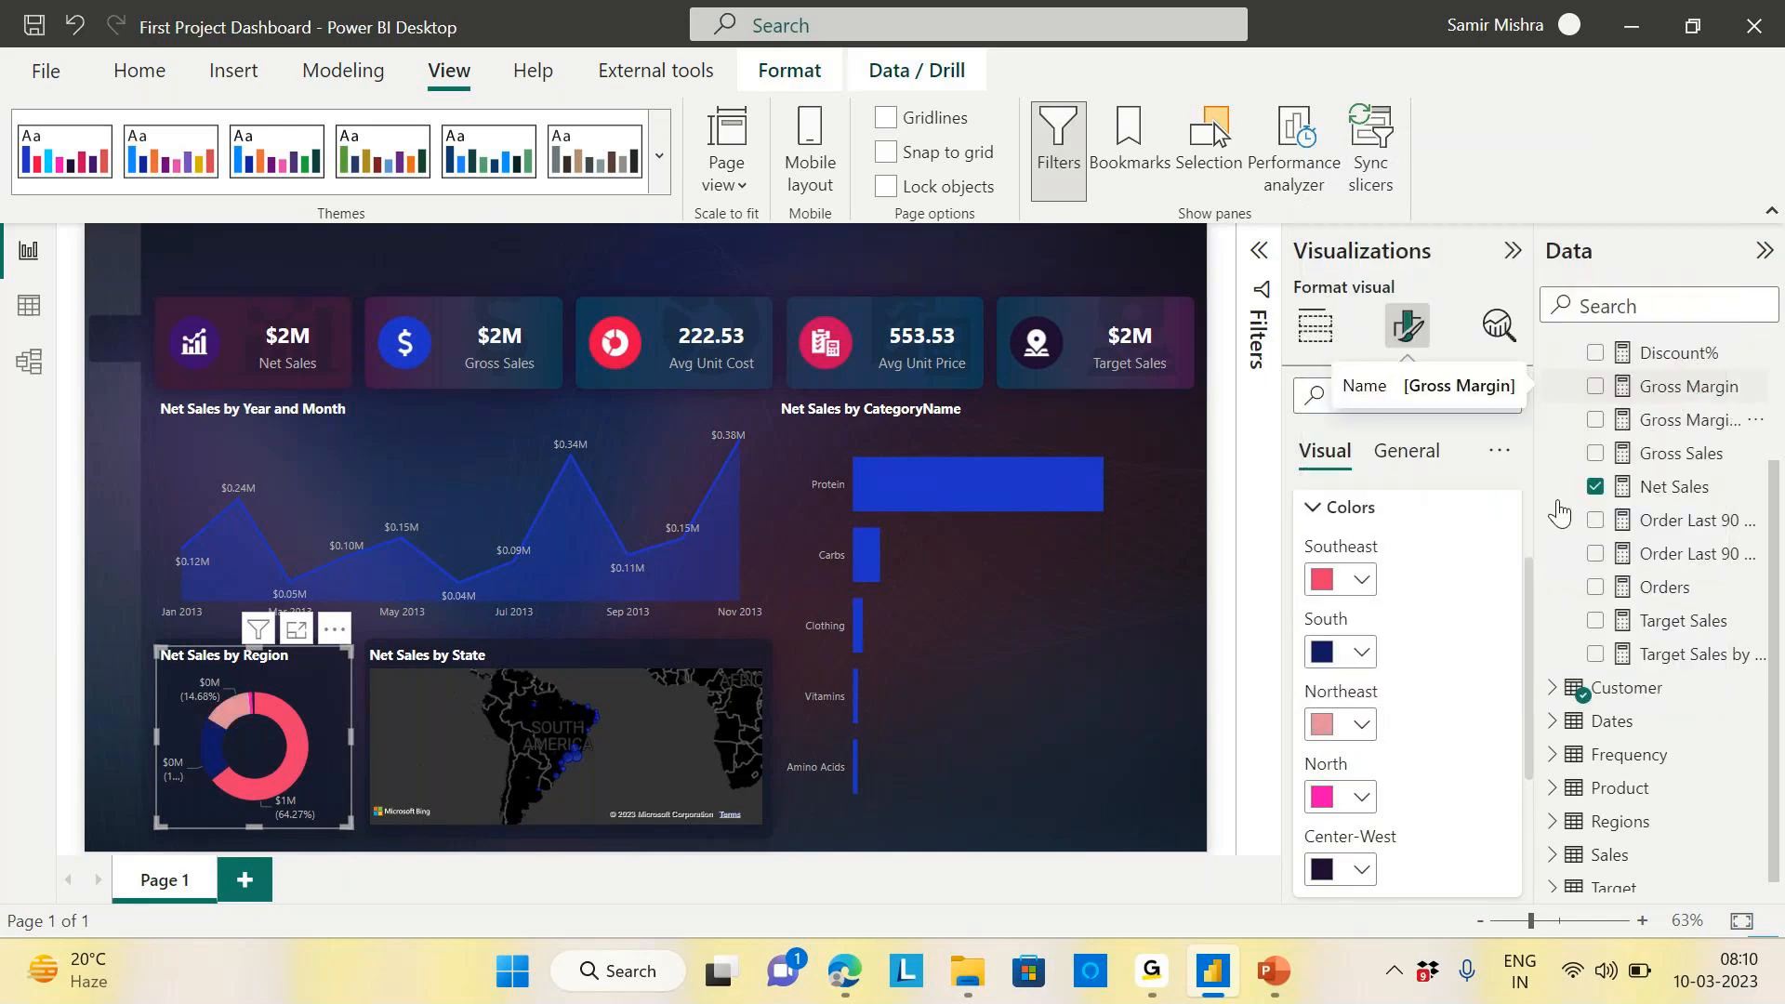
# Color the donut chart's North slice dark blue and its Center-West slice in the base theme blue
pyautogui.scroll(-2, 1386, 697)
pyautogui.click(1362, 674)
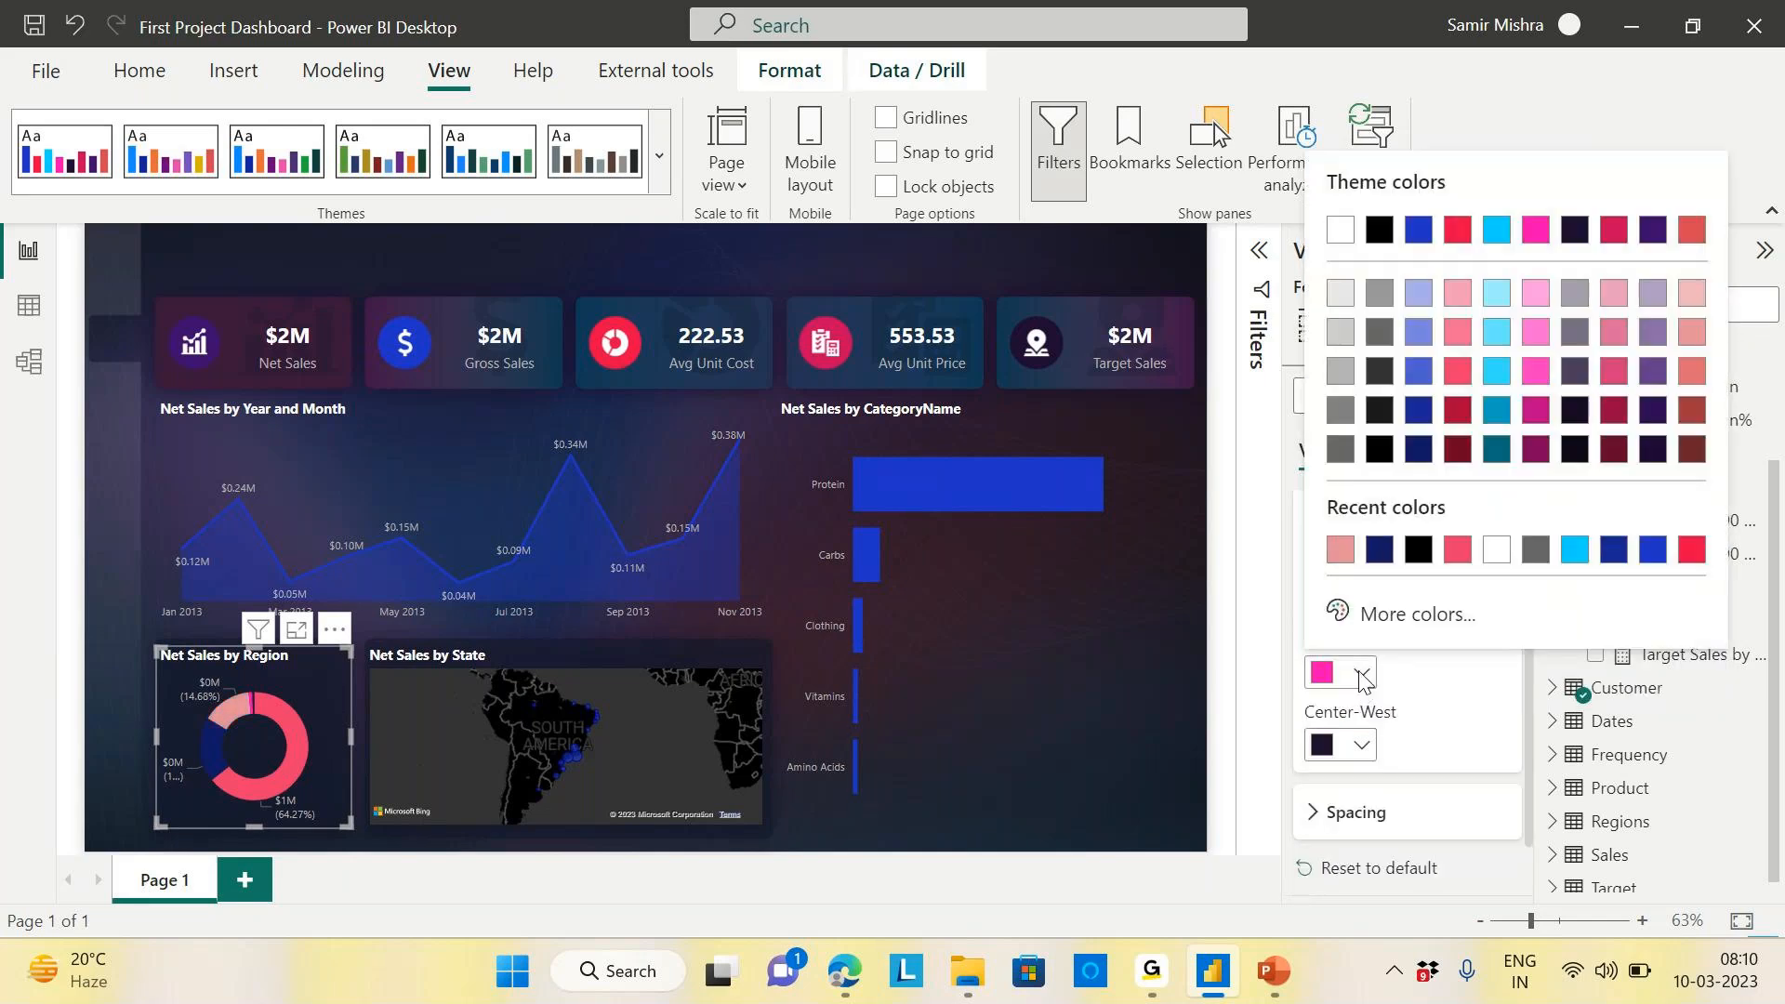
pyautogui.click(1418, 417)
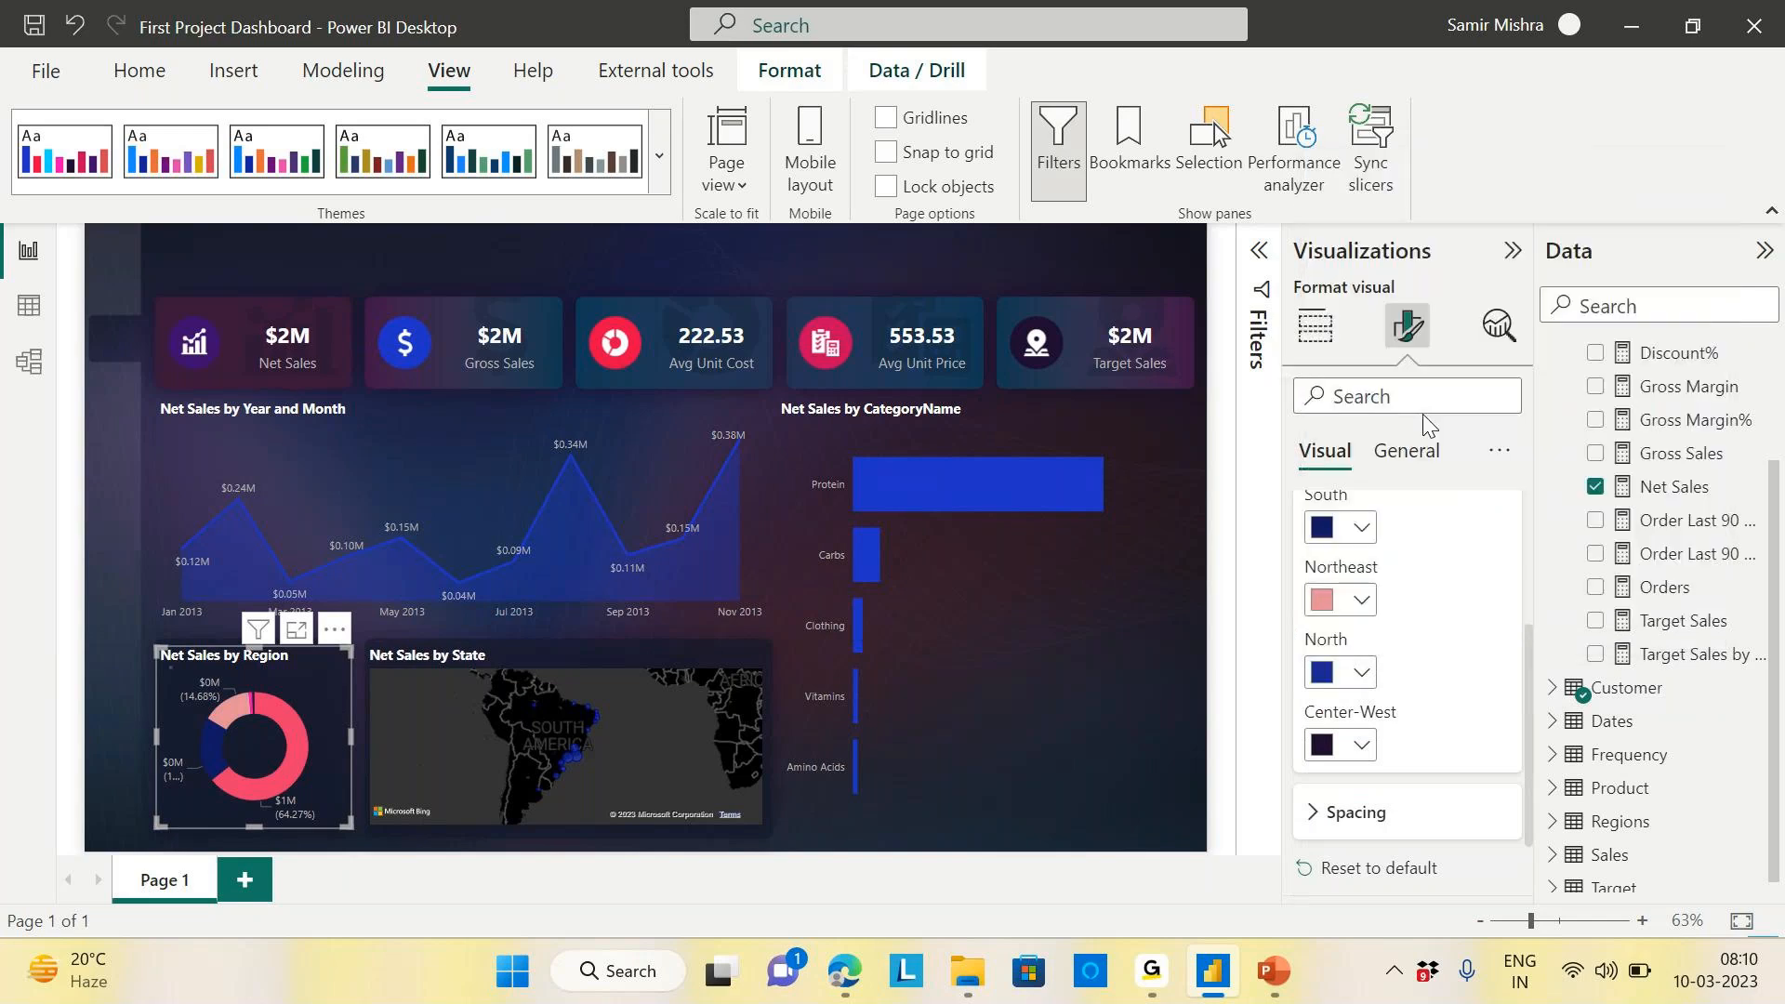
pyautogui.click(1363, 744)
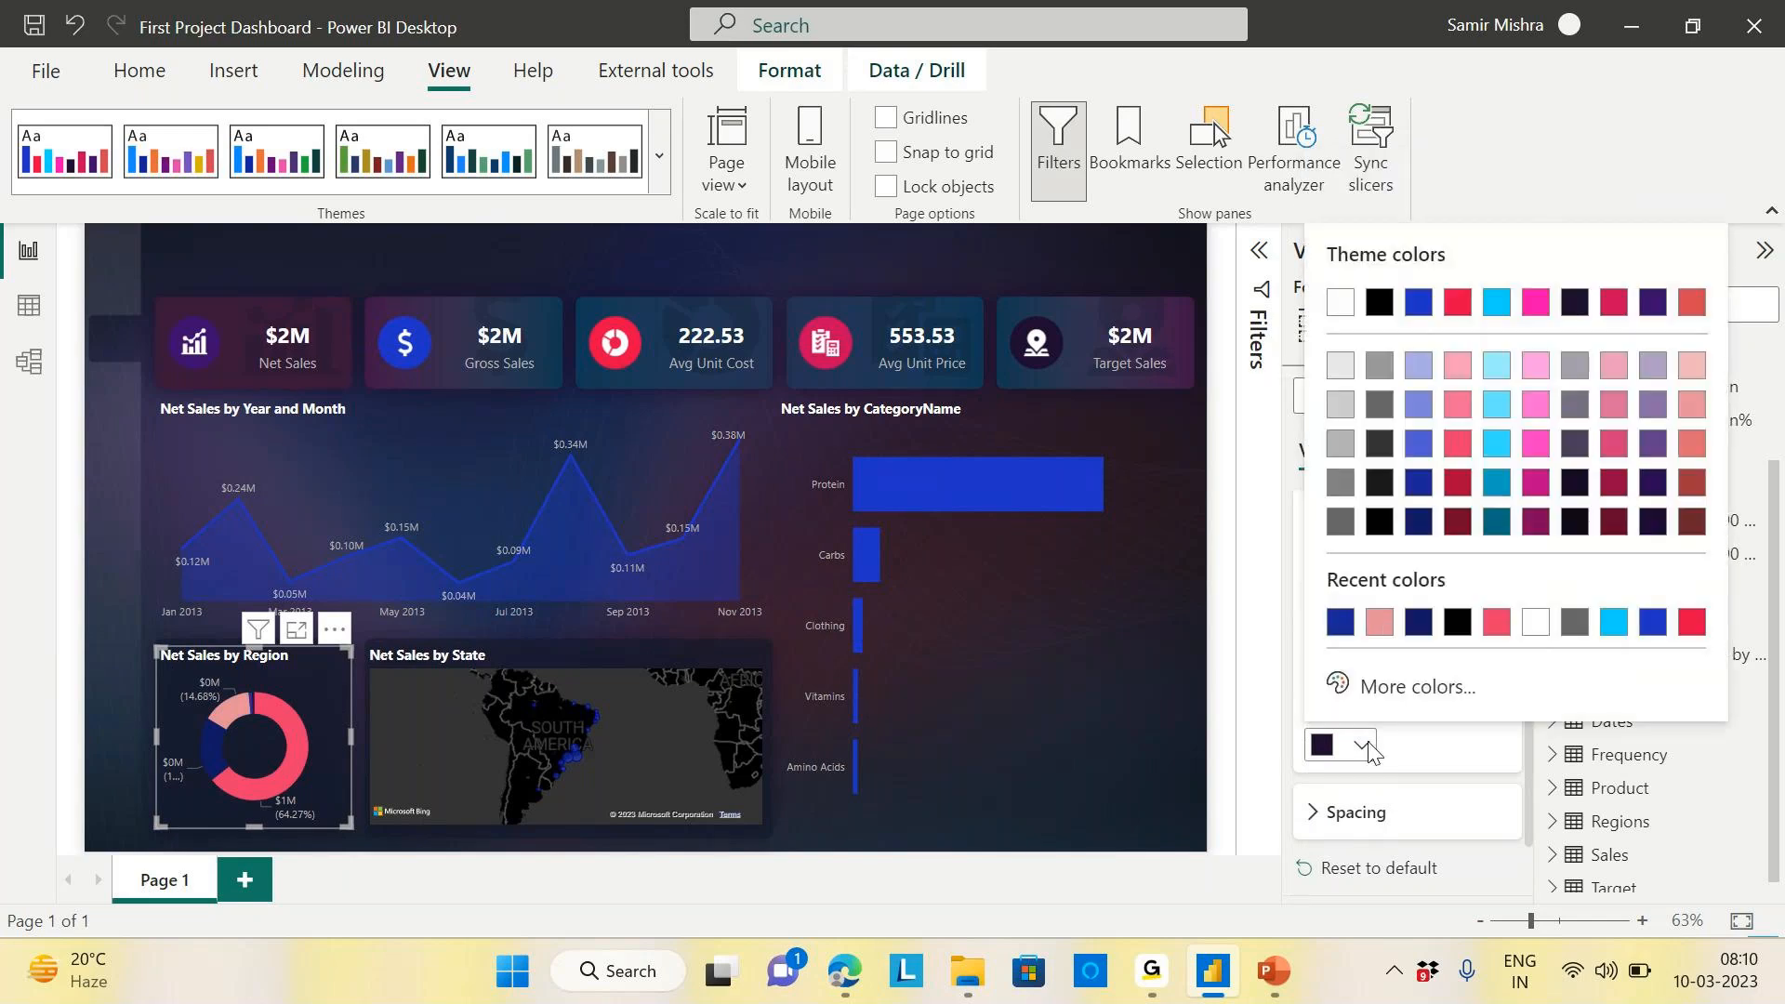
pyautogui.click(1421, 305)
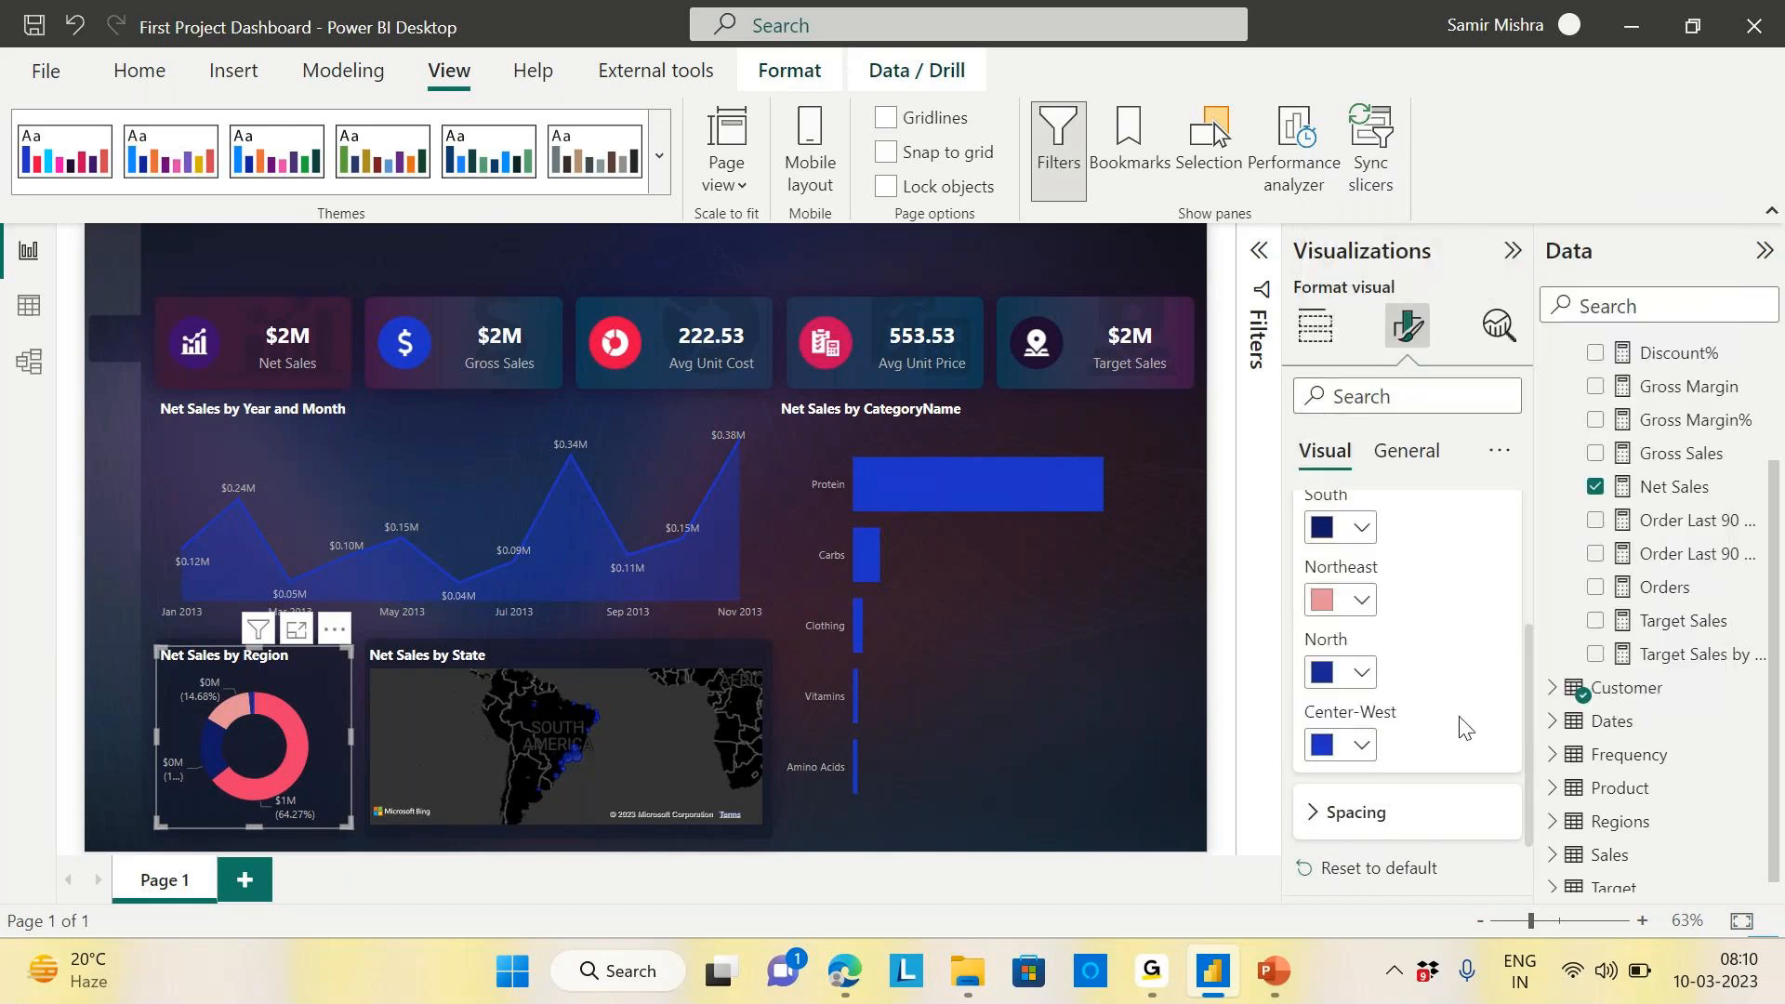
pyautogui.scroll(3, 1432, 669)
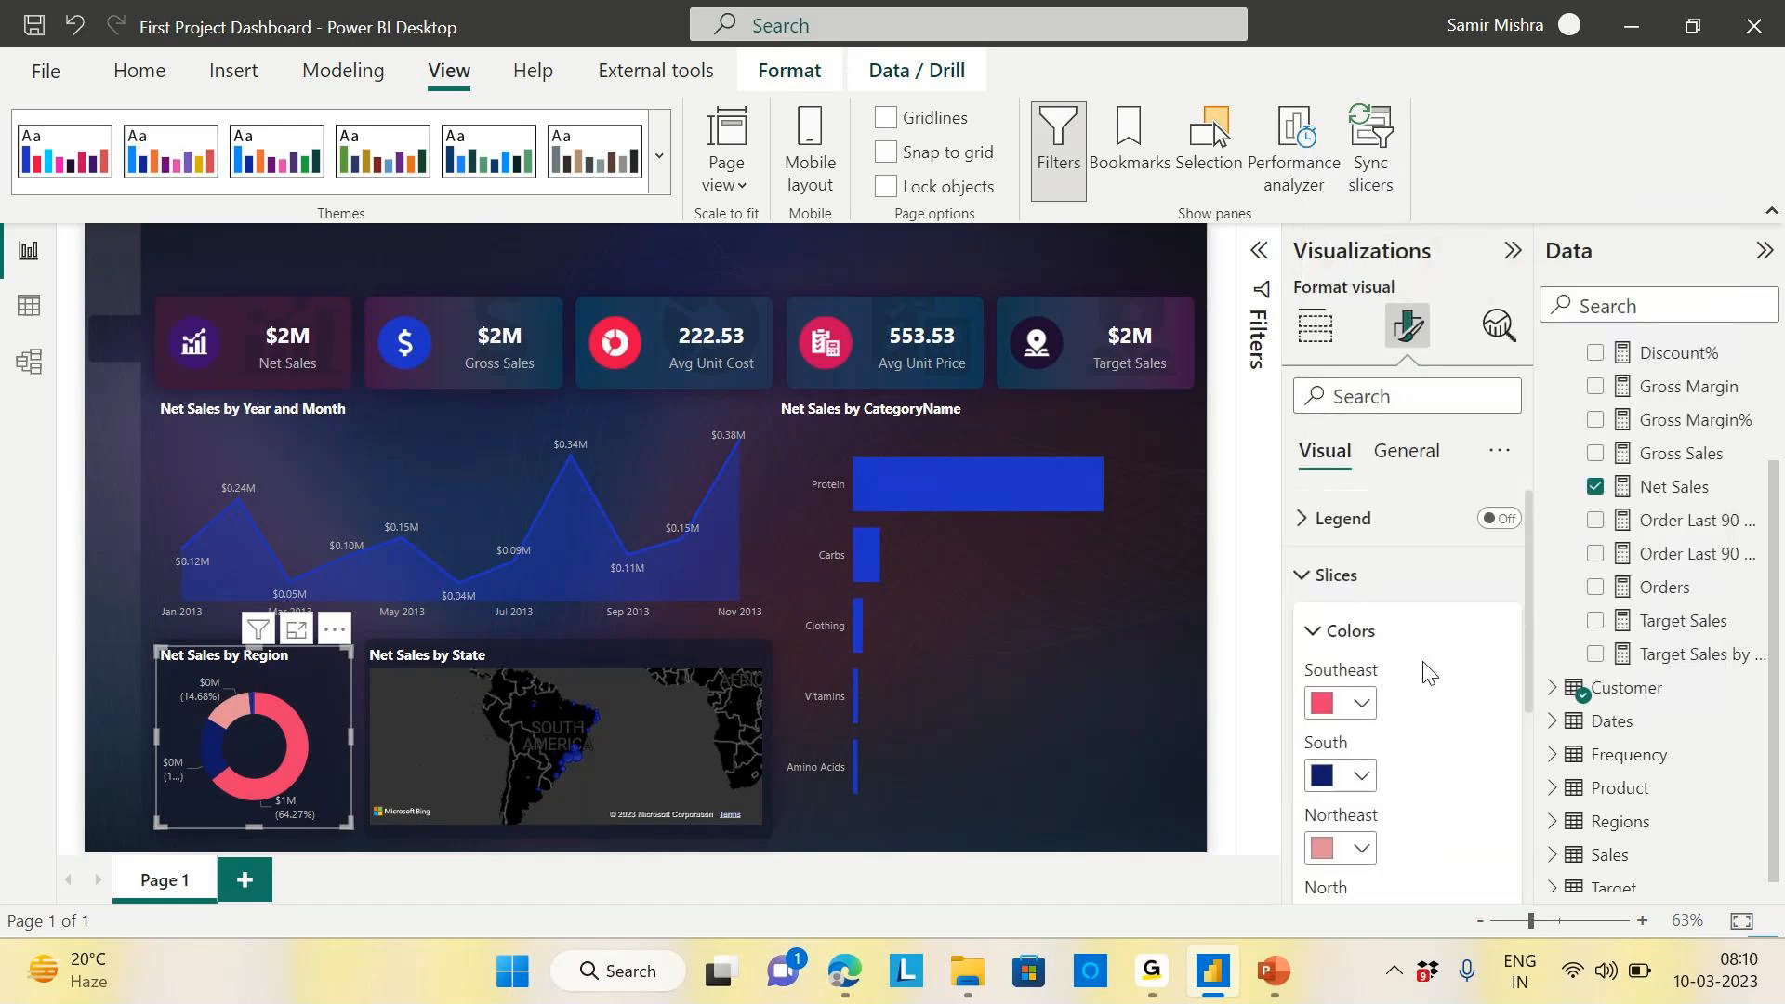
pyautogui.click(1307, 574)
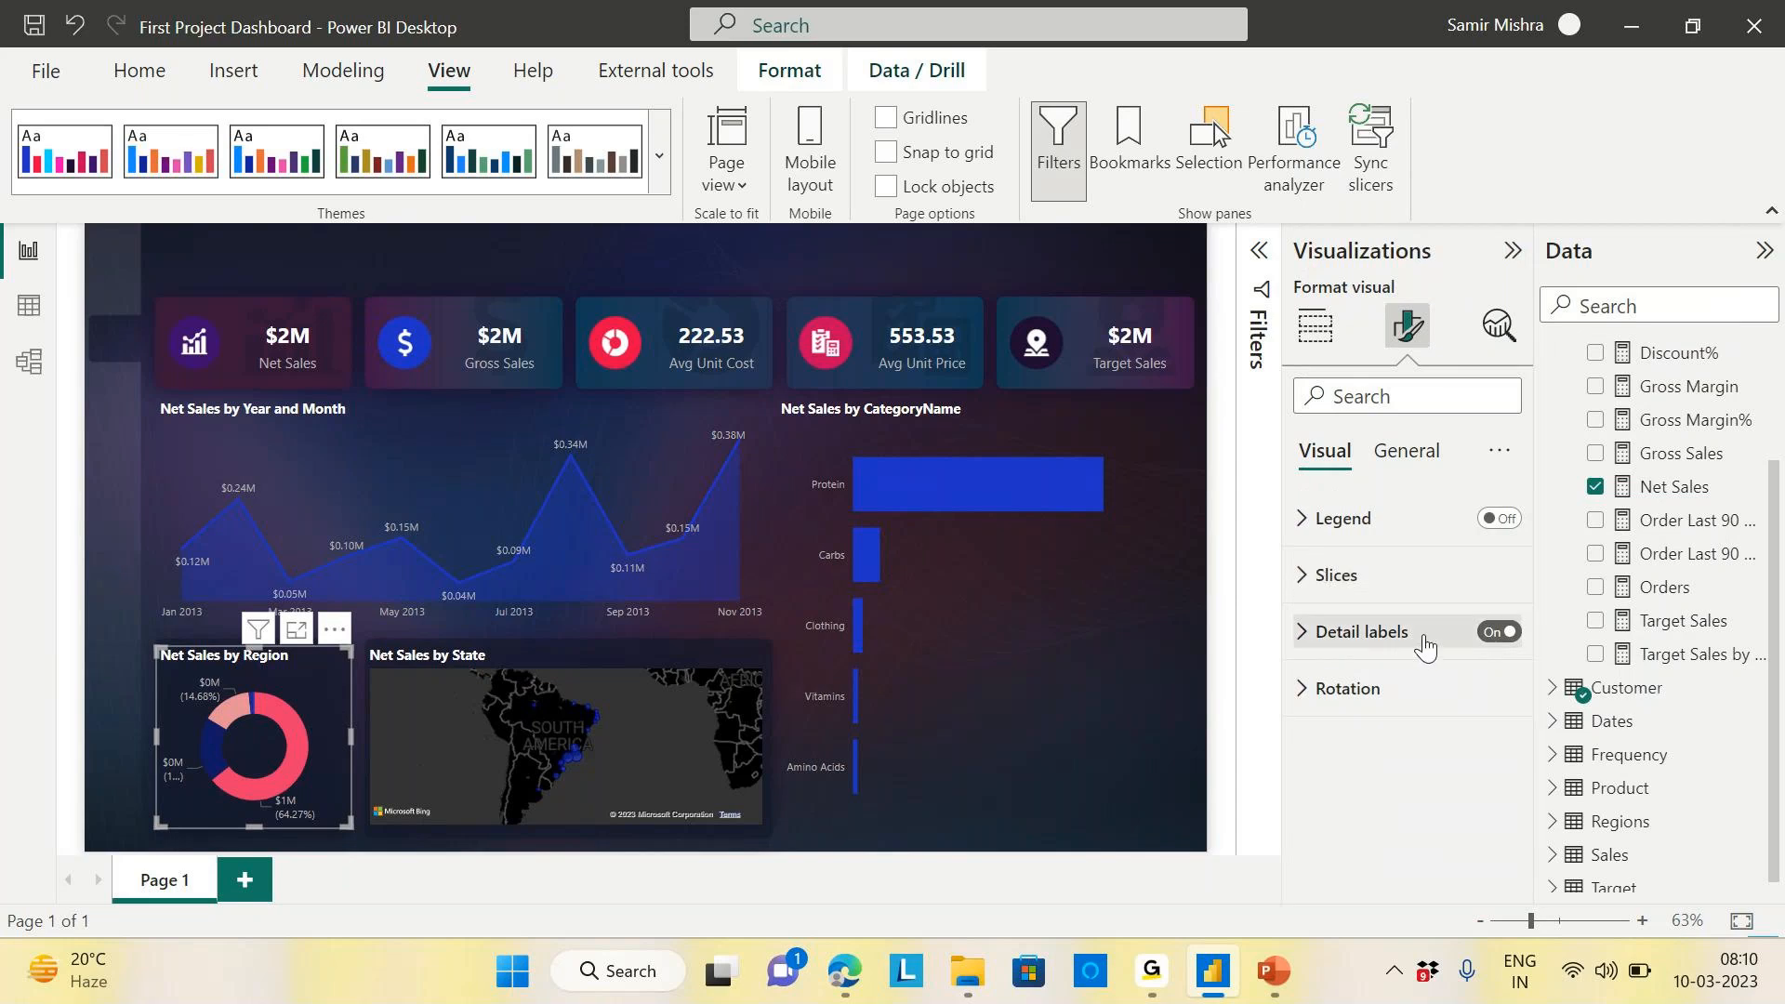
# Try the Inside position for the donut chart's detail labels and set it back to Outside
pyautogui.click(1309, 640)
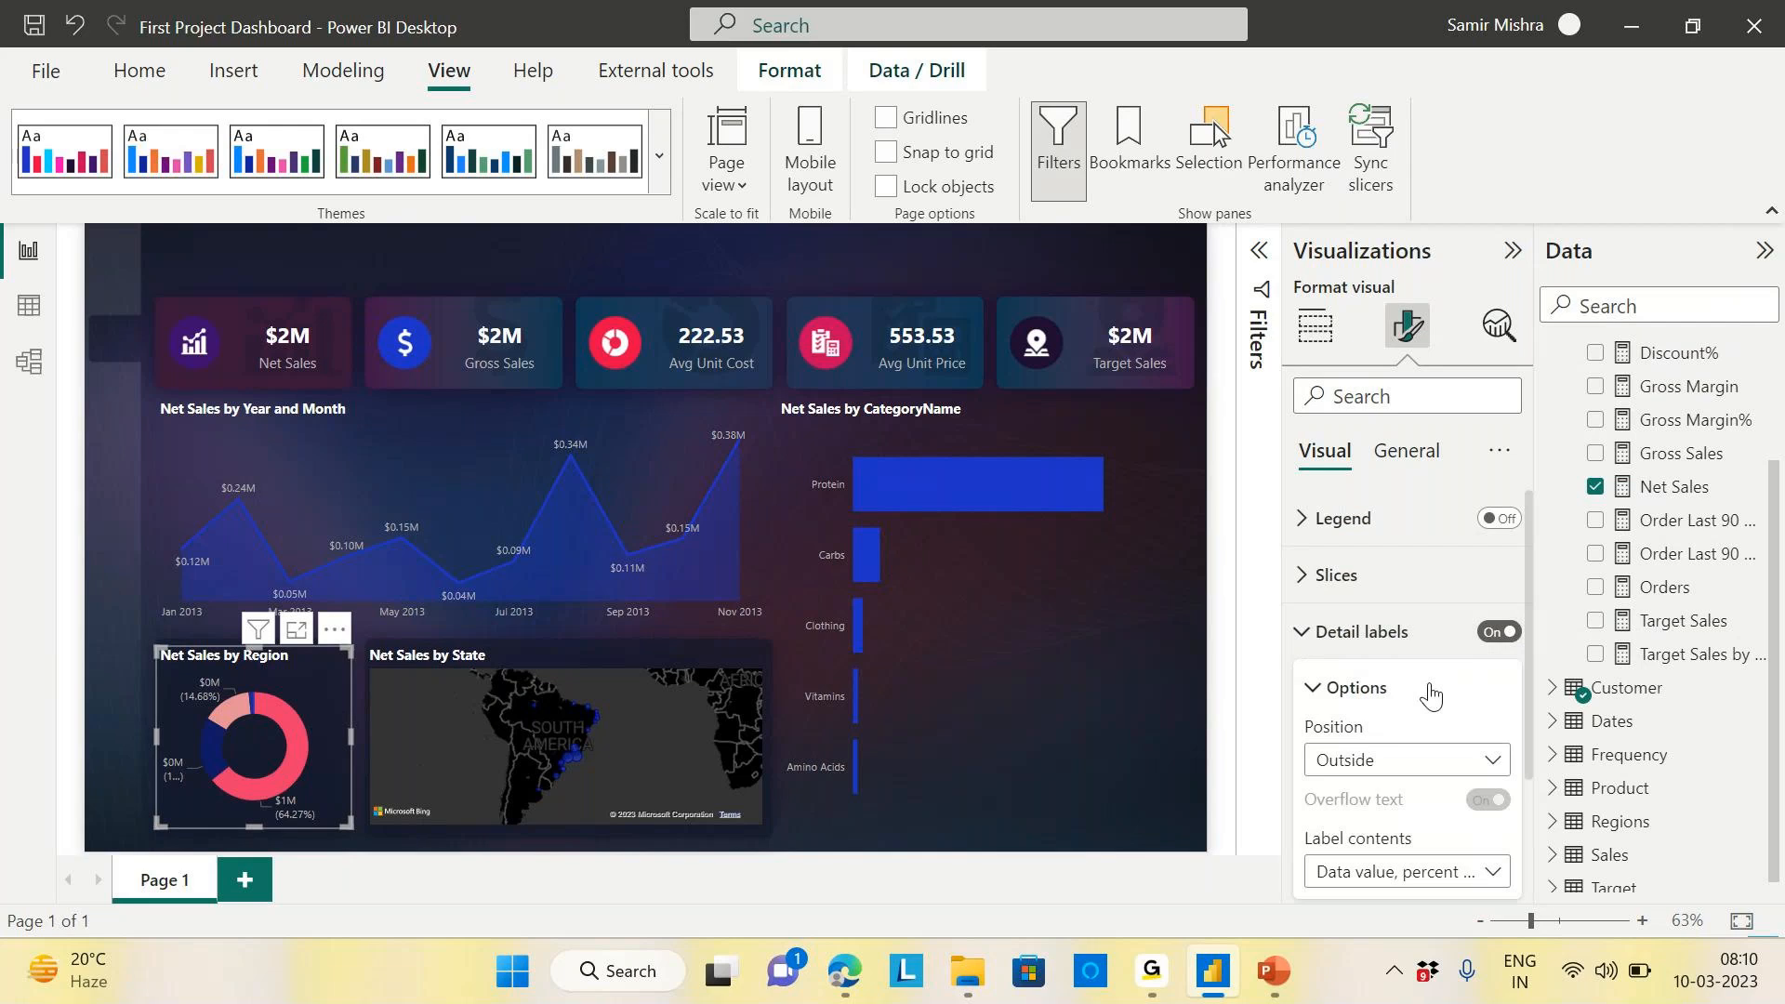
pyautogui.scroll(-2, 1429, 696)
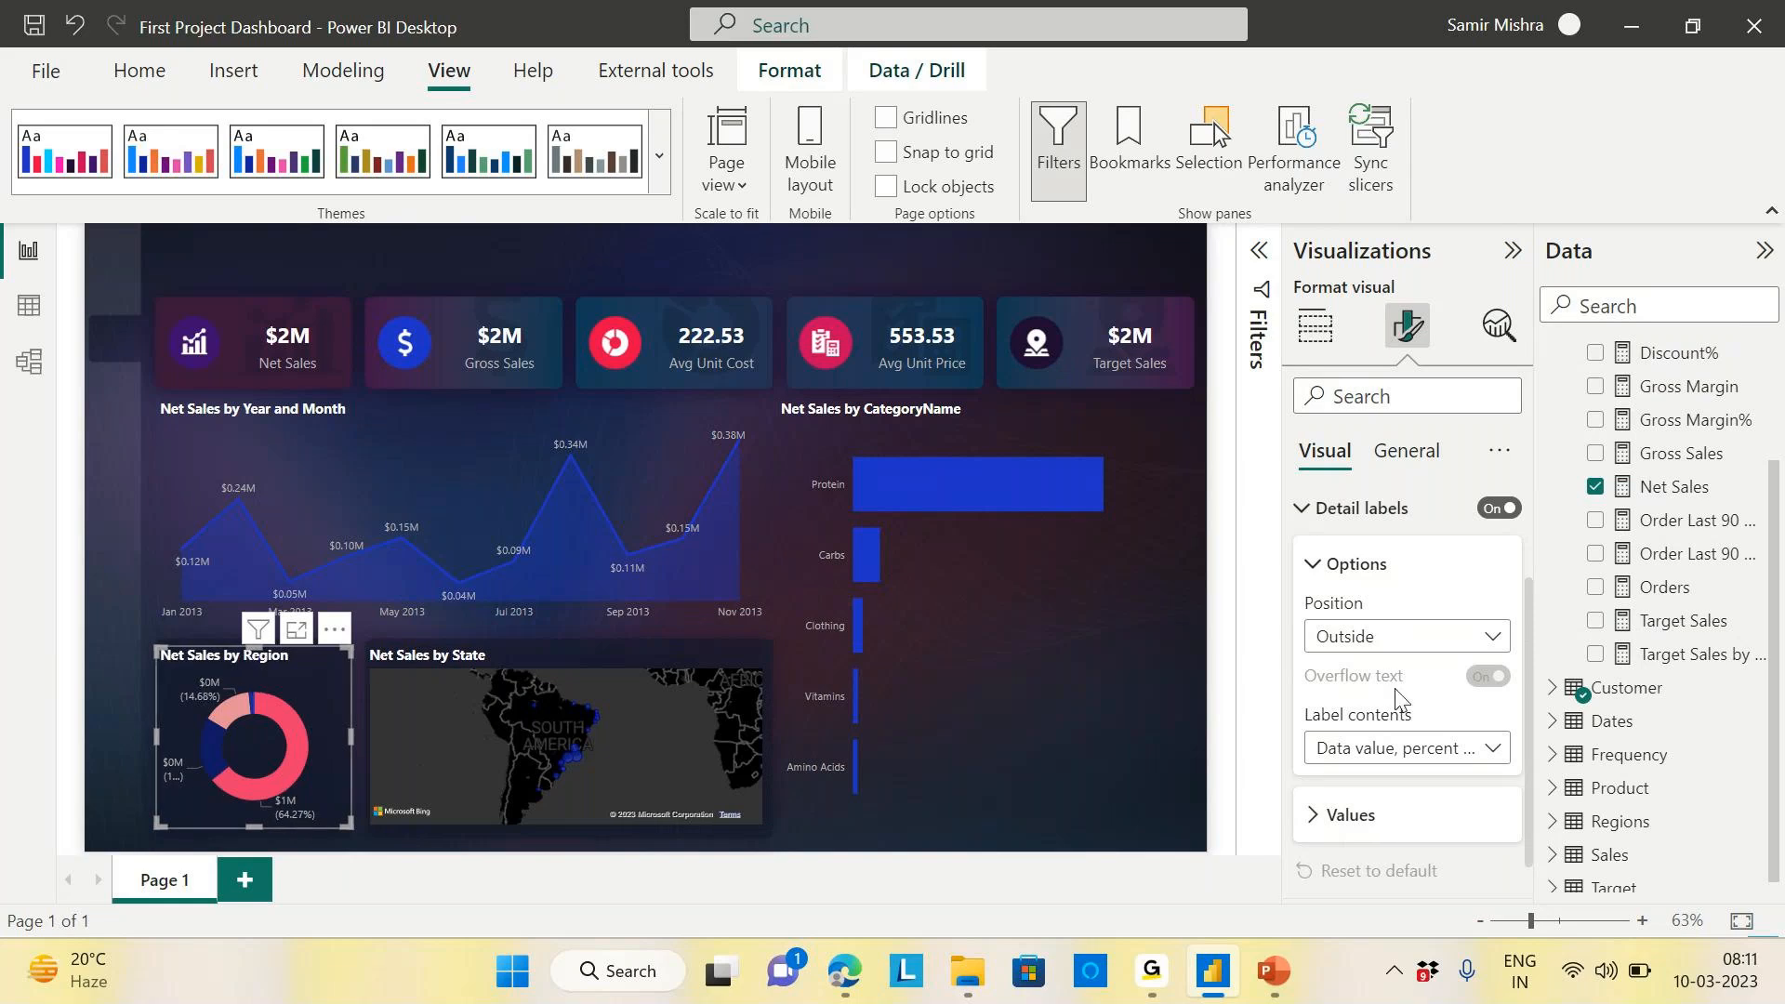
pyautogui.click(1486, 638)
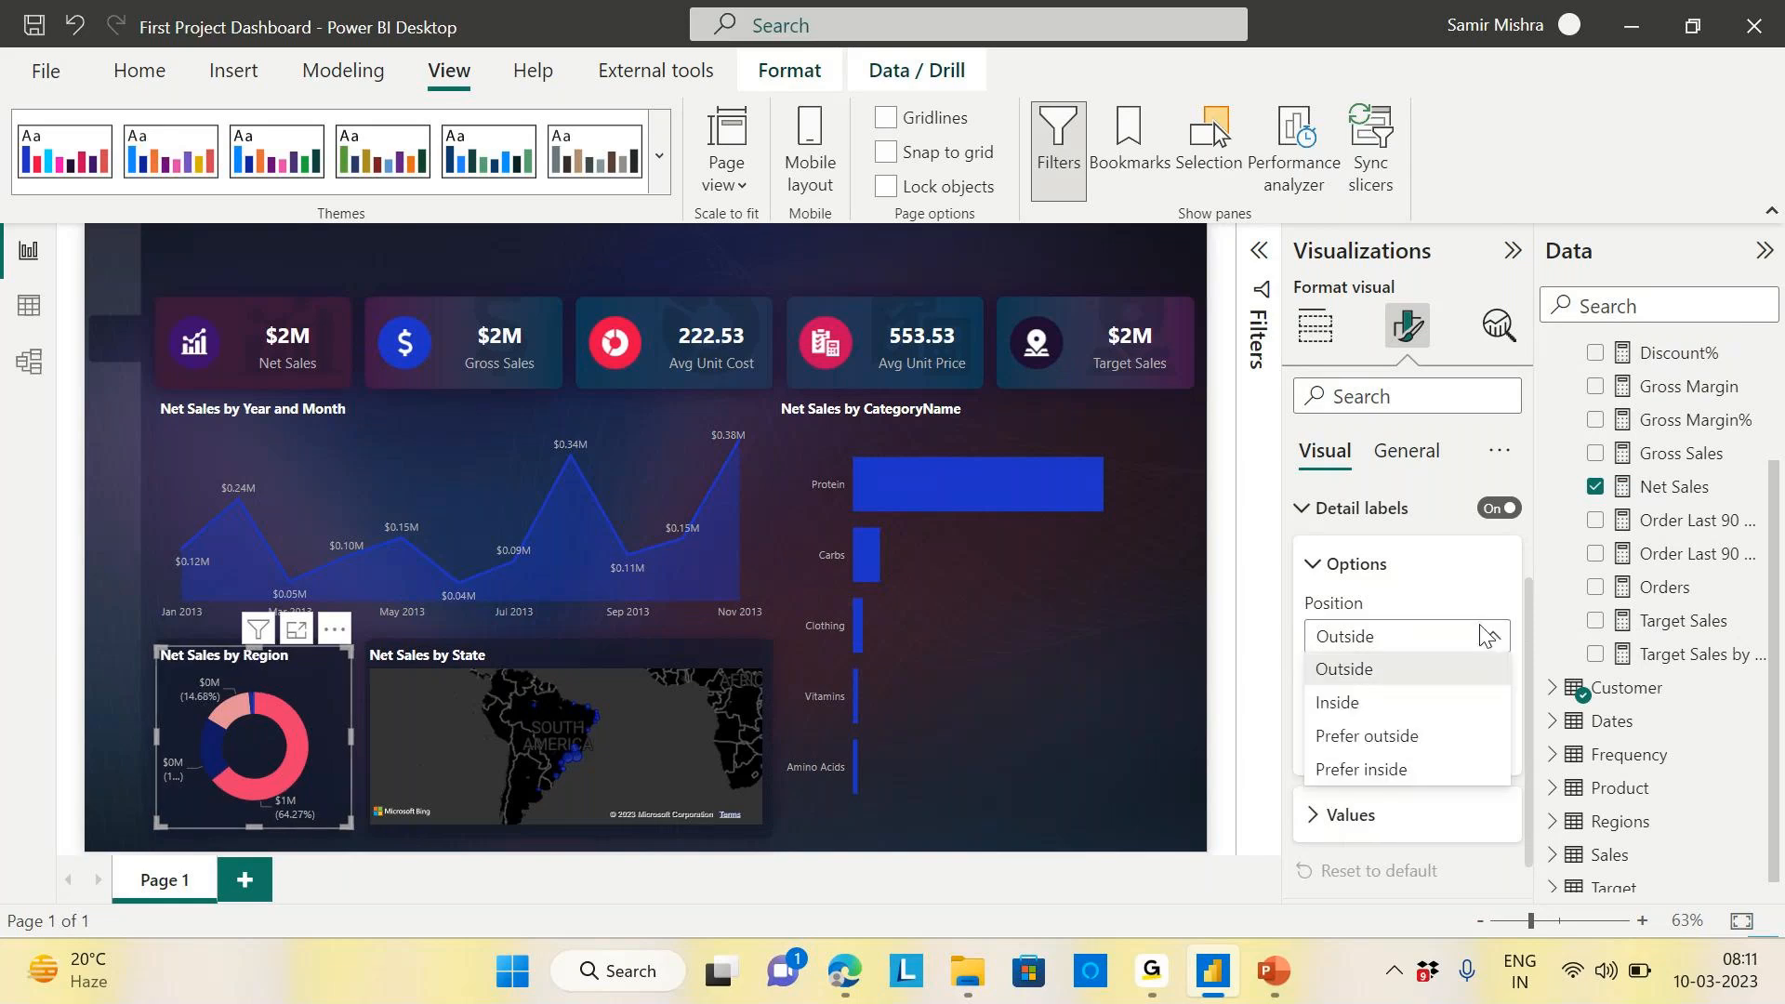
pyautogui.click(1339, 704)
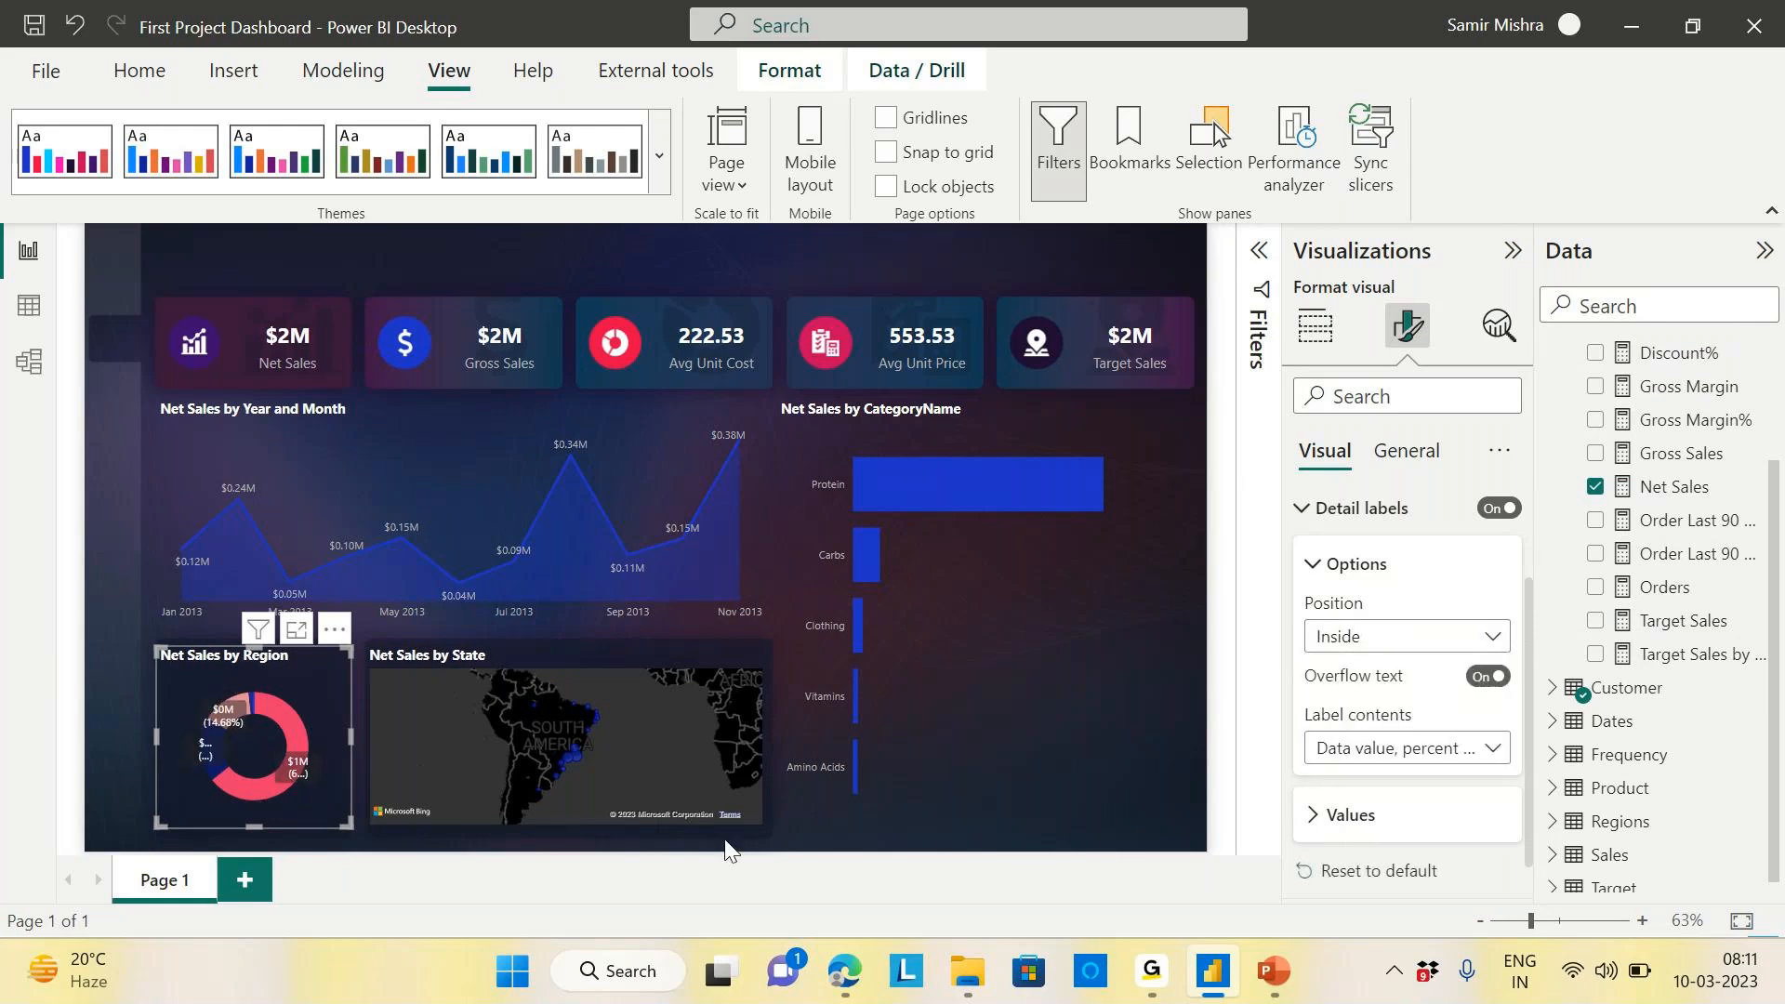
pyautogui.moveTo(220, 793)
pyautogui.click(1491, 642)
pyautogui.click(1366, 677)
# Set the donut chart's detail label contents to Percent of total and save the report
pyautogui.click(1489, 750)
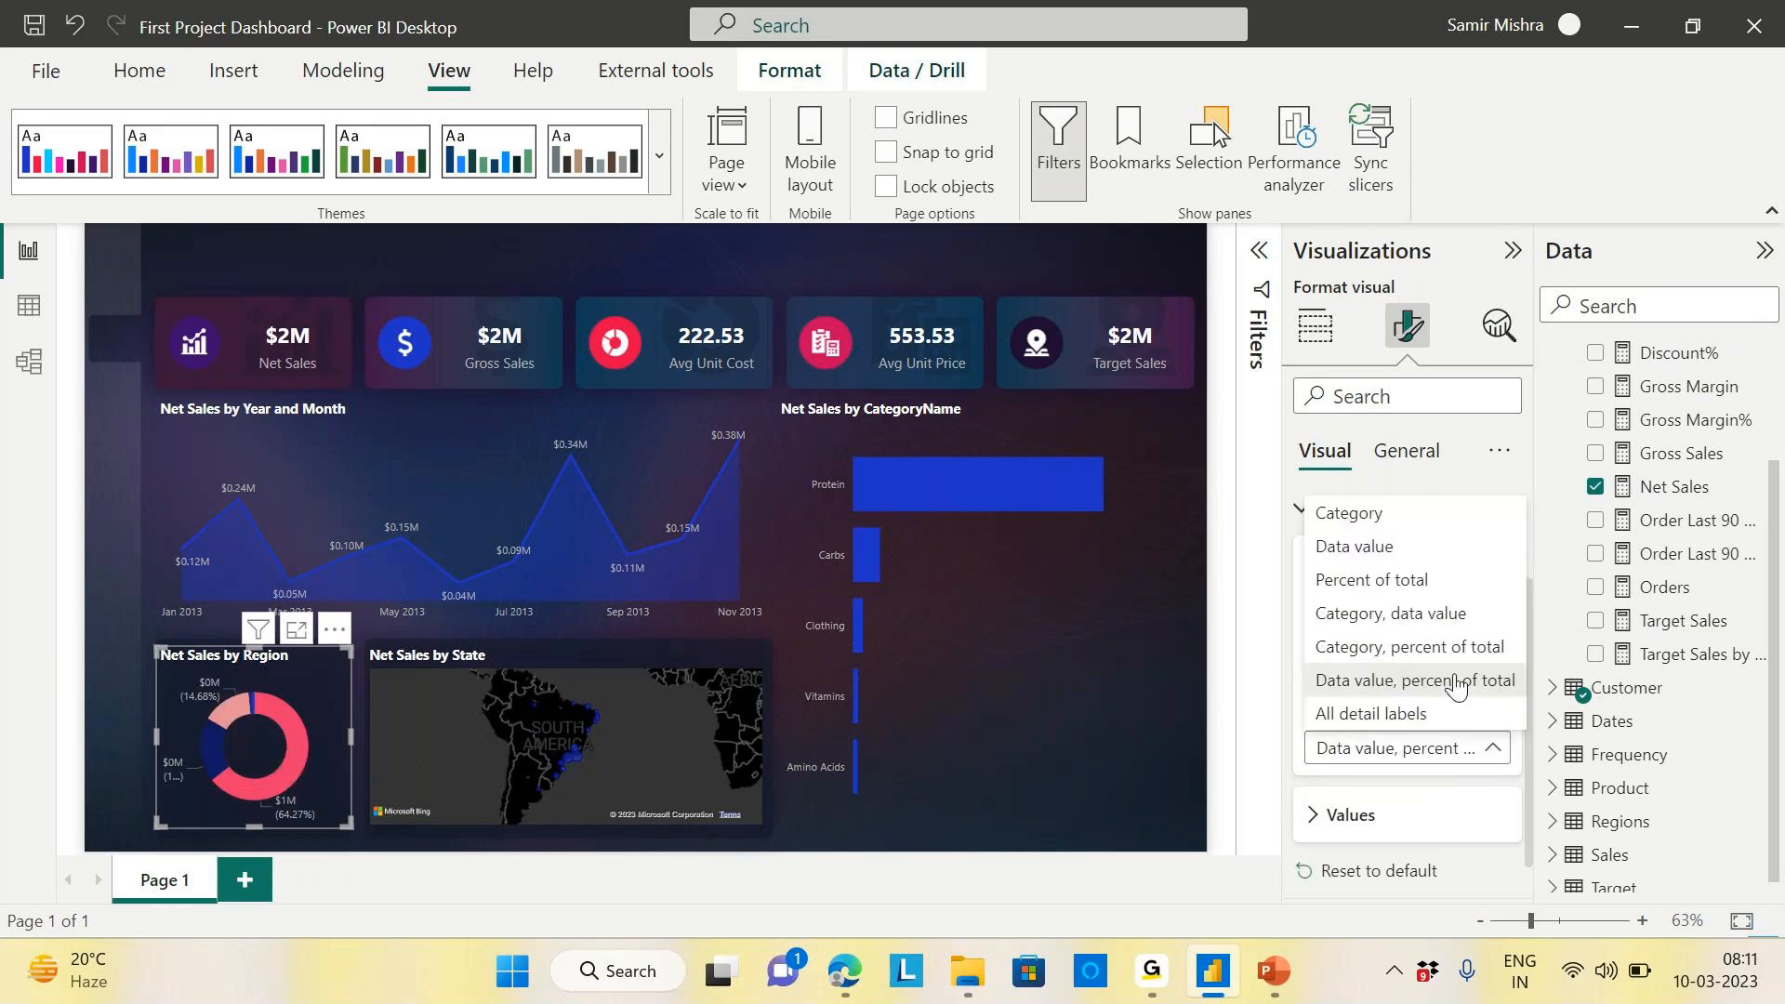
pyautogui.click(1390, 582)
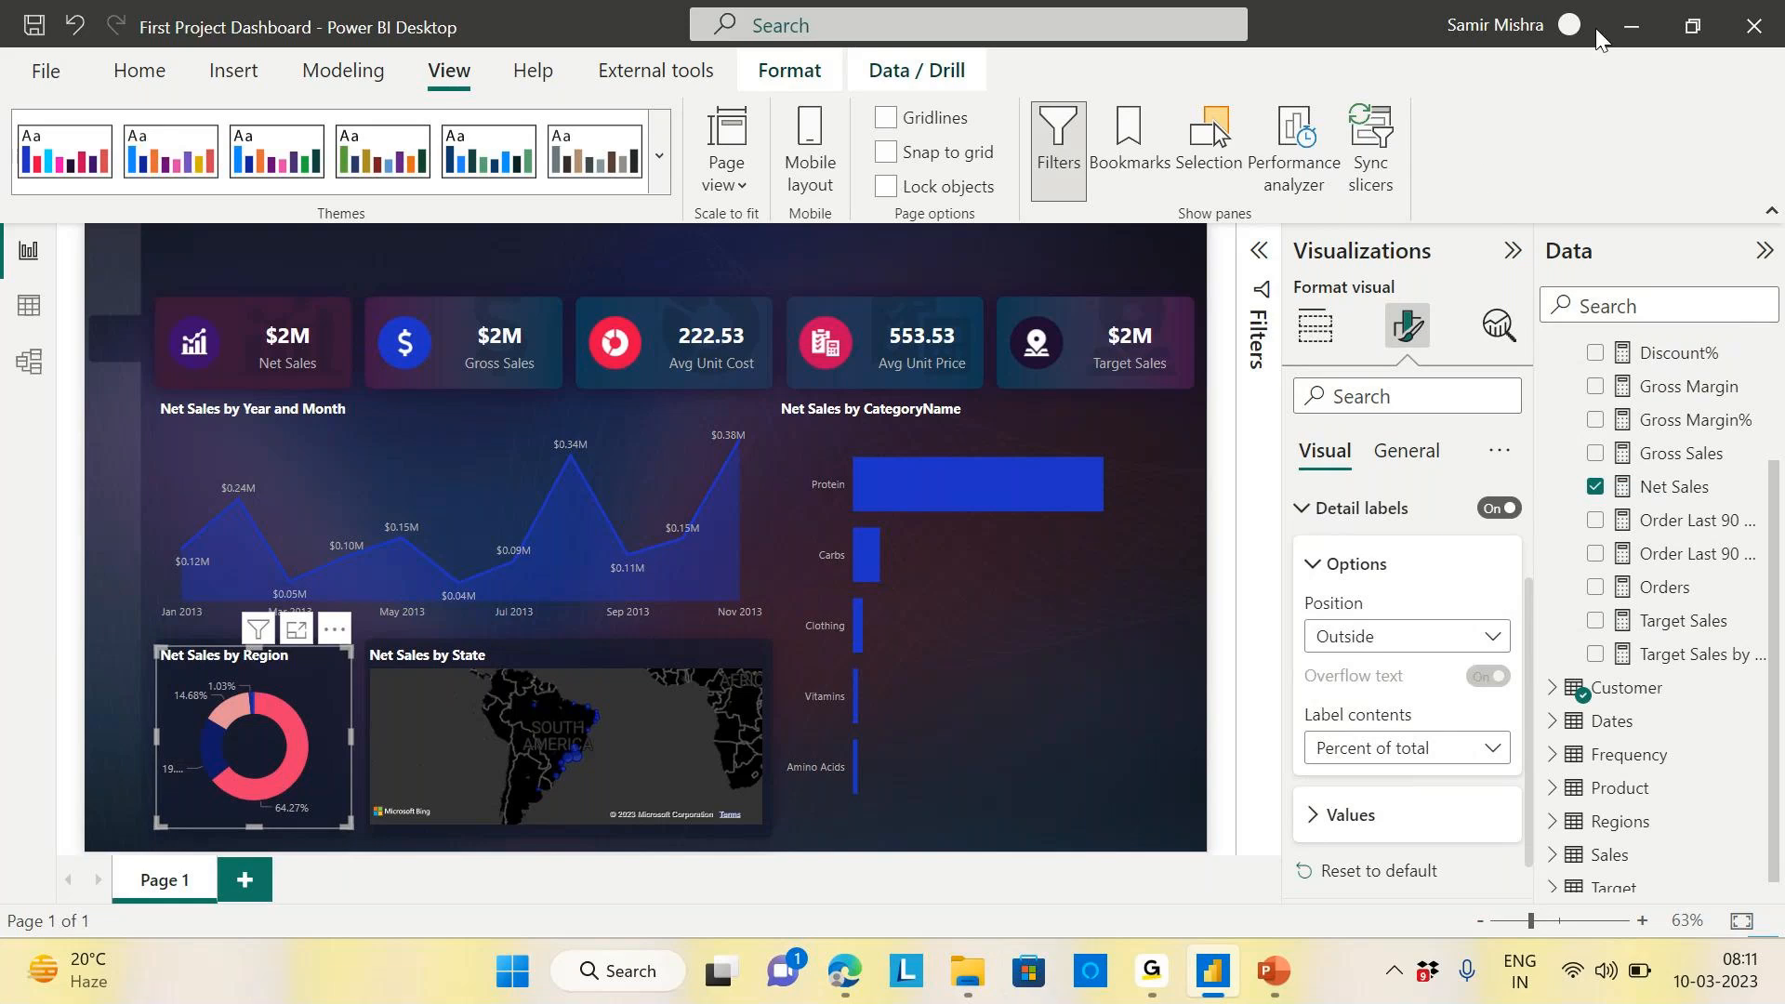
pyautogui.click(34, 26)
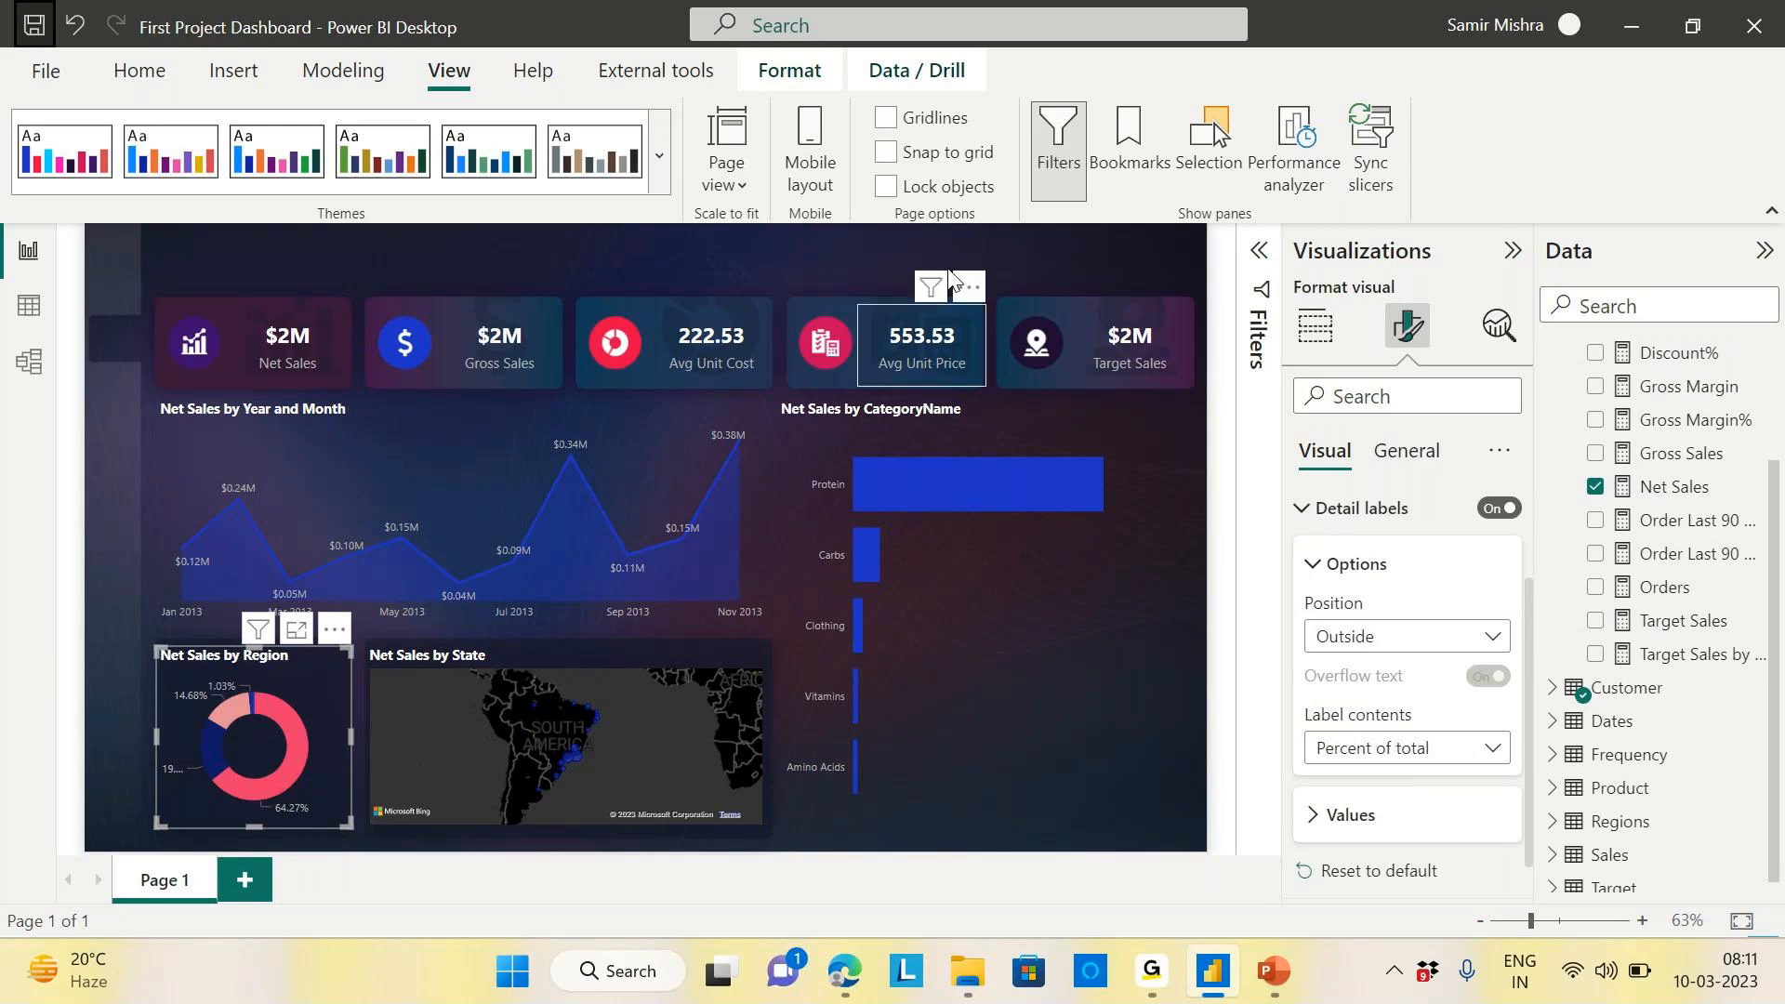
pyautogui.click(662, 260)
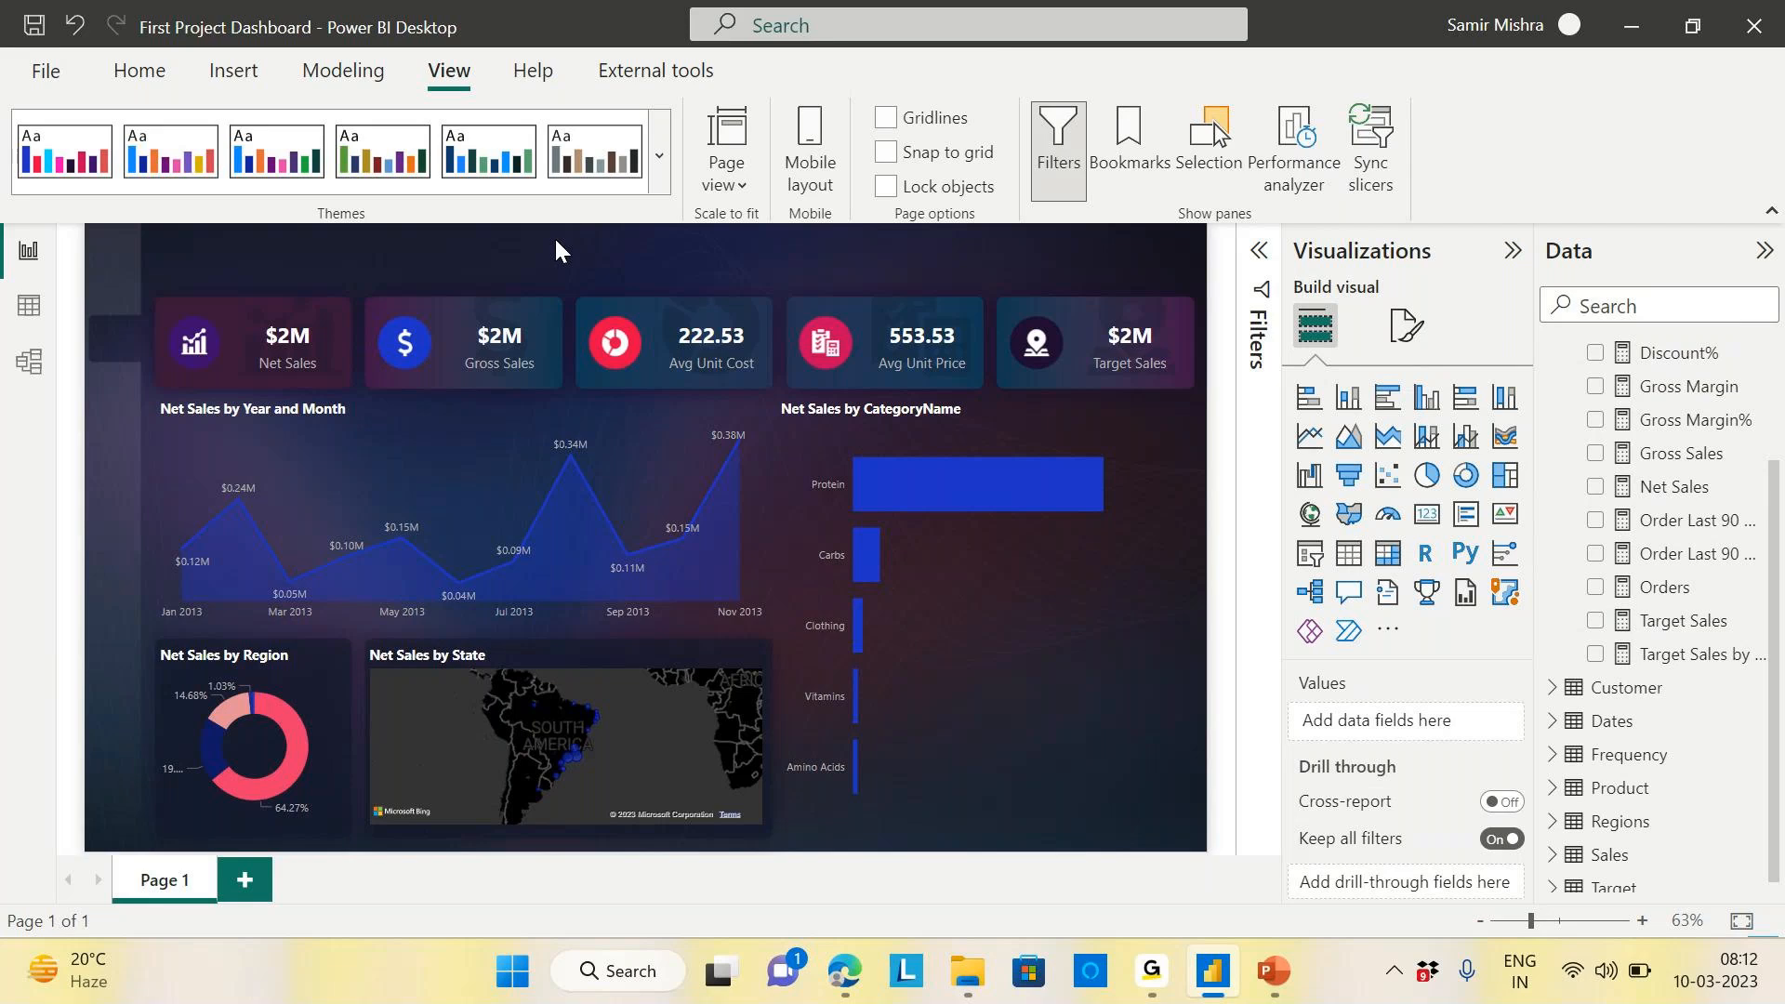
# Try Gross Sales as an extra tooltip field on the Net Sales by Year and Month area chart and remove it
pyautogui.moveTo(219, 492)
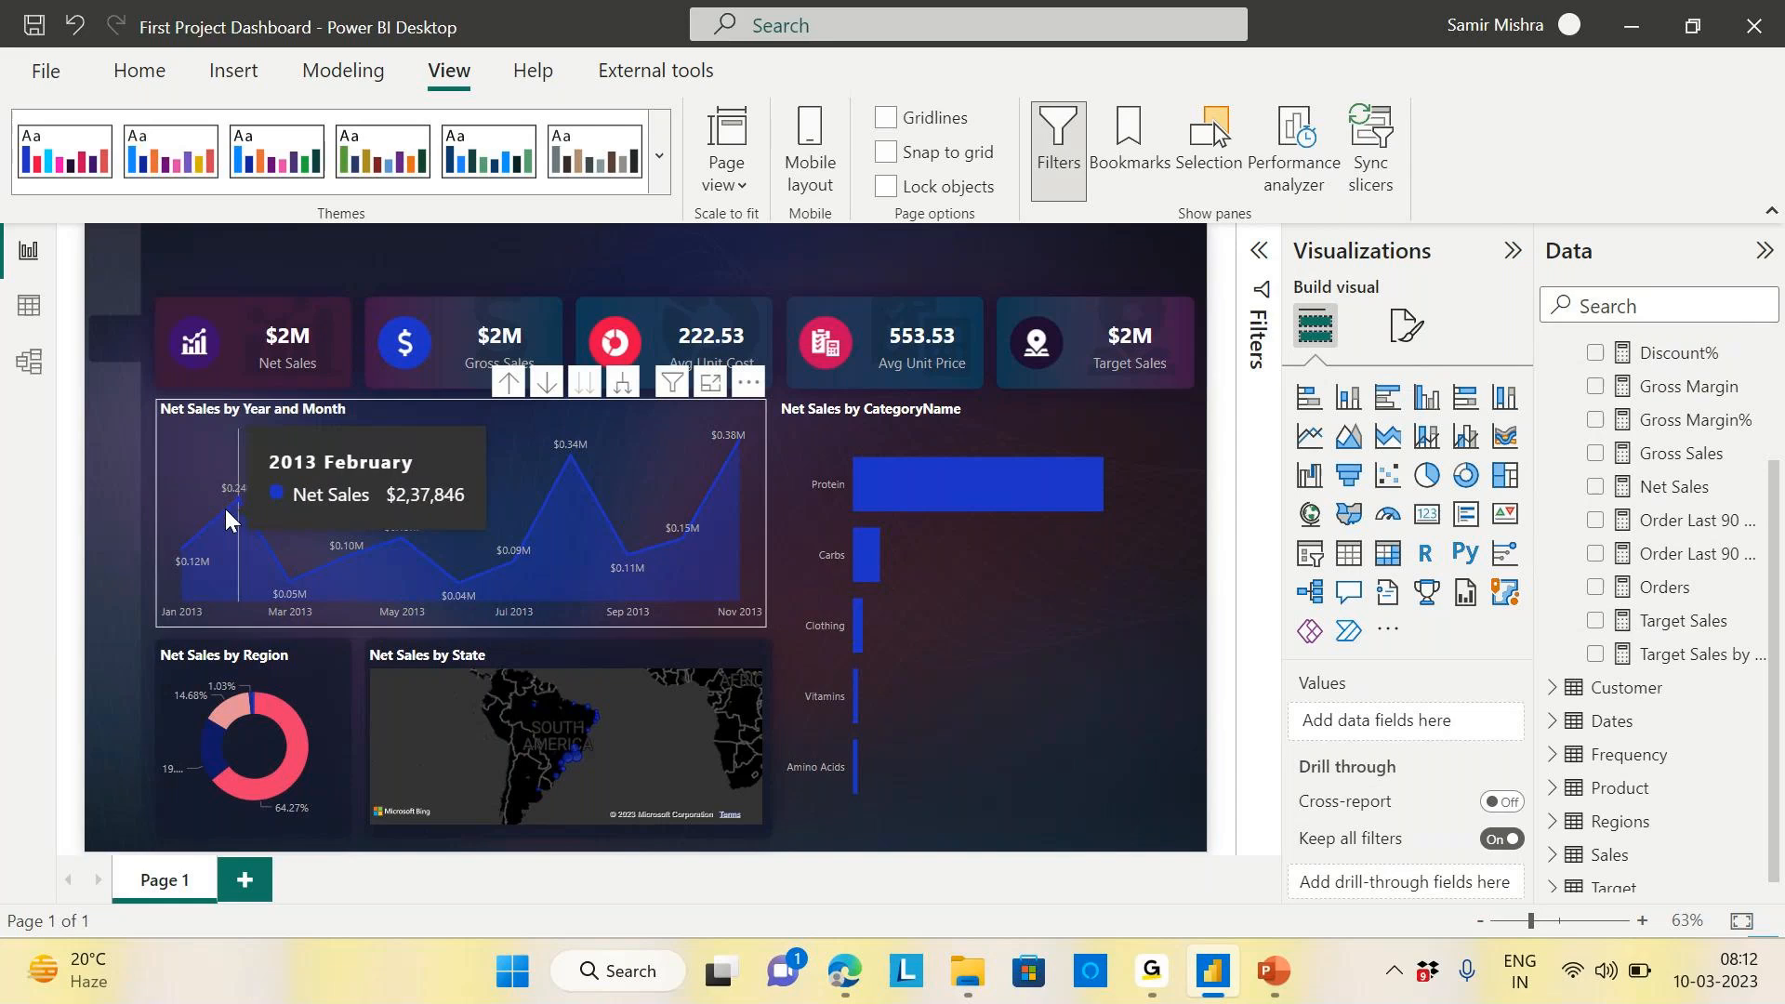
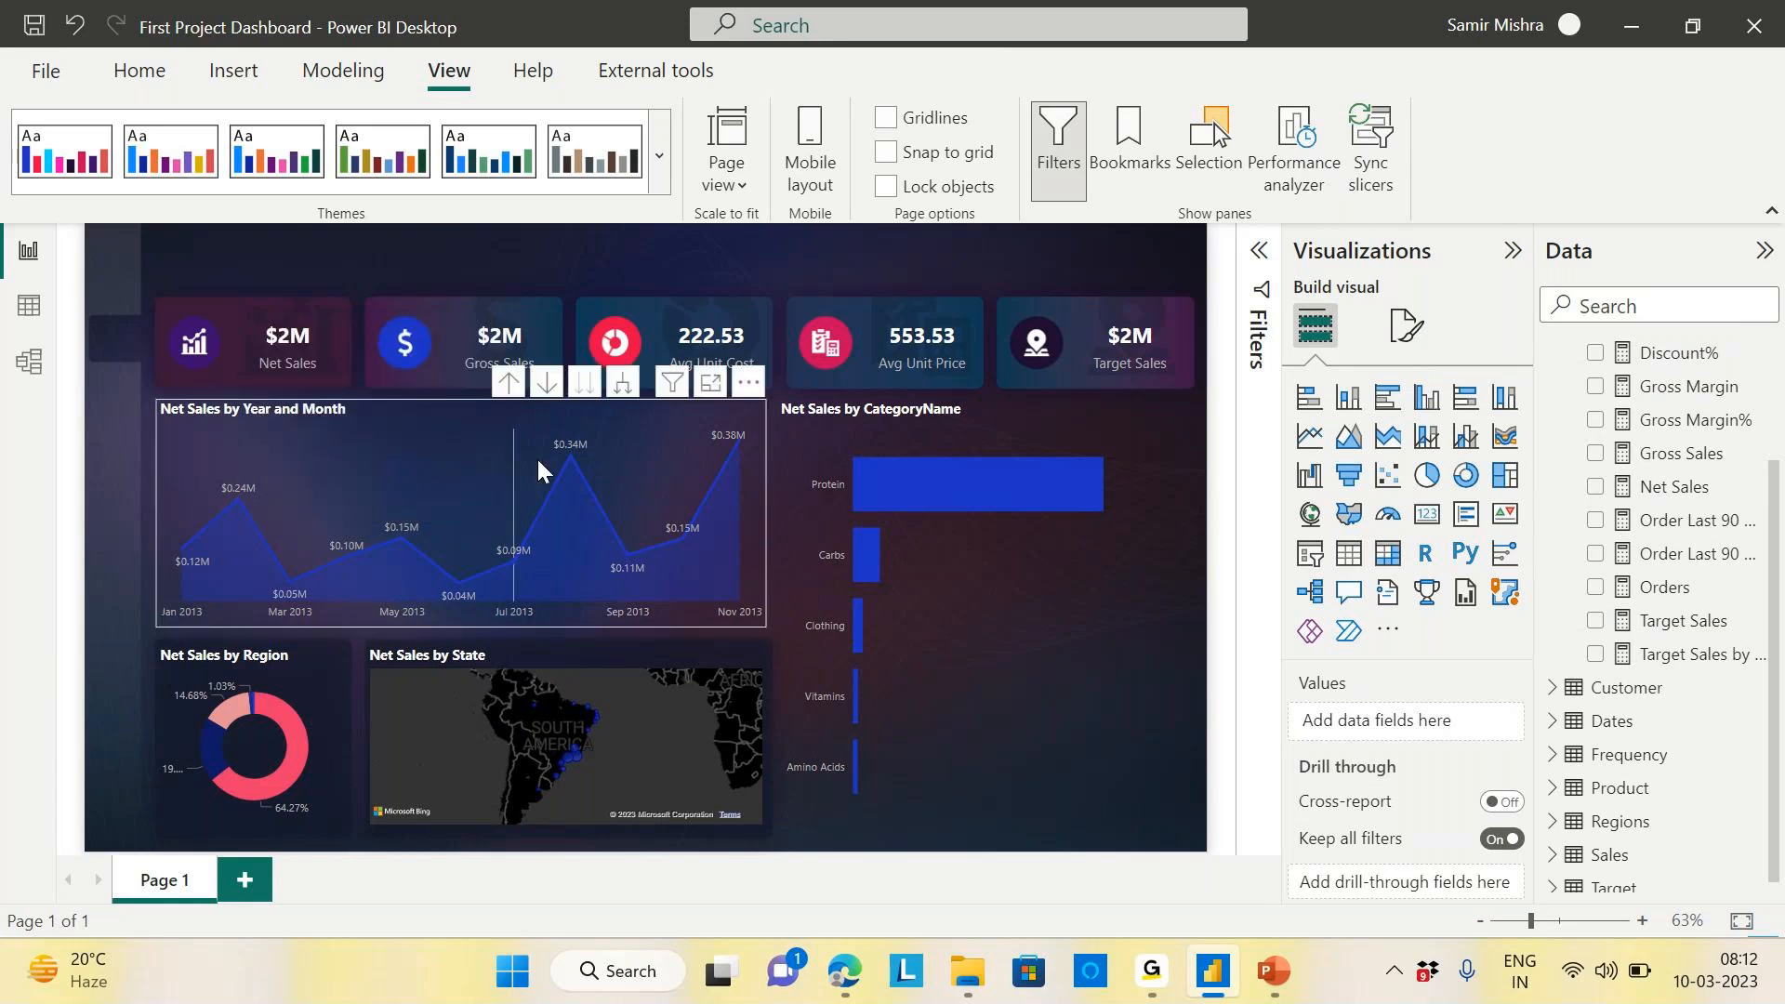
pyautogui.moveTo(567, 466)
pyautogui.click(762, 549)
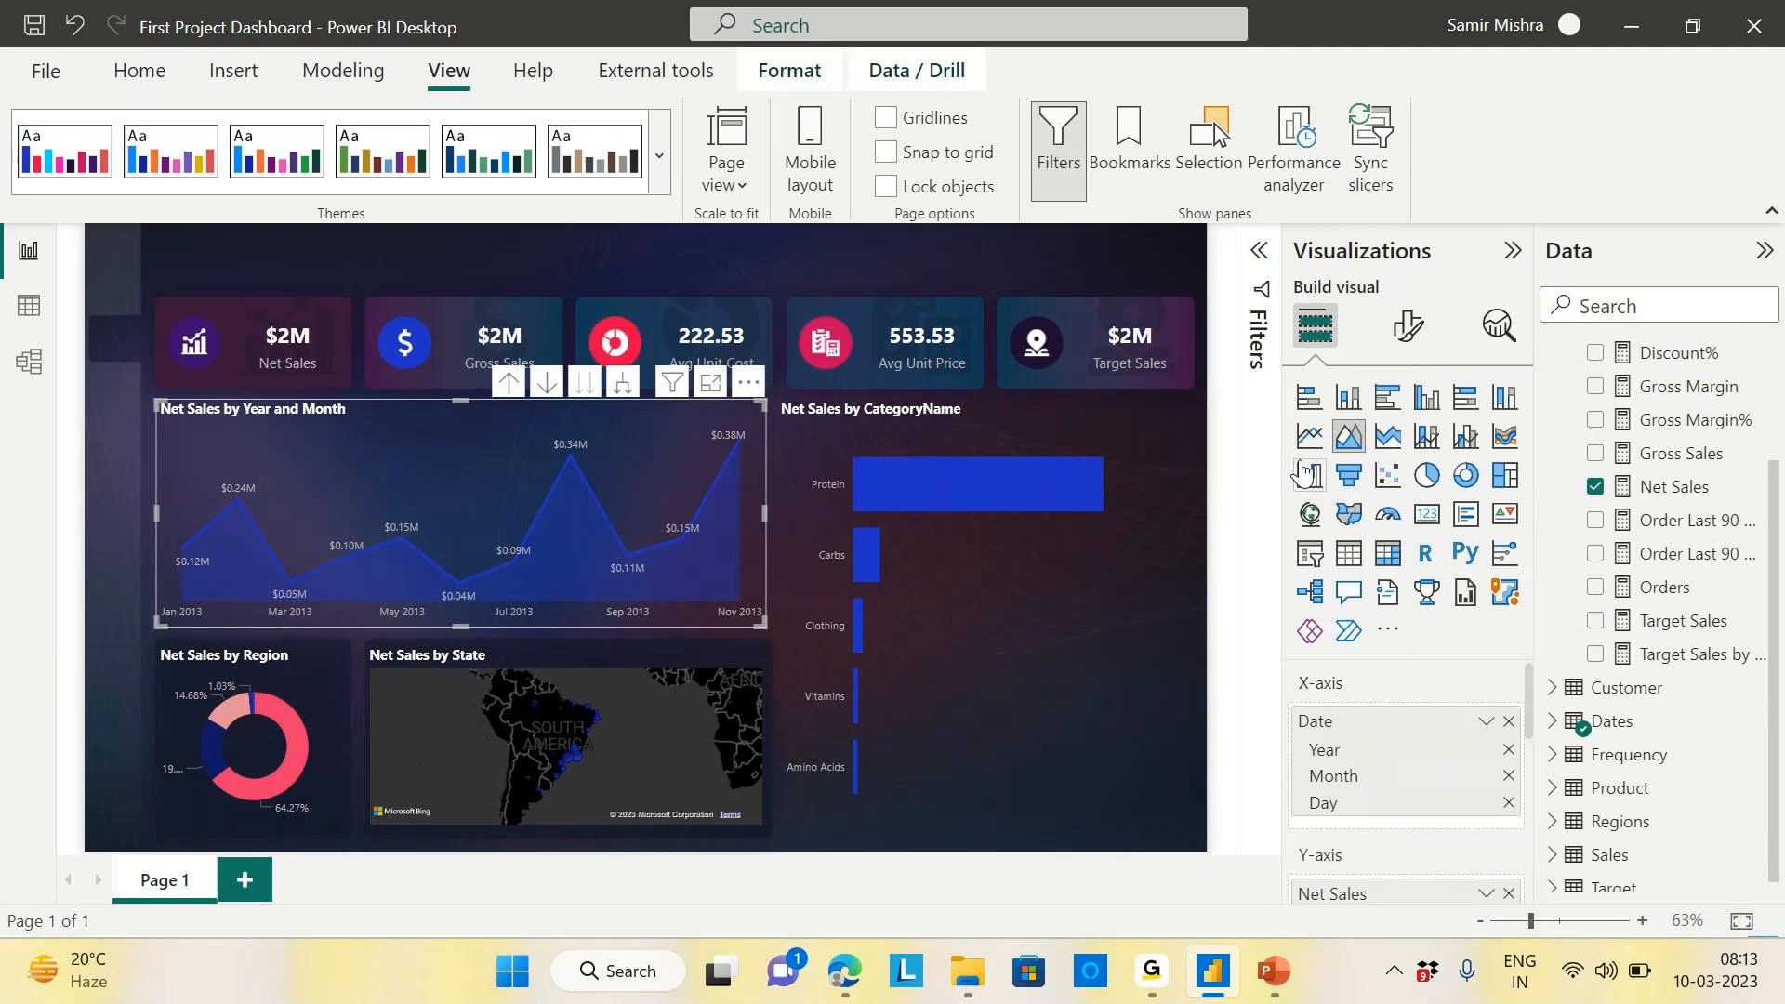
pyautogui.moveTo(1530, 690); pyautogui.dragTo(1527, 824)
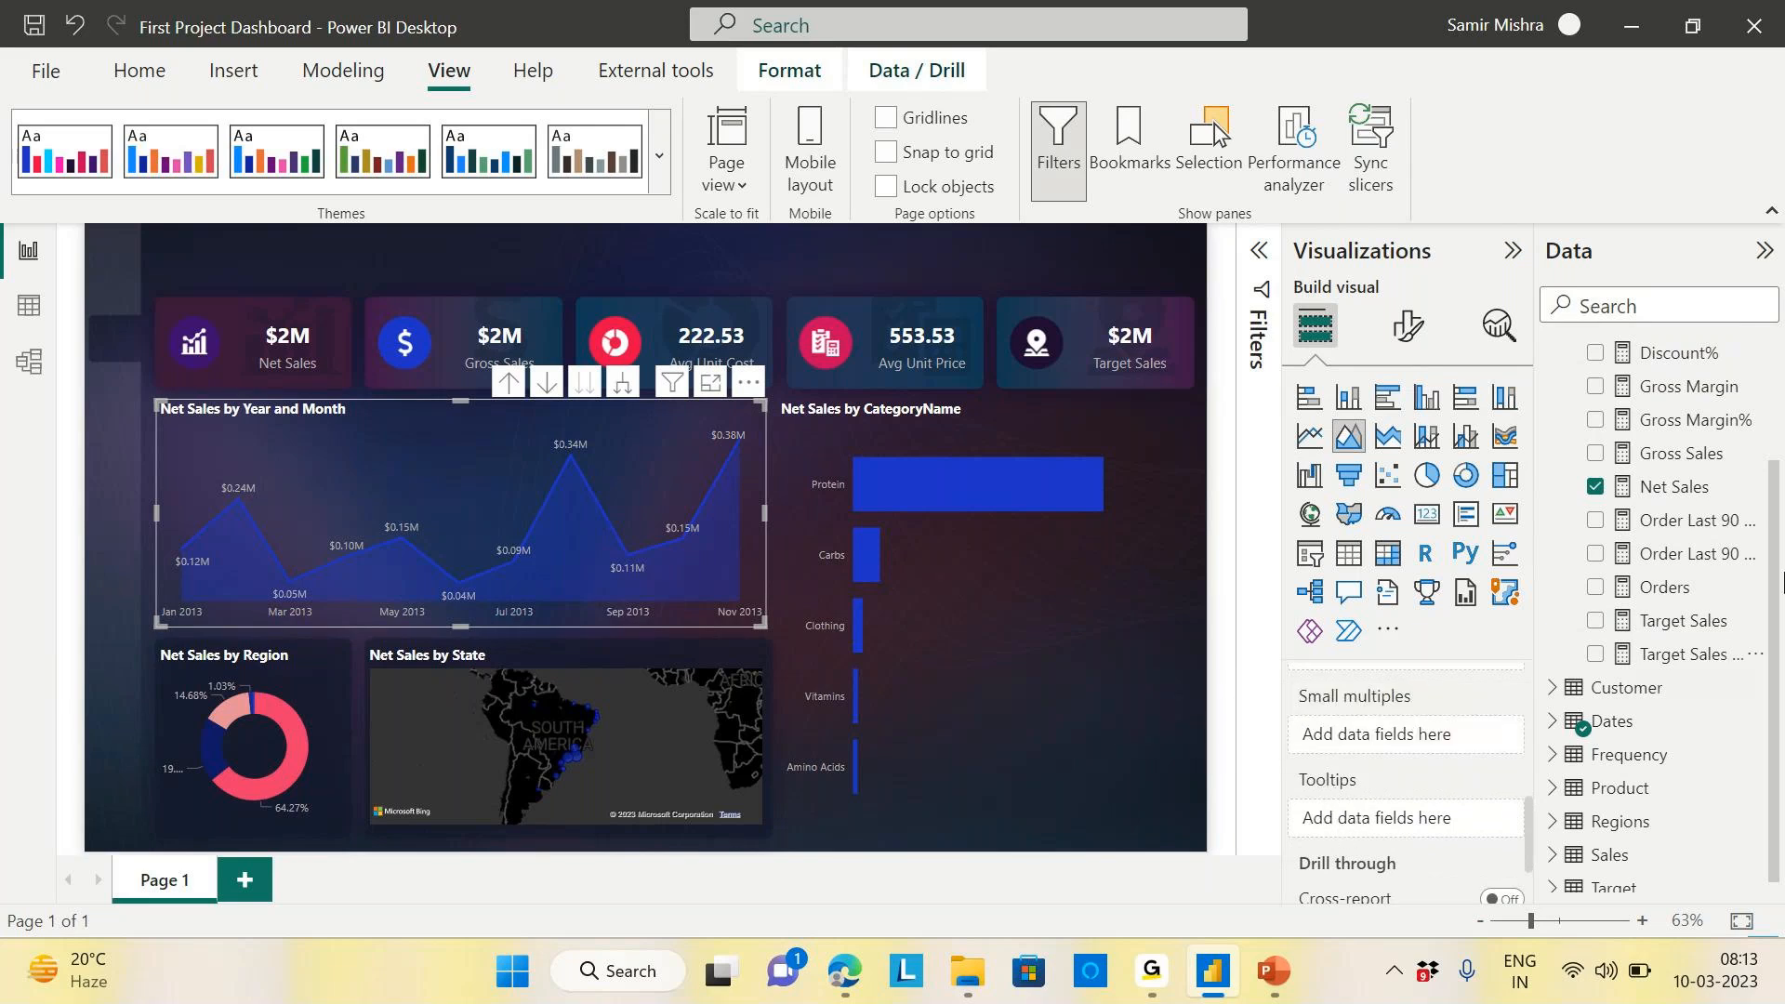
pyautogui.moveTo(1683, 454); pyautogui.dragTo(1418, 823)
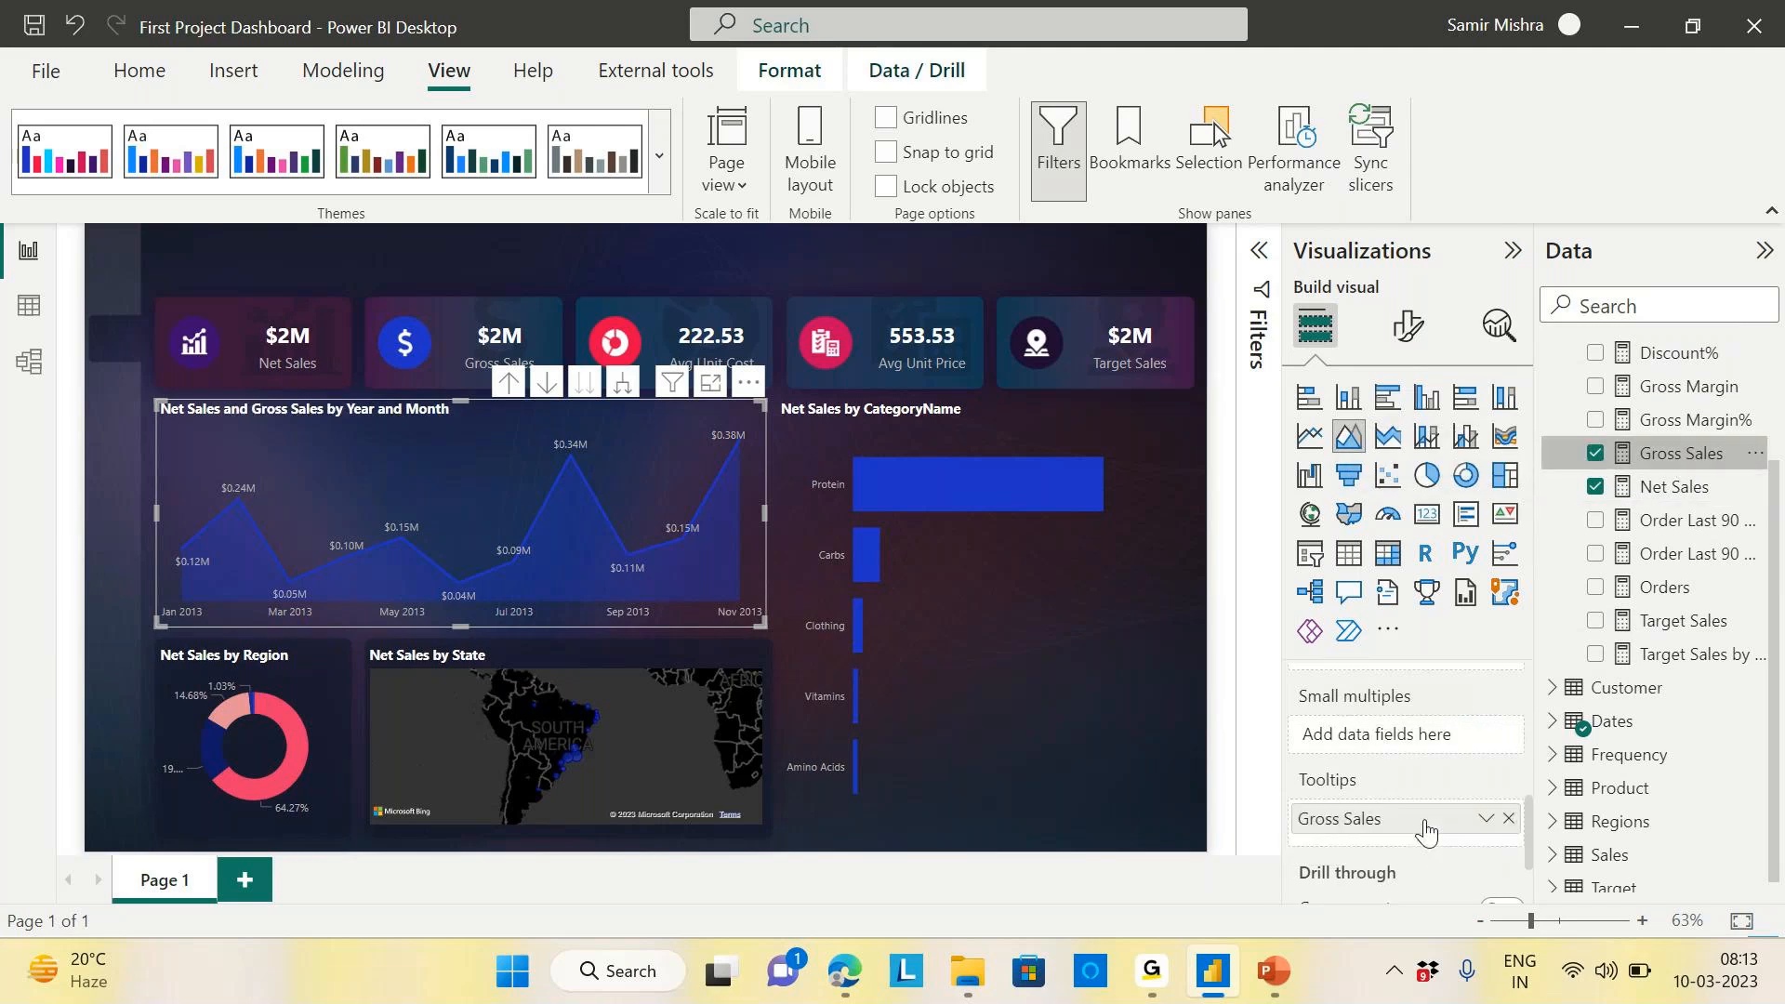
pyautogui.moveTo(572, 460)
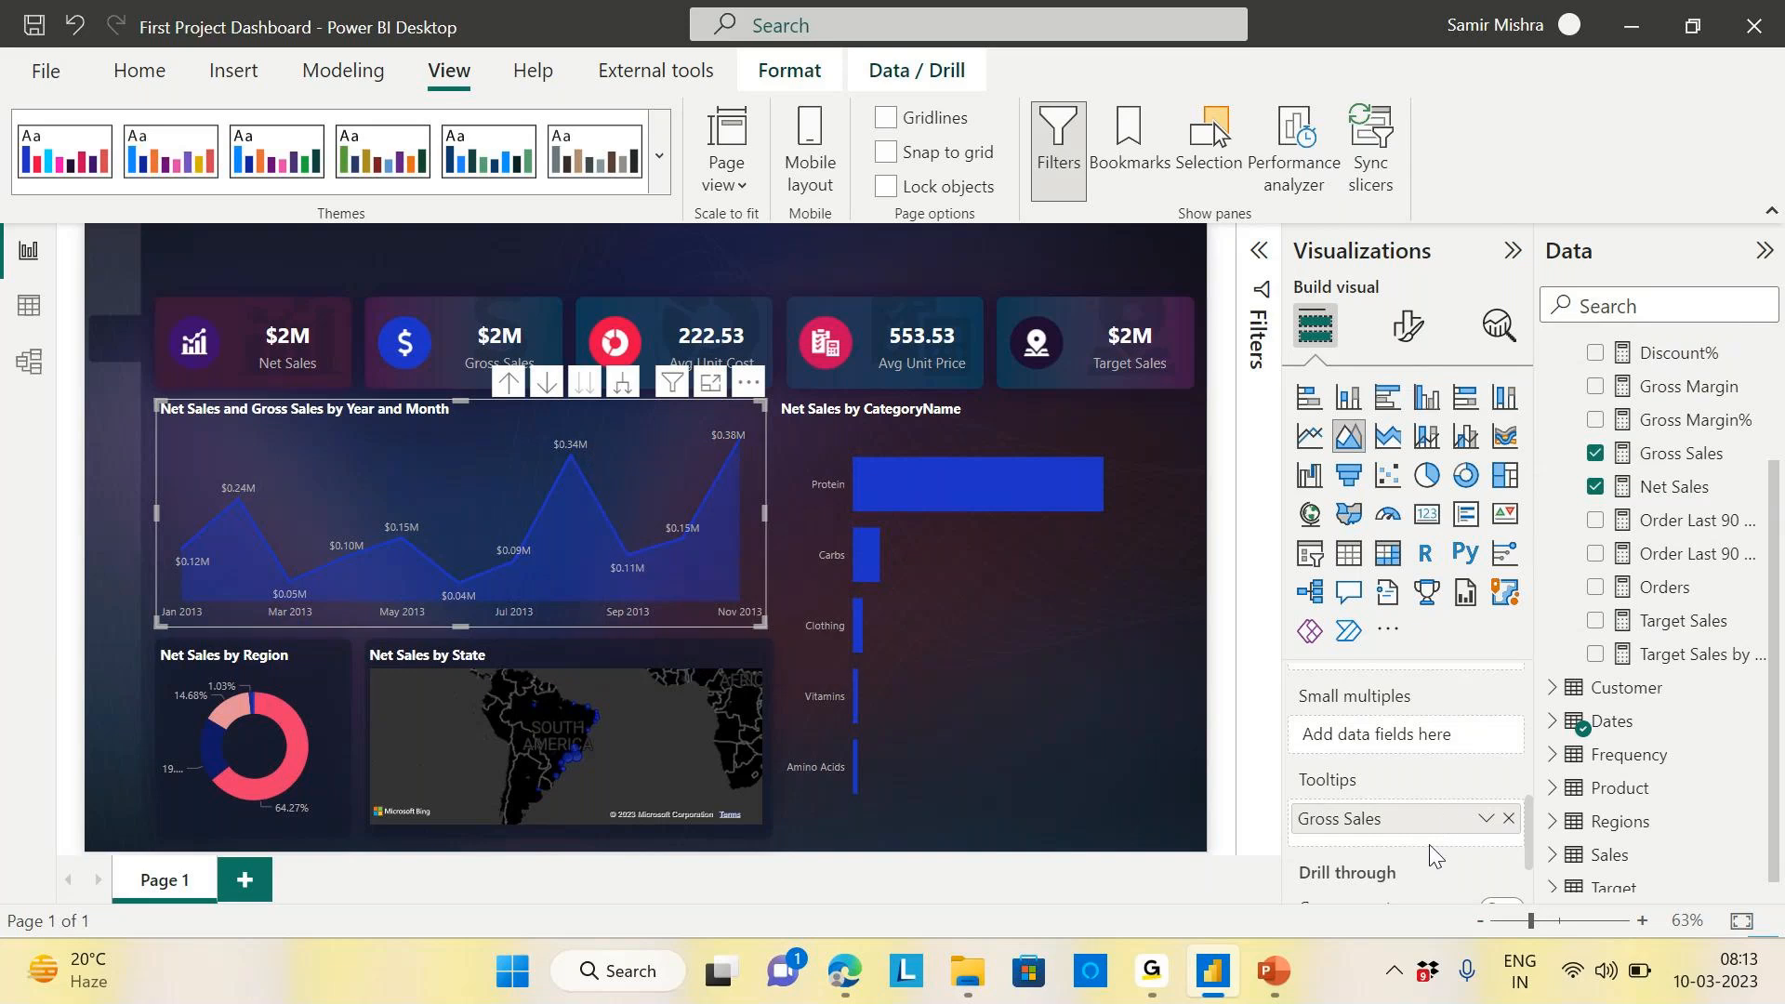
pyautogui.click(1509, 820)
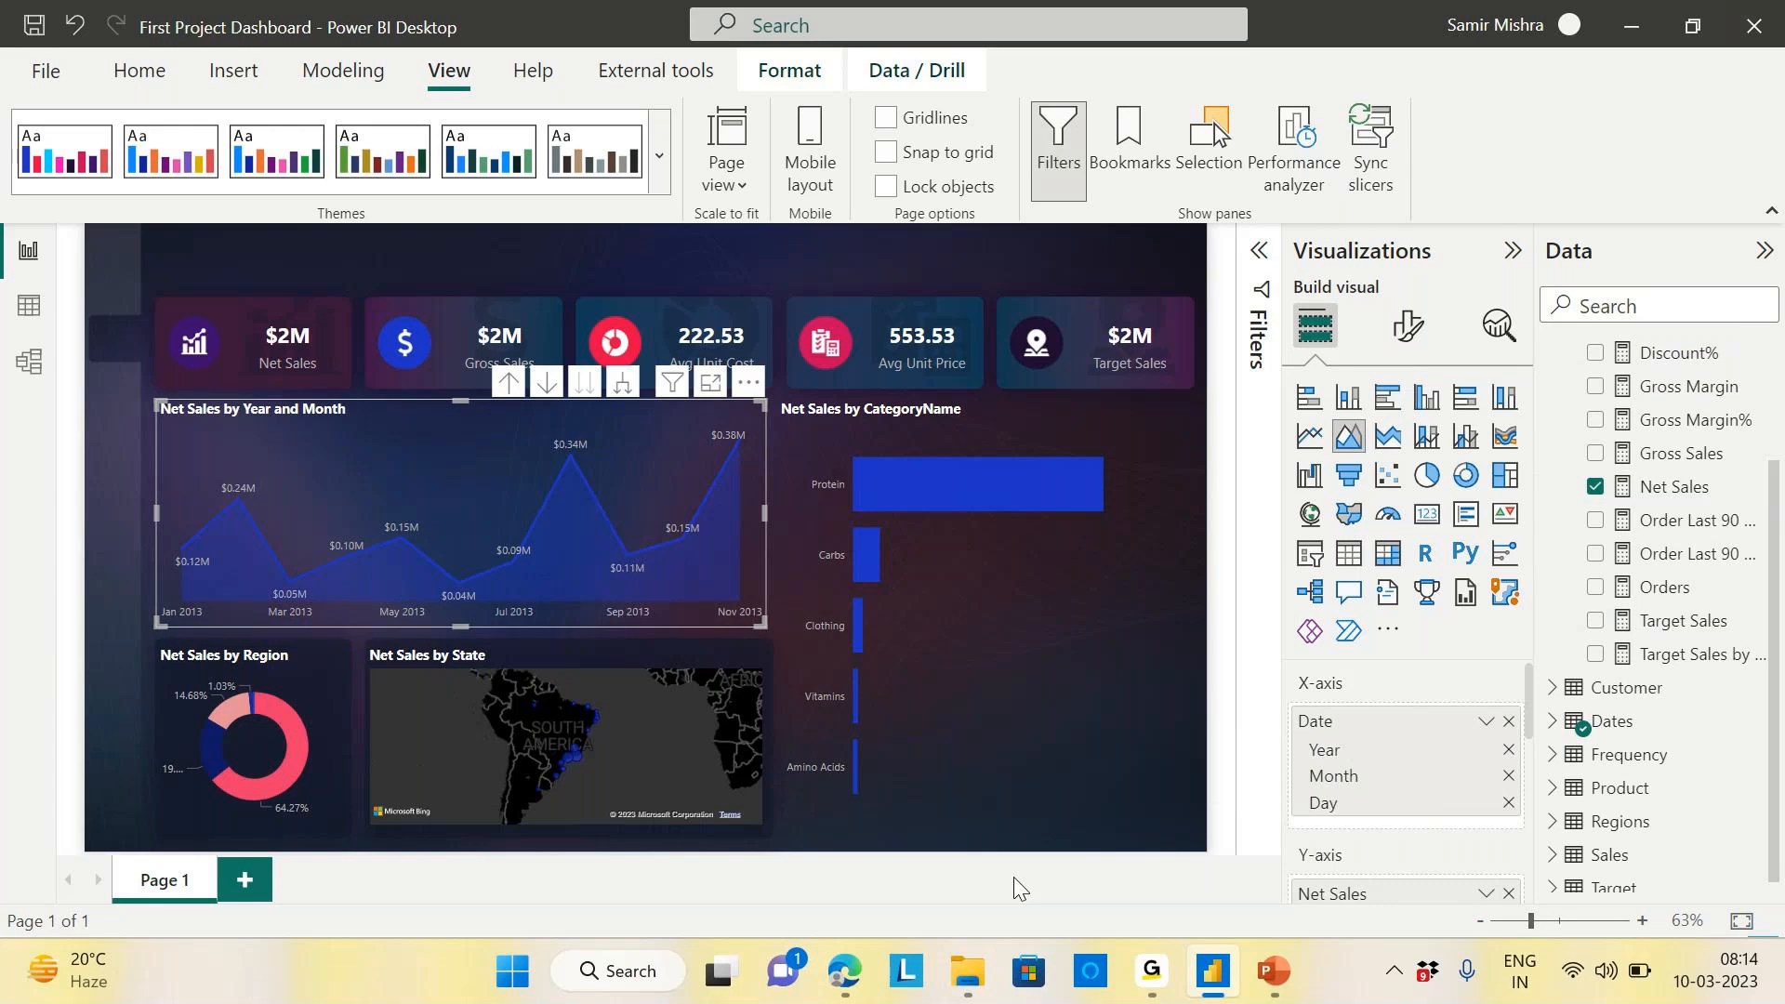
pyautogui.click(701, 252)
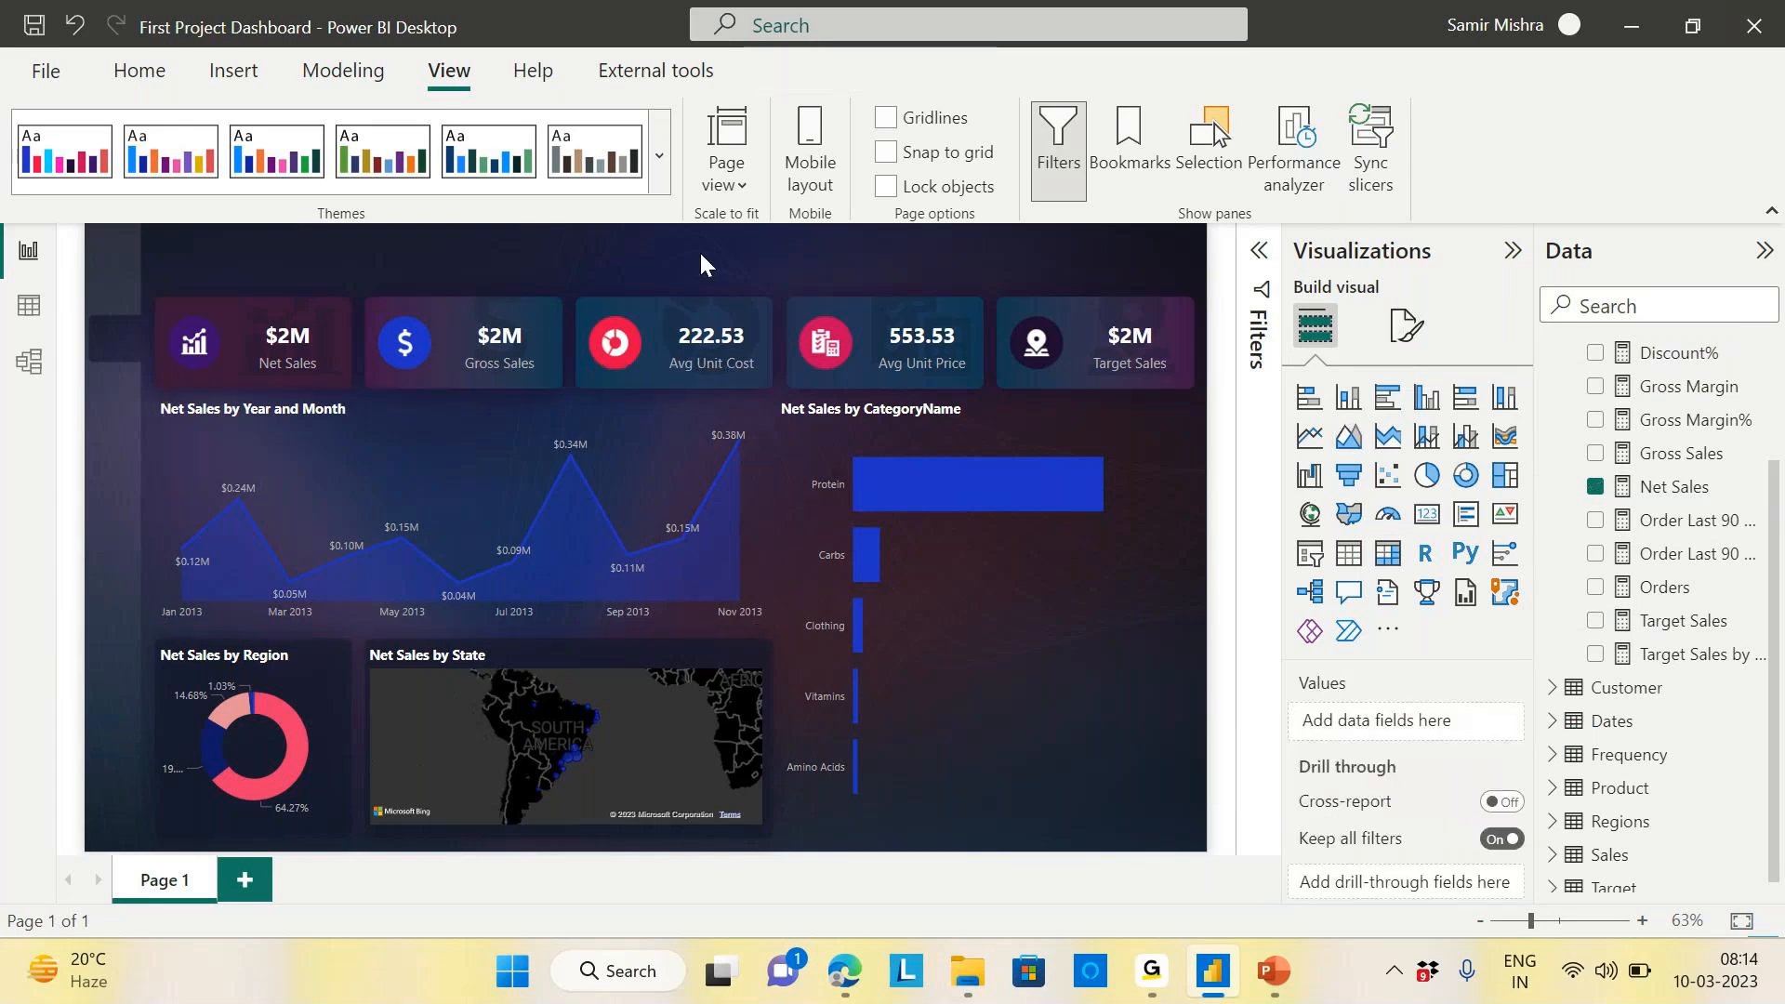
pyautogui.moveTo(70, 969)
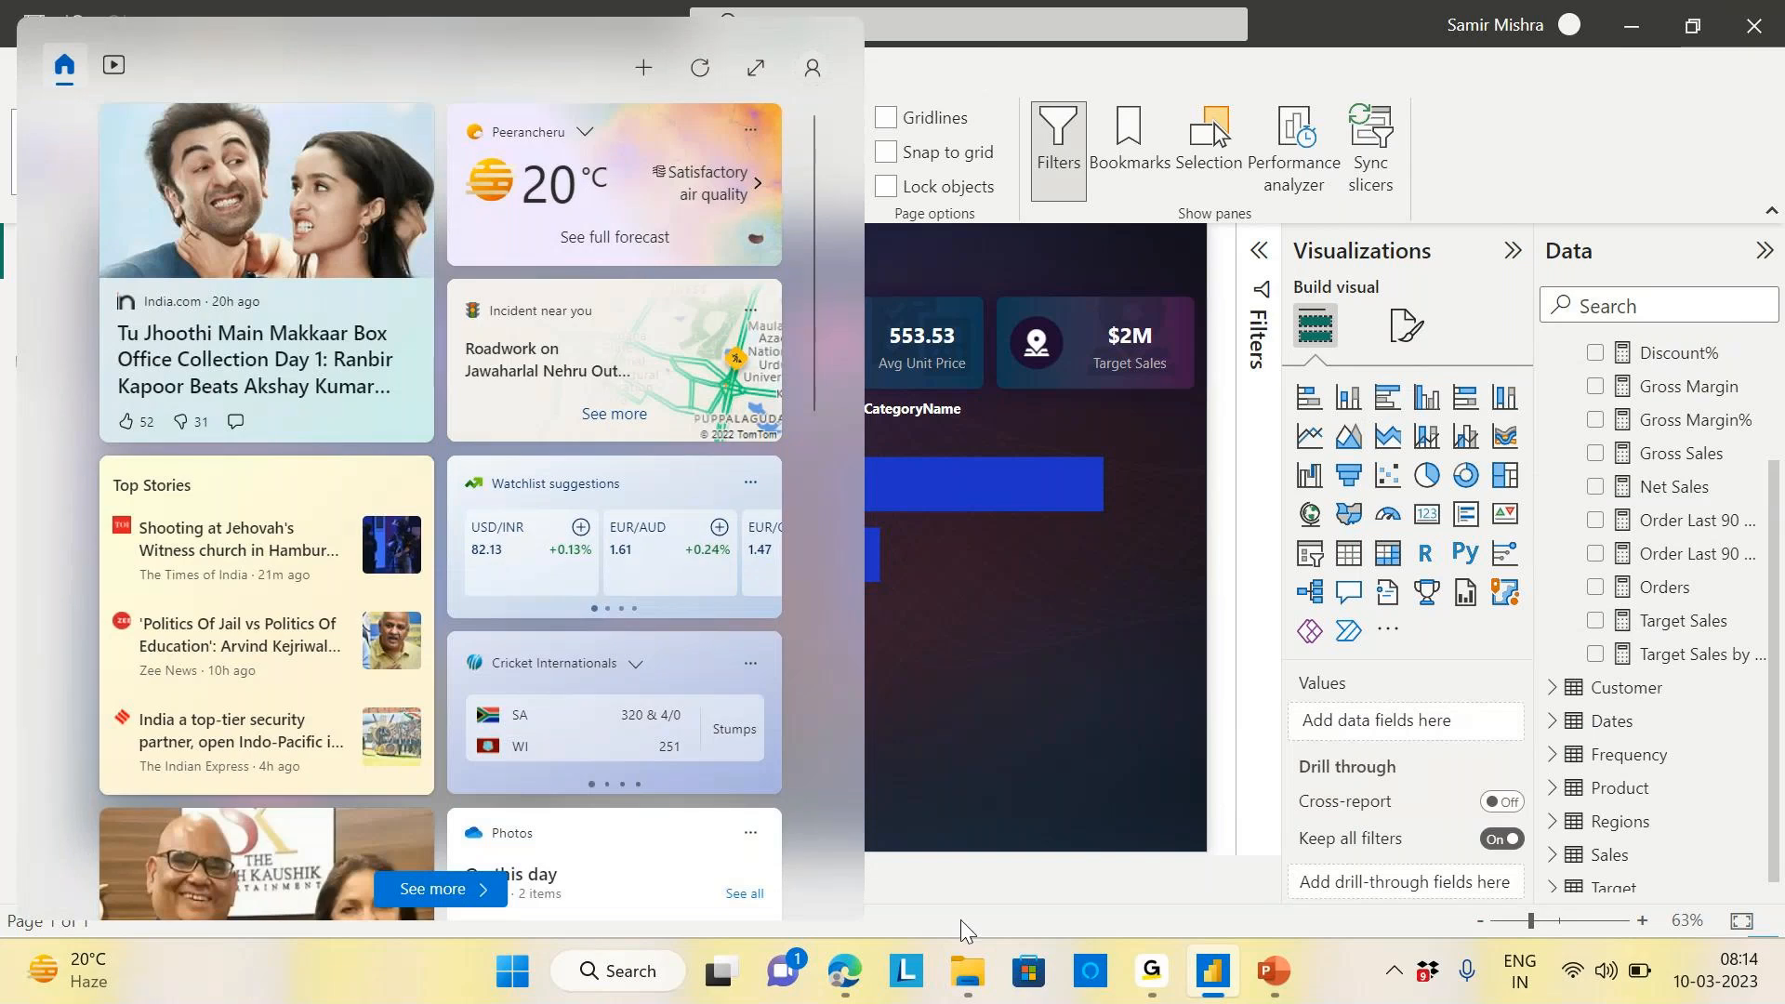
# Close the widgets board and rename the dashboard page as Sales
pyautogui.click(1001, 917)
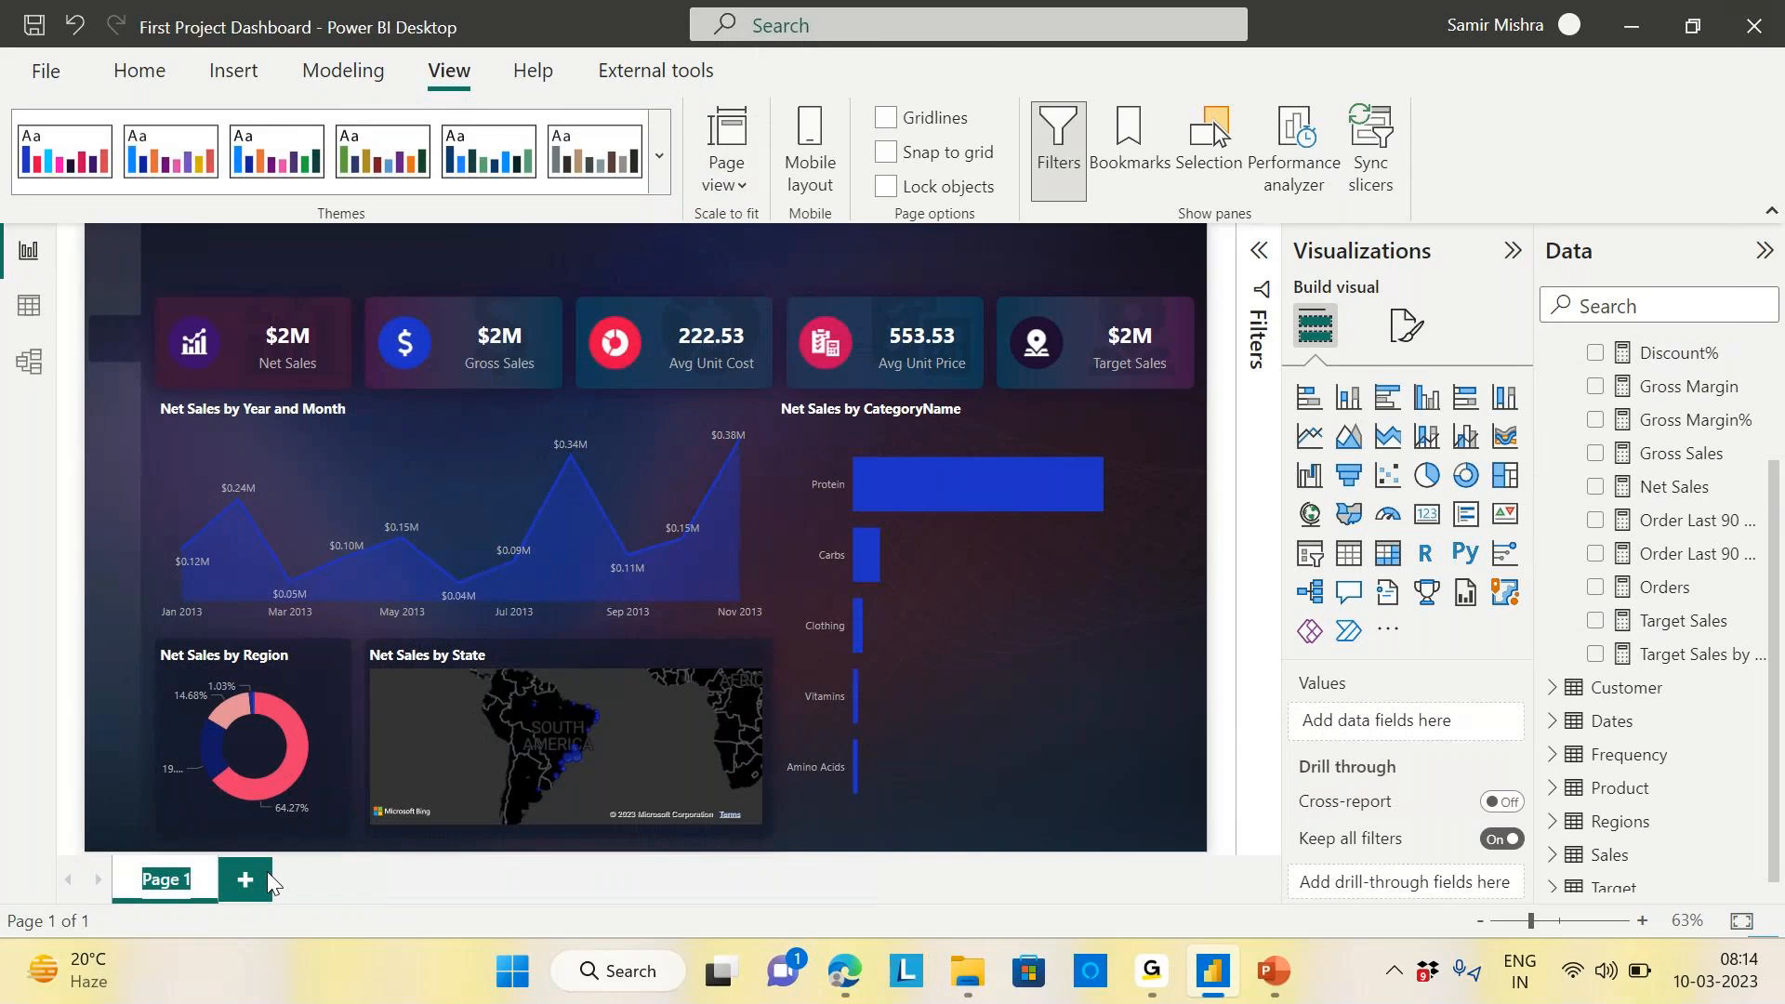
pyautogui.write('Sales')
pyautogui.press('Return')
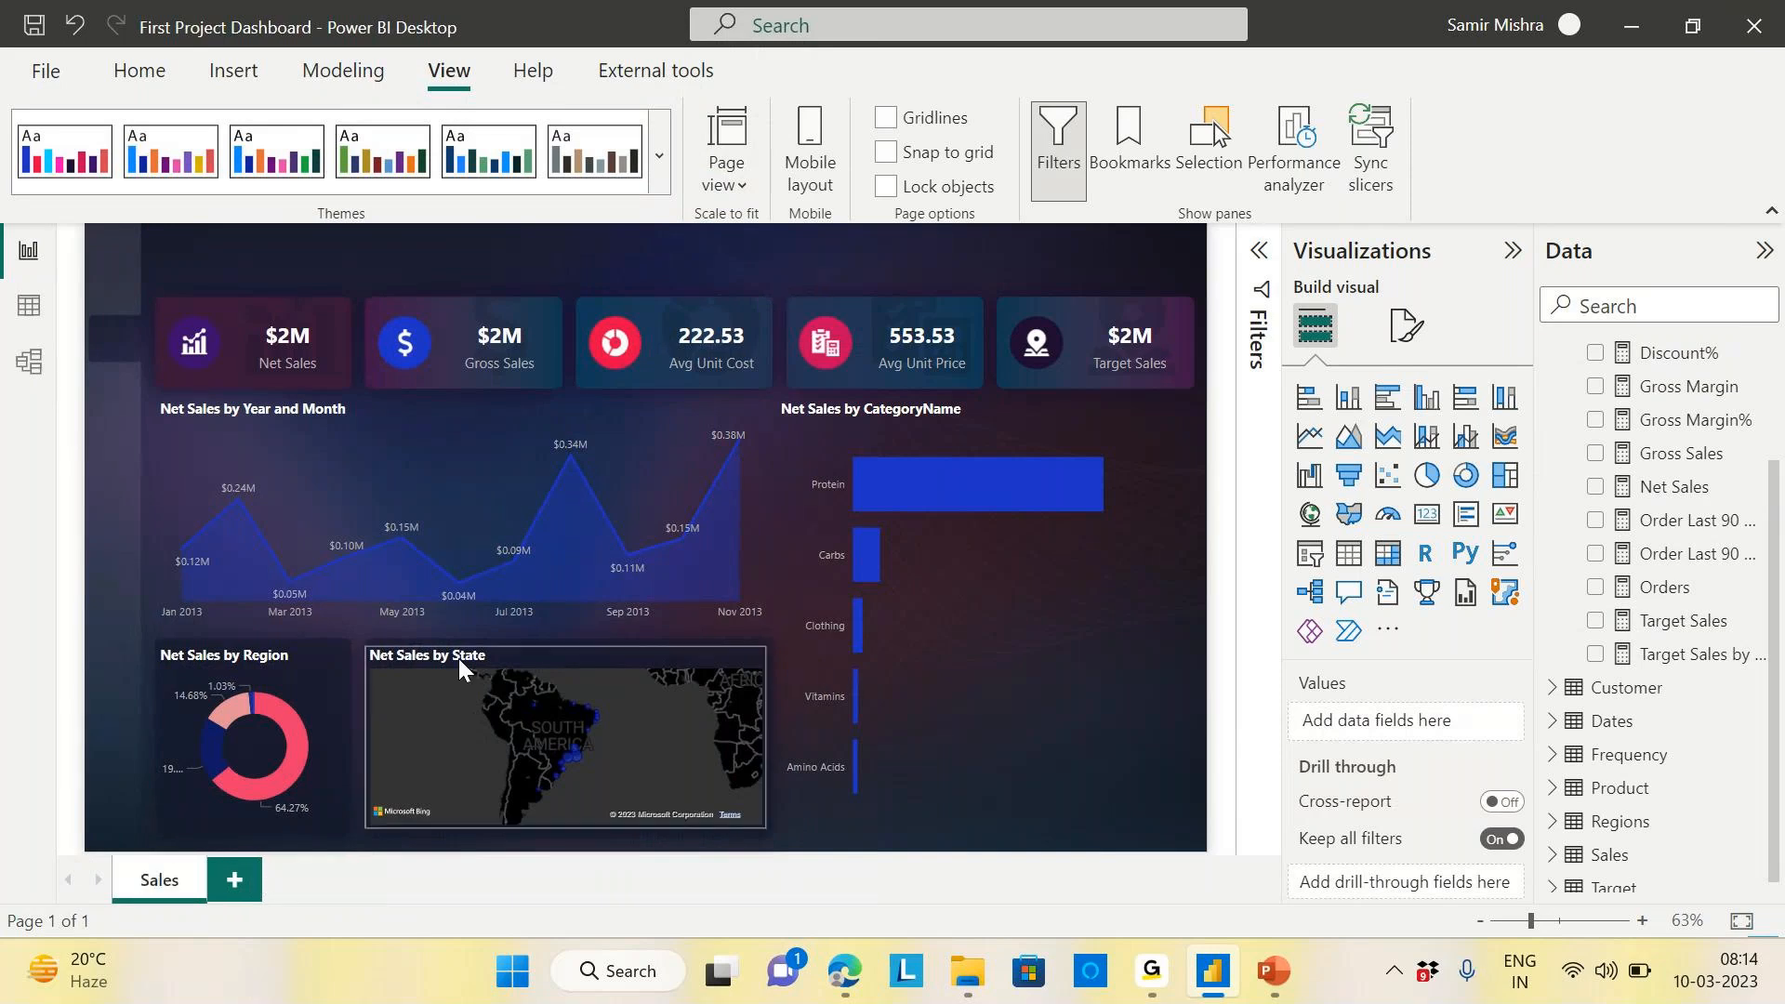
# Add a new report page and rename it as Tooltip
pyautogui.click(238, 883)
pyautogui.rightClick(248, 883)
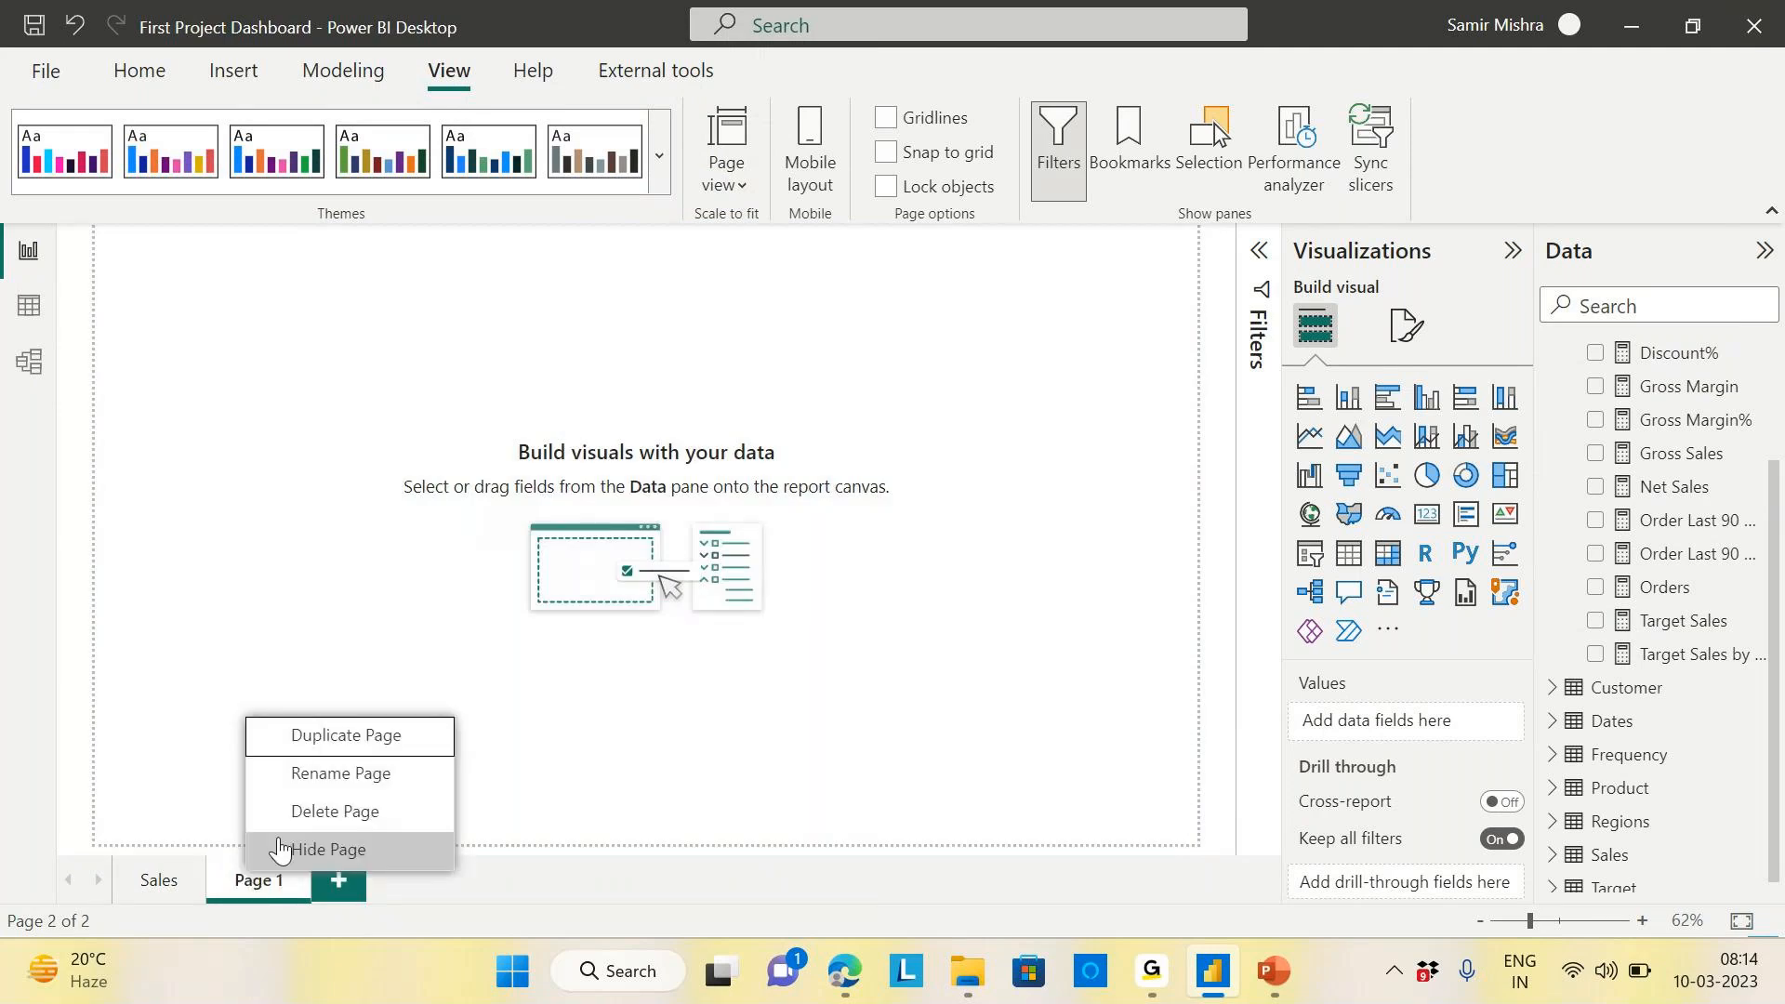
pyautogui.click(378, 784)
pyautogui.write('Toolt')
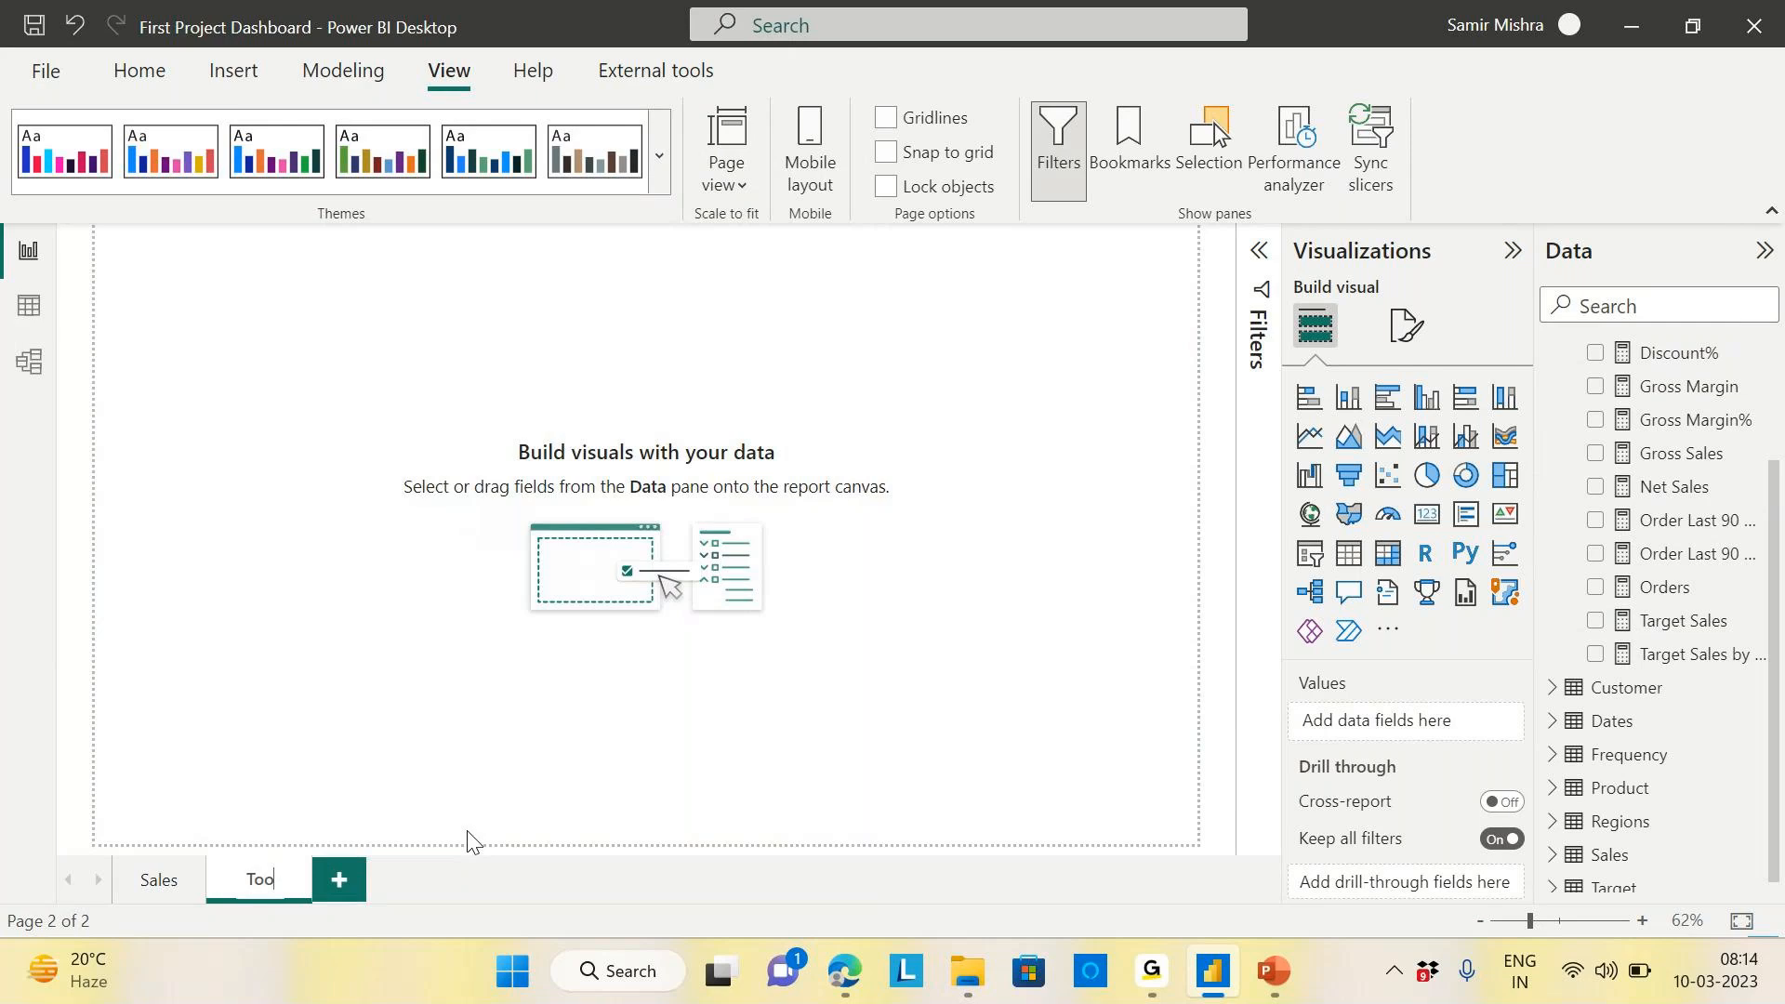
pyautogui.write('ip')
pyautogui.press('Return')
# Set the Tooltip page's canvas type to Tooltip
pyautogui.click(160, 884)
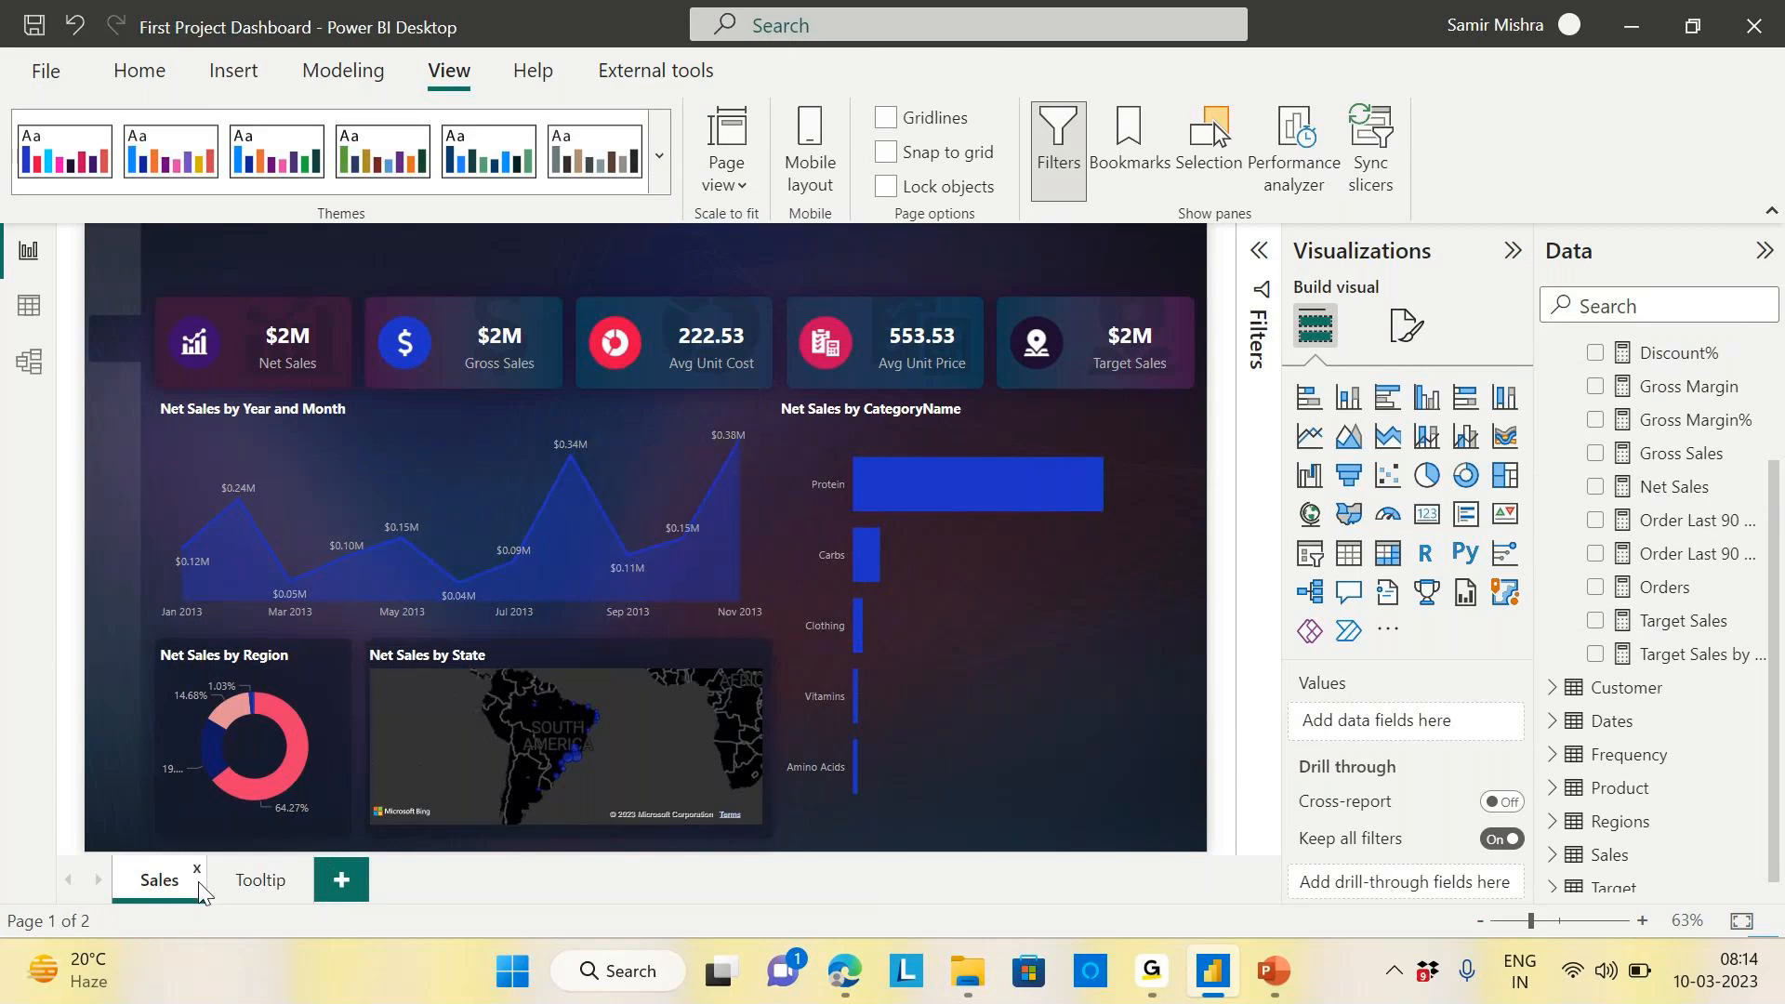
pyautogui.click(257, 877)
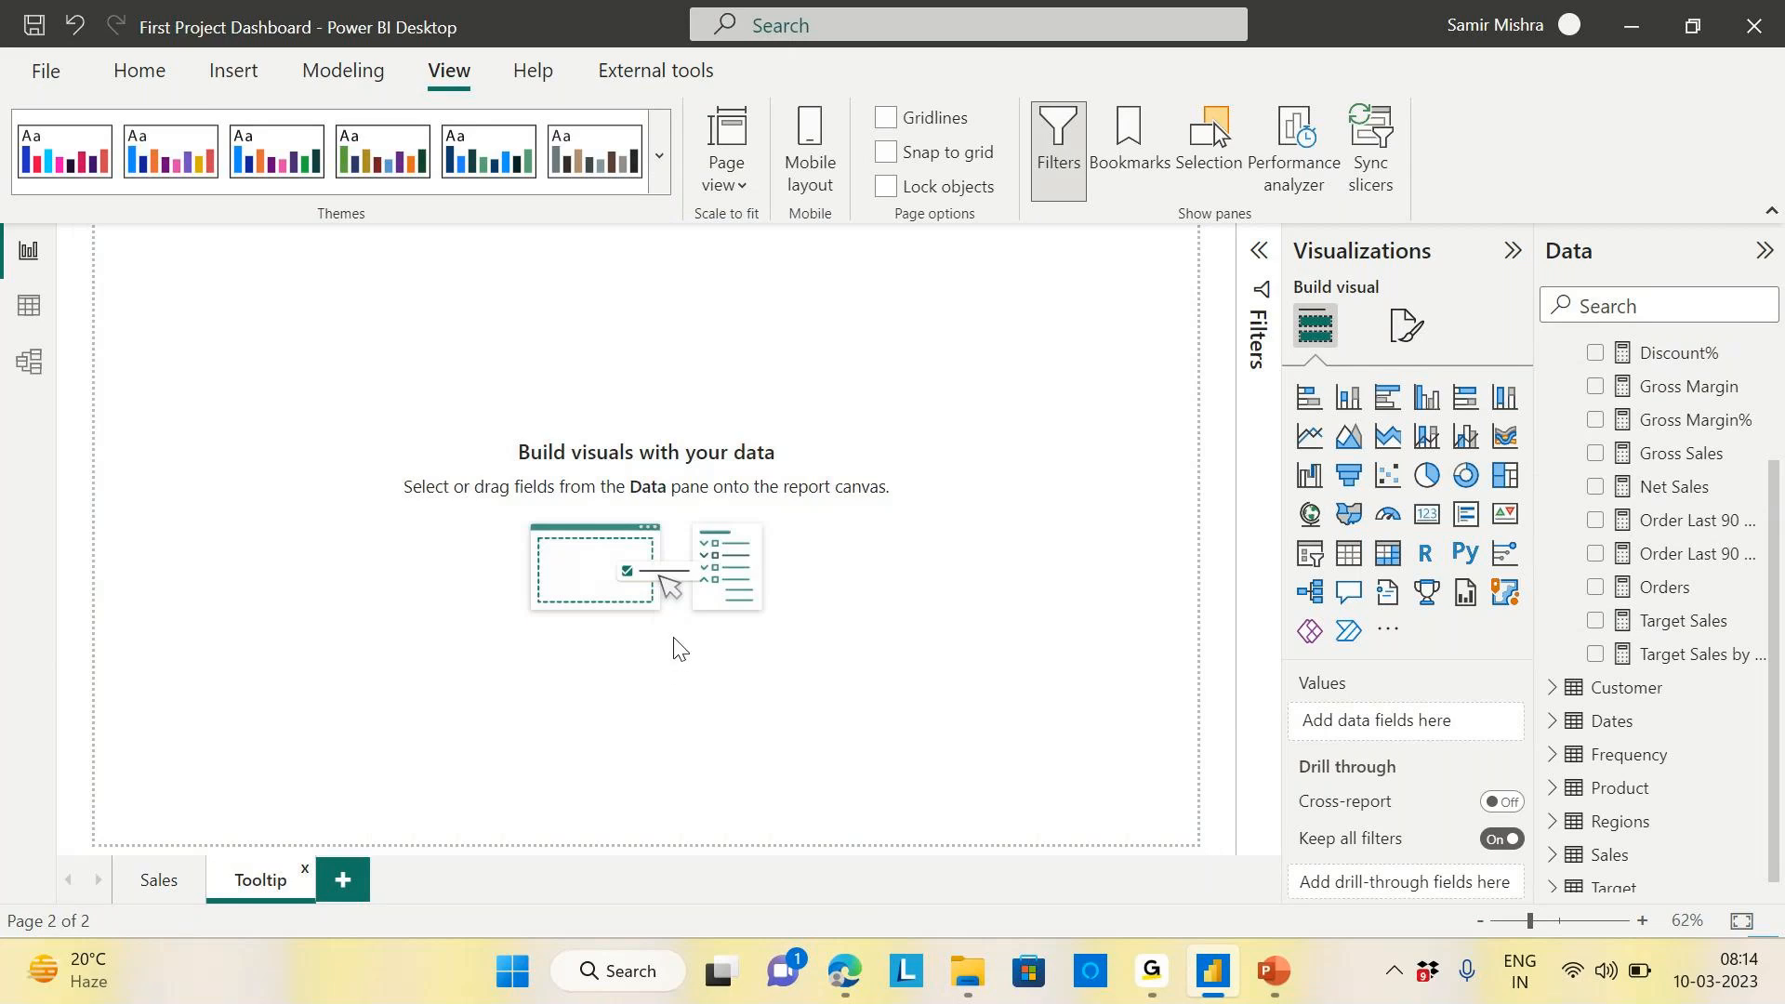
pyautogui.click(1409, 325)
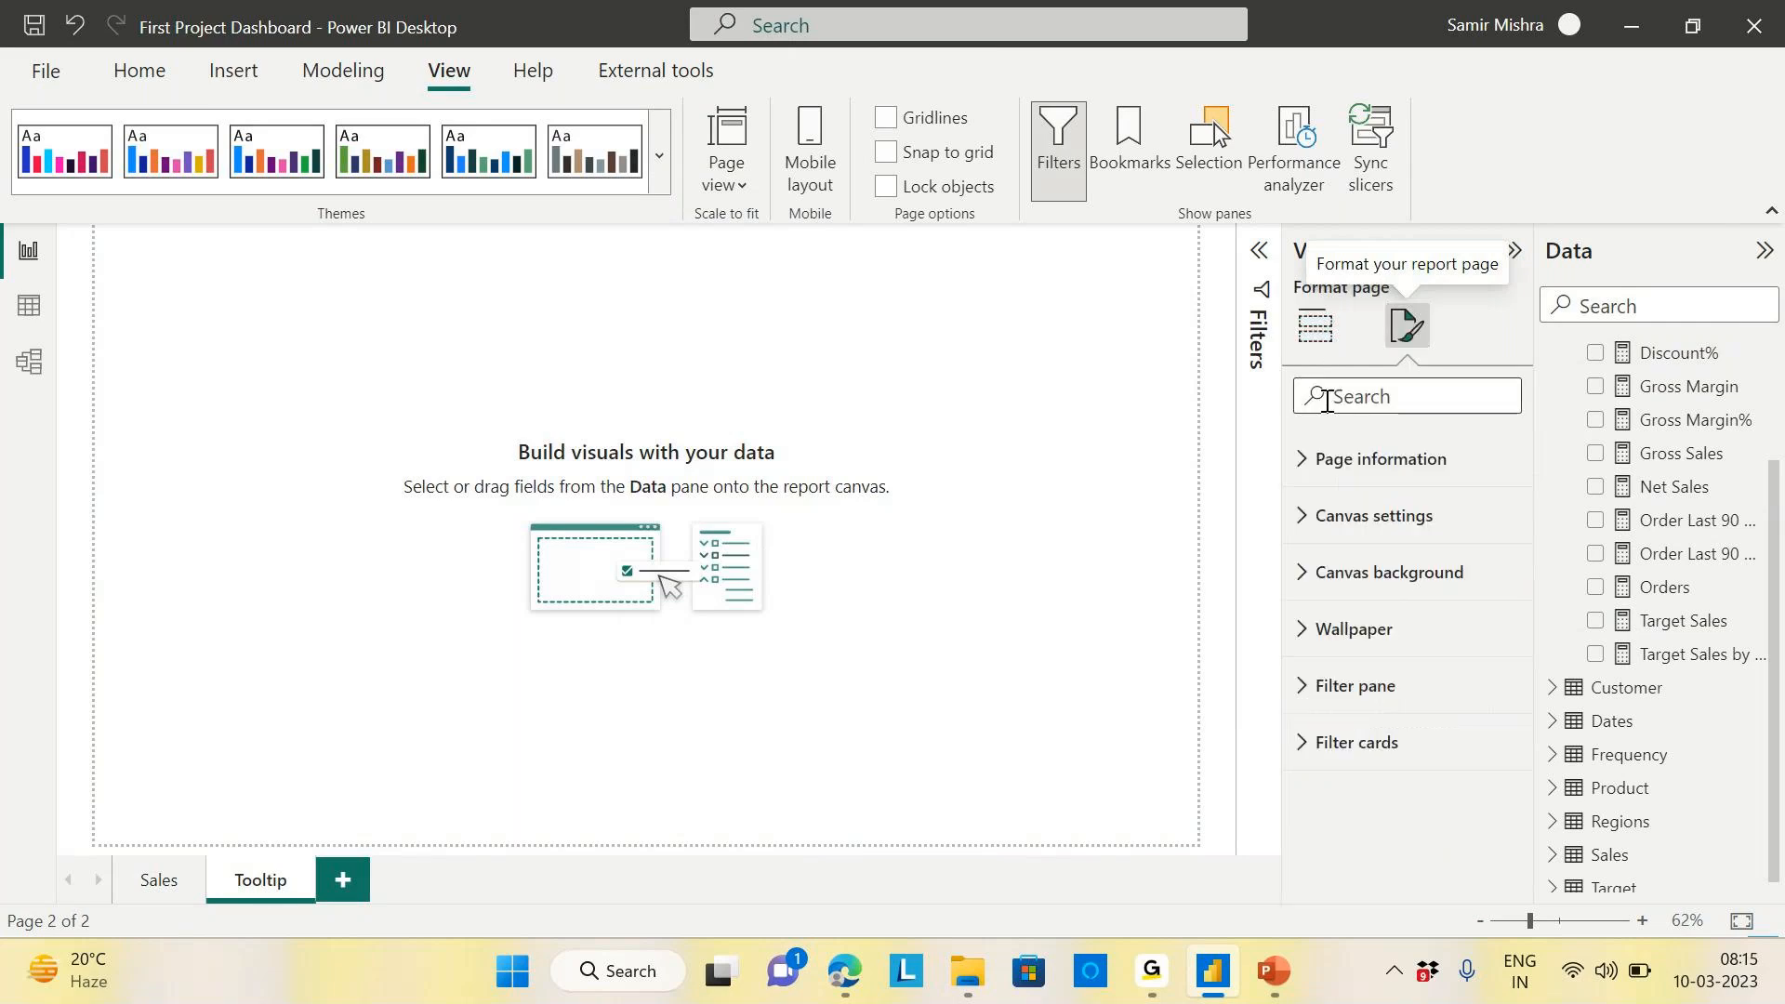
pyautogui.click(1357, 525)
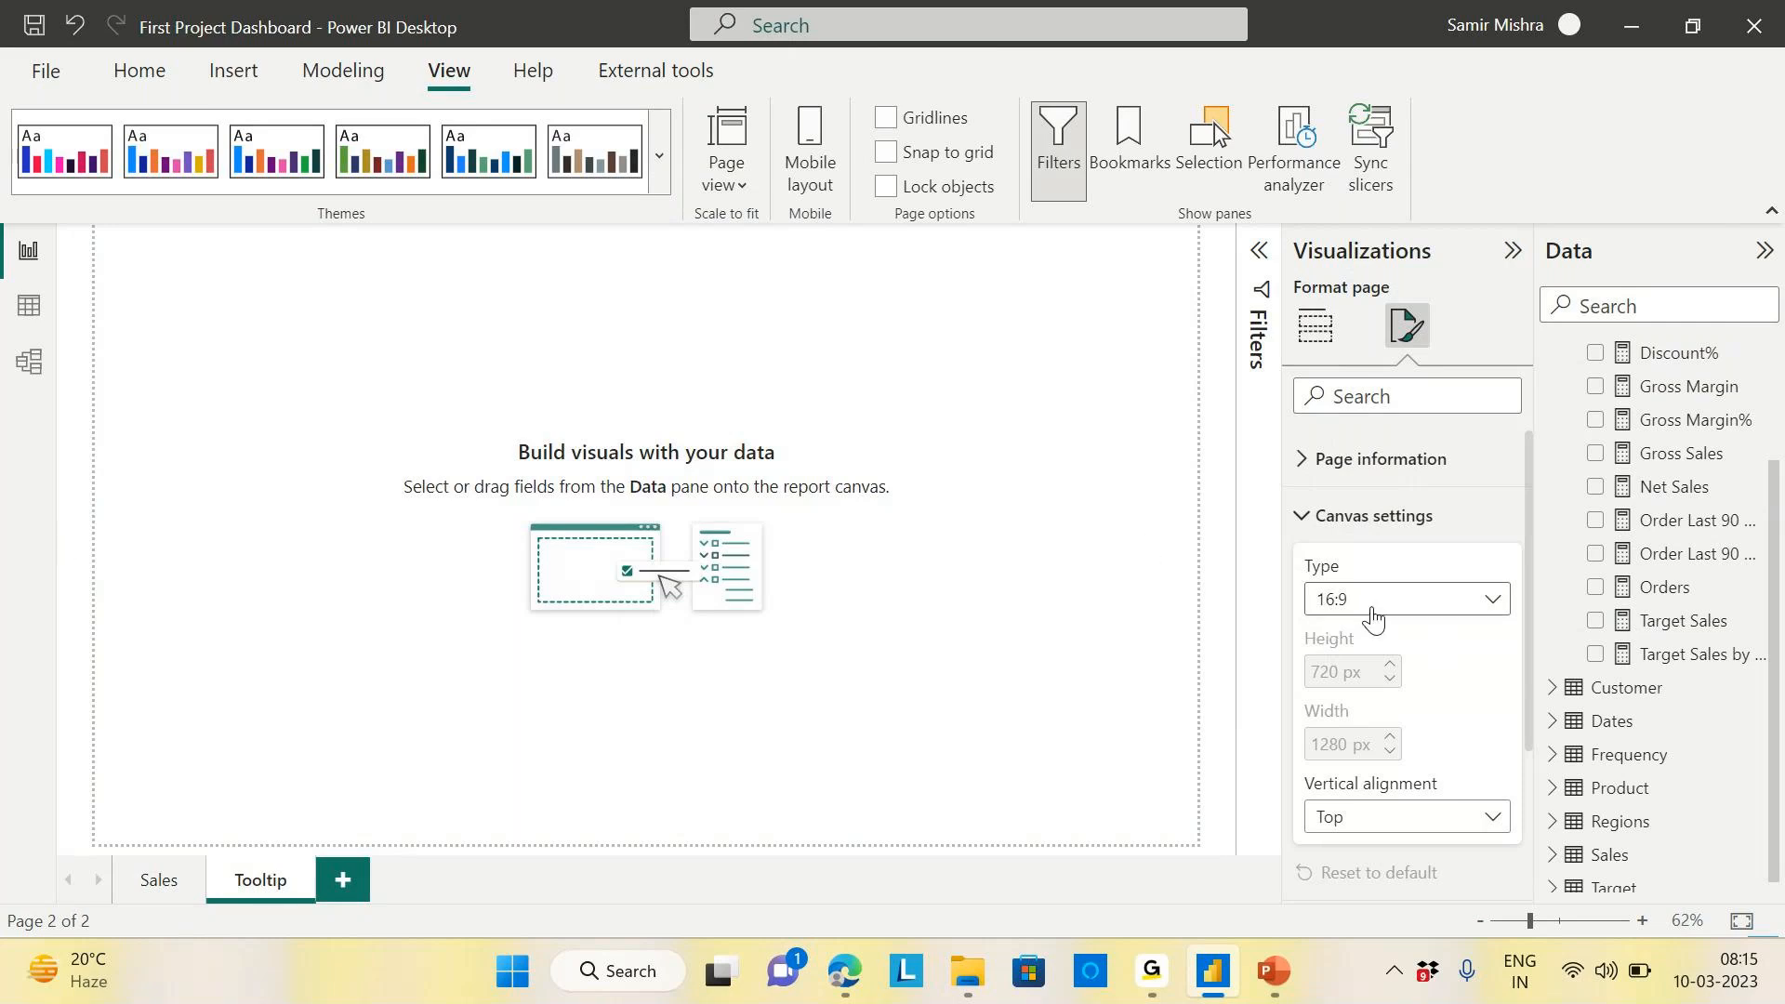
pyautogui.click(1494, 602)
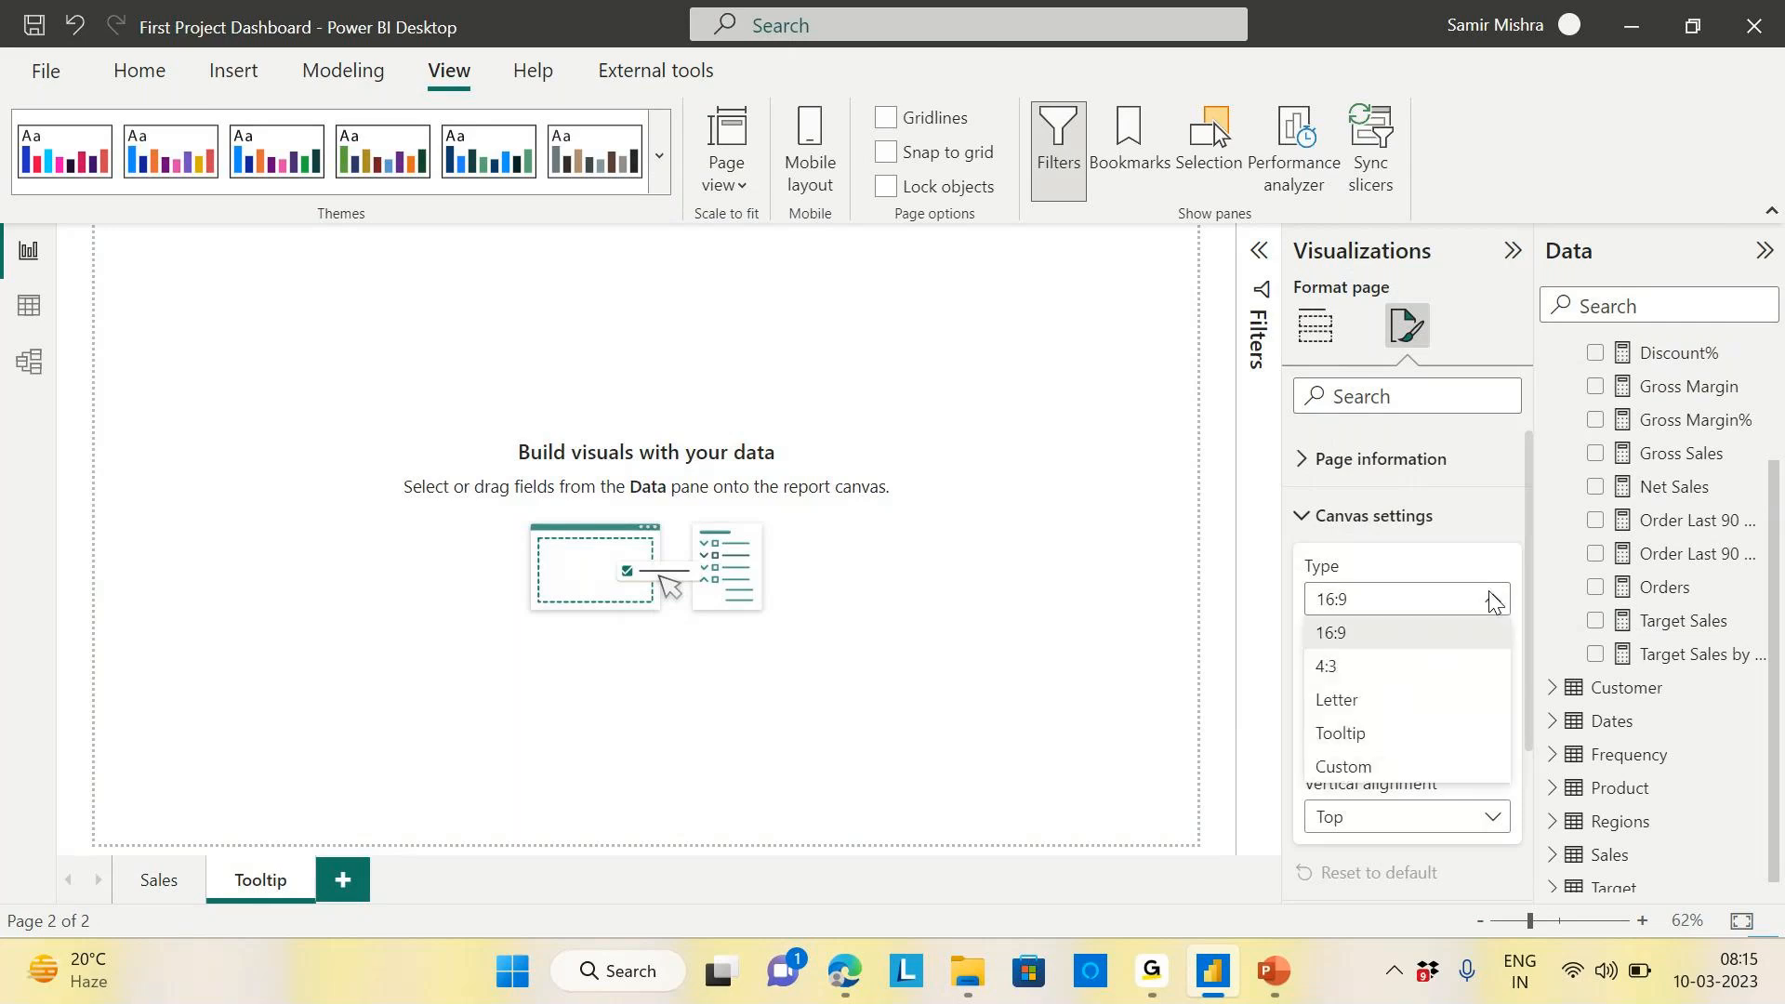
pyautogui.click(1353, 739)
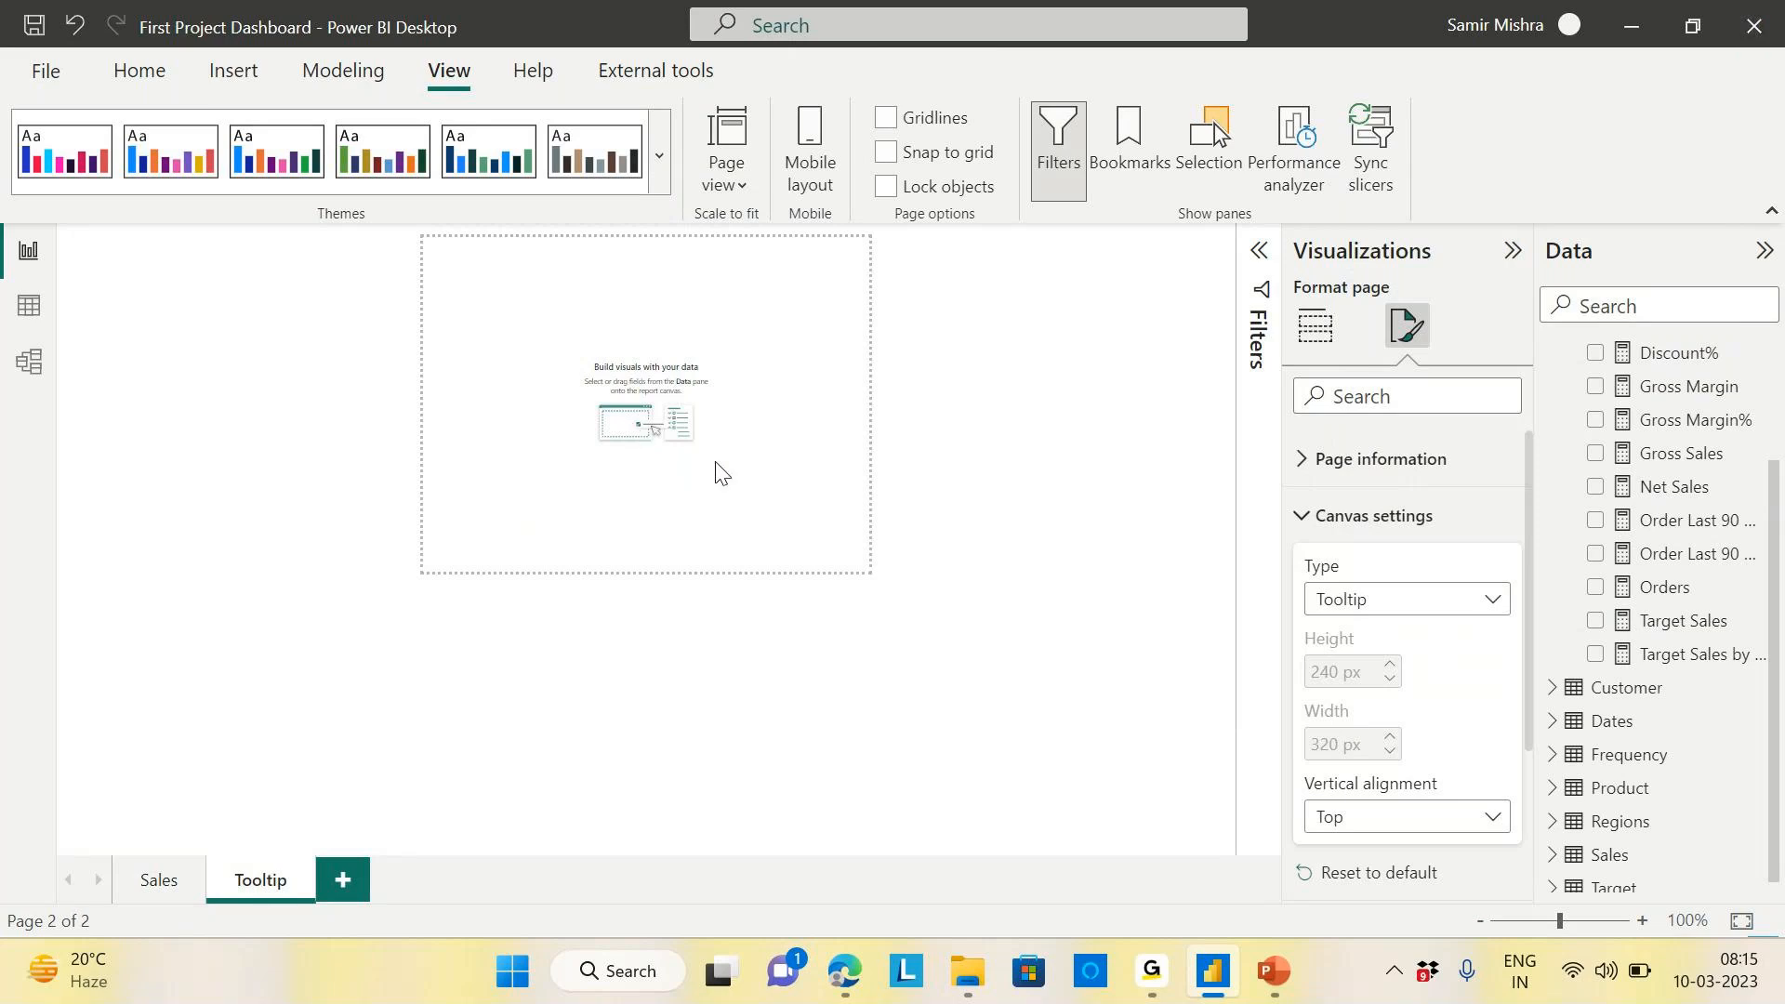
# Give the Tooltip page's canvas background the base theme blue with 0% transparency
pyautogui.click(1315, 327)
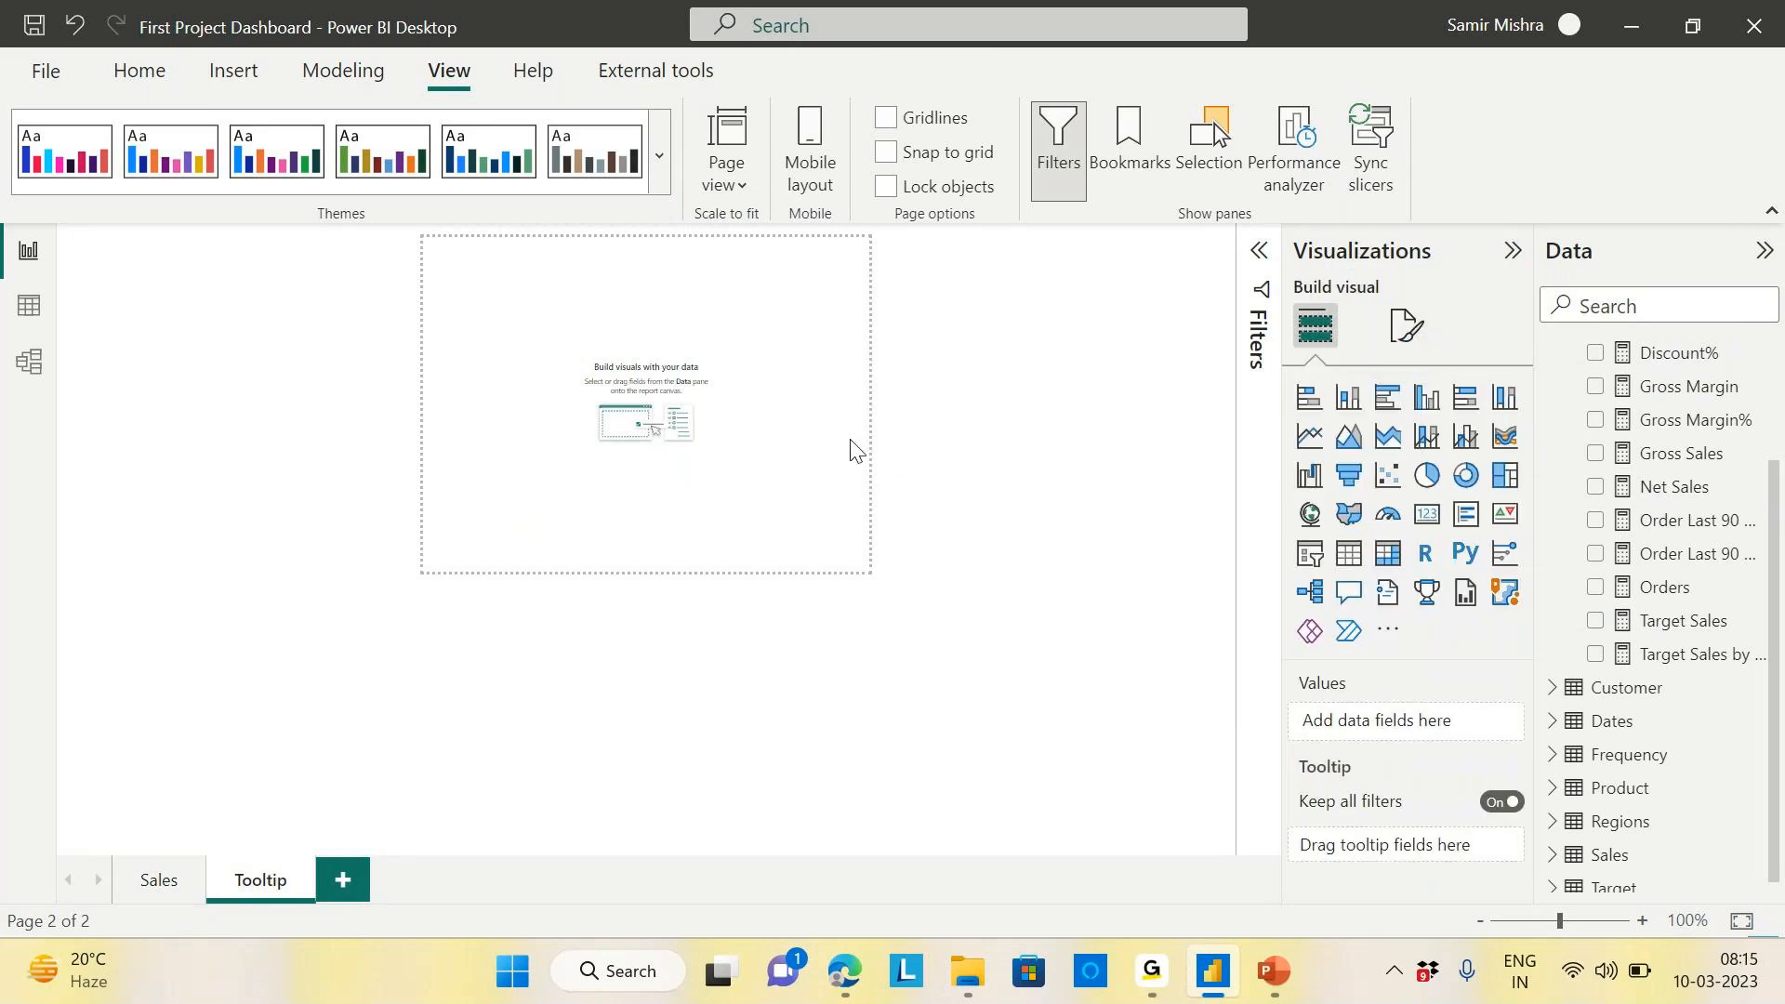
pyautogui.click(1405, 324)
pyautogui.click(1304, 502)
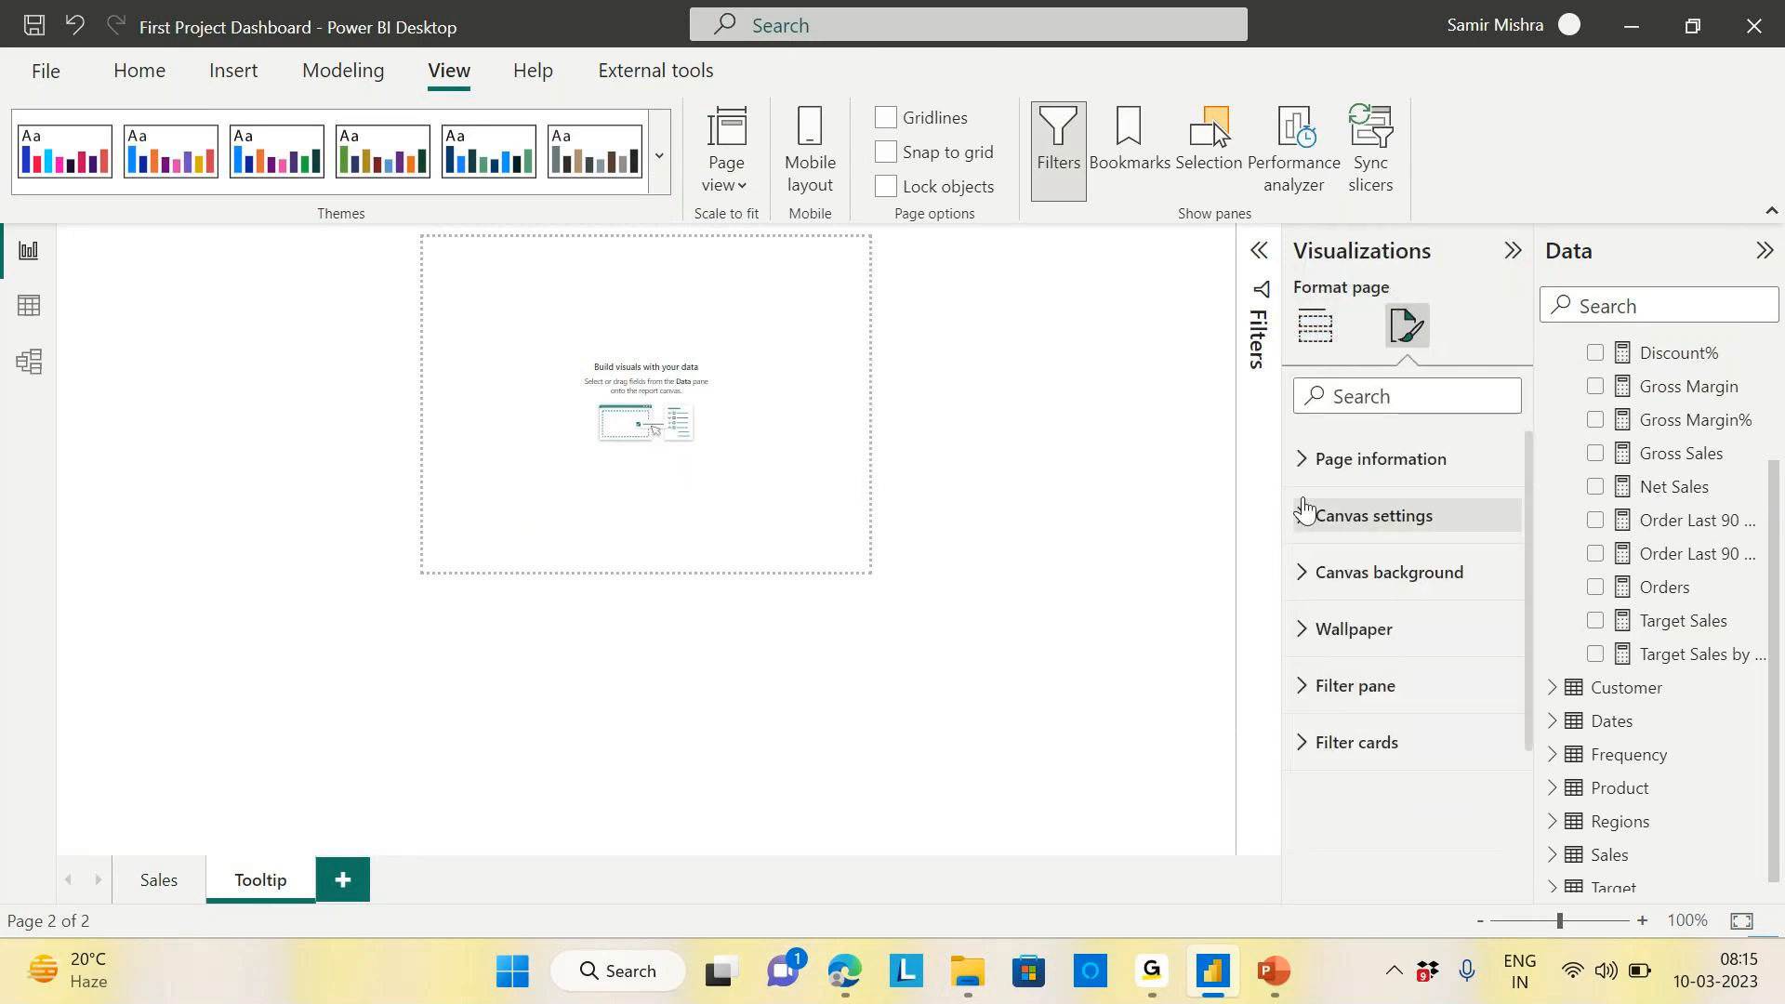
pyautogui.click(1303, 572)
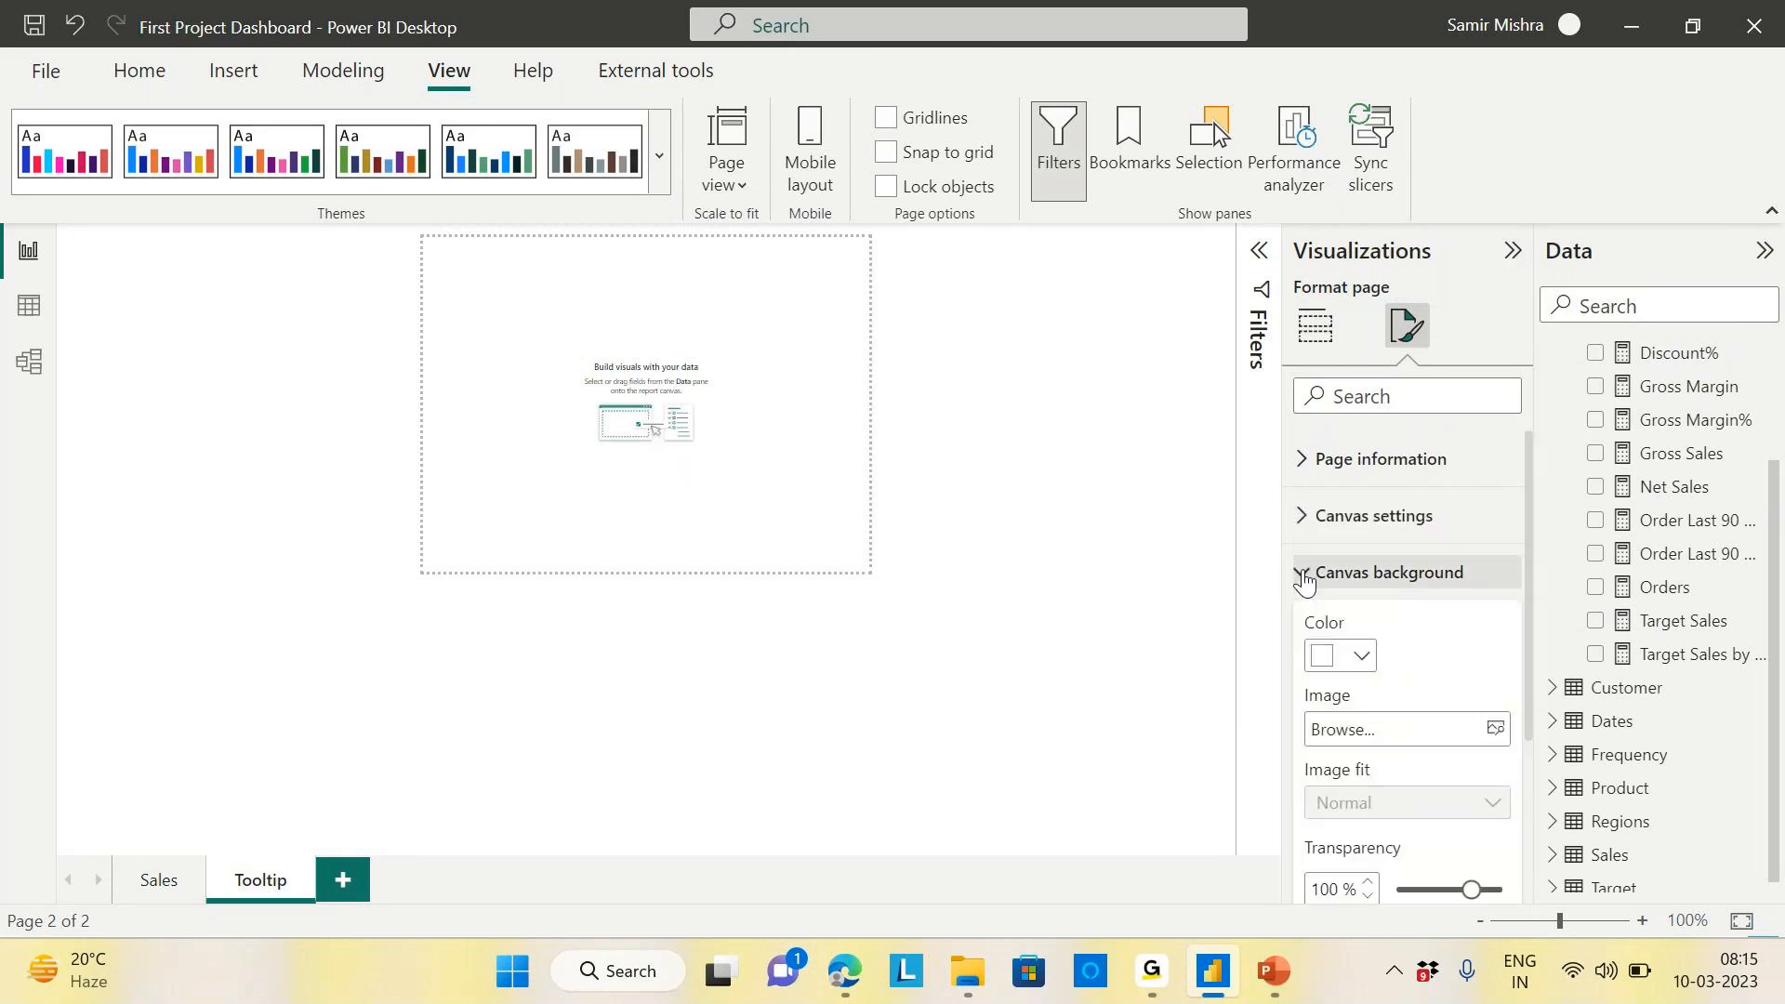
pyautogui.click(1360, 655)
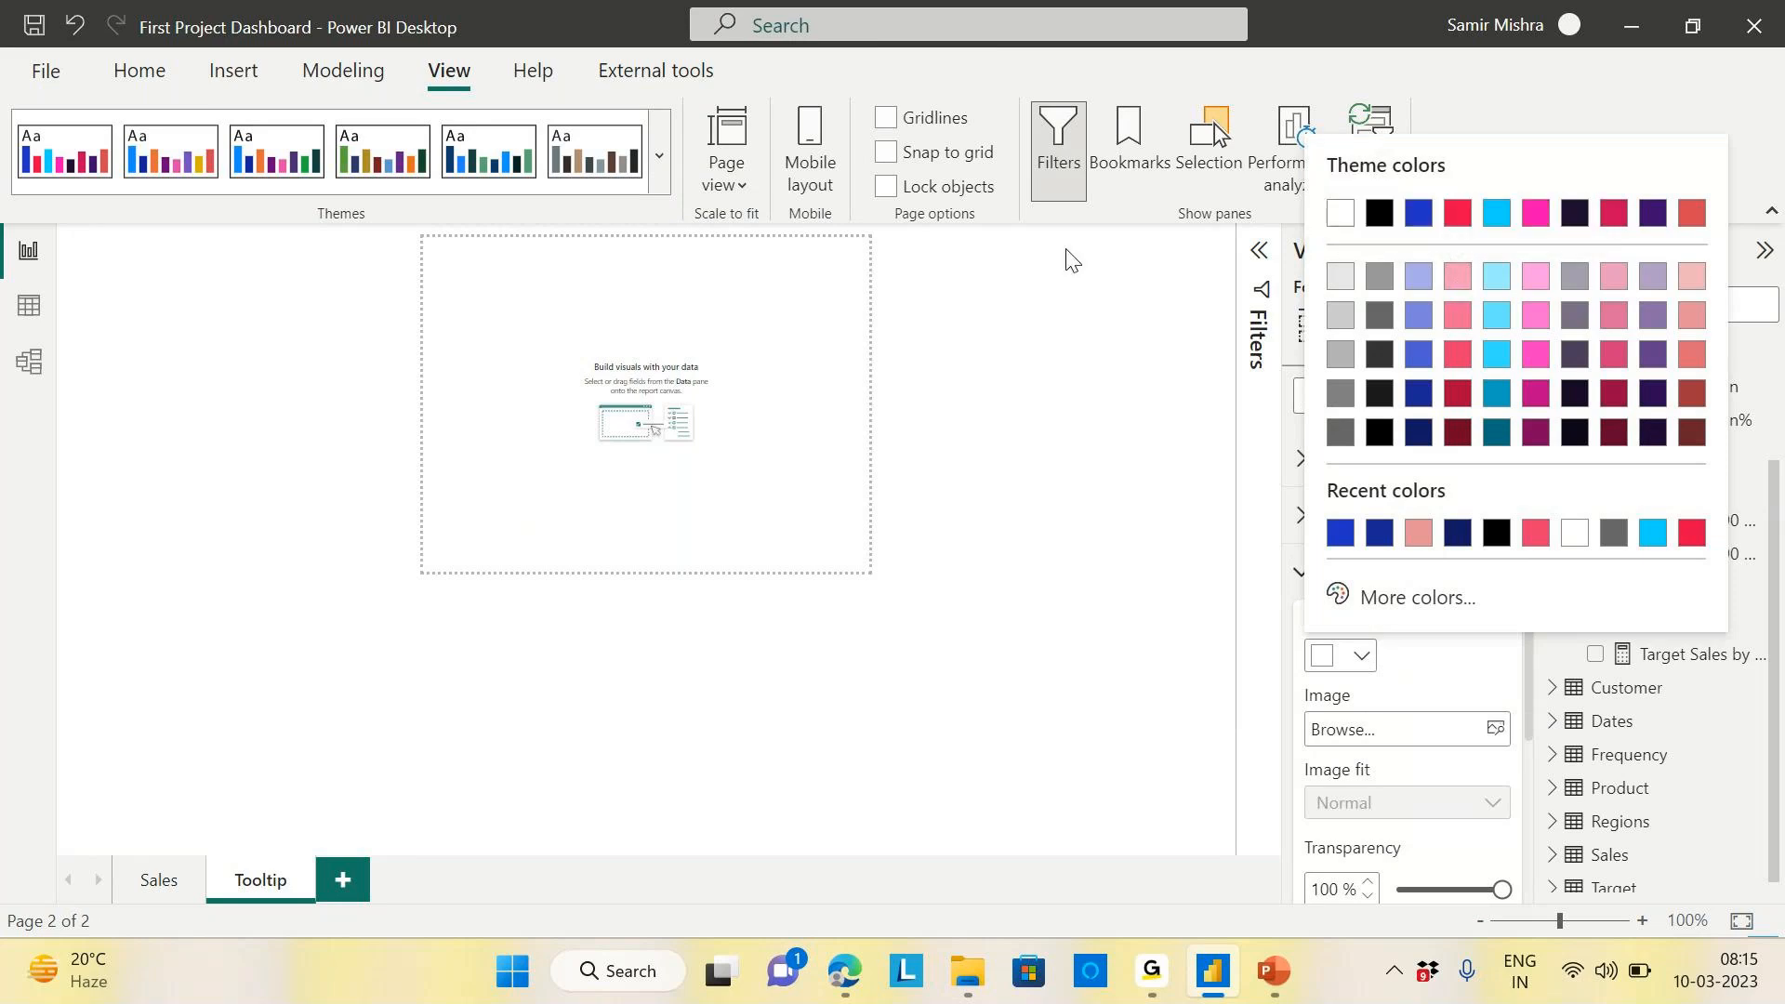
pyautogui.click(1419, 215)
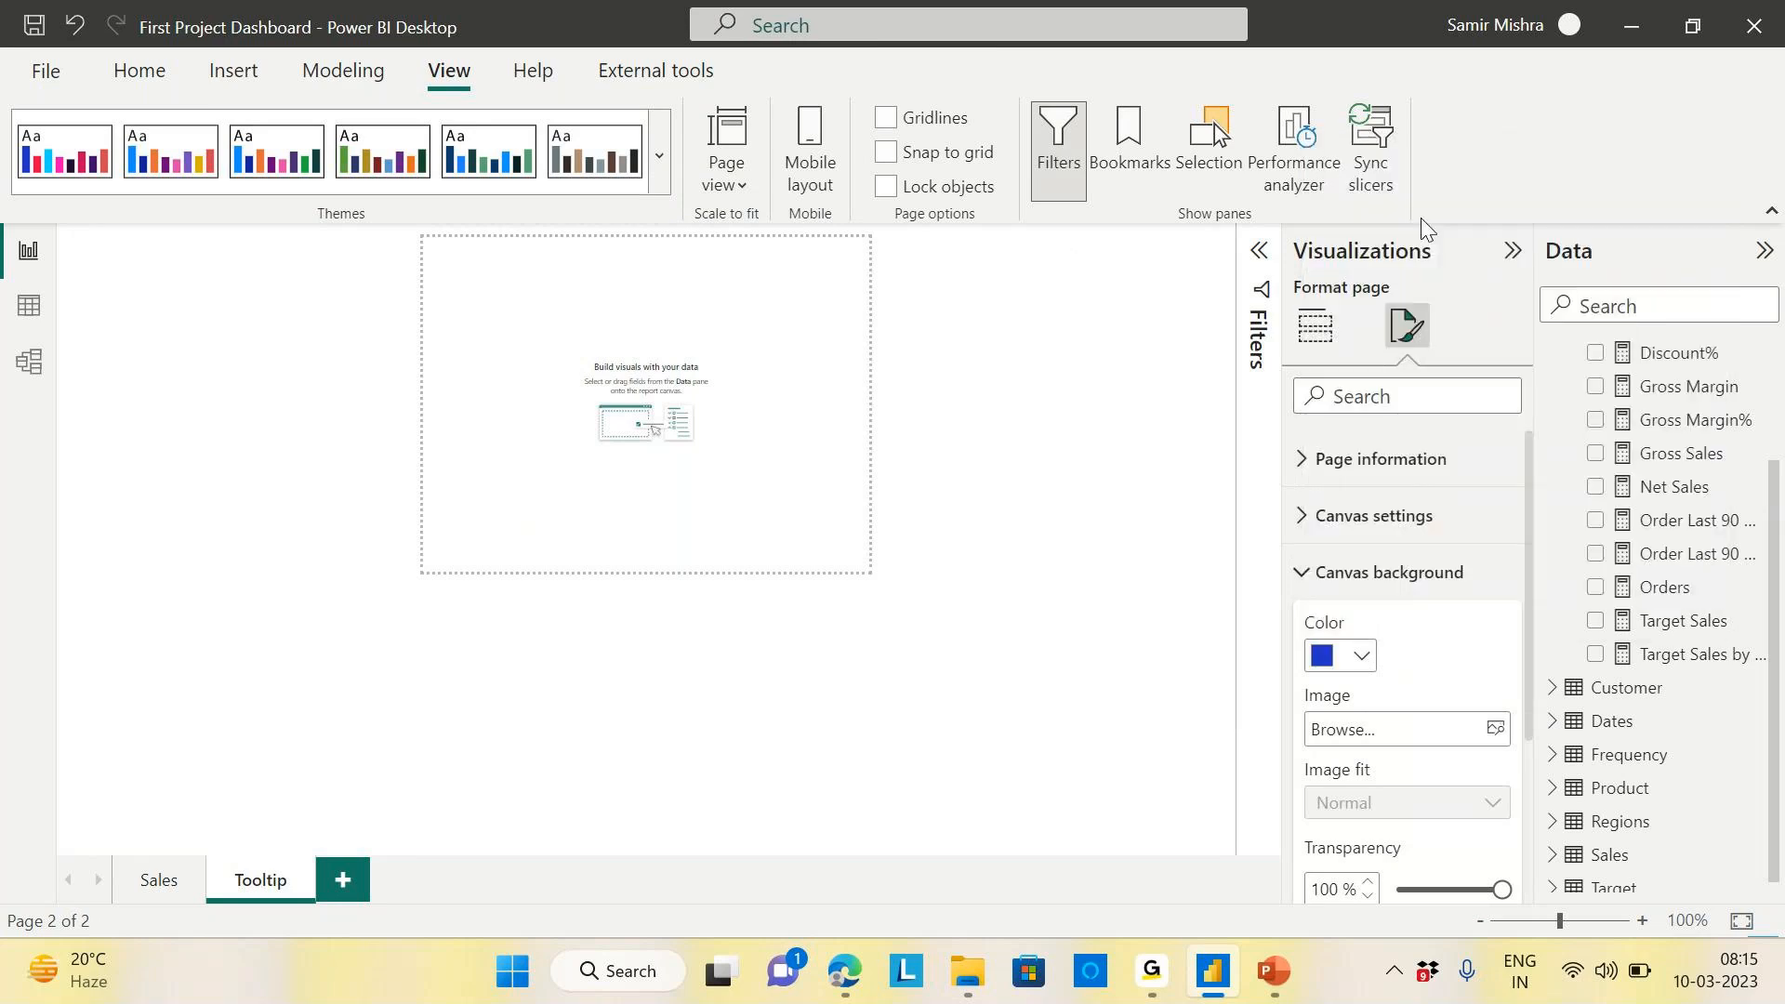
pyautogui.scroll(-2, 1449, 662)
pyautogui.moveTo(1499, 743); pyautogui.dragTo(1373, 753)
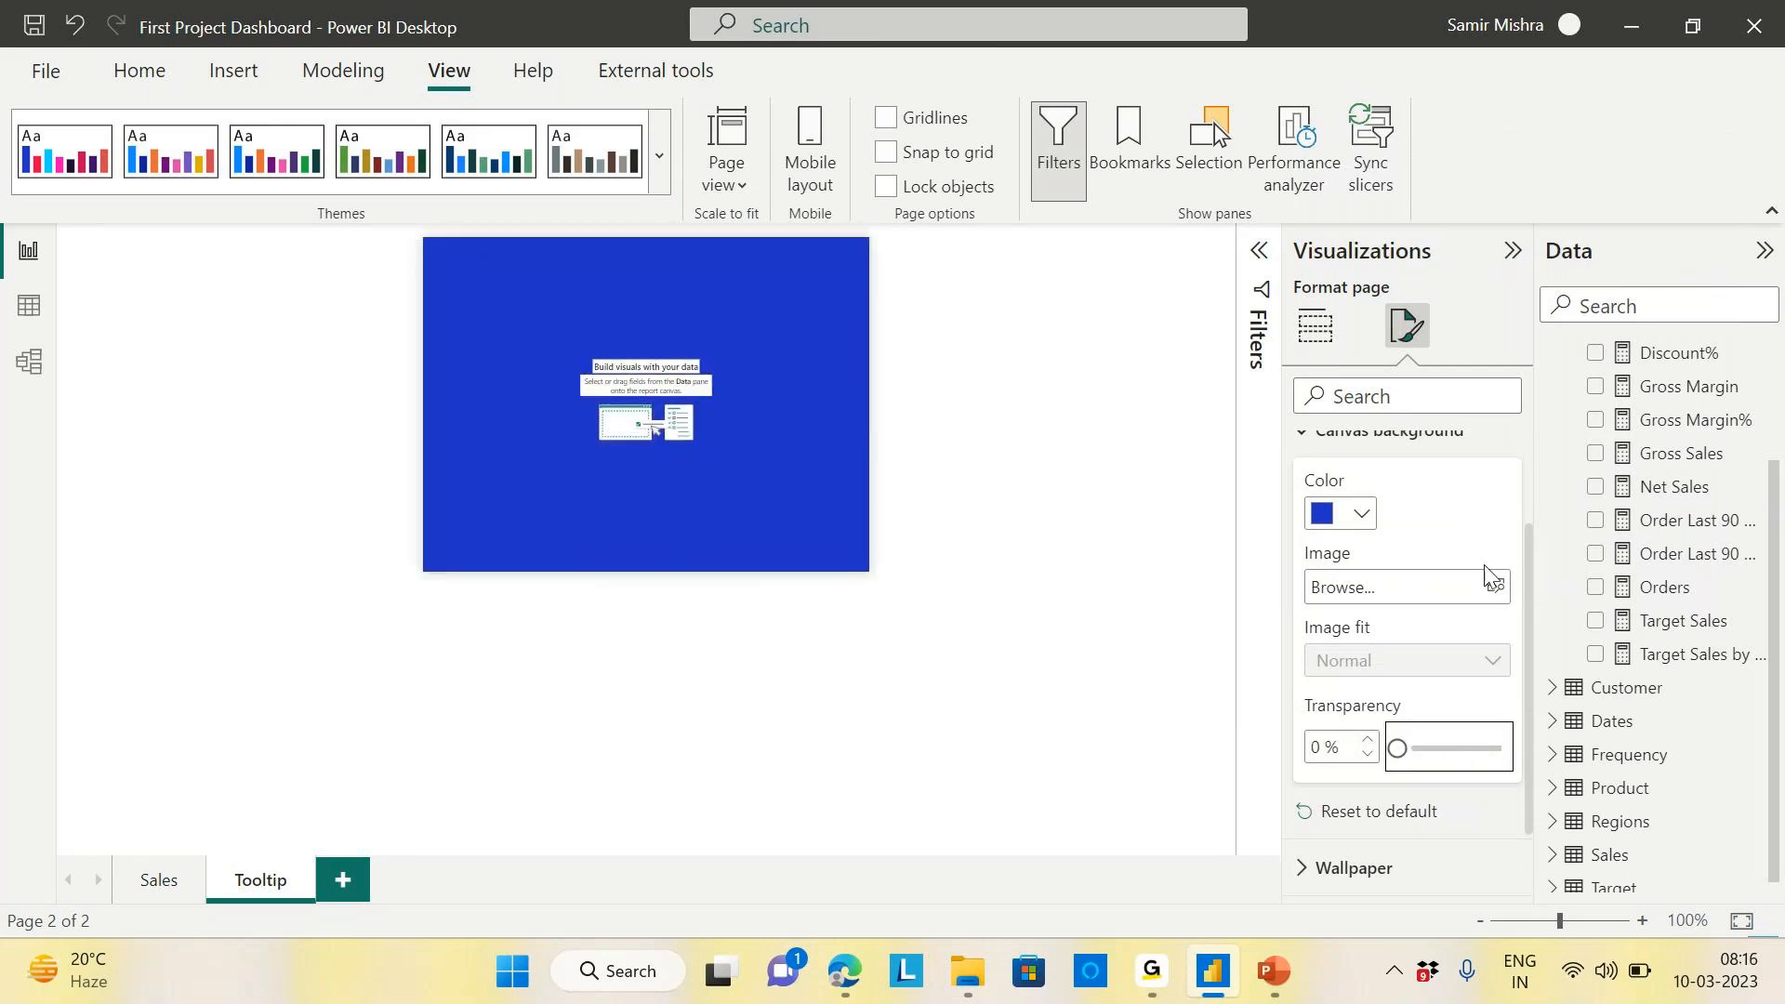
pyautogui.scroll(2, 1414, 594)
pyautogui.click(1300, 580)
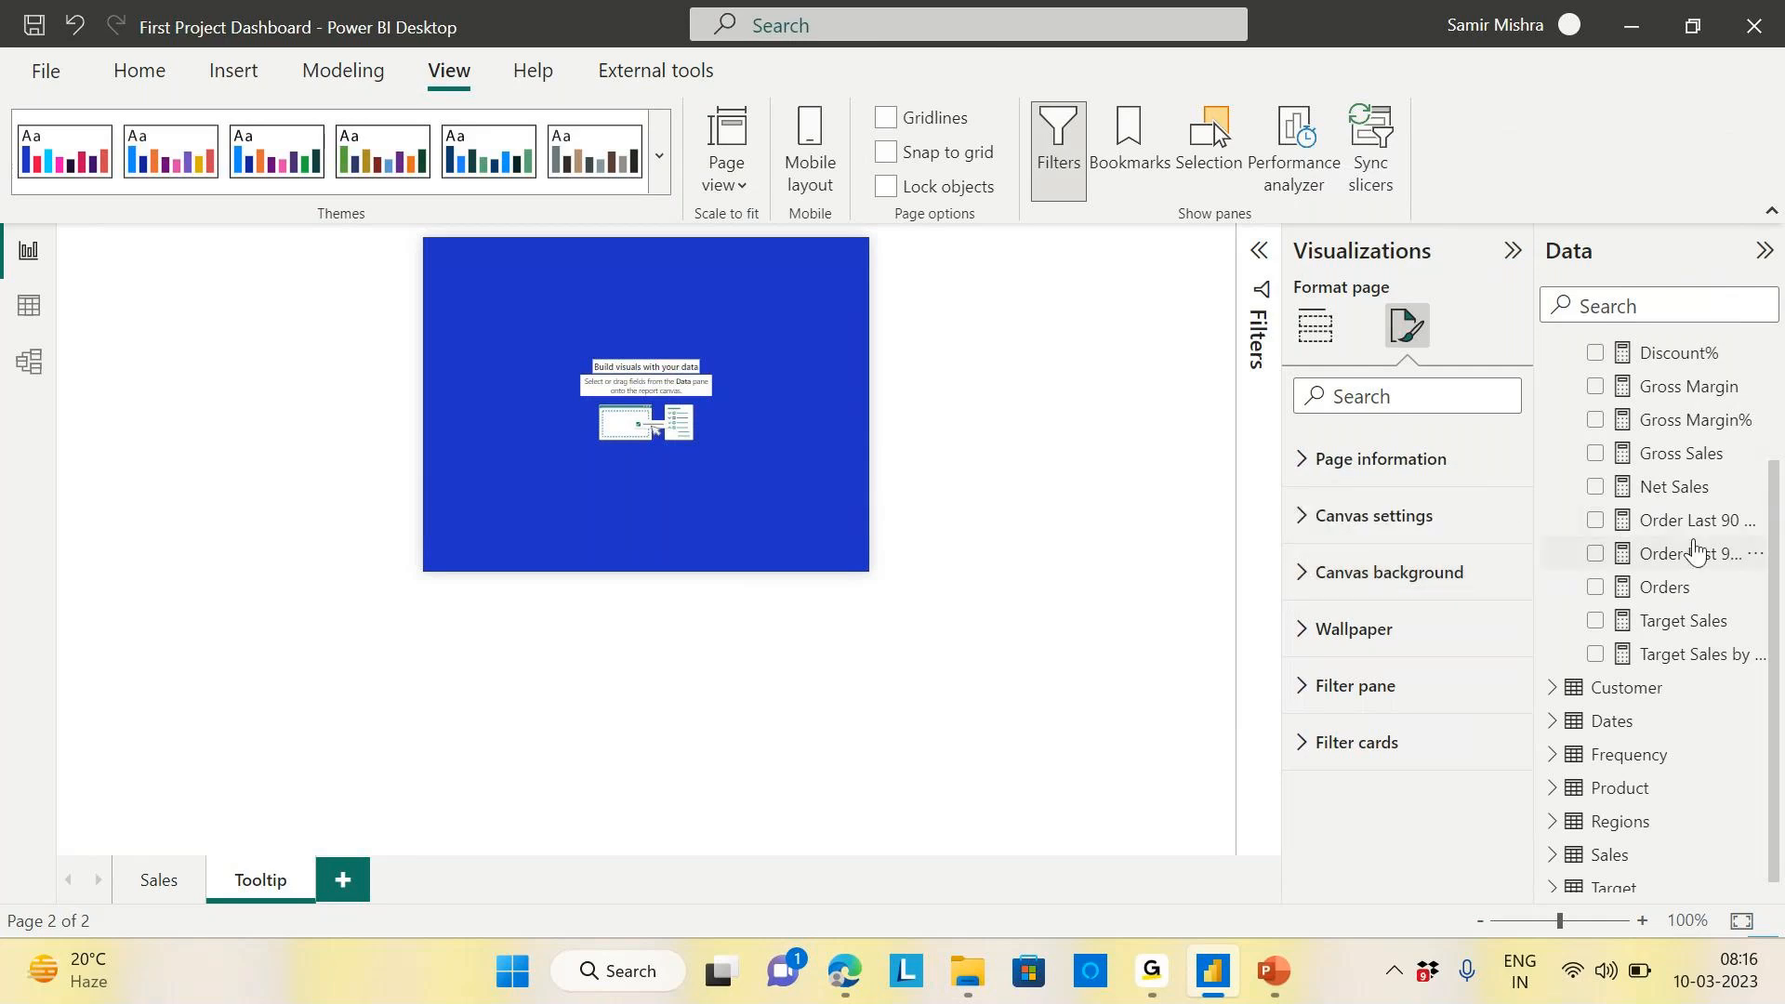
# Insert a multi-row card on the Tooltip page and position it inside the blue canvas
pyautogui.scroll(3, 1694, 550)
pyautogui.click(1315, 325)
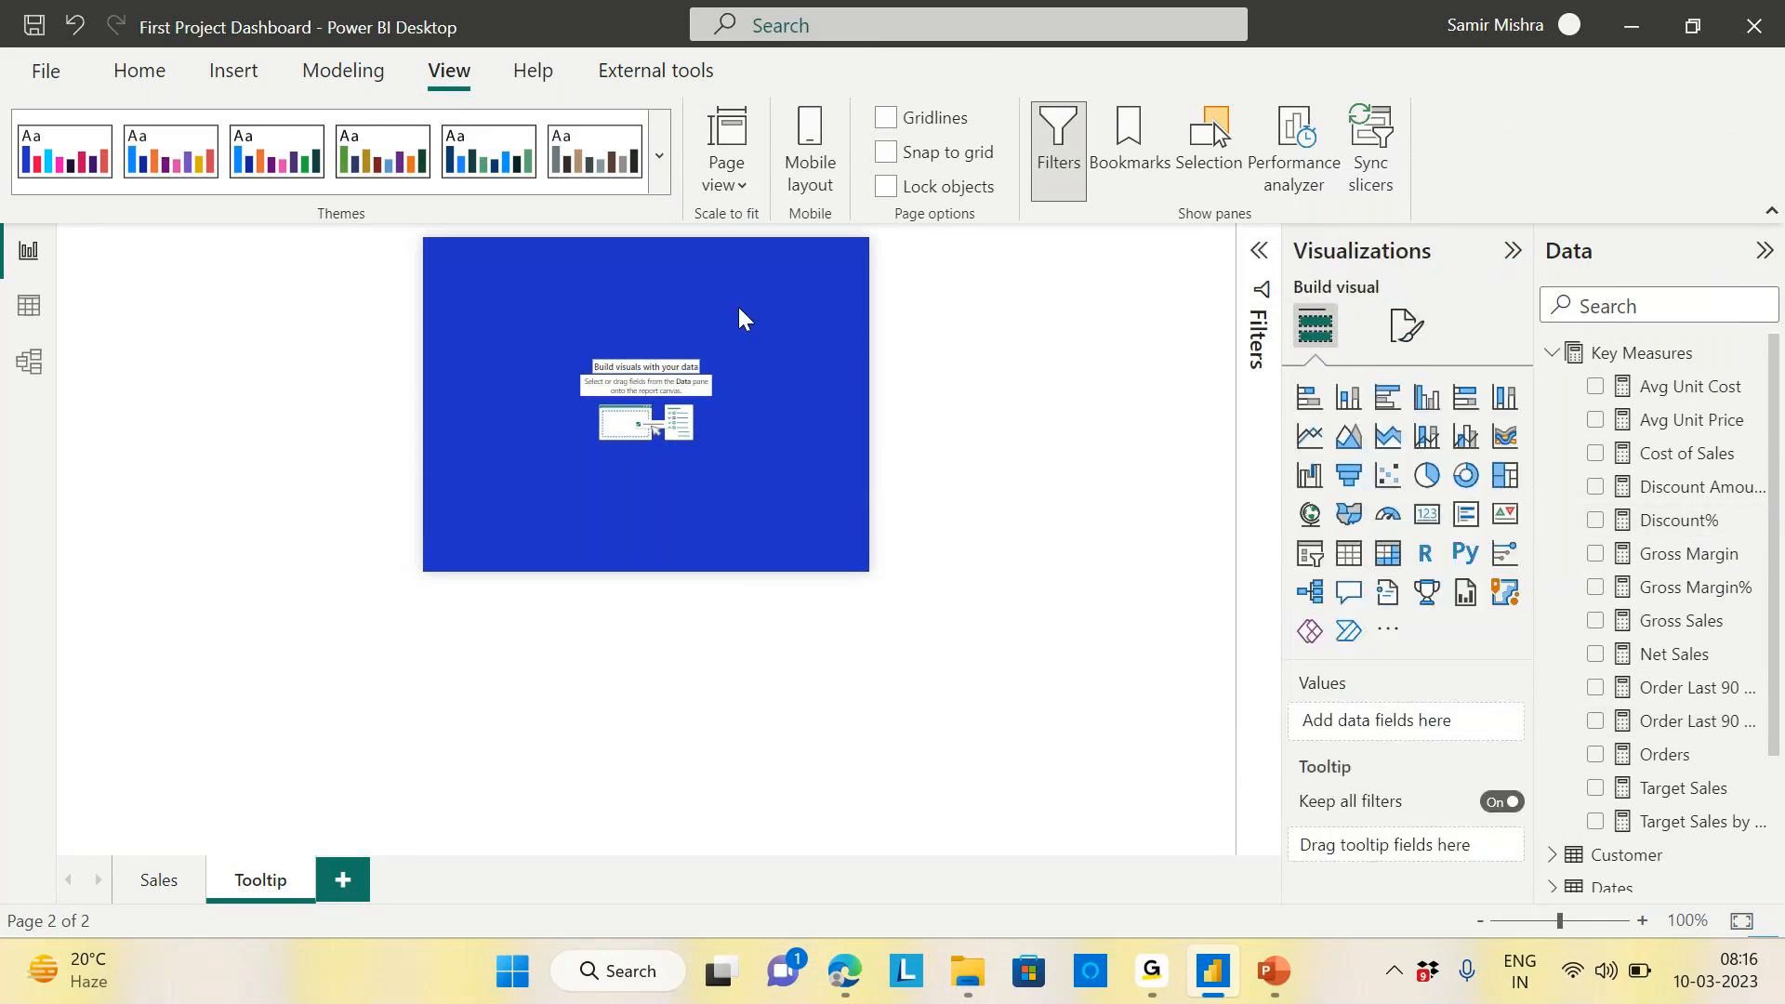
pyautogui.click(162, 883)
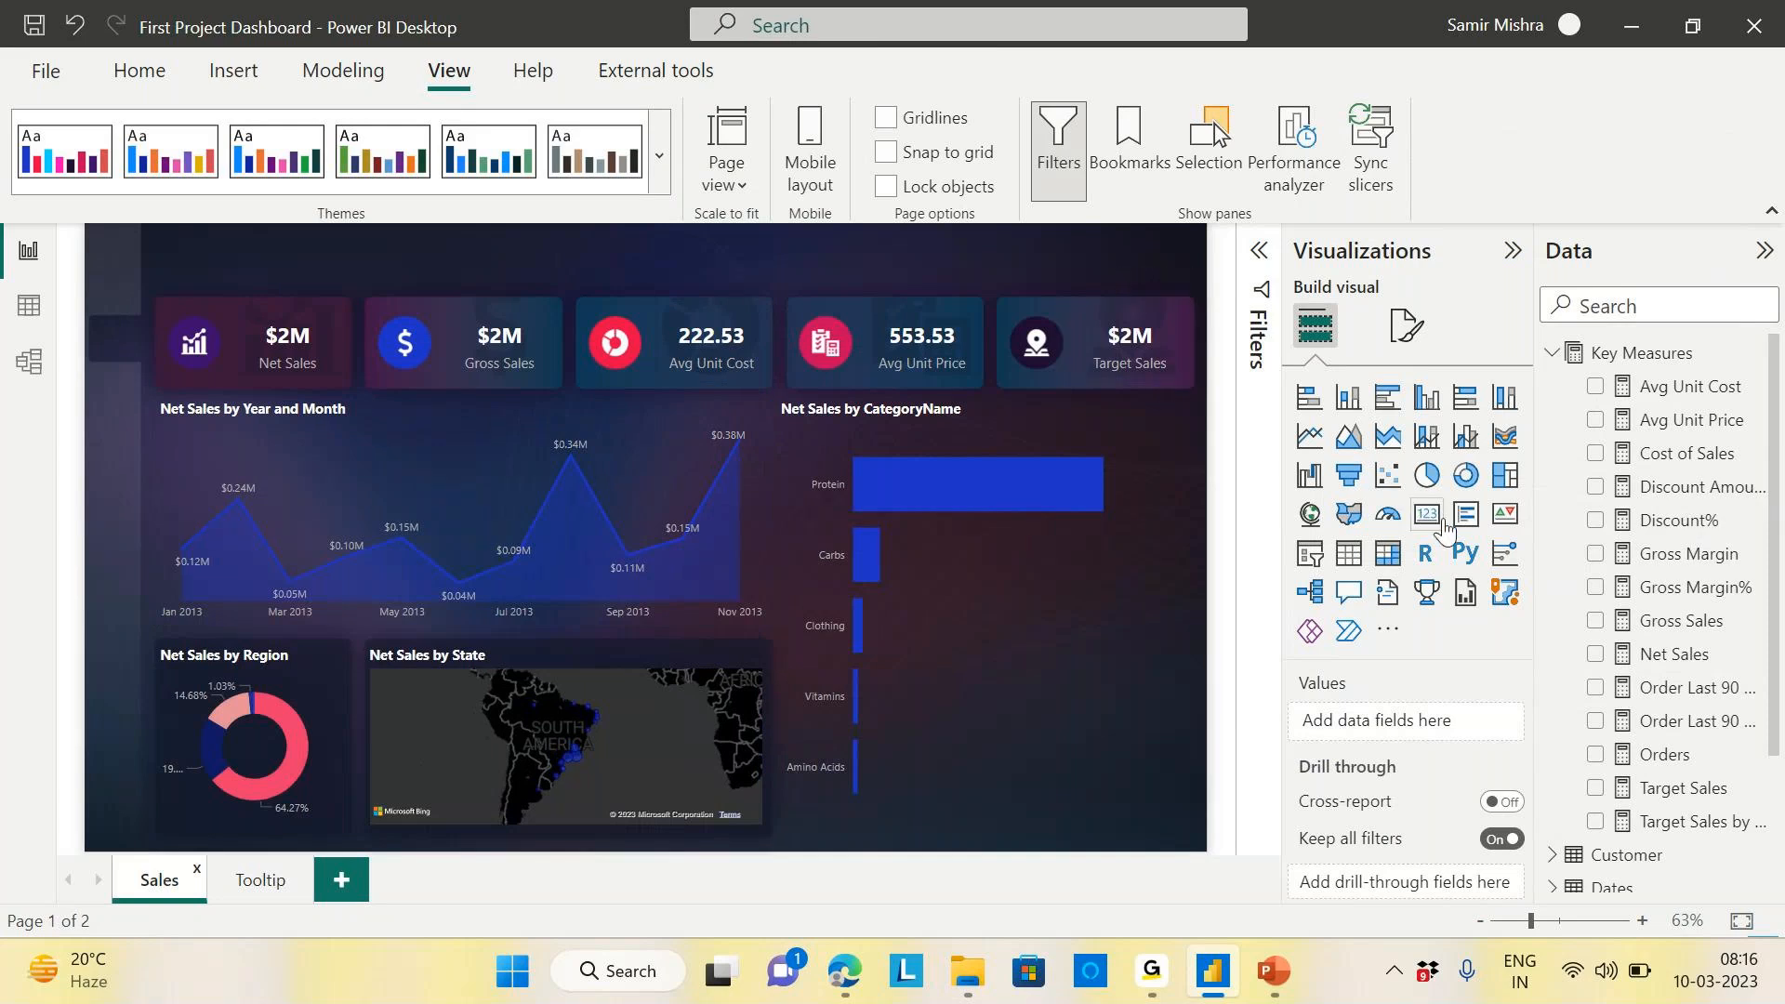
pyautogui.click(260, 879)
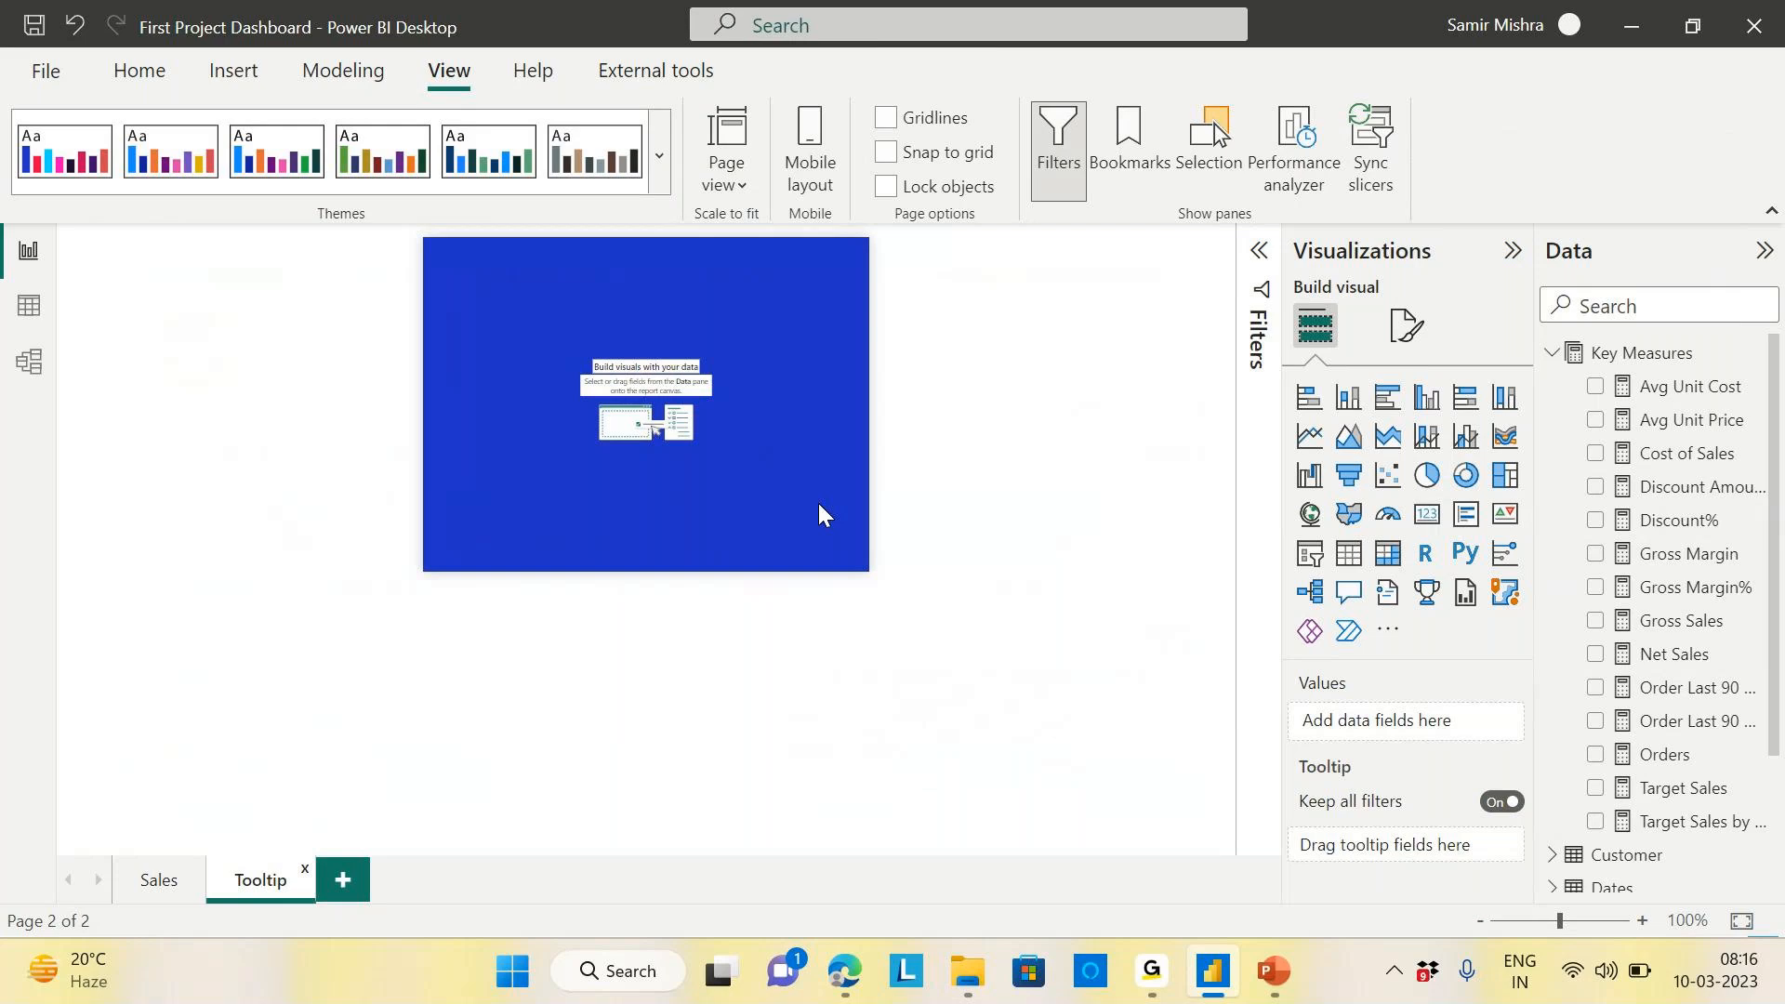
pyautogui.click(1467, 517)
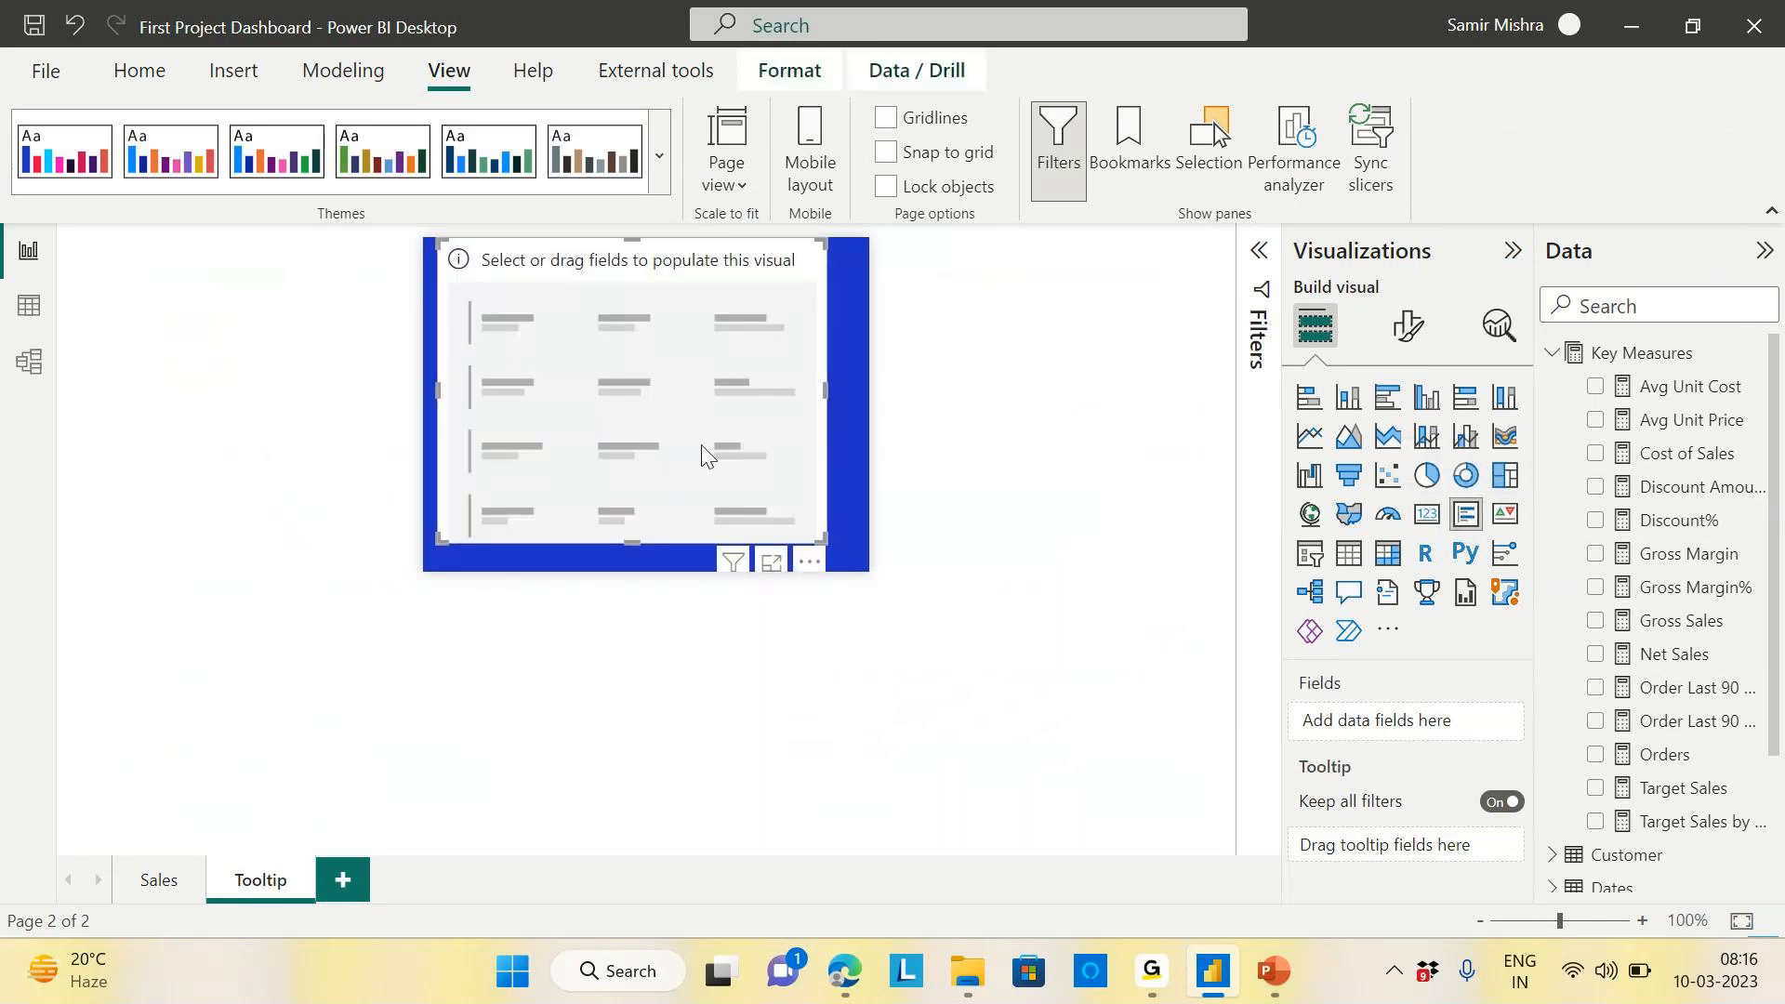
pyautogui.moveTo(666, 415)
pyautogui.mouseDown()
pyautogui.moveTo(669, 438)
pyautogui.moveTo(668, 418)
pyautogui.mouseUp()
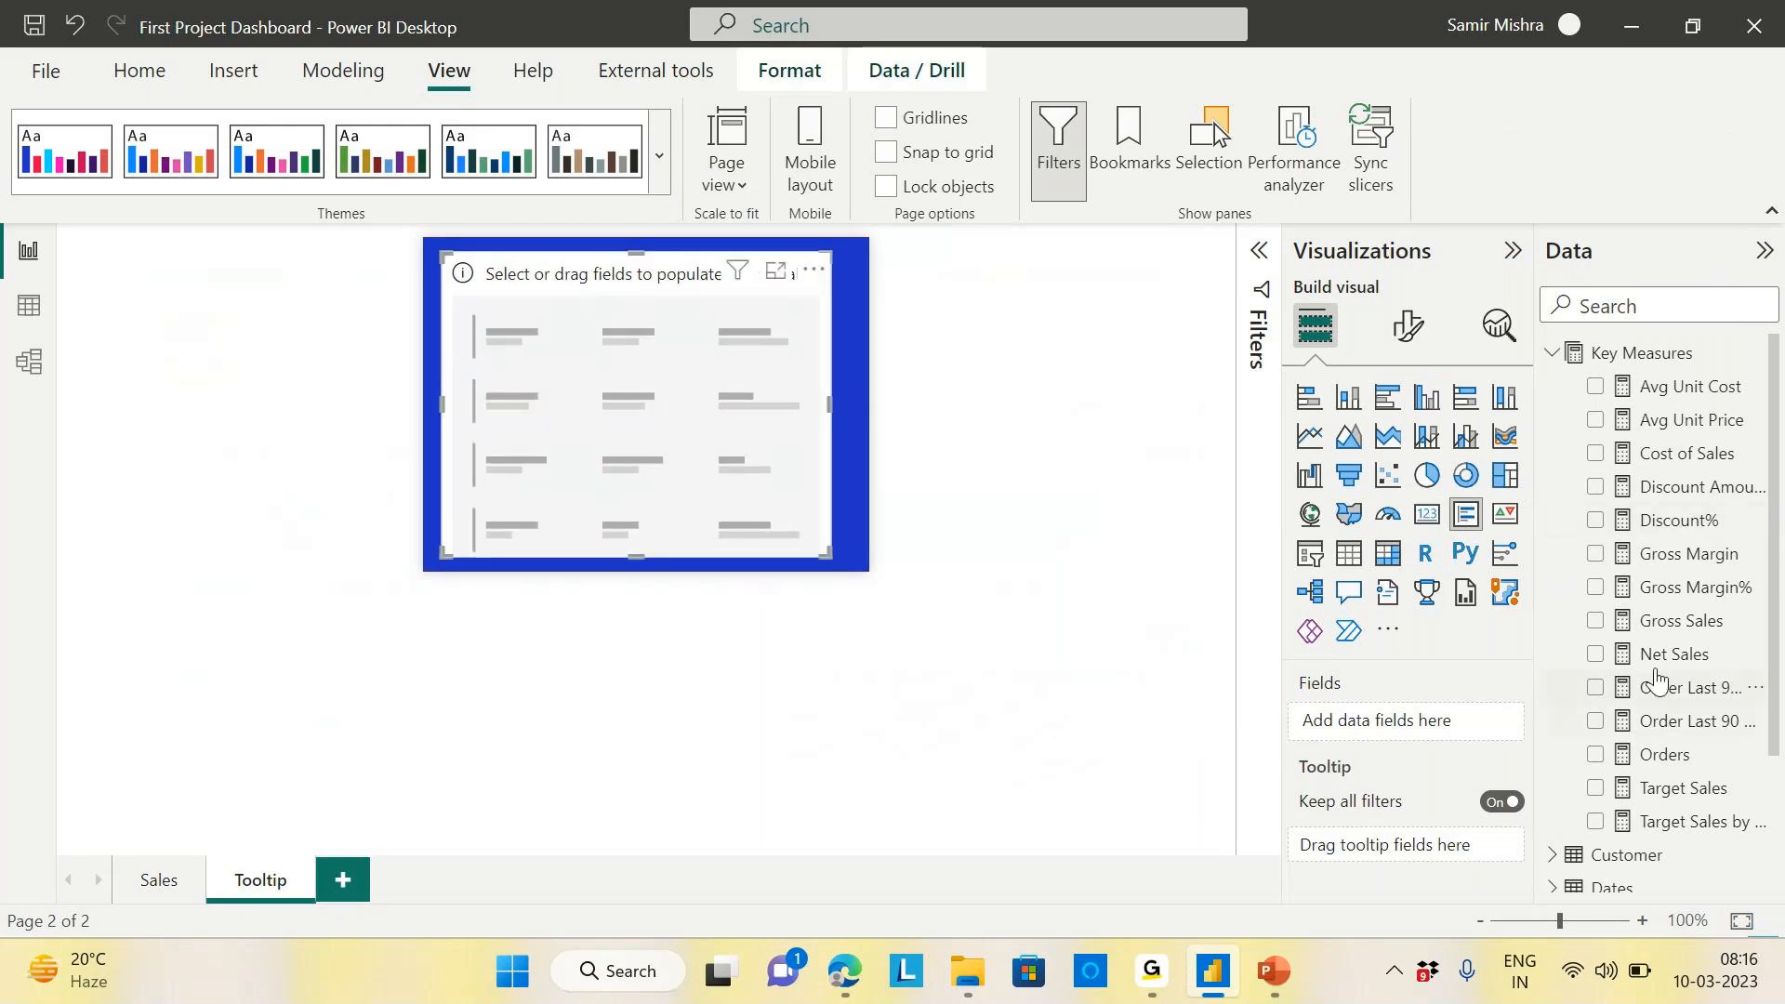
# Fill the multi-row card with Net Sales, Gross Sales, Cost of Sales, Avg Unit Price and Avg Unit Cost, and widen it slightly
pyautogui.moveTo(1670, 656); pyautogui.dragTo(1420, 723)
pyautogui.moveTo(1685, 621); pyautogui.dragTo(1376, 749)
pyautogui.moveTo(1690, 456); pyautogui.dragTo(1427, 756)
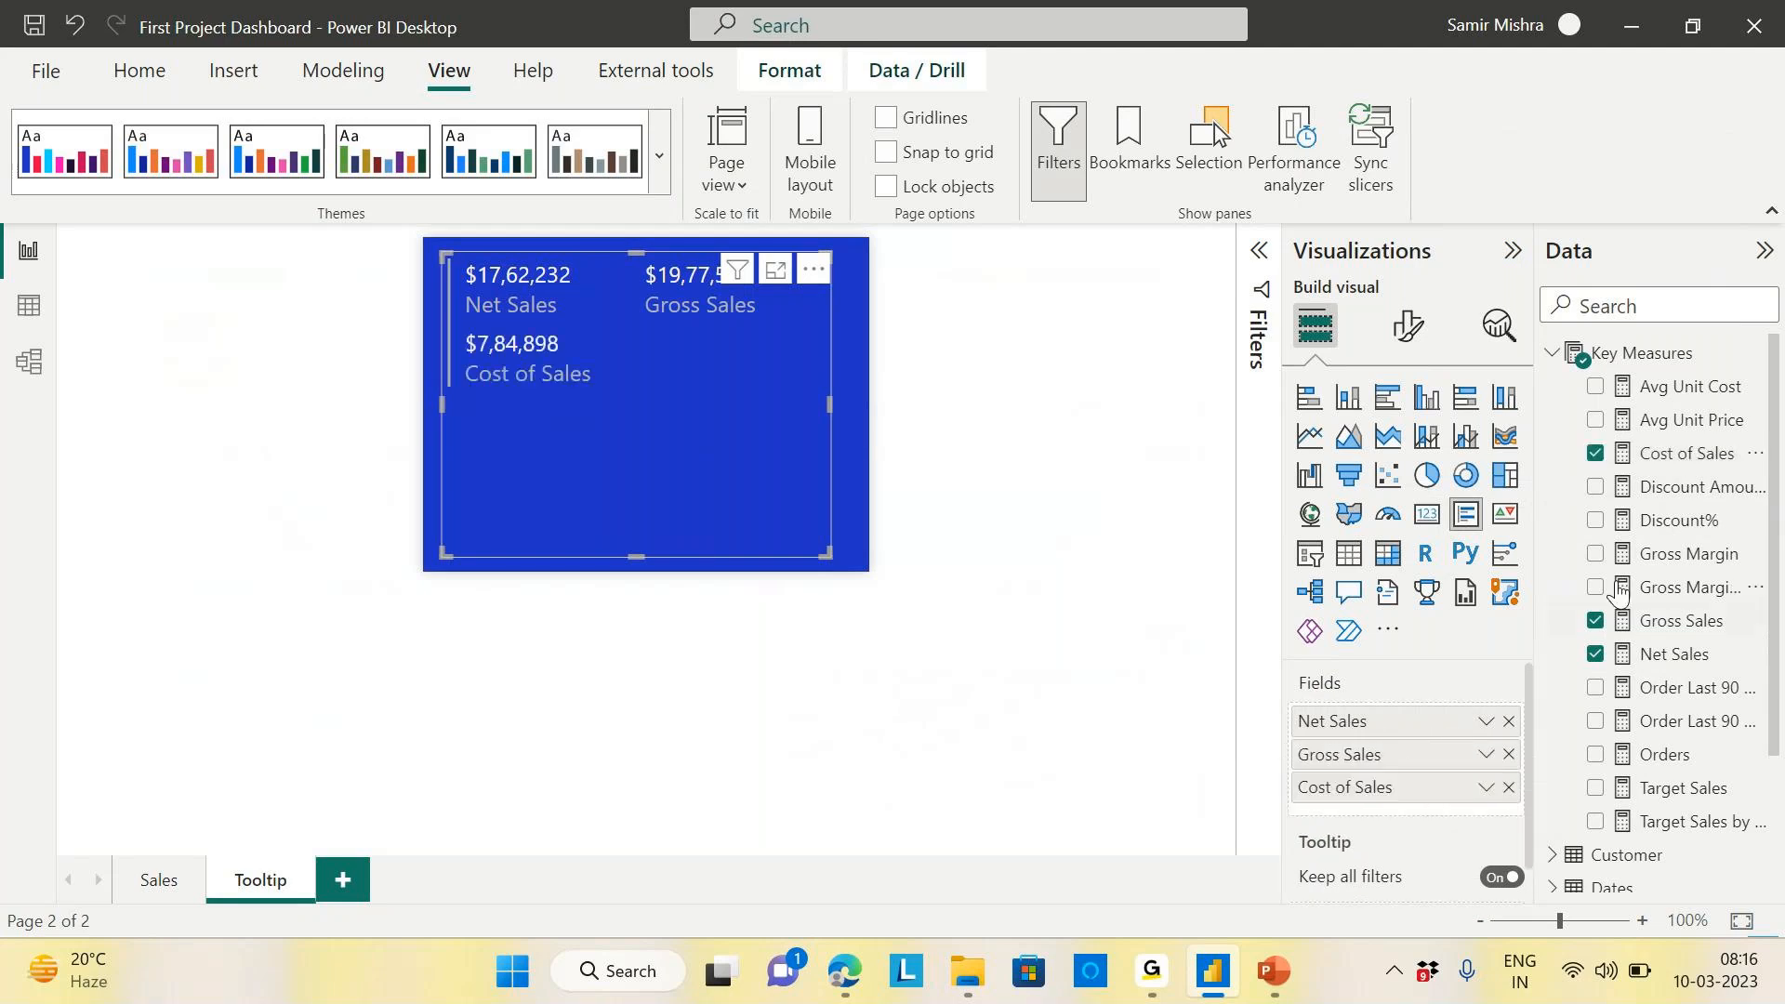
pyautogui.moveTo(1693, 421); pyautogui.dragTo(1441, 827)
pyautogui.moveTo(1681, 391); pyautogui.dragTo(1395, 845)
pyautogui.moveTo(1685, 388); pyautogui.dragTo(1415, 842)
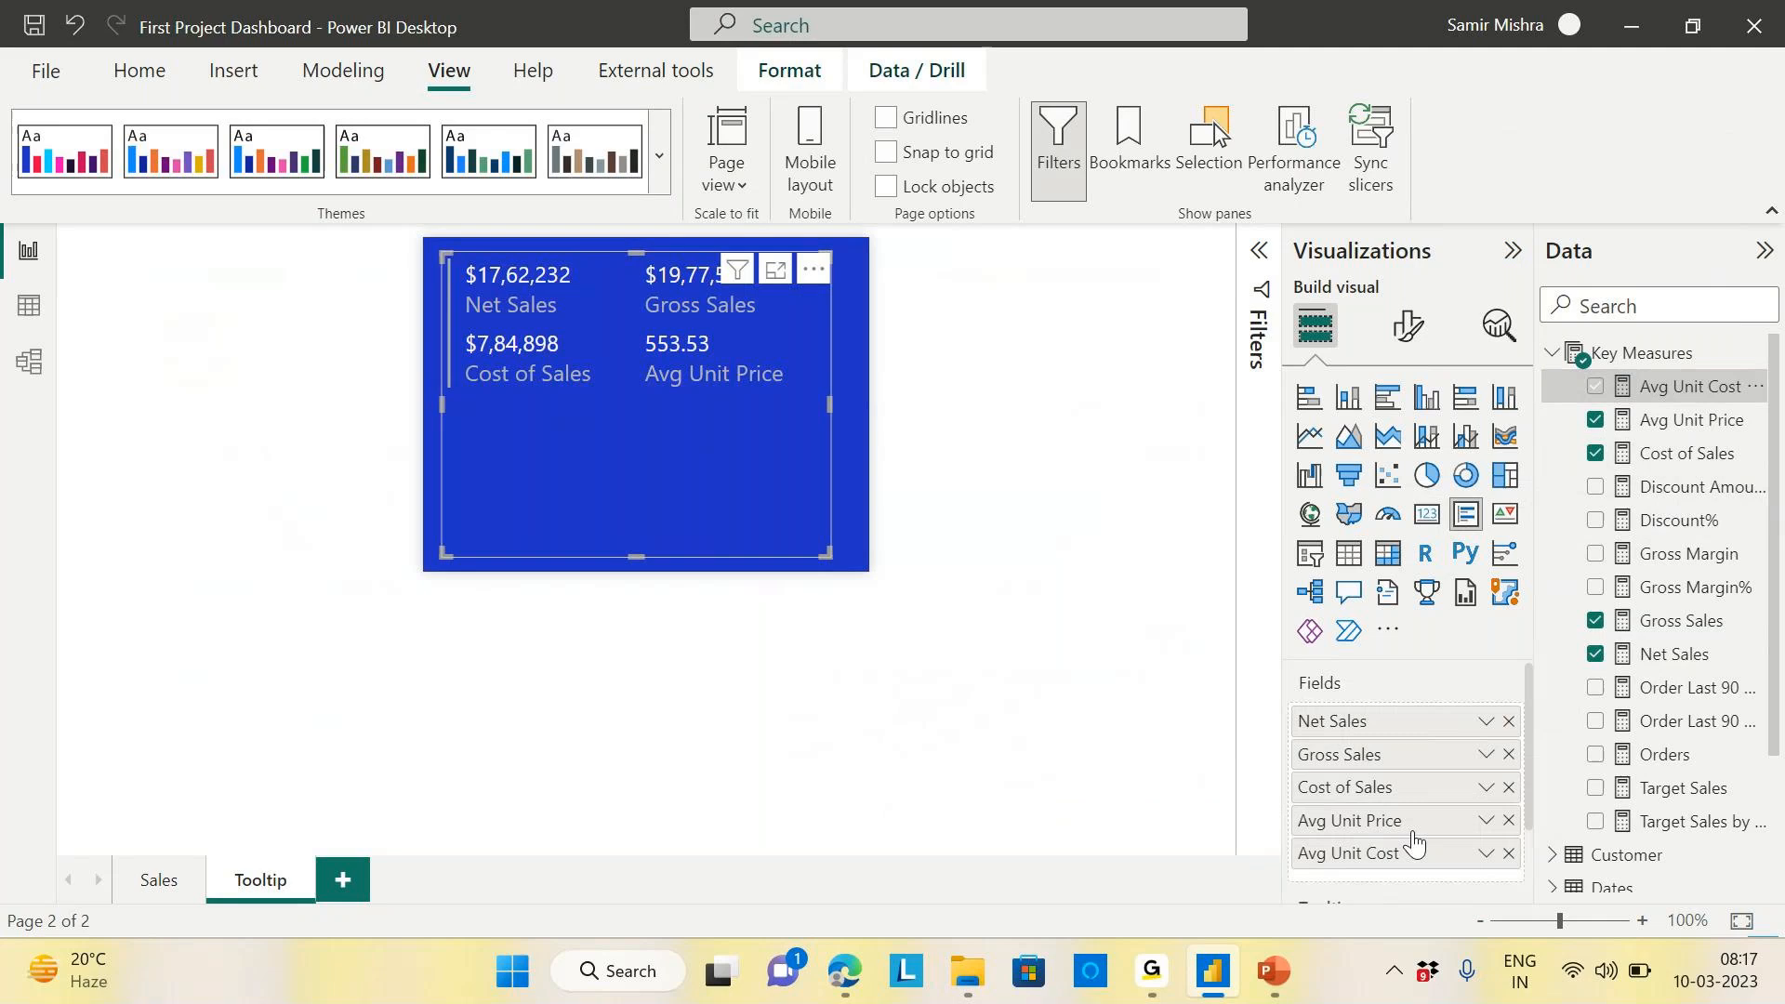
pyautogui.moveTo(825, 553); pyautogui.dragTo(847, 544)
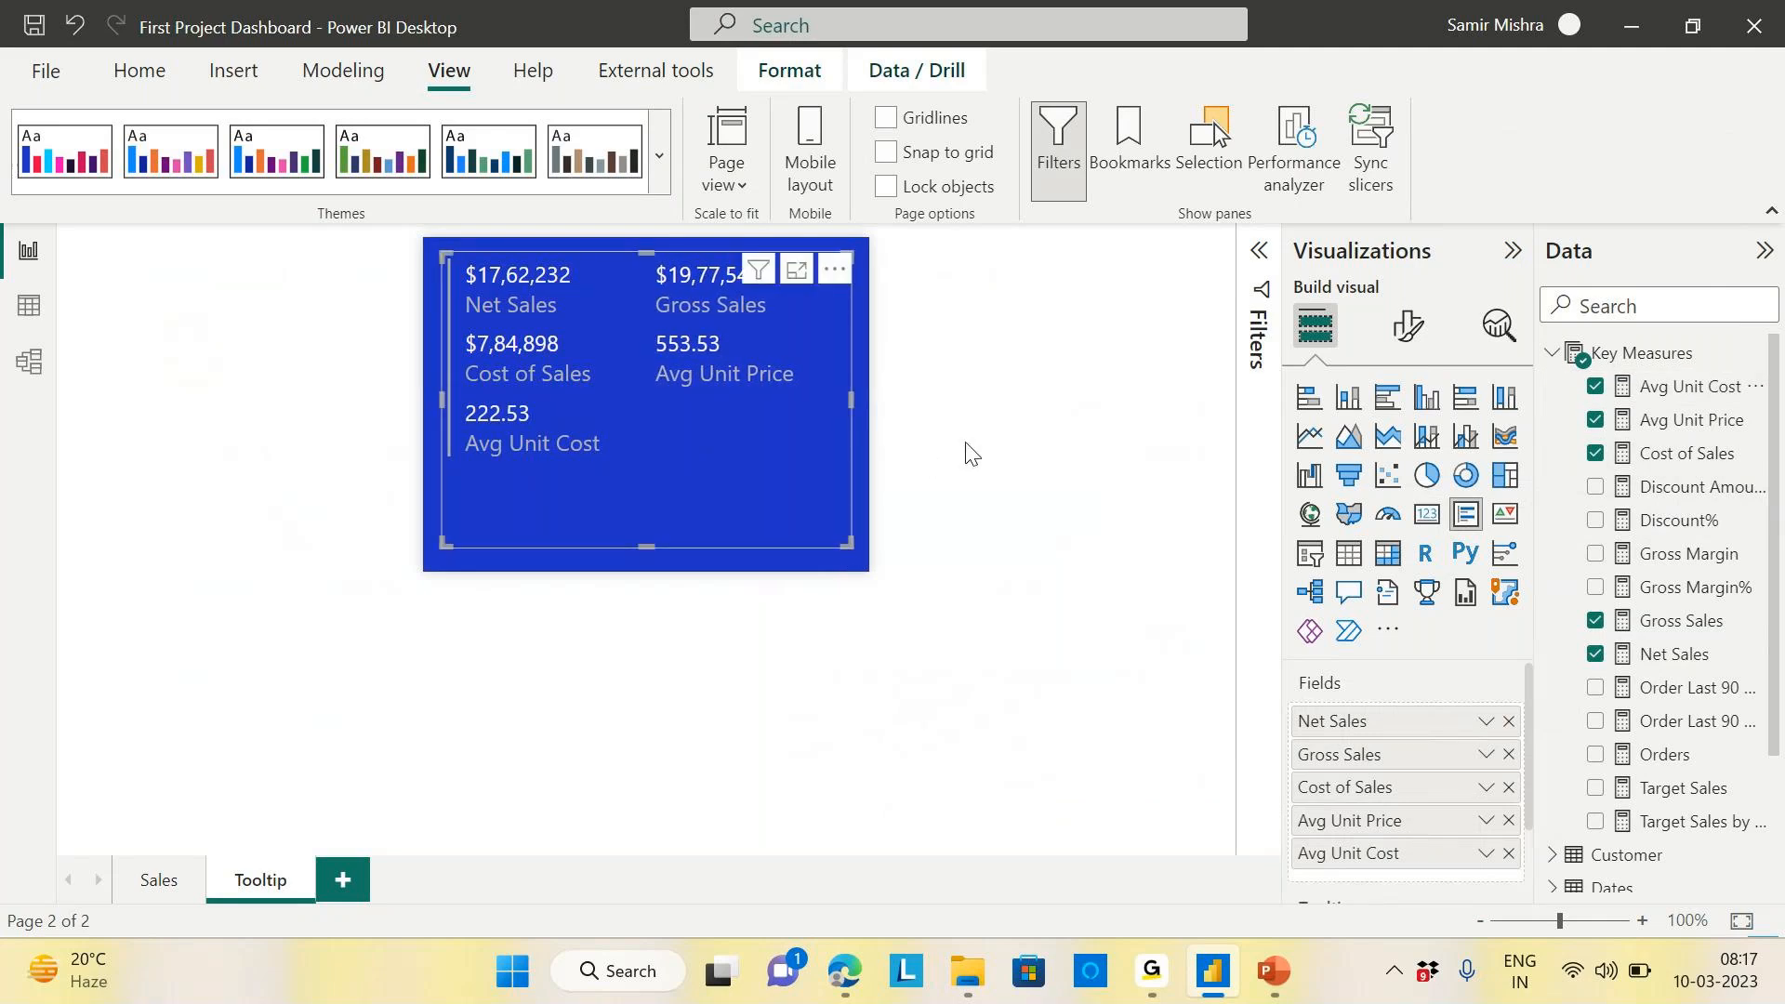
pyautogui.click(966, 454)
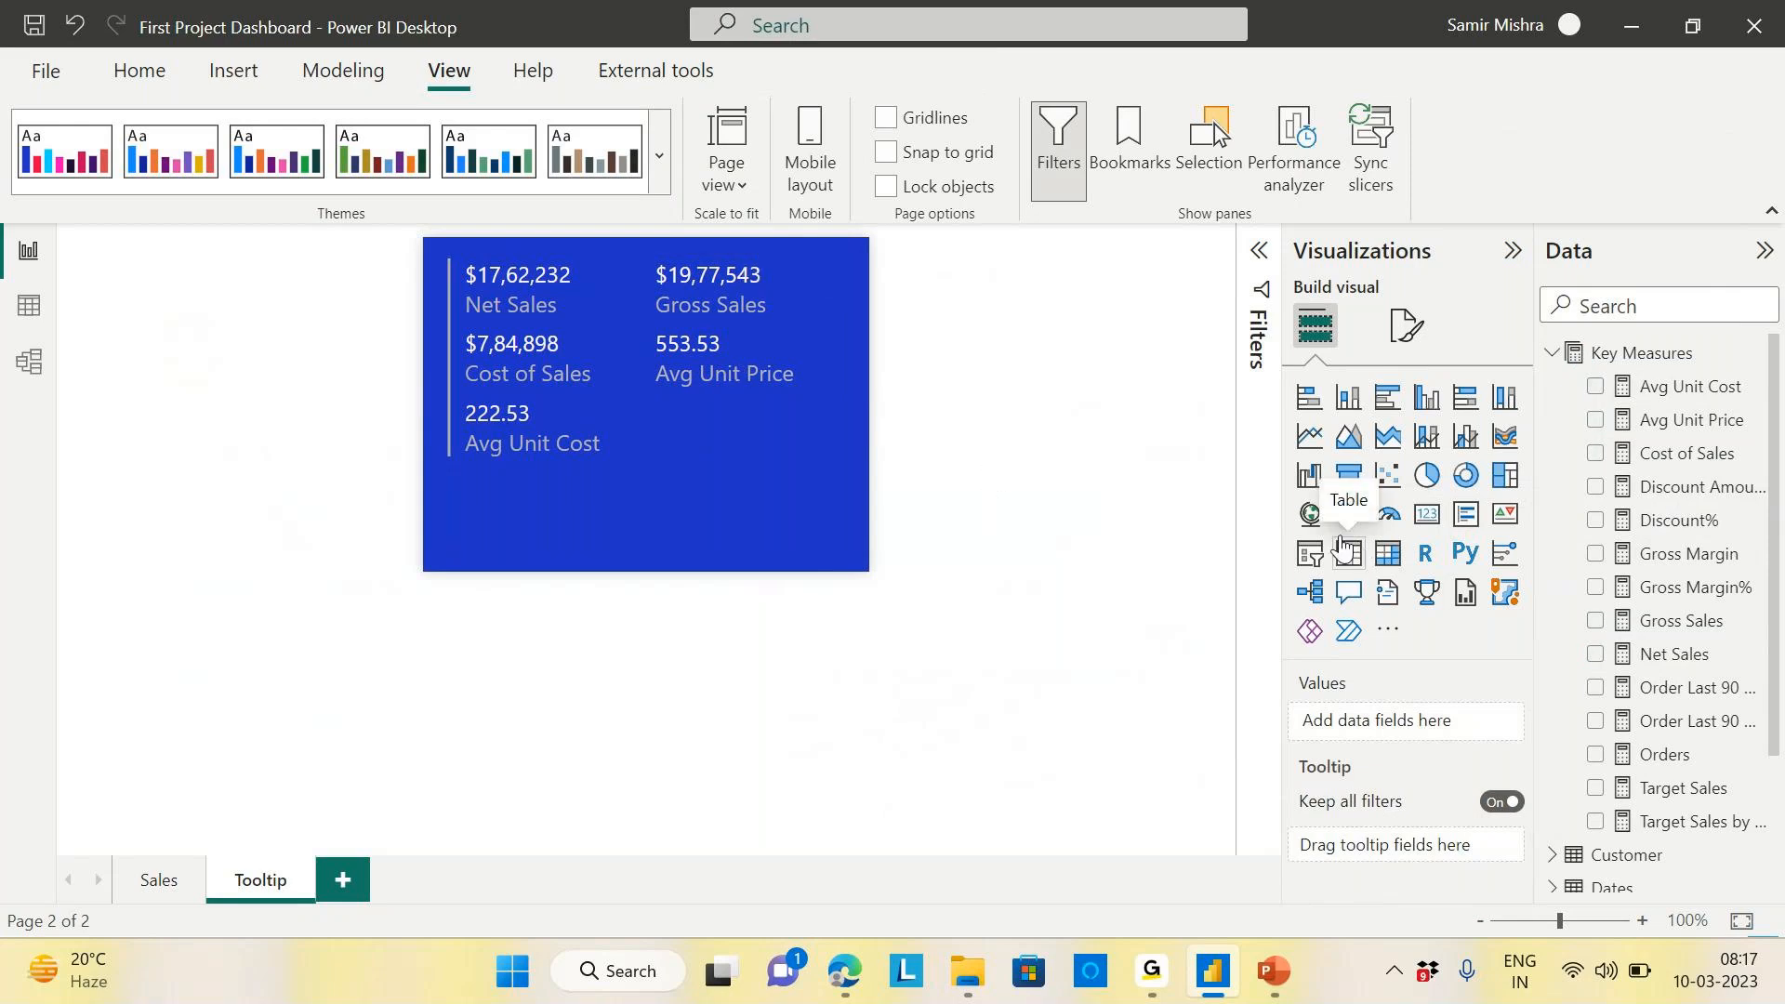
# Check the area chart's tooltip on the Sales page and the Tooltip page's Allow use as tooltip setting
pyautogui.click(159, 880)
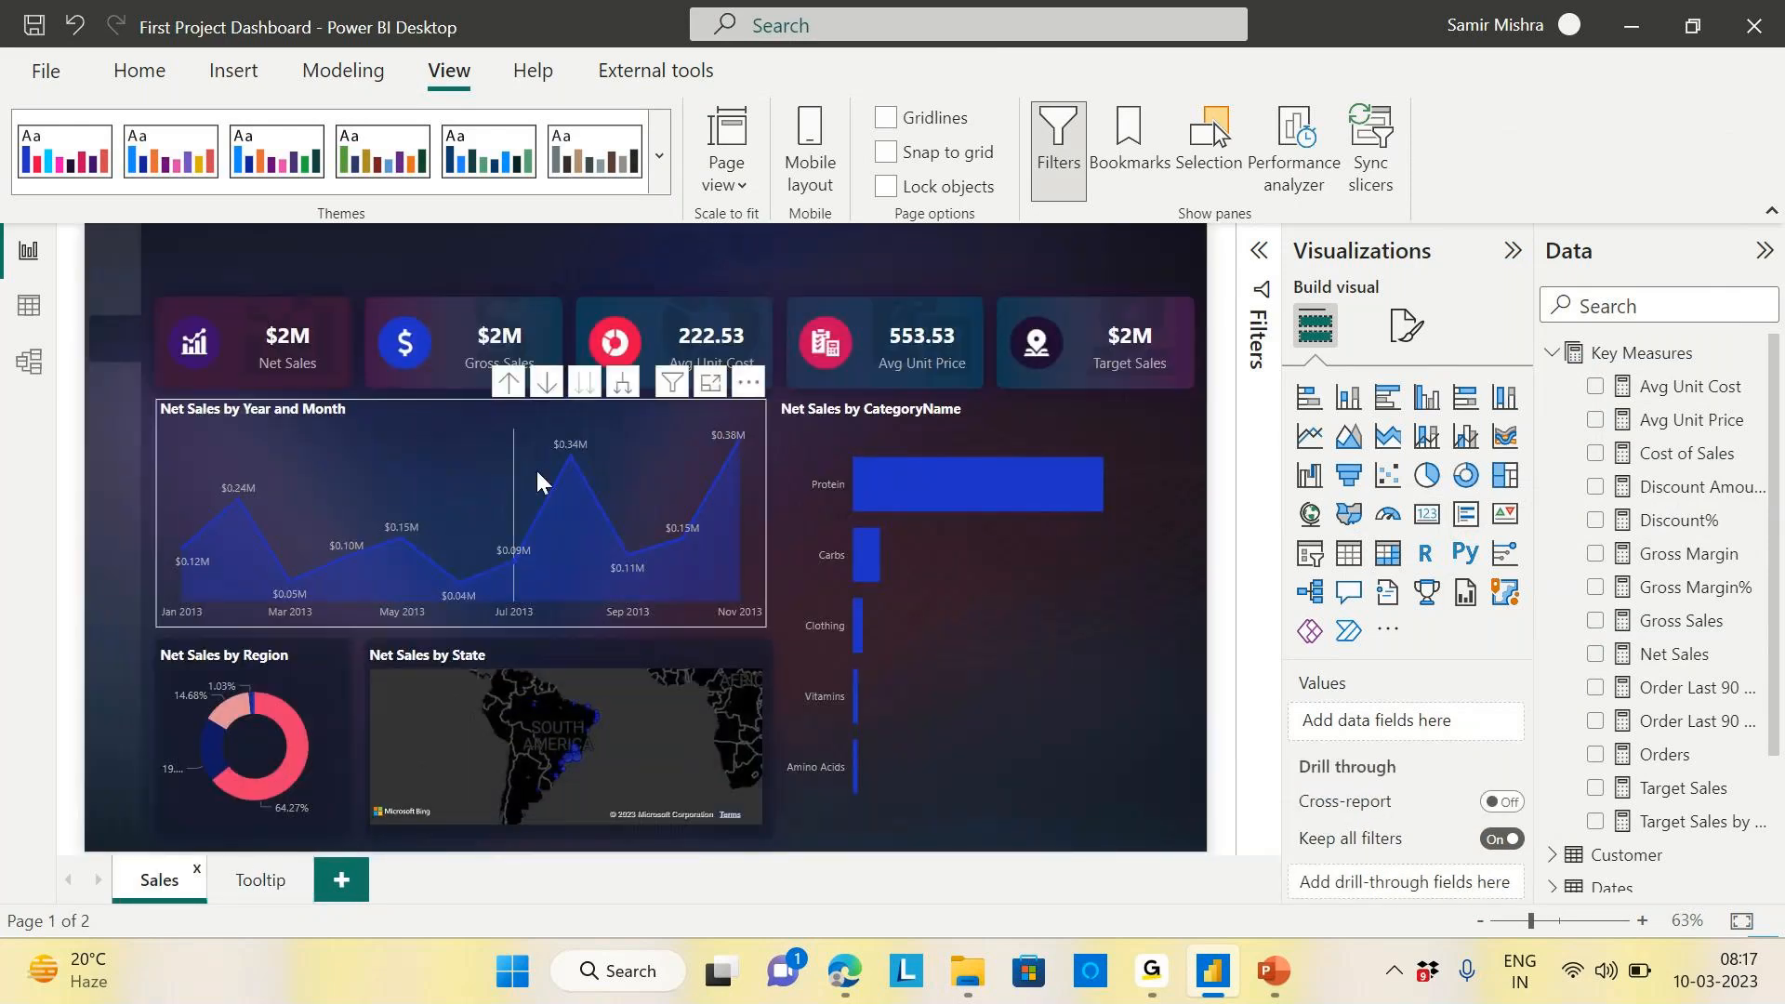
pyautogui.moveTo(573, 460)
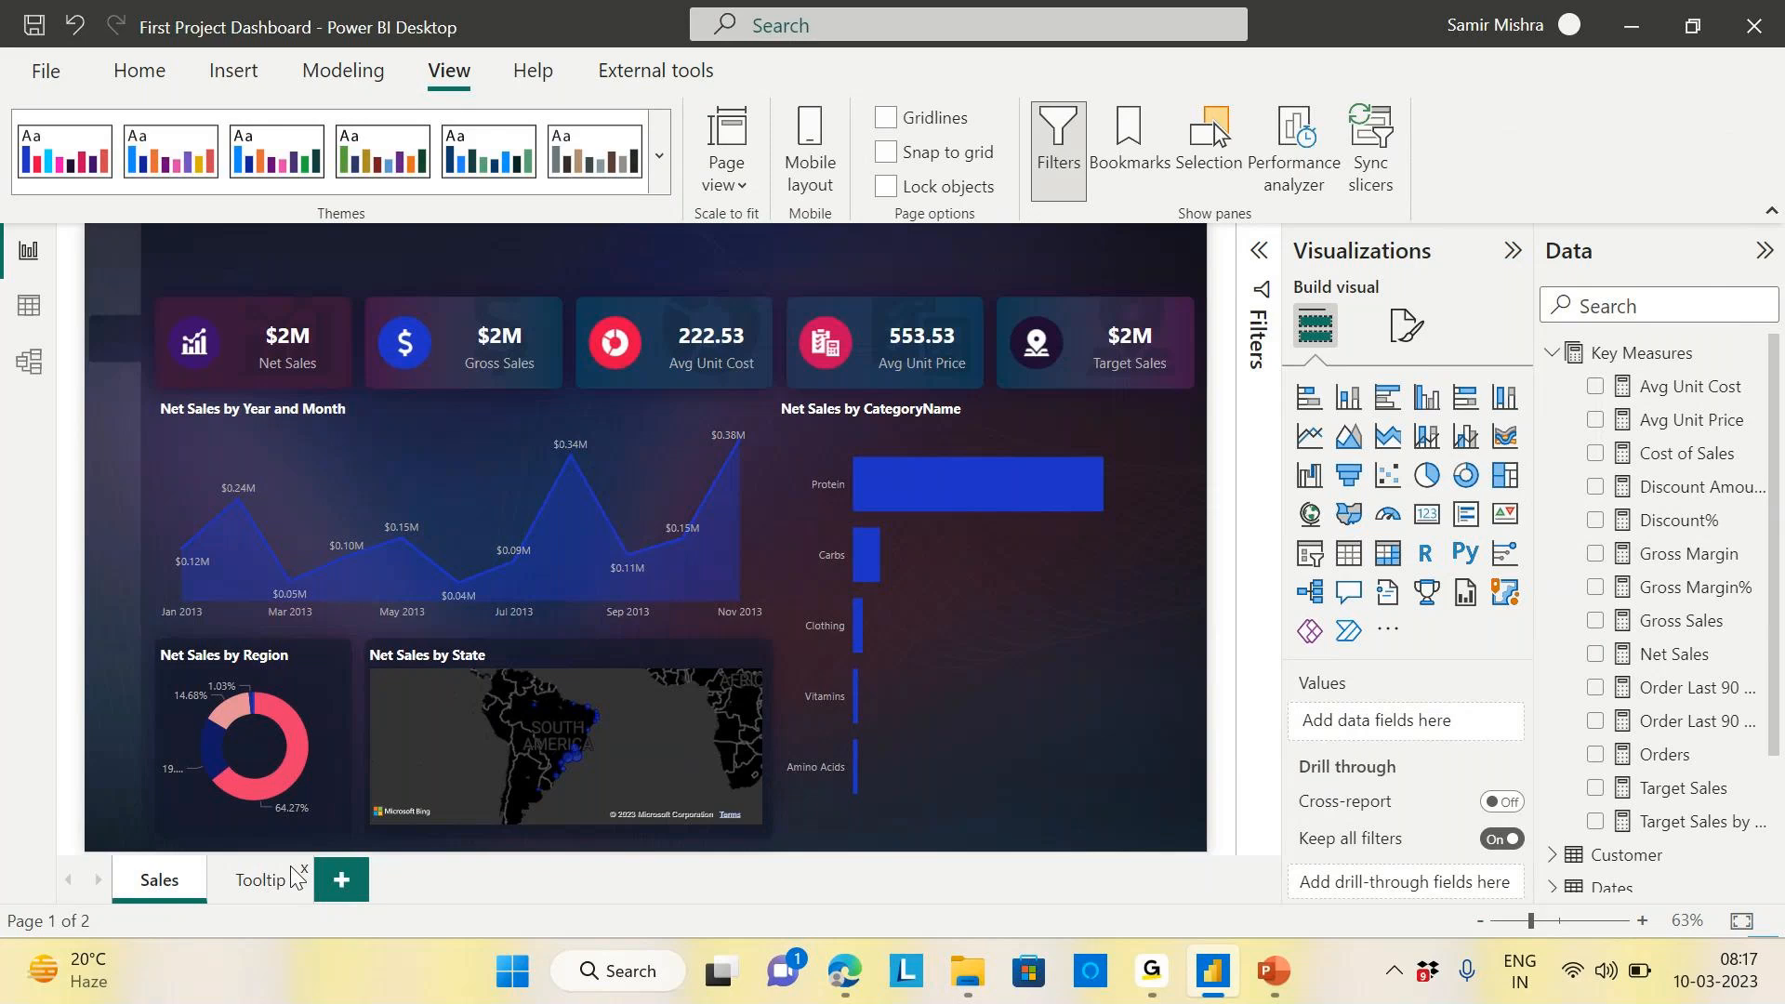
pyautogui.click(263, 882)
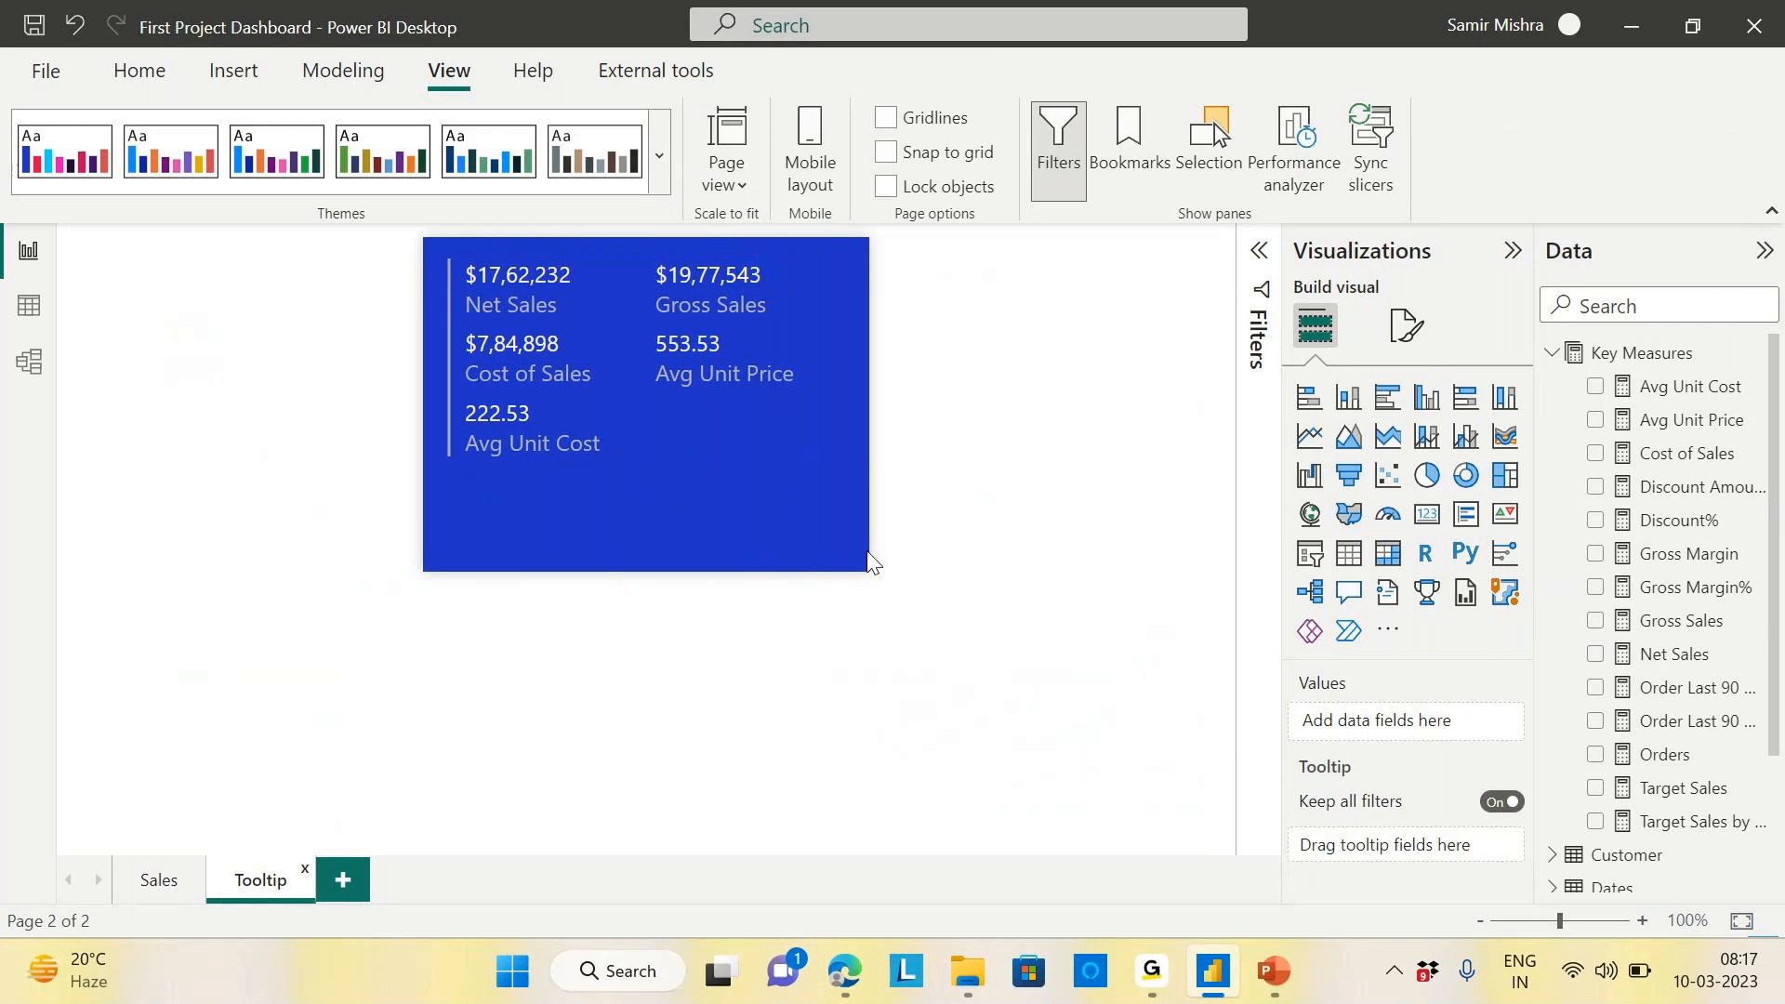
pyautogui.click(1408, 327)
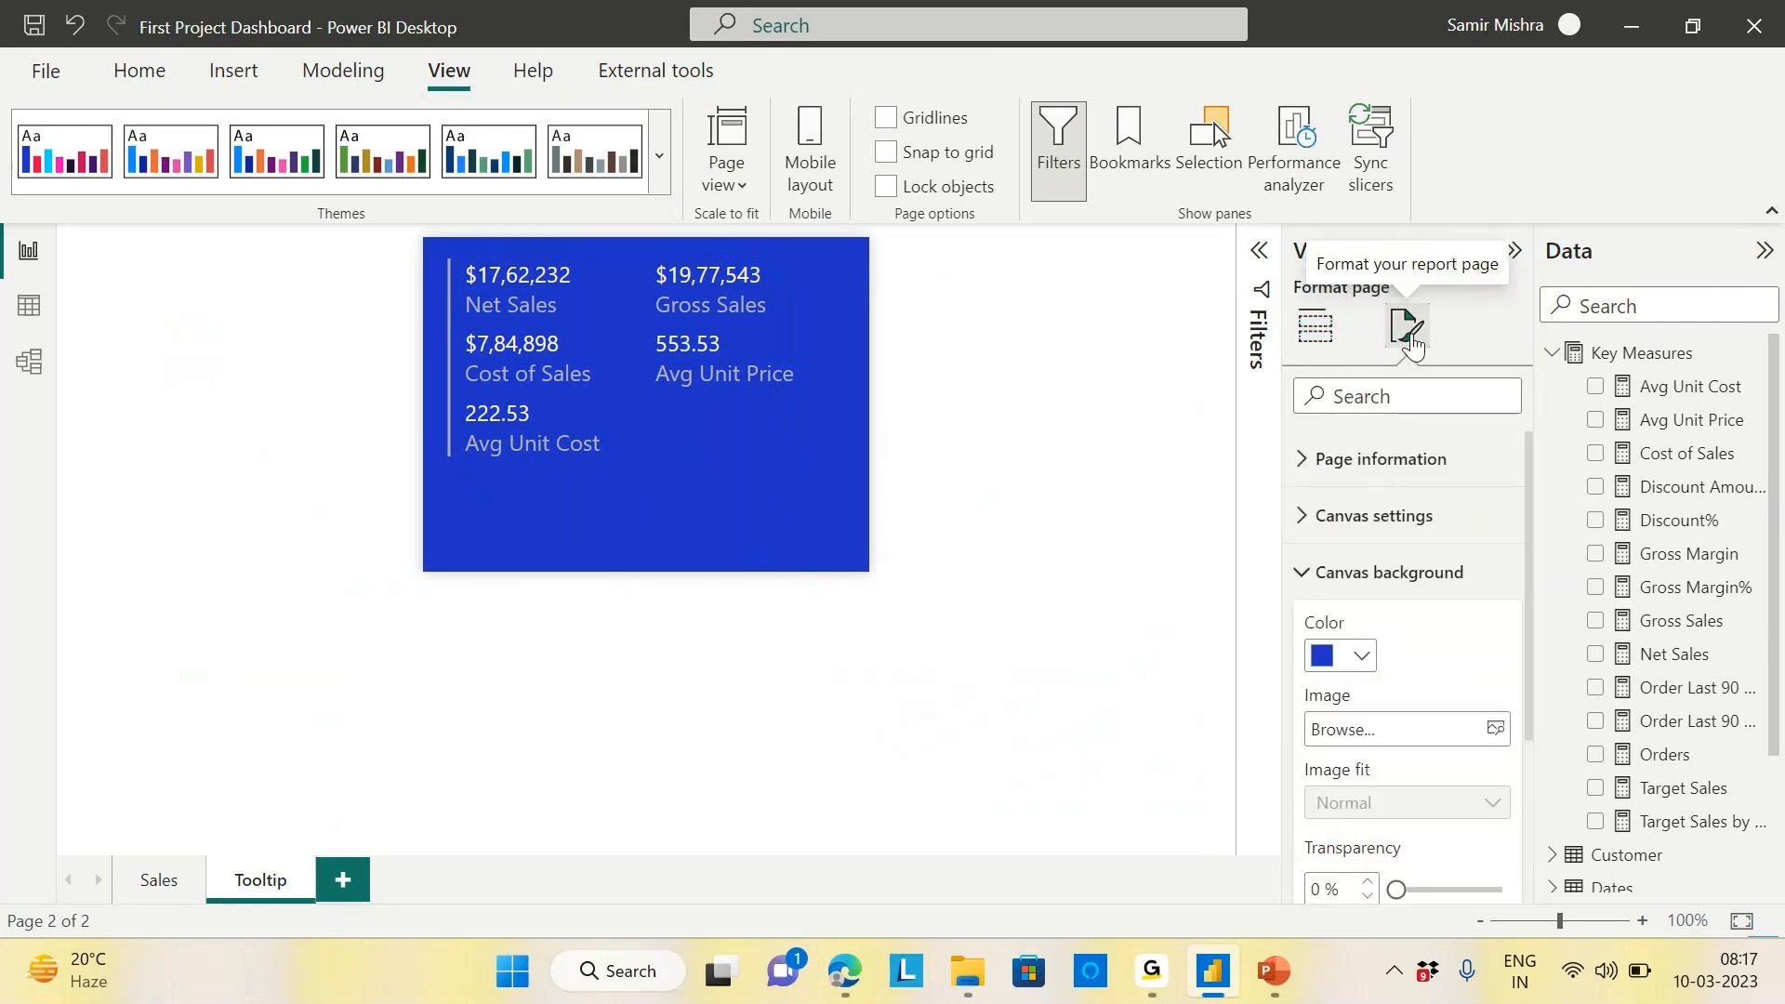
pyautogui.click(1302, 461)
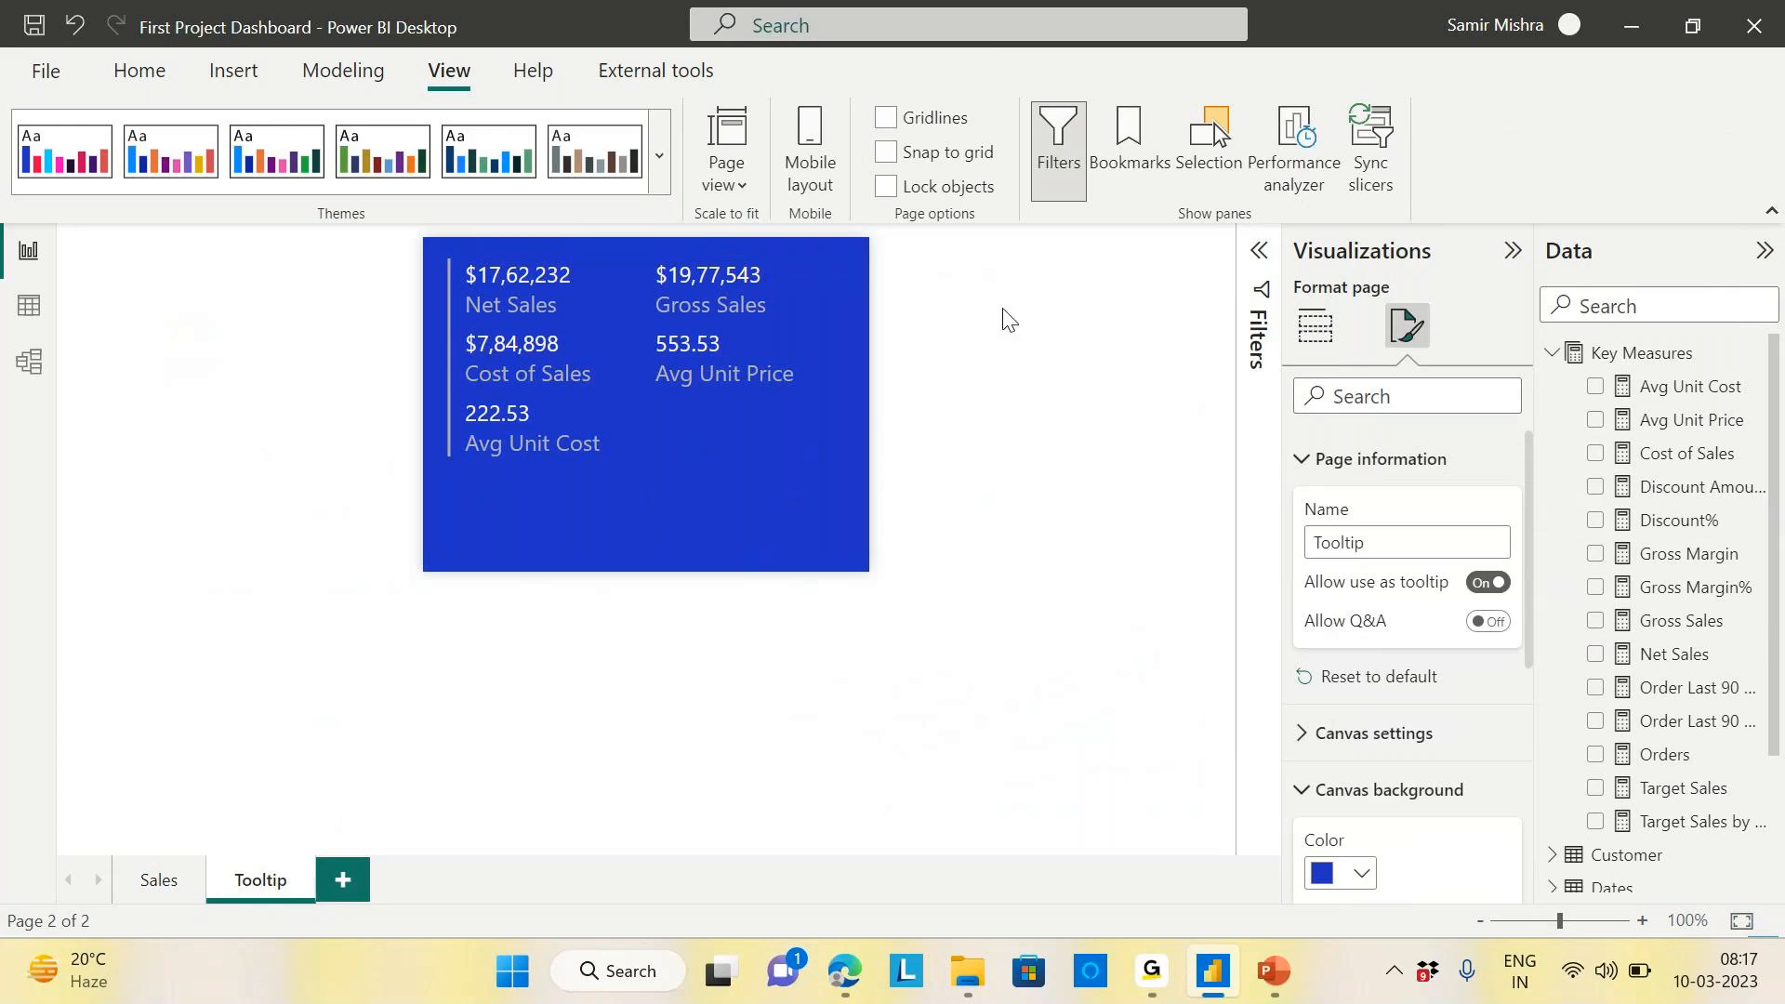
pyautogui.click(1301, 464)
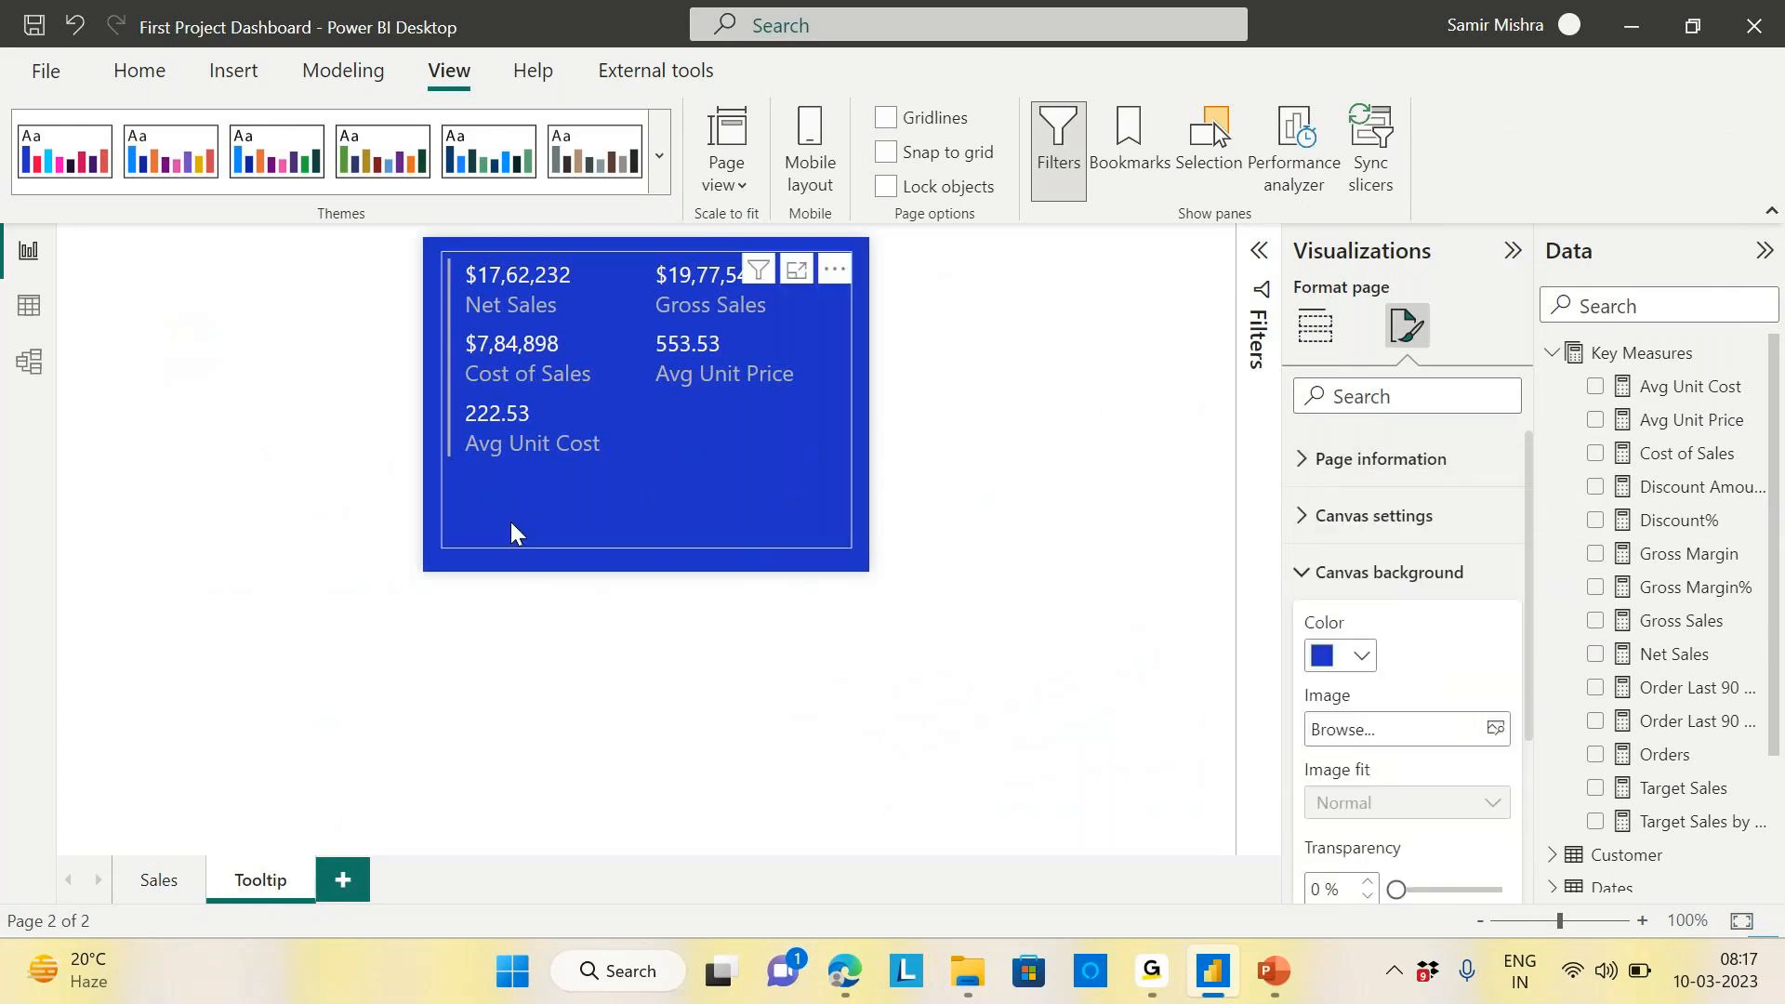
# Set the Net Sales by Year and Month area chart's tooltip to type Report page with page Tooltip, and preview it on the chart
pyautogui.click(156, 883)
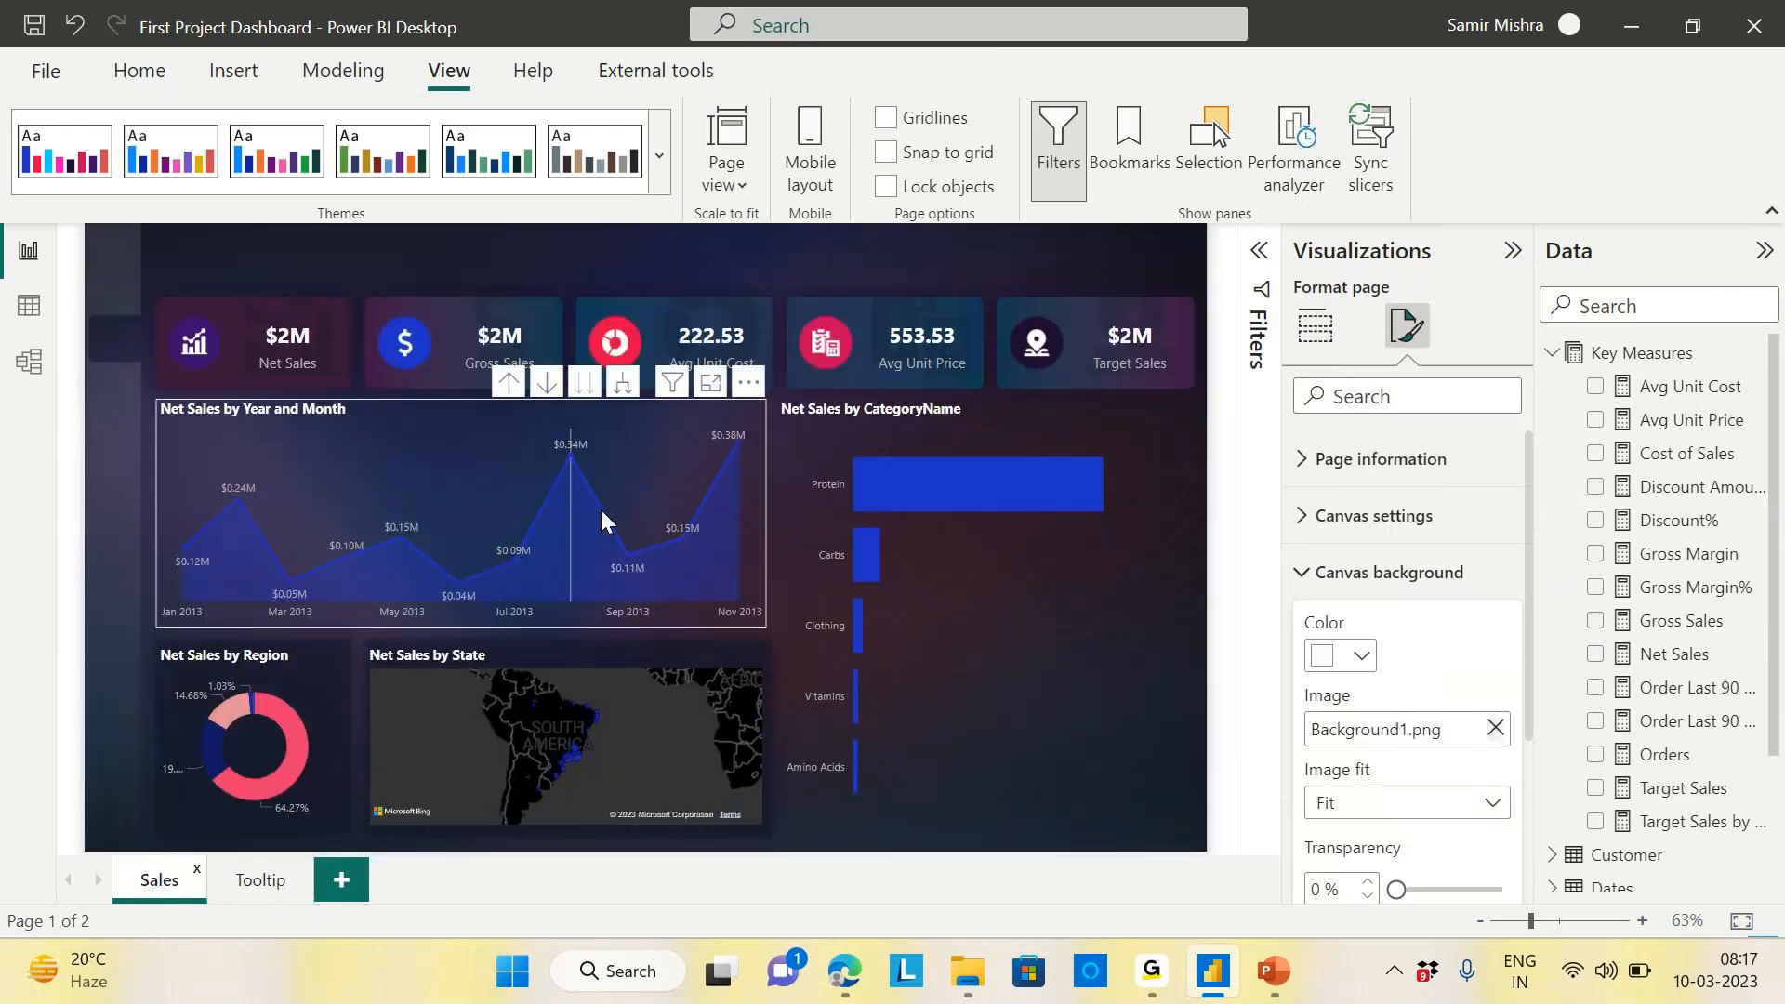
pyautogui.click(753, 547)
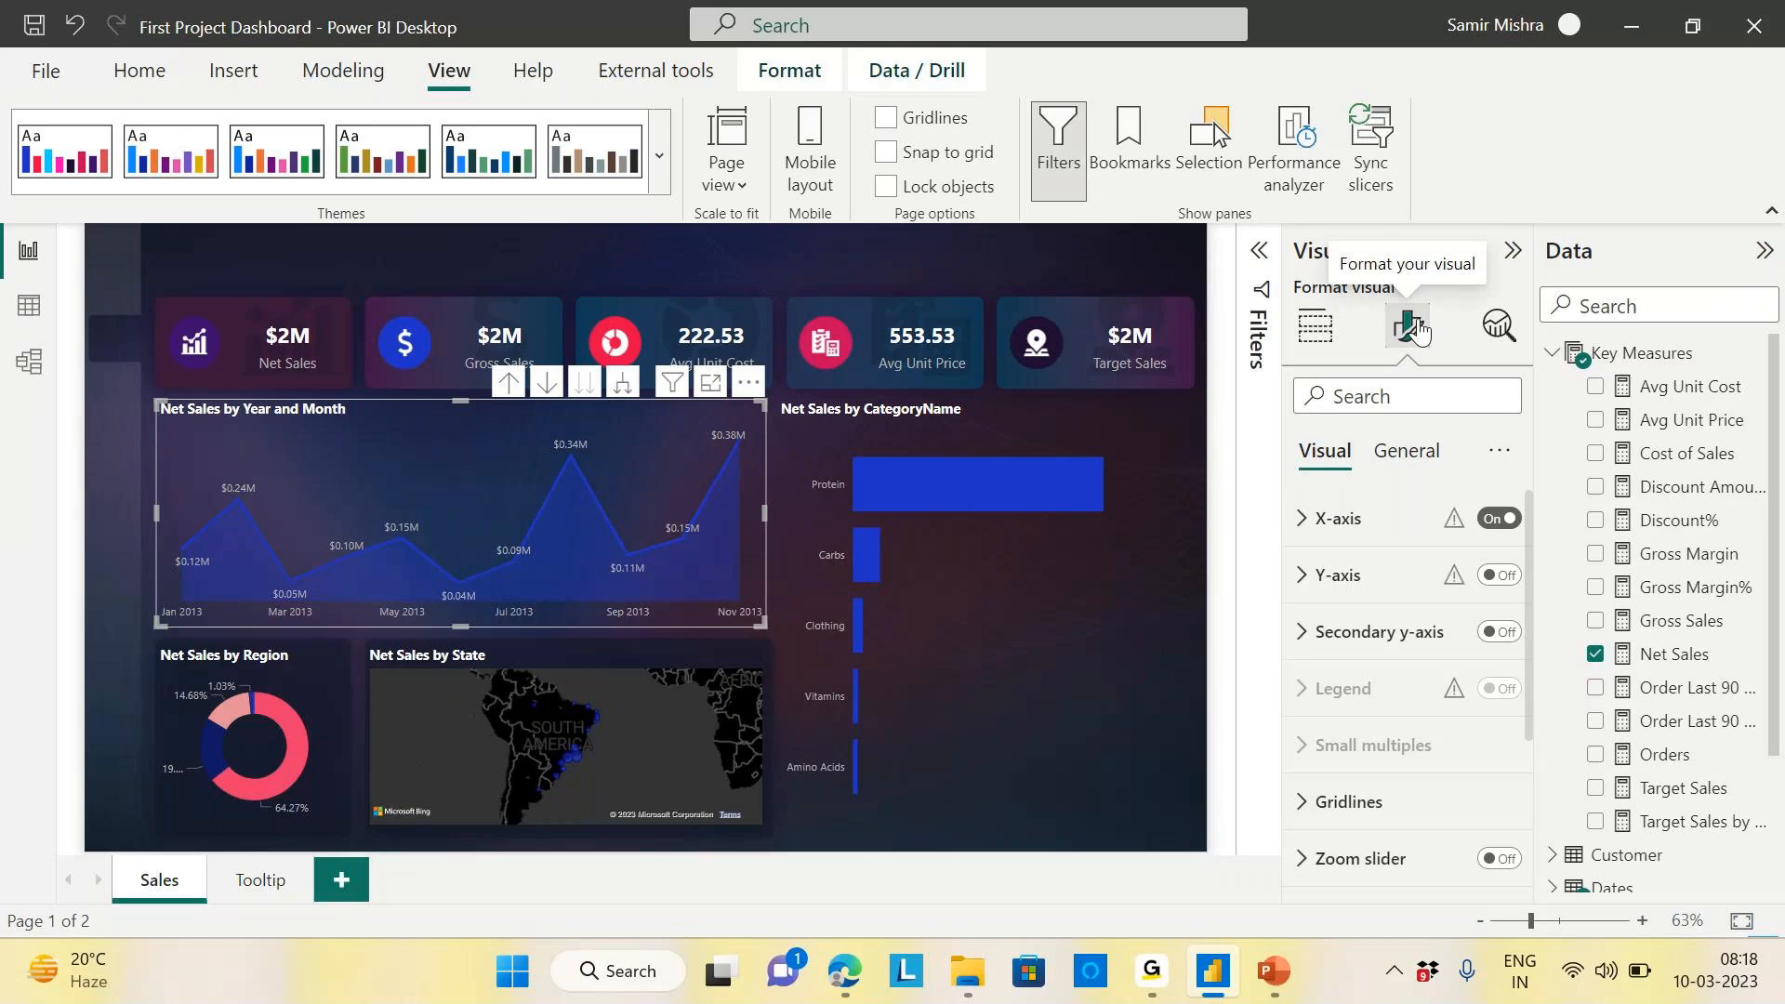
pyautogui.click(1410, 452)
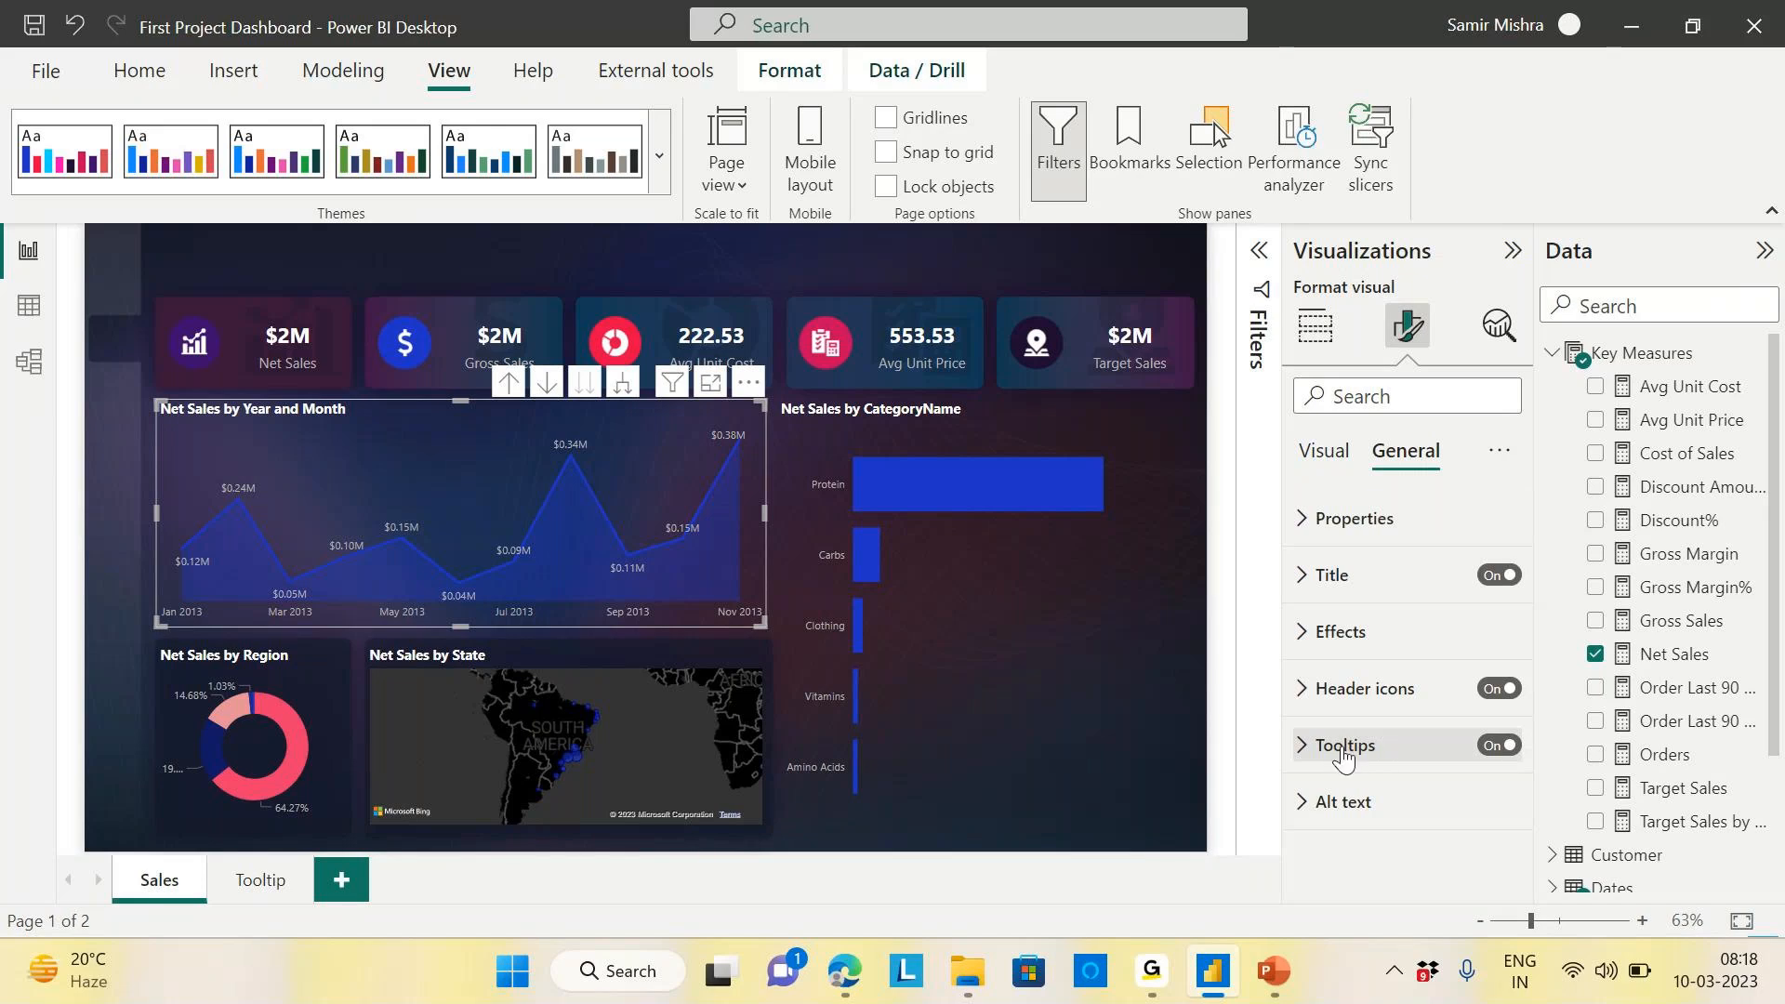
pyautogui.click(1308, 751)
pyautogui.scroll(-3, 1373, 635)
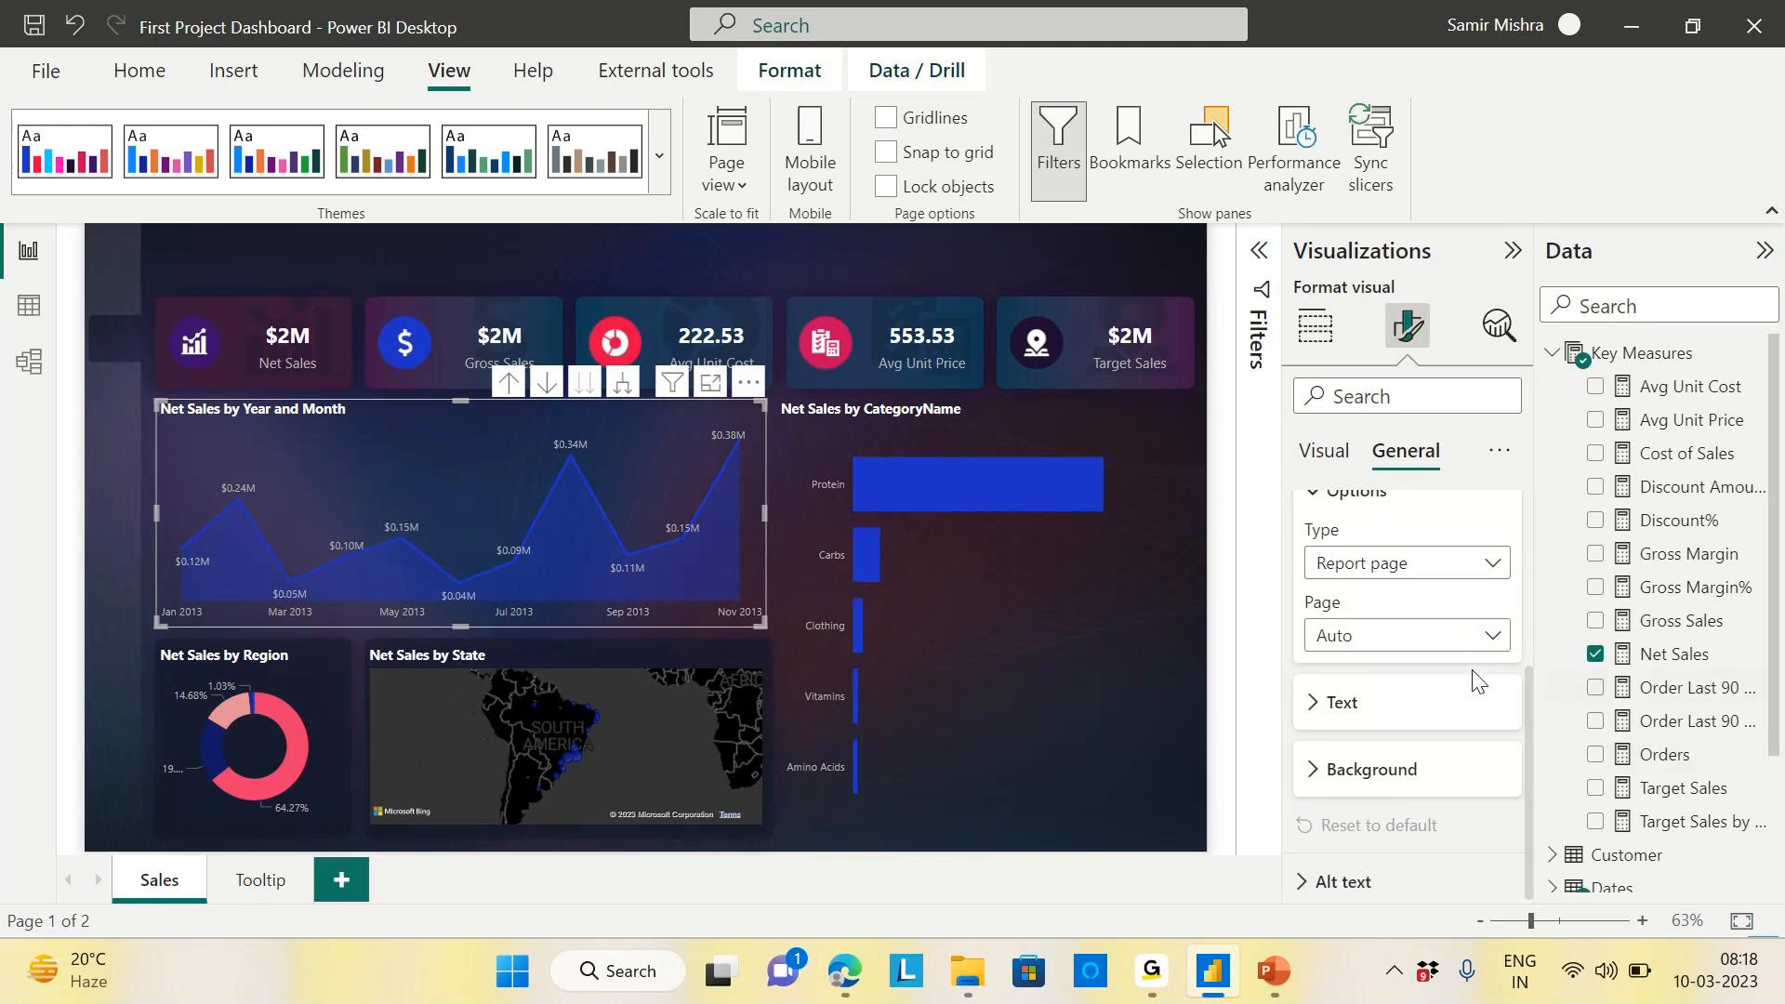
pyautogui.click(1493, 564)
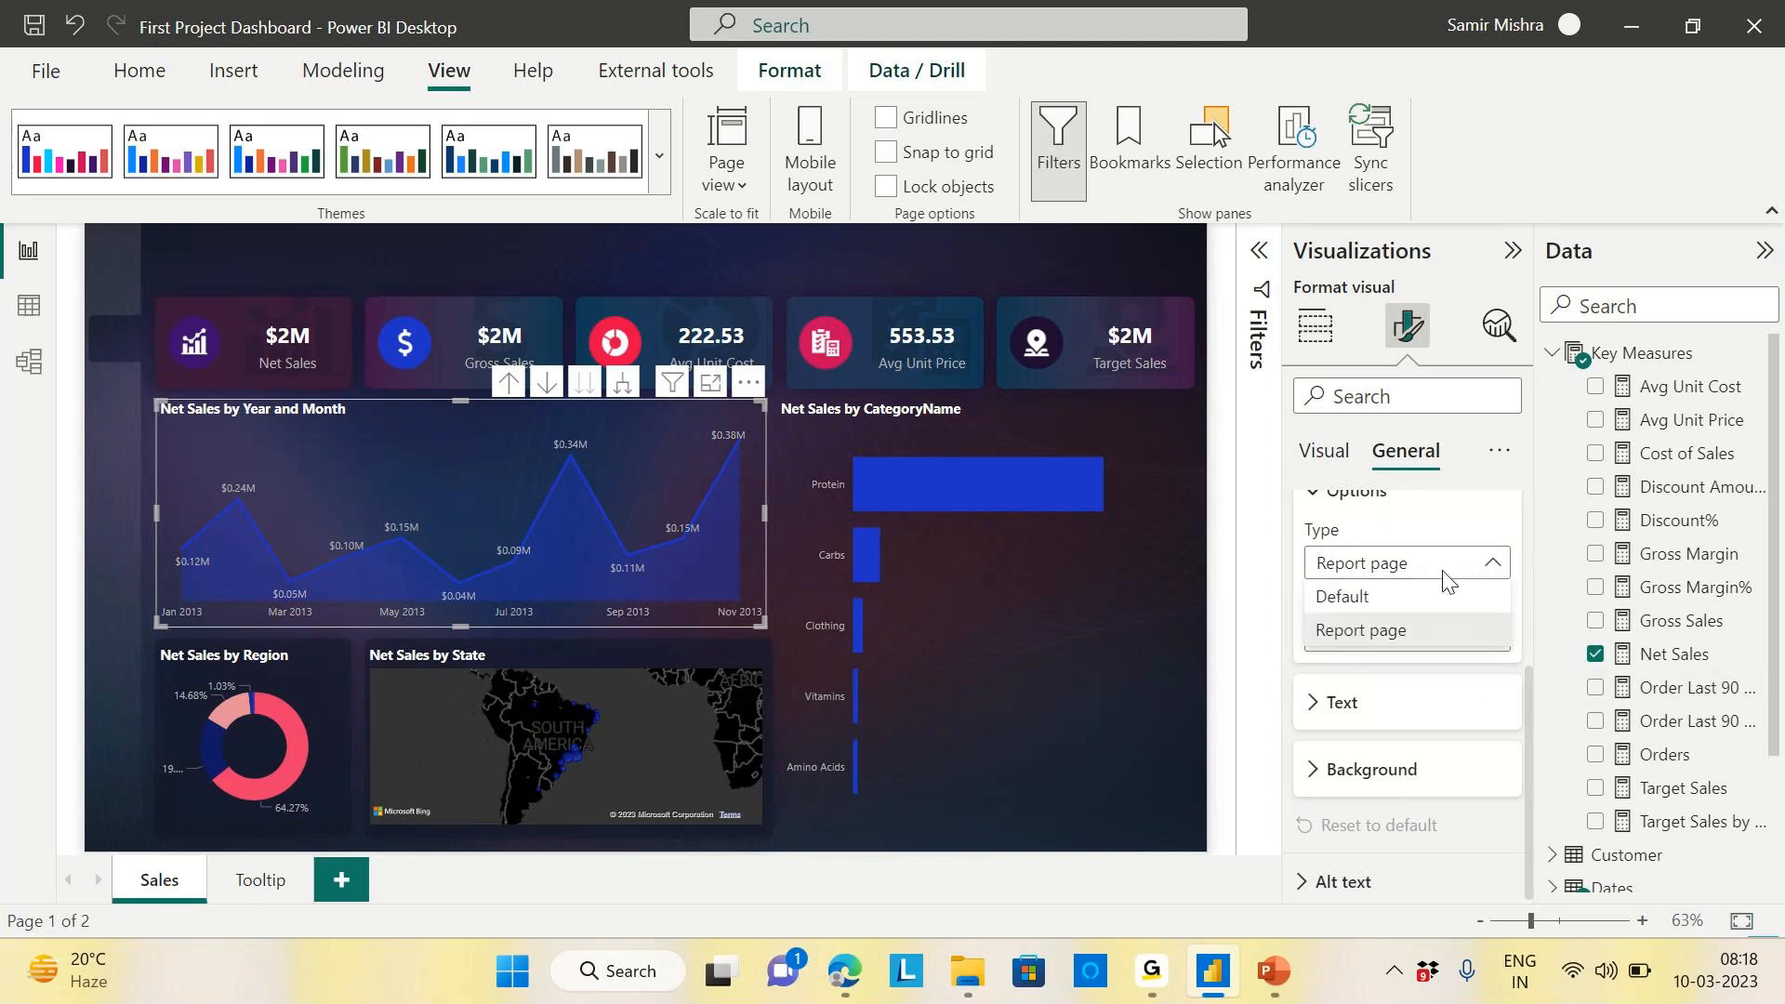
pyautogui.click(1367, 629)
pyautogui.click(1490, 635)
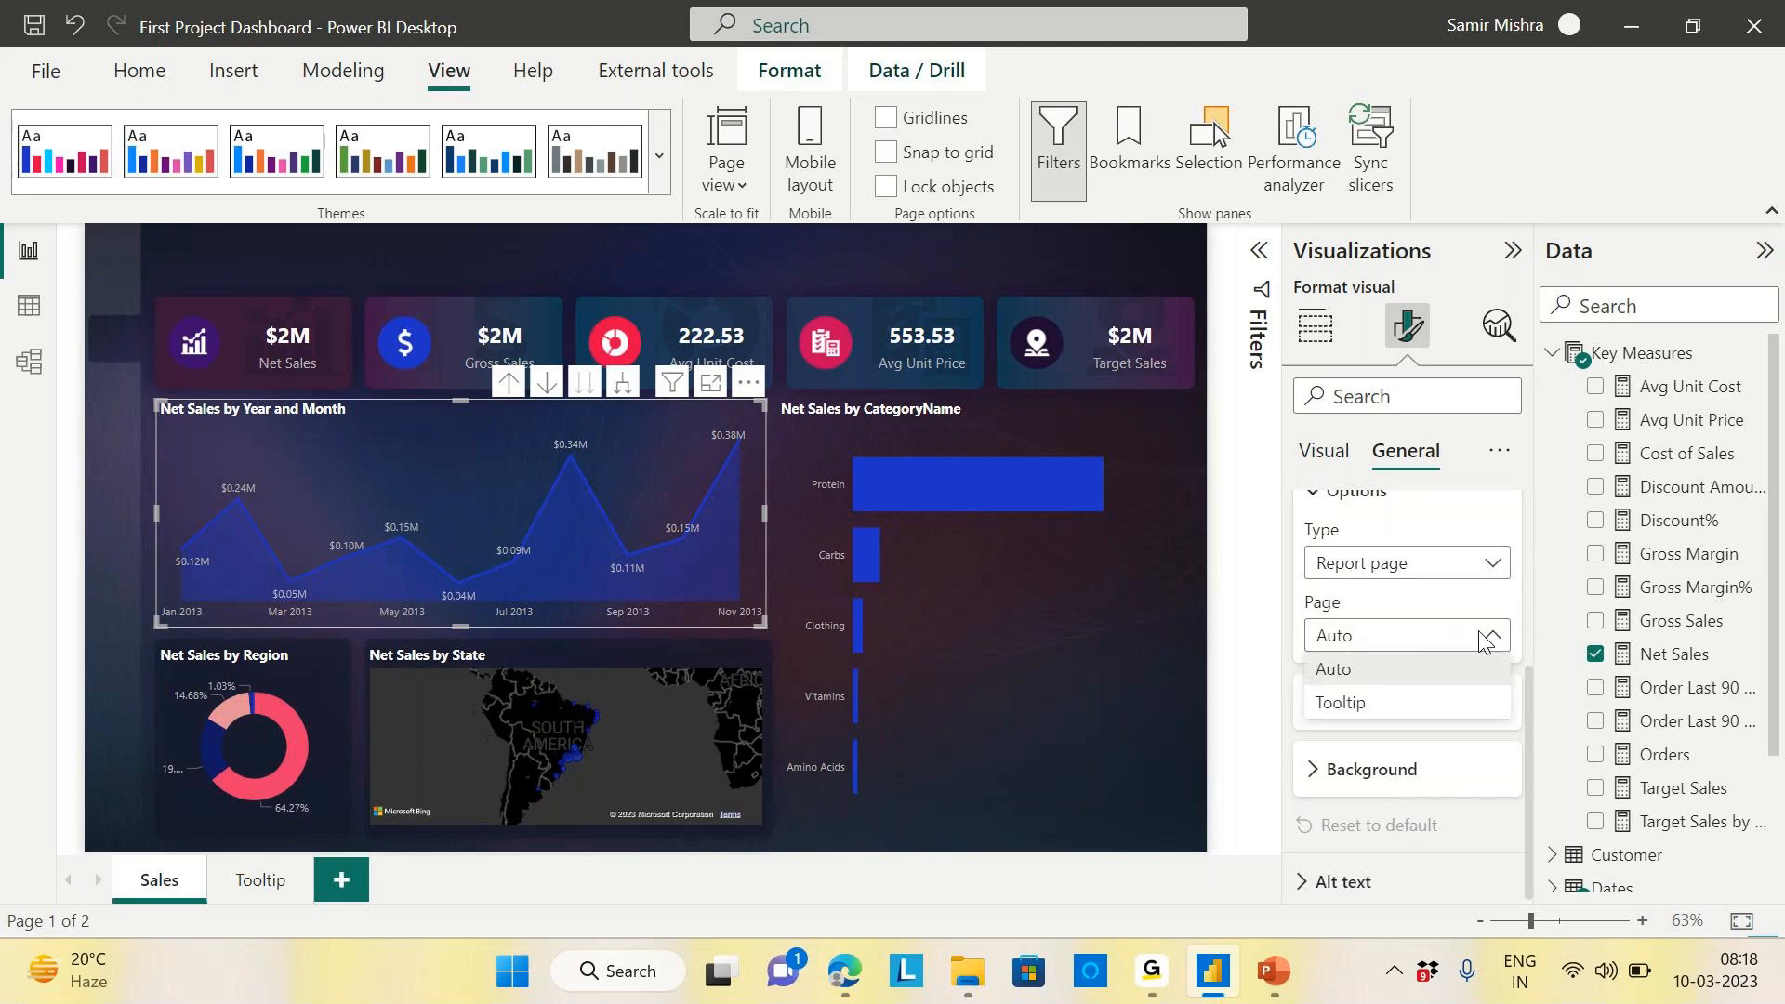
pyautogui.click(1346, 703)
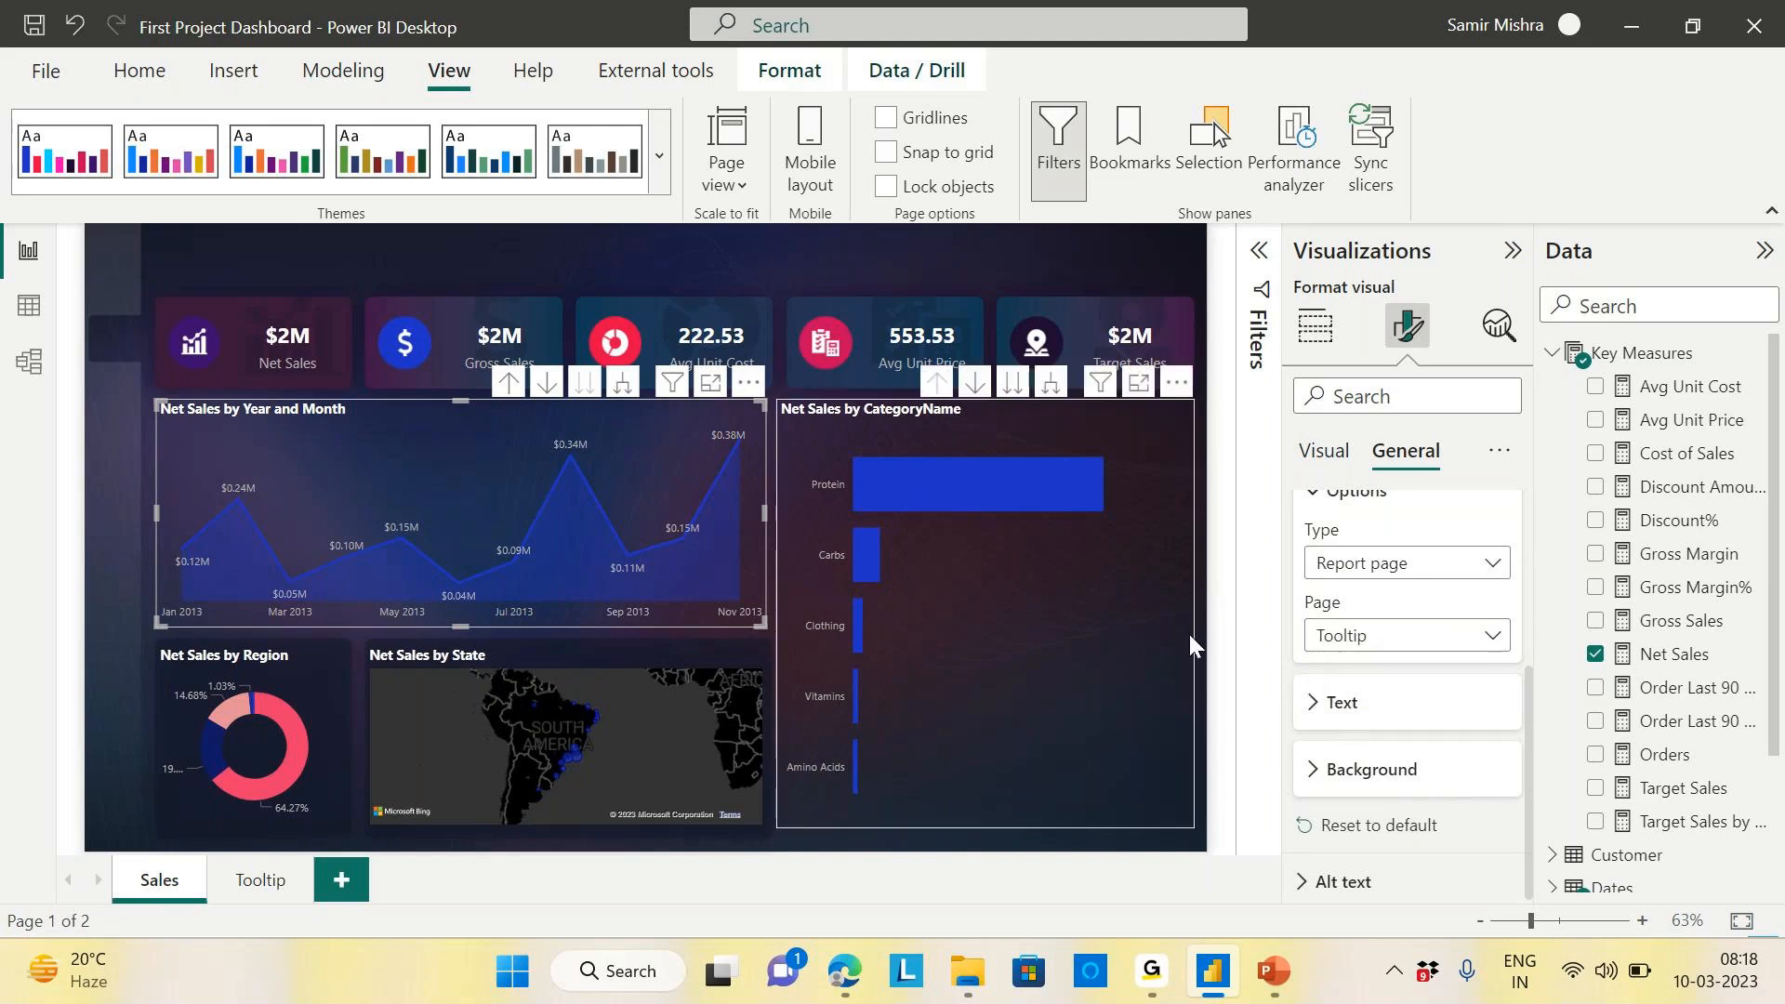
pyautogui.moveTo(574, 459)
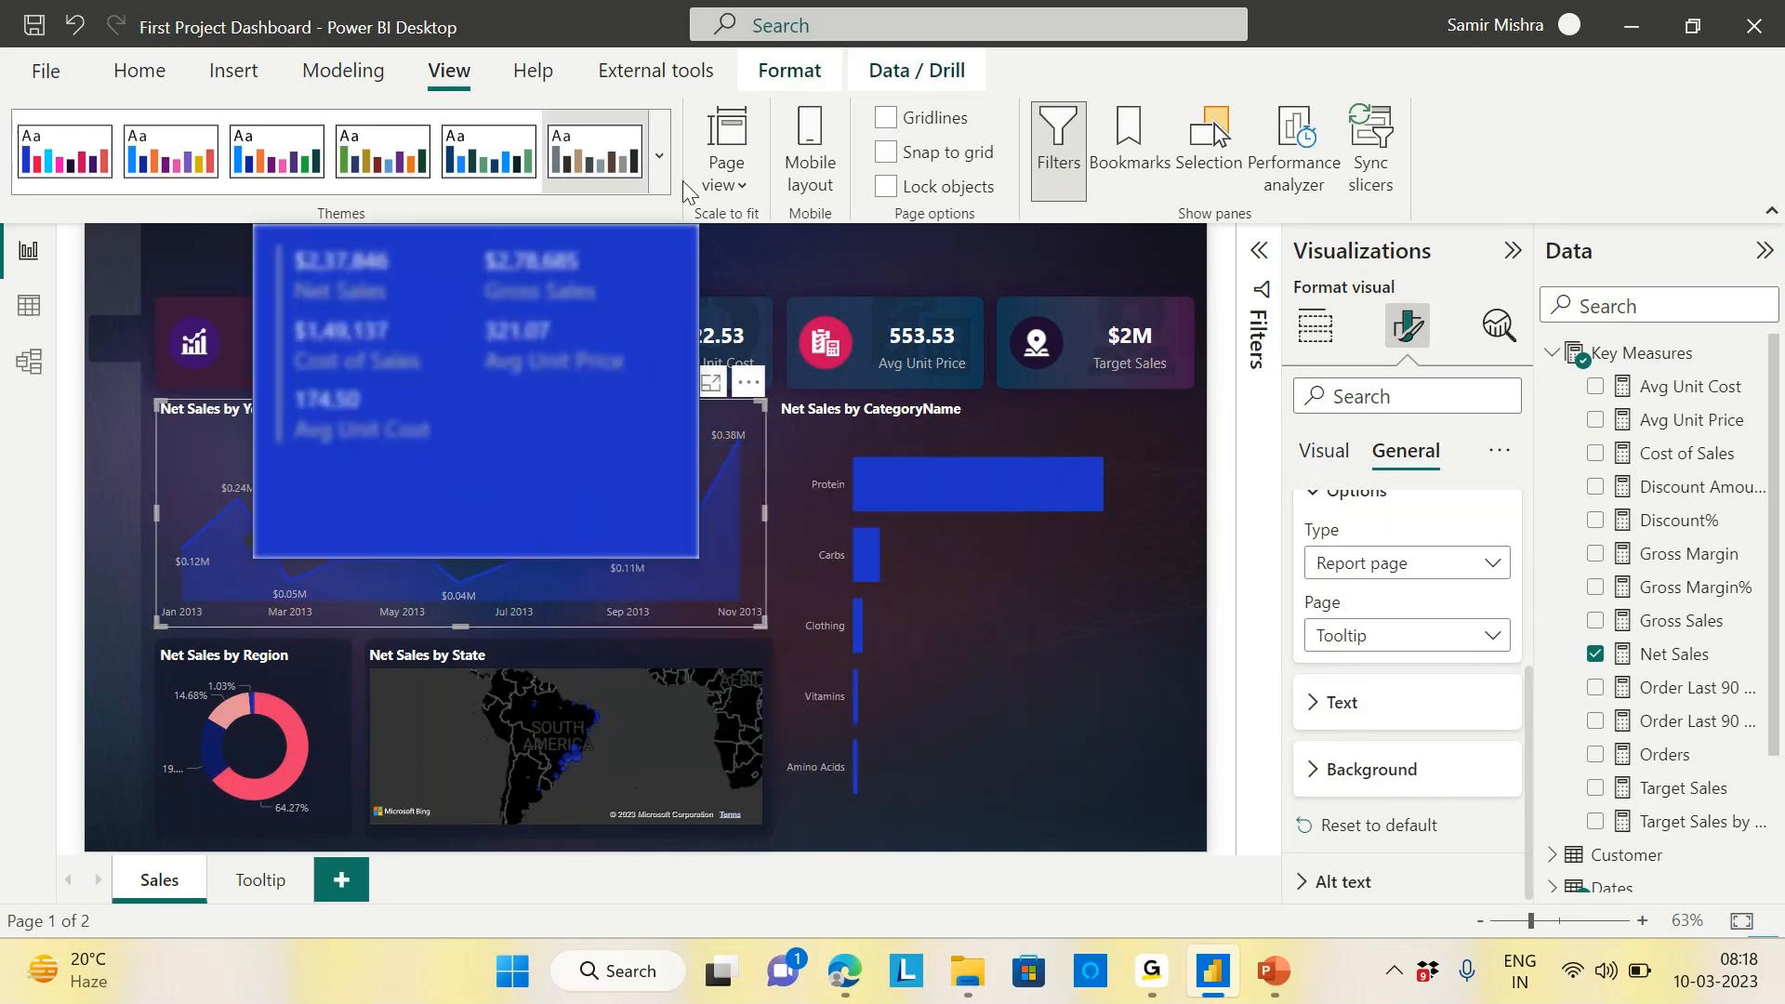
pyautogui.click(913, 238)
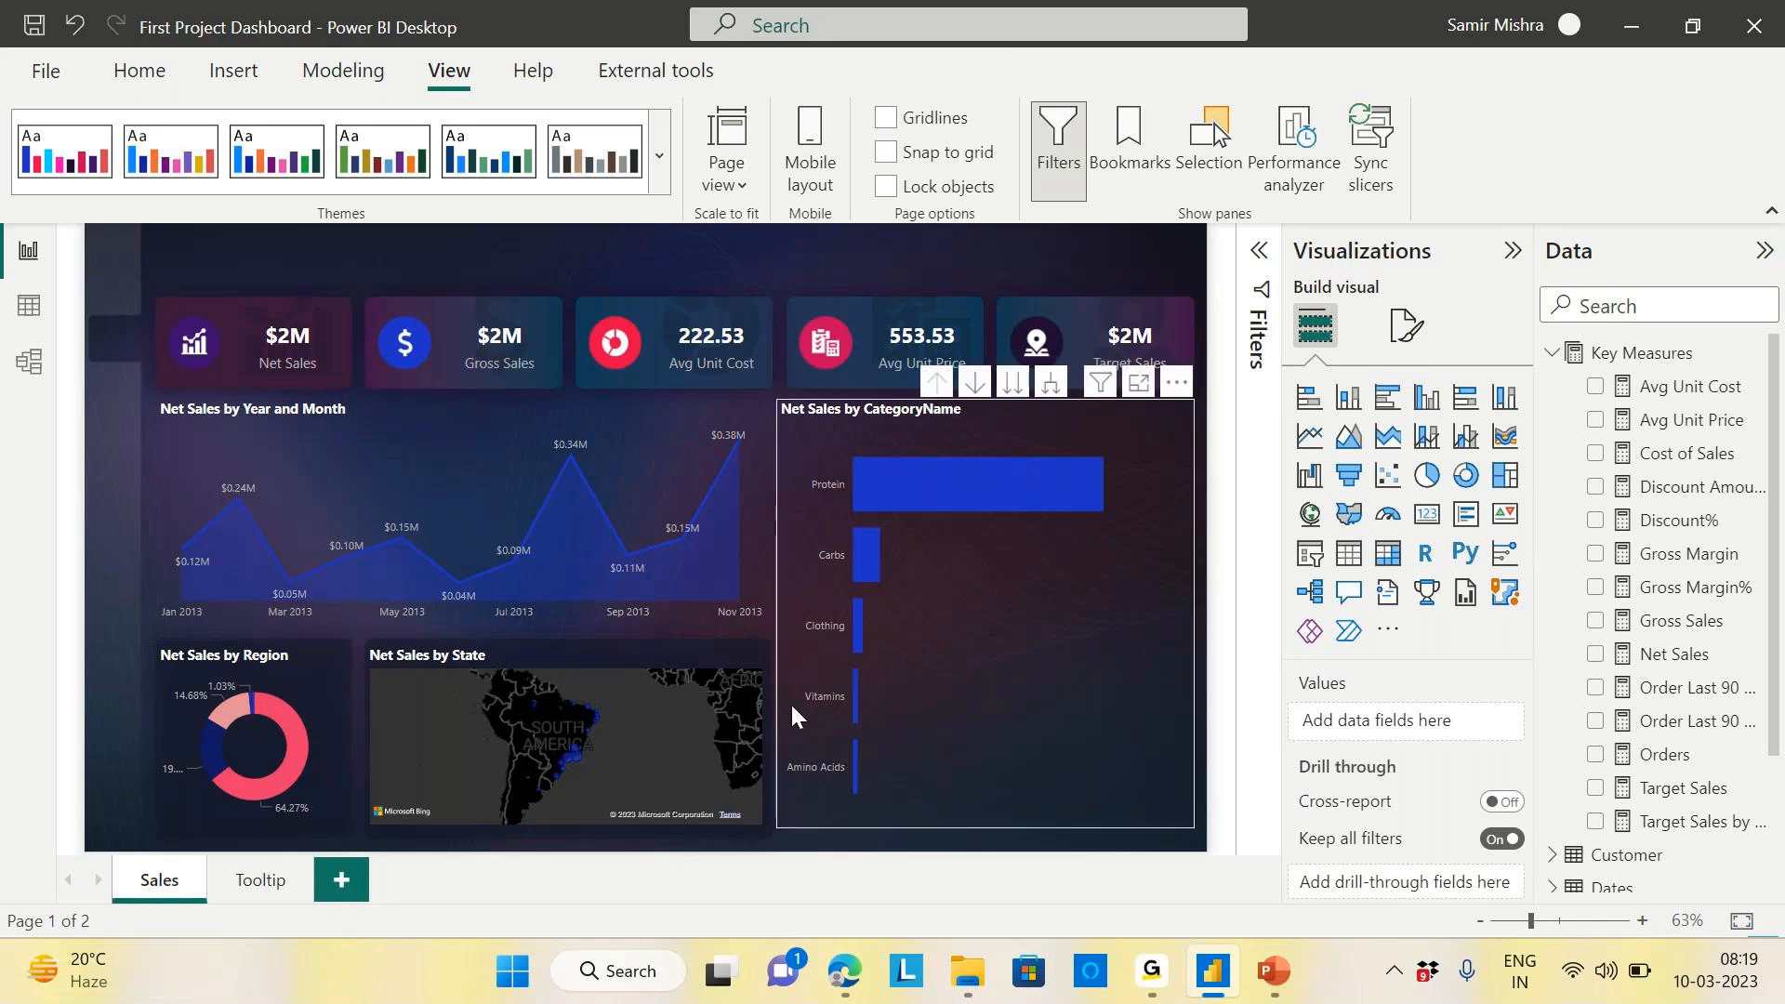
# Hide the Tooltip page and check that the area chart on the Sales page still shows its custom tooltip
pyautogui.click(260, 881)
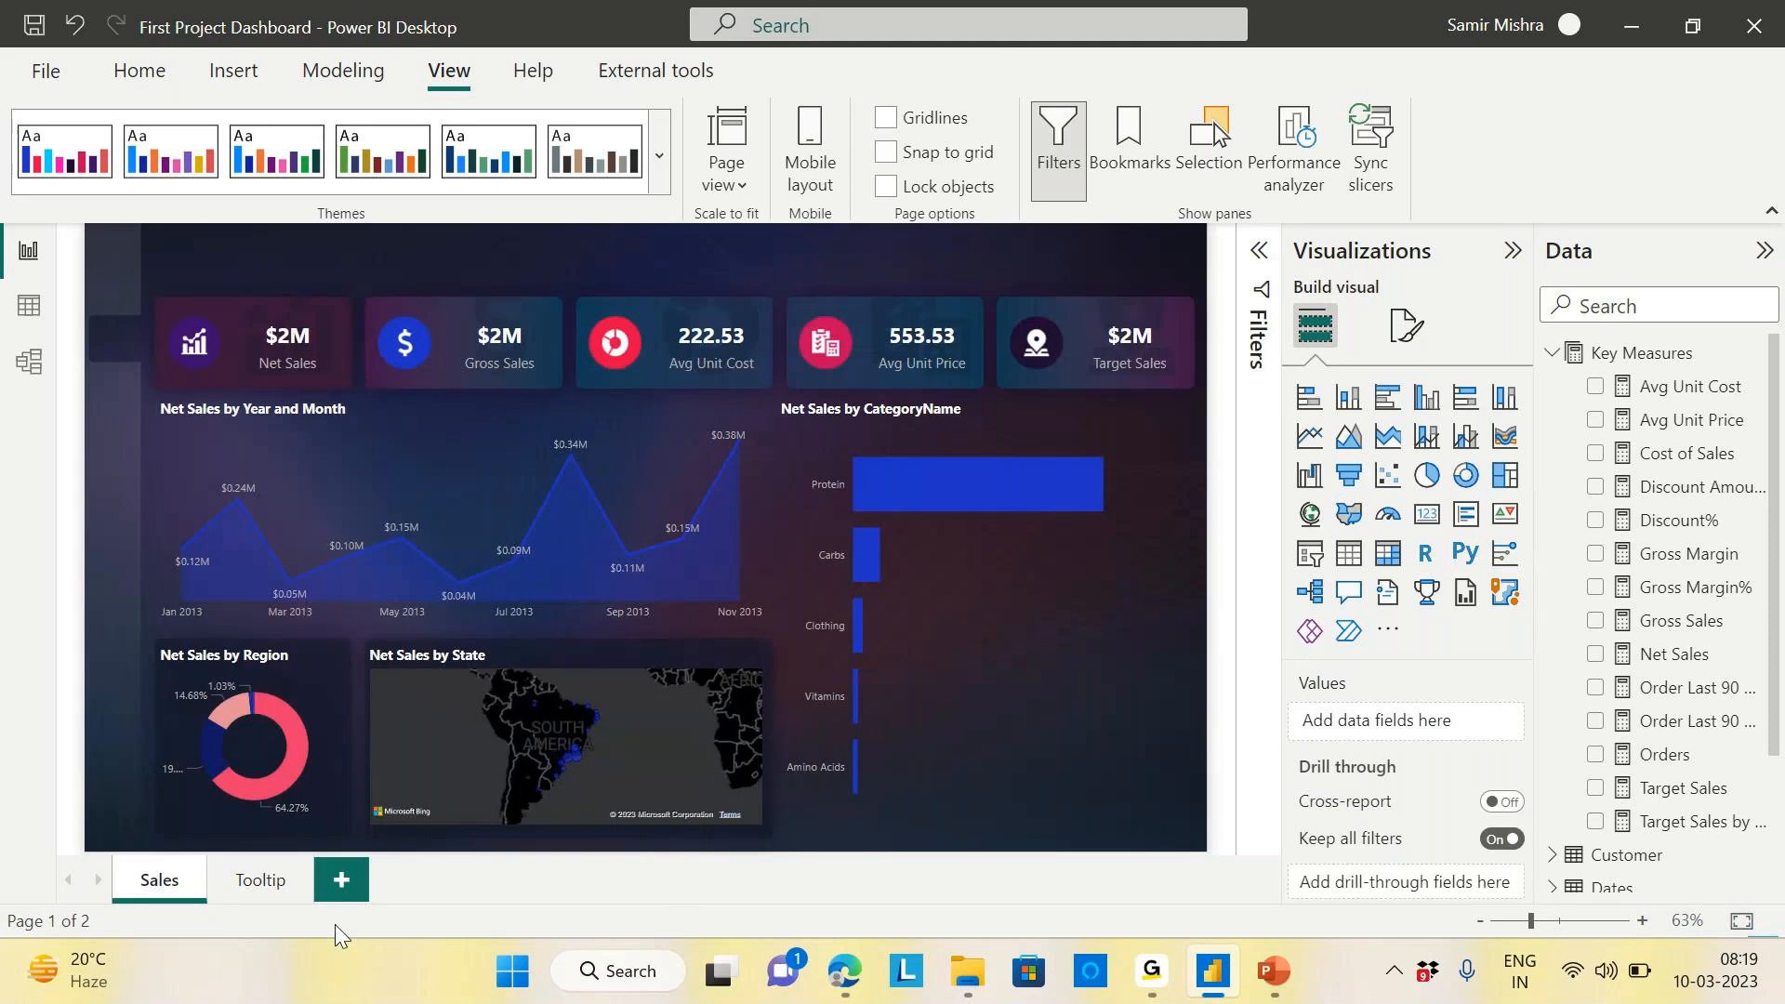
pyautogui.rightClick(263, 878)
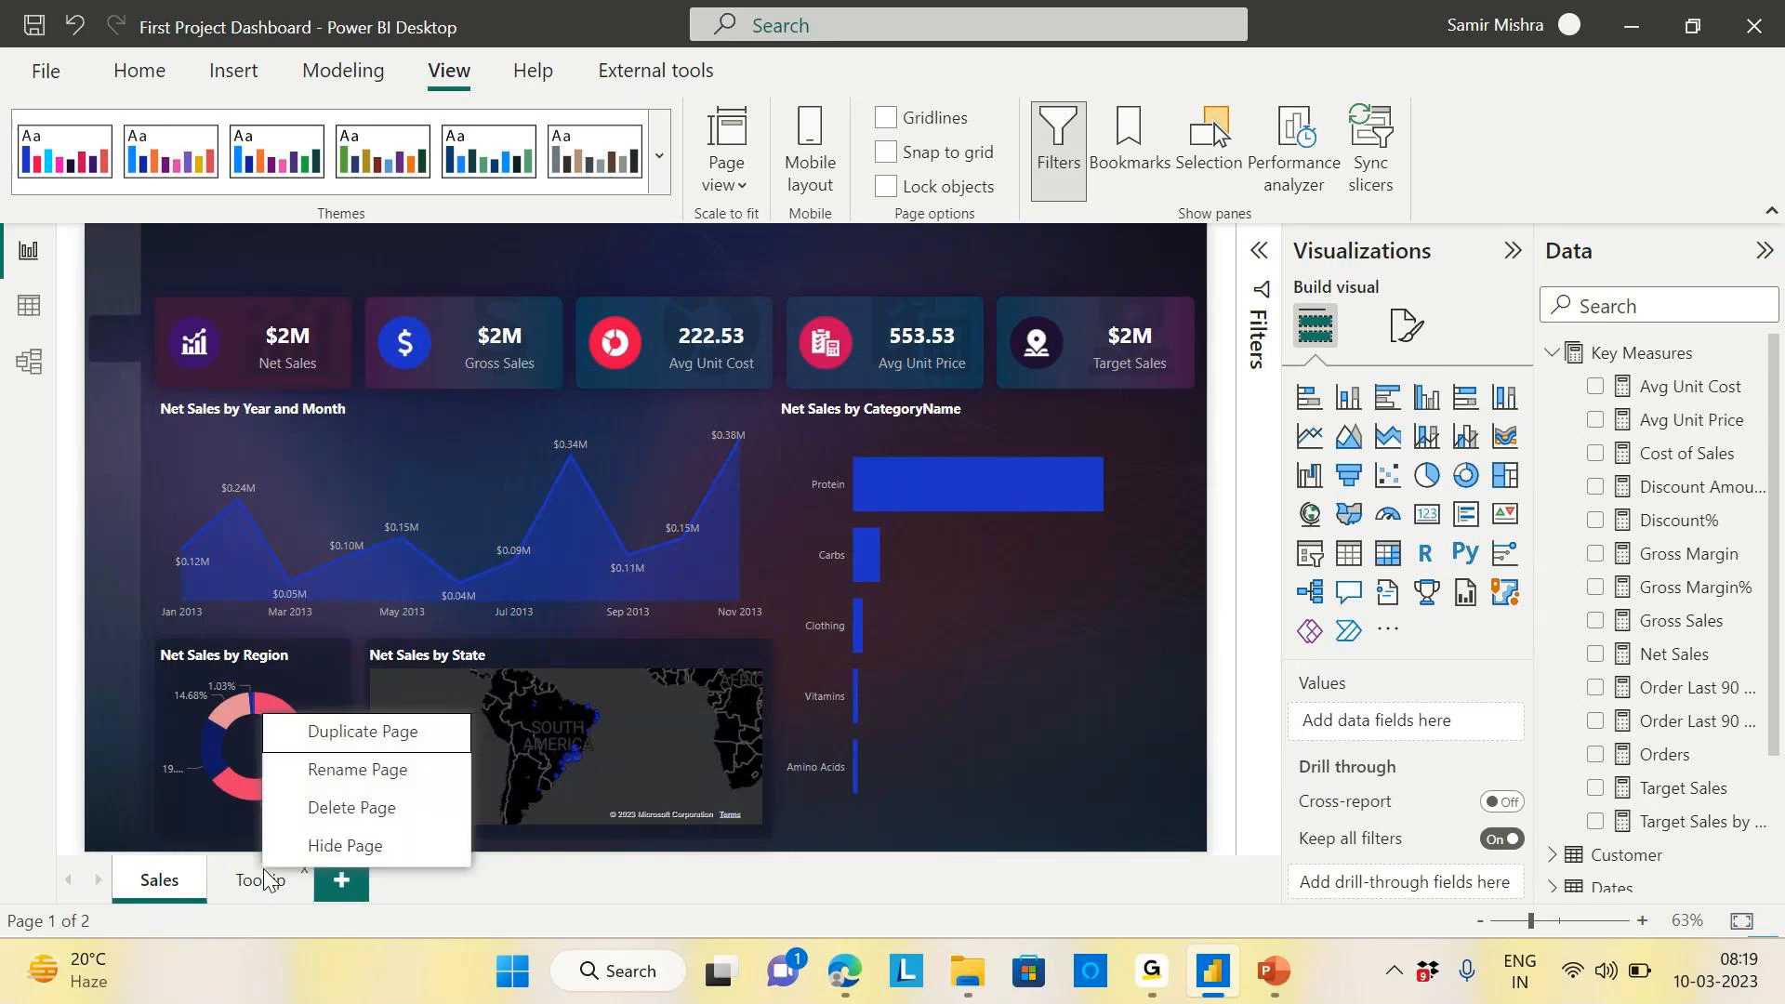
pyautogui.click(320, 850)
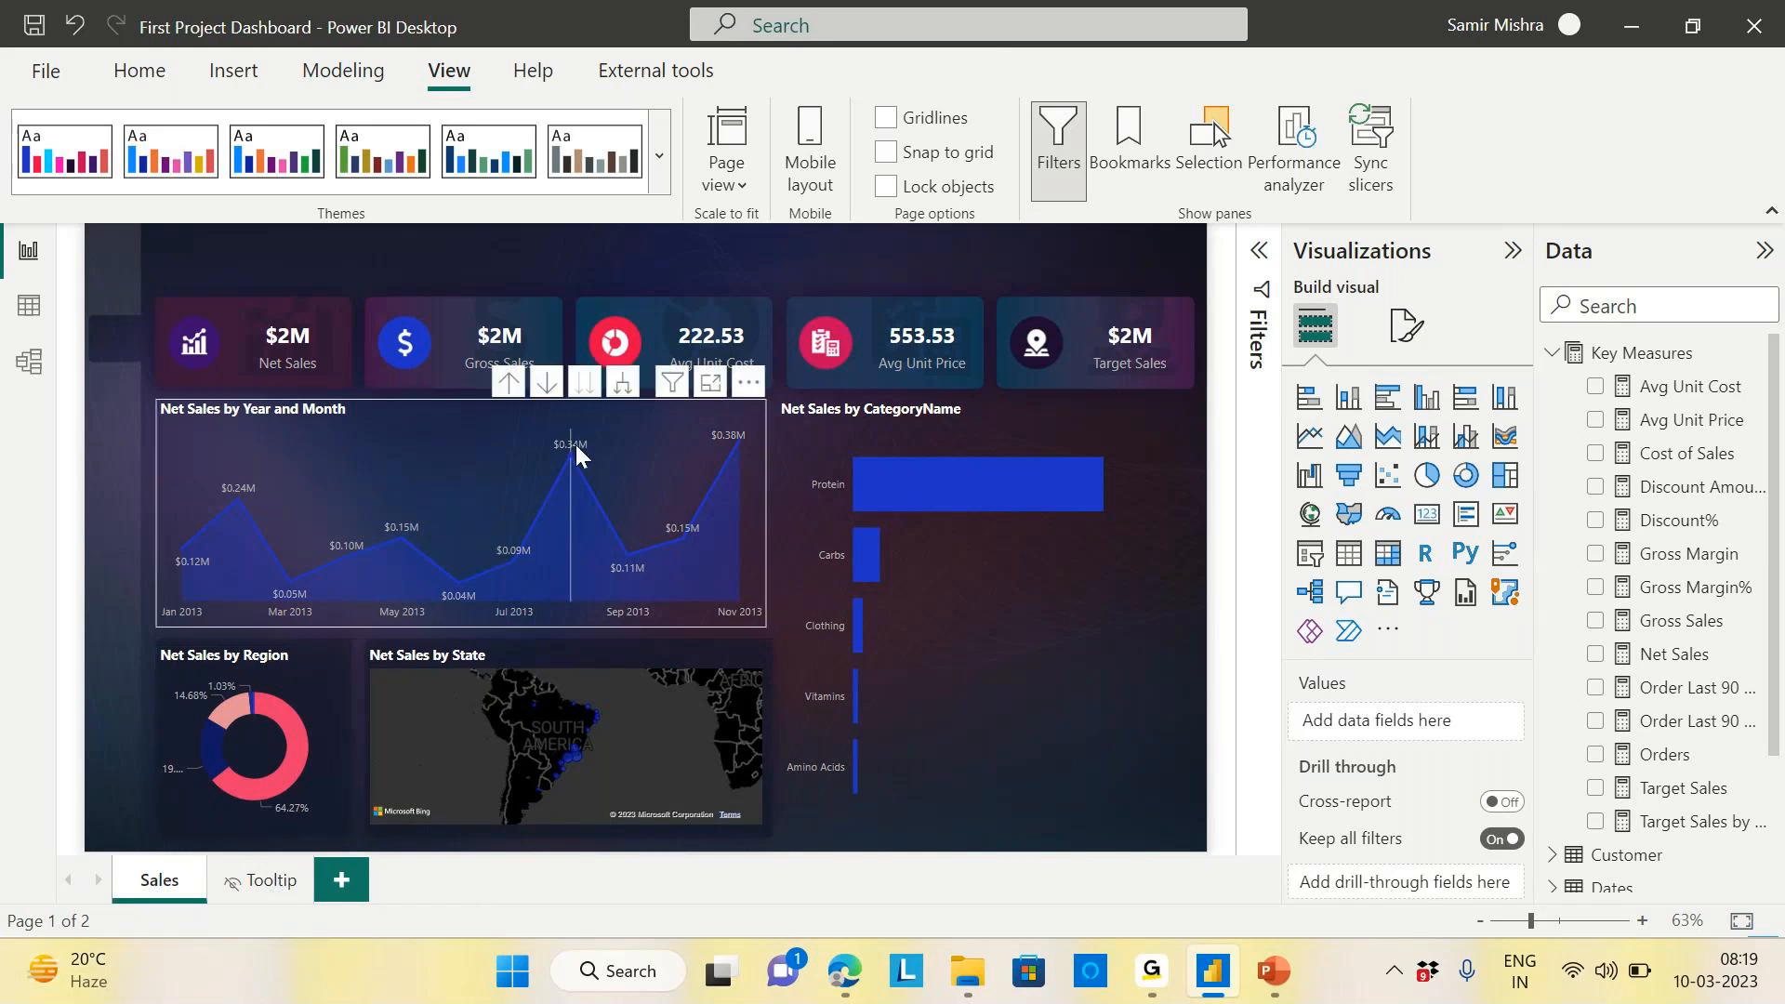
pyautogui.moveTo(573, 449)
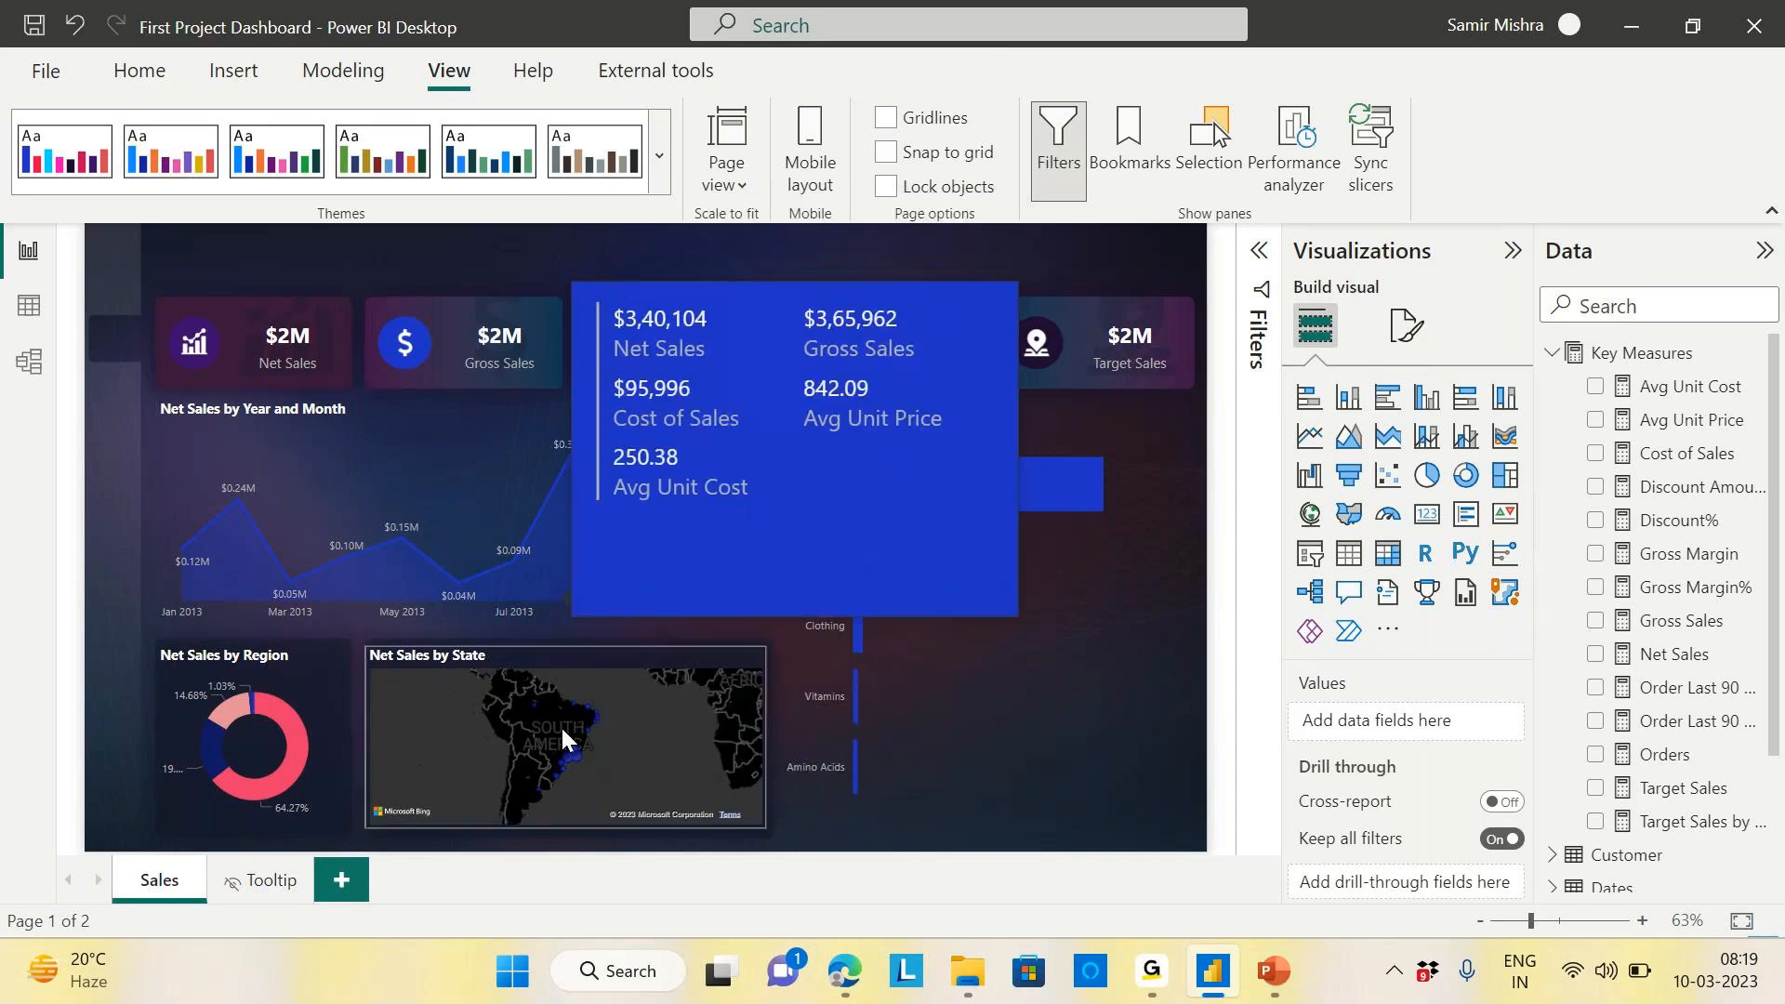
# Reduce the Tooltip page's multi-row card to Net Sales and Target Sales, and shorten it to a single row's height
pyautogui.click(272, 881)
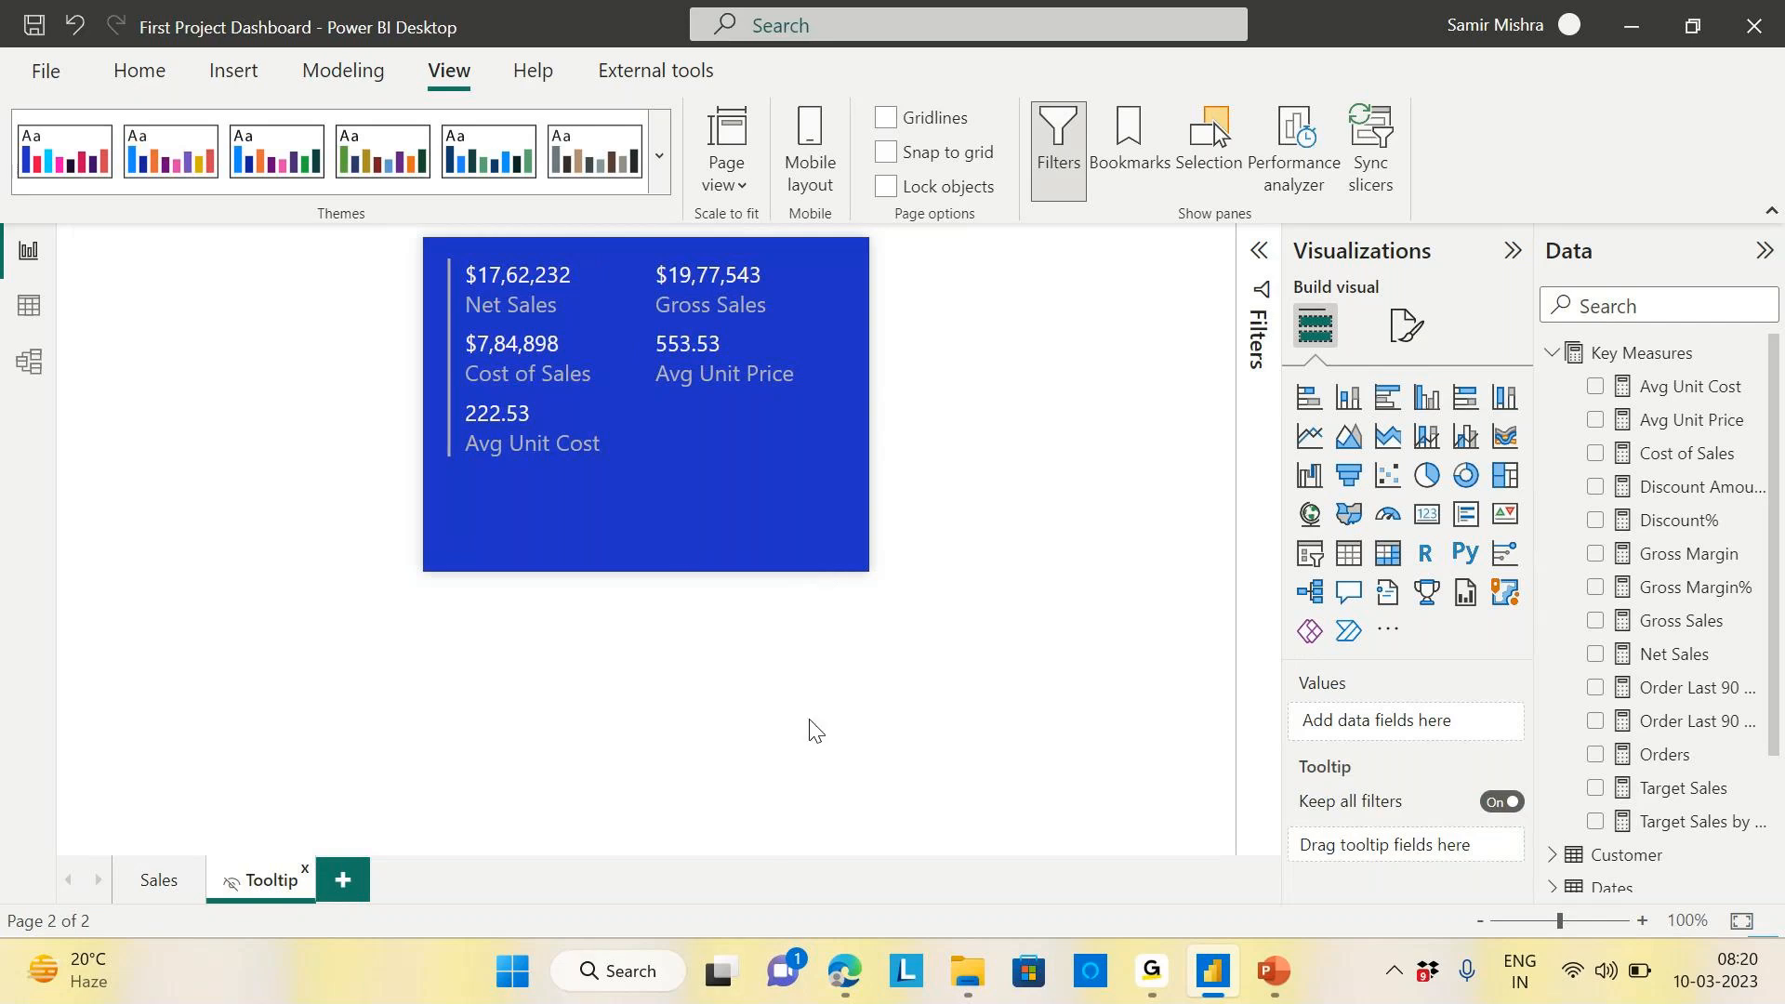
pyautogui.click(677, 450)
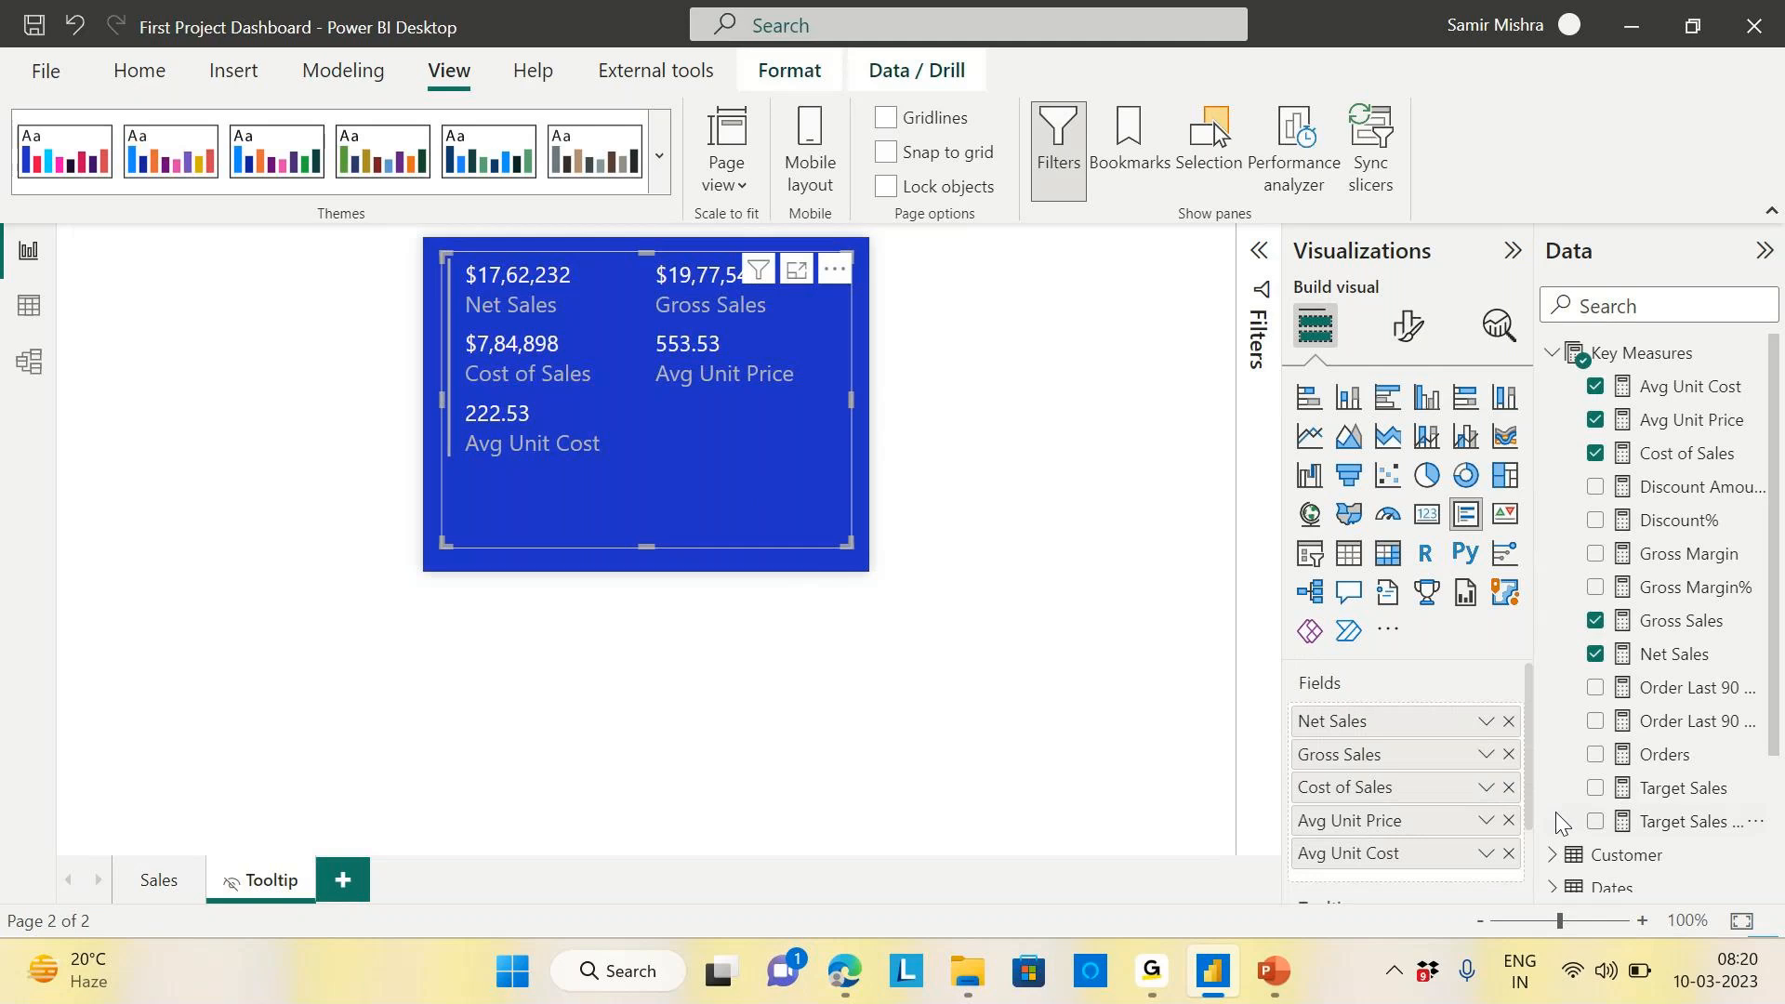
pyautogui.click(1510, 756)
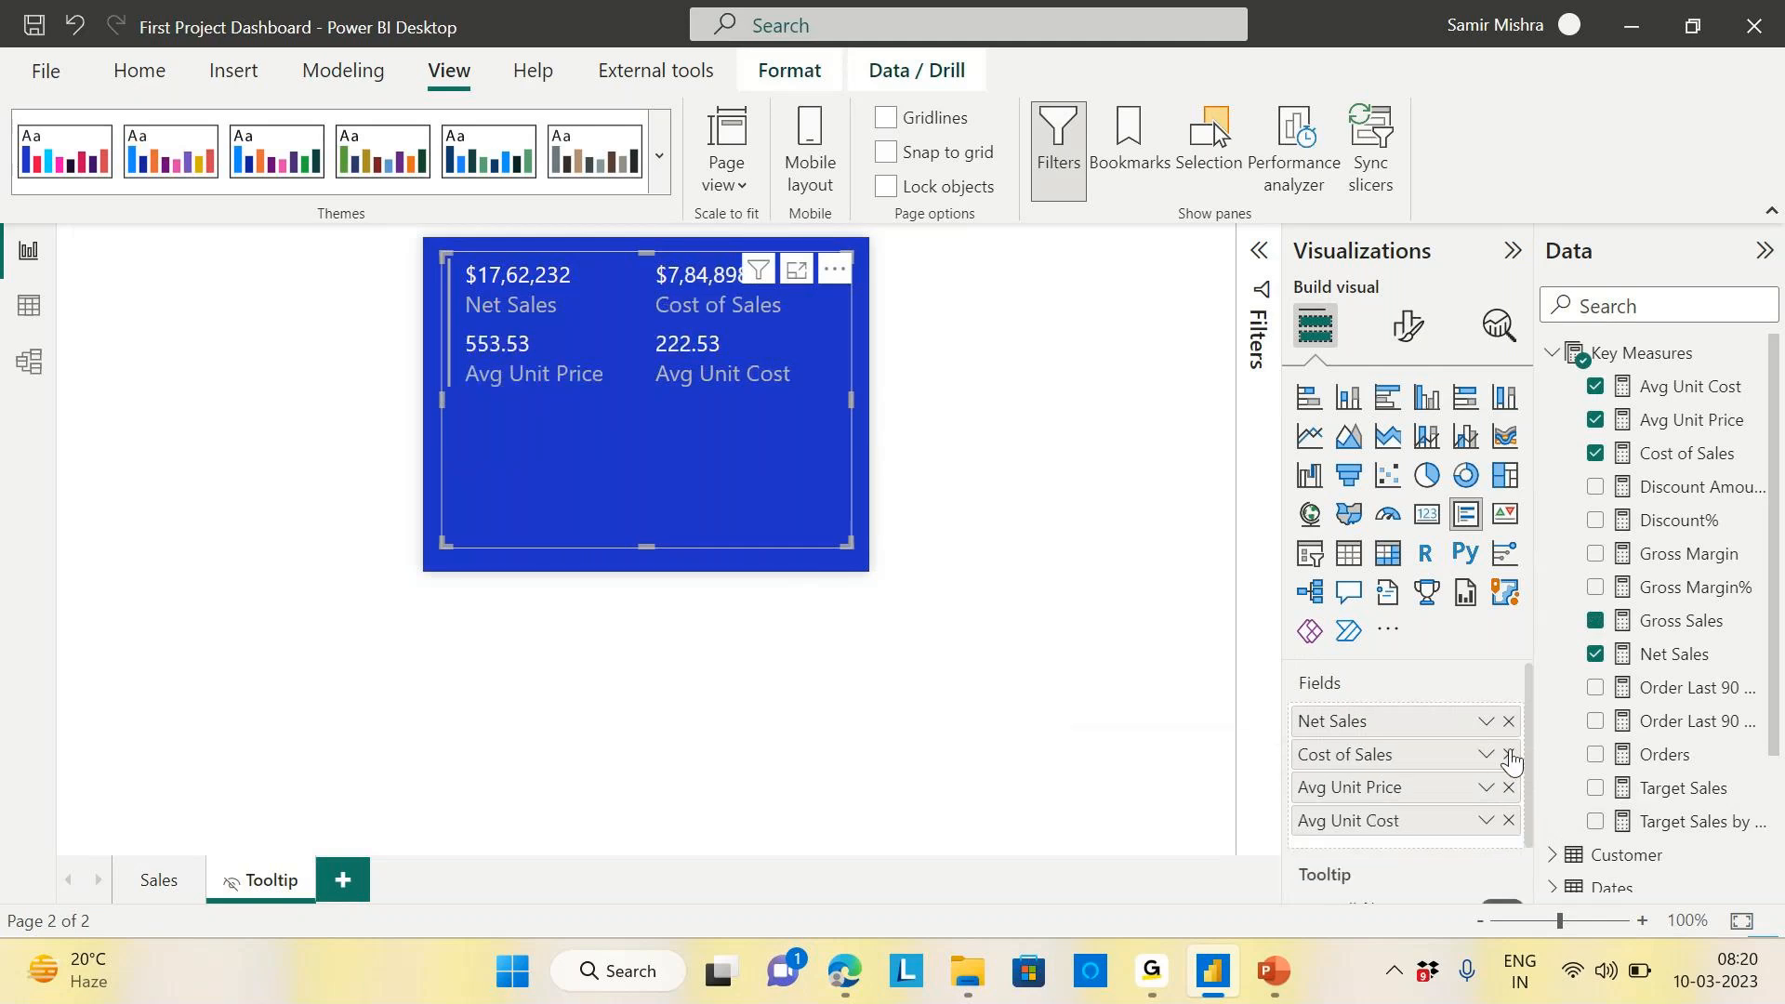
pyautogui.click(1509, 755)
pyautogui.click(1509, 755)
pyautogui.click(1509, 755)
pyautogui.moveTo(1695, 798); pyautogui.dragTo(1441, 755)
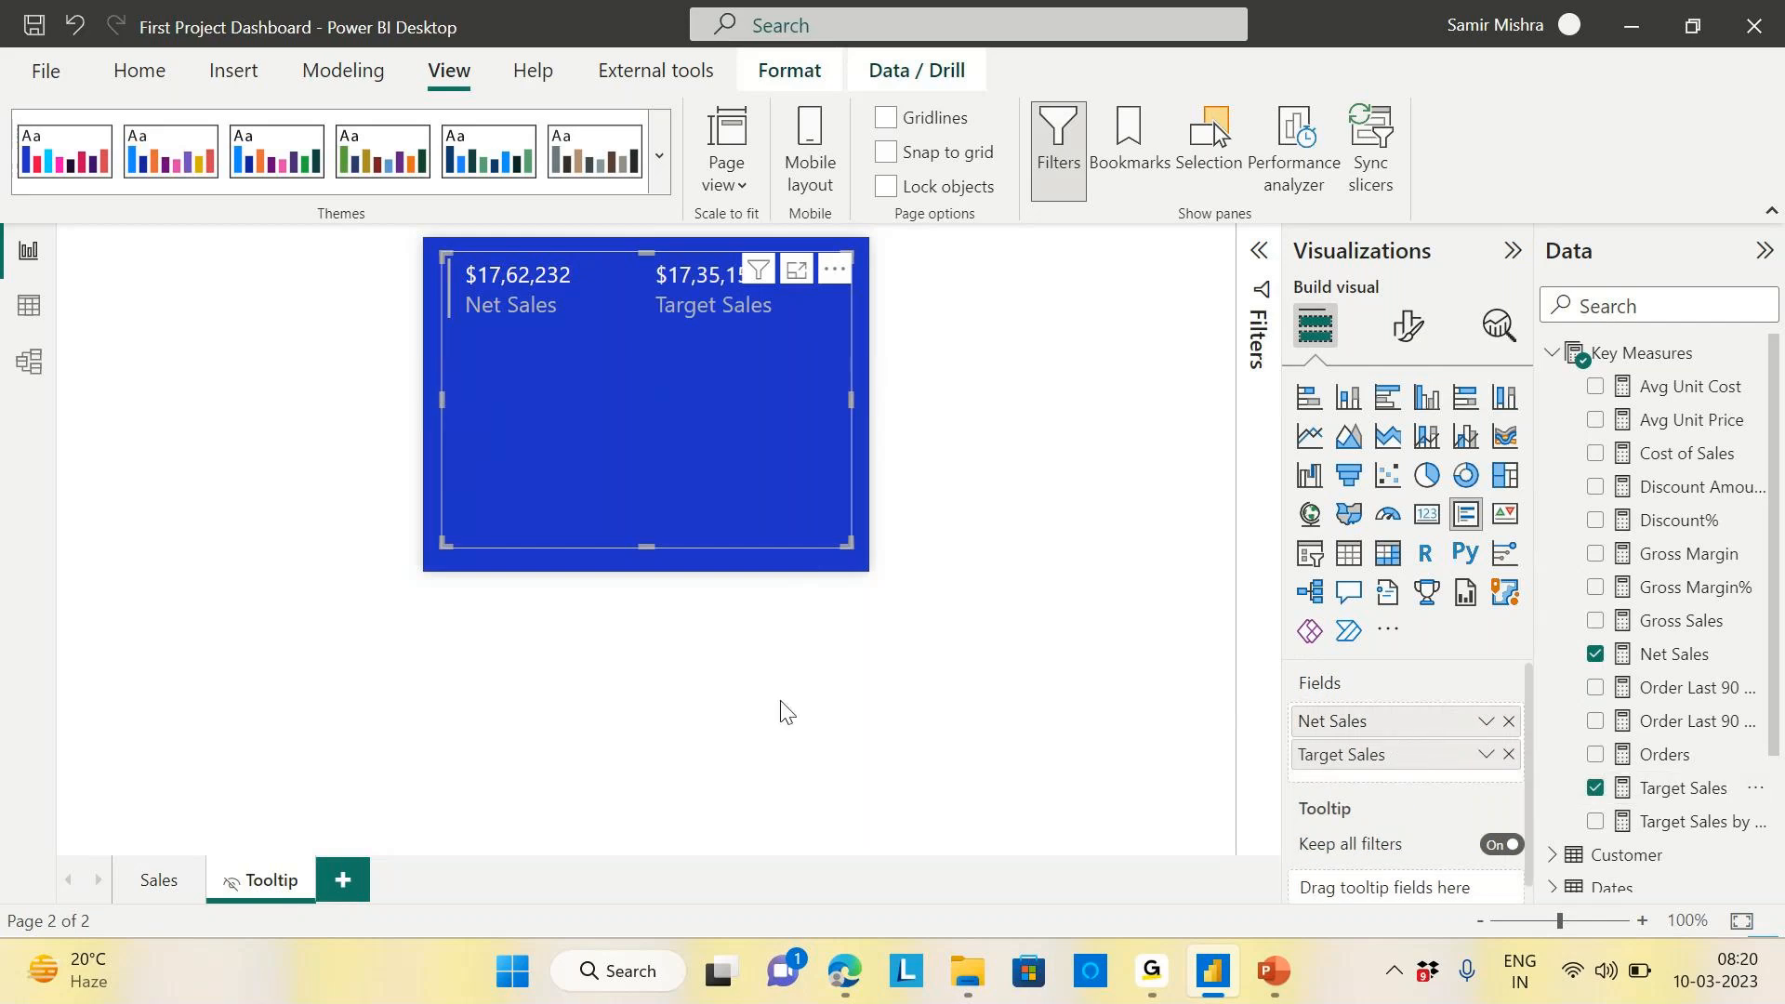
pyautogui.moveTo(647, 547); pyautogui.dragTo(675, 339)
pyautogui.click(694, 465)
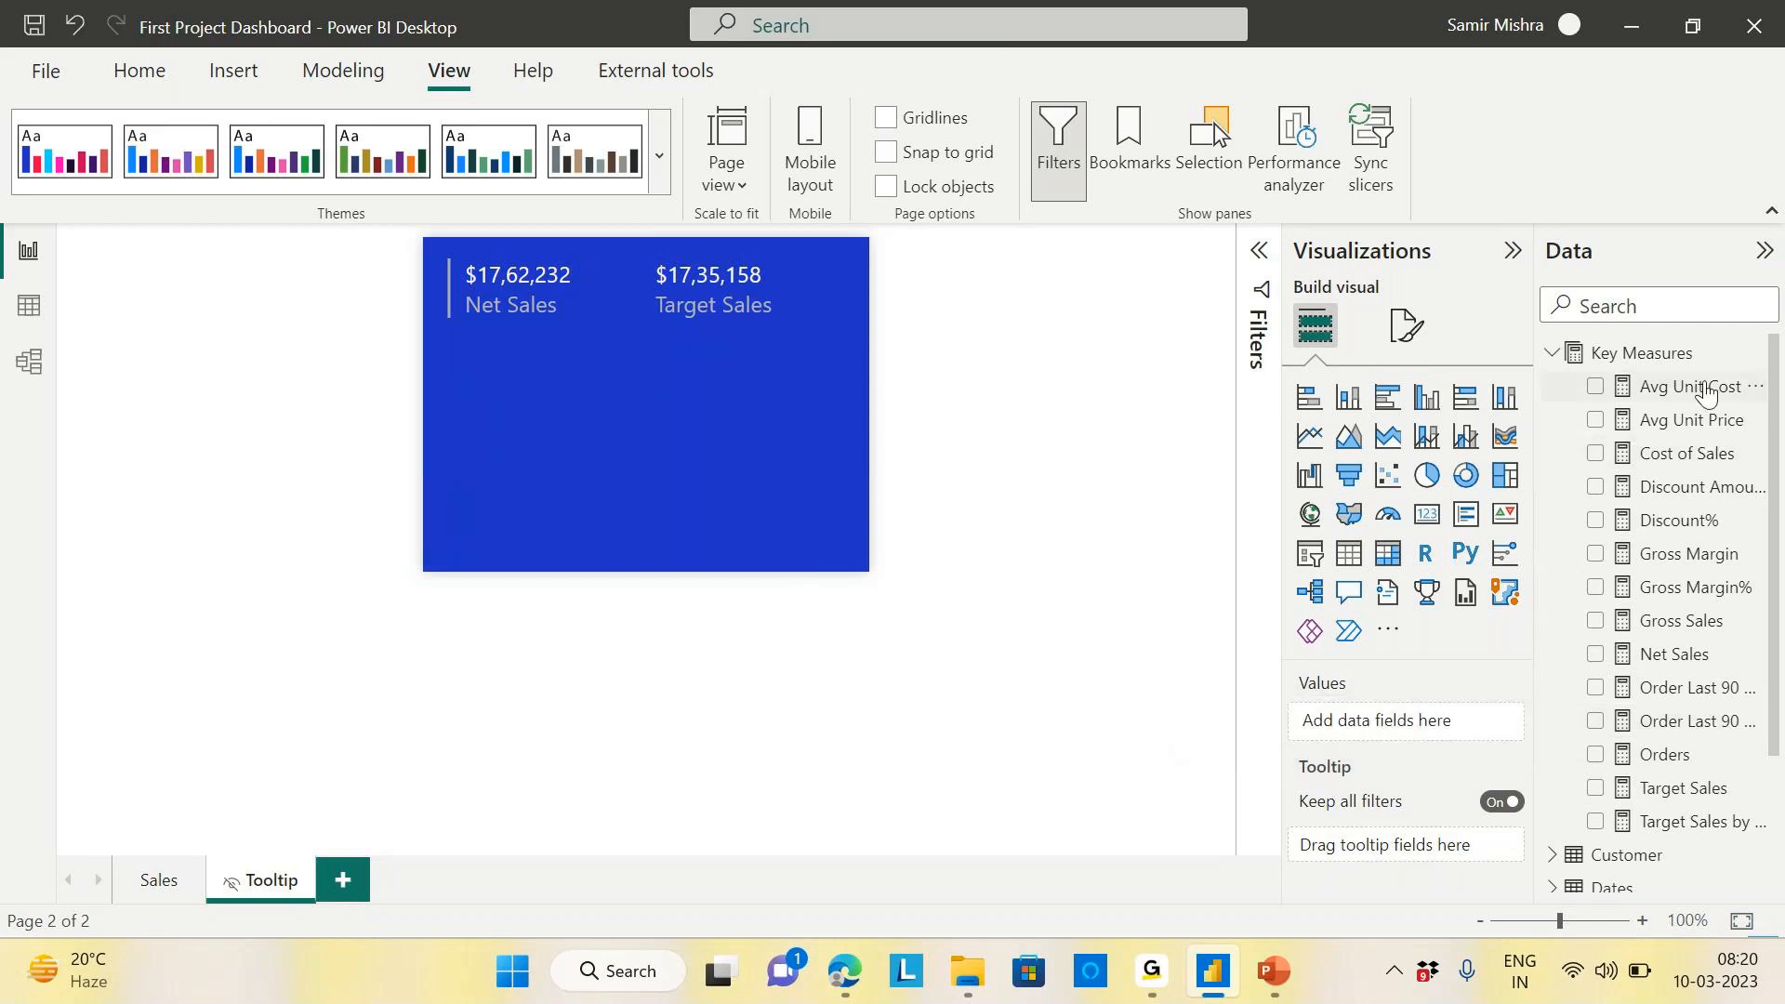
# Create a Target Rate measure in Key Measures with the formula DIVIDE([Target Sales],[Net Sales])
pyautogui.click(1754, 352)
pyautogui.click(1597, 366)
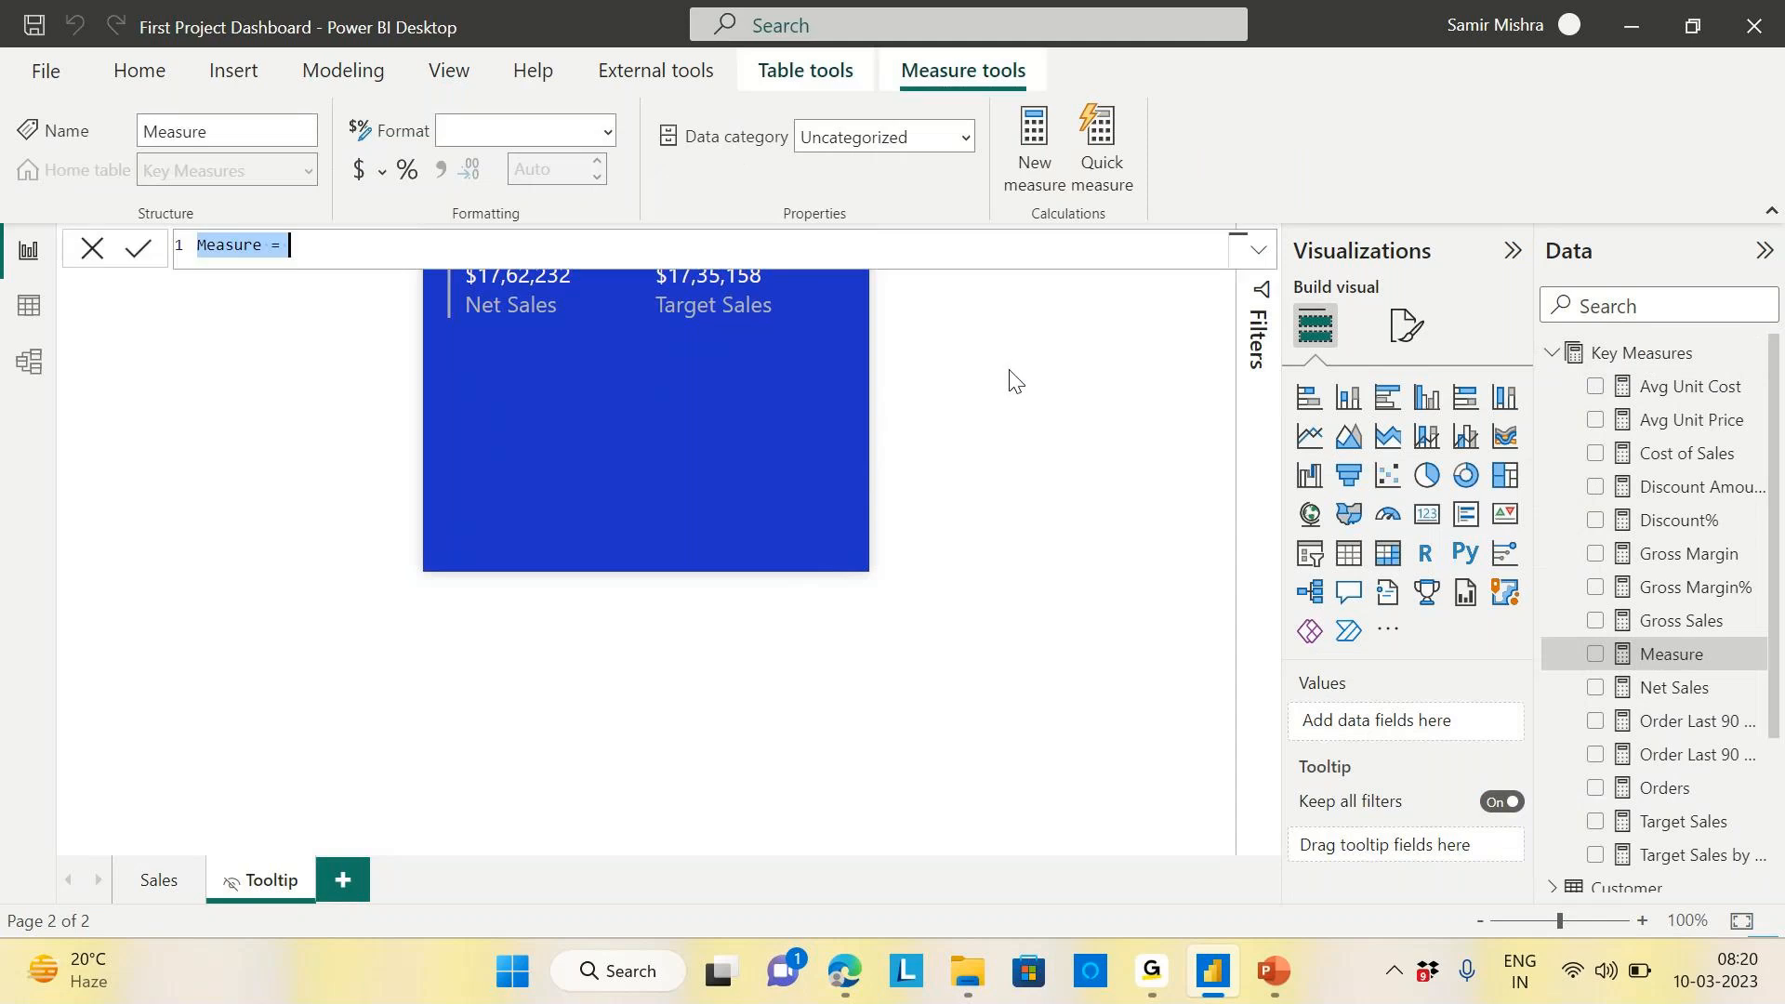
pyautogui.write('Ta')
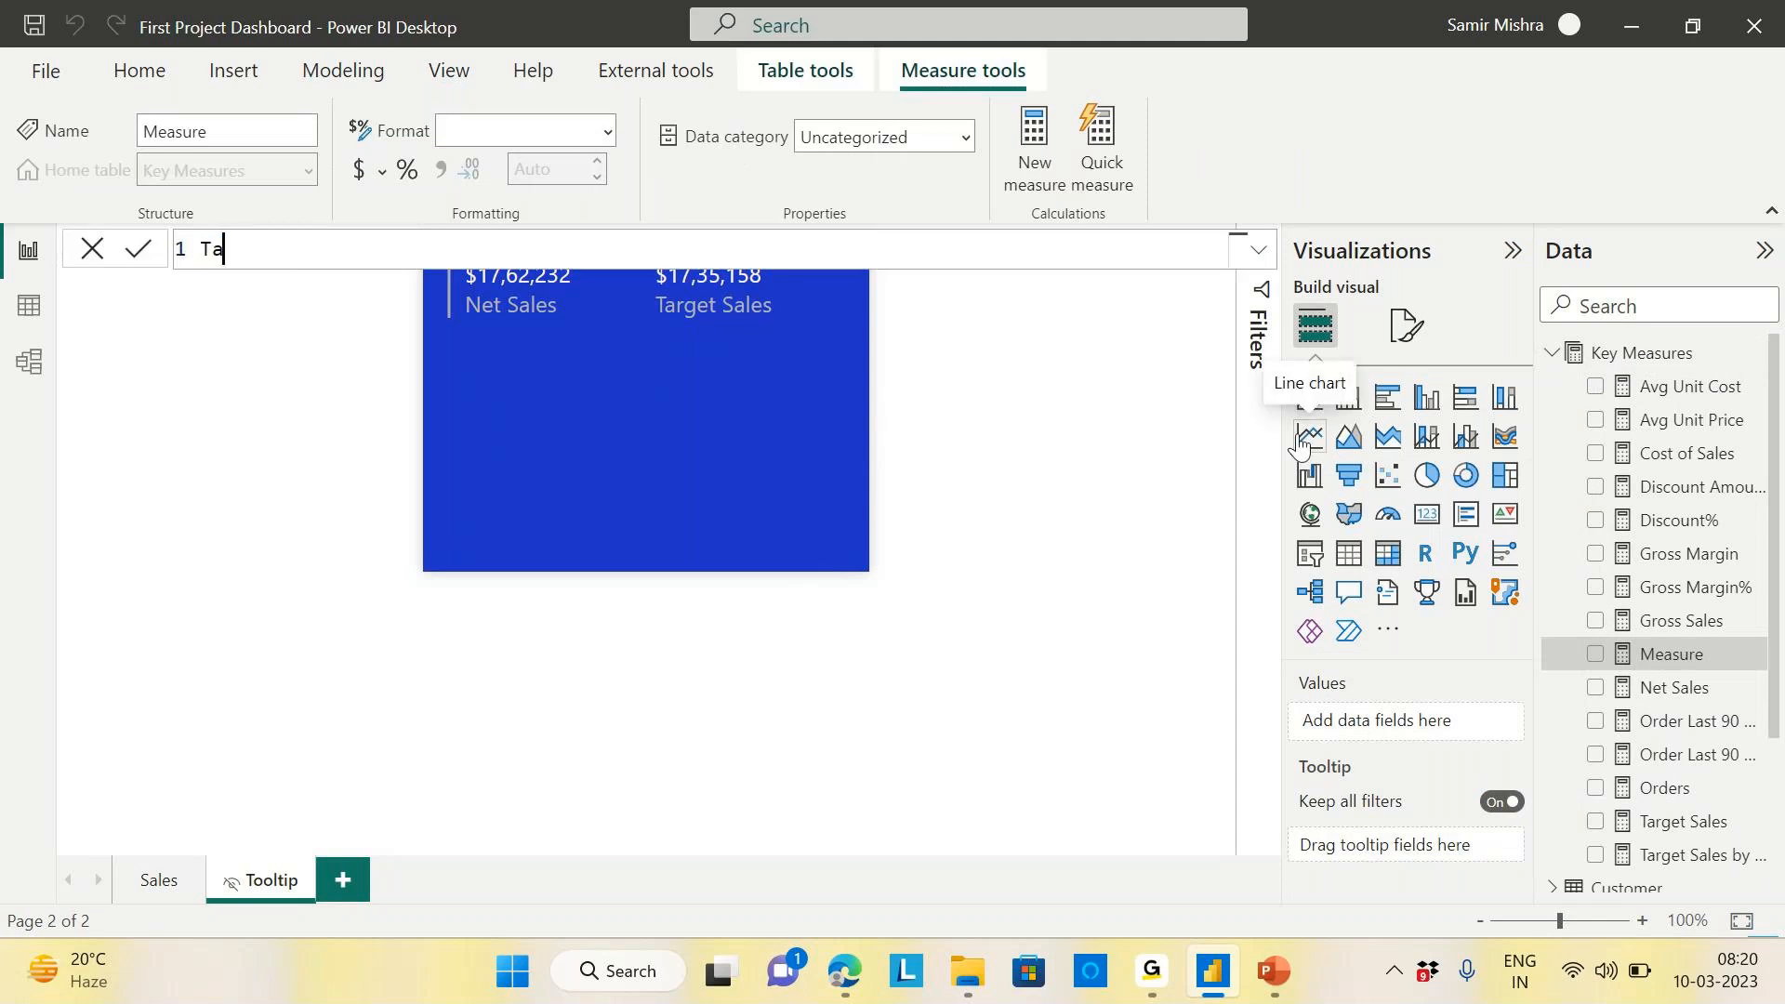
pyautogui.write('rget Rate= divide')
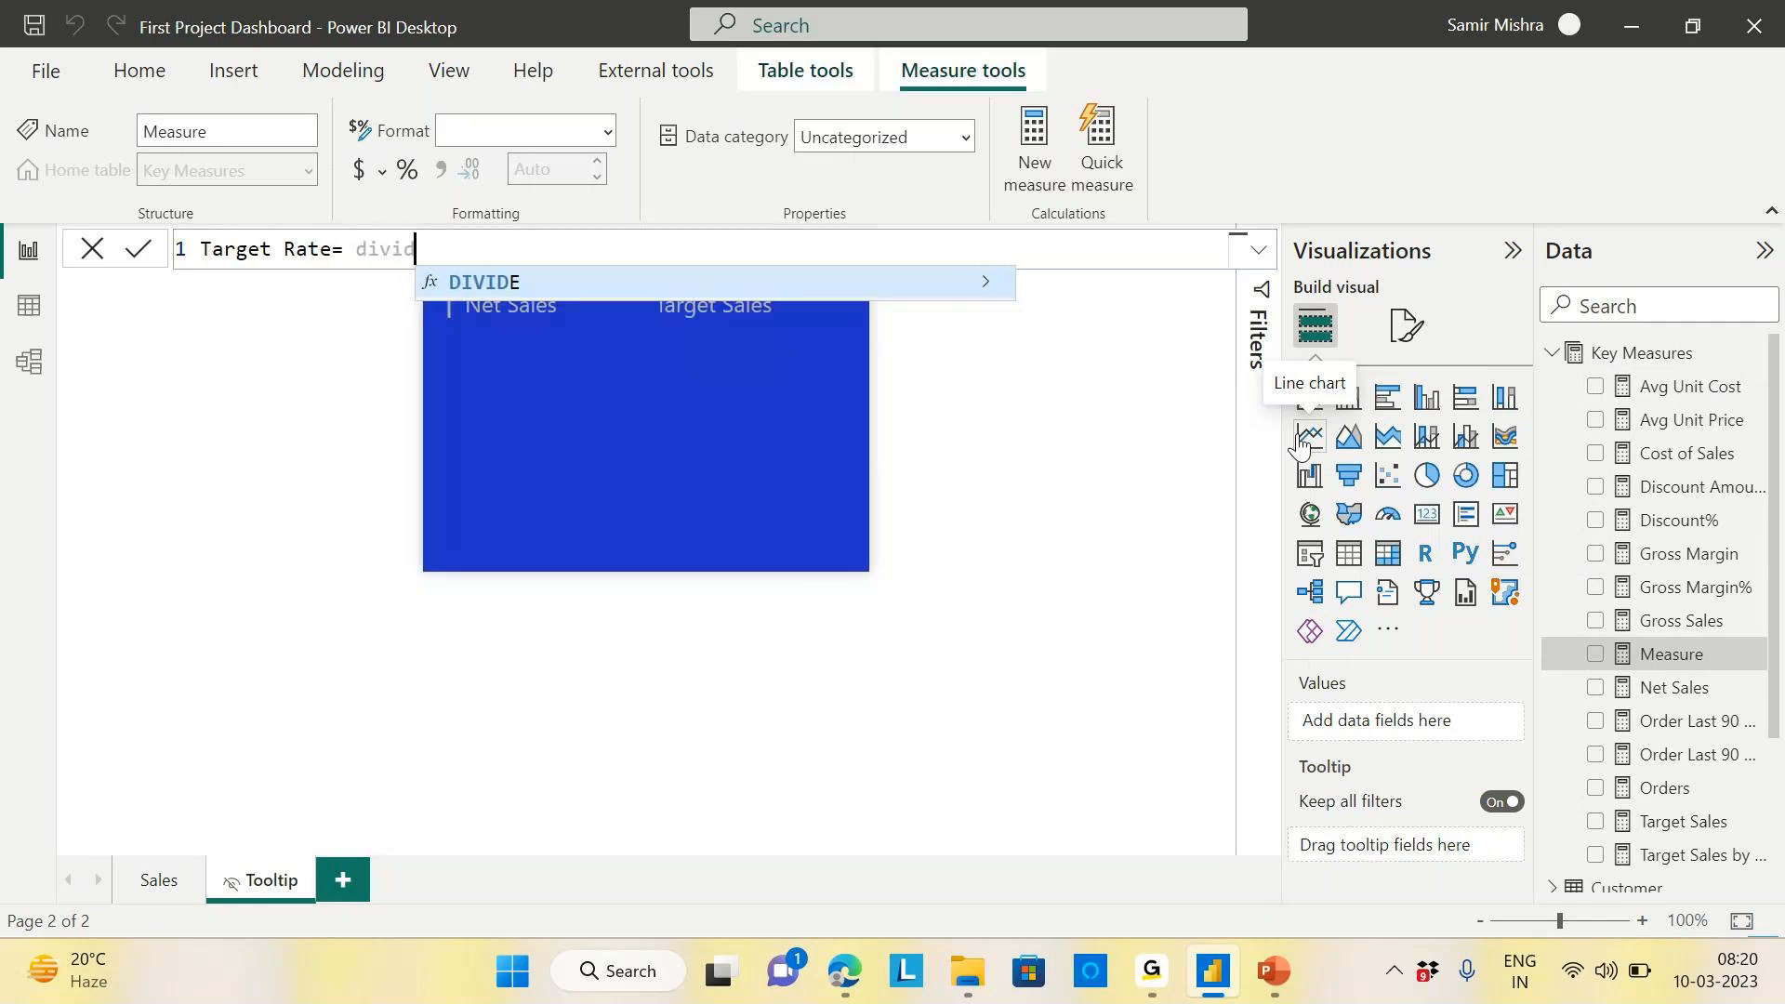
pyautogui.press('Tab')
pyautogui.write('[atr')
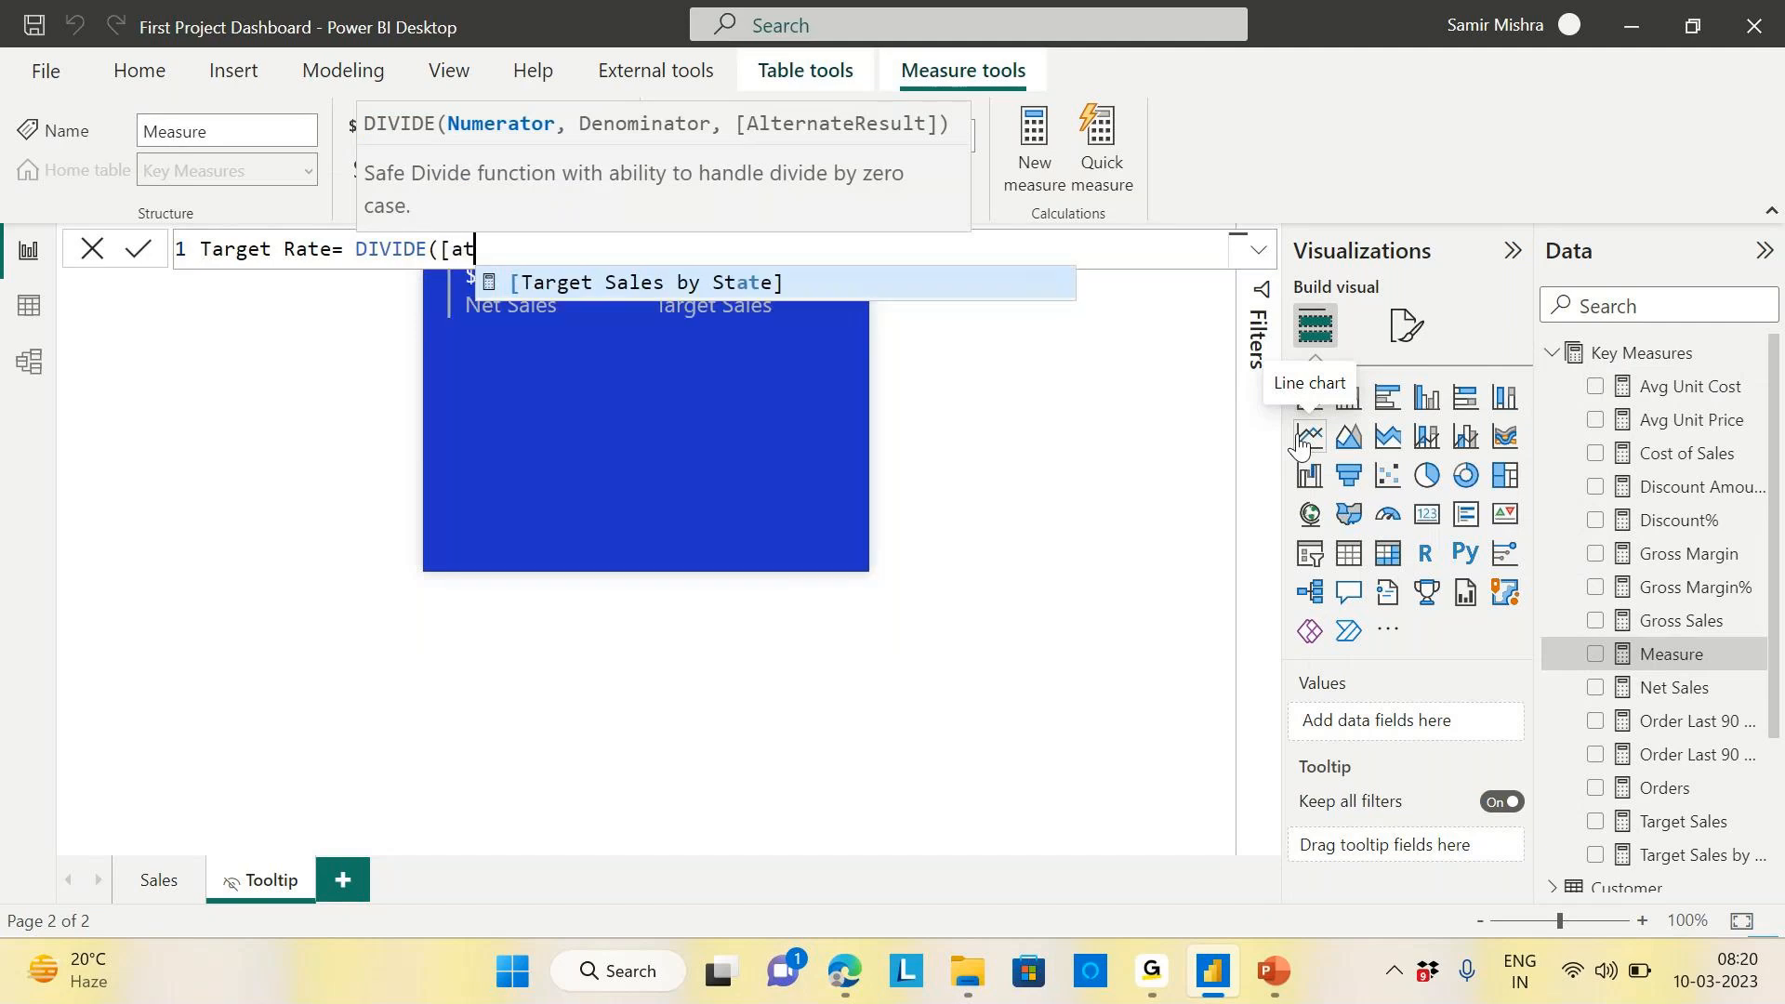
pyautogui.press('BackSpace')
pyautogui.press('BackSpace')
pyautogui.press('BackSpace')
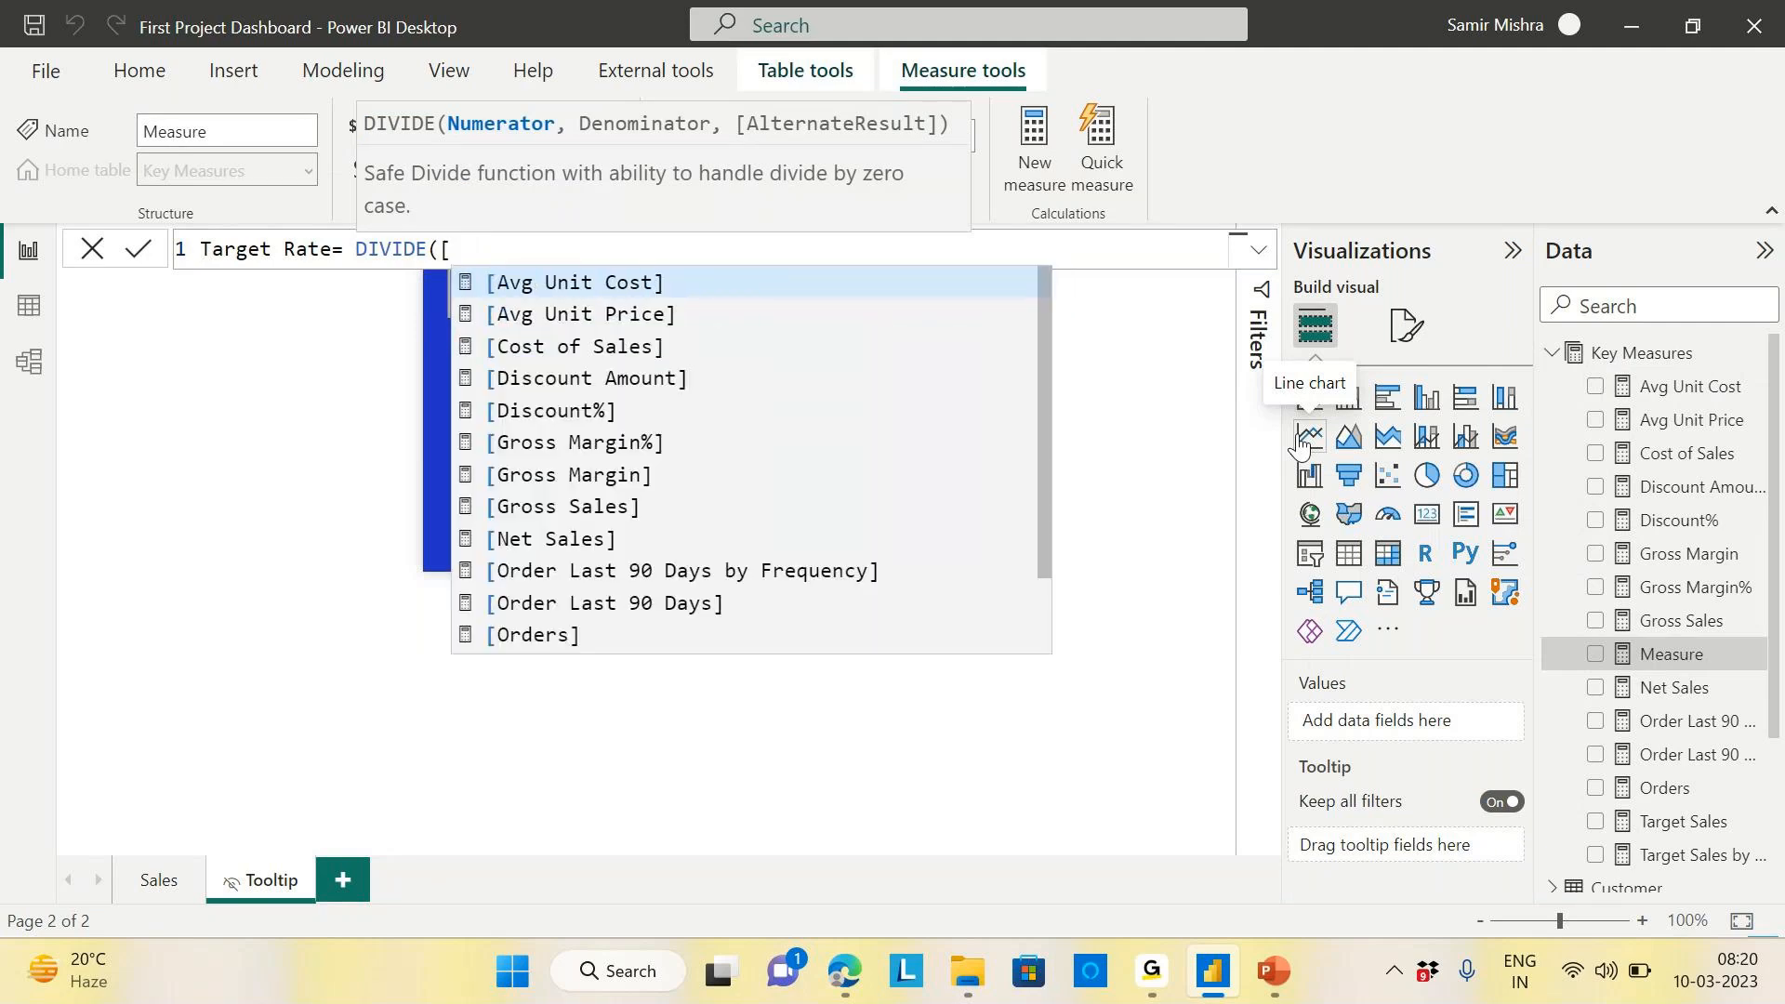
pyautogui.write('tar')
pyautogui.click(605, 313)
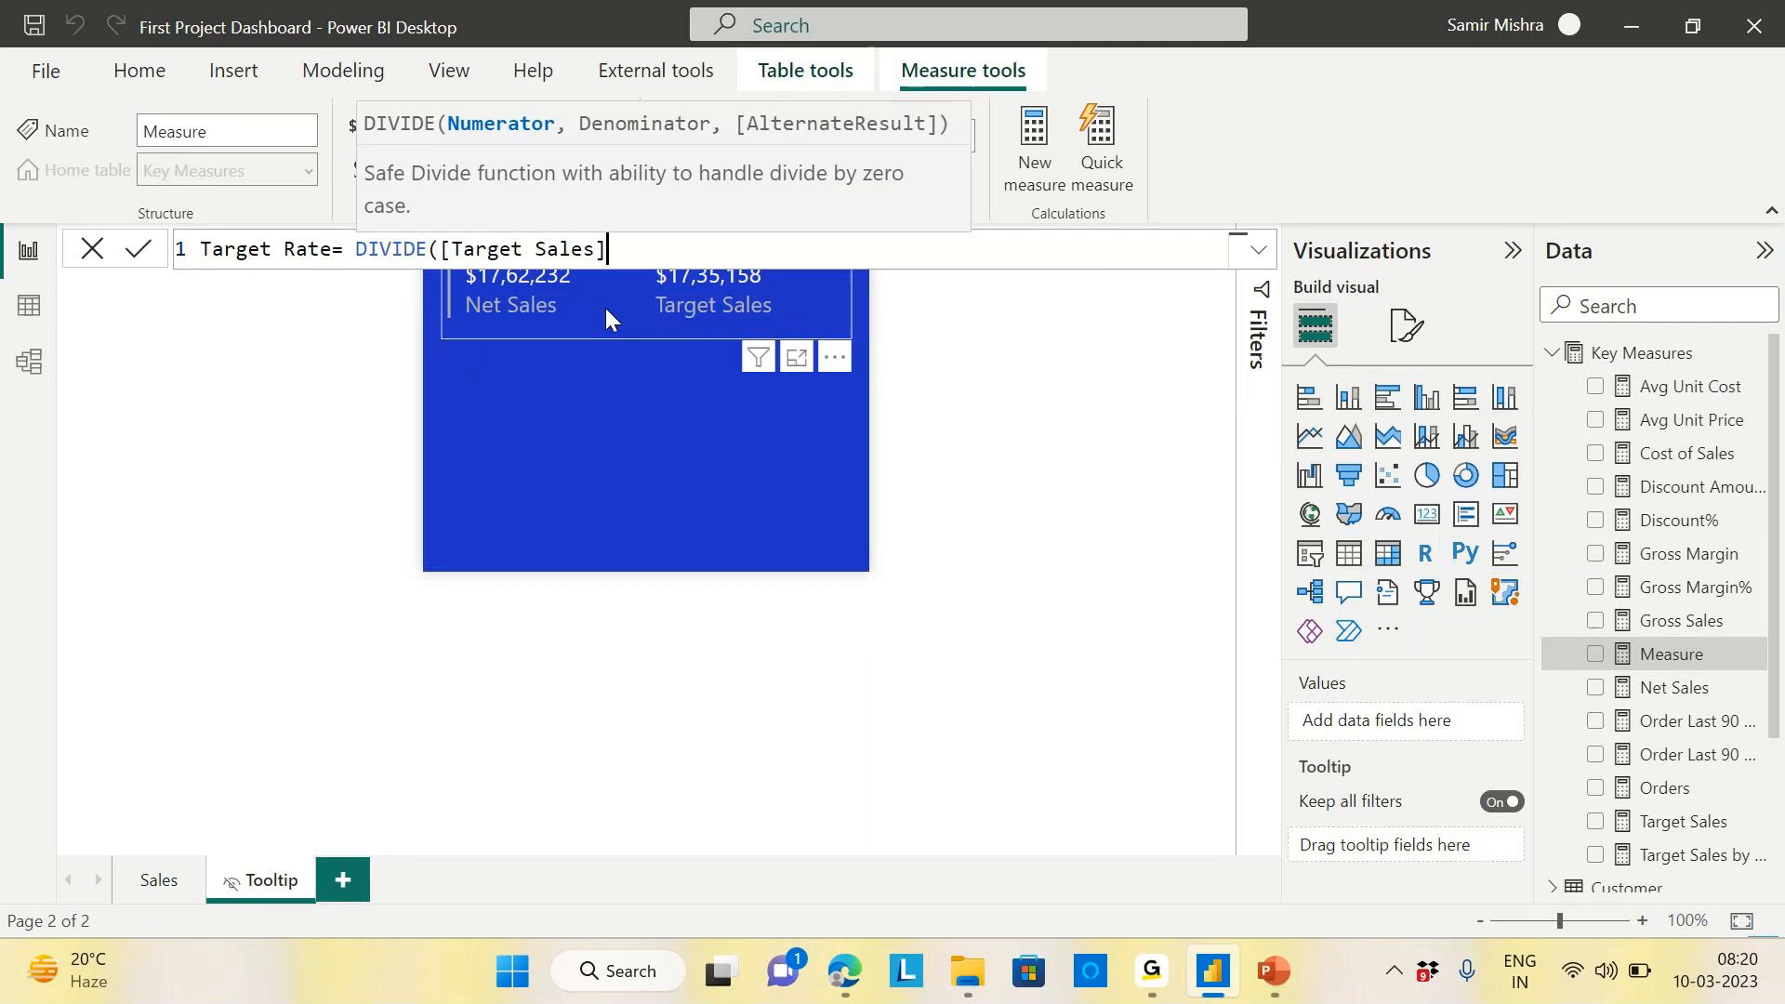
pyautogui.write(',[net')
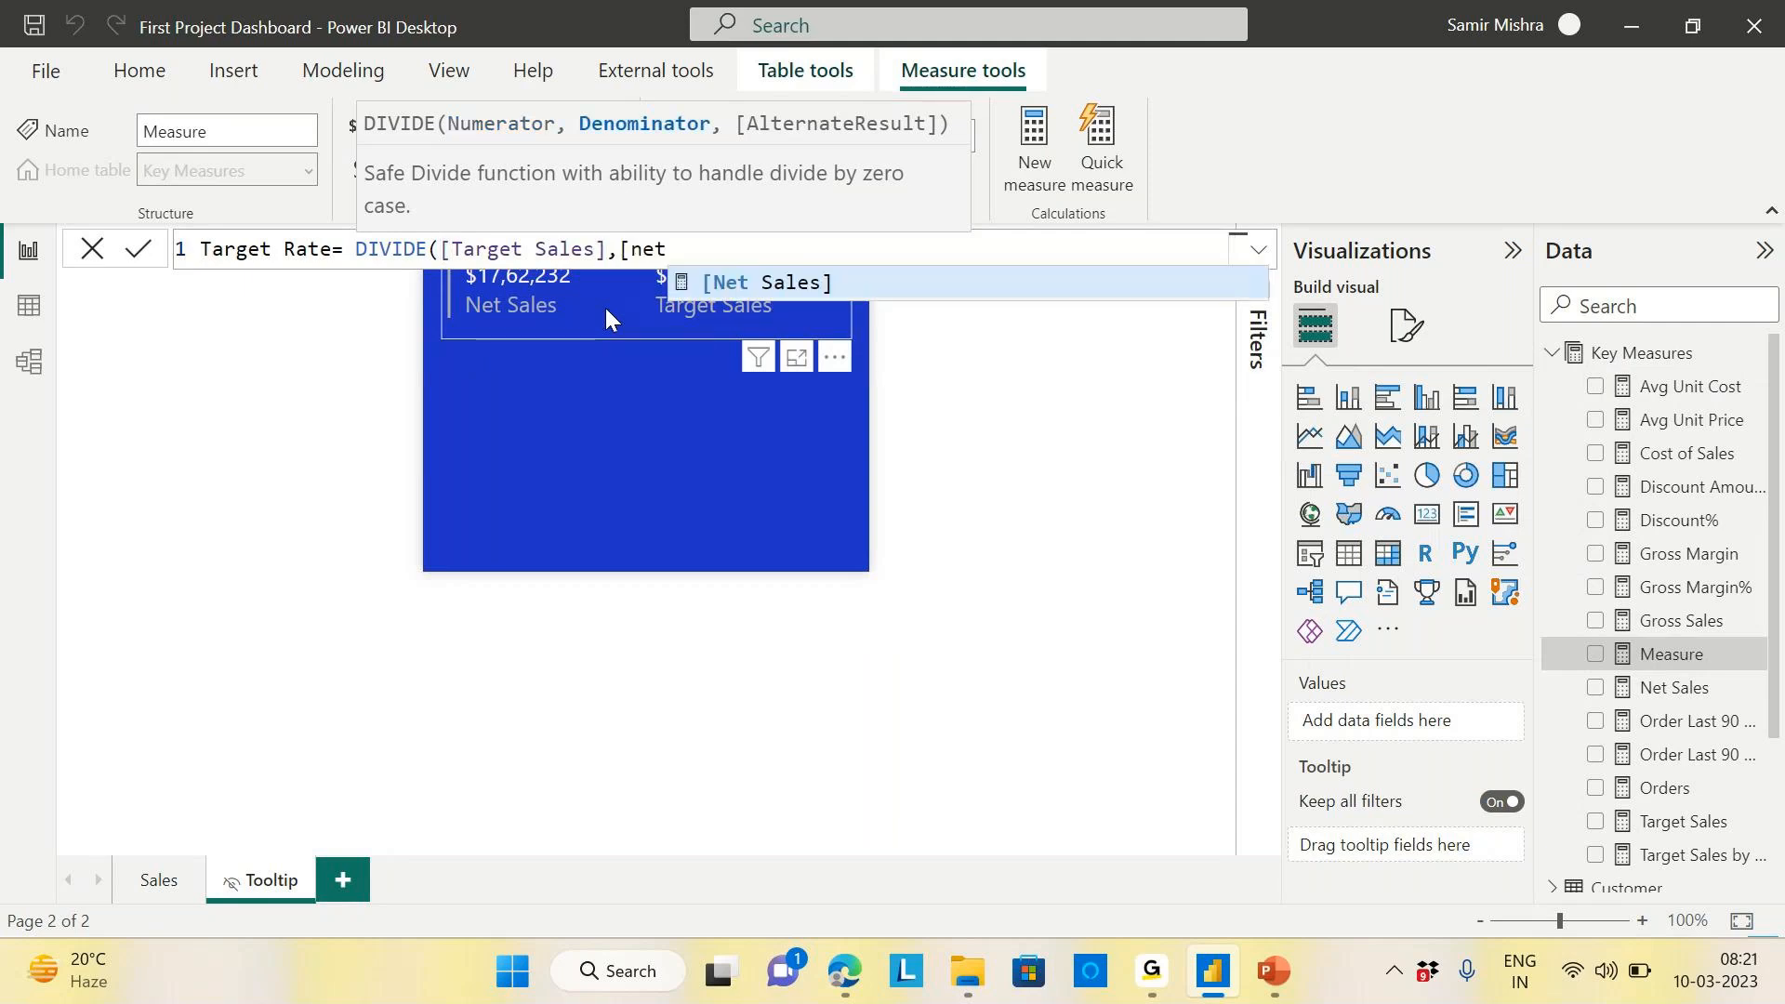
pyautogui.click(768, 281)
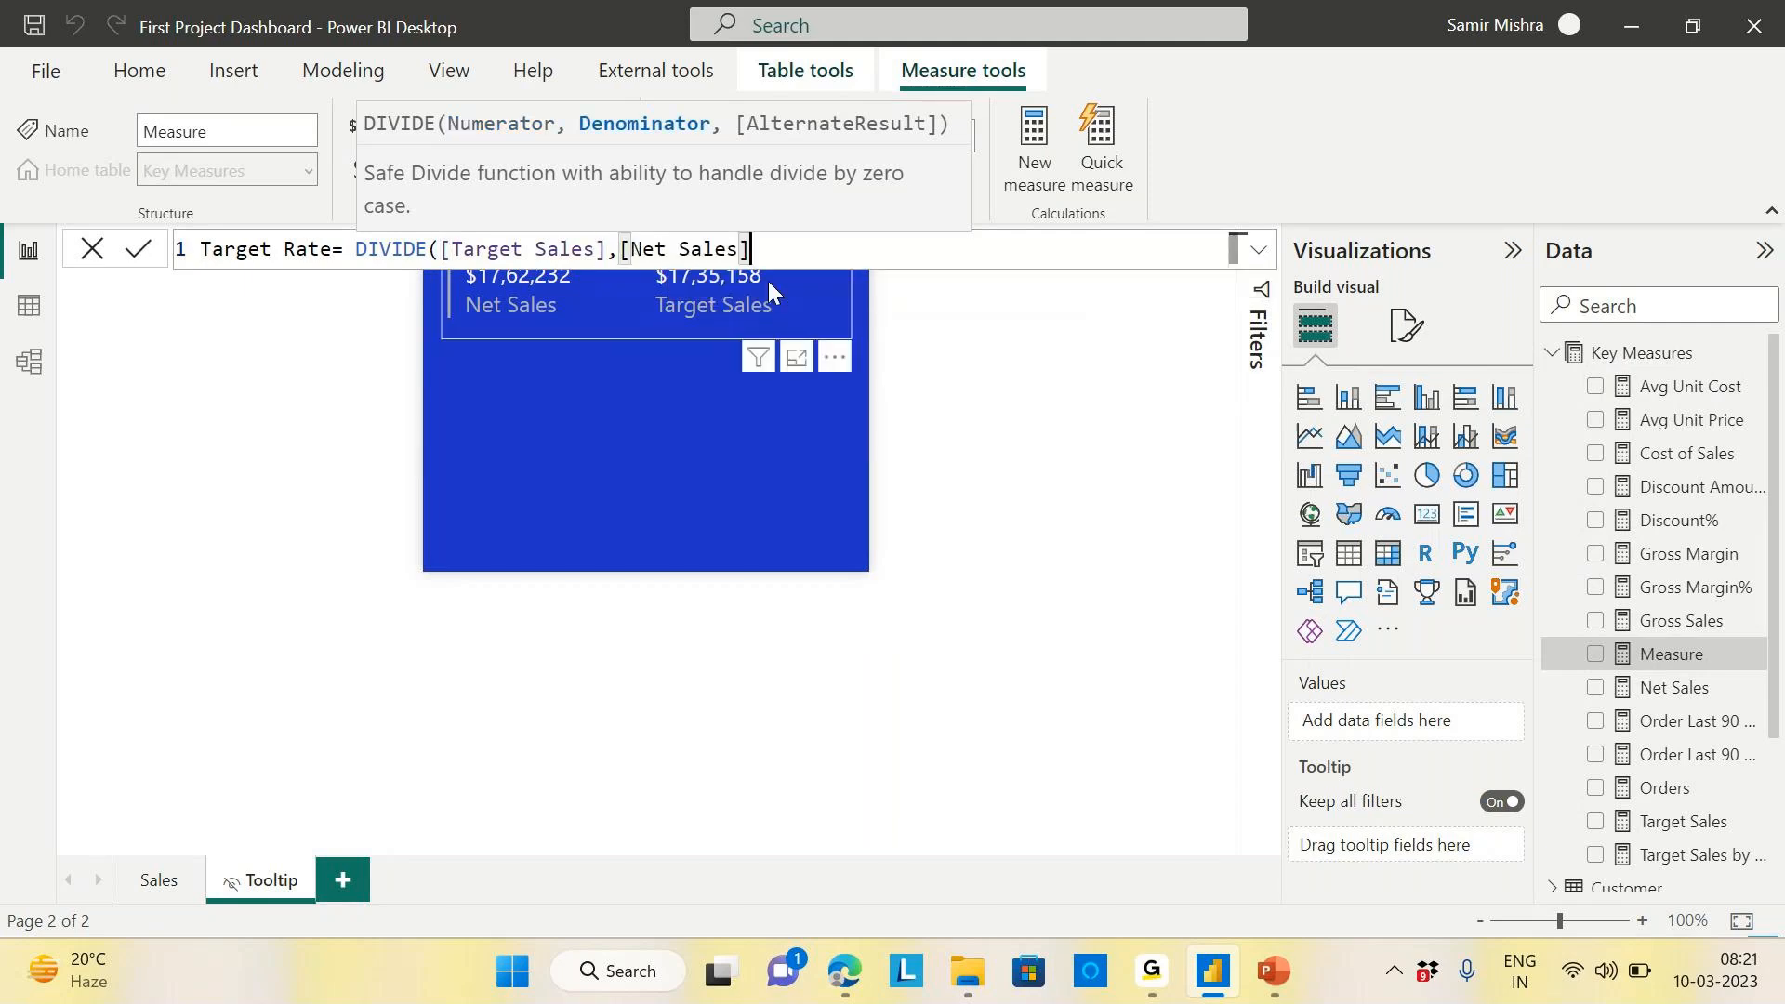
pyautogui.write(')')
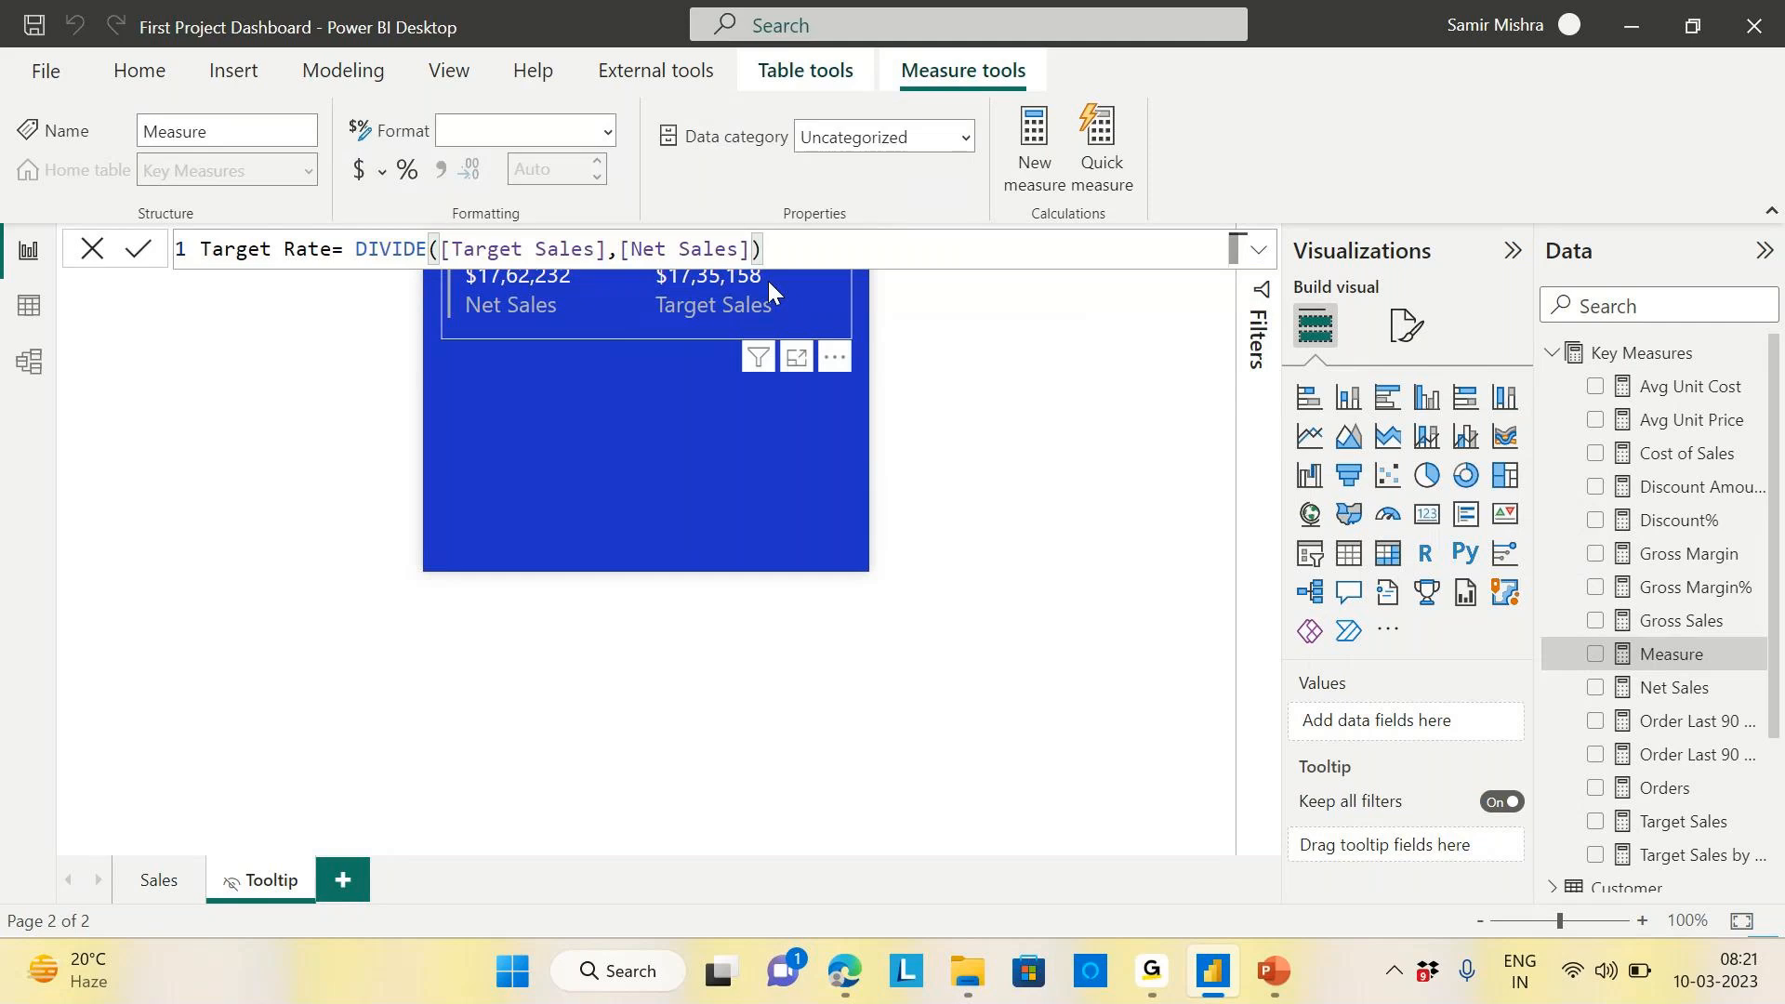
pyautogui.press('Return')
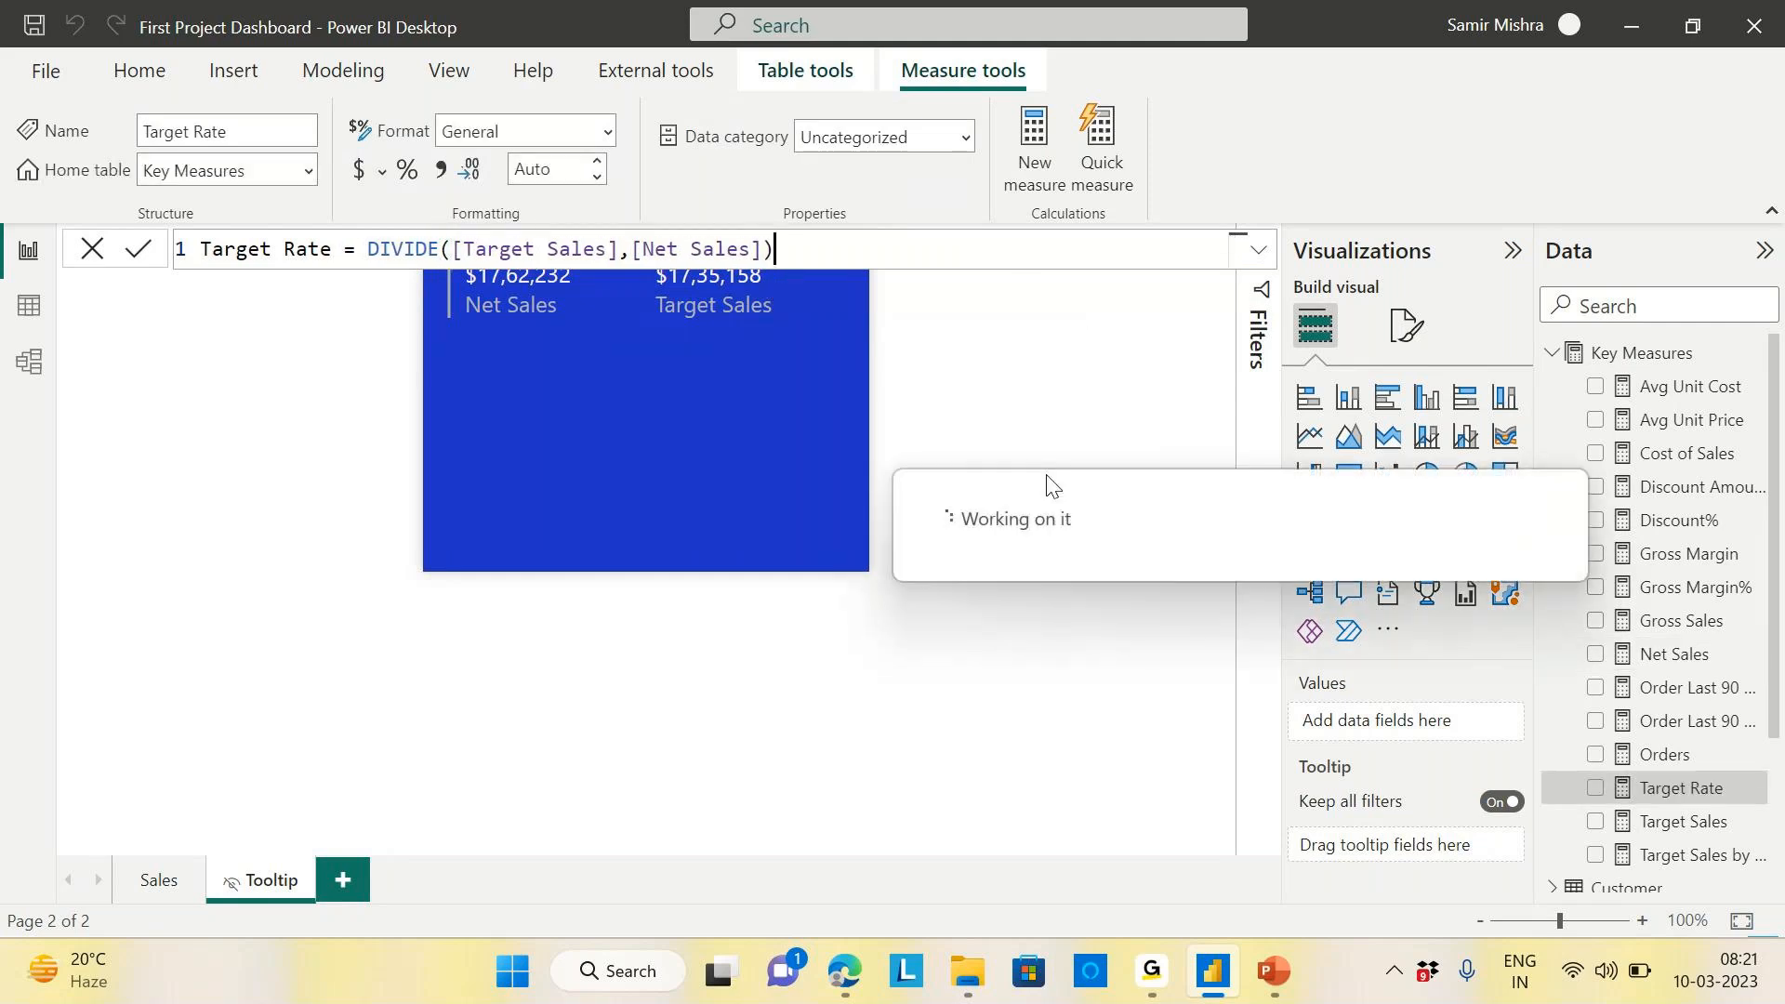
# Format the Target Rate measure as a percentage with 1 decimal place
pyautogui.click(409, 171)
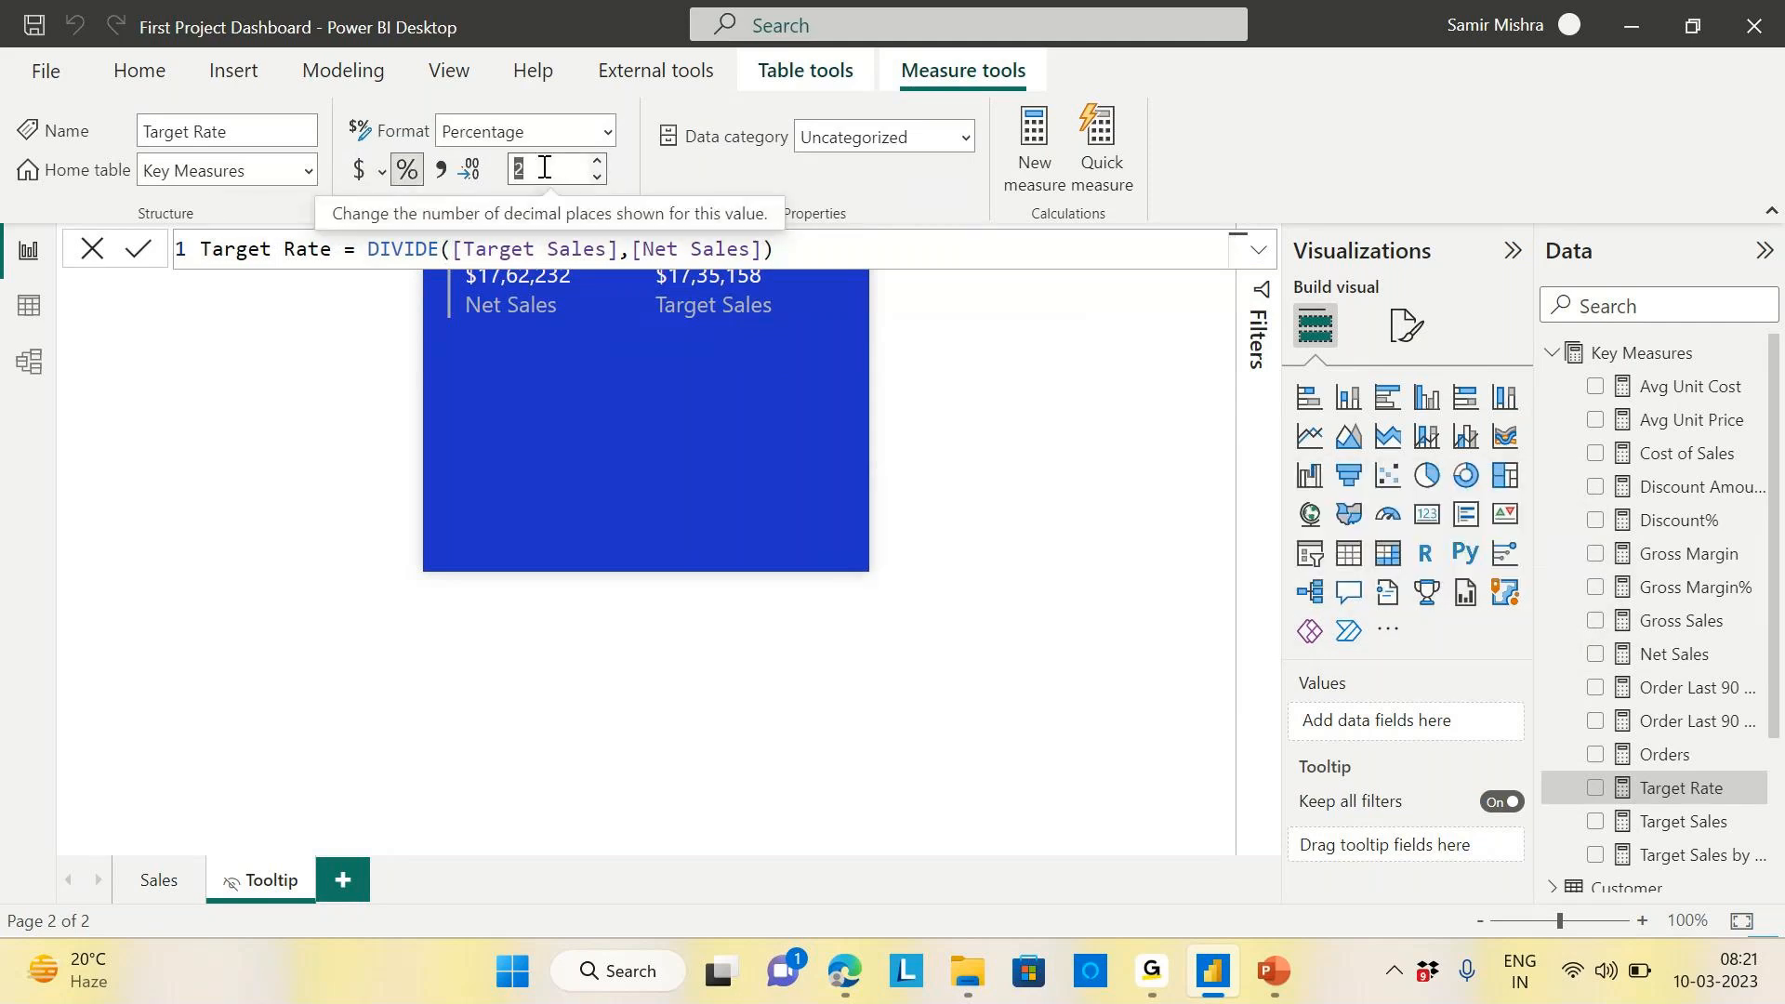
pyautogui.write('1')
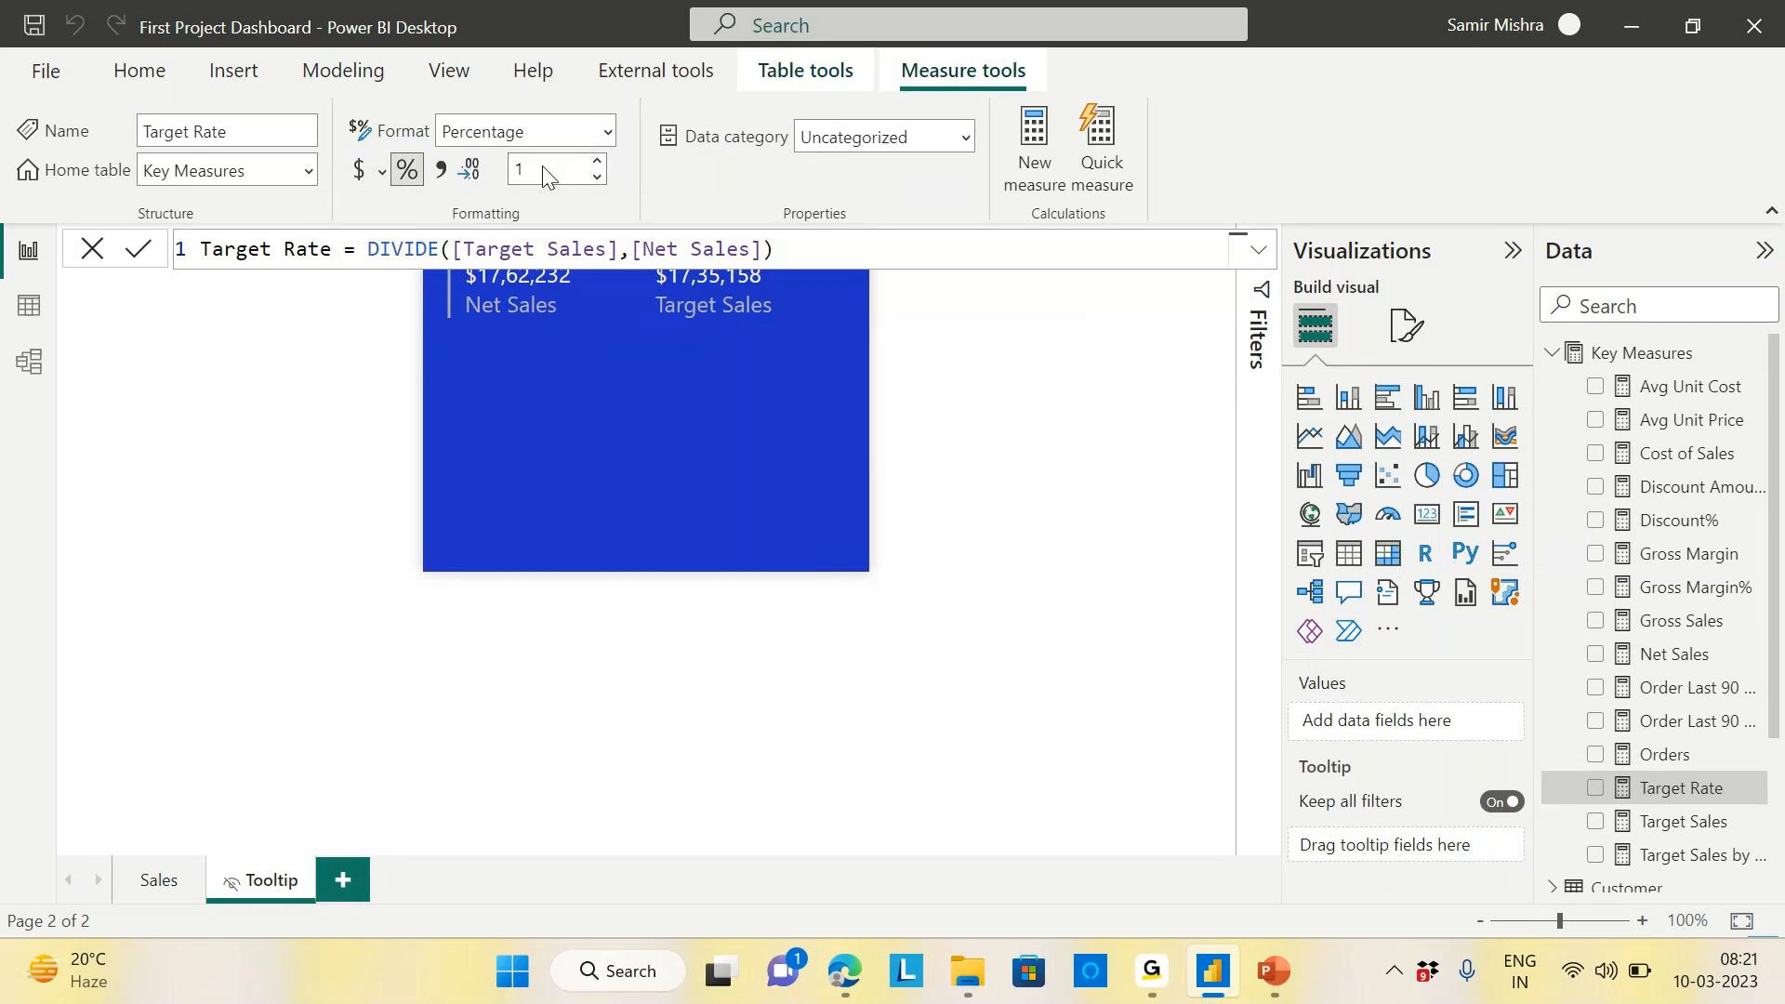
pyautogui.press('Return')
pyautogui.click(1086, 526)
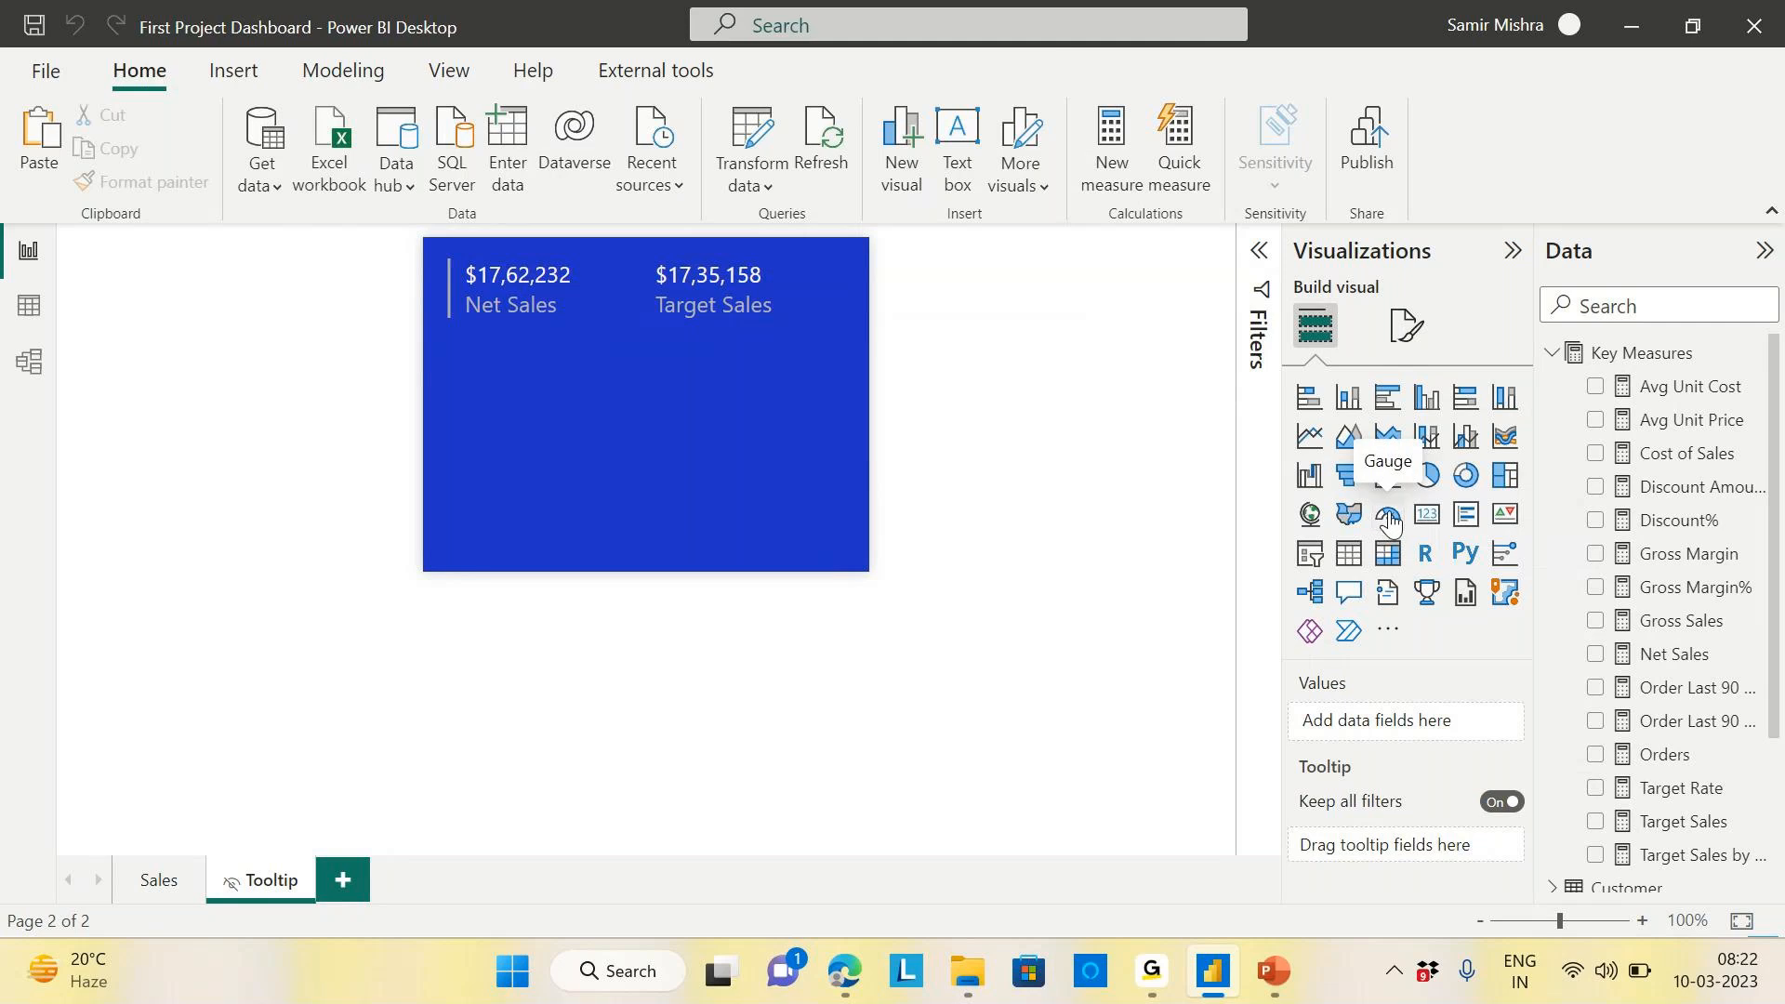
# Insert a gauge below the multi-row card on the Tooltip page, with Target Rate as its value
pyautogui.click(1389, 517)
pyautogui.moveTo(712, 476); pyautogui.dragTo(656, 462)
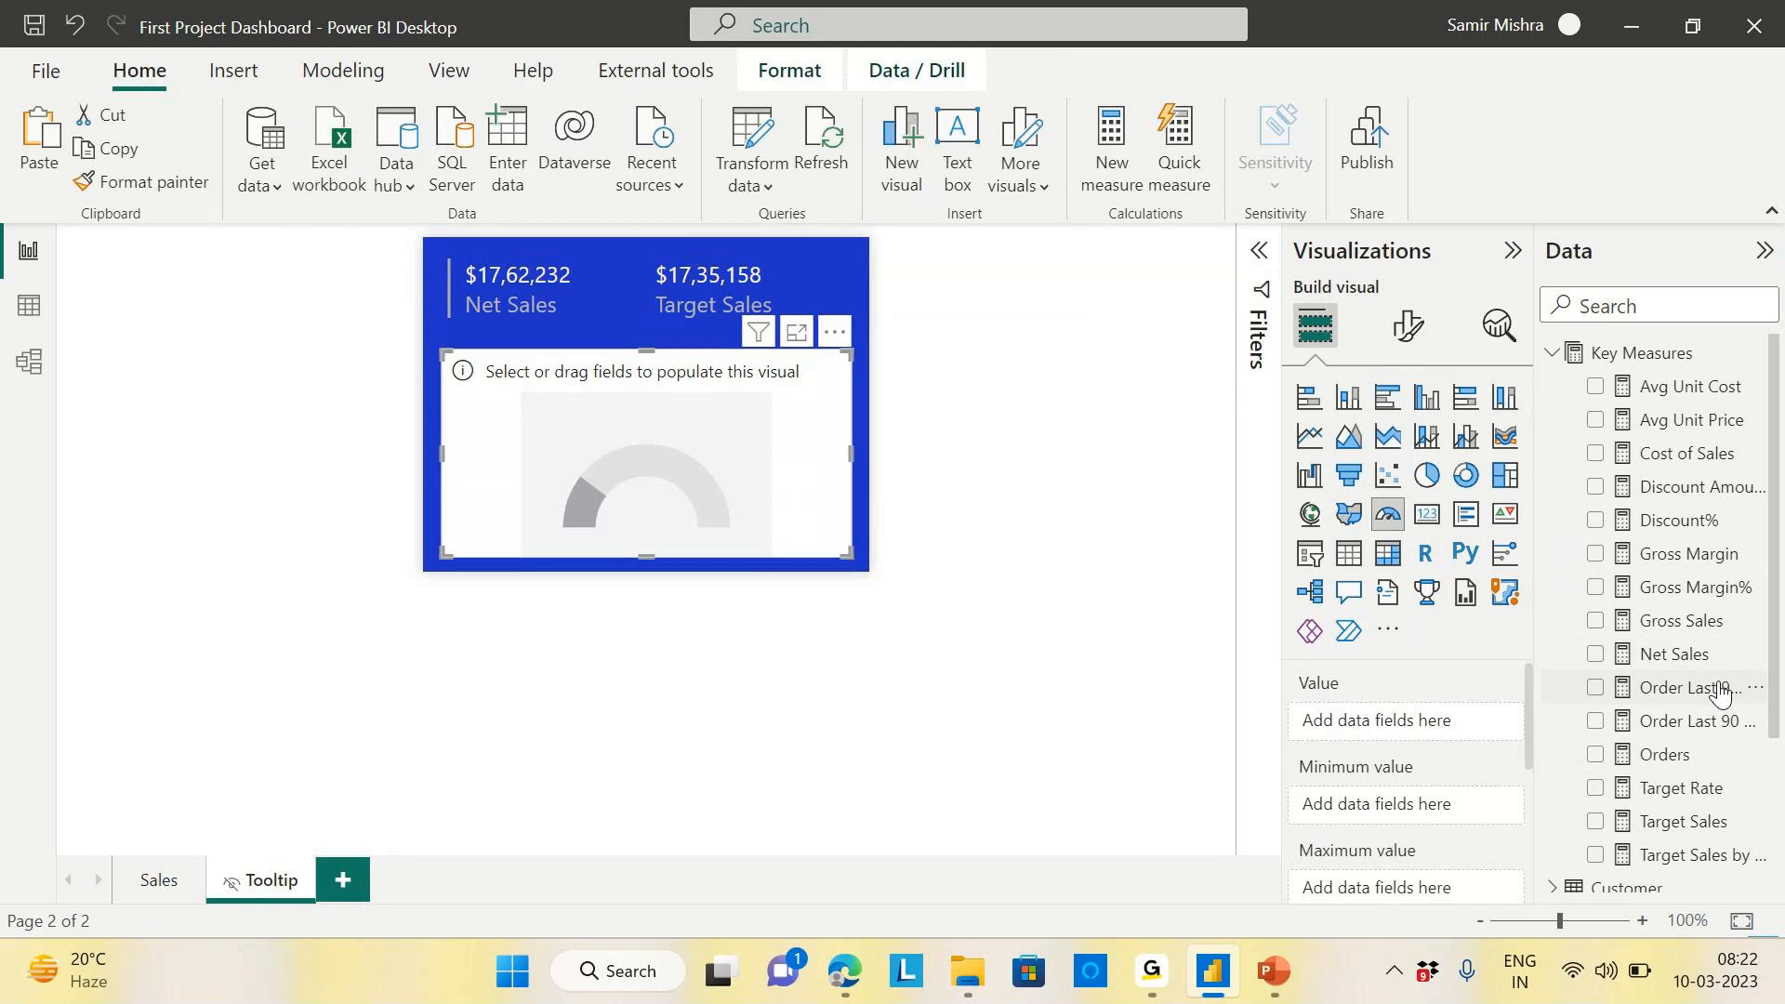
pyautogui.scroll(-3, 1721, 693)
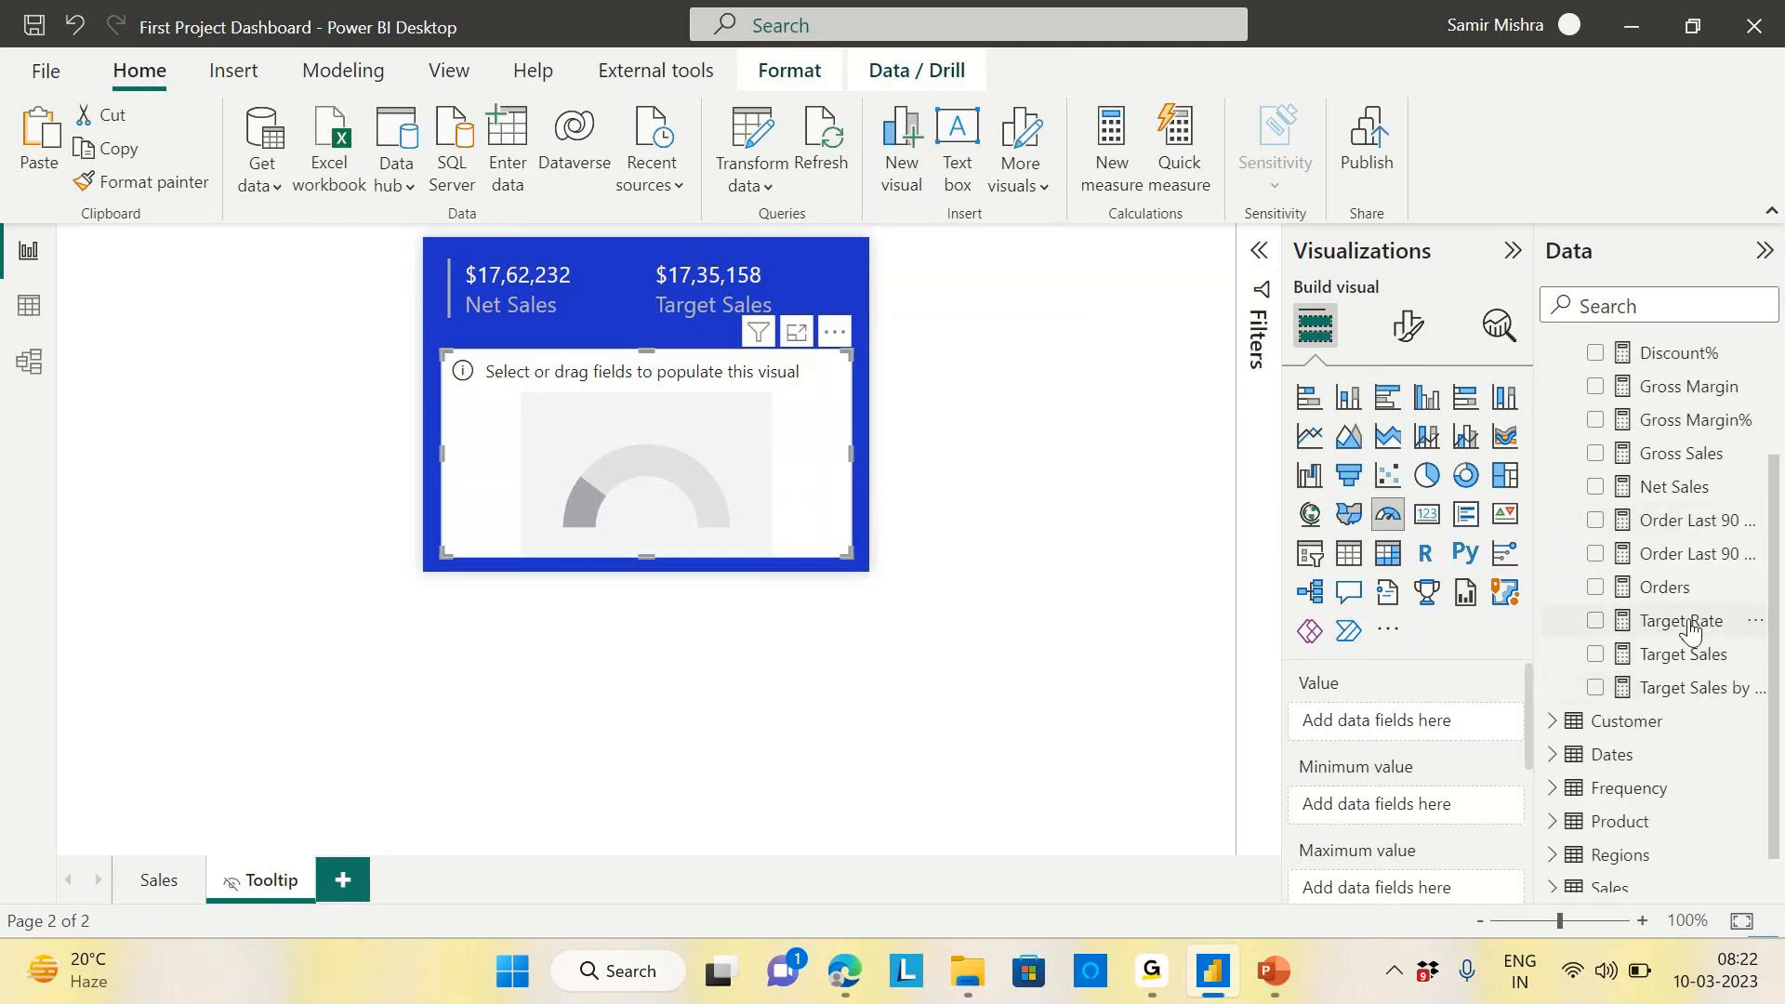
pyautogui.moveTo(1690, 631); pyautogui.dragTo(1432, 723)
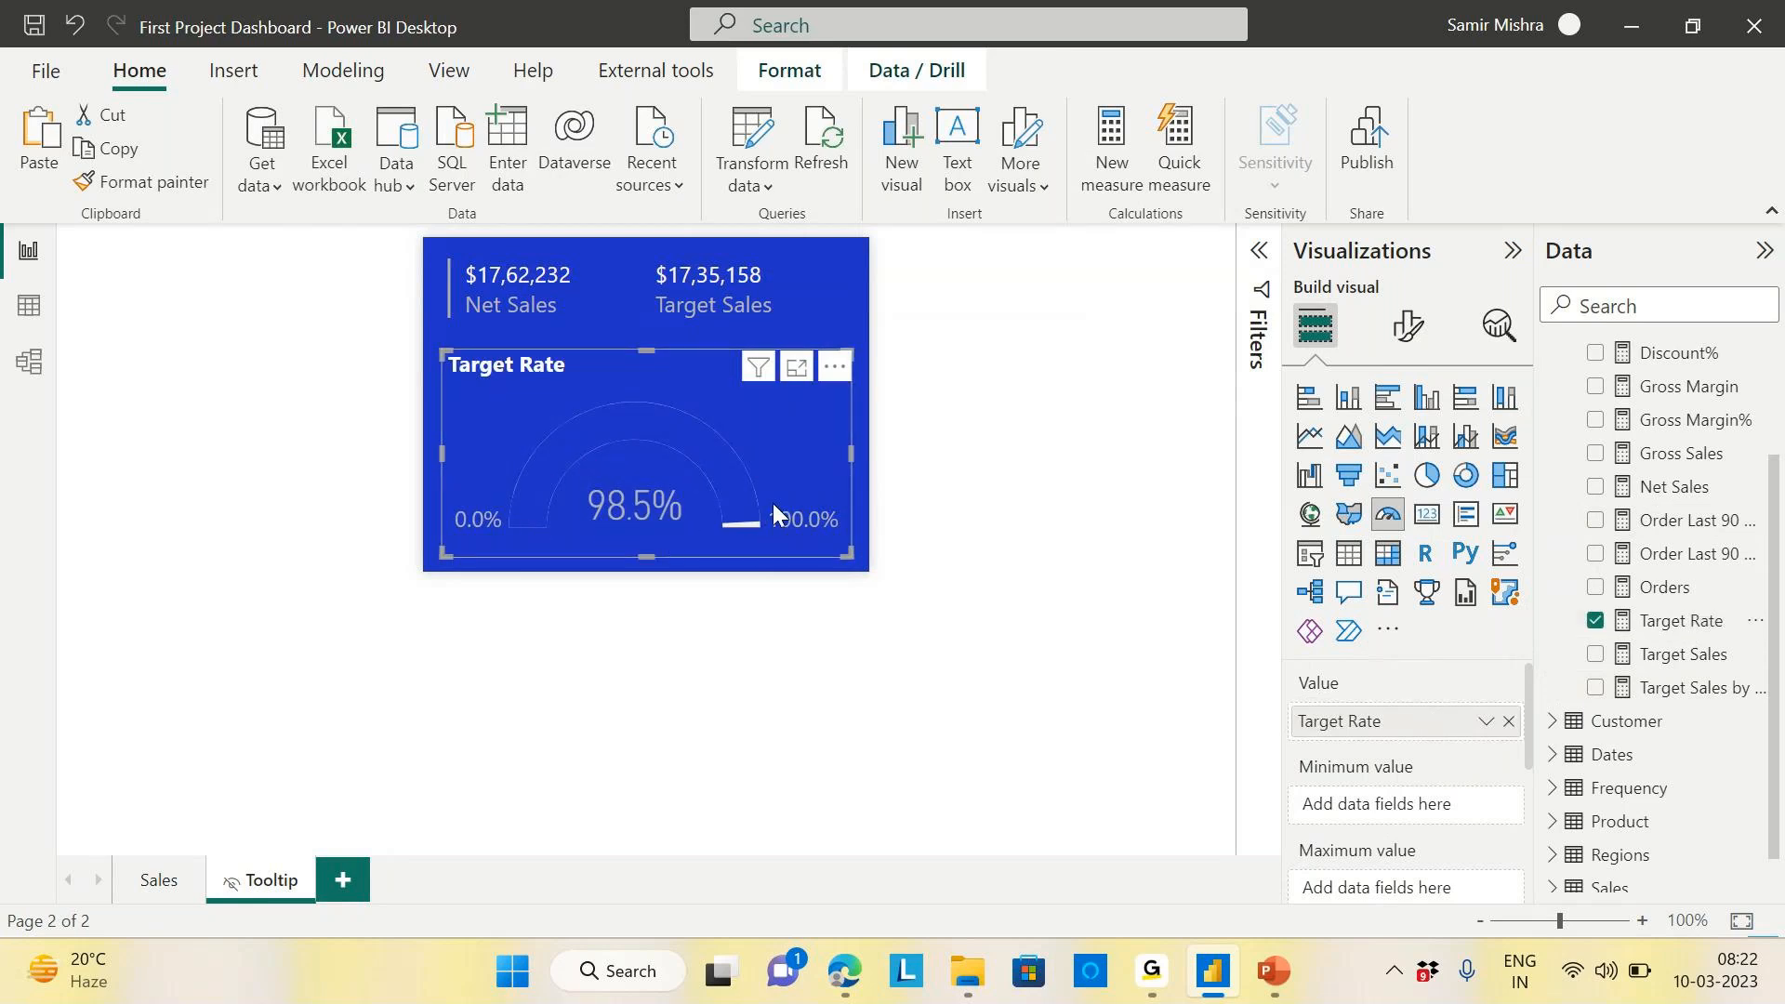
pyautogui.click(1115, 385)
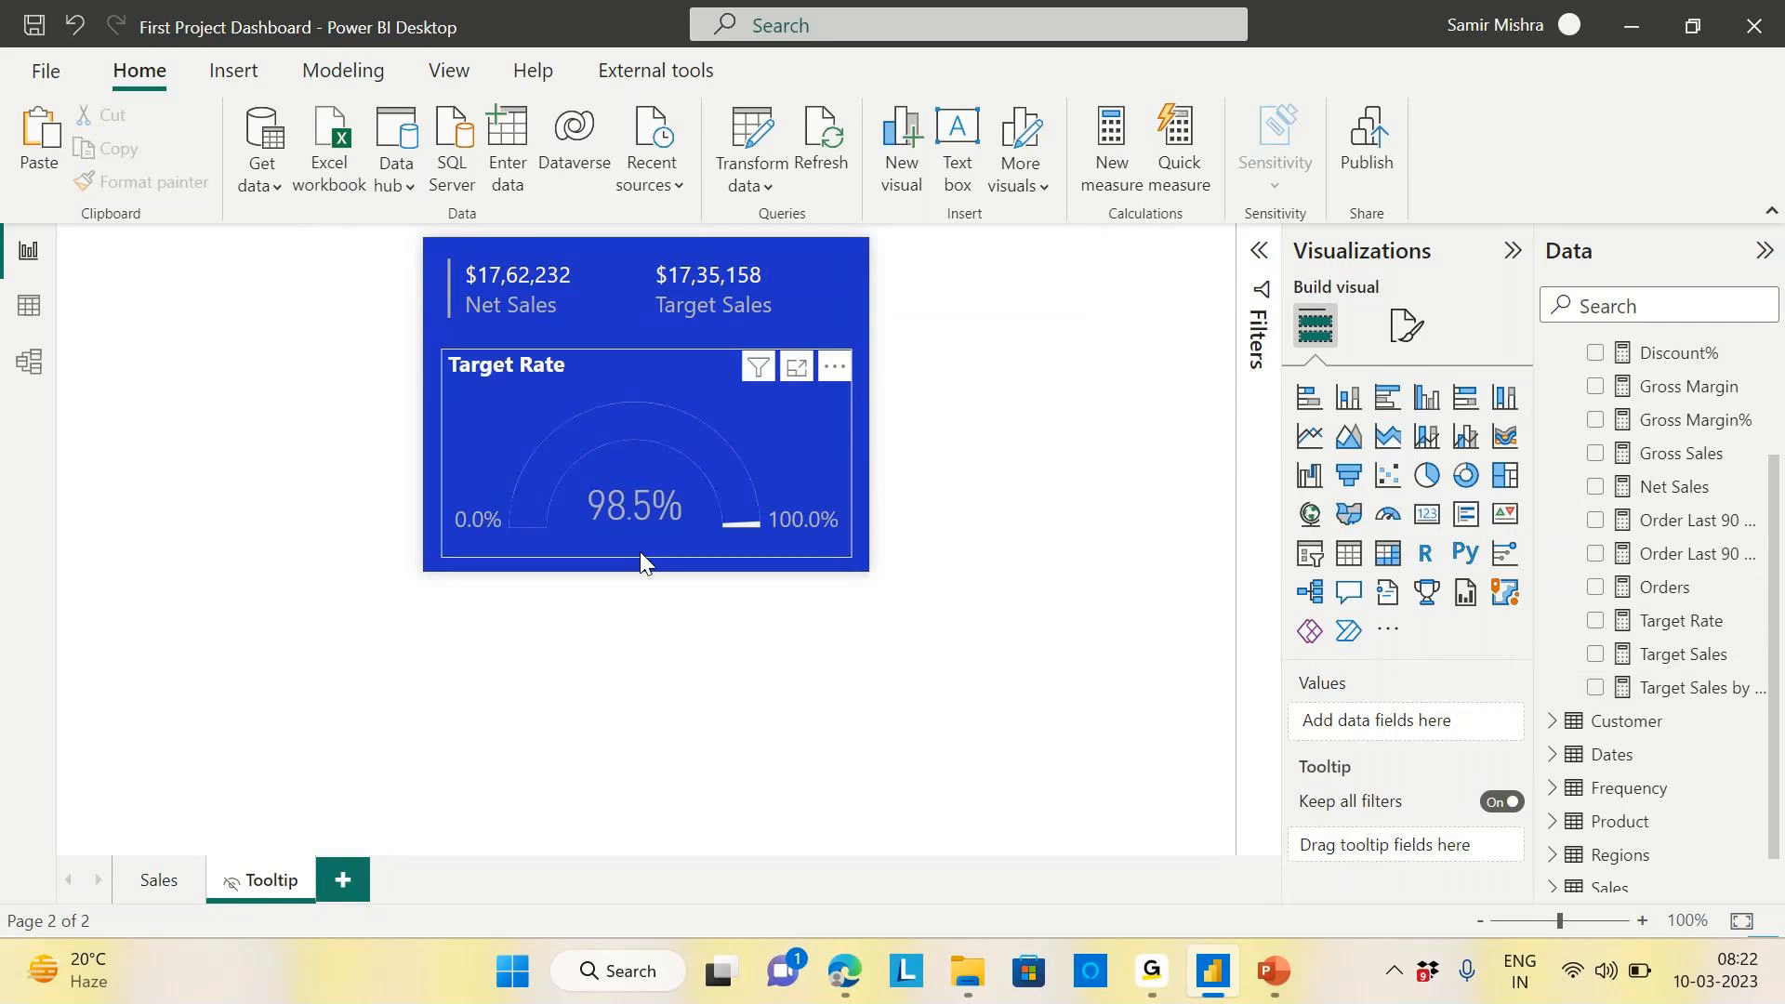
# Set the target on the Target Rate gauge's axis to 0.7, leaving Min and Max empty
pyautogui.click(822, 436)
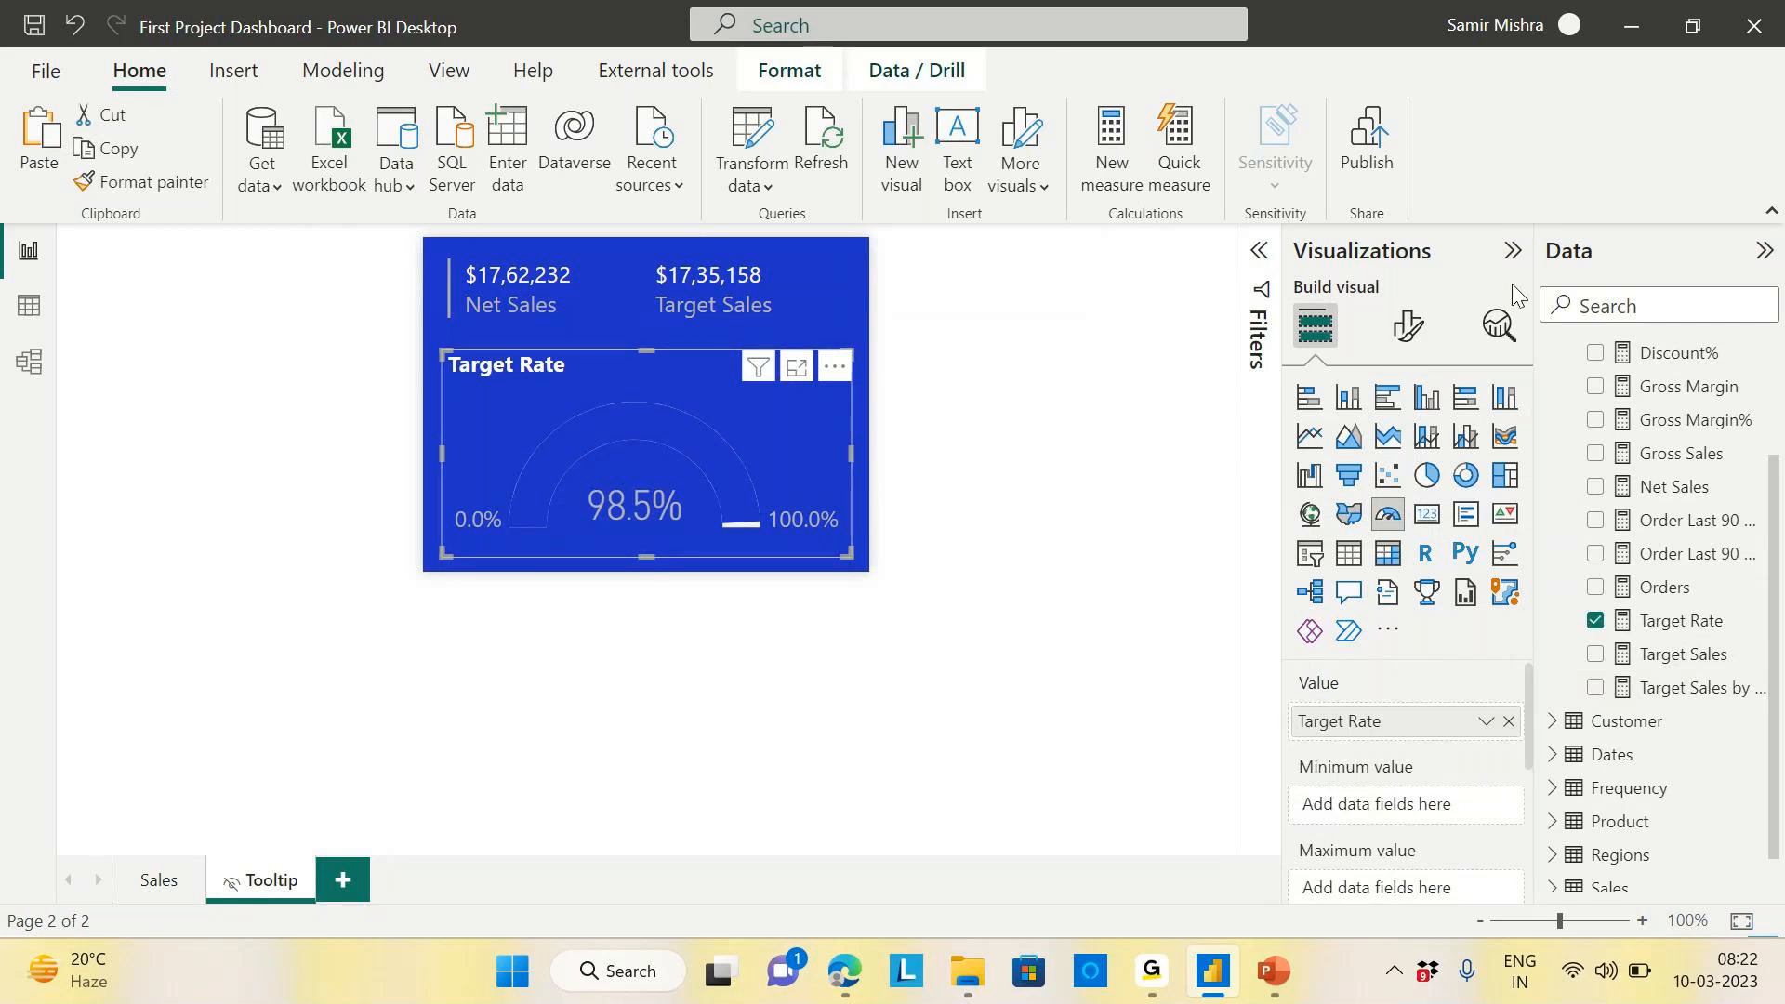
pyautogui.click(1410, 333)
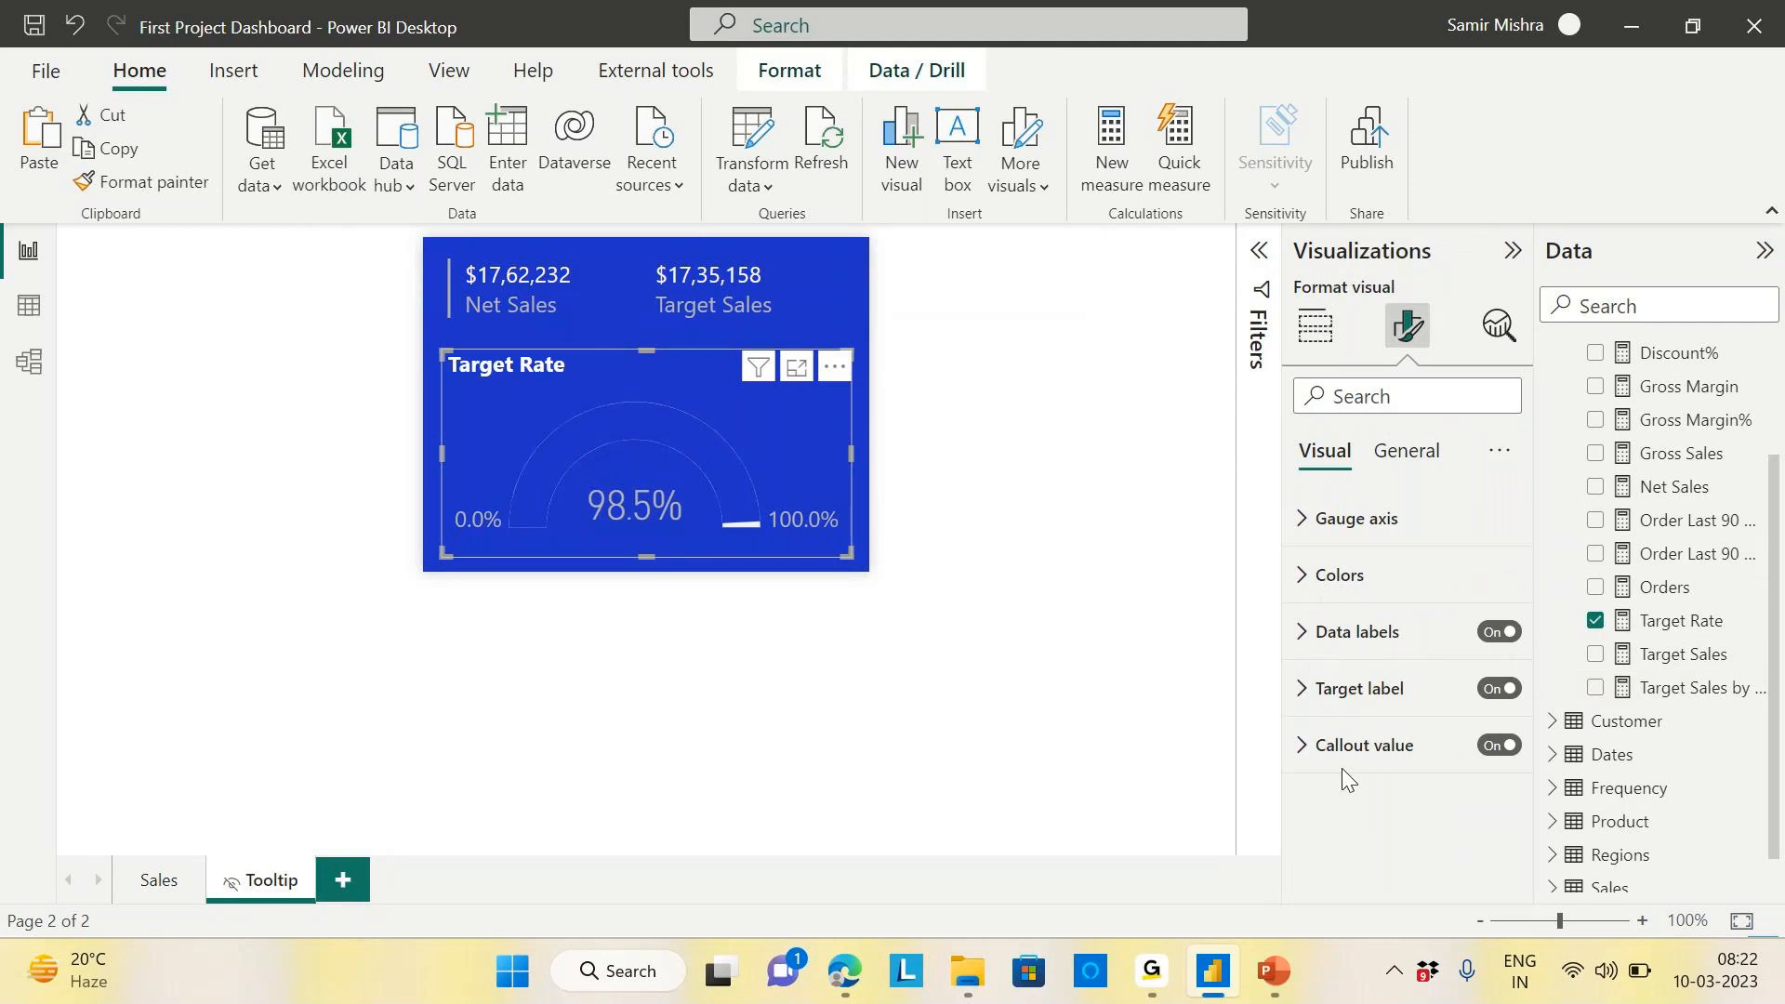
pyautogui.click(1299, 586)
pyautogui.scroll(-1, 1452, 547)
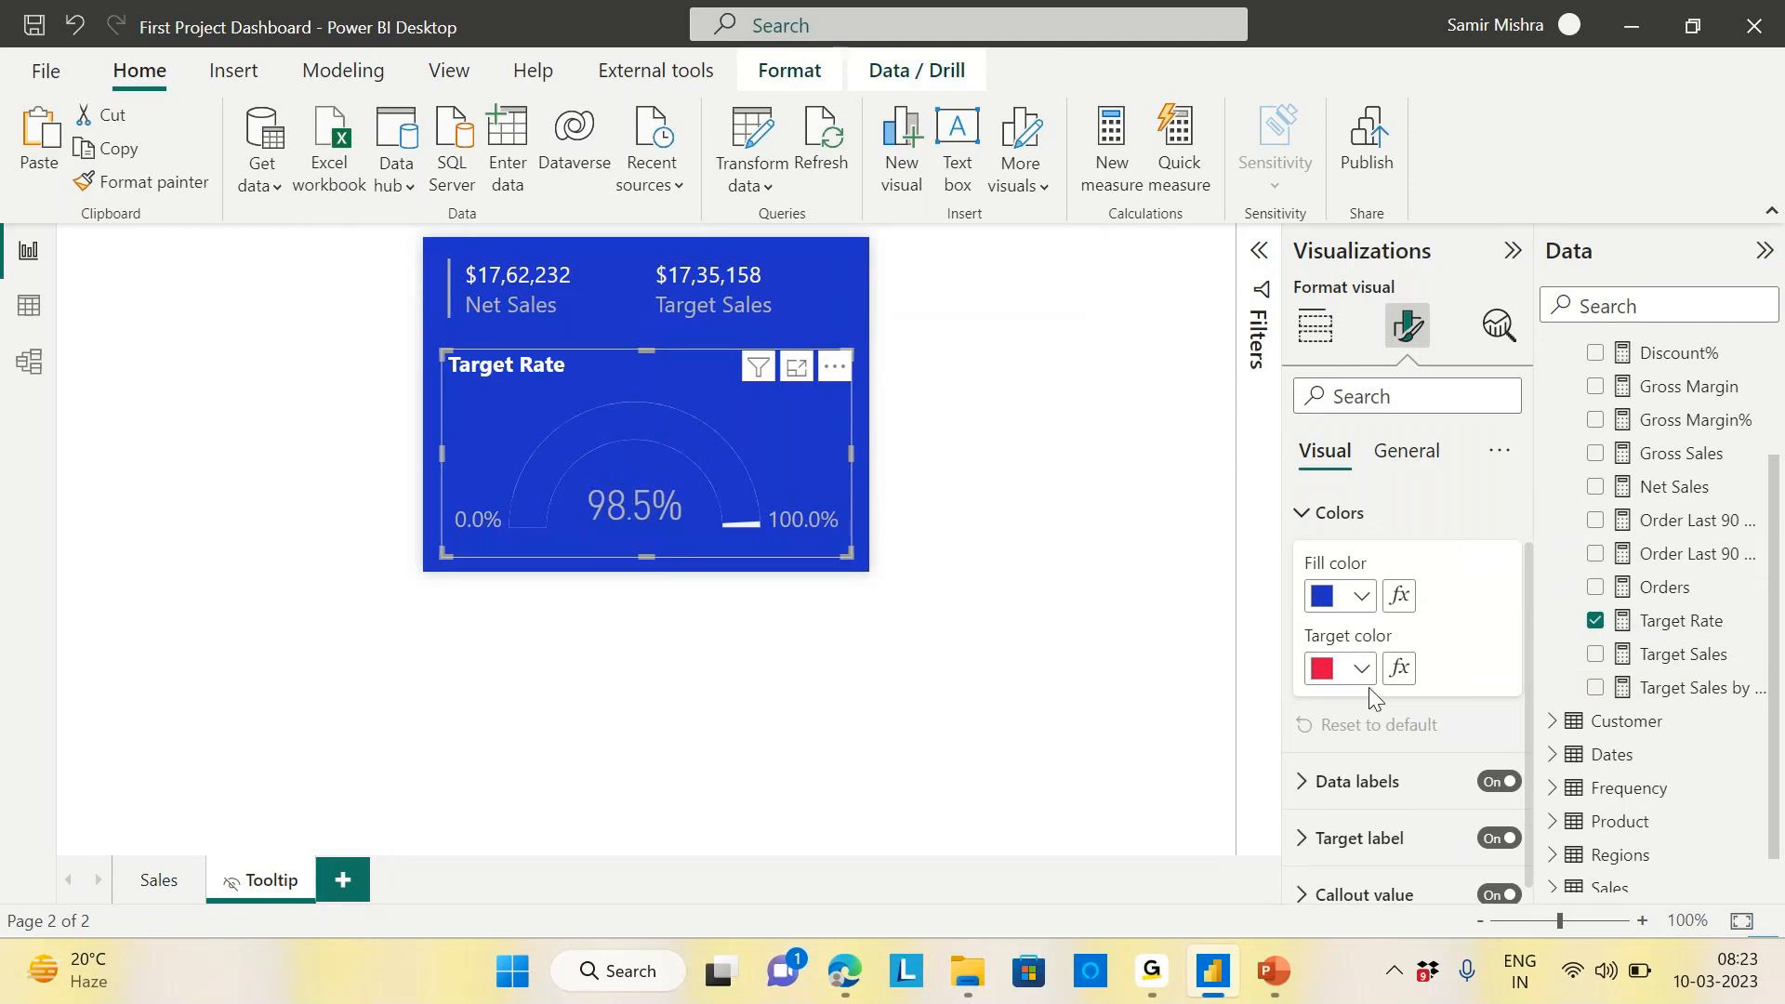
pyautogui.scroll(1, 1435, 514)
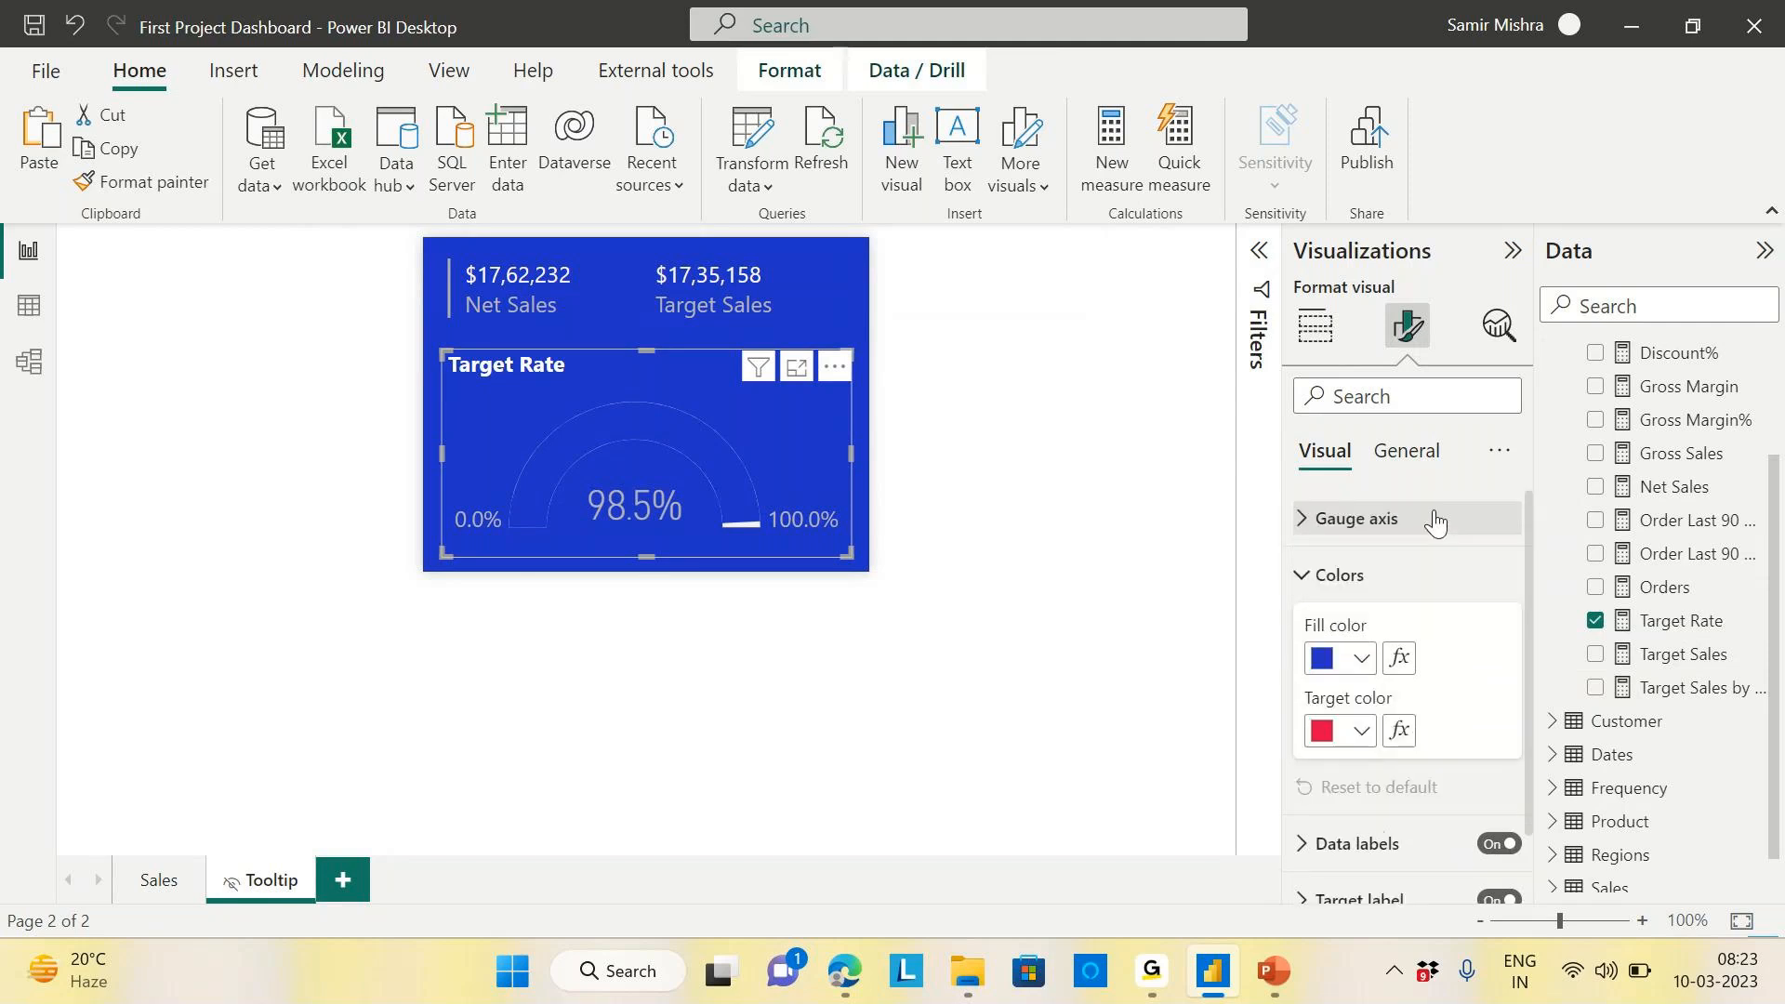
pyautogui.click(1301, 578)
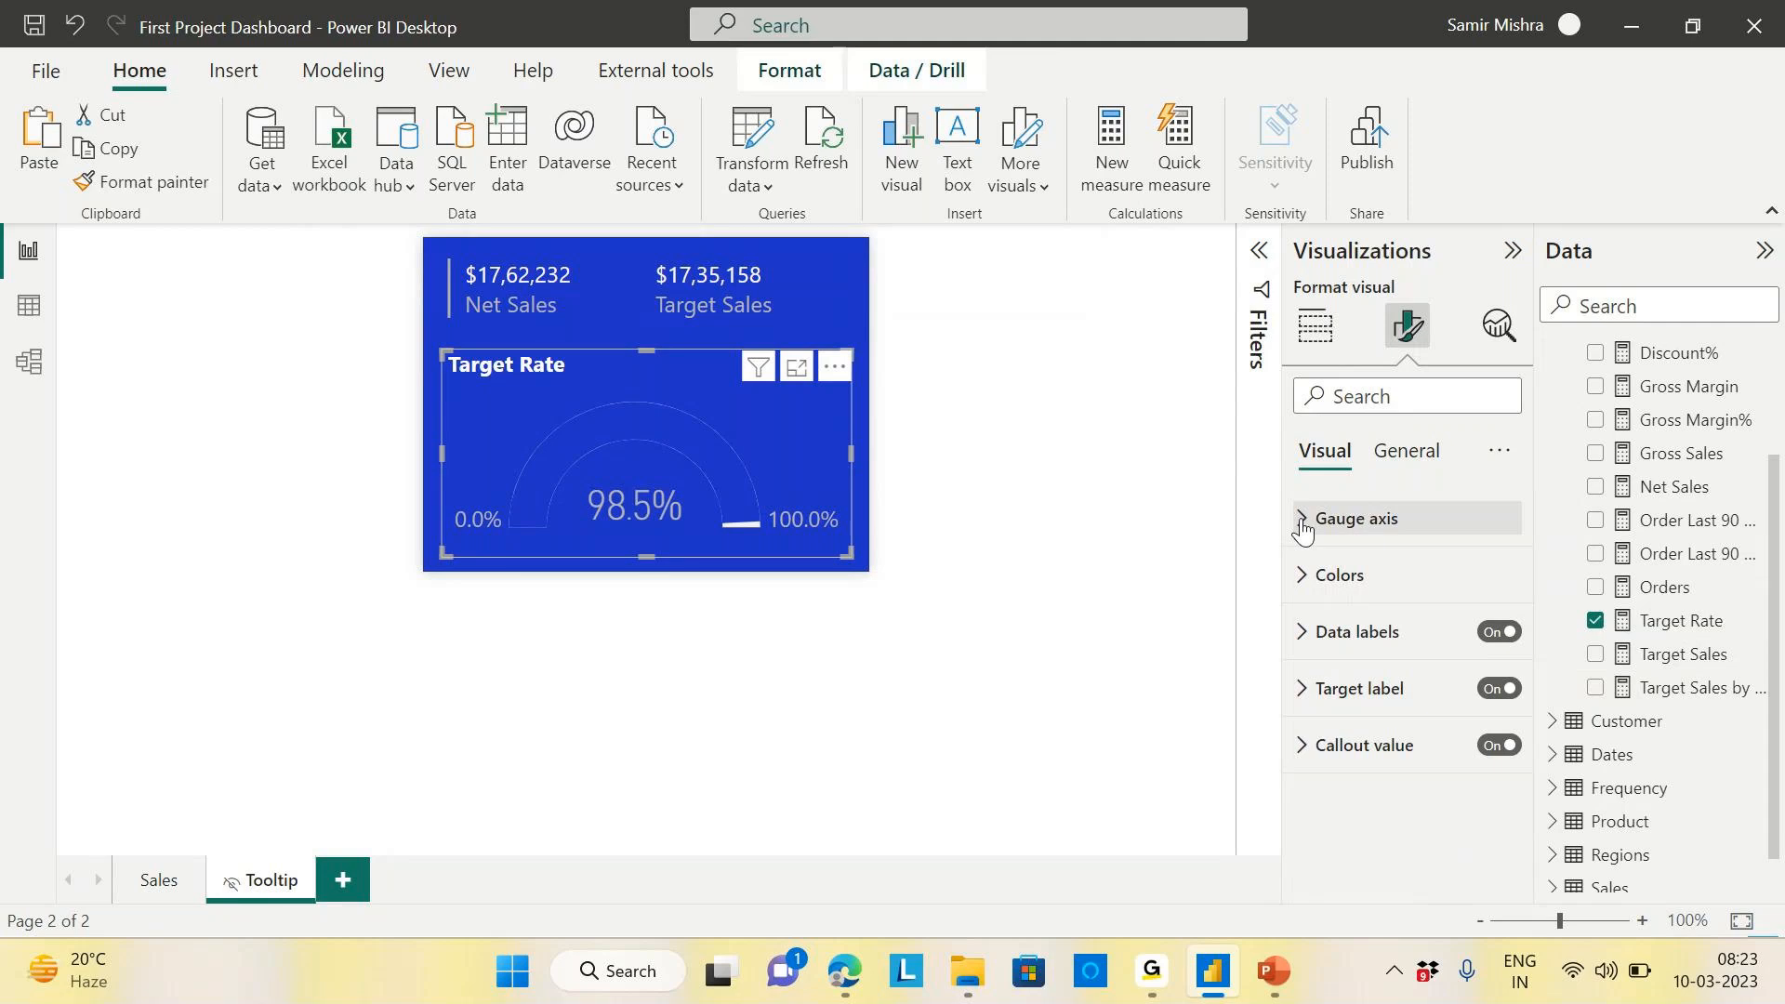
pyautogui.click(1302, 521)
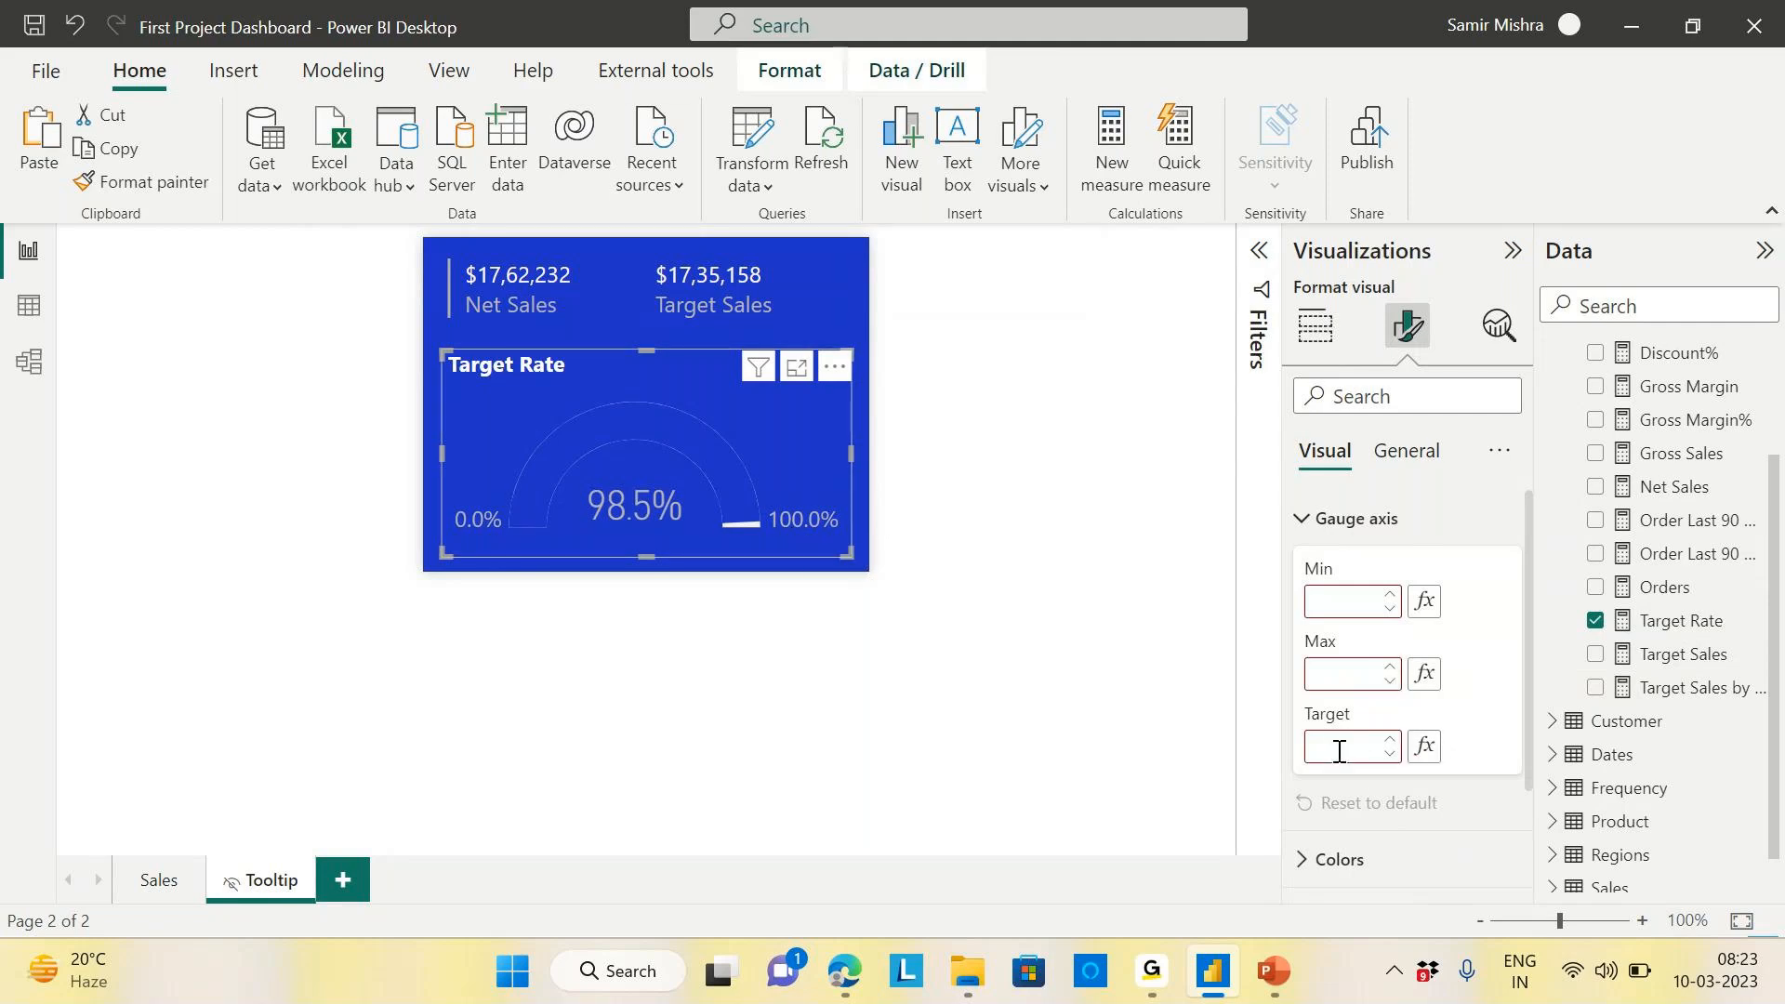
pyautogui.write('0')
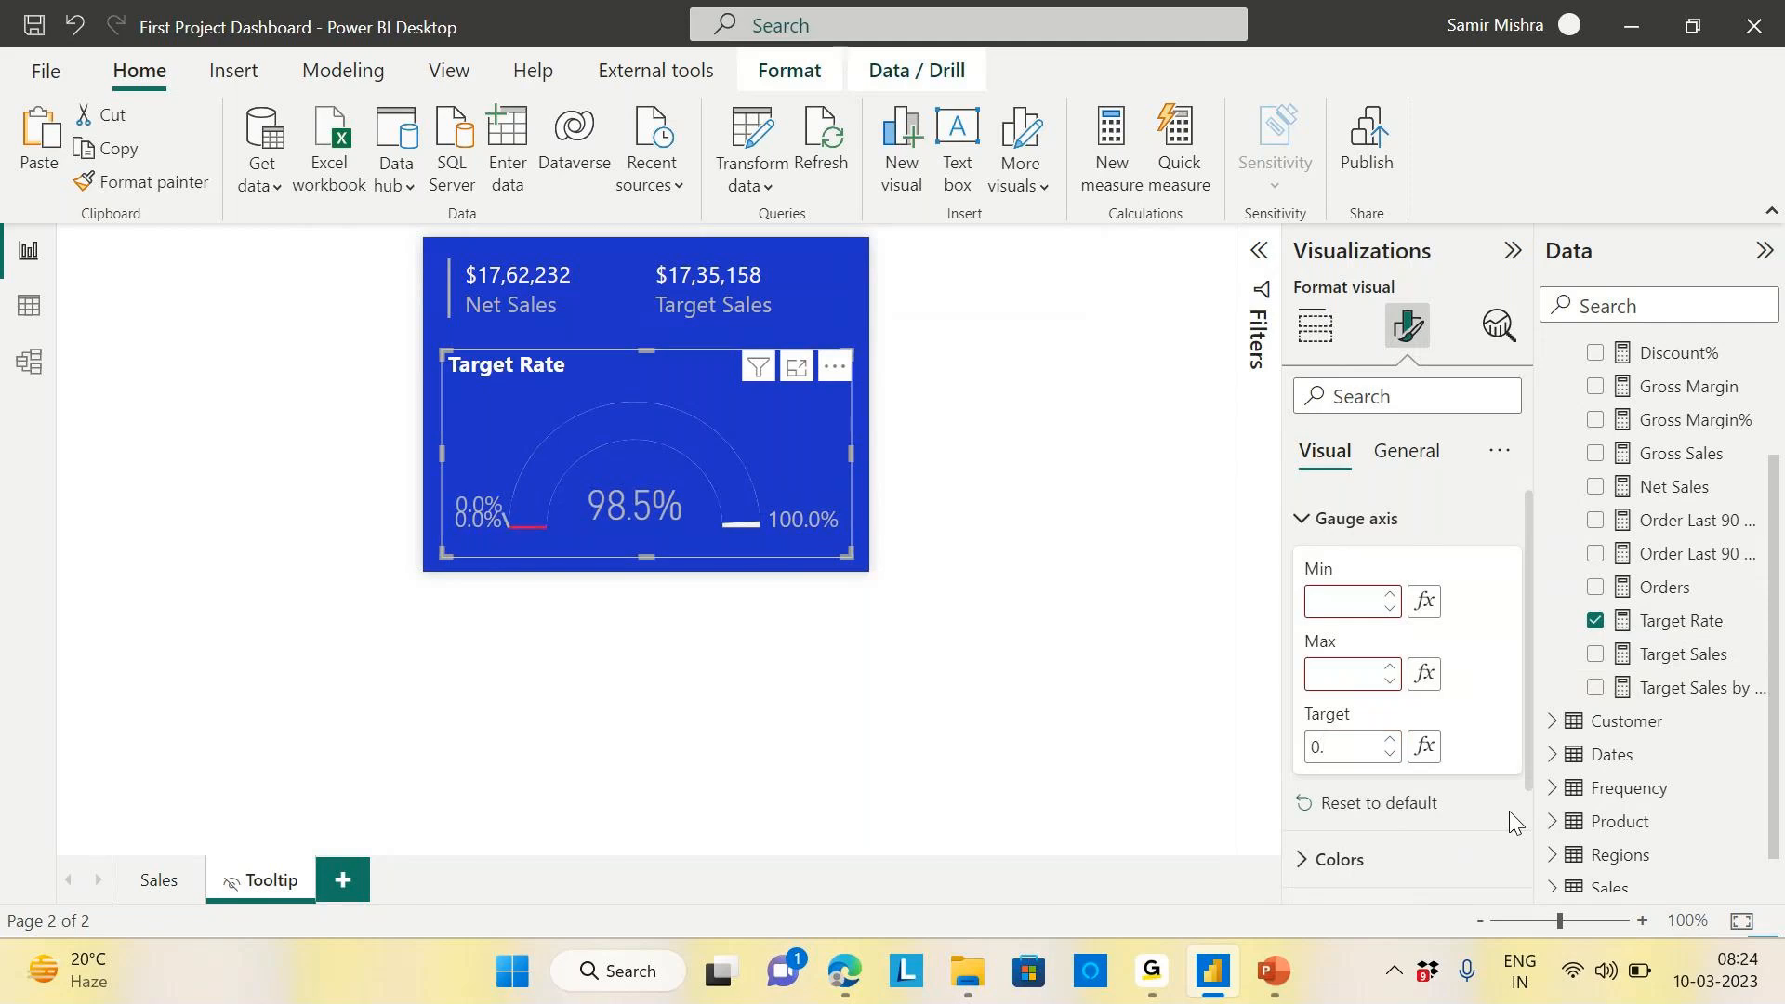
pyautogui.write('.7')
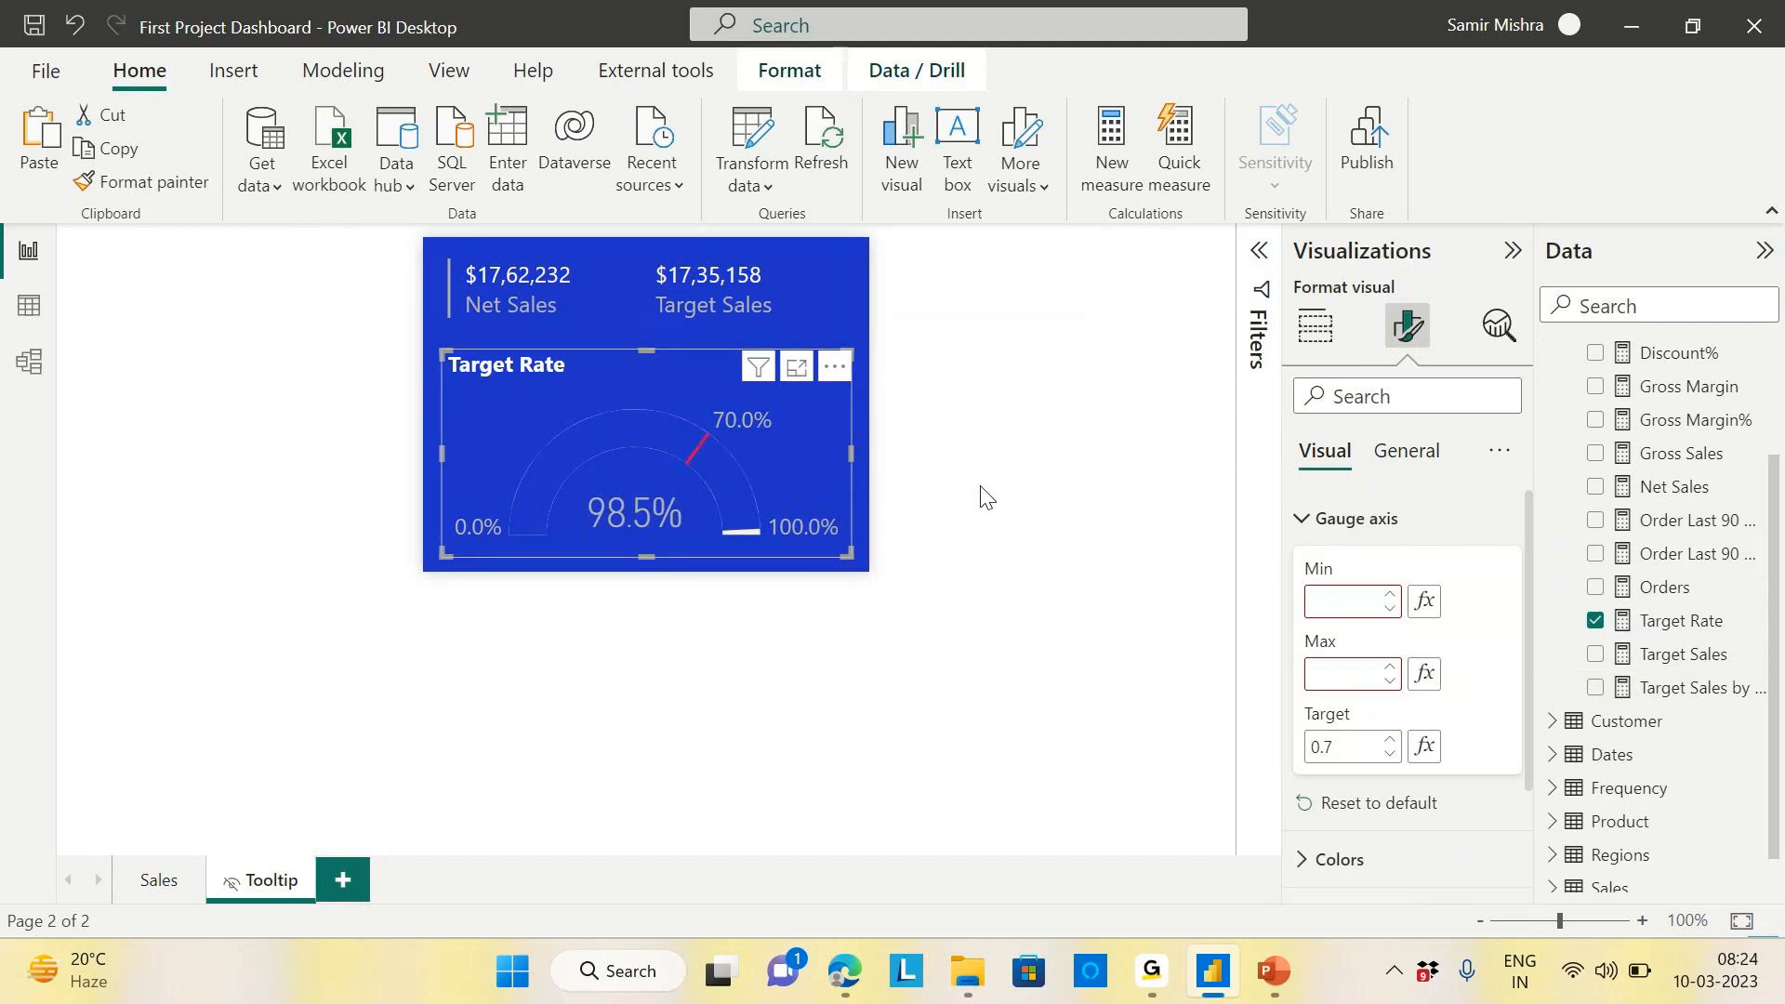
pyautogui.click(857, 333)
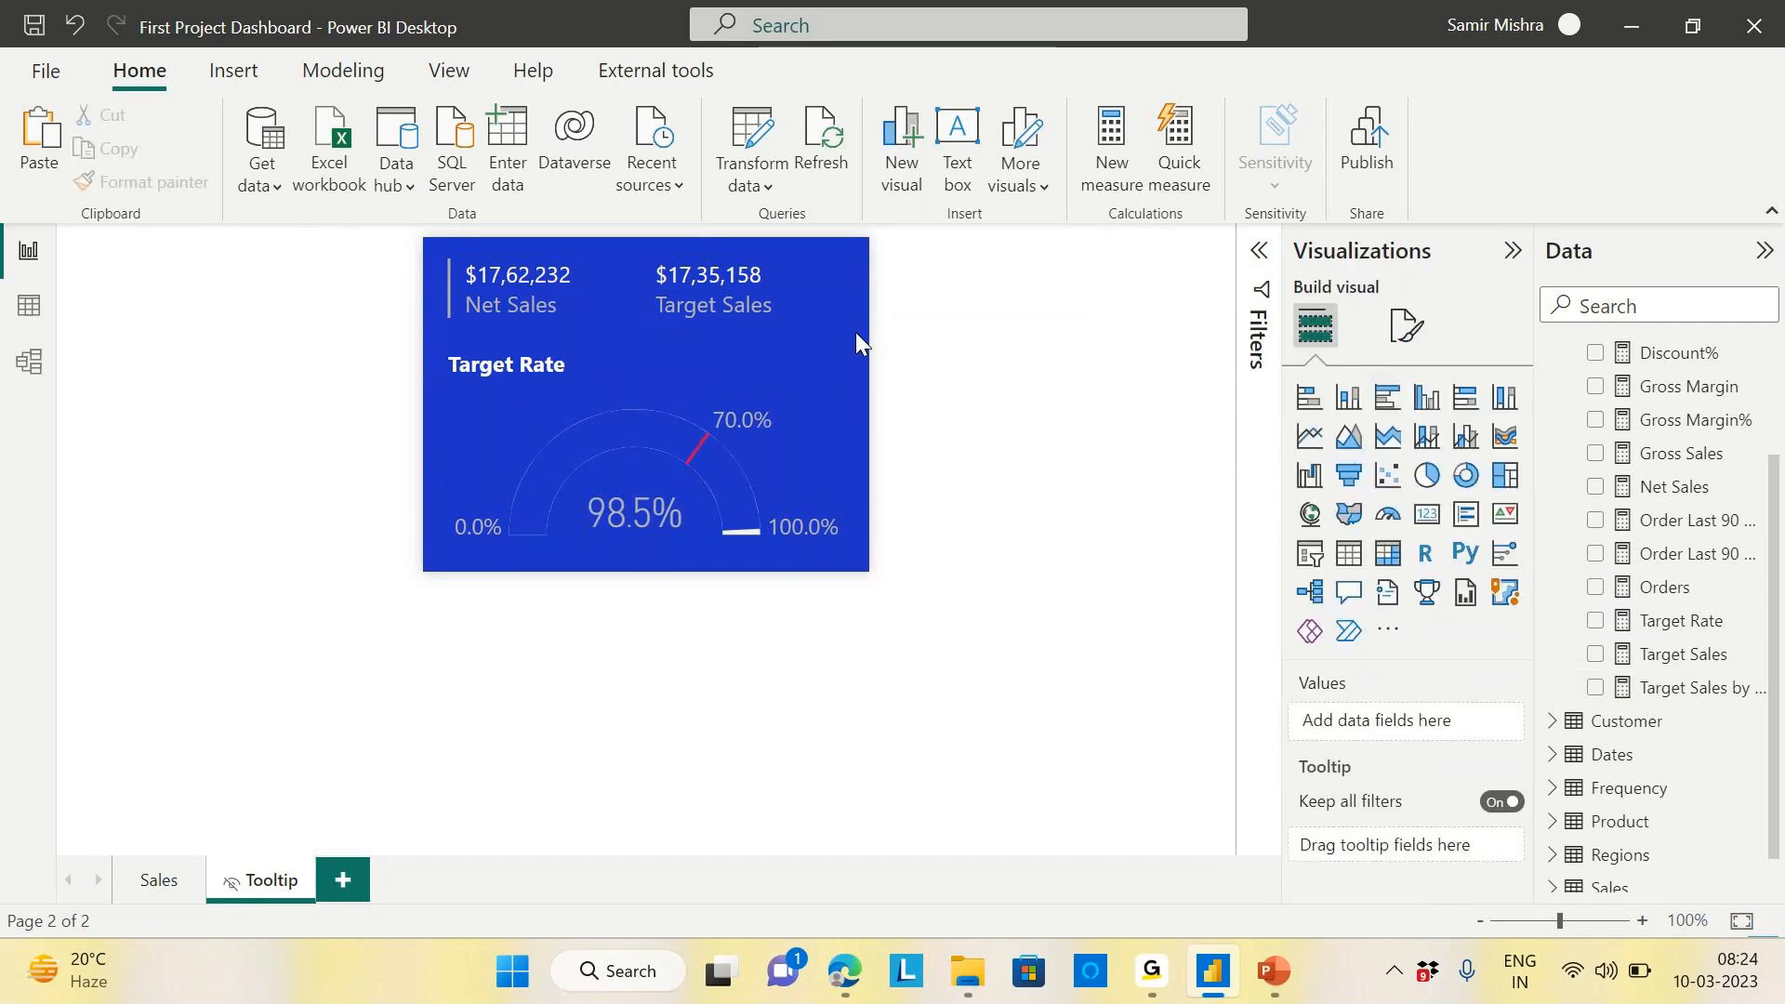
# Change the Target Rate gauge's fill color to the recently used light red #e68f96
pyautogui.click(834, 445)
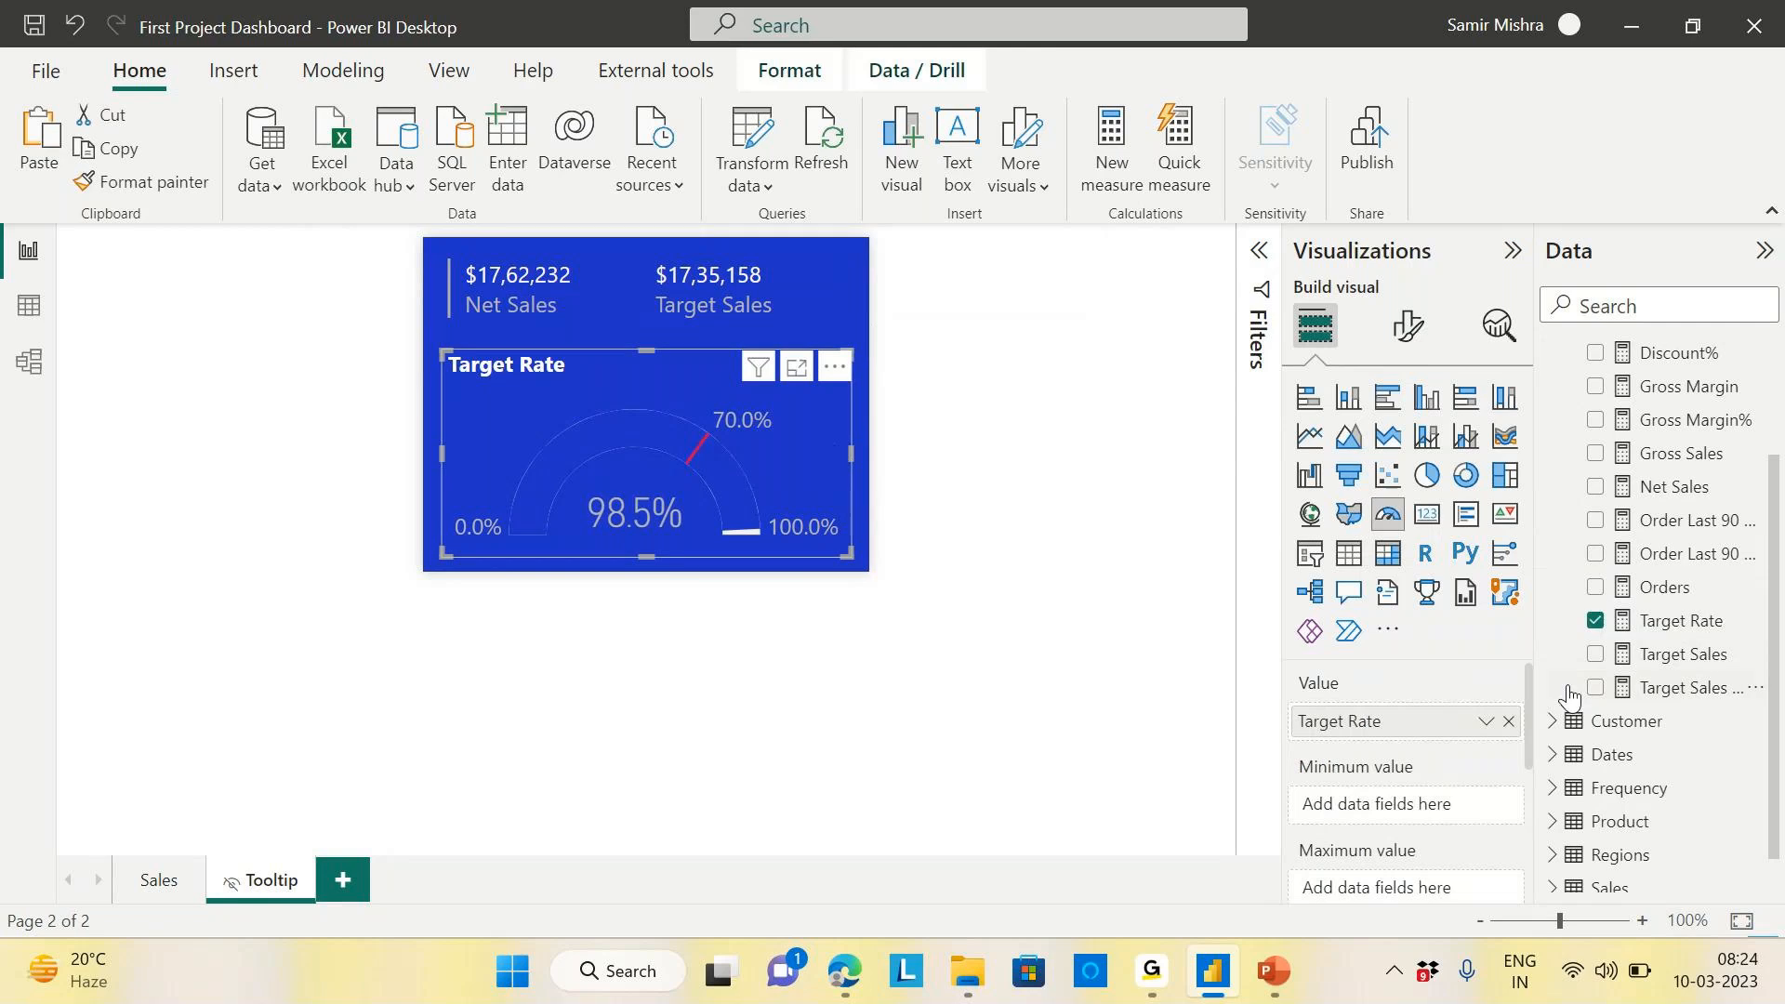
pyautogui.click(1409, 325)
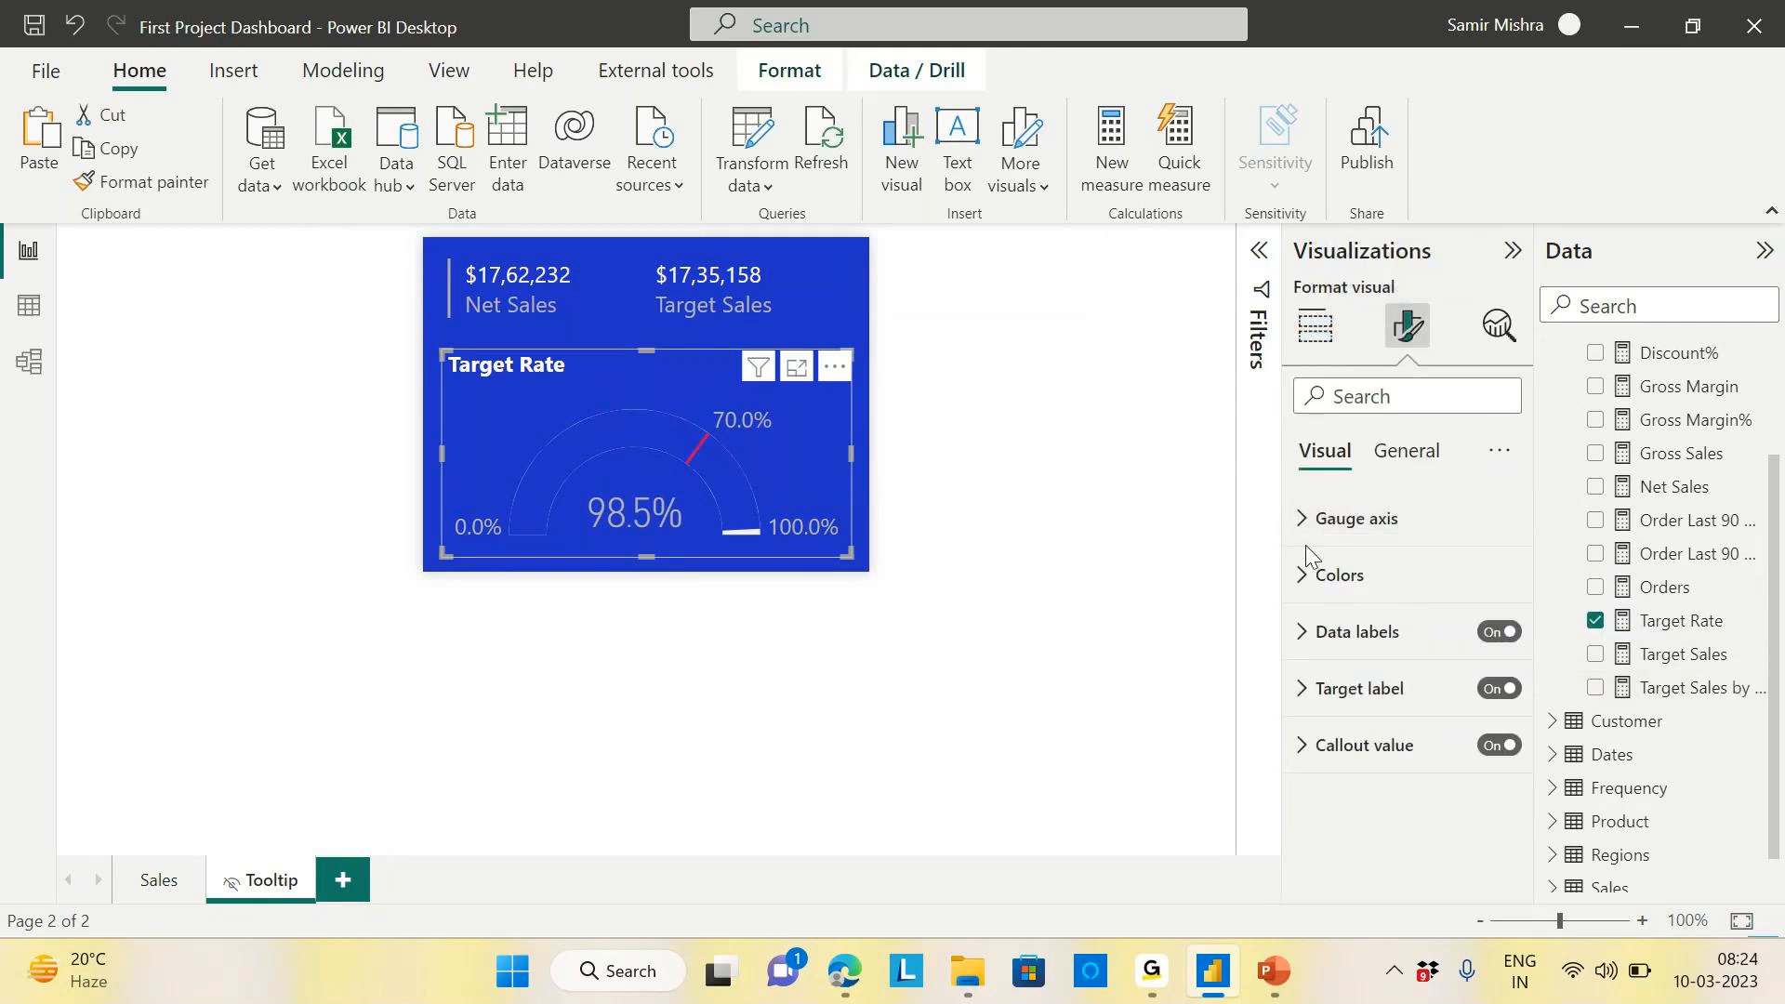
pyautogui.click(1306, 579)
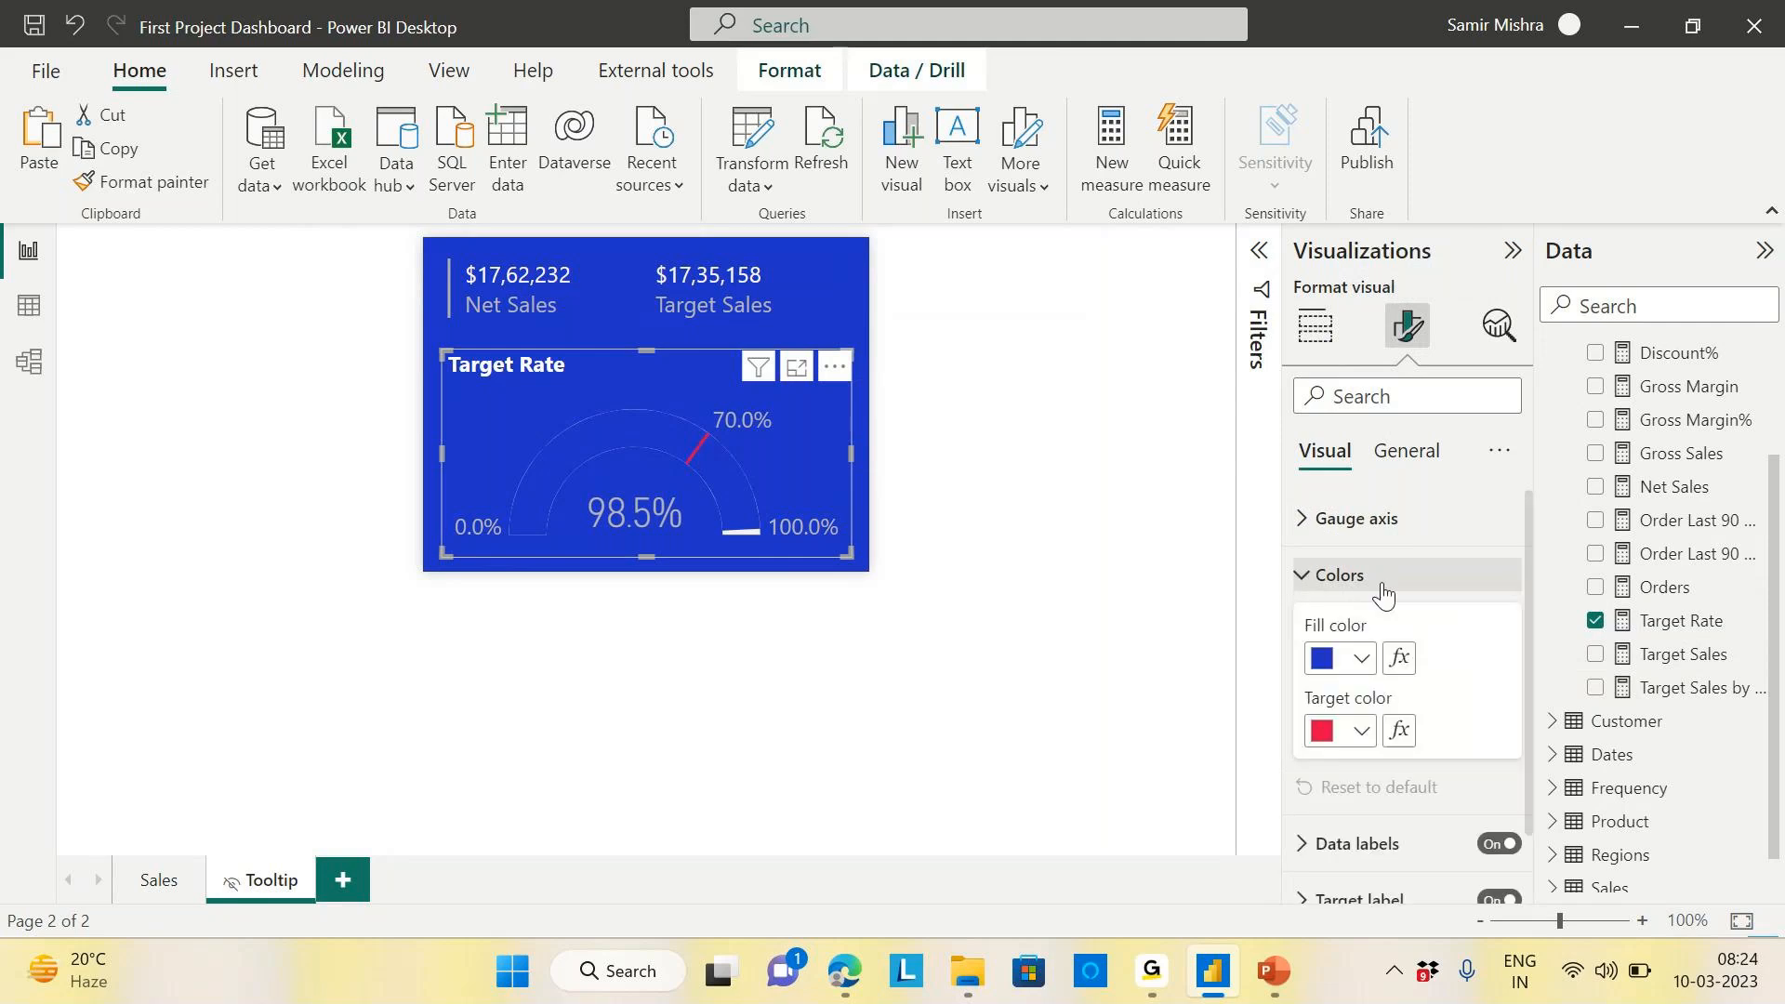
pyautogui.click(1362, 660)
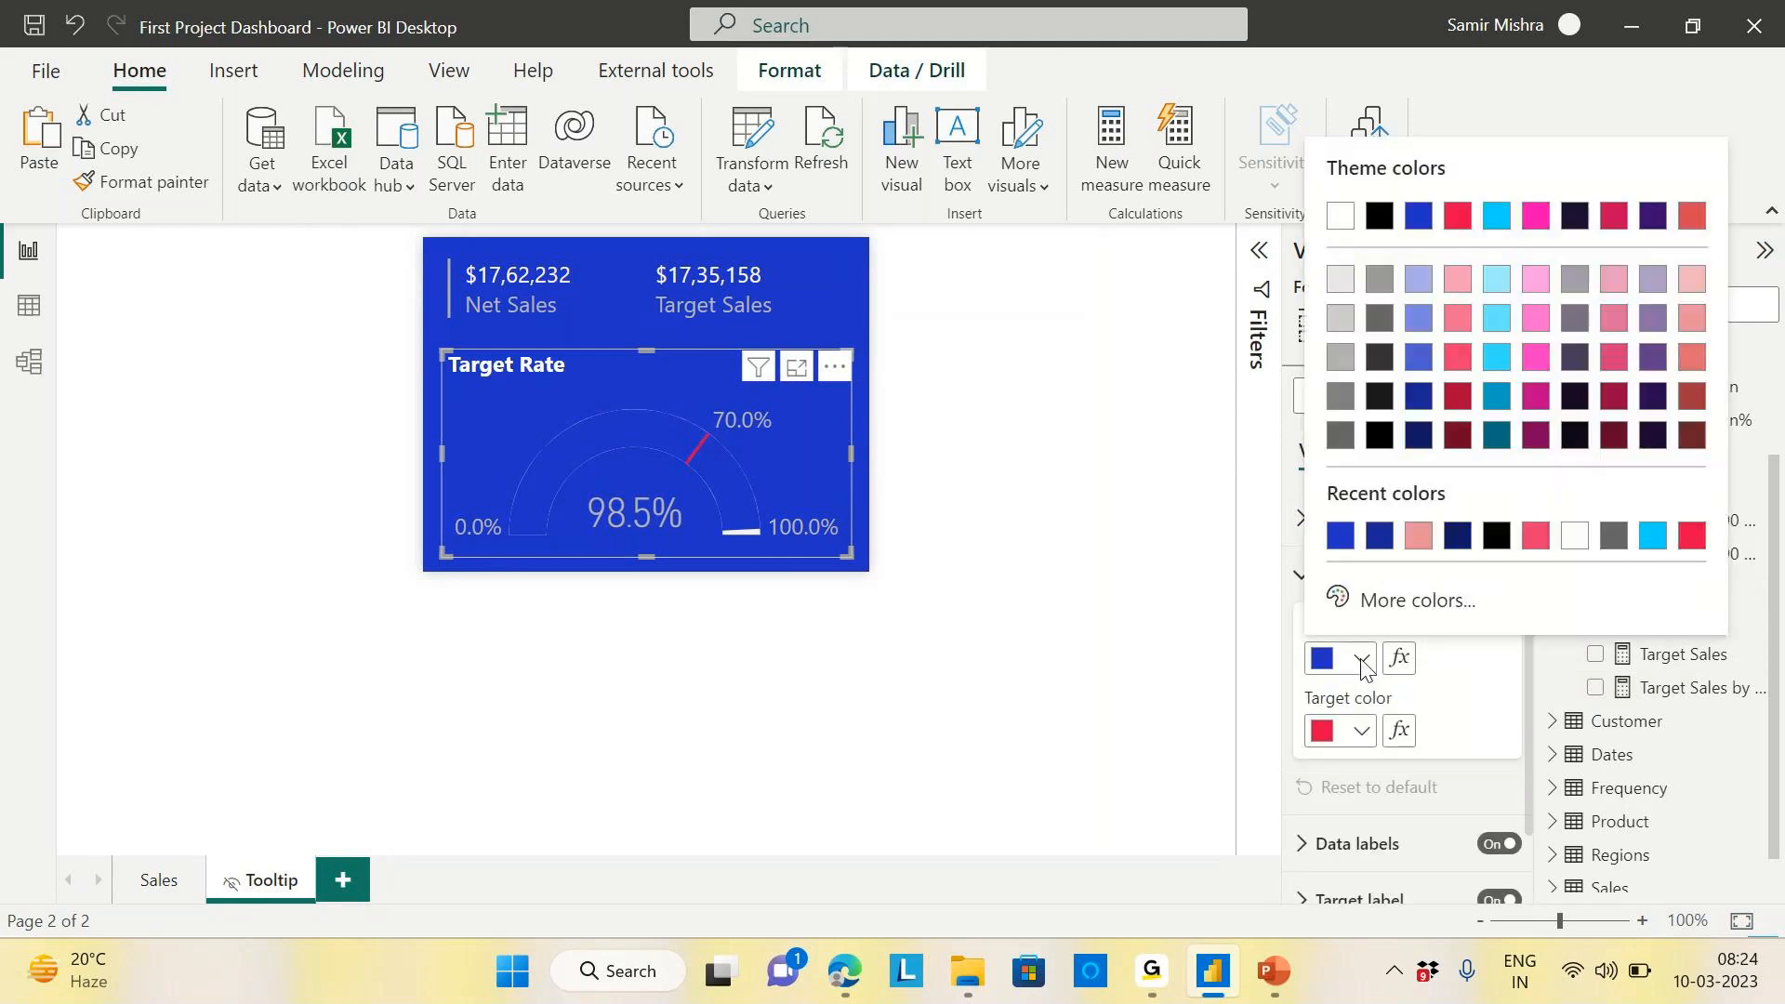
pyautogui.click(1345, 215)
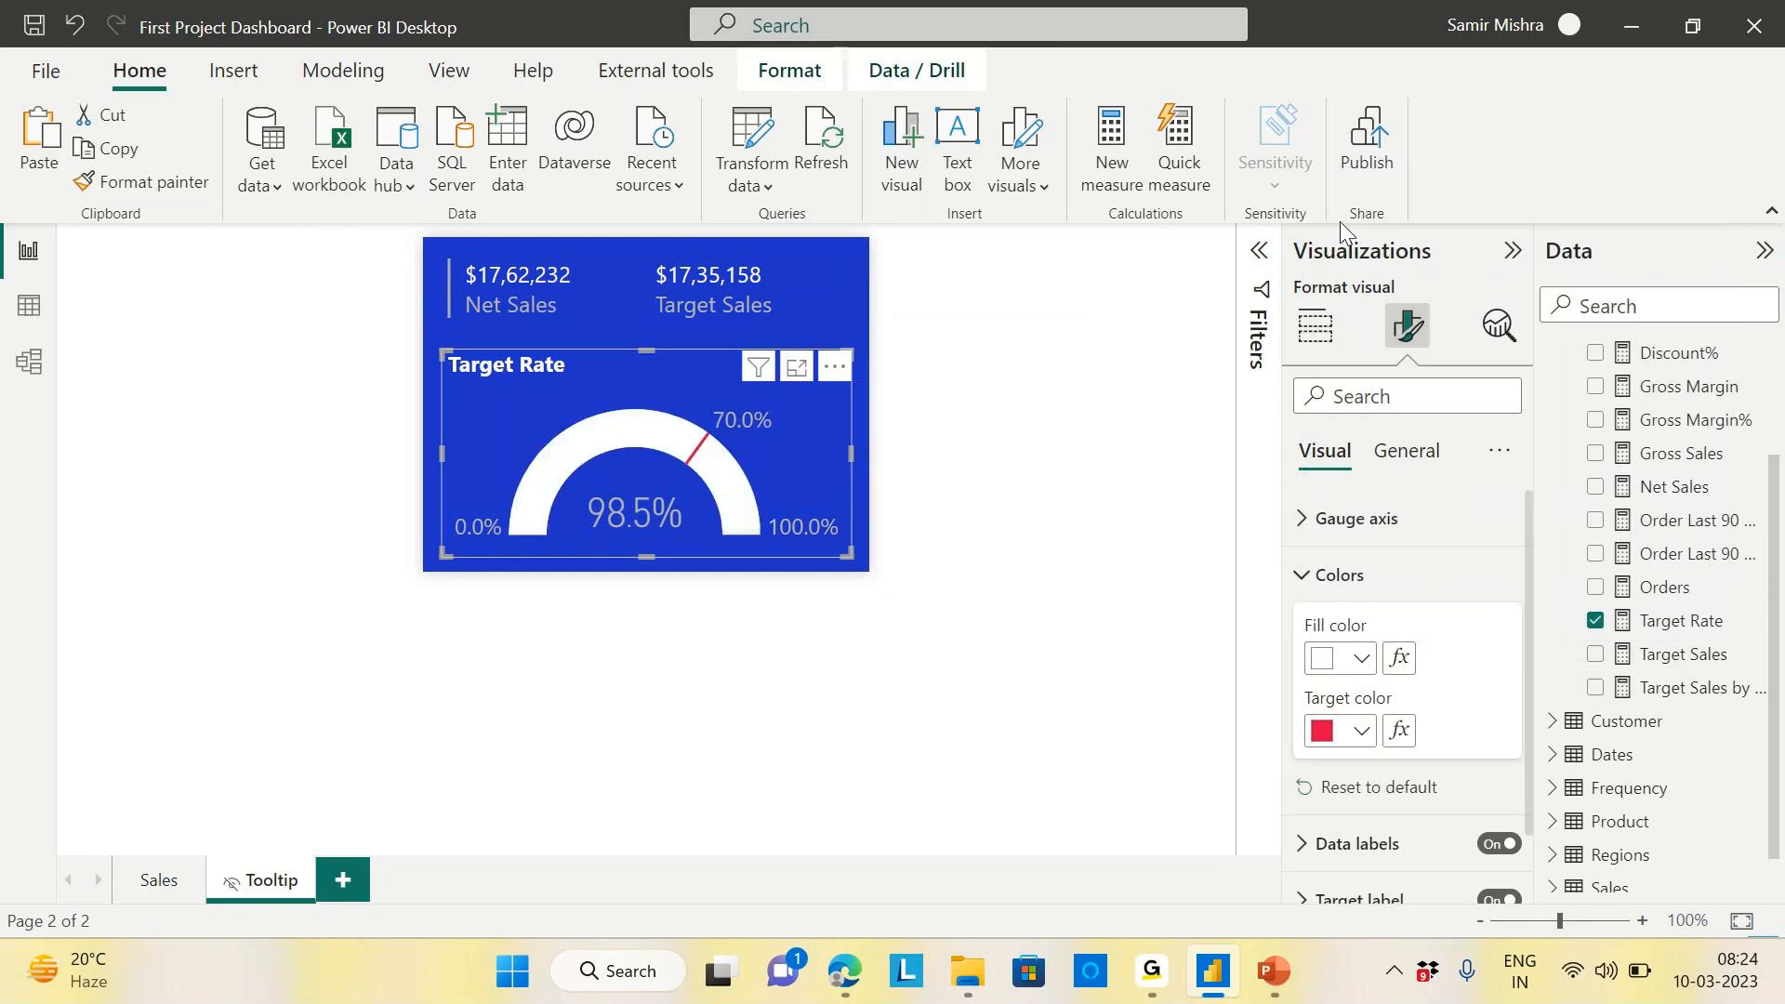
pyautogui.click(1361, 662)
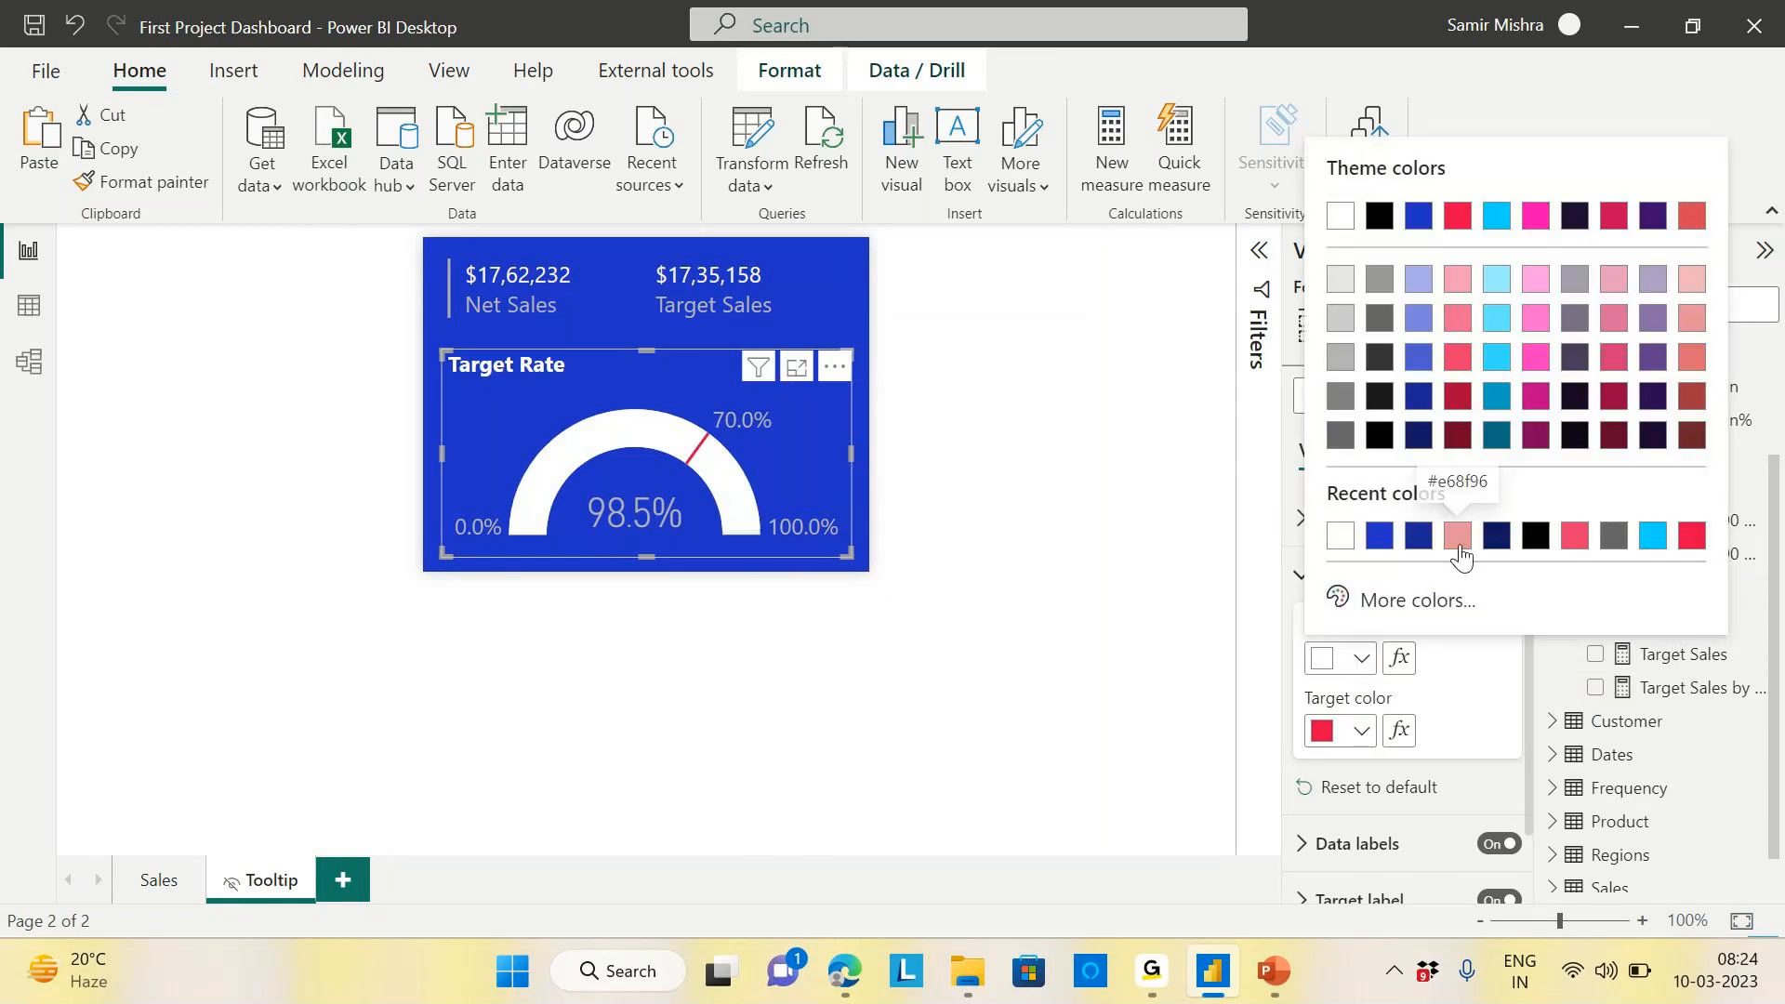
pyautogui.click(1458, 537)
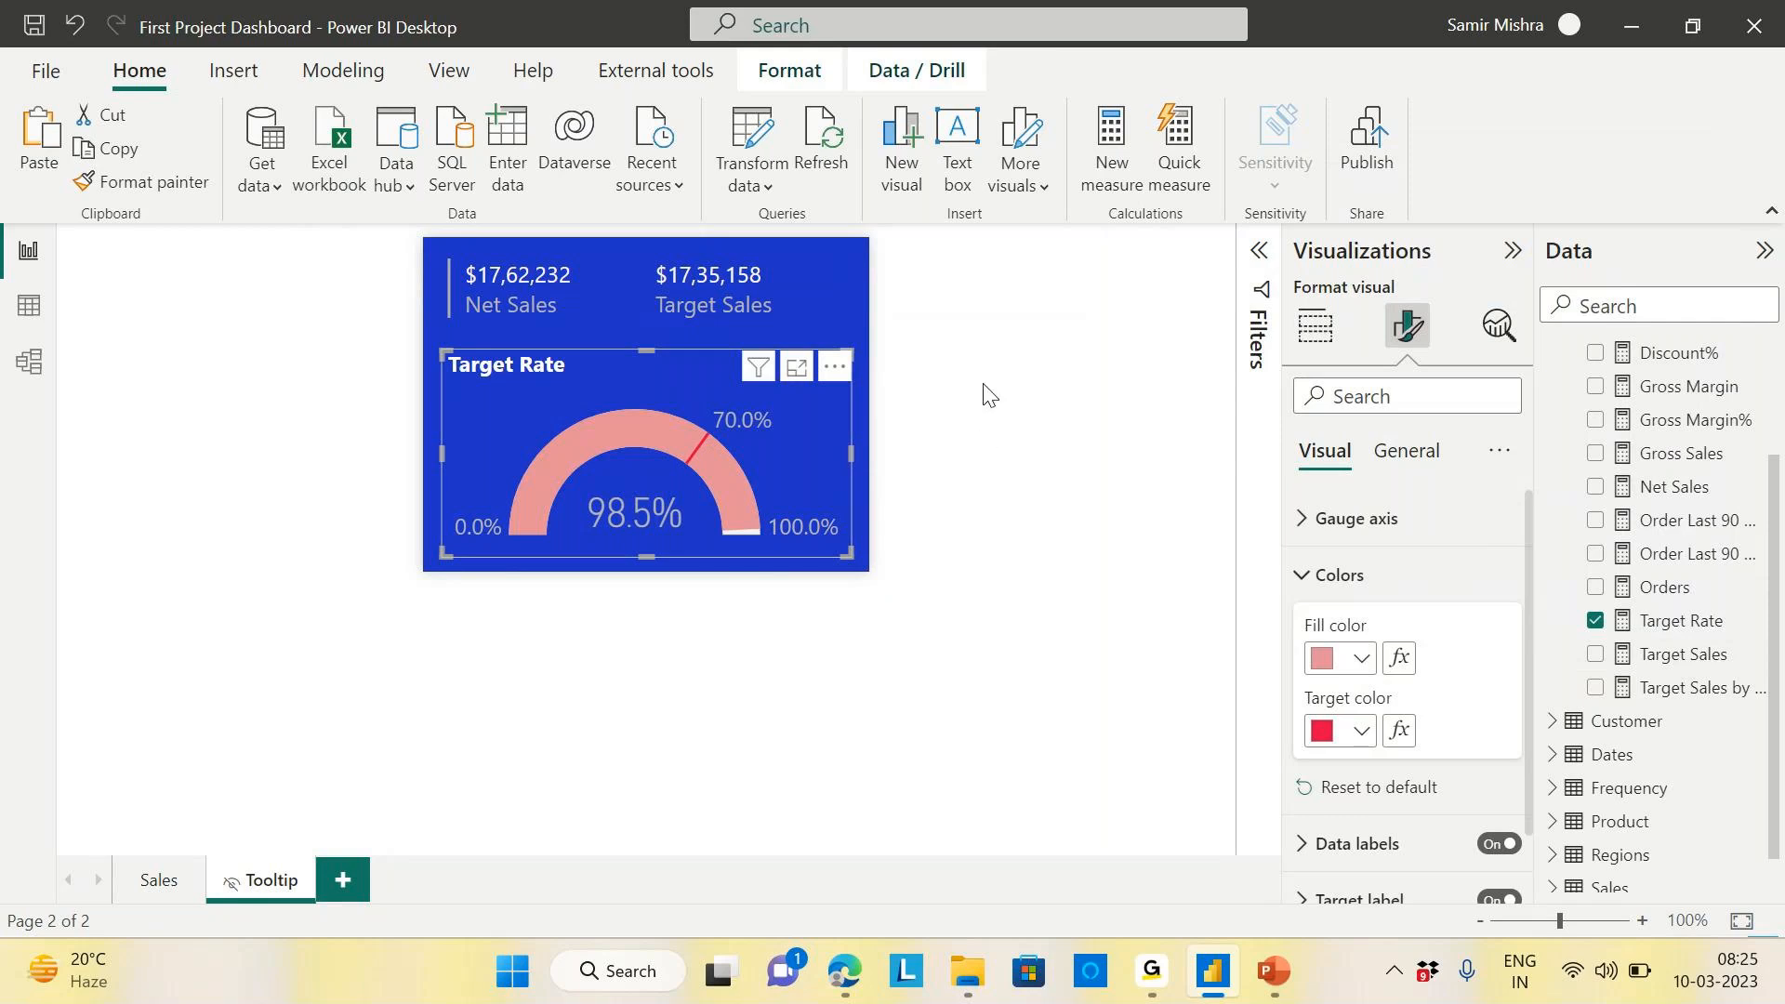
pyautogui.click(1034, 409)
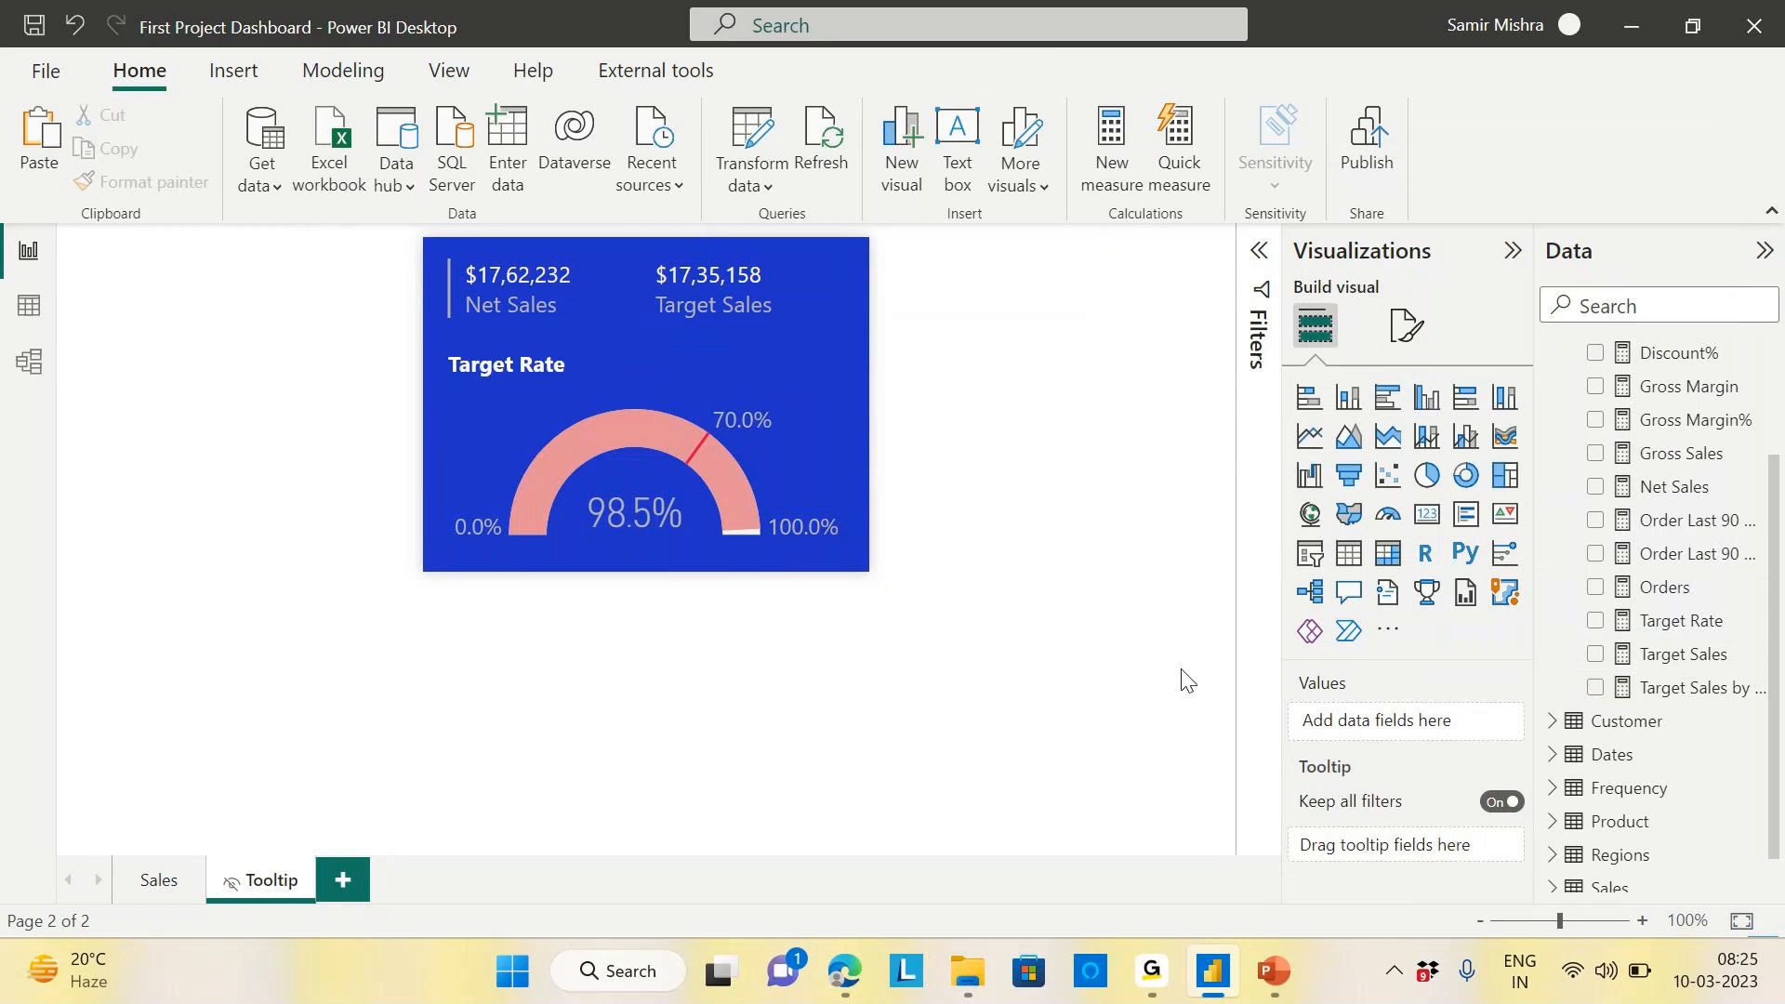
# Preview the custom tooltip on the Sales page's Net Sales by Year and Month area chart, and save the report
pyautogui.click(158, 883)
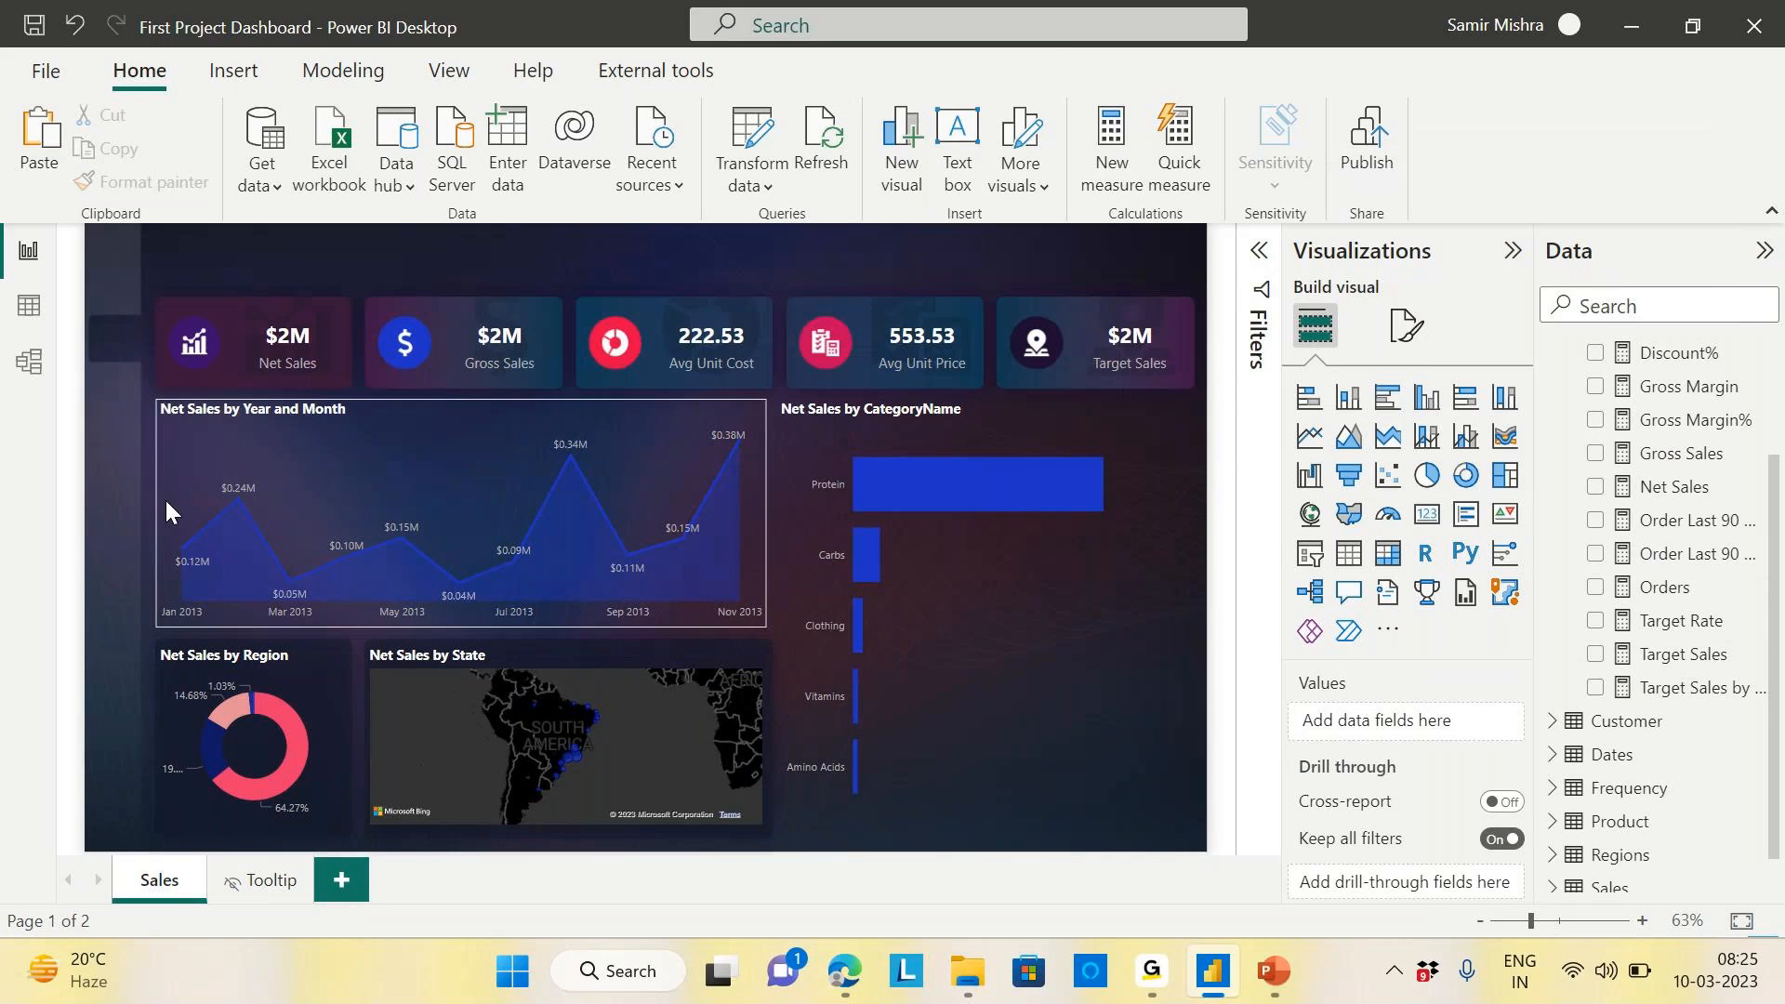
pyautogui.moveTo(241, 505)
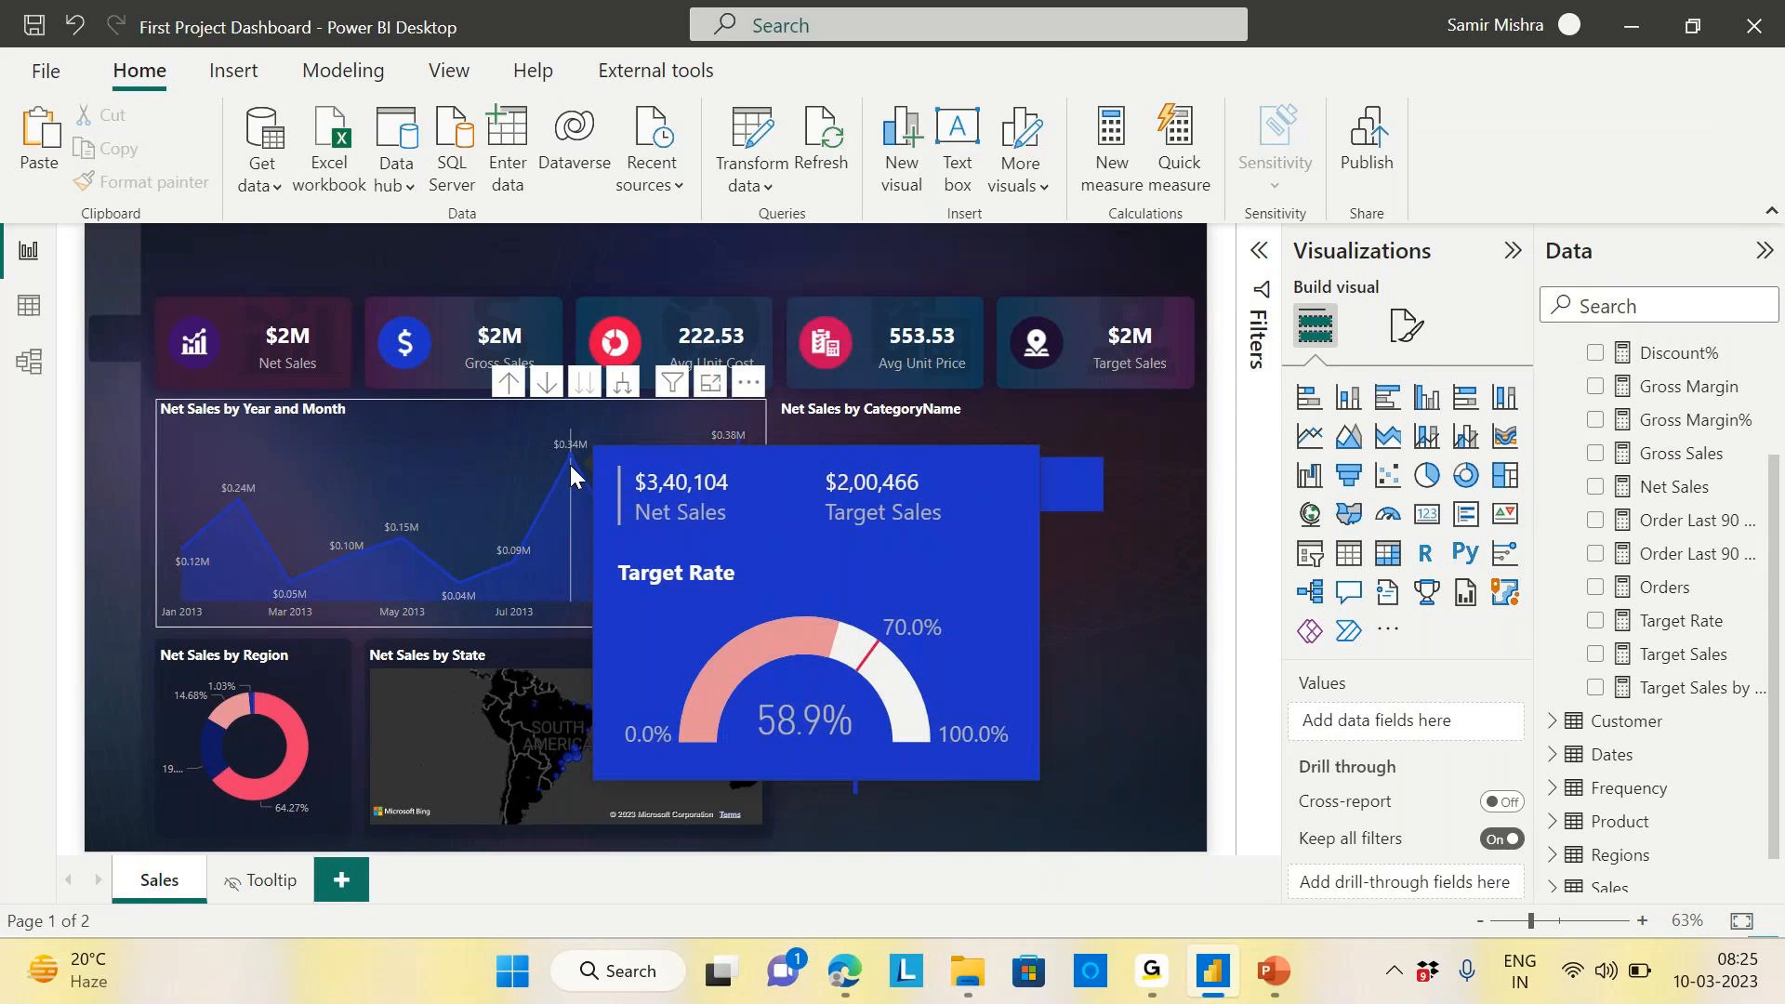
pyautogui.click(20, 16)
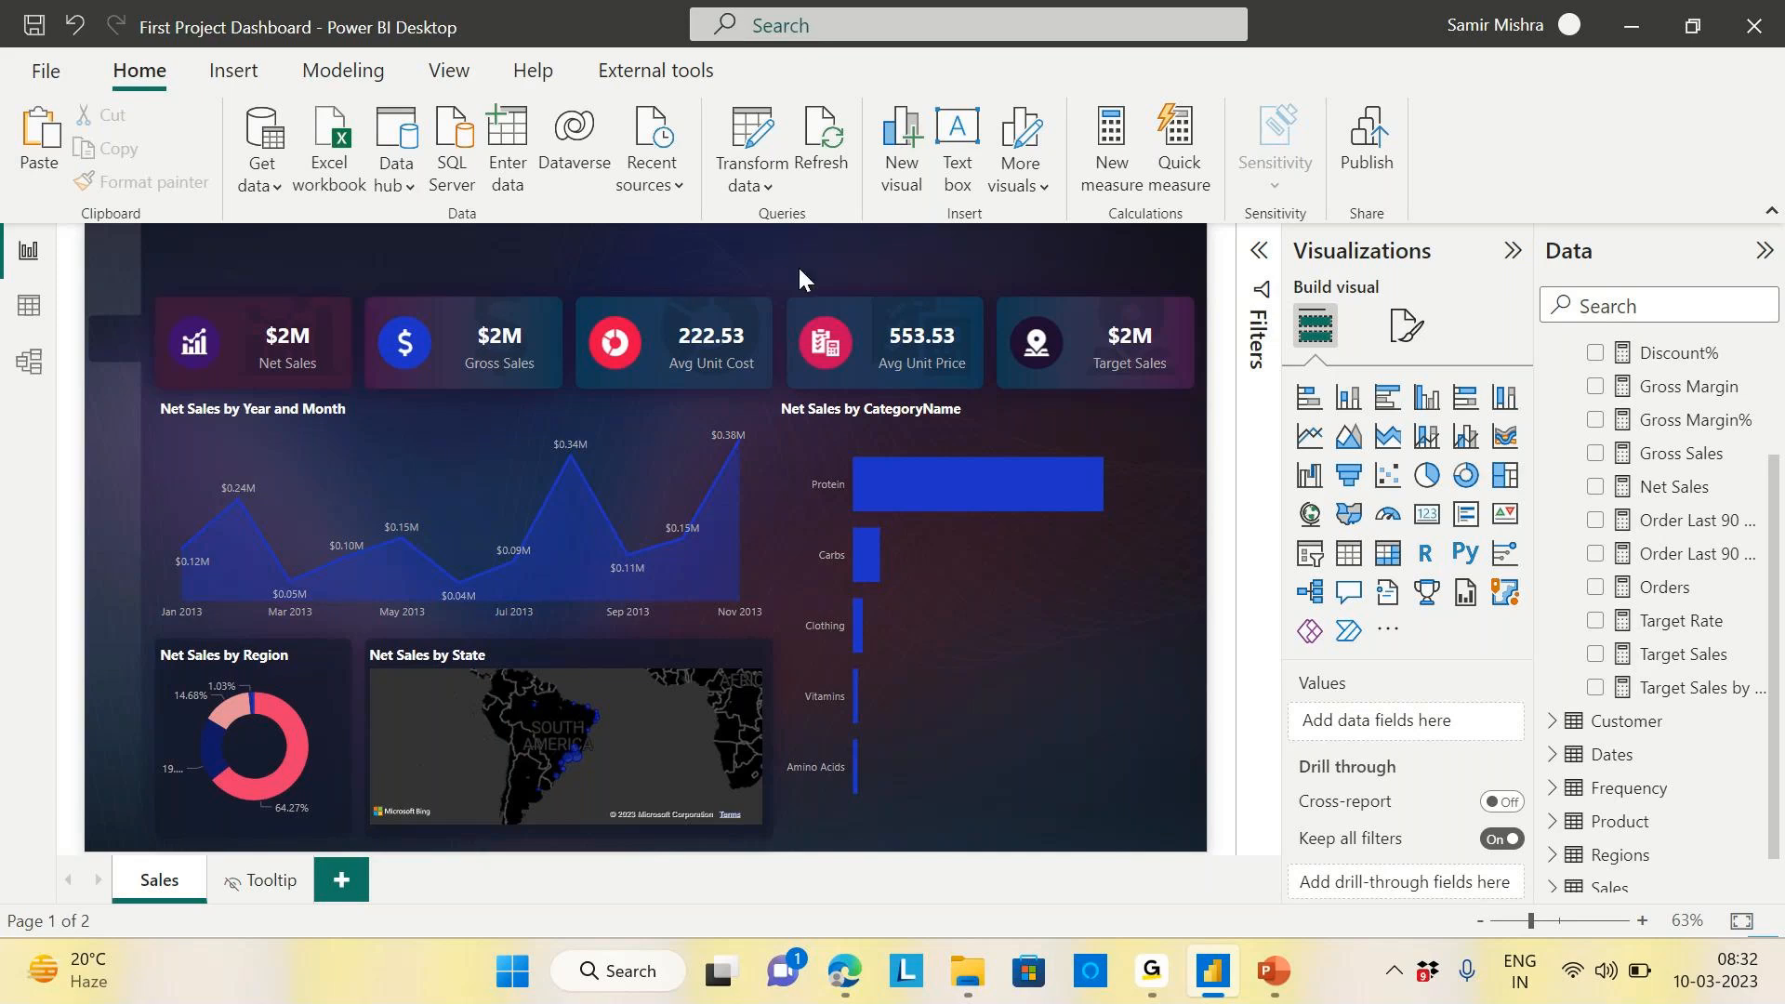
# Insert a slicer above the KPI cards on the Sales page, using Month Name from the Dates table as its field
pyautogui.click(1312, 557)
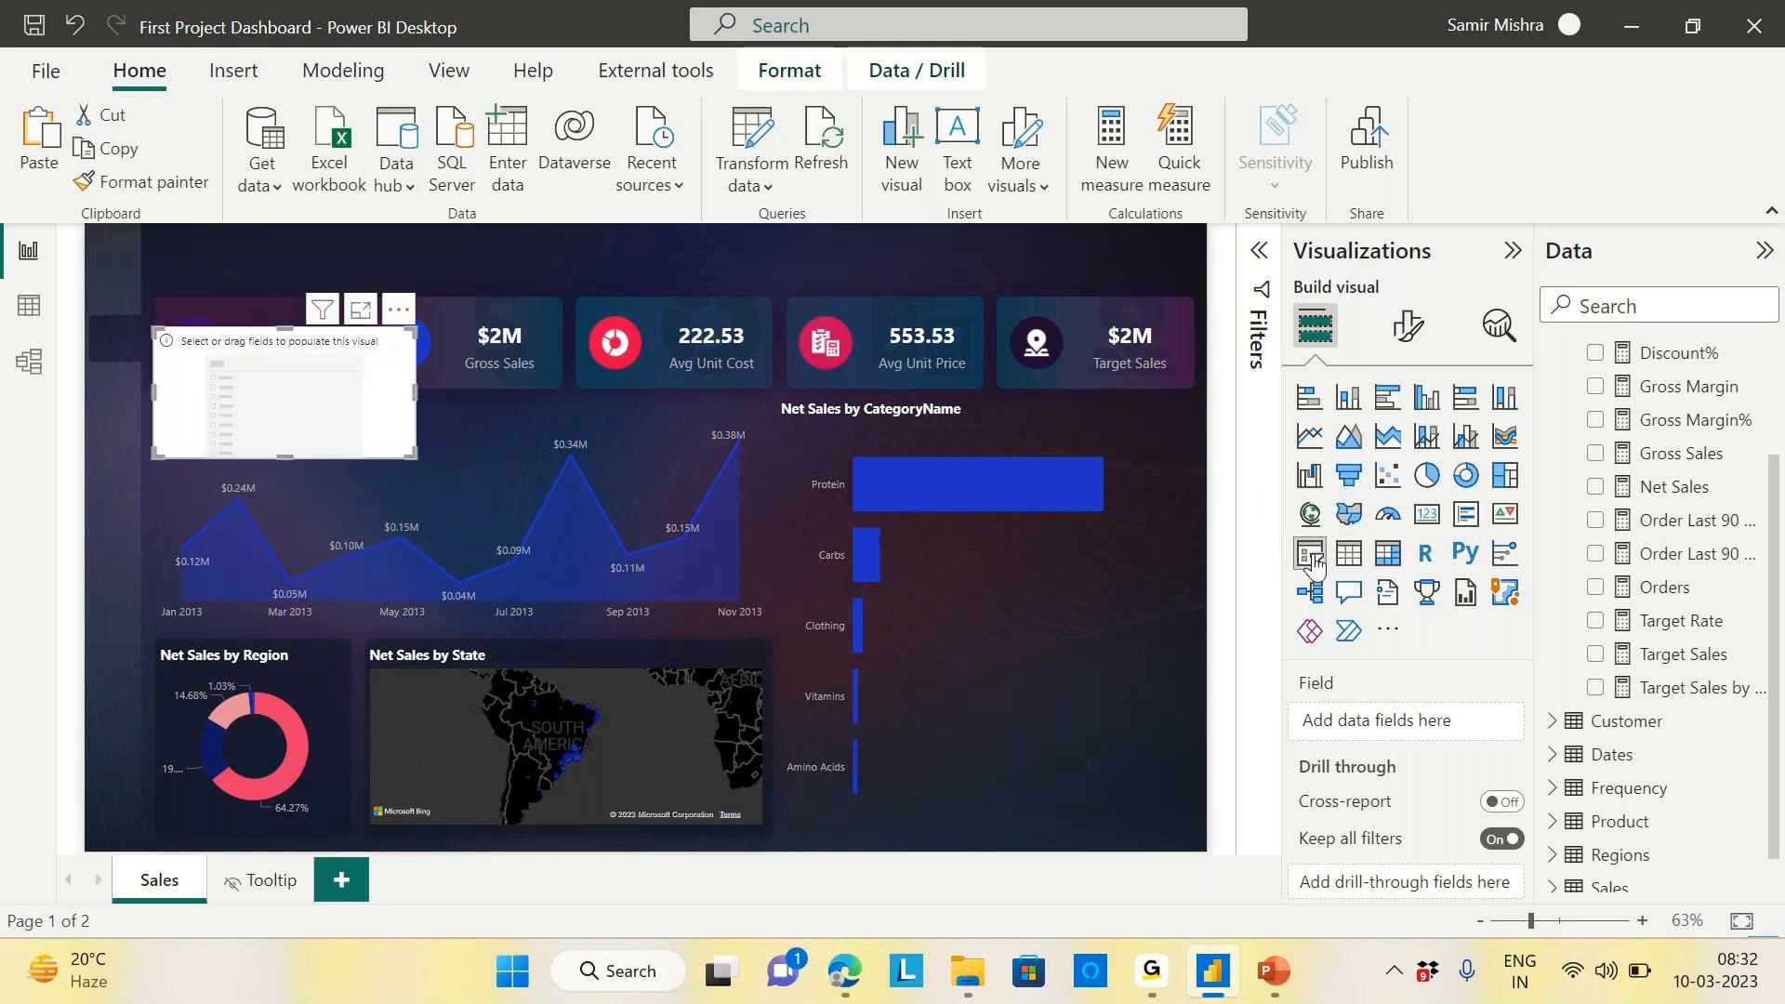
pyautogui.moveTo(314, 431); pyautogui.dragTo(635, 255)
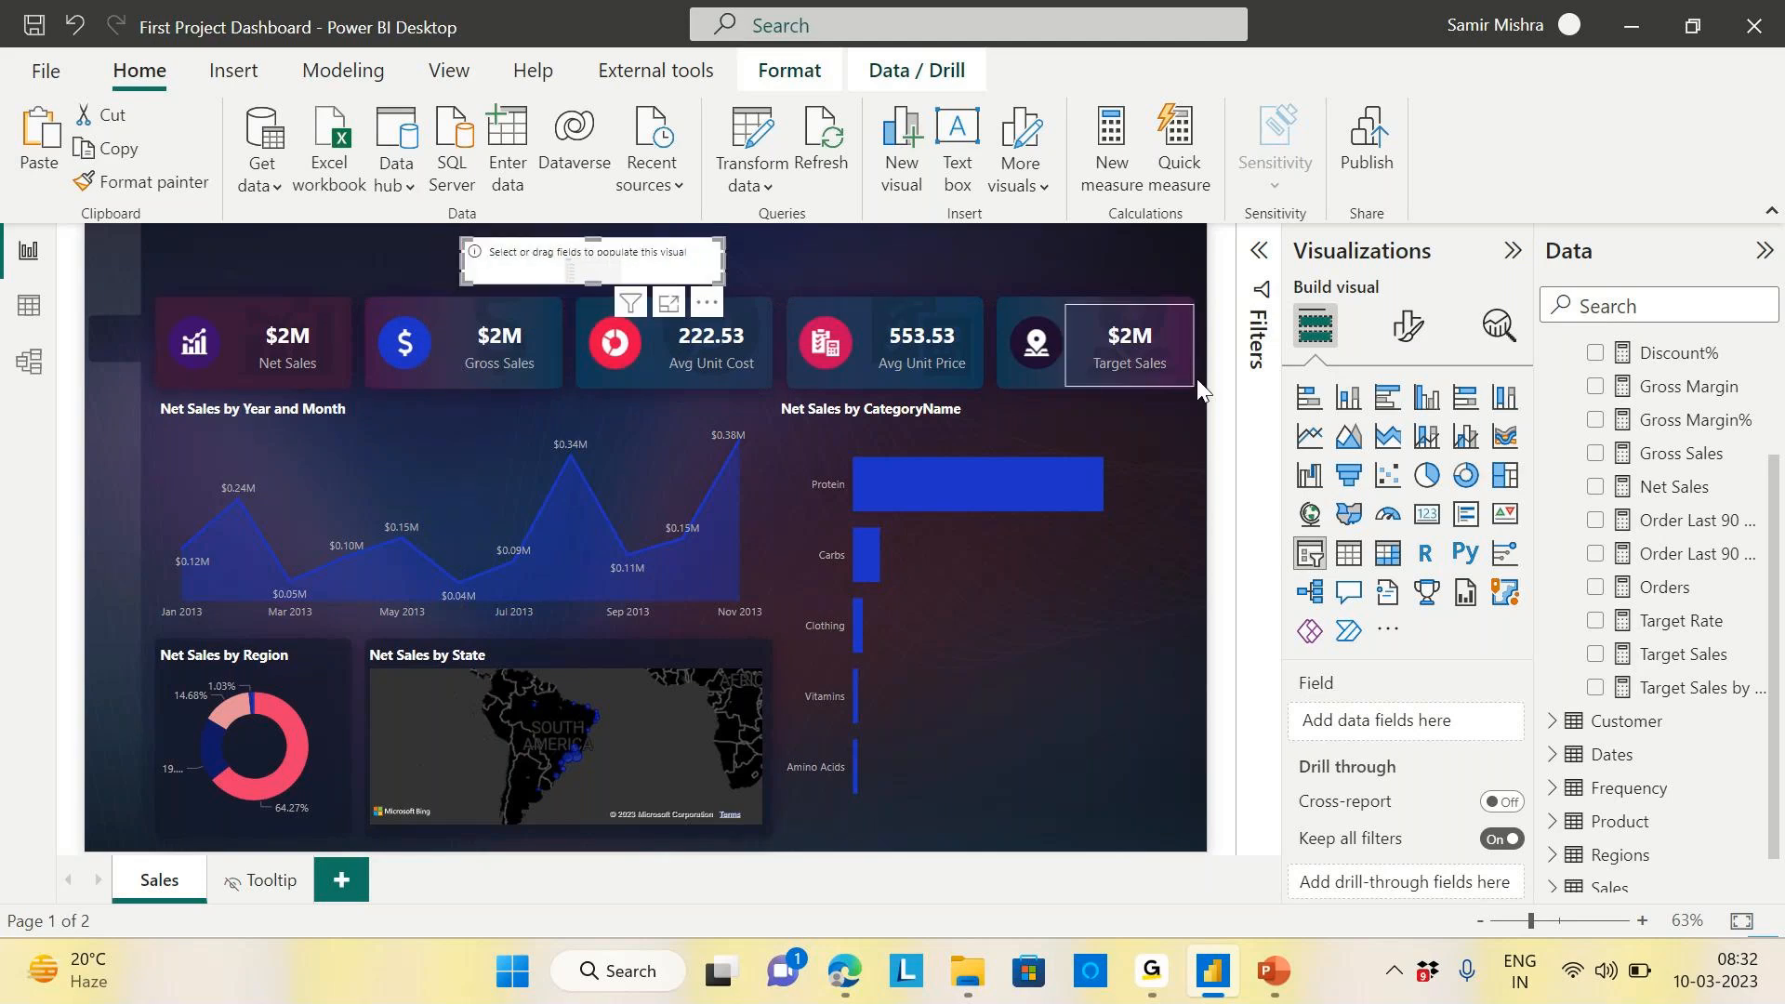
pyautogui.scroll(3, 1664, 558)
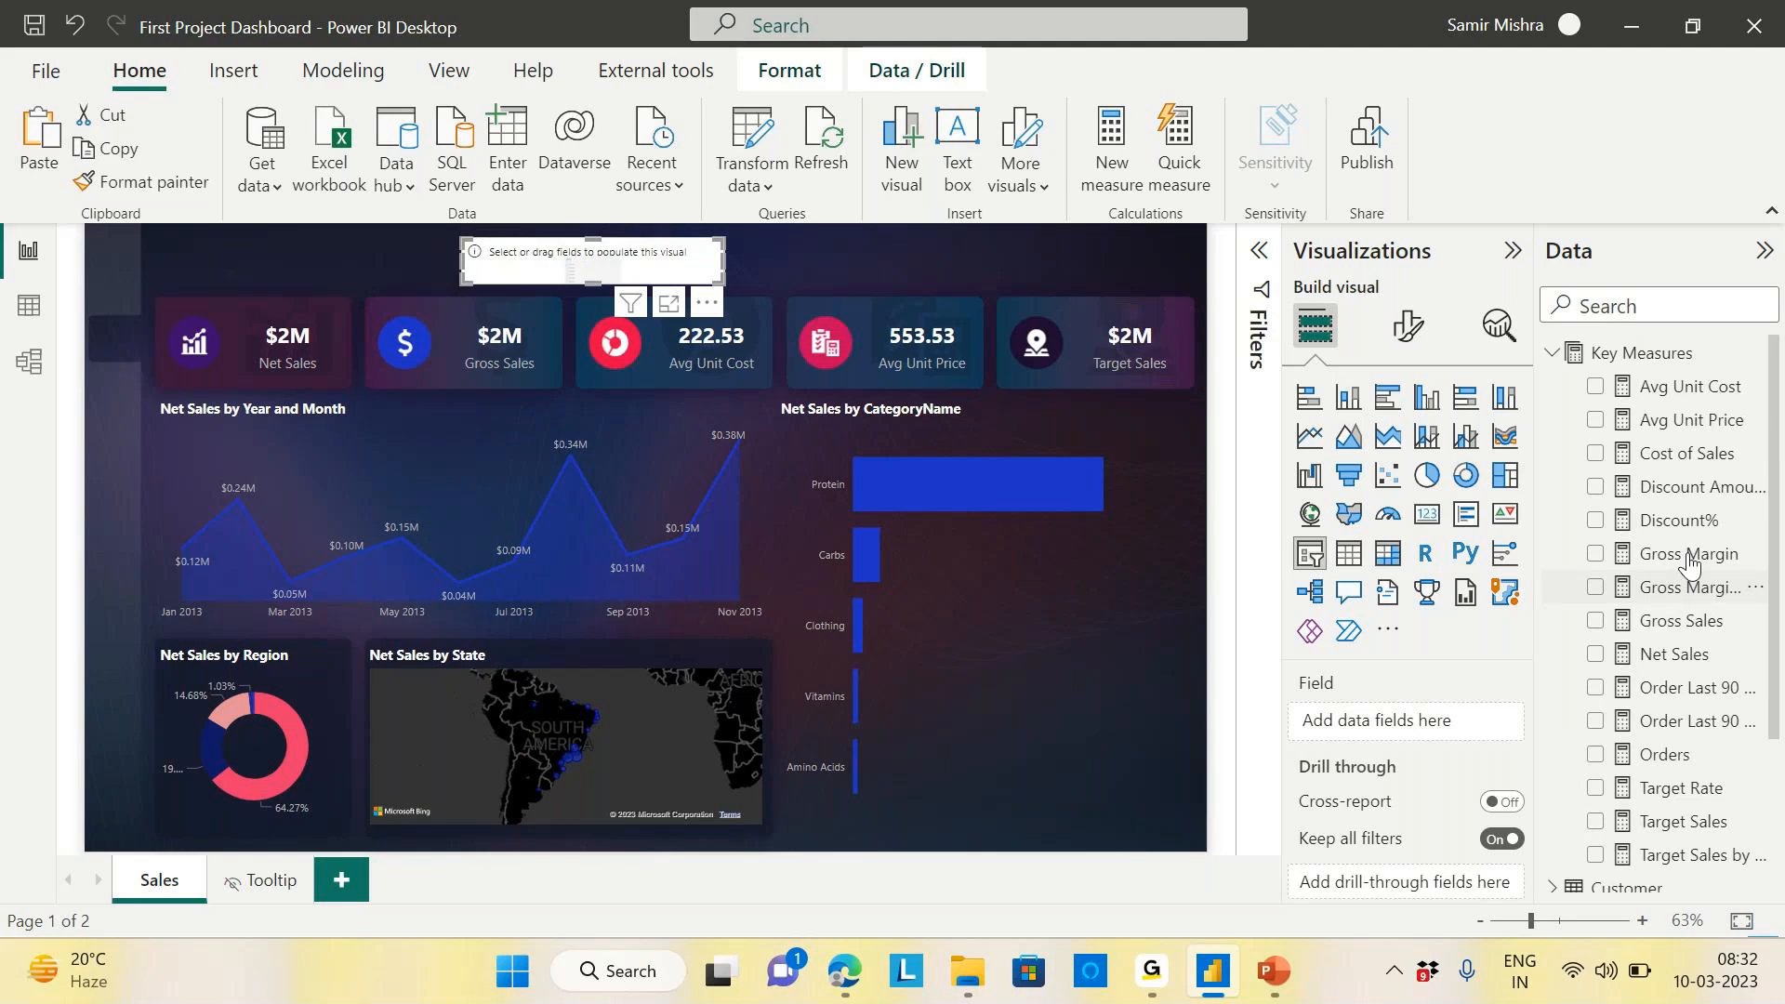
pyautogui.click(1551, 352)
pyautogui.click(1551, 420)
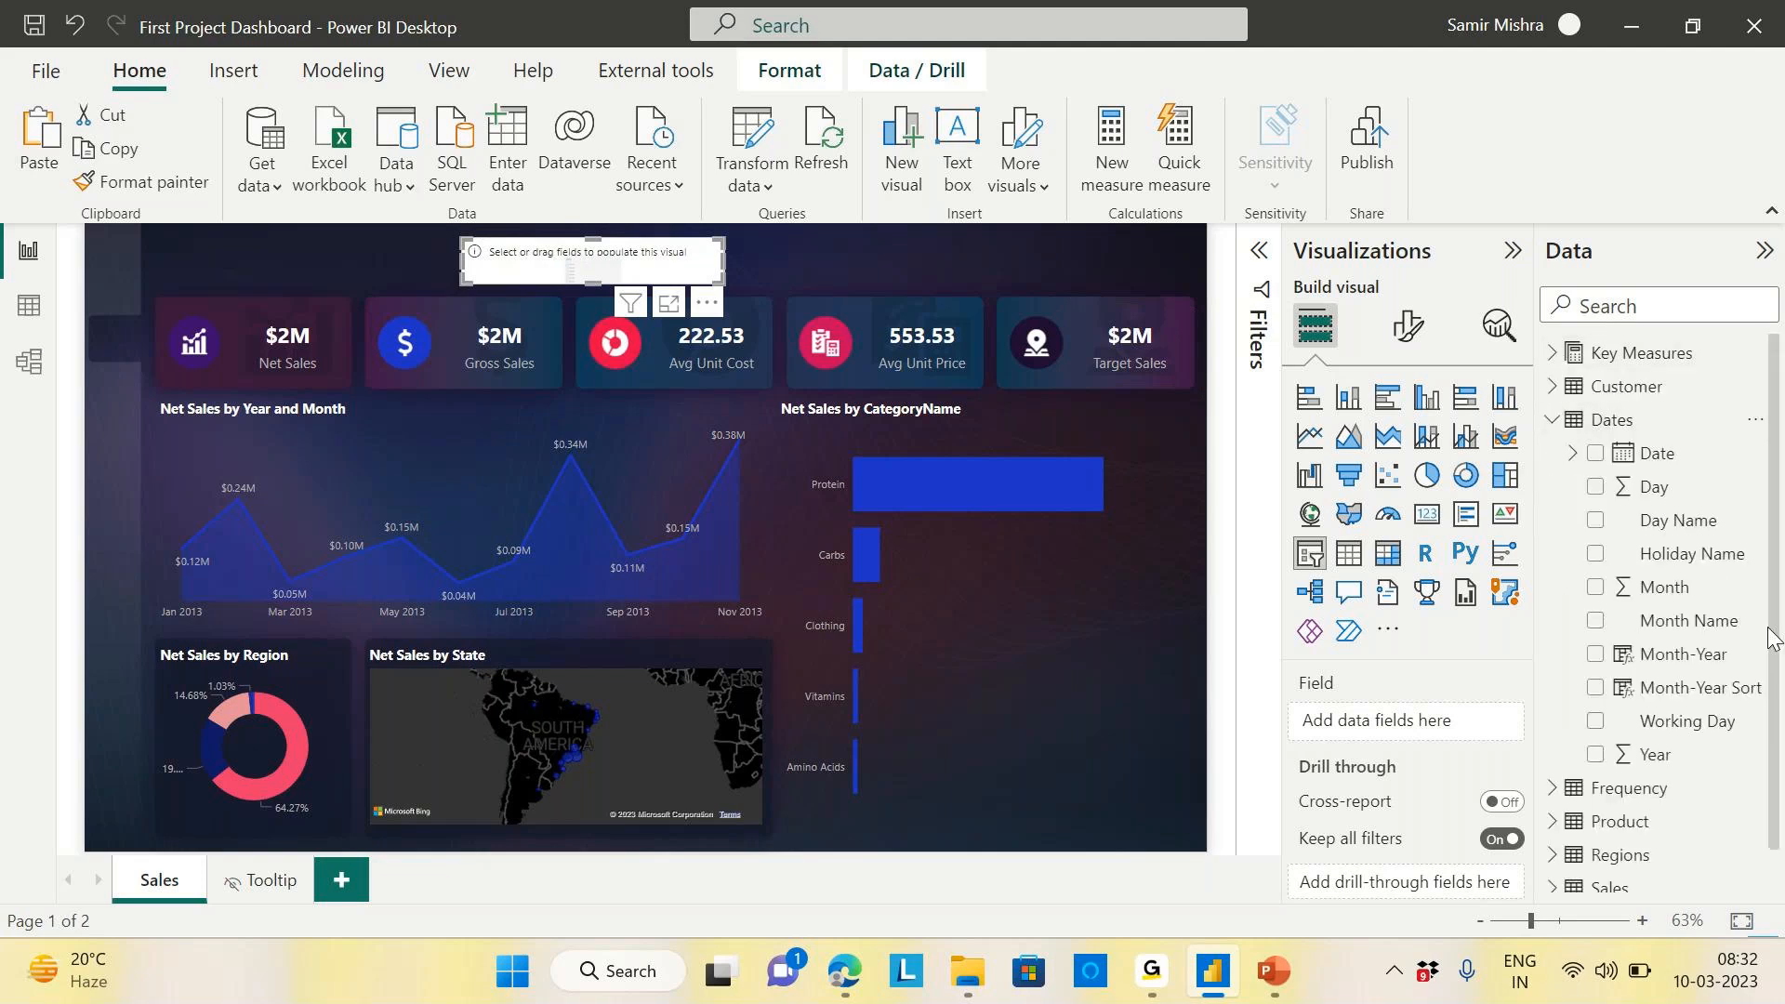
pyautogui.moveTo(1697, 623); pyautogui.dragTo(1437, 726)
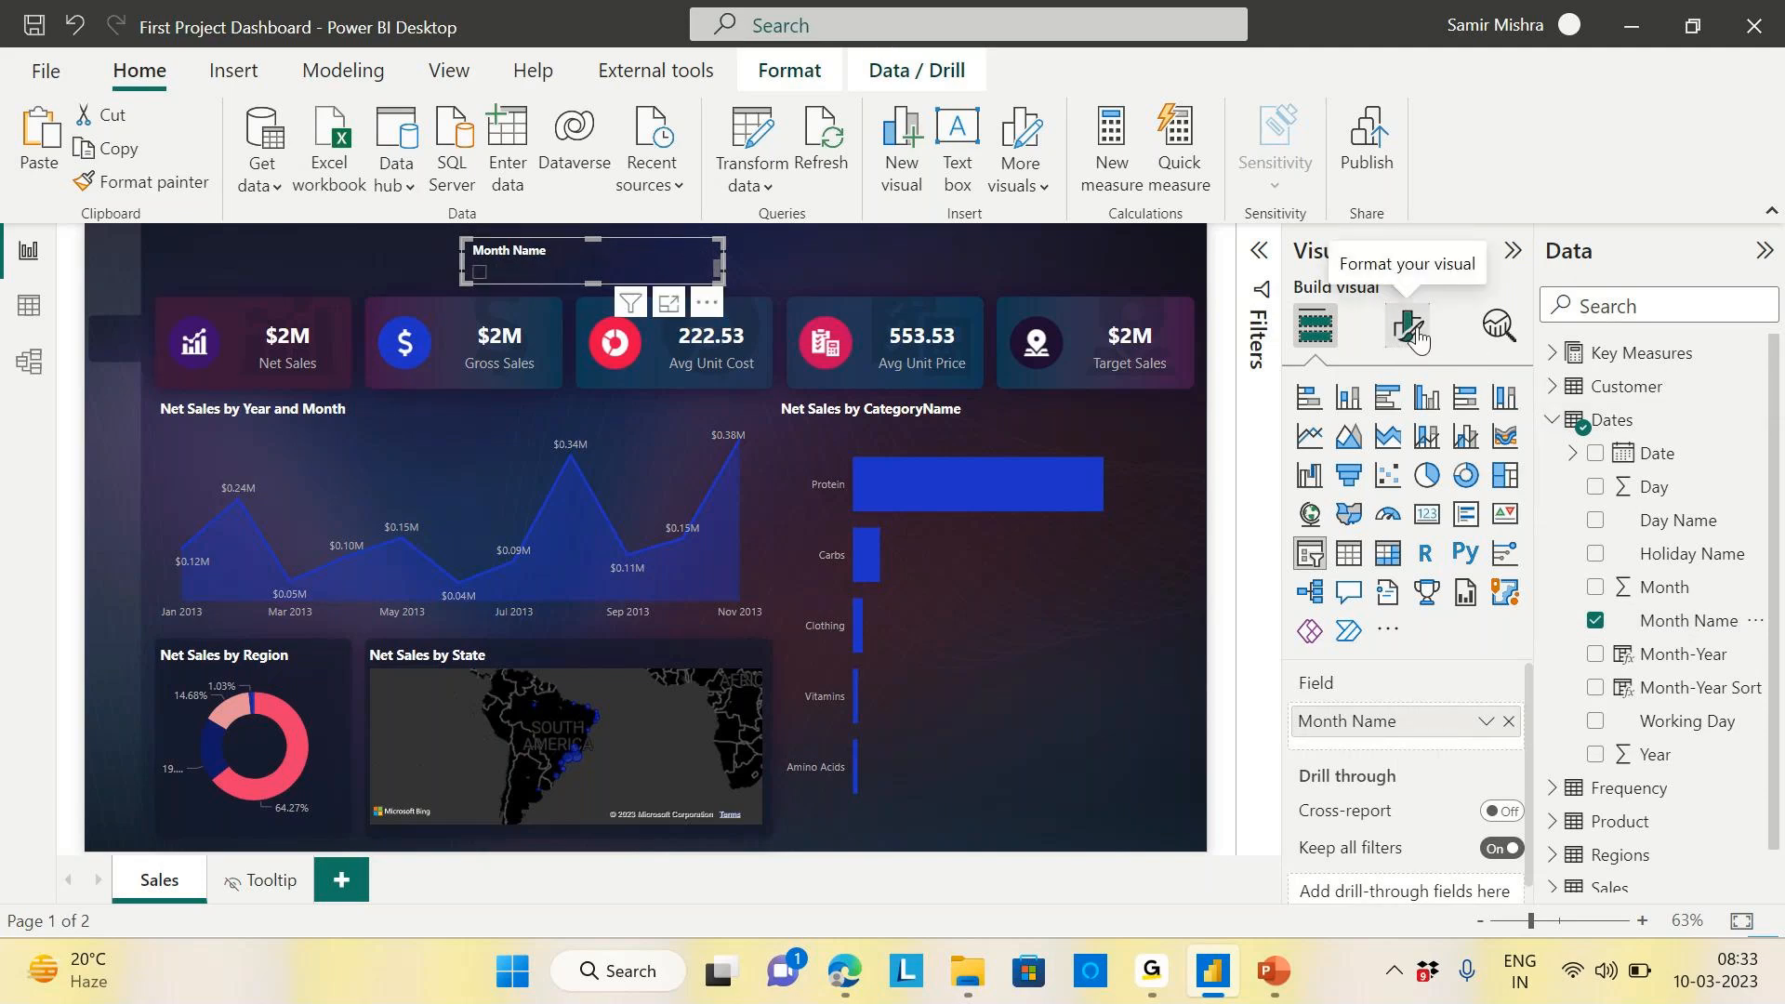
# Set the Month Name slicer's style to Dropdown
pyautogui.click(1412, 327)
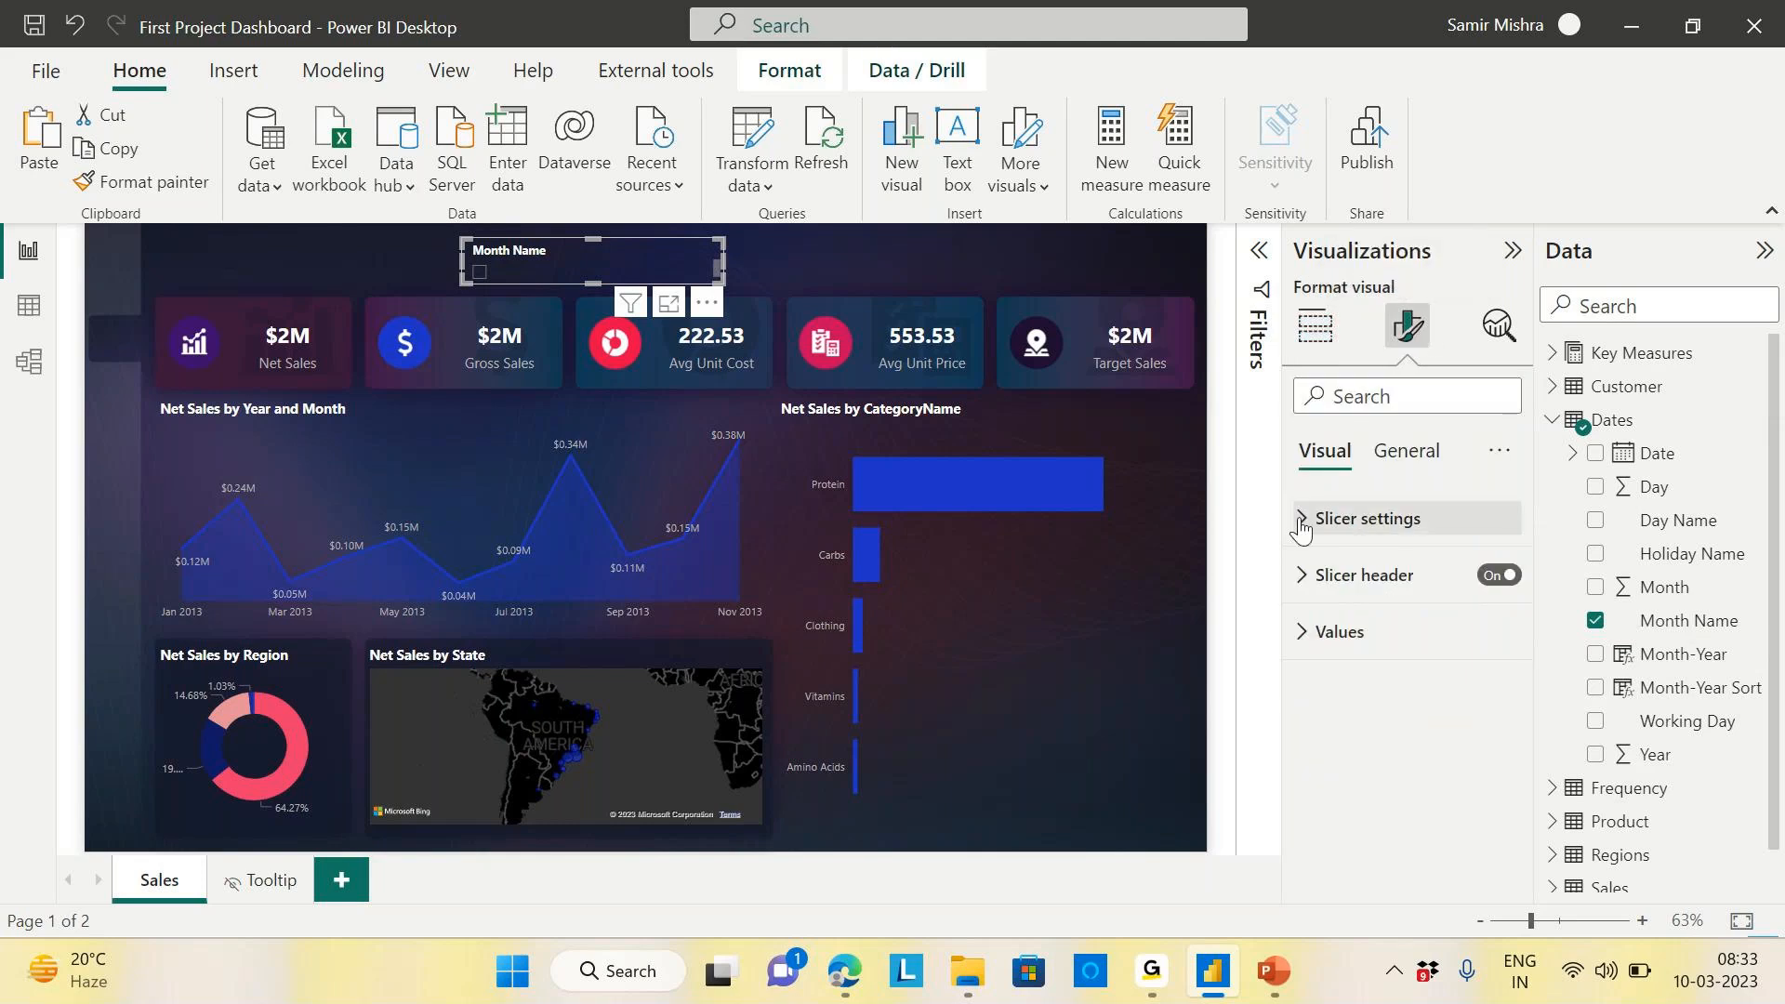
pyautogui.click(1301, 526)
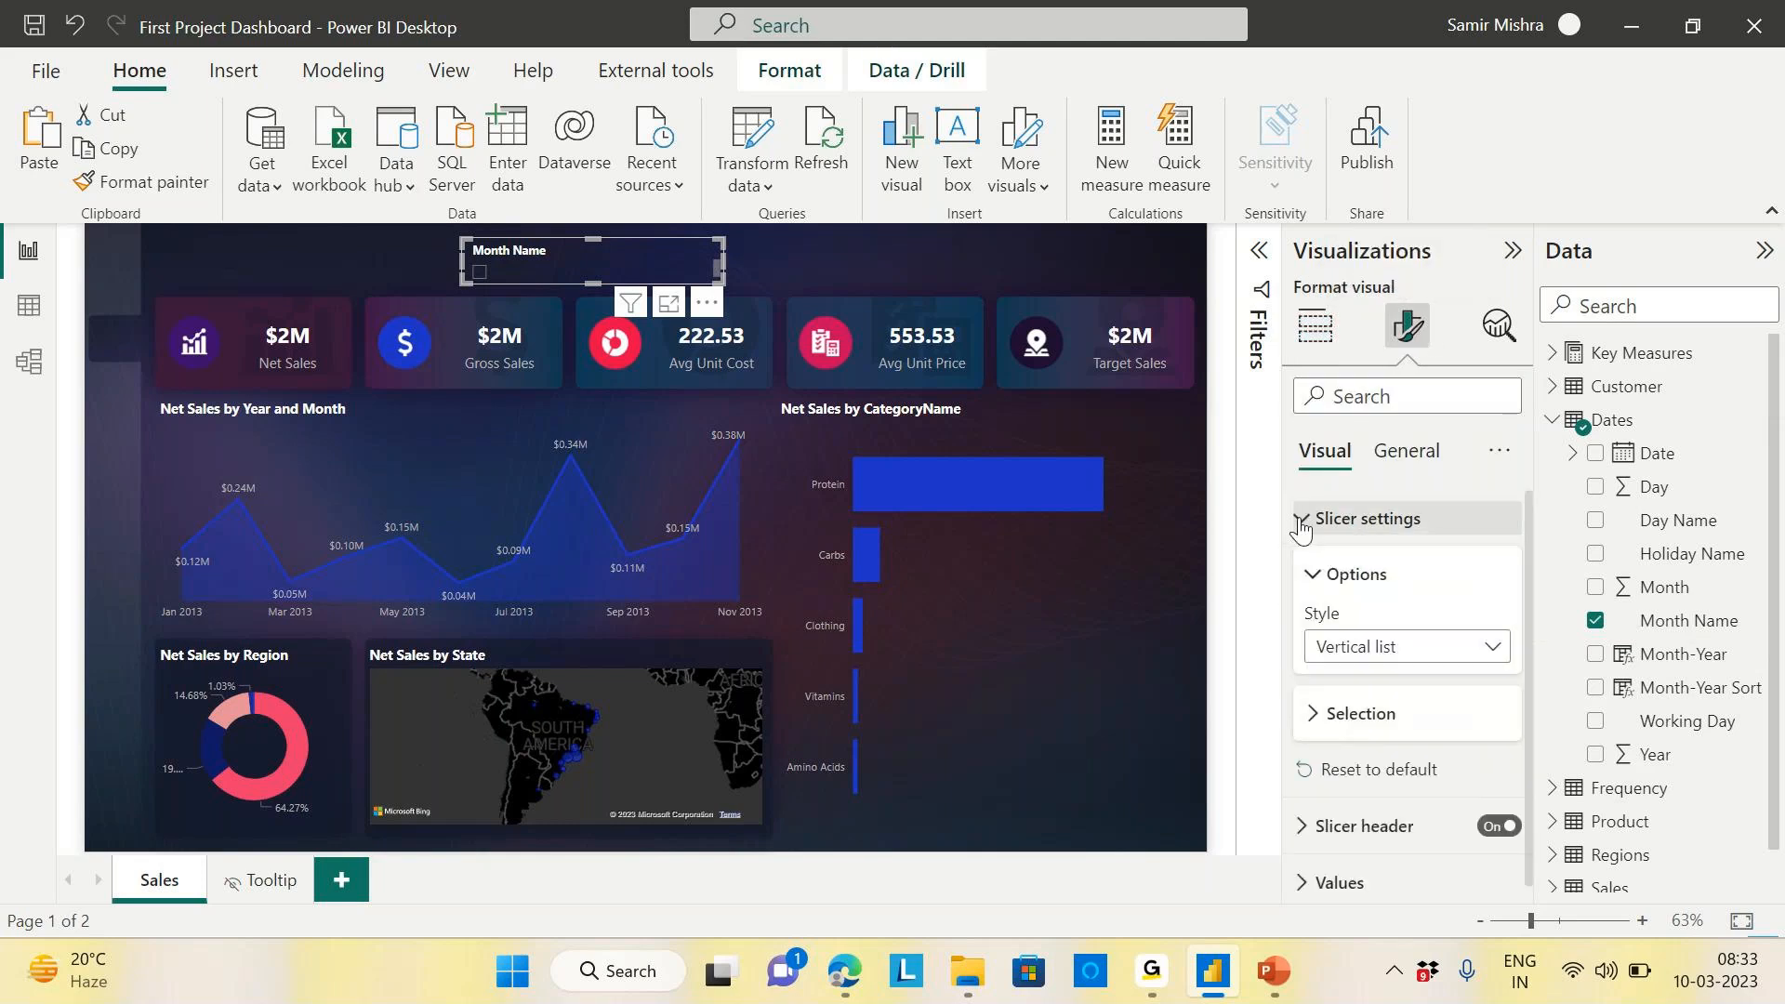
pyautogui.click(1482, 658)
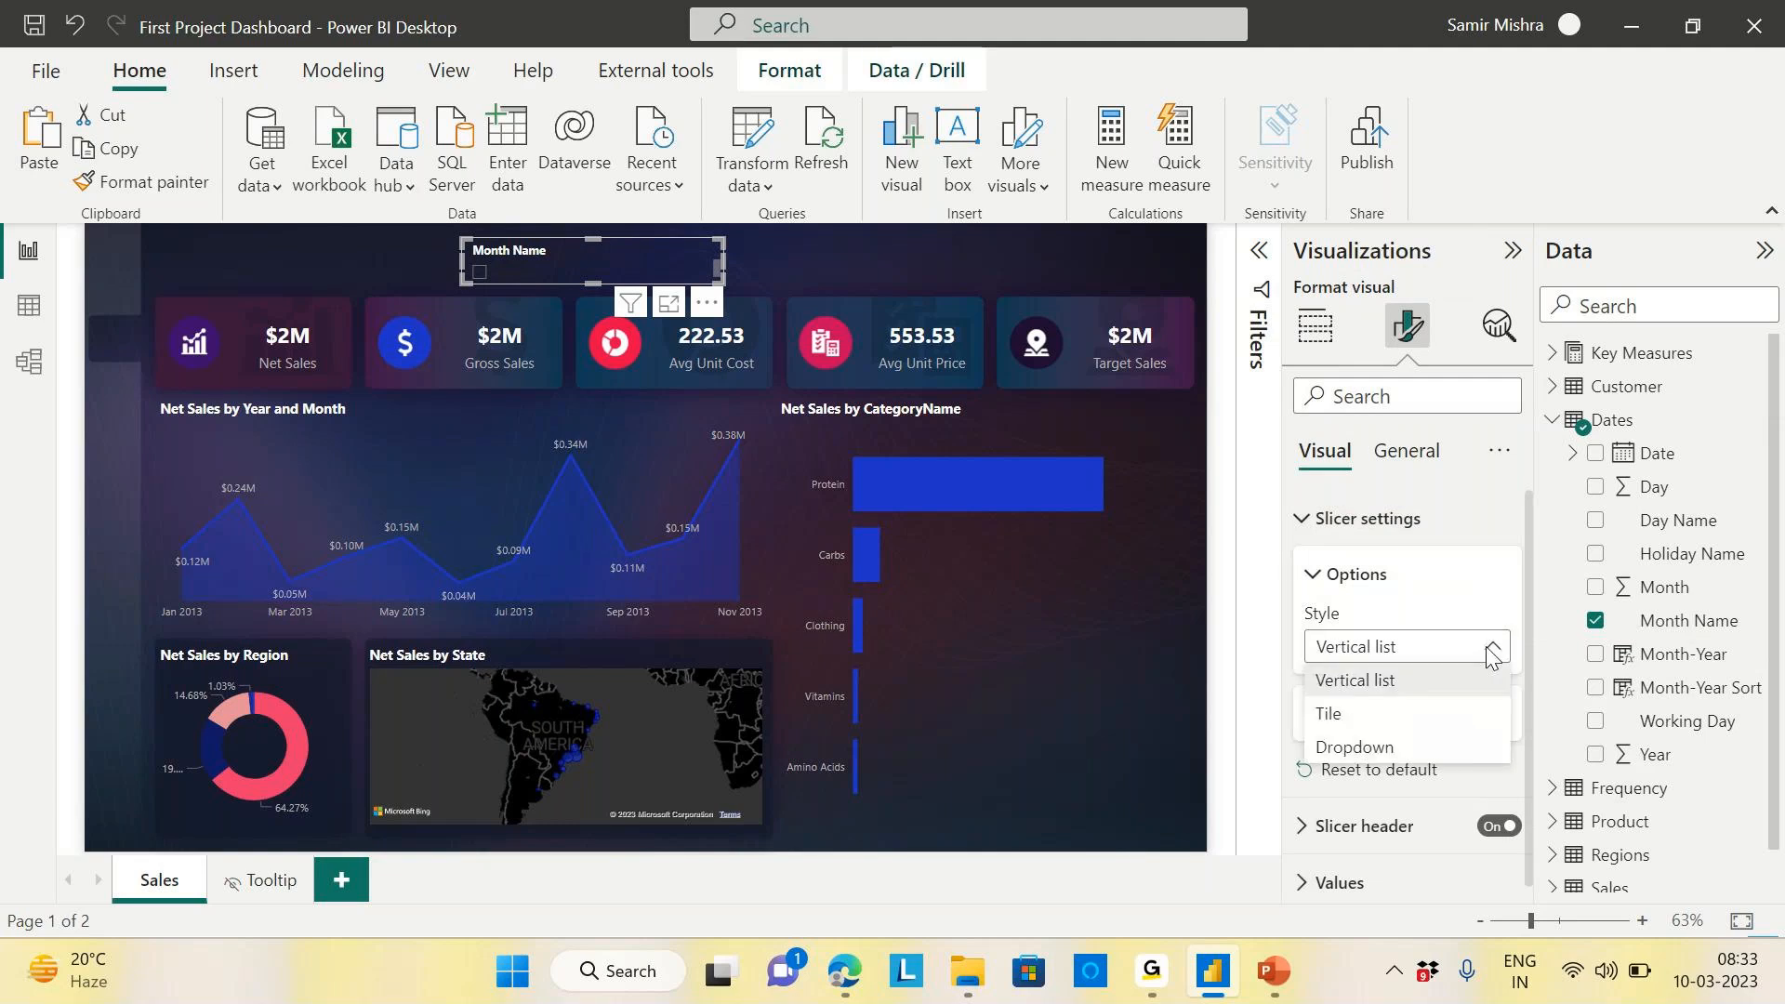
pyautogui.click(1377, 748)
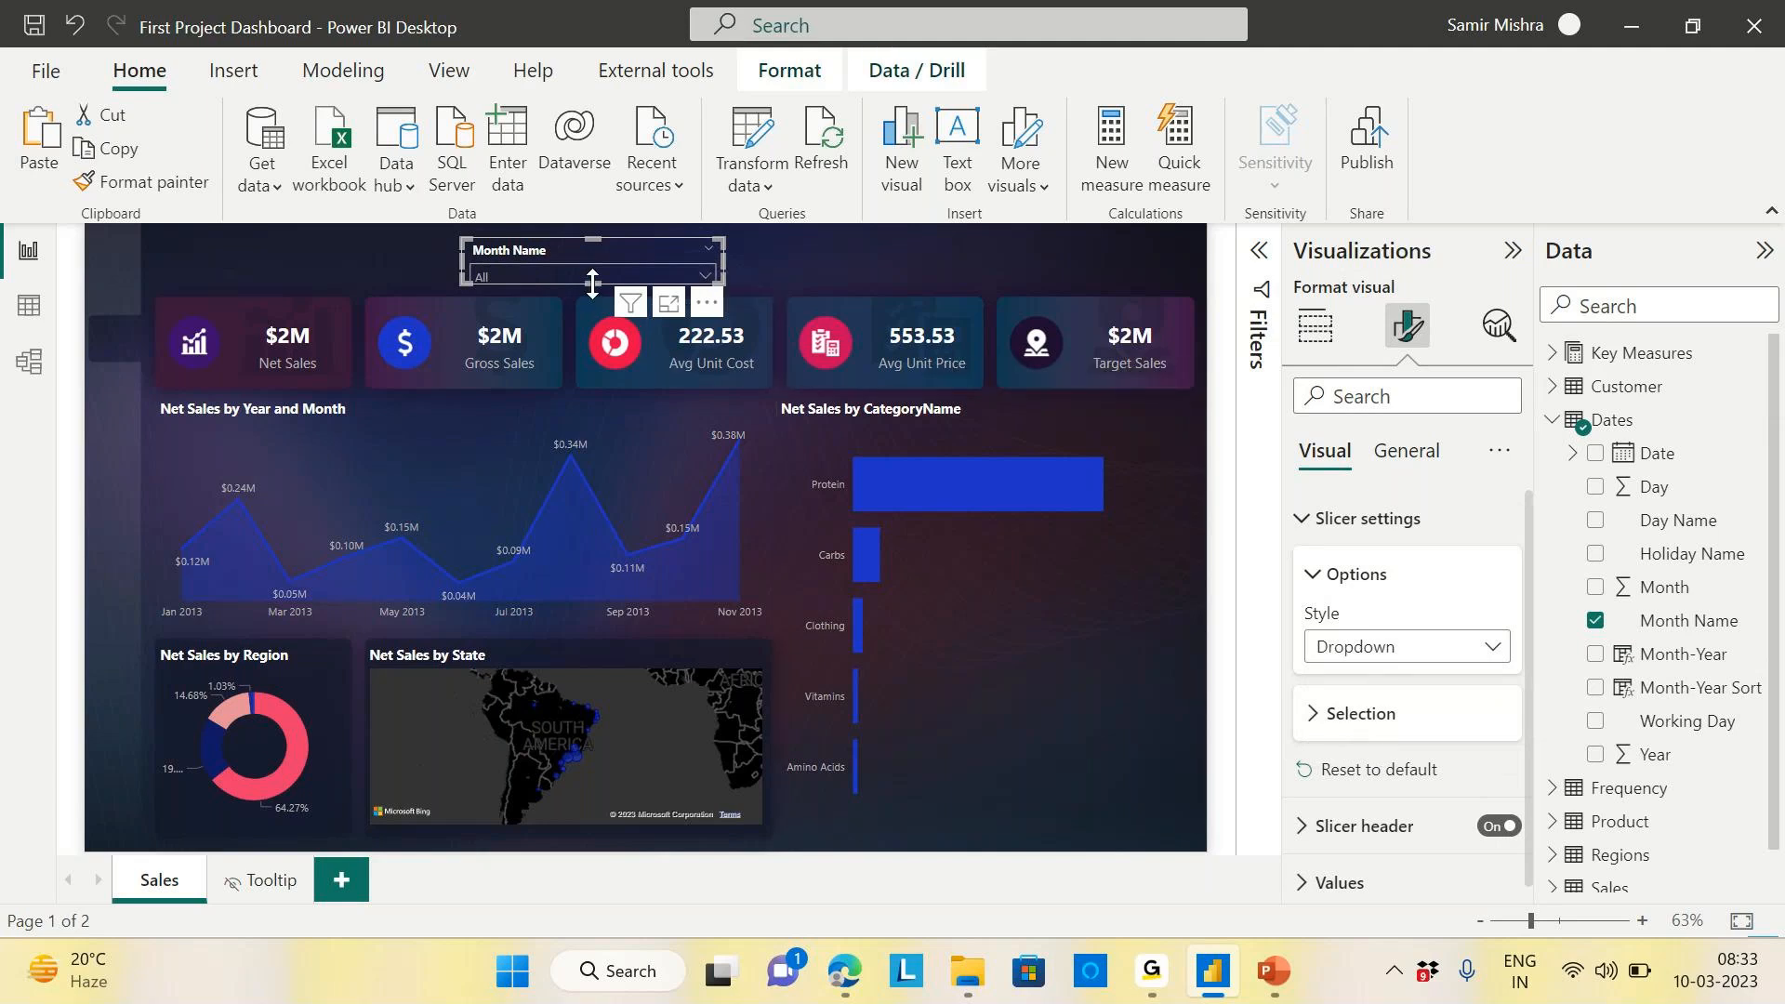
# Try the Month Name slicer with single months, filtering the dashboard by January and by February
pyautogui.click(705, 277)
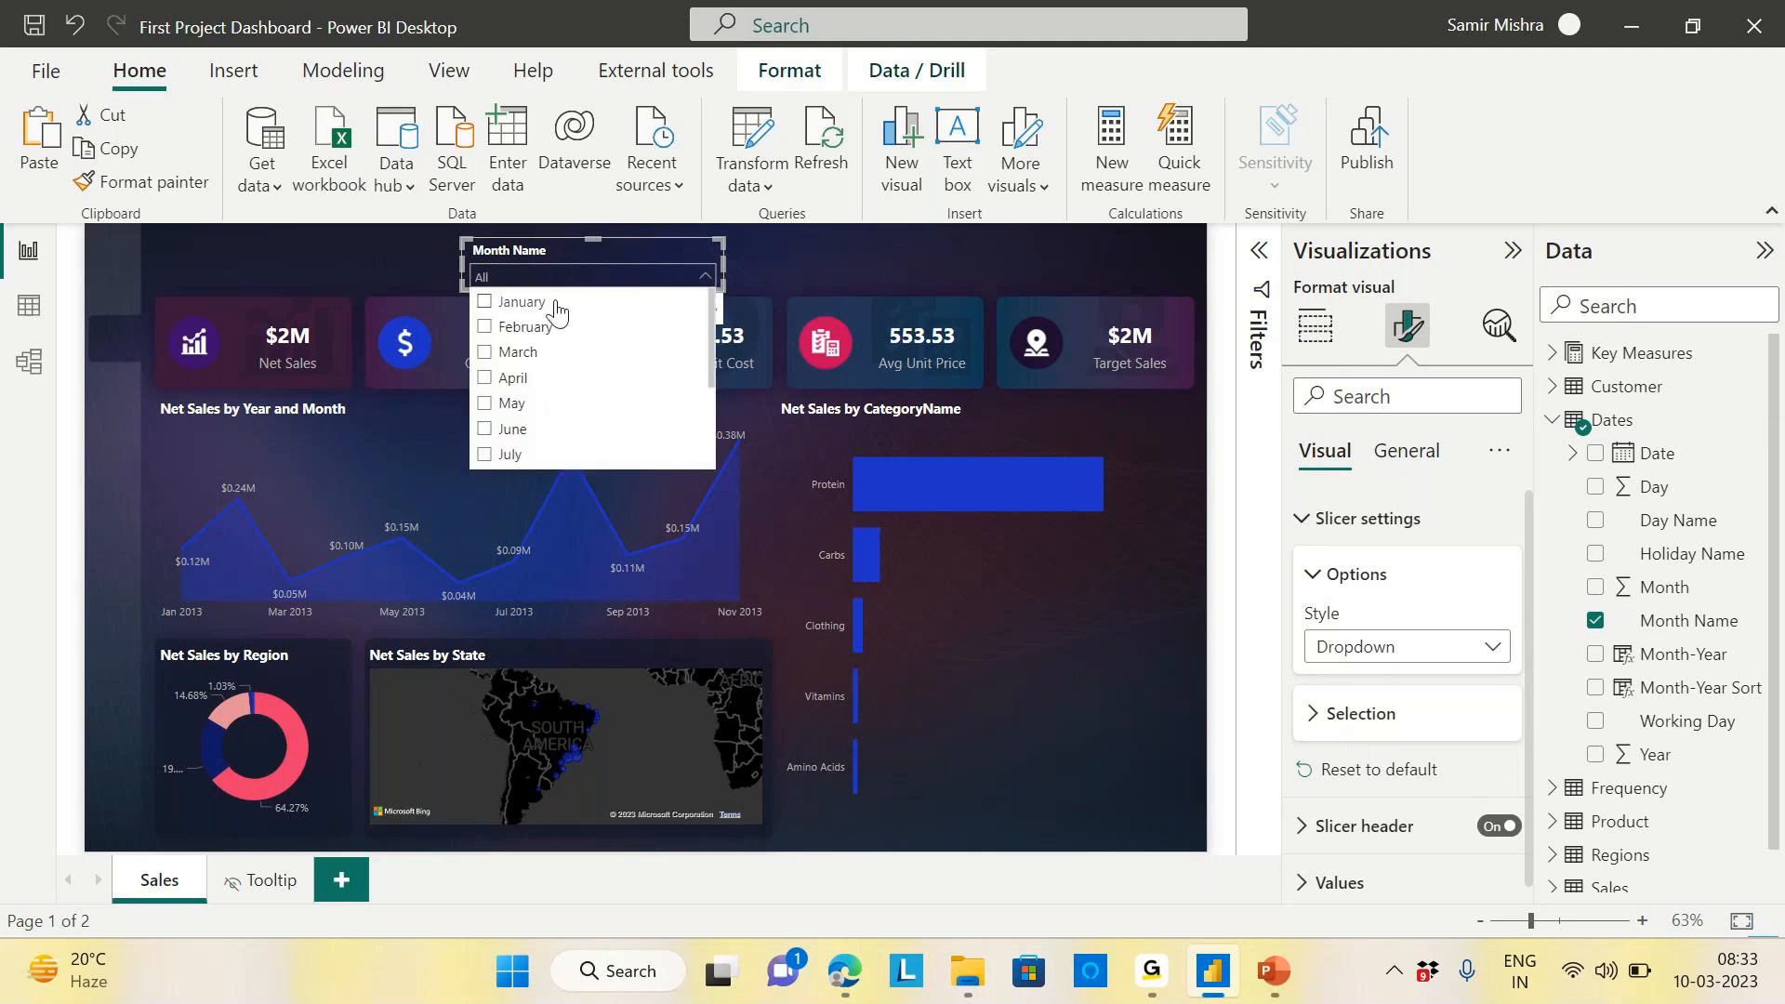
pyautogui.scroll(-1, 574, 415)
pyautogui.scroll(-1, 574, 416)
pyautogui.scroll(2, 573, 416)
pyautogui.click(483, 312)
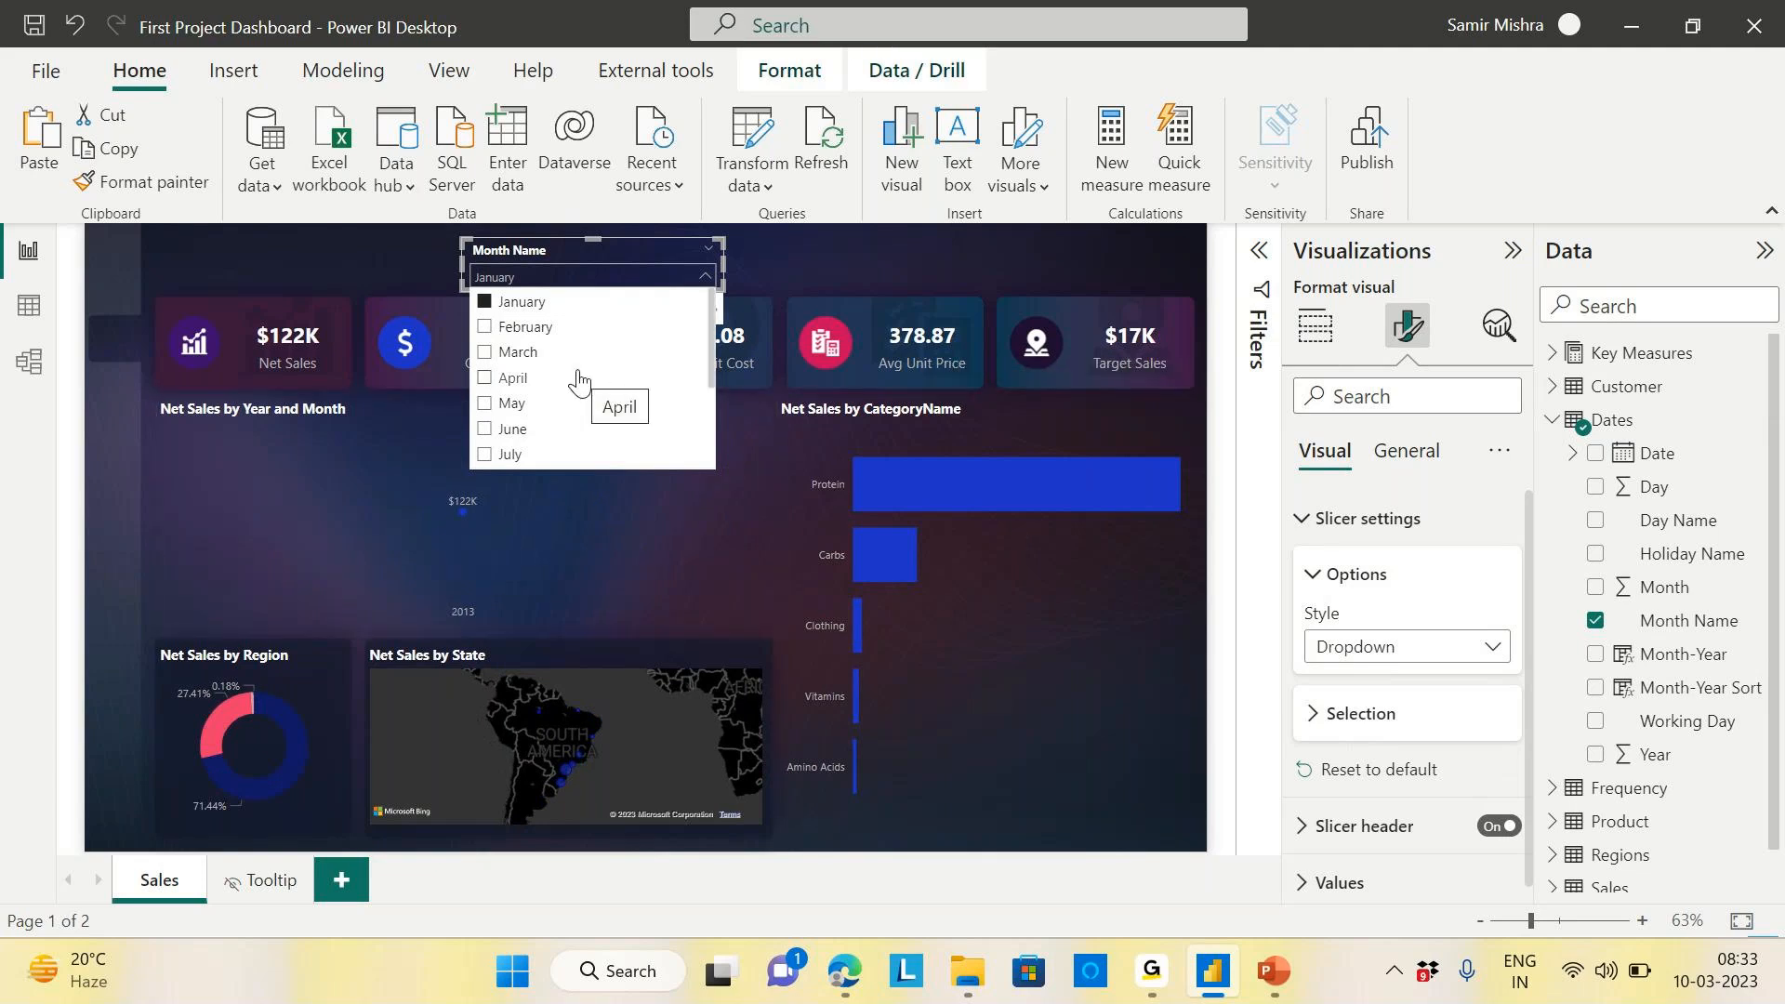
pyautogui.click(485, 328)
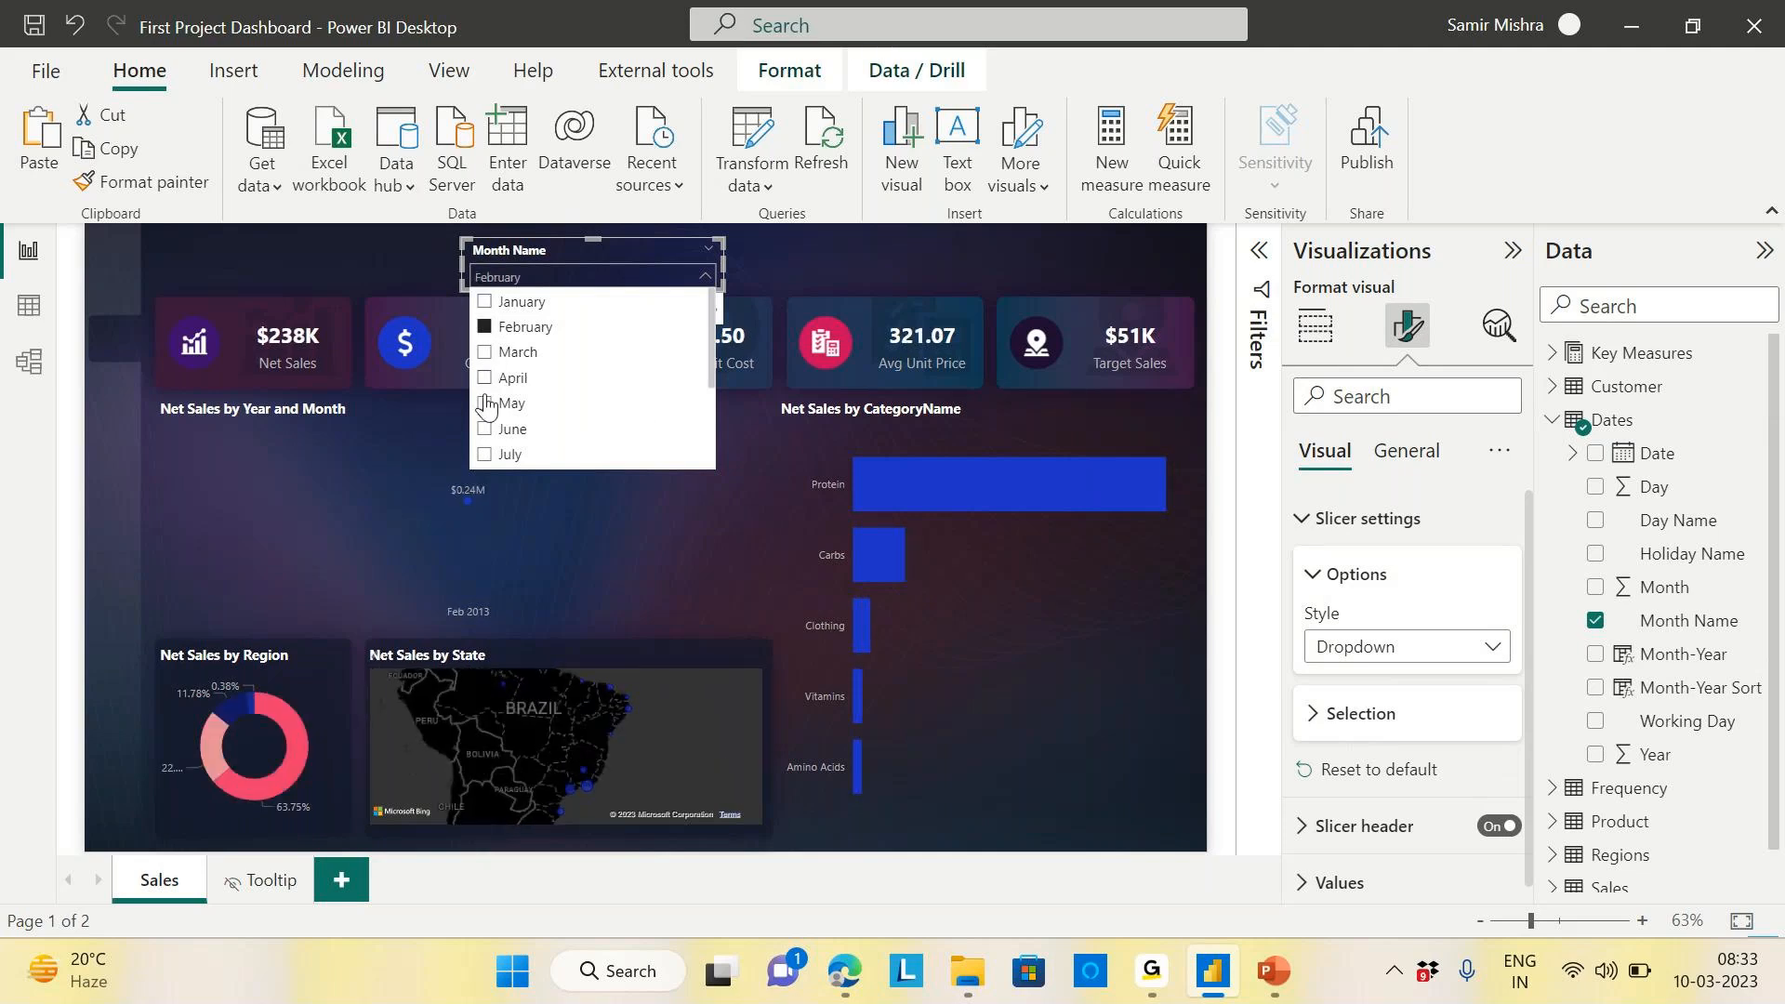
# Filter the dashboard by January through April together in the Month Name slicer, and reduce the selection back to January
pyautogui.click(485, 302)
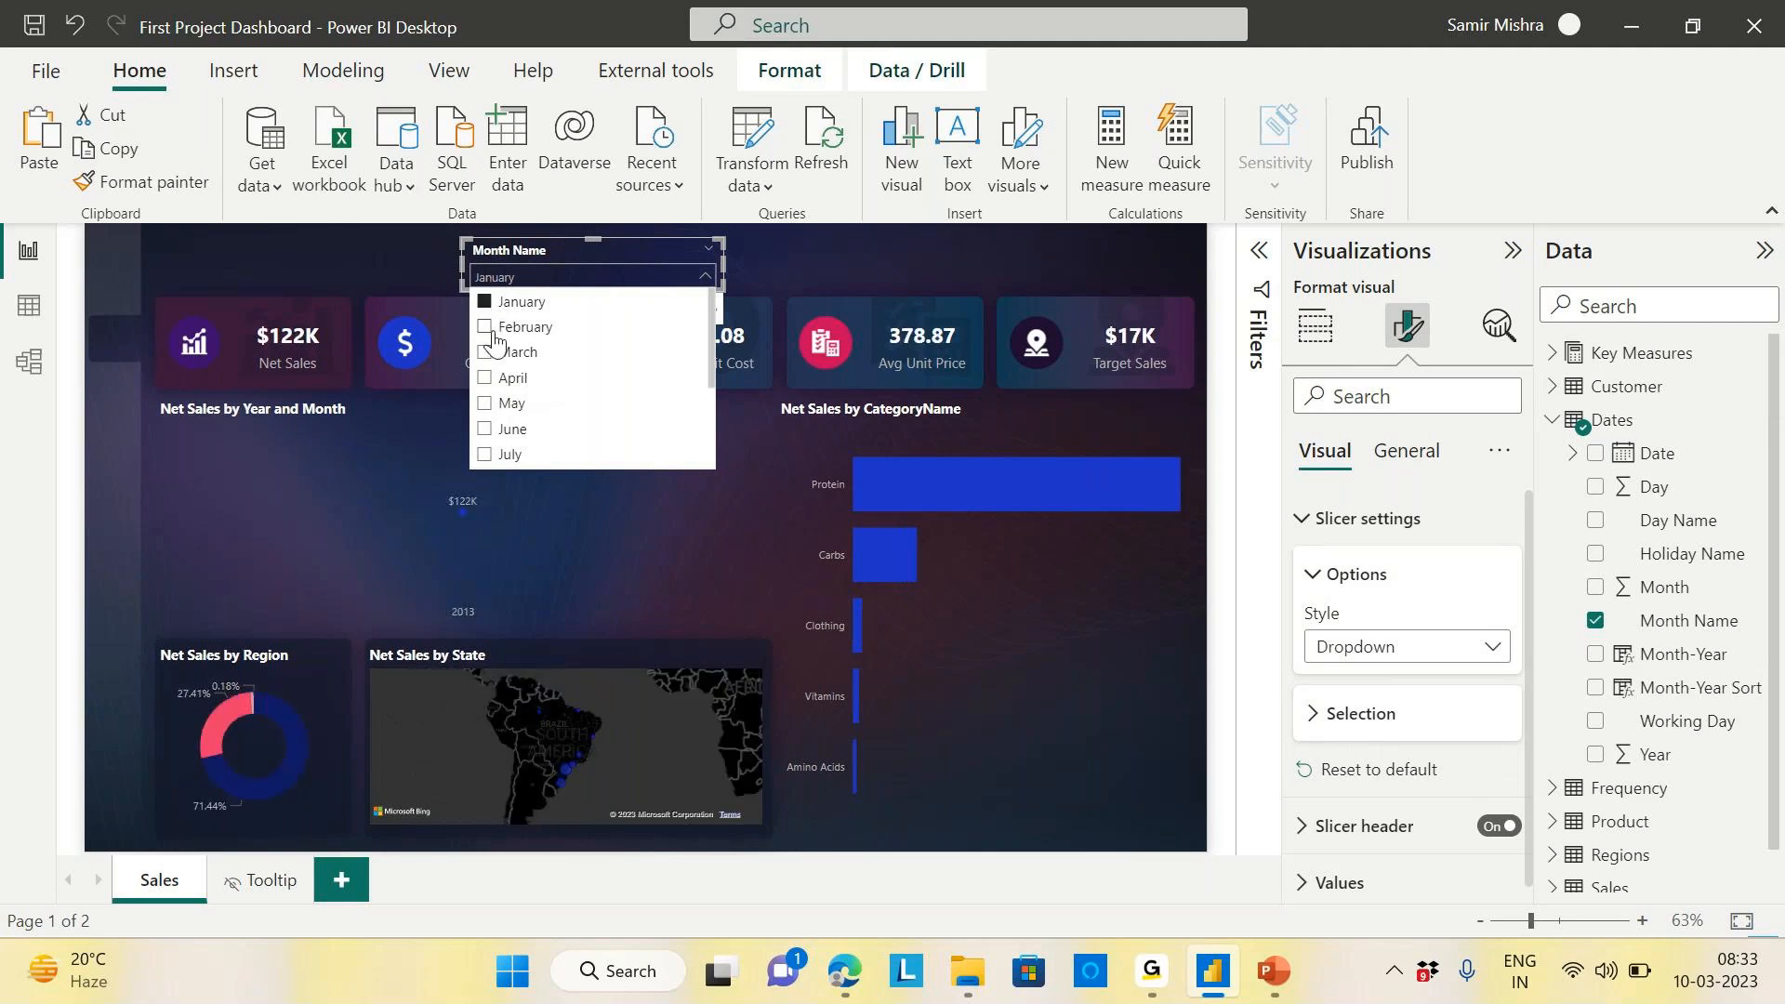
pyautogui.keyDown('ctrl'); pyautogui.click(486, 329); pyautogui.keyUp('ctrl')
pyautogui.keyDown('ctrl'); pyautogui.click(485, 353); pyautogui.keyUp('ctrl')
pyautogui.keyDown('ctrl'); pyautogui.click(484, 379); pyautogui.keyUp('ctrl')
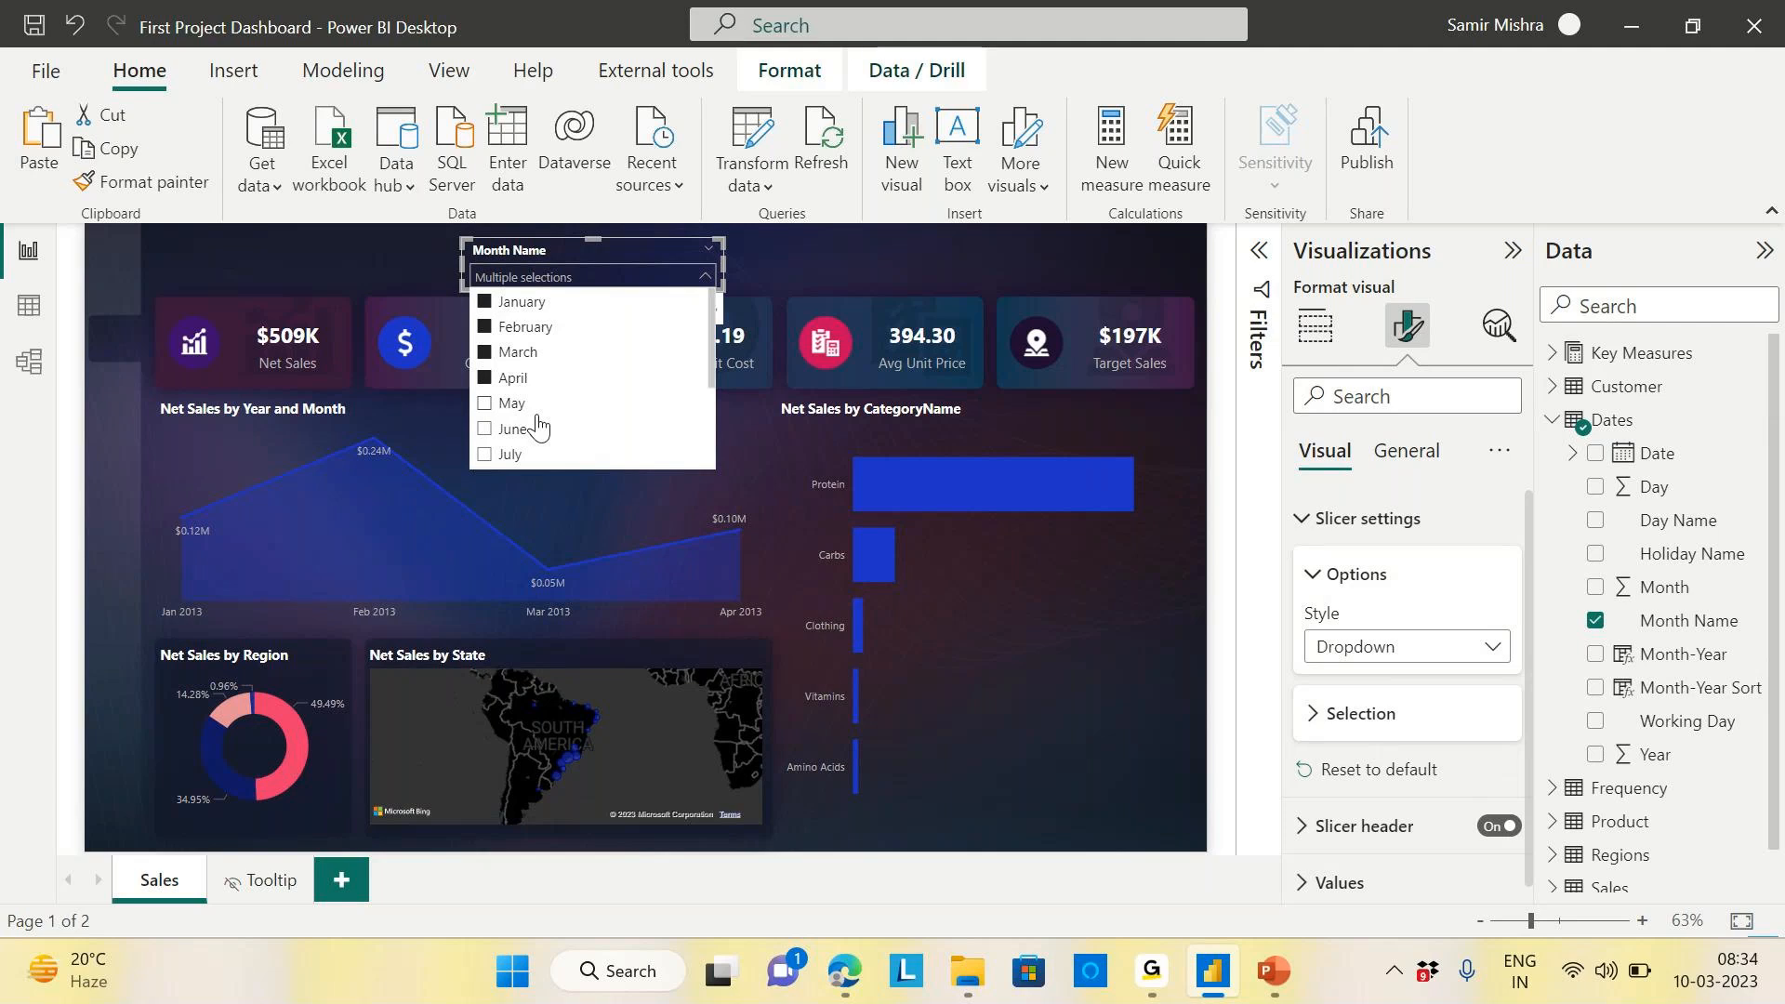
pyautogui.click(484, 353)
pyautogui.click(486, 326)
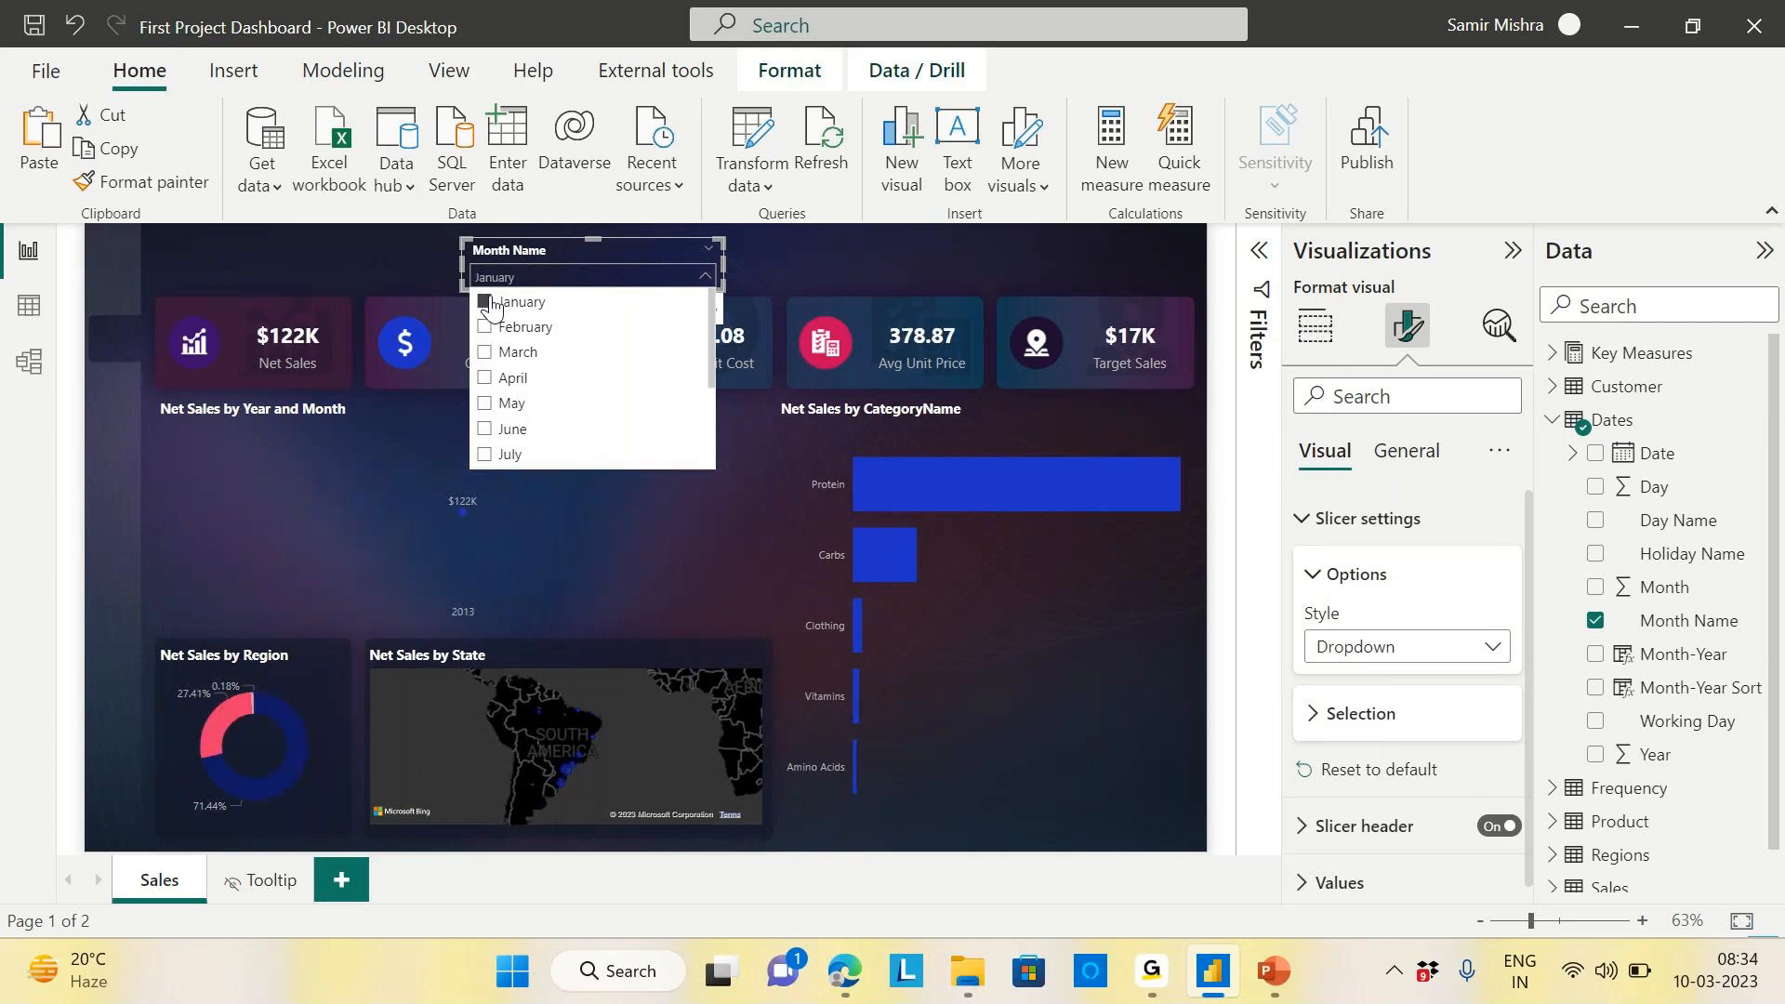
# Clear January from the Month Name slicer and turn off its Multi-select with CTRL option
pyautogui.click(493, 307)
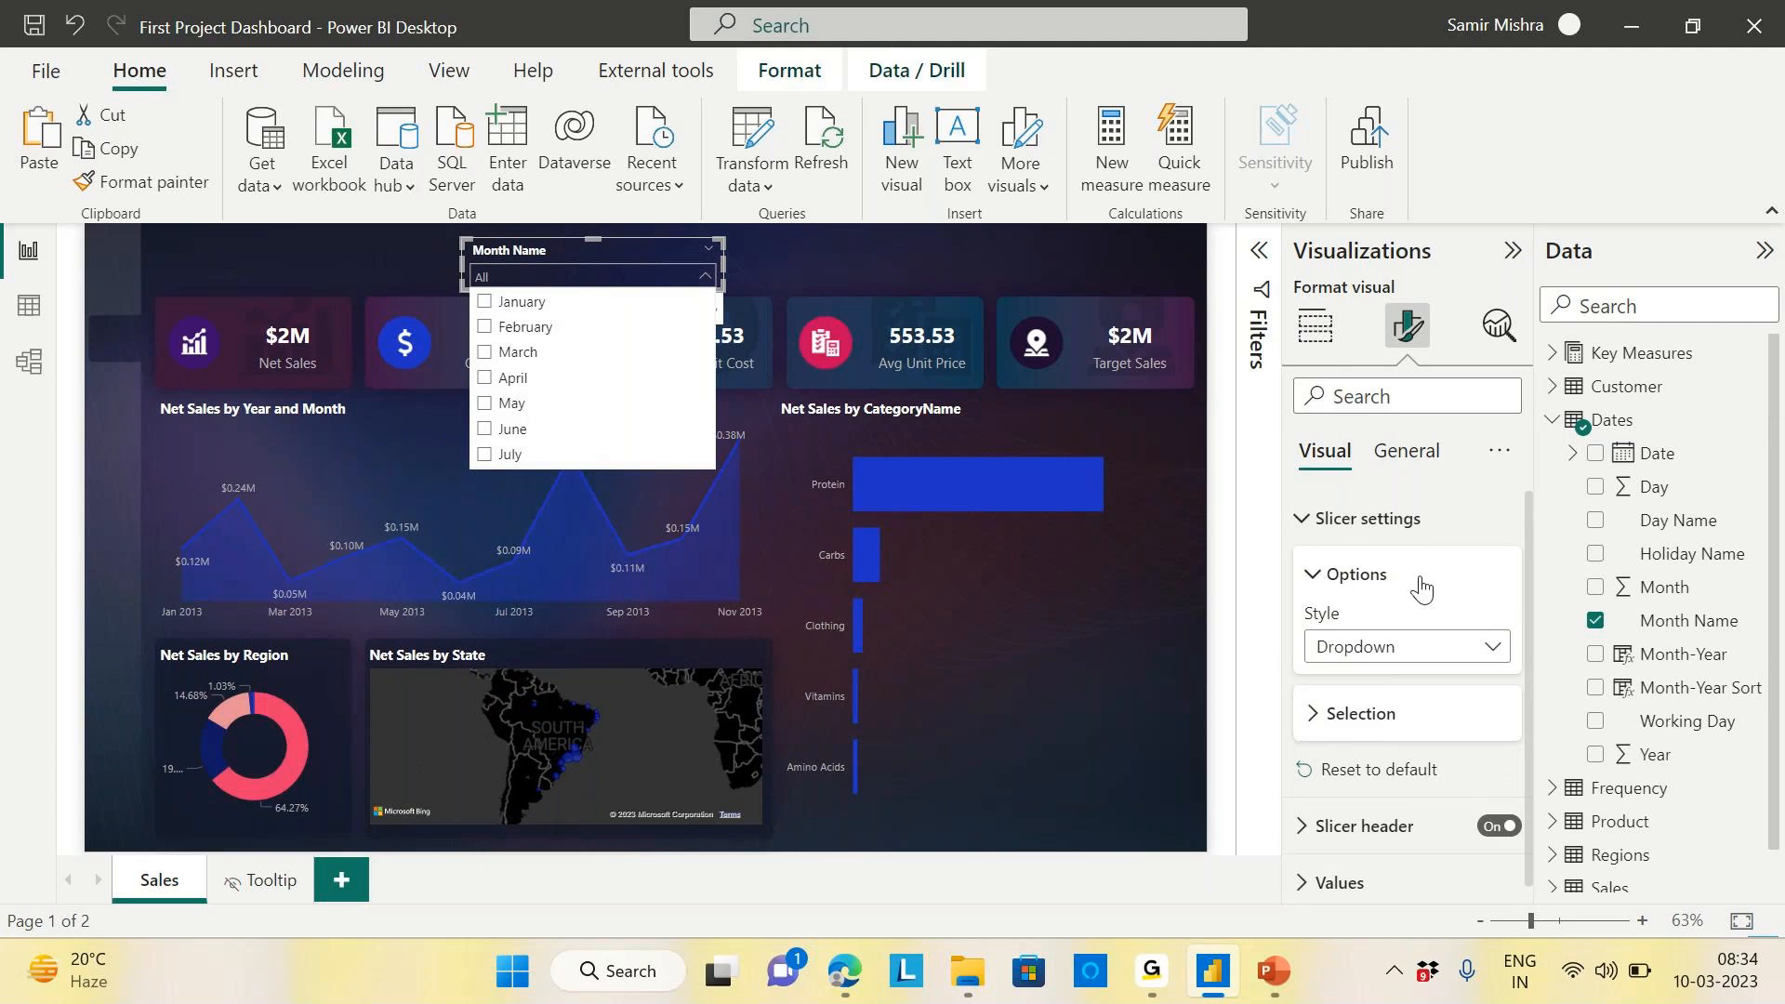
pyautogui.click(1315, 577)
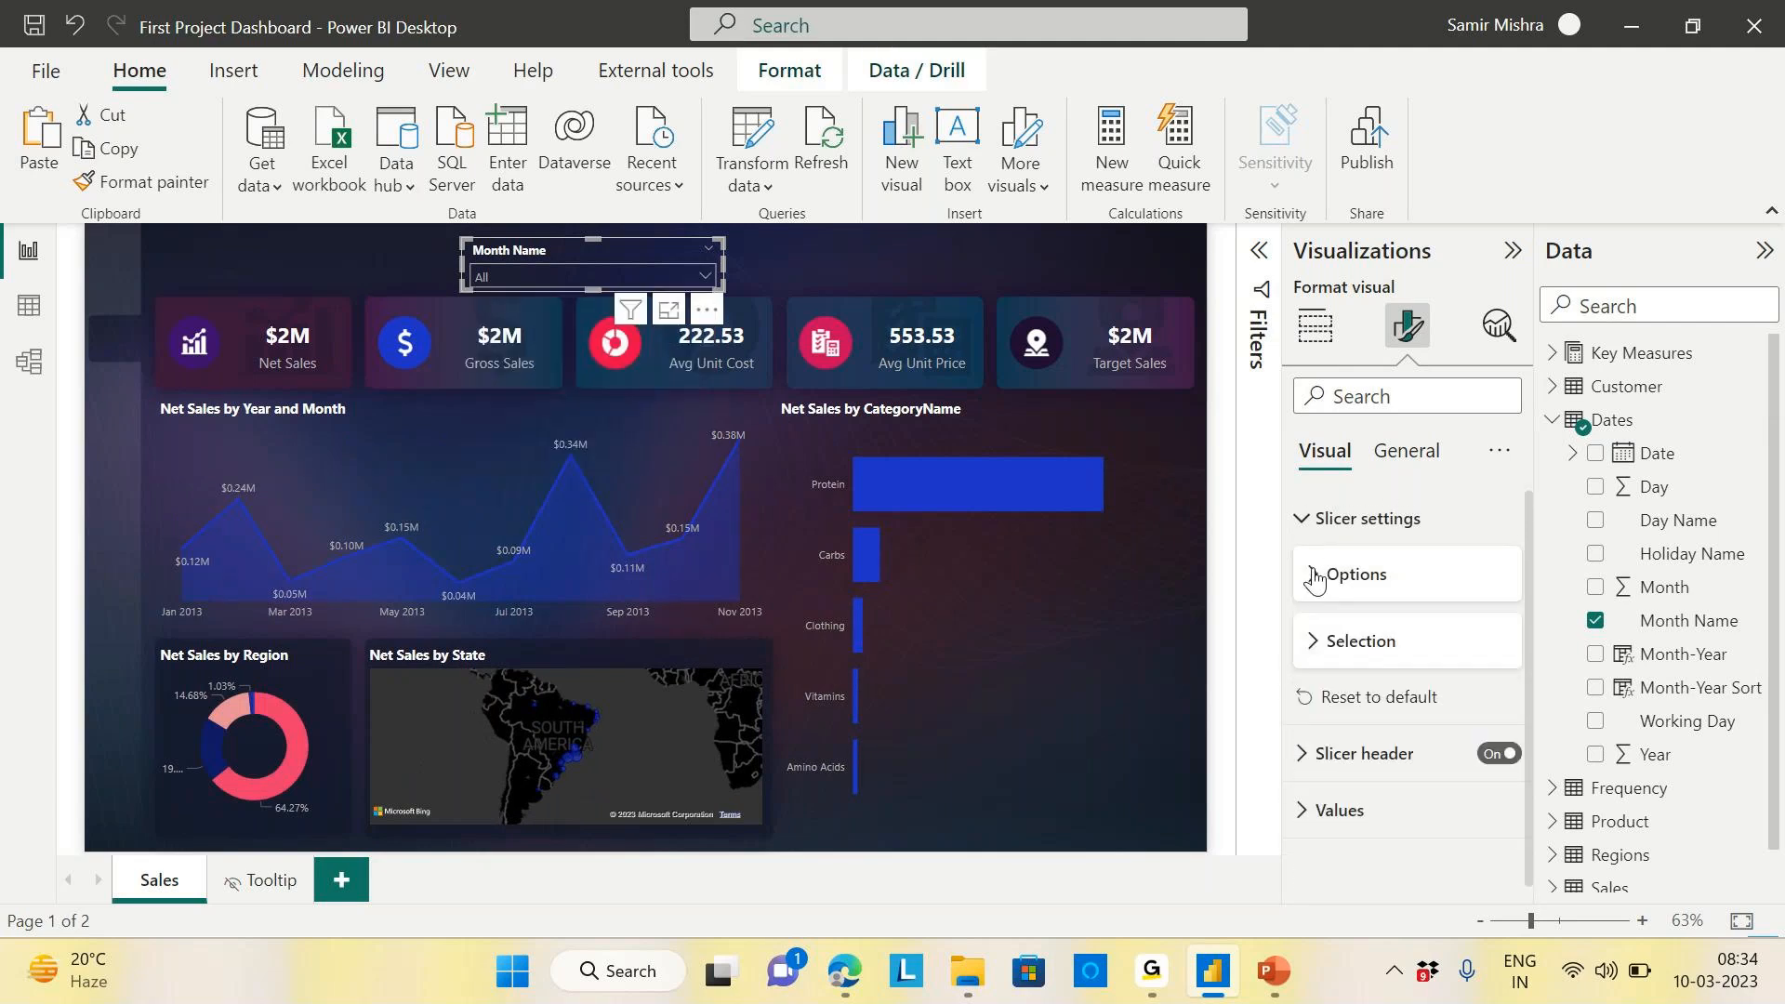
pyautogui.click(1315, 645)
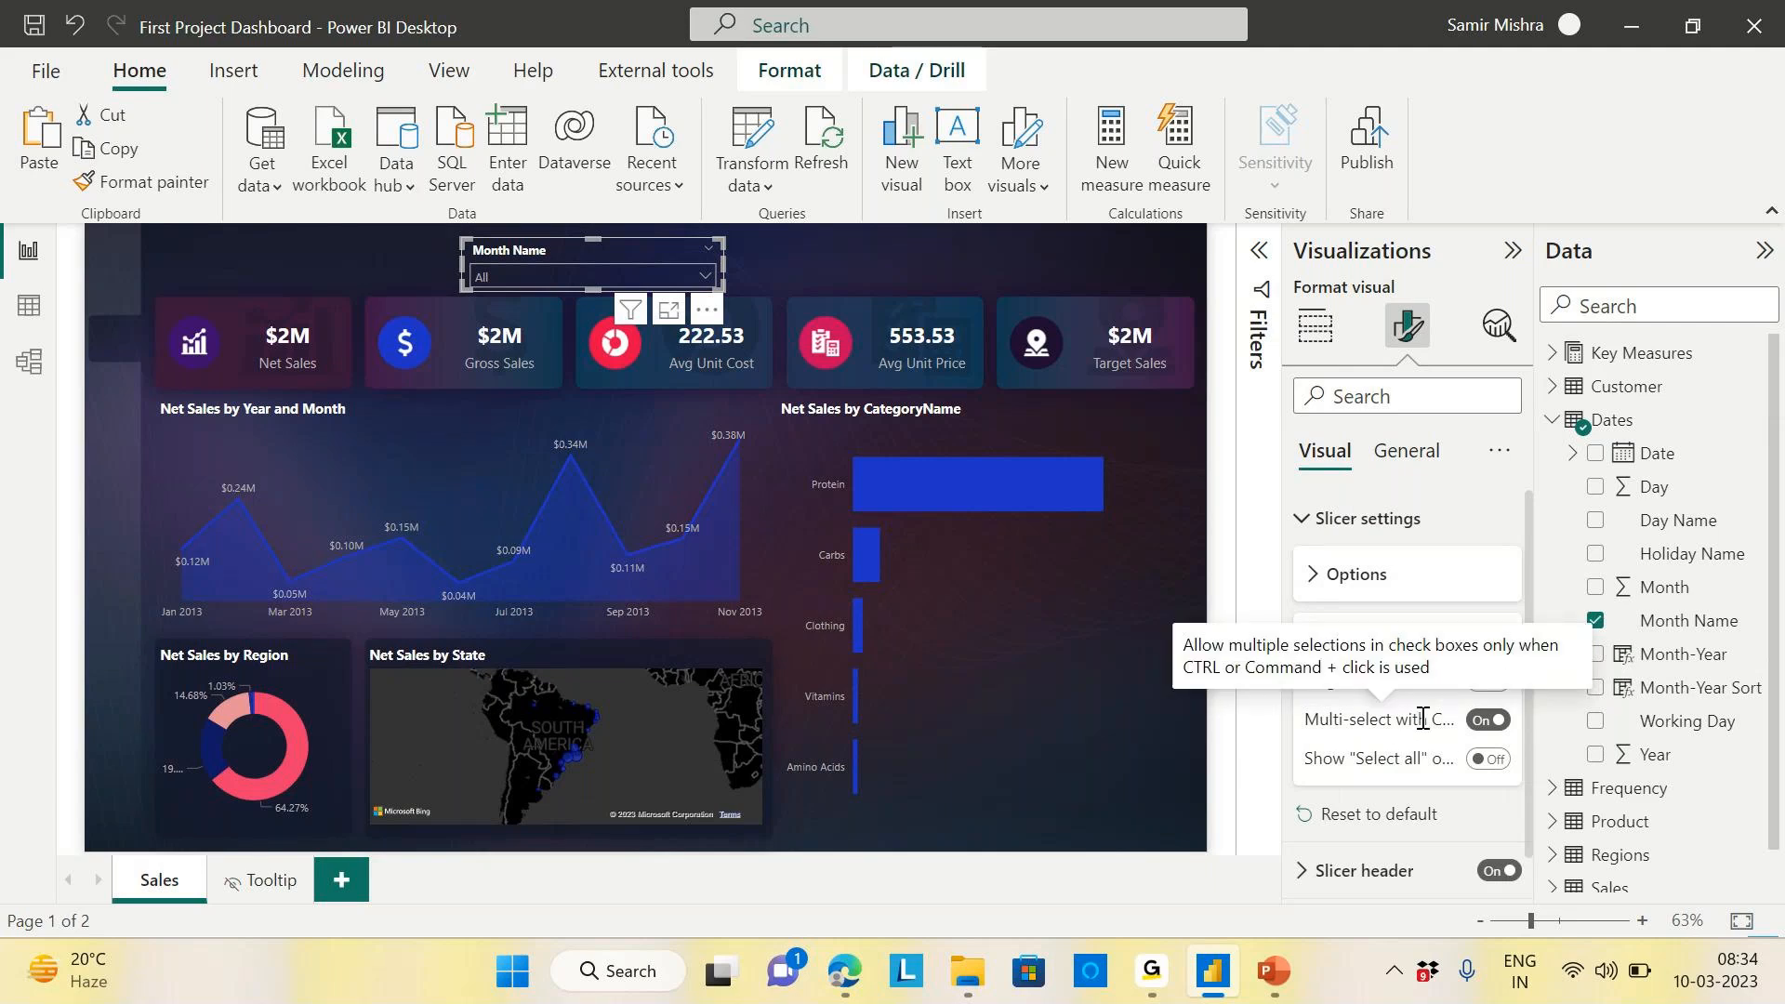
pyautogui.click(1485, 731)
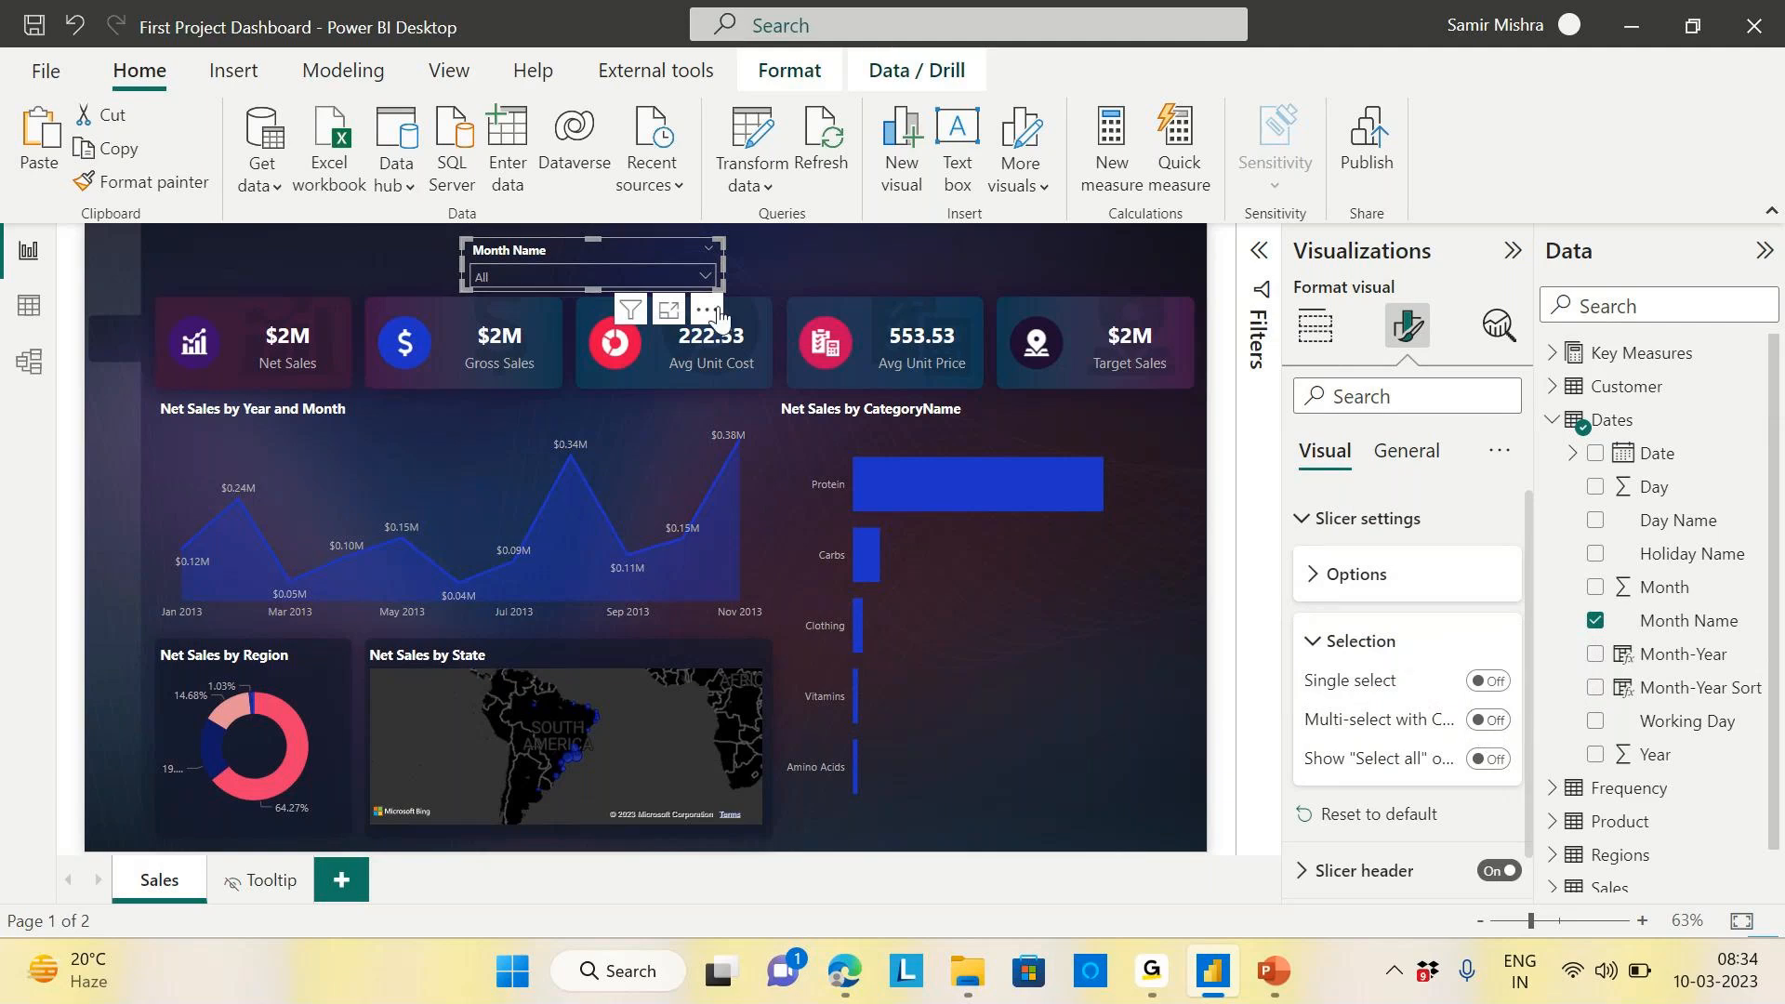
# Try filtering the dashboard by January, February and March together in the Month Name slicer, and clear those months again
pyautogui.click(706, 278)
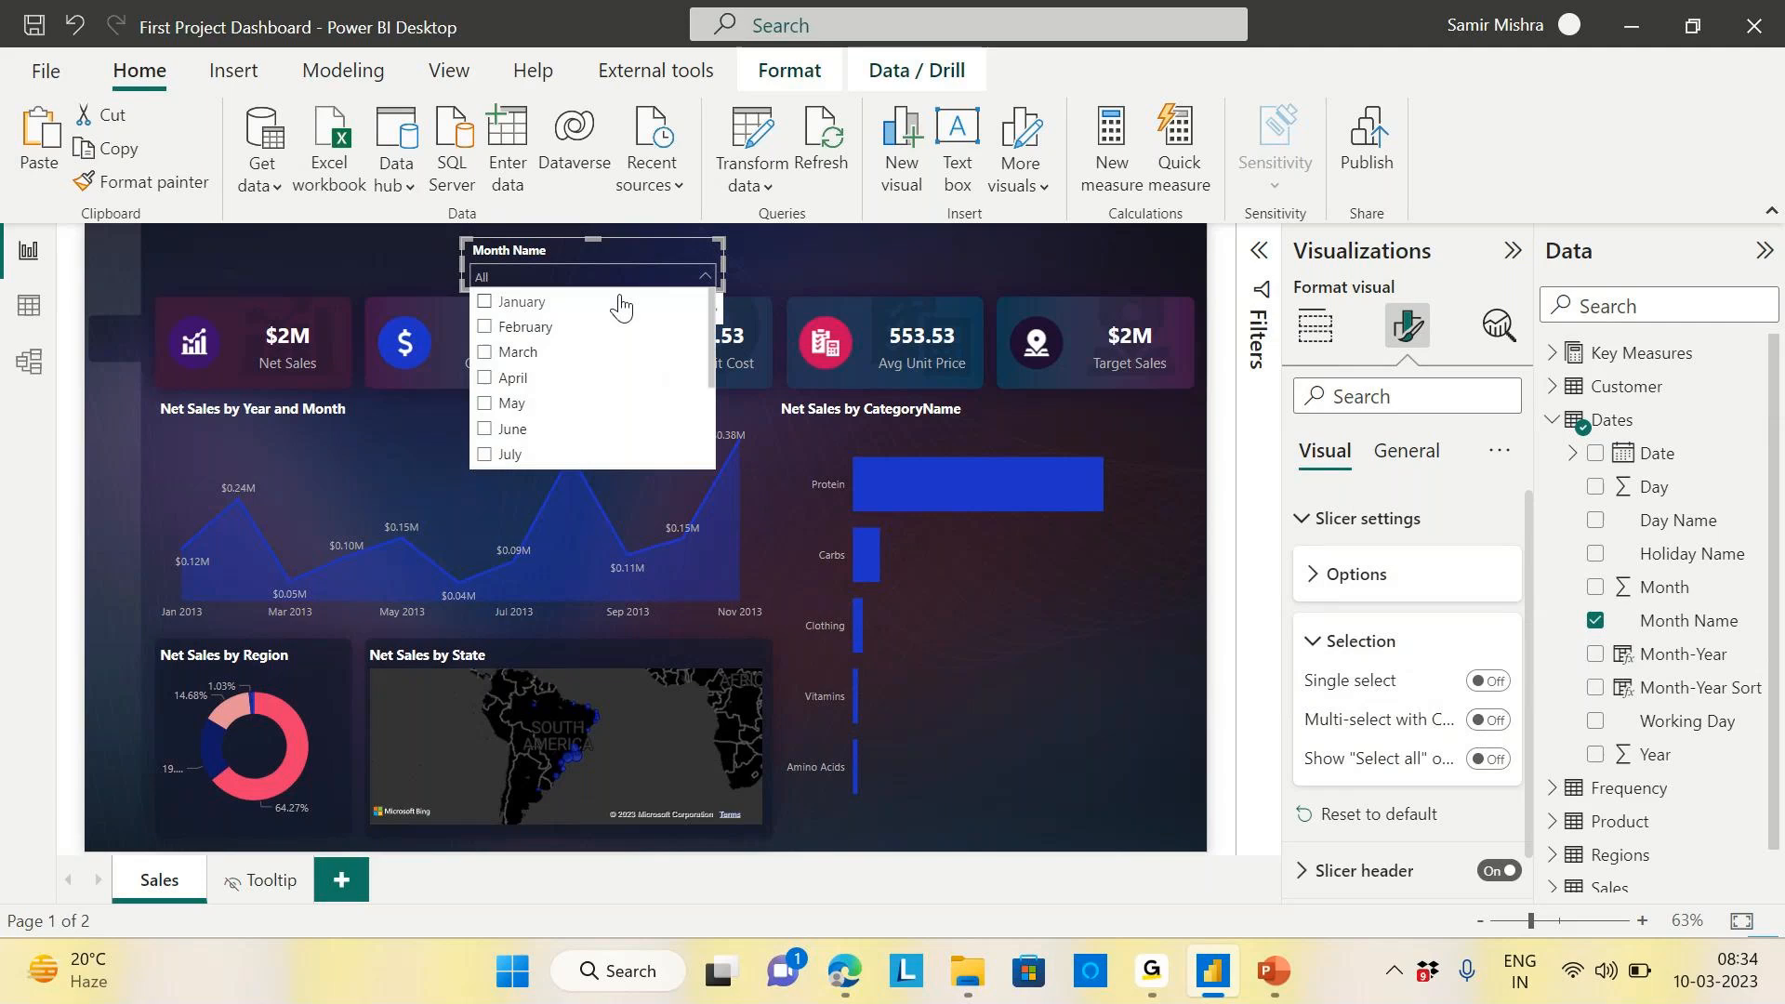
pyautogui.click(490, 304)
pyautogui.click(488, 325)
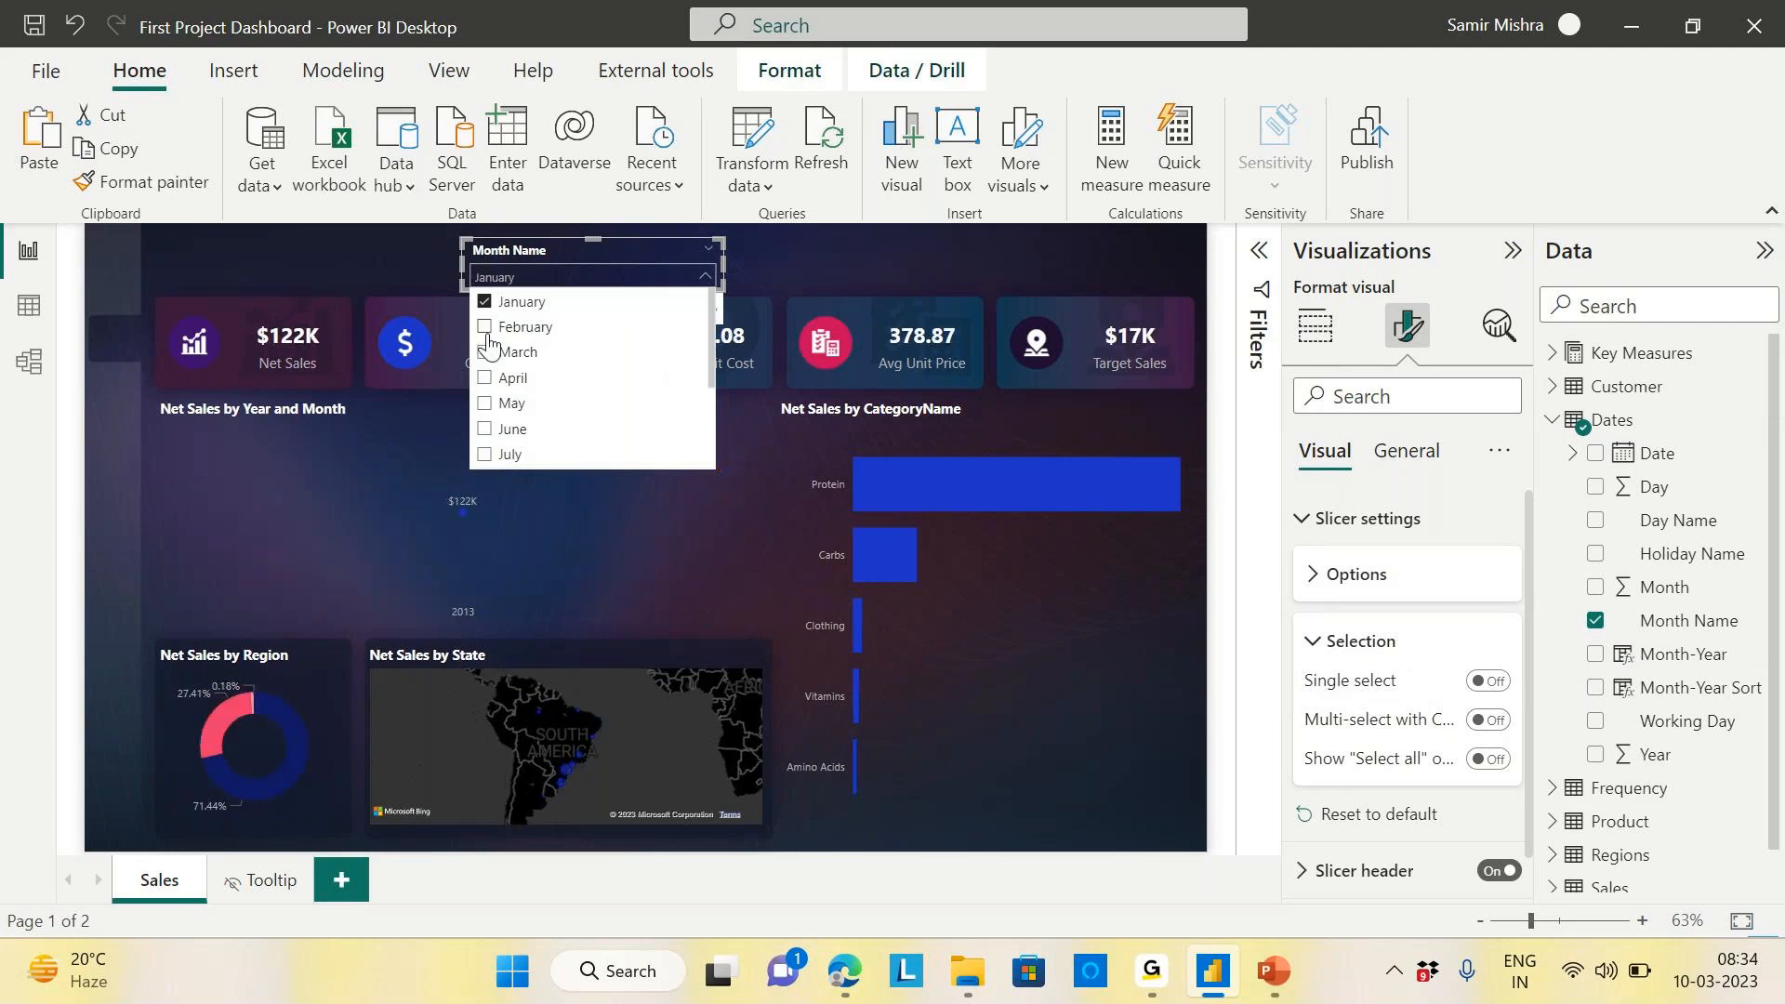
pyautogui.click(486, 353)
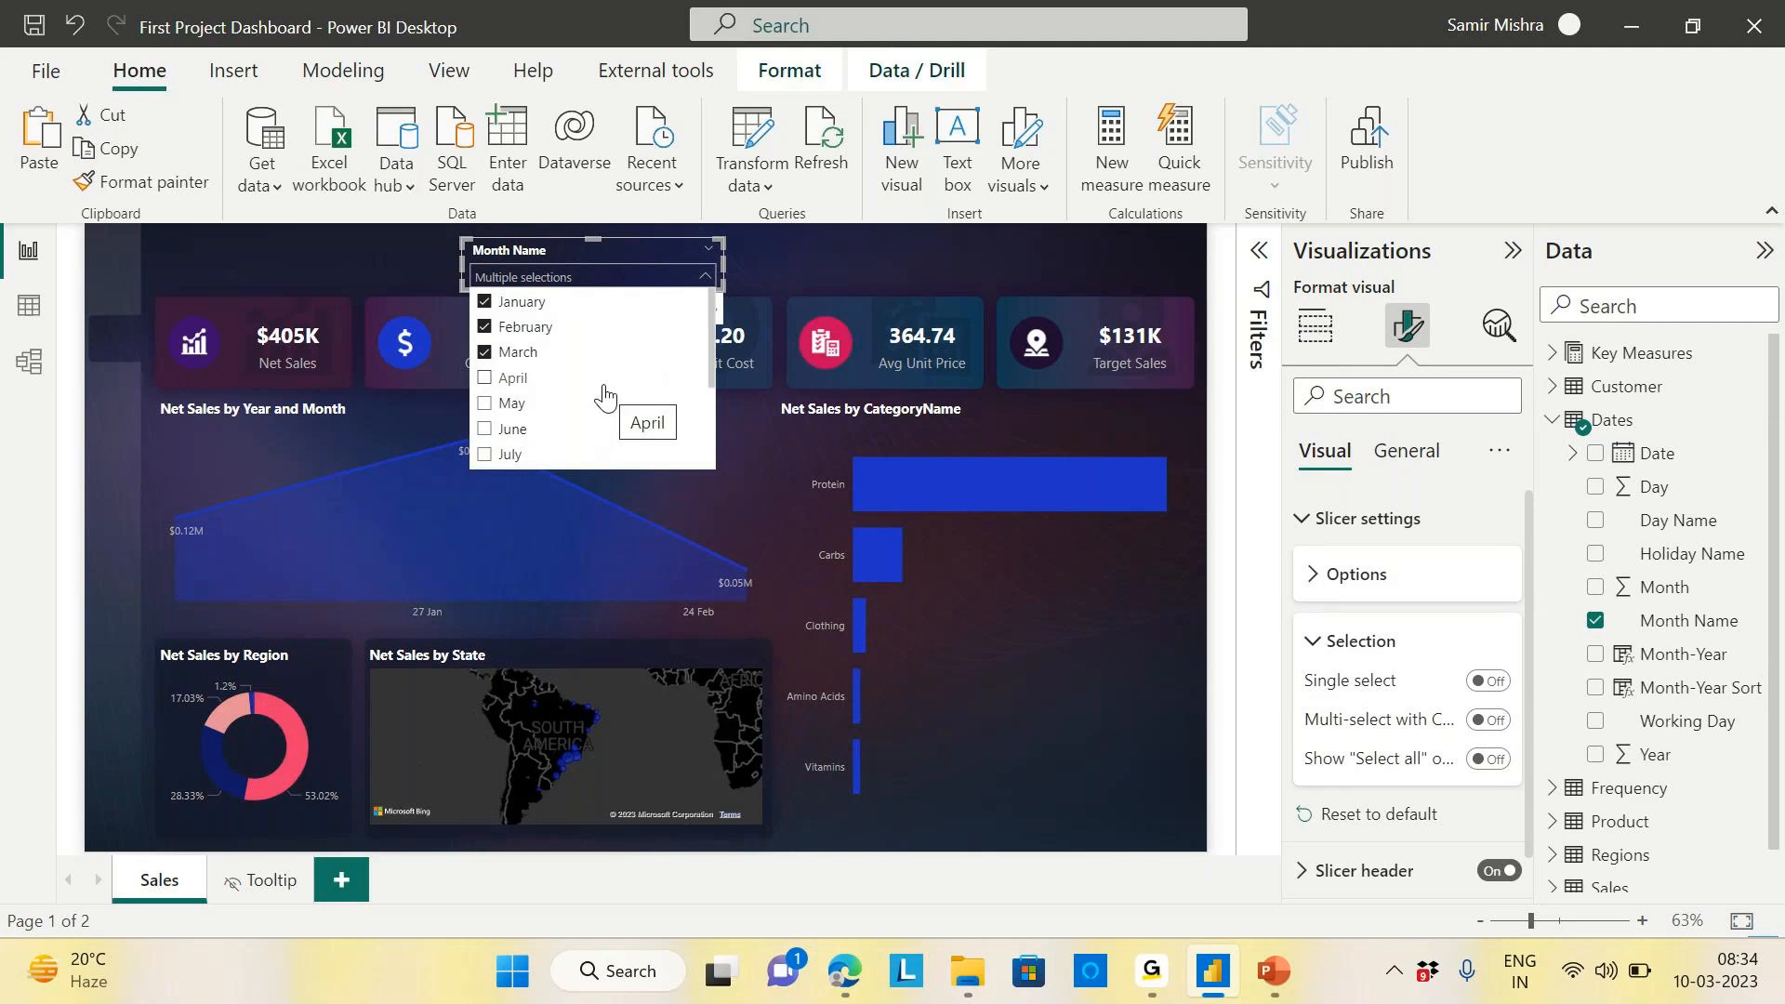
pyautogui.click(484, 302)
pyautogui.click(484, 327)
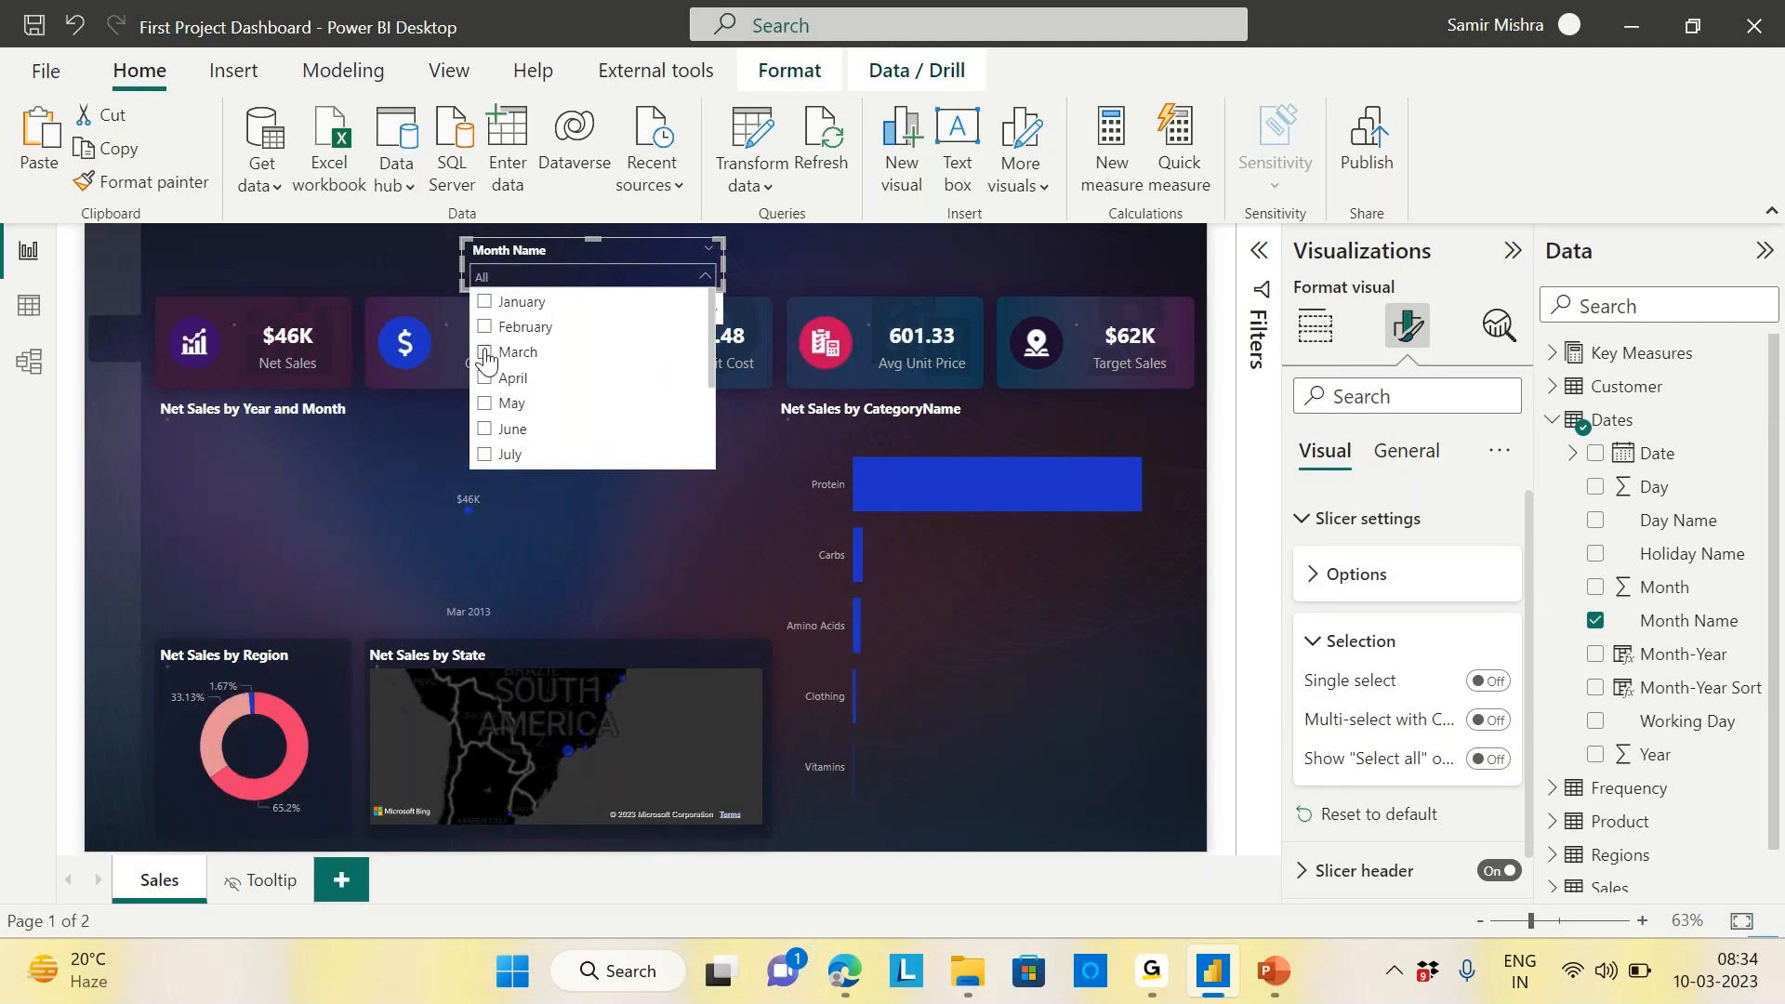
pyautogui.click(484, 353)
pyautogui.scroll(-3, 621, 372)
pyautogui.scroll(3, 621, 372)
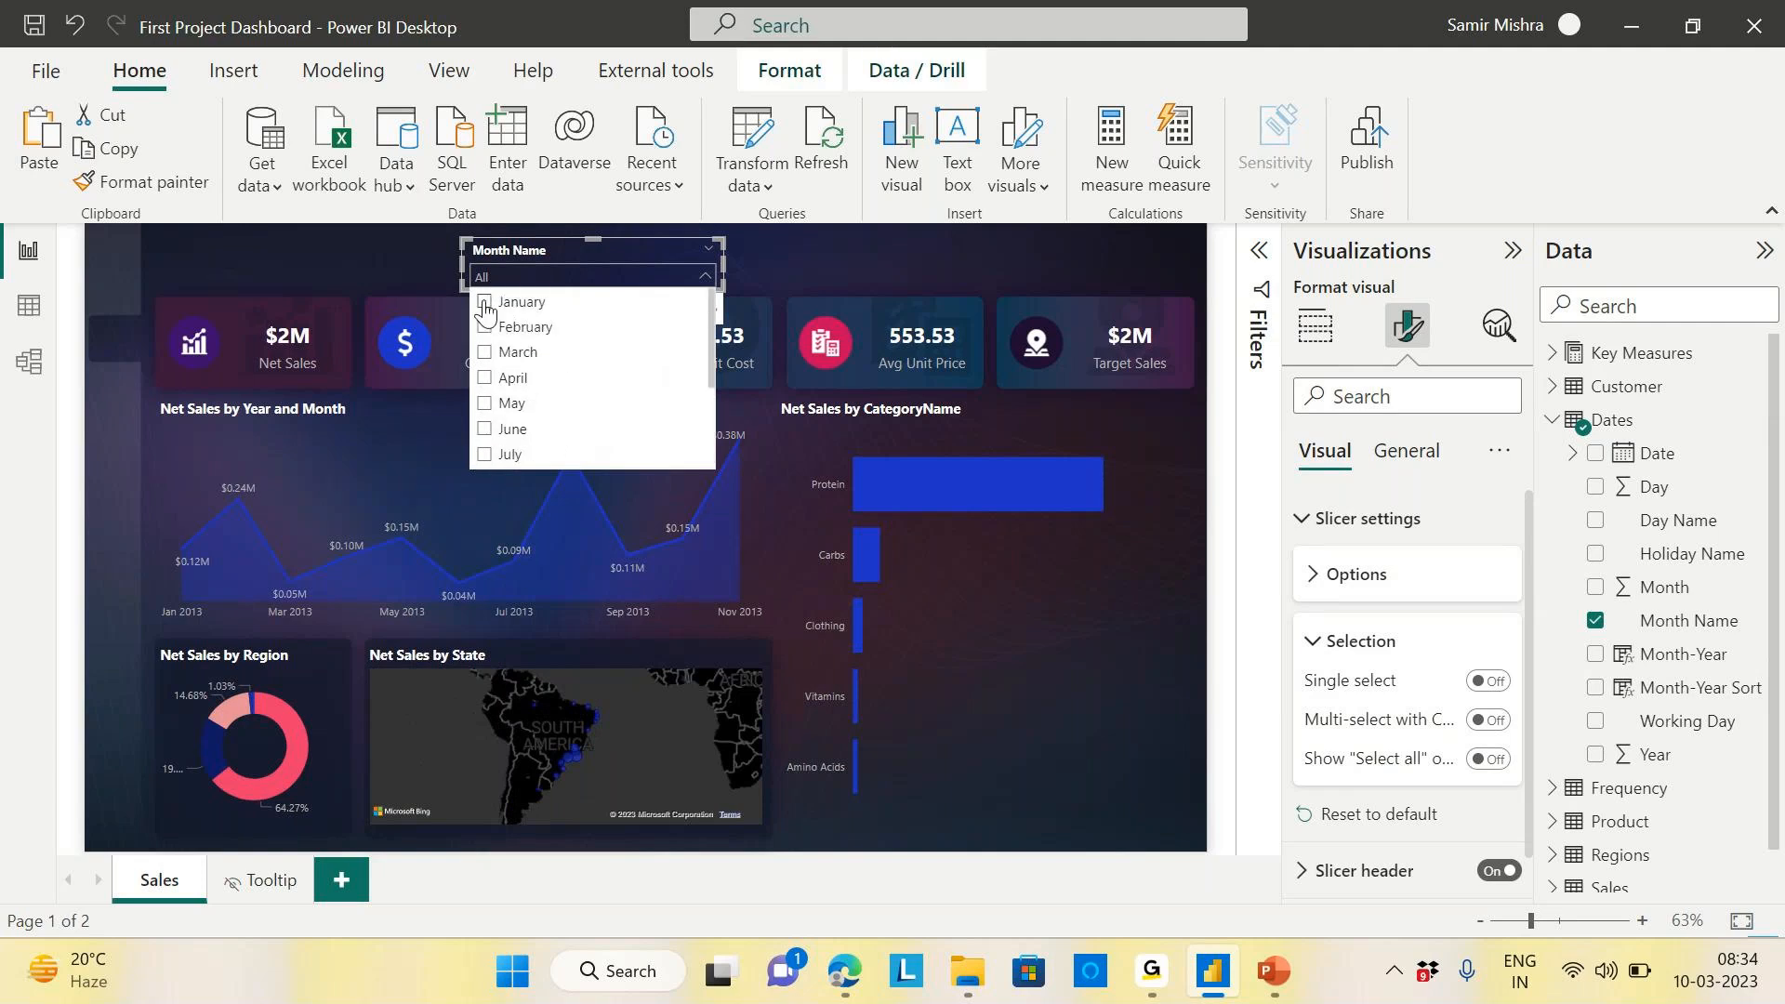
# Try filtering the dashboard by January through June together in the Month Name slicer, and deselect all six months
pyautogui.click(484, 303)
pyautogui.click(485, 328)
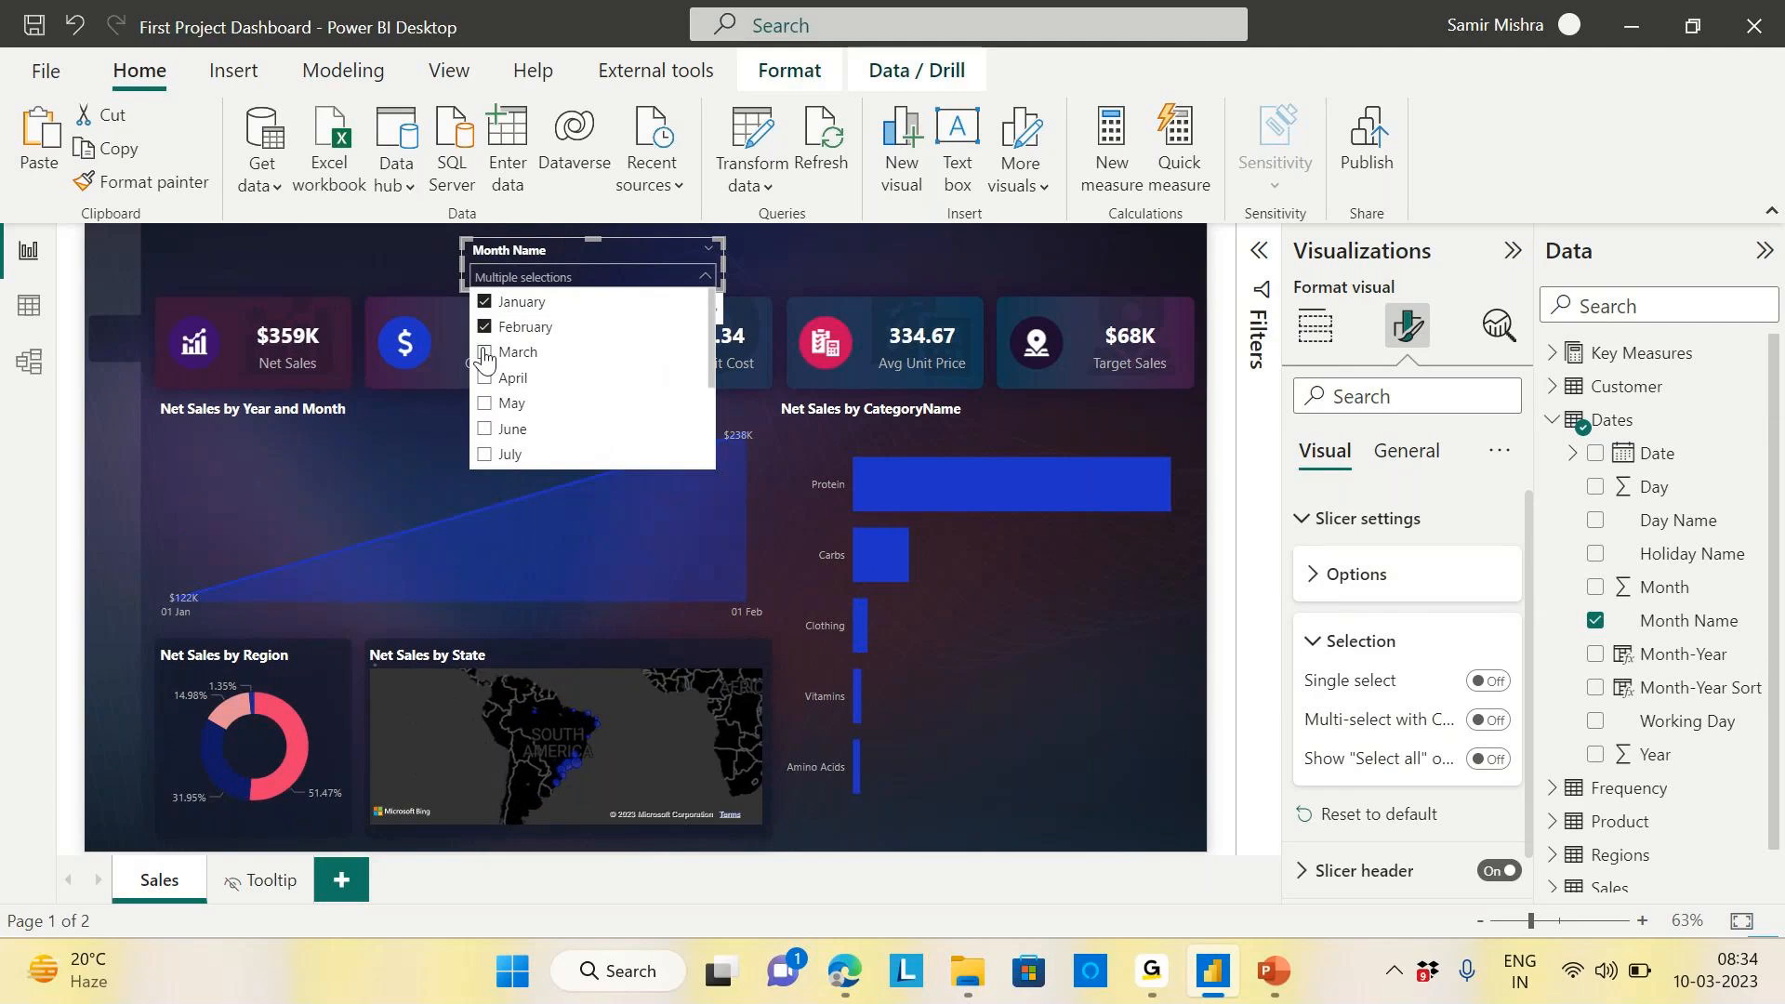
pyautogui.click(485, 353)
pyautogui.click(484, 379)
pyautogui.click(484, 403)
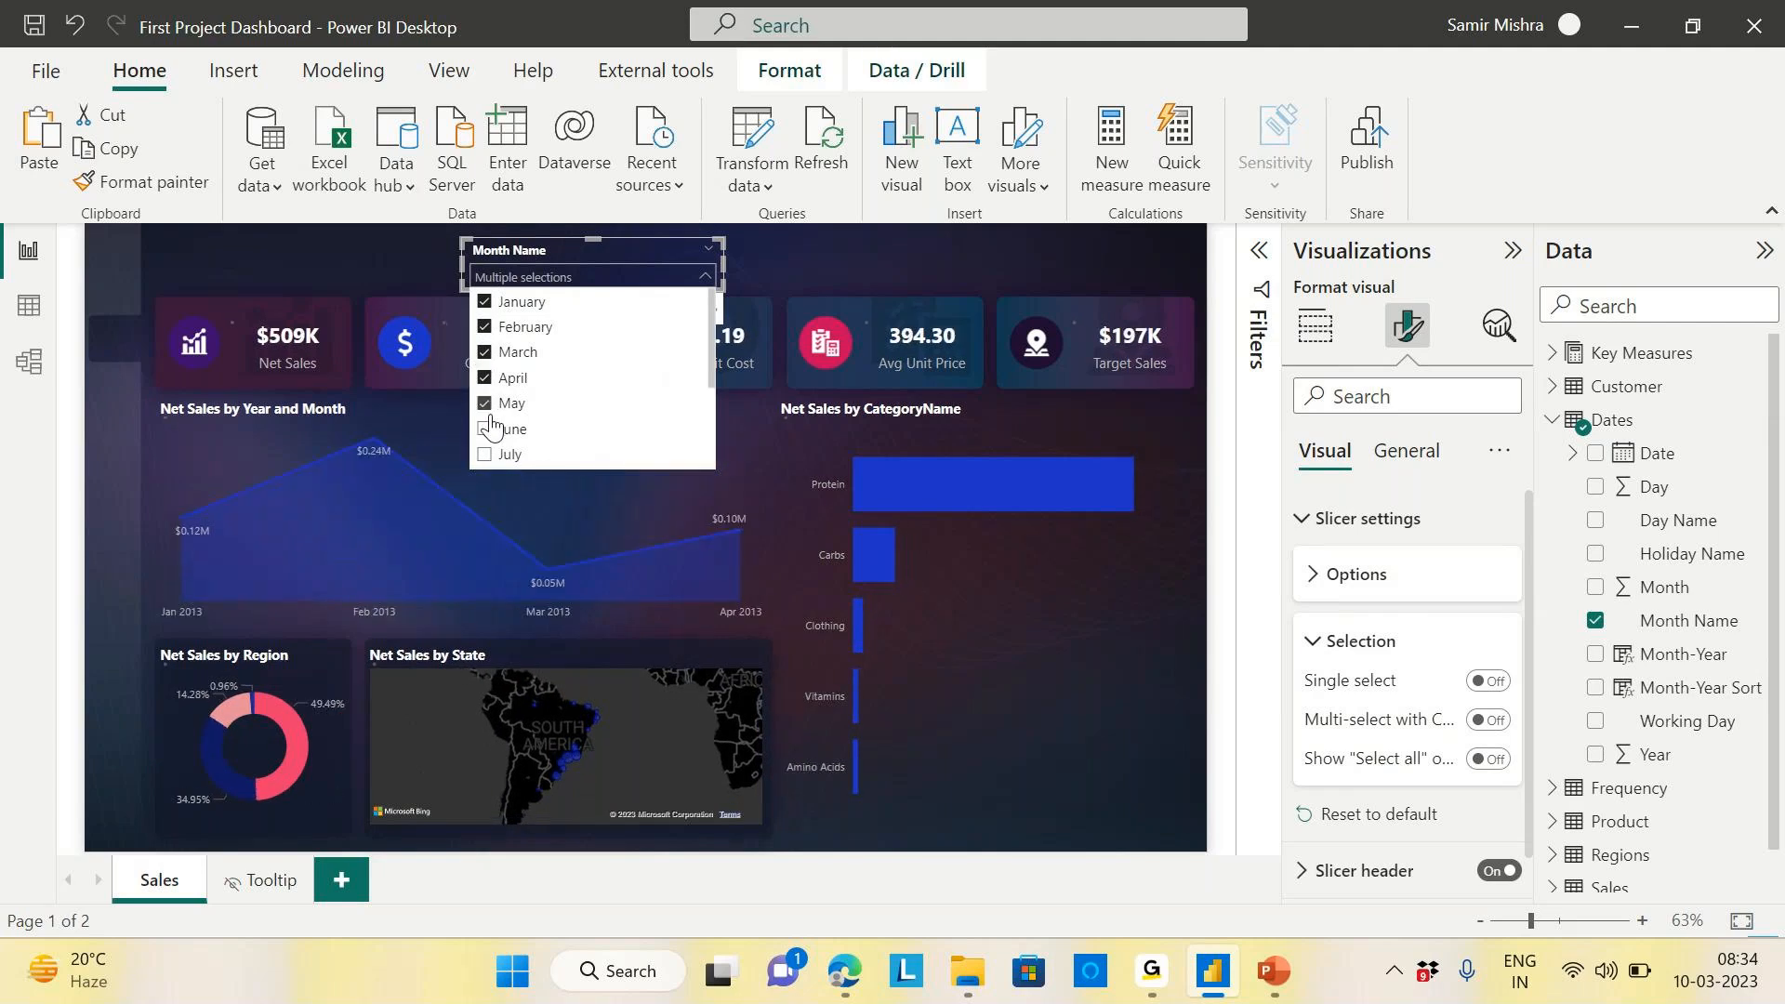
pyautogui.click(485, 429)
pyautogui.scroll(-2, 609, 391)
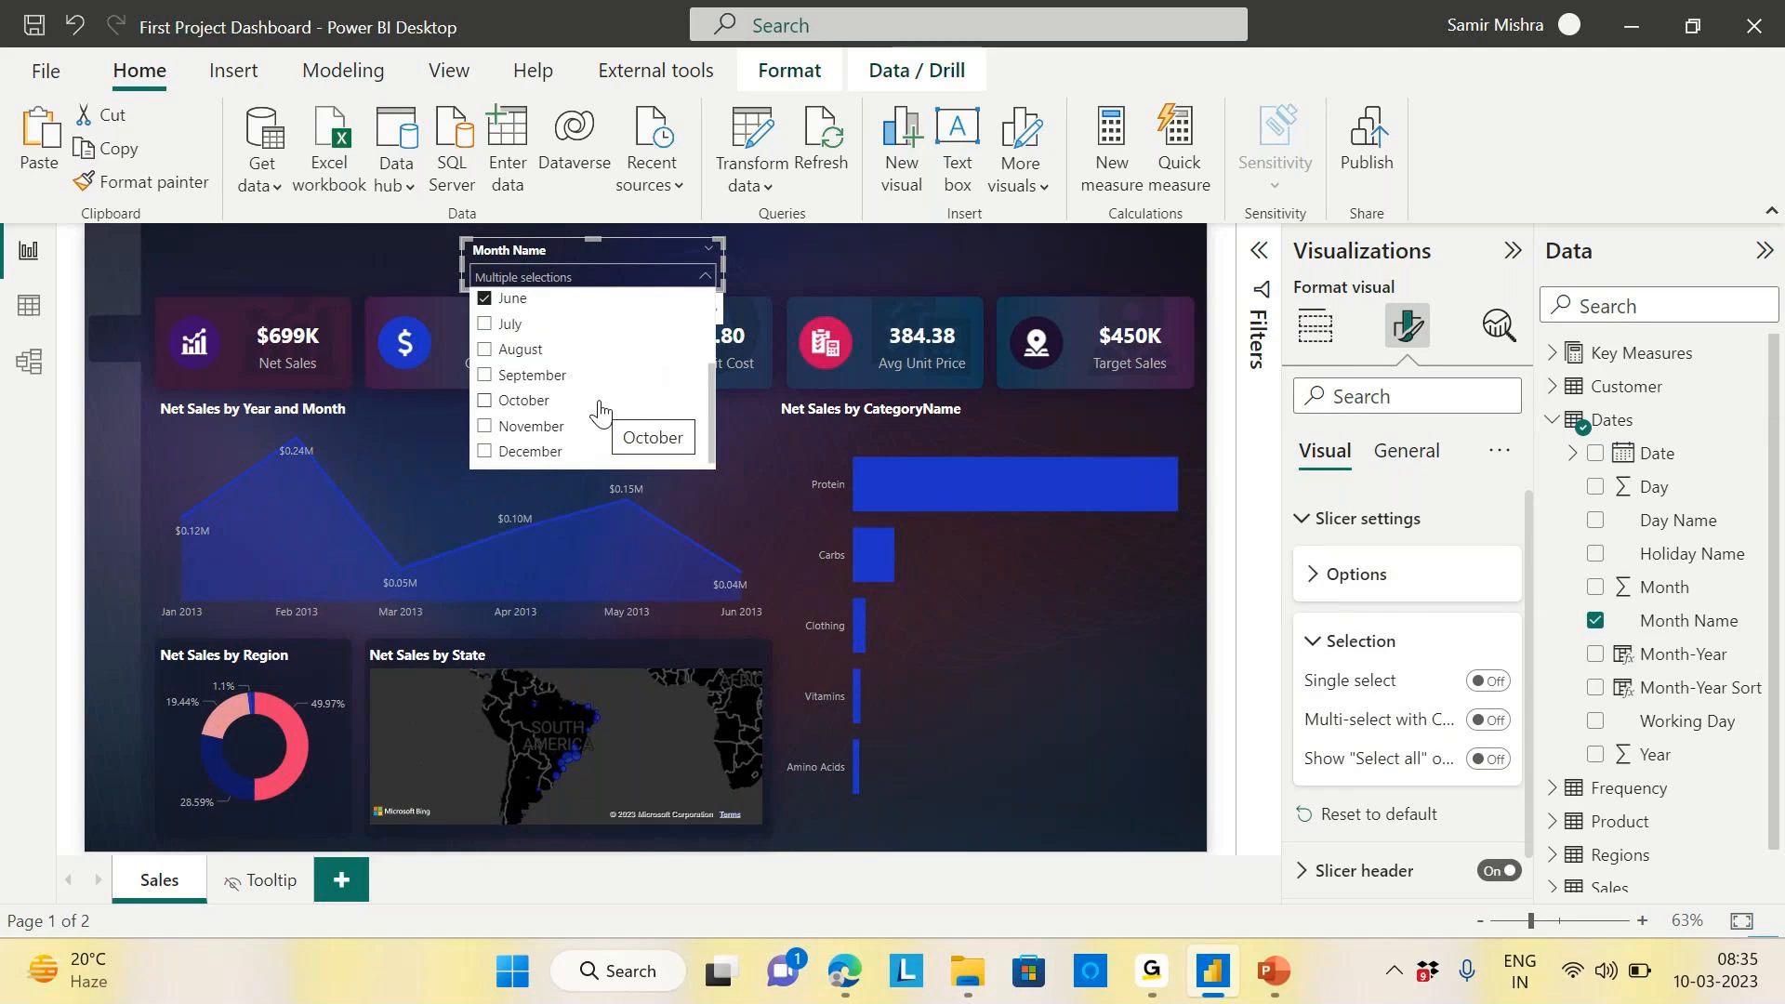
pyautogui.scroll(2, 600, 409)
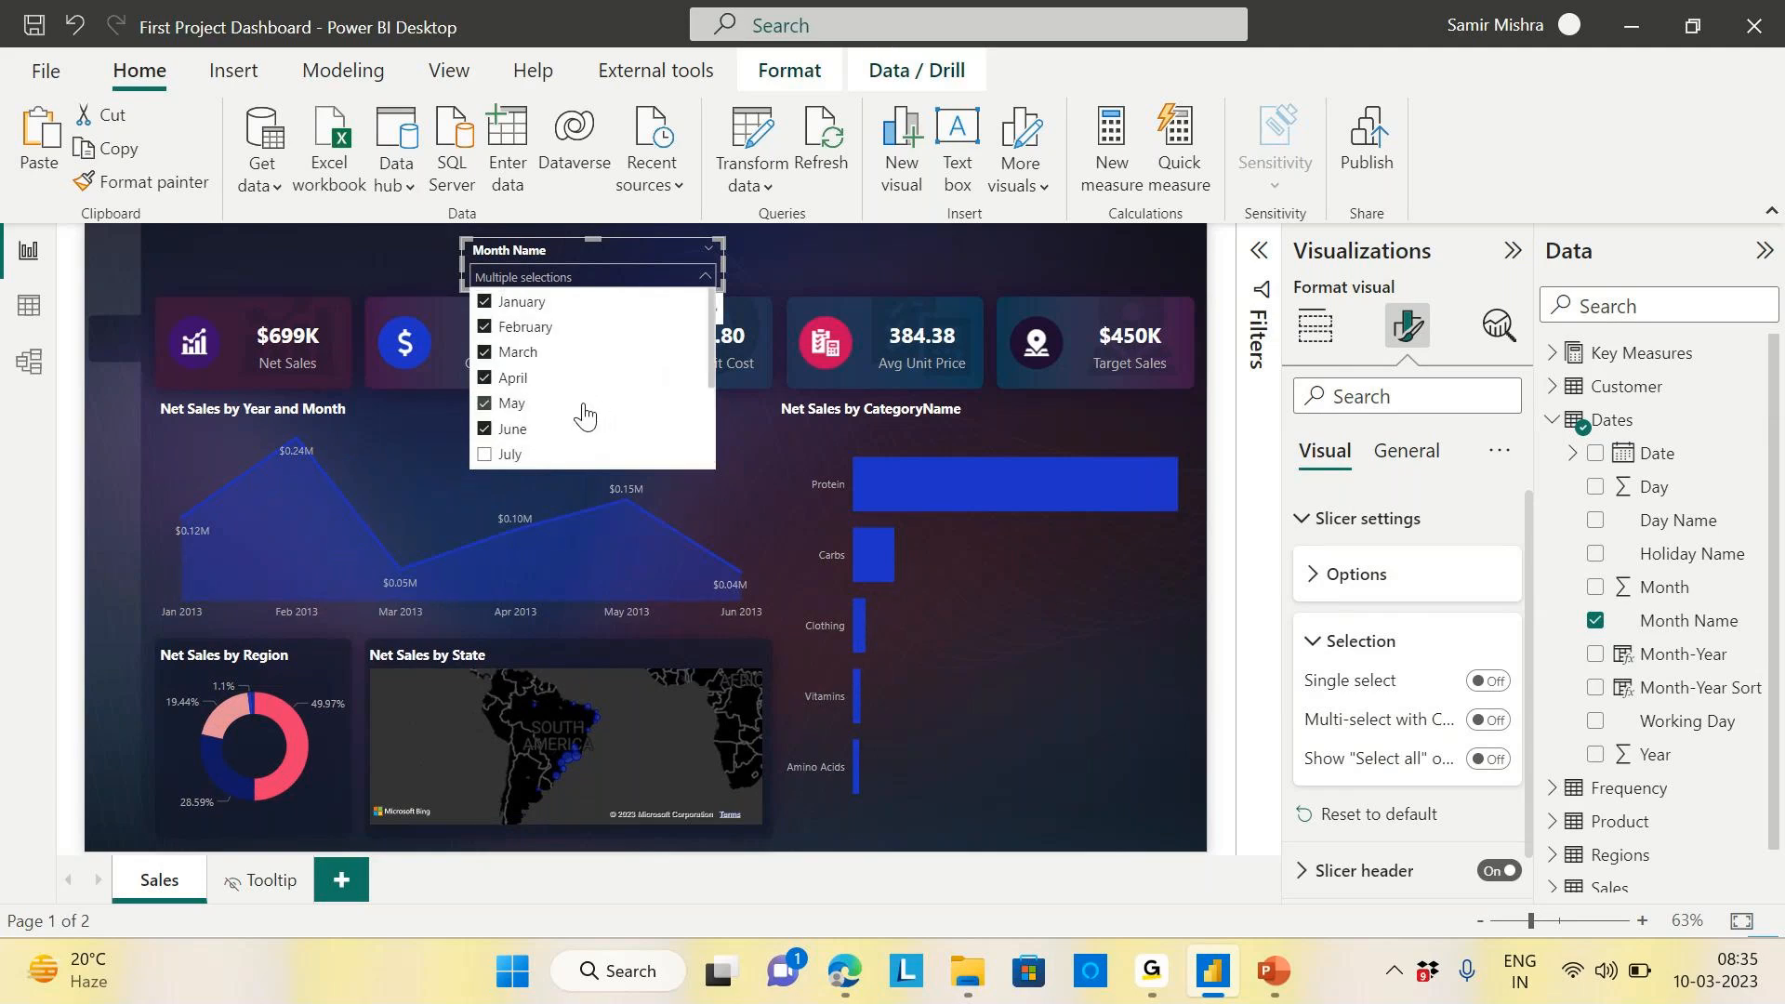
pyautogui.click(485, 305)
pyautogui.click(486, 351)
pyautogui.click(485, 326)
pyautogui.click(486, 377)
pyautogui.click(485, 402)
pyautogui.click(485, 428)
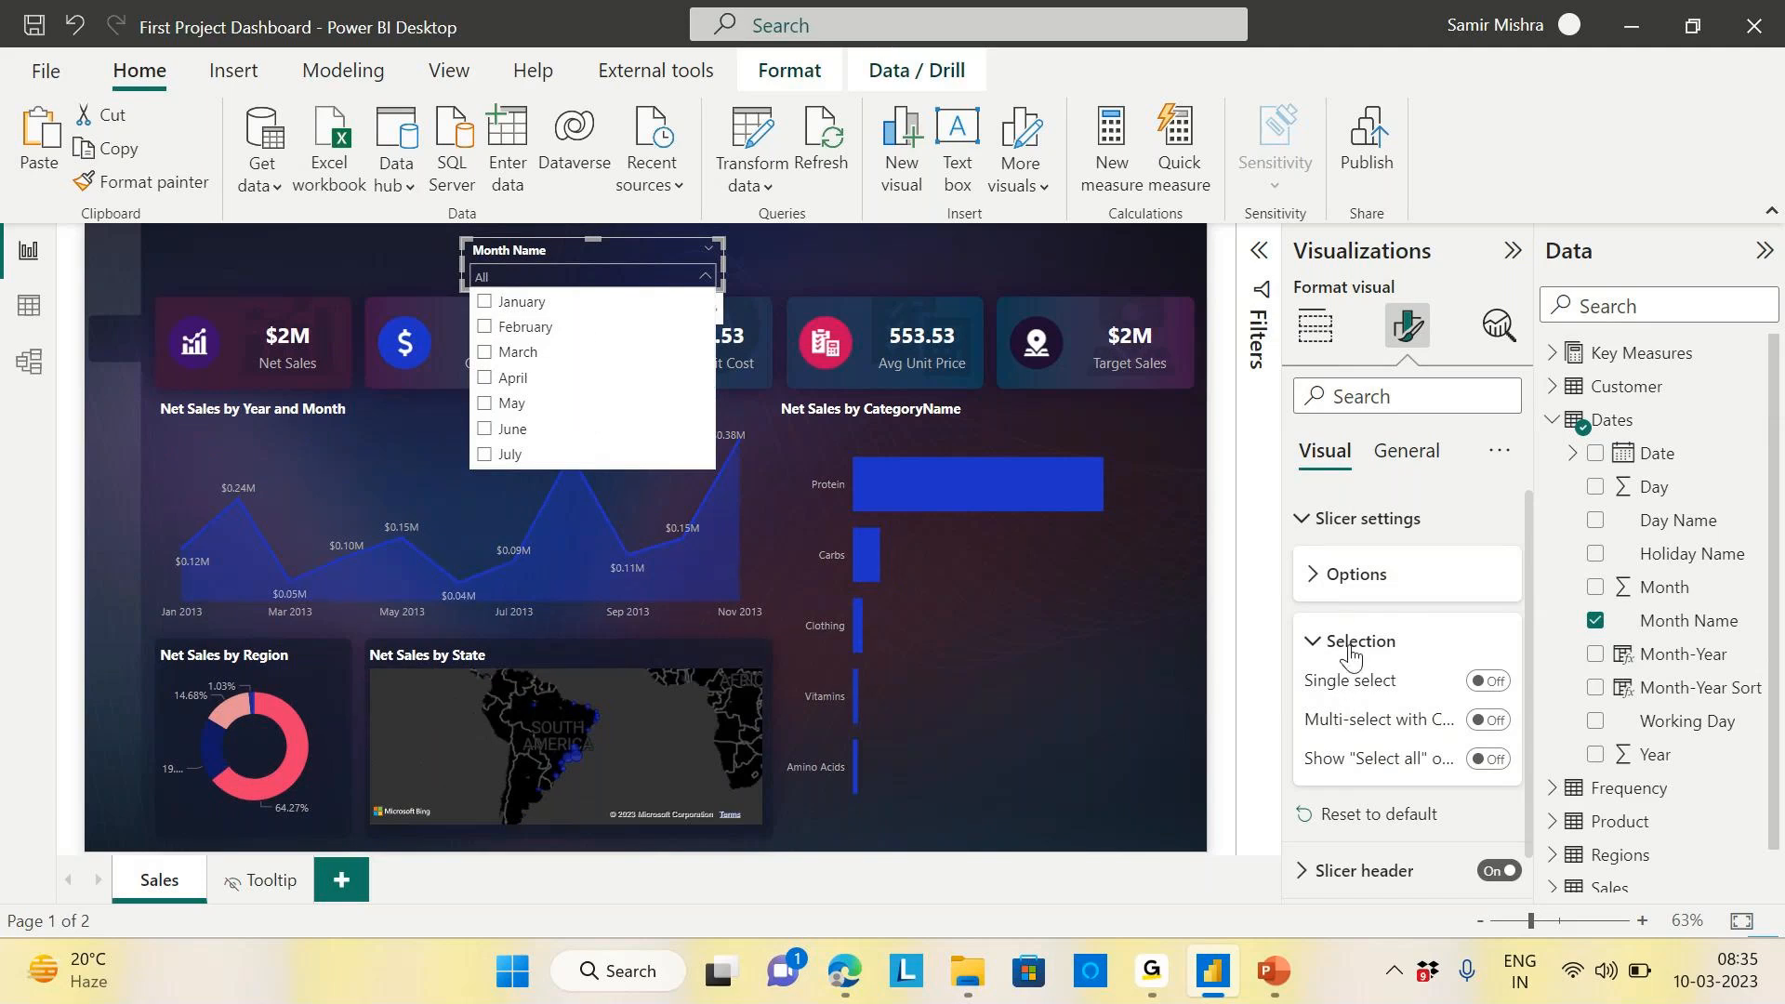
# Turn on the Month Name slicer's "Select all" option and try it by selecting and clearing all months
pyautogui.click(1498, 764)
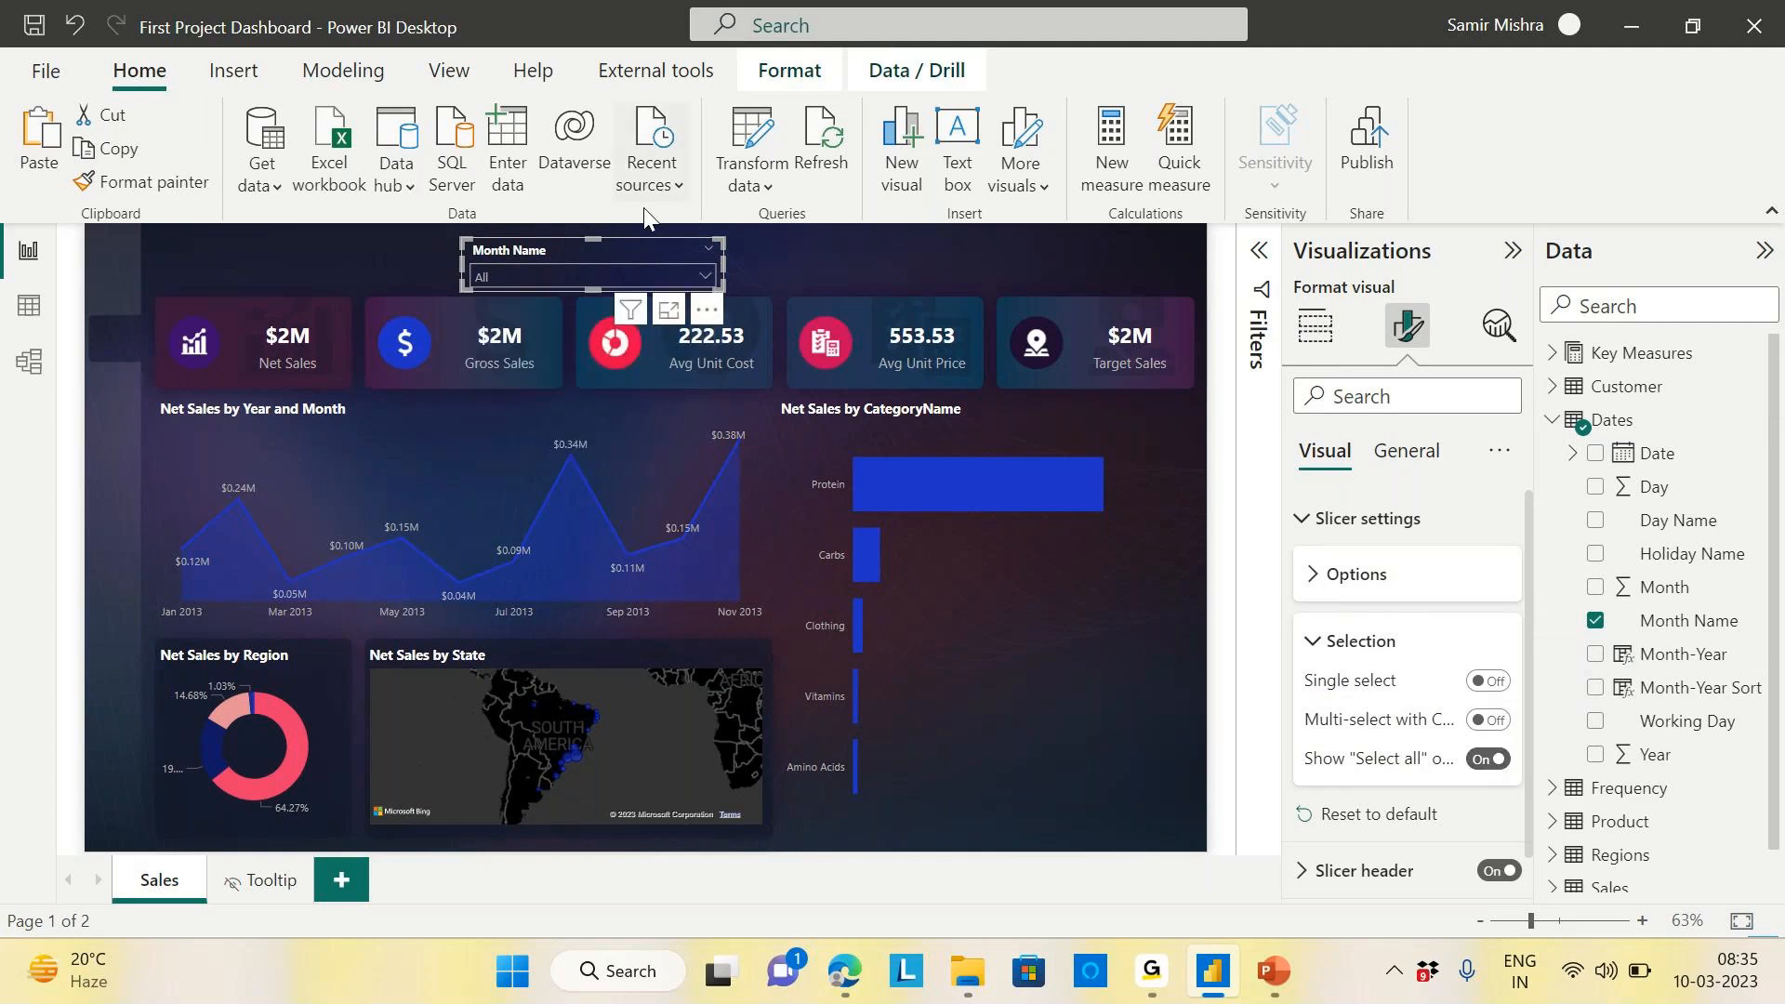
pyautogui.click(705, 279)
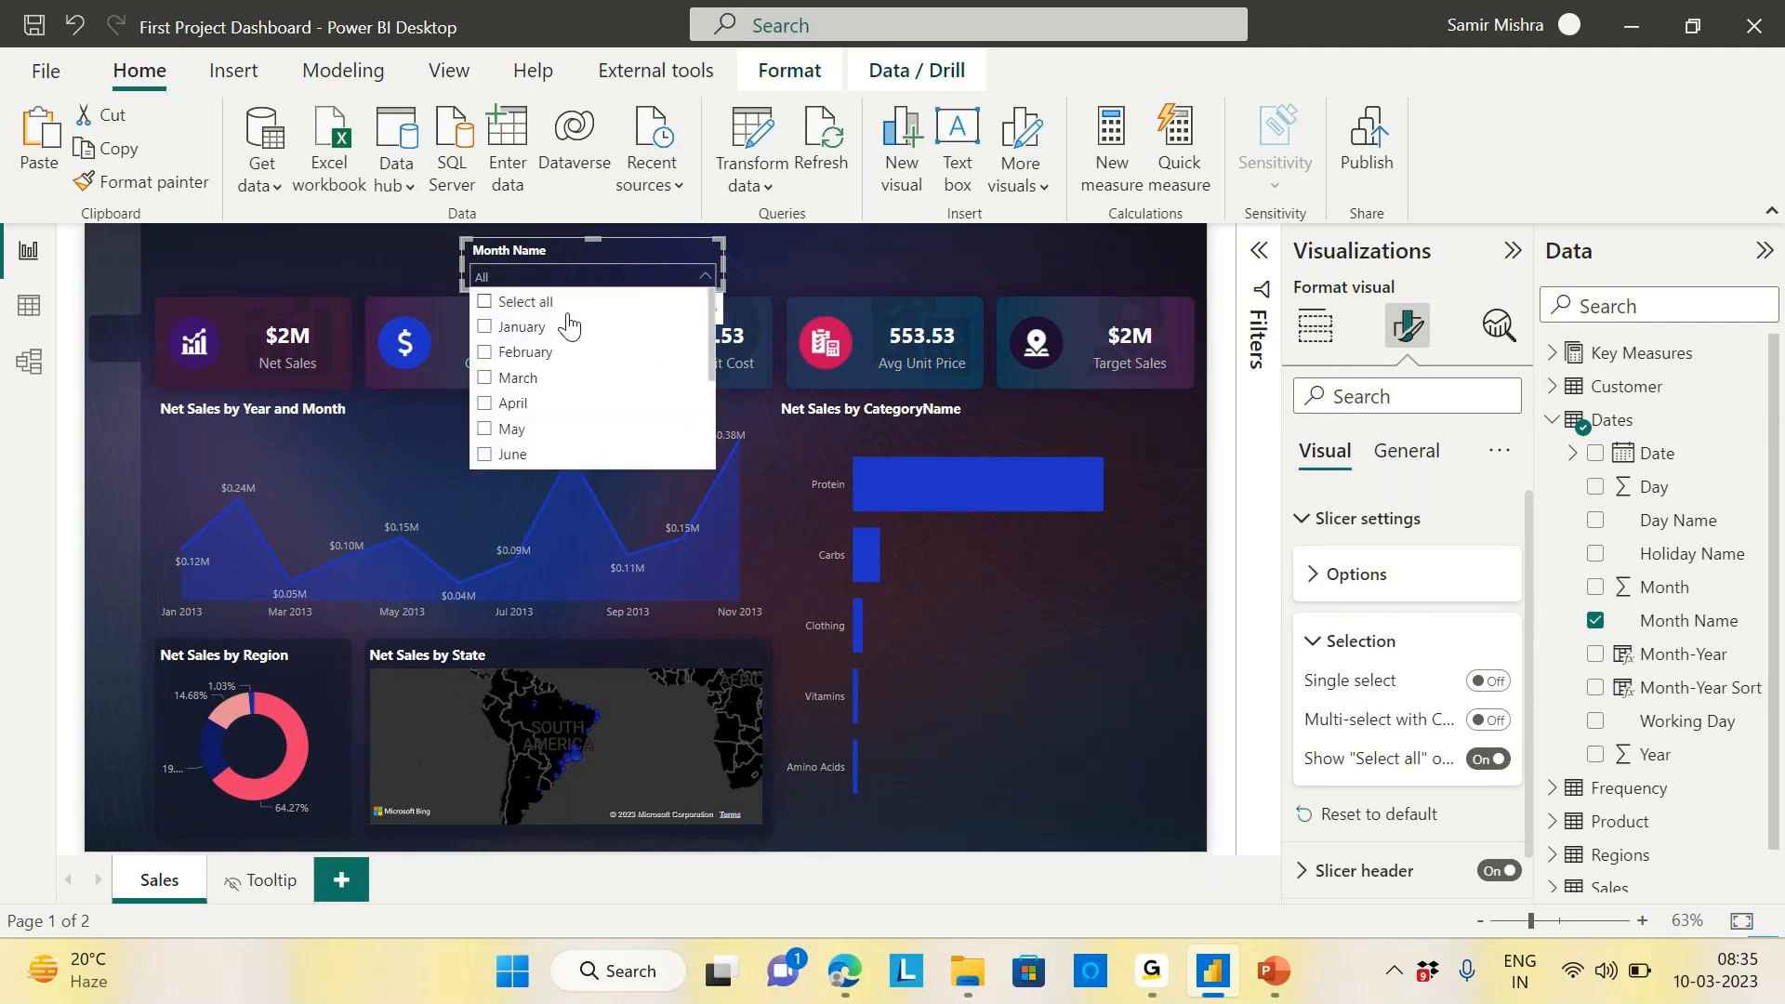
pyautogui.click(486, 306)
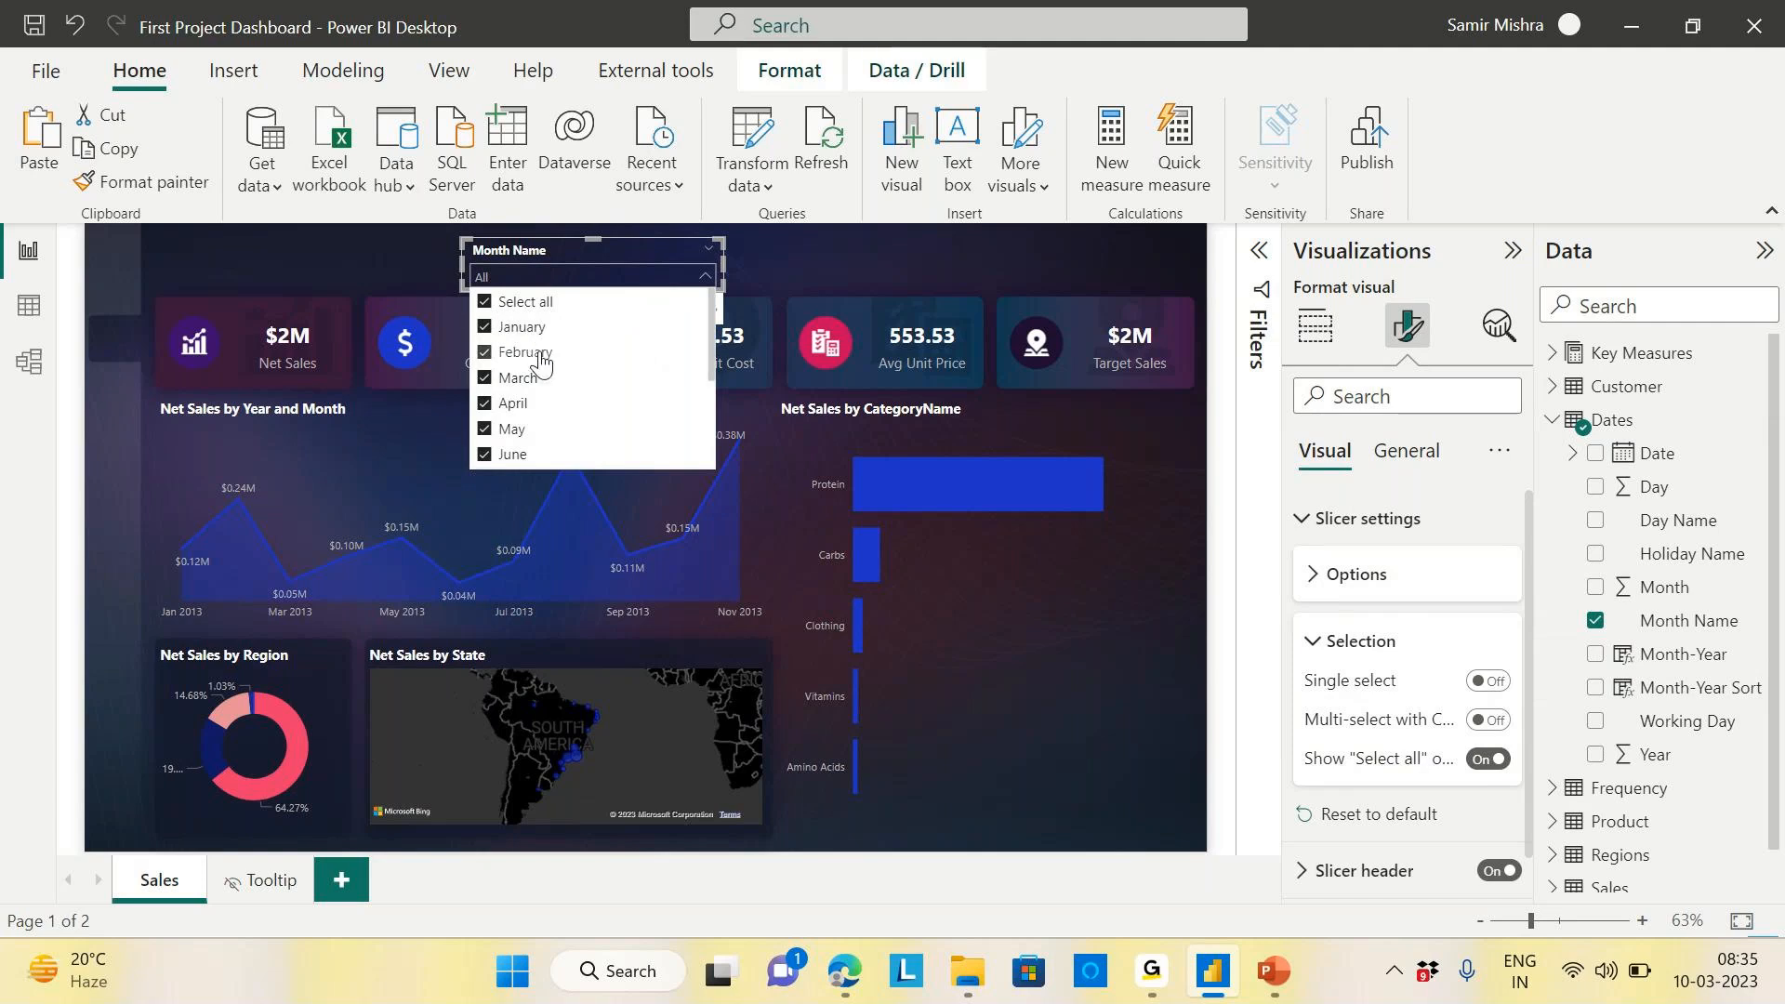
pyautogui.scroll(-5, 641, 416)
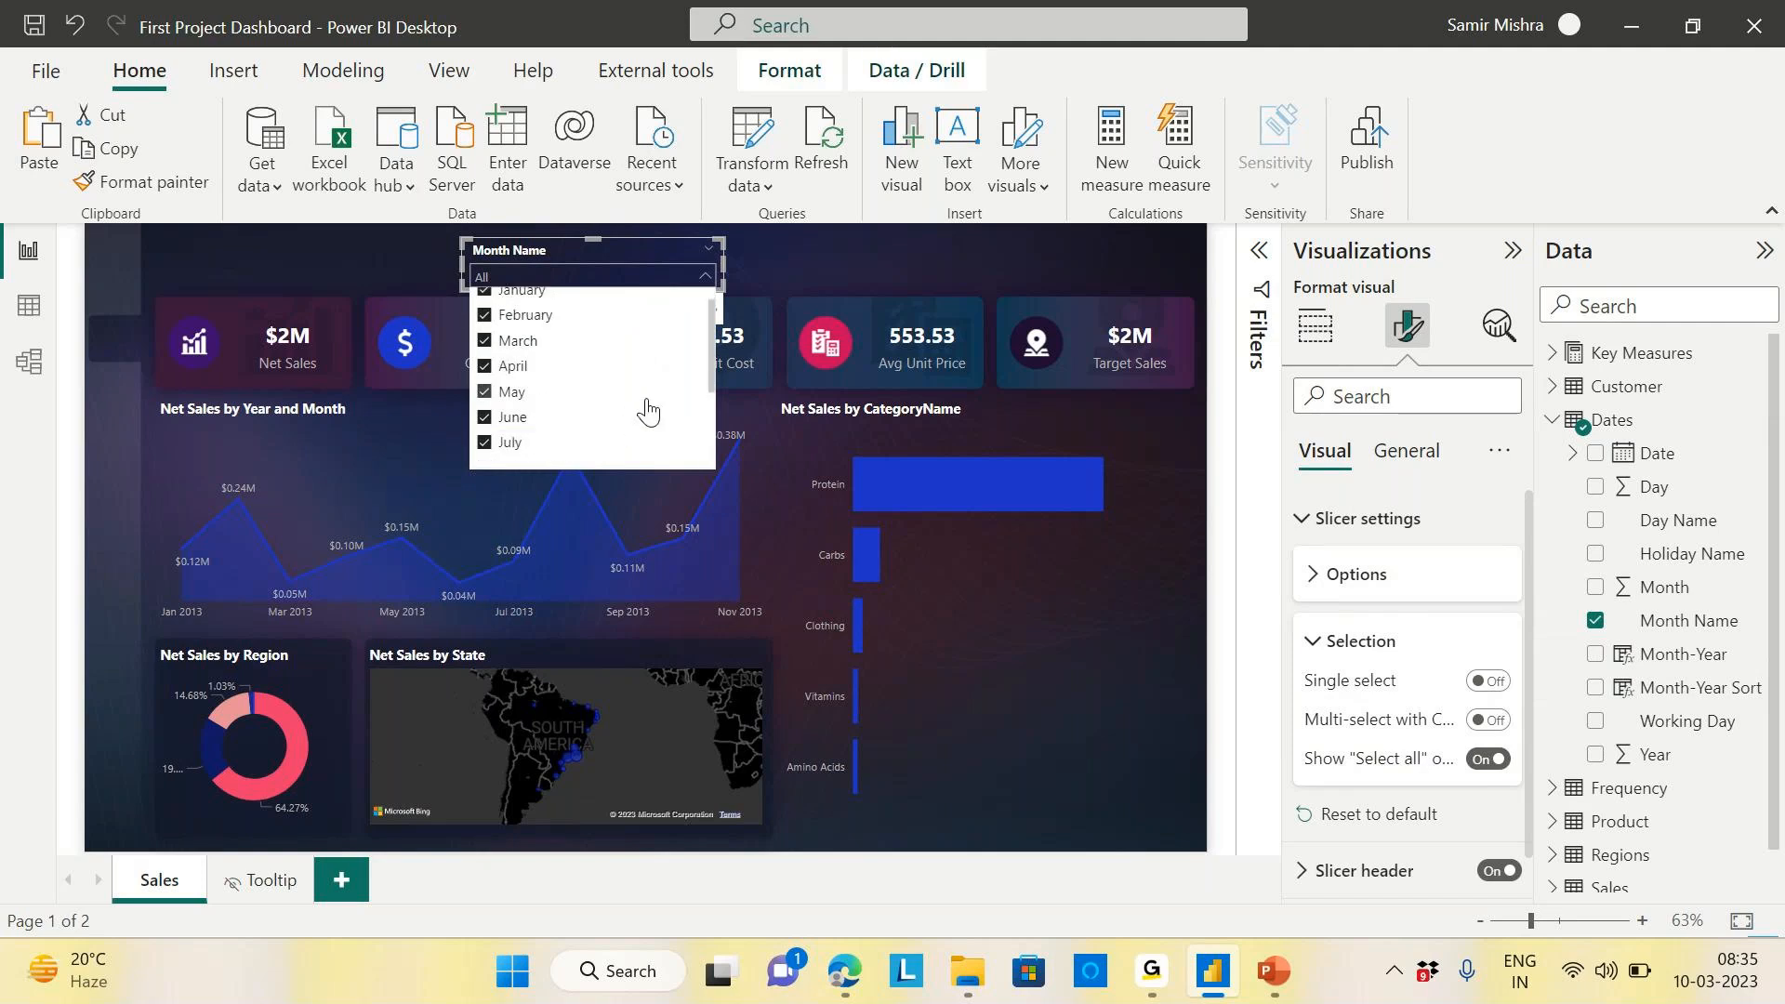
pyautogui.scroll(5, 649, 412)
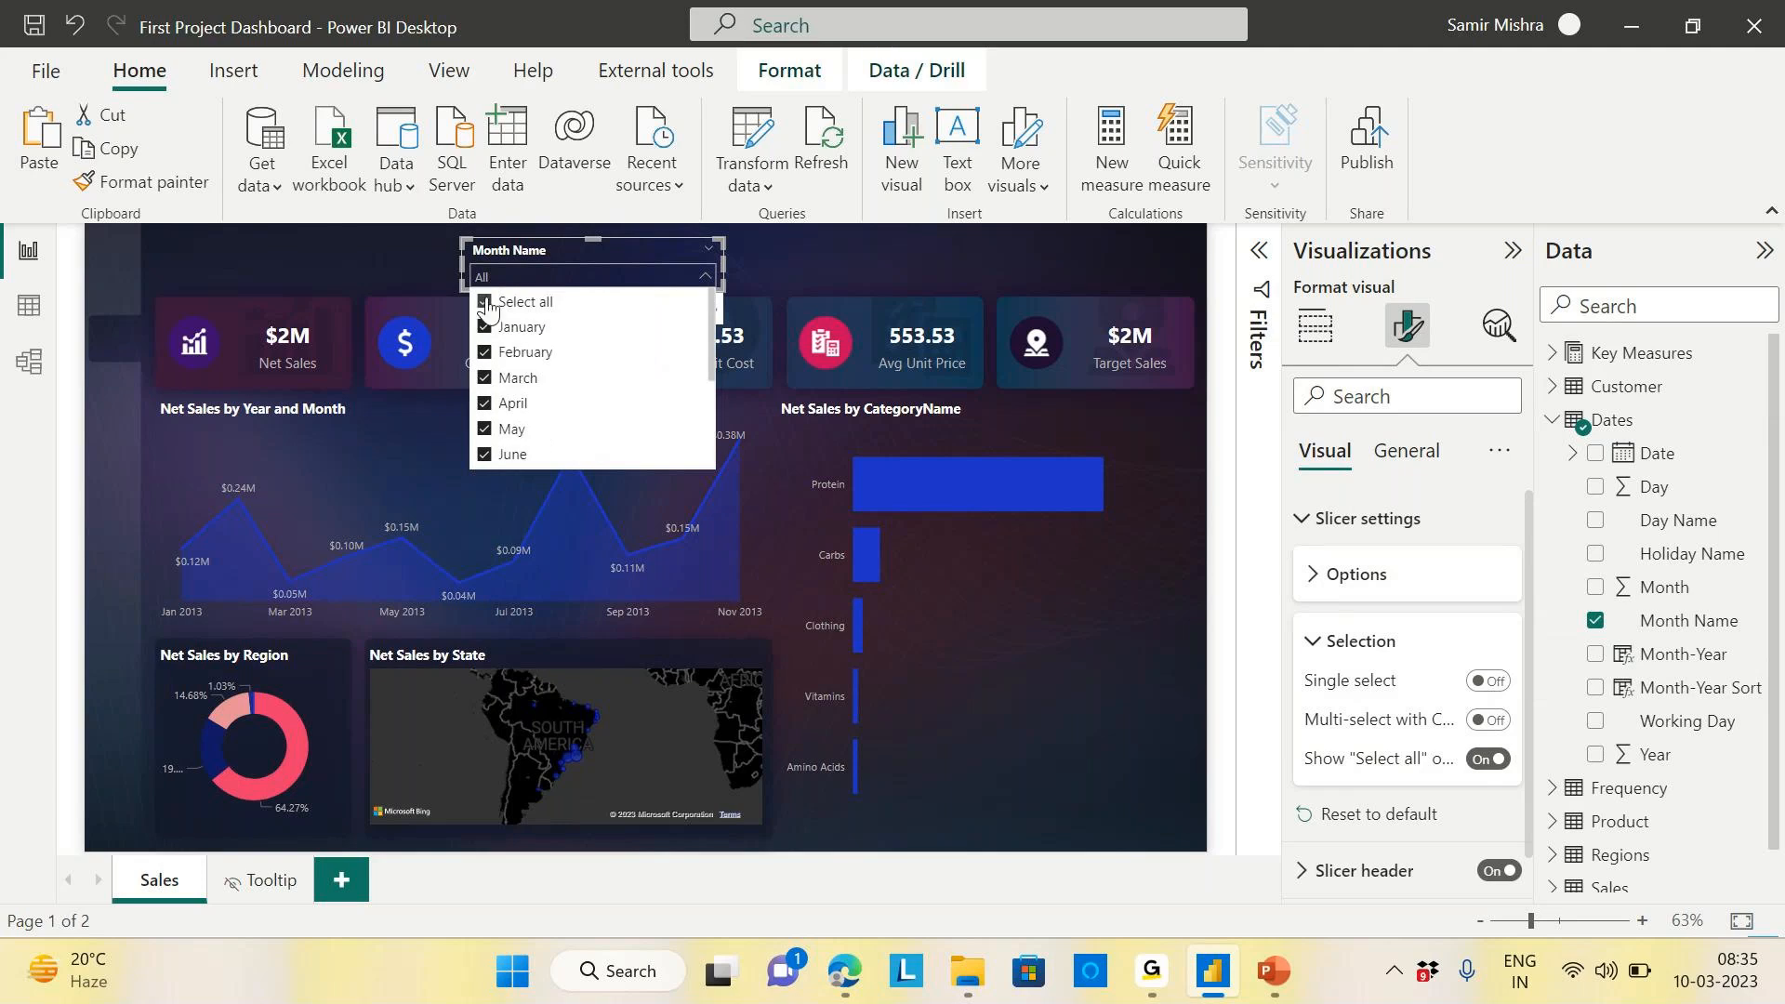
pyautogui.click(486, 304)
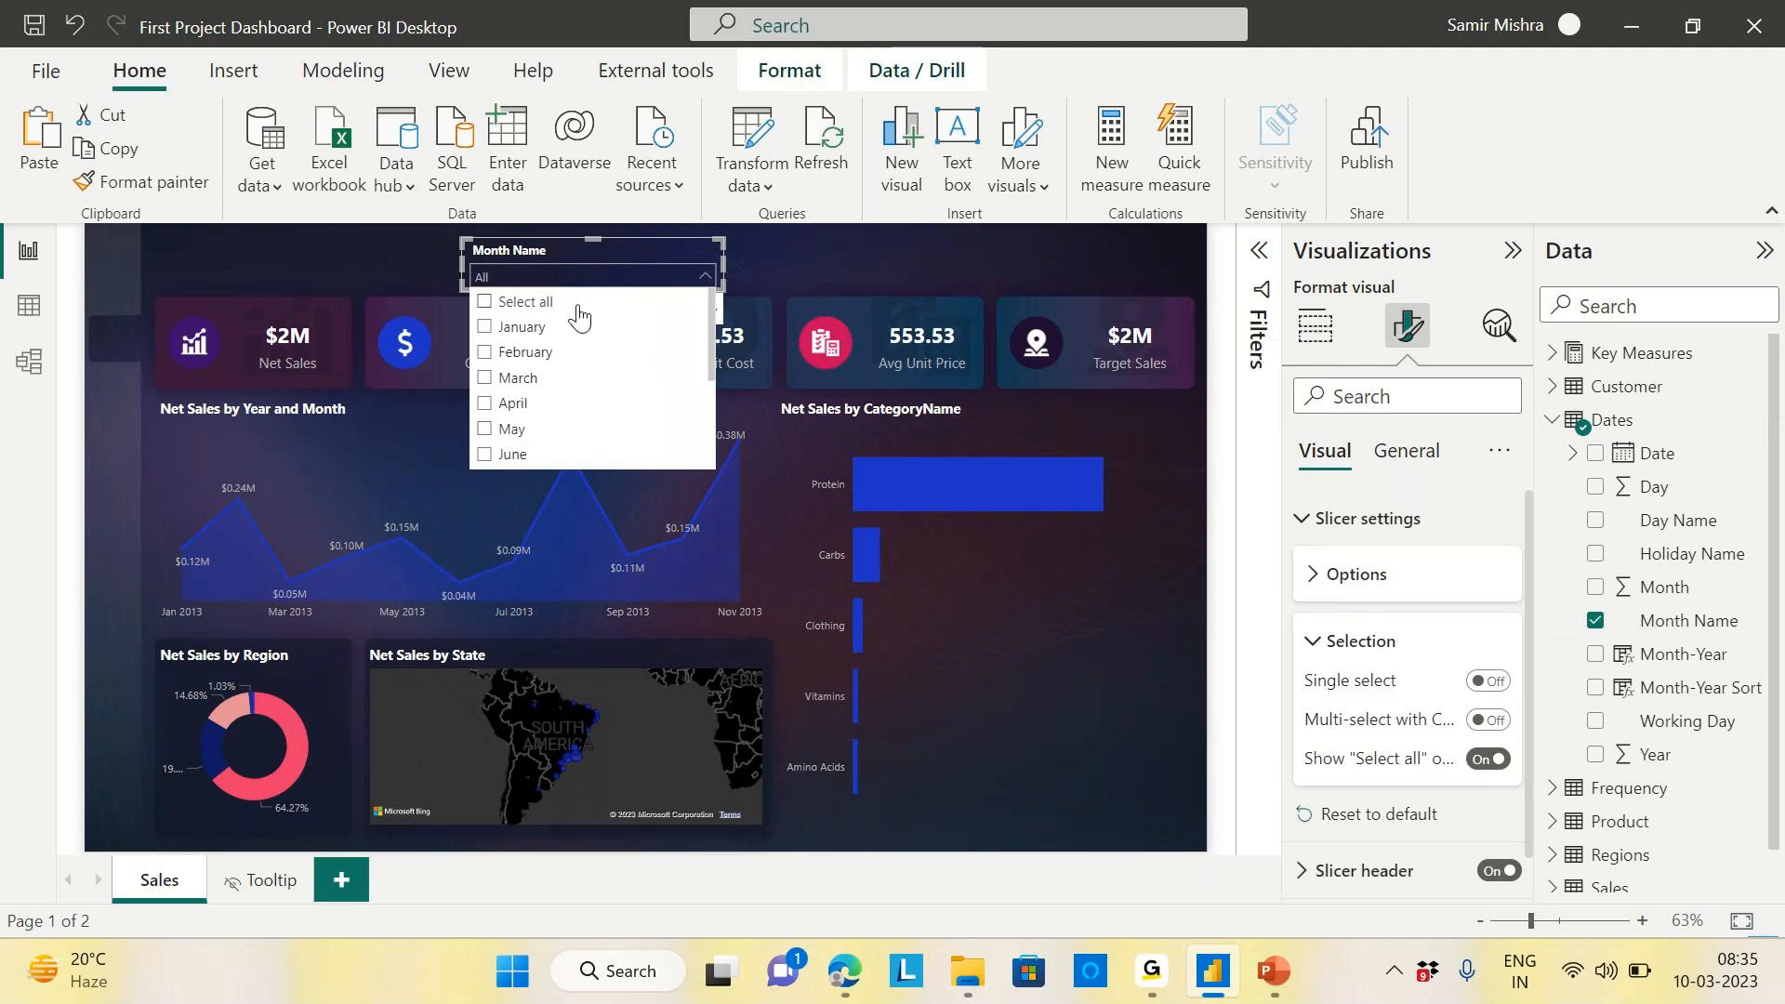
pyautogui.click(770, 256)
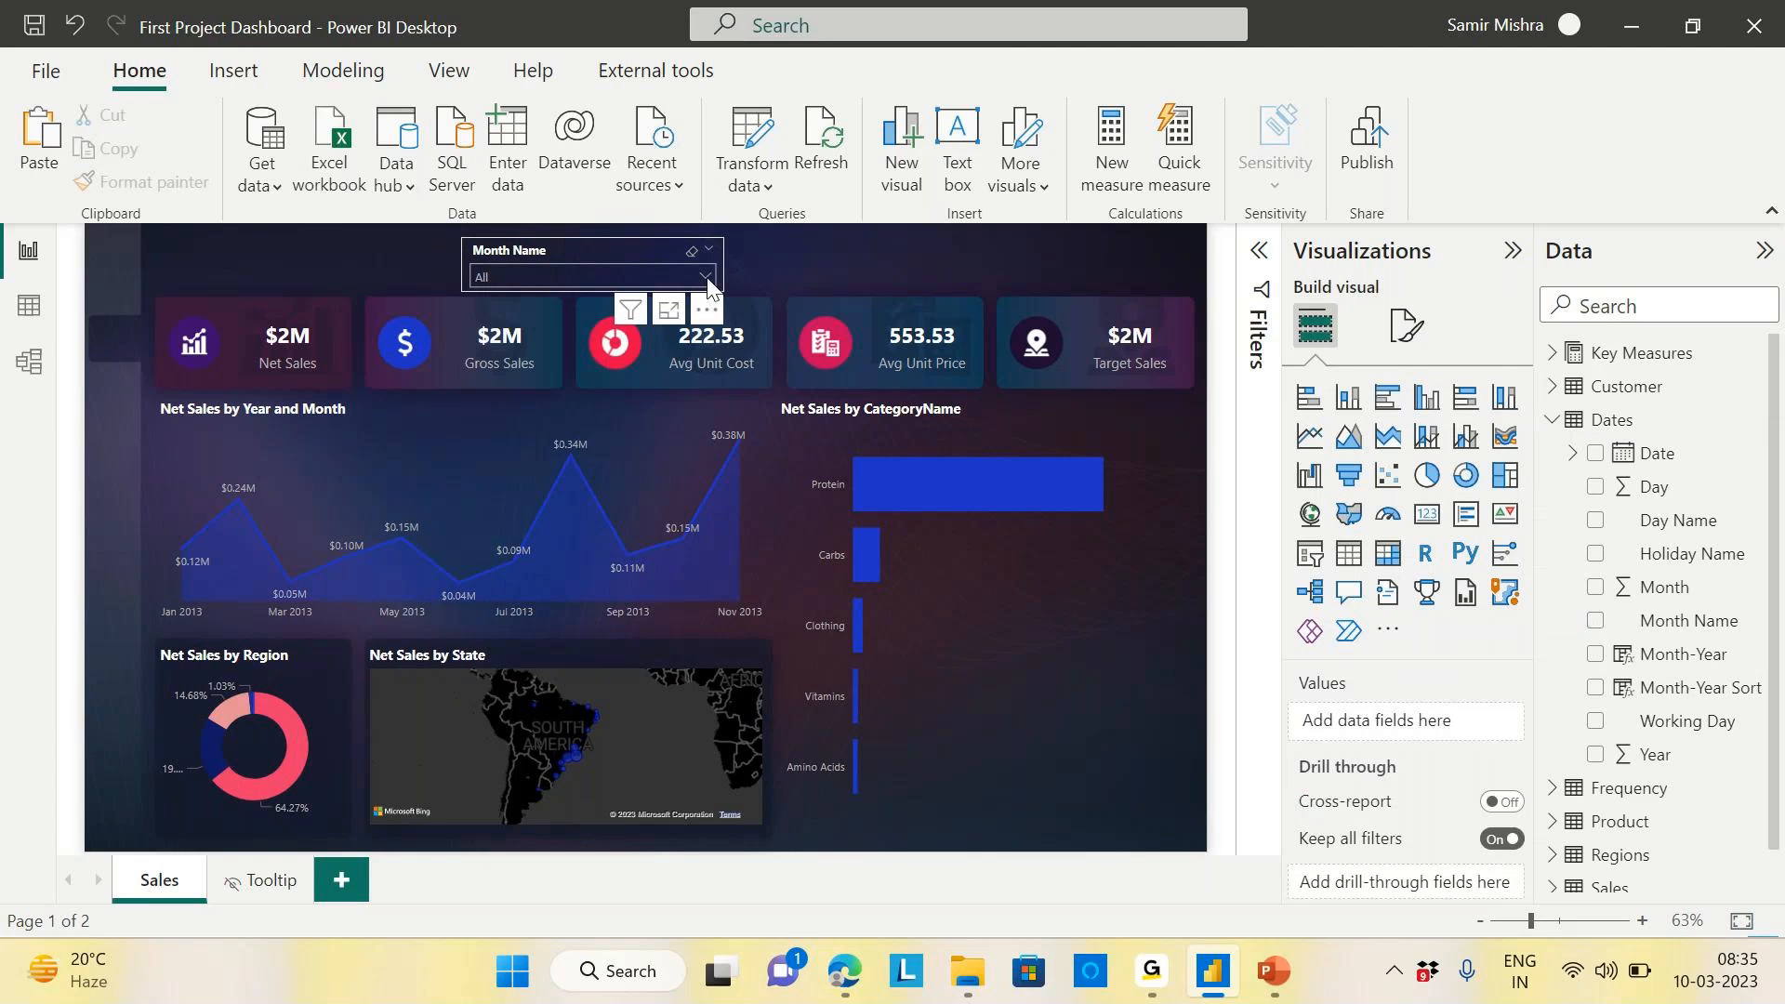
# Examine the list of months offered in the Month Name slicer, from Select all through December
pyautogui.click(706, 277)
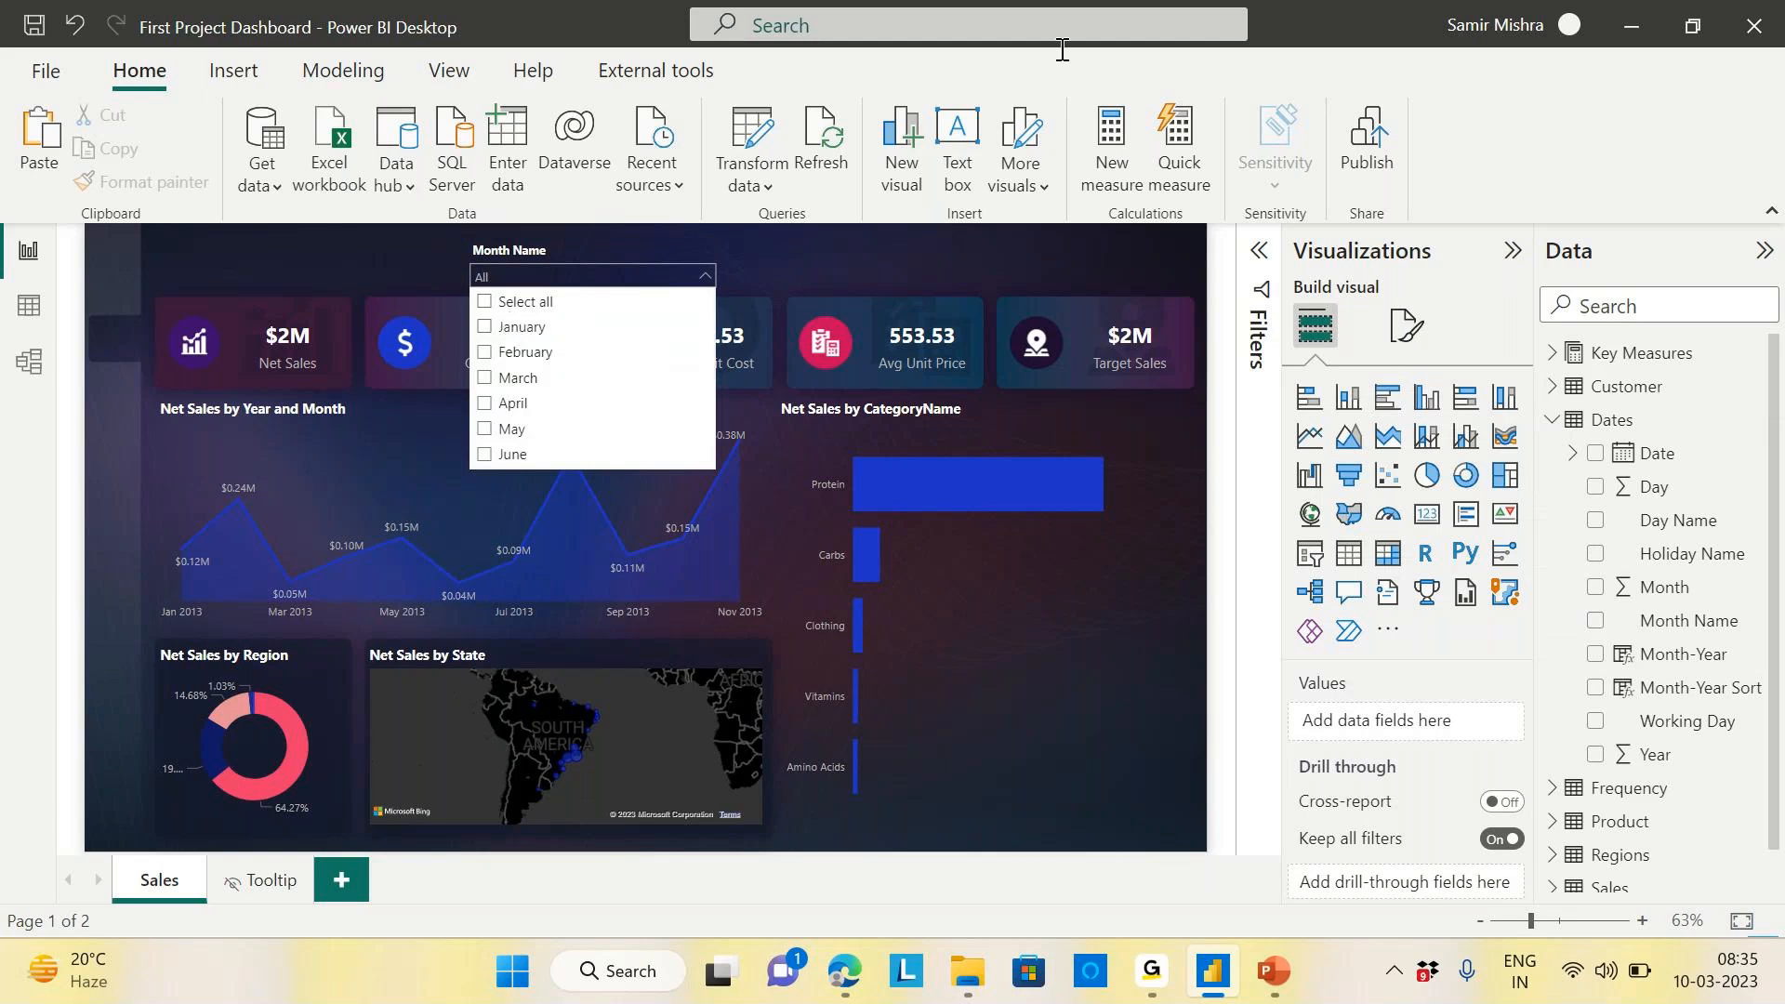
pyautogui.click(810, 261)
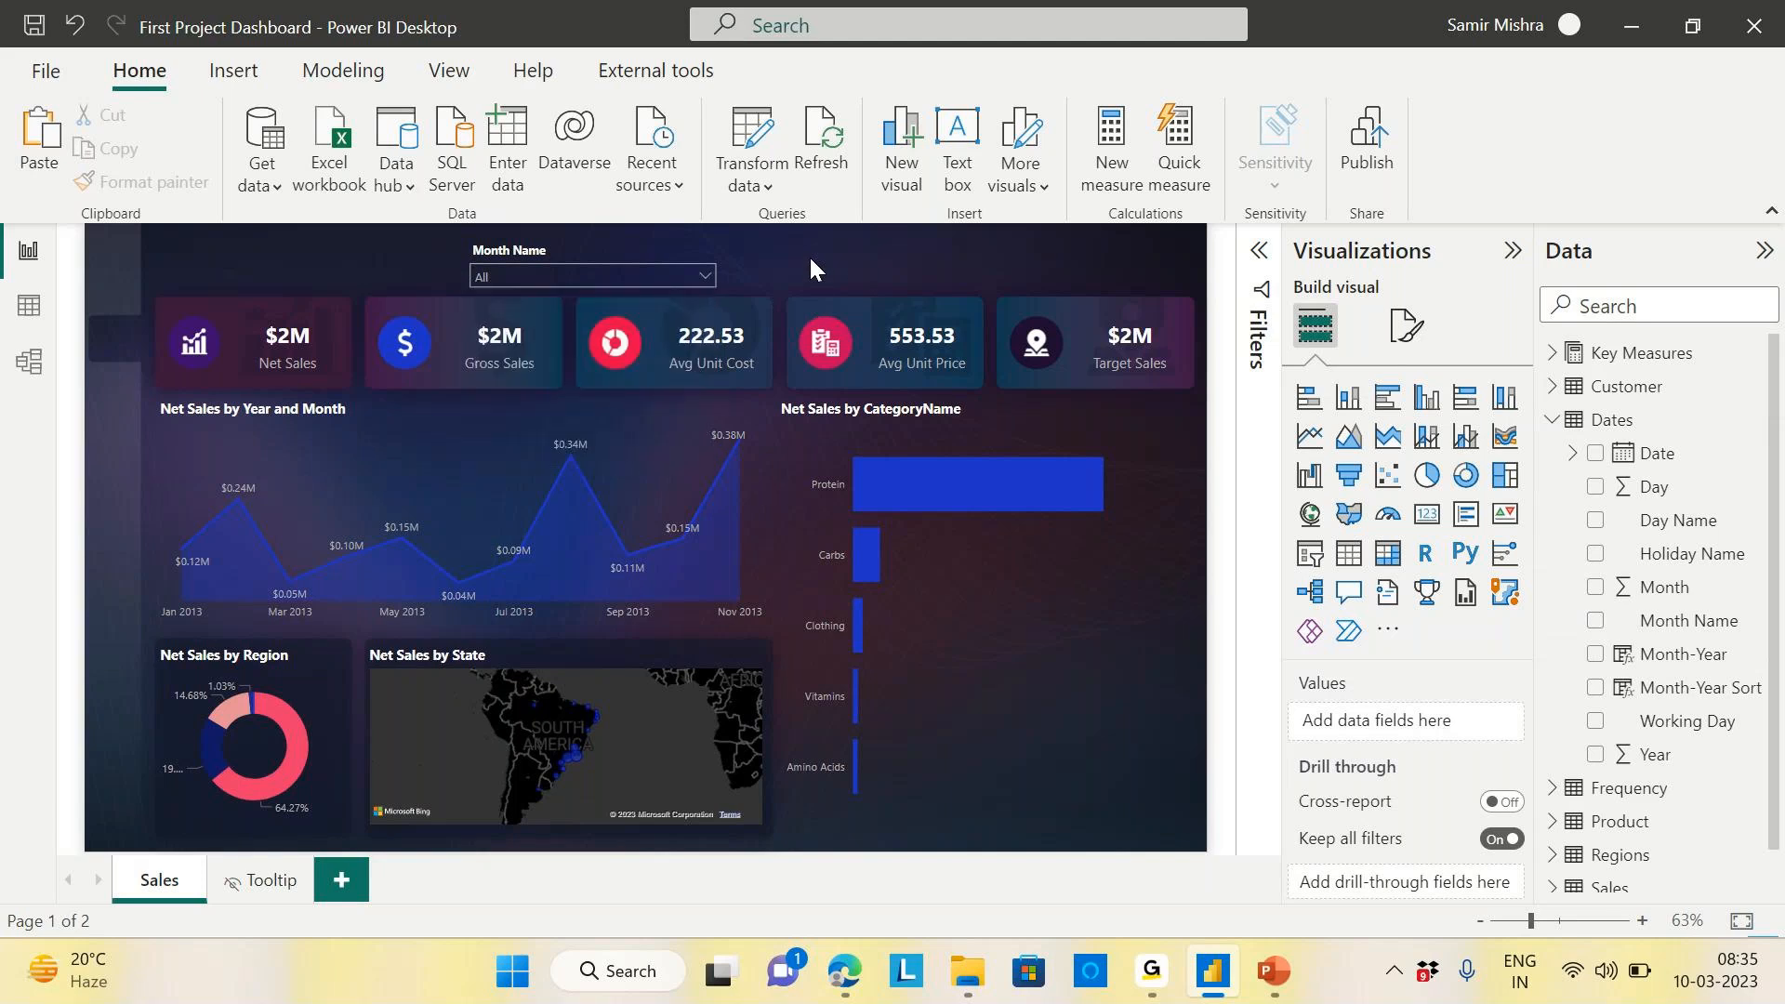
pyautogui.click(577, 243)
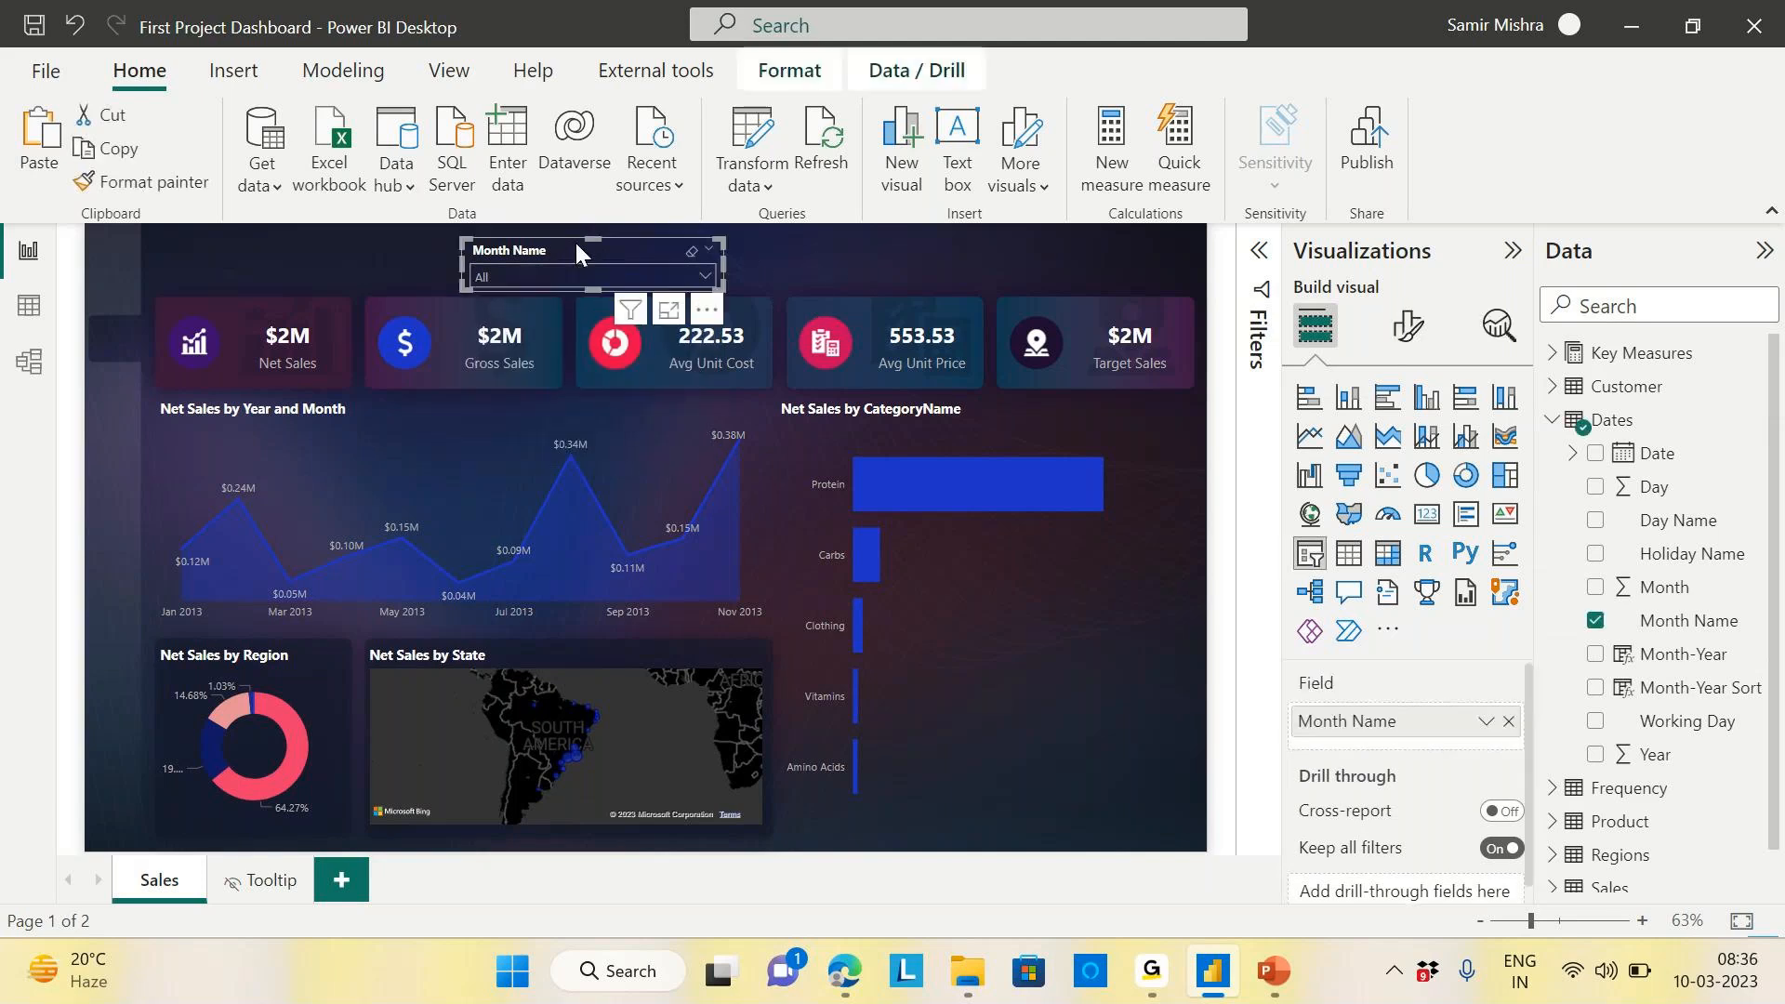
pyautogui.click(801, 251)
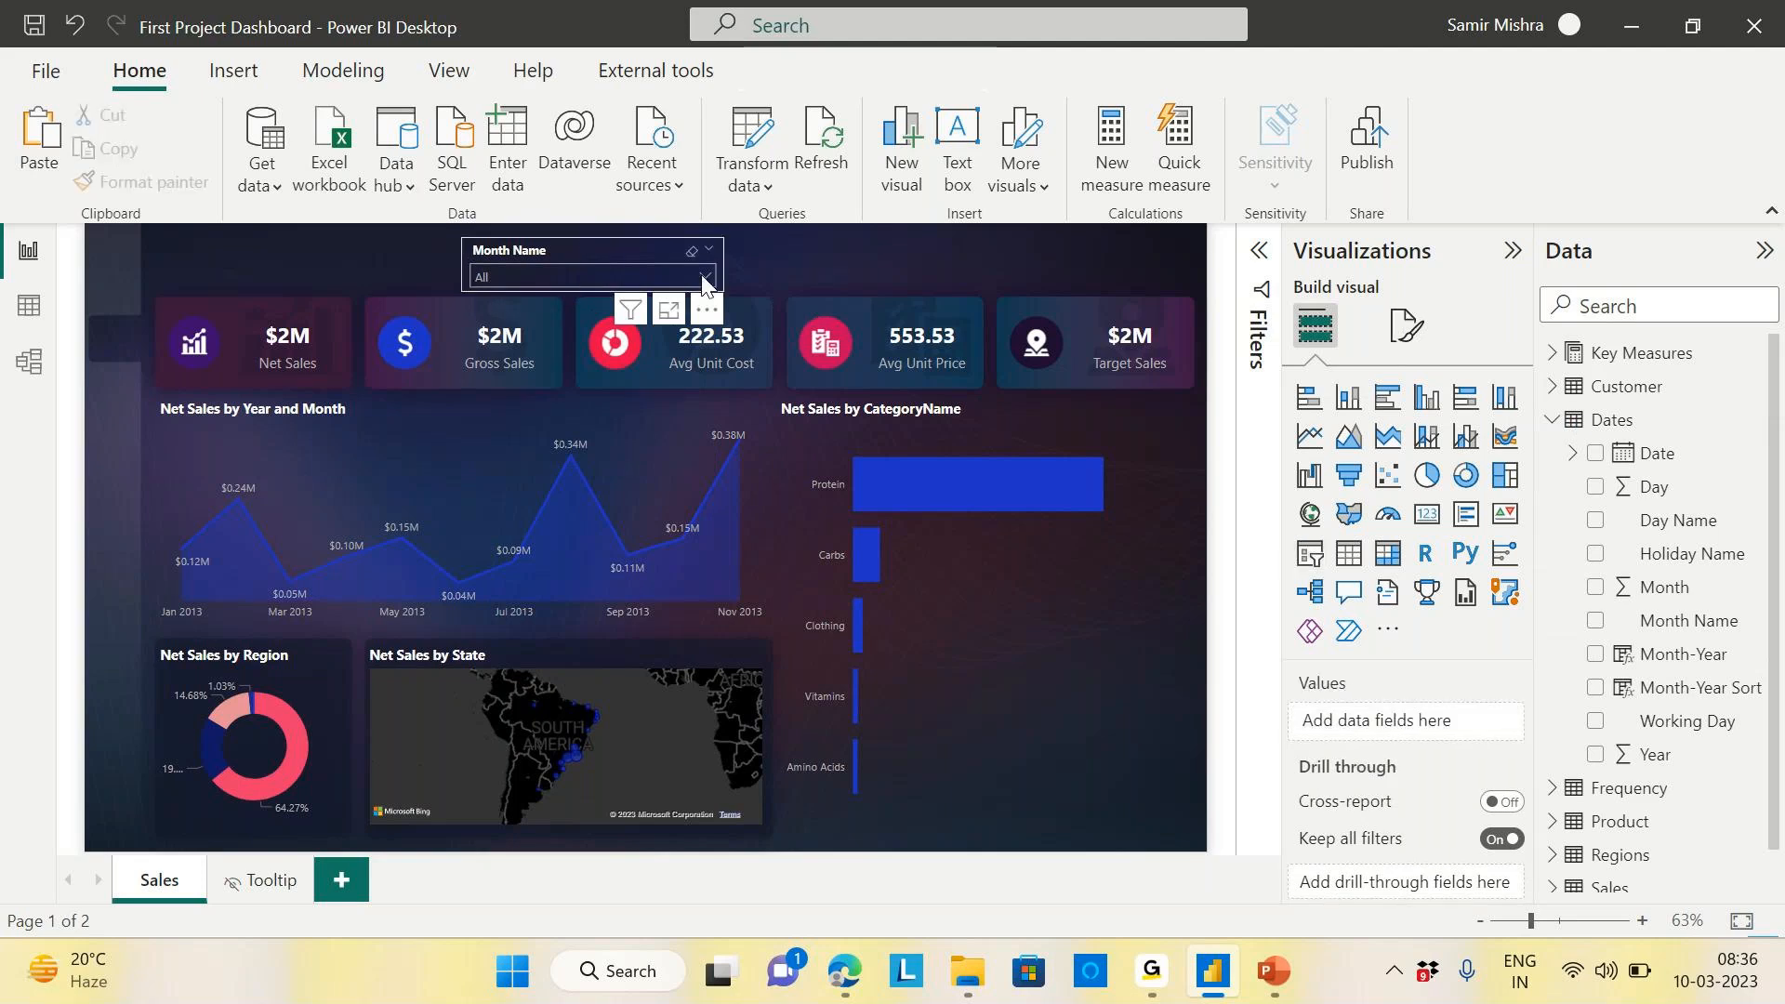
pyautogui.click(705, 276)
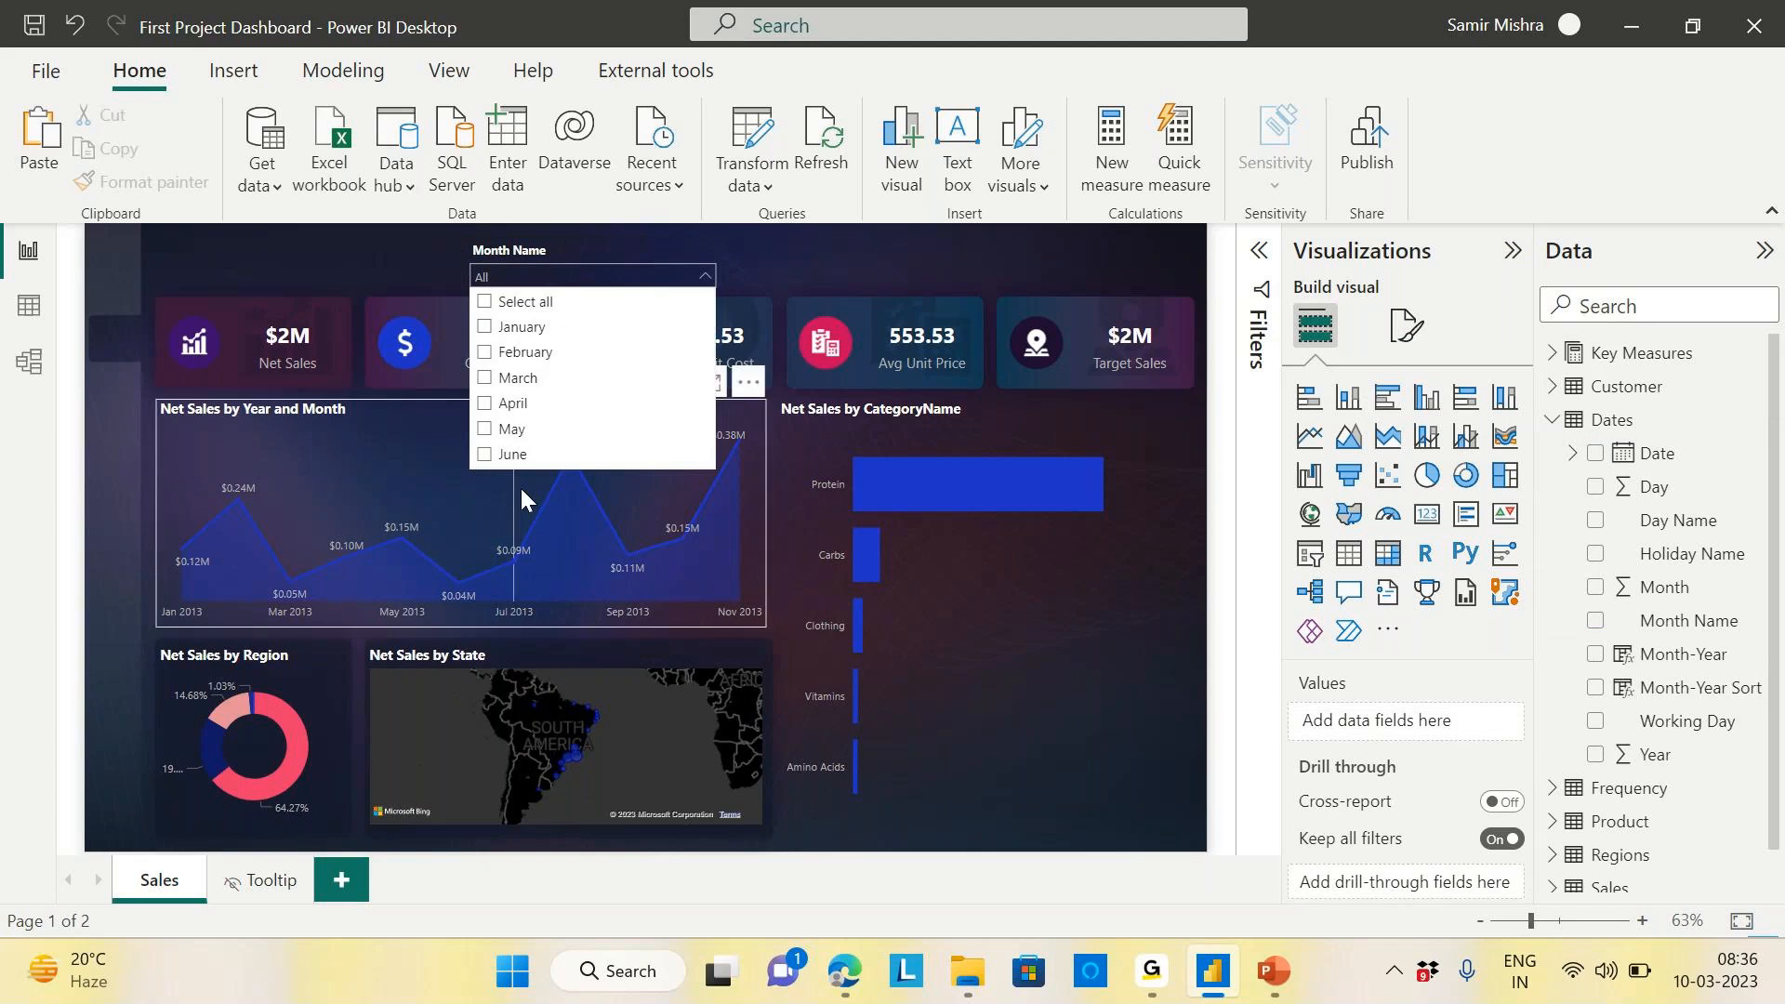
pyautogui.moveTo(522, 491)
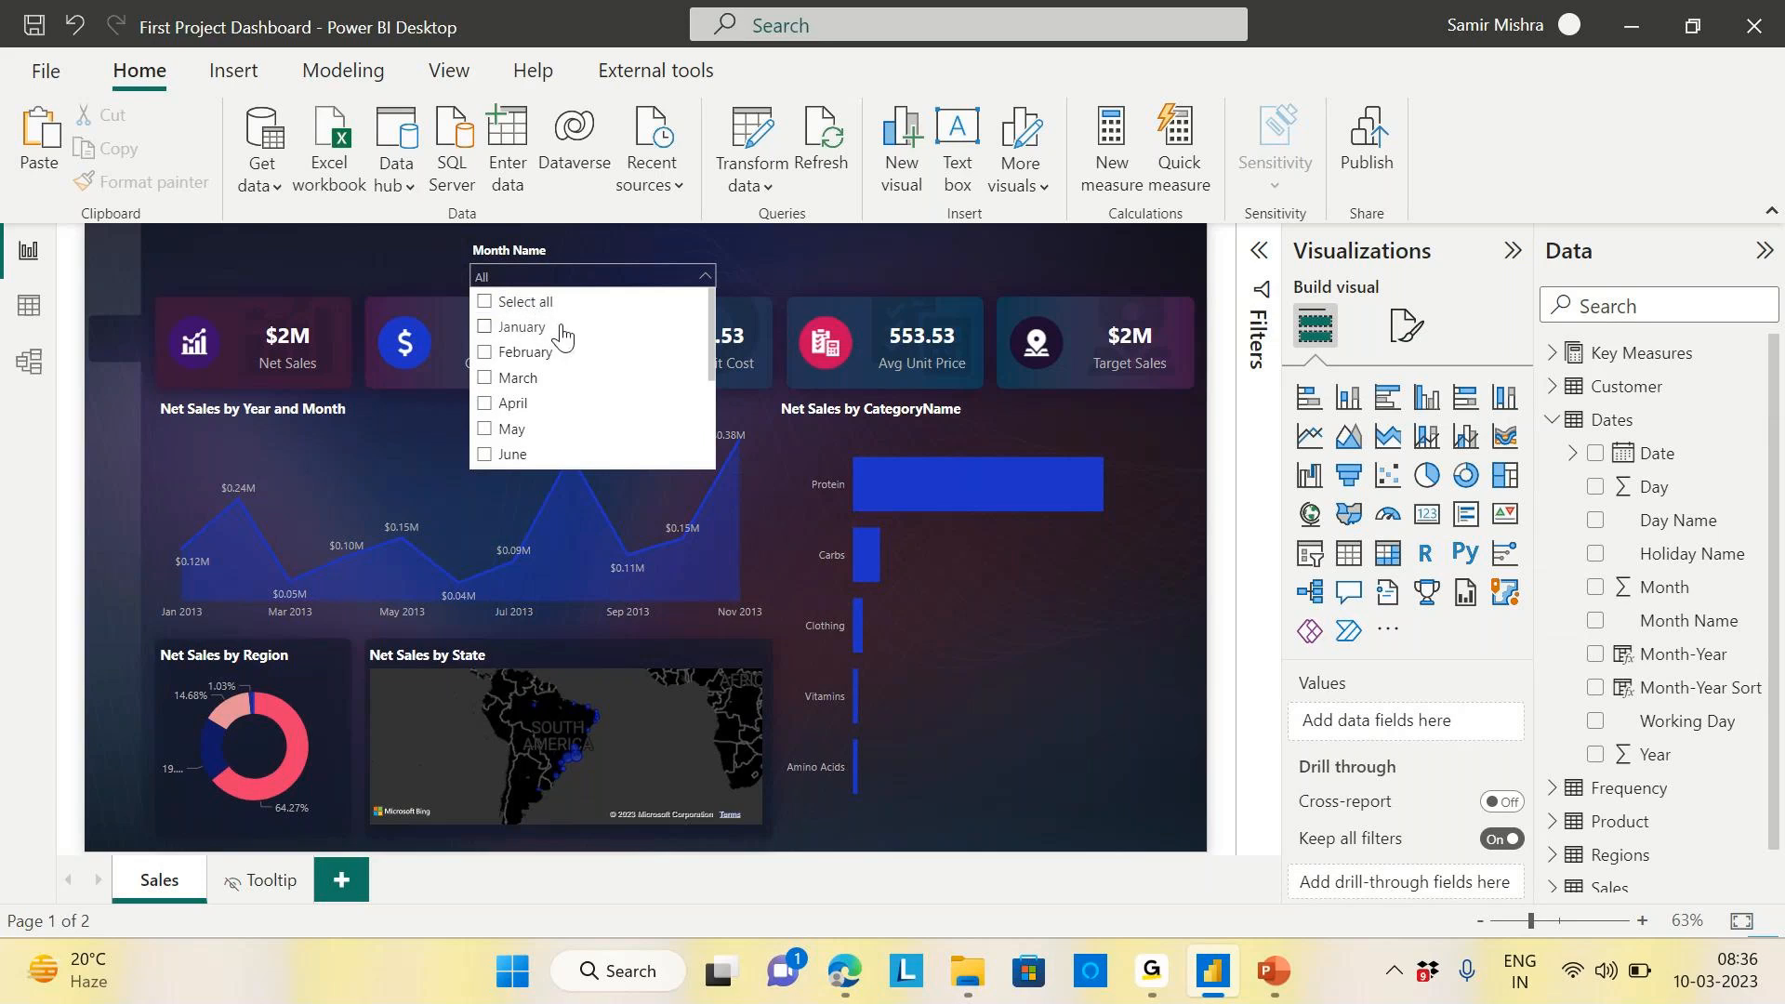
pyautogui.scroll(-3, 600, 339)
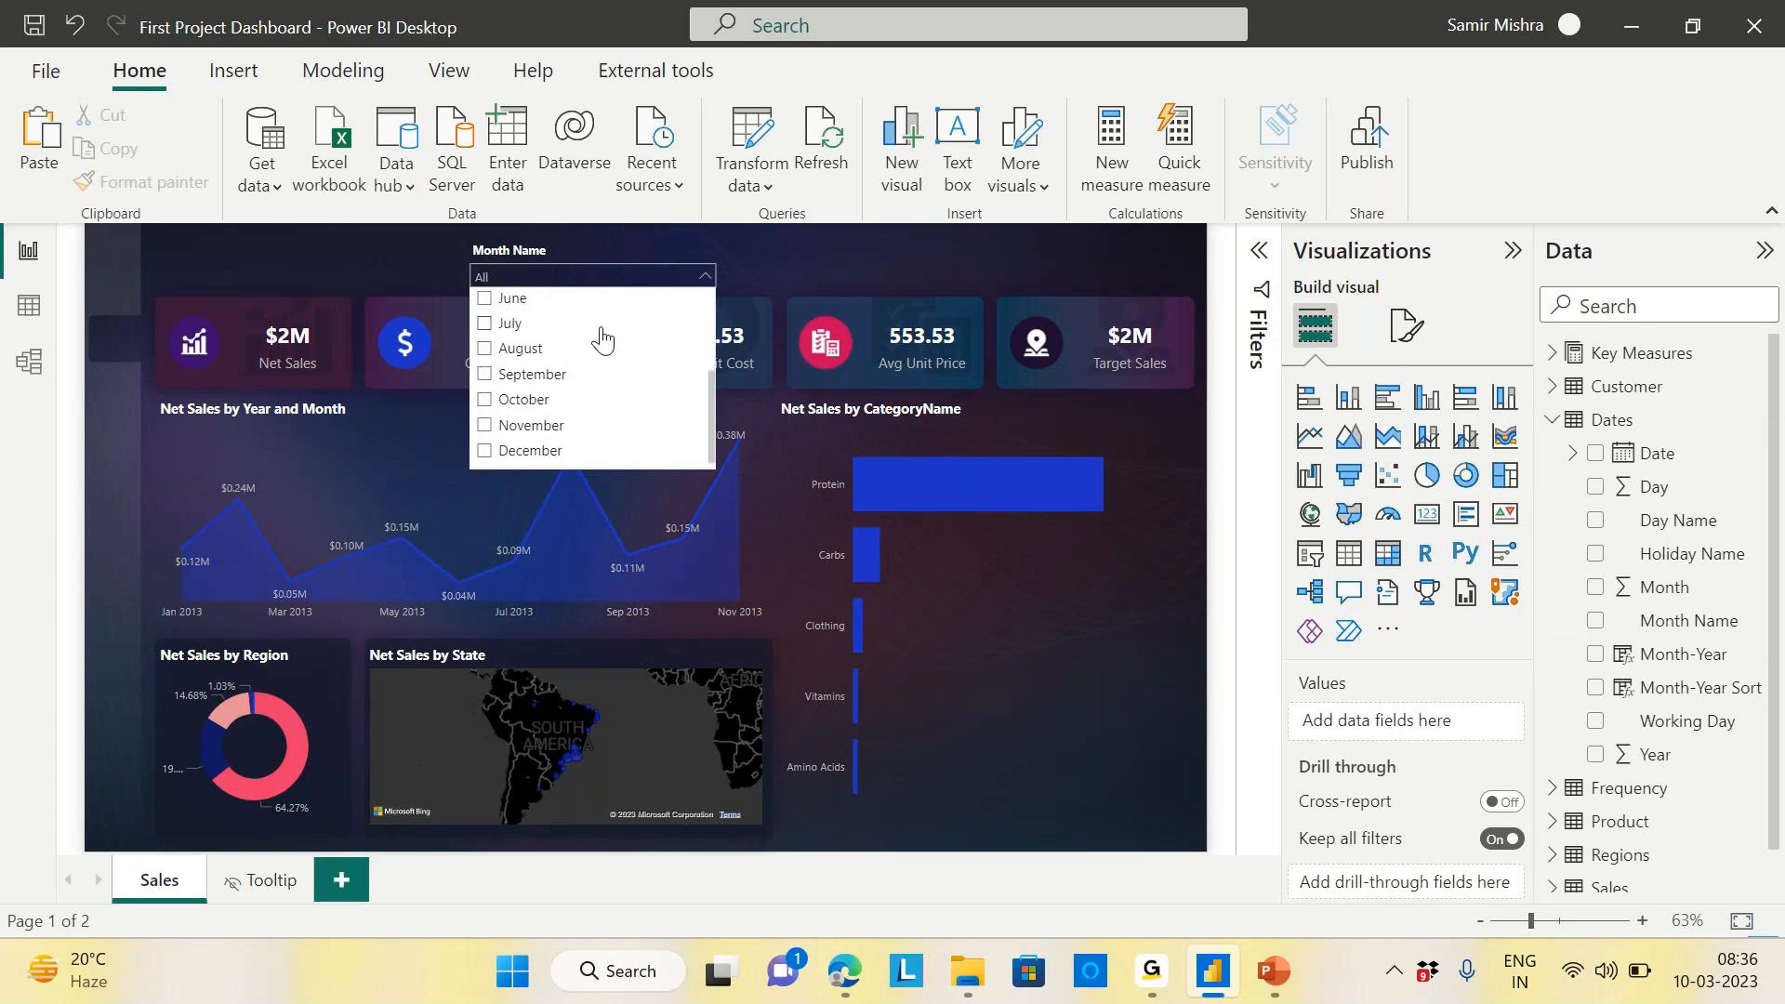
pyautogui.scroll(3, 602, 340)
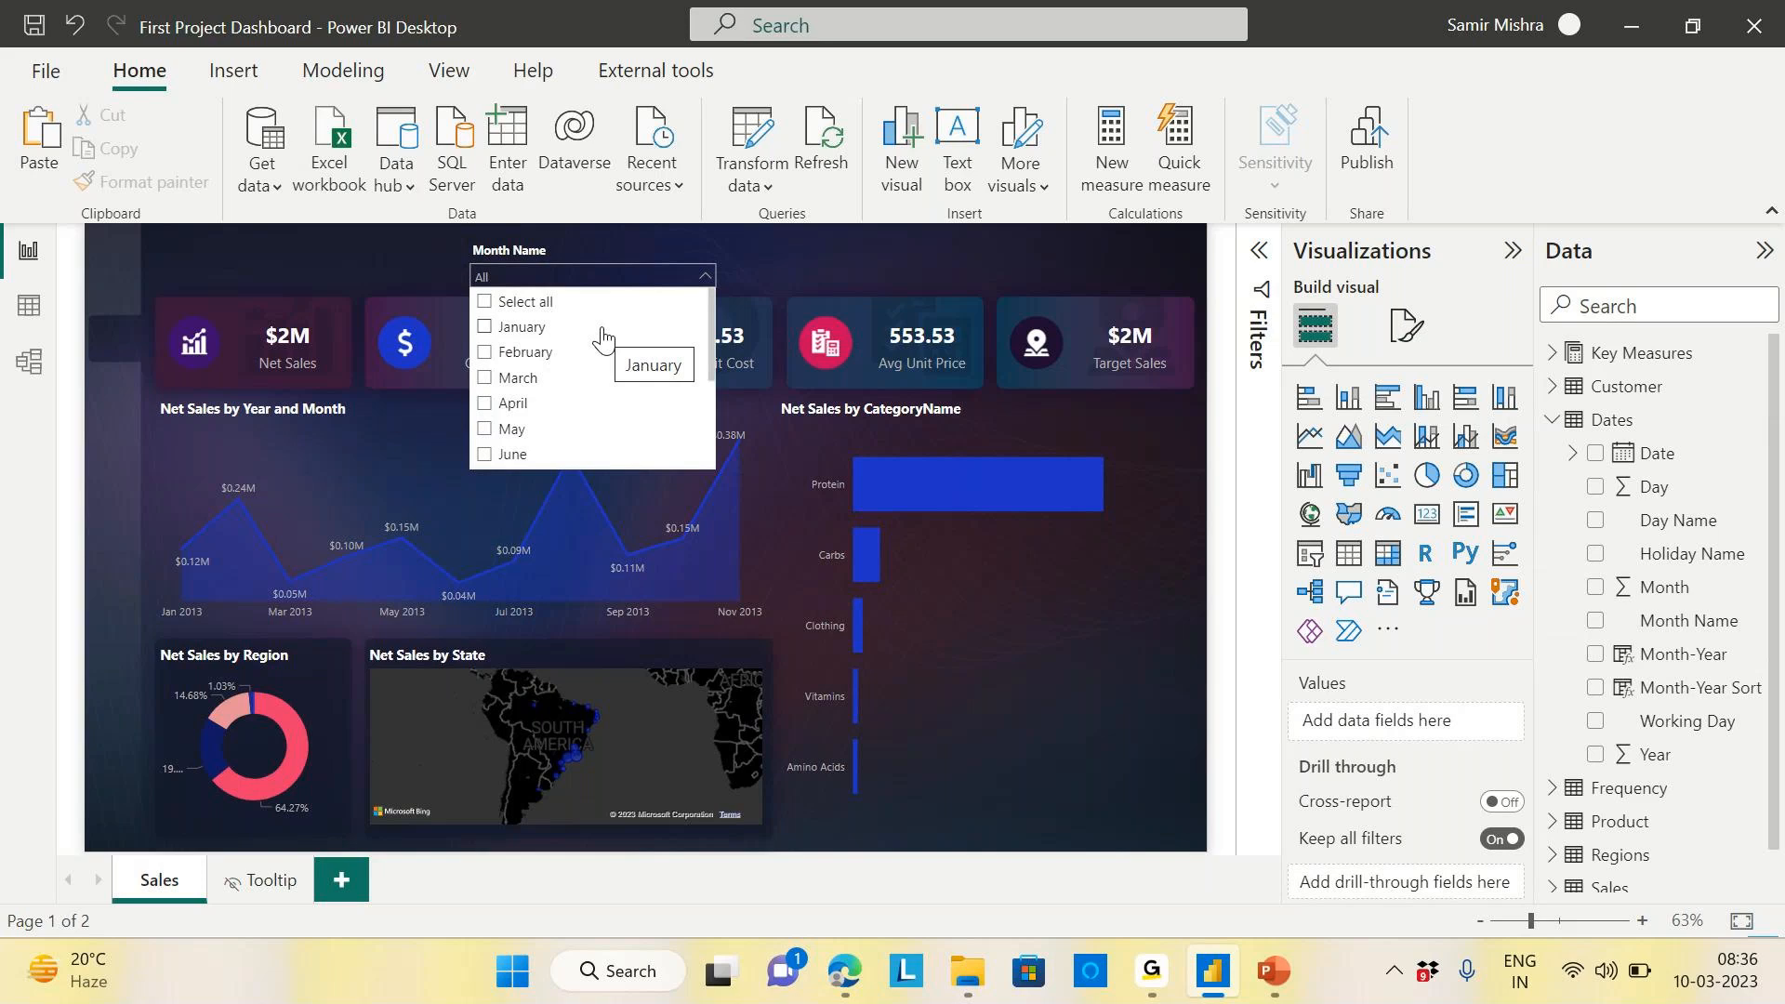
# Enable the Search option for the Month Name slicer
pyautogui.click(642, 240)
pyautogui.click(644, 240)
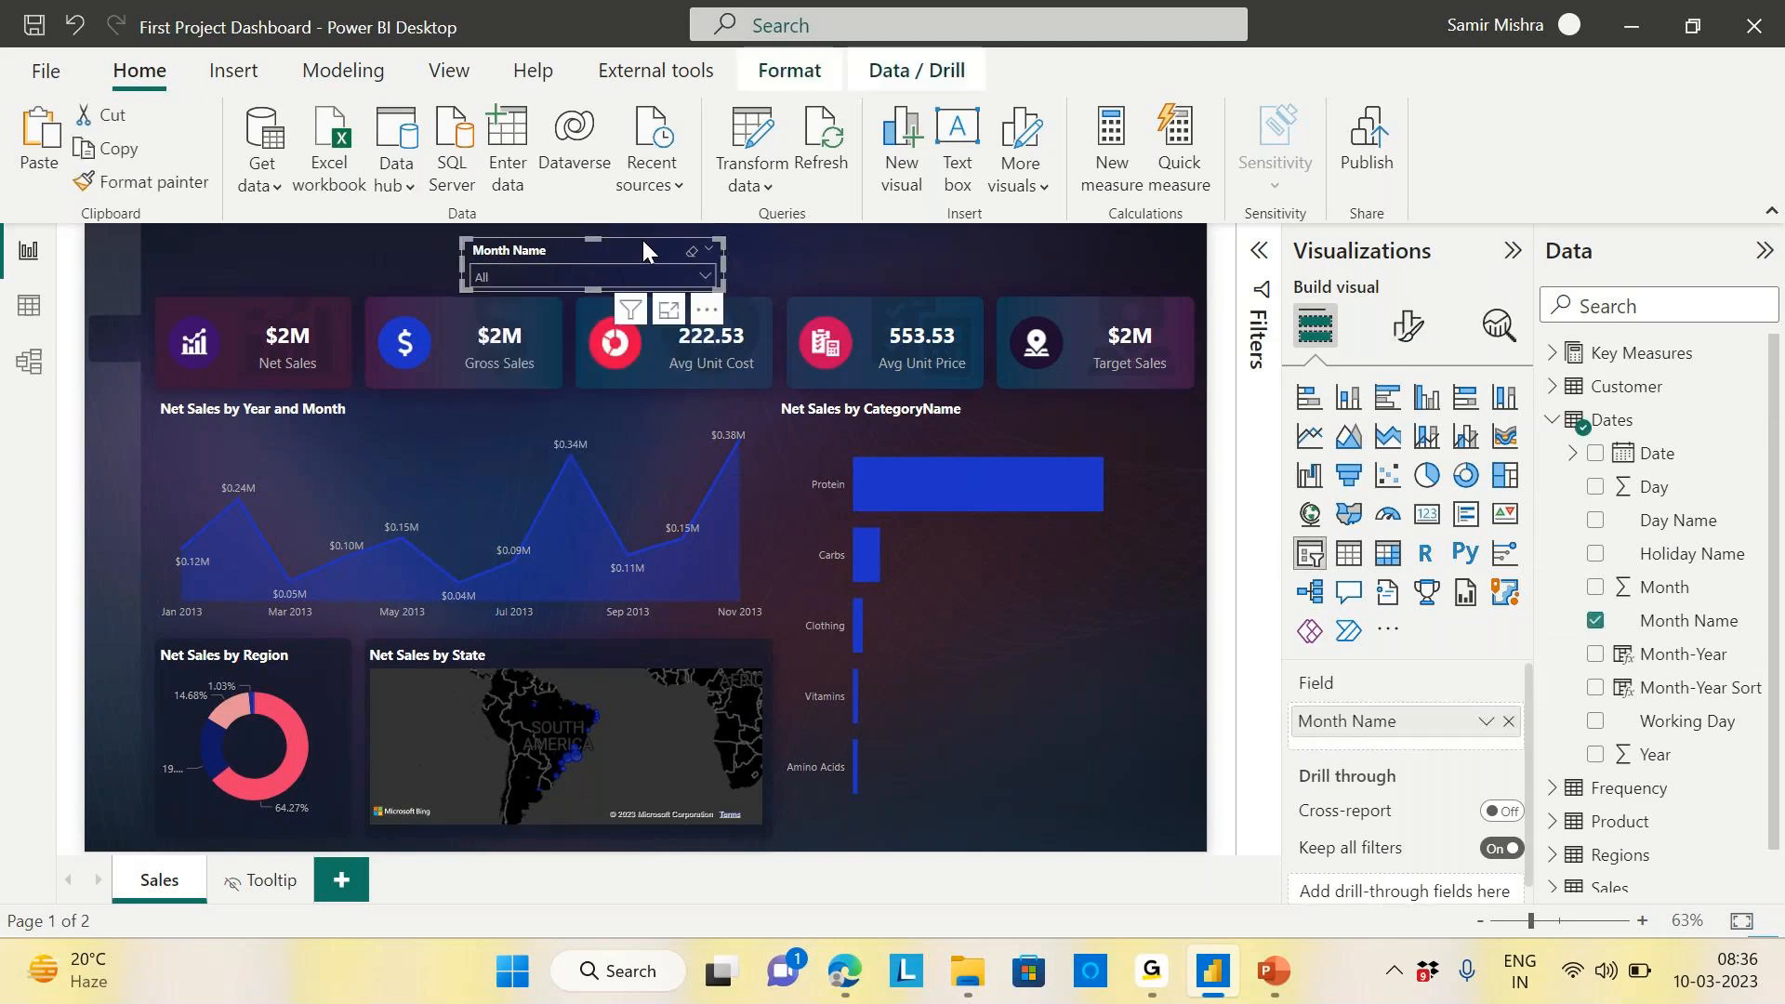
pyautogui.click(712, 316)
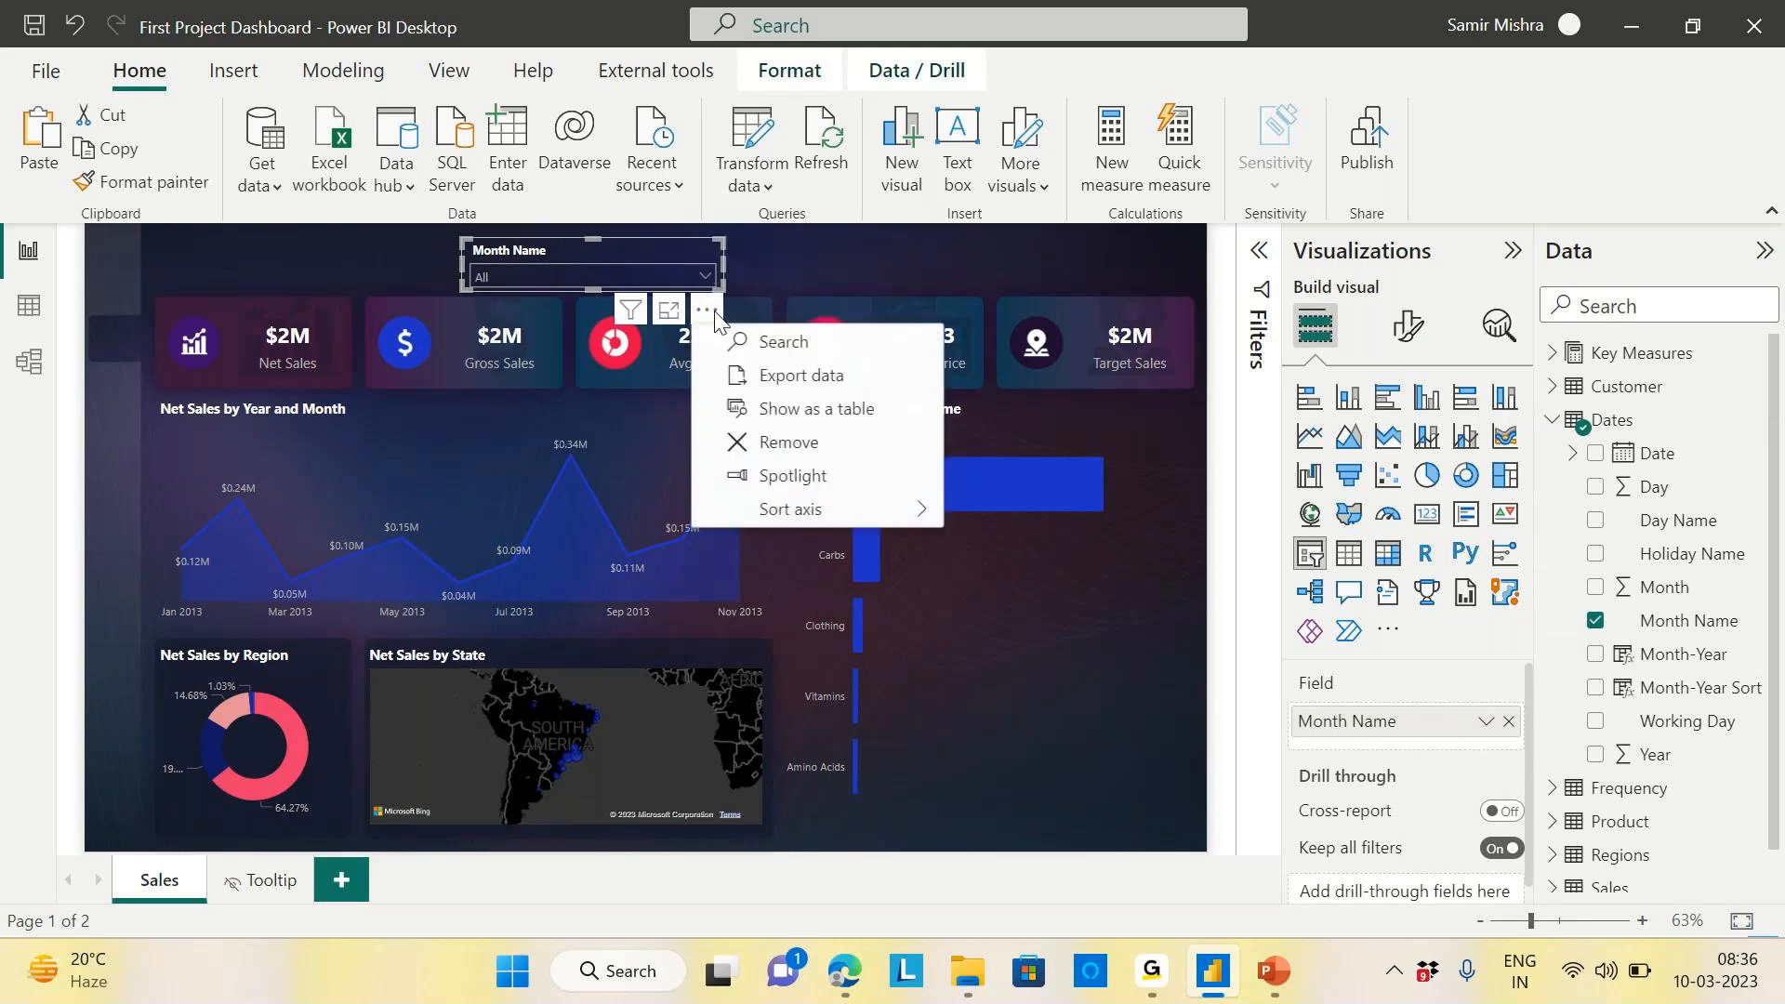
pyautogui.click(789, 353)
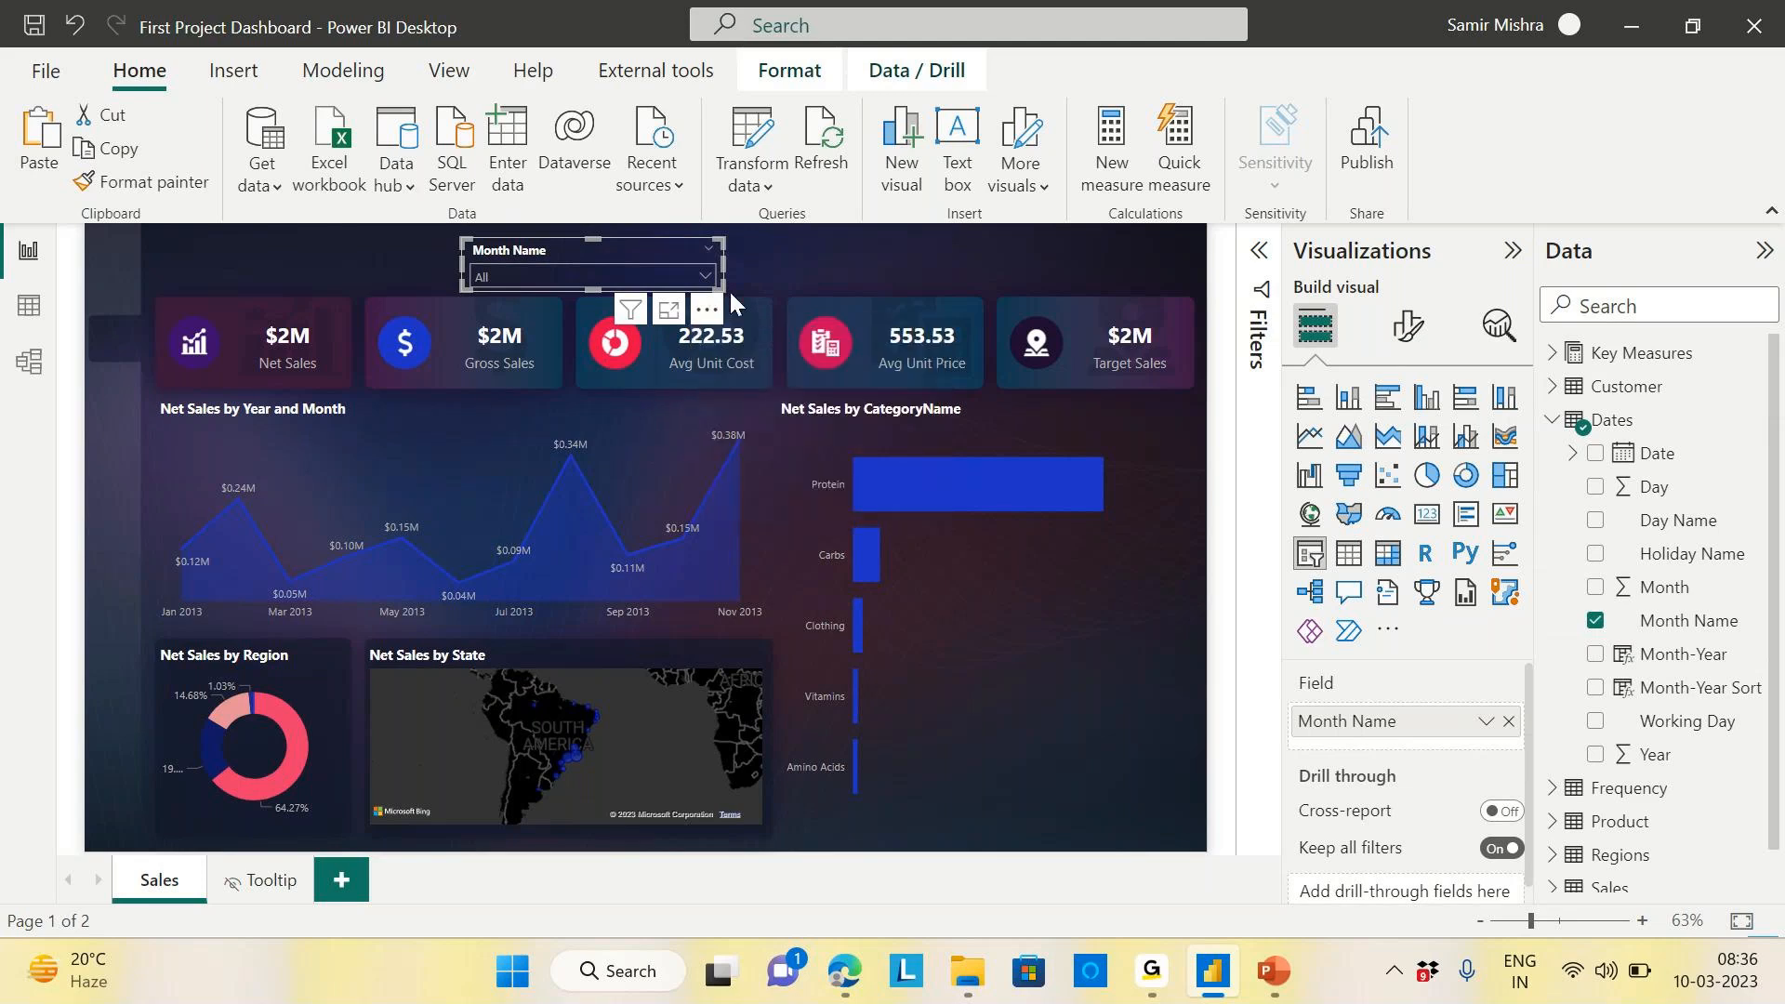
# Search the Month Name slicer for "Jan" and filter the dashboard by January
pyautogui.click(582, 276)
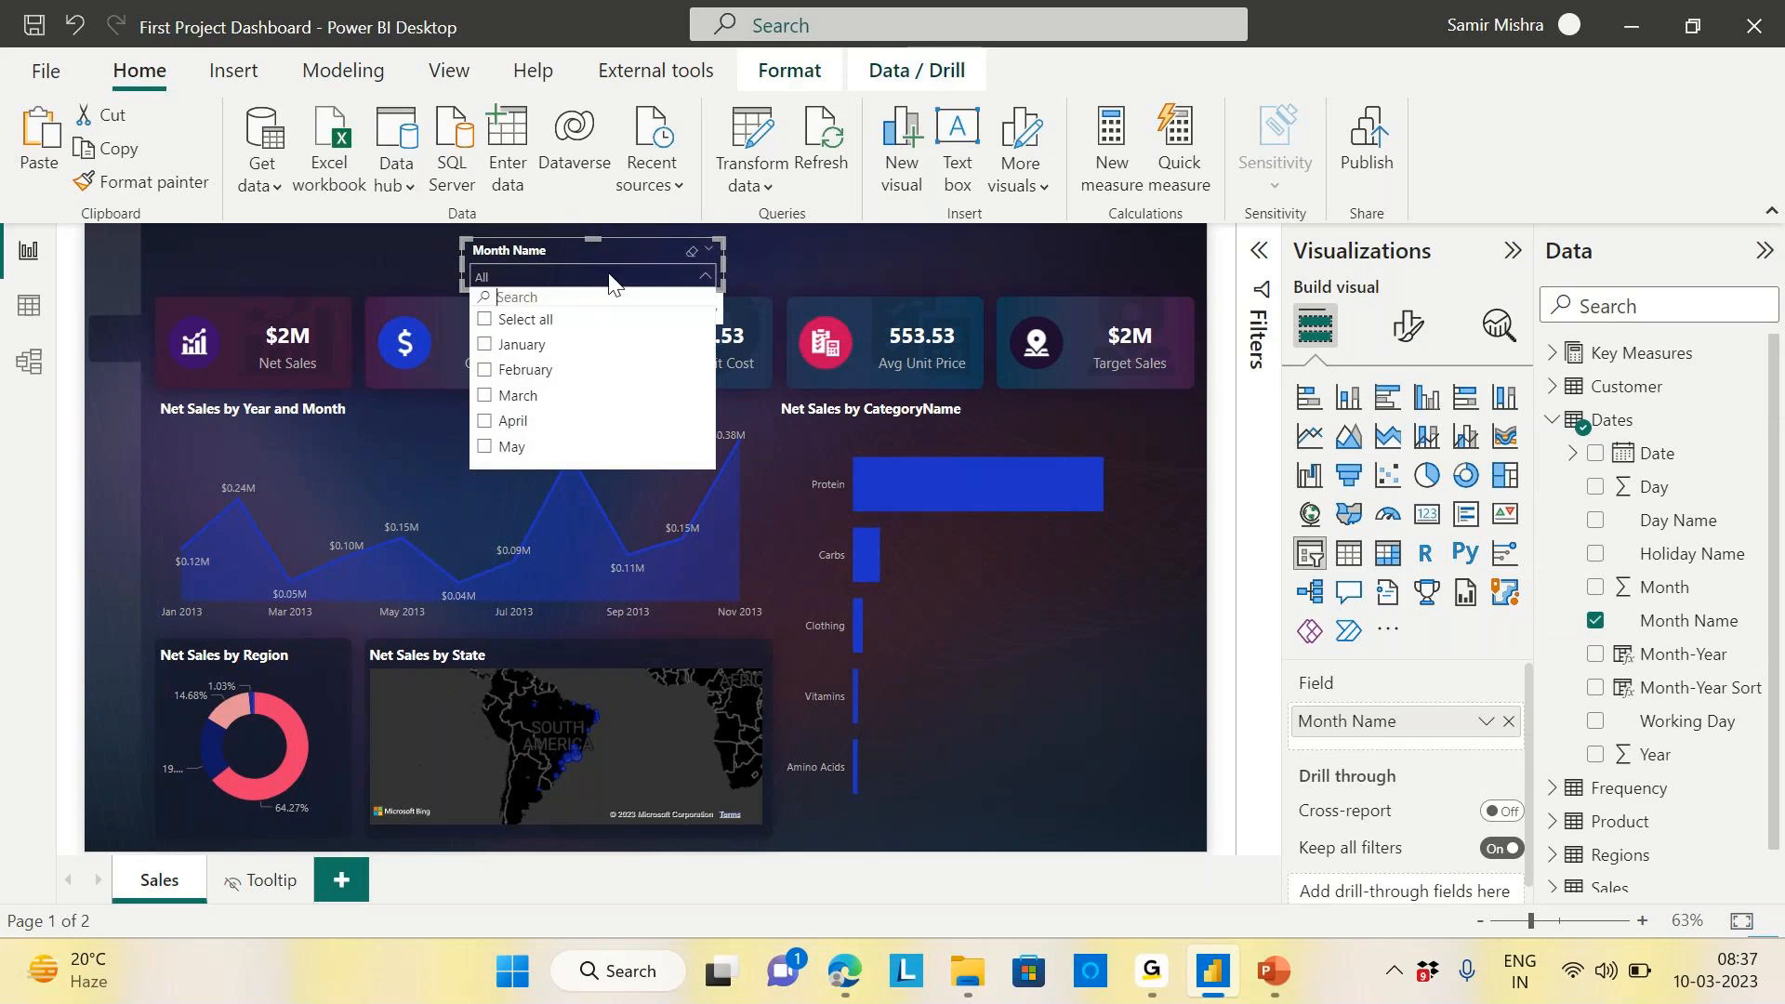
pyautogui.write('Jan')
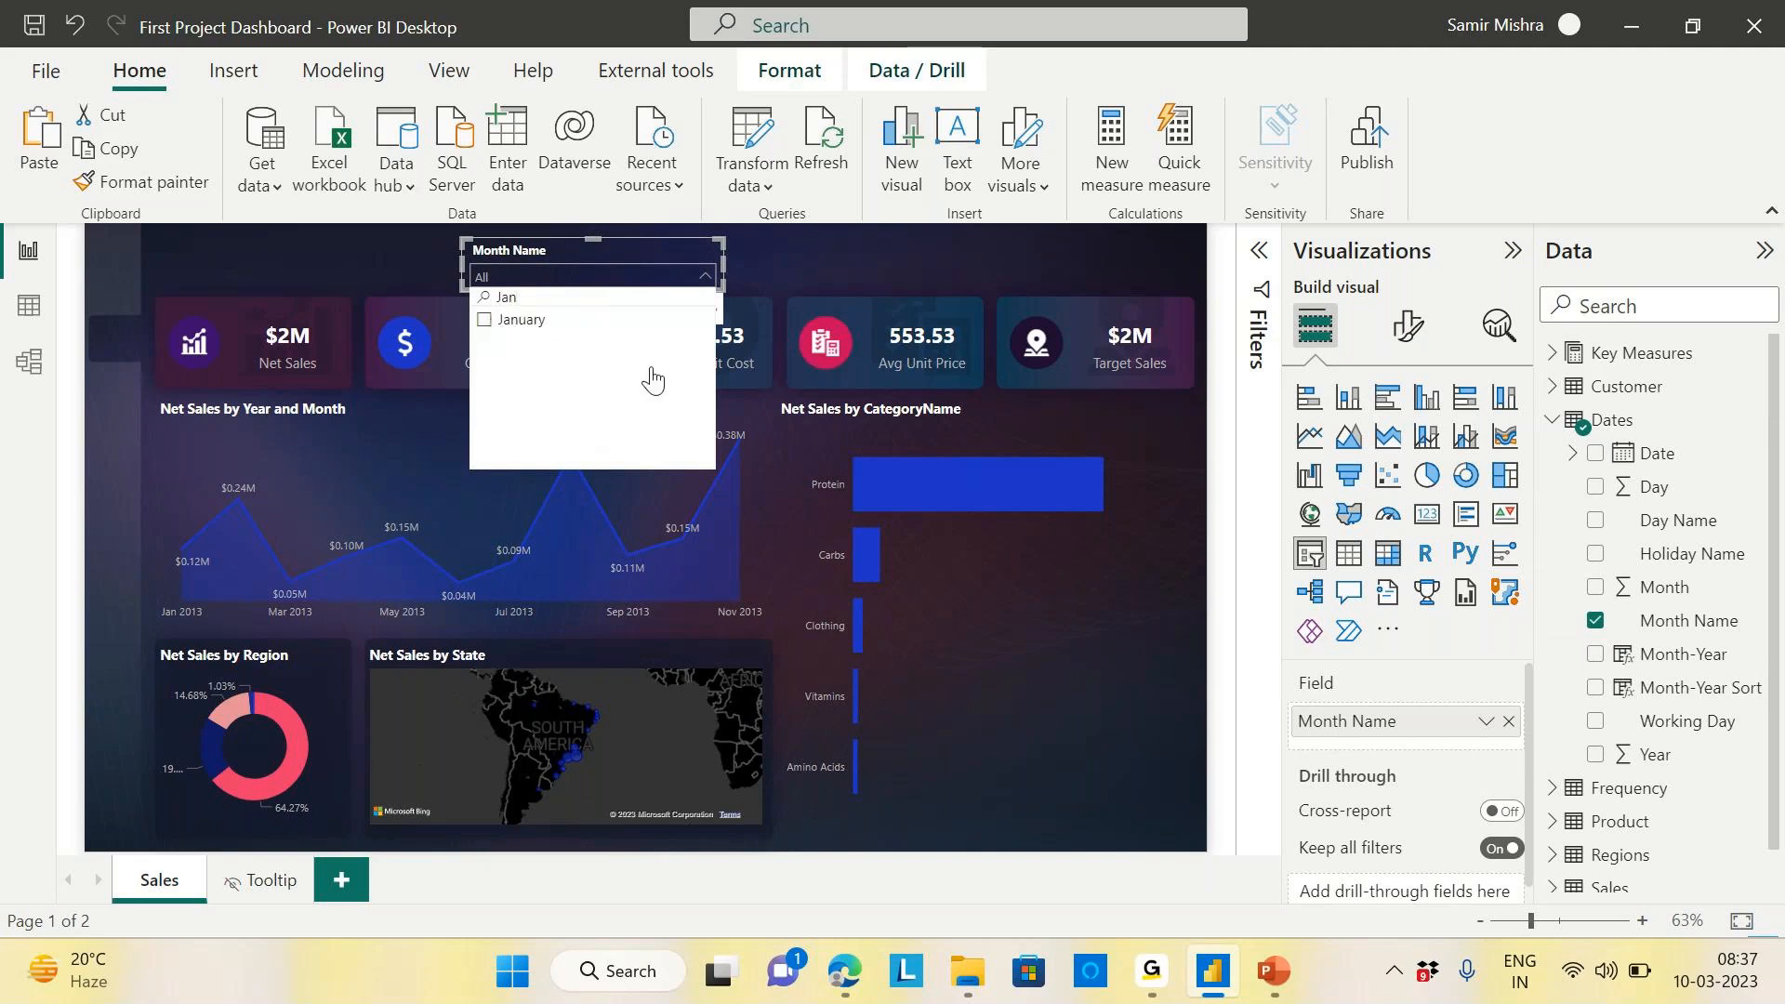
pyautogui.click(544, 326)
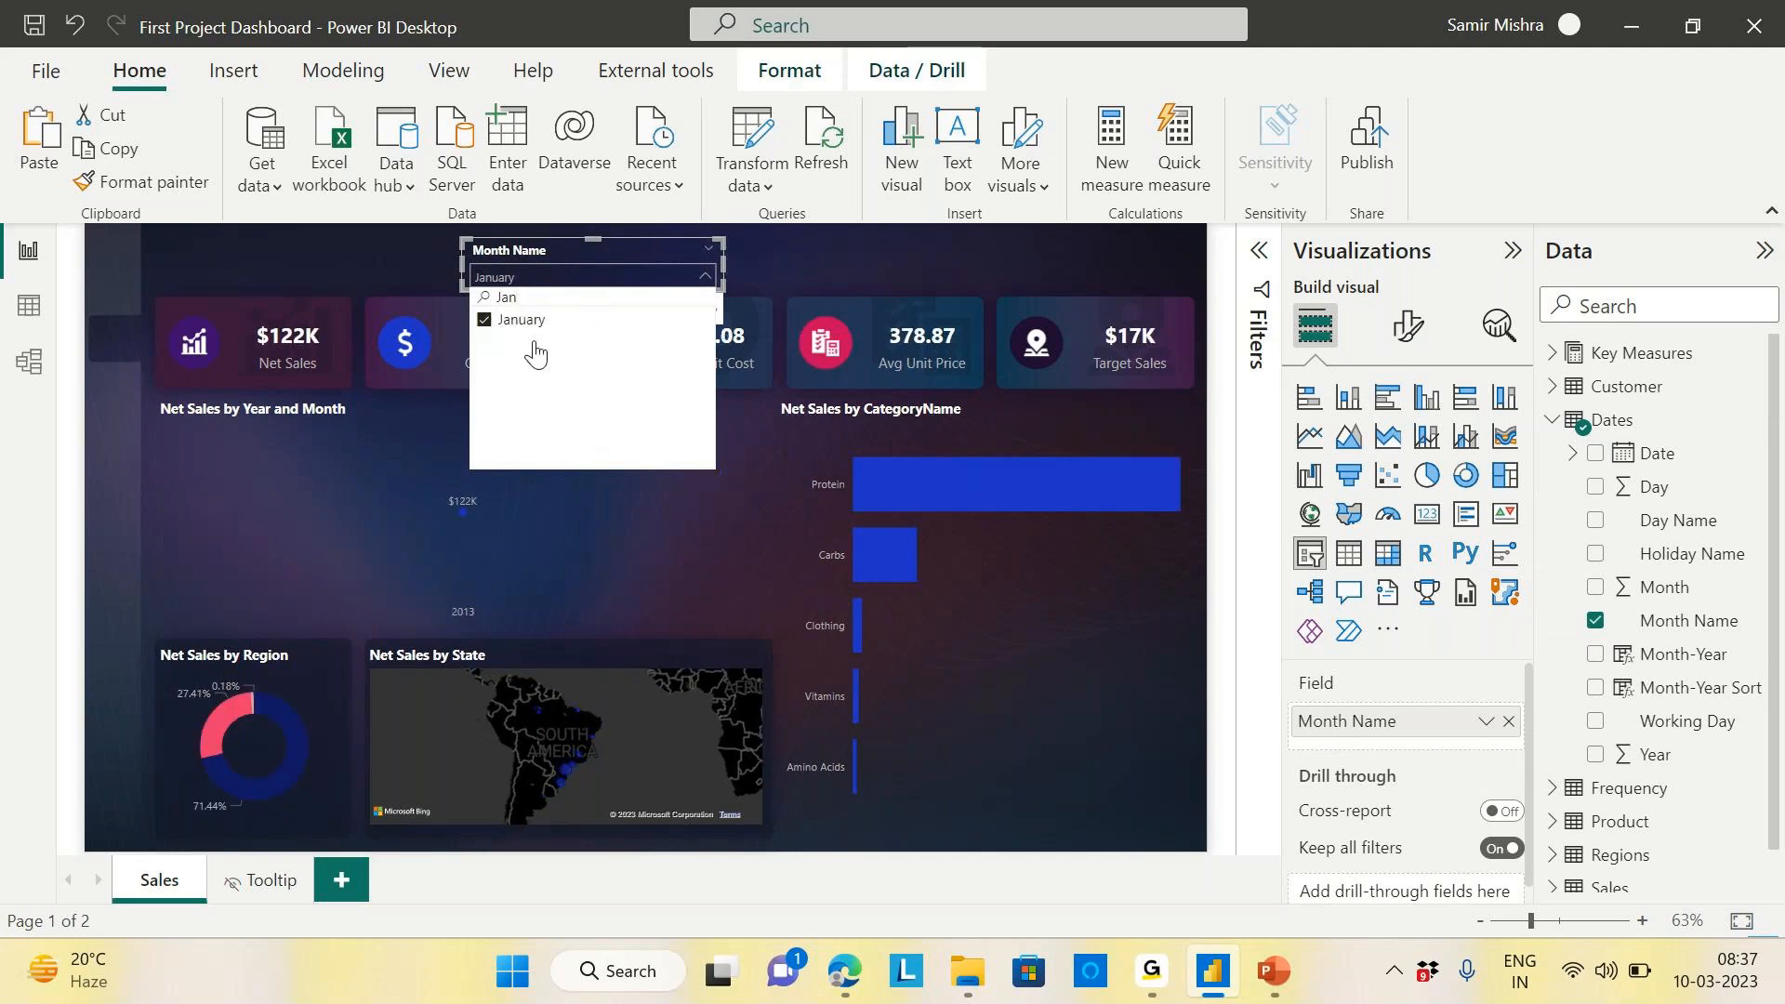
# Remove the January filter from the Month Name slicer, clear its search text and collapse the month list
pyautogui.click(485, 325)
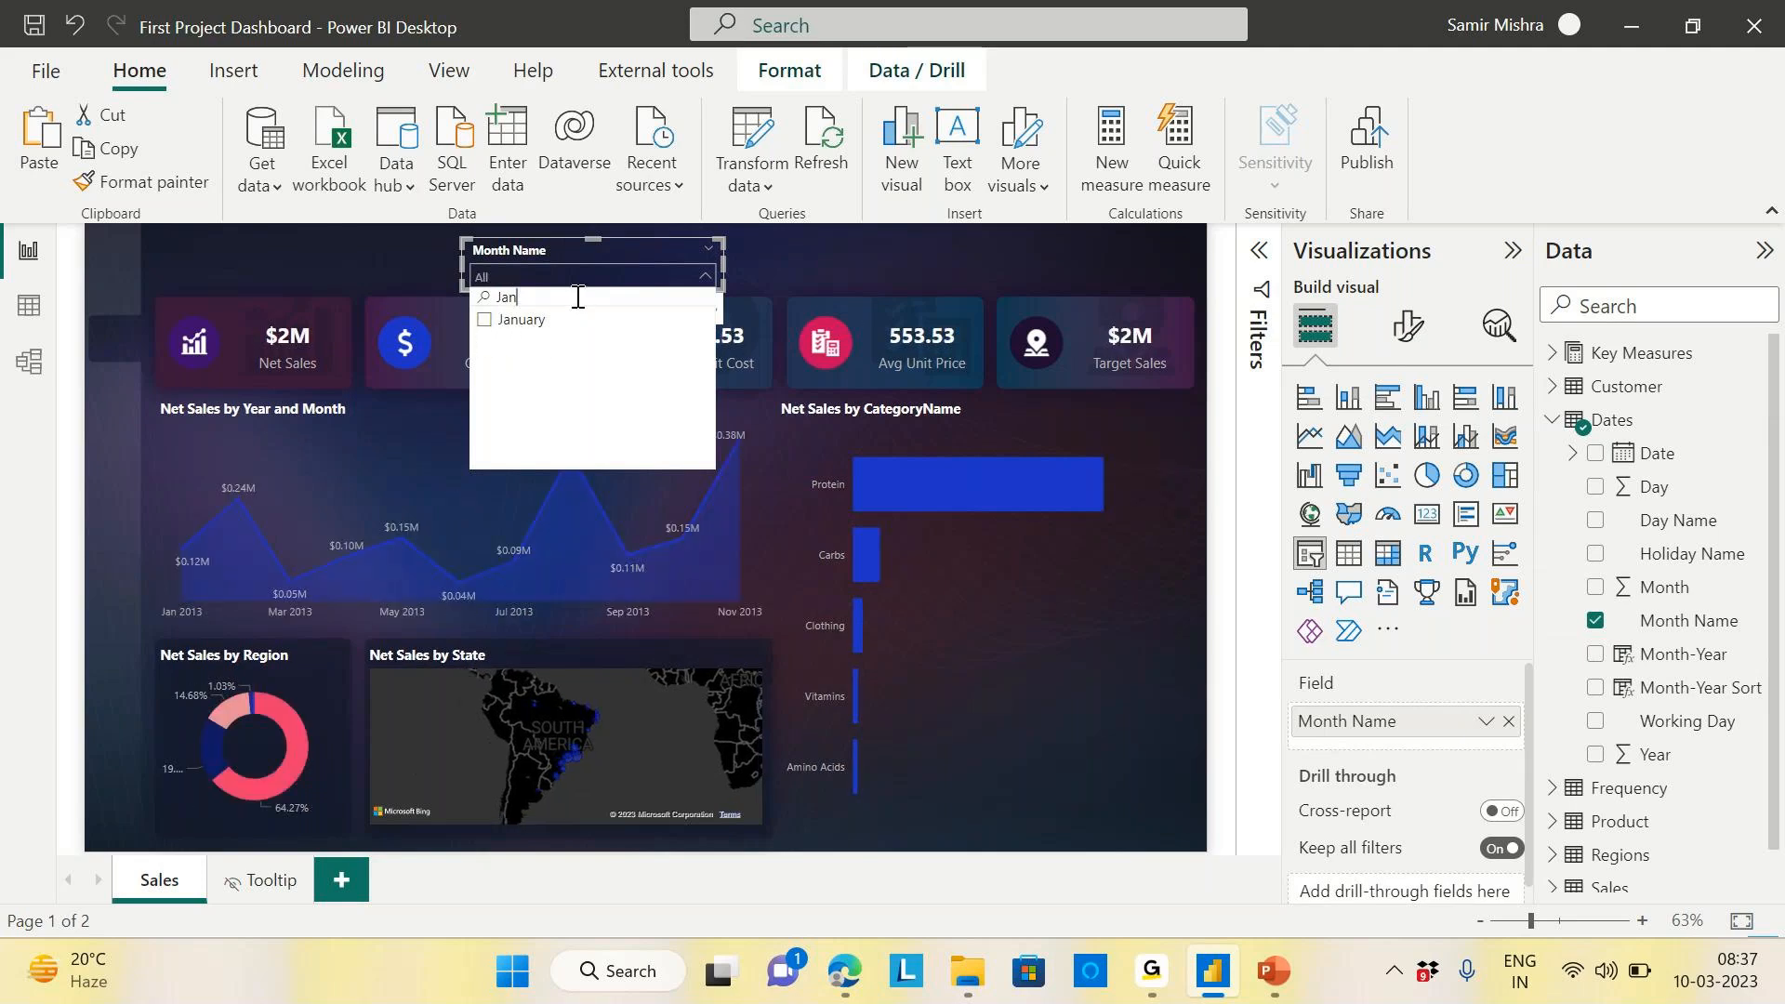
pyautogui.press('BackSpace')
pyautogui.press('BackSpace')
pyautogui.press('BackSpace')
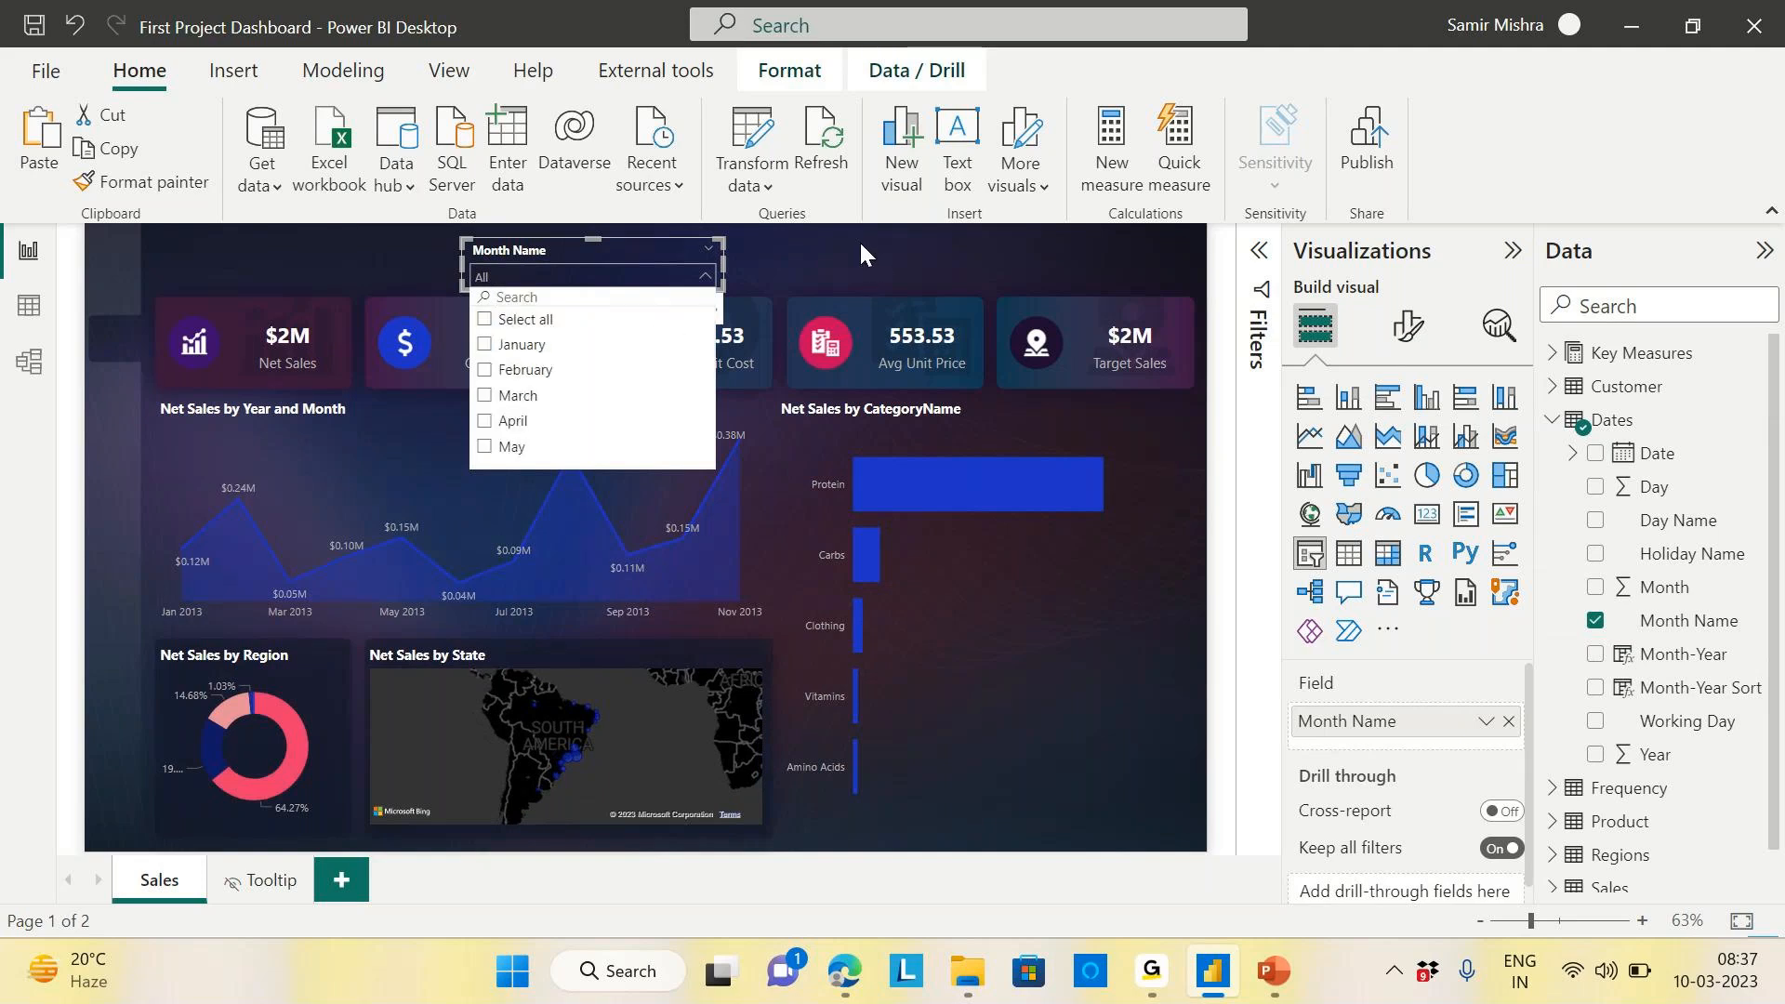
pyautogui.click(808, 259)
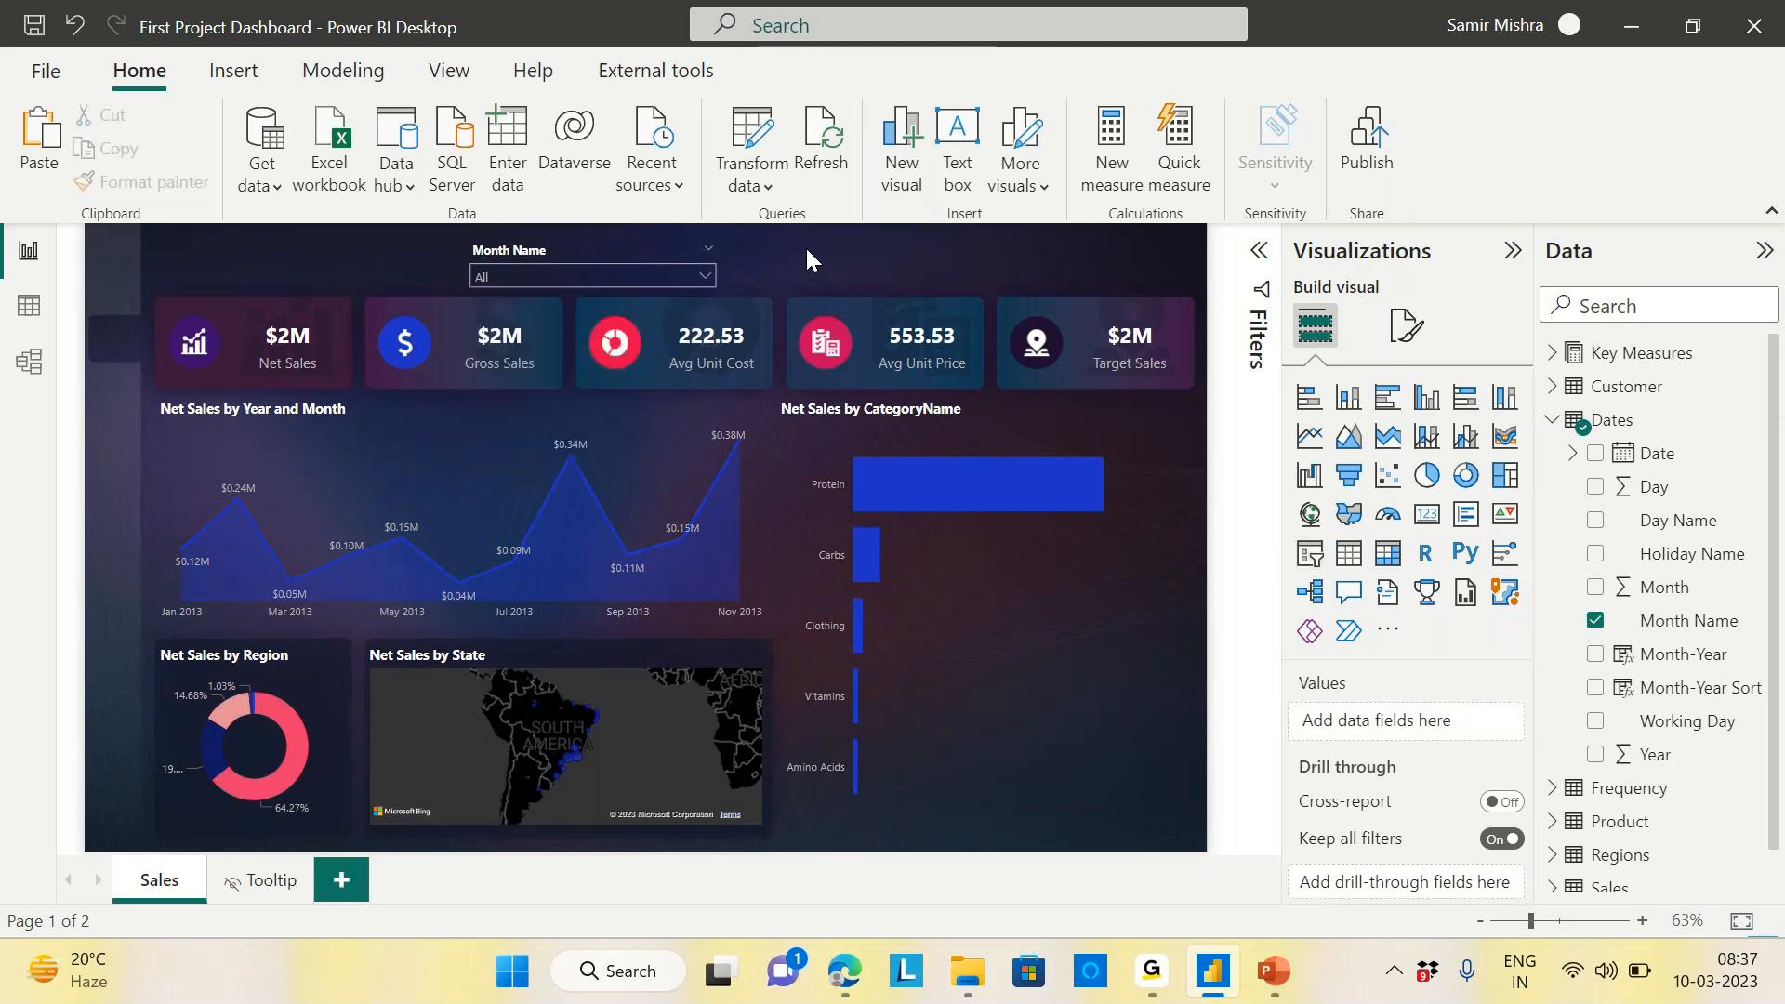
# Narrow the Month Name slicer, duplicate it and place the copy beside the original, above the card row
pyautogui.click(597, 249)
pyautogui.moveTo(720, 297); pyautogui.dragTo(675, 276)
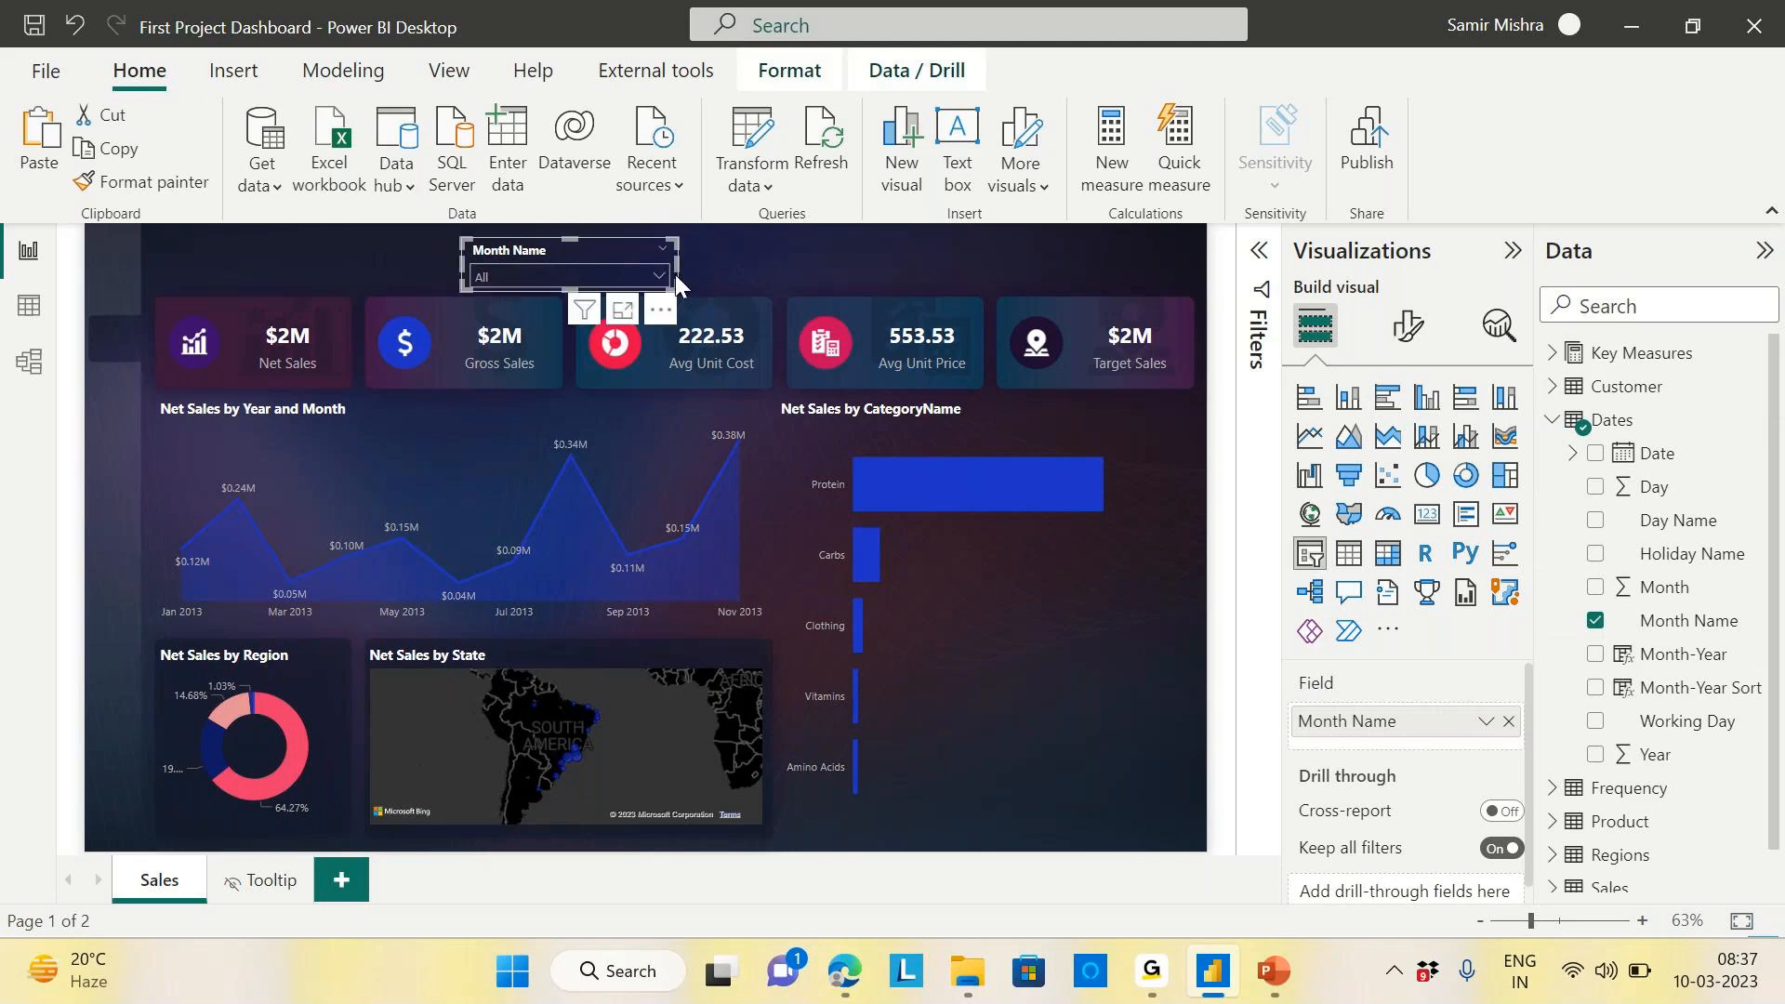
pyautogui.hotkey('ctrl', 'c')
pyautogui.hotkey('ctrl', 'v')
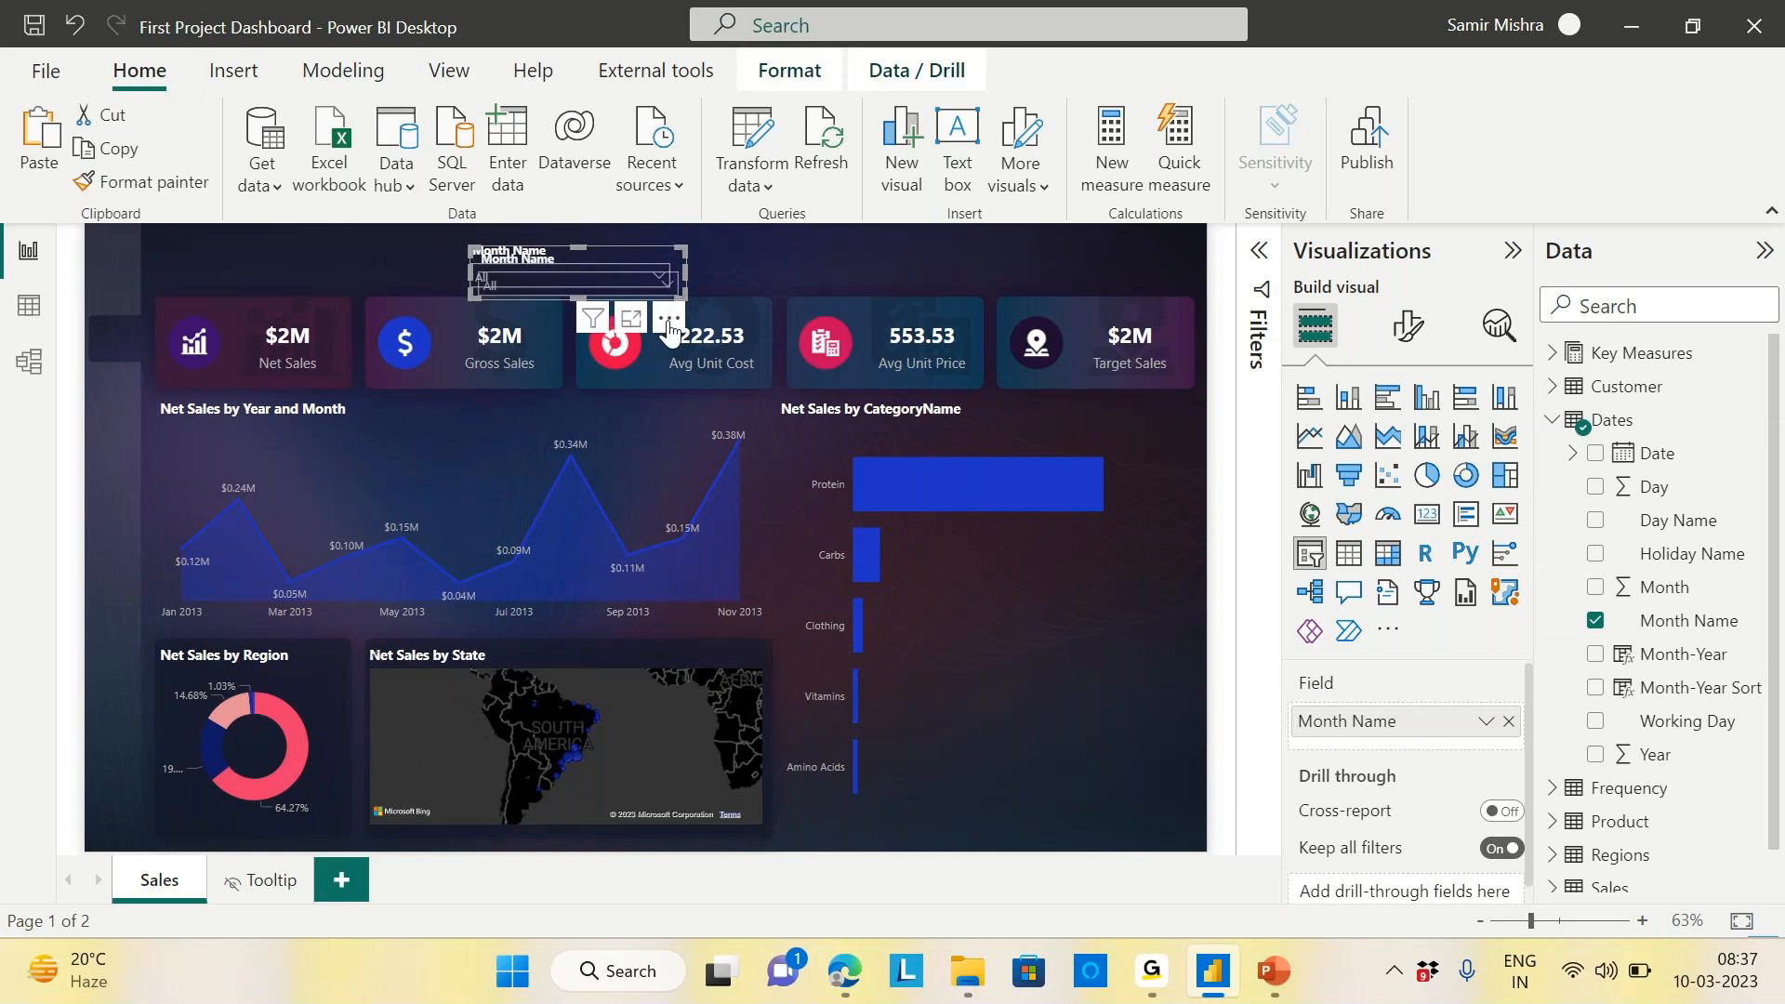
pyautogui.moveTo(651, 281); pyautogui.dragTo(893, 307)
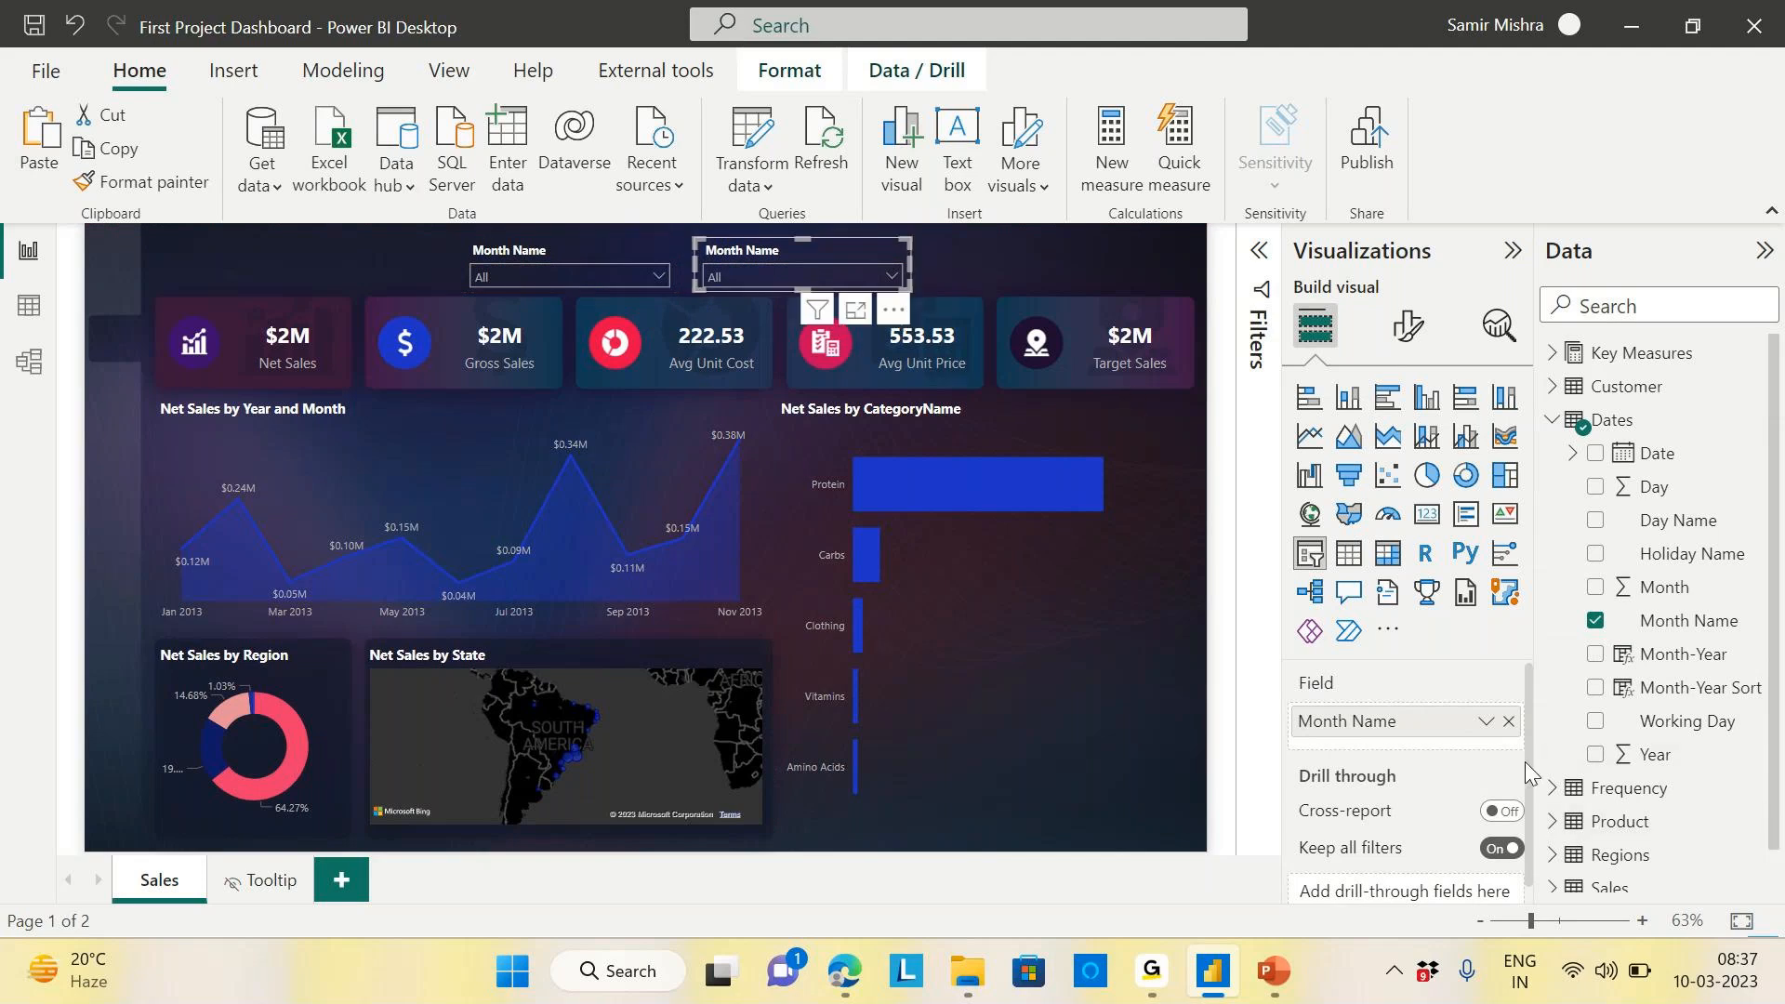
# Replace the Month Name field with Year from the Dates table in the duplicated slicer
pyautogui.moveTo(1702, 779); pyautogui.dragTo(1657, 764)
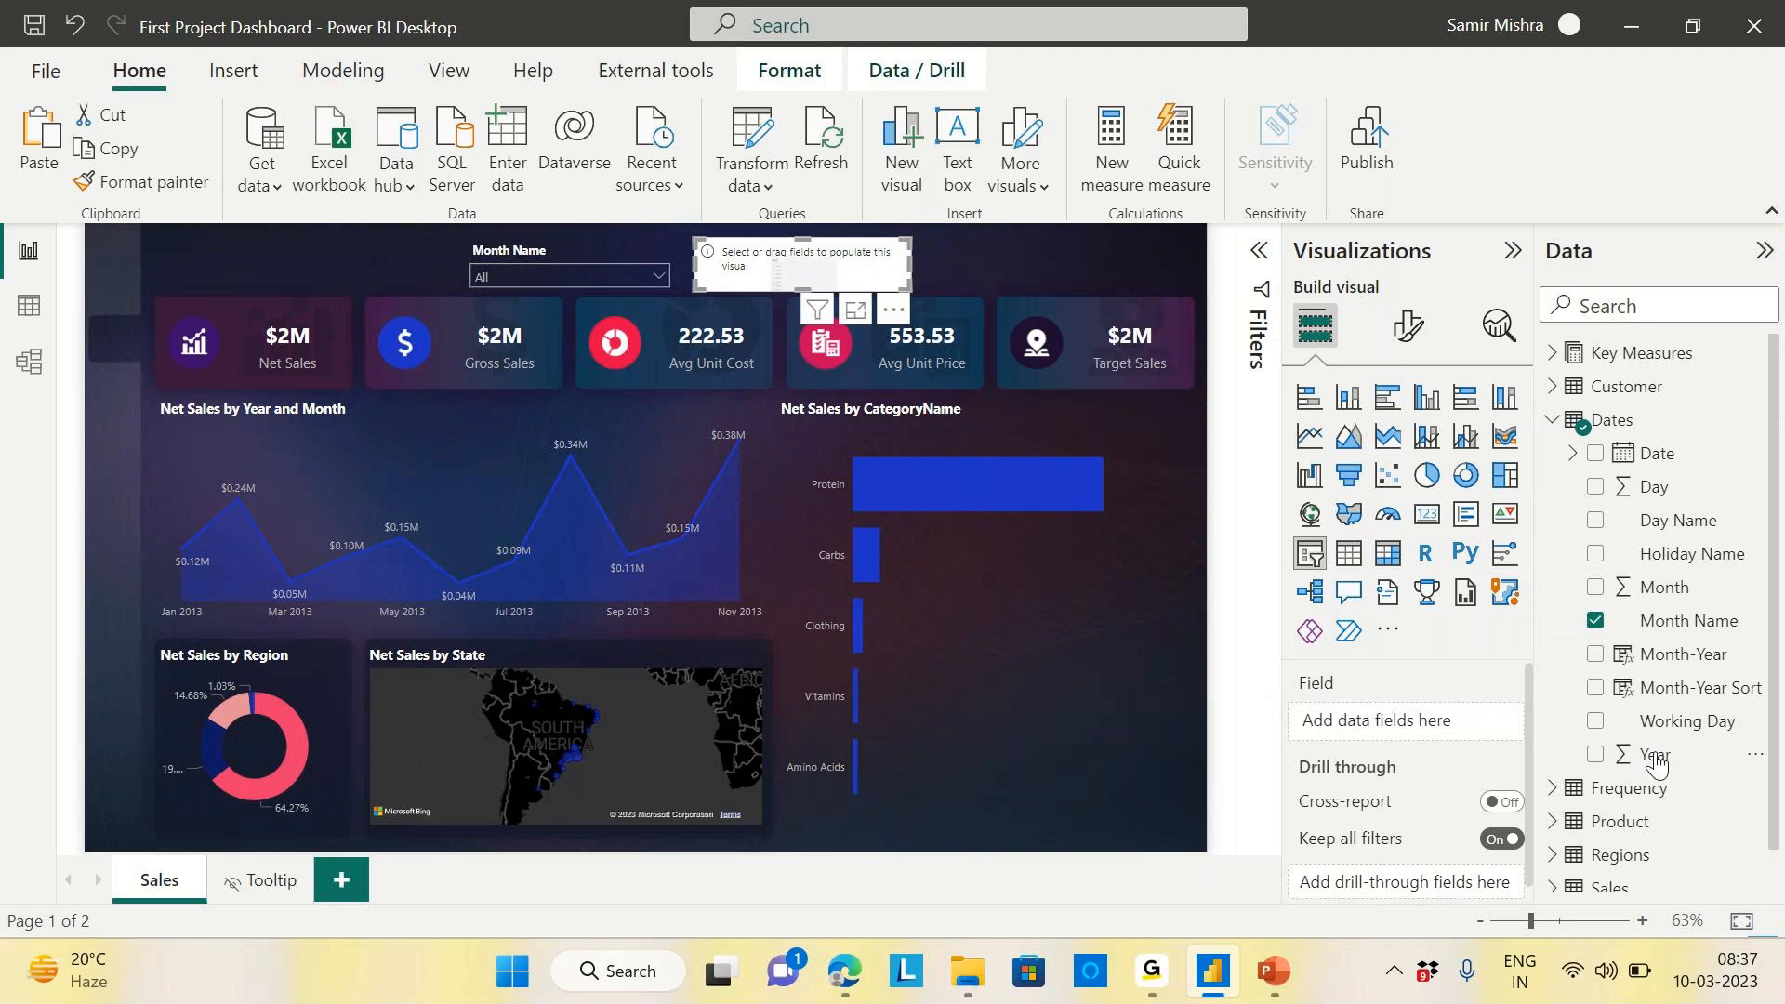
pyautogui.moveTo(1392, 725); pyautogui.dragTo(1392, 723)
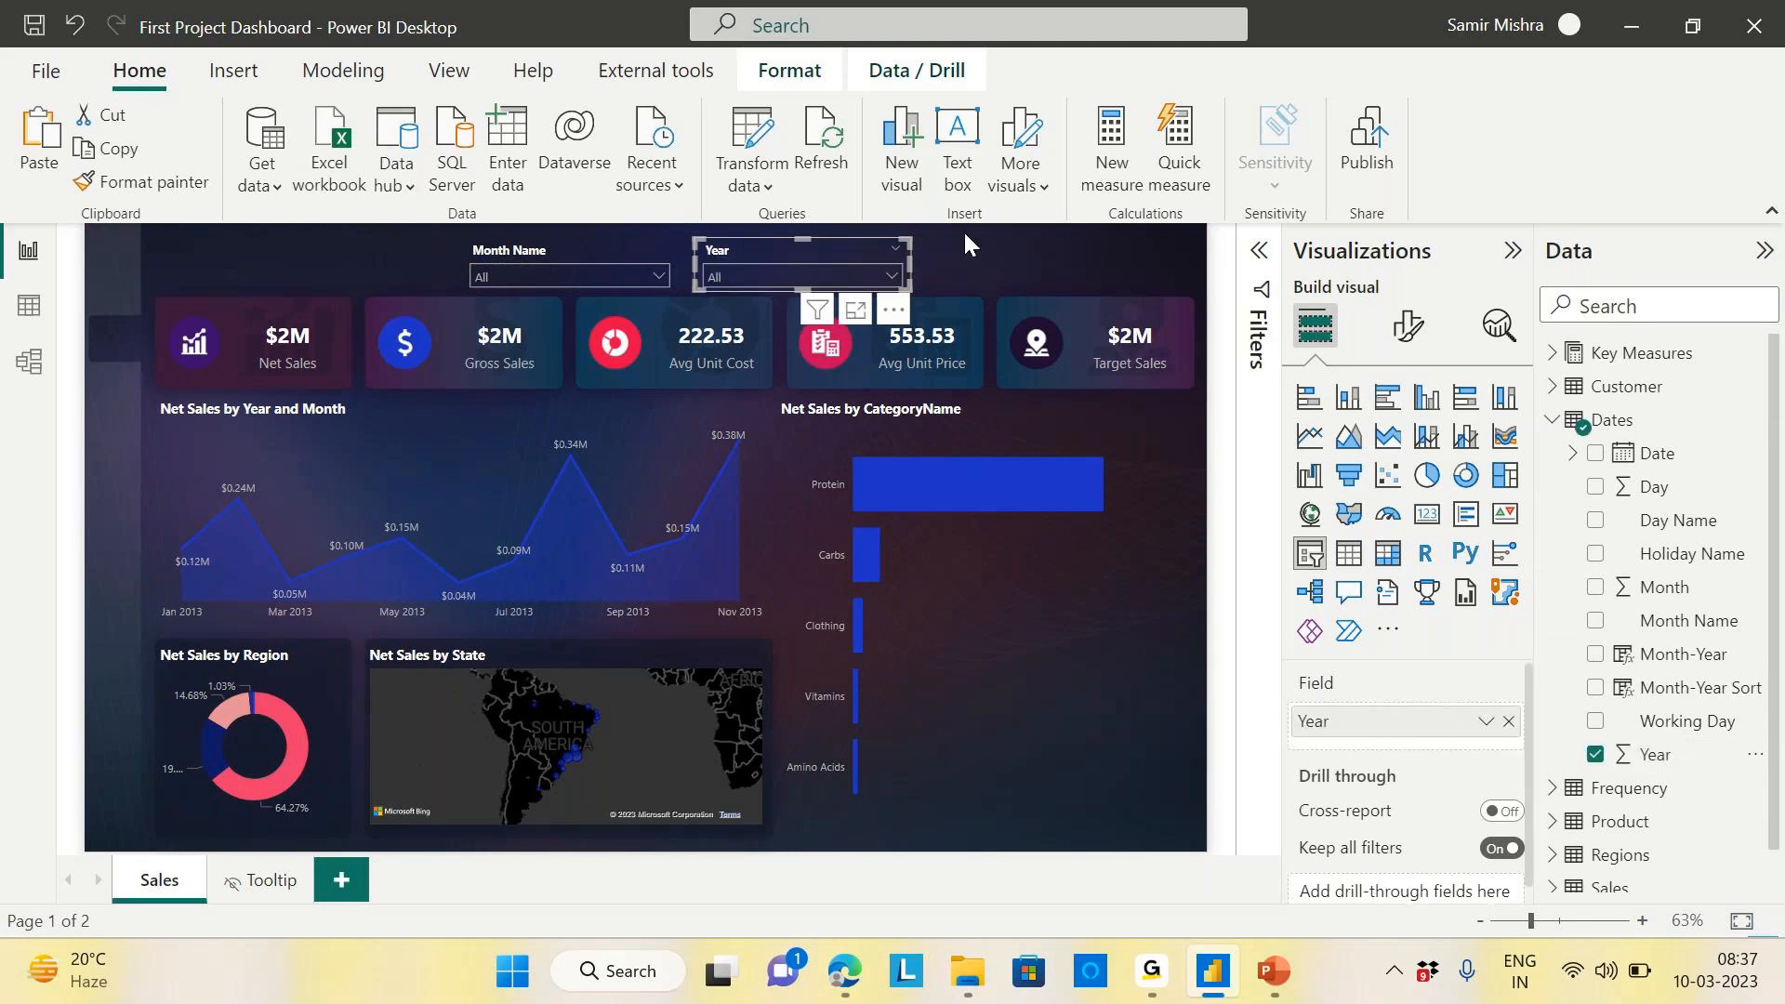
pyautogui.click(995, 232)
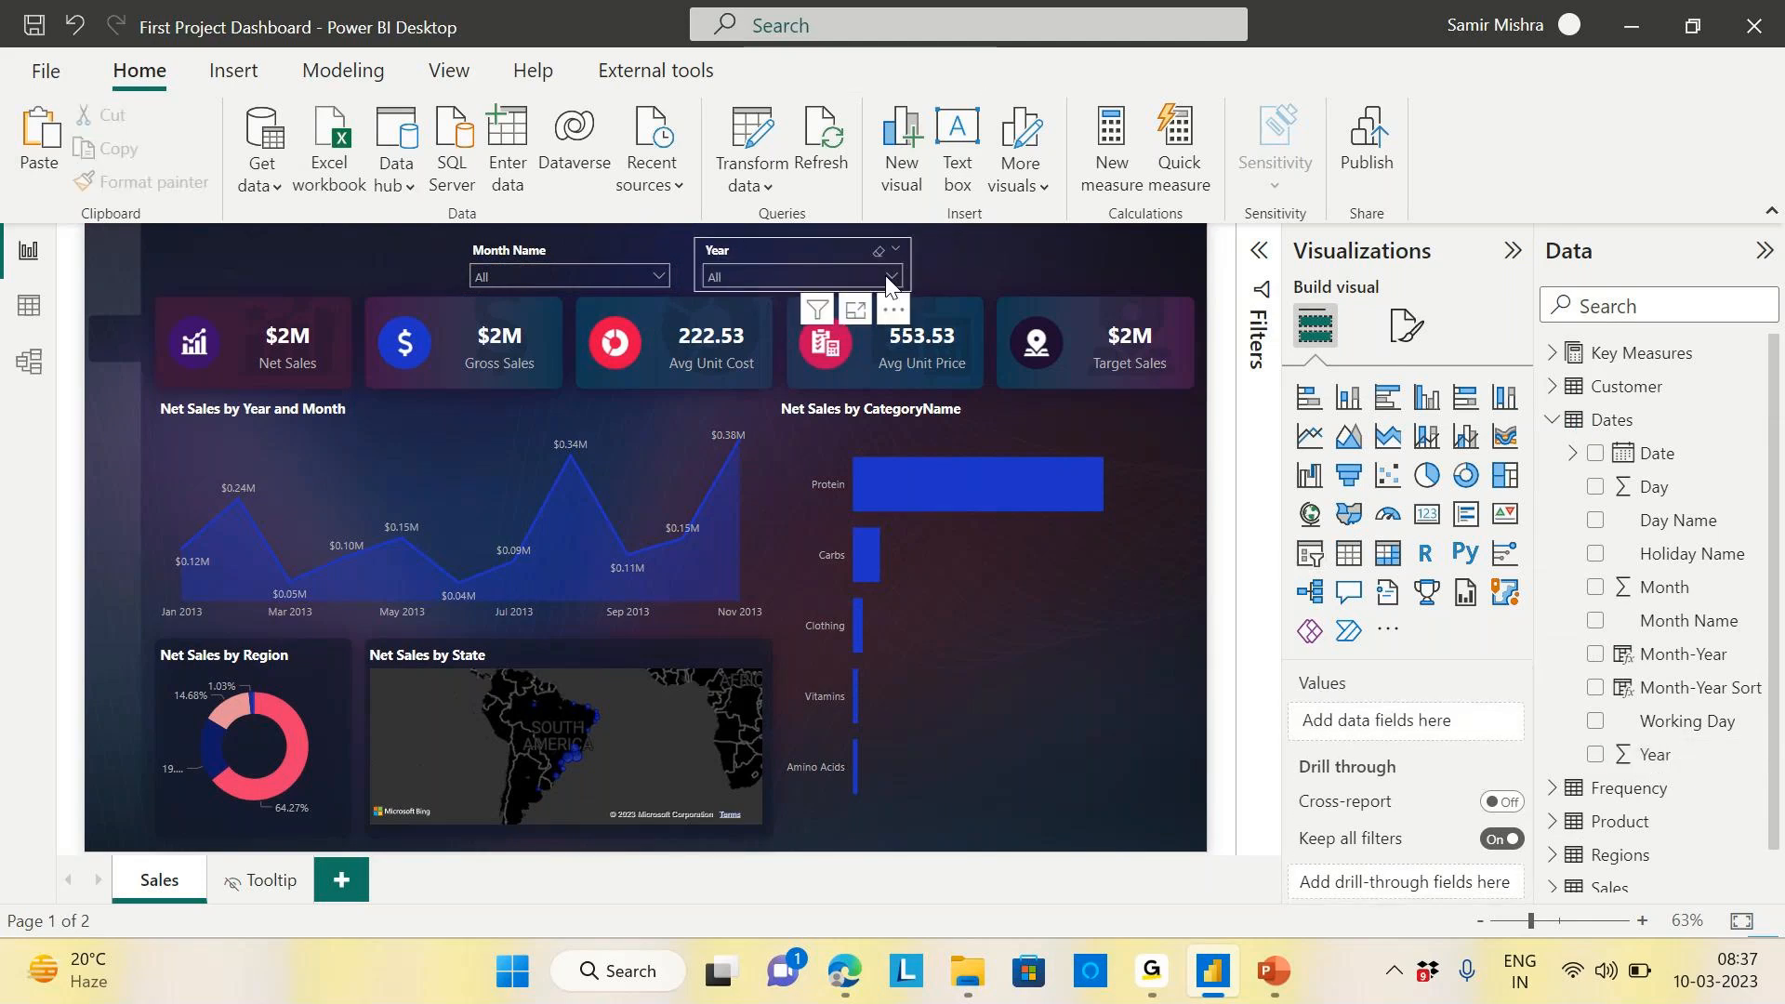
# Examine the years offered in the Year slicer and compare the additional options available for the Year and Month Name slicers
pyautogui.click(886, 276)
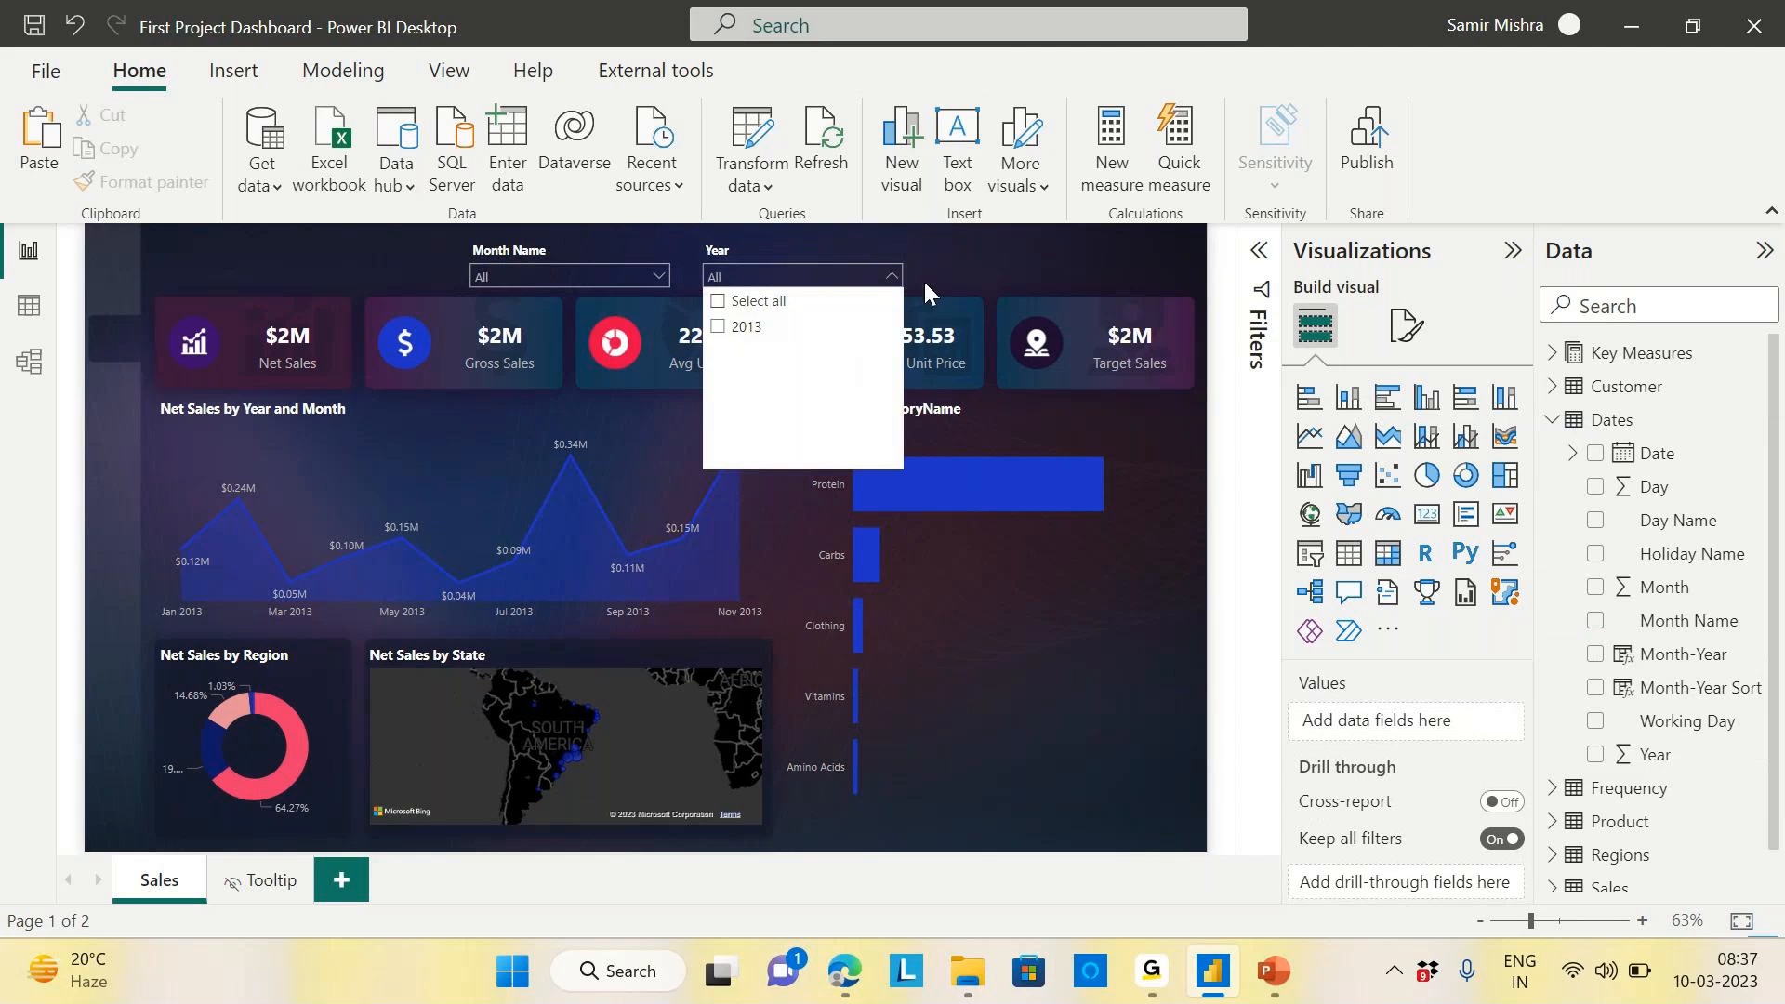
pyautogui.click(1004, 253)
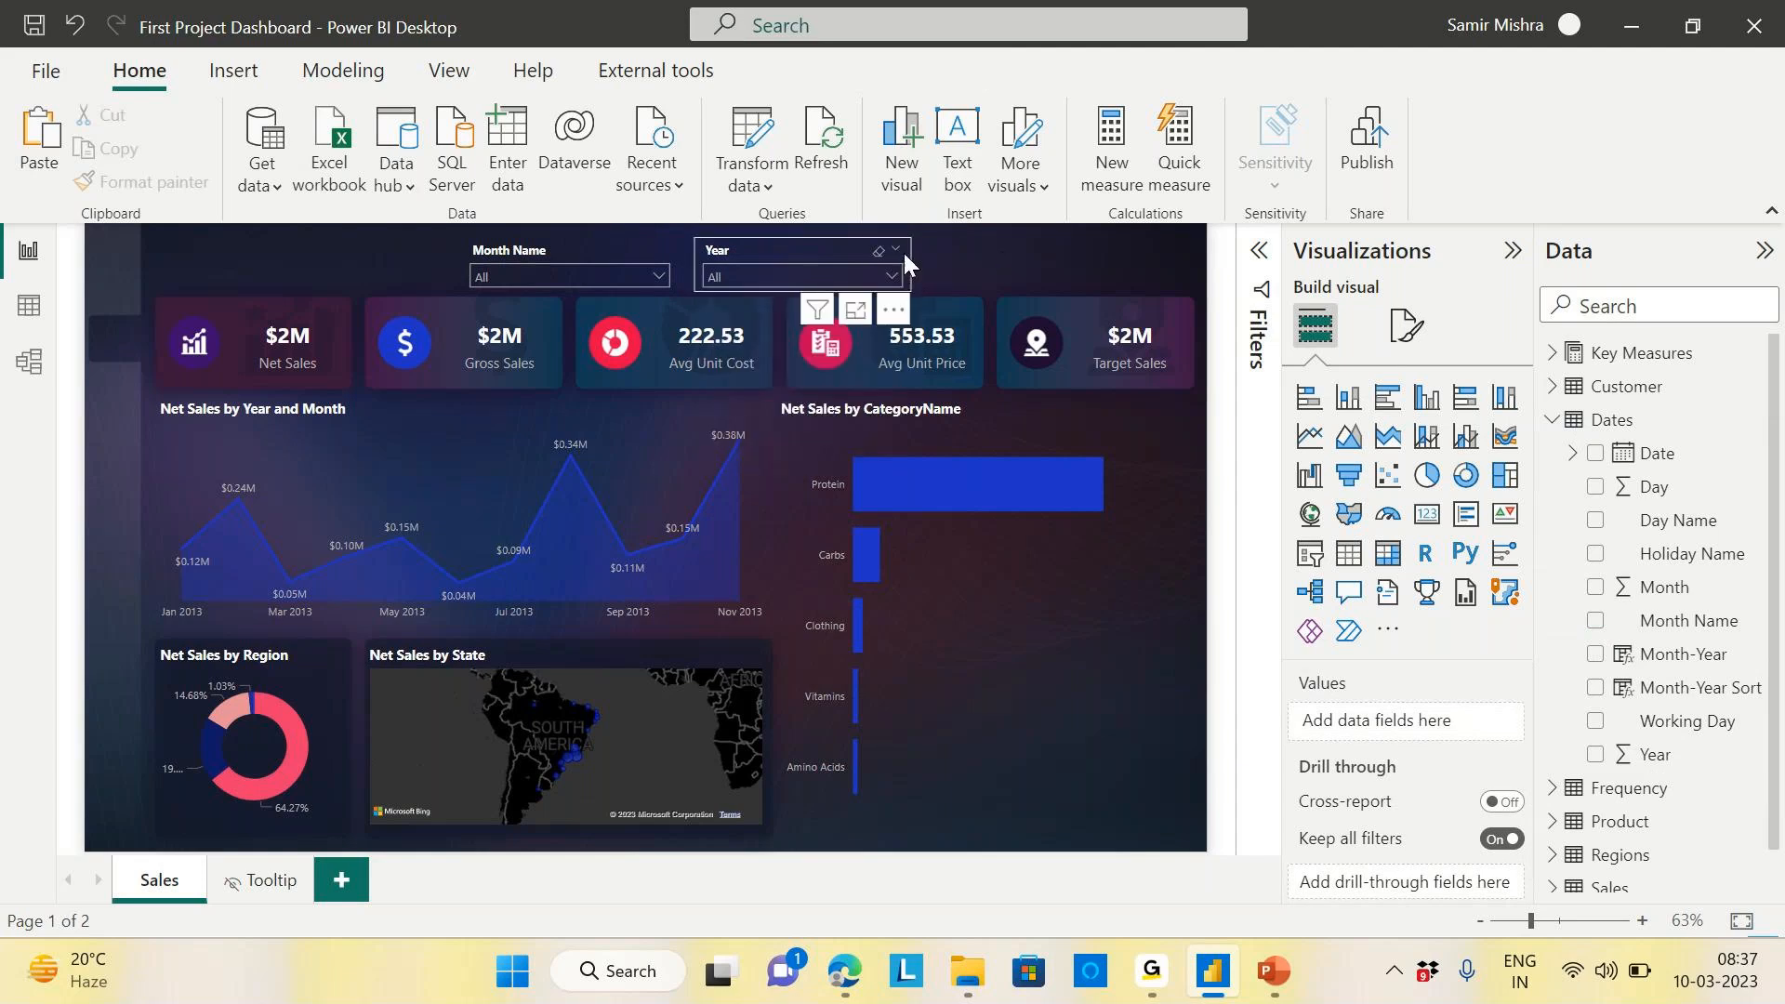
pyautogui.click(893, 310)
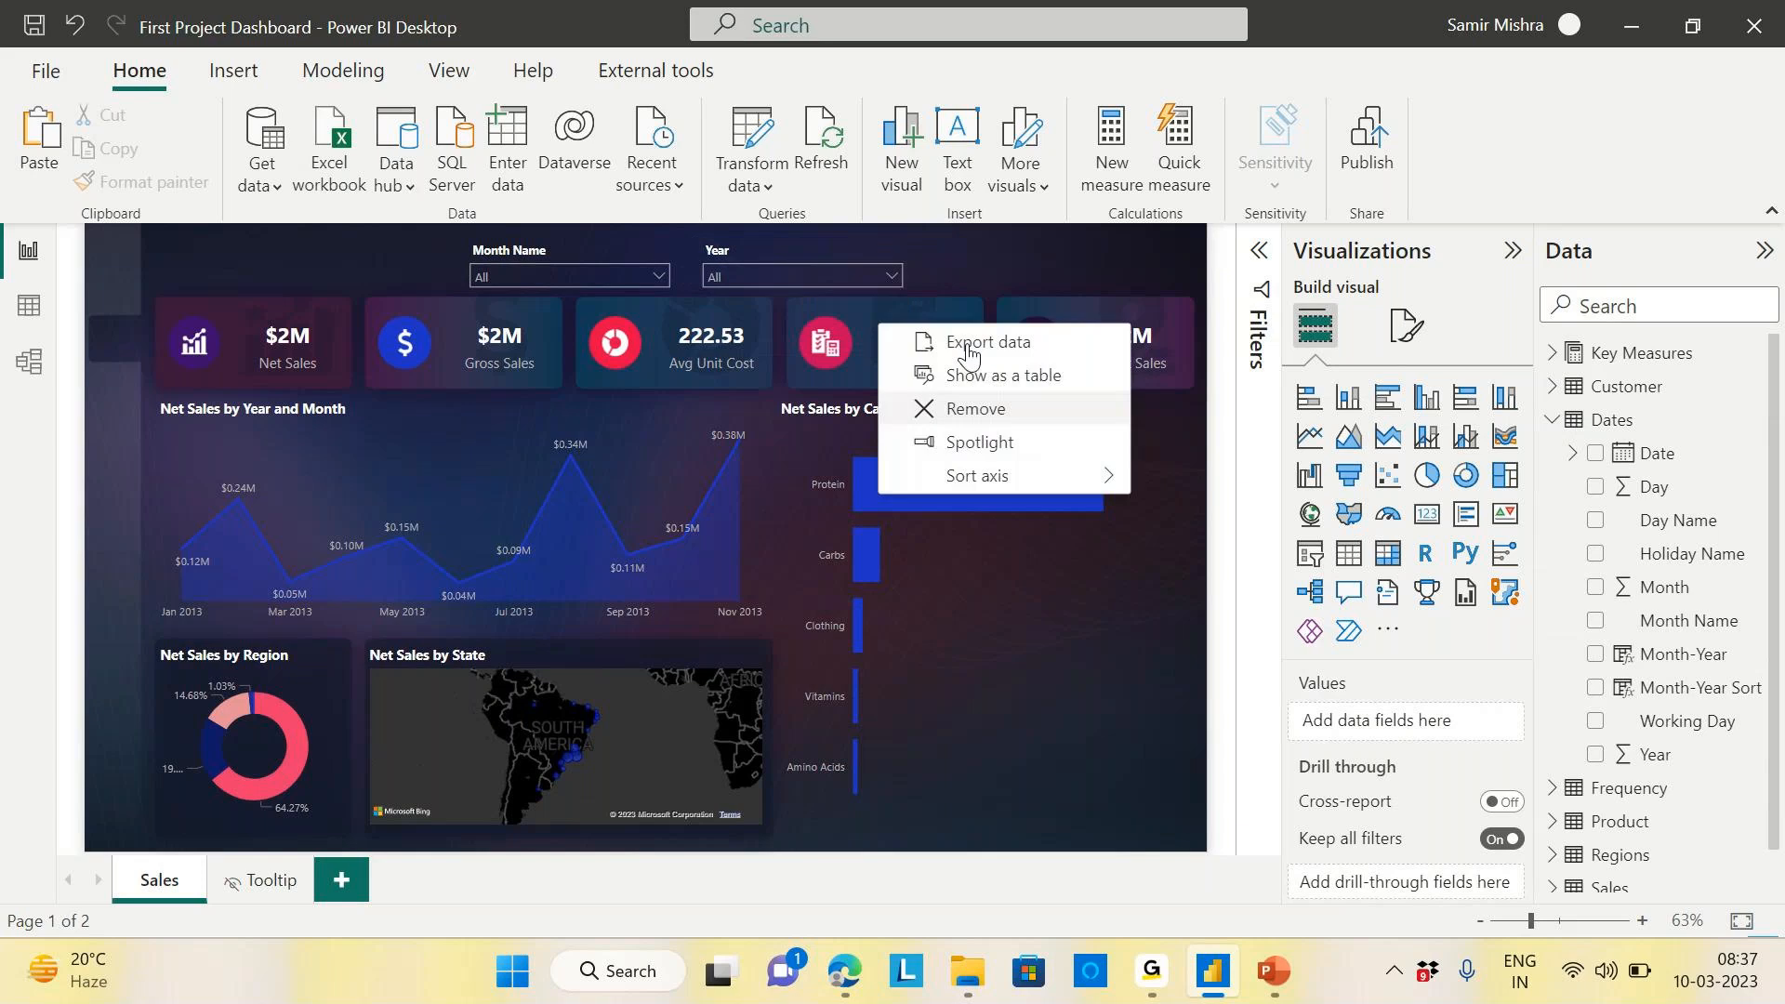
pyautogui.click(1019, 254)
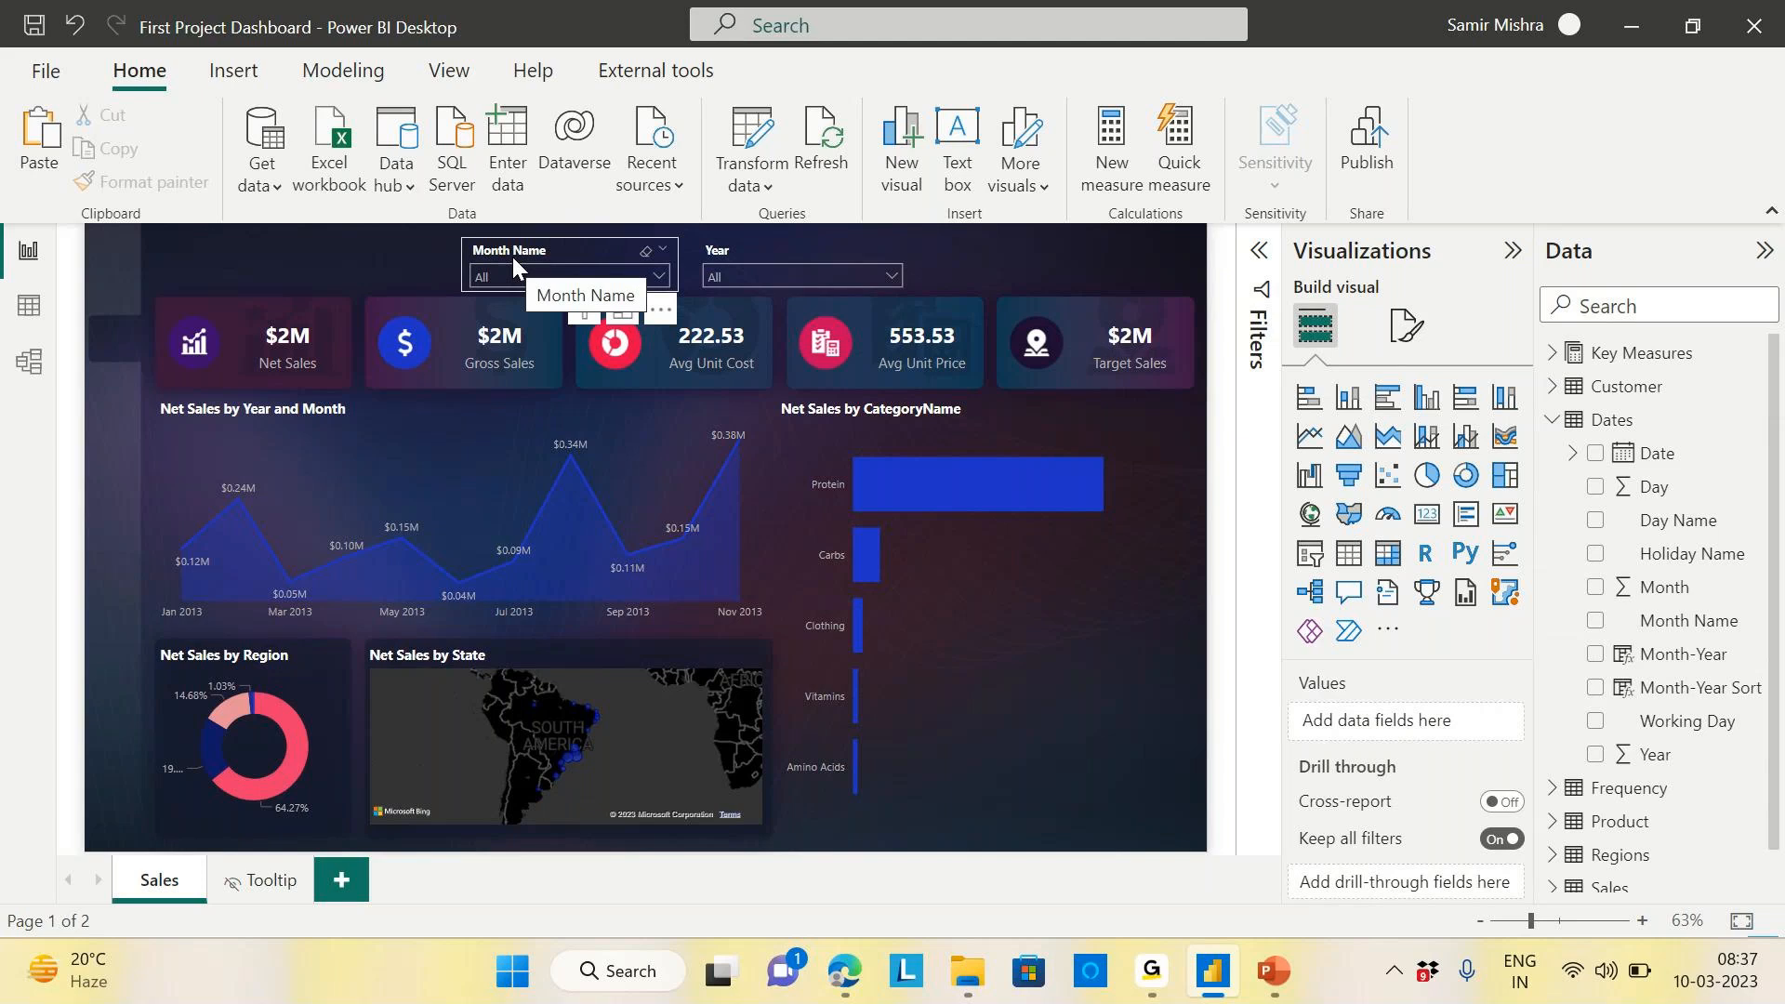
pyautogui.click(599, 240)
pyautogui.click(661, 310)
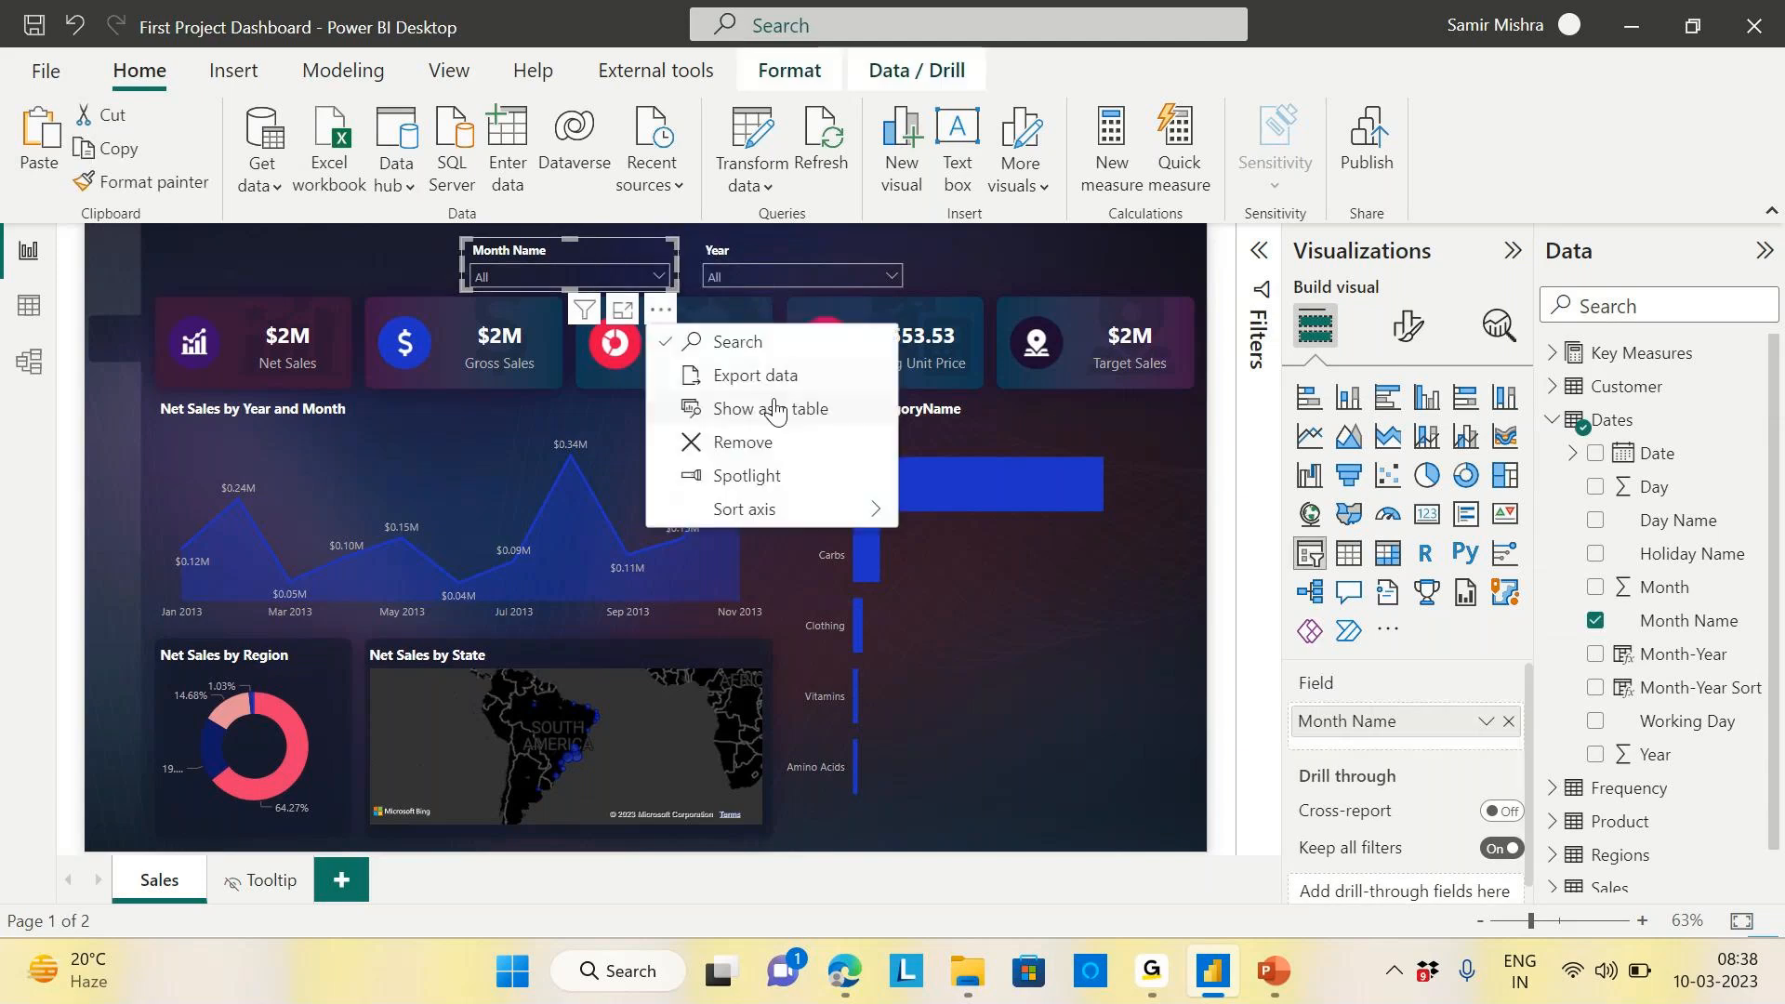
pyautogui.click(813, 247)
pyautogui.click(893, 310)
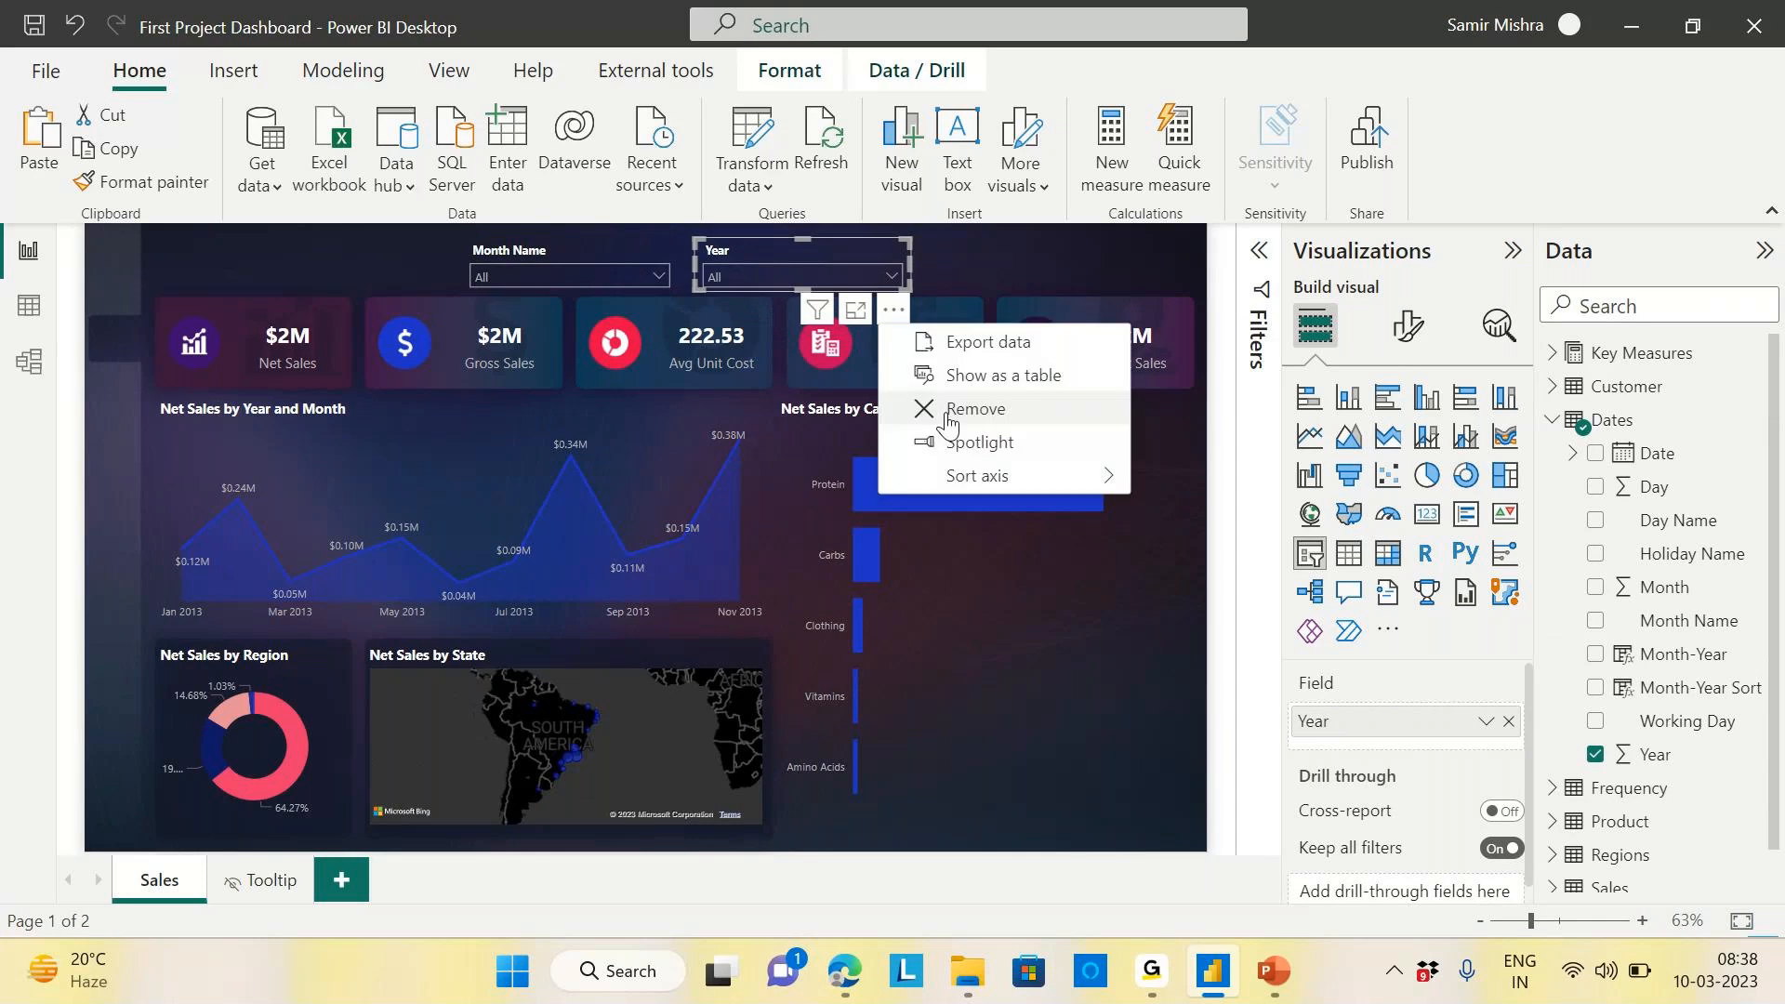
pyautogui.click(1038, 241)
pyautogui.click(1041, 253)
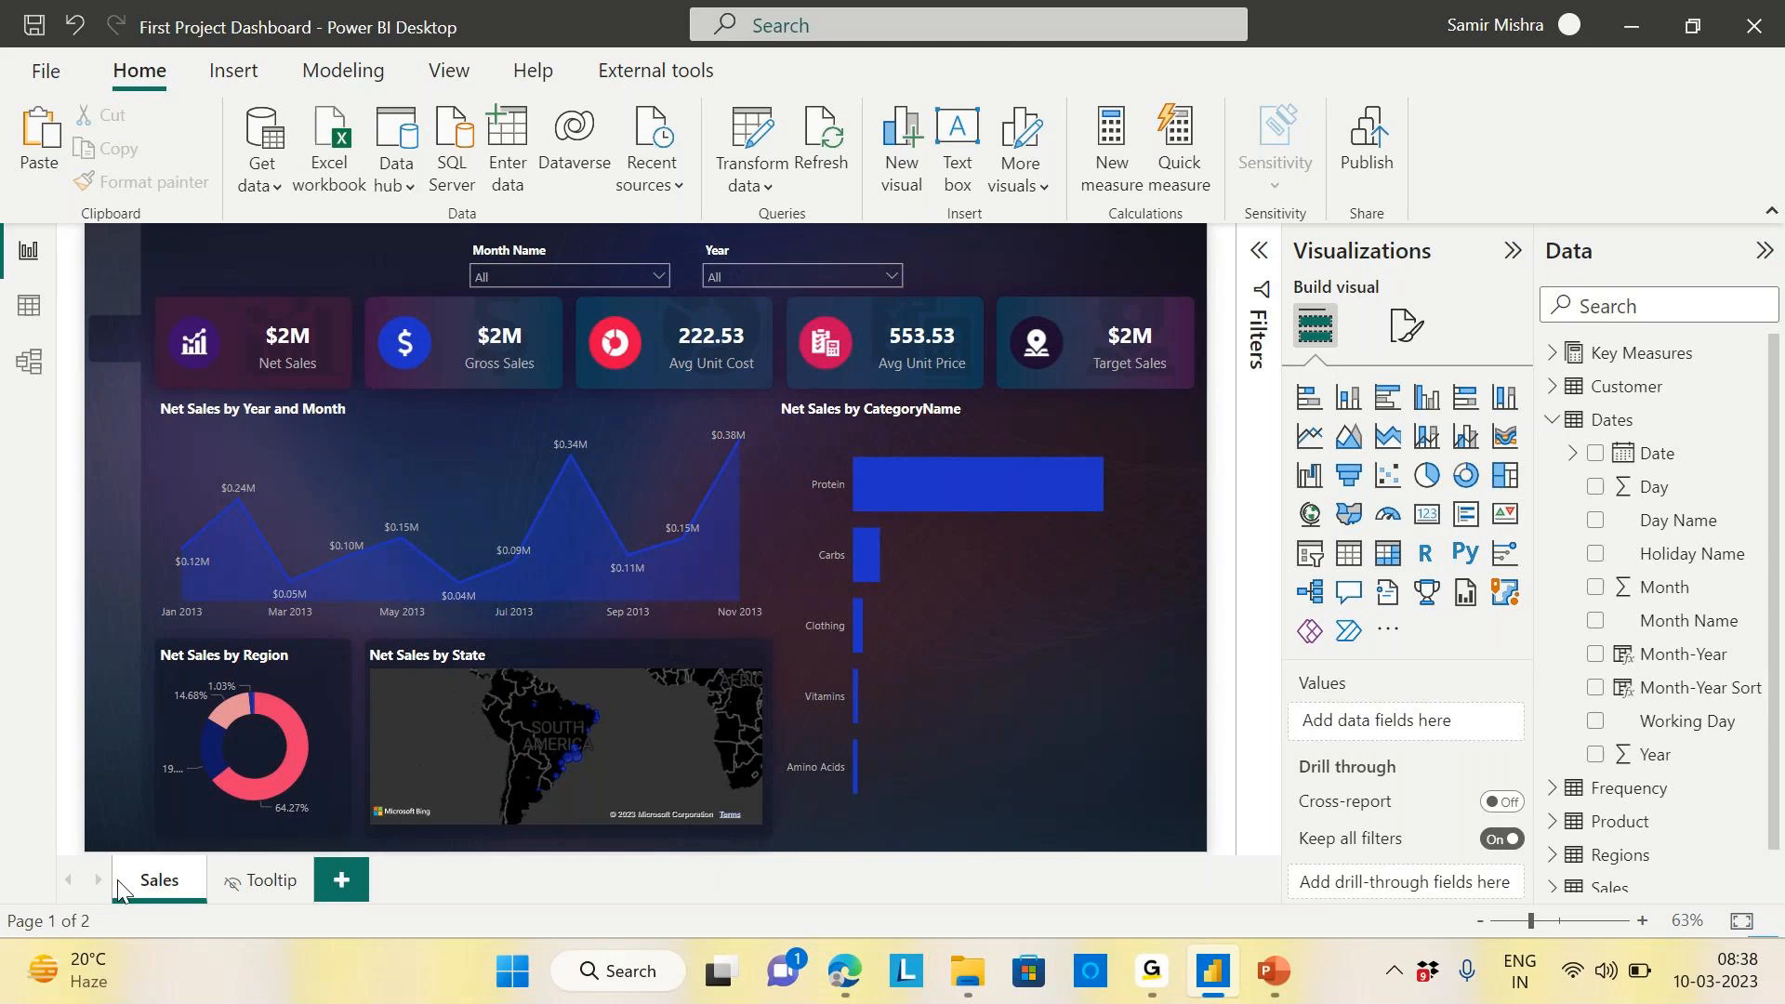
# Add a new report page and rename it YOY
pyautogui.click(344, 880)
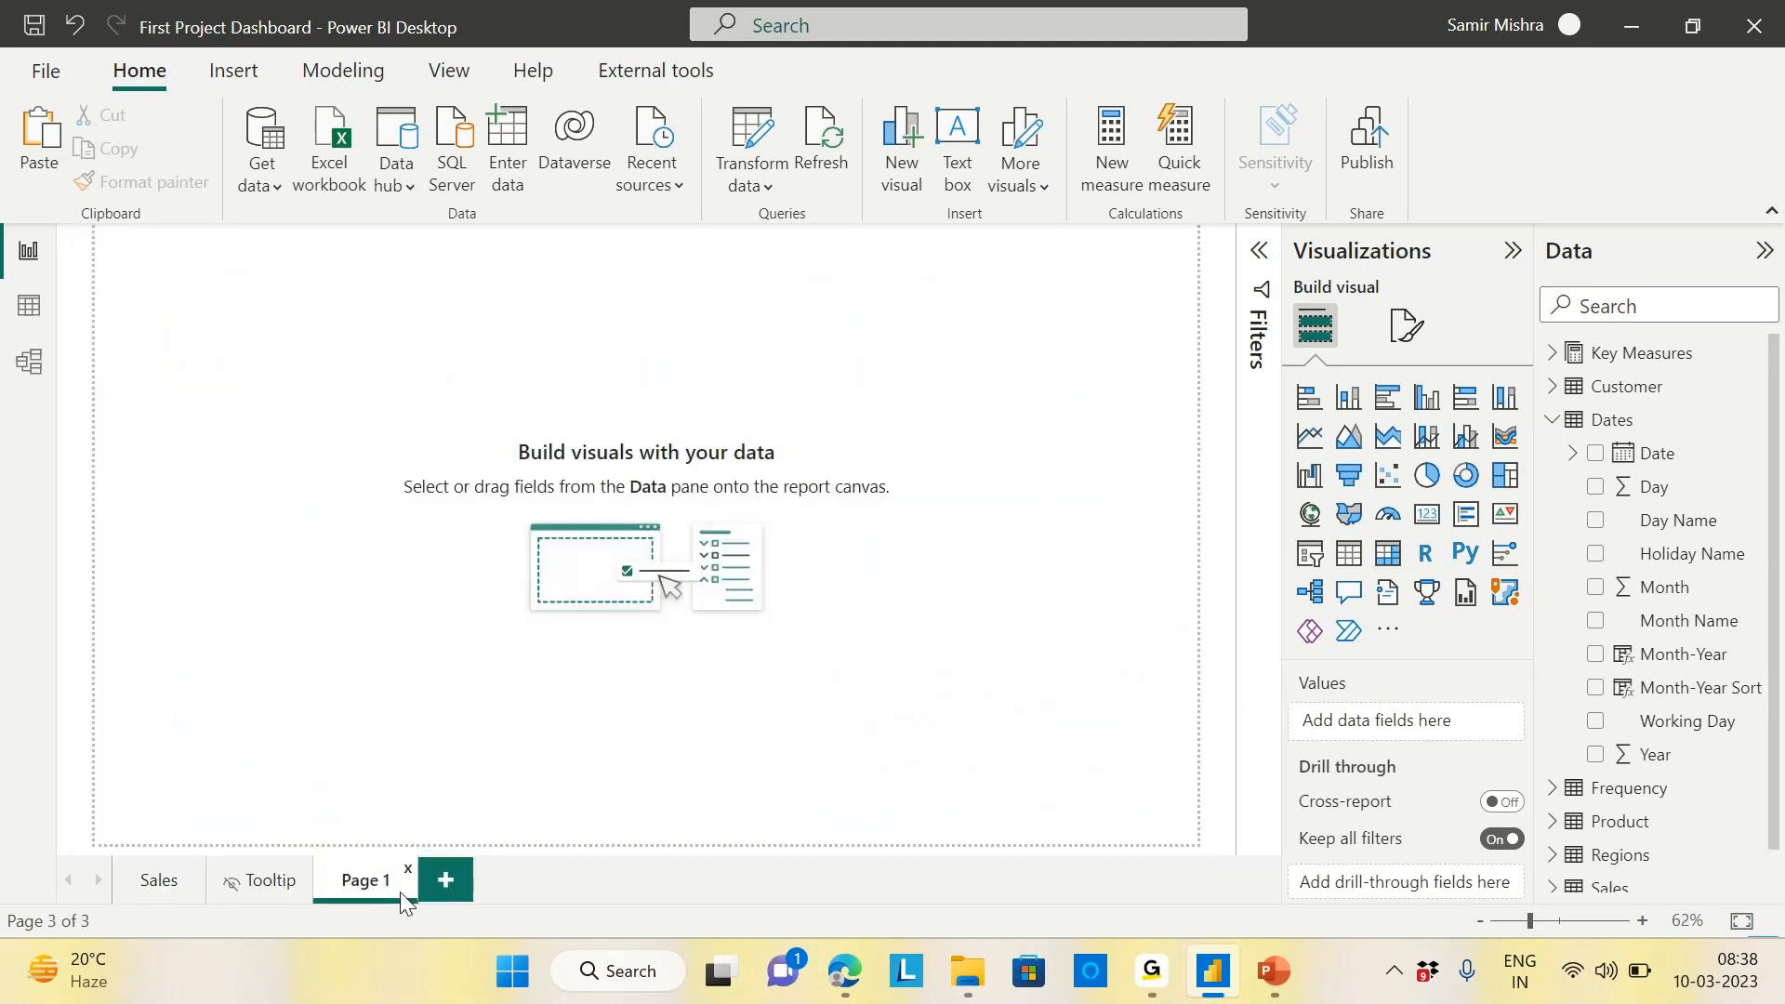
pyautogui.rightClick(373, 886)
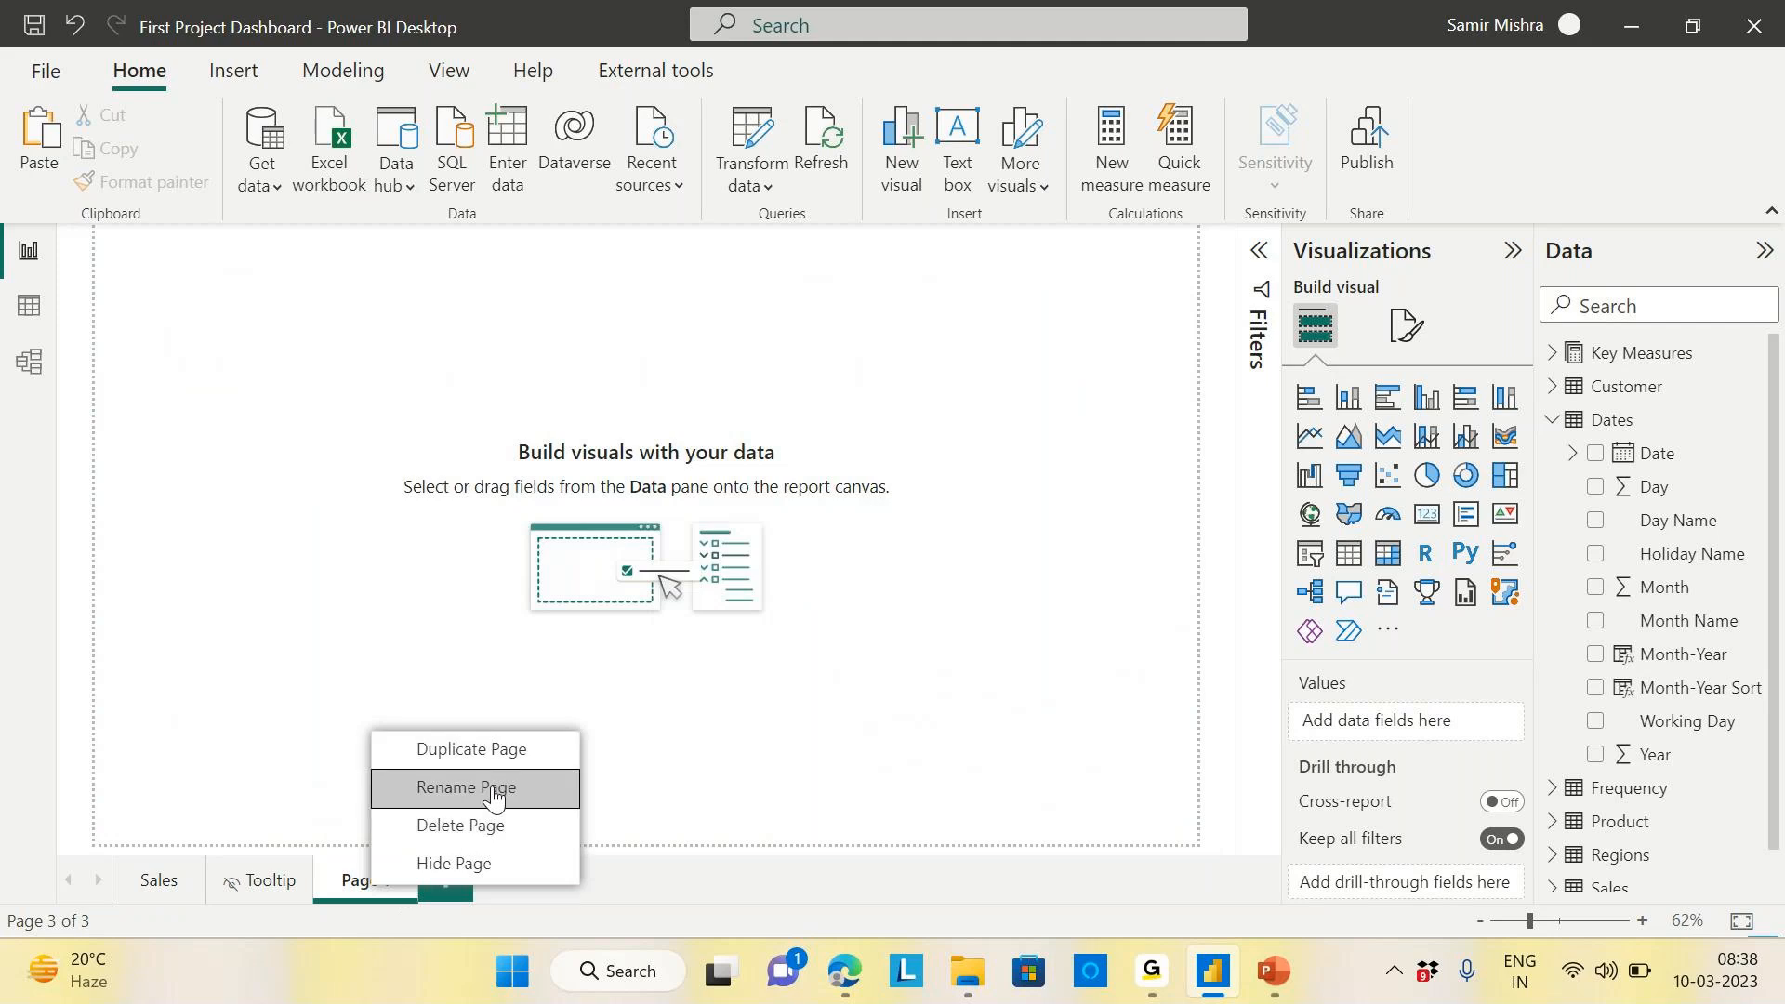
pyautogui.click(493, 791)
pyautogui.write('YOY')
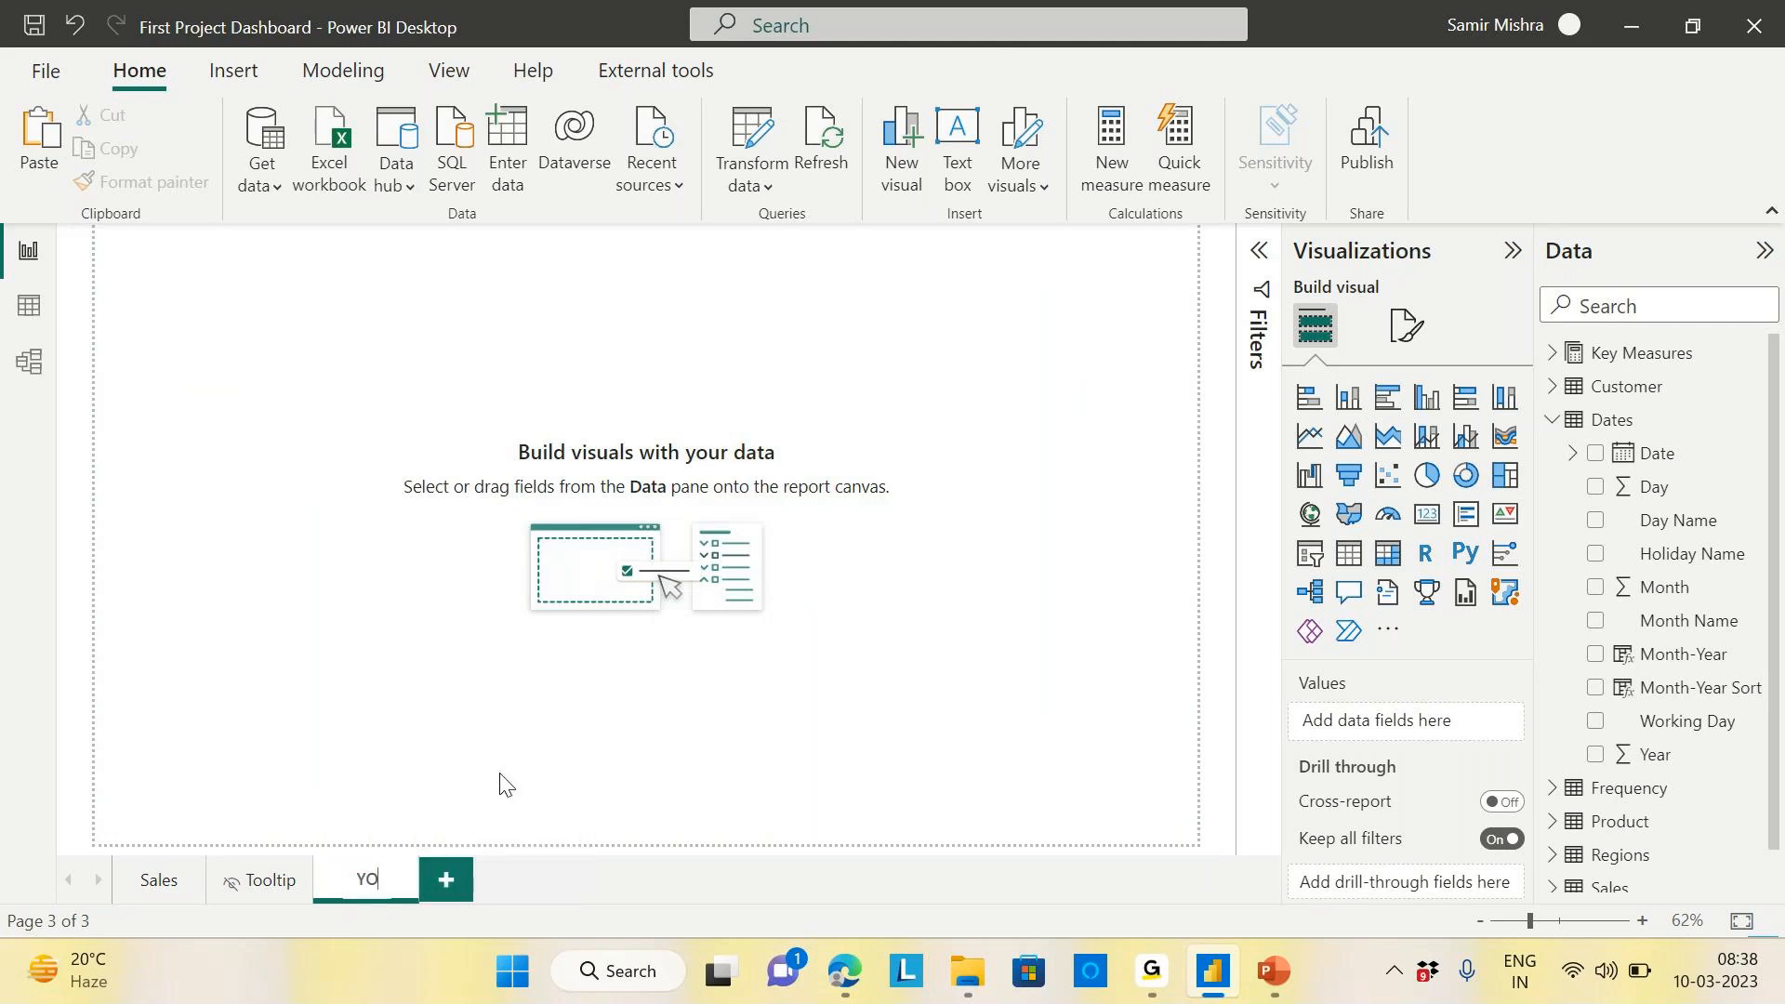
pyautogui.press('Return')
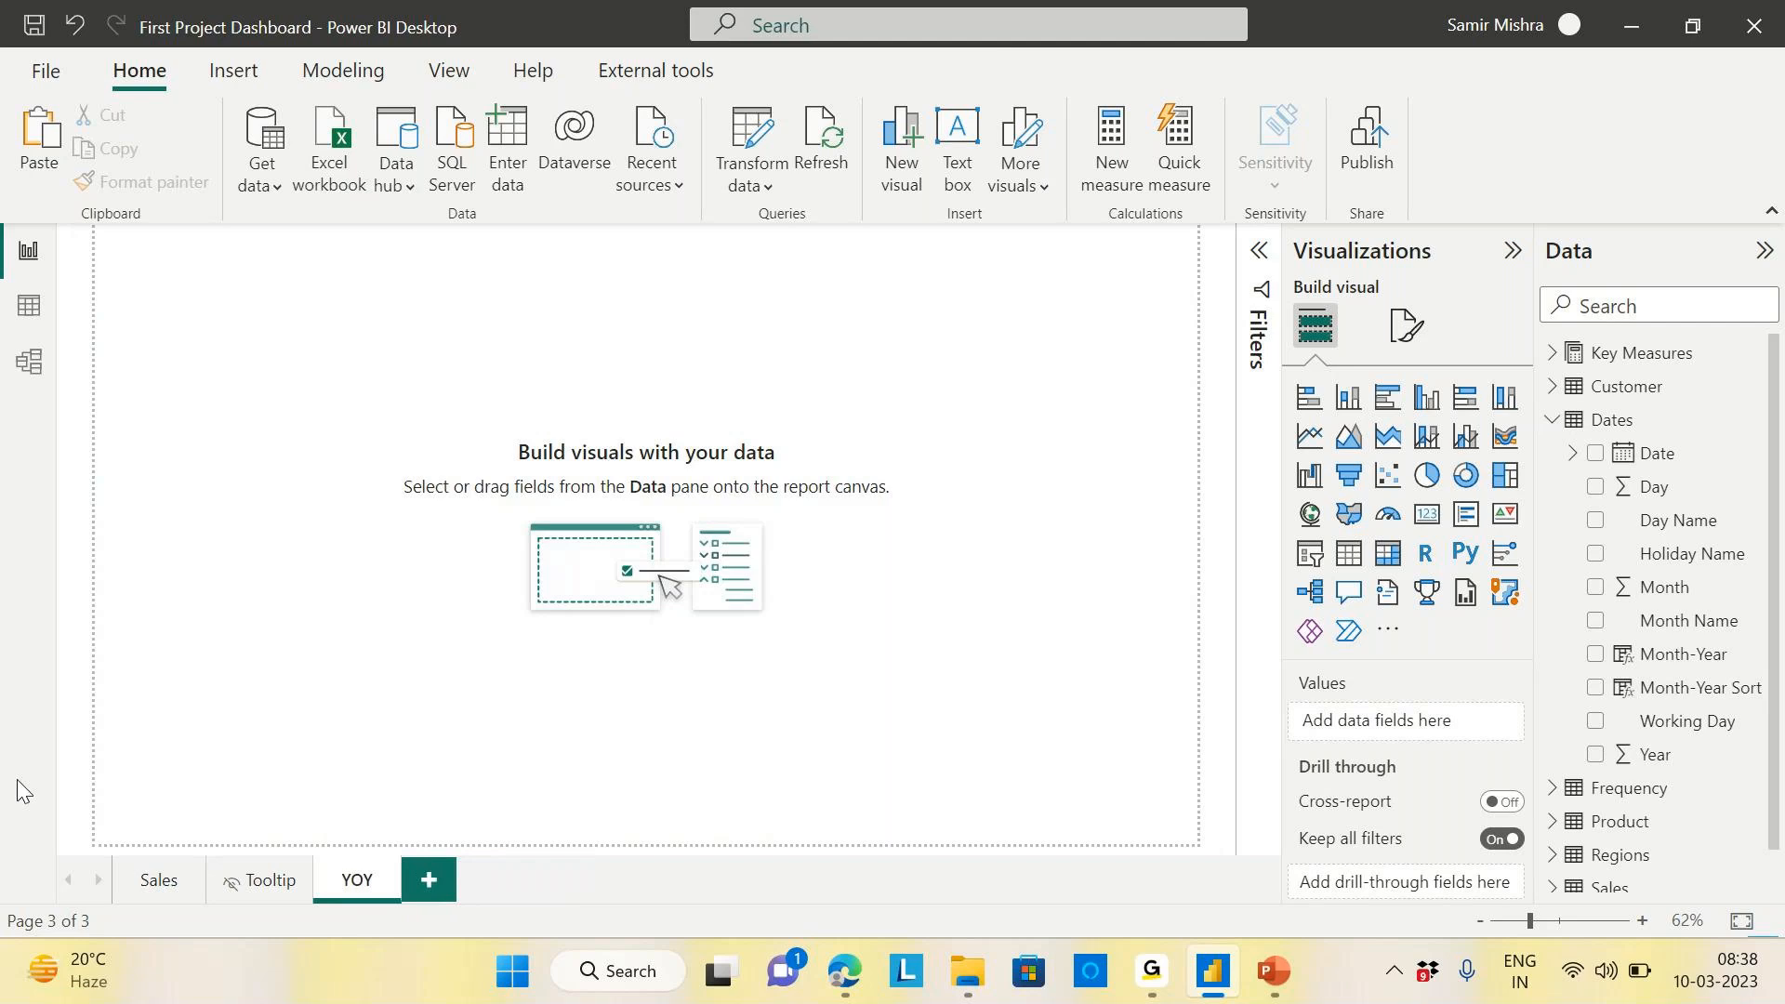
# Insert a right arrow button on the Sales page and place it above the Target Sales card
pyautogui.click(160, 880)
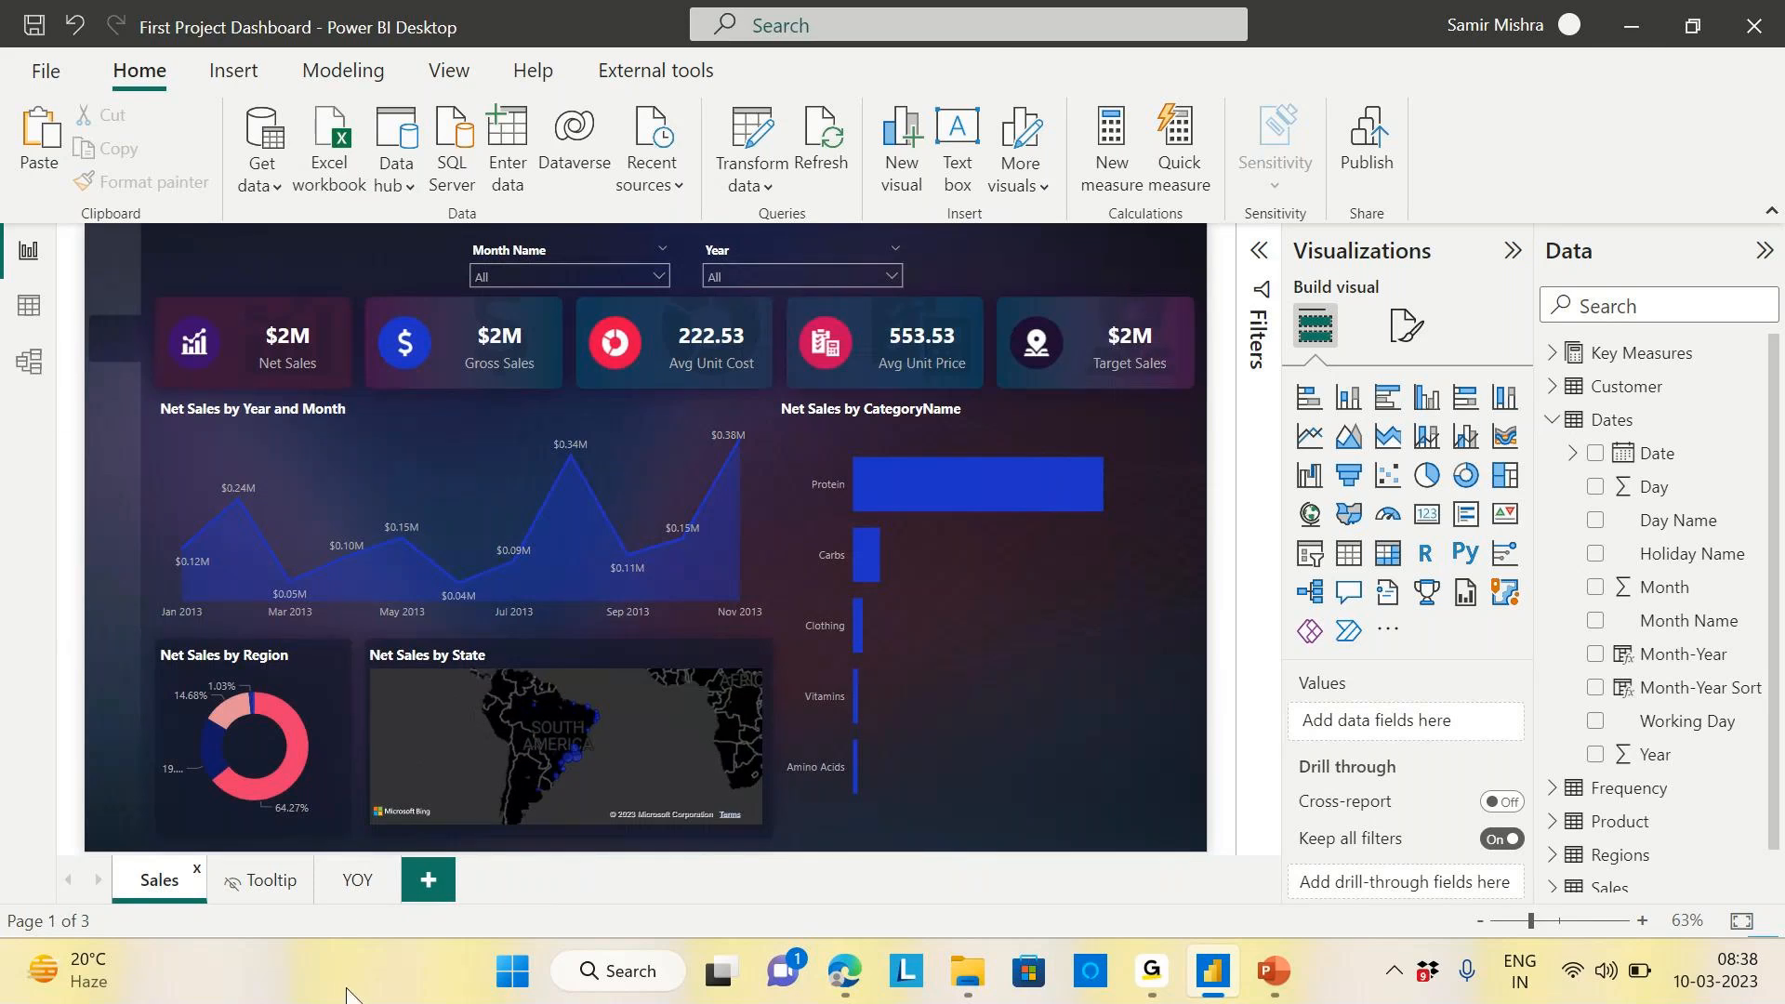
pyautogui.click(362, 883)
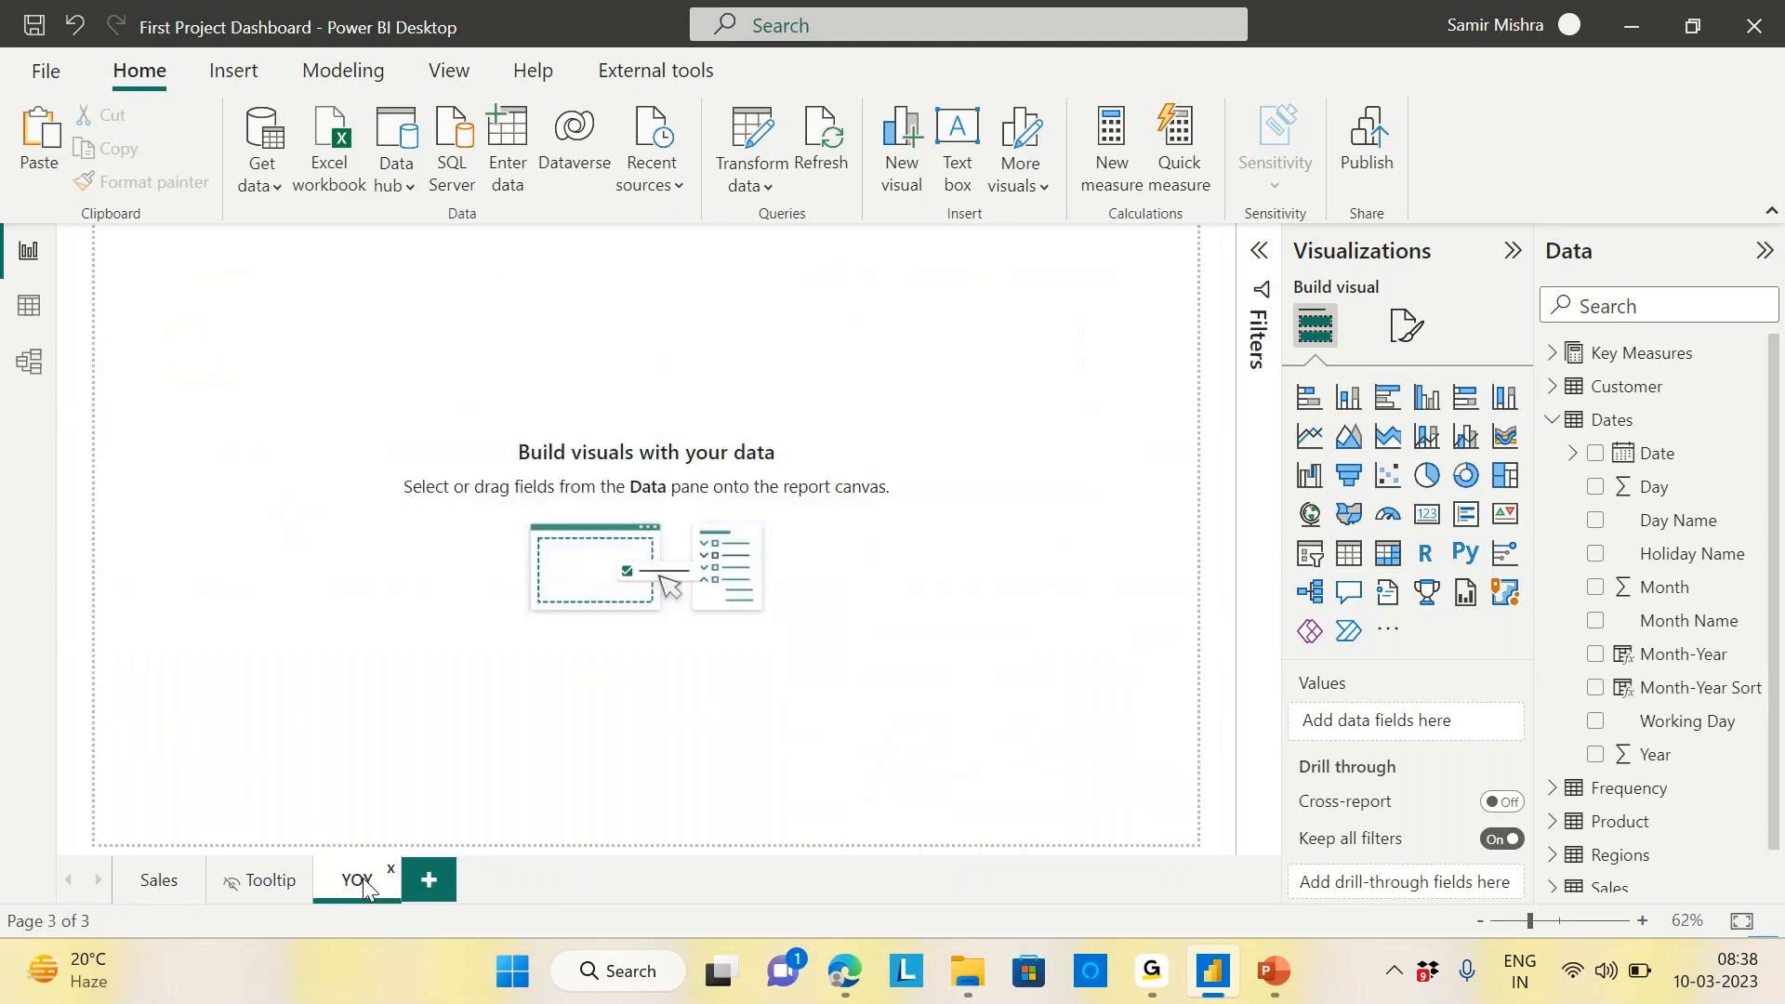
pyautogui.click(153, 888)
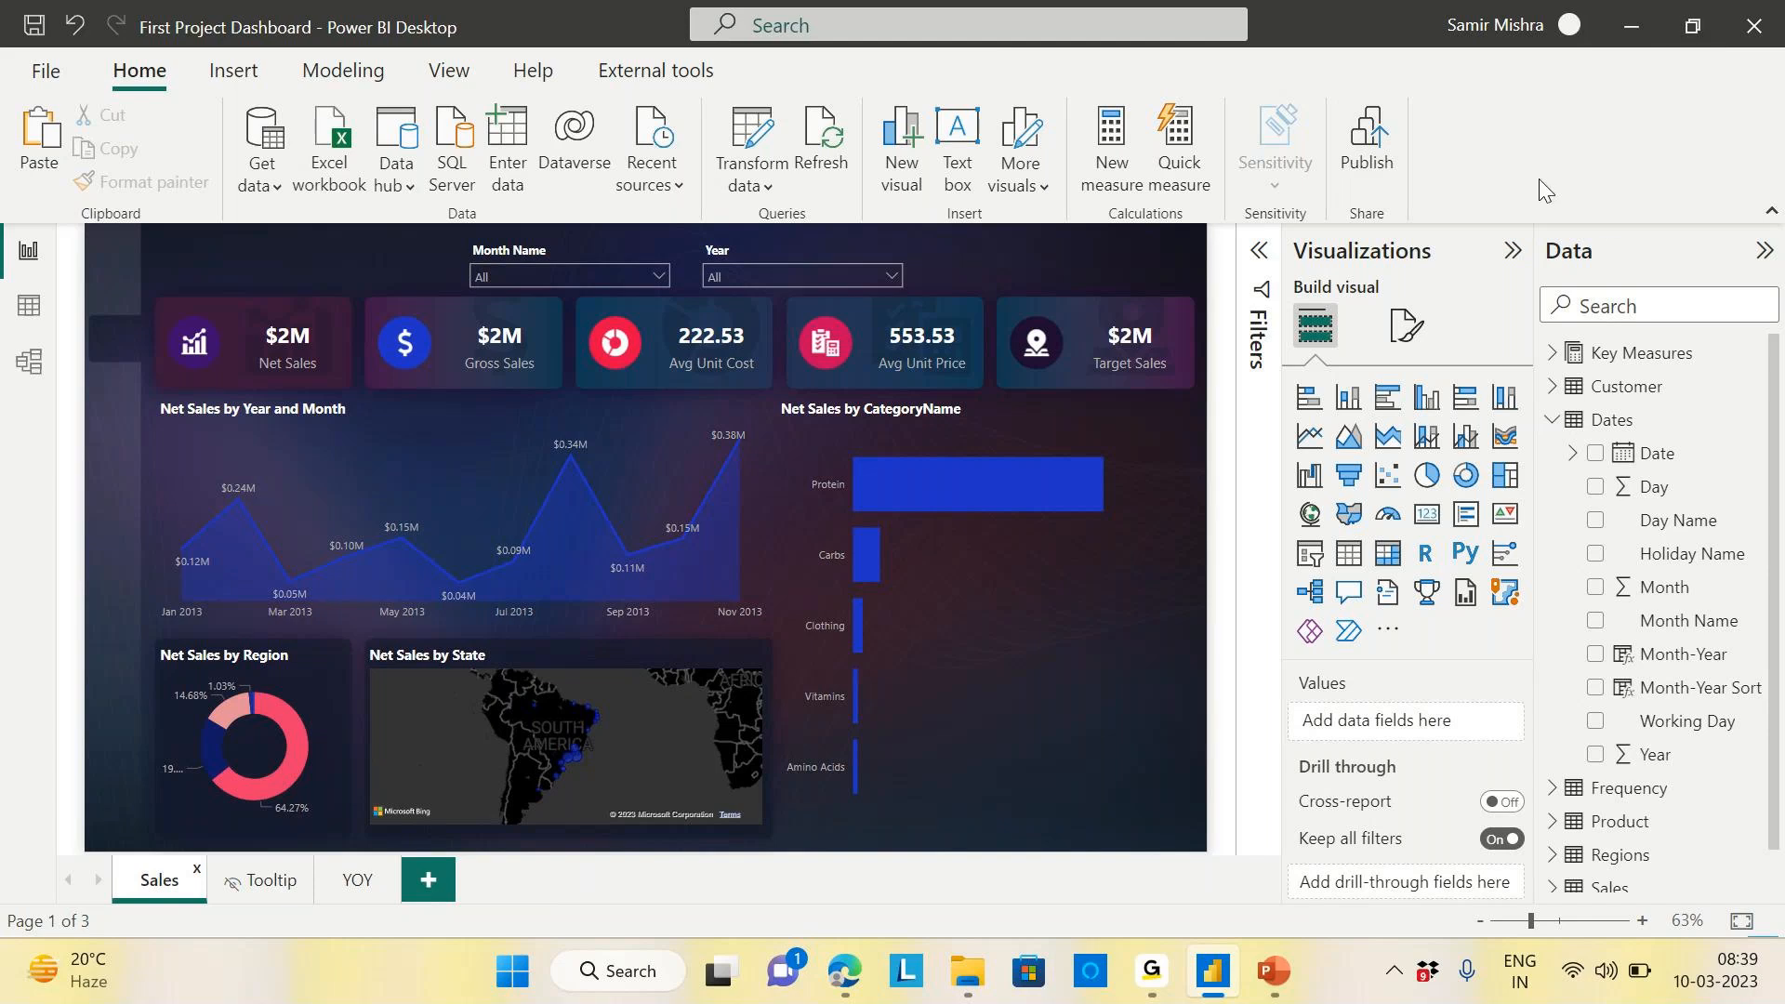
pyautogui.click(239, 81)
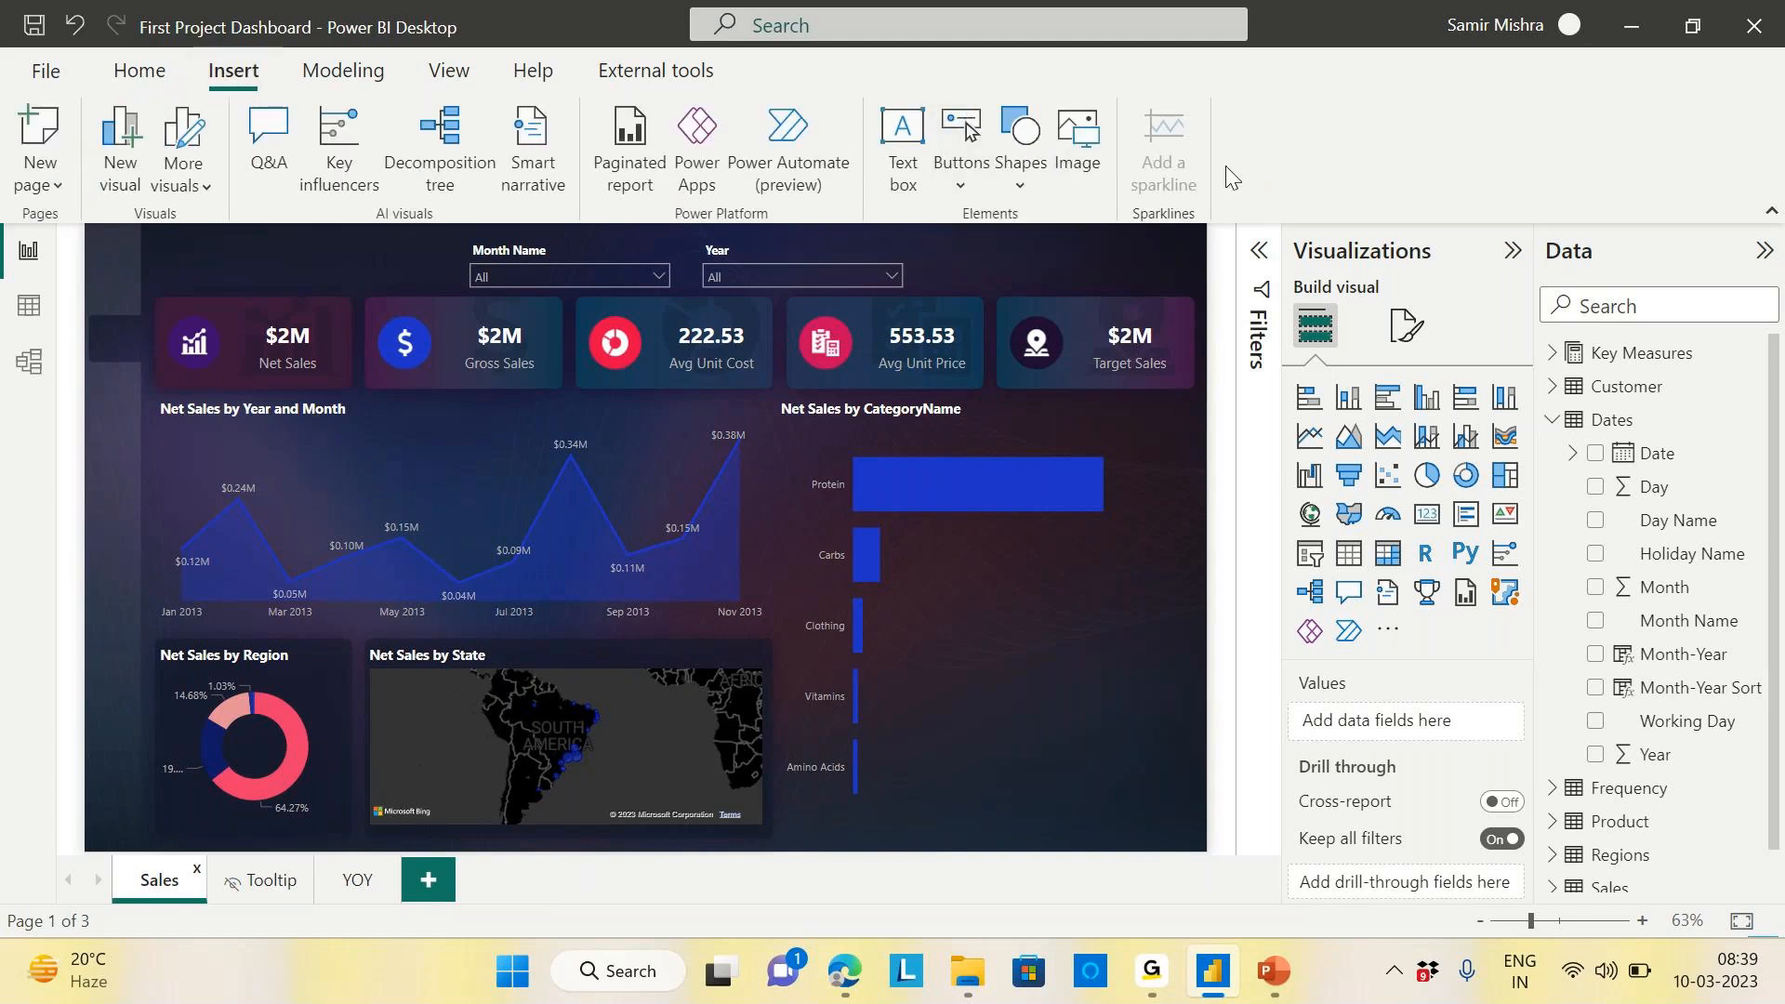
pyautogui.click(1024, 192)
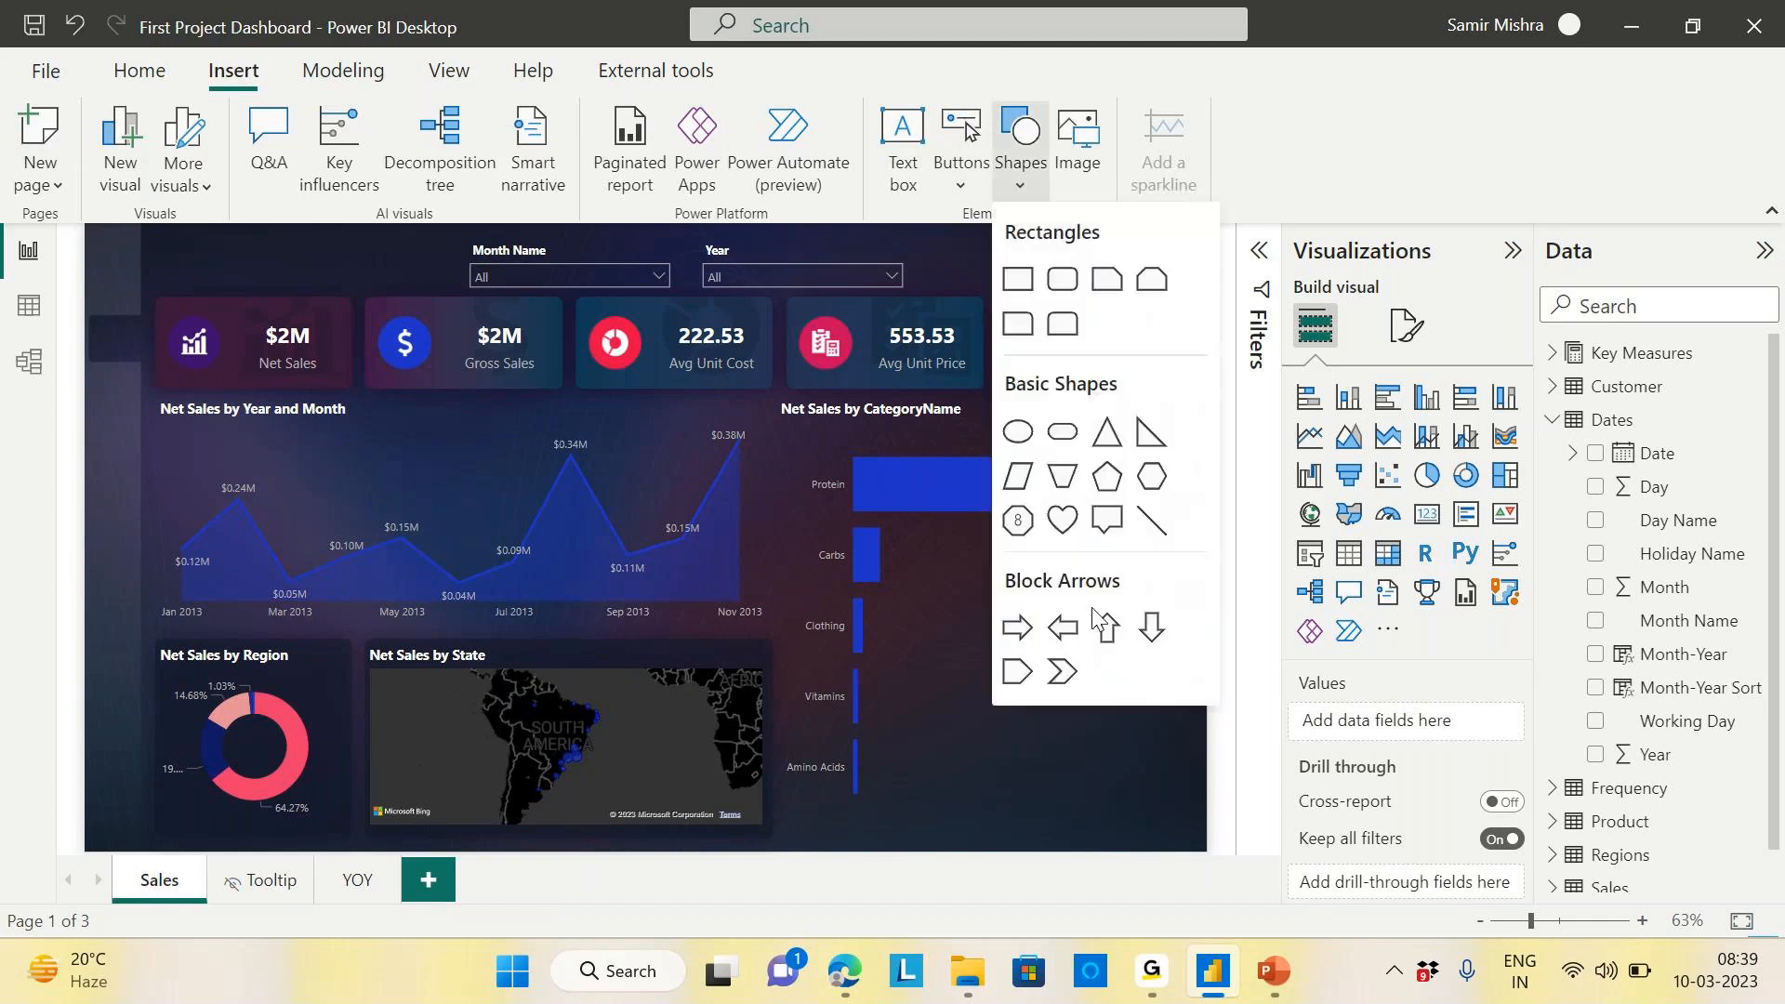
pyautogui.click(967, 183)
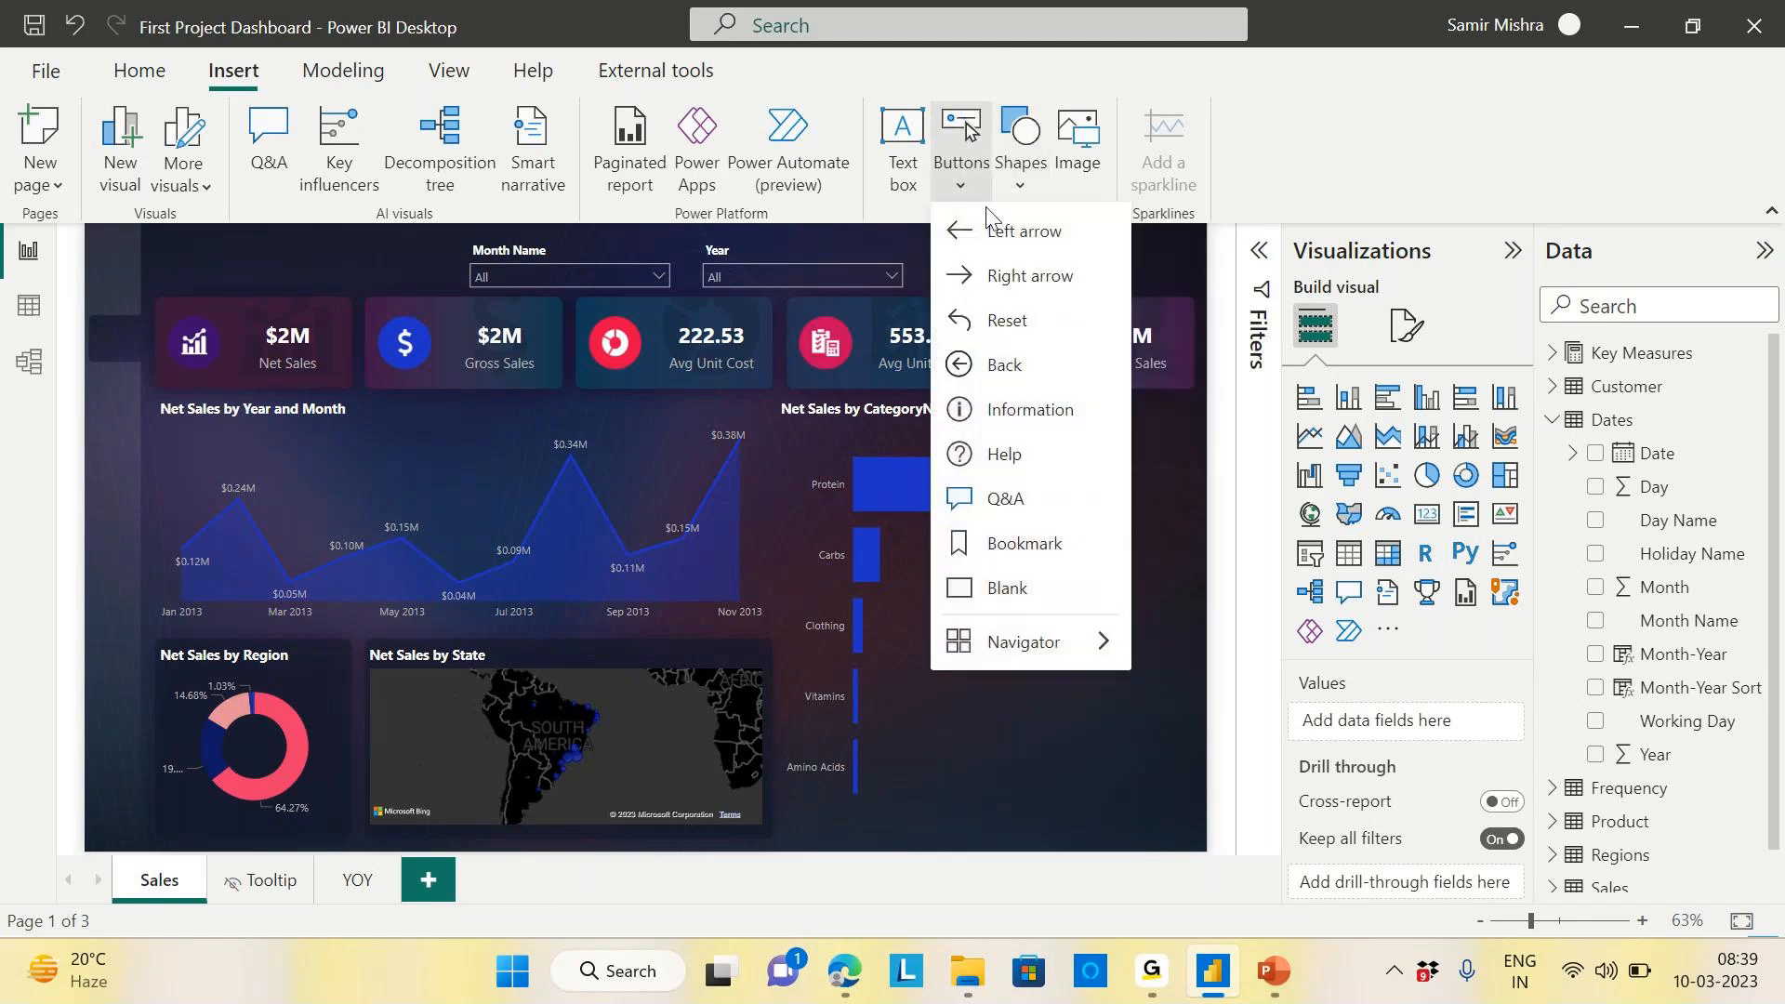
pyautogui.click(1024, 277)
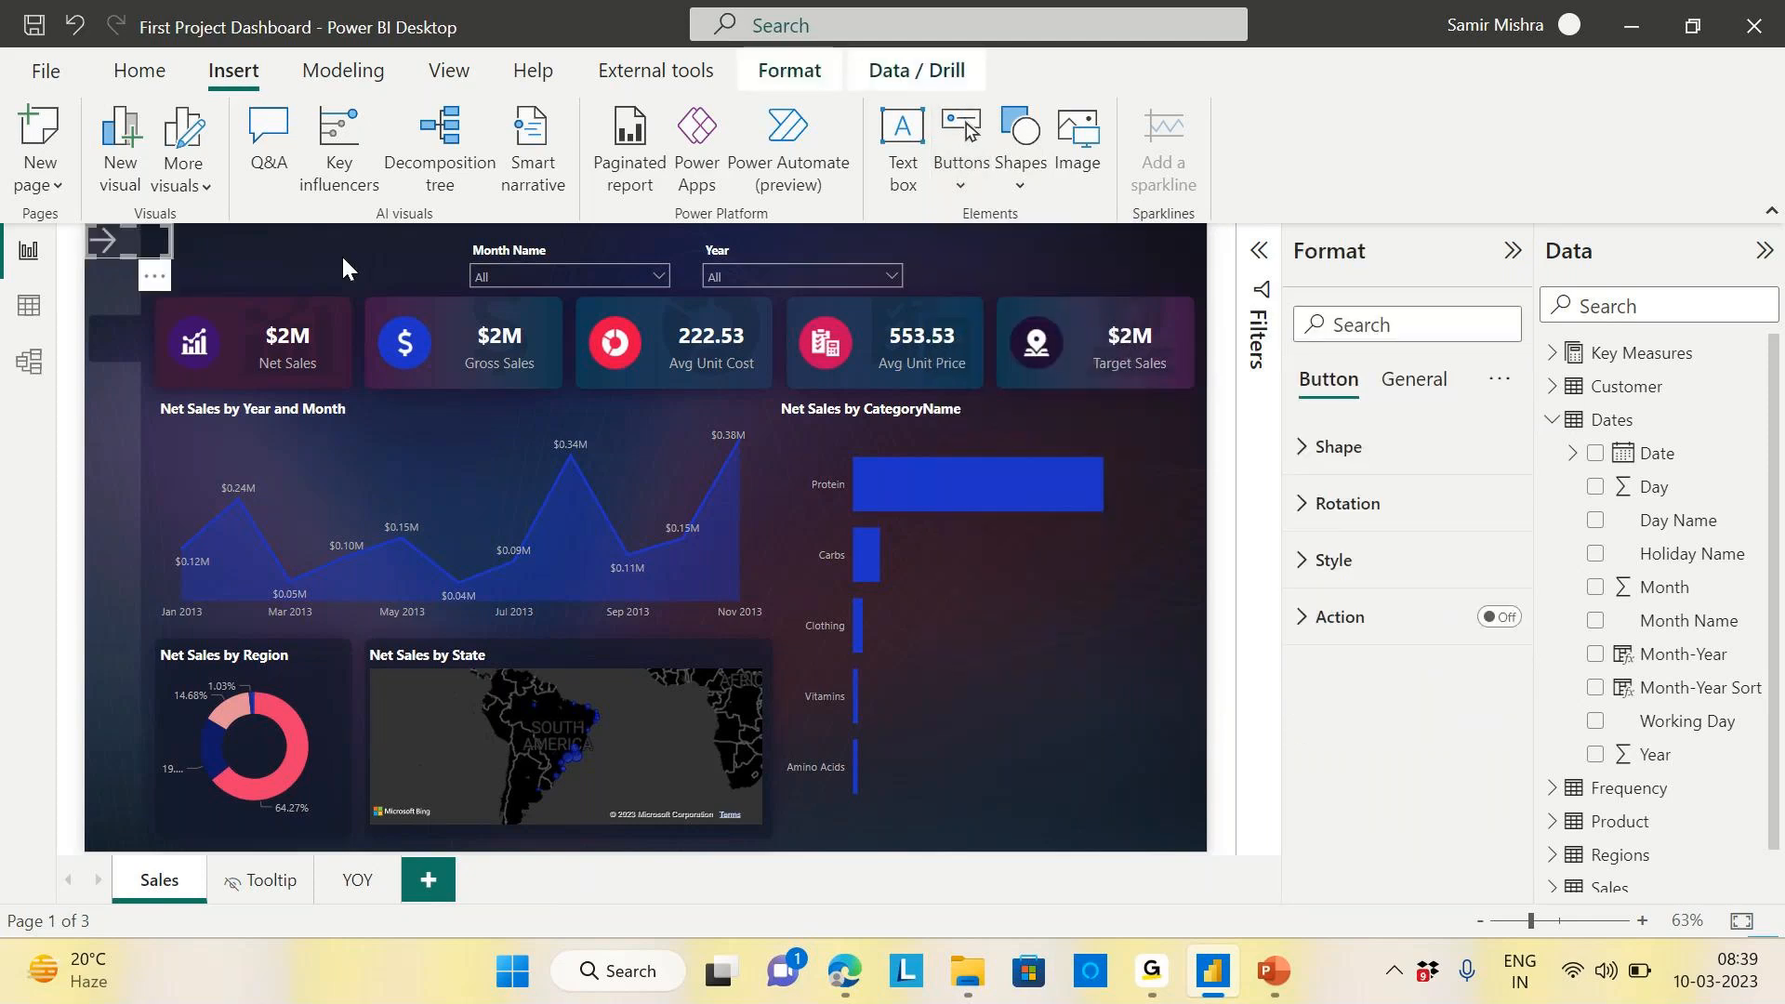
pyautogui.moveTo(153, 259); pyautogui.dragTo(1115, 259)
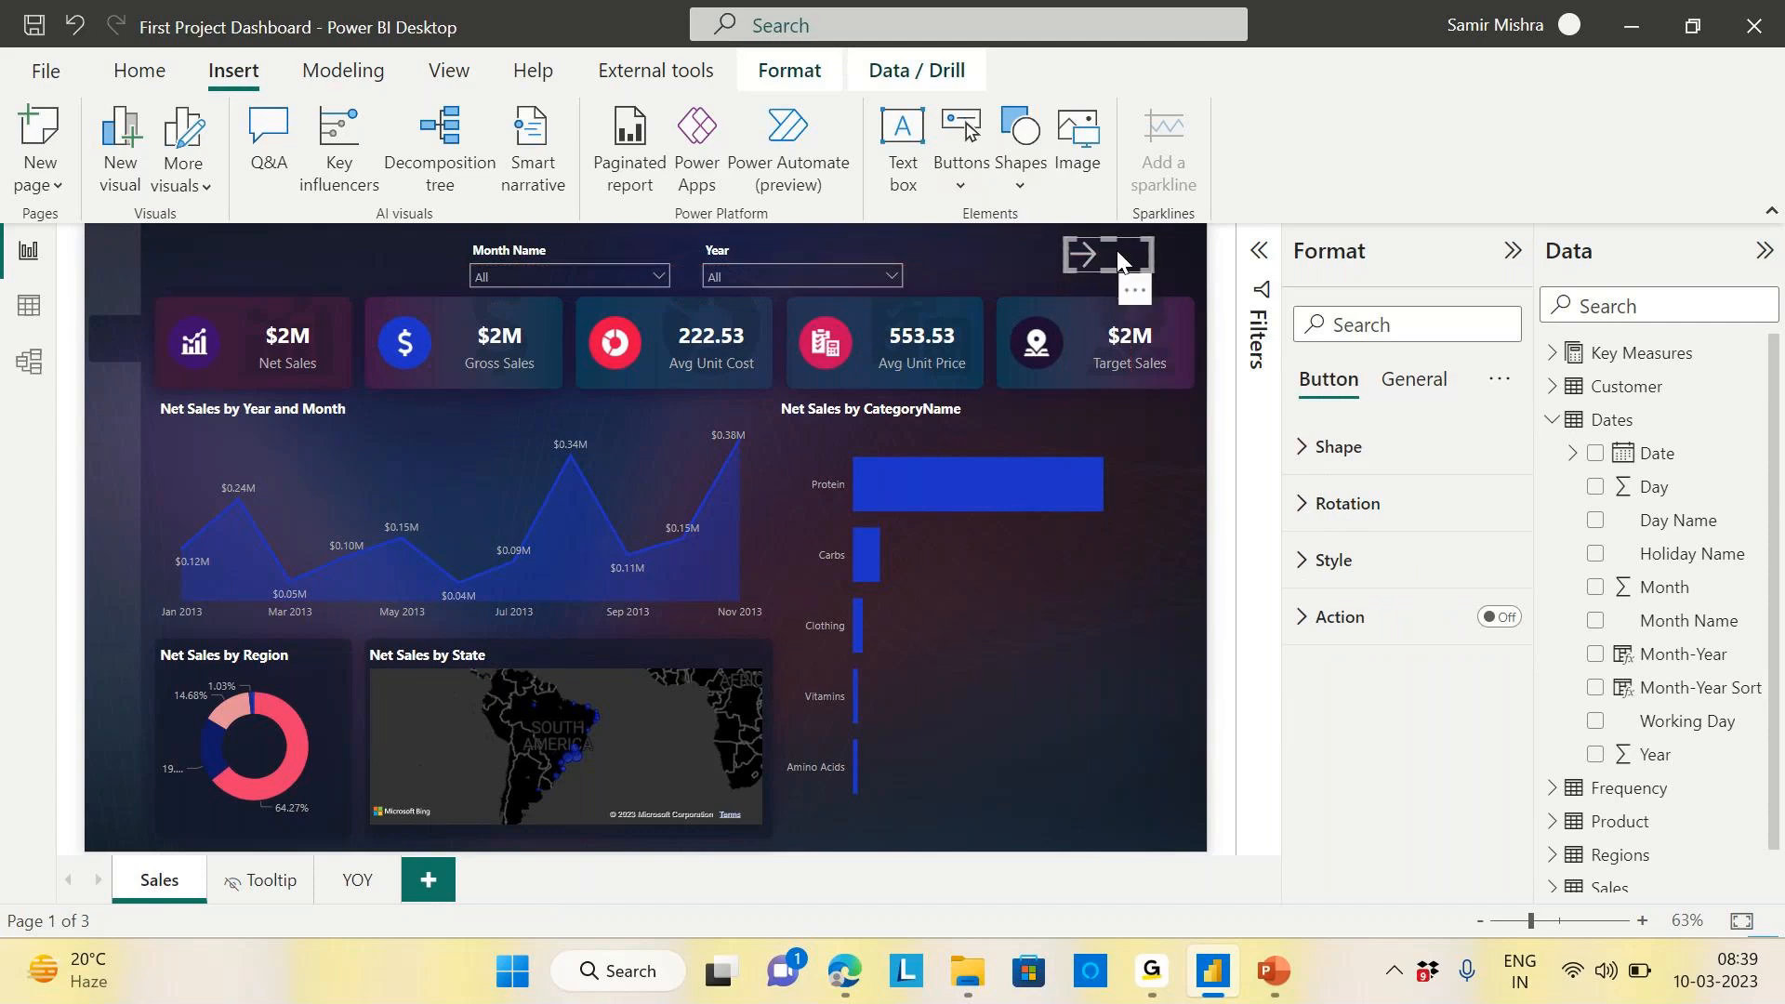
pyautogui.click(963, 249)
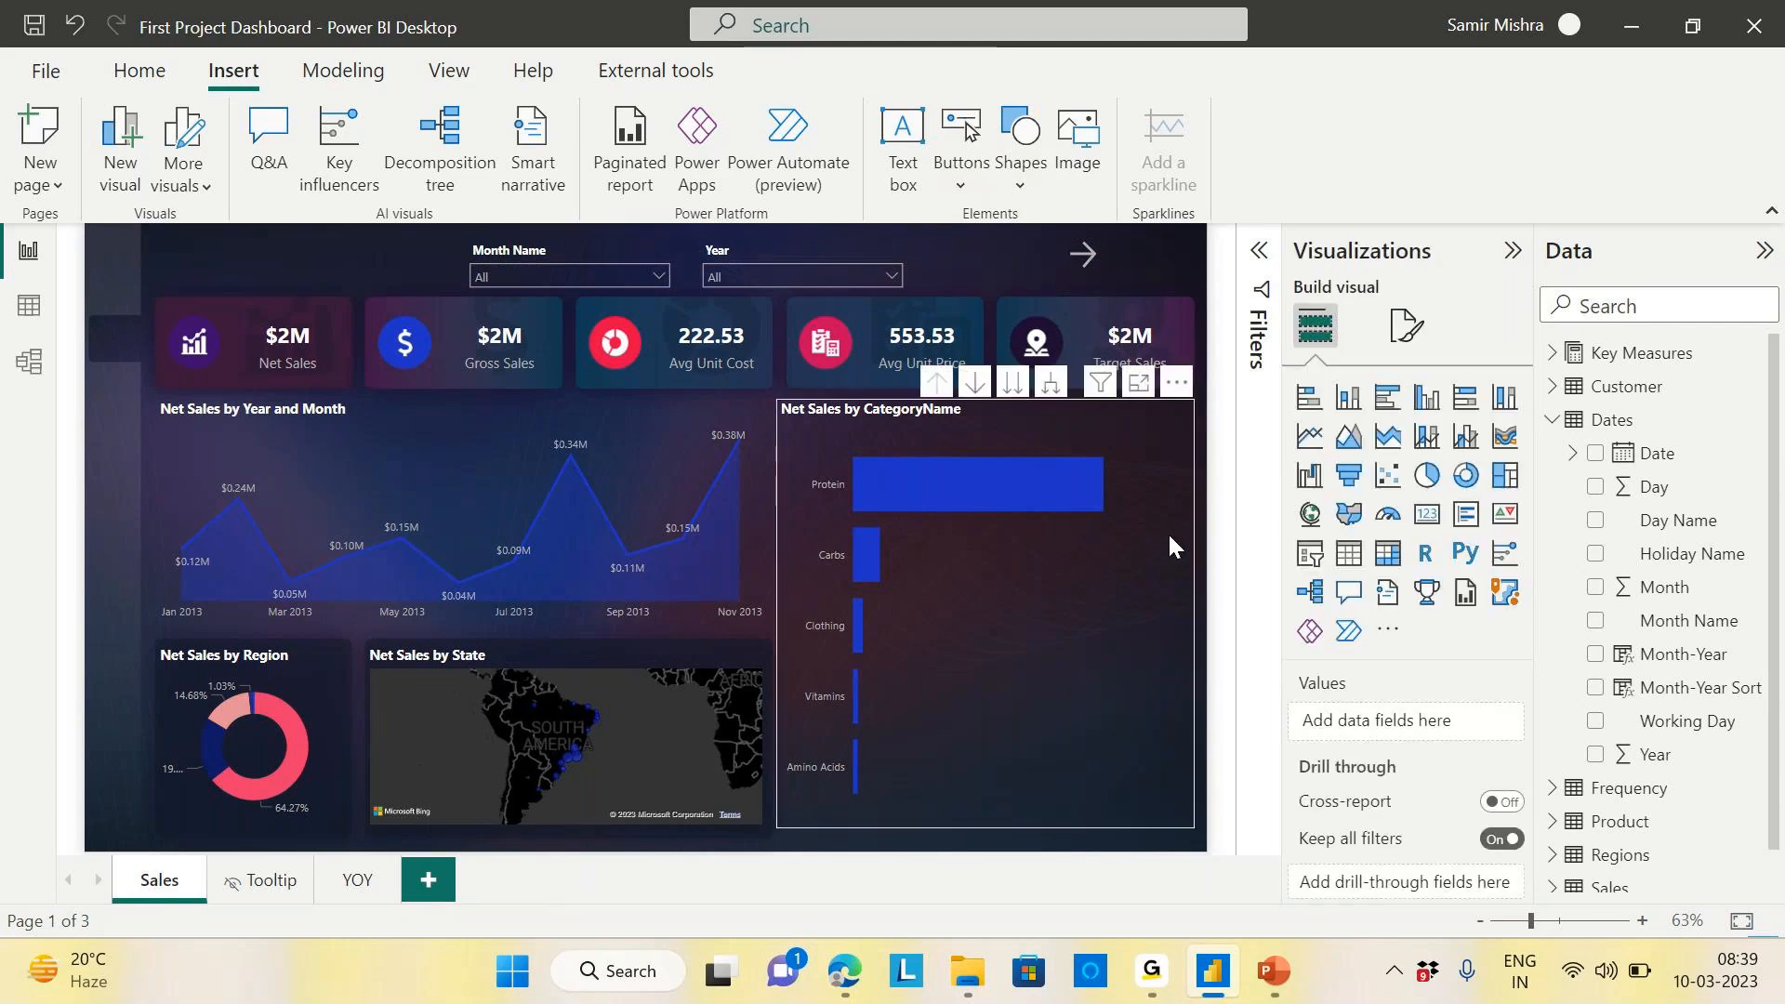
# Turn on the arrow button's Action and set its type to Page navigation
pyautogui.click(1105, 272)
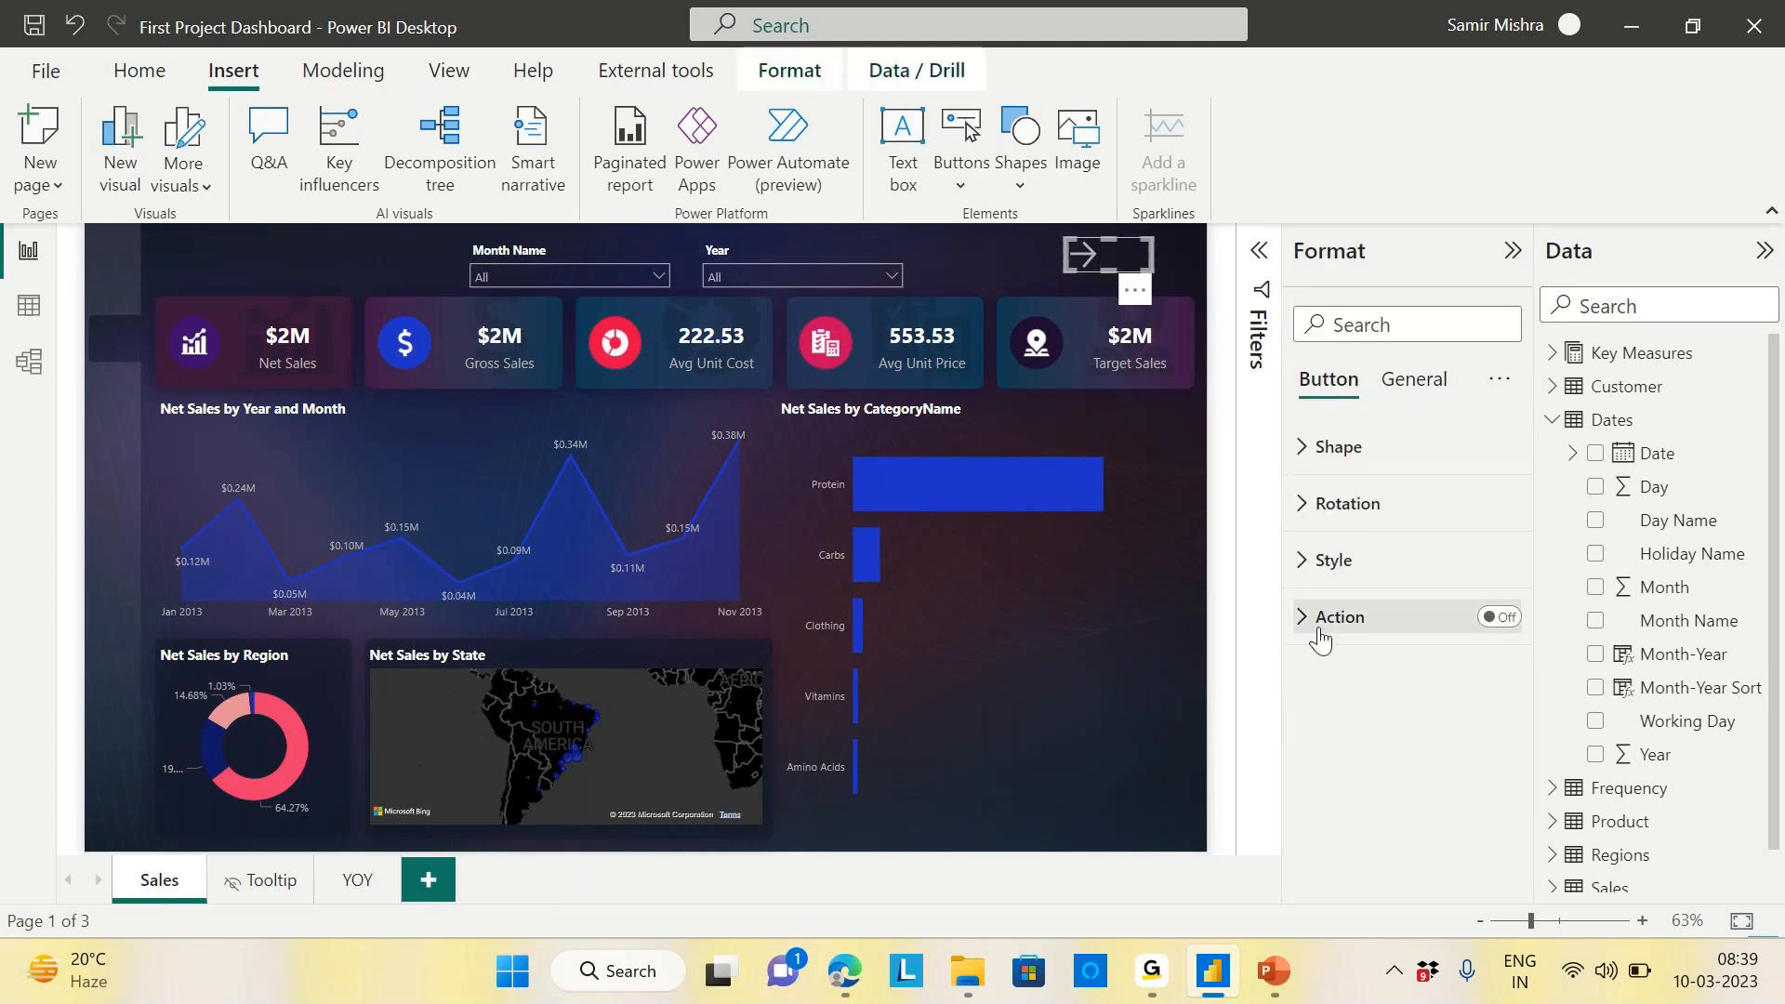
pyautogui.click(1471, 619)
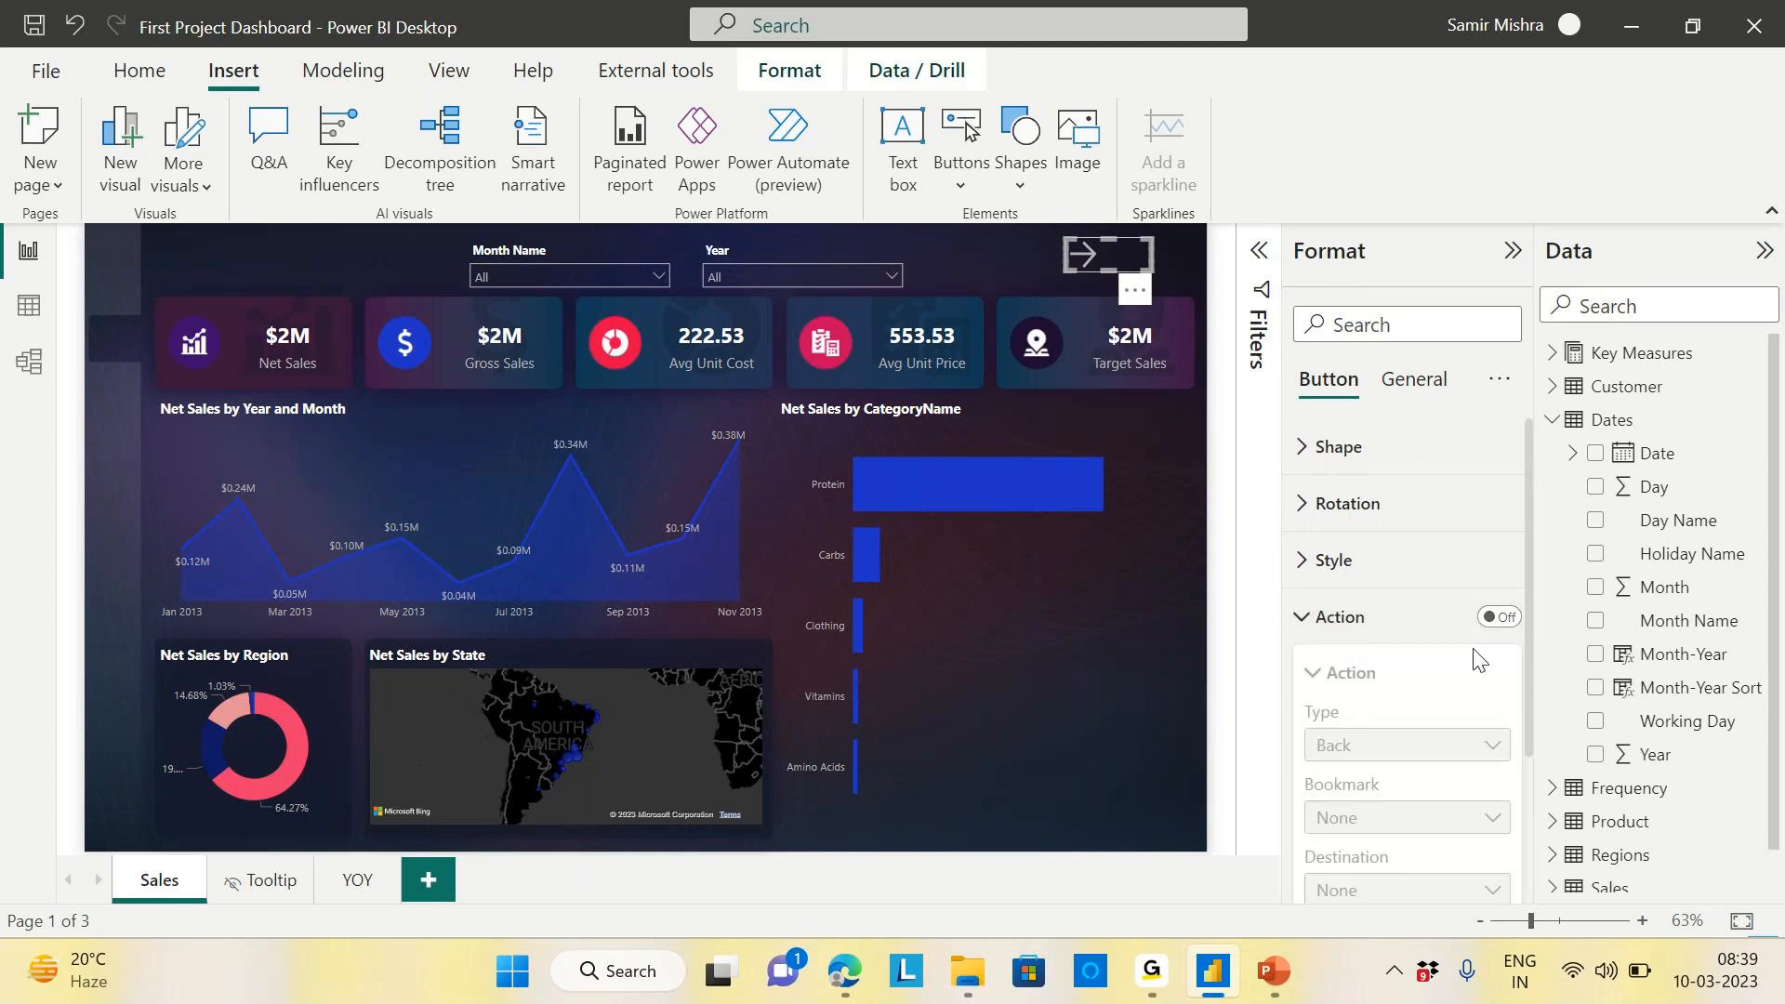
pyautogui.click(1498, 618)
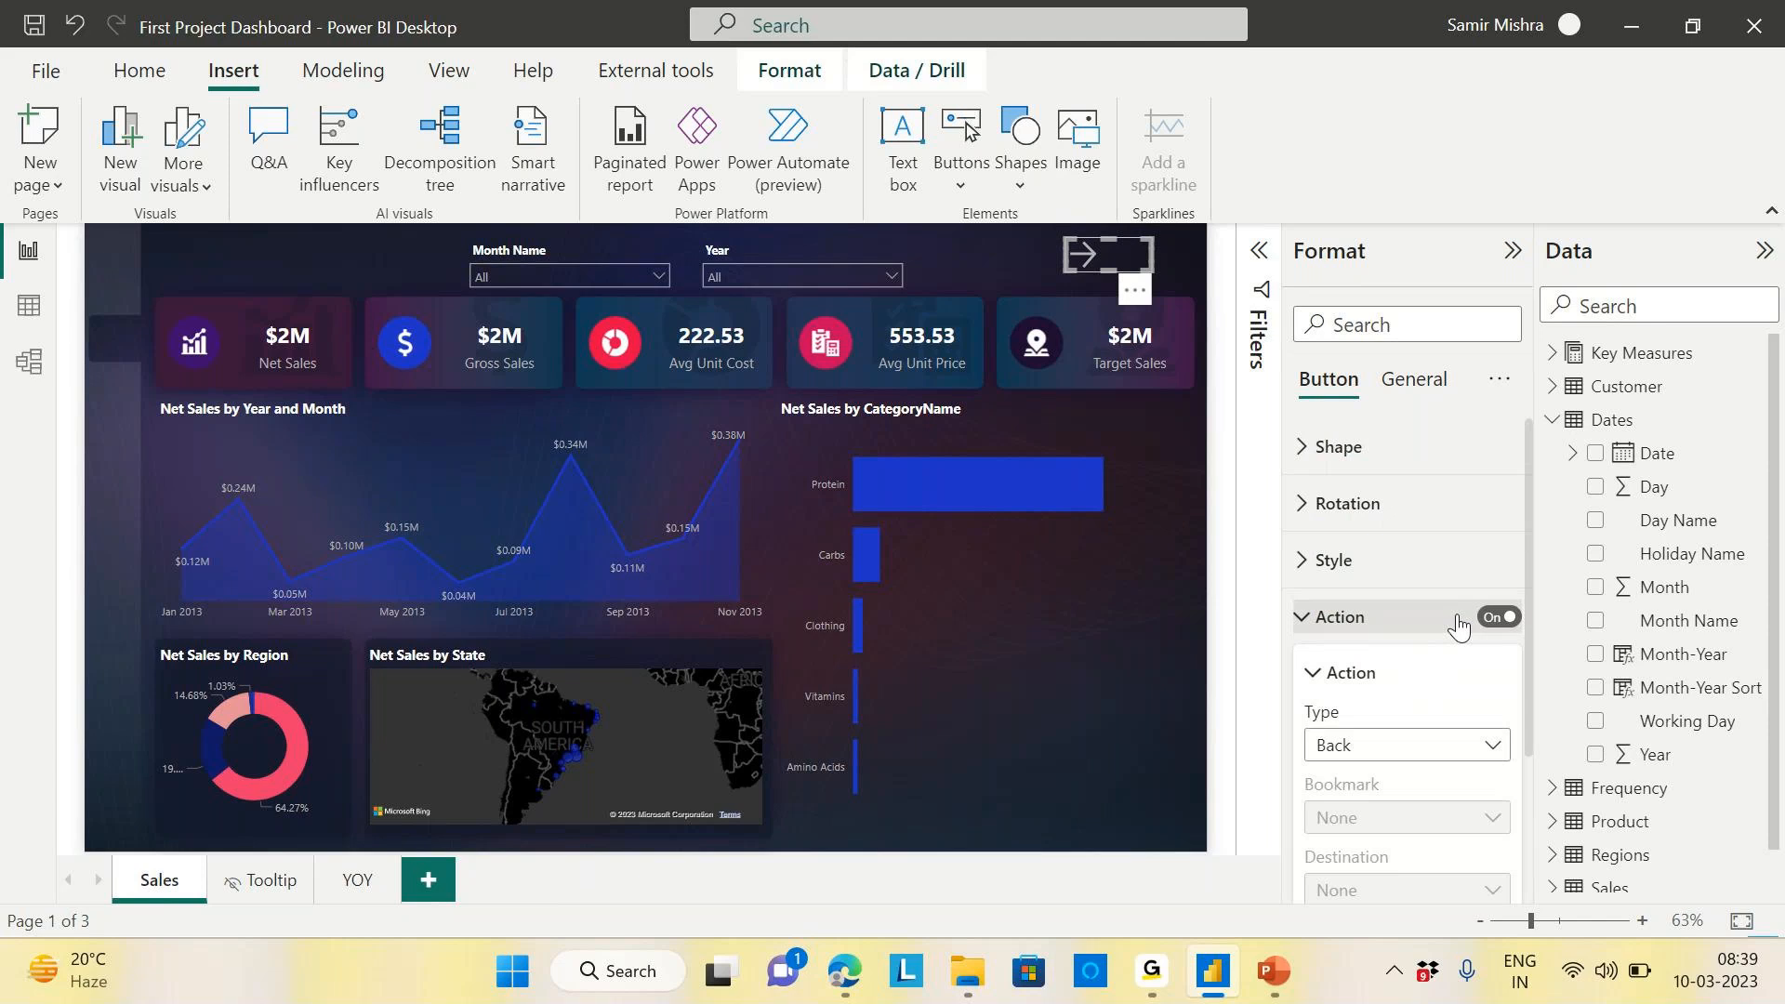
pyautogui.scroll(-3, 1459, 625)
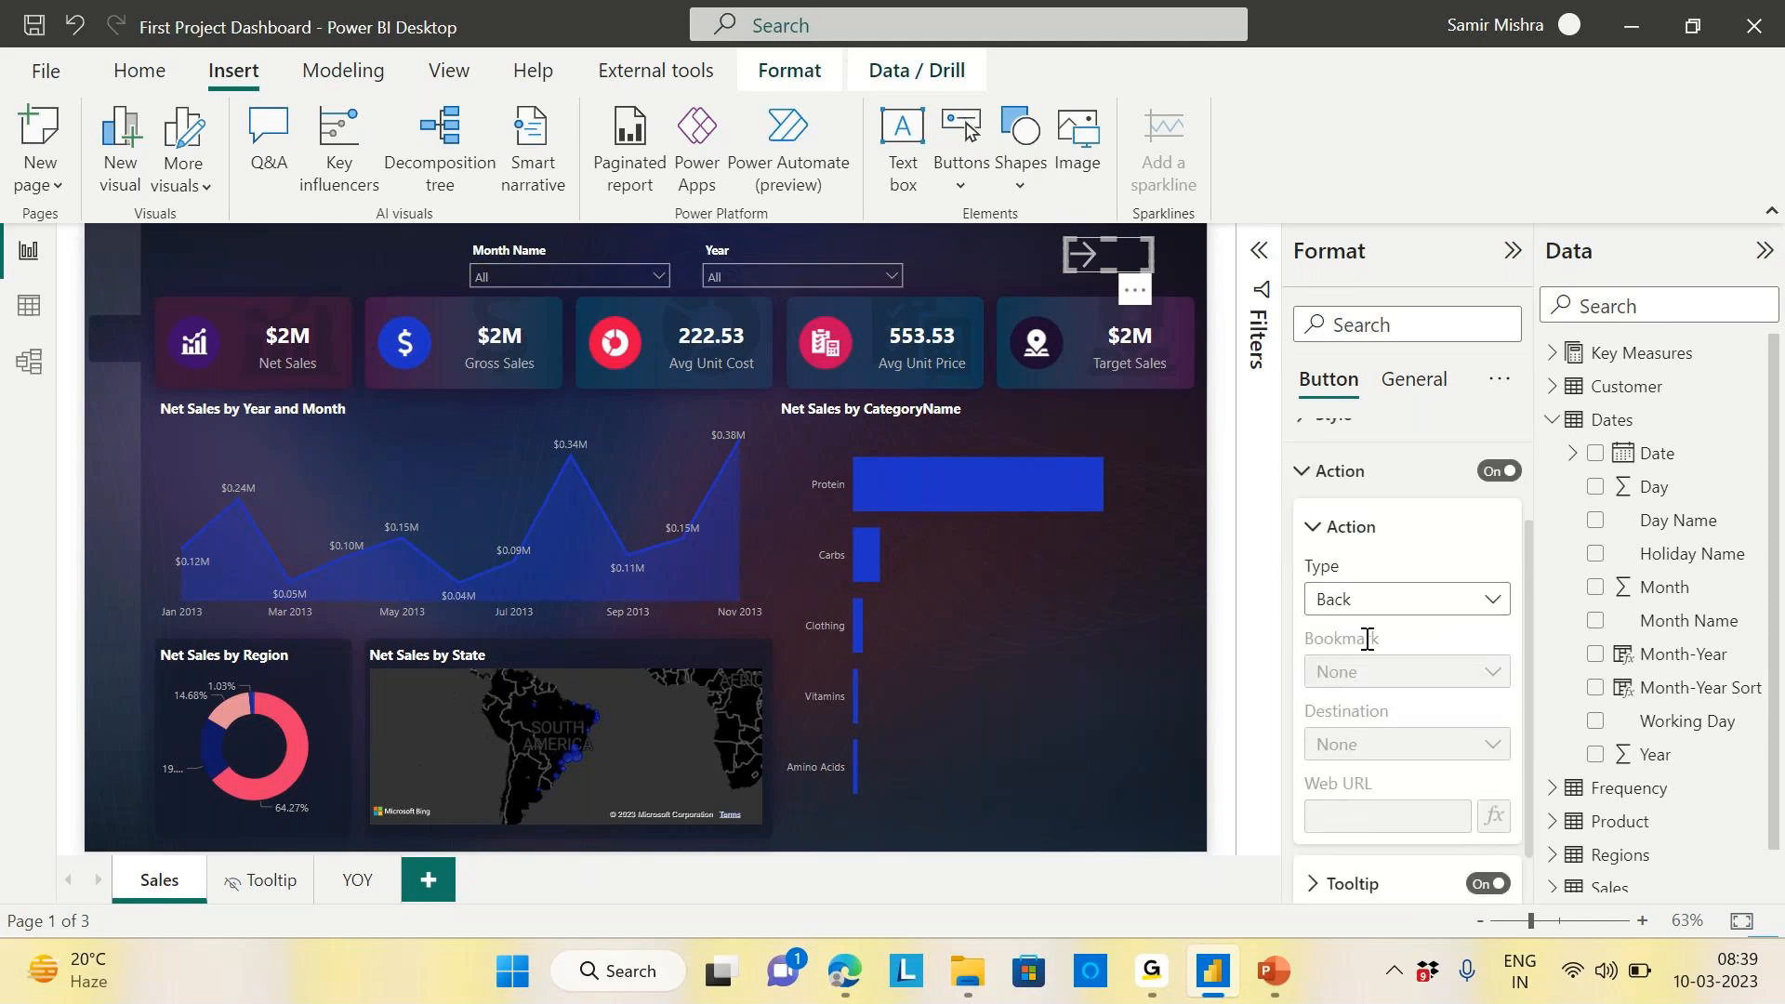
pyautogui.click(1492, 600)
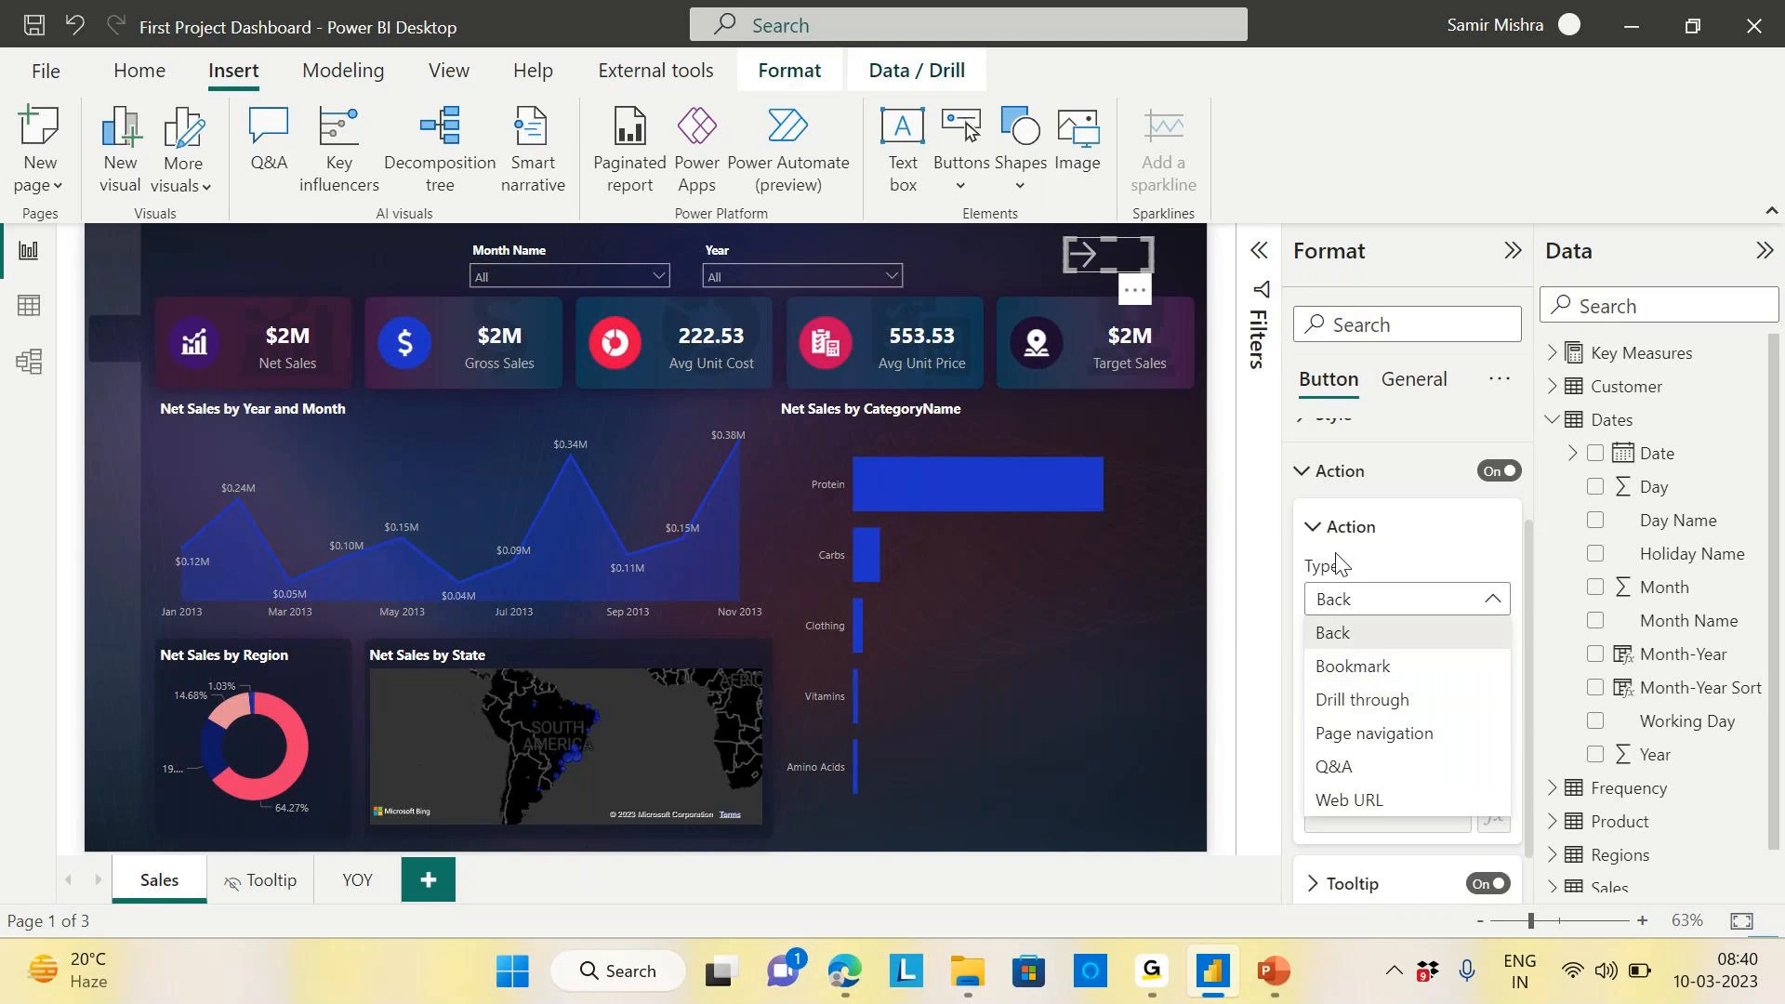
pyautogui.click(1406, 735)
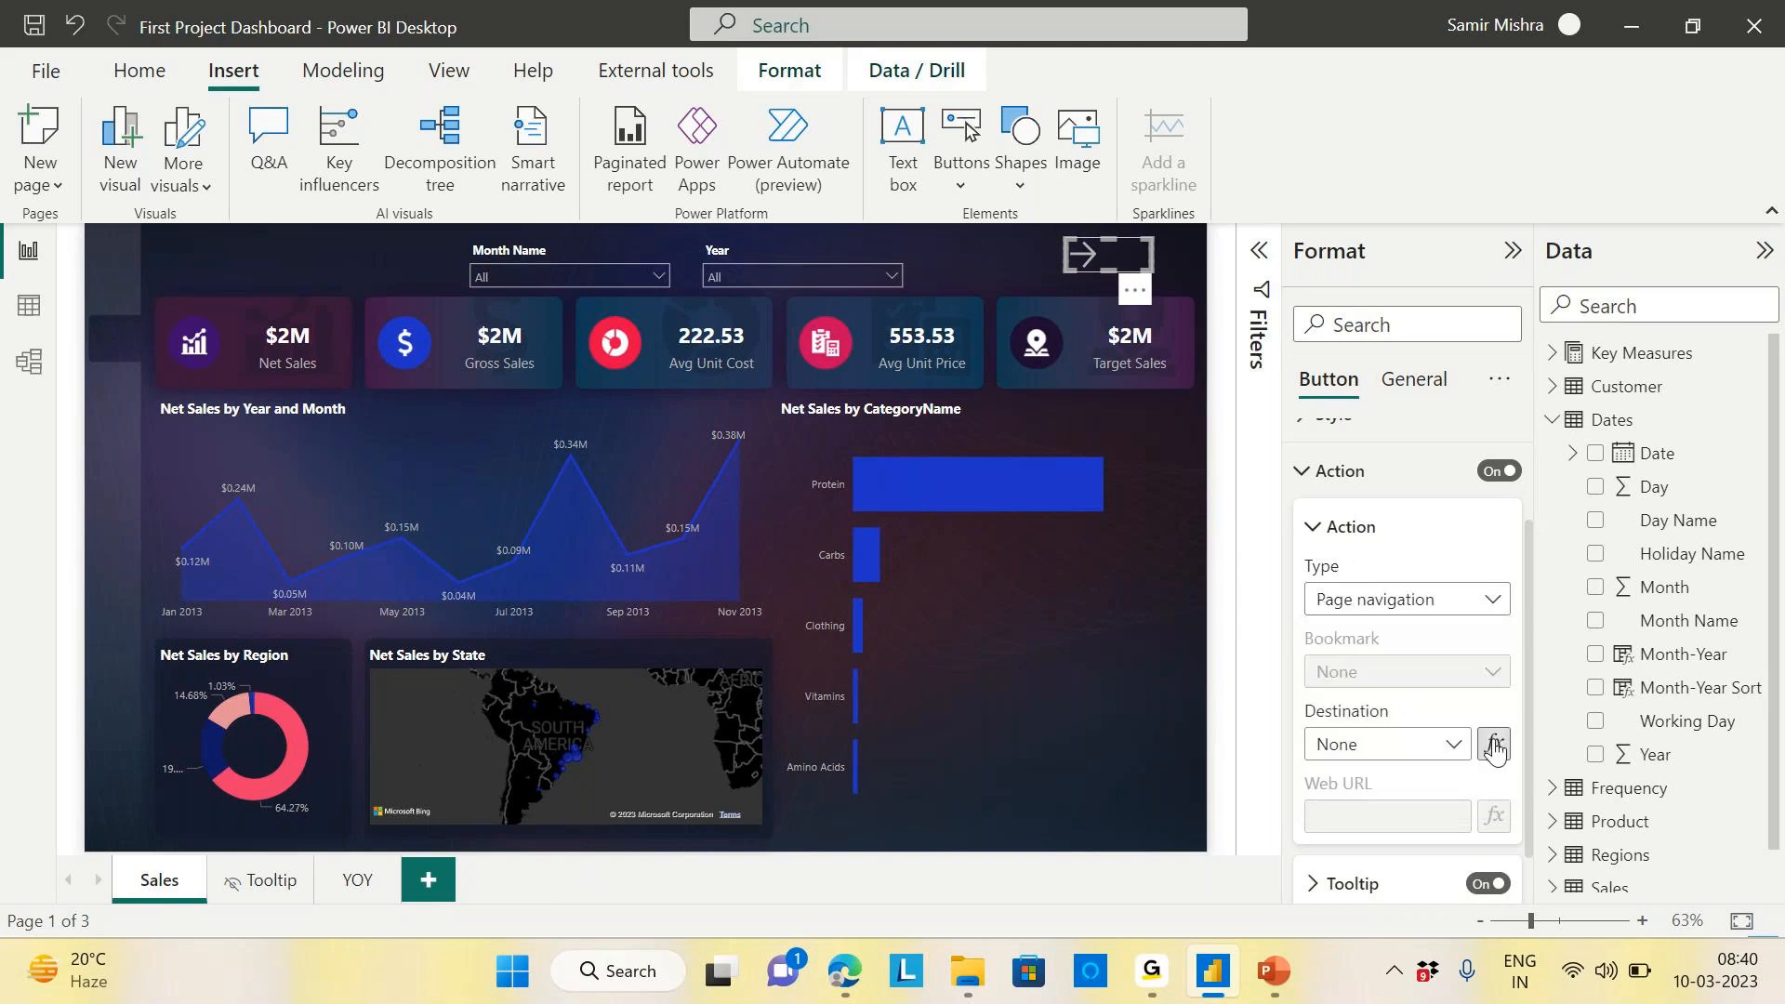
# Set the arrow button's page navigation destination to YOY and save the report
pyautogui.click(1457, 746)
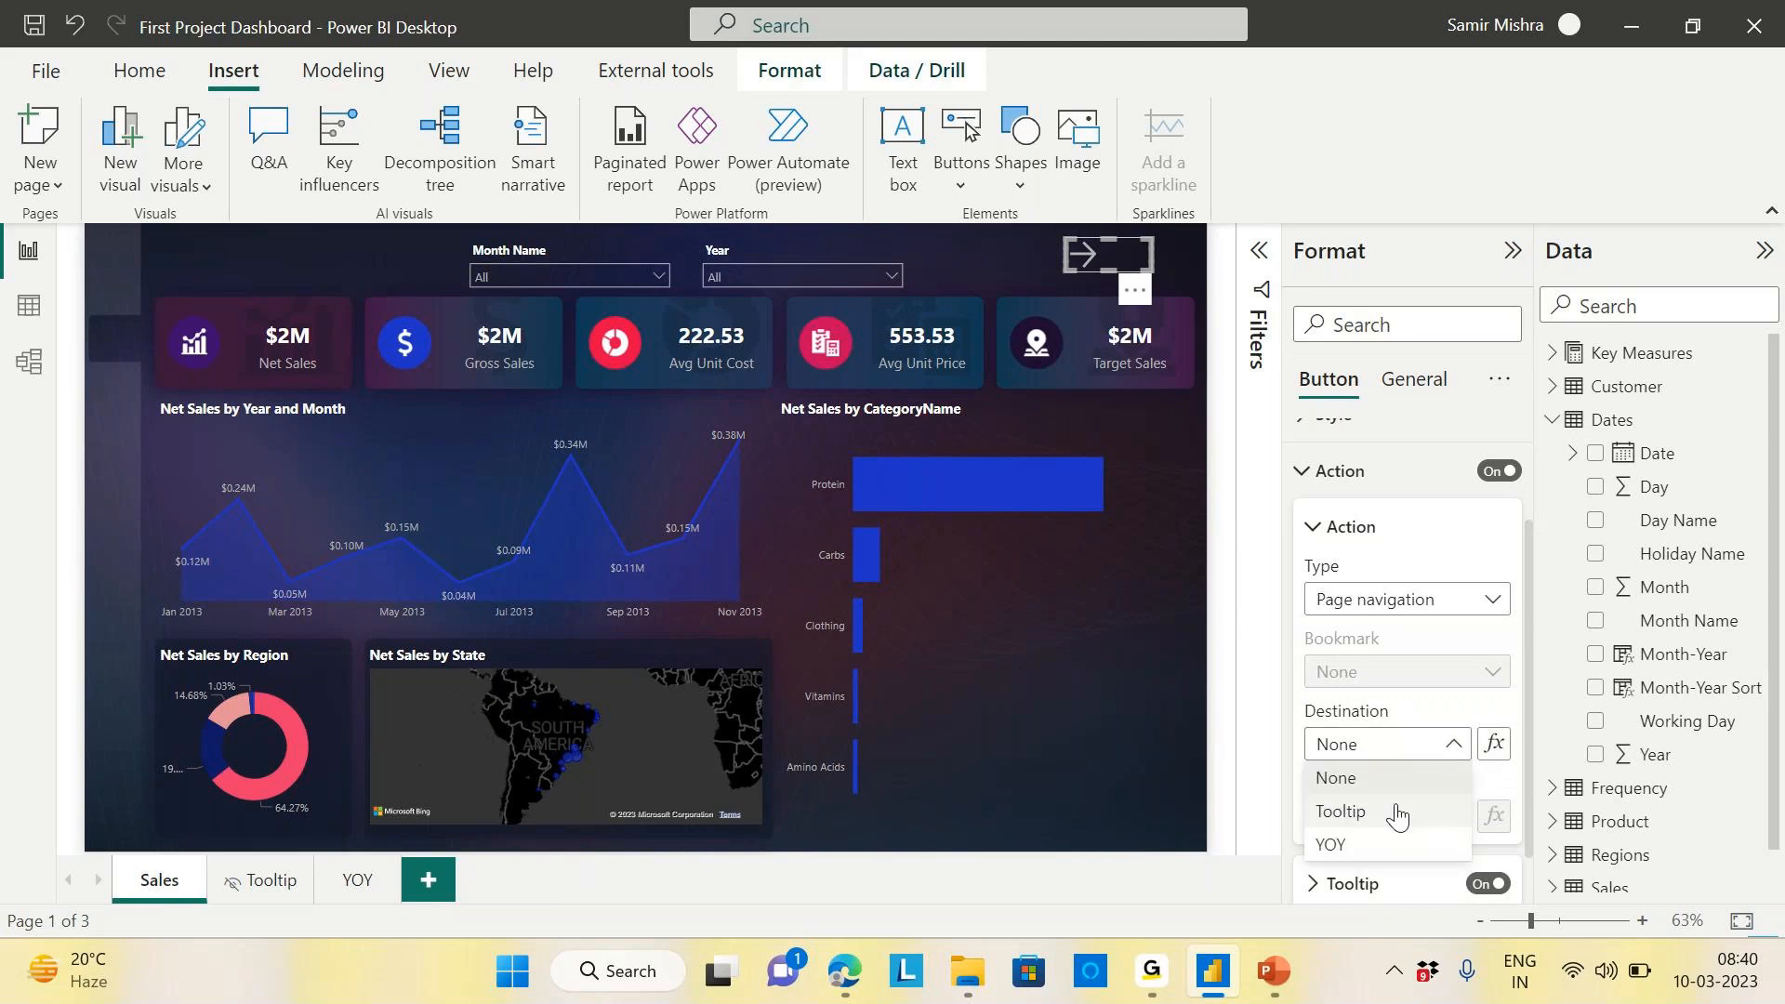
pyautogui.click(1333, 846)
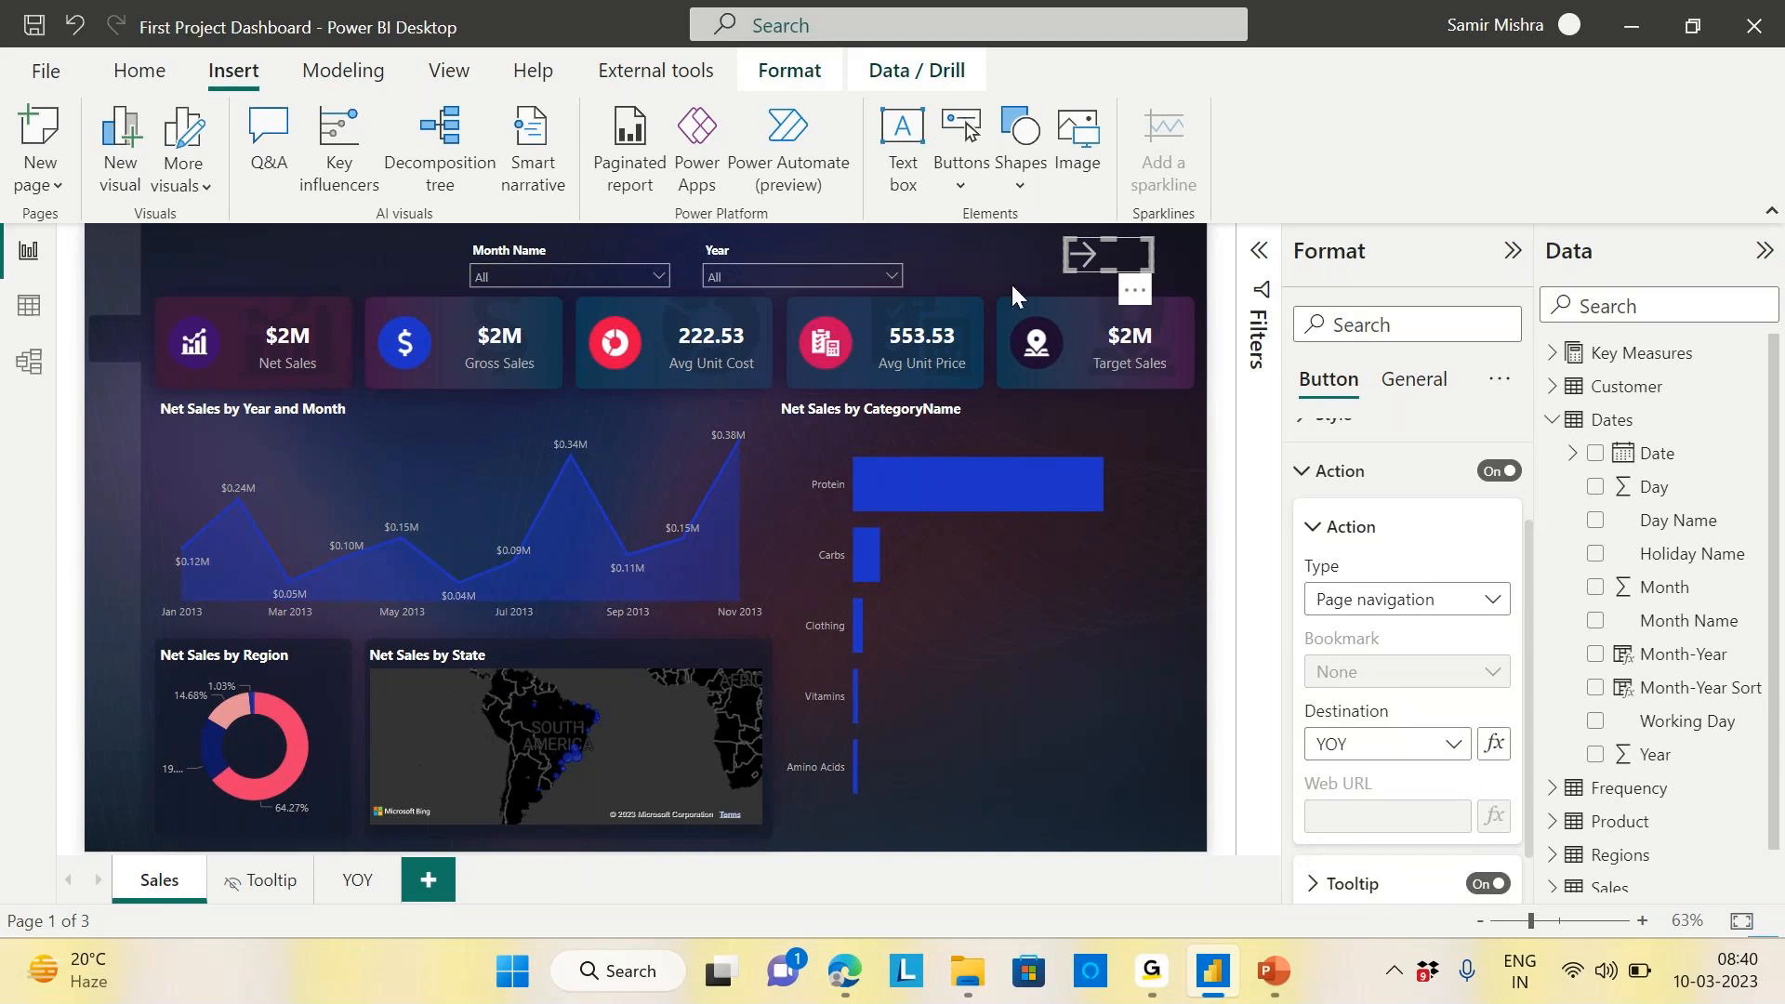
pyautogui.click(286, 247)
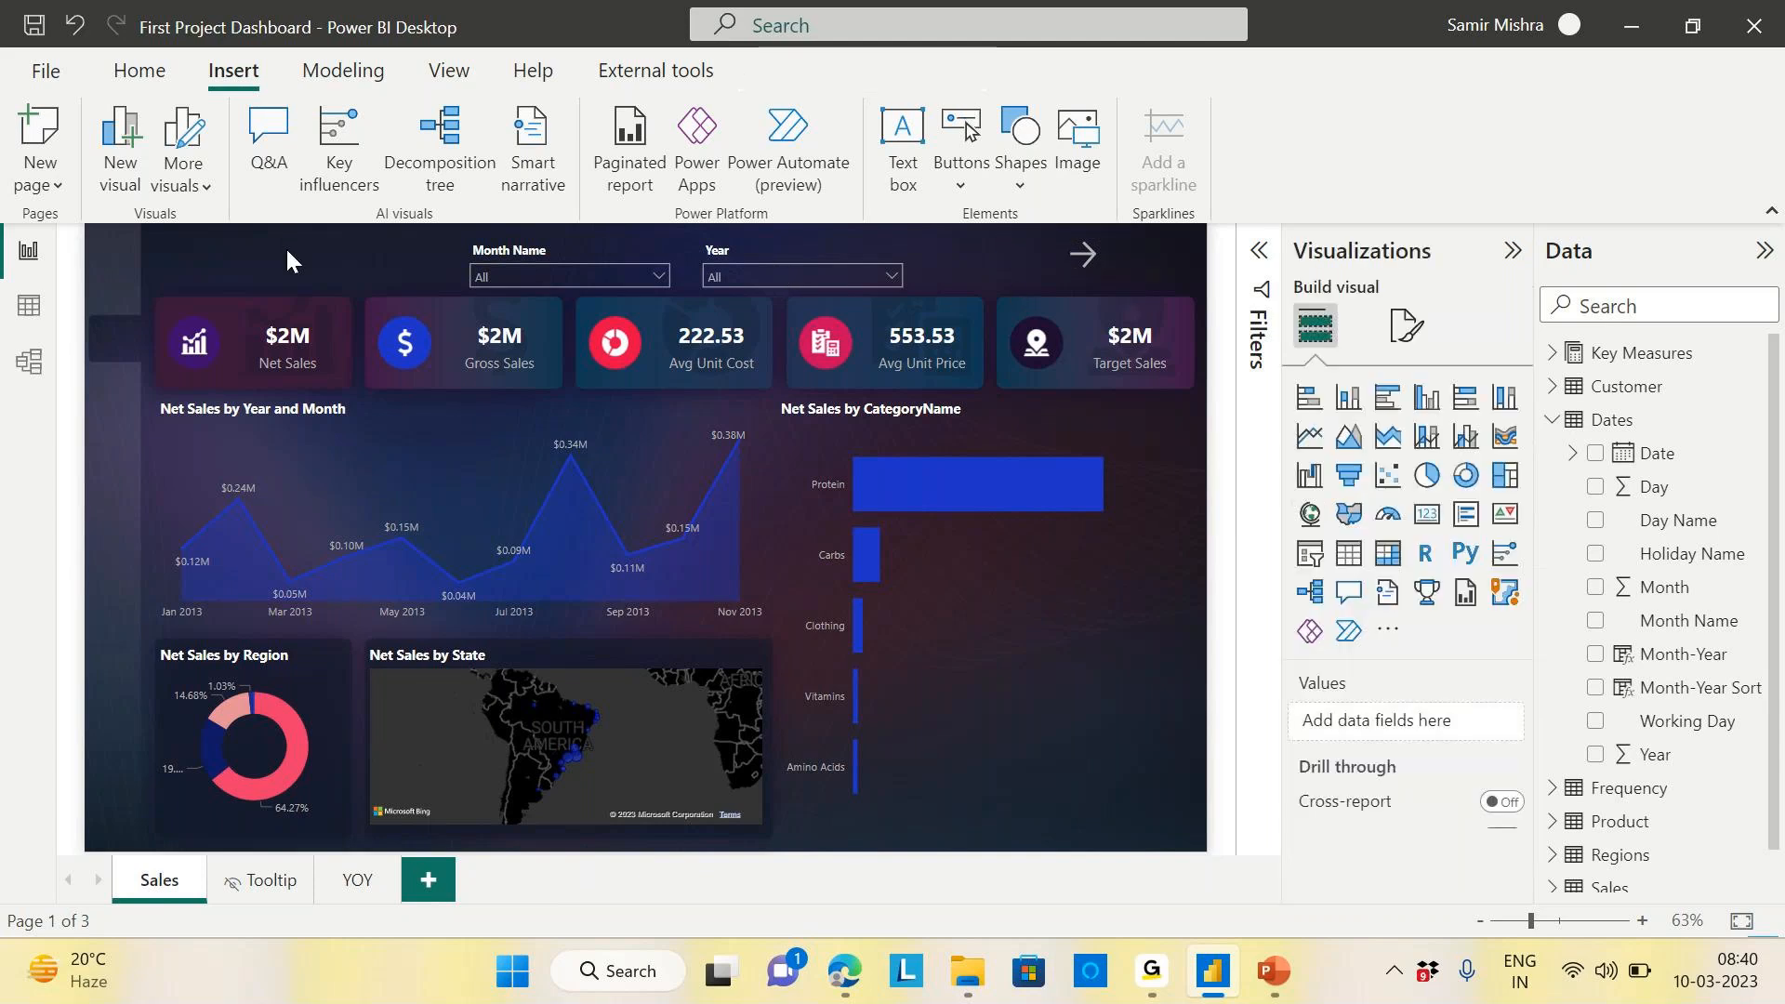
pyautogui.hotkey('ctrl', 's')
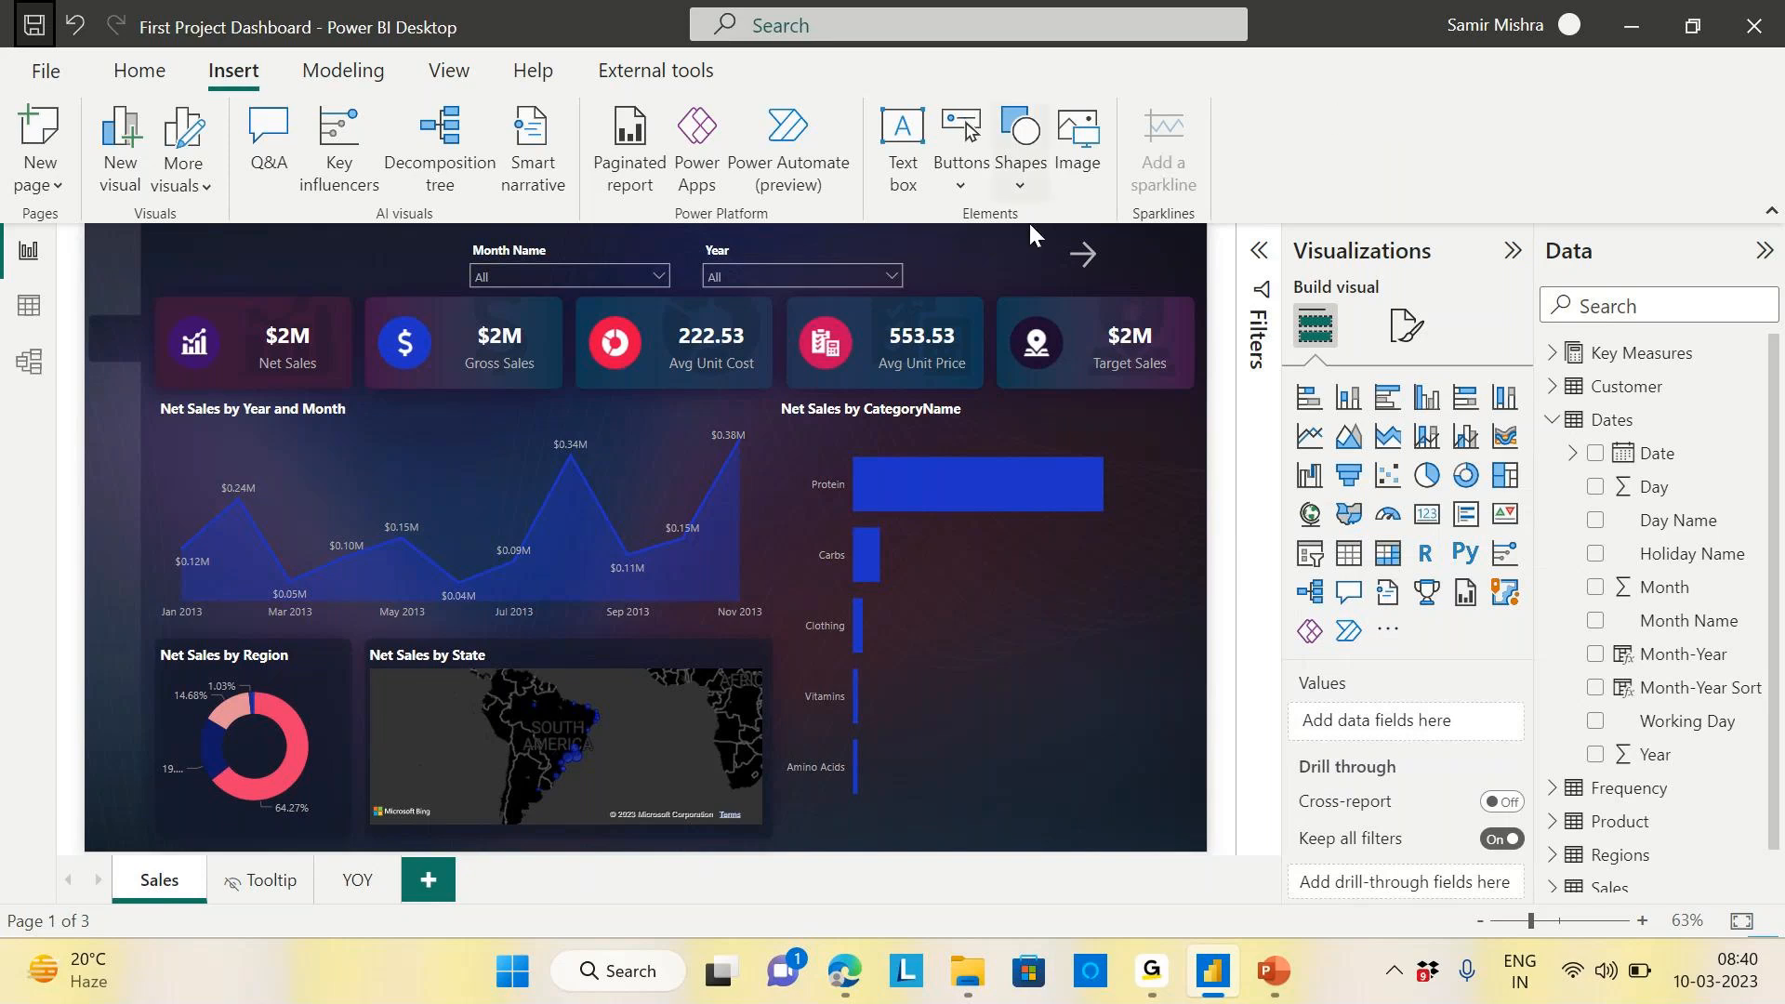
# Follow the arrow button to the YOY page and insert a Back button there
pyautogui.keyDown('ctrl'); pyautogui.click(1092, 265); pyautogui.keyUp('ctrl')
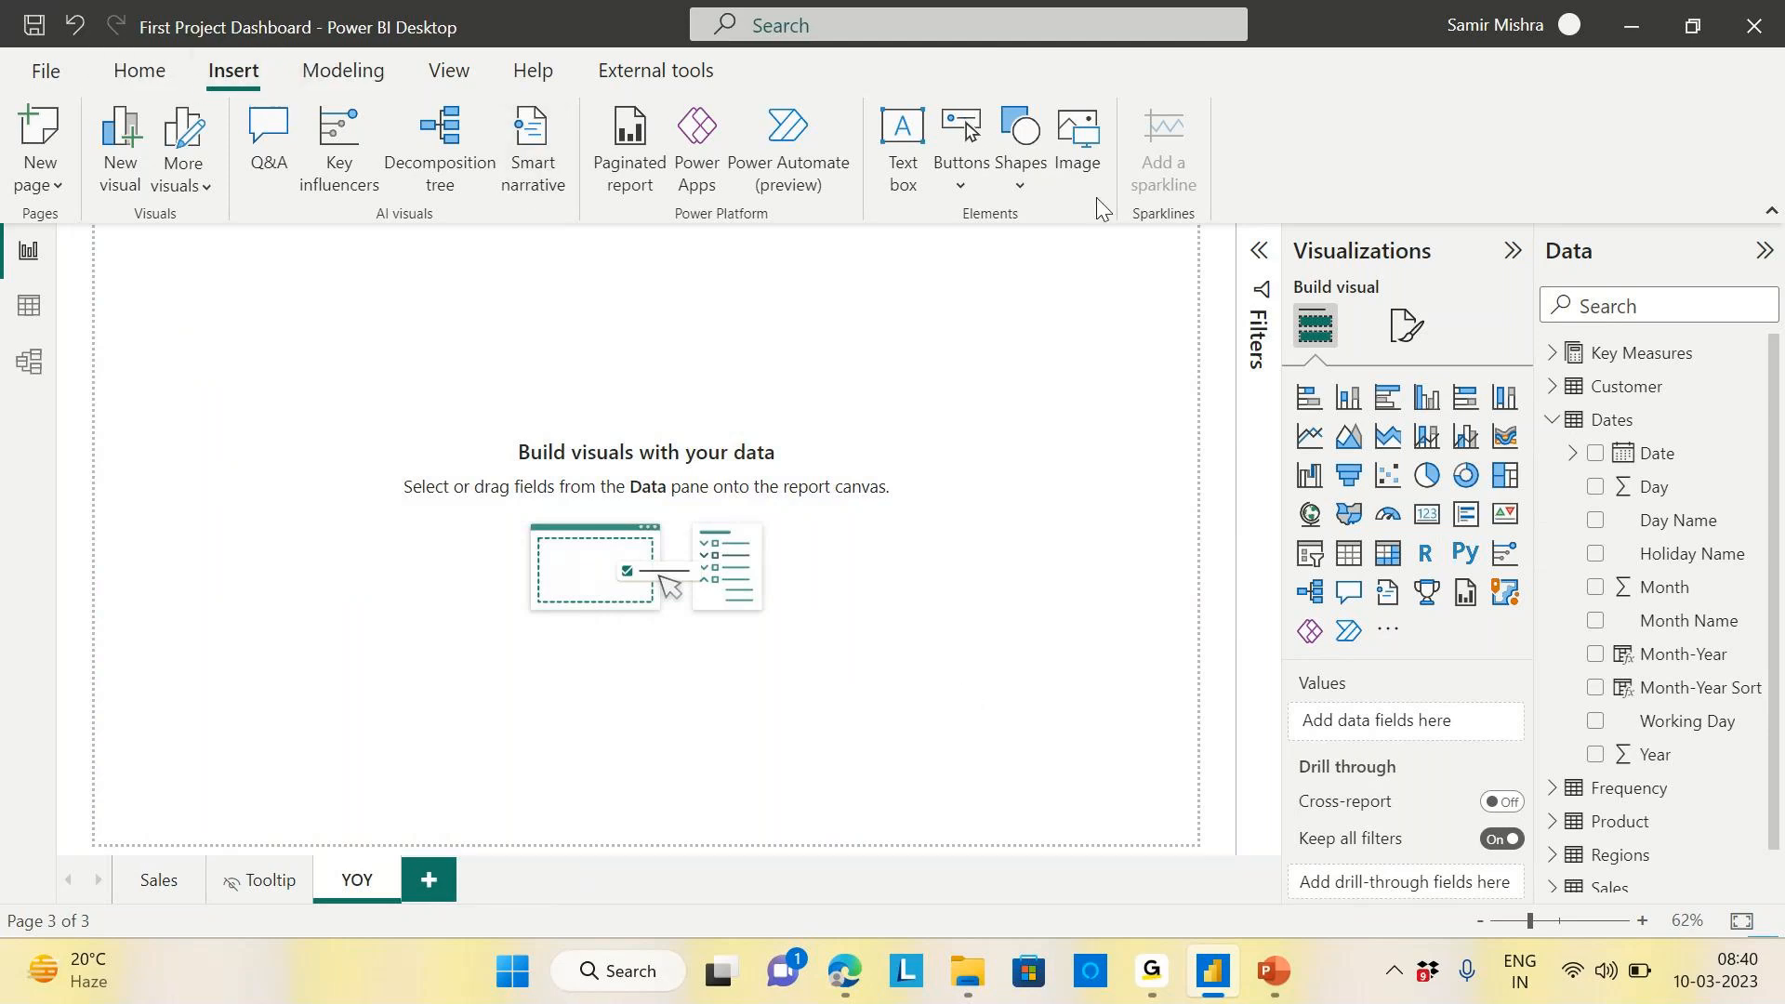
pyautogui.click(963, 180)
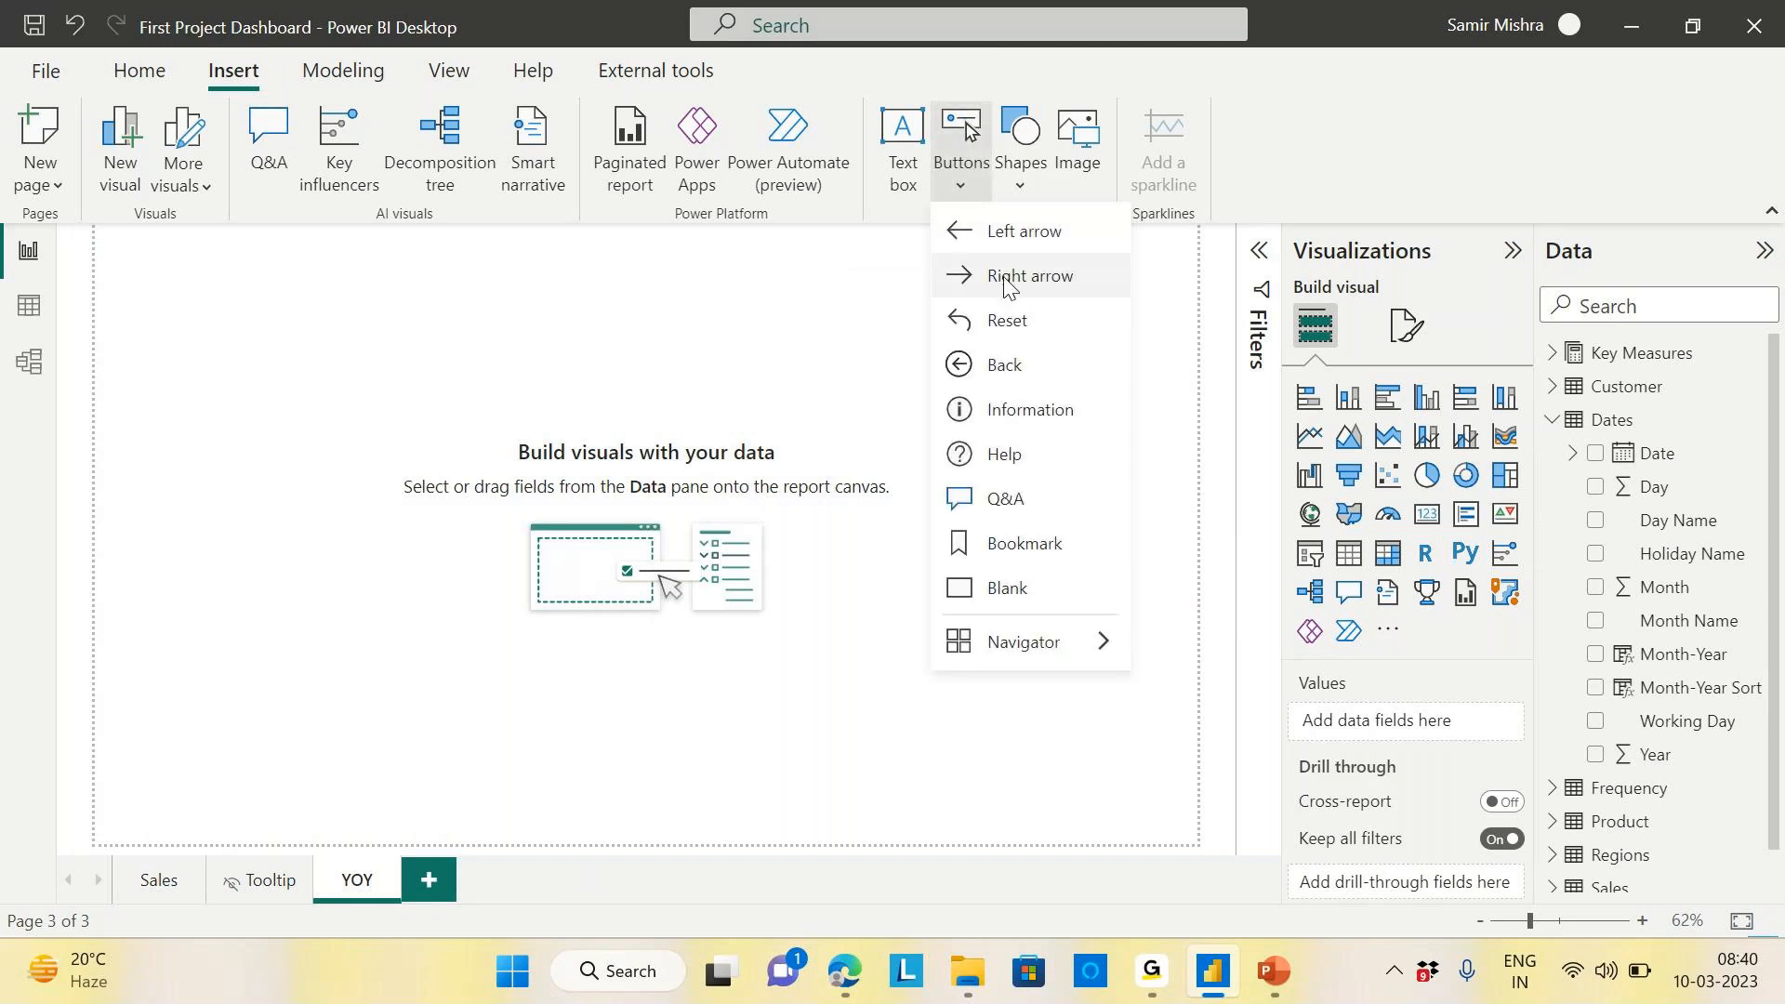
pyautogui.click(1007, 375)
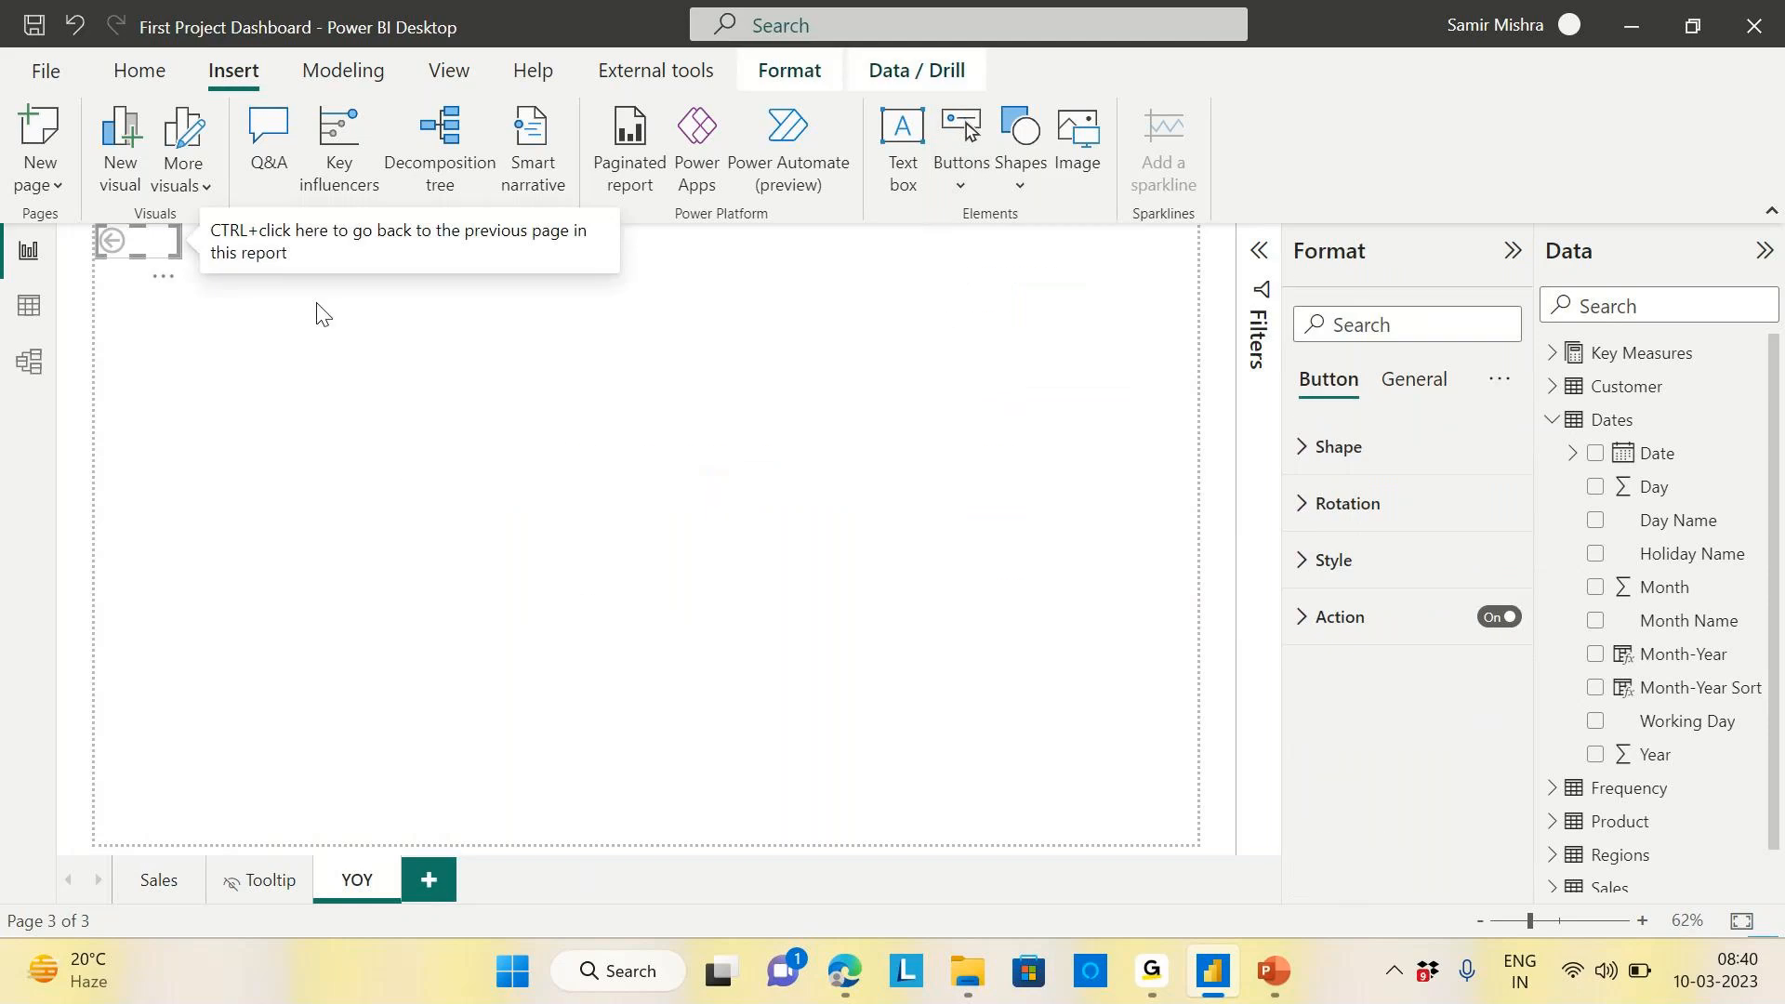
pyautogui.click(446, 393)
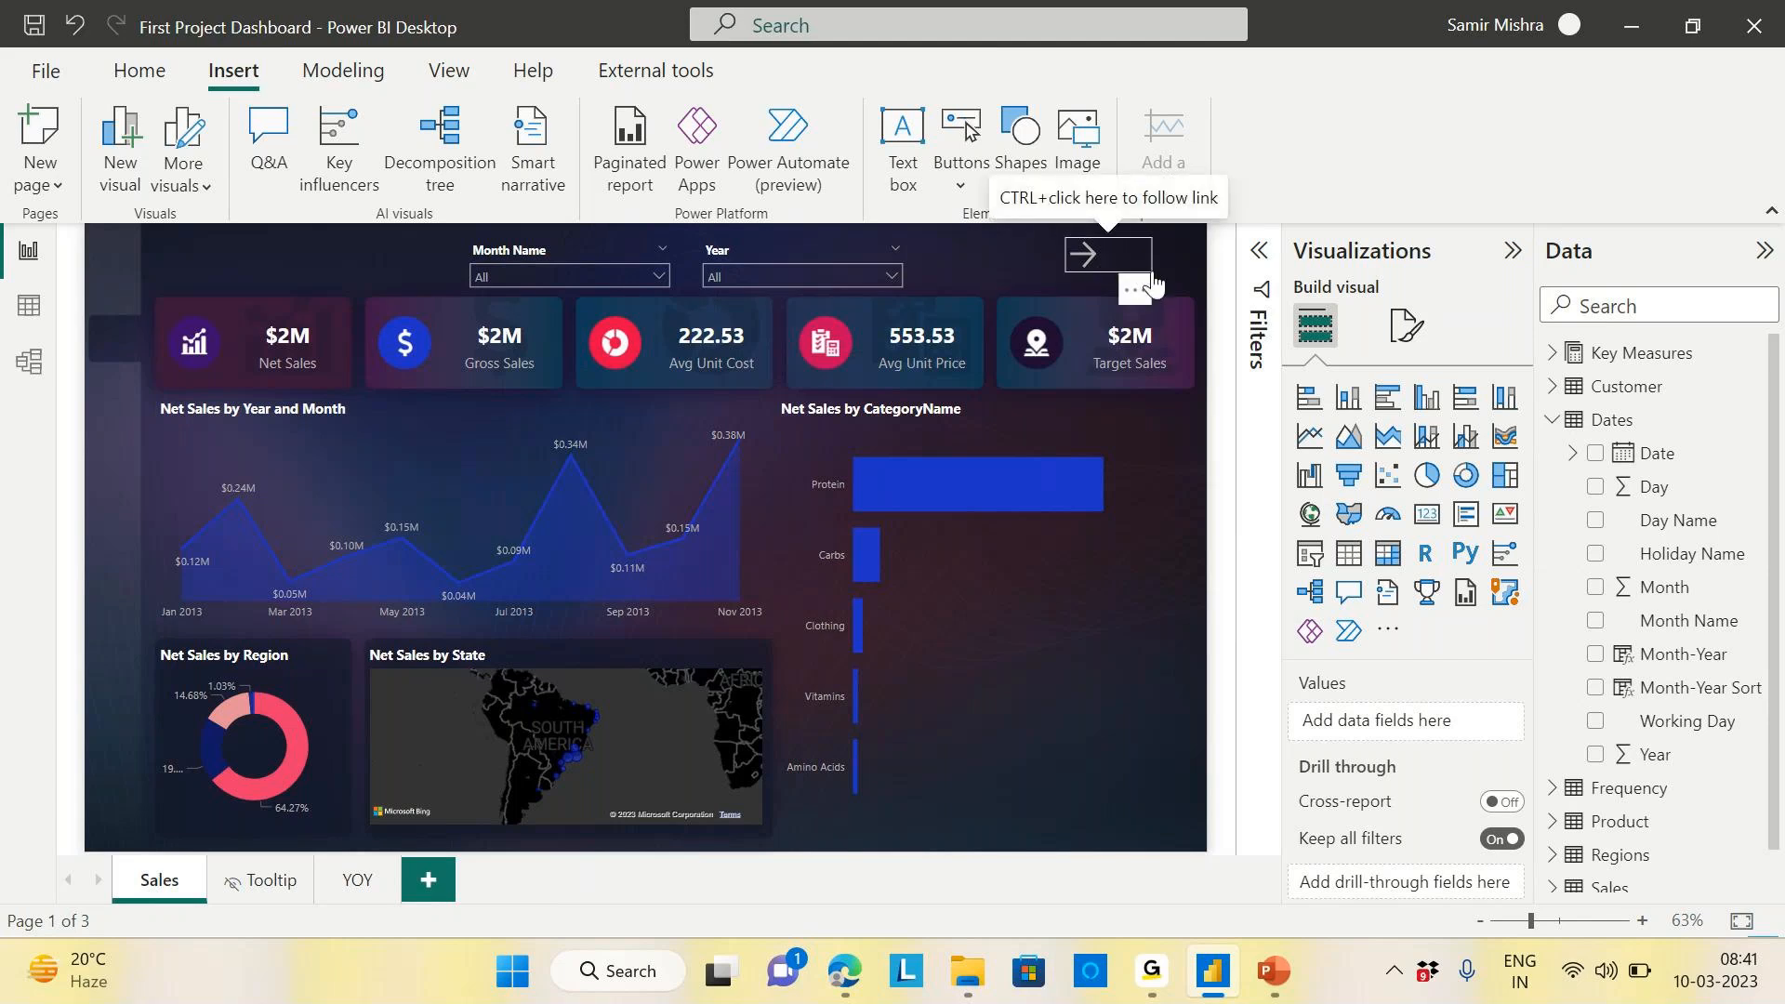
# Remove the arrow button from the Sales page and the Back button from the YOY page
pyautogui.click(1136, 291)
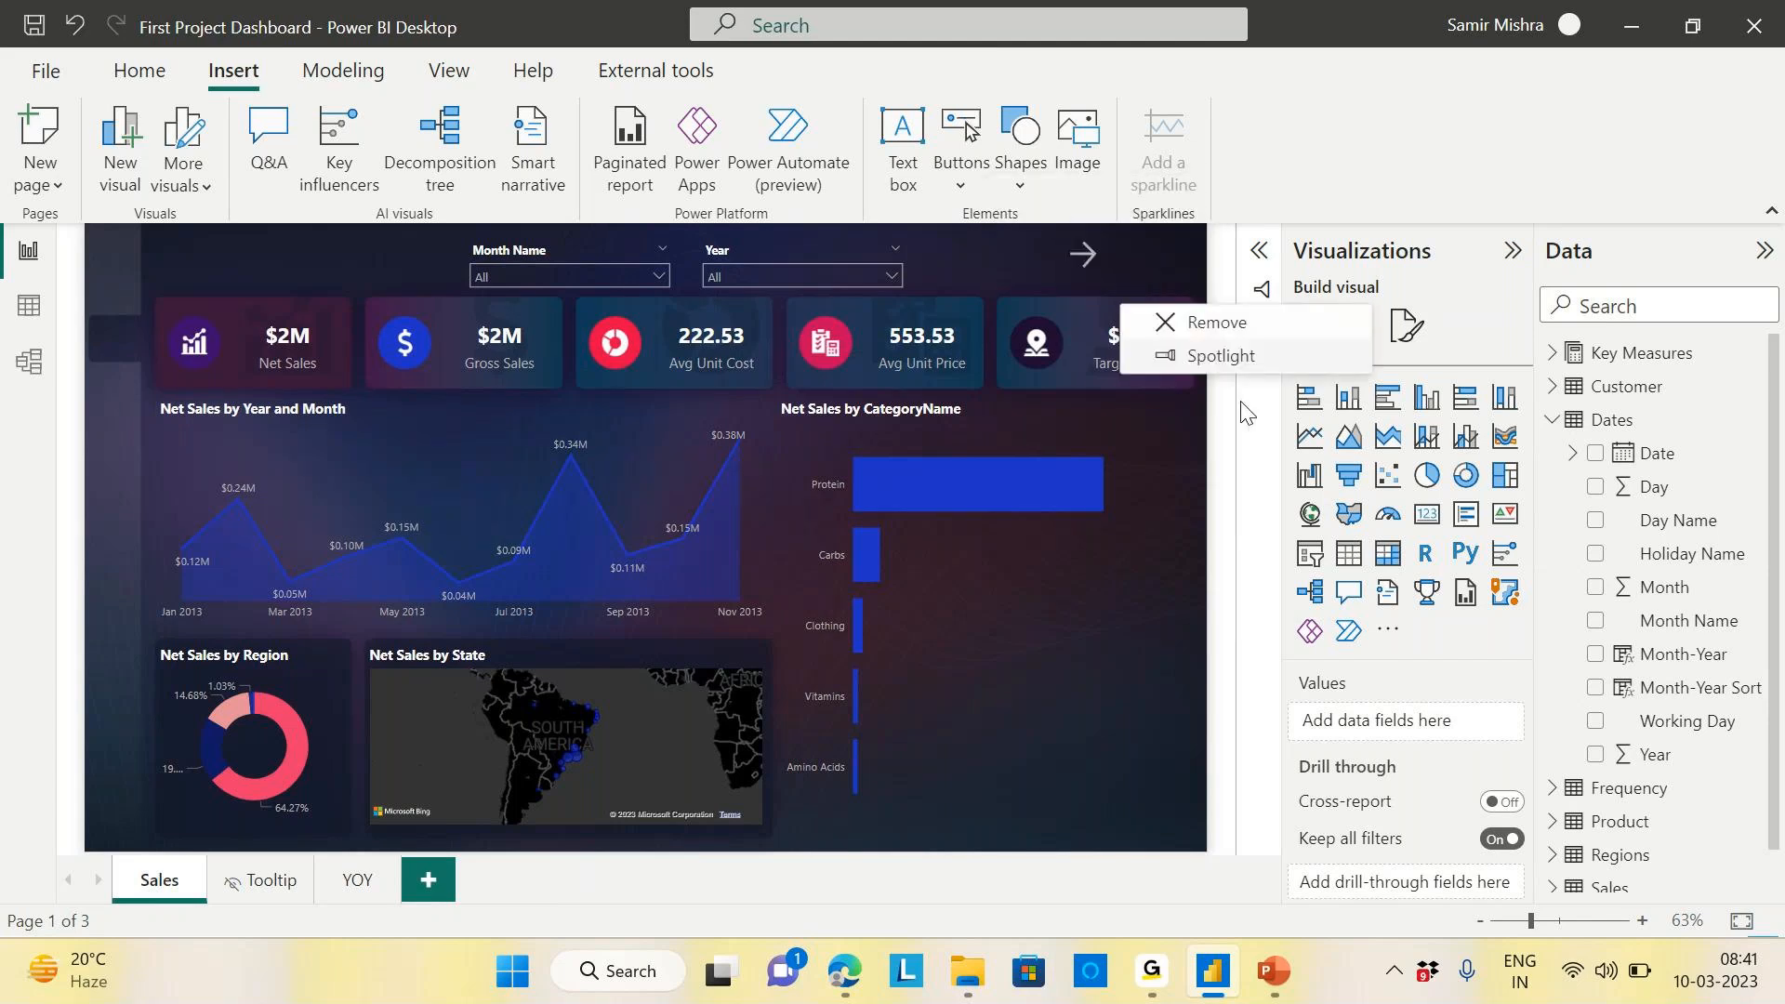
pyautogui.click(1216, 326)
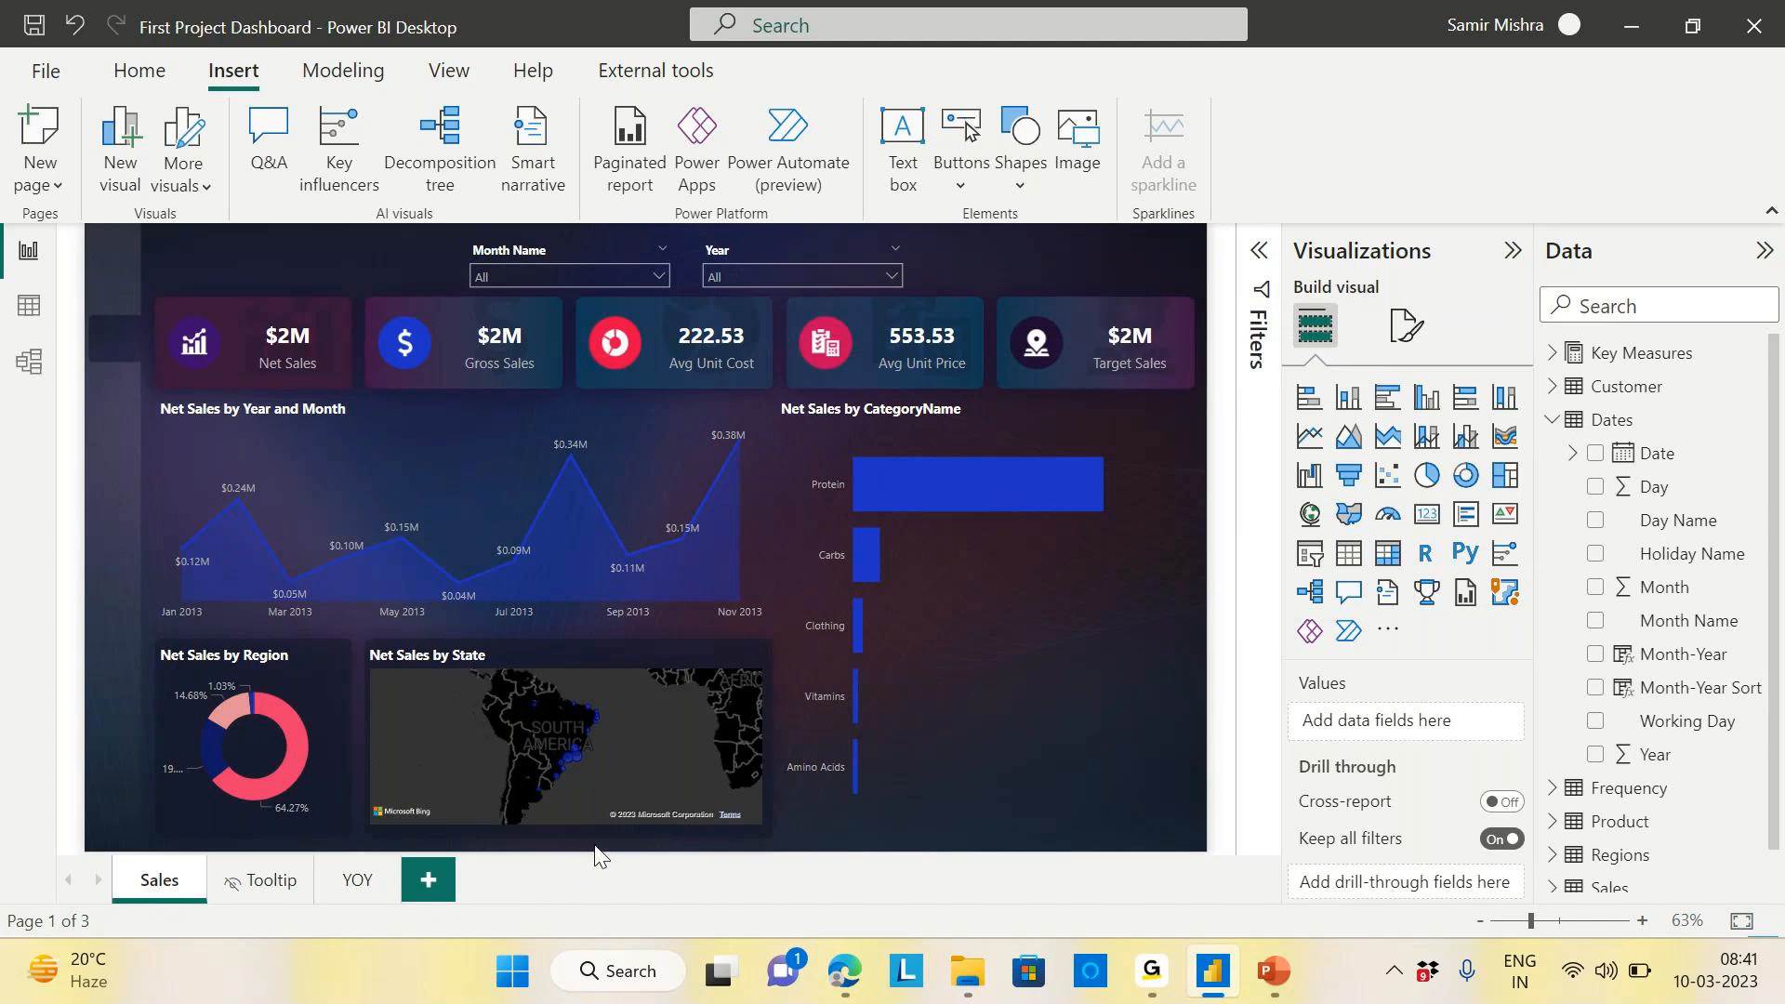
pyautogui.click(357, 881)
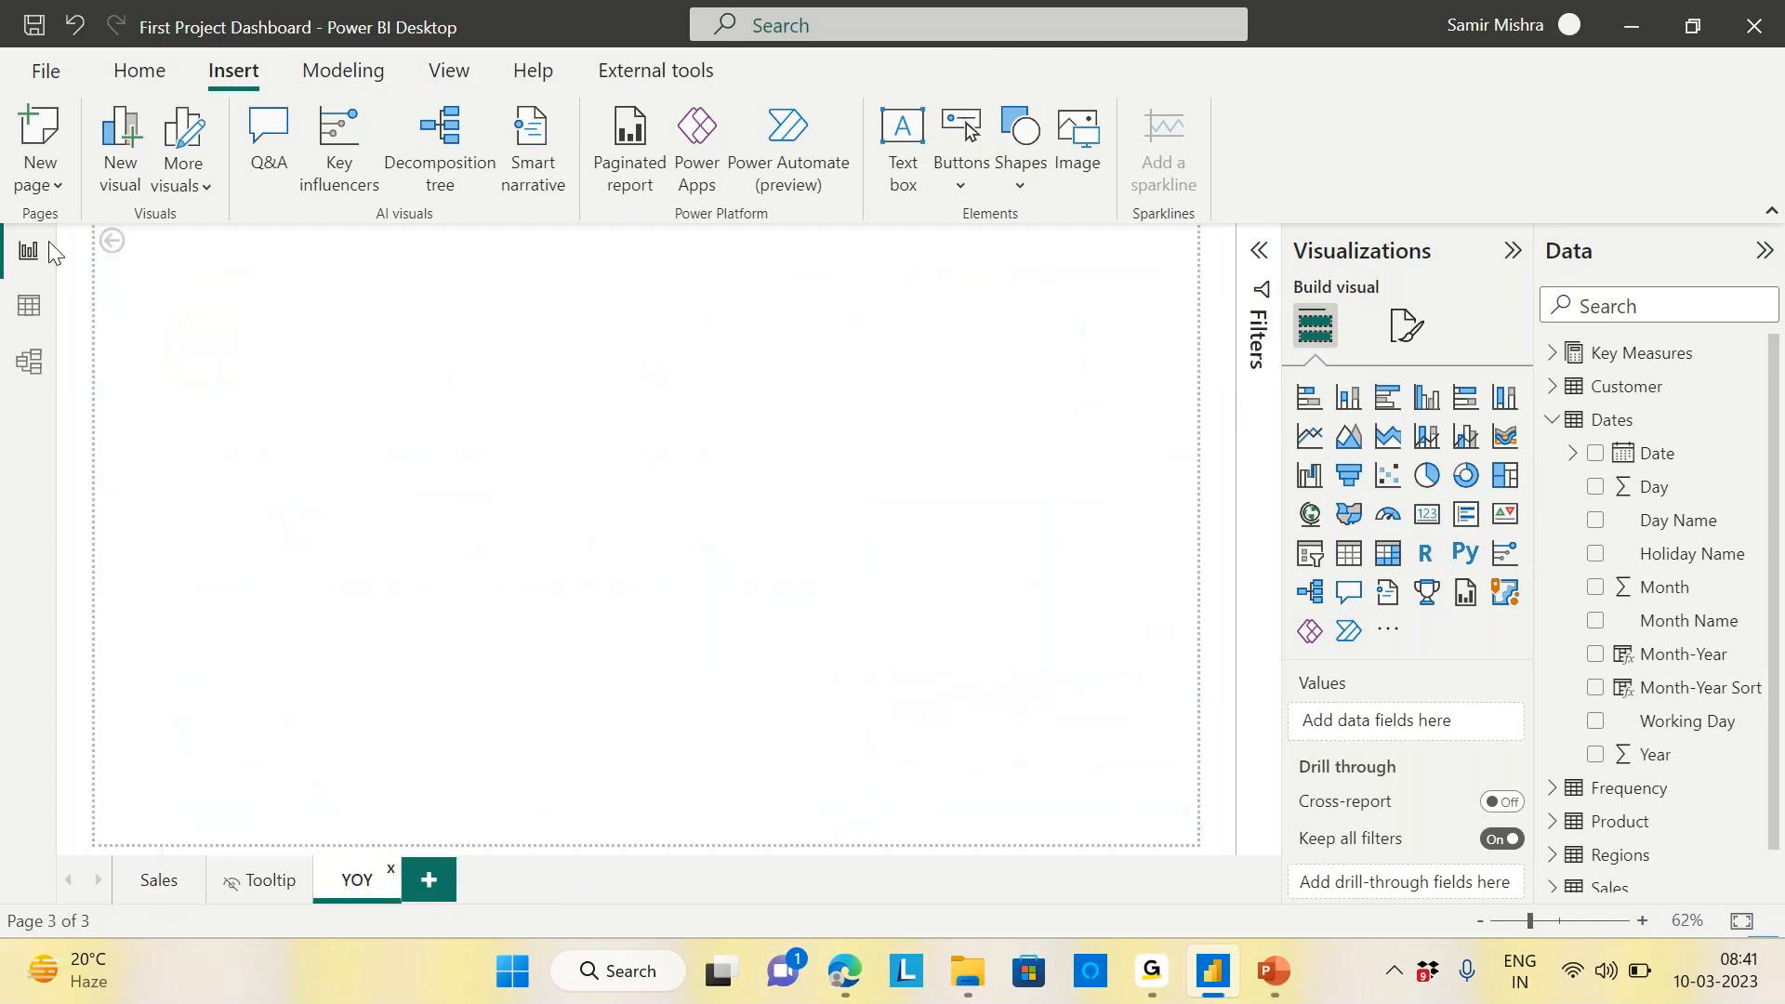
pyautogui.click(149, 246)
pyautogui.click(164, 277)
pyautogui.click(316, 308)
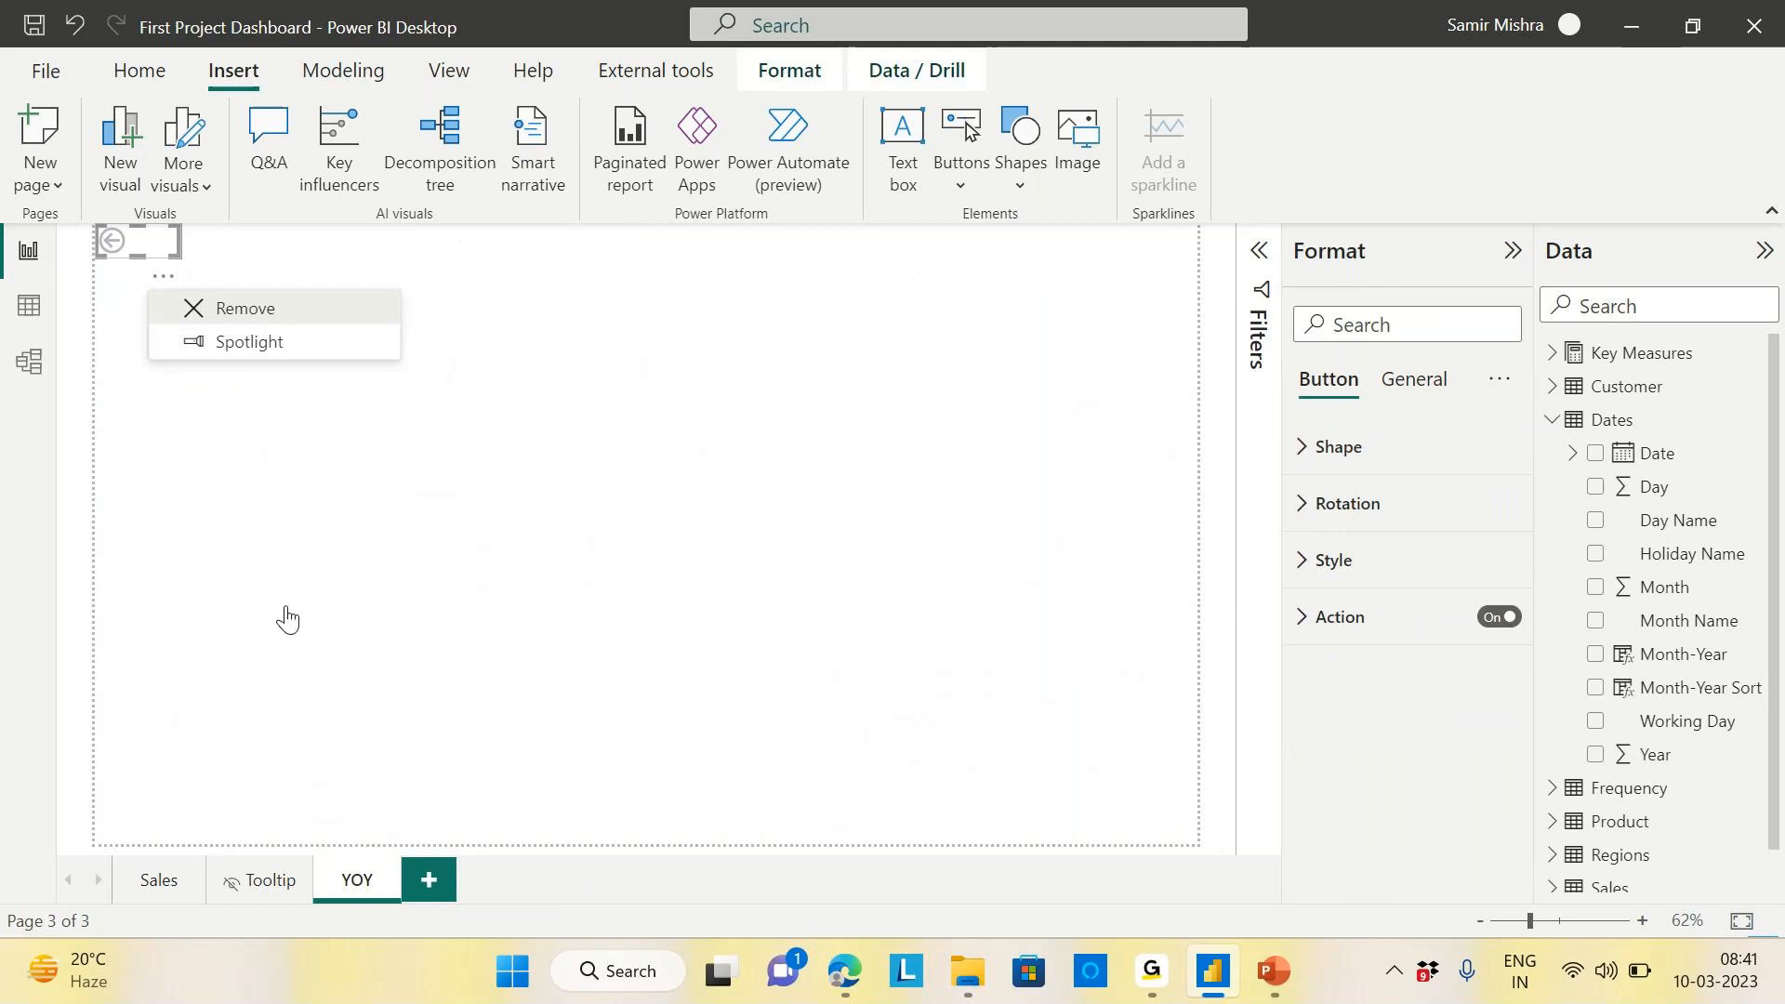
# Insert a blank button on the Sales page and place it above the Target Sales card, beside the Year slicer
pyautogui.click(171, 879)
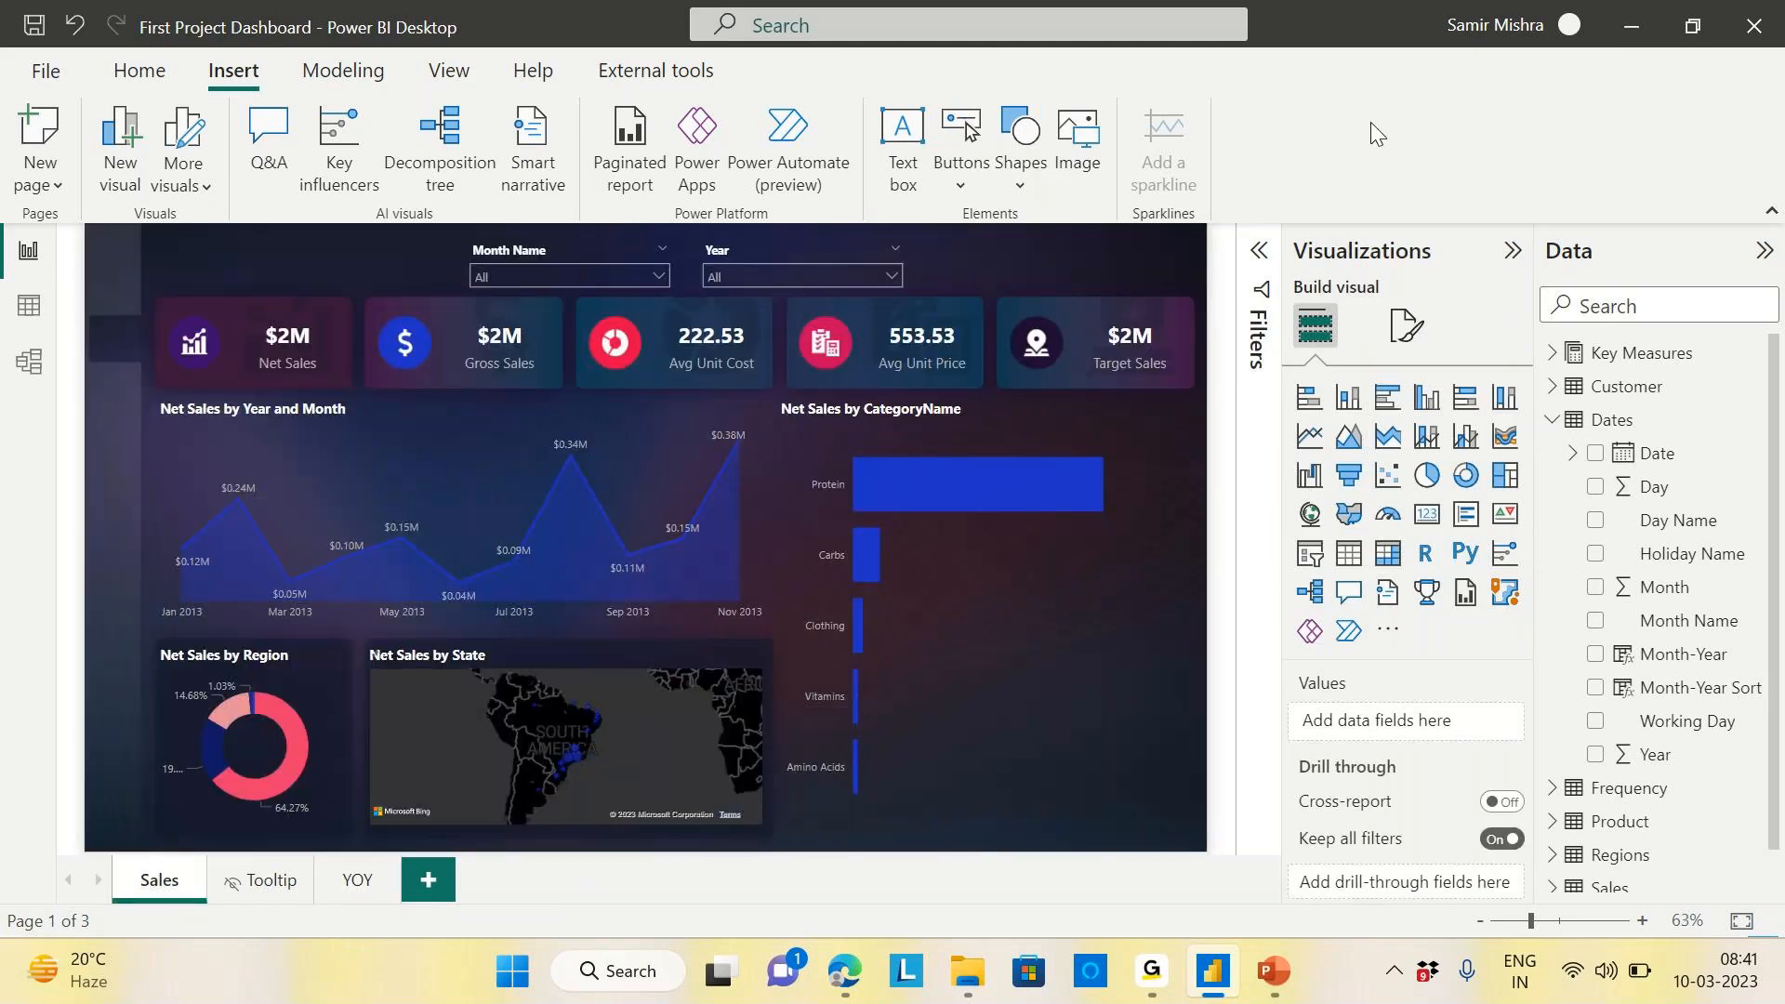
pyautogui.click(963, 184)
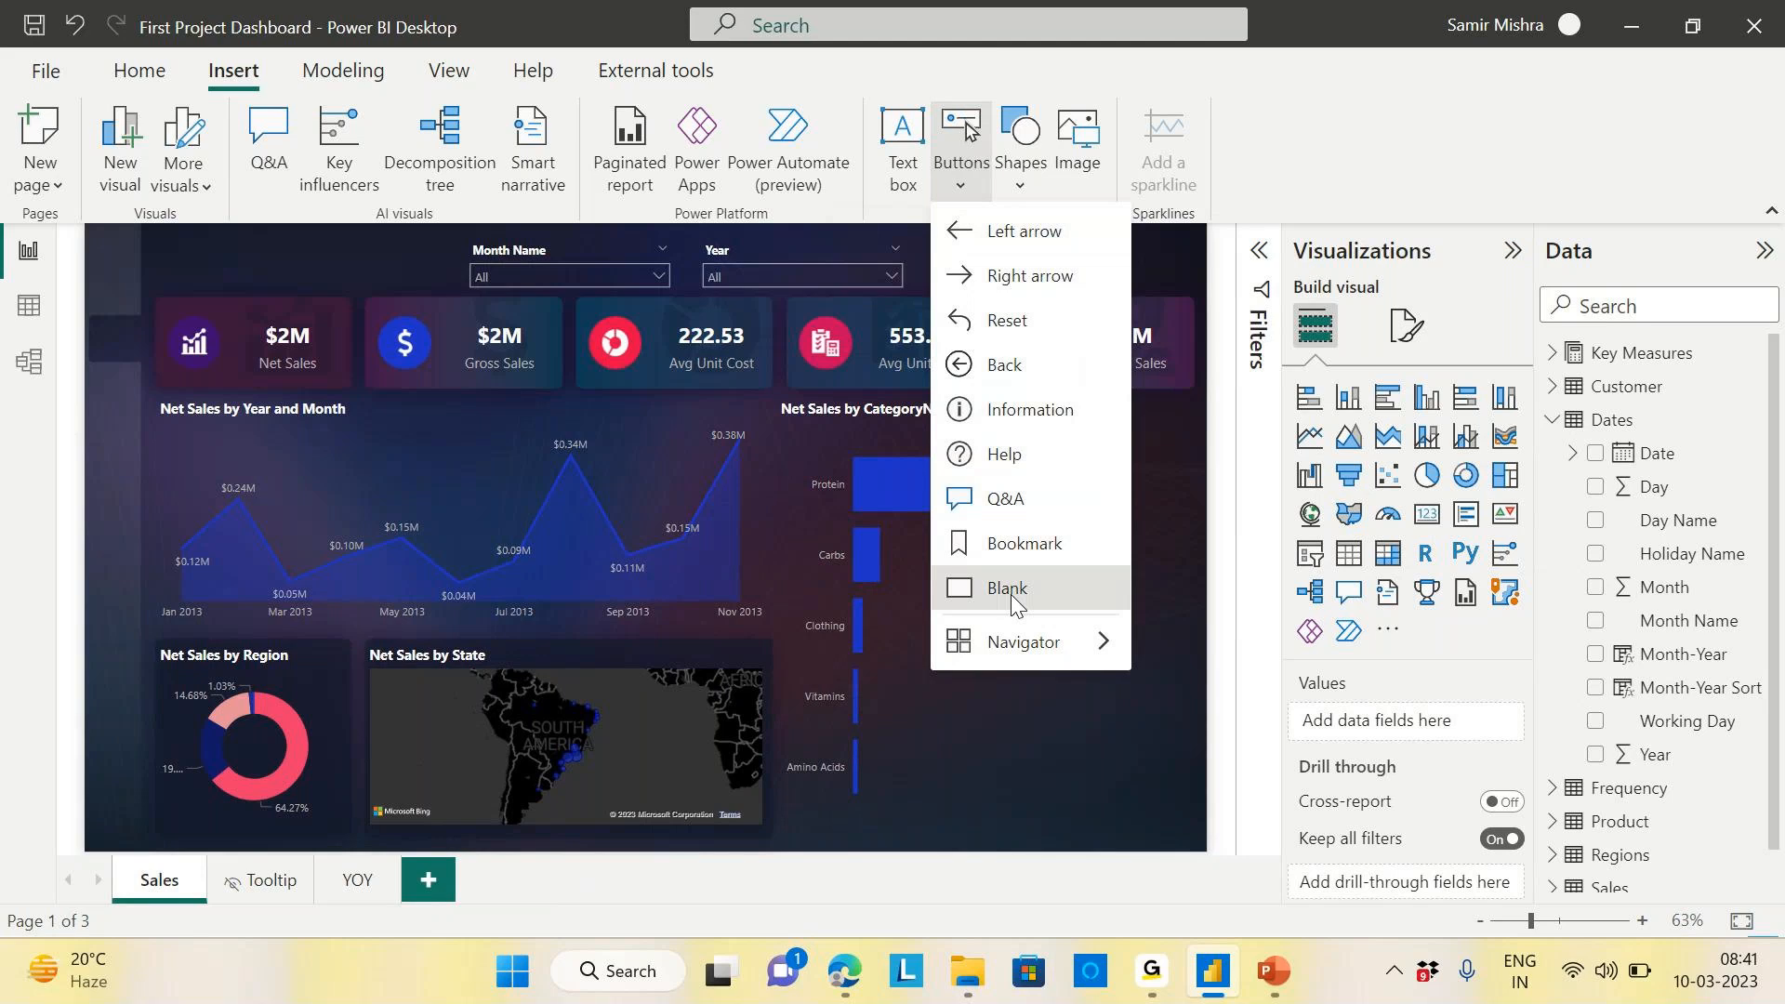
pyautogui.click(1012, 595)
pyautogui.moveTo(126, 244); pyautogui.dragTo(1030, 268)
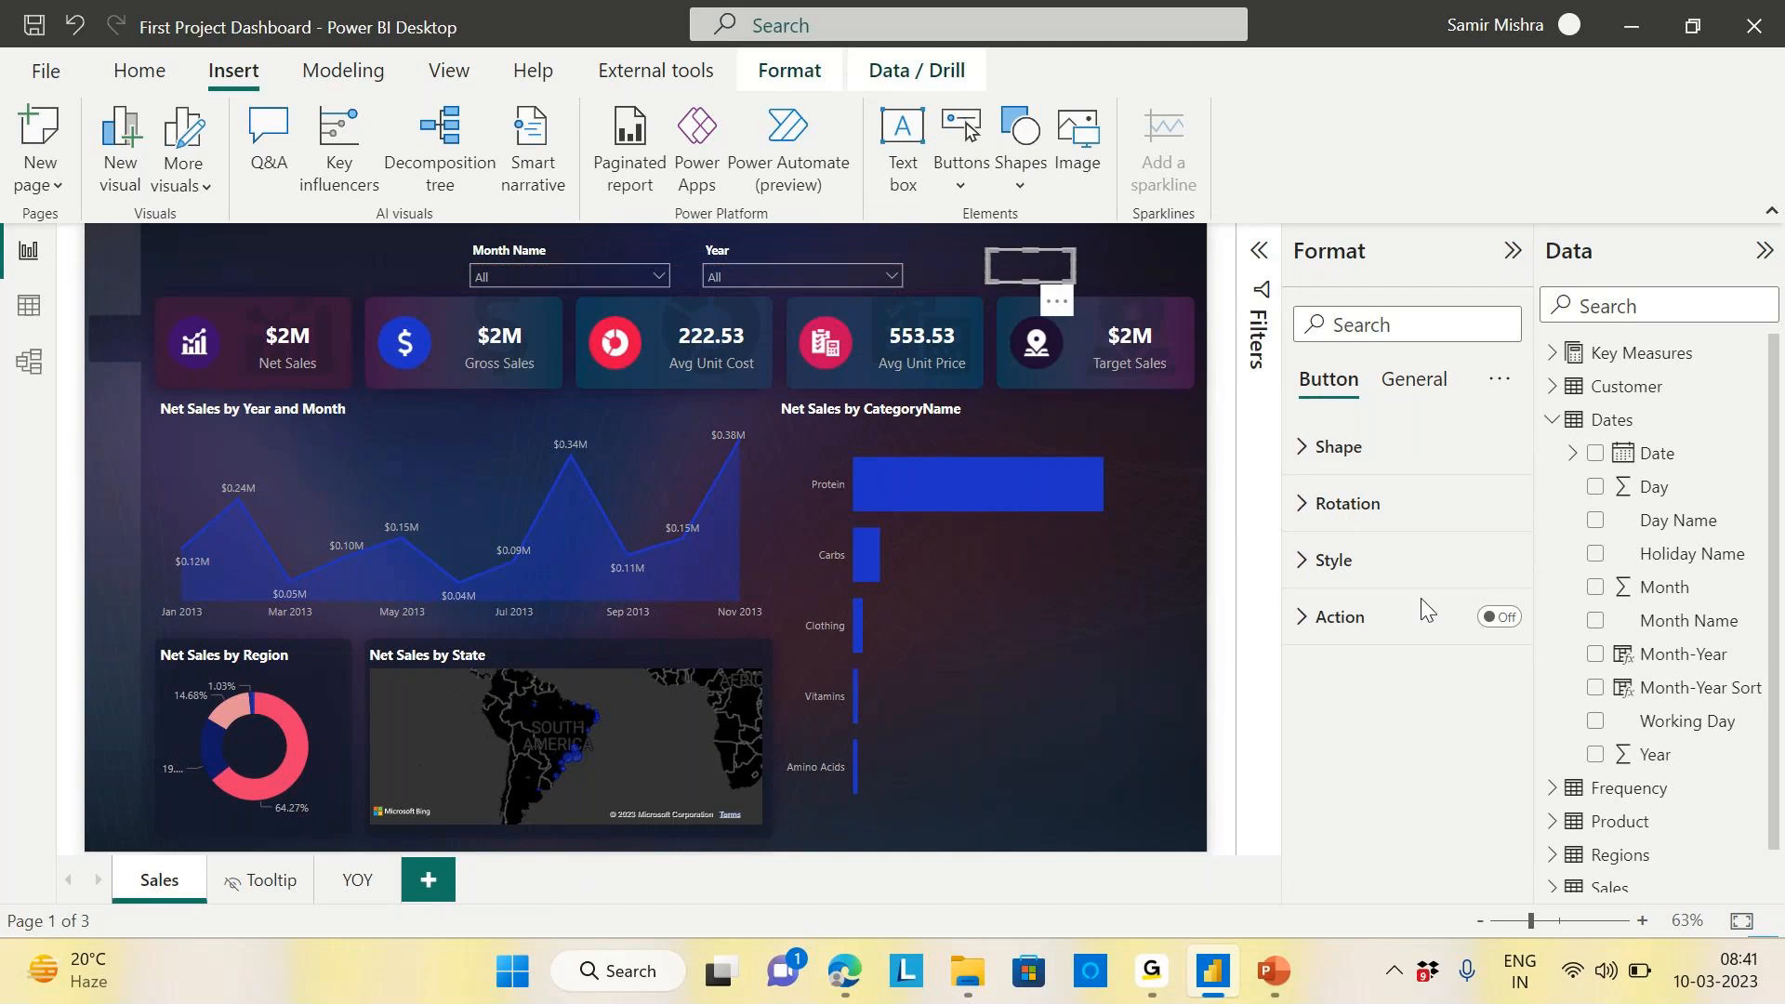
# Turn on the blank button's text in its style settings and set it to YOY
pyautogui.click(1308, 564)
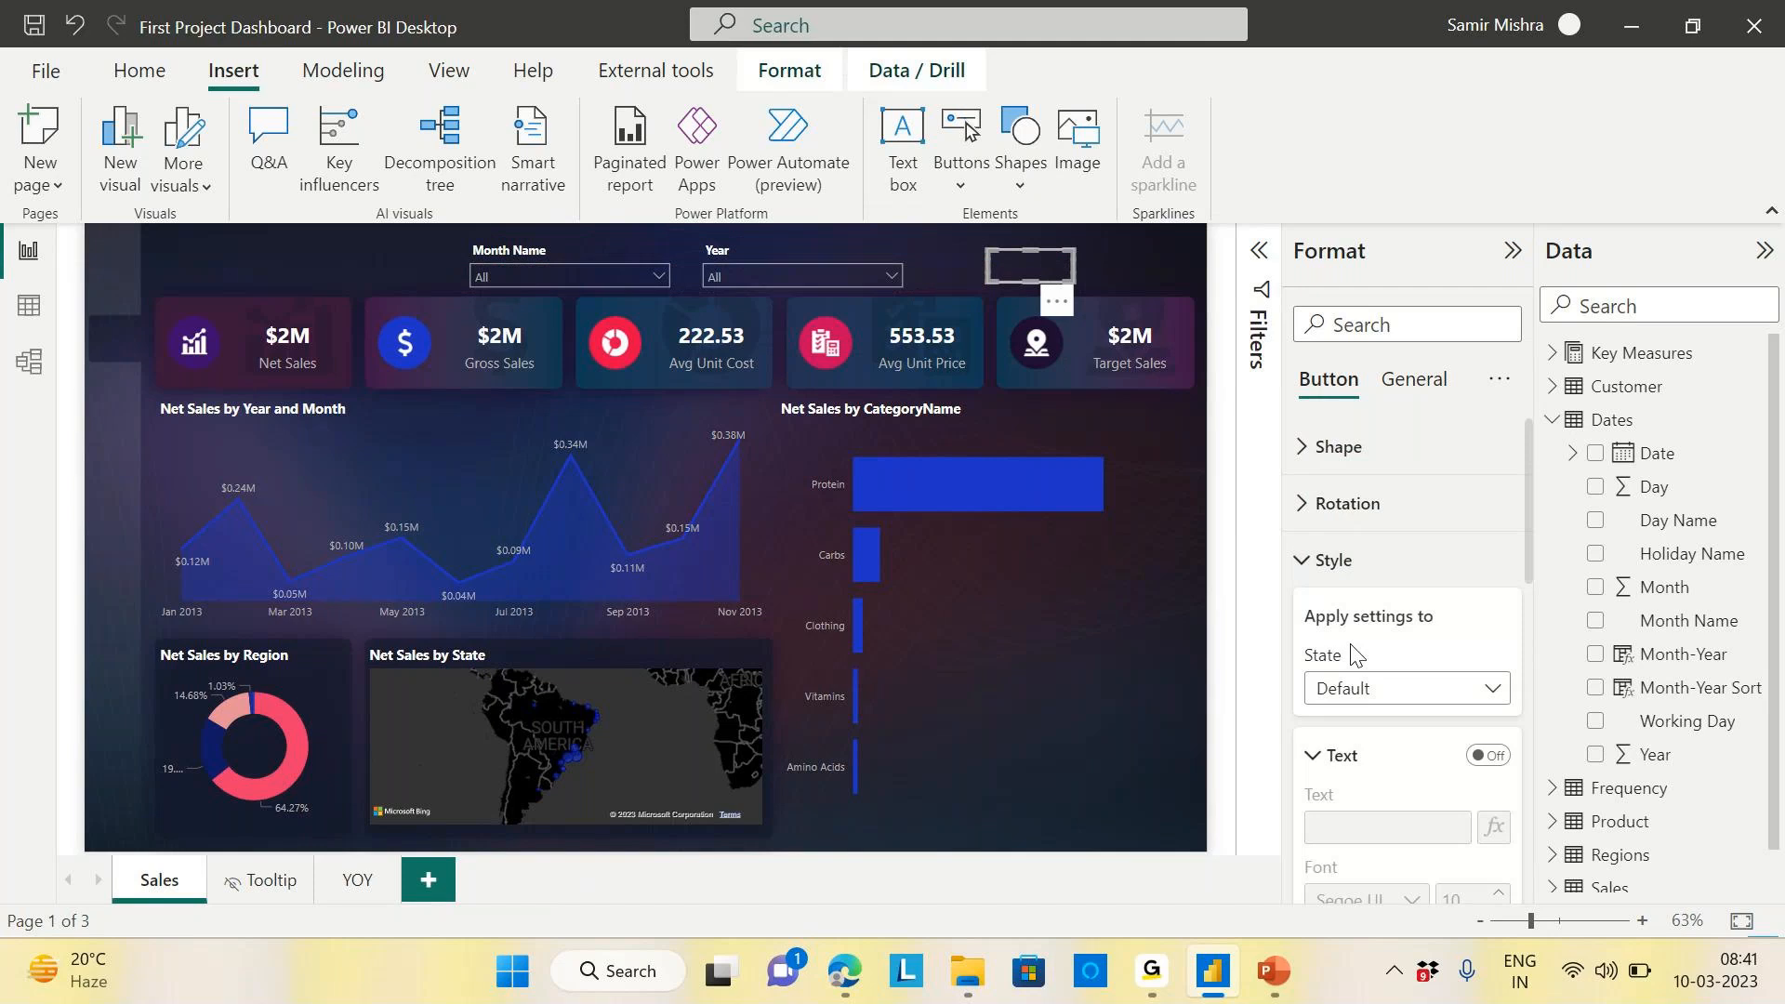
pyautogui.click(1492, 756)
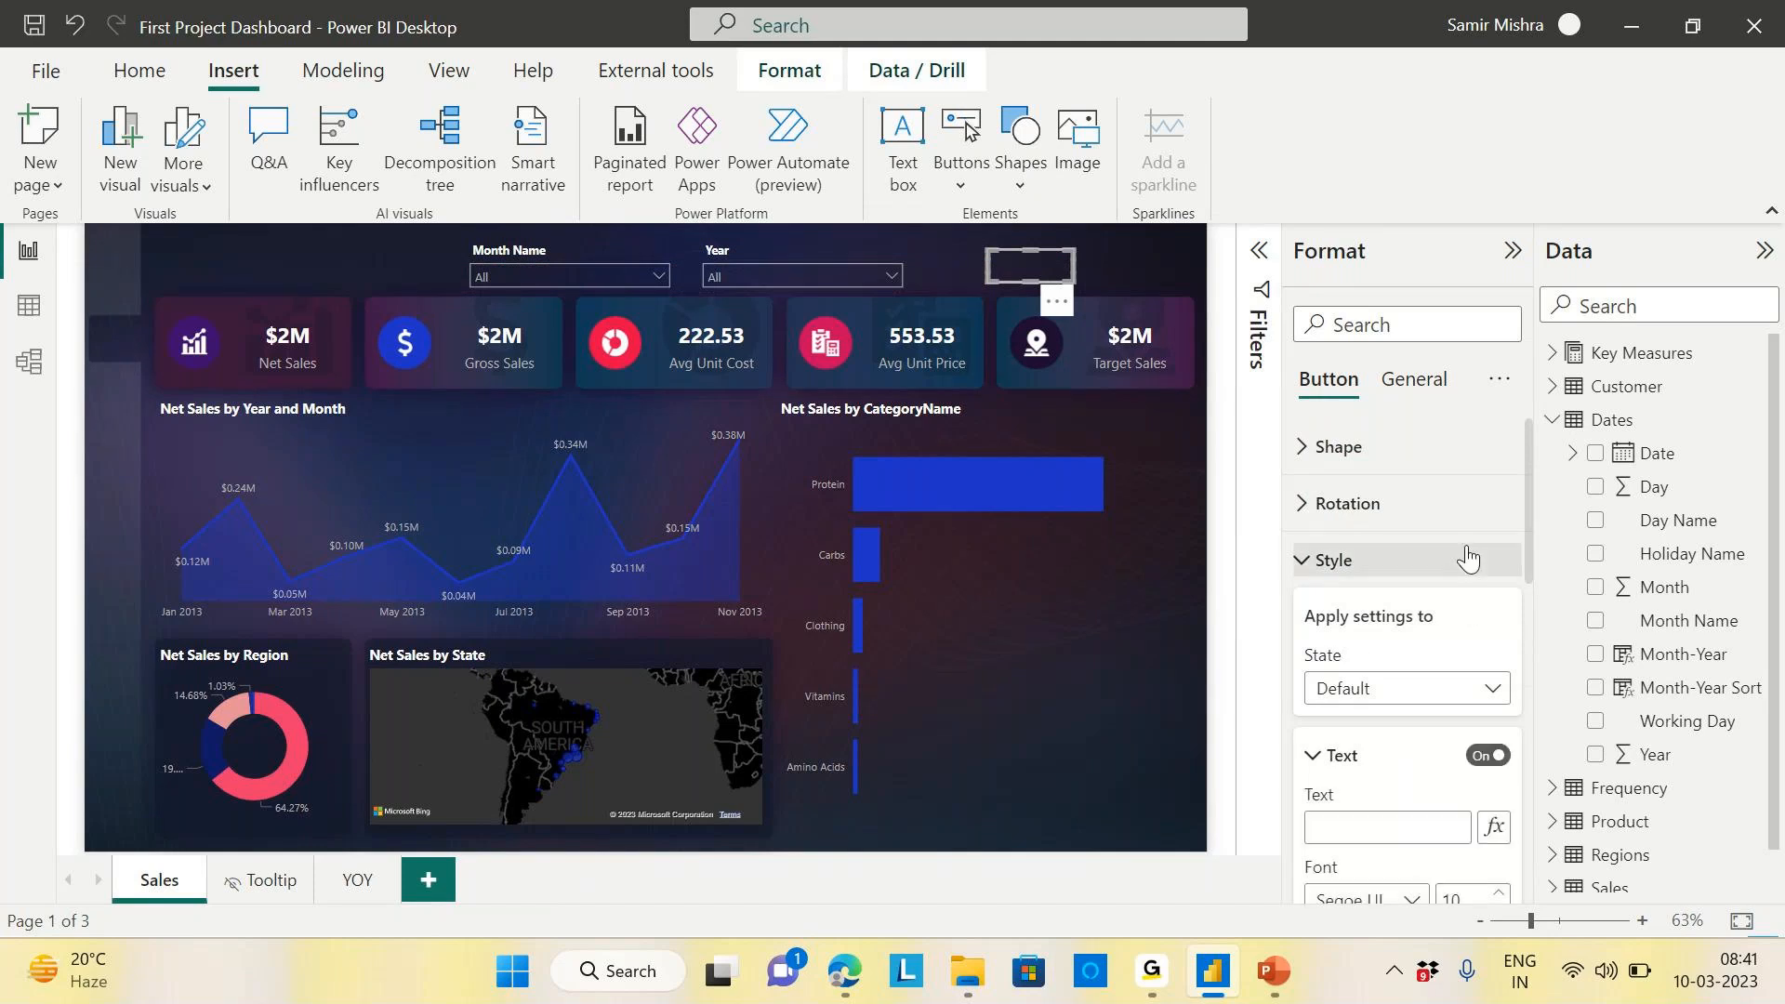
pyautogui.scroll(-2, 1468, 557)
pyautogui.click(1367, 681)
pyautogui.write('YOY')
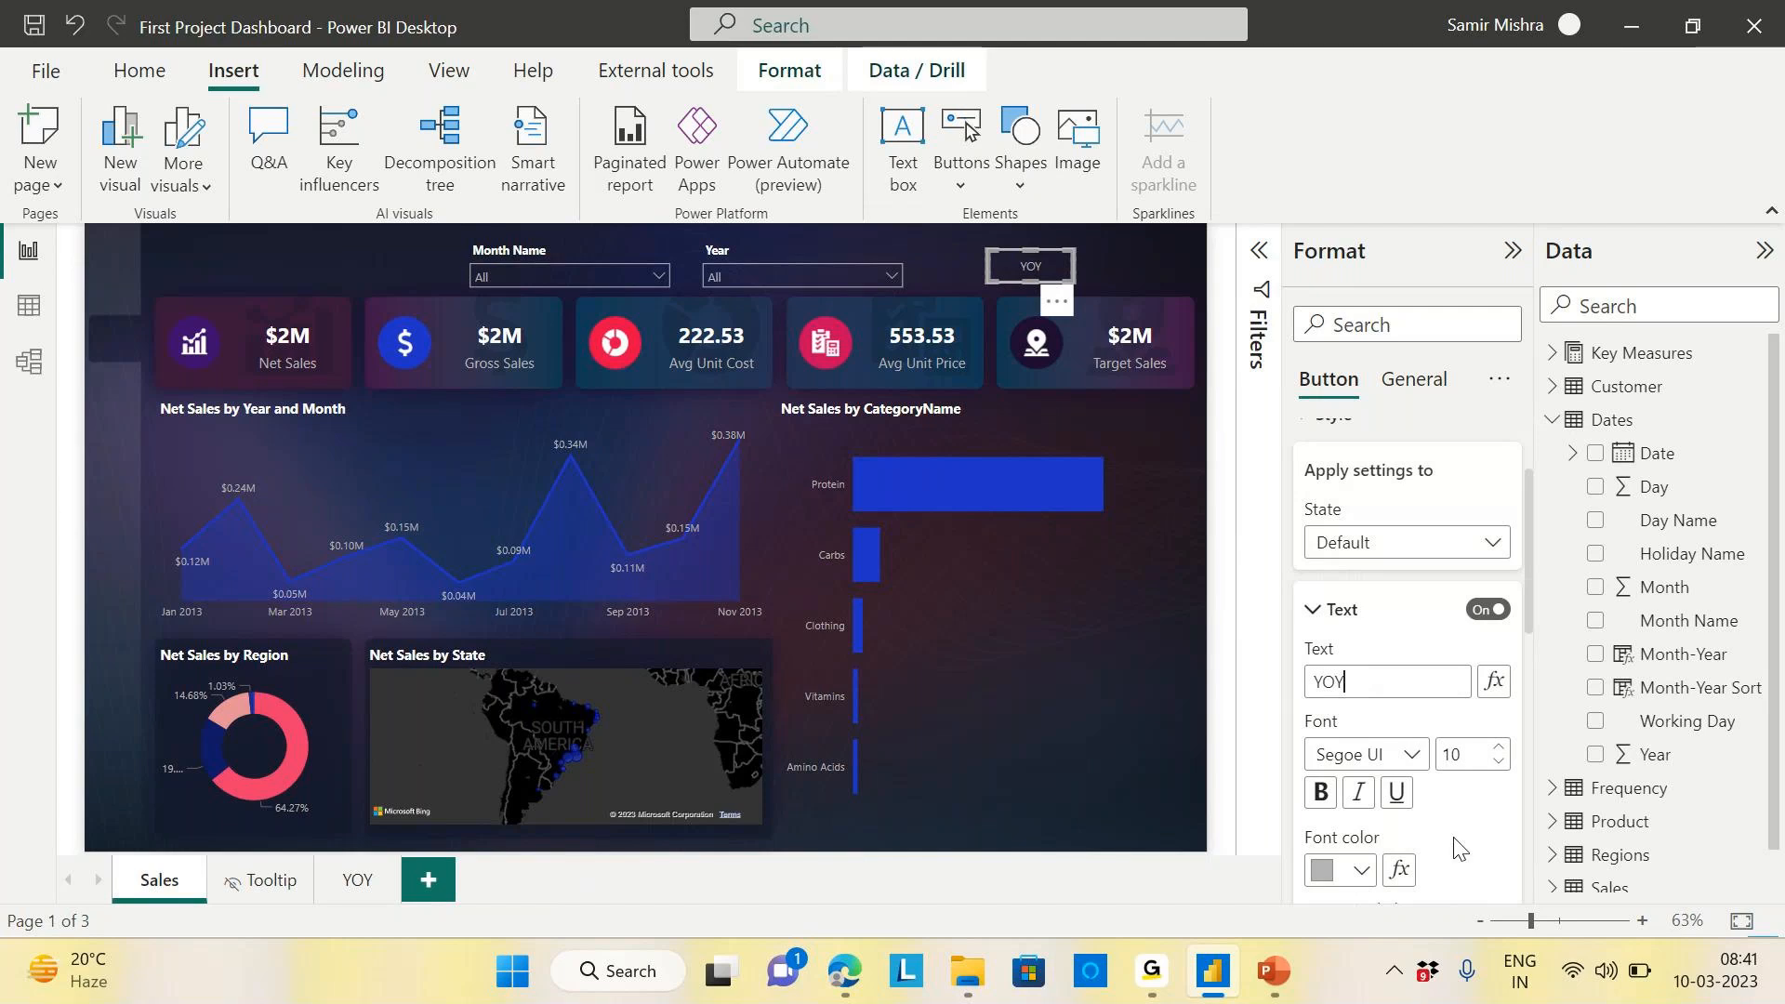
pyautogui.scroll(2, 1457, 716)
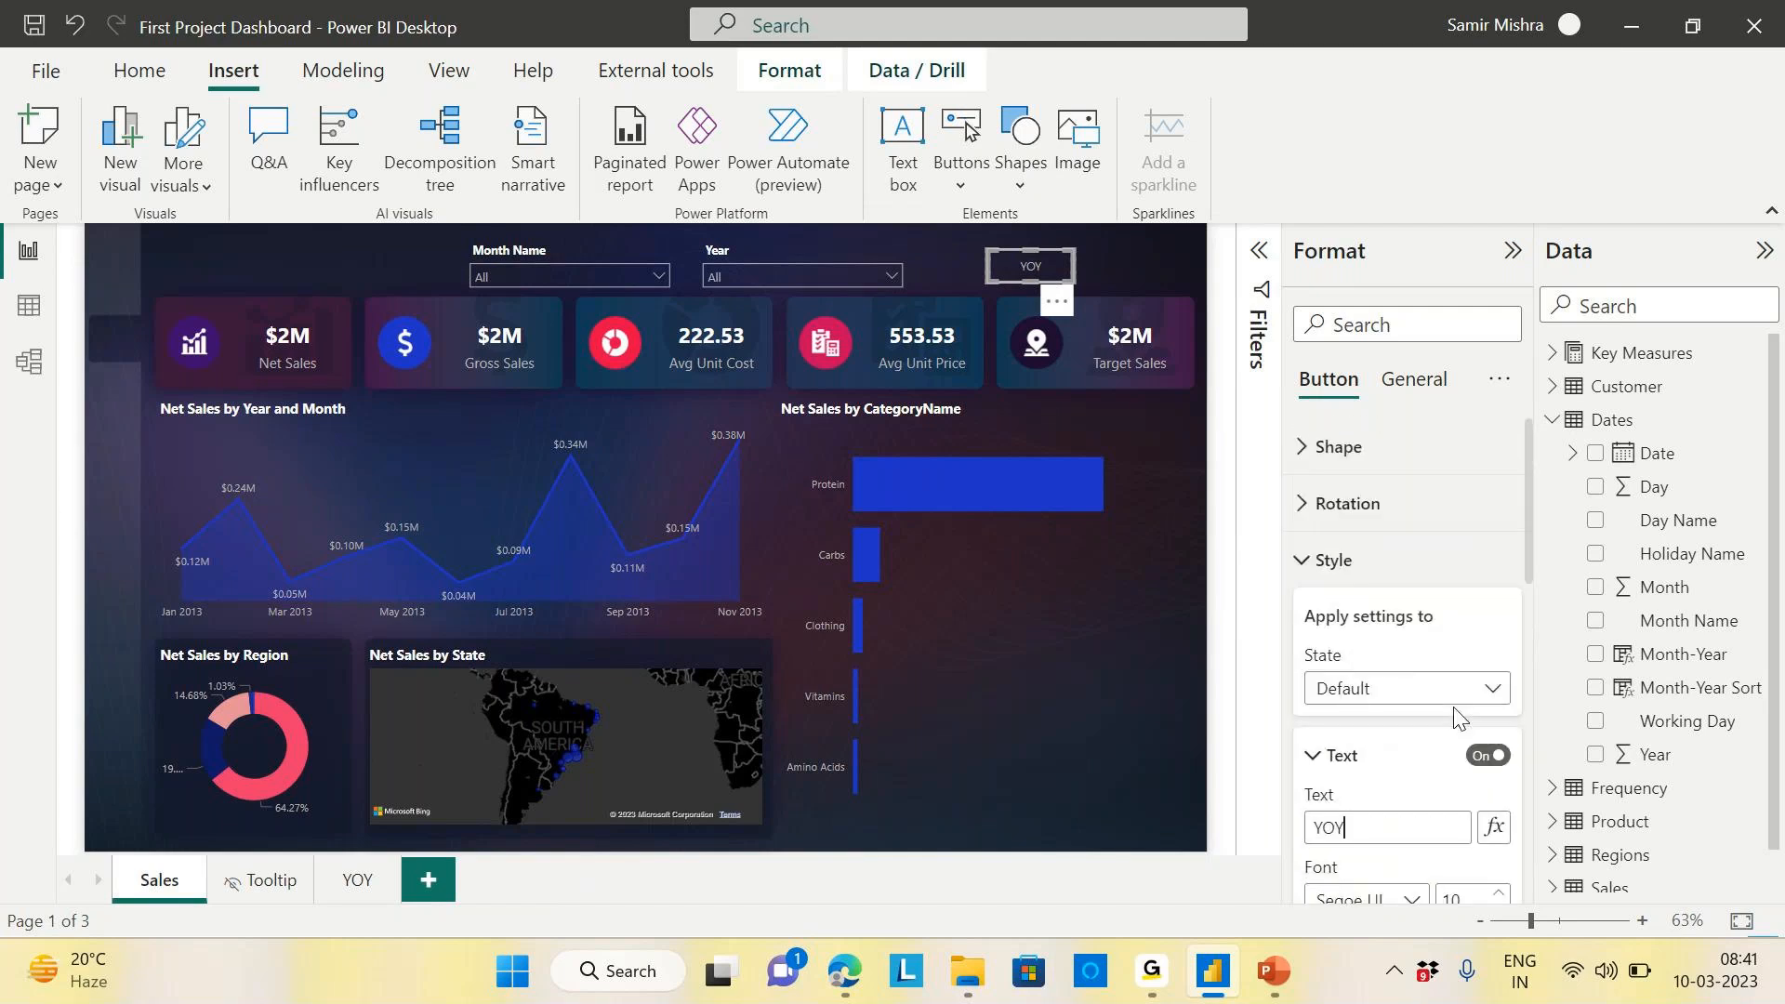
pyautogui.click(1315, 561)
# Turn on the YOY button's Action with type Page navigation and destination YOY
pyautogui.click(1504, 620)
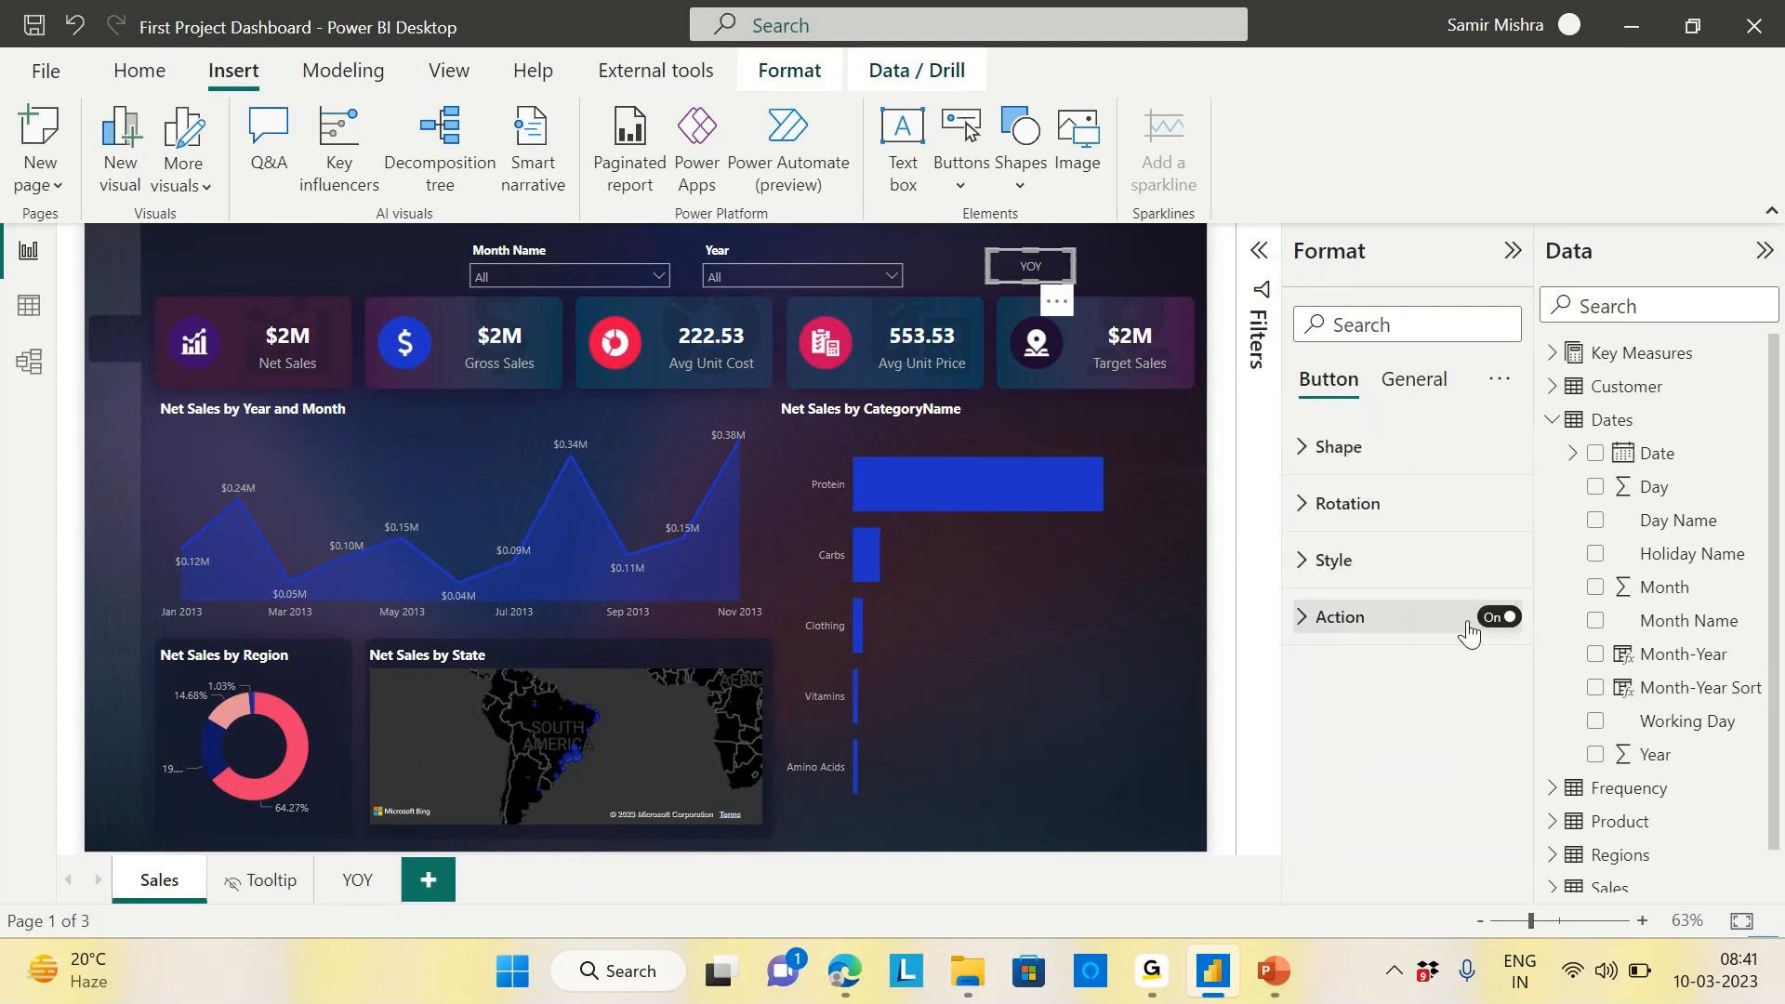
pyautogui.click(1303, 620)
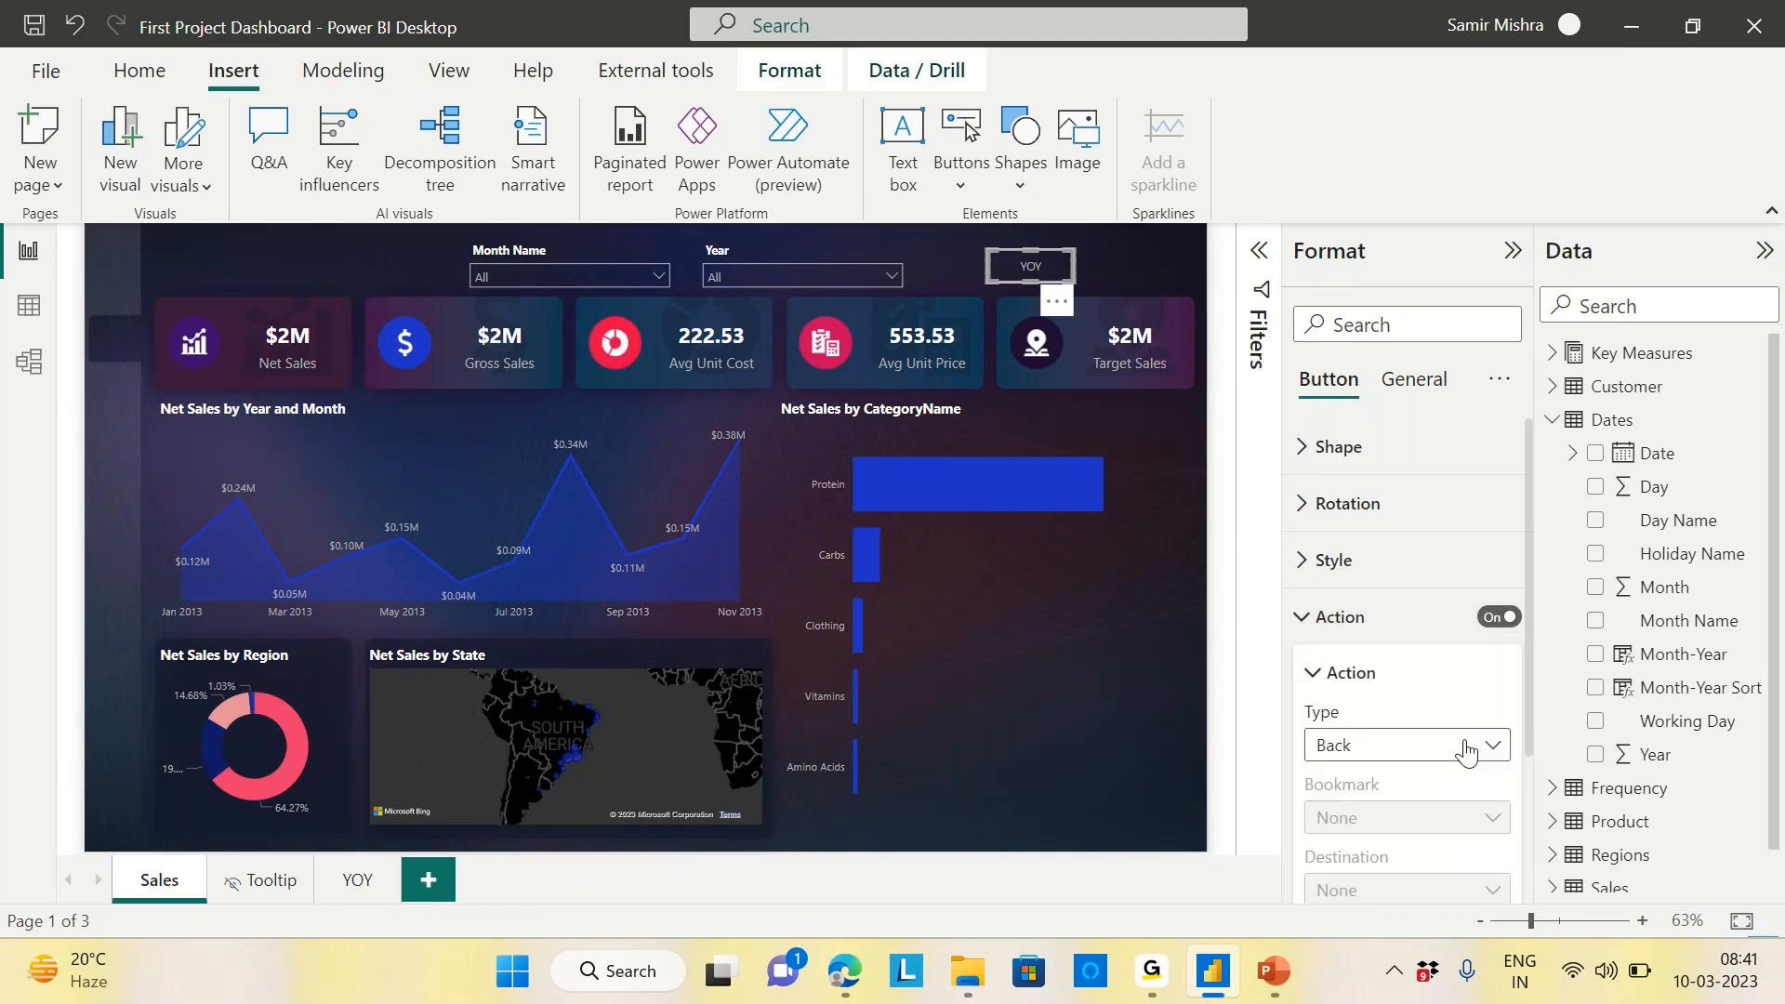
pyautogui.click(1483, 745)
pyautogui.click(1385, 647)
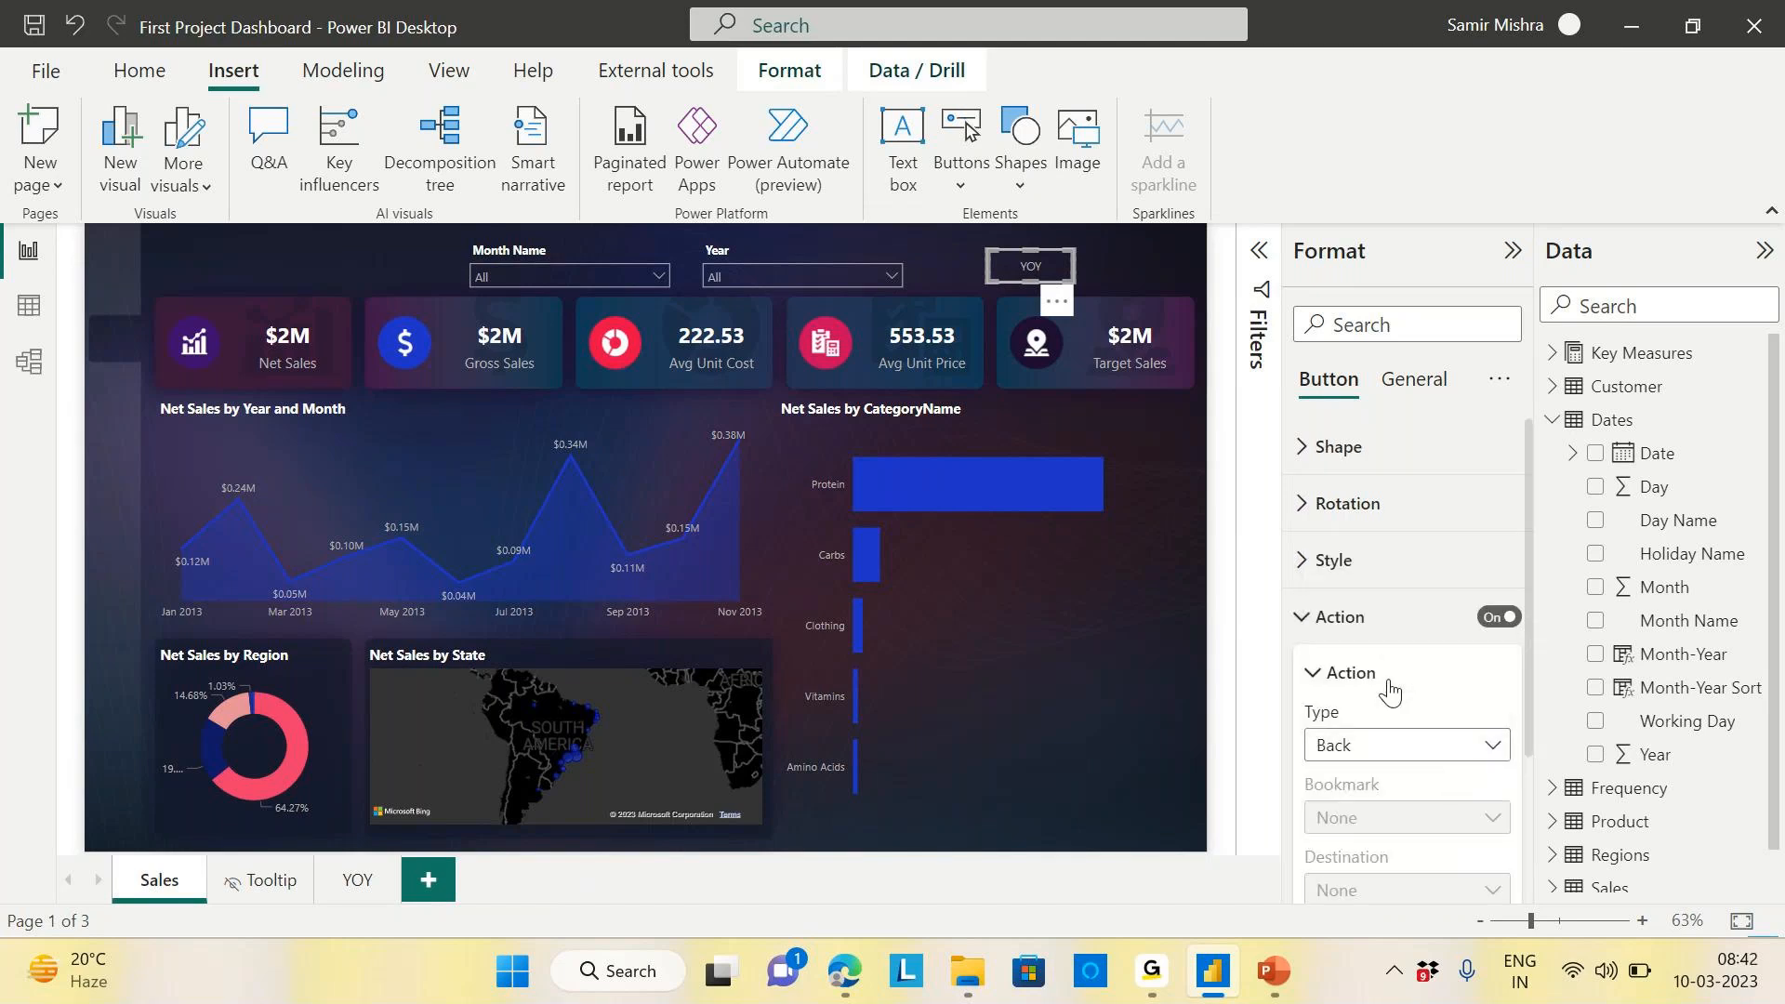
pyautogui.scroll(-2, 1392, 693)
pyautogui.click(1392, 695)
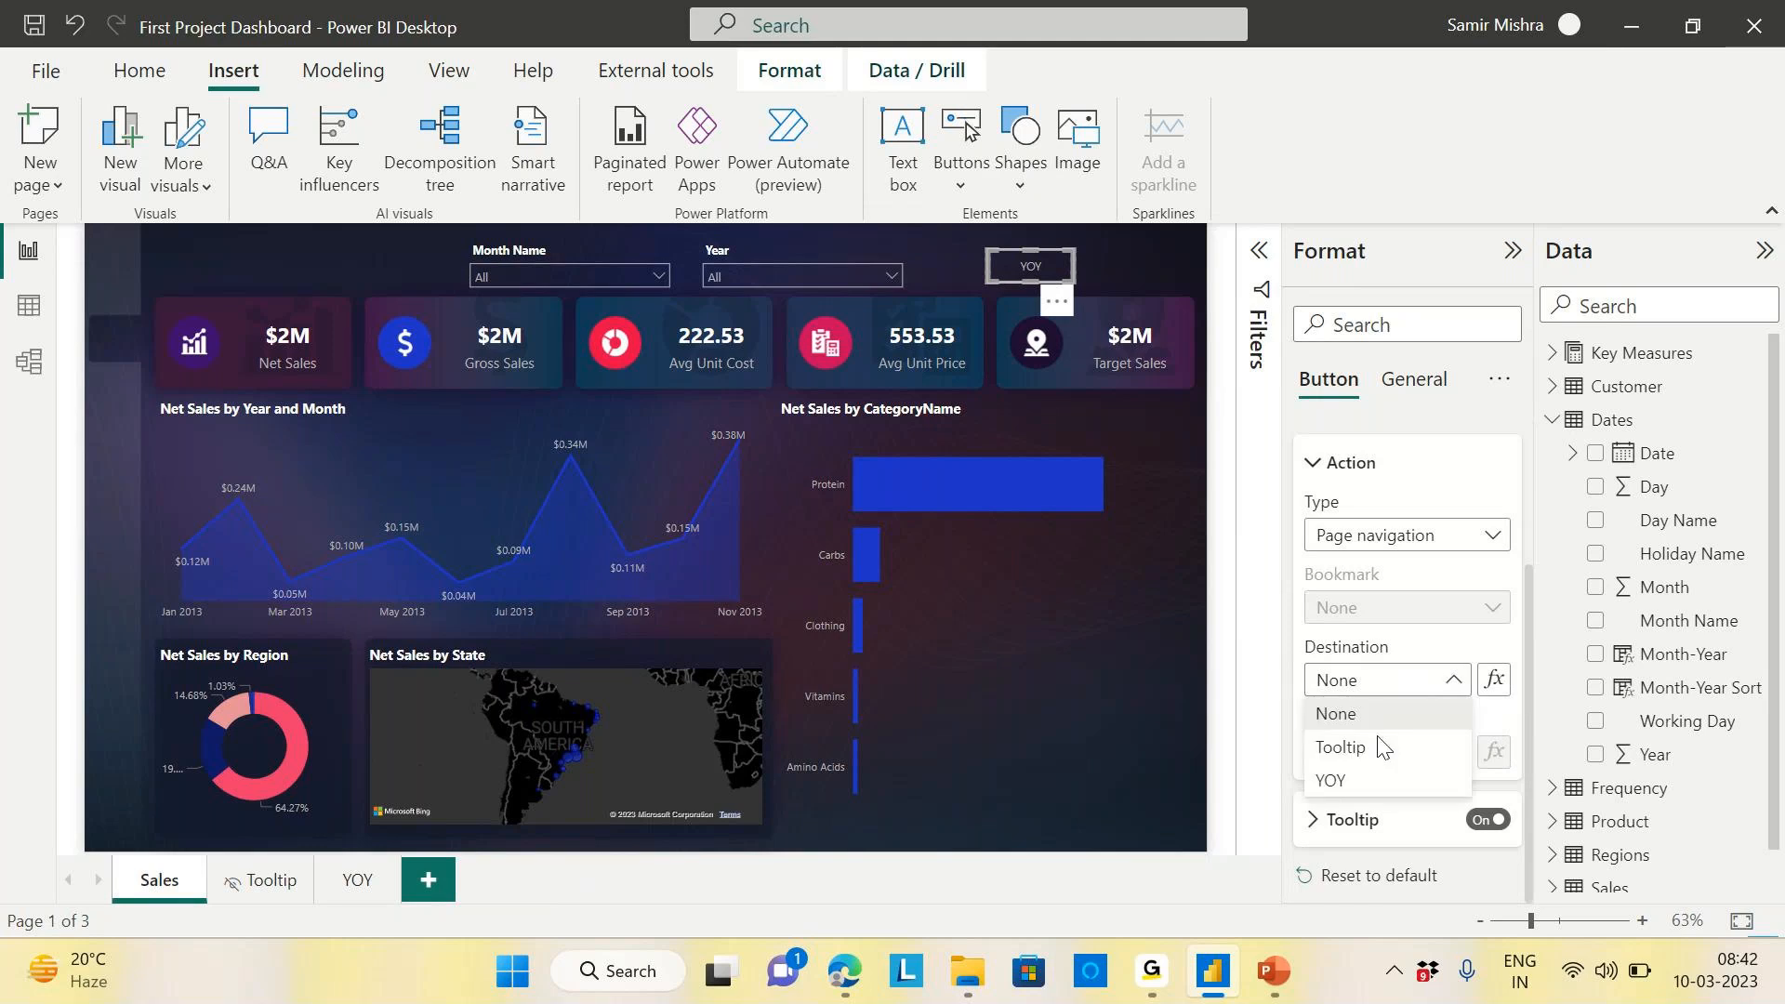
pyautogui.click(1342, 795)
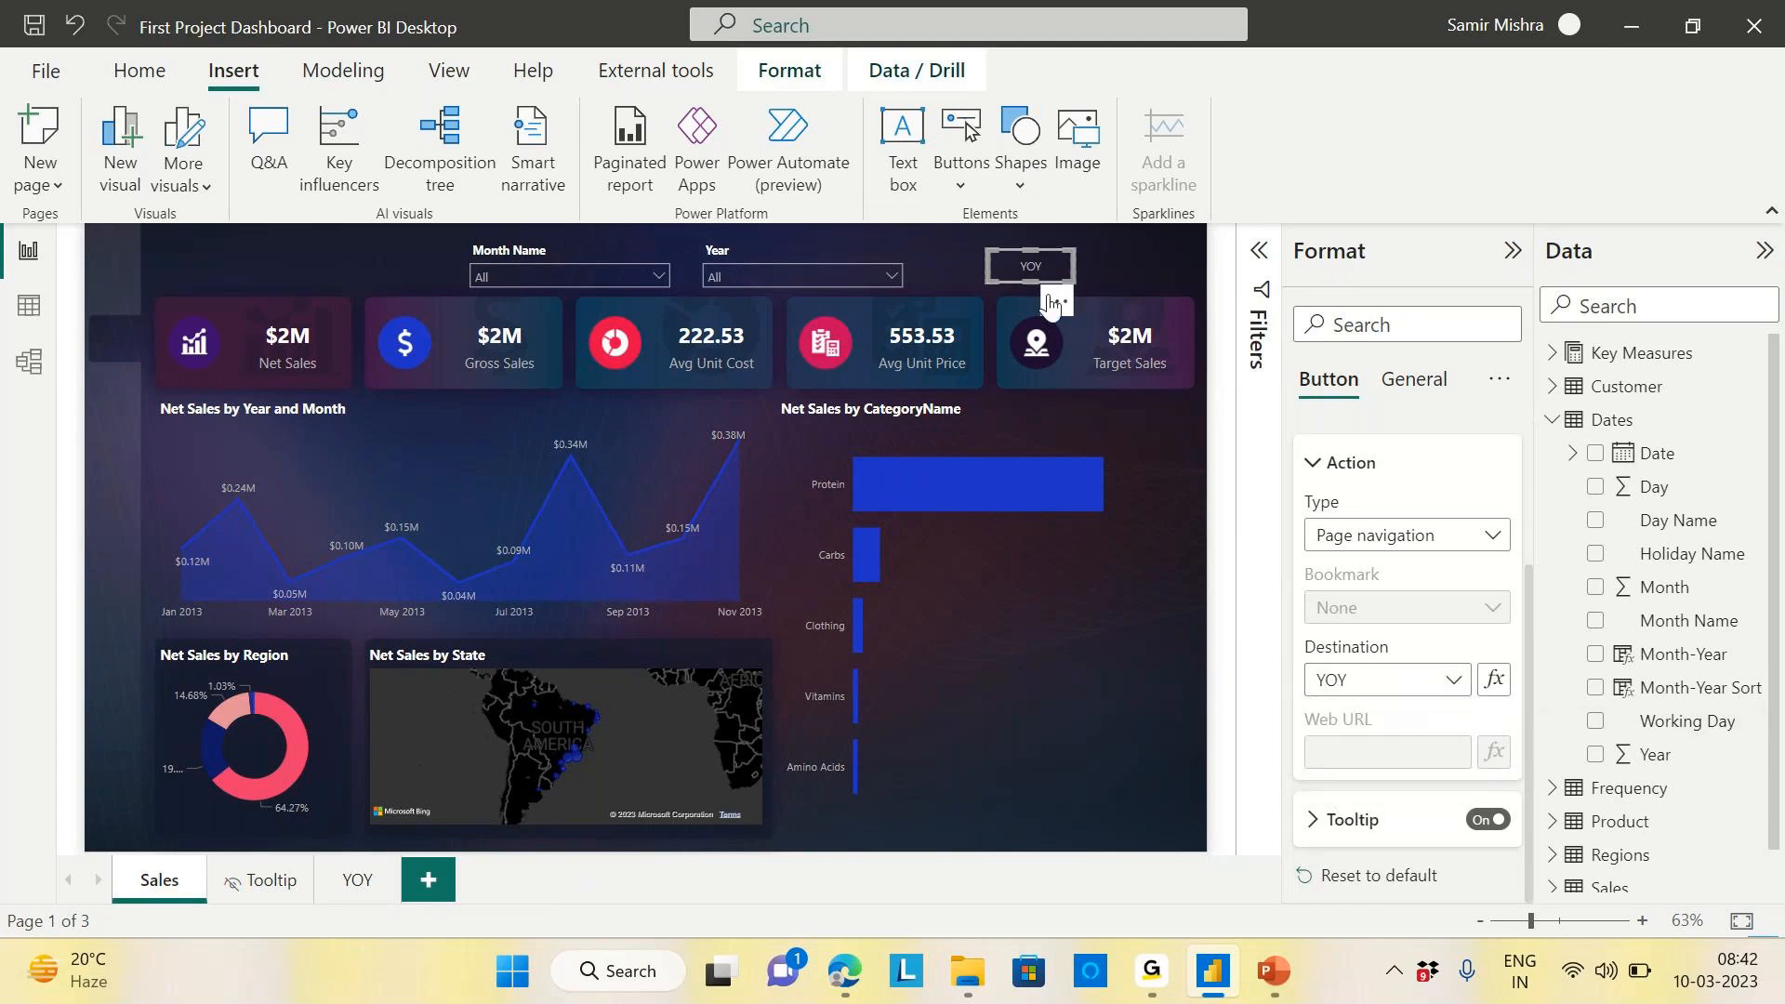
# Test the YOY button's page navigation, return to the Sales page and remove the button
pyautogui.click(286, 266)
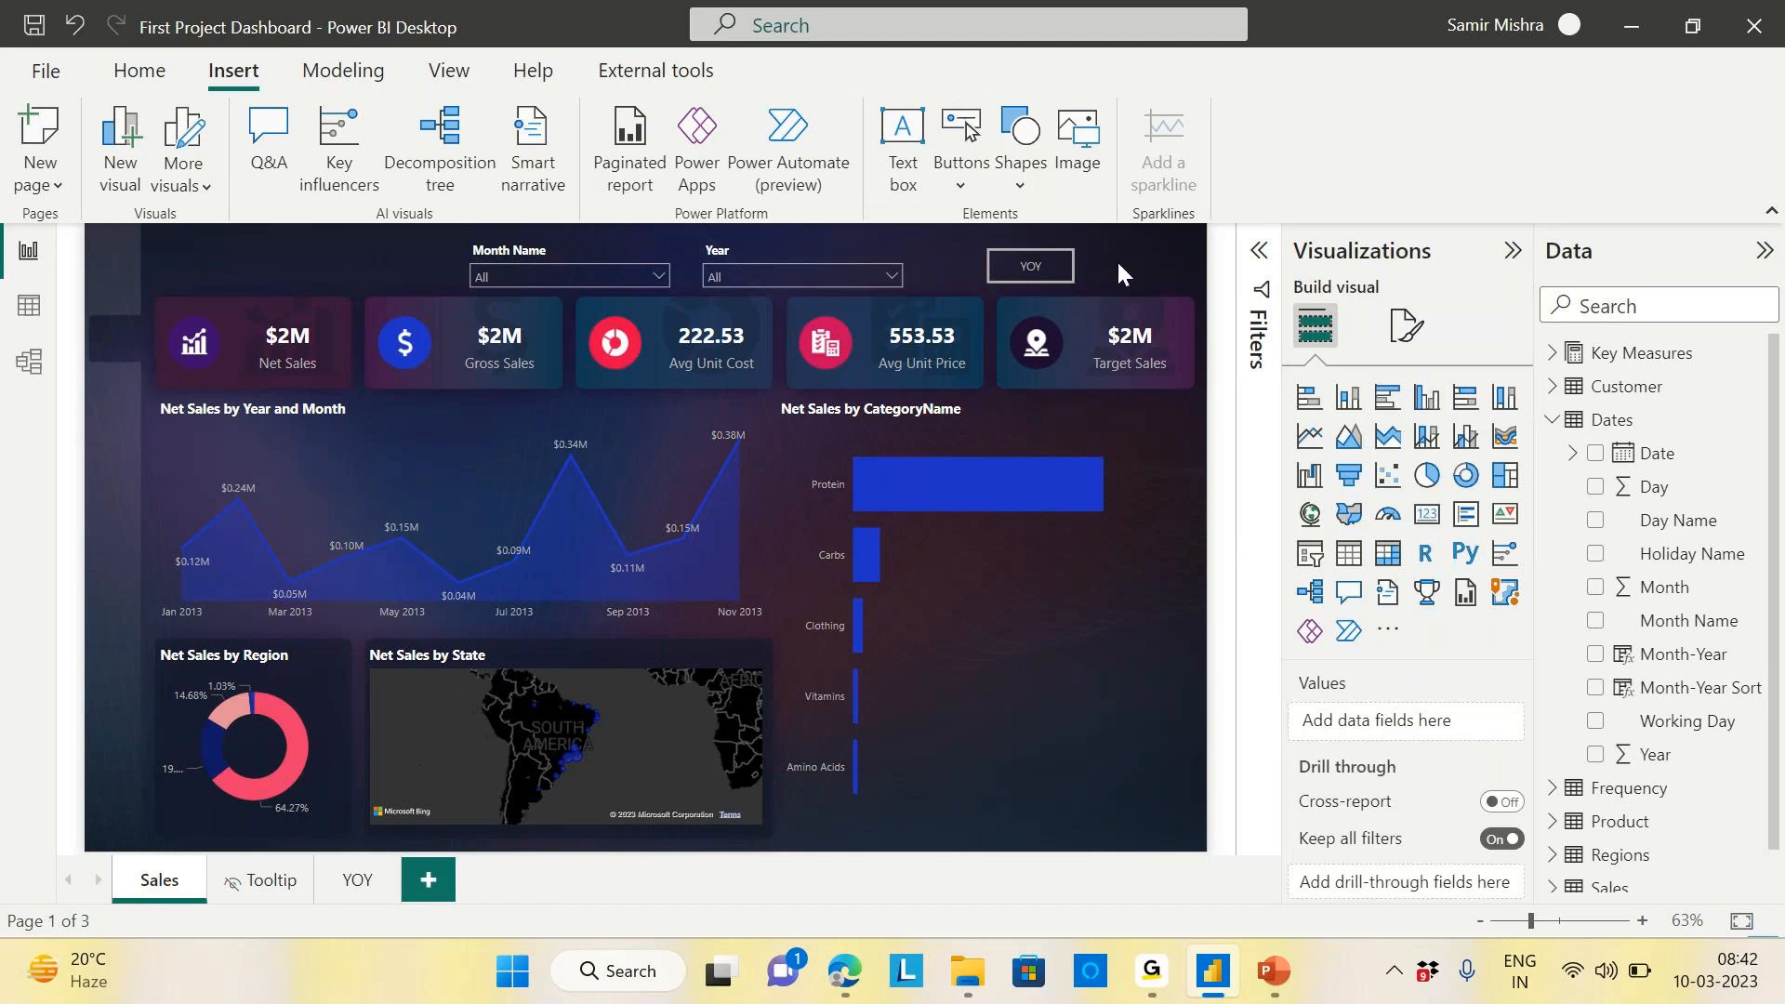
pyautogui.keyDown('ctrl'); pyautogui.click(1051, 270); pyautogui.keyUp('ctrl')
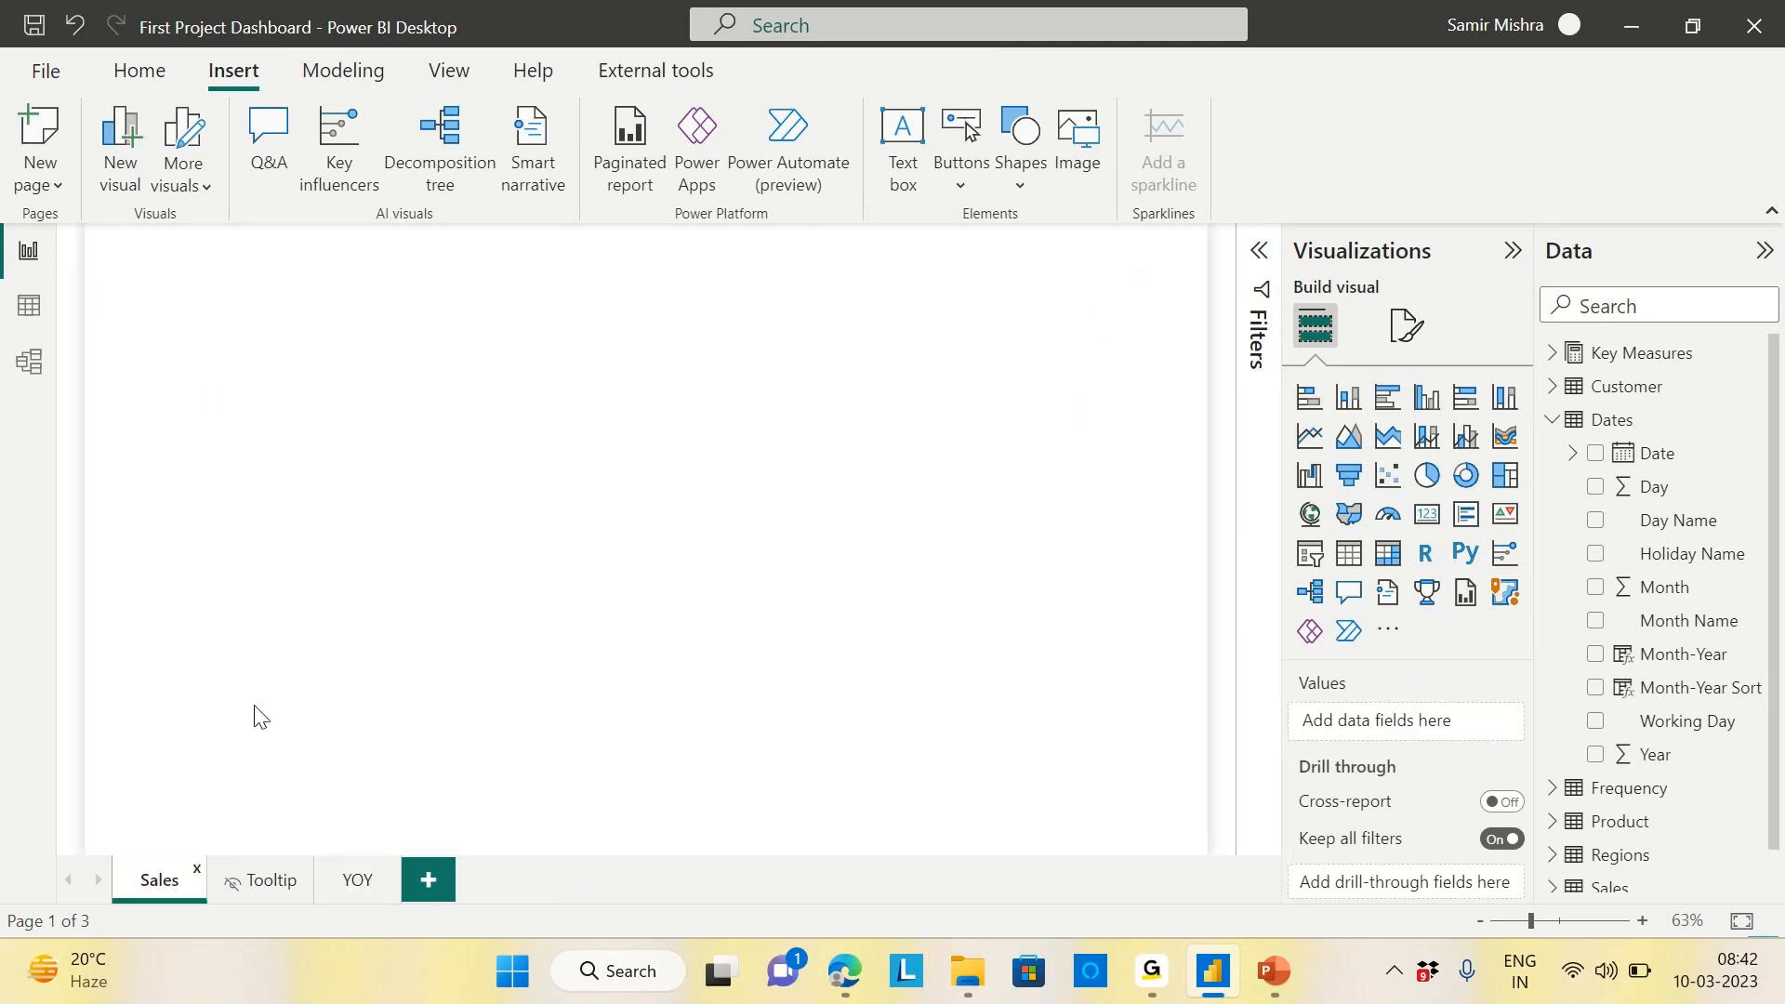
pyautogui.click(158, 880)
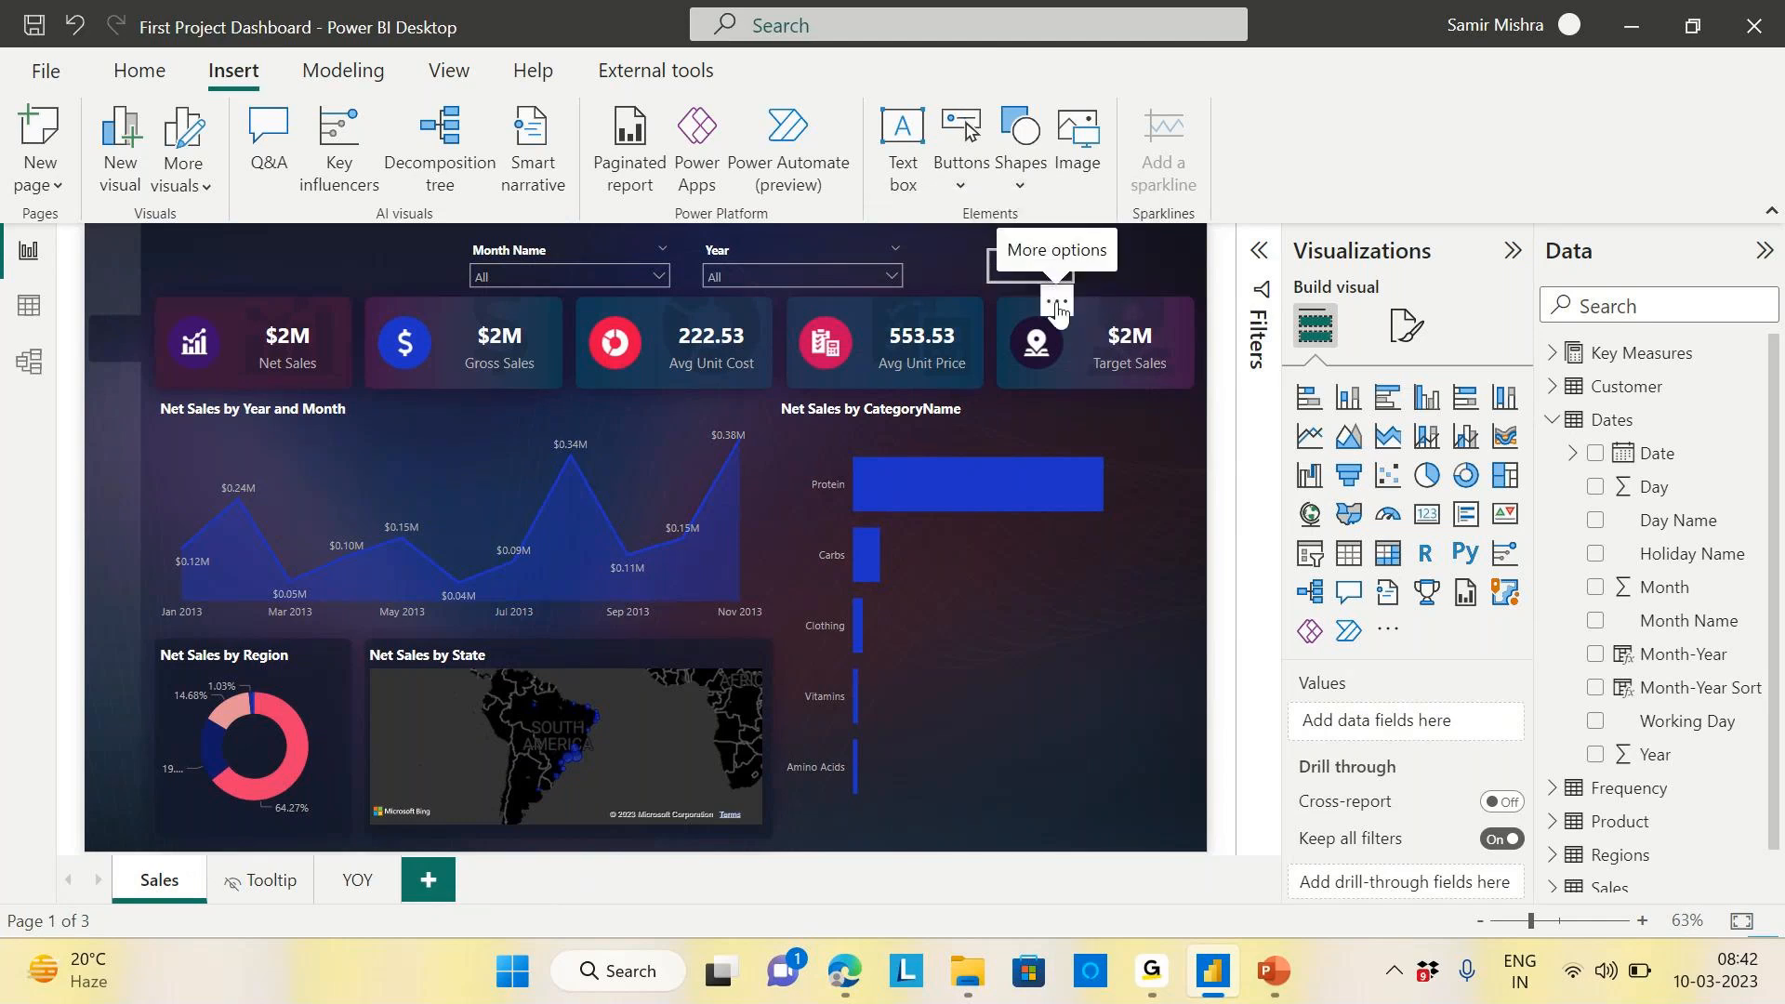
pyautogui.click(1058, 302)
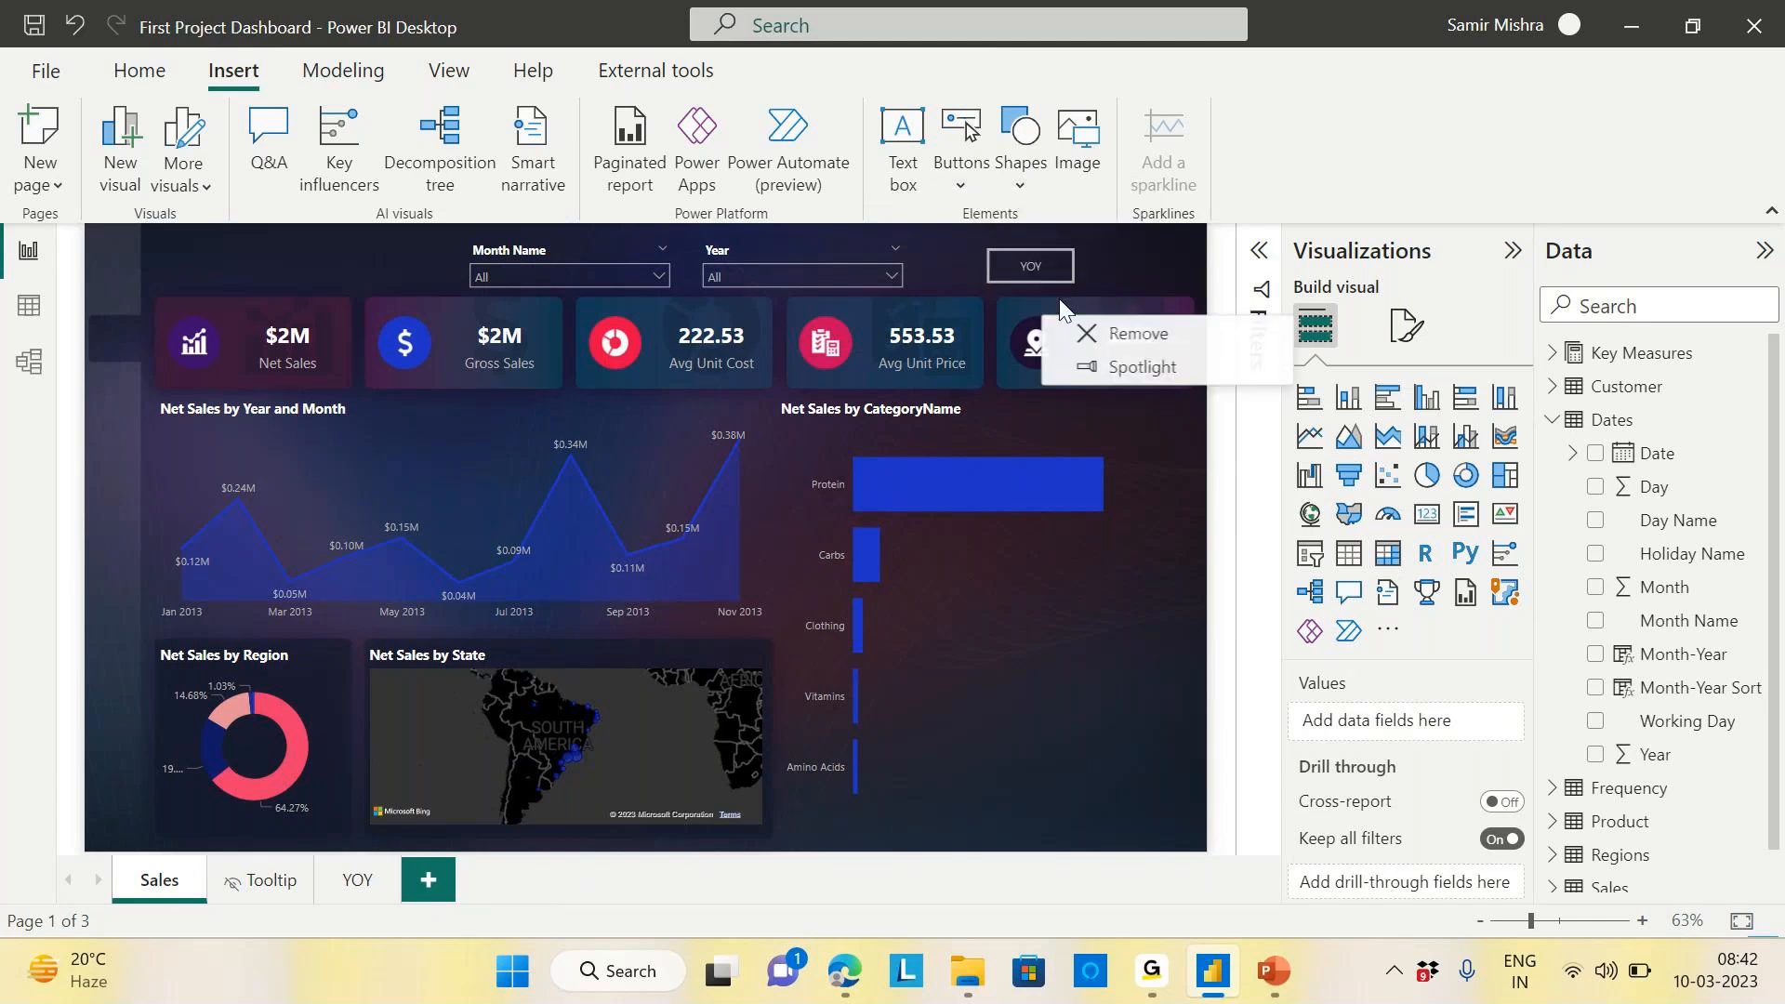
pyautogui.click(1141, 337)
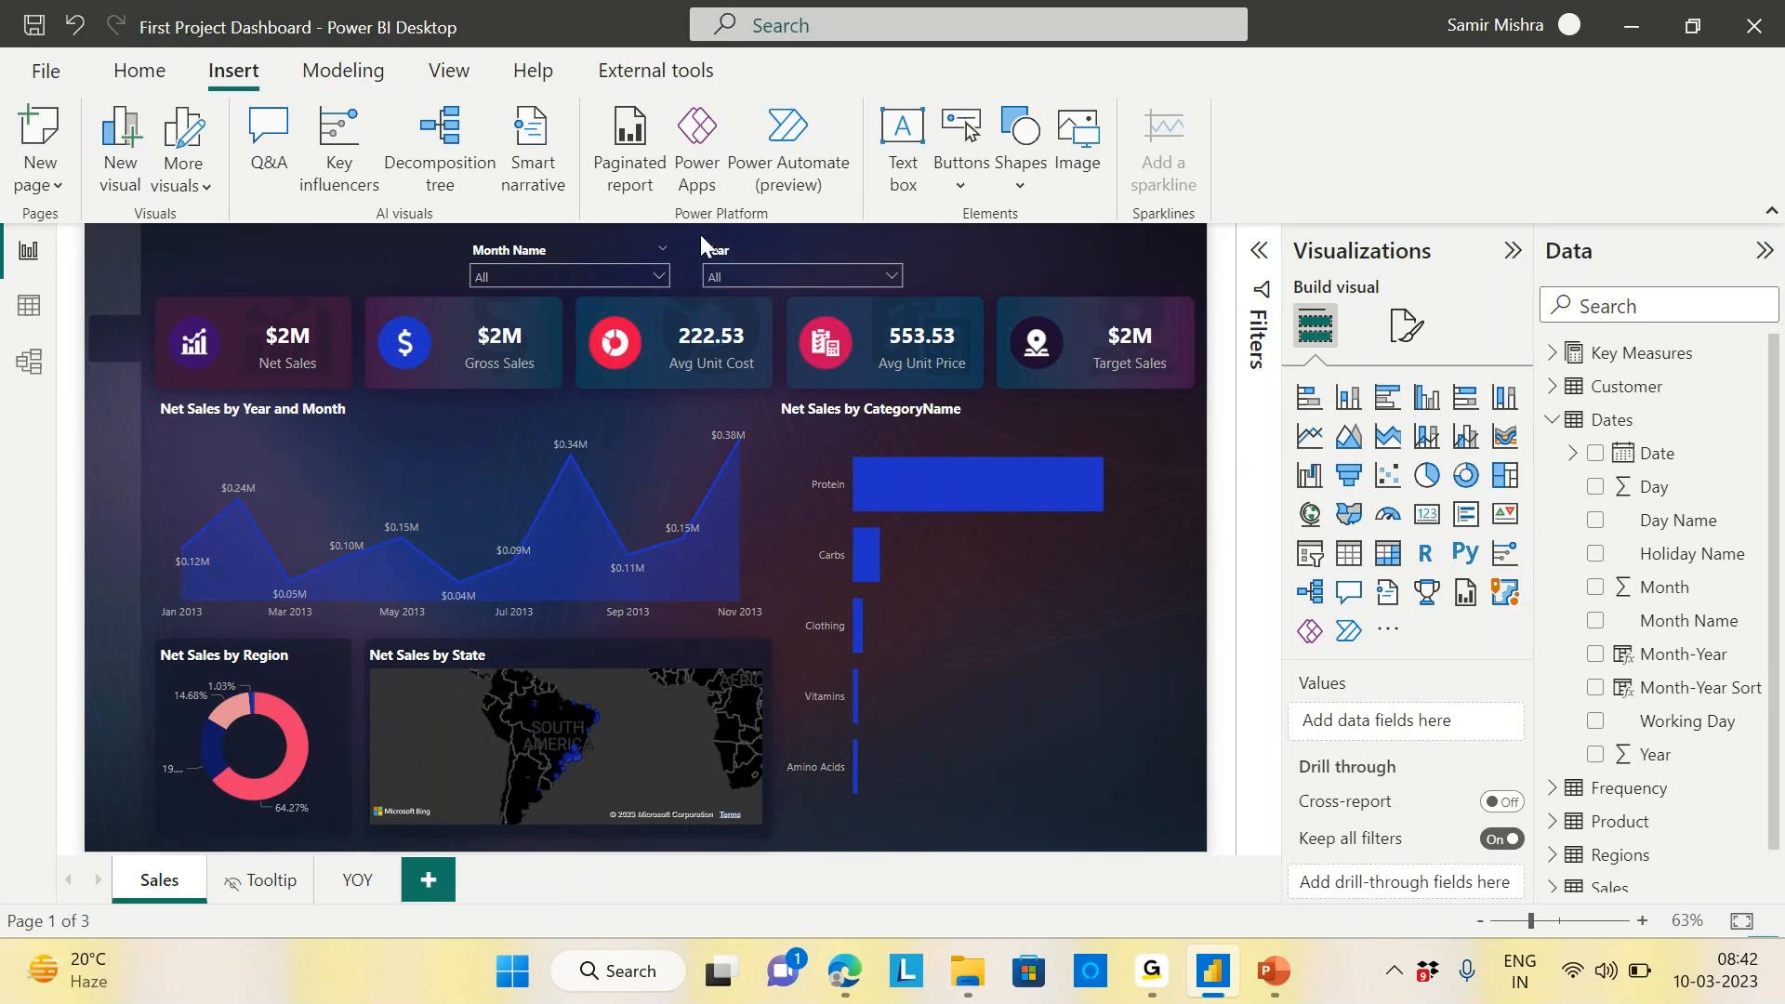
# Insert the image Image1bb, shrink it to icon size and place it in the dark side strip beside the Net Sales card
pyautogui.click(1084, 147)
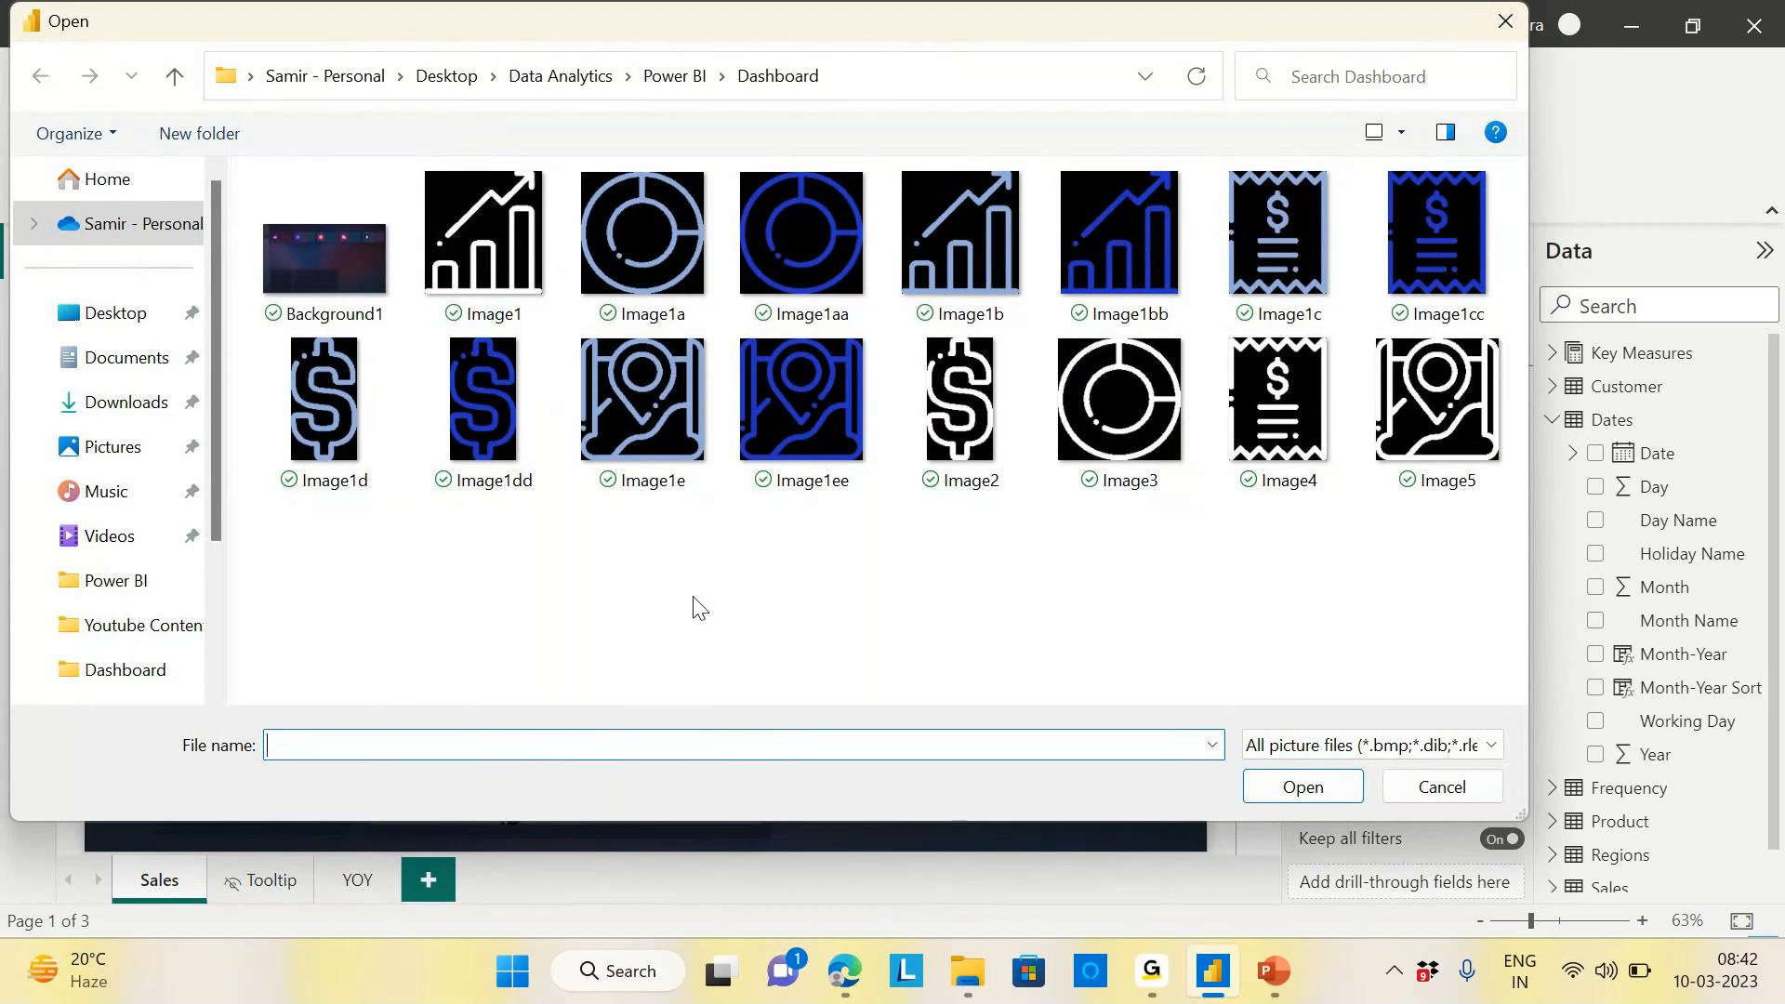
pyautogui.click(1124, 231)
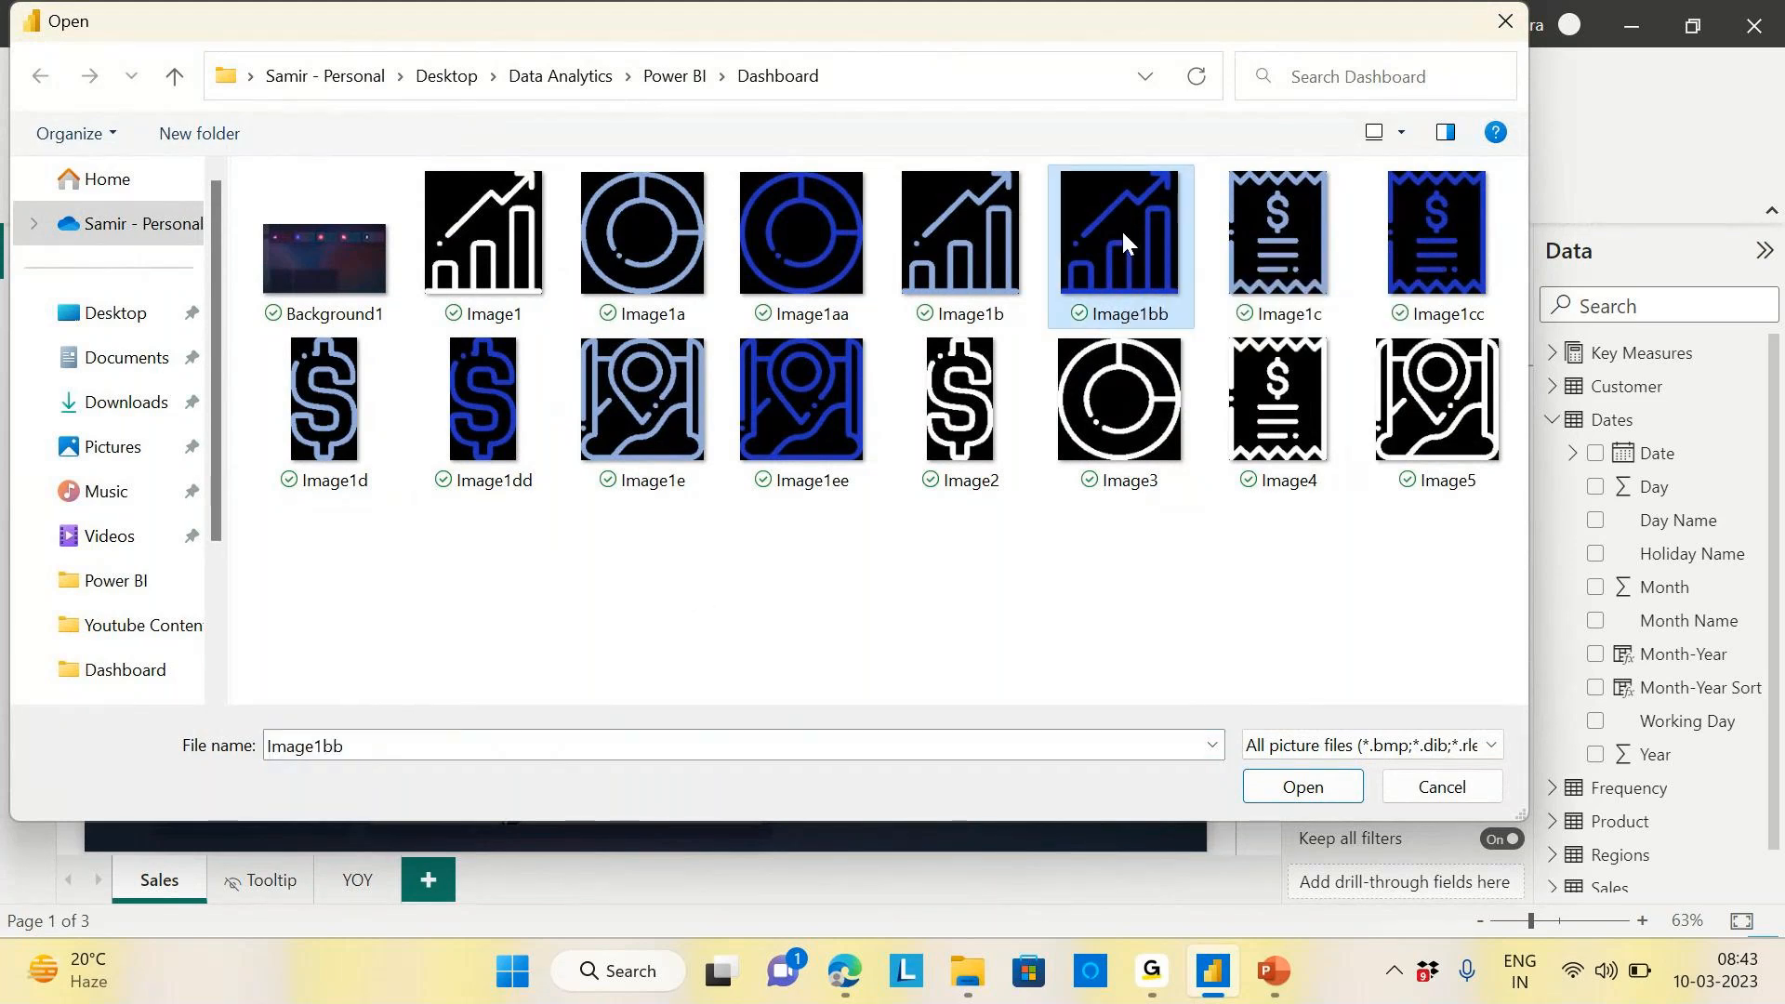
pyautogui.click(1308, 791)
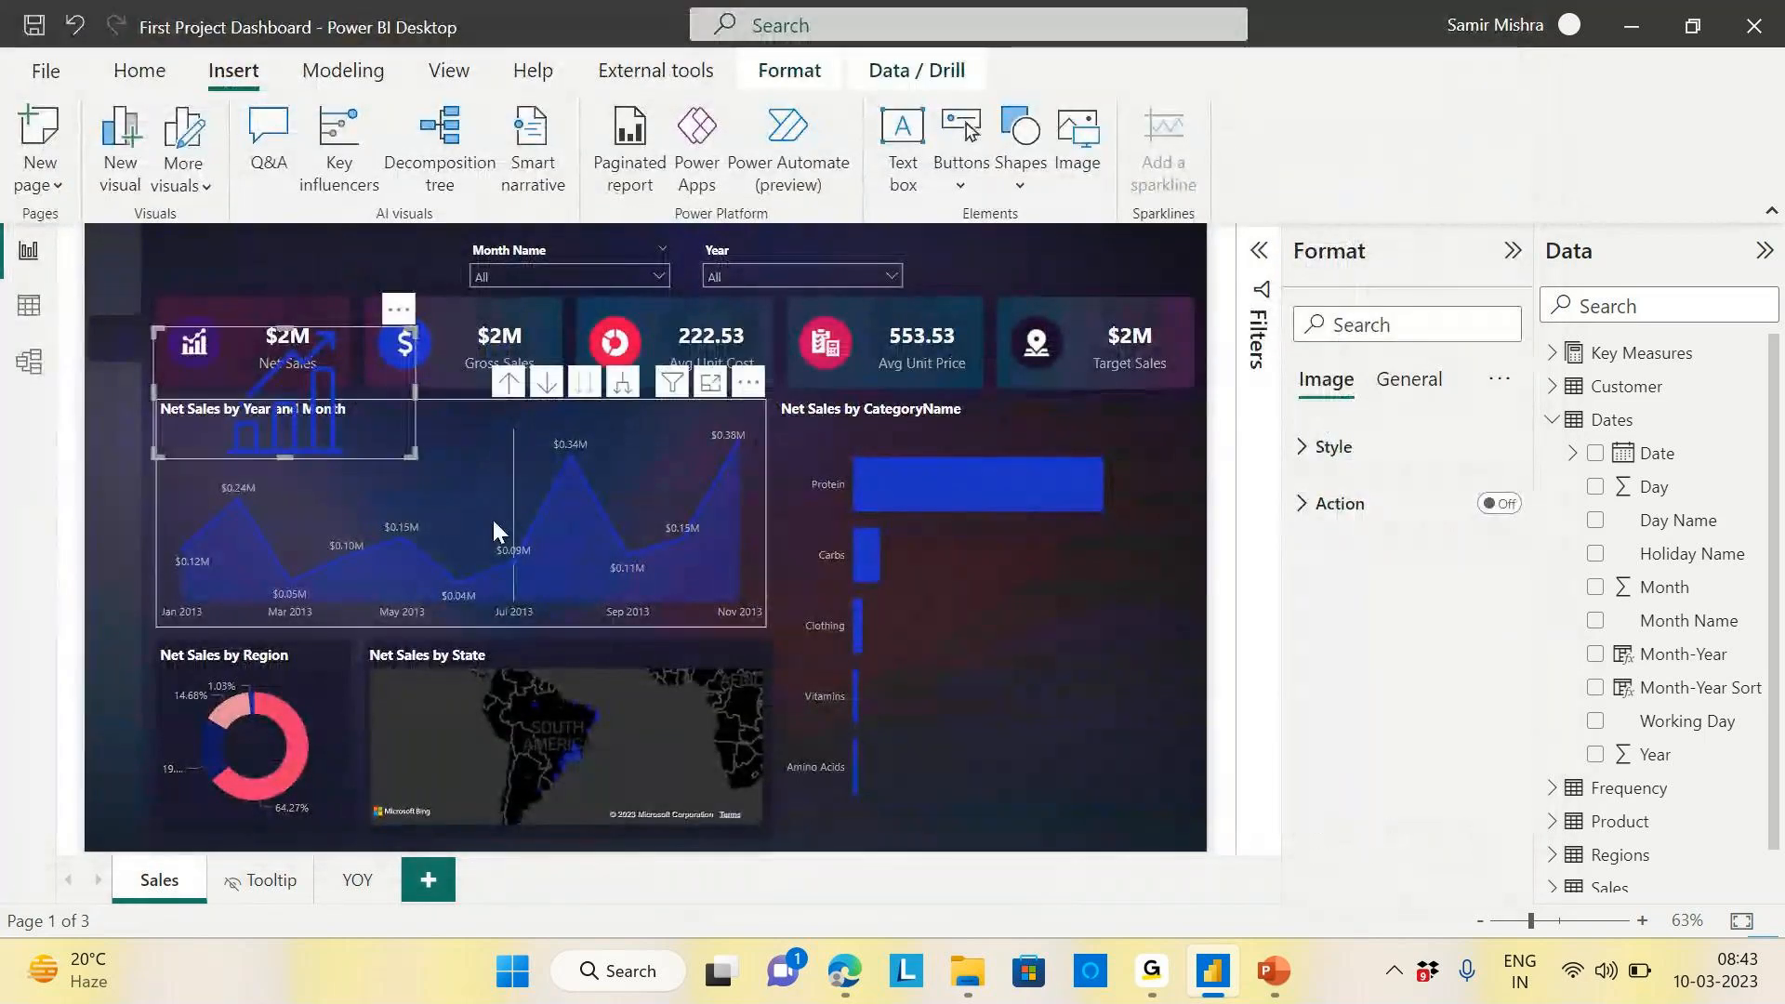
pyautogui.moveTo(412, 454); pyautogui.dragTo(193, 422)
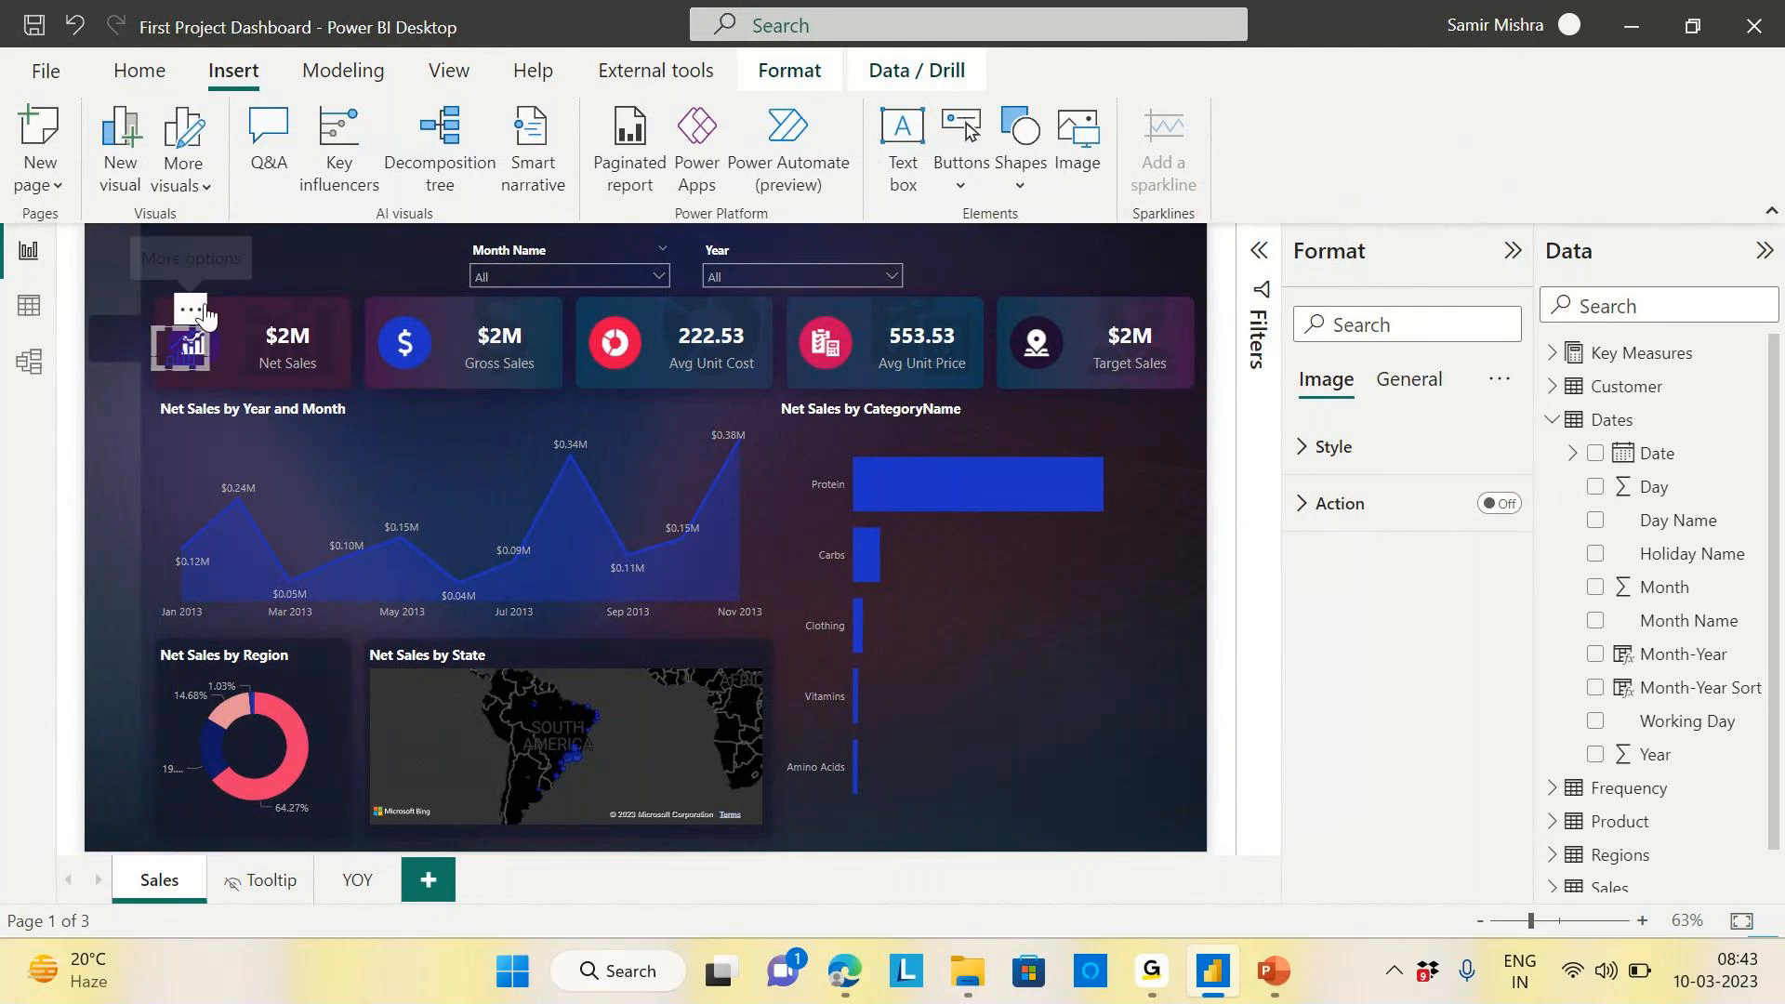
pyautogui.moveTo(205, 316); pyautogui.dragTo(128, 298)
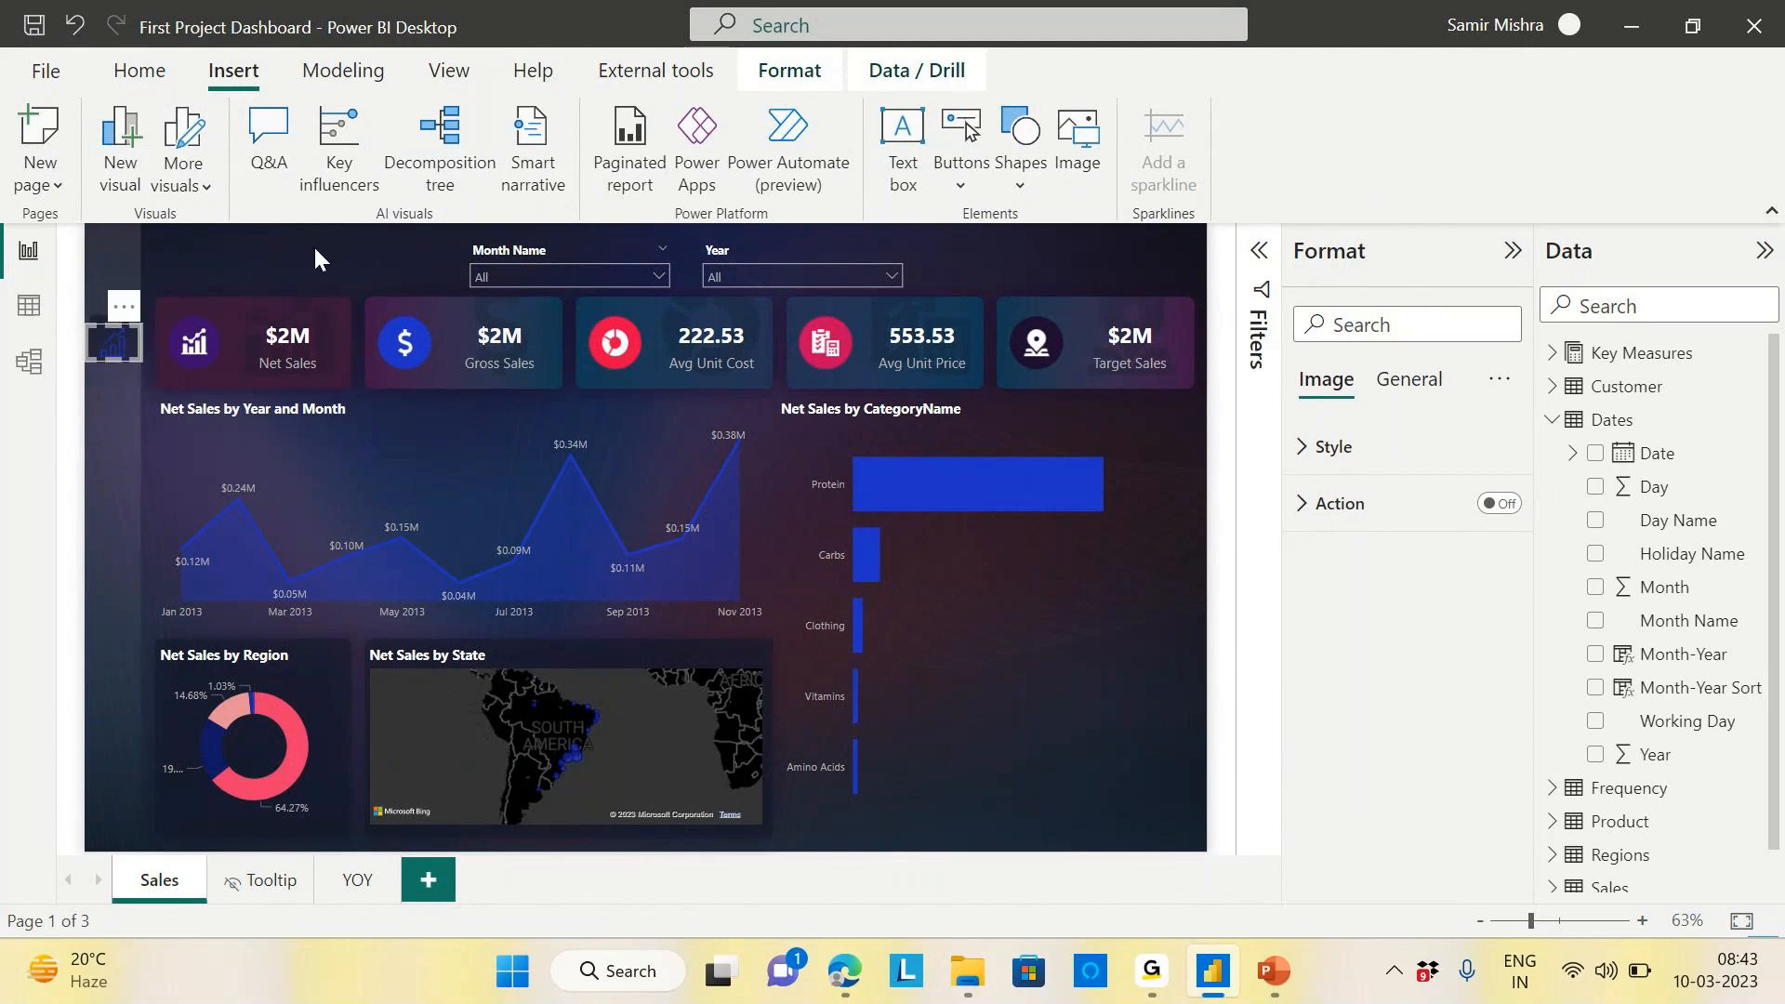
pyautogui.click(258, 237)
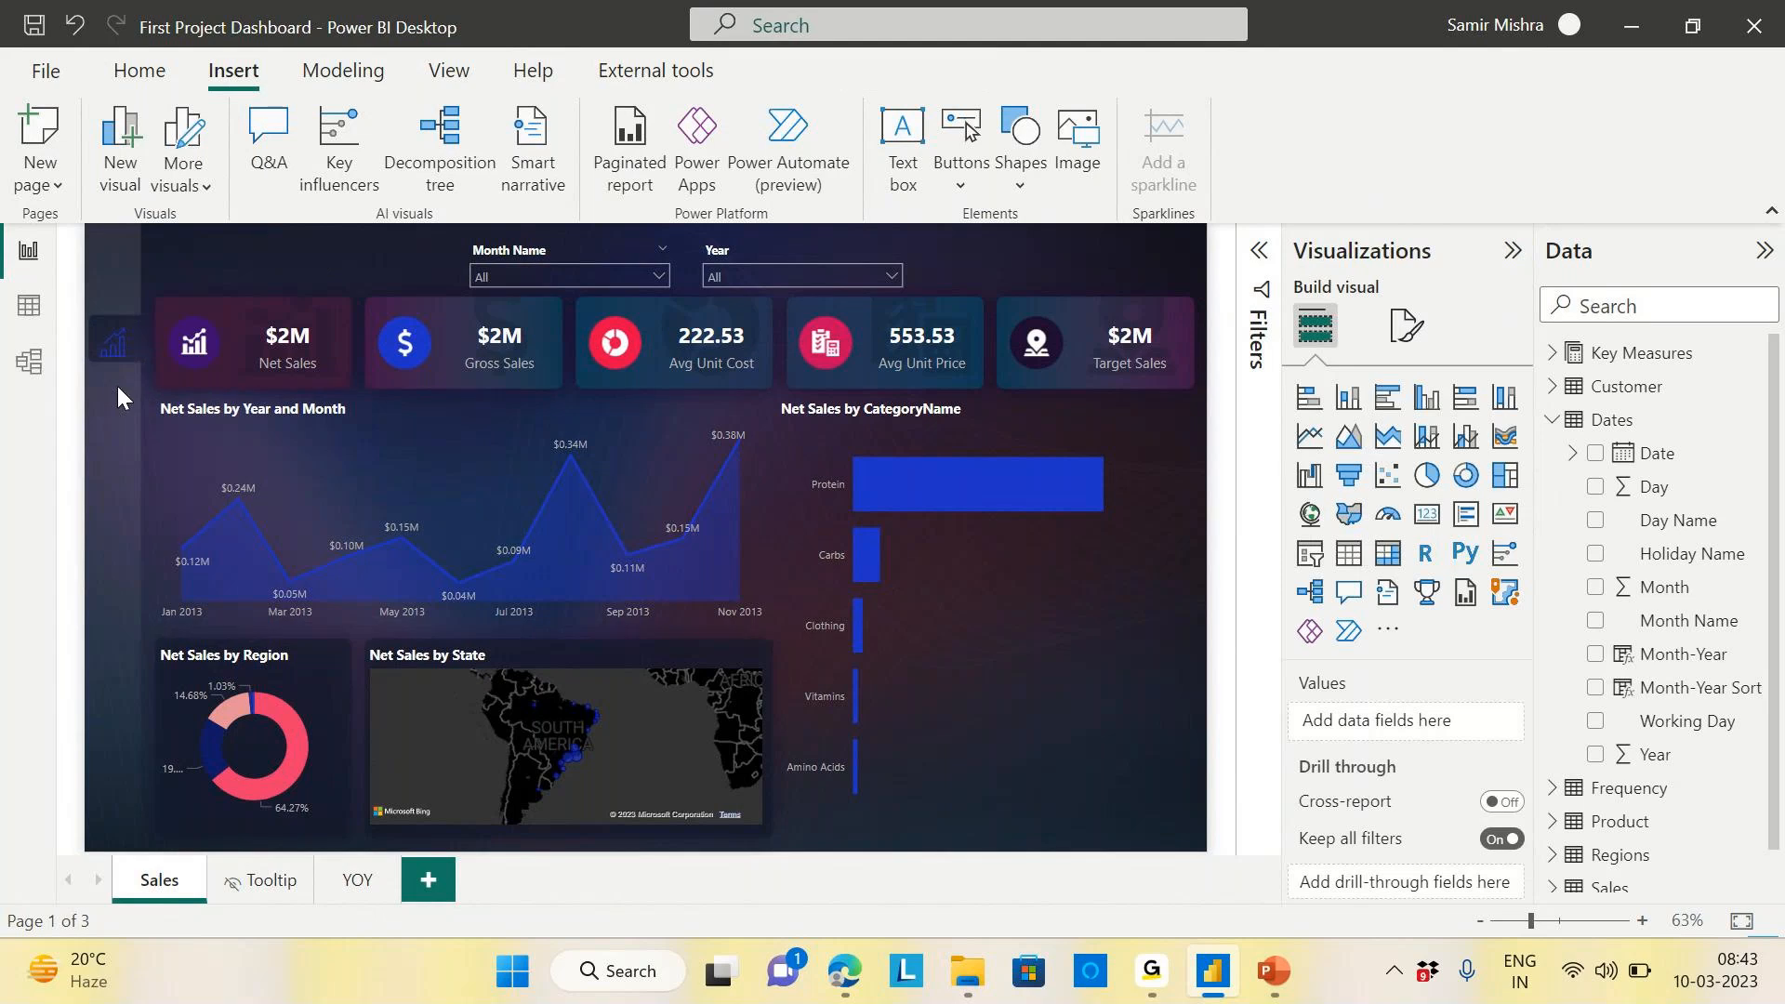
# Turn on the side-strip icon image's Action with type Page navigation and destination YOY
pyautogui.click(115, 347)
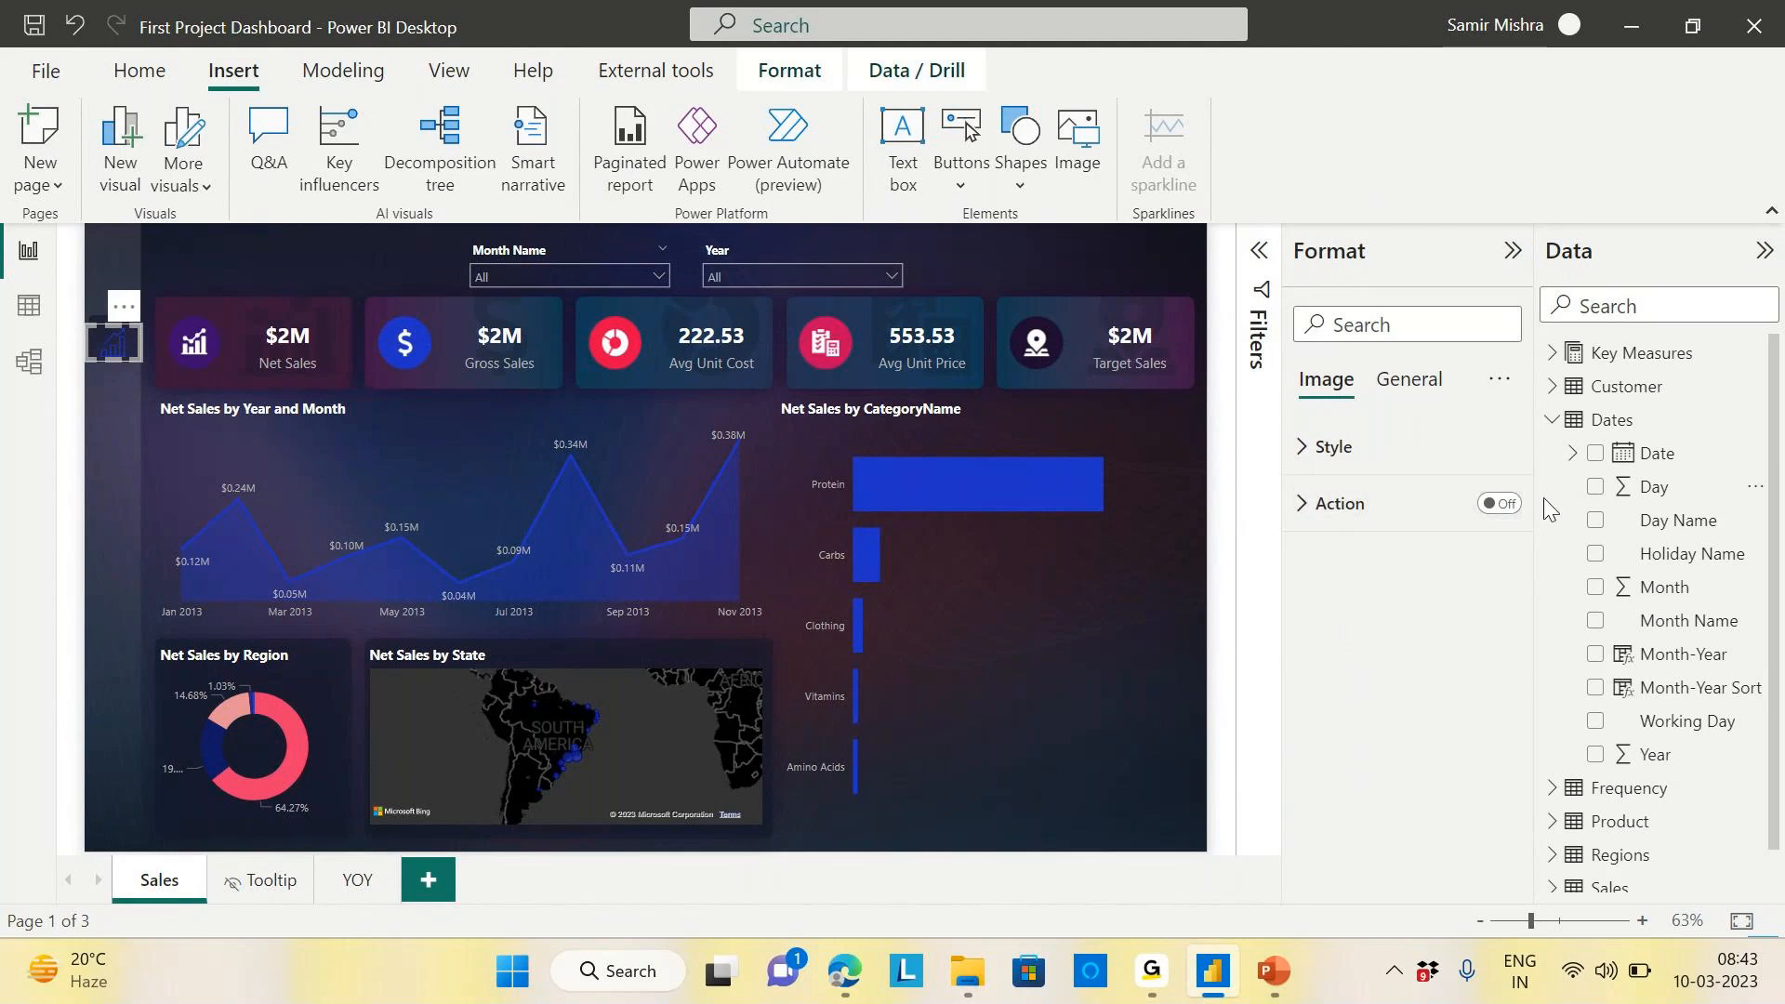
pyautogui.click(1501, 504)
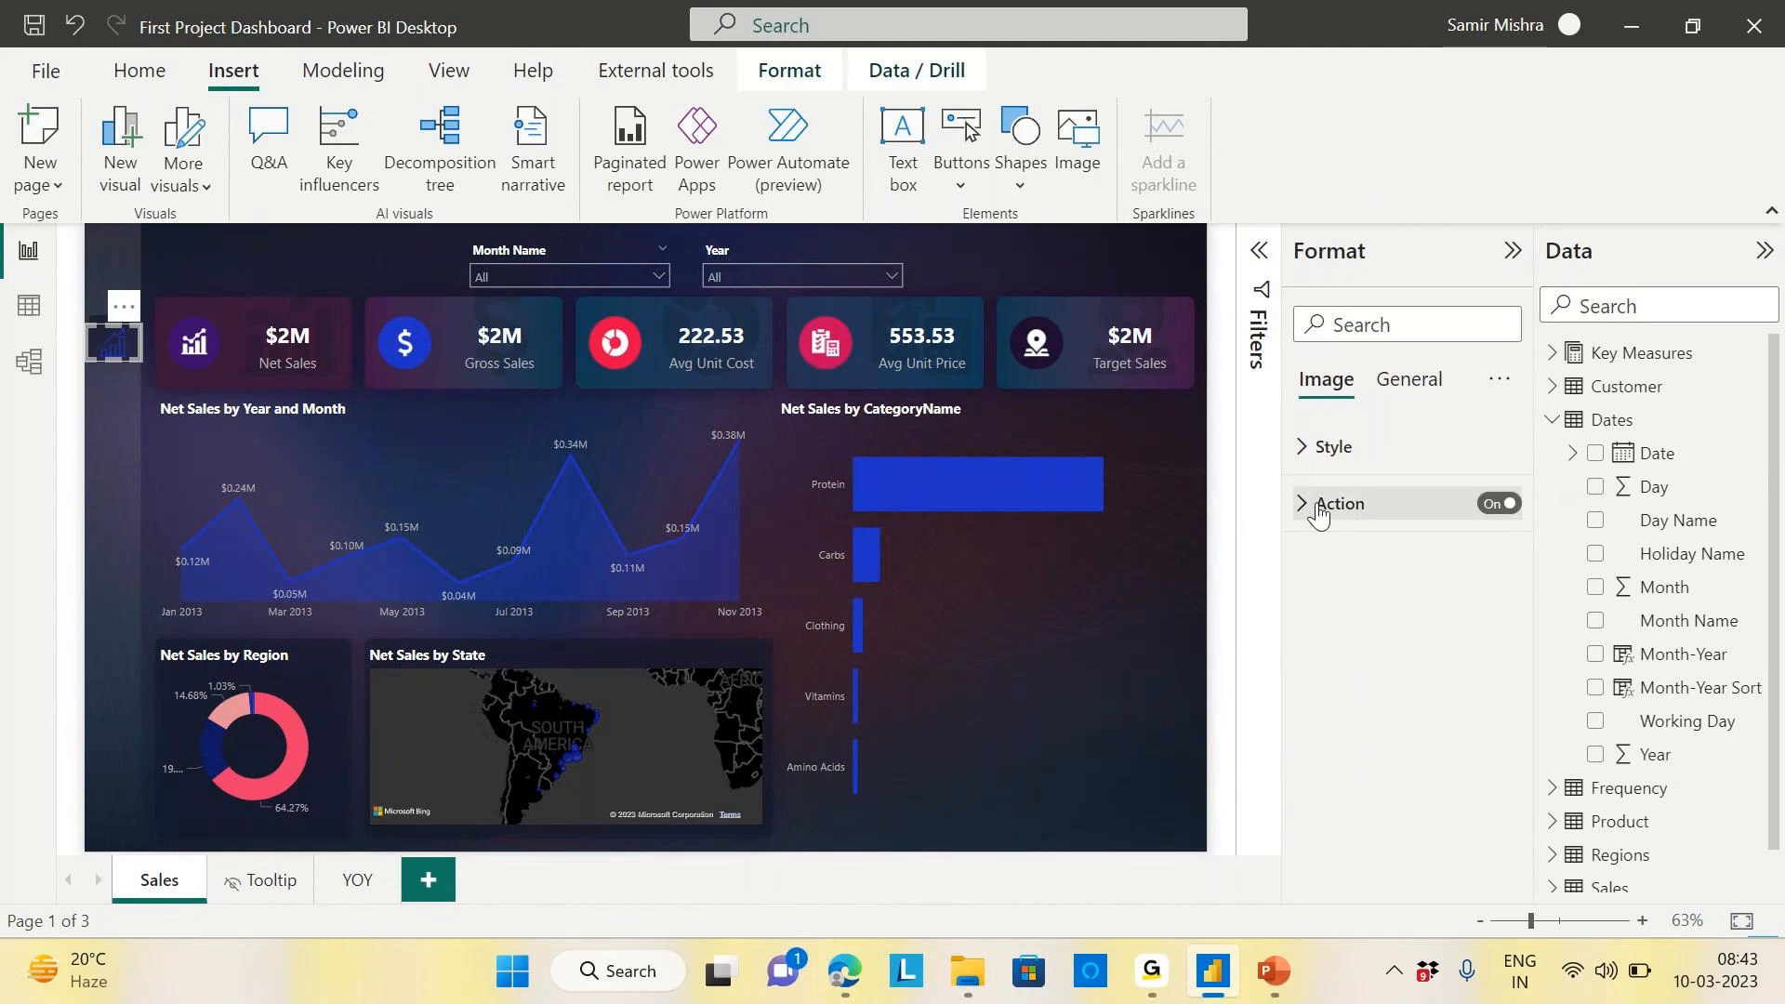
pyautogui.click(1320, 513)
pyautogui.click(1491, 632)
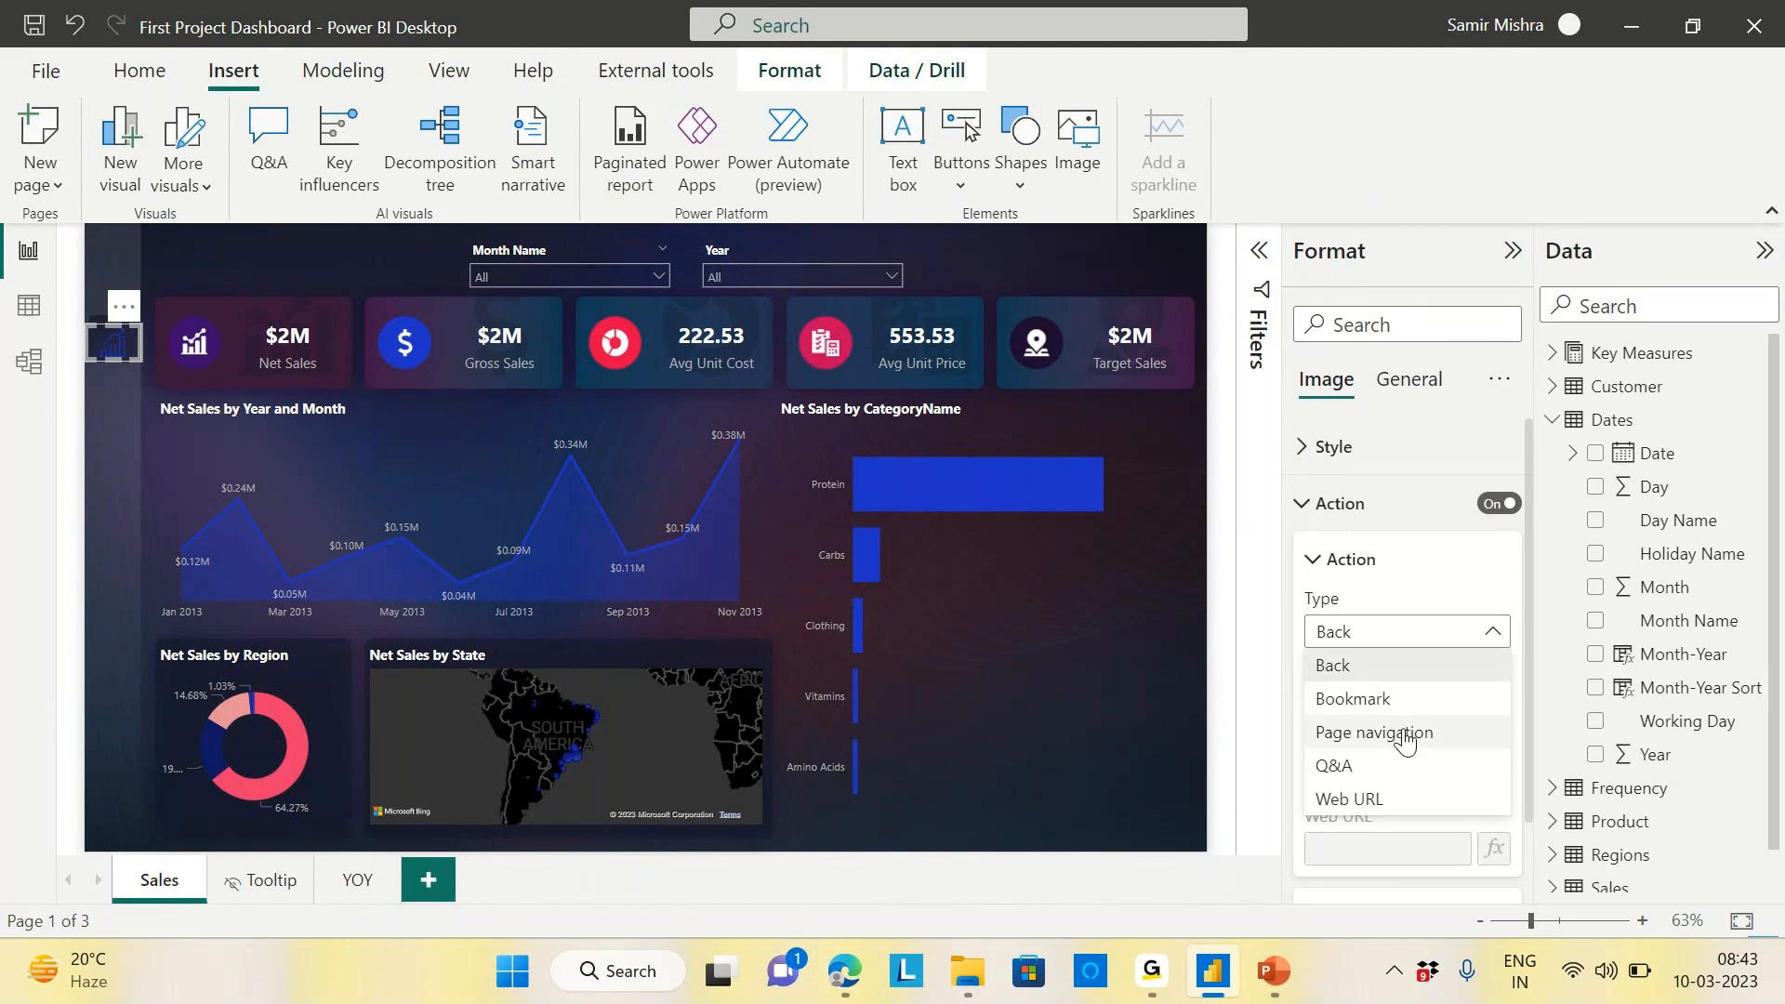
pyautogui.click(1459, 777)
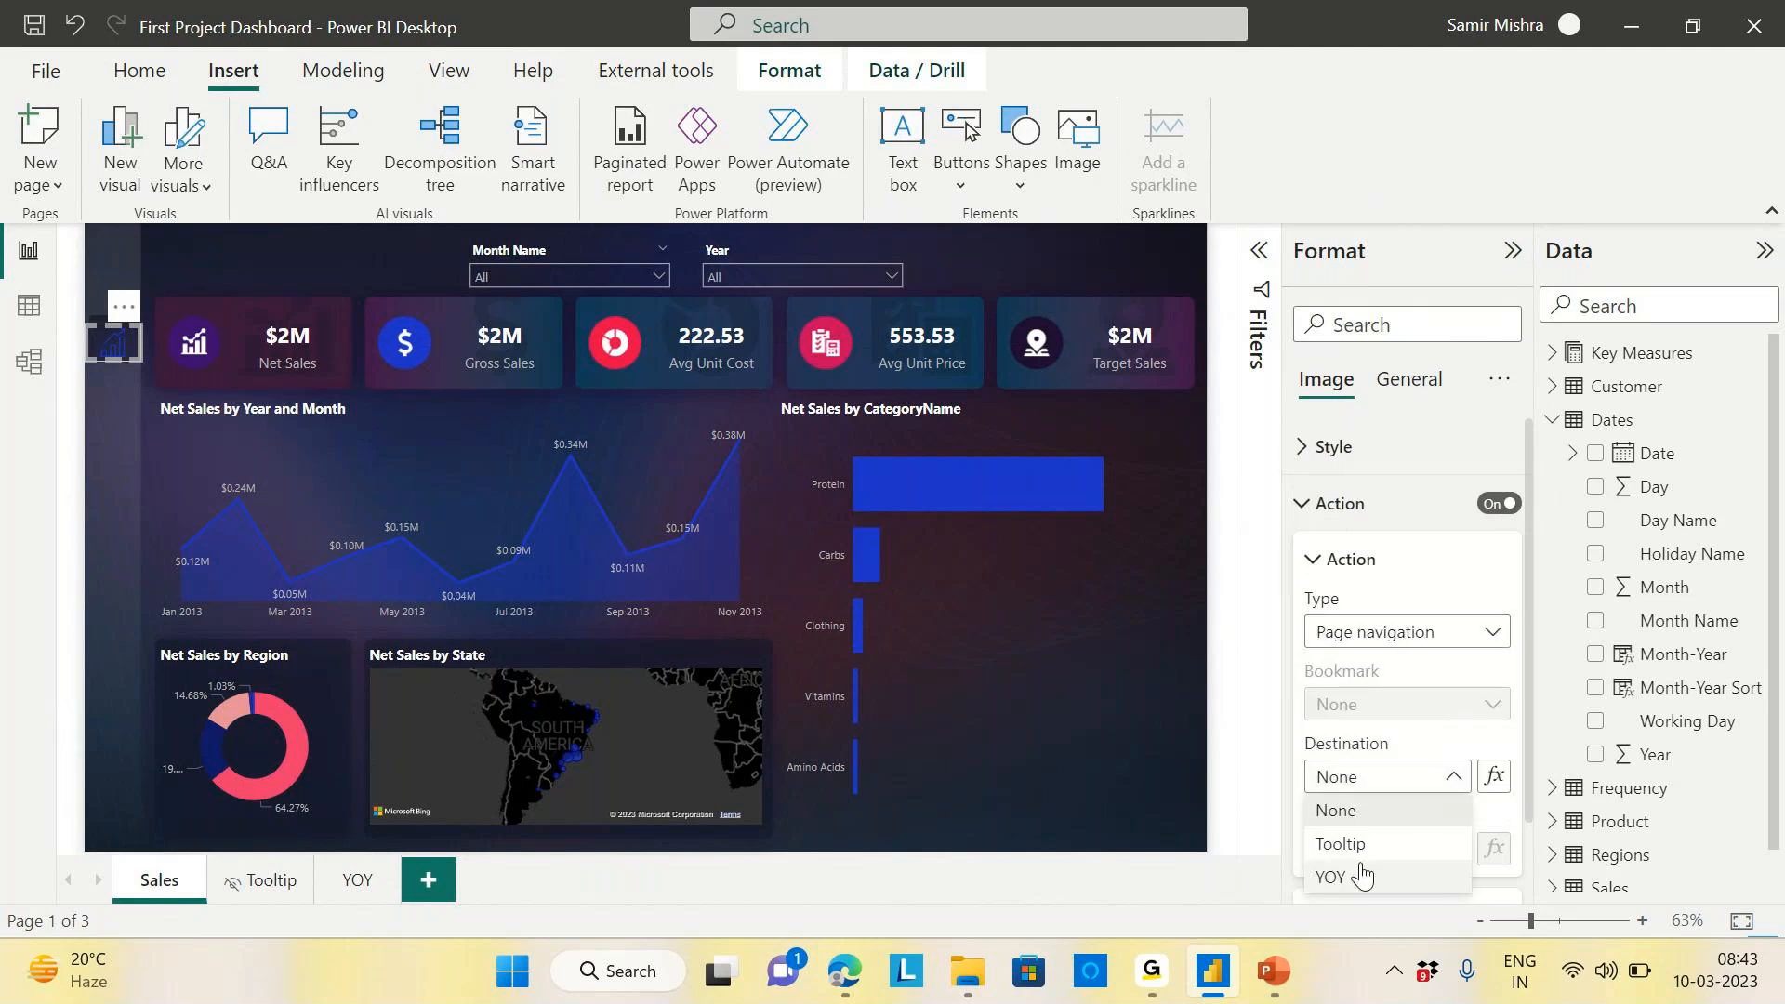
pyautogui.click(1337, 882)
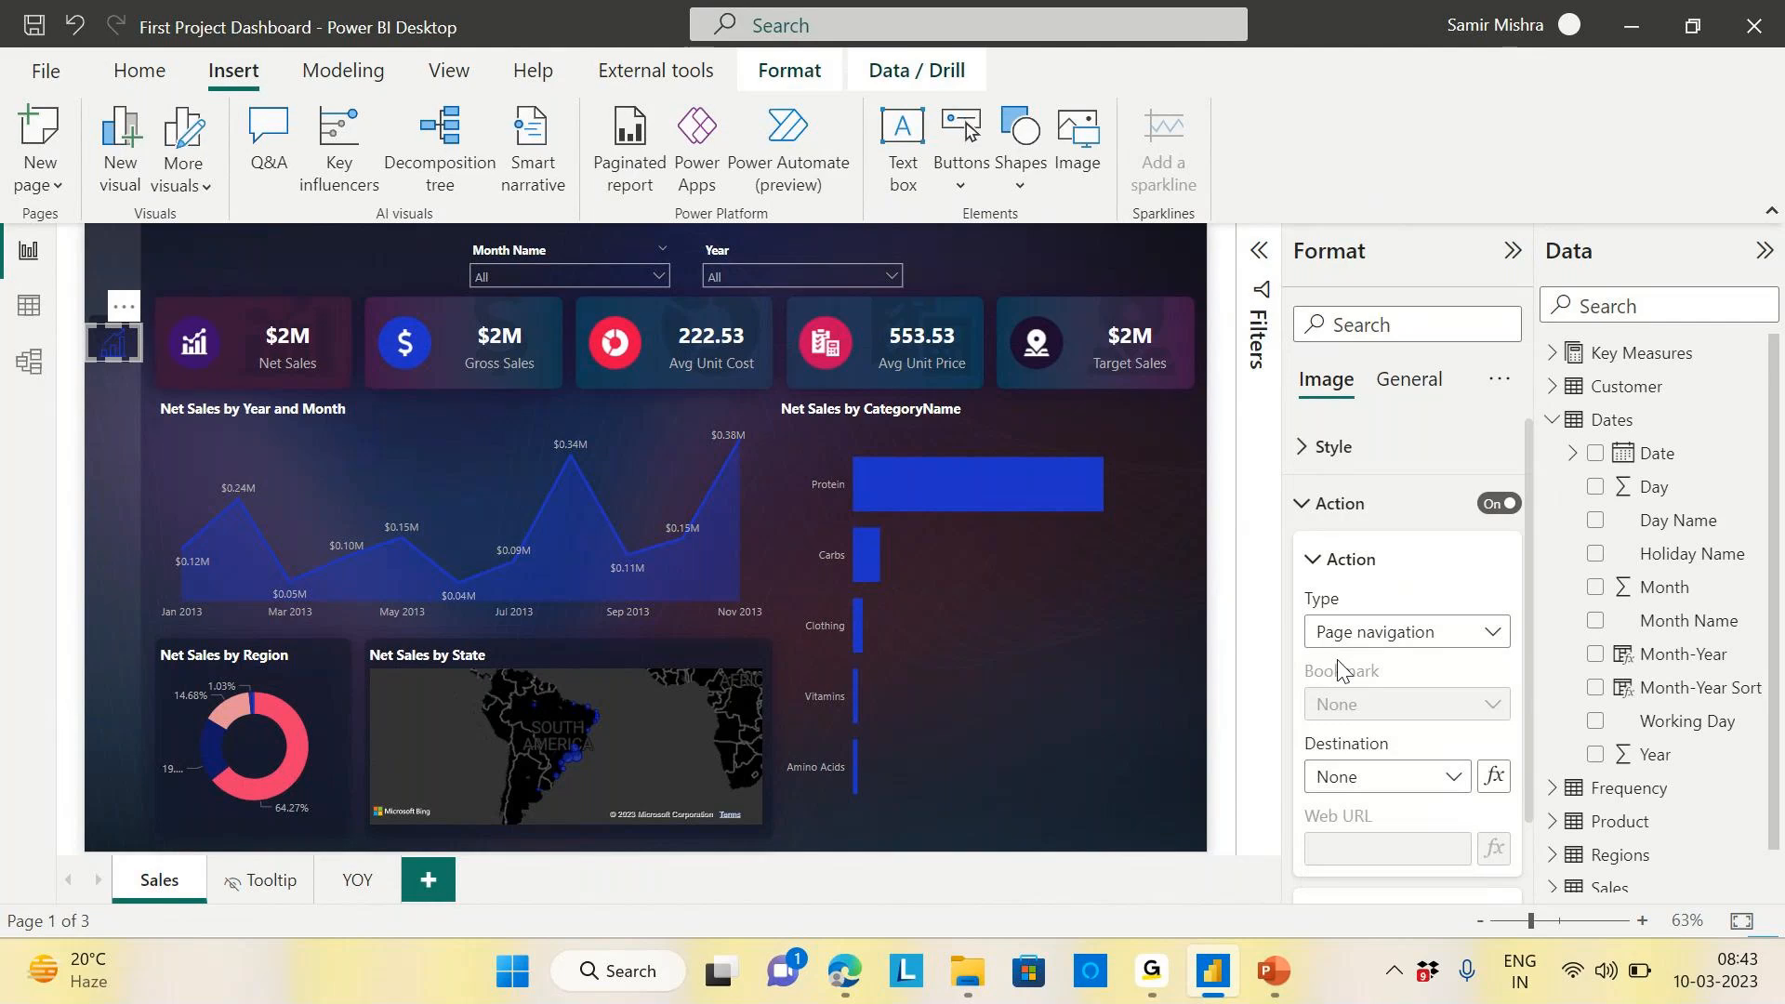
pyautogui.click(1301, 504)
# Test the side-strip icon's navigation to the YOY page and return to the Sales page
pyautogui.click(298, 253)
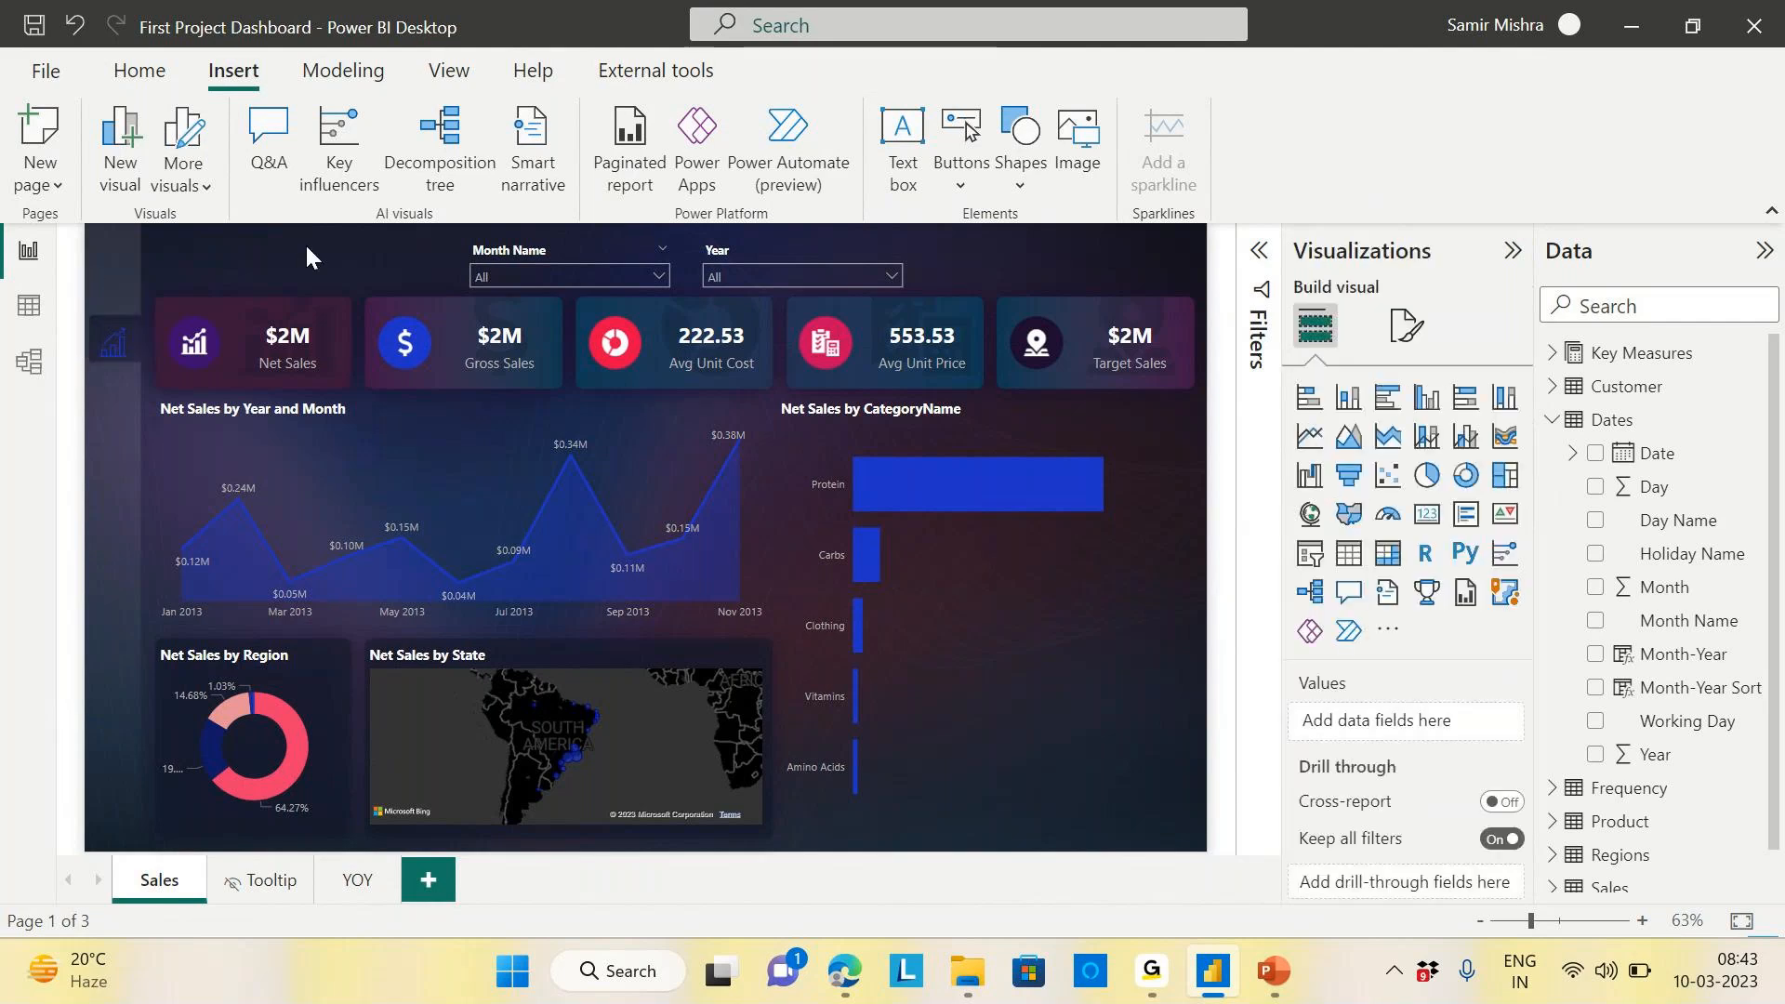
pyautogui.keyDown('ctrl'); pyautogui.click(121, 351); pyautogui.keyUp('ctrl')
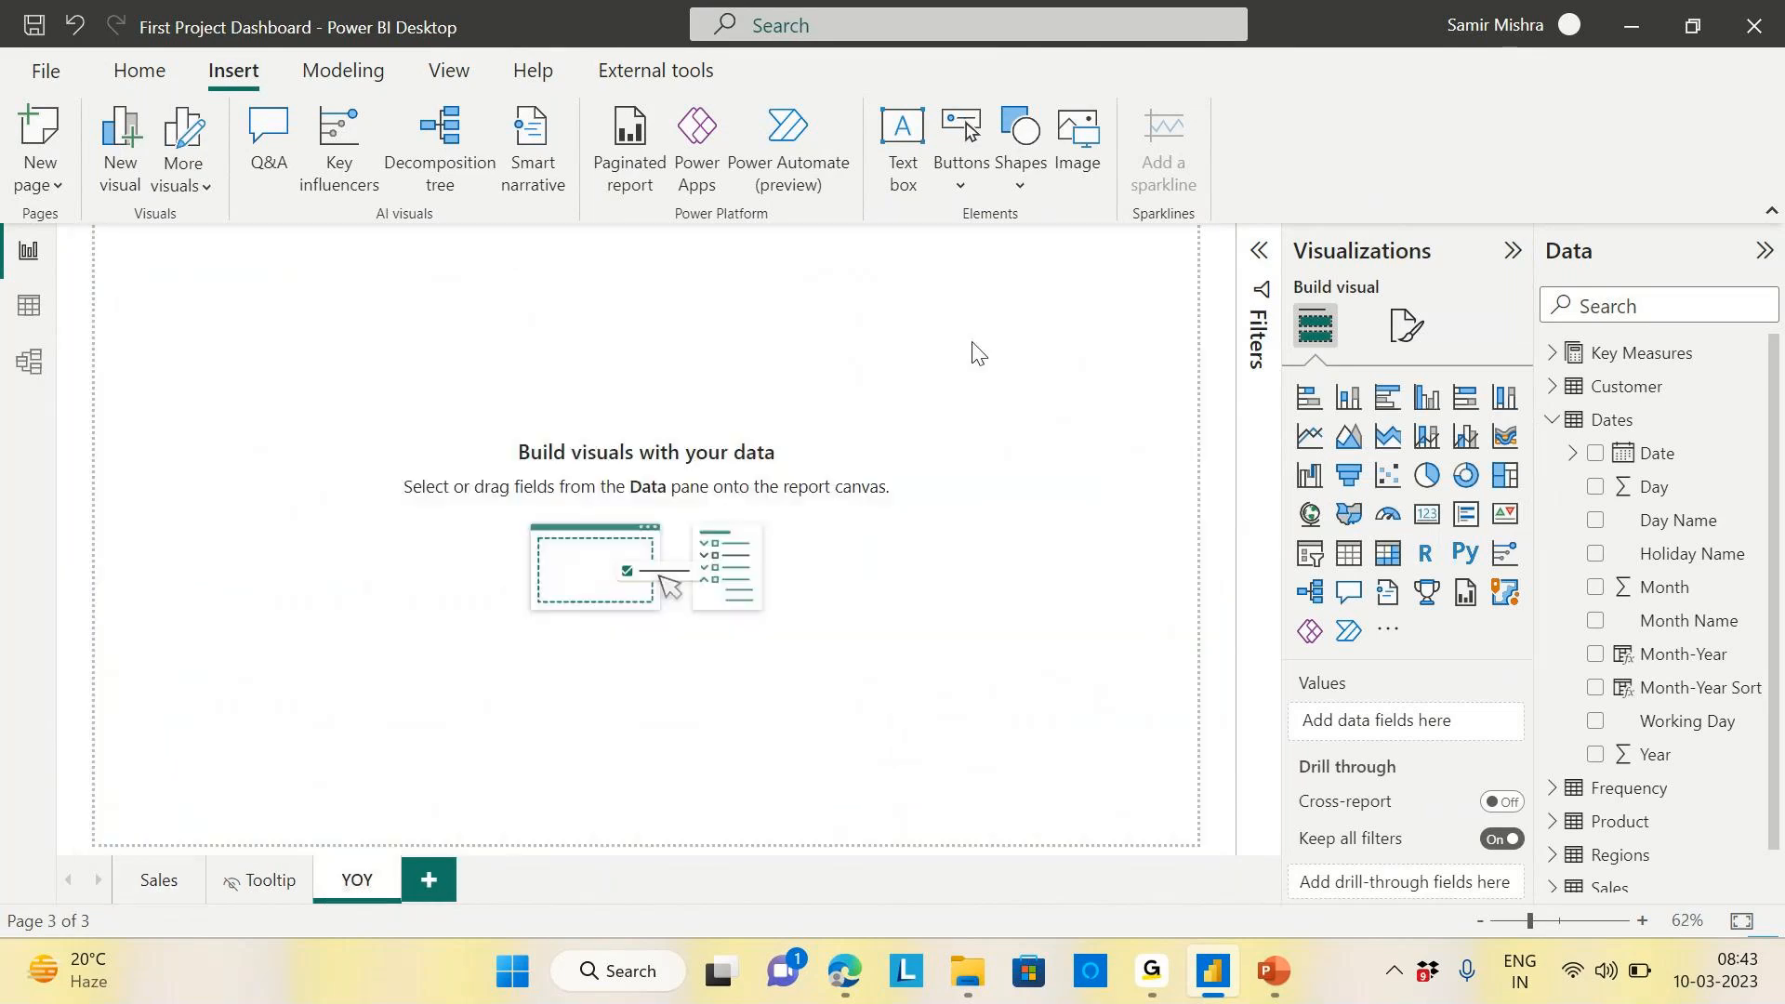
pyautogui.click(159, 881)
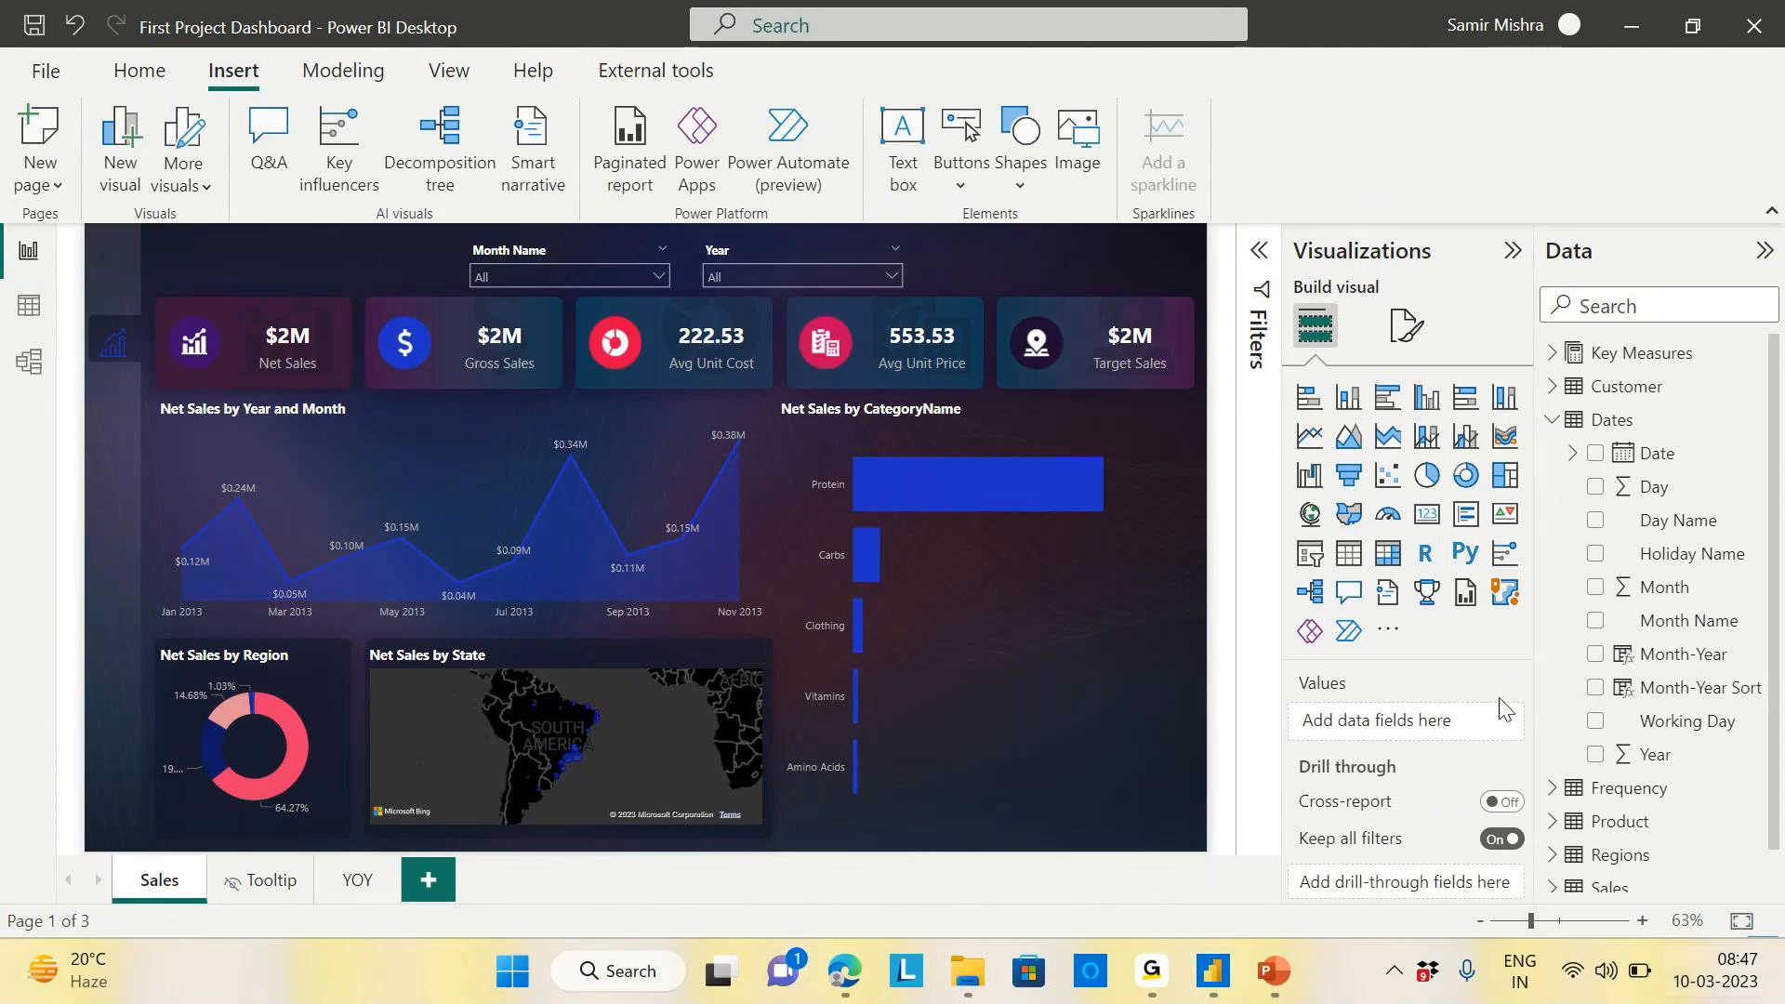
pyautogui.press('super+n')
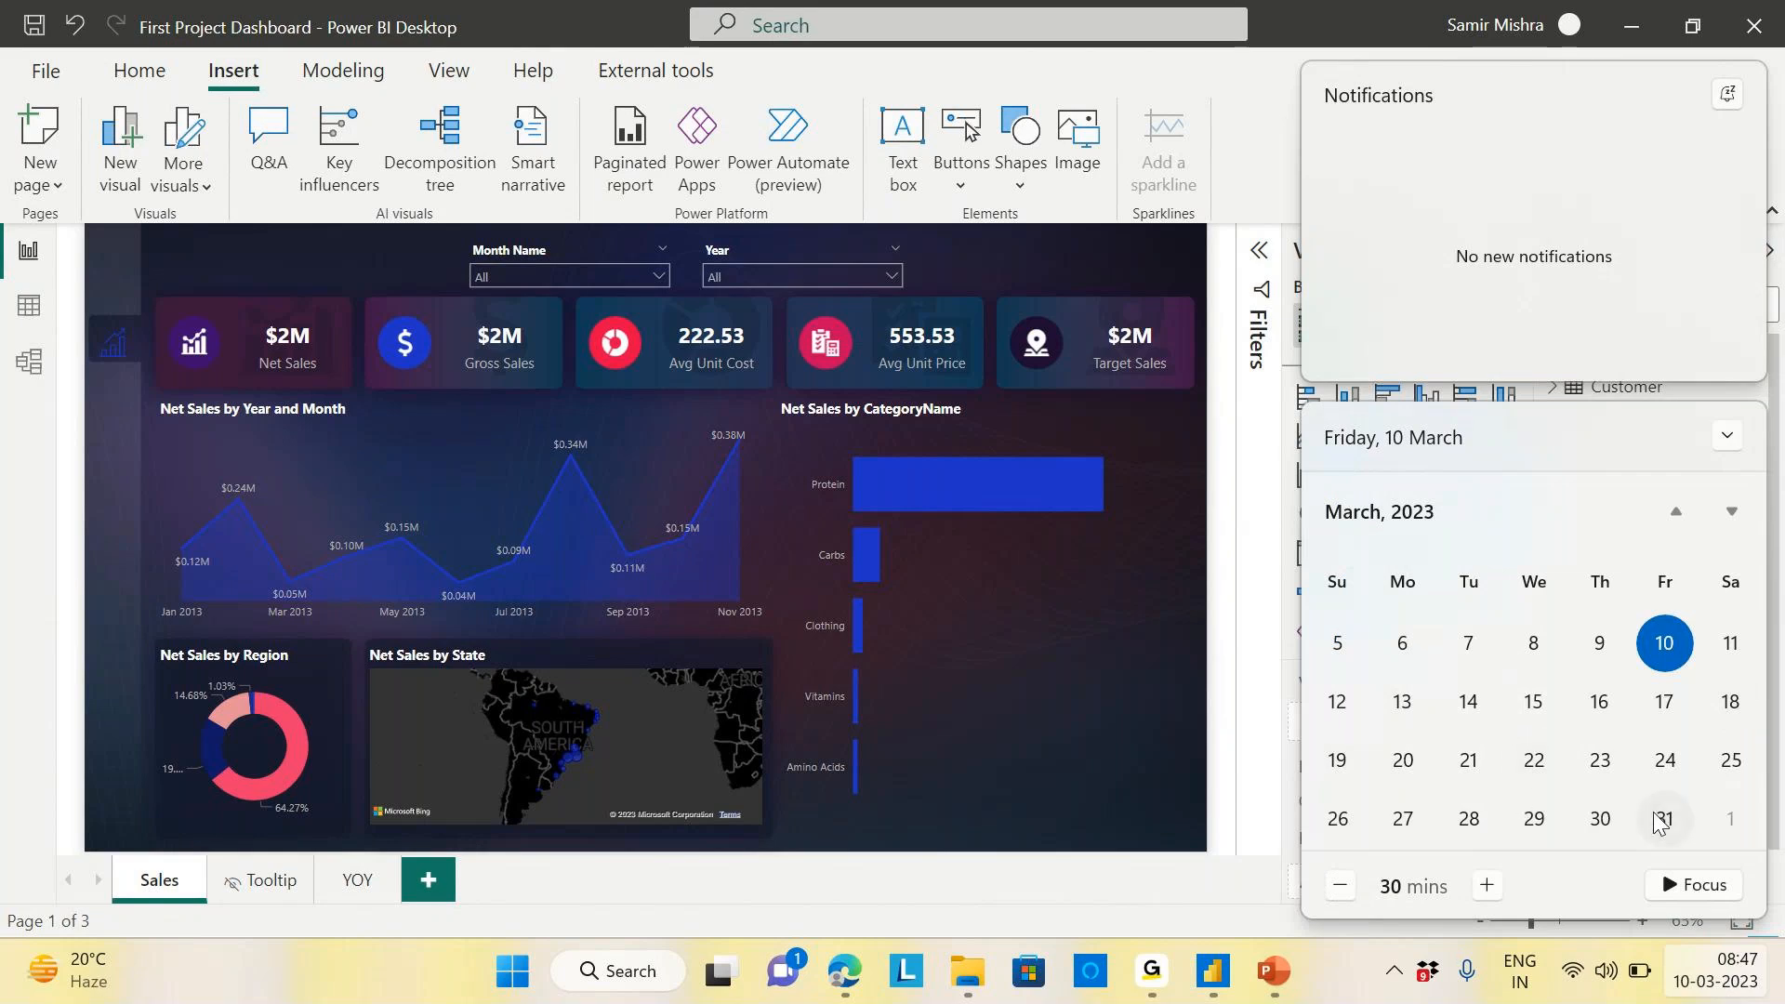
pyautogui.click(1321, 21)
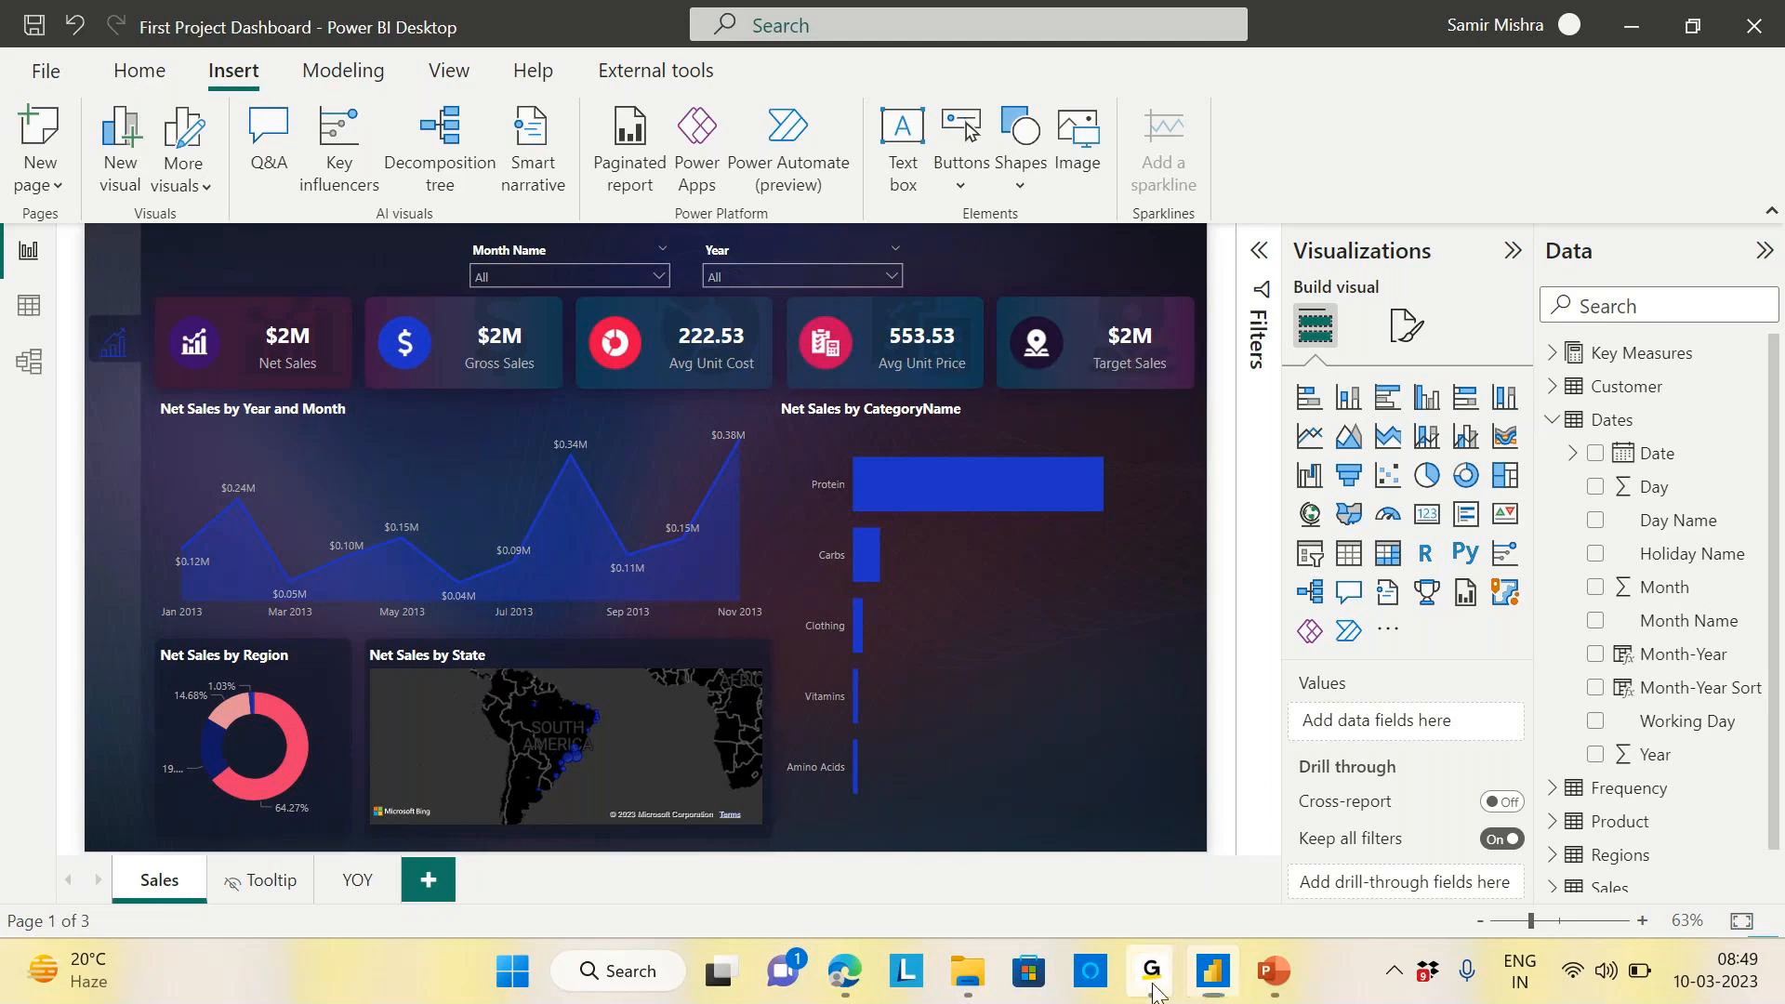
pyautogui.click(1272, 852)
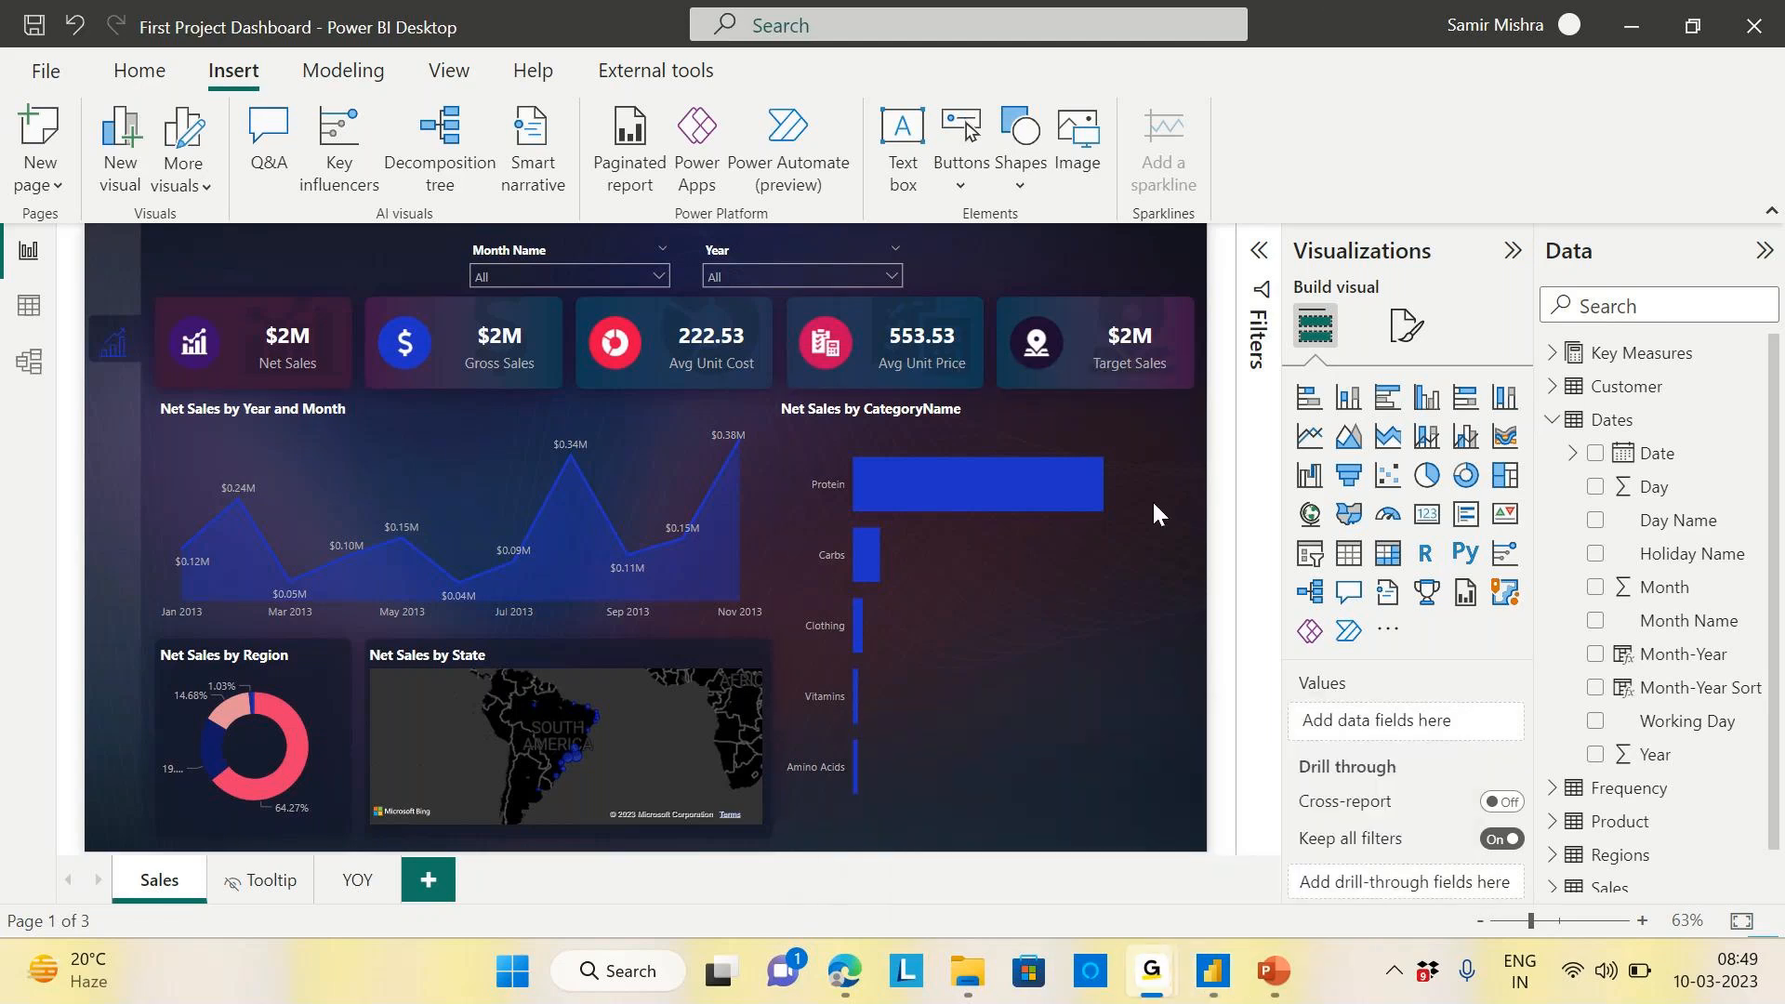